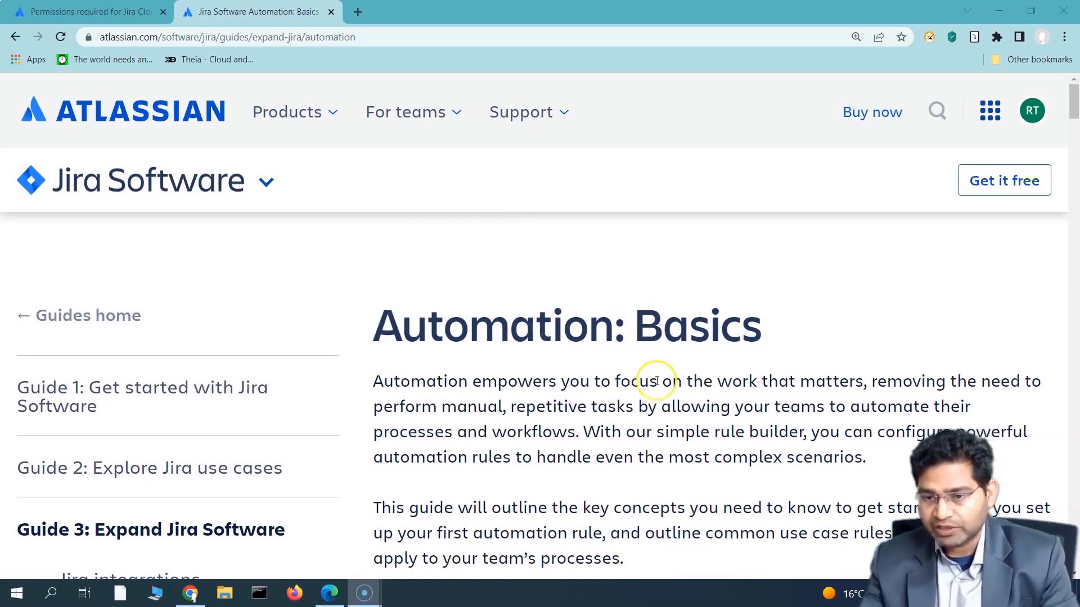
Step: Scroll the Automation: Basics guide to Key concepts and highlight the Rules heading
scroll(656, 378, down, 1)
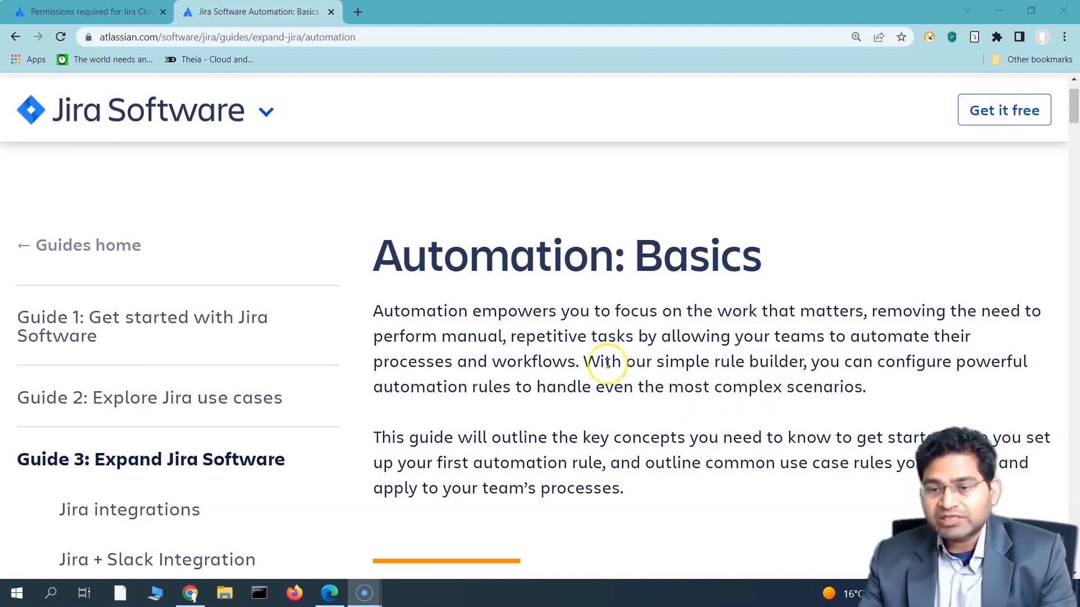
scroll(612, 369, down, 1)
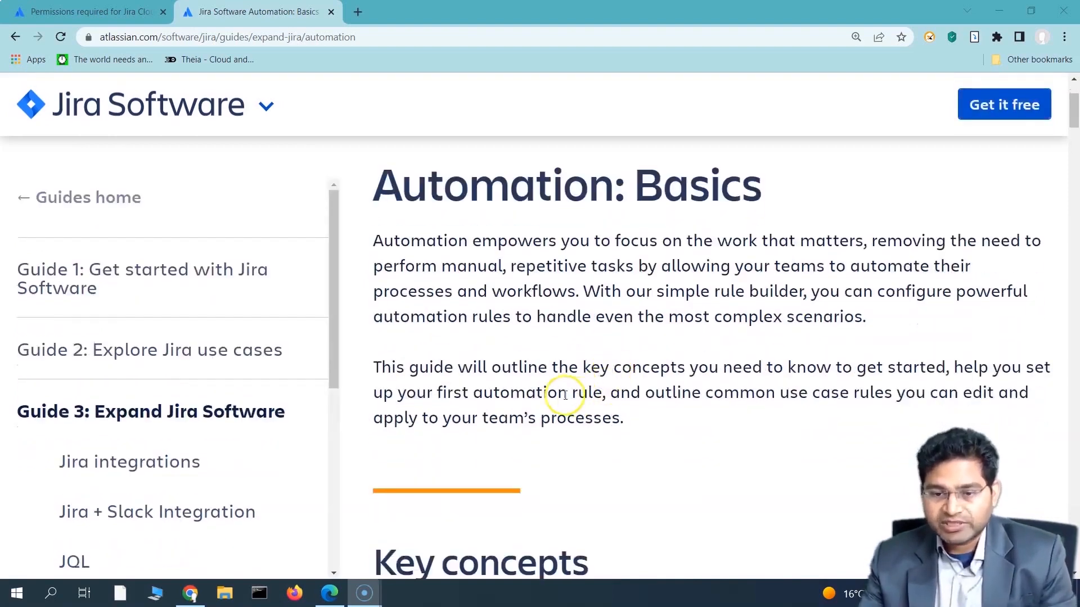
scroll(556, 394, down, 1)
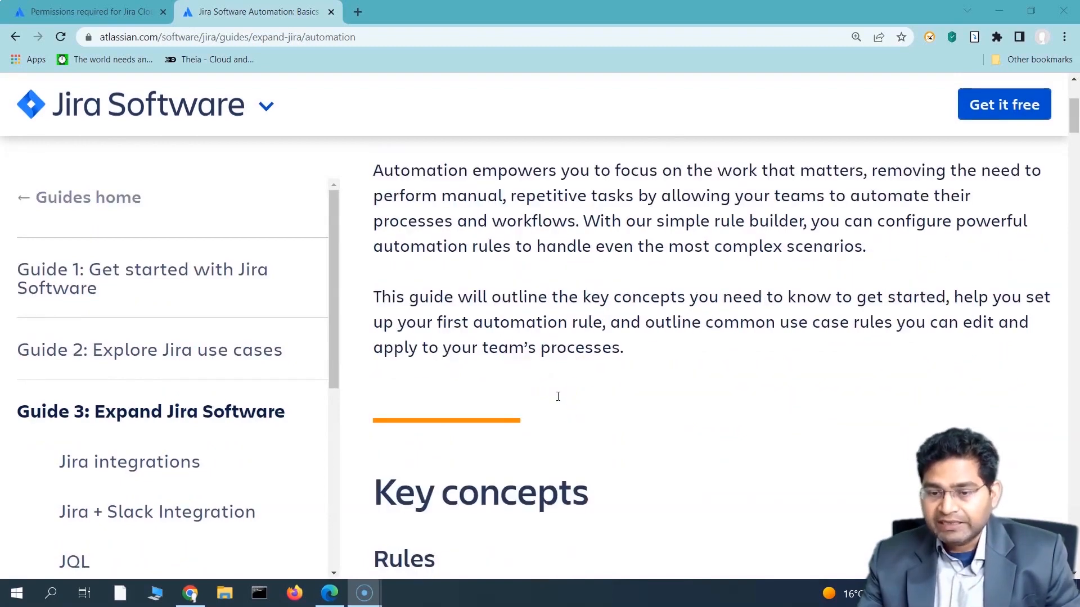
scroll(495, 442, down, 6)
scroll(579, 437, up, 6)
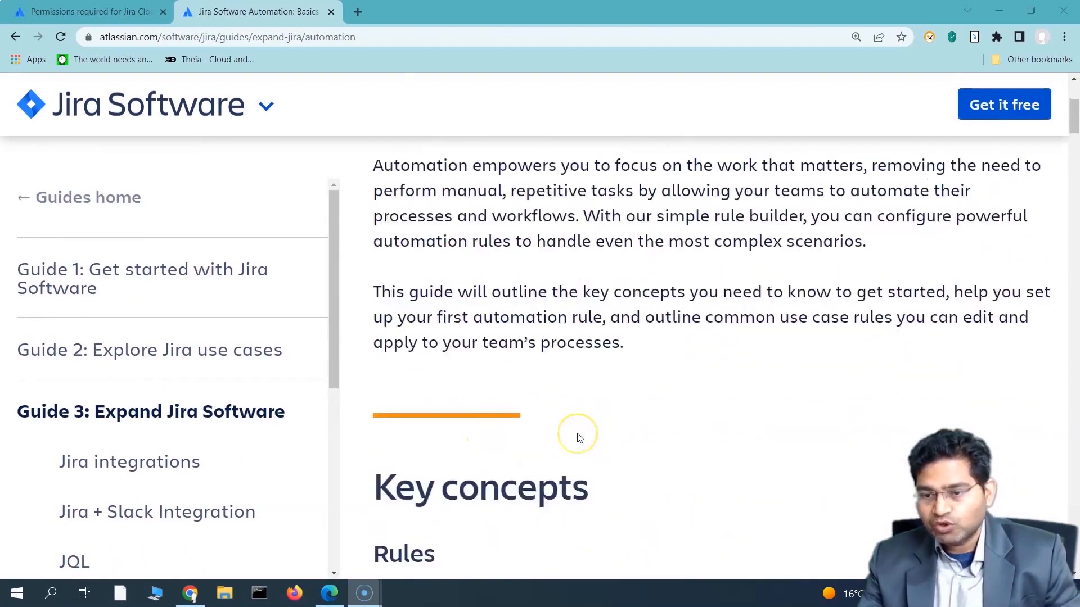
scroll(580, 425, down, 5)
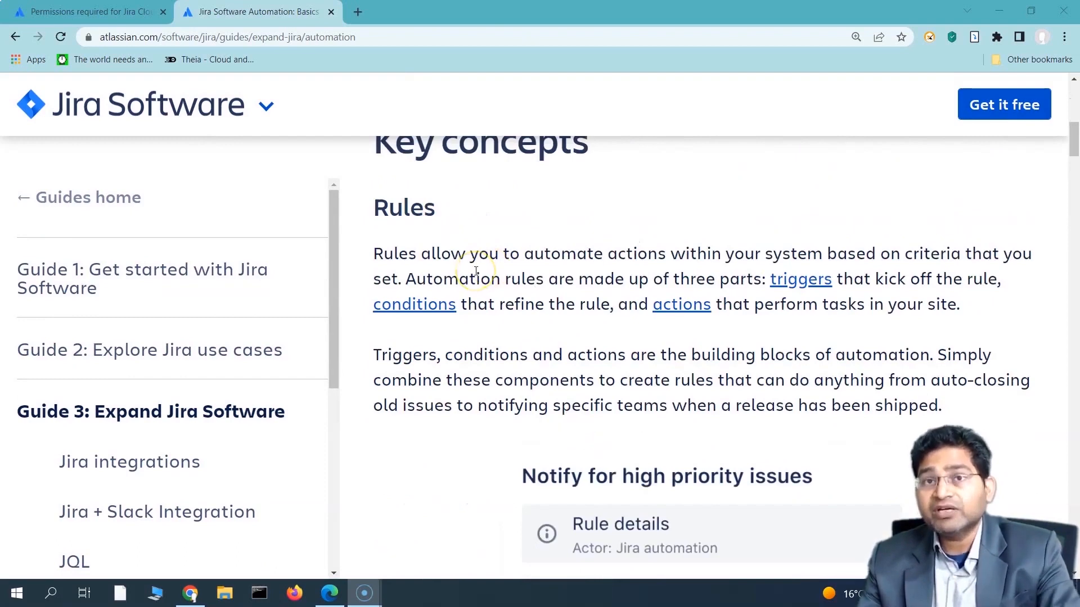
scroll(495, 298, up, 1)
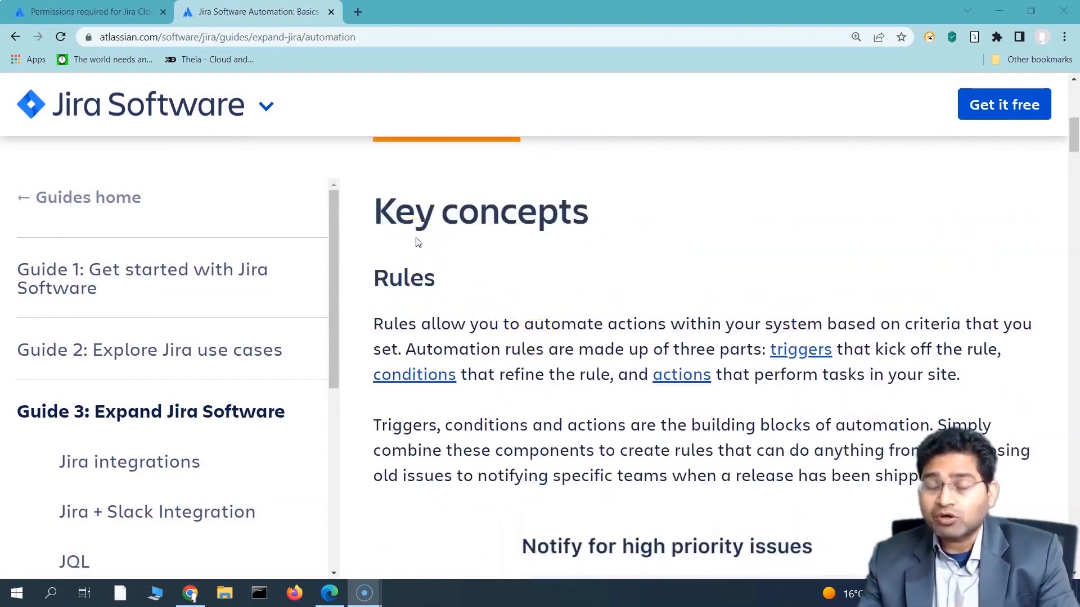
scroll(466, 297, up, 2)
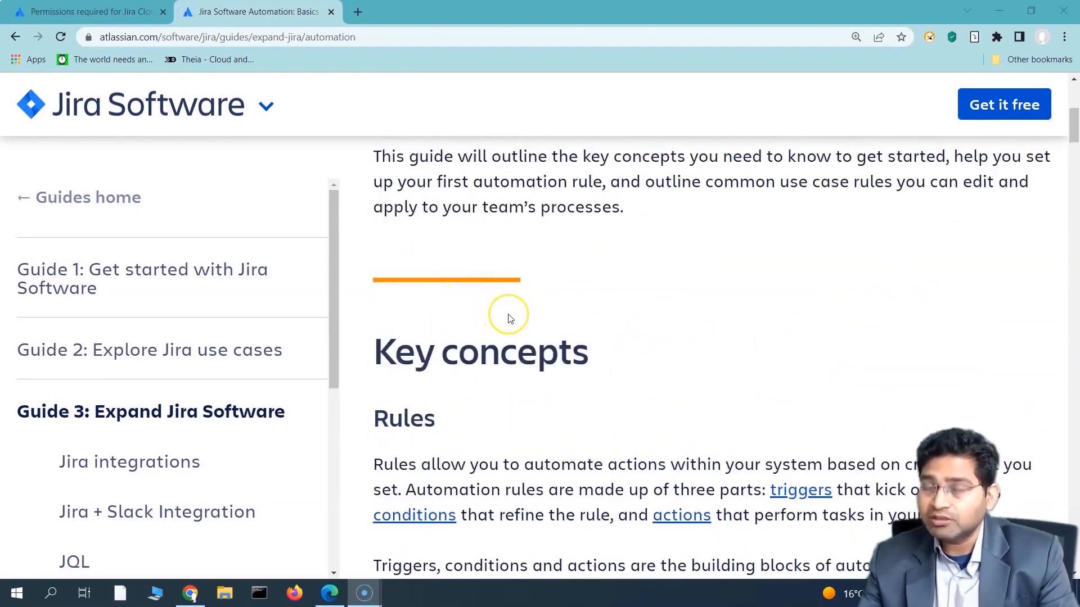
scroll(509, 318, down, 2)
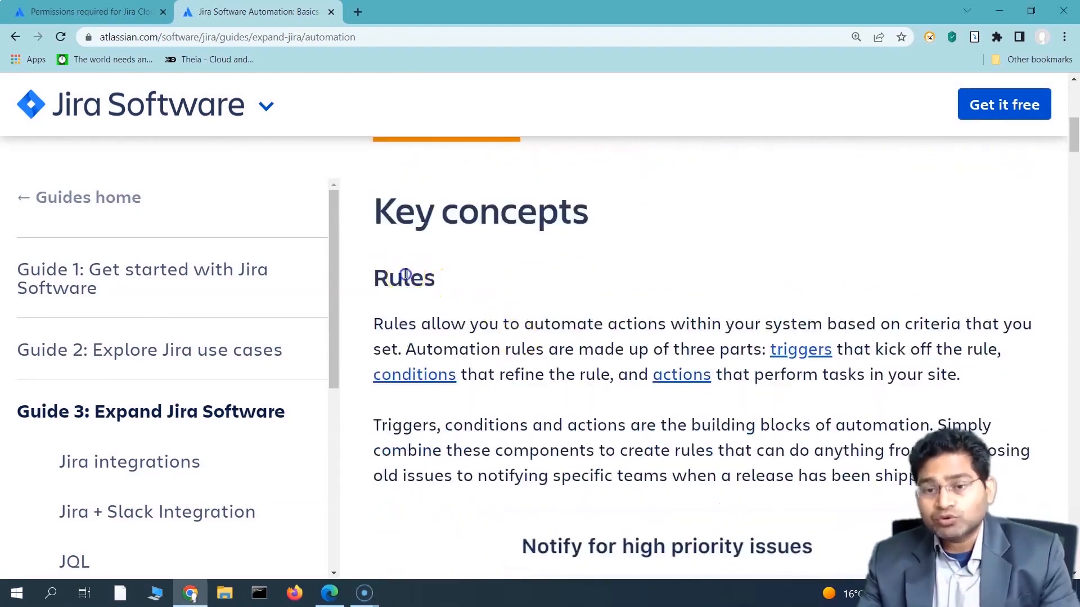
double_click(406, 274)
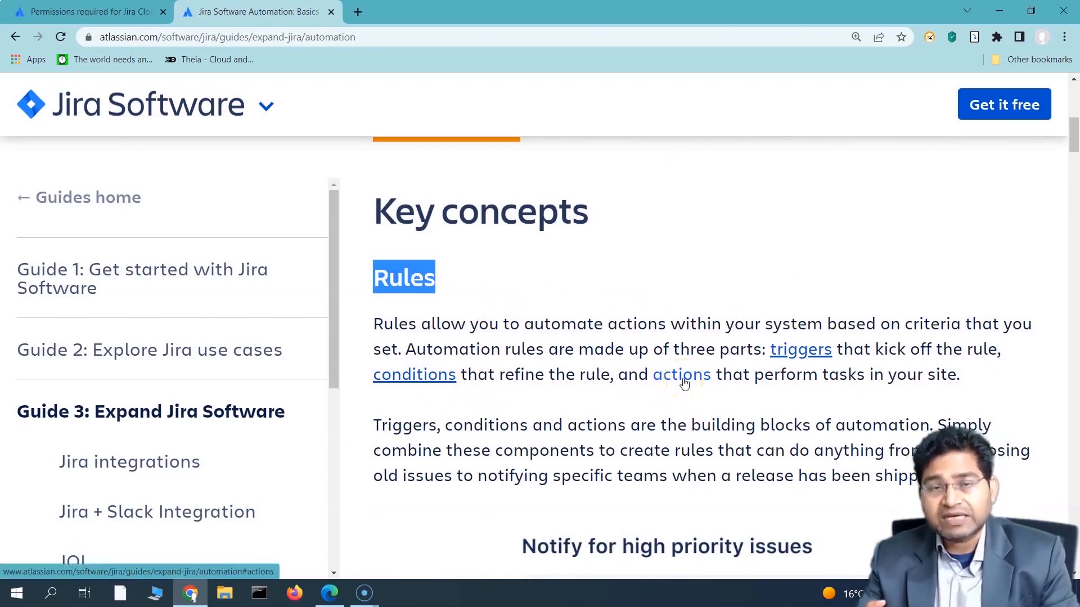
Step: Highlight the phrase about triggers kicking off rules and follow the 'triggers' link
drag(872, 349, 944, 352)
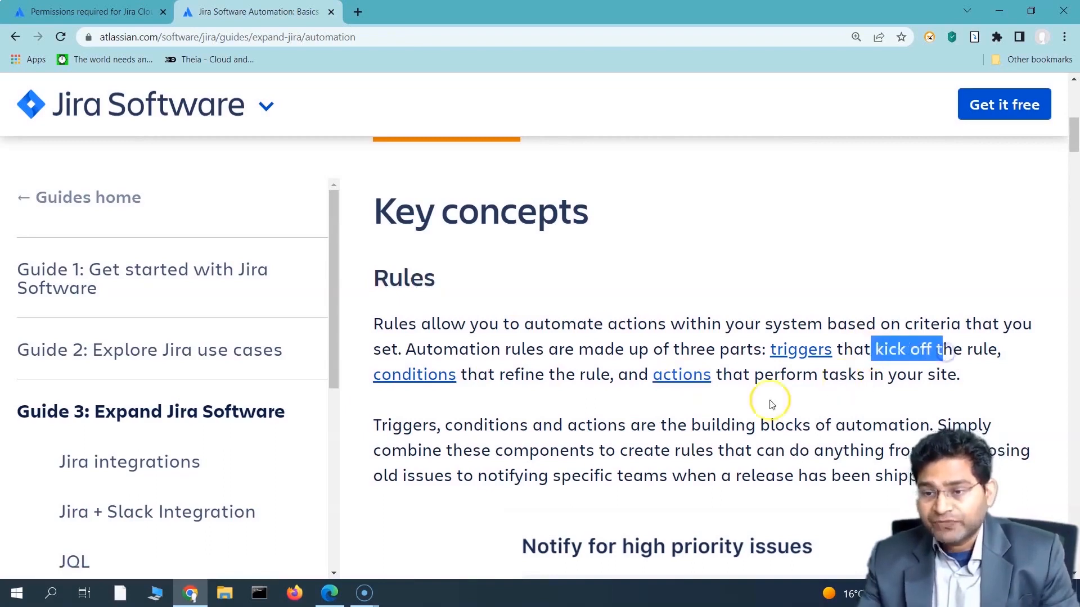
scroll(520, 425, down, 3)
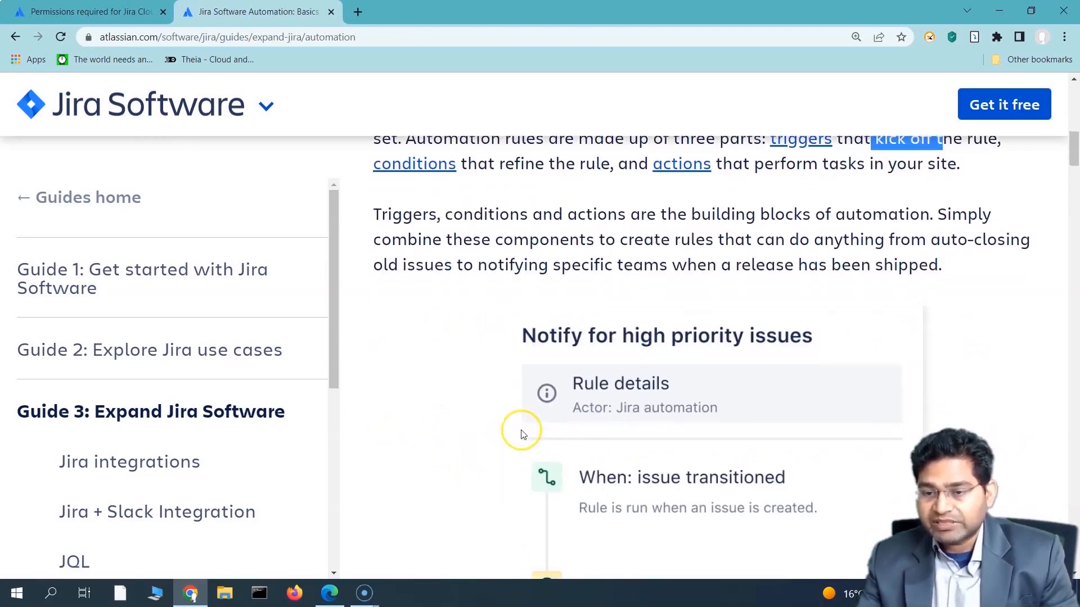
scroll(557, 411, up, 3)
click(803, 349)
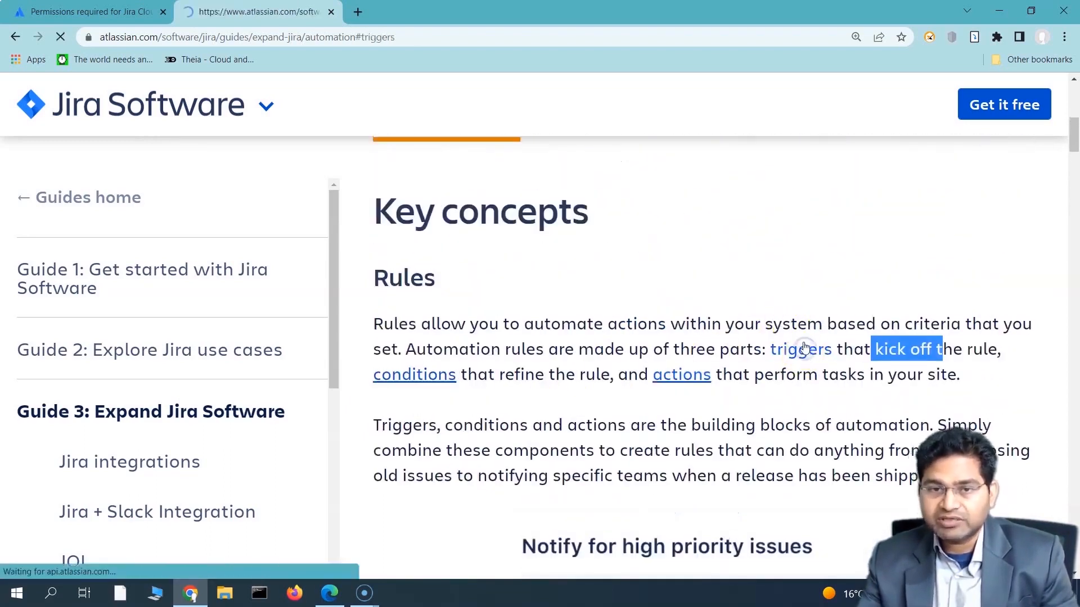
Step: Highlight the trigger event sentences and issue-created example, then return to the Rules section
scroll(507, 343, down, 1)
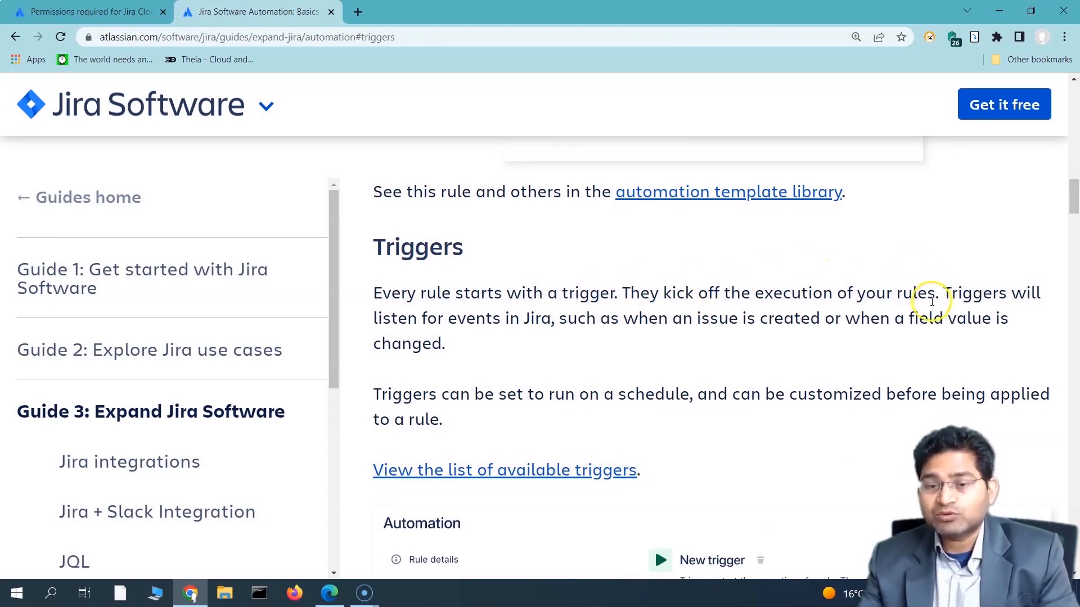
drag(447, 344, 376, 317)
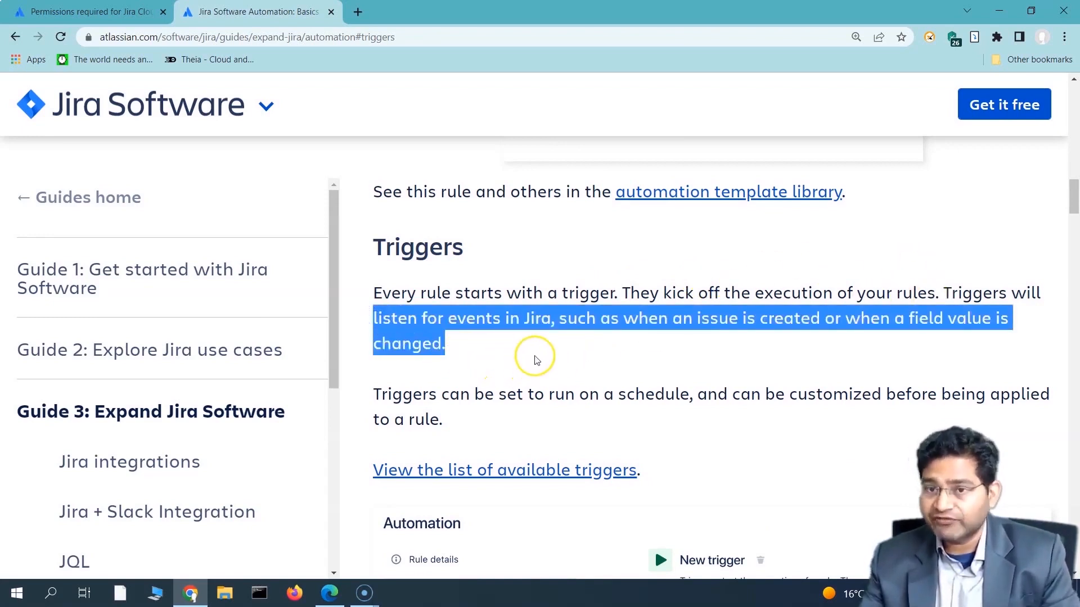
click(476, 339)
drag(557, 319, 799, 321)
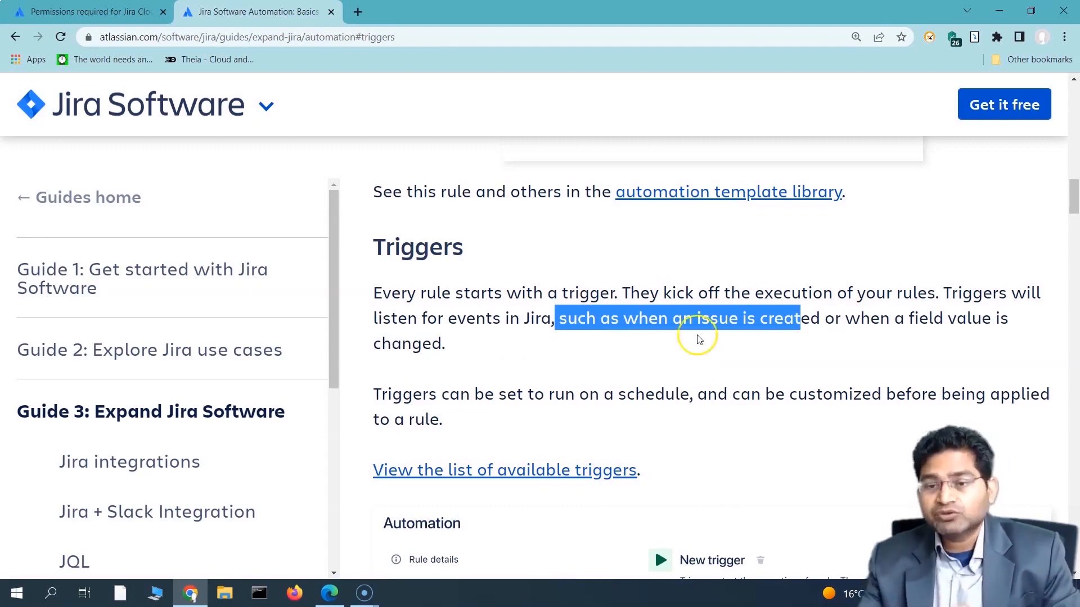
click(453, 316)
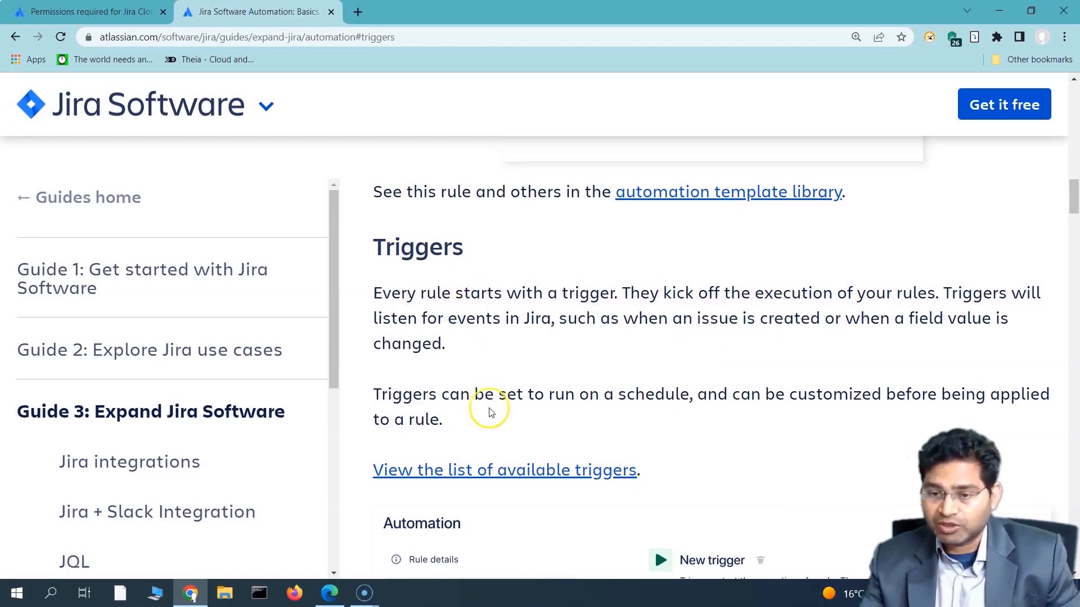
click(9, 38)
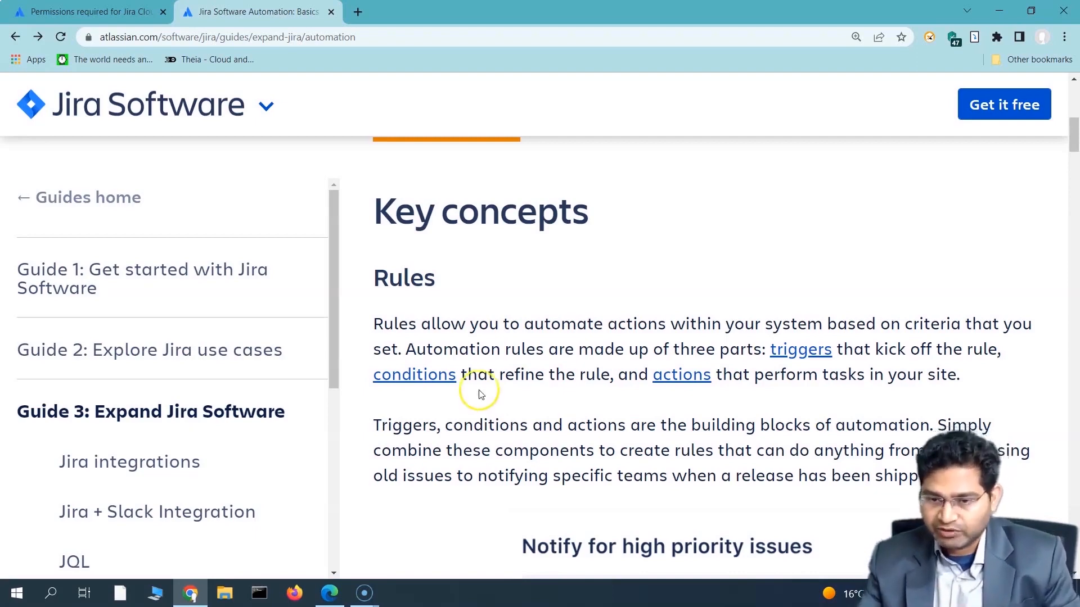
scroll(484, 388, down, 10)
scroll(487, 392, down, 5)
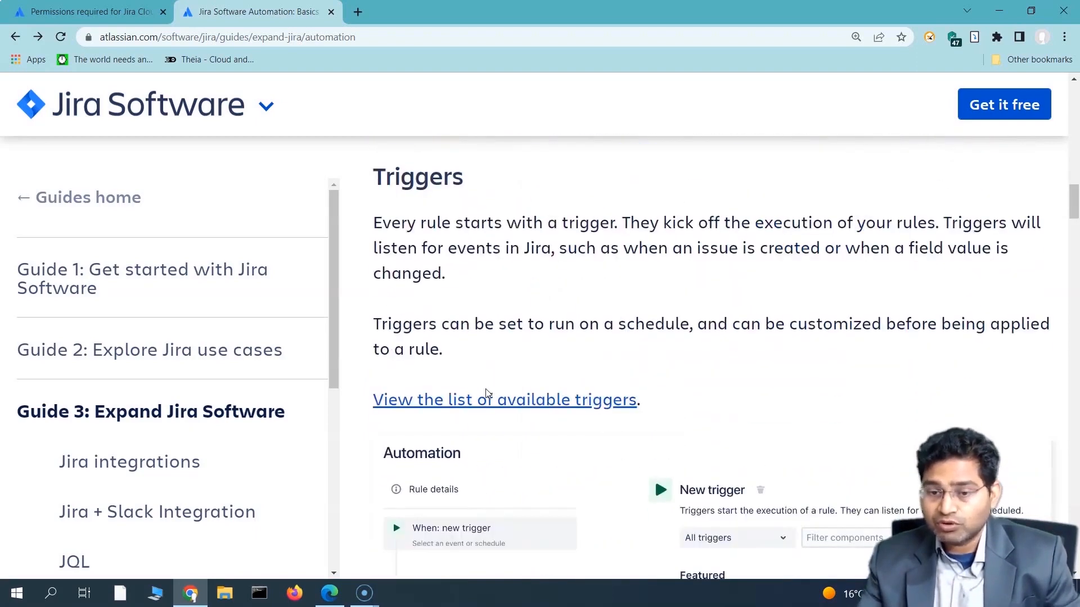
scroll(445, 329, down, 3)
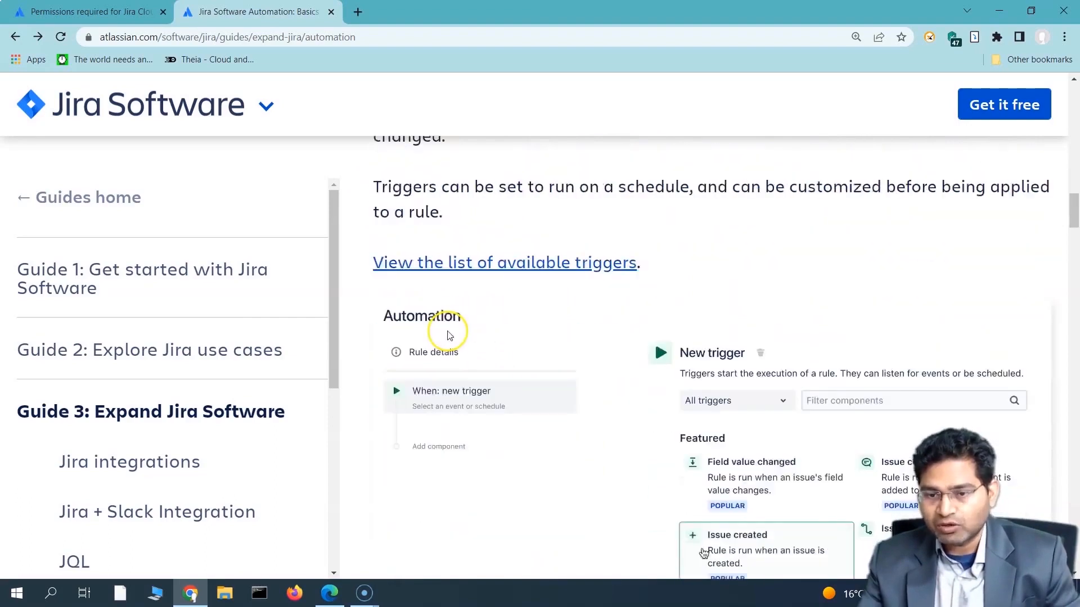
scroll(444, 337, down, 10)
scroll(446, 370, down, 10)
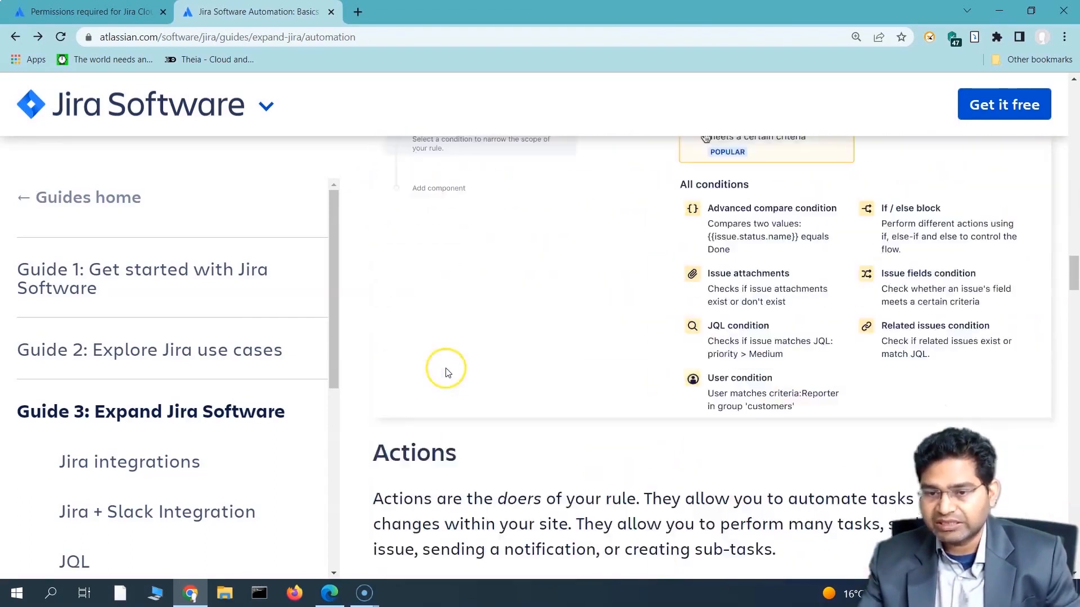
scroll(501, 349, down, 2)
scroll(565, 439, down, 5)
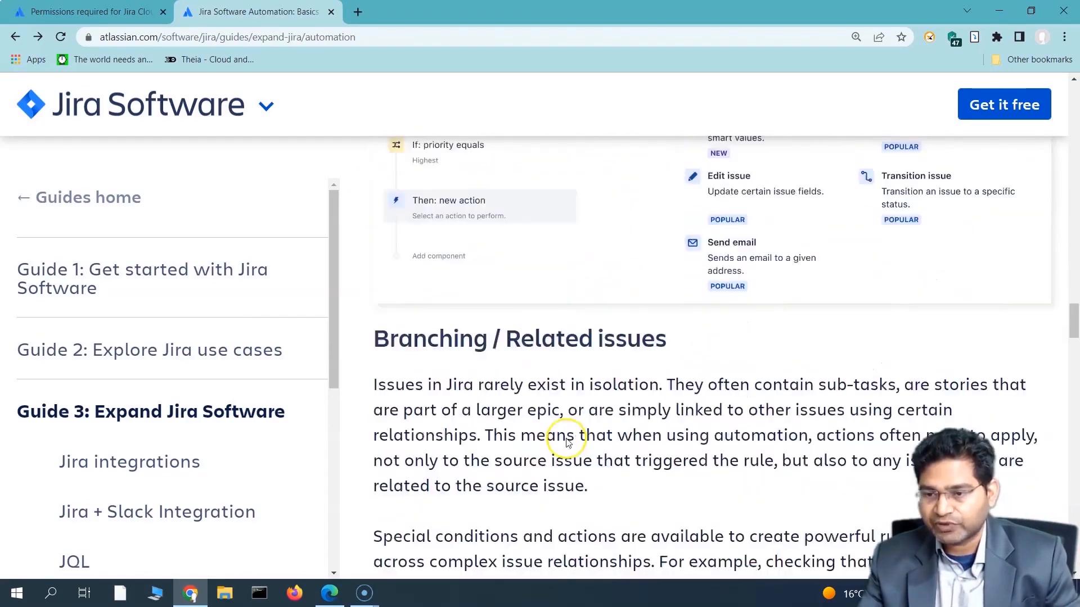
scroll(579, 378, up, 6)
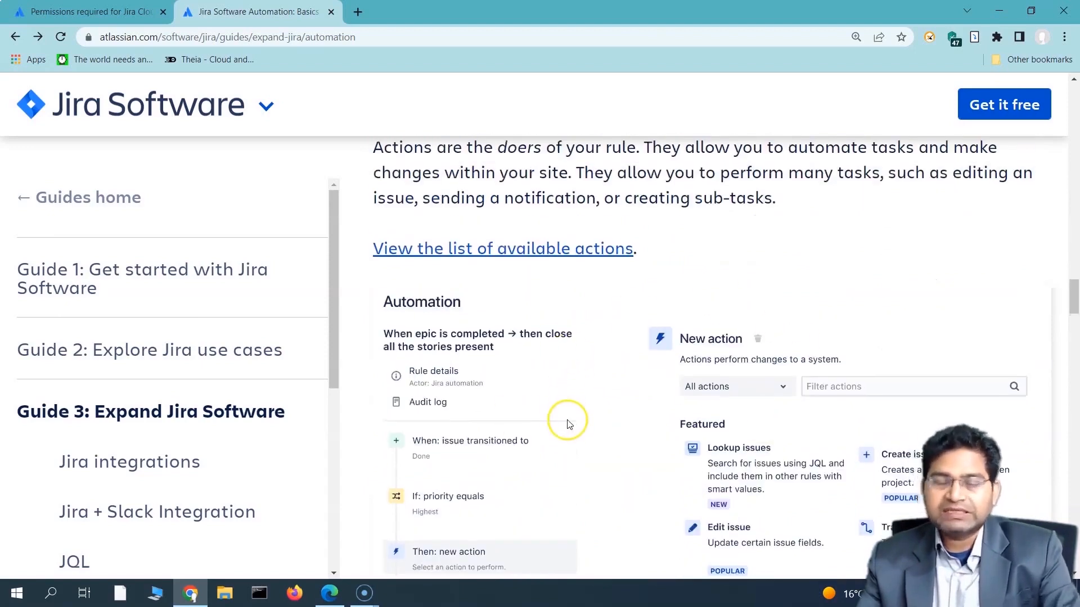
scroll(565, 422, down, 5)
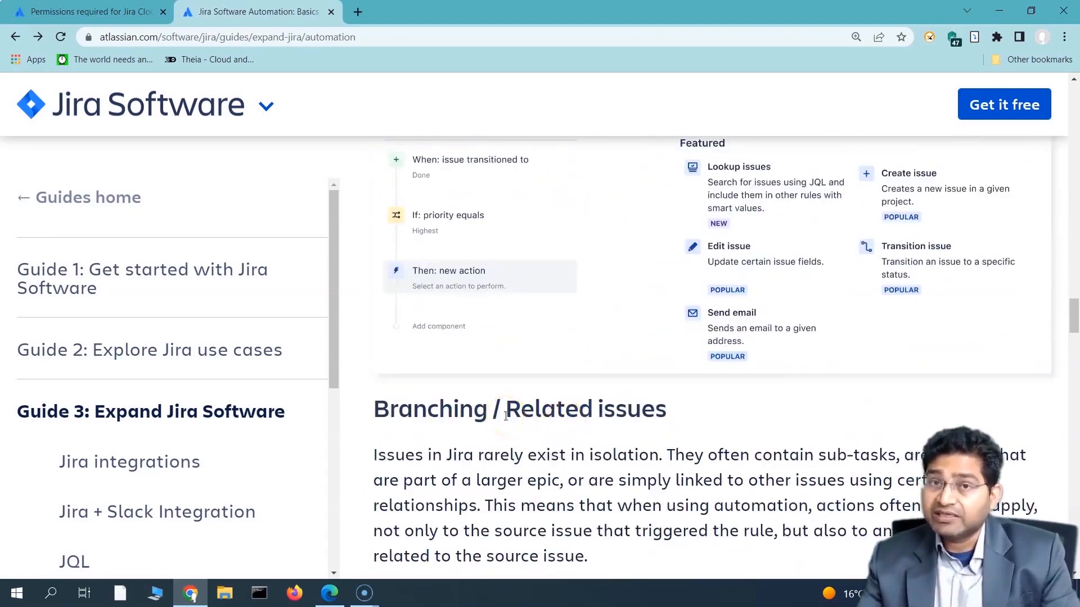
scroll(505, 417, down, 1)
scroll(506, 419, up, 1)
scroll(506, 420, up, 2)
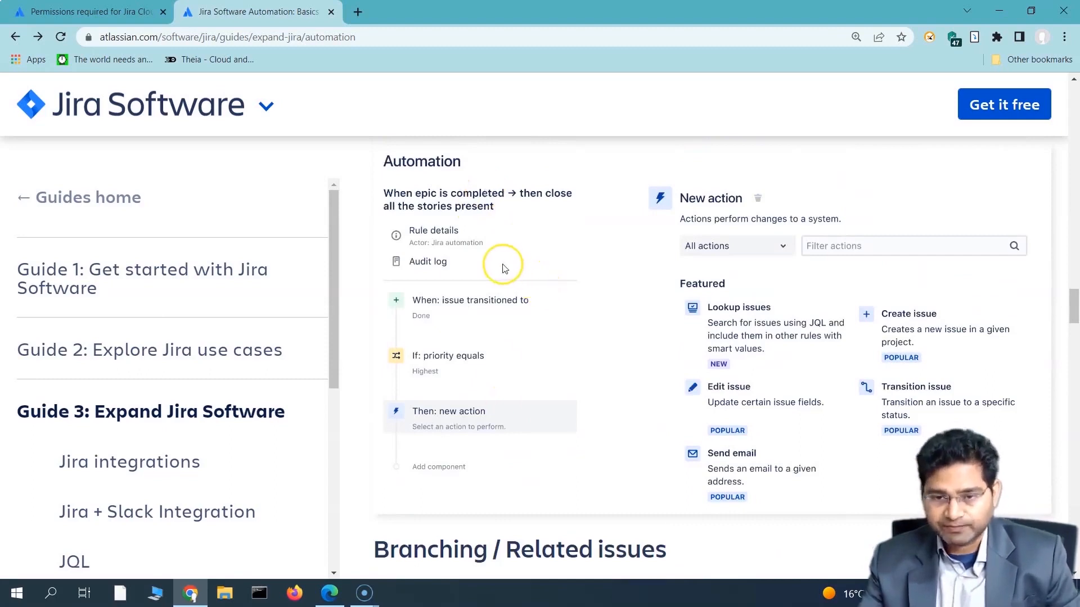
scroll(506, 270, up, 10)
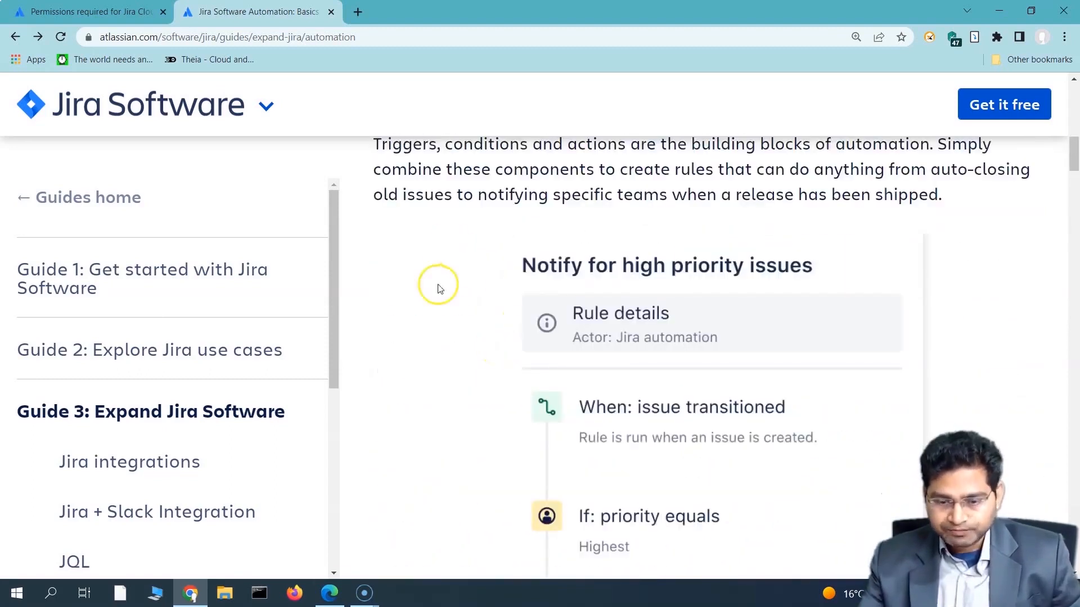
click(328, 591)
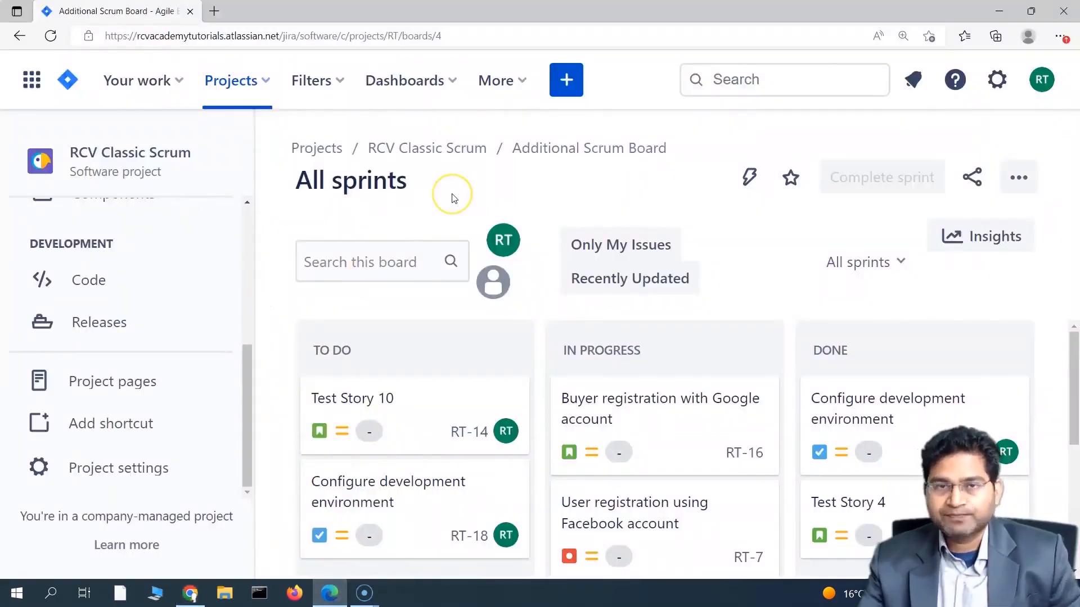
click(190, 593)
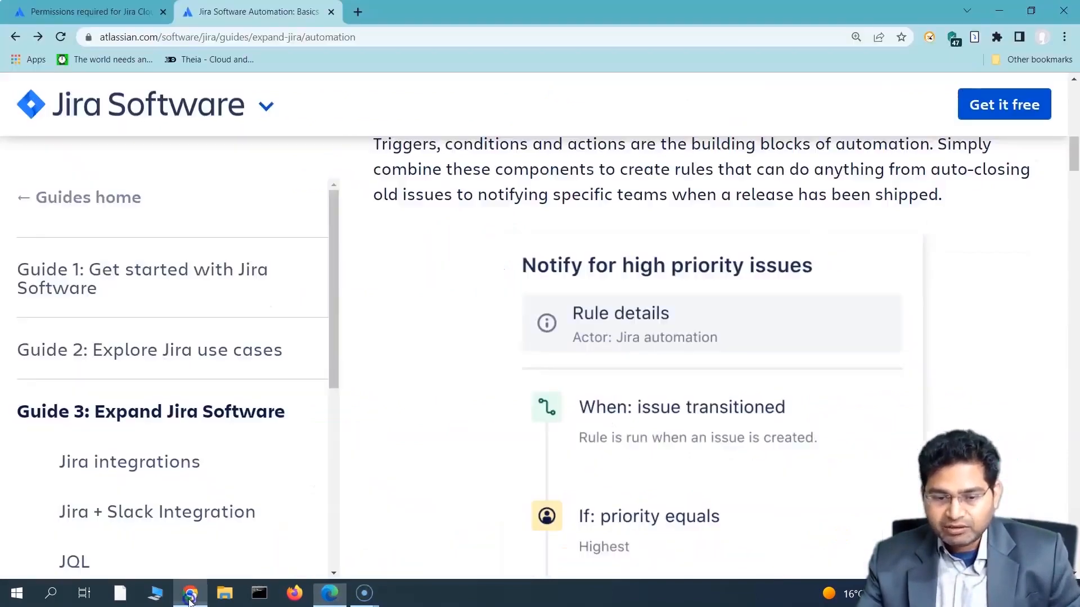
Step: Open the automation-permissions article and highlight the Administer projects requirements for both project types
click(84, 12)
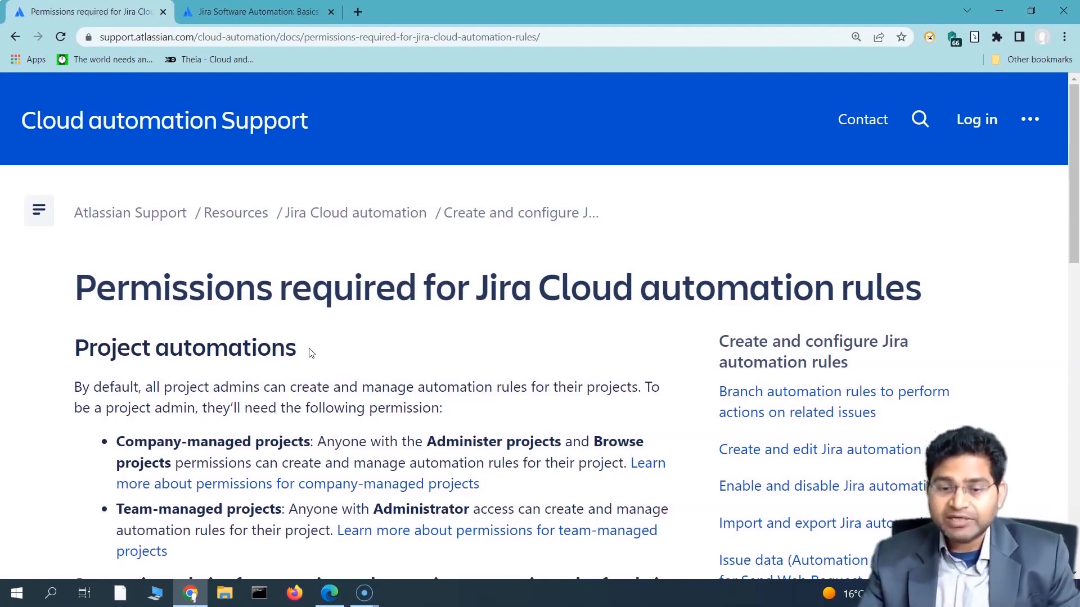
drag(427, 441, 561, 431)
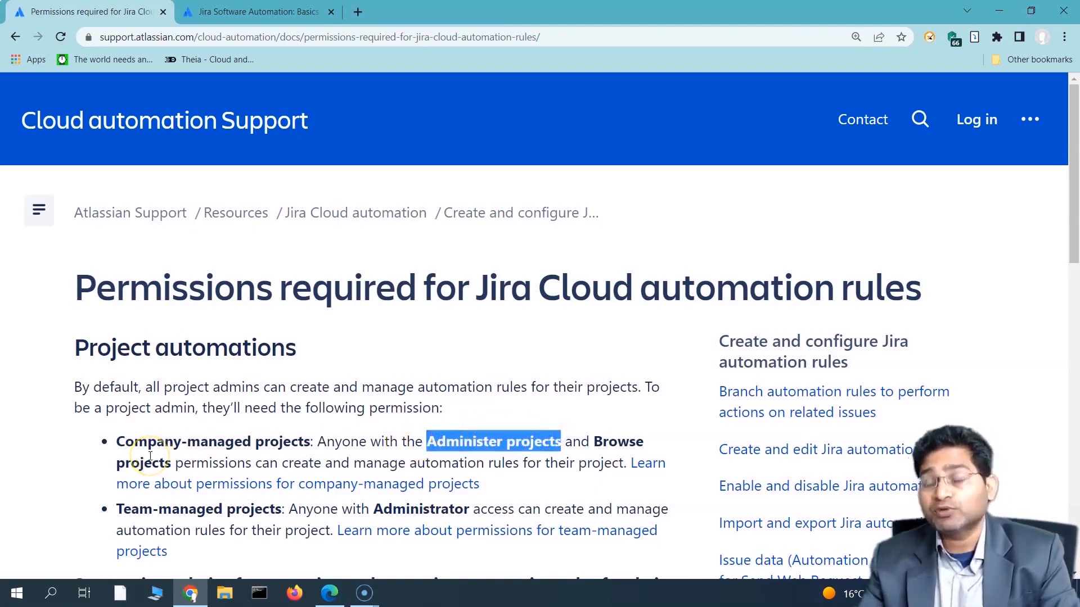
click(396, 431)
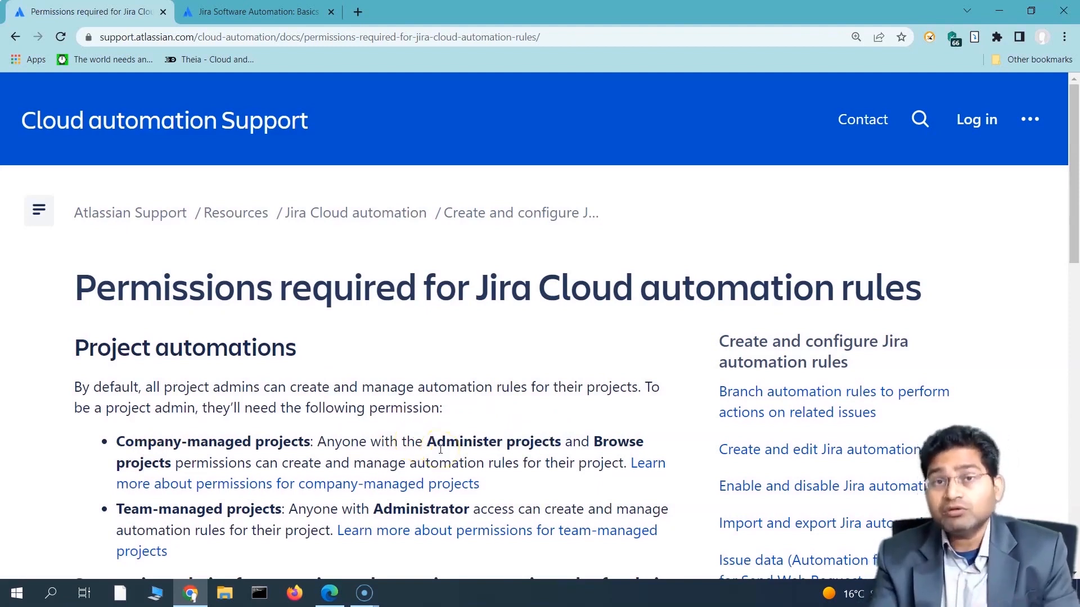
drag(112, 440, 332, 433)
drag(115, 509, 307, 511)
click(306, 513)
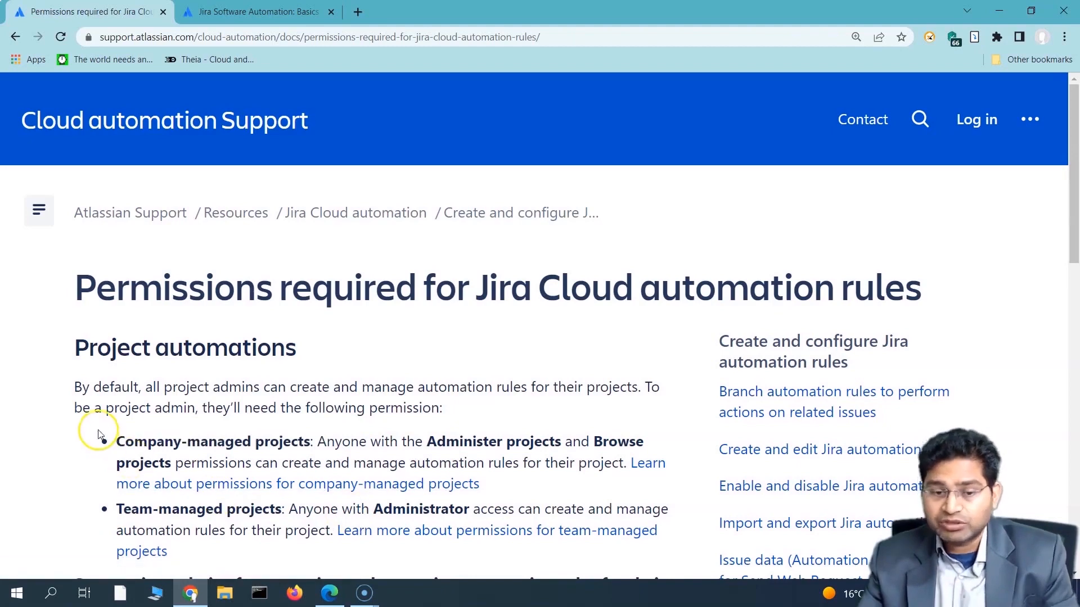
drag(101, 434, 318, 539)
click(319, 539)
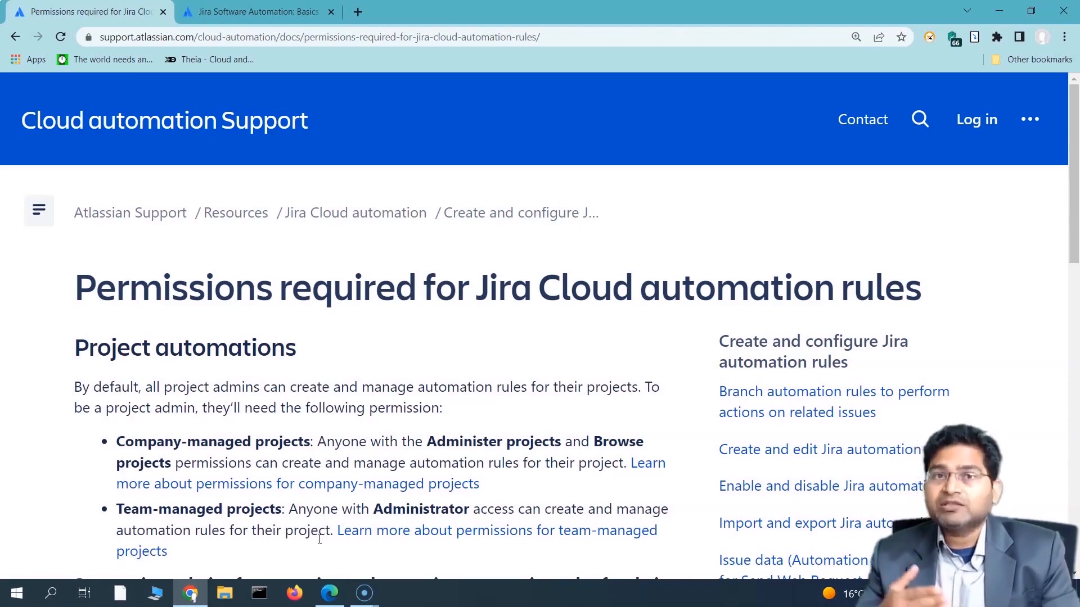
click(318, 538)
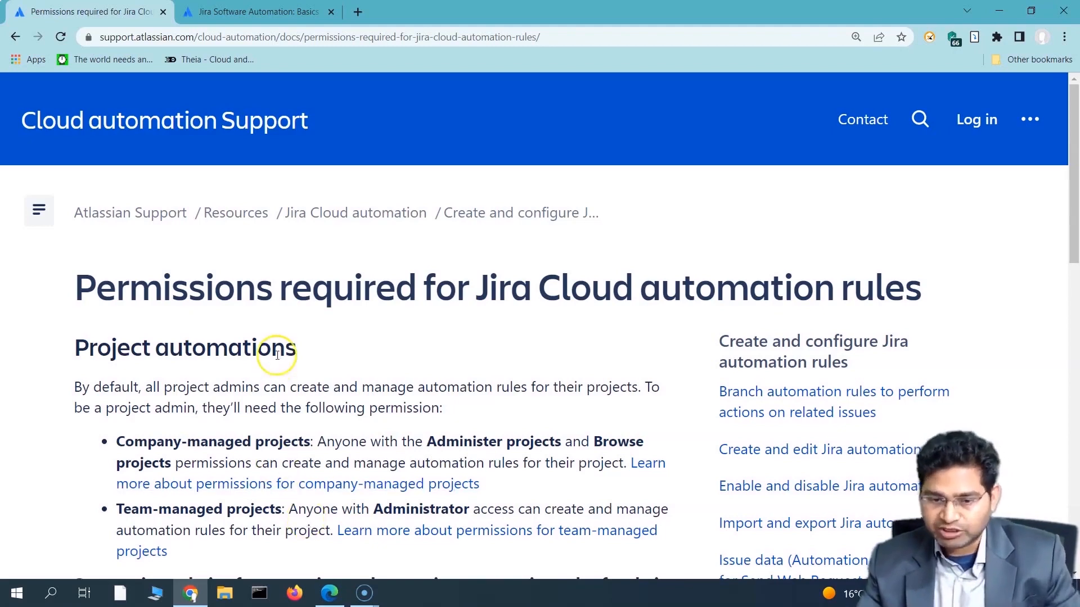
scroll(273, 354, down, 1)
Step: Highlight the company- and team-managed bullets and the whole Project automations section
drag(101, 369, 80, 366)
click(82, 366)
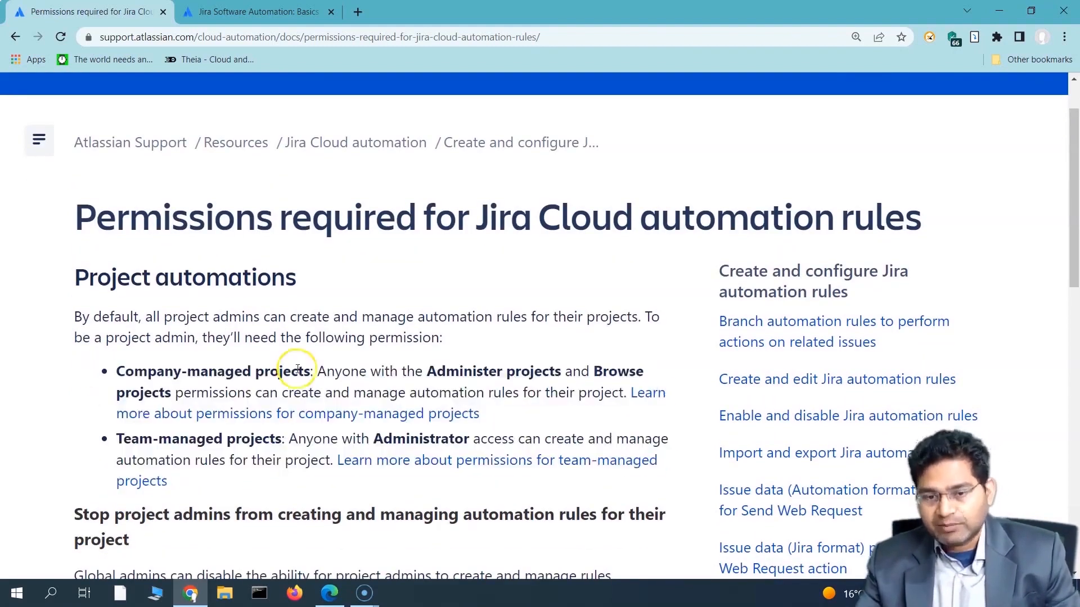
drag(110, 440, 283, 446)
click(288, 486)
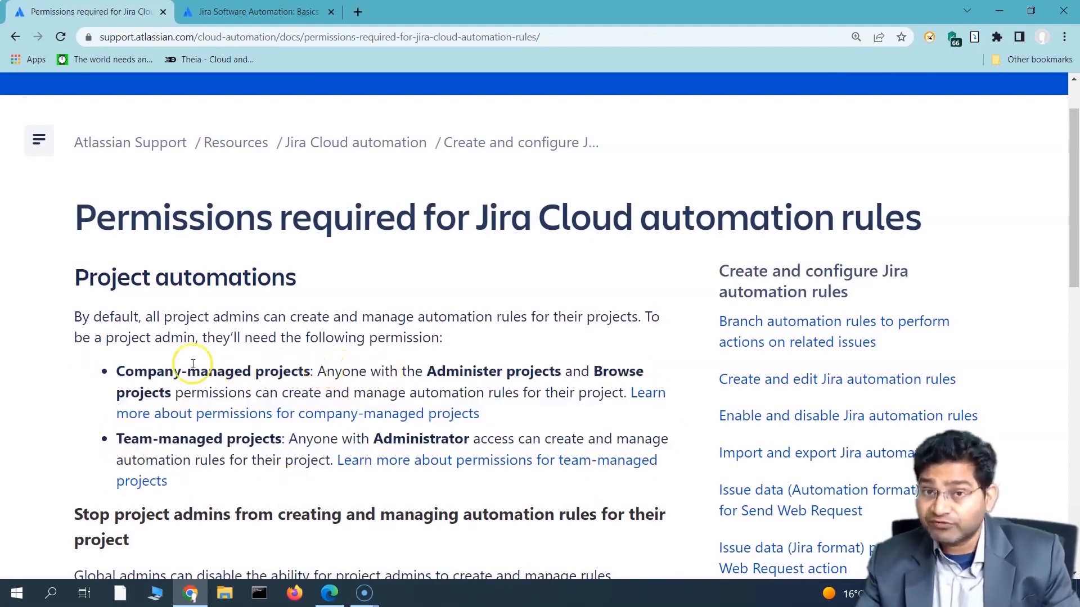
drag(107, 372, 325, 378)
click(145, 338)
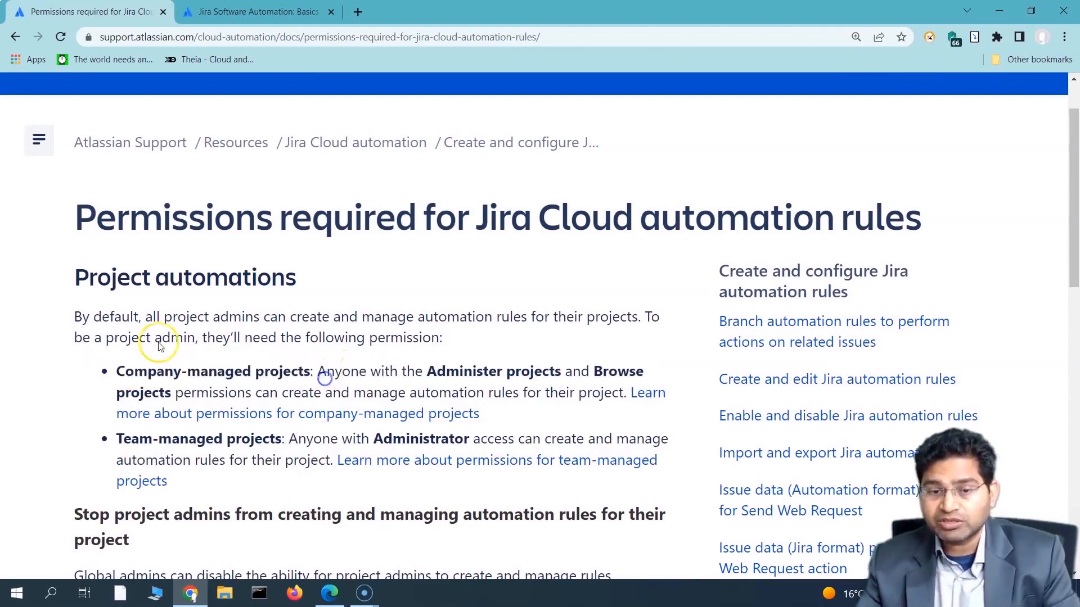
drag(79, 272, 295, 496)
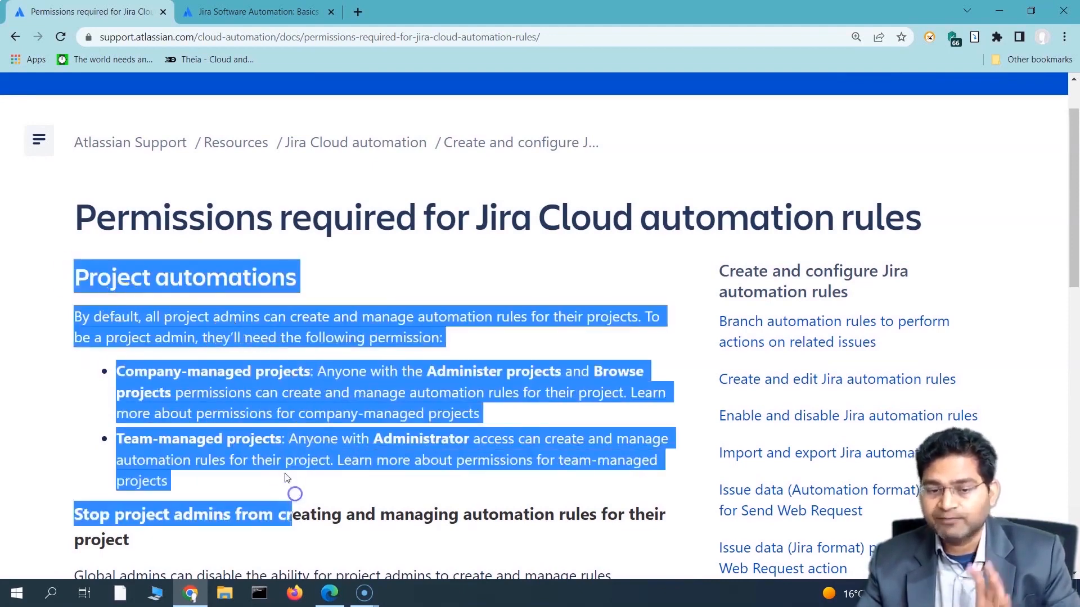
scroll(295, 503, down, 3)
click(205, 363)
scroll(240, 429, down, 5)
Step: Highlight the steps for stopping project admin rules and the Administer Jira global permission
shift+click(371, 298)
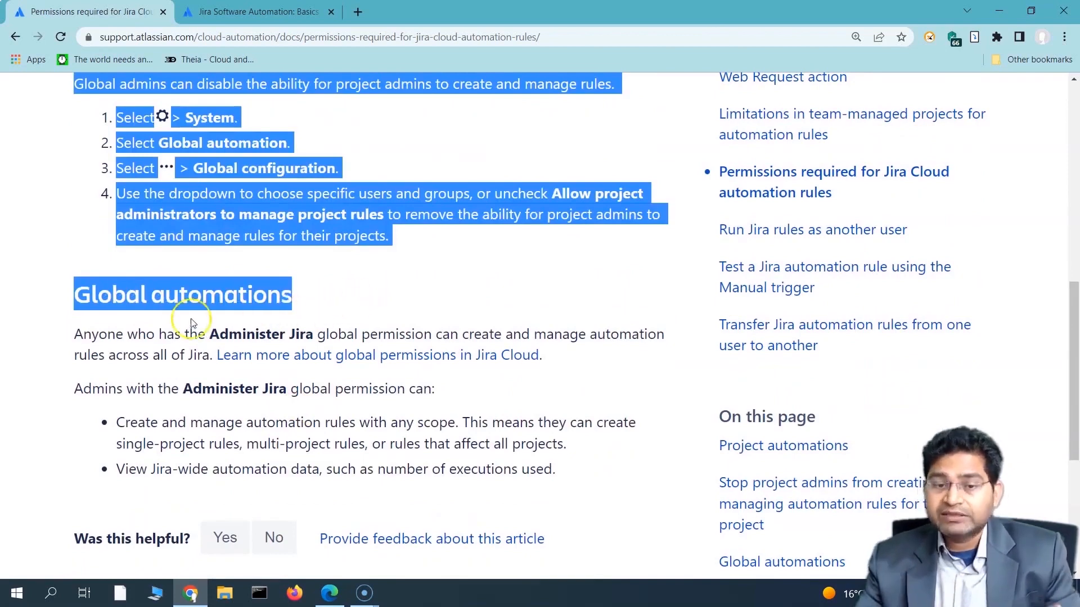
click(183, 333)
drag(209, 334, 329, 331)
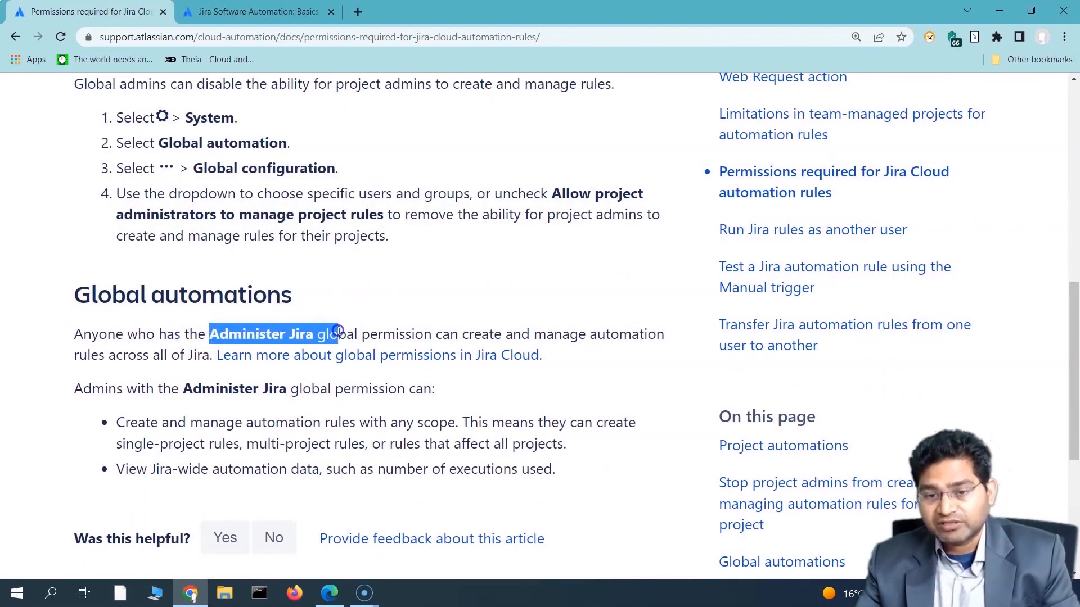
click(332, 331)
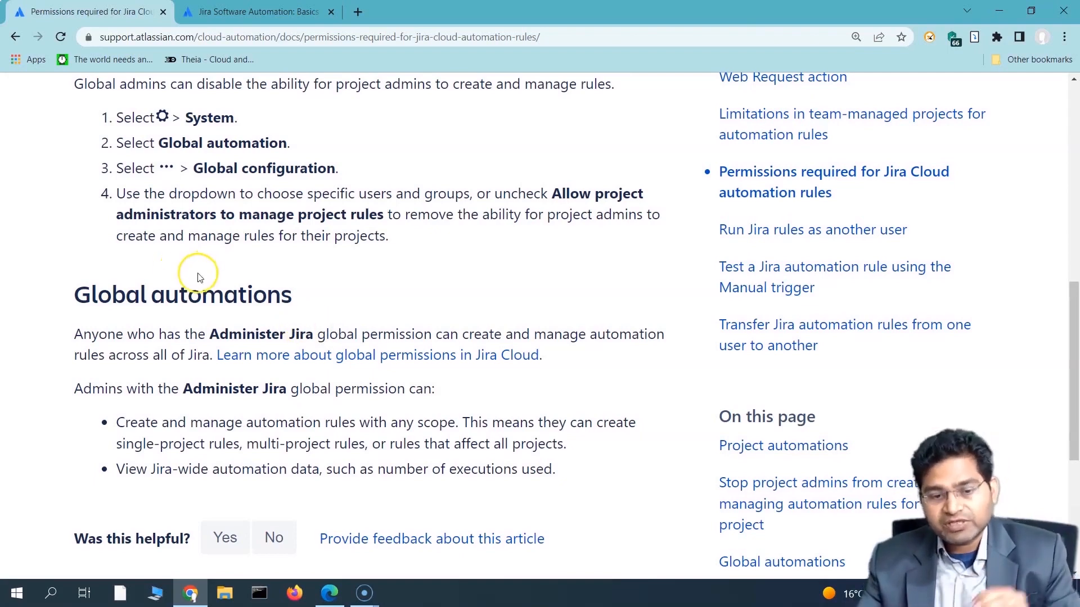
scroll(197, 291, up, 2)
scroll(197, 292, up, 6)
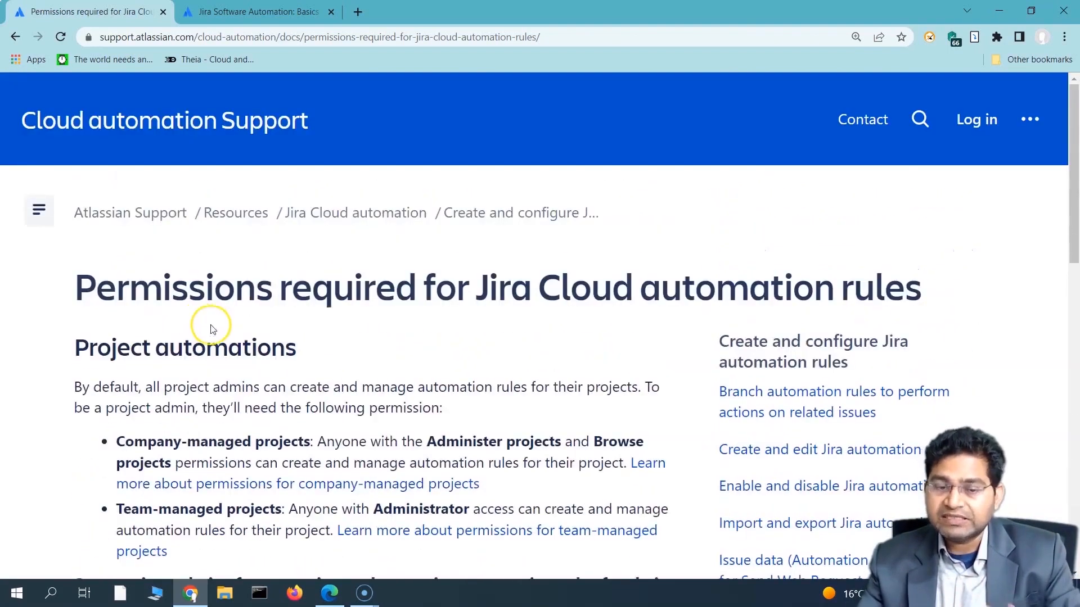
scroll(405, 395, down, 1)
scroll(405, 395, down, 3)
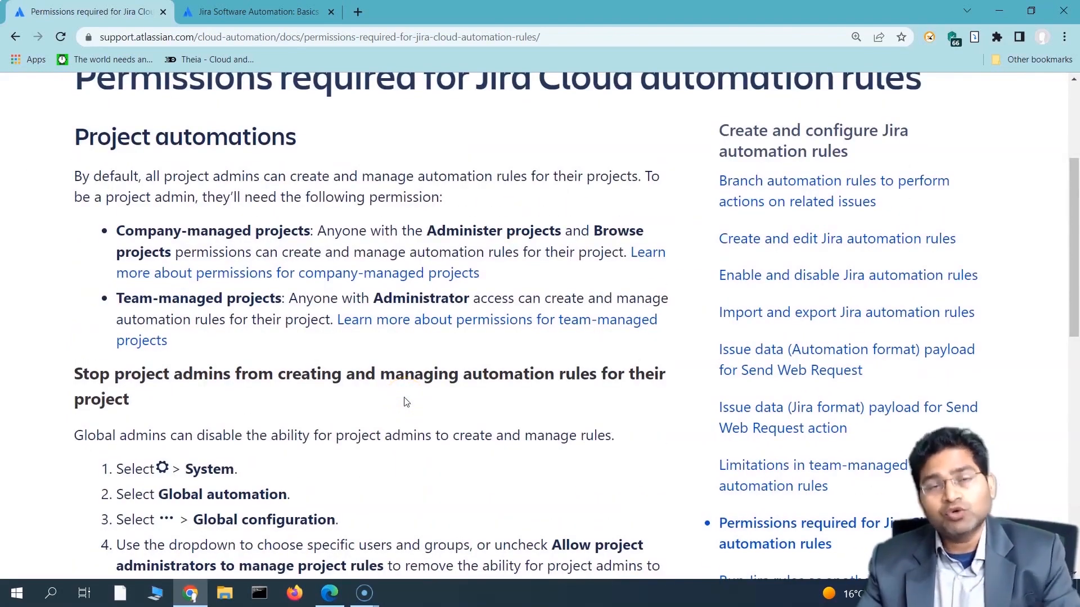
click(404, 388)
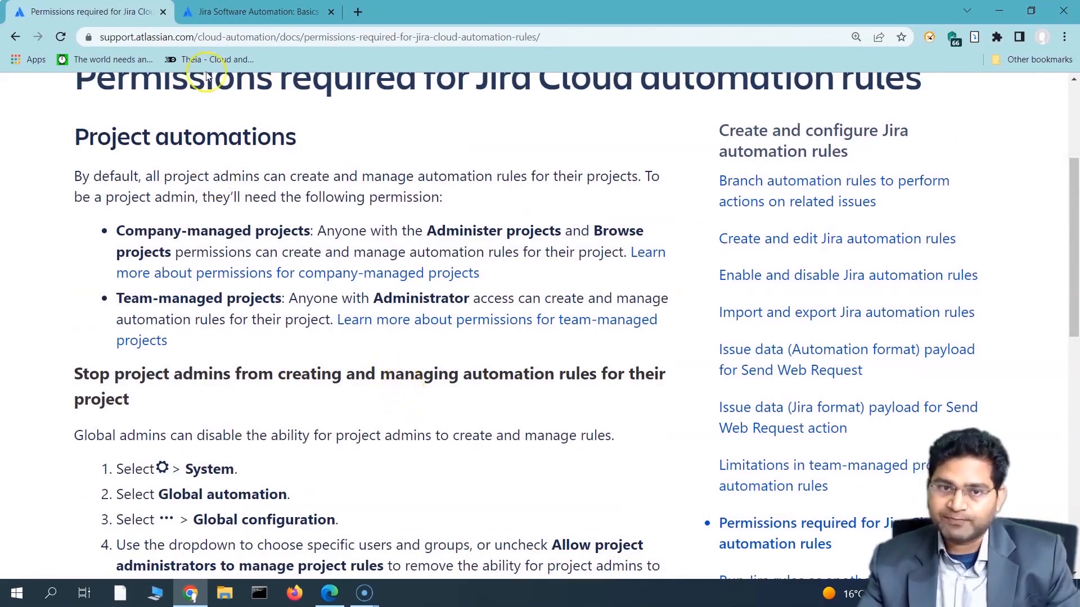
Step: Switch to the Jira sprint board in Edge and open the Settings gear menu
click(330, 593)
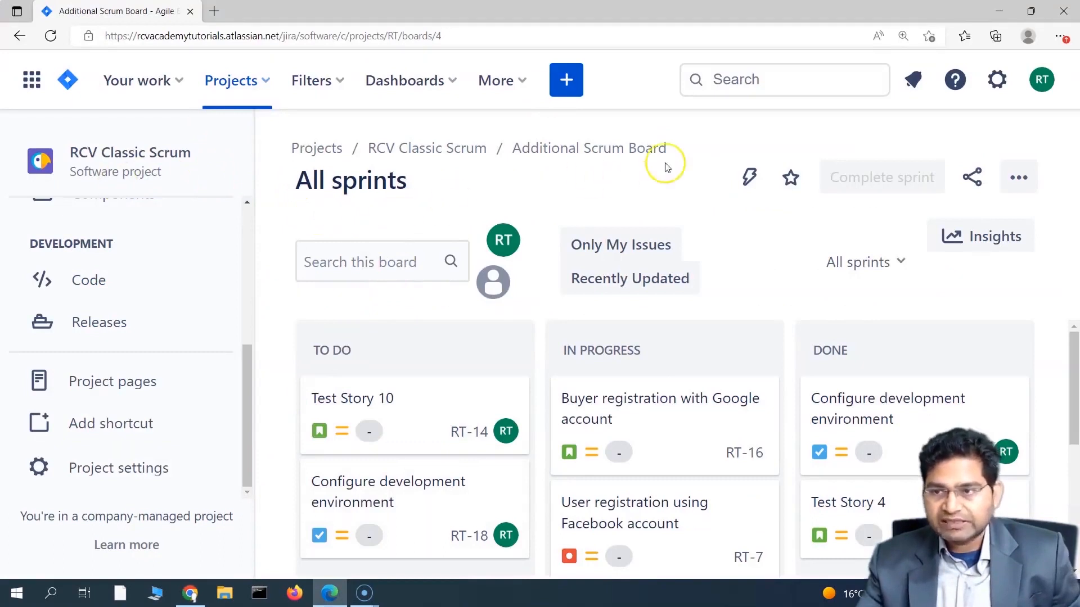
click(997, 83)
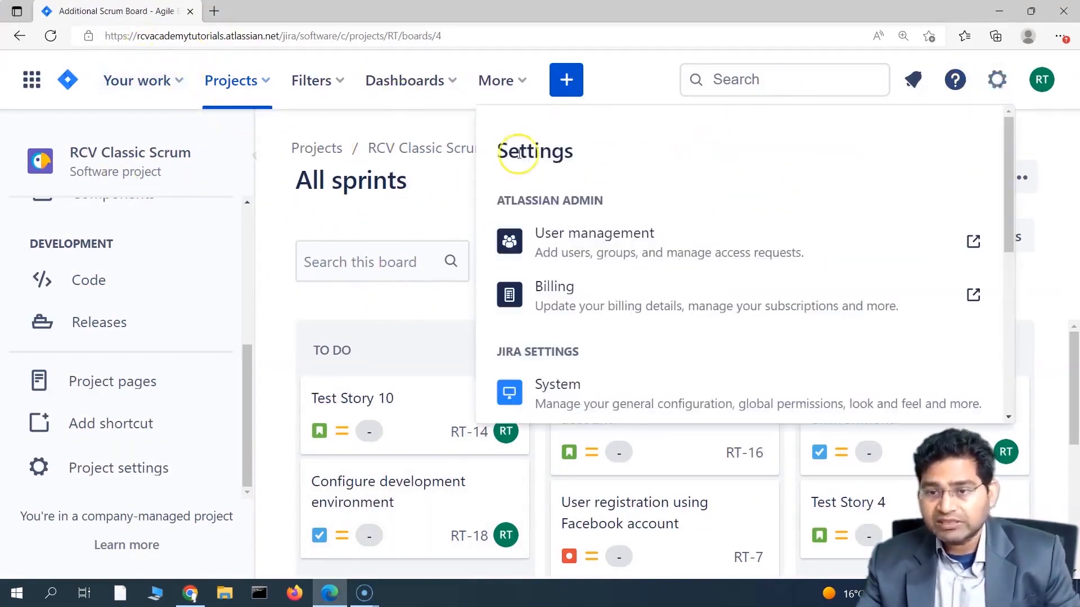
scroll(797, 319, down, 2)
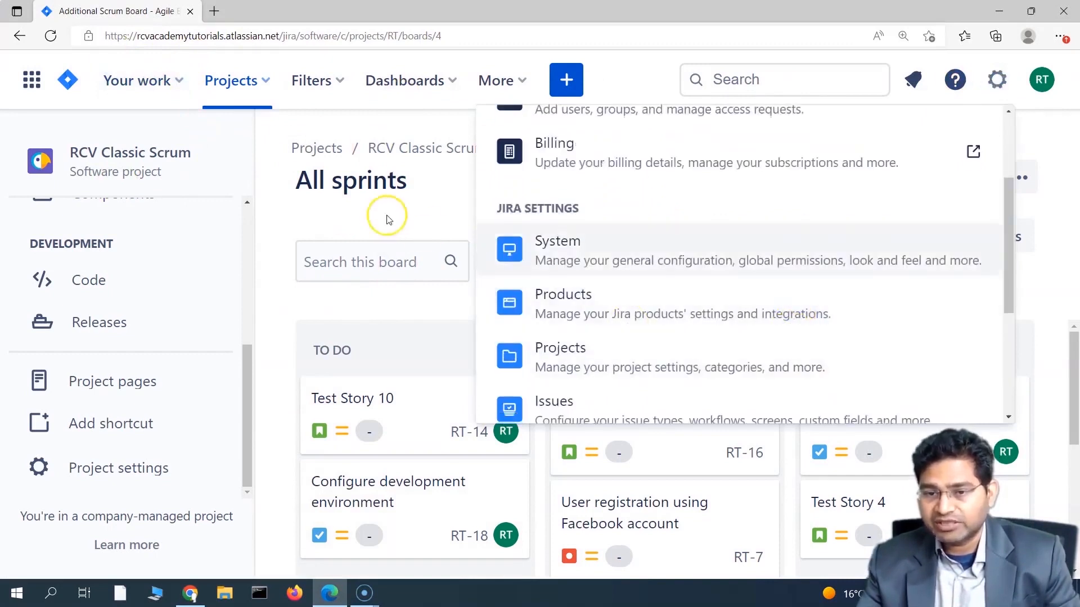
Step: Close the settings panel and show the full list of all projects
click(391, 212)
scroll(139, 392, up, 4)
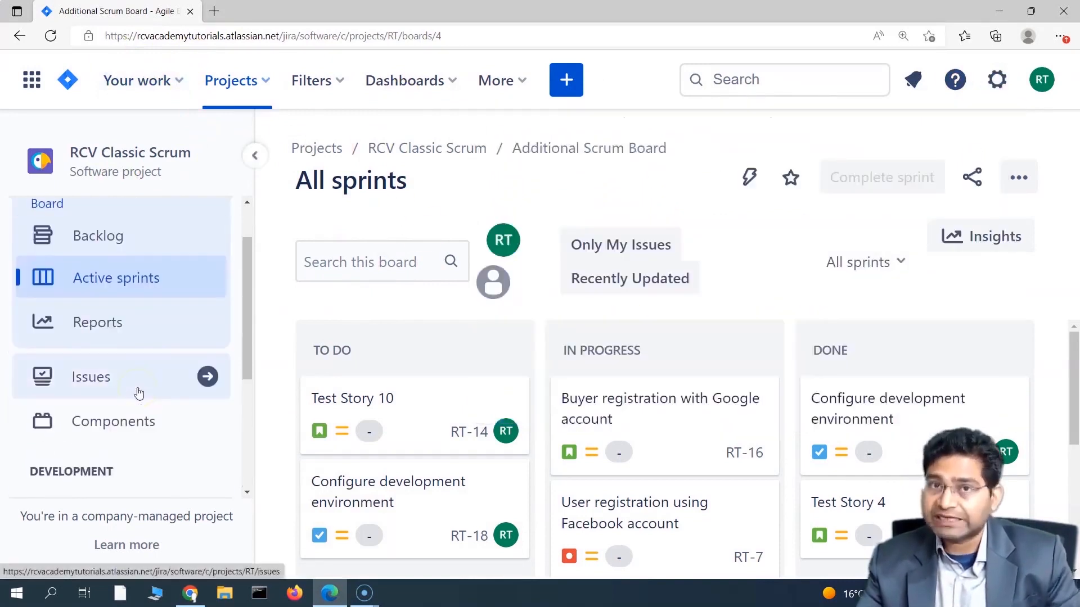
scroll(161, 365, up, 1)
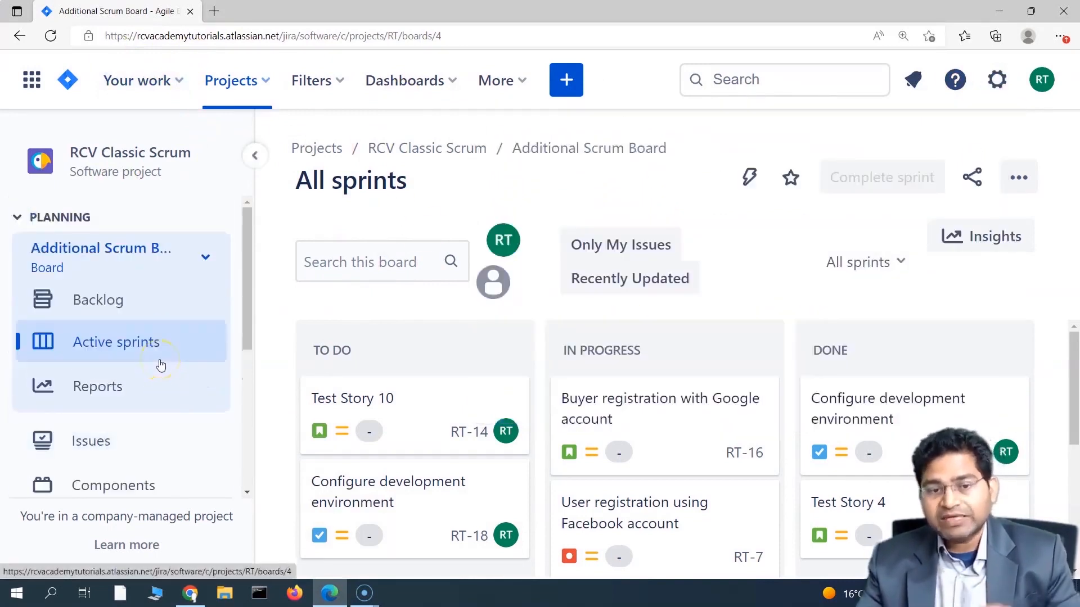
click(265, 82)
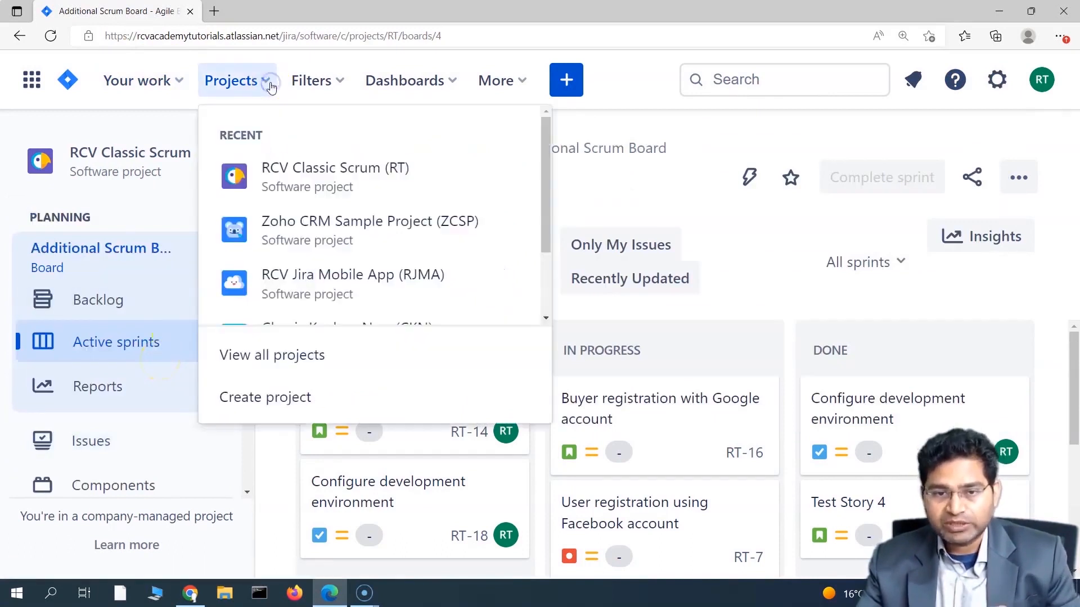
click(315, 368)
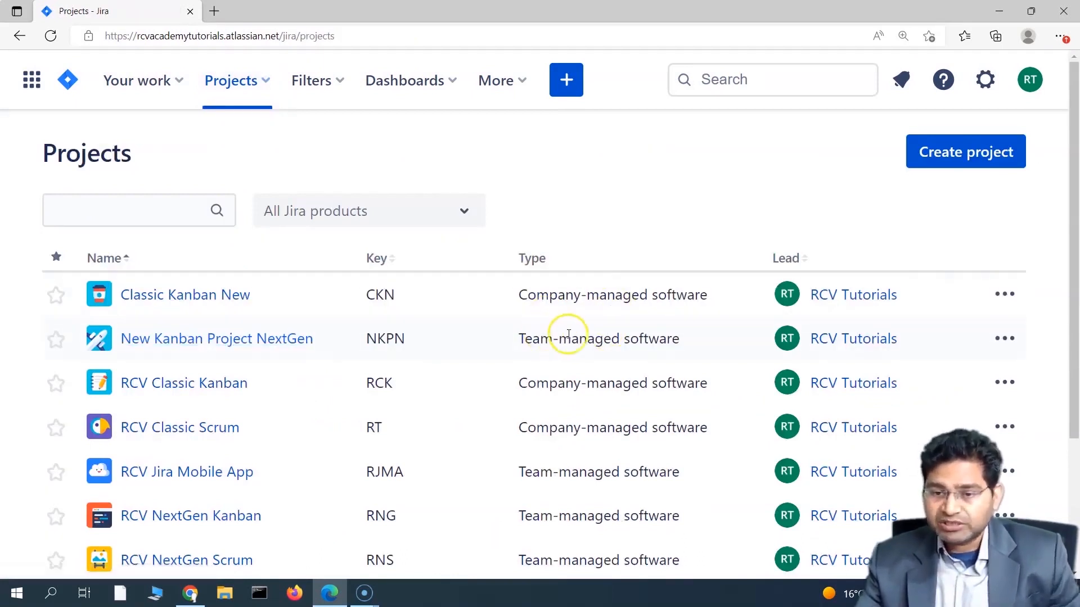
Step: Highlight the Type entries of RCV Classic Kanban, New Kanban Project NextGen and RCV Classic Scrum
drag(515, 383, 711, 384)
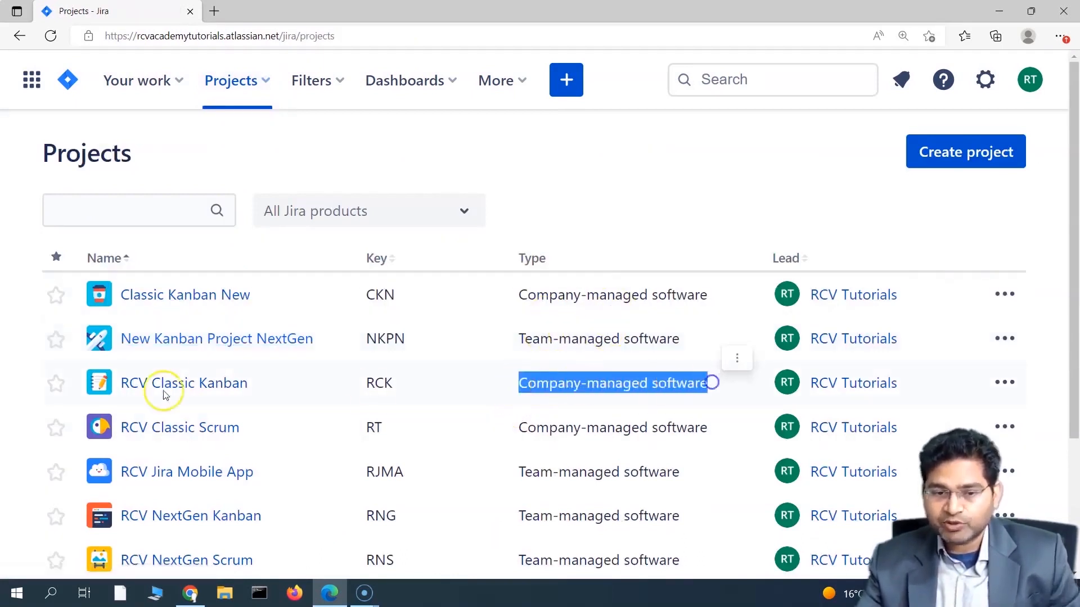
click(531, 387)
drag(531, 387, 765, 380)
drag(518, 338, 682, 337)
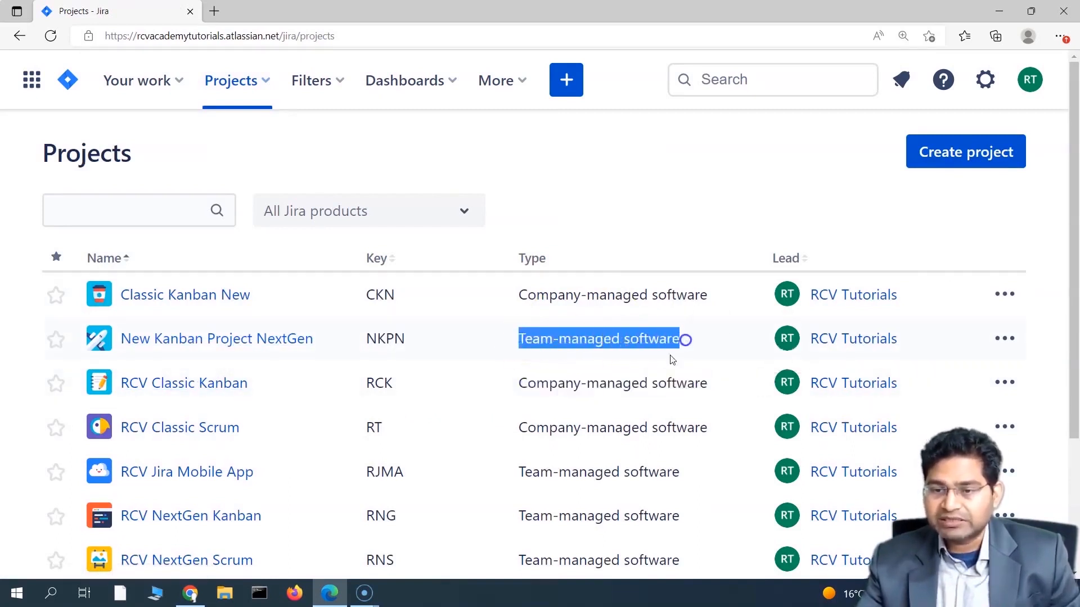
drag(518, 427, 713, 428)
scroll(446, 453, down, 2)
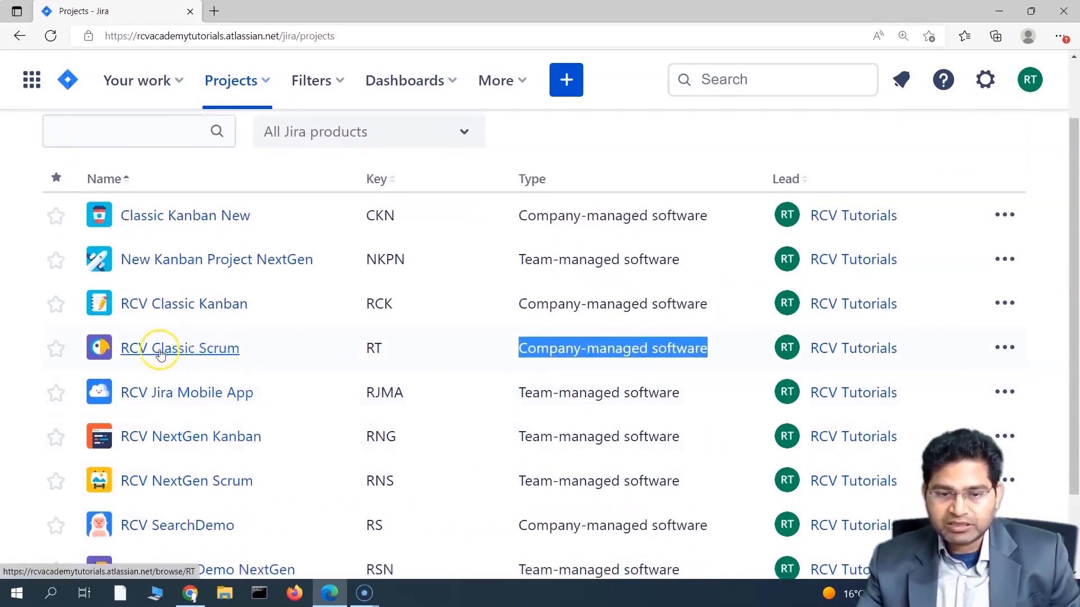
Step: Open the RCV Classic Scrum project and go to its Project settings
click(160, 349)
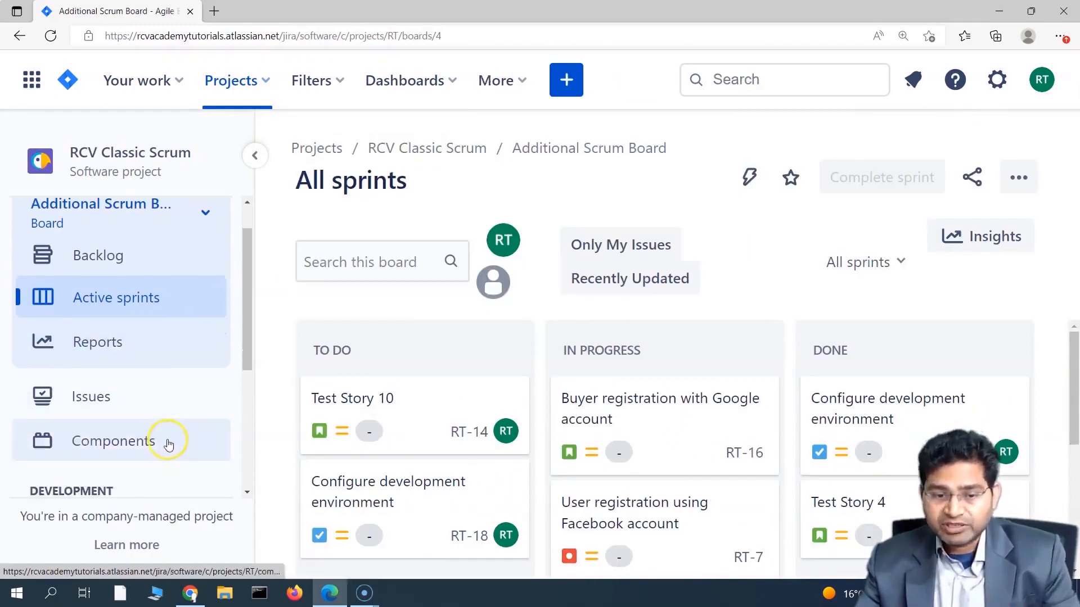
scroll(154, 428, down, 2)
scroll(135, 383, up, 3)
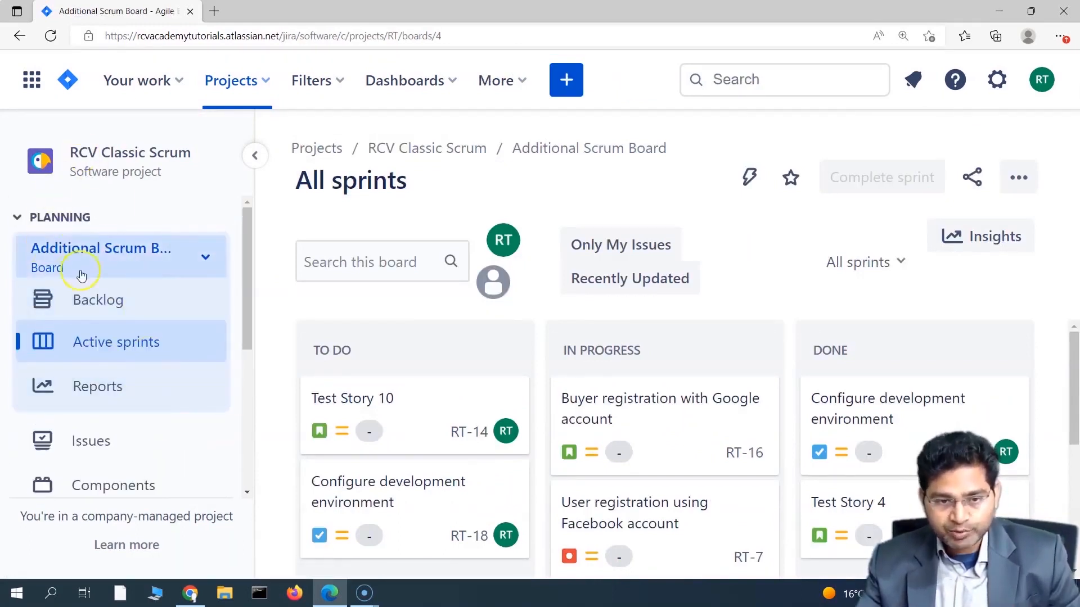
scroll(118, 360, down, 5)
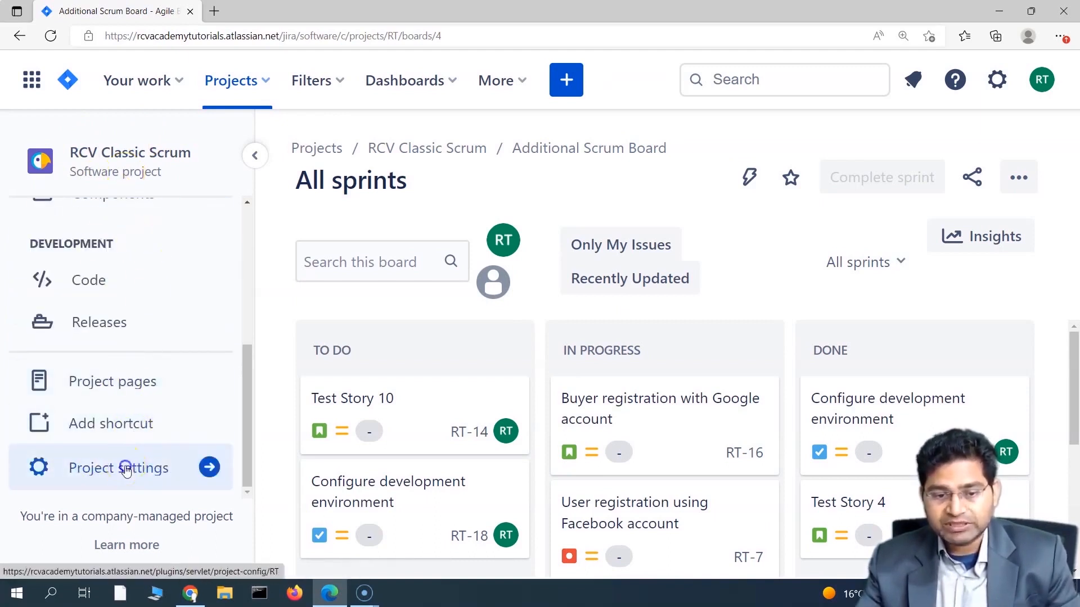
click(125, 470)
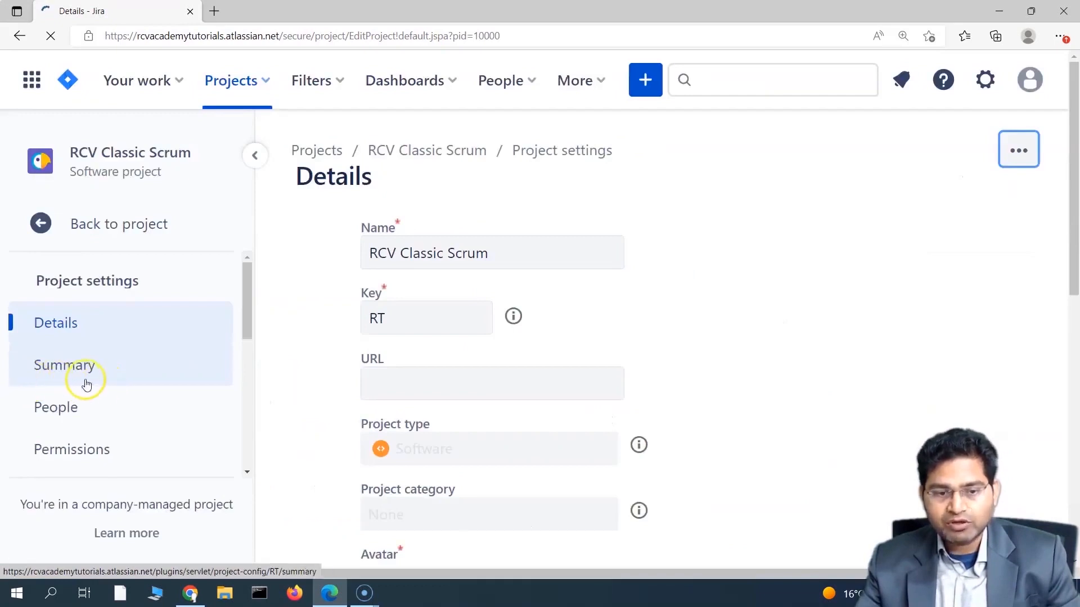
scroll(98, 387, down, 3)
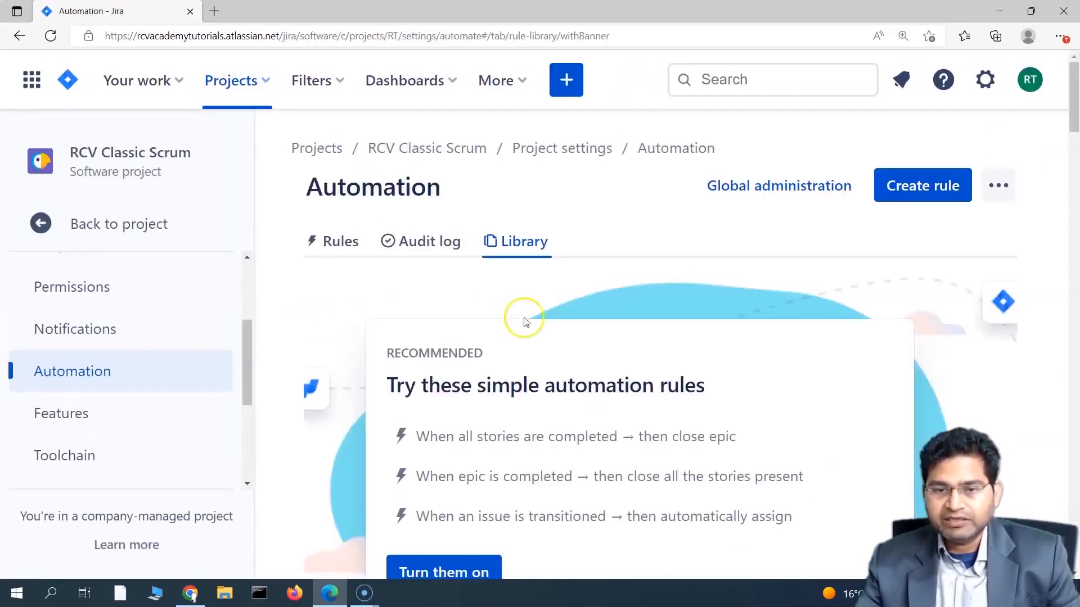
scroll(584, 289, down, 3)
scroll(584, 291, up, 3)
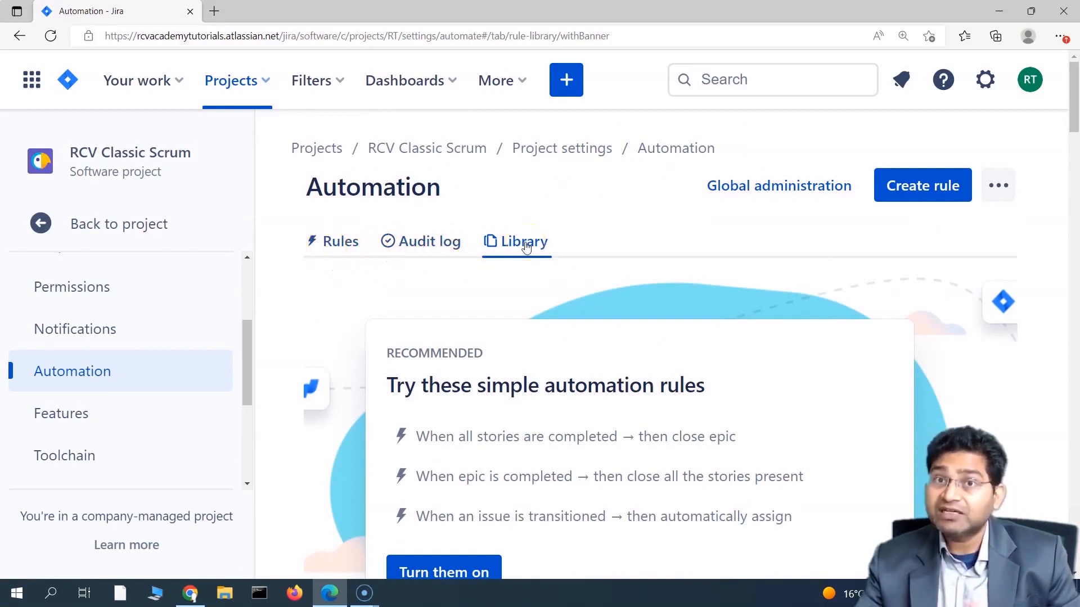
scroll(530, 366, down, 3)
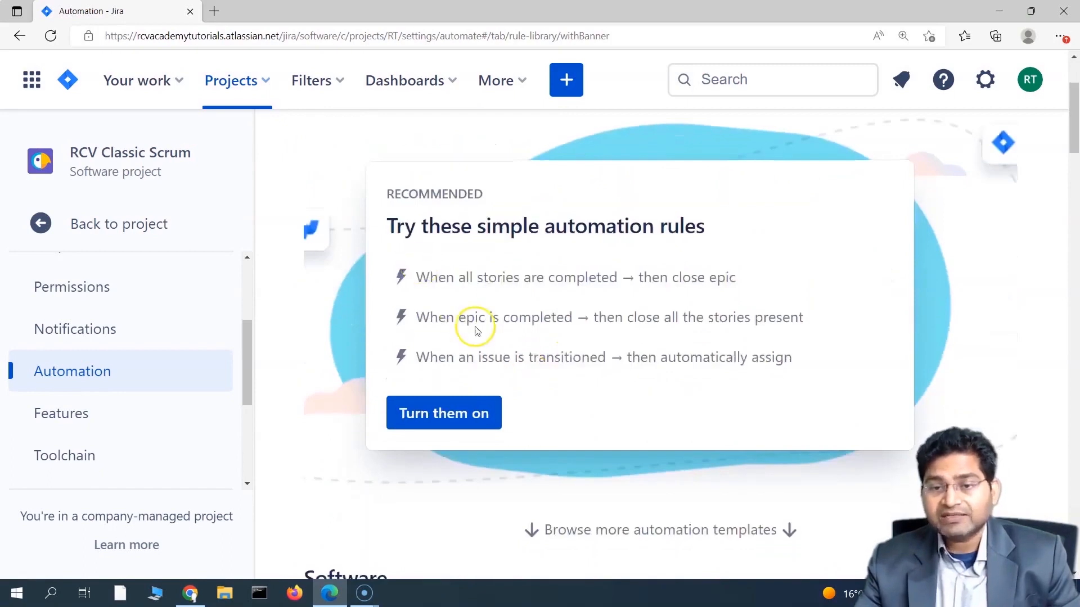
scroll(475, 320, up, 3)
scroll(475, 342, down, 3)
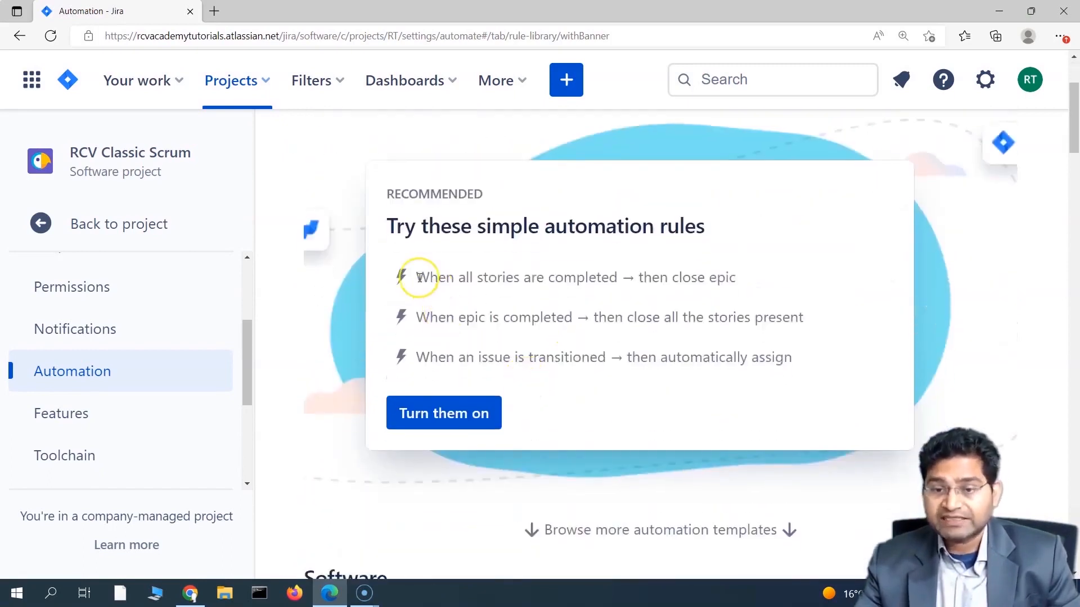
drag(419, 277, 622, 280)
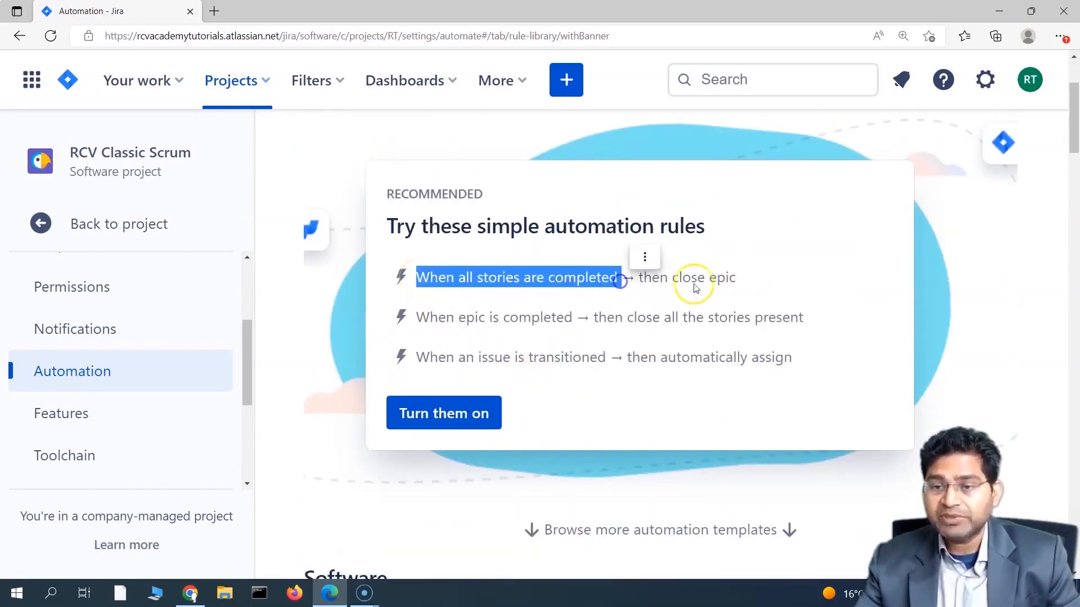
drag(739, 280, 636, 277)
drag(421, 318, 663, 318)
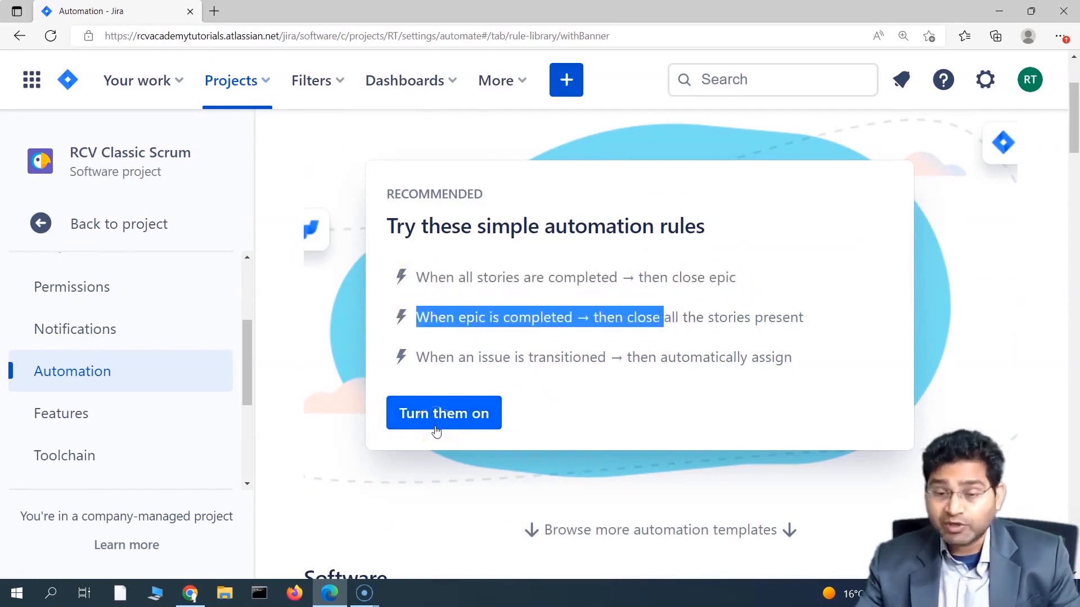
click(504, 305)
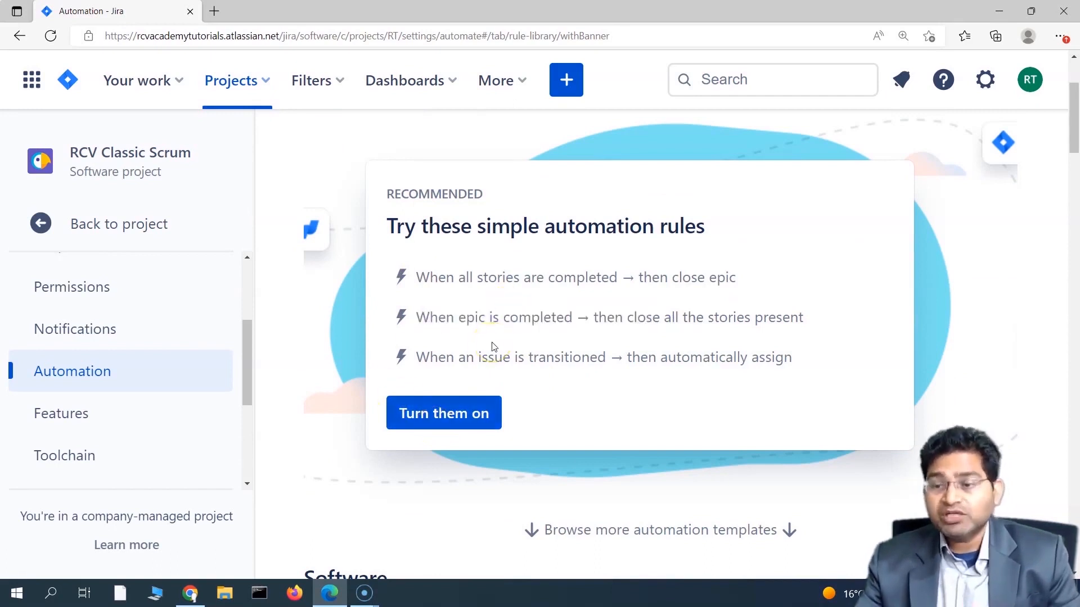
click(541, 375)
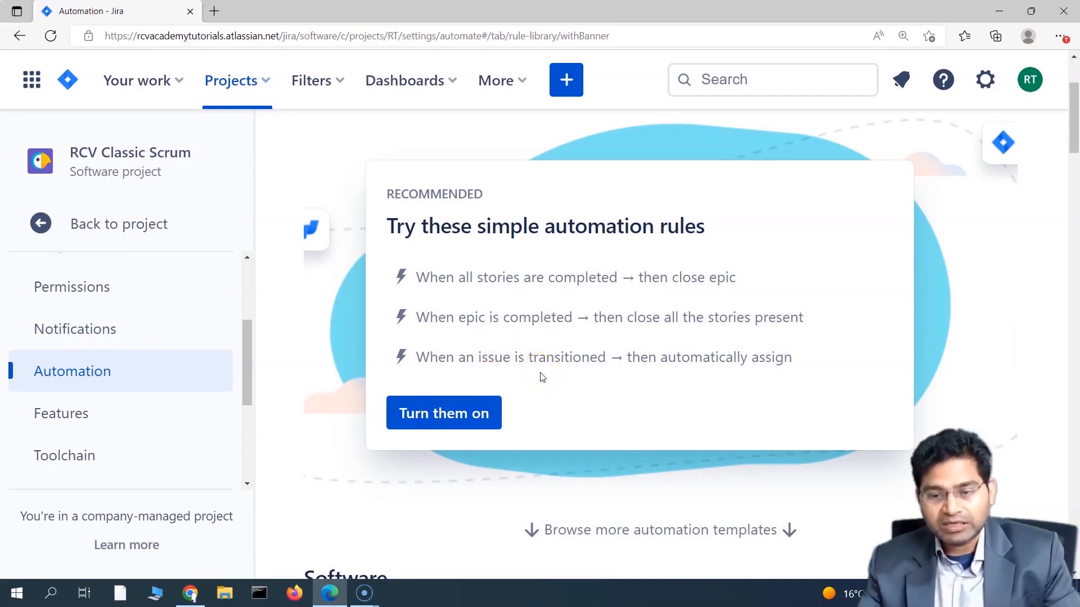
scroll(540, 375, down, 4)
click(551, 299)
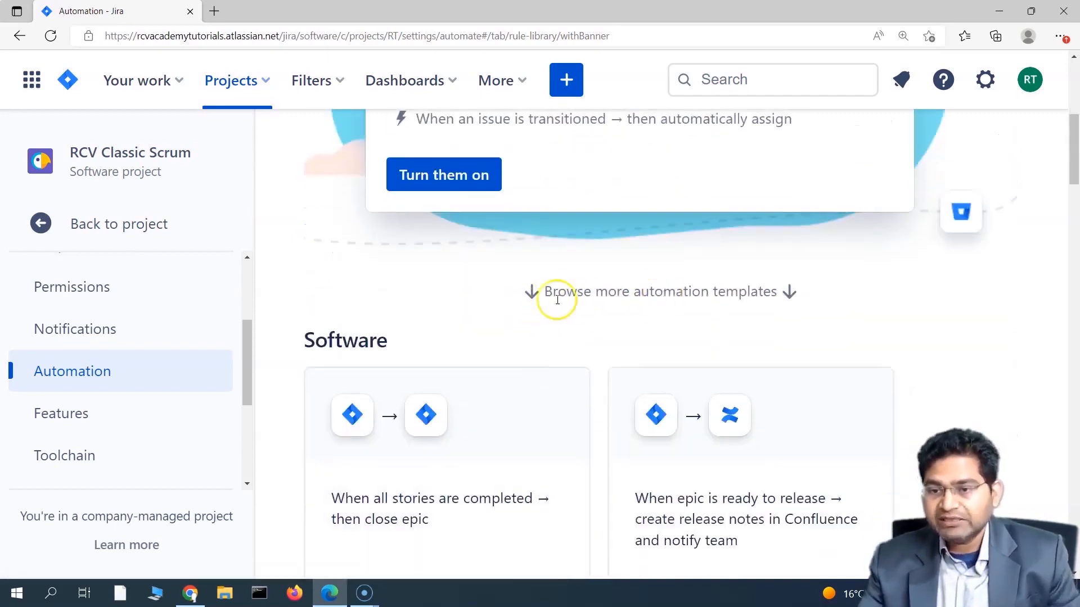
scroll(533, 292, down, 5)
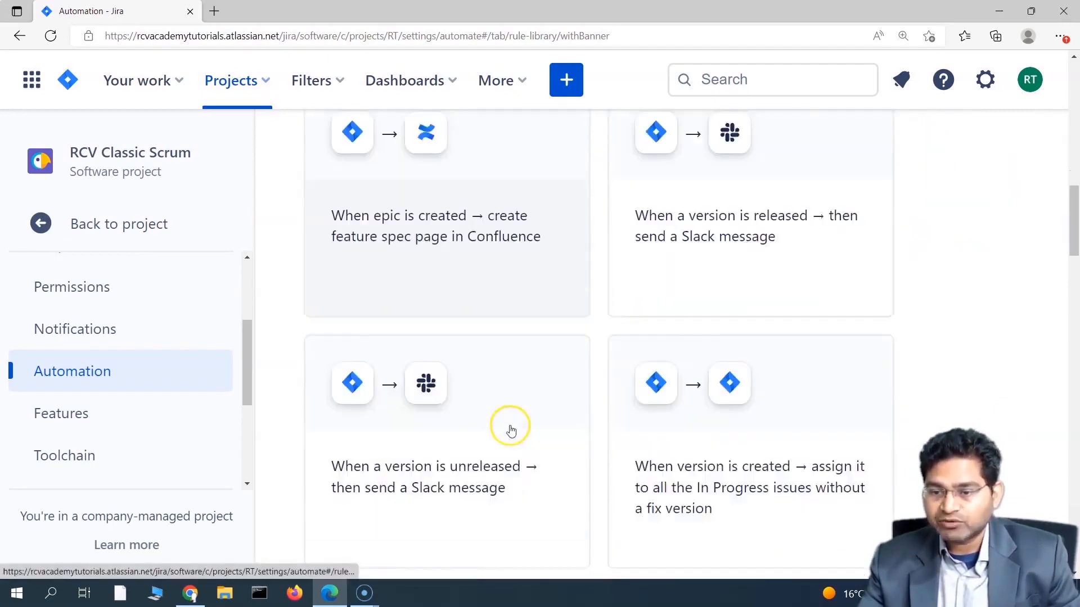
scroll(510, 430, down, 5)
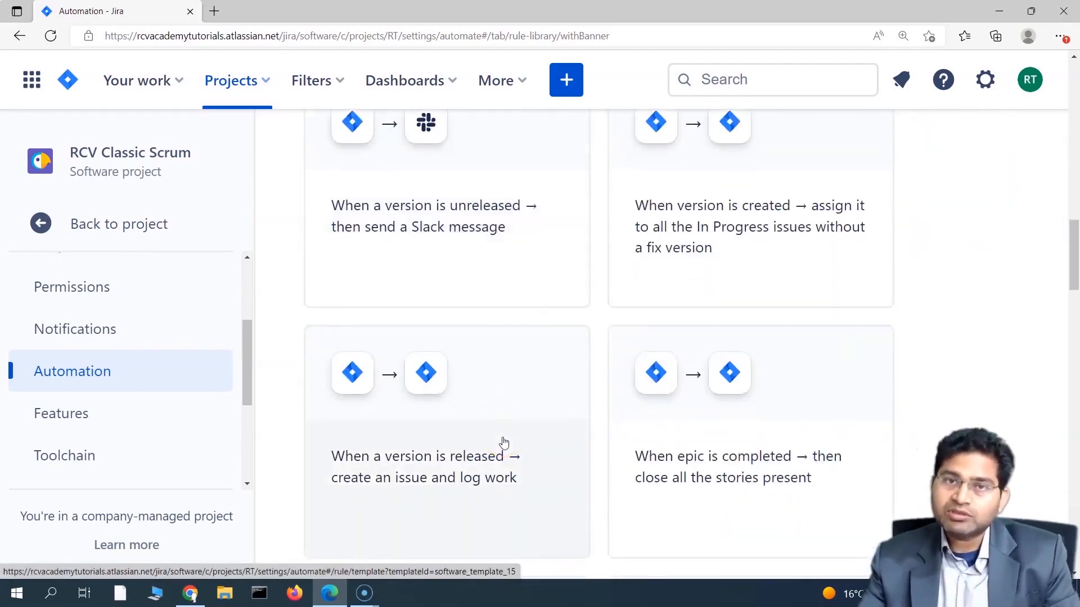
scroll(569, 453, up, 10)
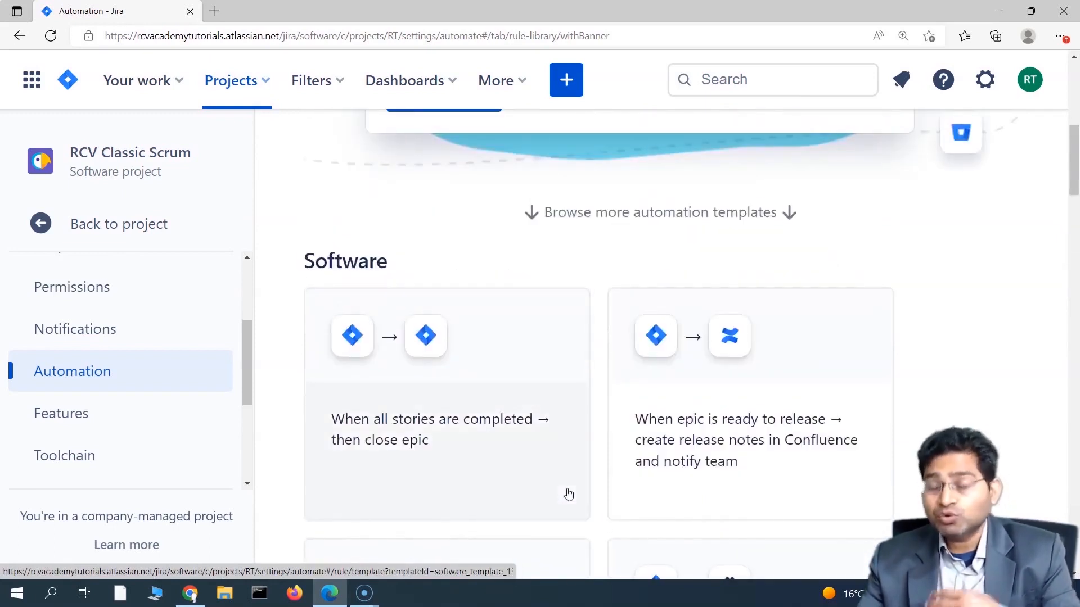
scroll(523, 498, up, 8)
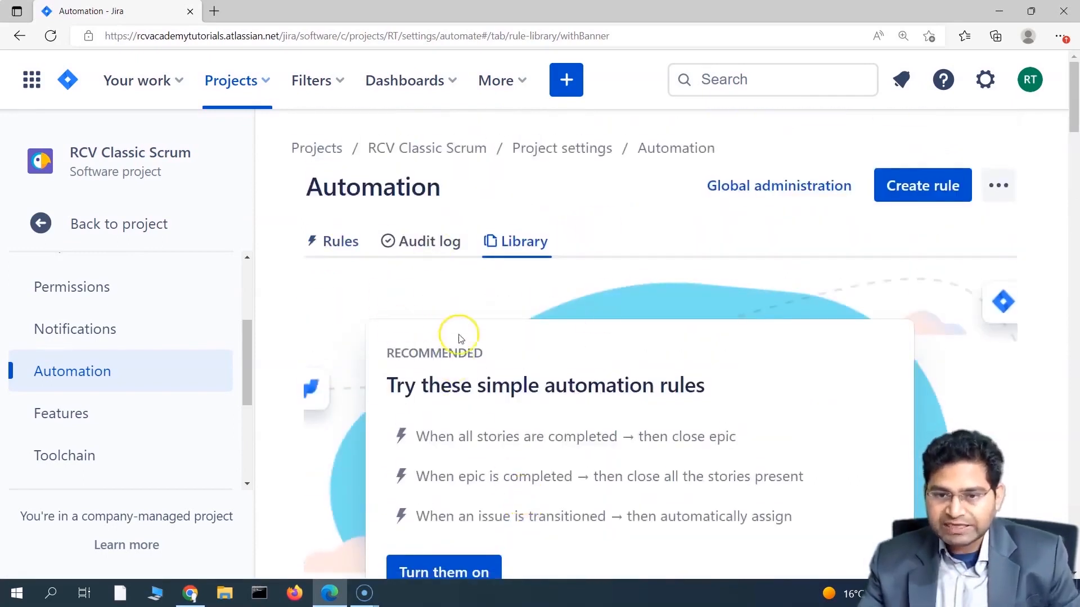
Step: Check the project's automation Rules list and empty Audit log, then open the site Settings menu
click(316, 246)
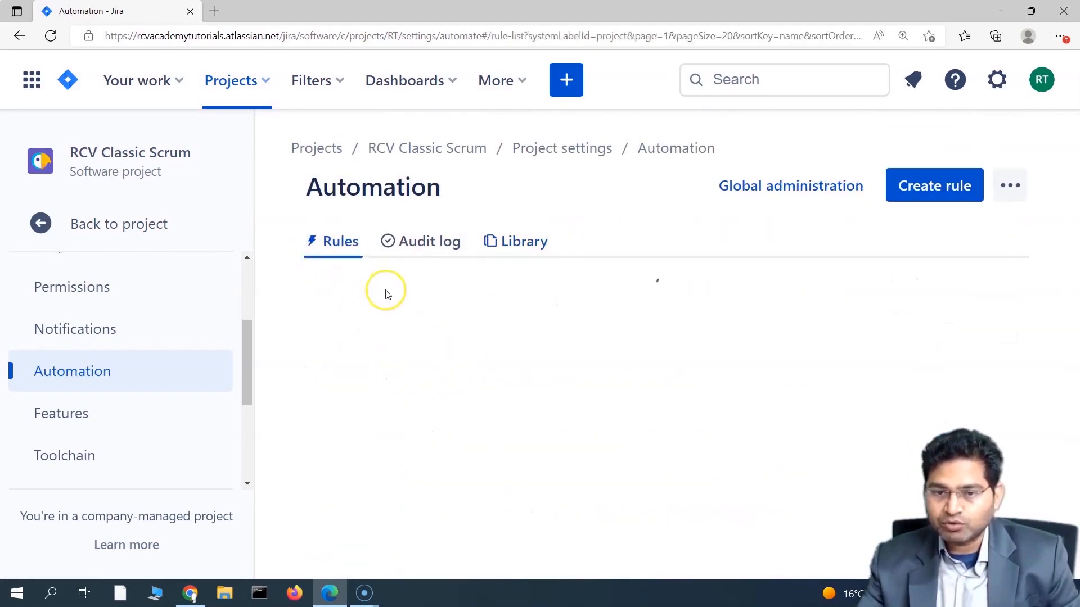
scroll(426, 428, down, 5)
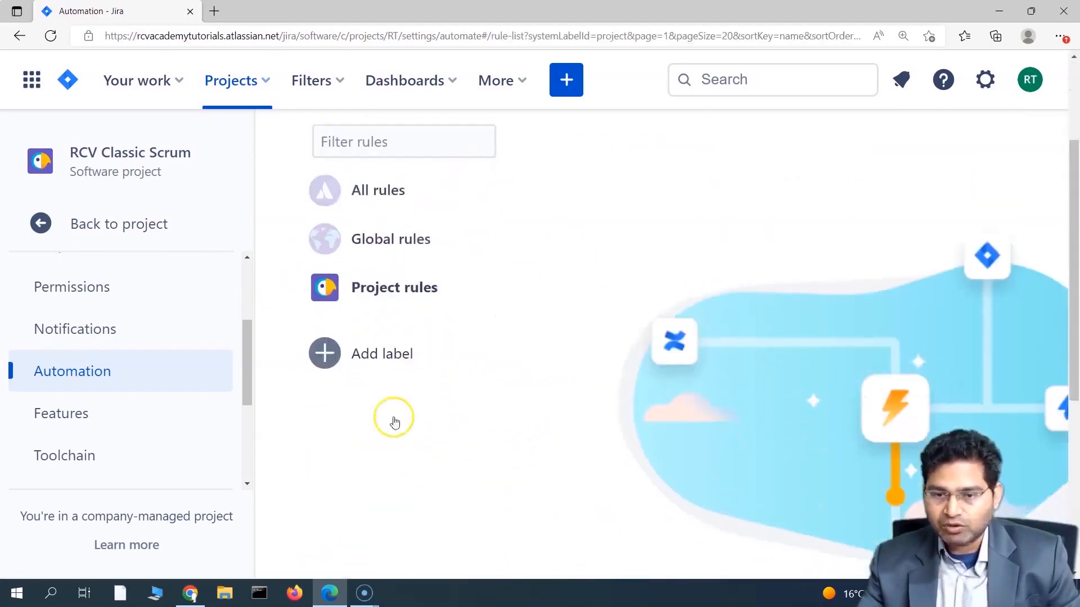
scroll(407, 471, up, 5)
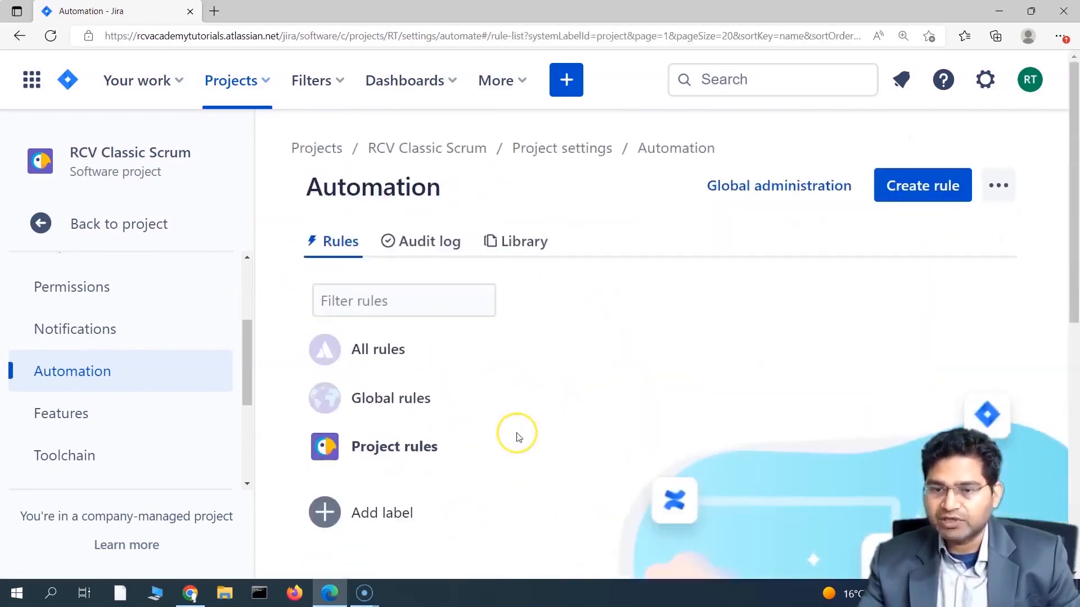
click(421, 249)
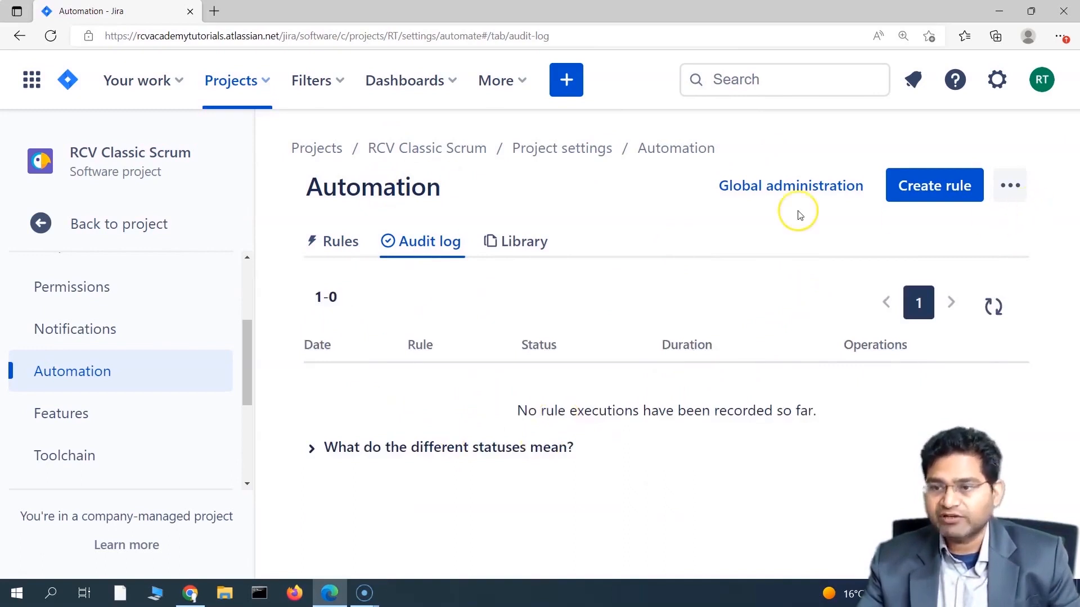
click(998, 82)
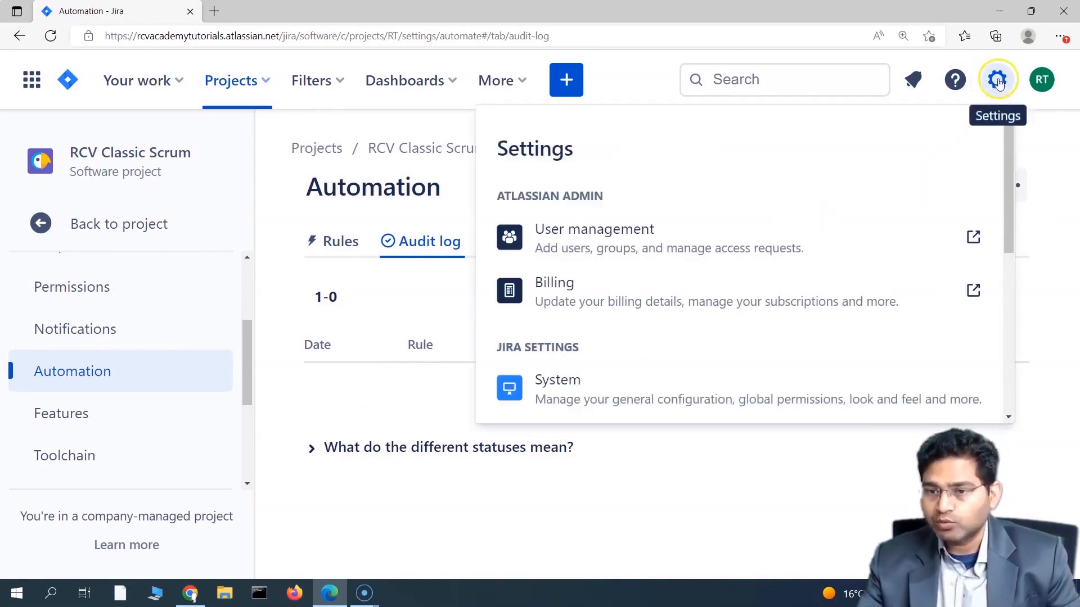
Step: Open Jira's System settings from the Settings menu
scroll(851, 333, down, 4)
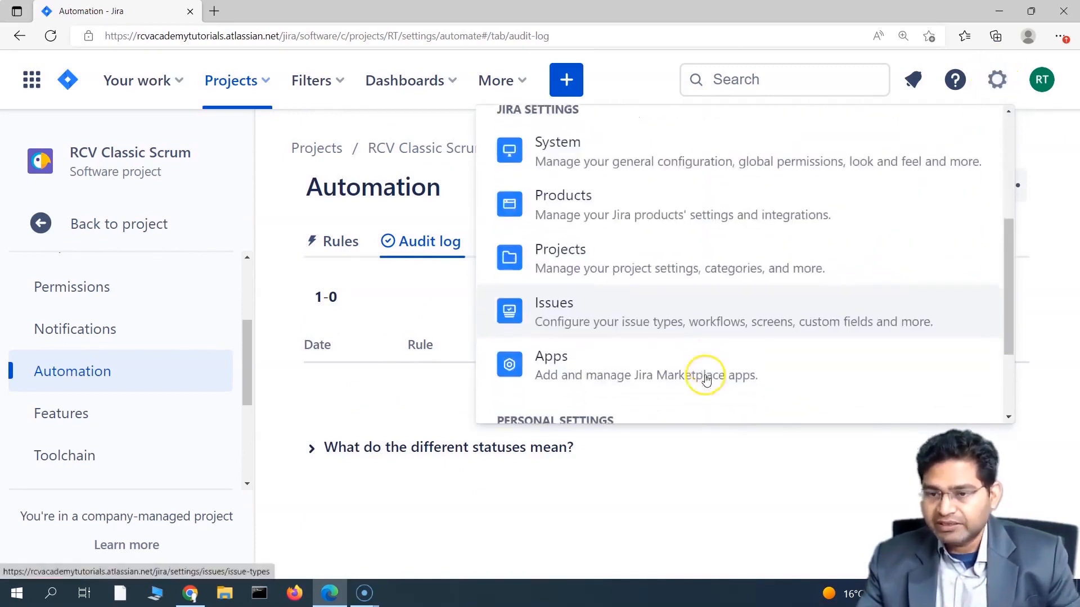
scroll(752, 352, down, 2)
scroll(752, 352, up, 4)
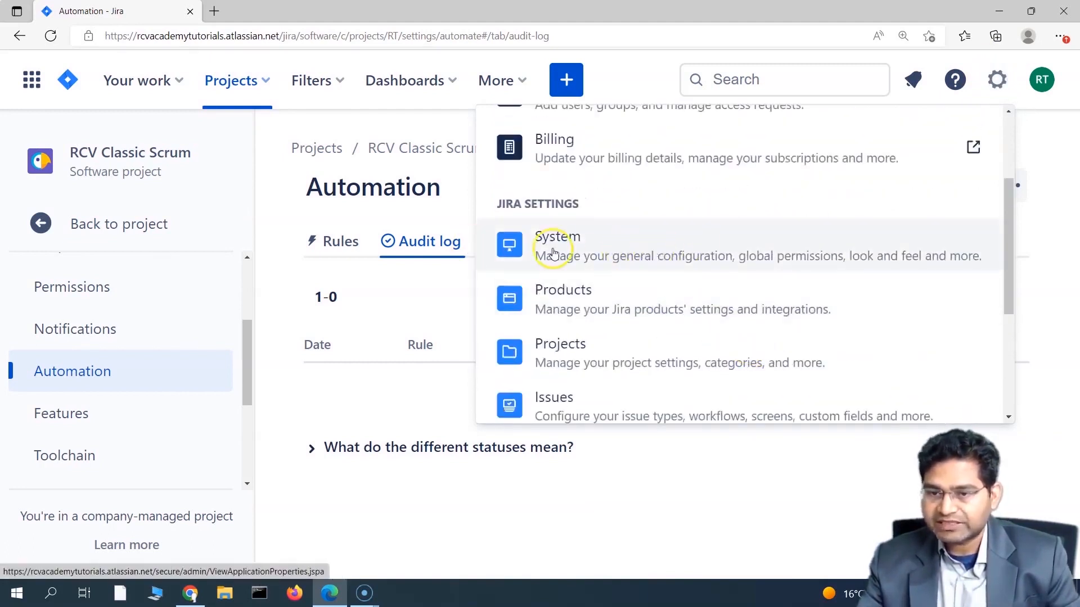
click(601, 248)
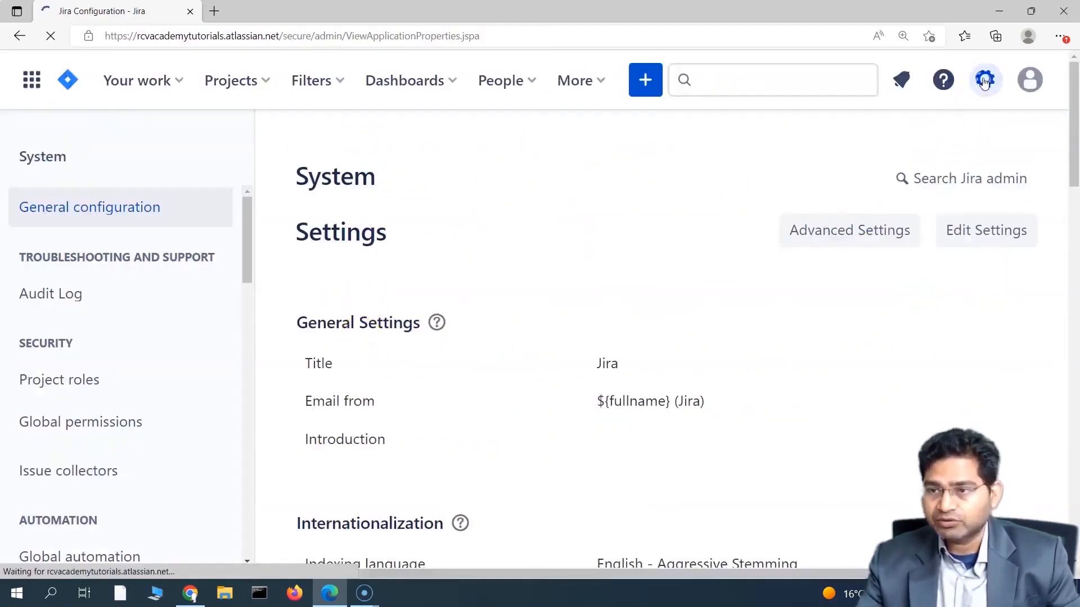
Step: Scroll the admin sidebar and open Global automation
click(984, 81)
scroll(552, 337, down, 2)
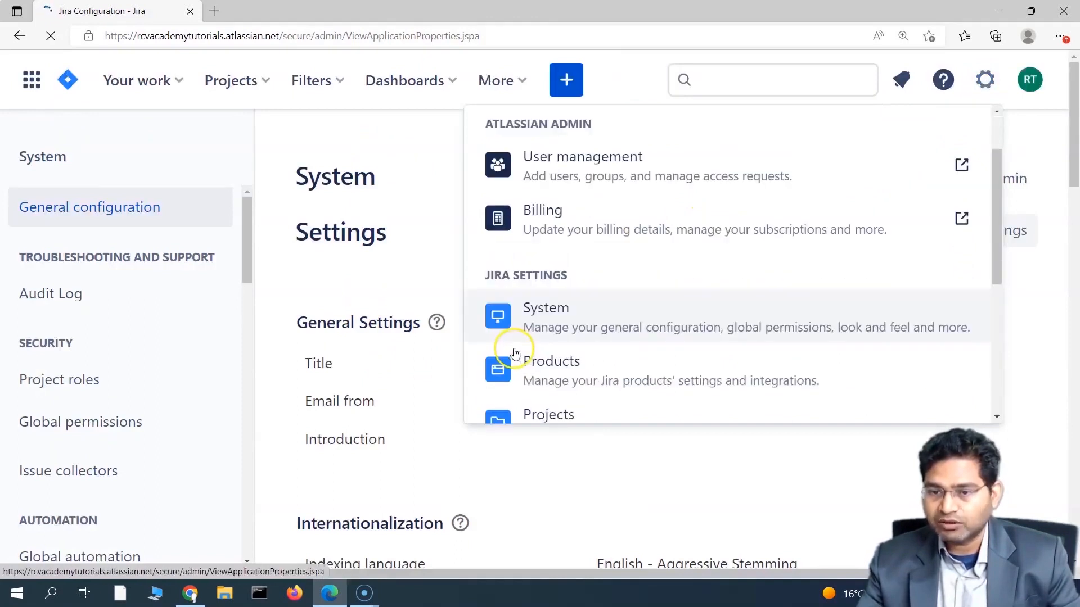
scroll(625, 360, down, 2)
scroll(634, 340, up, 4)
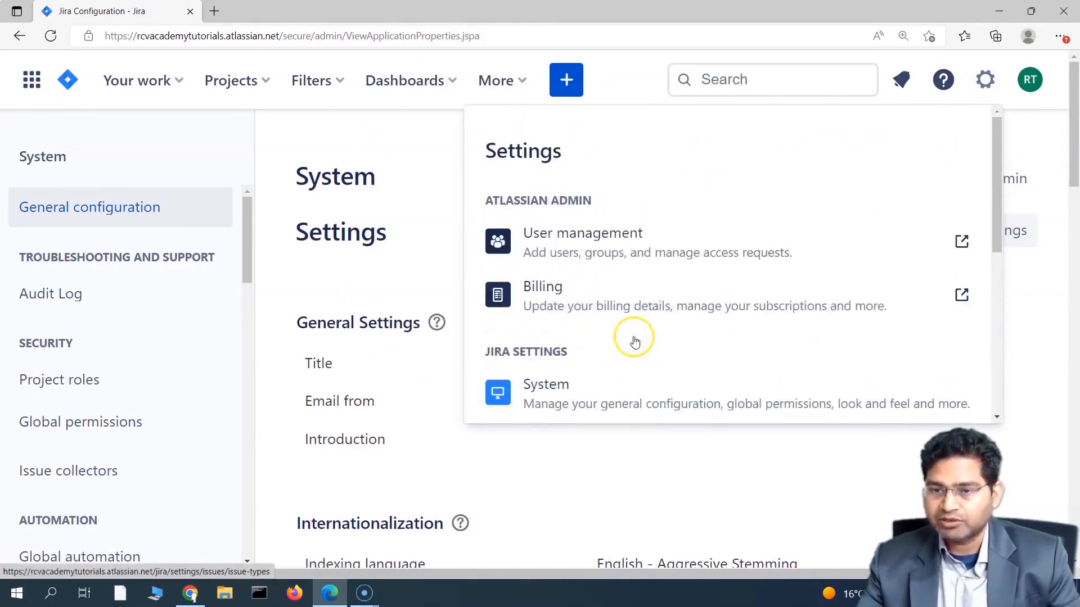
click(429, 153)
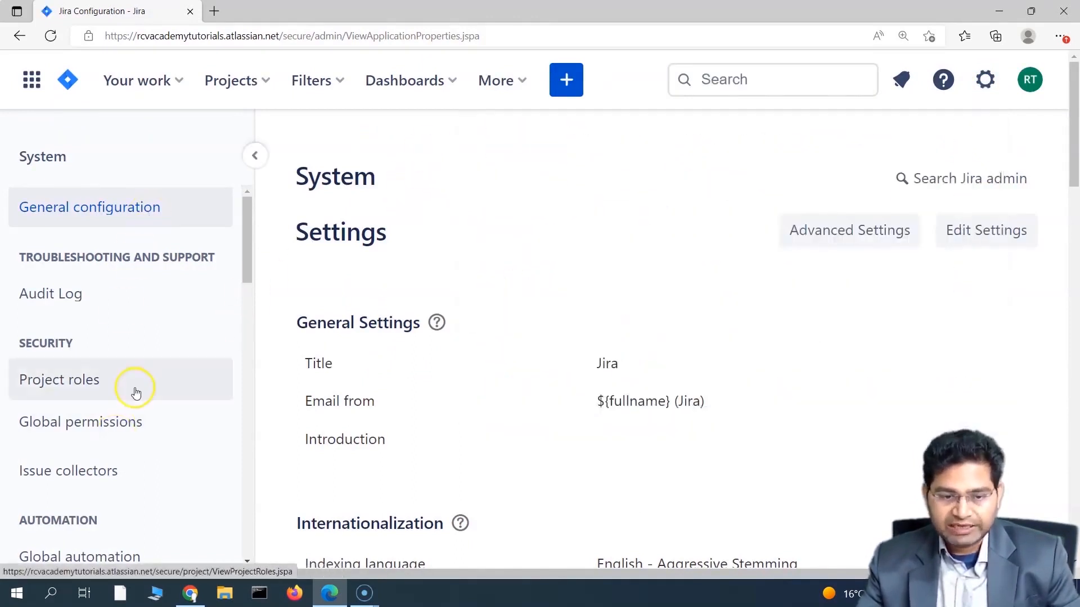
scroll(136, 393, down, 1)
scroll(137, 394, down, 3)
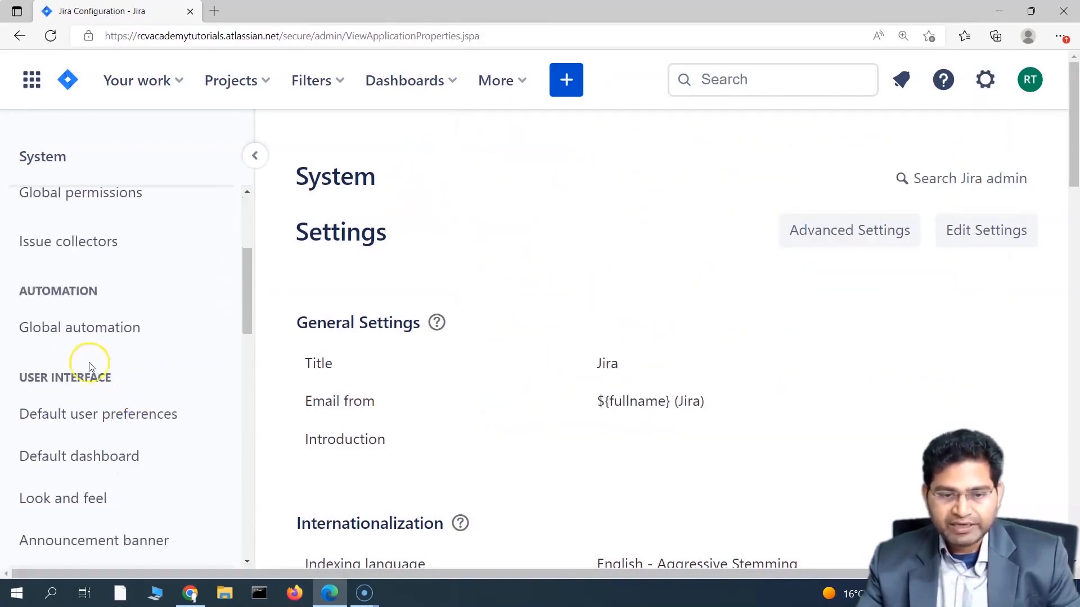
click(77, 333)
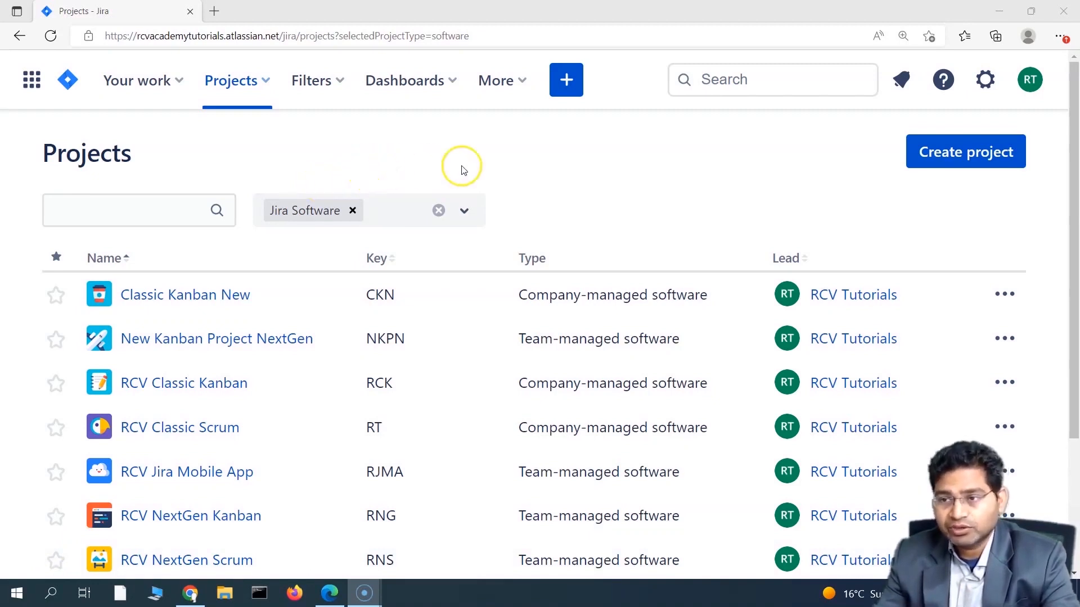
Step: Open the RCV Classic Scrum project and its Project settings
click(980, 81)
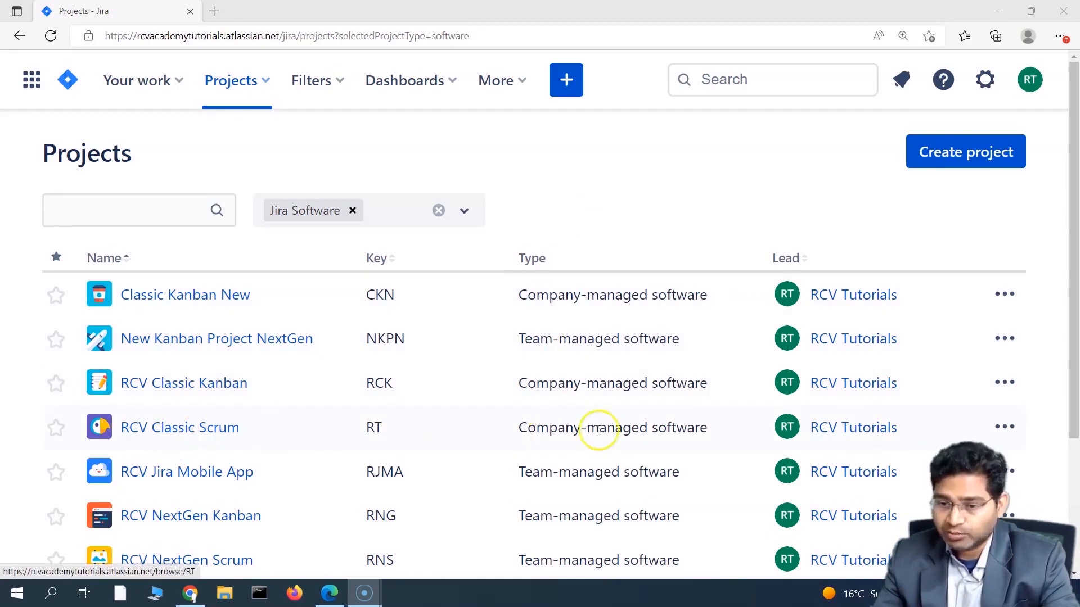
click(190, 429)
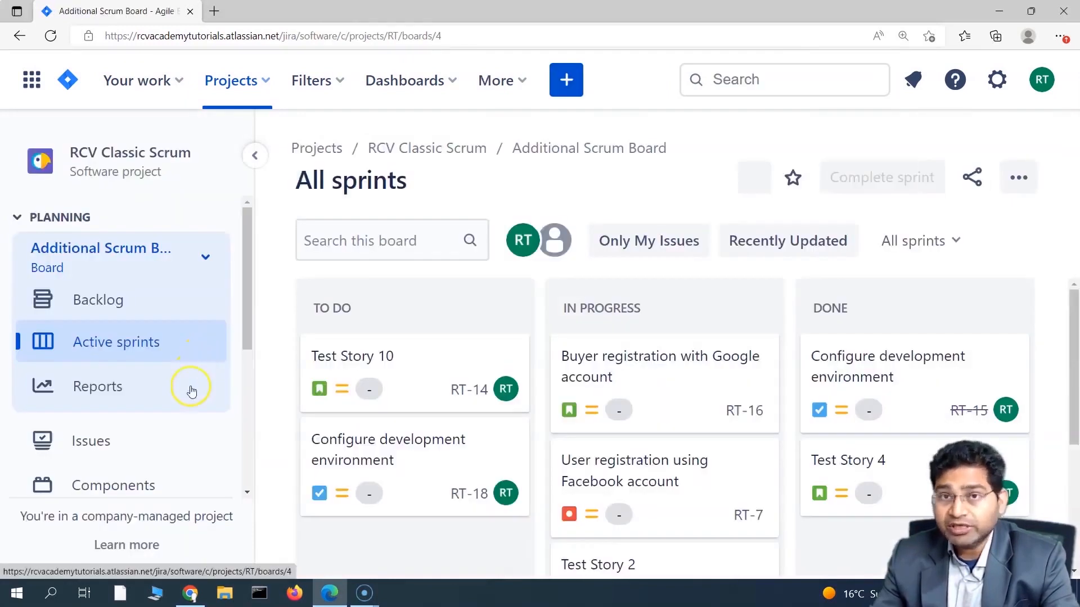
scroll(180, 434, down, 4)
scroll(165, 404, down, 2)
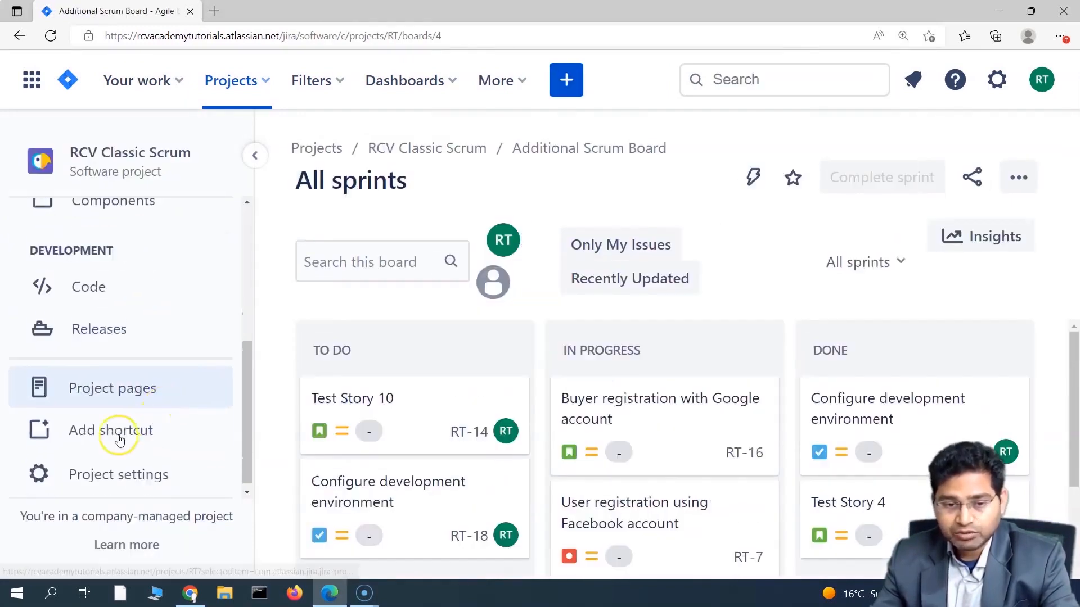
click(136, 470)
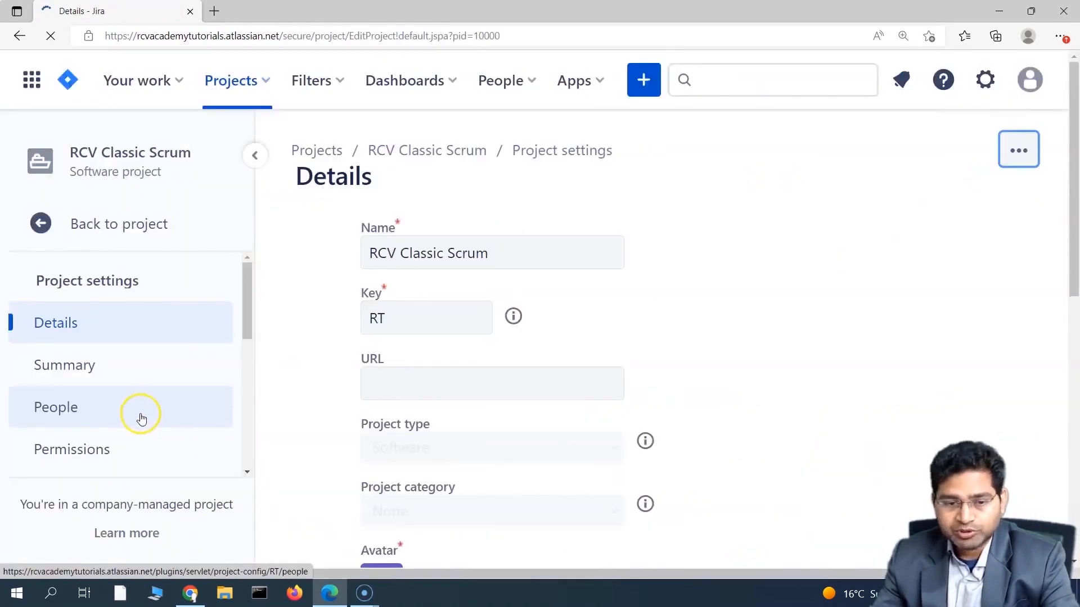
Step: Go to the project's Automation page and start a new rule with Create rule
scroll(156, 404, down, 2)
scroll(156, 404, down, 1)
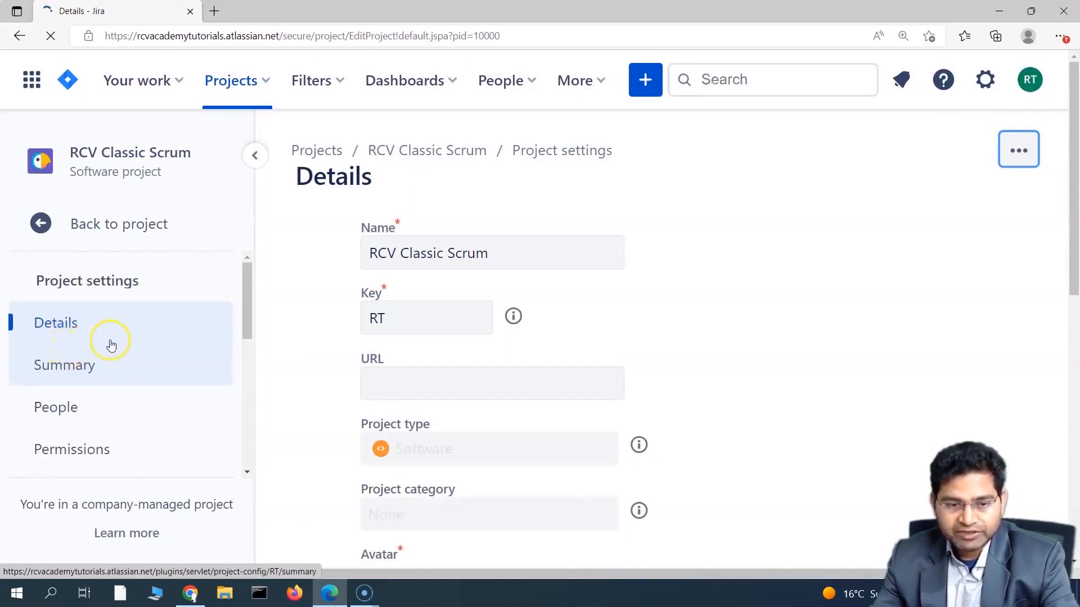
scroll(121, 406, down, 2)
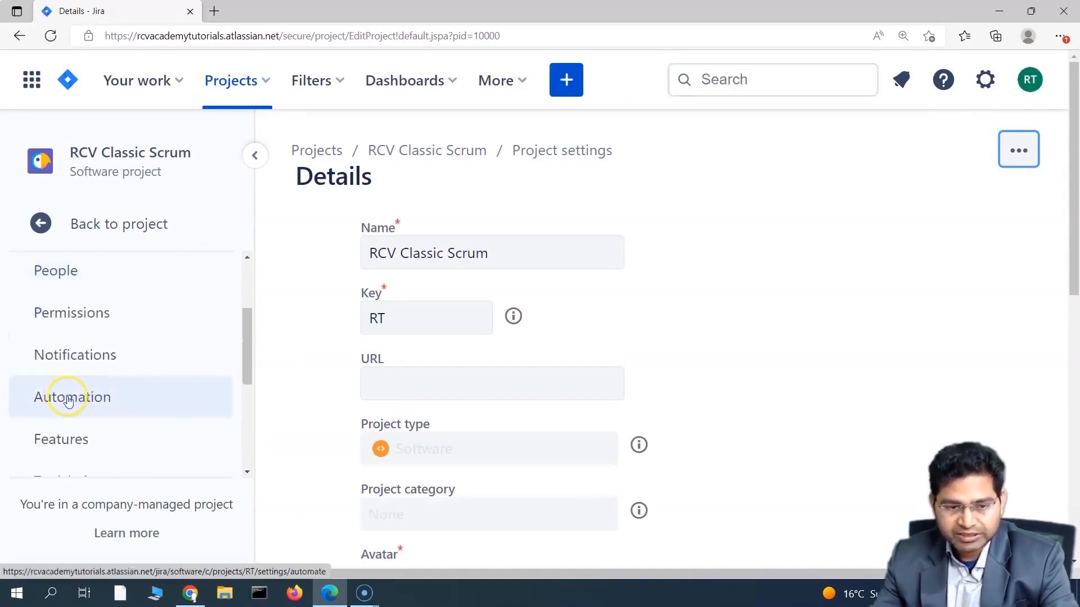
click(76, 397)
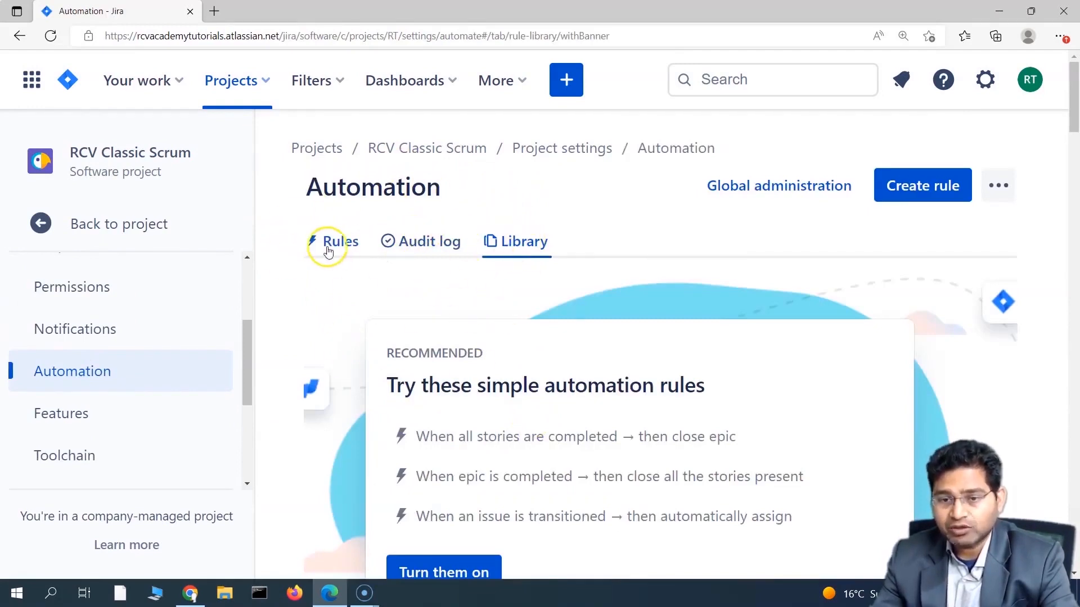
scroll(464, 391, down, 5)
scroll(467, 395, up, 5)
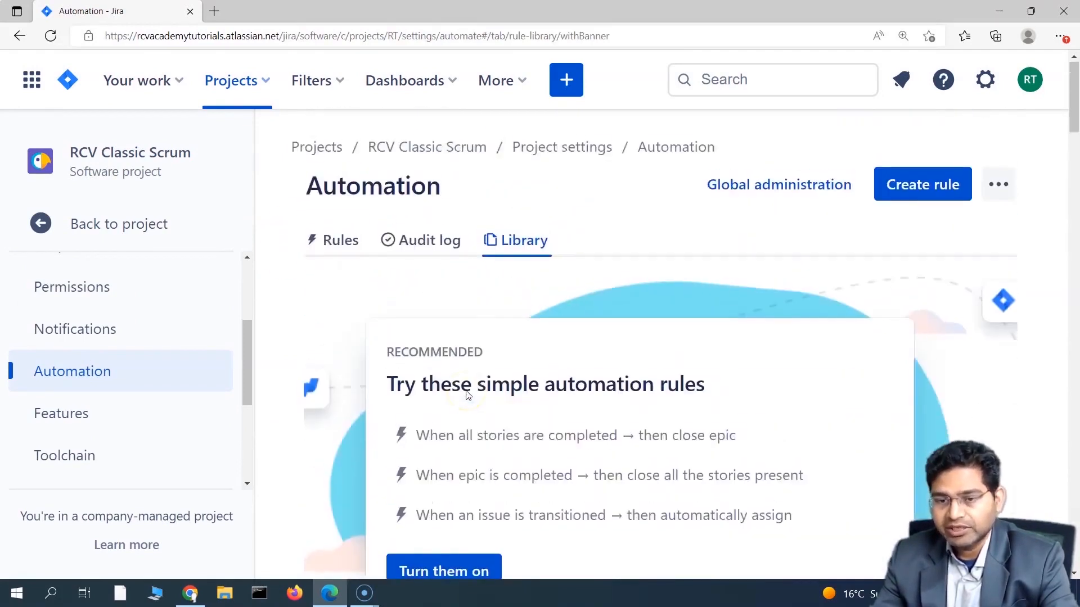
click(923, 190)
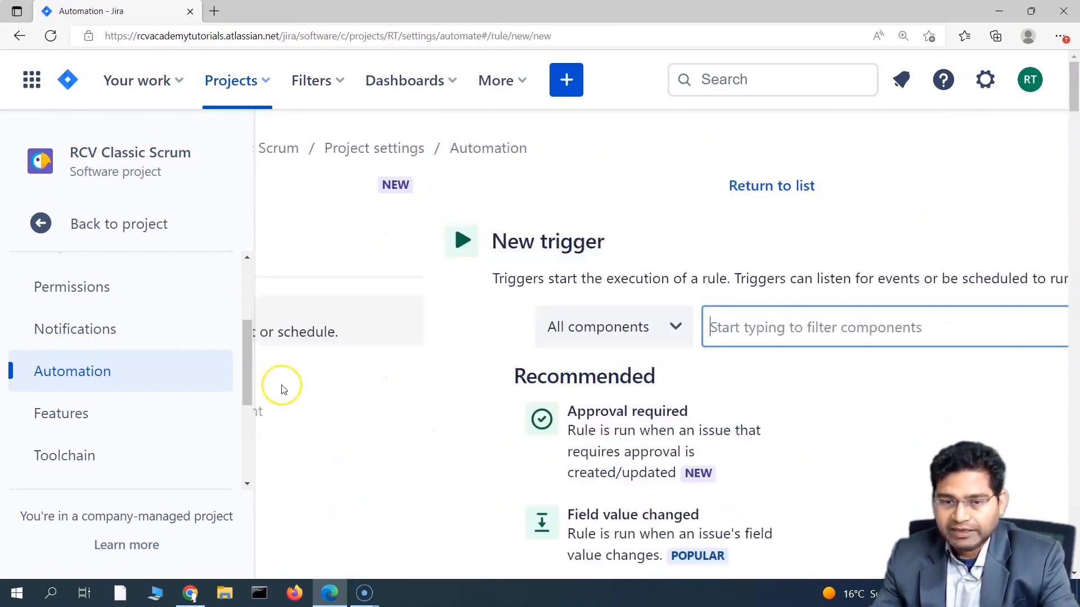
Step: Collapse the project sidebar and pick Issue created as the new rule's trigger
click(253, 161)
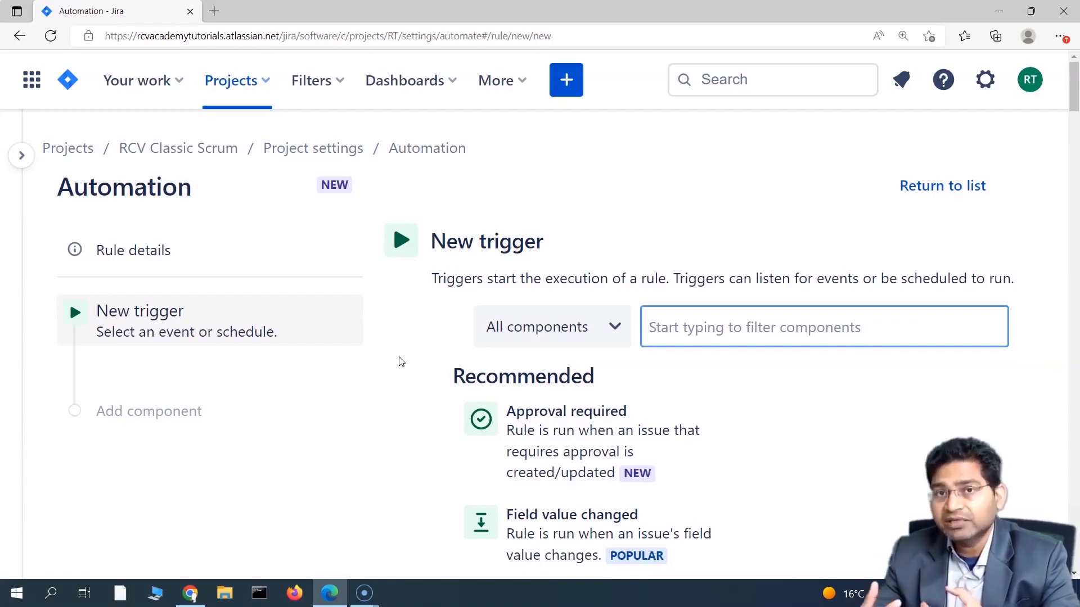
scroll(523, 360, down, 5)
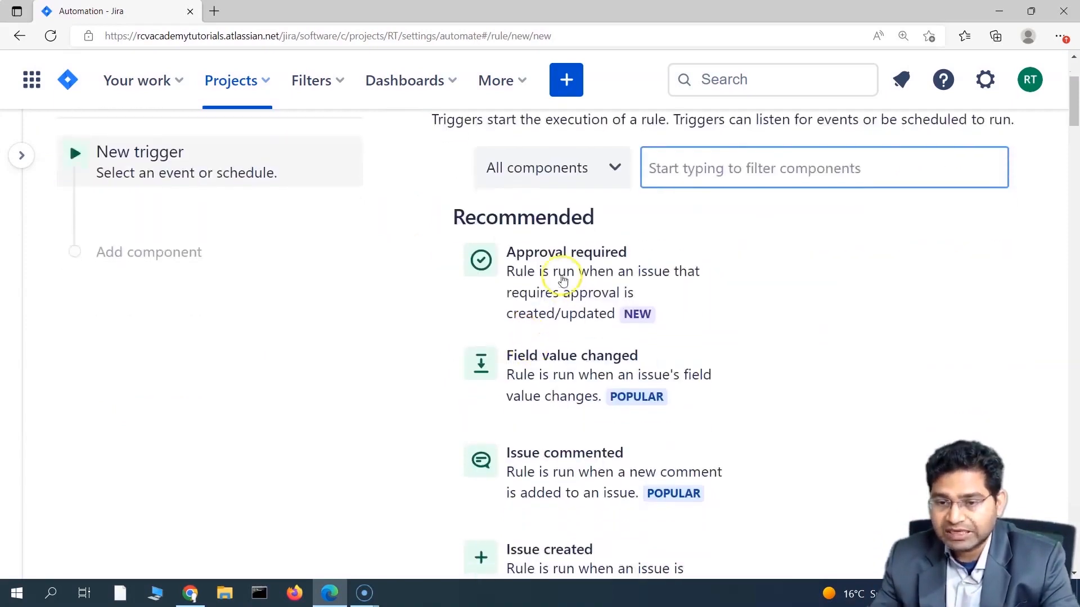
scroll(361, 439, down, 4)
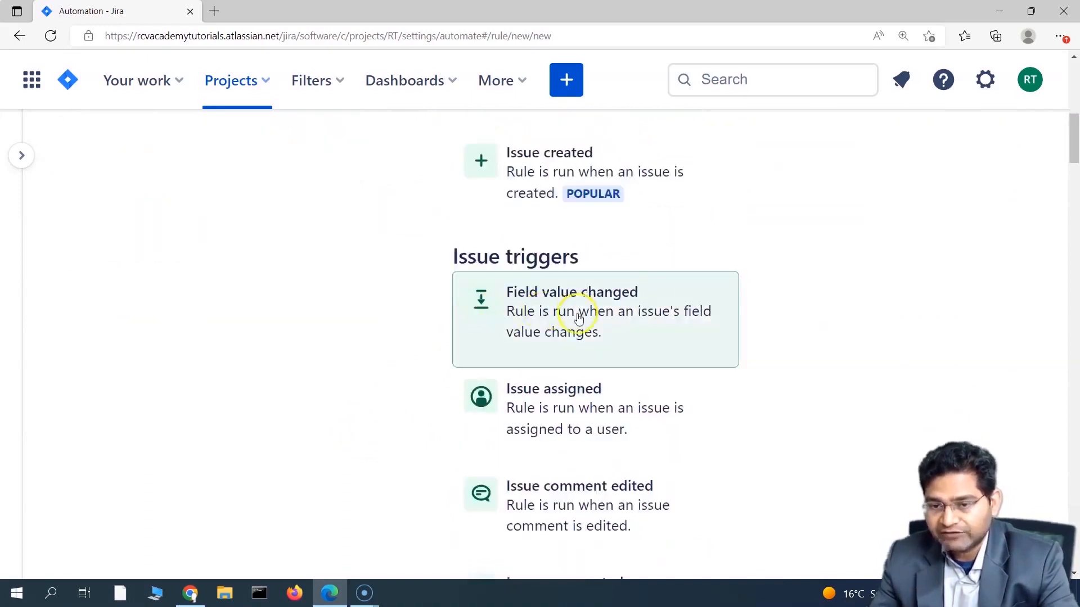
scroll(445, 433, down, 1)
scroll(466, 448, down, 3)
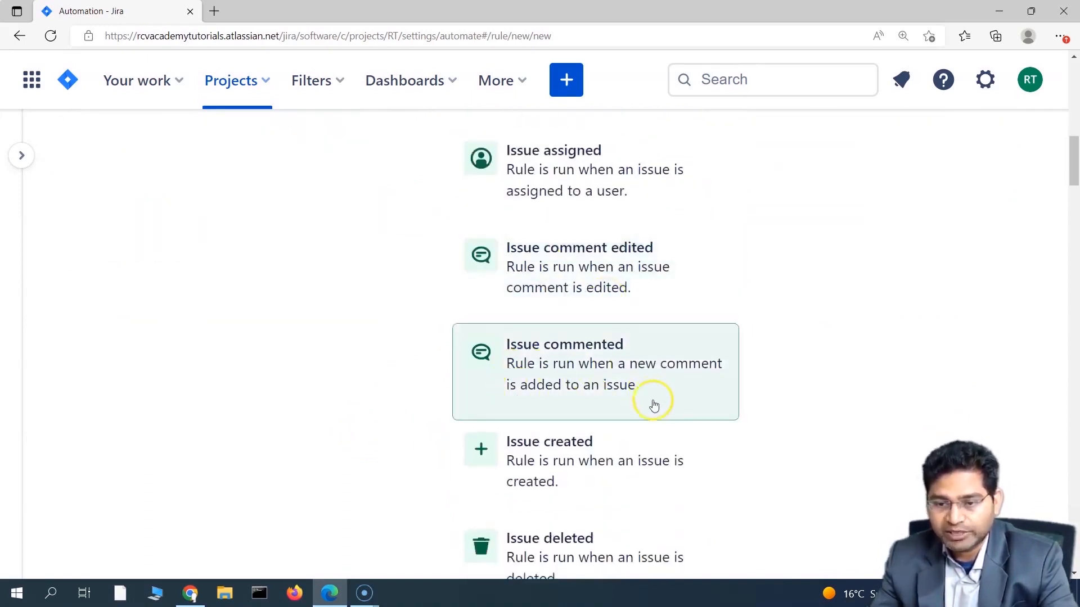
scroll(591, 317, down, 3)
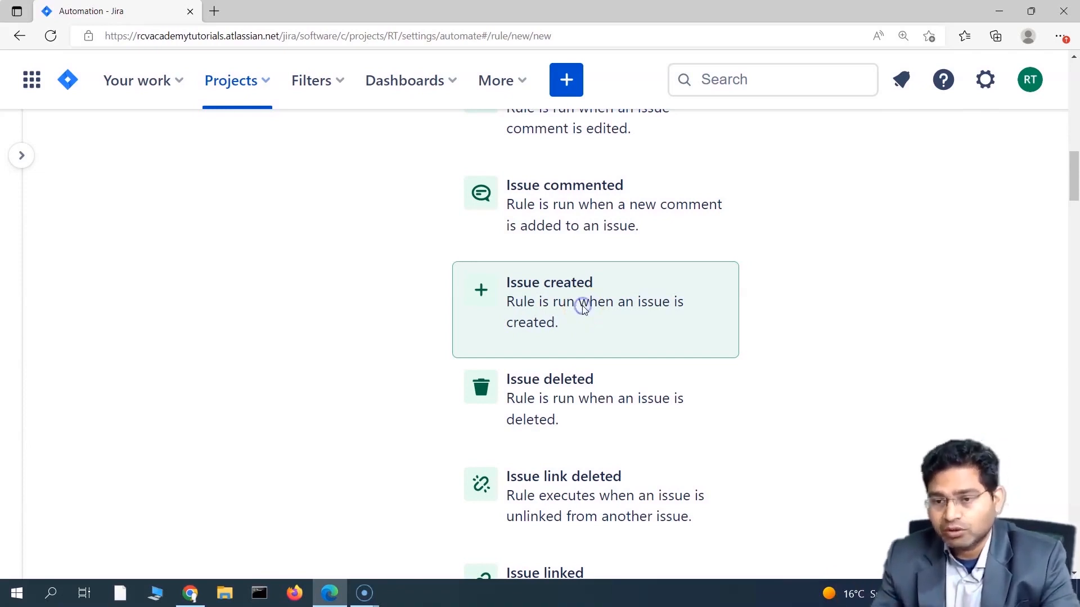
click(582, 305)
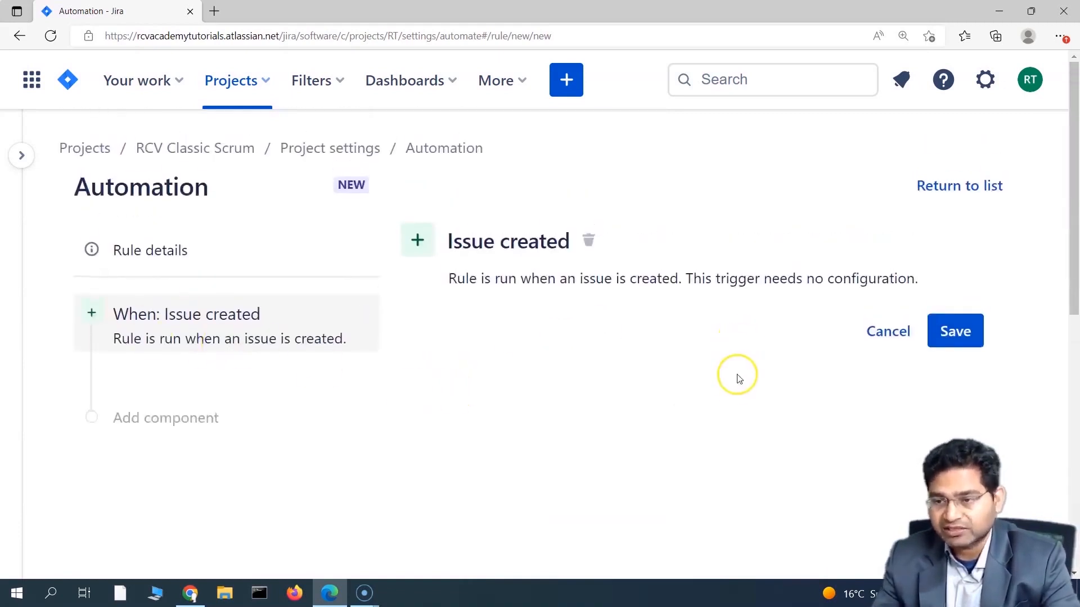
Step: Save the Issue created trigger and add an Issue fields condition after it
click(958, 339)
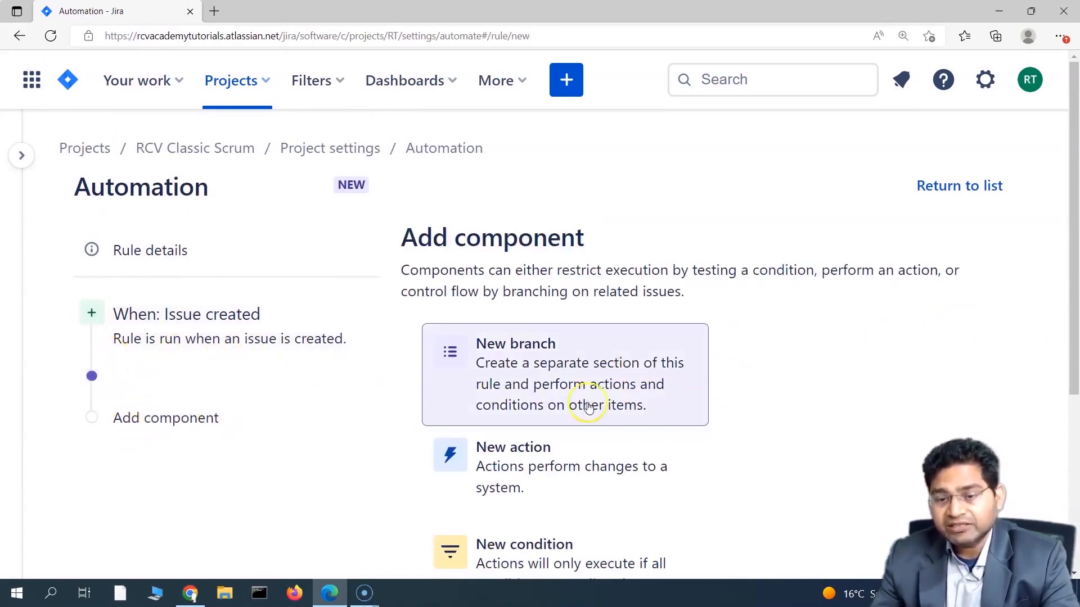
scroll(562, 506, down, 3)
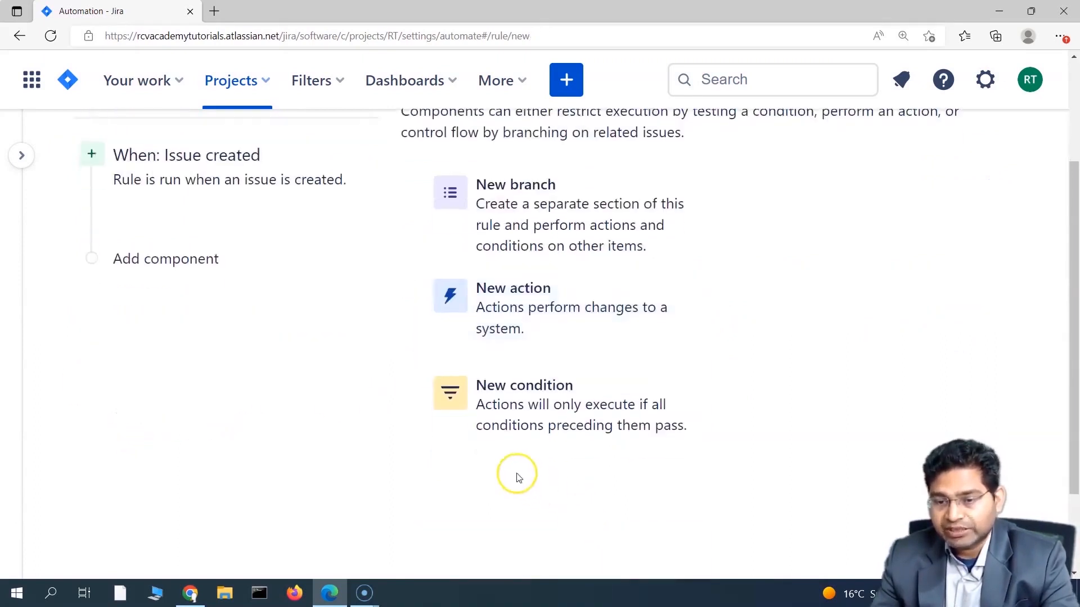
click(530, 409)
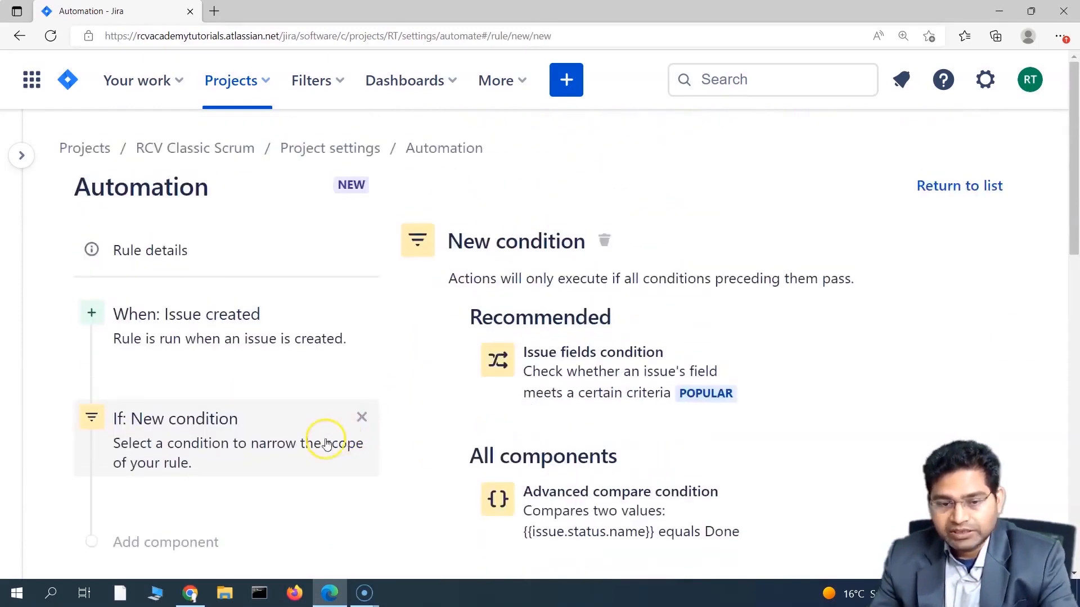
scroll(445, 445, down, 3)
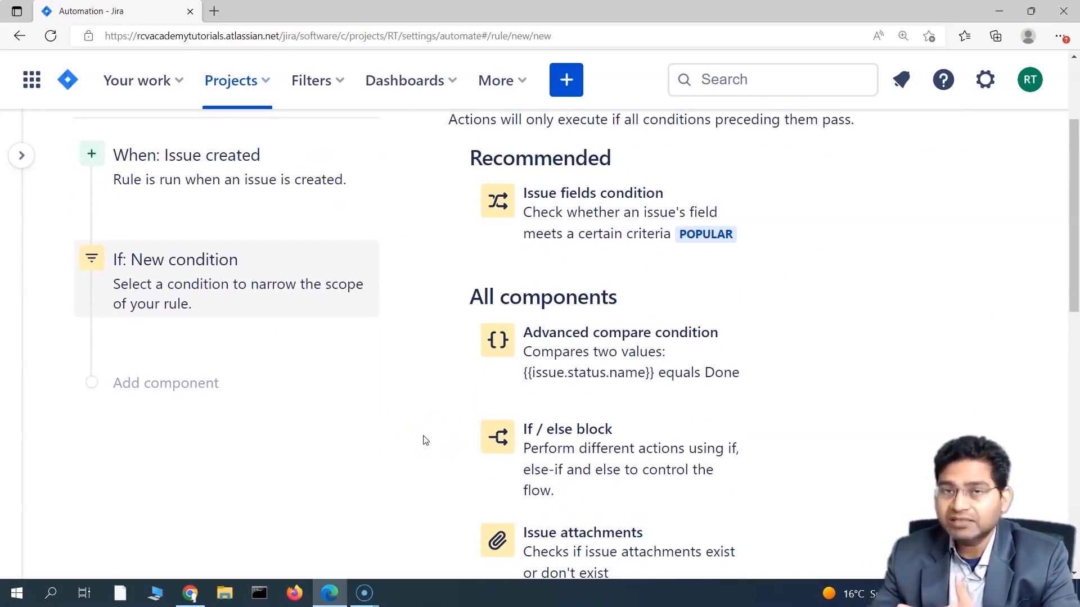
scroll(802, 395, down, 3)
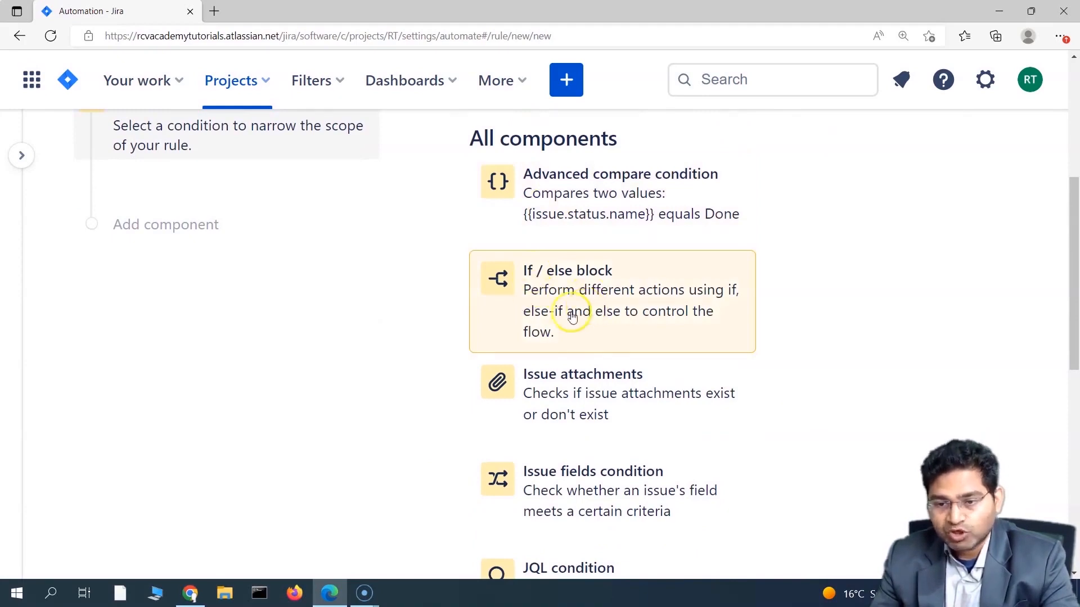
scroll(392, 452, down, 2)
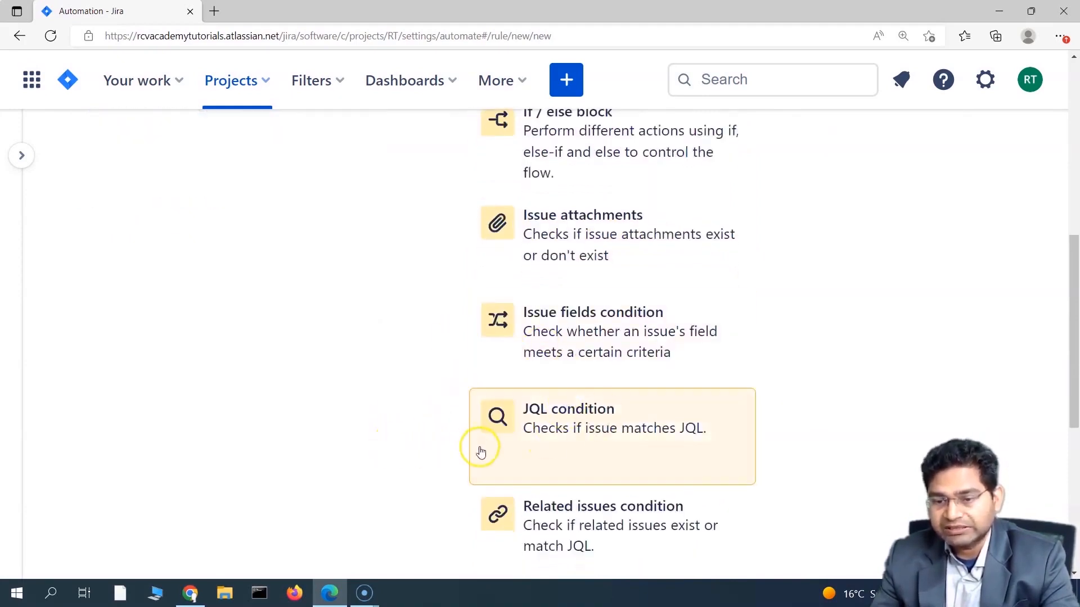
scroll(484, 458, down, 5)
scroll(496, 443, up, 10)
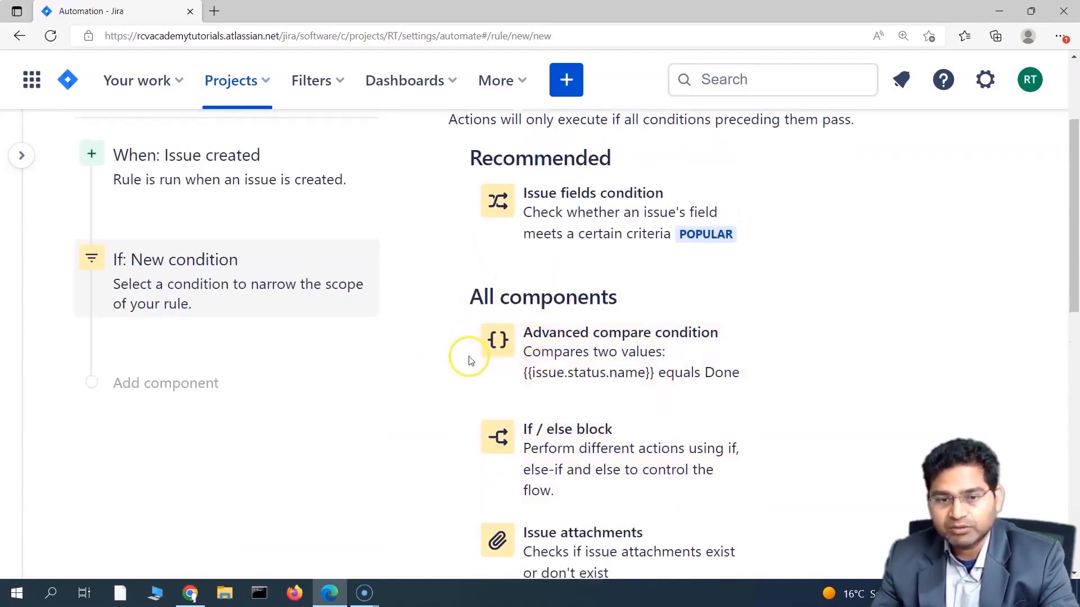
scroll(477, 320, up, 2)
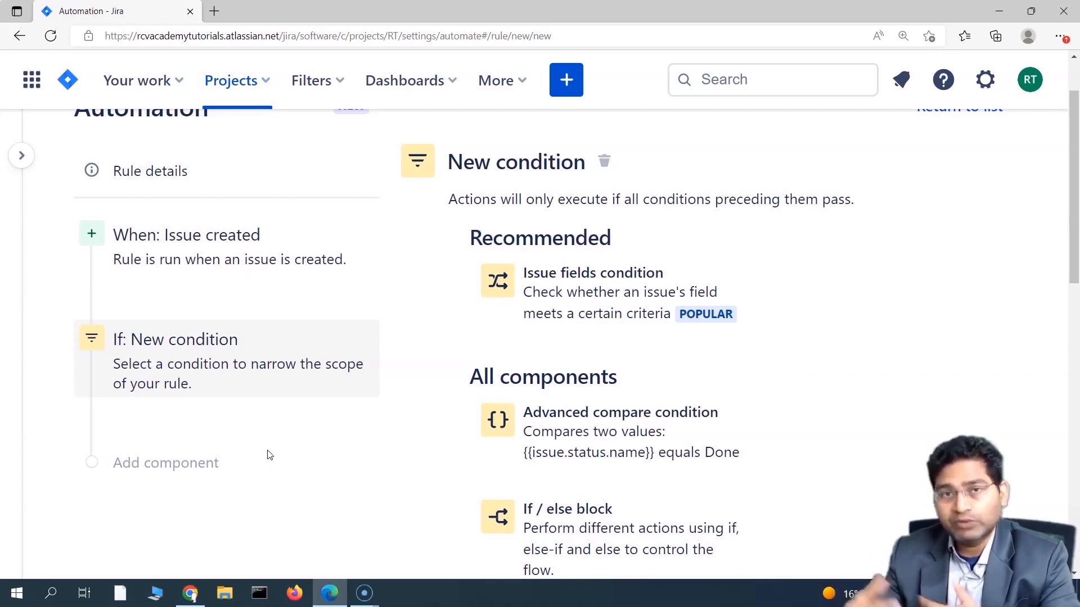
click(586, 301)
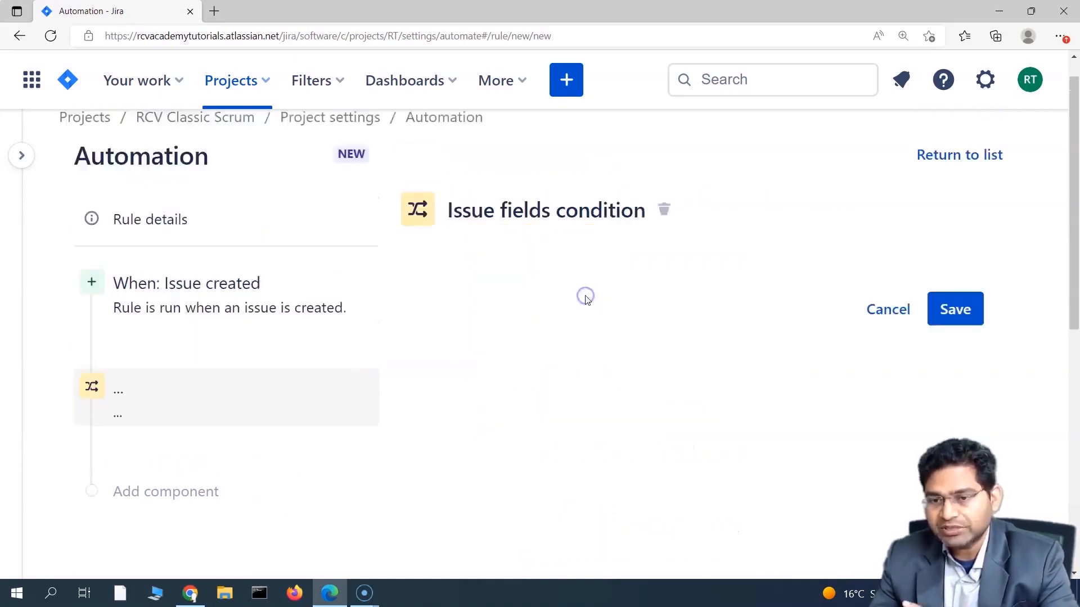
Step: Choose Priority as the condition field and pick Highest and High as matching values
click(561, 360)
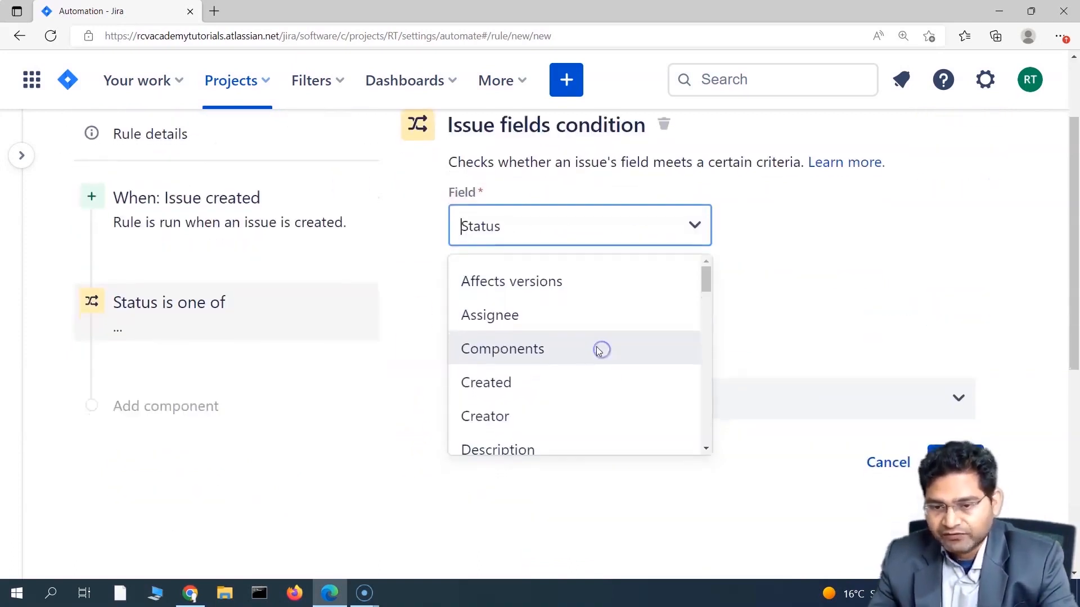
scroll(568, 394, down, 1)
scroll(568, 393, down, 3)
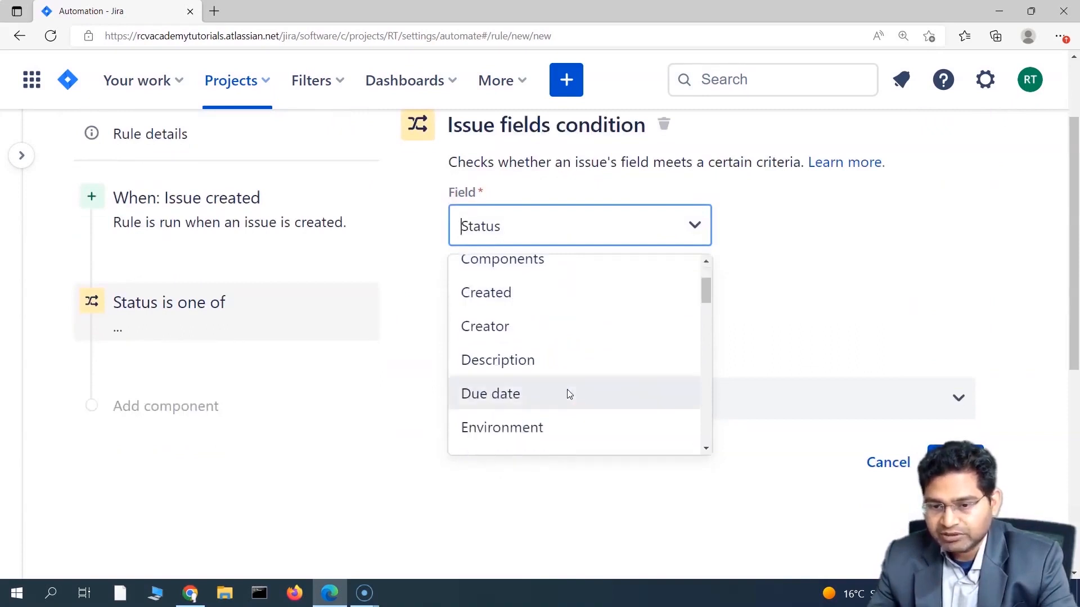
click(552, 443)
click(569, 296)
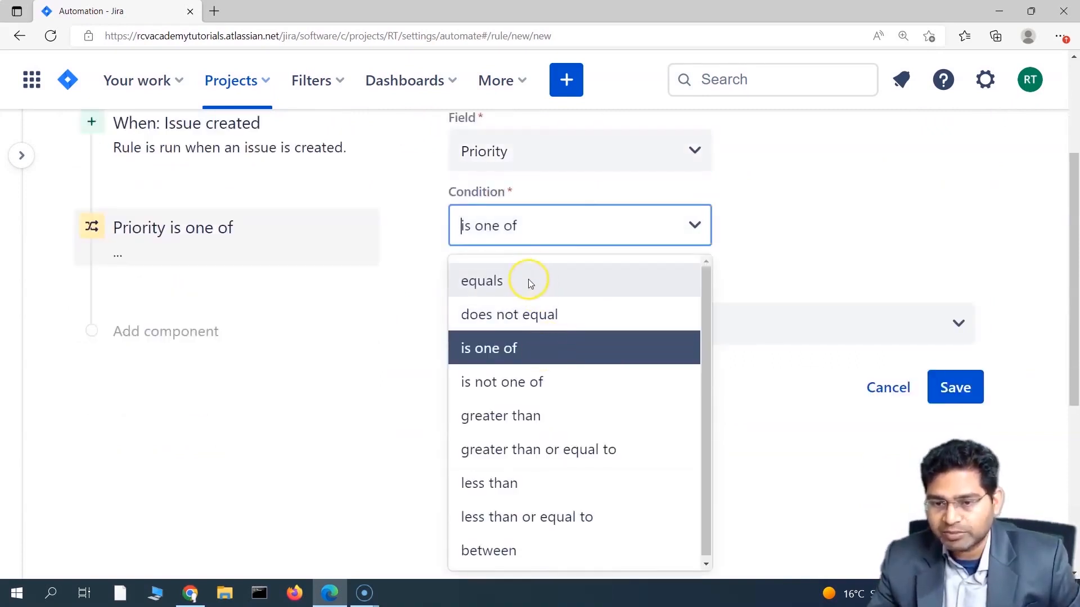
click(585, 228)
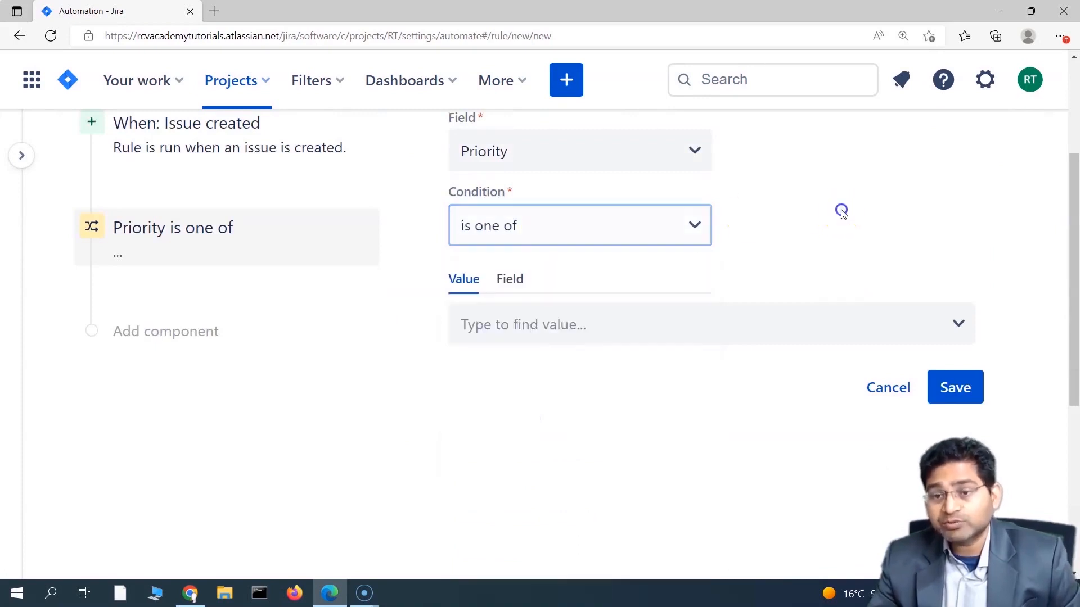
click(560, 238)
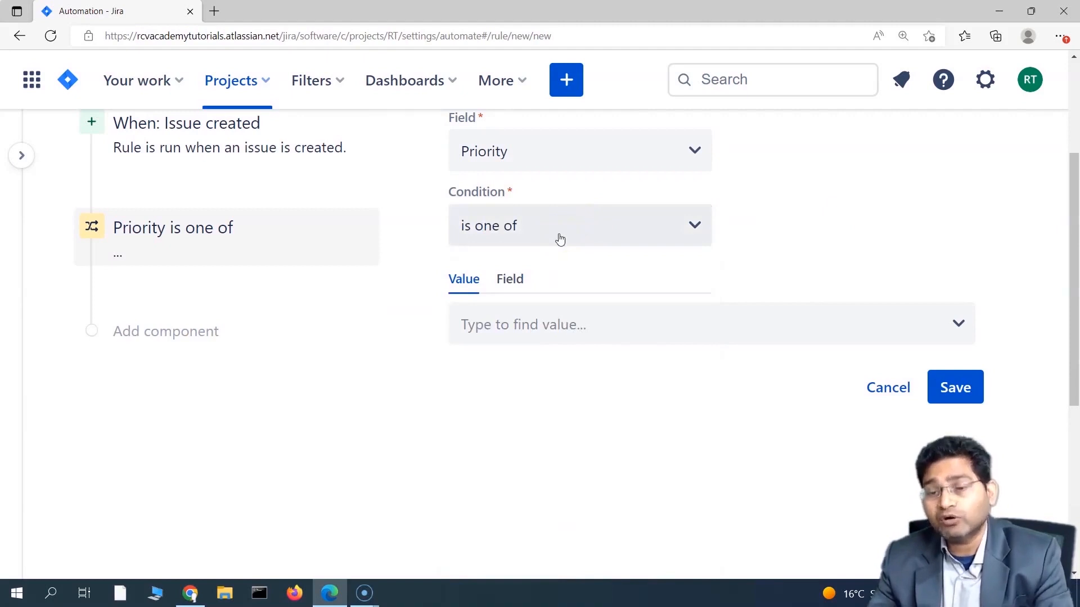
click(571, 322)
click(535, 380)
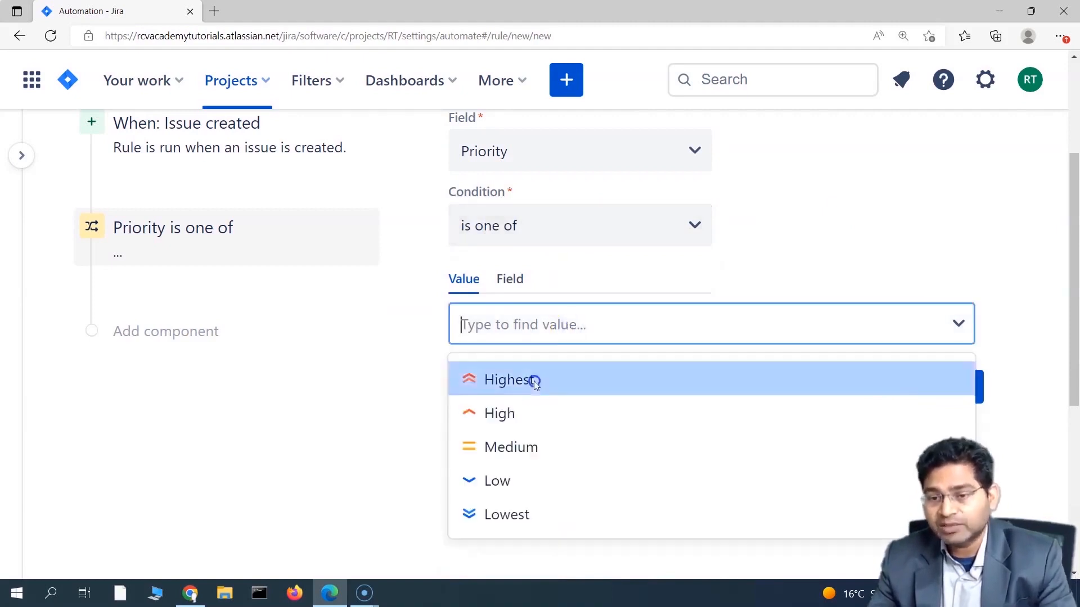
click(607, 326)
click(544, 391)
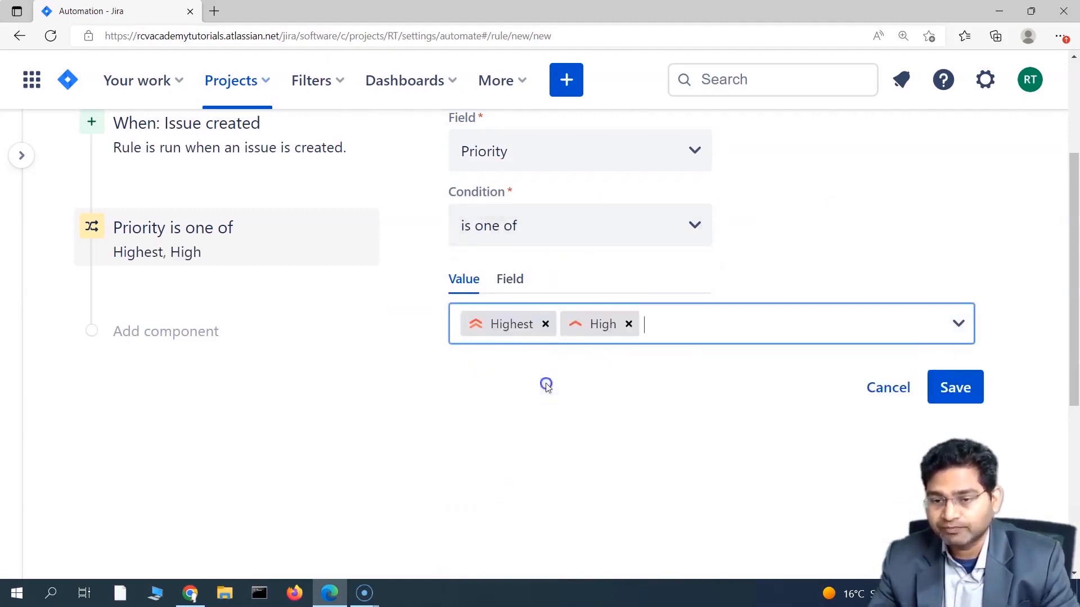
Step: Switch the comparison to equals with only Highest, and save the condition
click(550, 227)
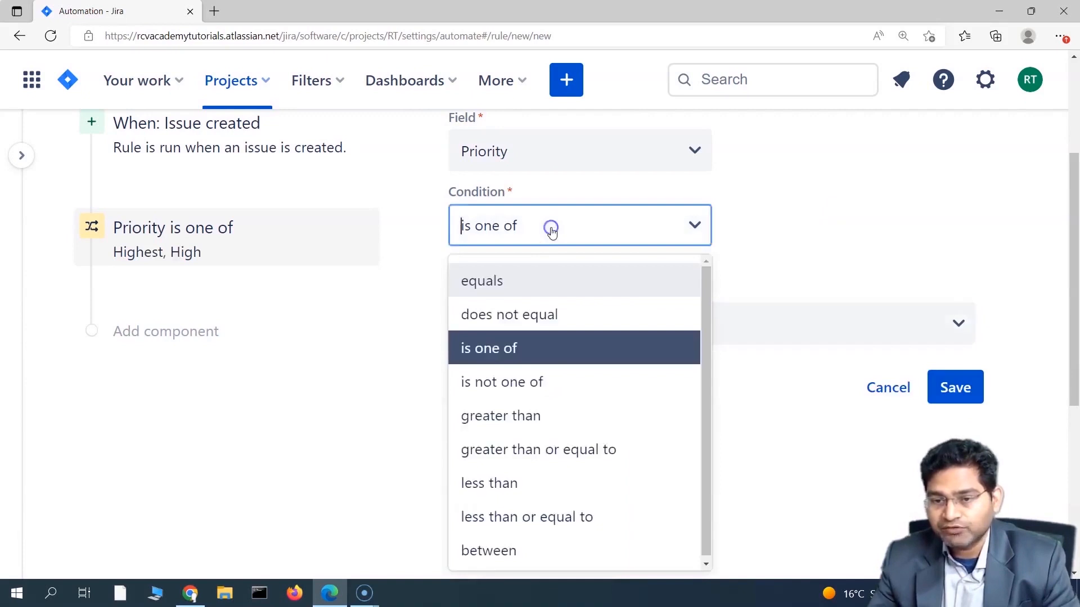
click(538, 284)
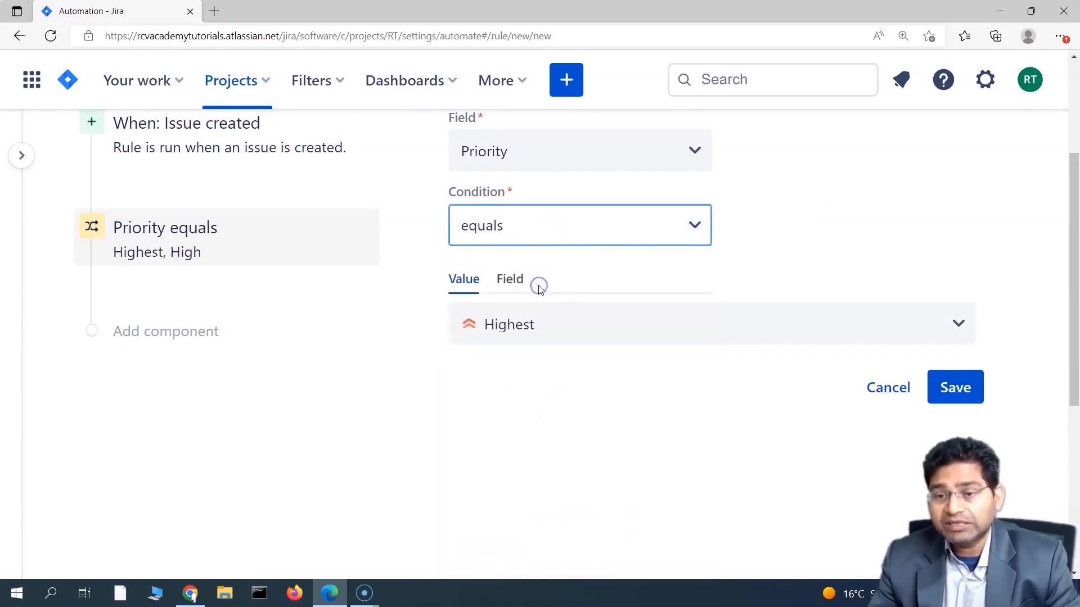
click(545, 329)
click(533, 377)
click(537, 326)
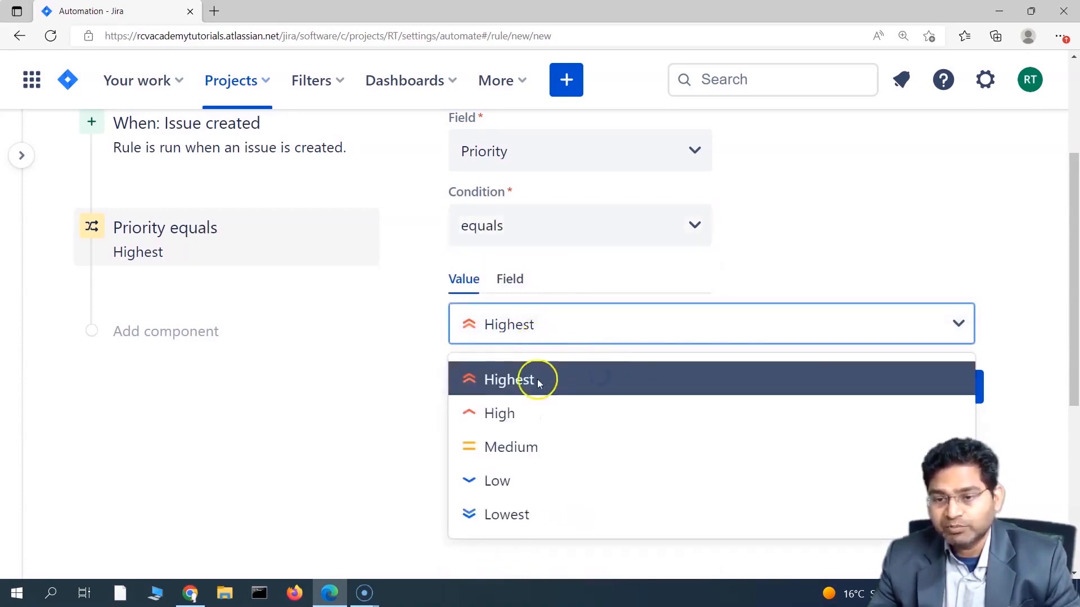
click(819, 217)
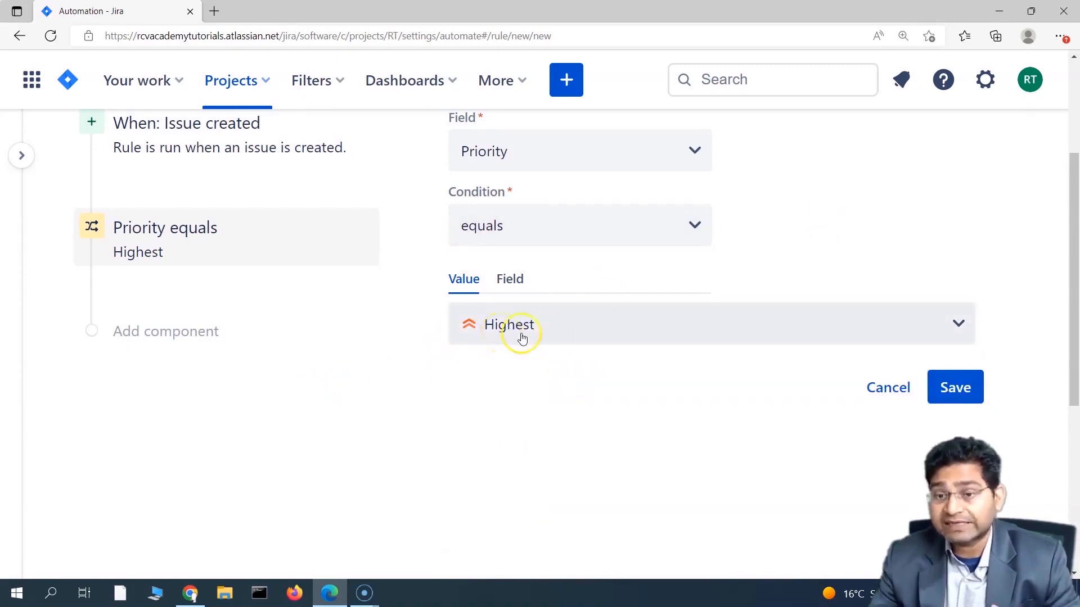
scroll(230, 367, up, 3)
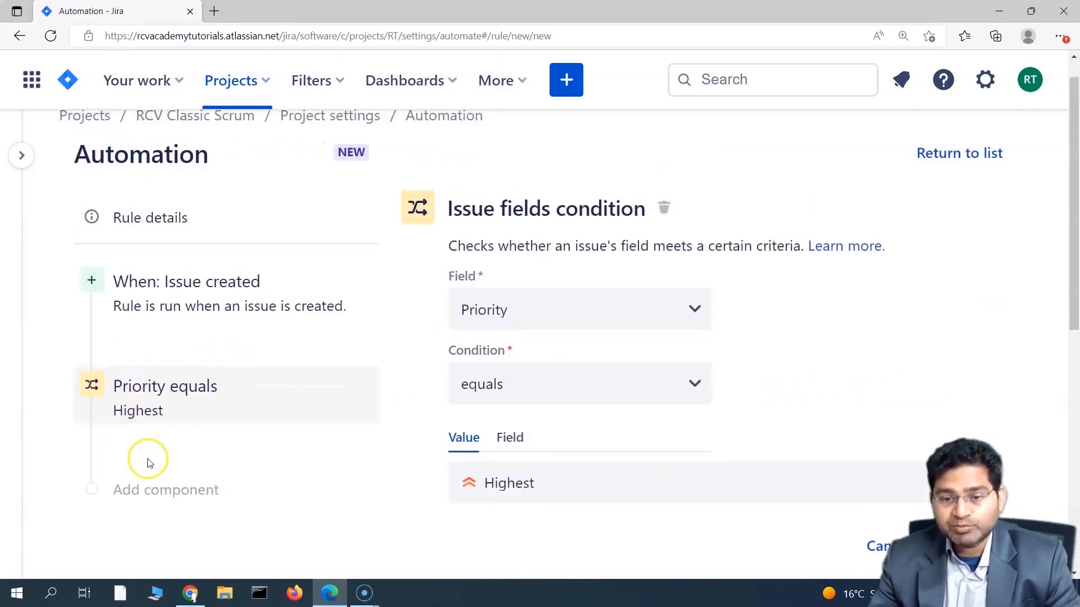
scroll(205, 454, down, 2)
click(165, 411)
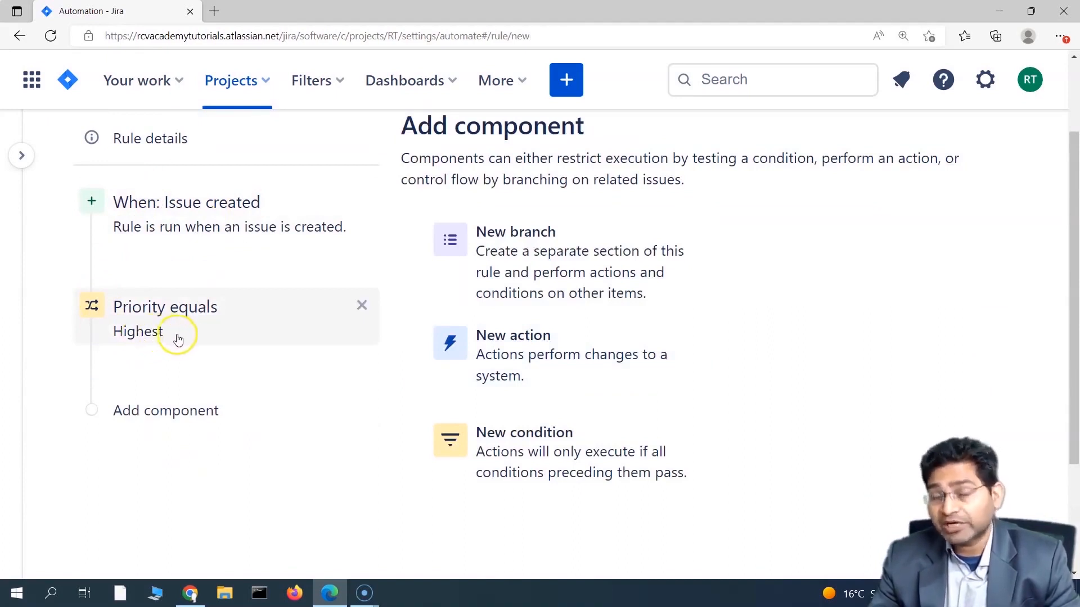
Step: Add an Assign issue action after the Priority equals Highest condition
click(248, 422)
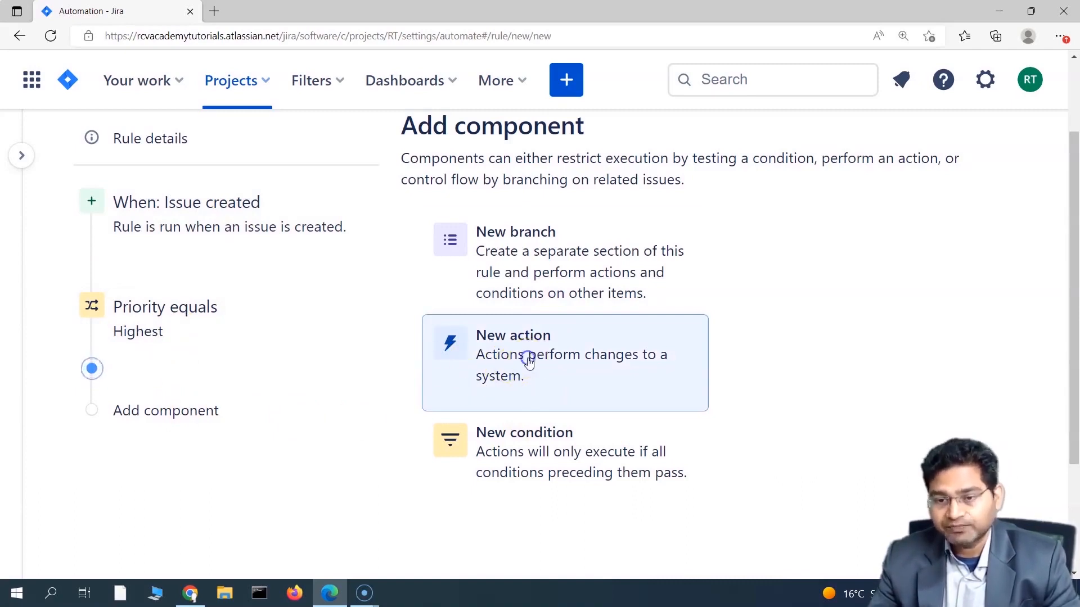
click(529, 363)
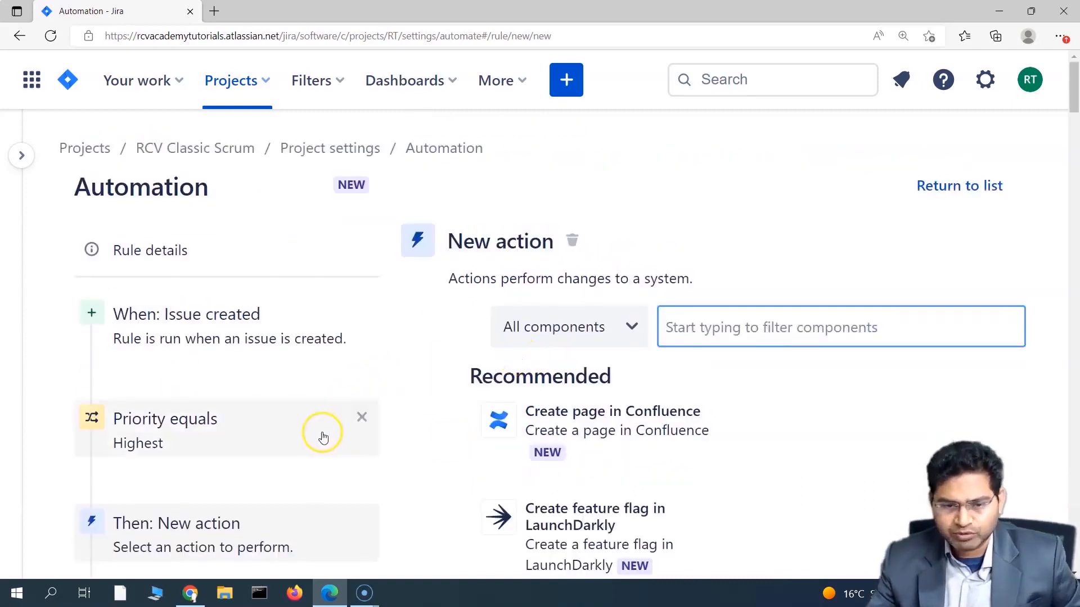
scroll(320, 439, down, 3)
scroll(907, 370, down, 3)
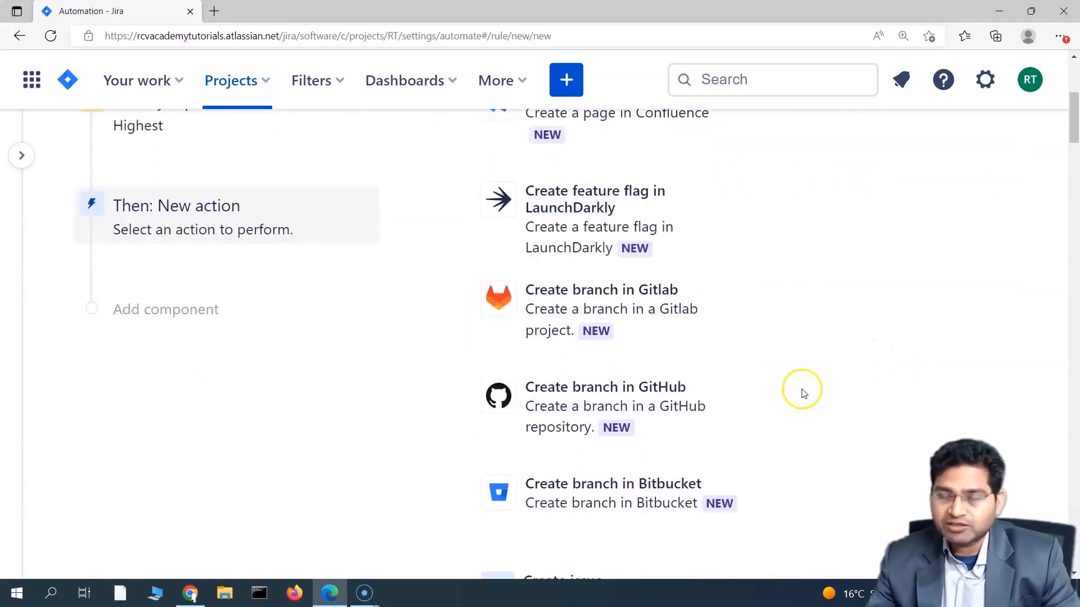
scroll(804, 394, down, 6)
scroll(782, 354, down, 2)
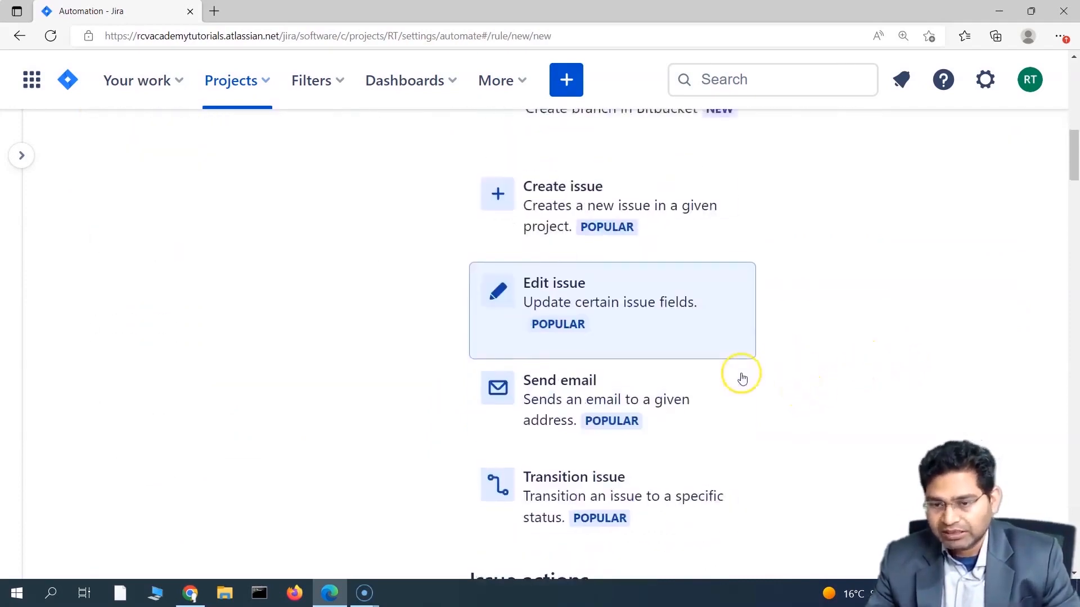
scroll(738, 442, down, 4)
scroll(784, 398, down, 3)
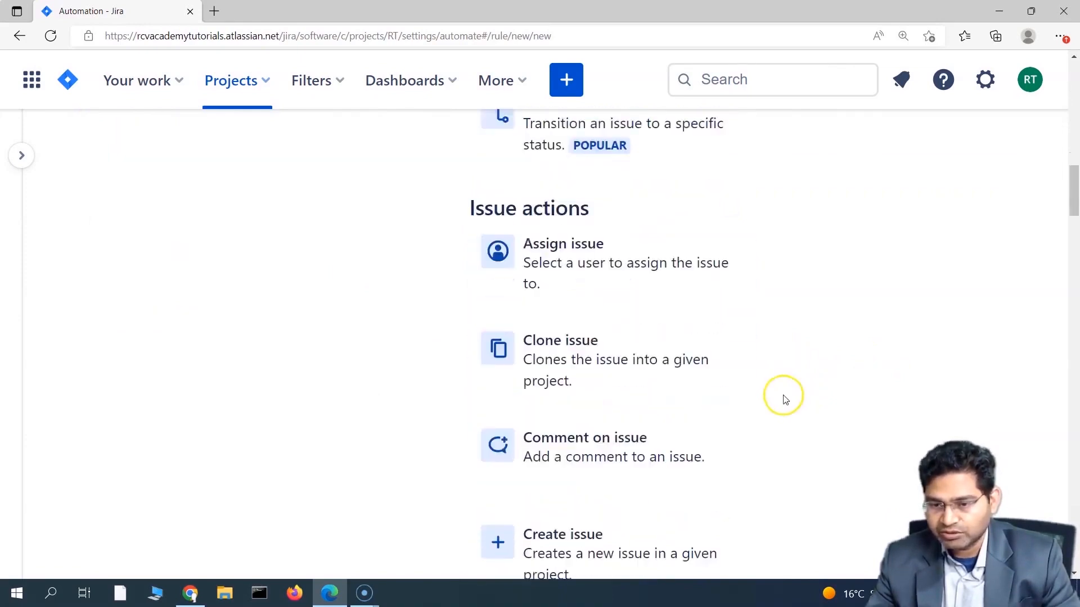
click(561, 243)
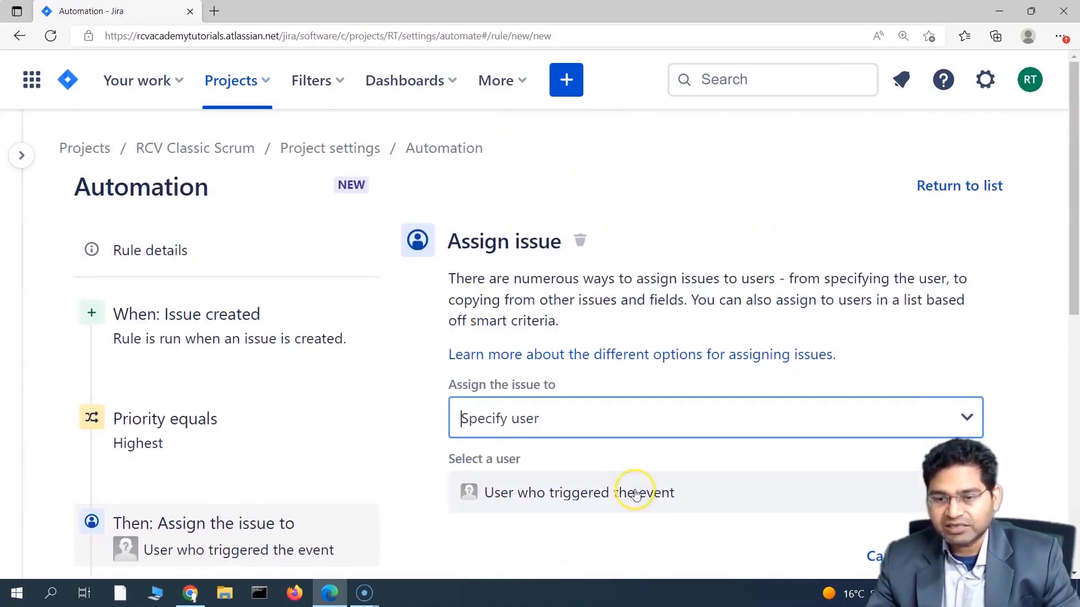
scroll(634, 495, down, 2)
Step: Set 'Assign the issue to' to Specify user
click(592, 267)
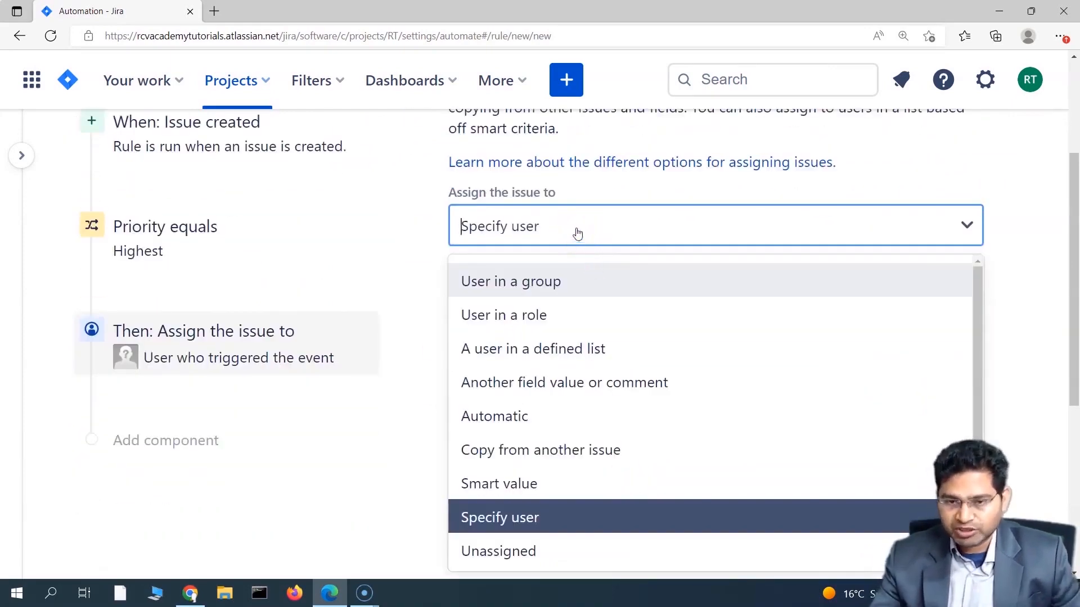
text(ka)
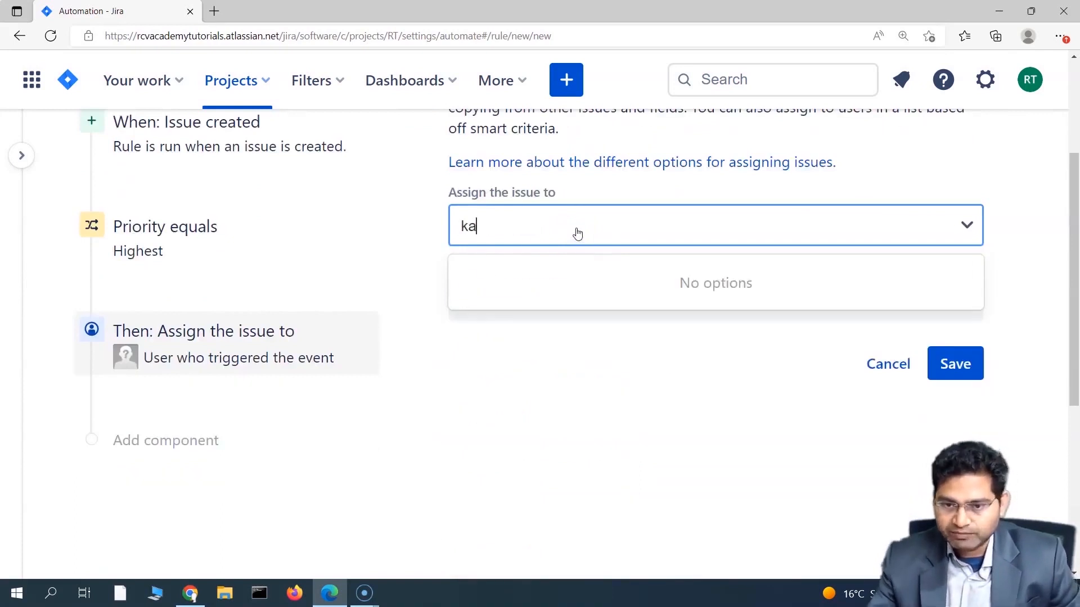
key(BackSpace)
key(BackSpace)
text(na)
click(590, 235)
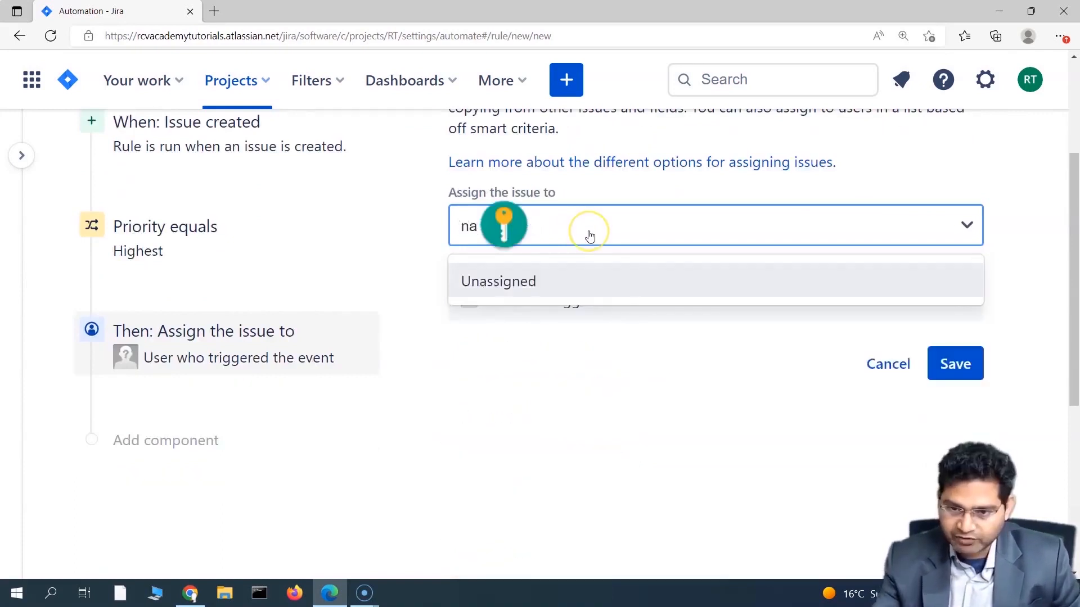
key(BackSpace)
key(BackSpace)
text(kar)
key(BackSpace)
key(BackSpace)
key(BackSpace)
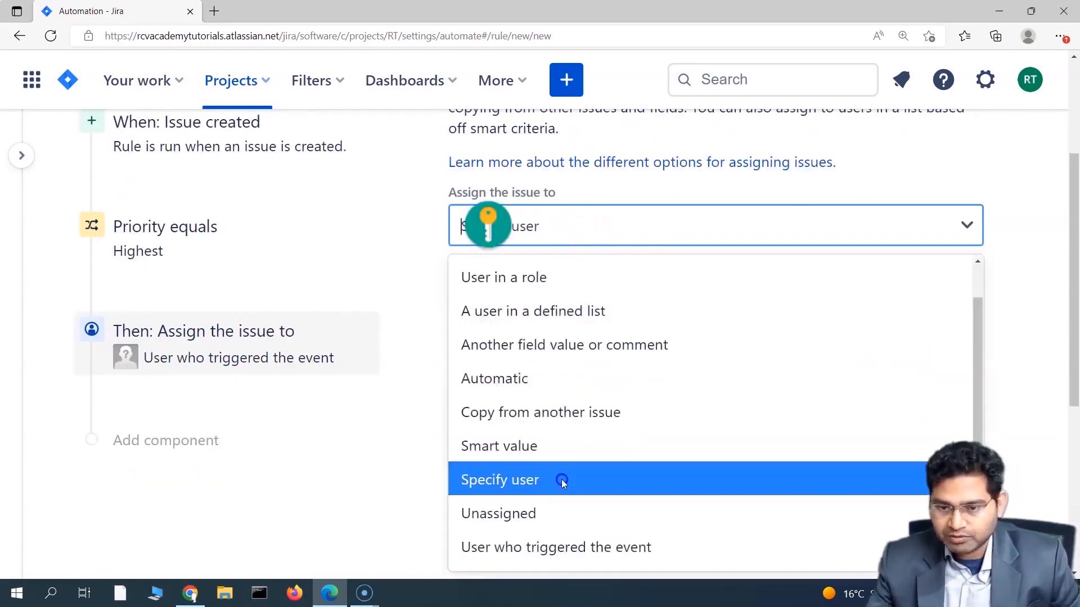
click(559, 480)
click(564, 306)
Step: Search for and select the project manager as the assignee, then save the action
click(564, 307)
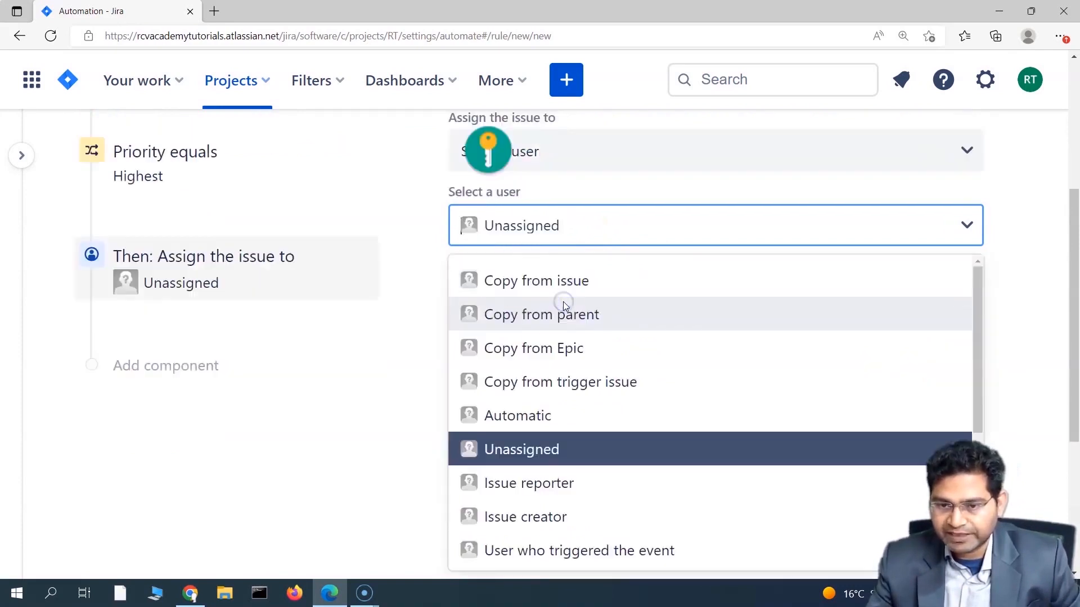
text(kar)
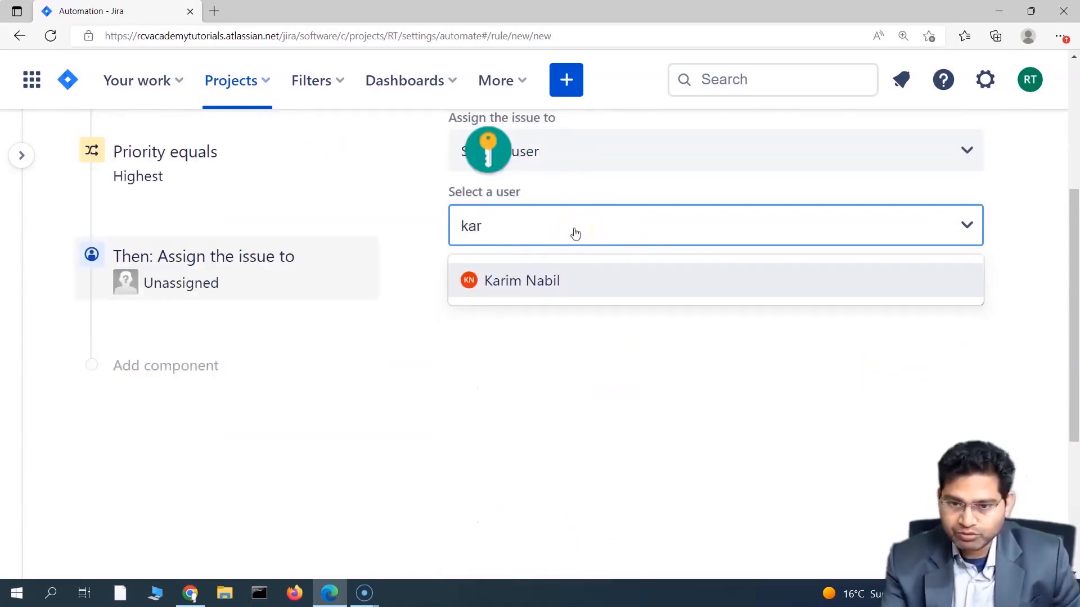
click(549, 281)
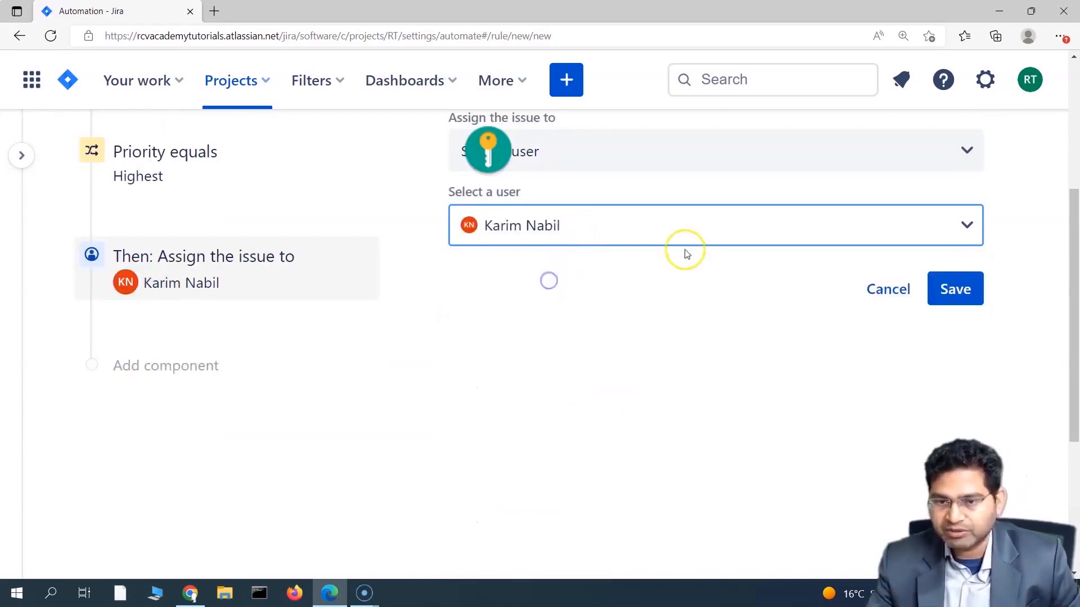
scroll(495, 382, up, 3)
scroll(483, 424, up, 2)
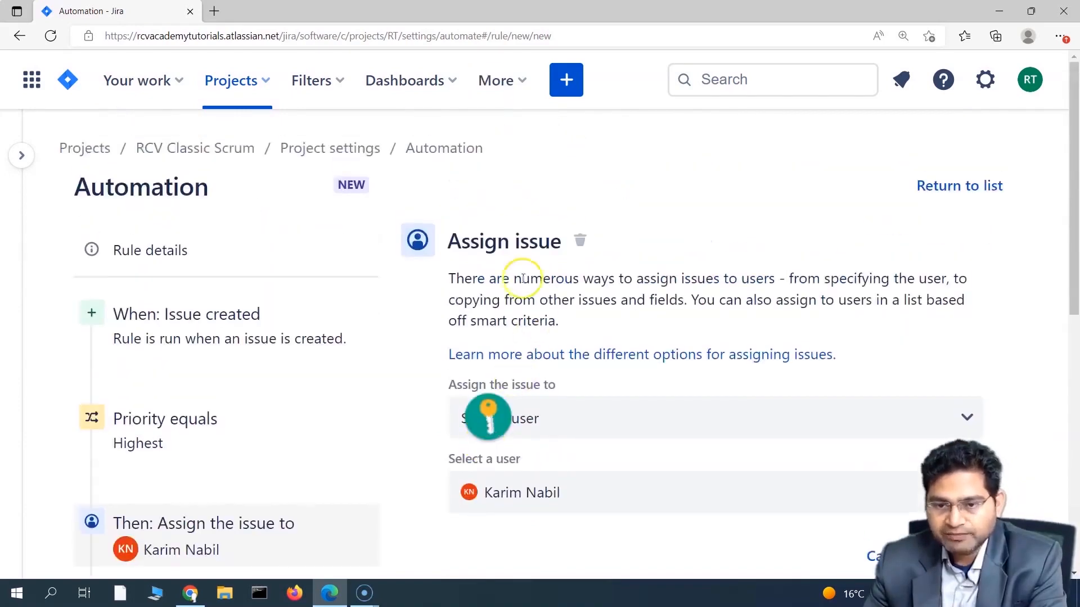
scroll(392, 436, down, 4)
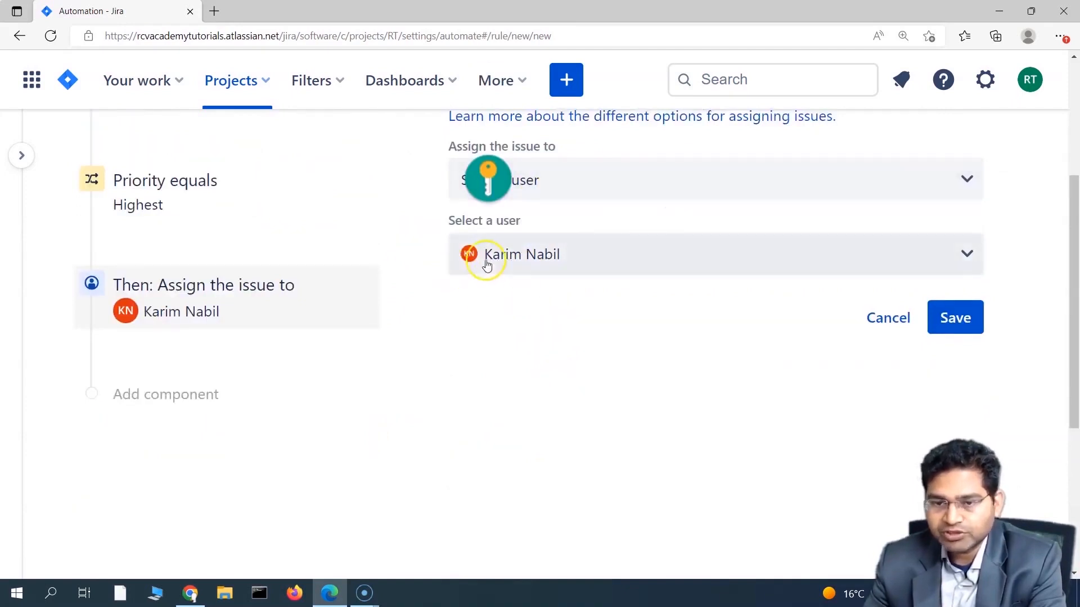
click(954, 320)
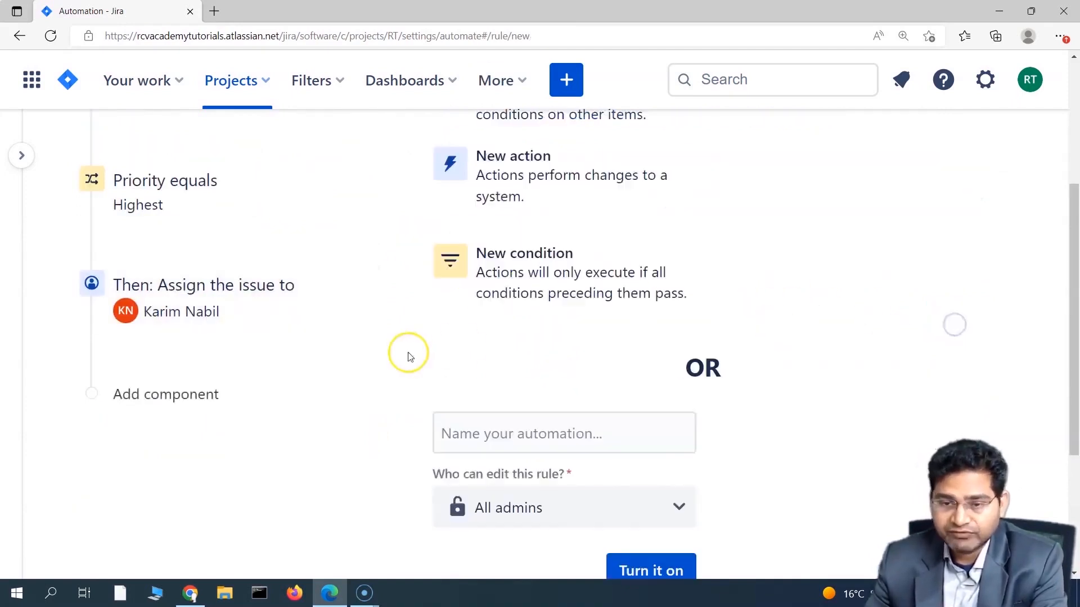
Step: Keep All admins as rule editors and try turning the rule on without a name
scroll(253, 427, up, 3)
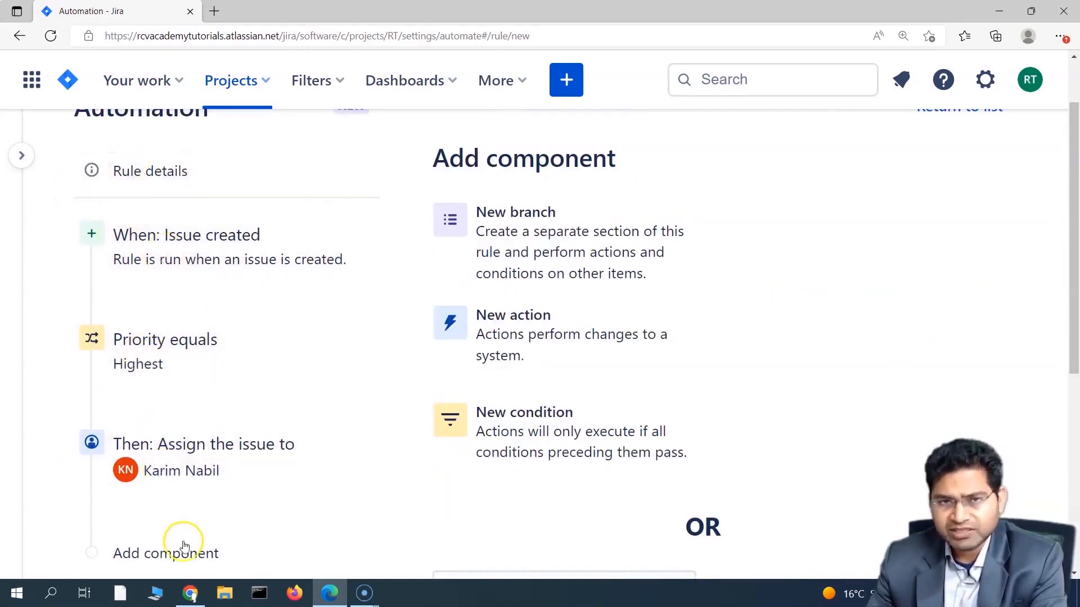
scroll(441, 550, down, 6)
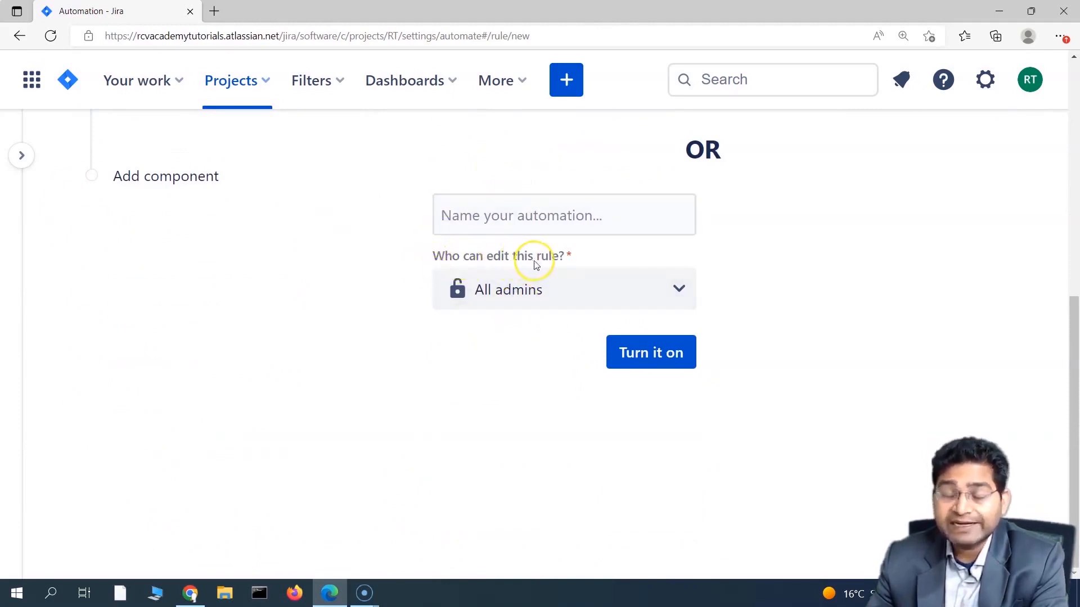
click(545, 297)
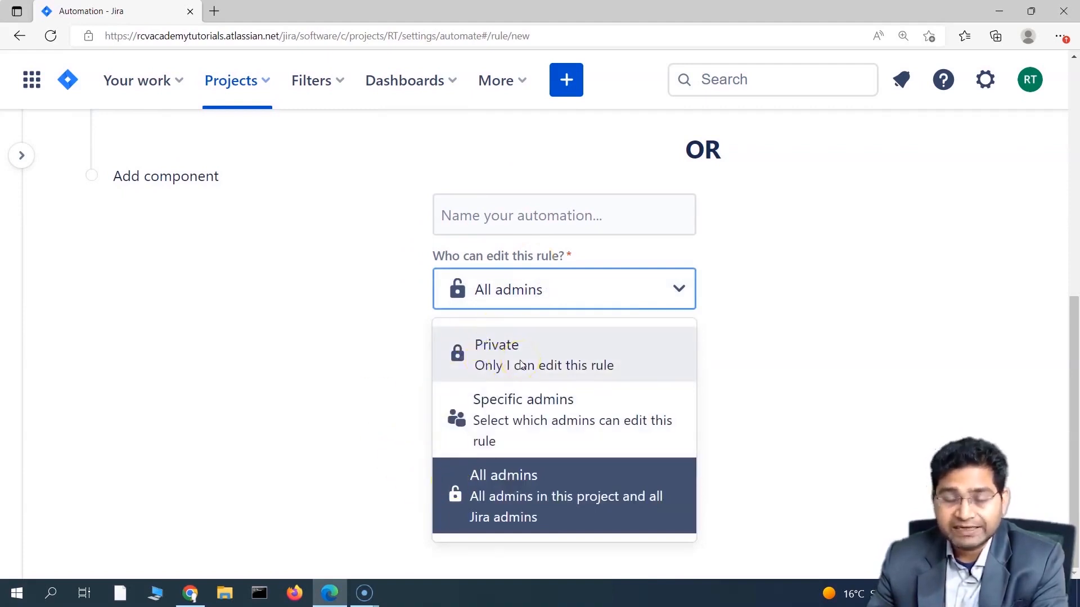
click(502, 516)
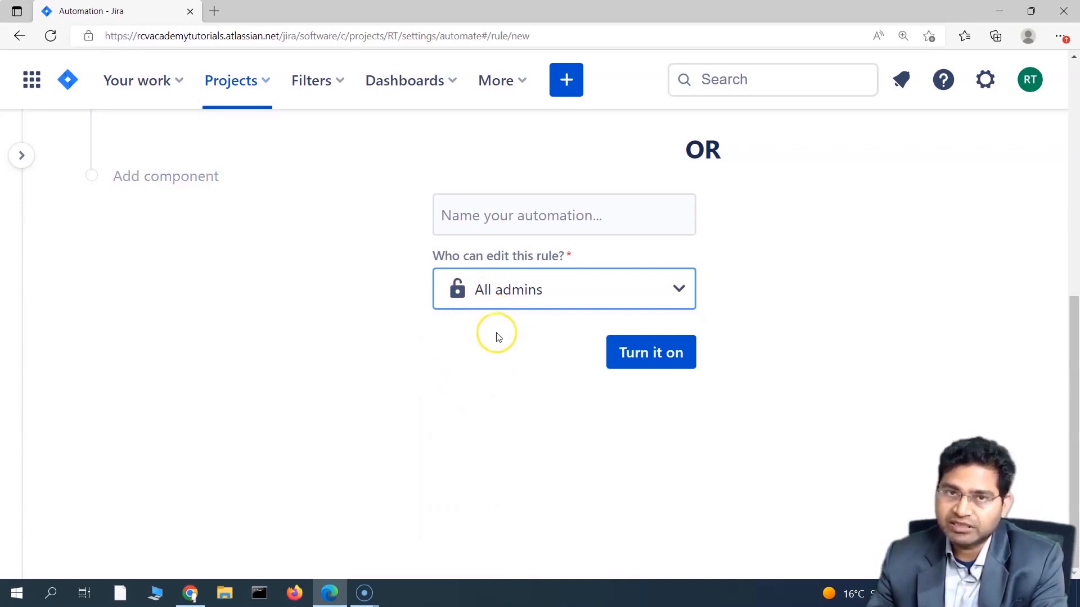
click(493, 357)
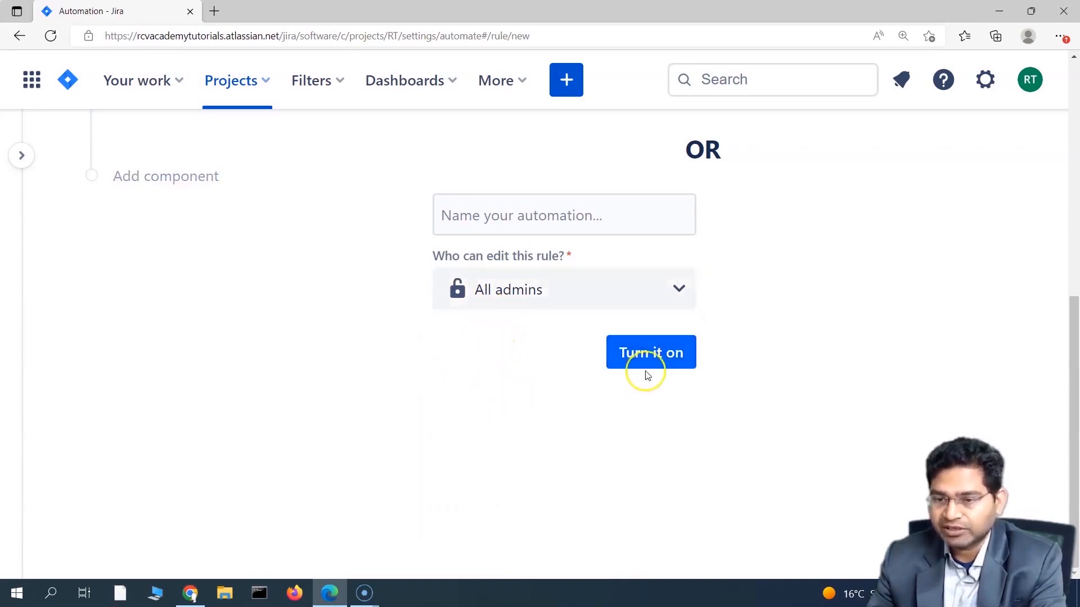
click(661, 355)
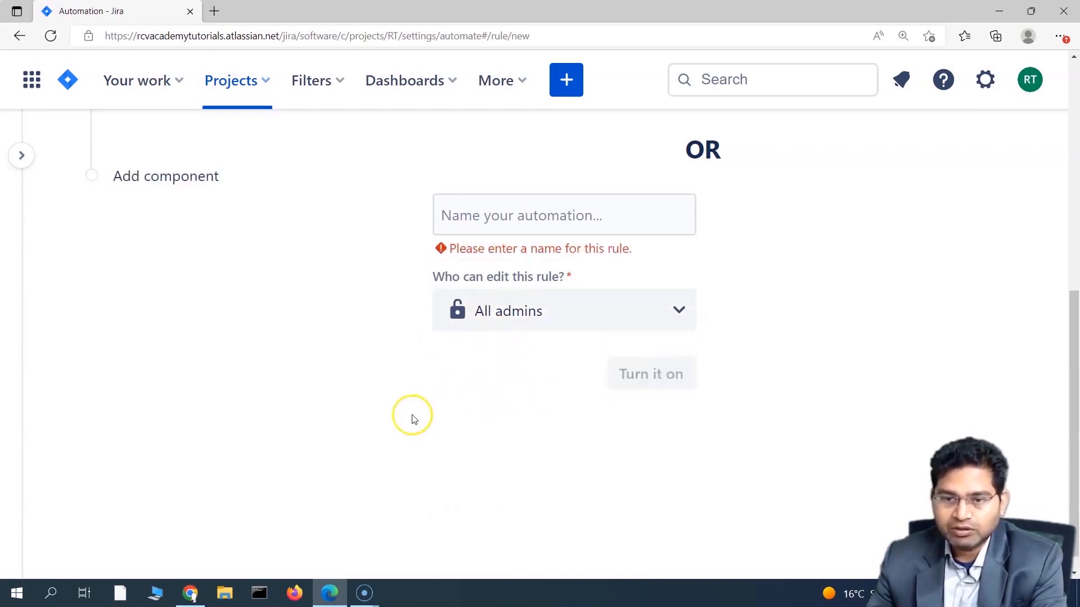
click(480, 216)
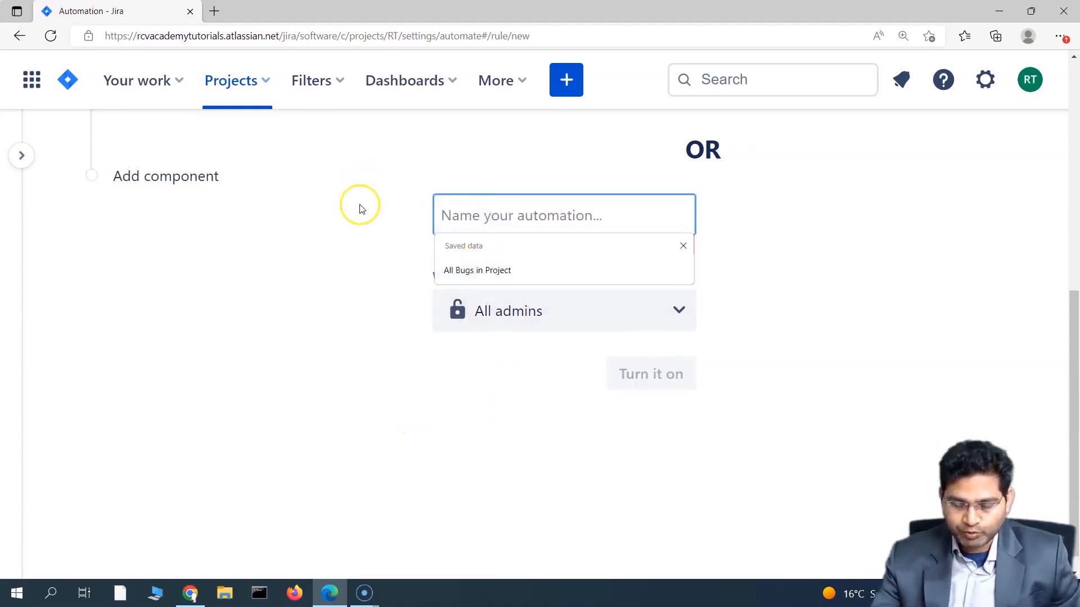
Step: Name the rule 'Assign all highest priority issues to PM' and turn it on
scroll(366, 457, up, 3)
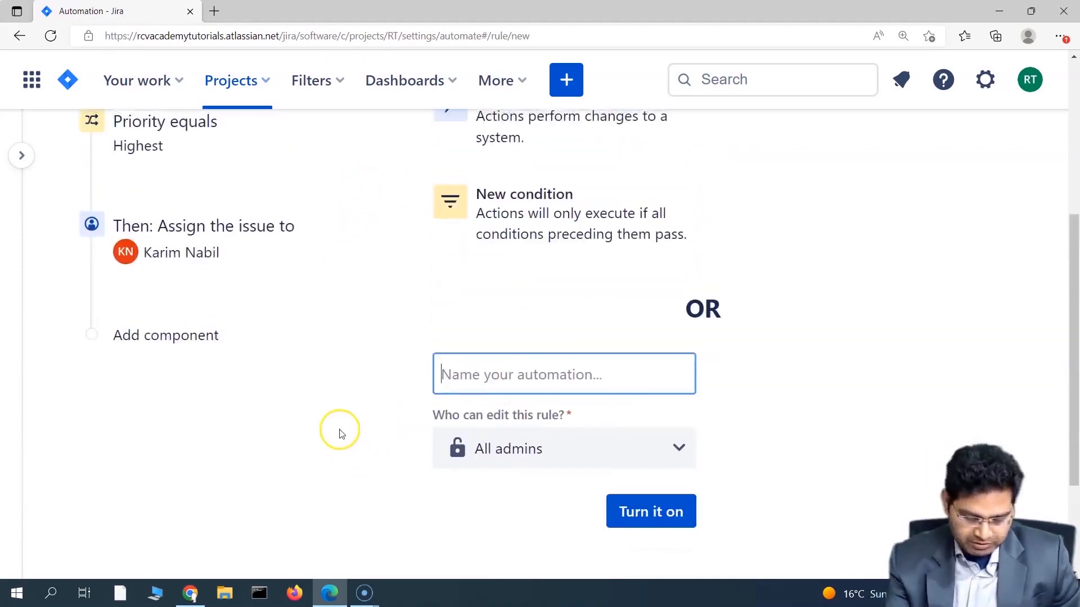
text(Assign all highest priority issues)
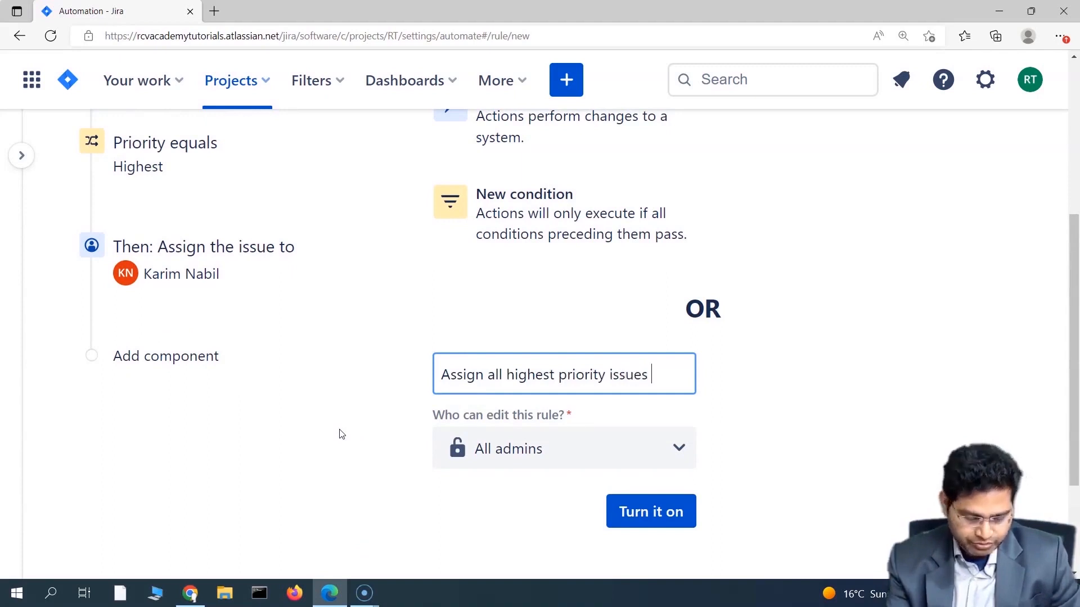
text(to PM)
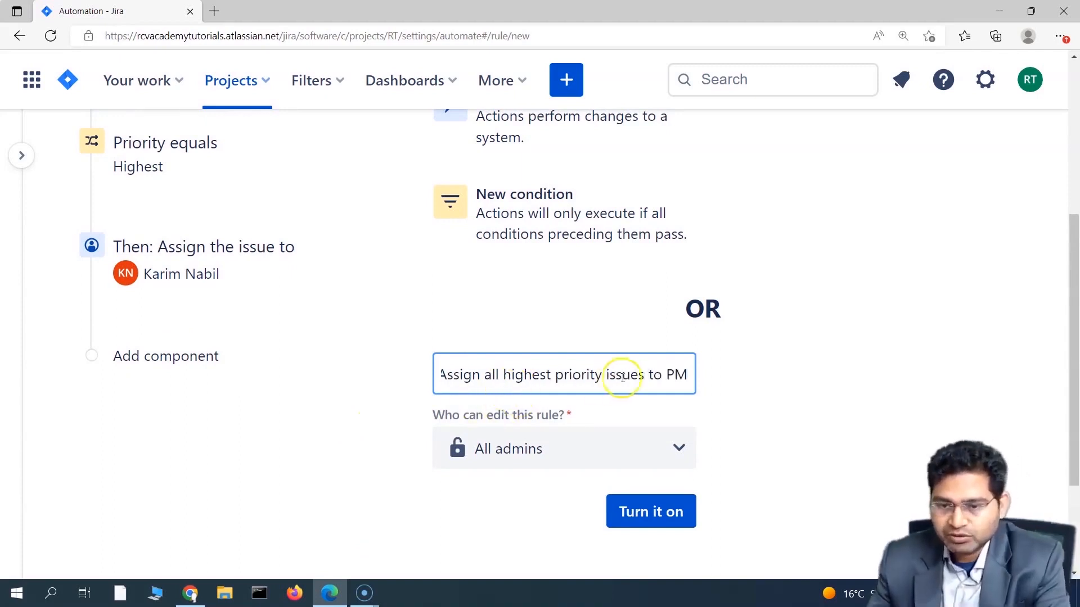
drag(668, 371, 432, 371)
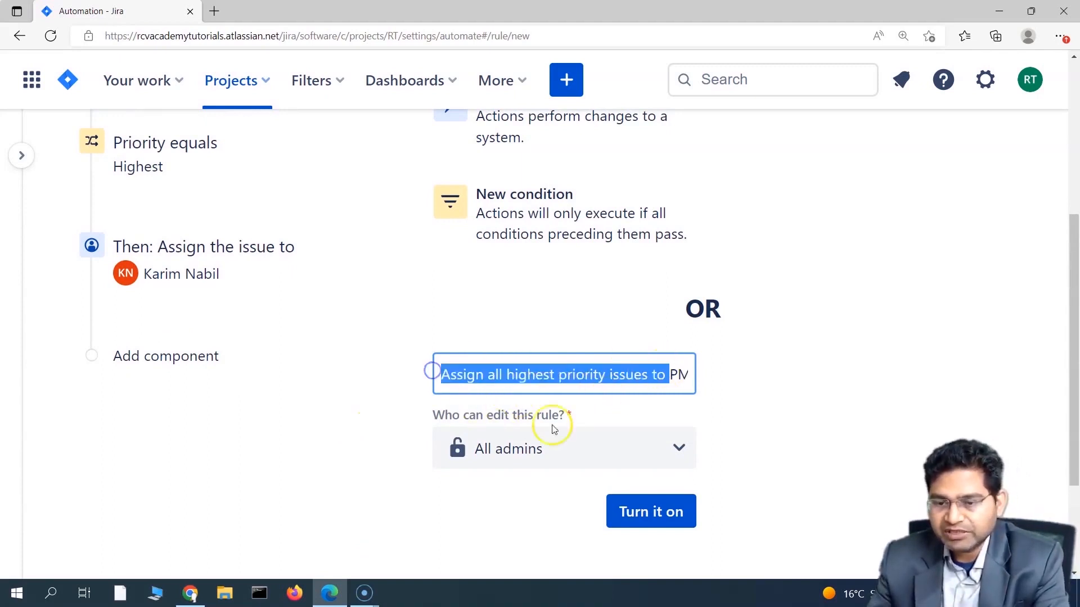
click(654, 511)
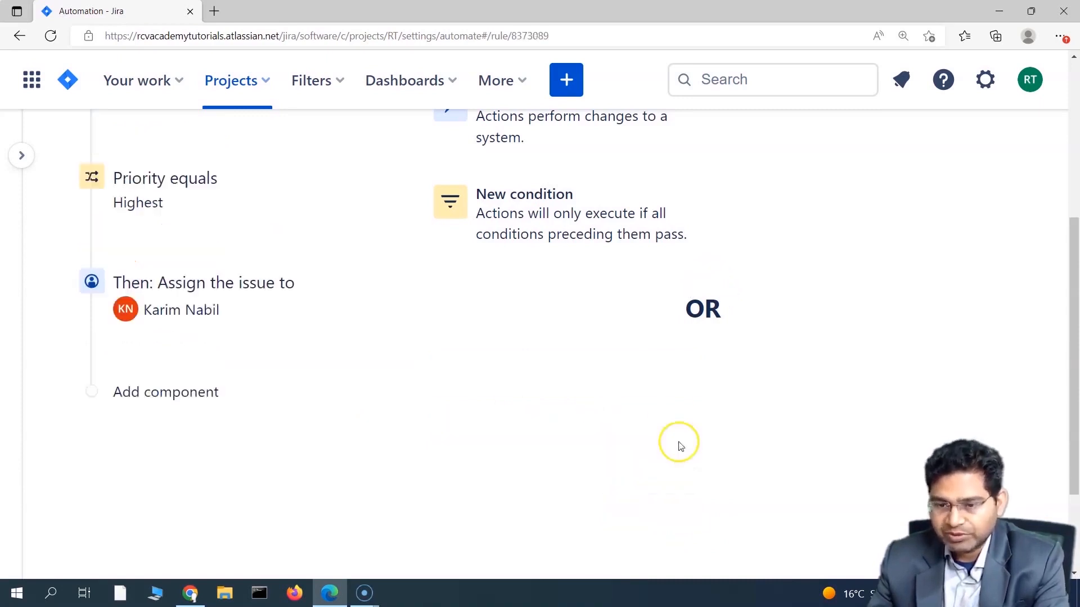
Step: Dismiss the rule-turned-on confirmation and review the enabled rule's title
drag(428, 406, 689, 402)
click(529, 431)
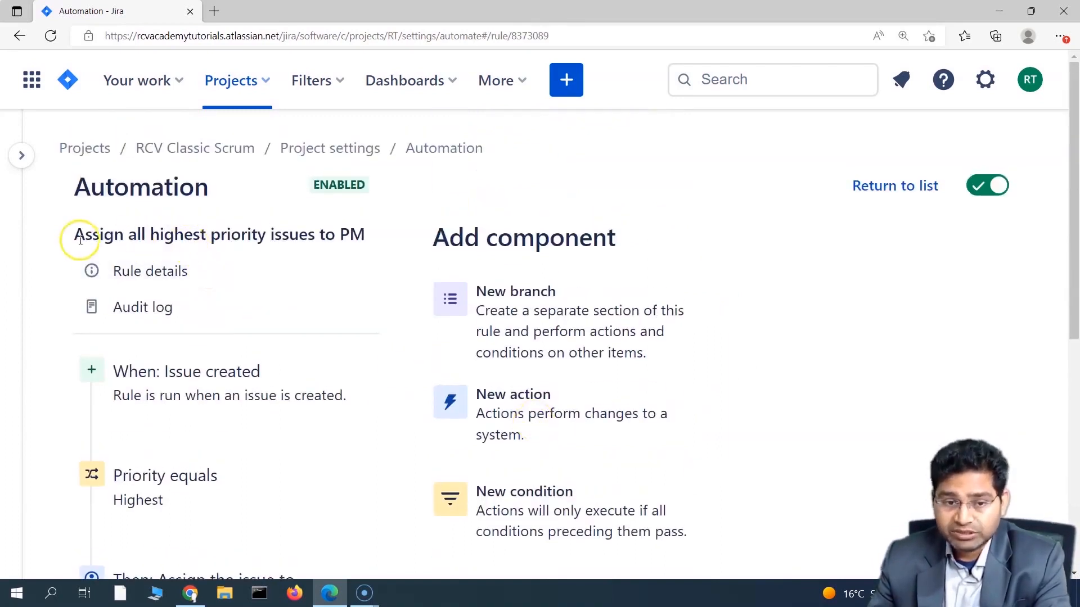
drag(73, 235, 366, 235)
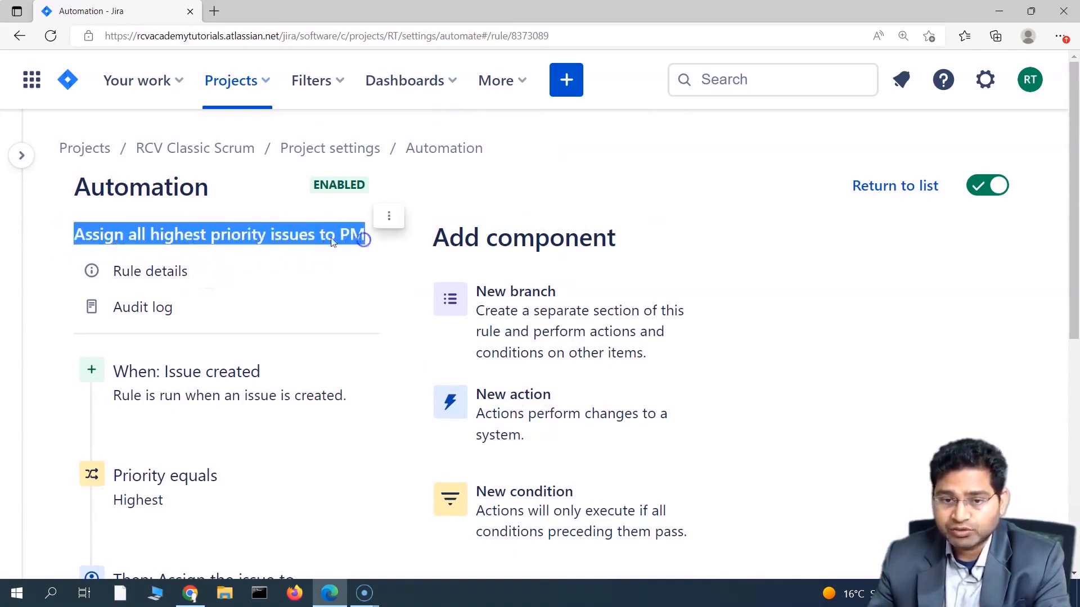
click(508, 190)
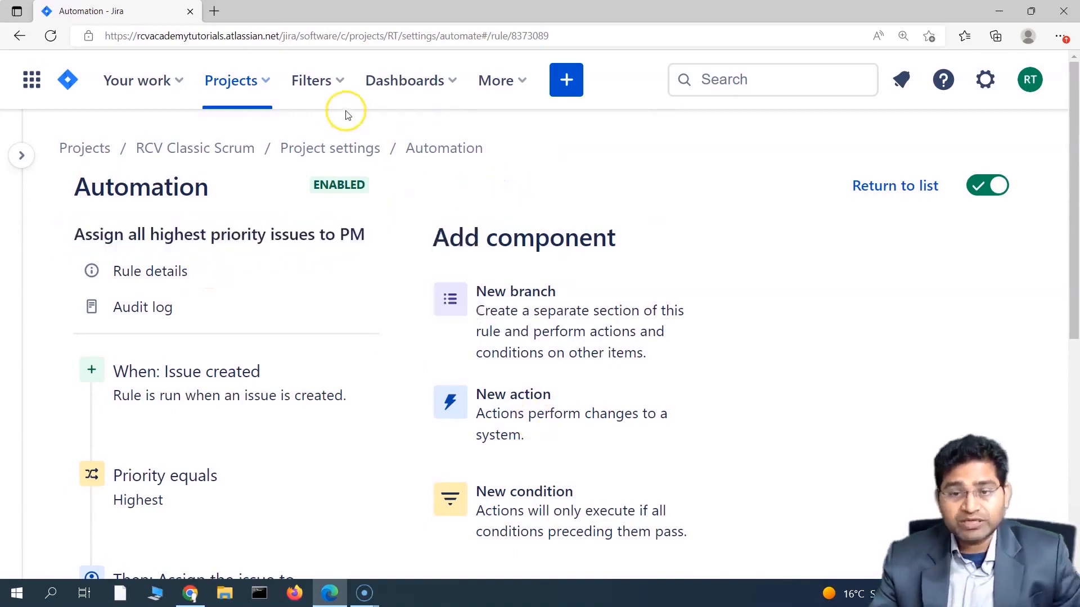
Step: Start a new issue with the summary 'Test Automation Rule 1'
click(567, 81)
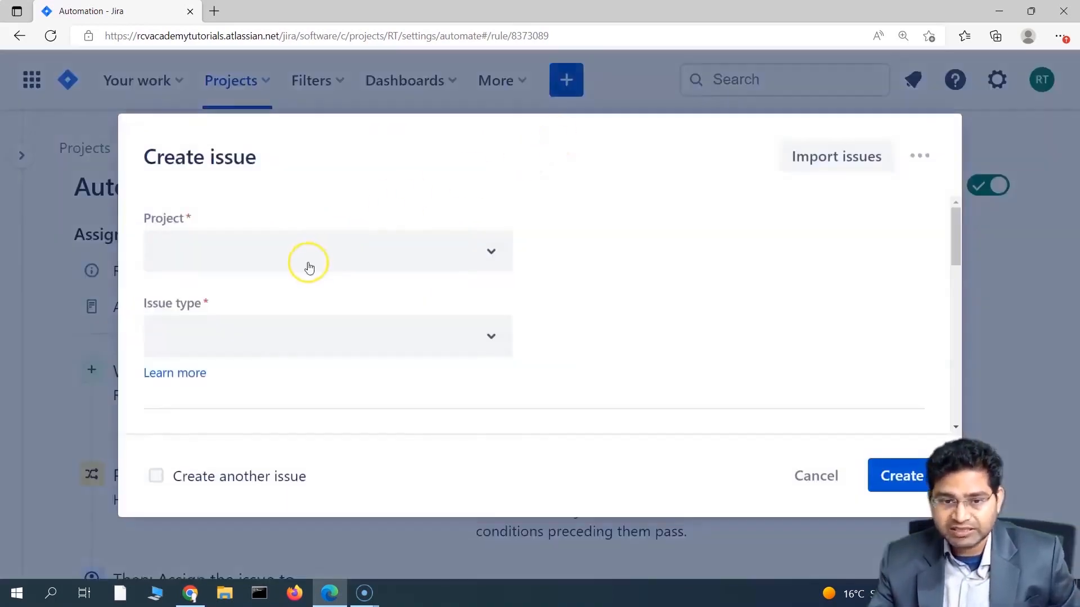
scroll(530, 338, down, 2)
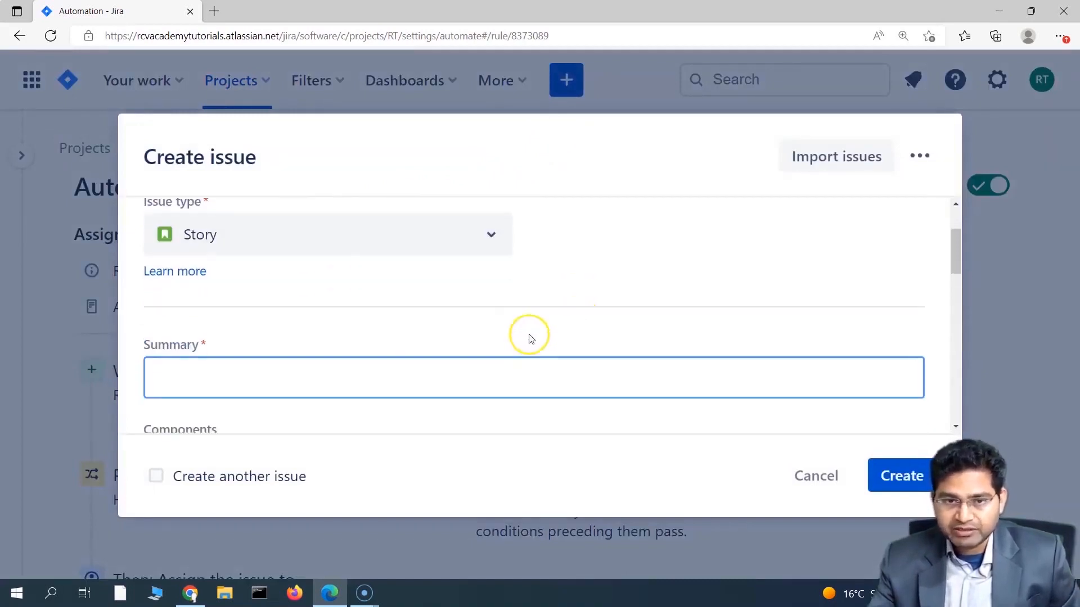
scroll(415, 318, up, 3)
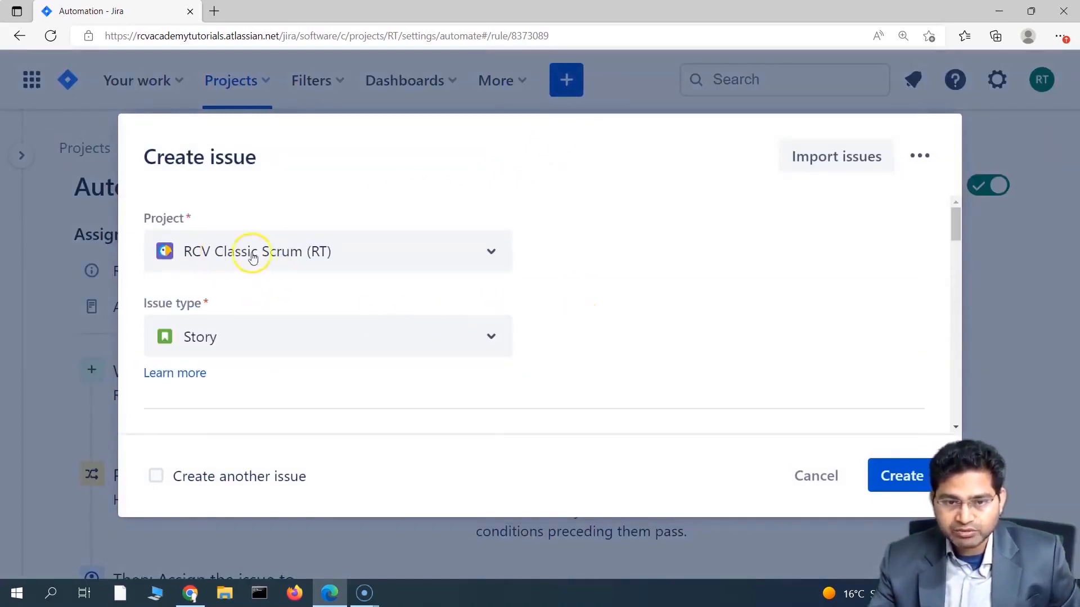
scroll(644, 278, down, 1)
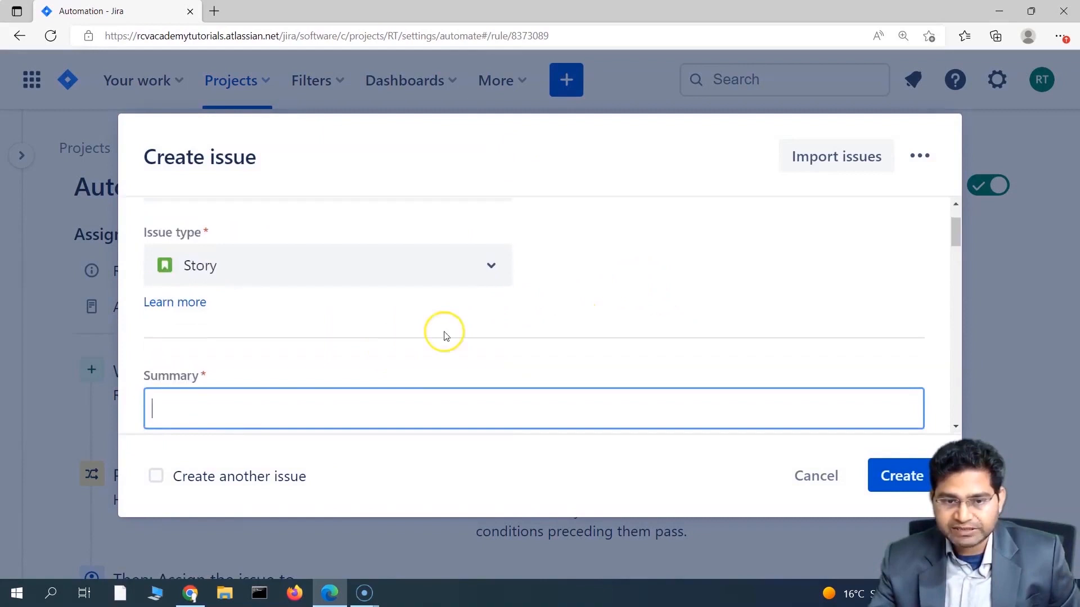
click(232, 410)
text(Test )
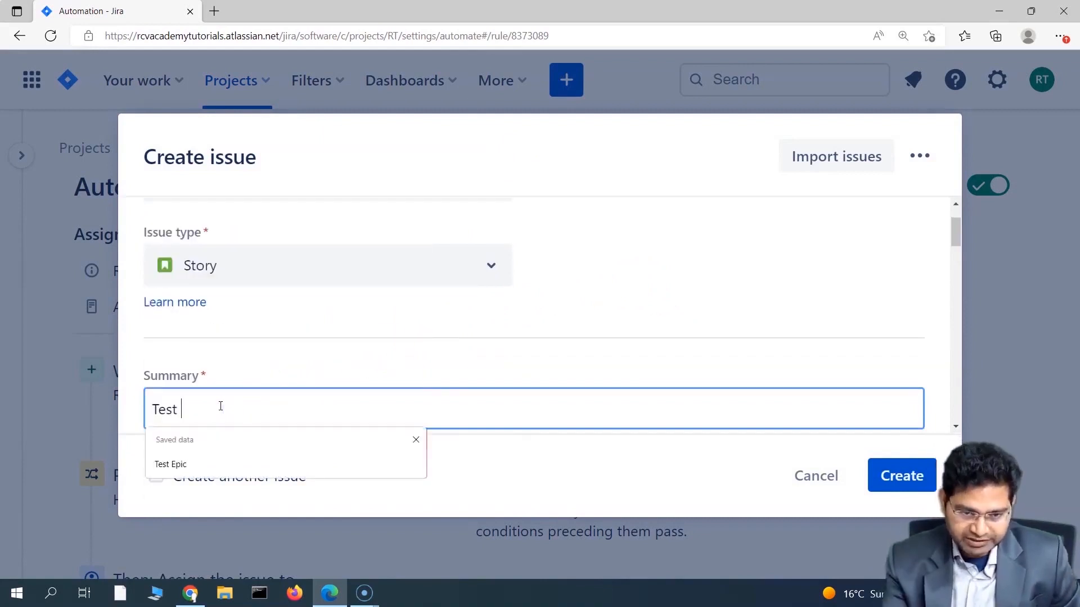
text(Automation)
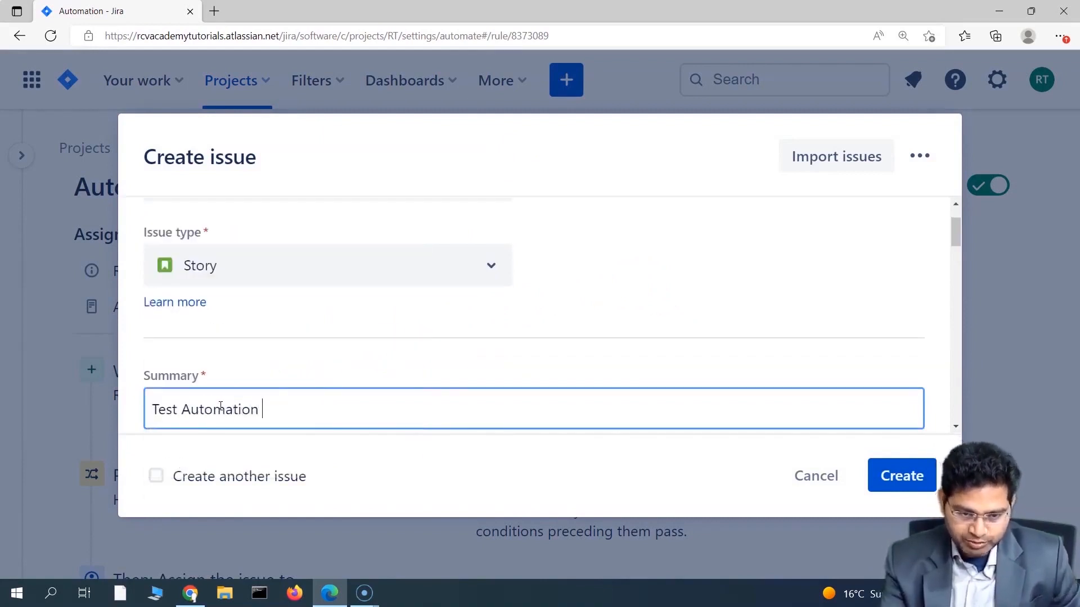
text( Rule 1)
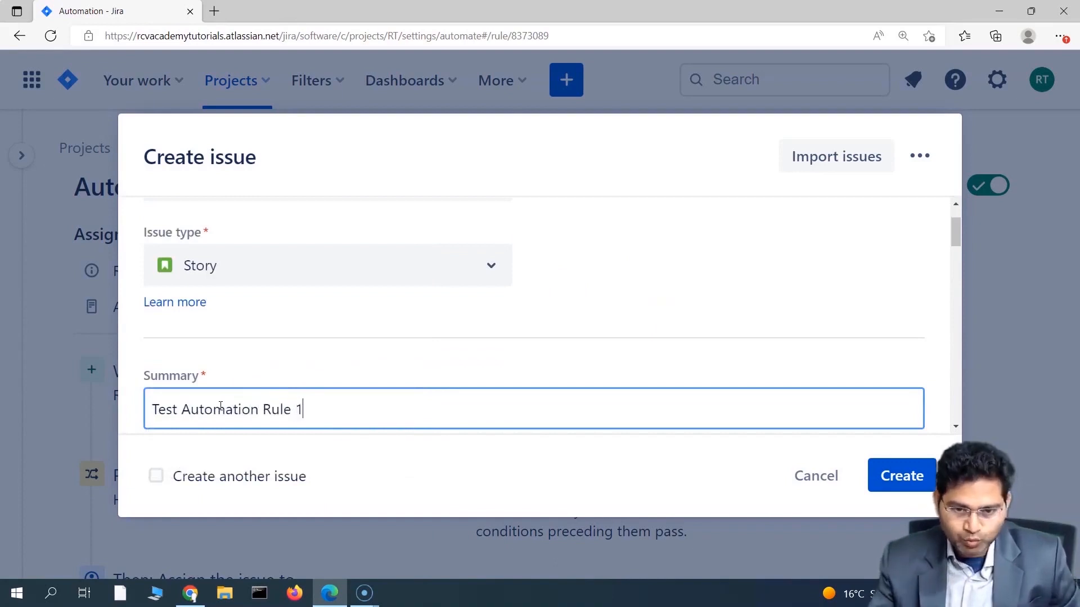
Step: Set Priority to Highest, keep 'Create another issue' ticked, and open the created issue
scroll(289, 321, down, 1)
scroll(388, 309, down, 7)
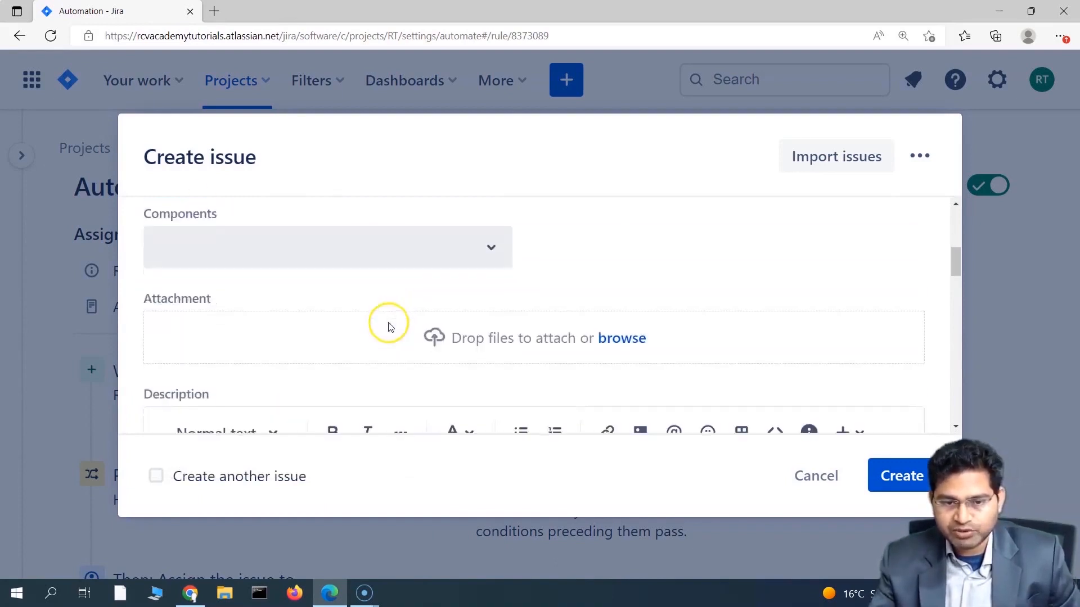
scroll(370, 338, down, 5)
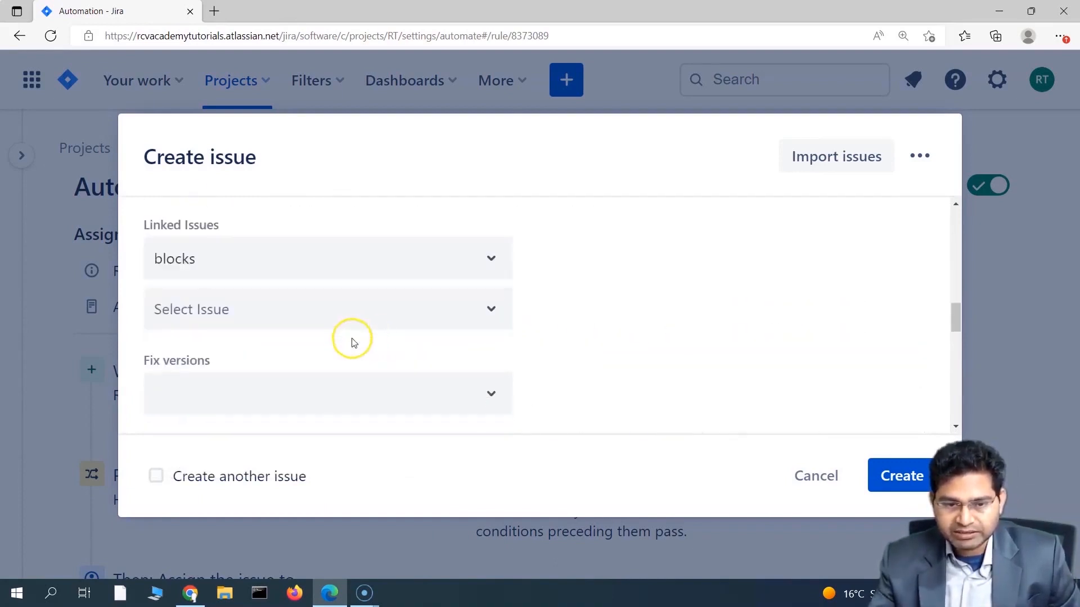
scroll(542, 334, down, 4)
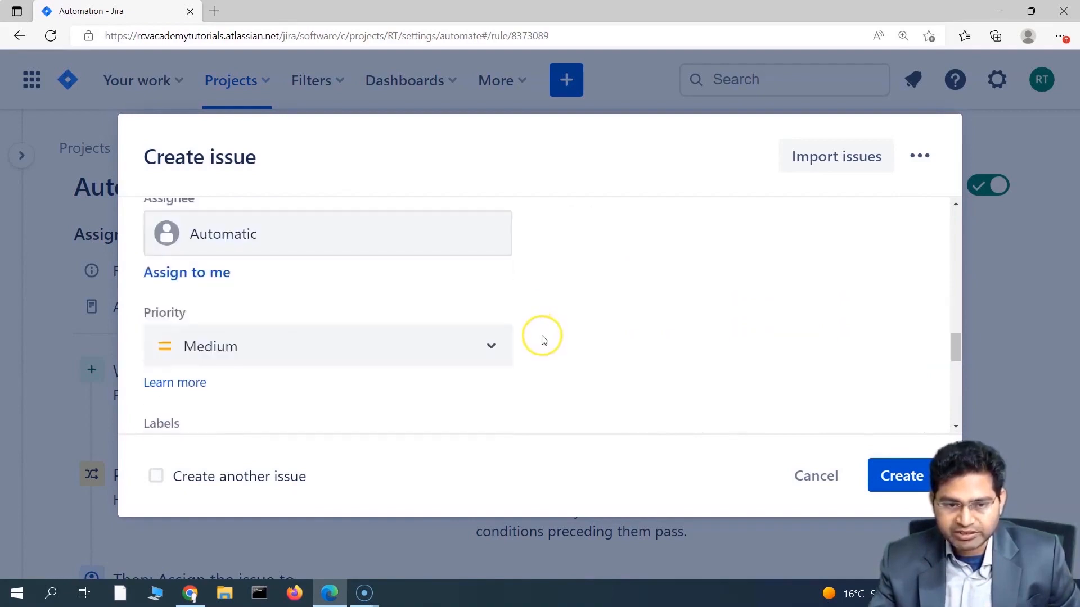
click(304, 353)
click(235, 404)
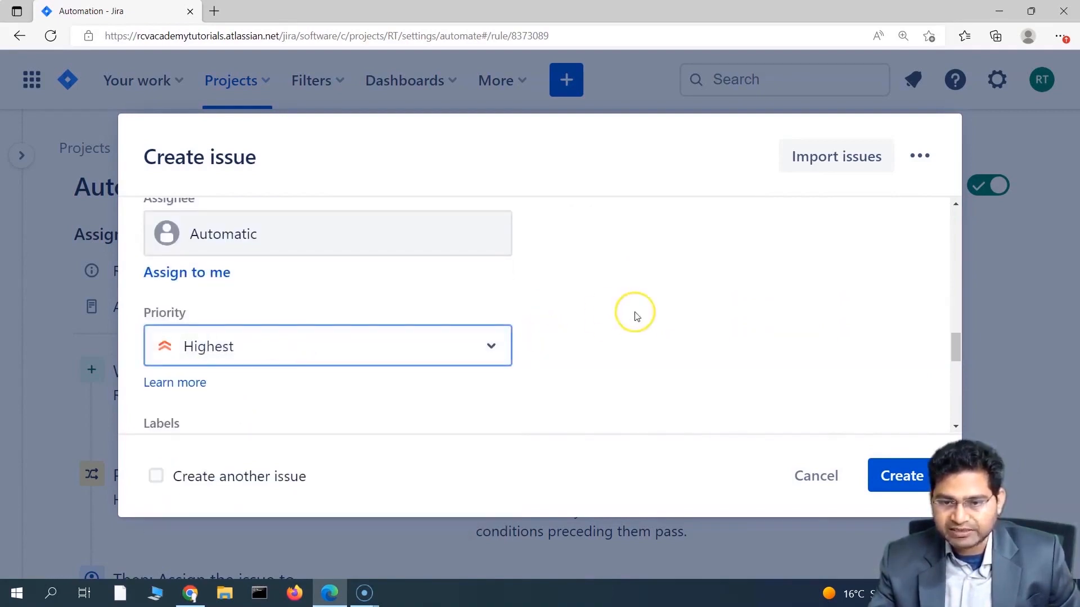
click(627, 336)
scroll(824, 393, down, 4)
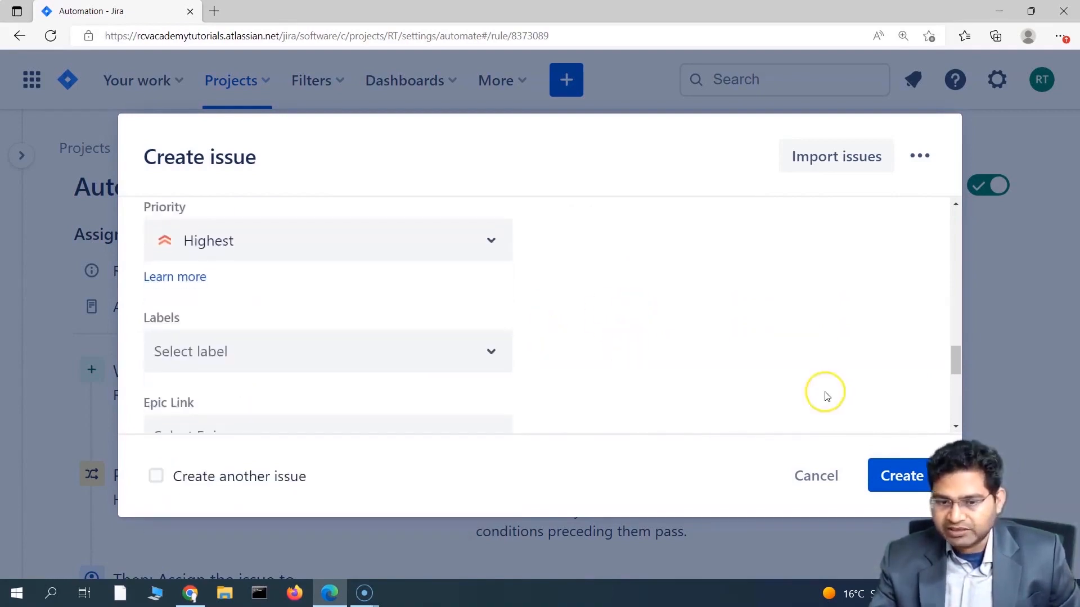
click(156, 476)
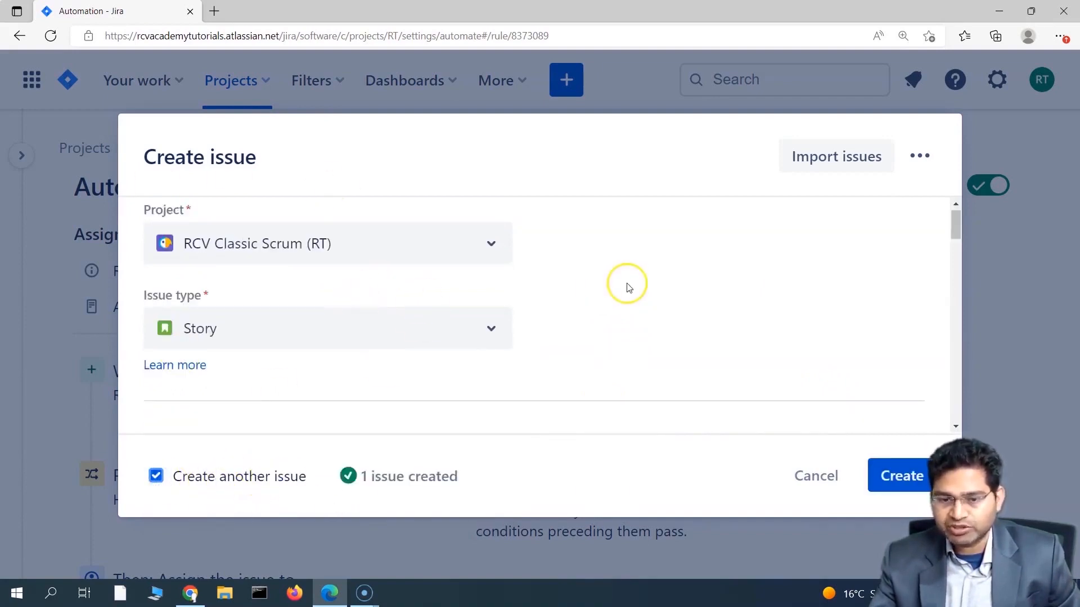
click(399, 482)
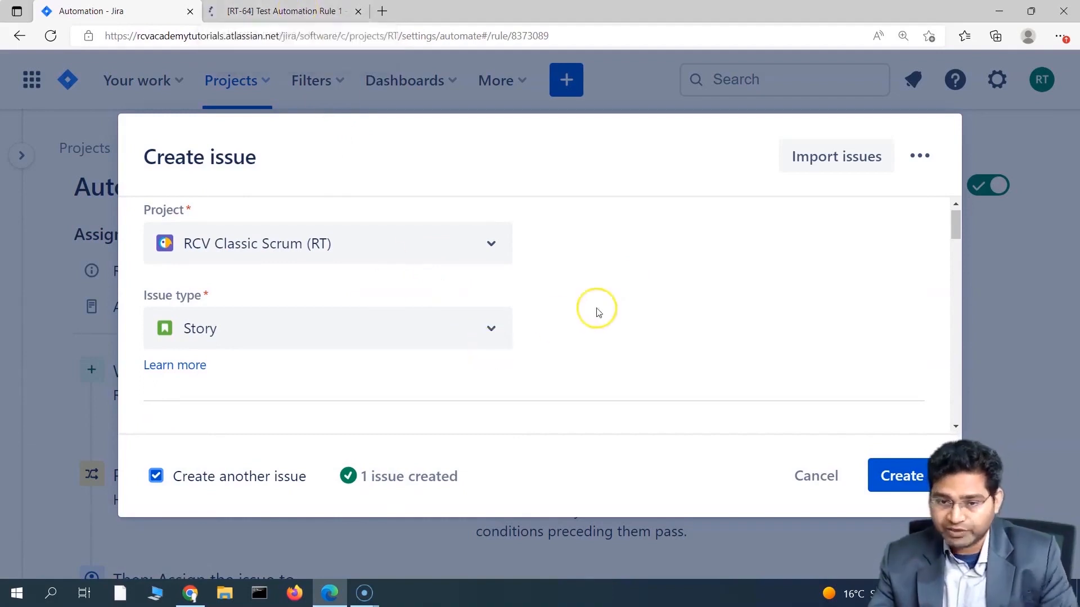
Step: Enter 'Test Automation Rule 2' as the second issue's summary
scroll(356, 400, down, 1)
click(330, 404)
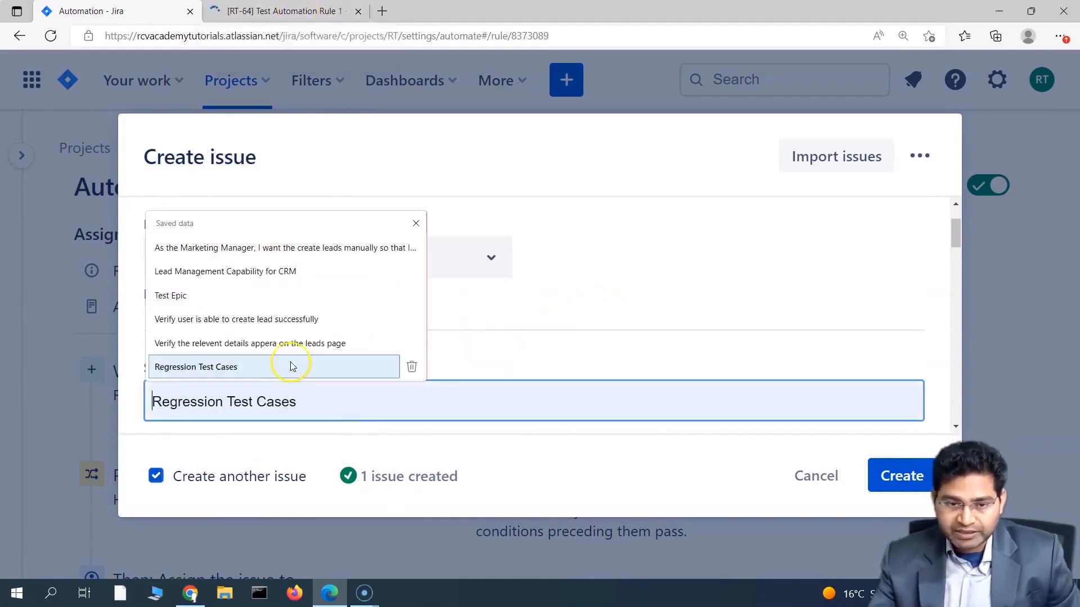
text(Tes)
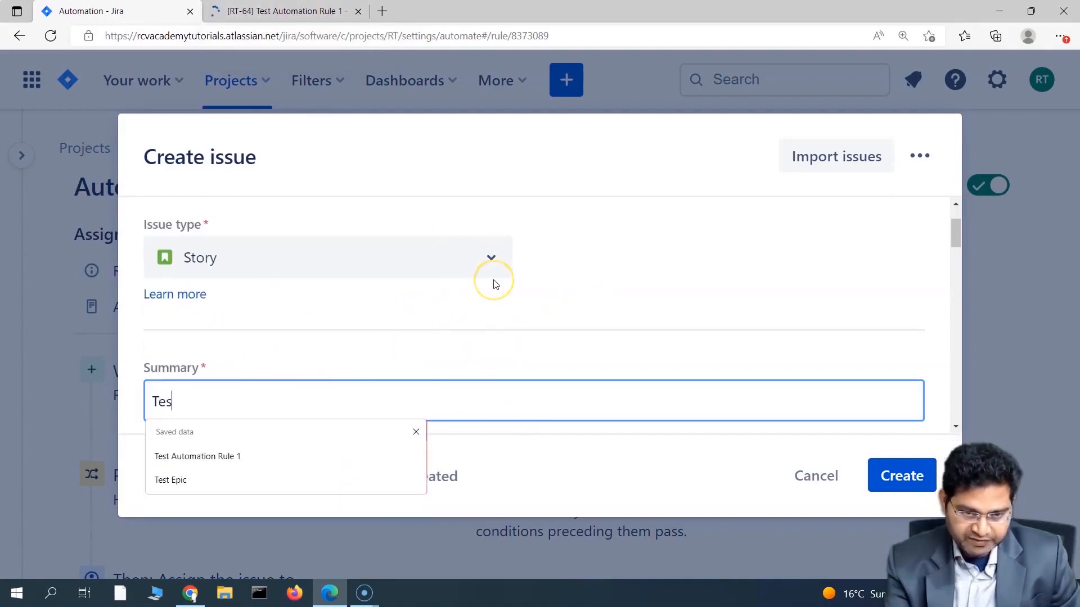
text(t Automation Rule 1)
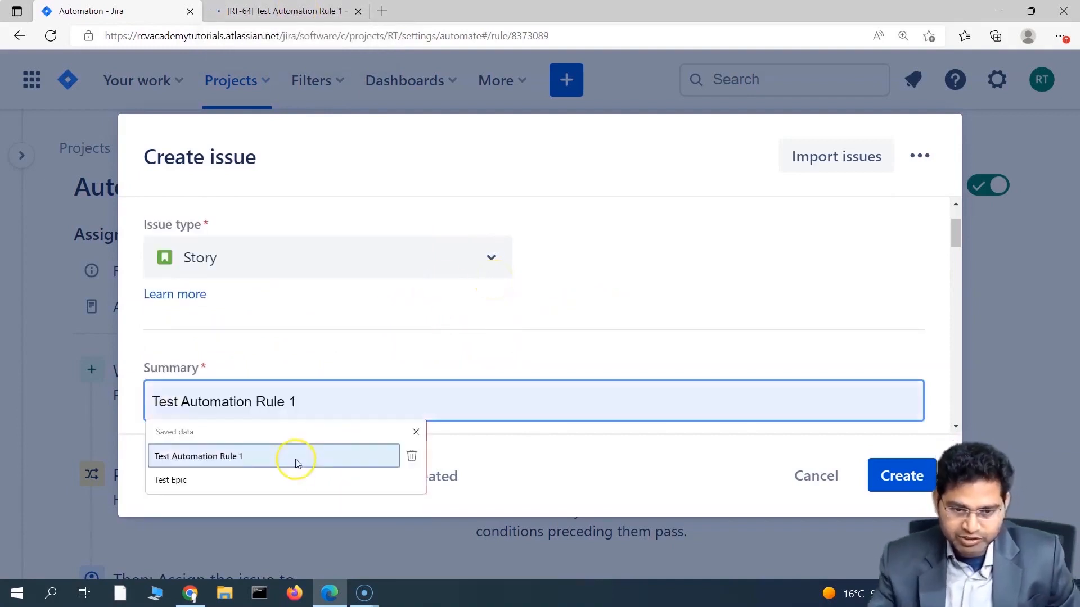
click(304, 456)
text(2)
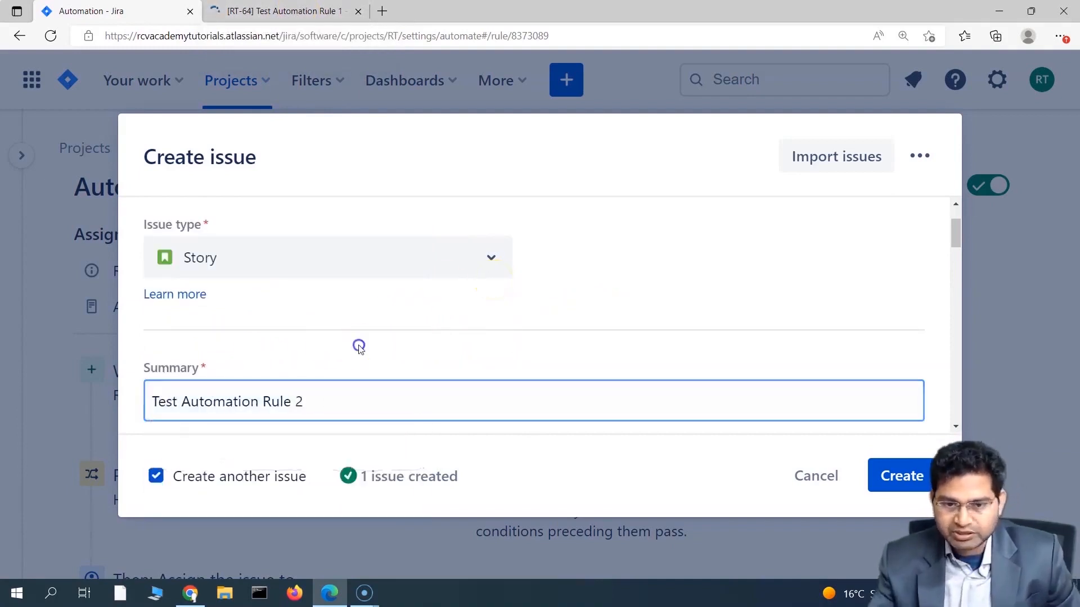
Step: Set Priority to Medium, untick 'Create another issue', and create the issue
scroll(586, 357, down, 5)
scroll(589, 373, down, 8)
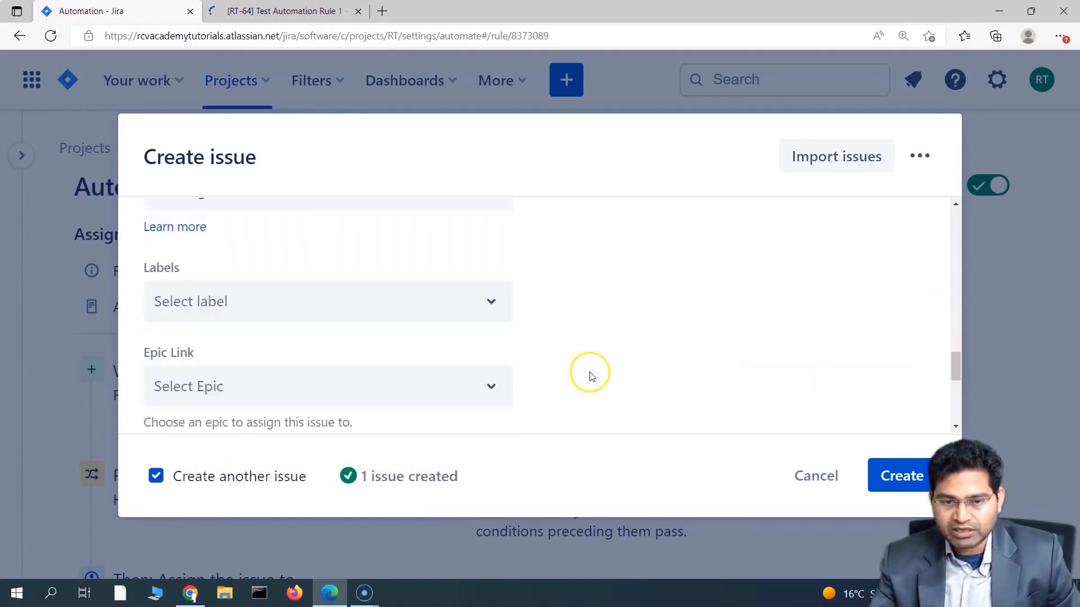
scroll(588, 373, up, 2)
click(264, 277)
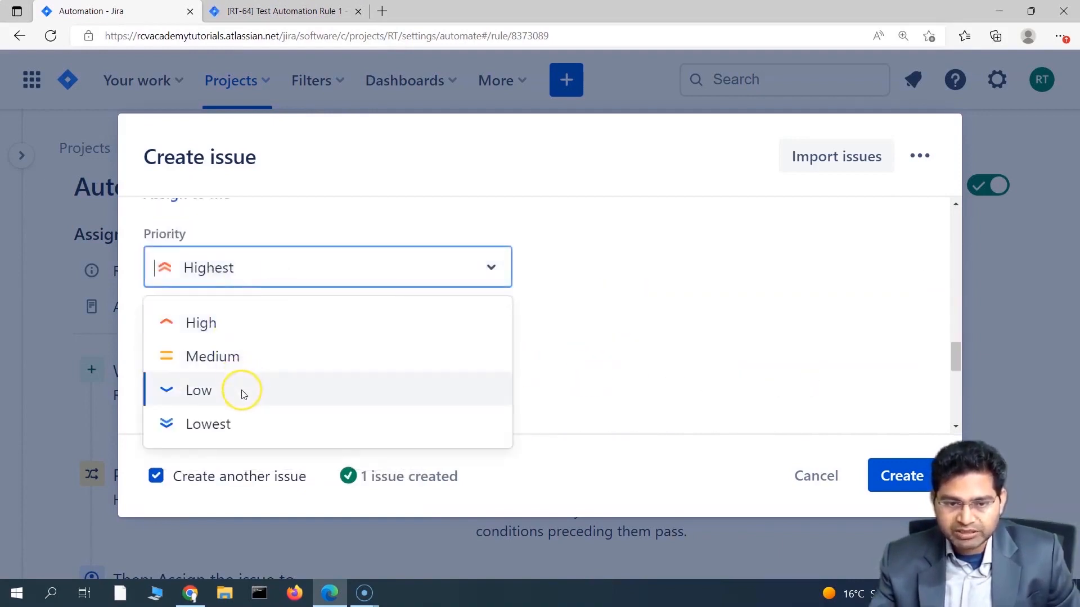
click(248, 360)
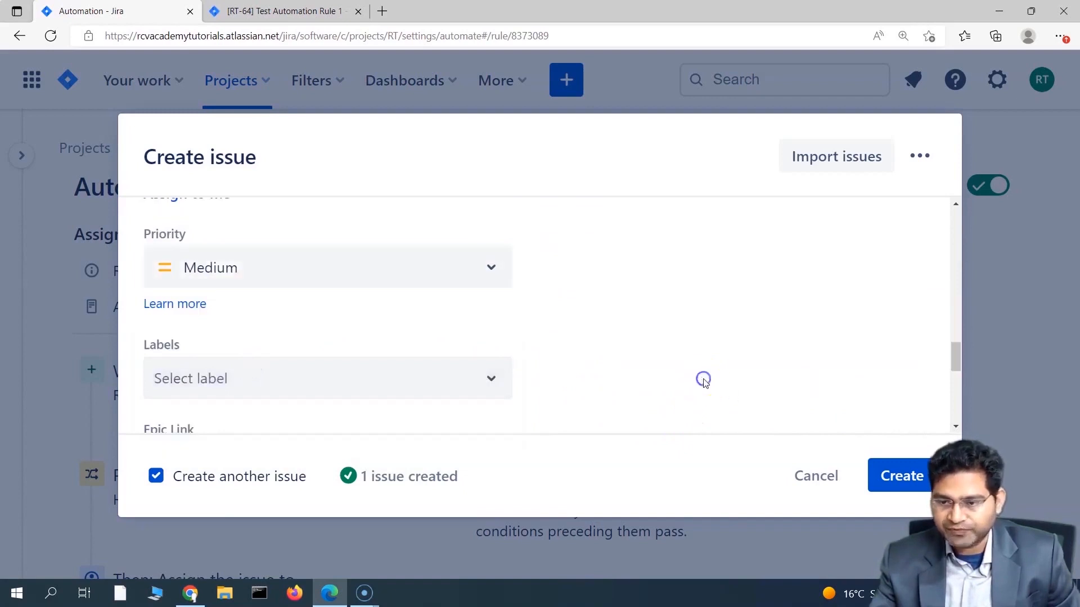
click(156, 476)
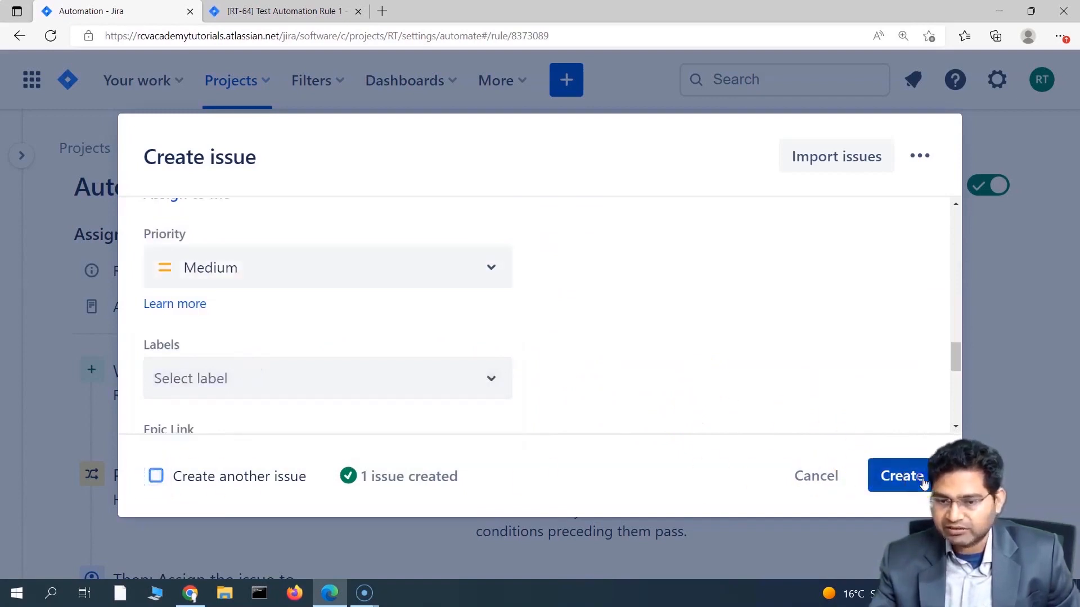
click(898, 476)
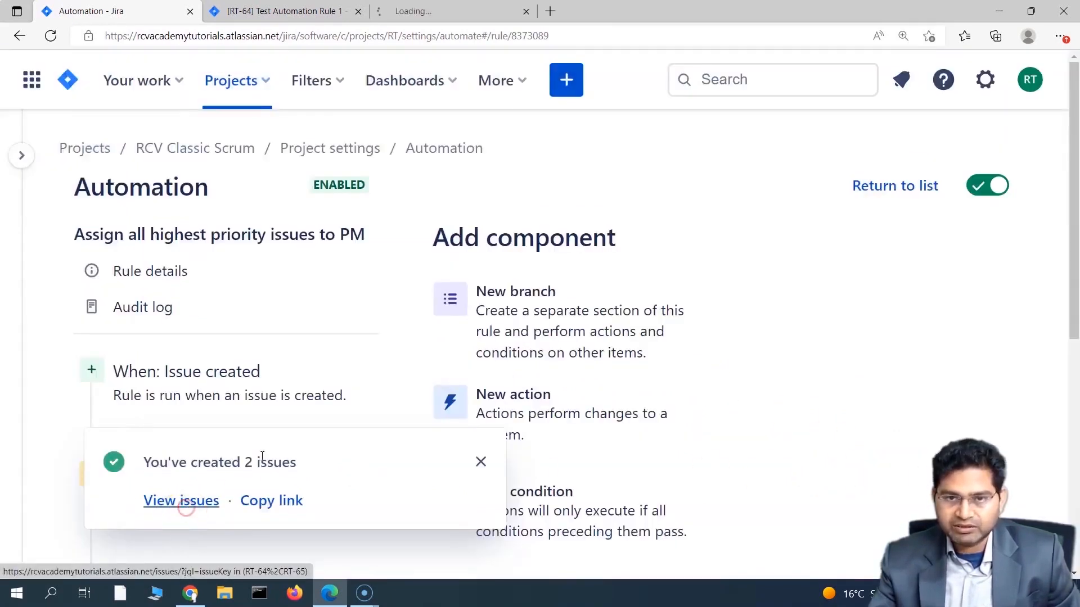
Step: Check RT-64 got auto-assigned and RT-65 stayed unassigned, then return to the rule page
click(284, 11)
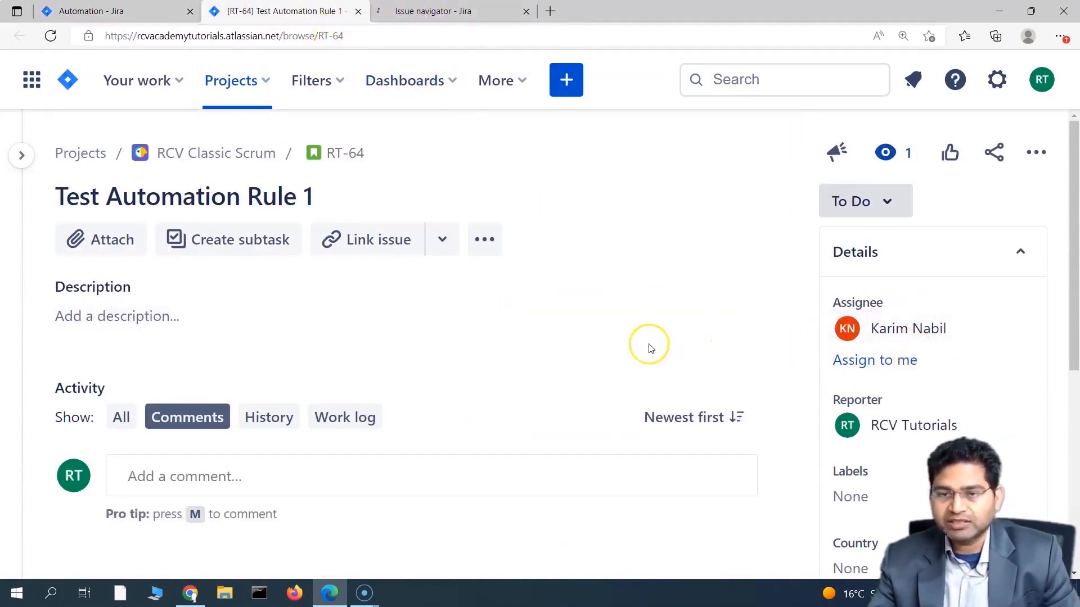
click(442, 10)
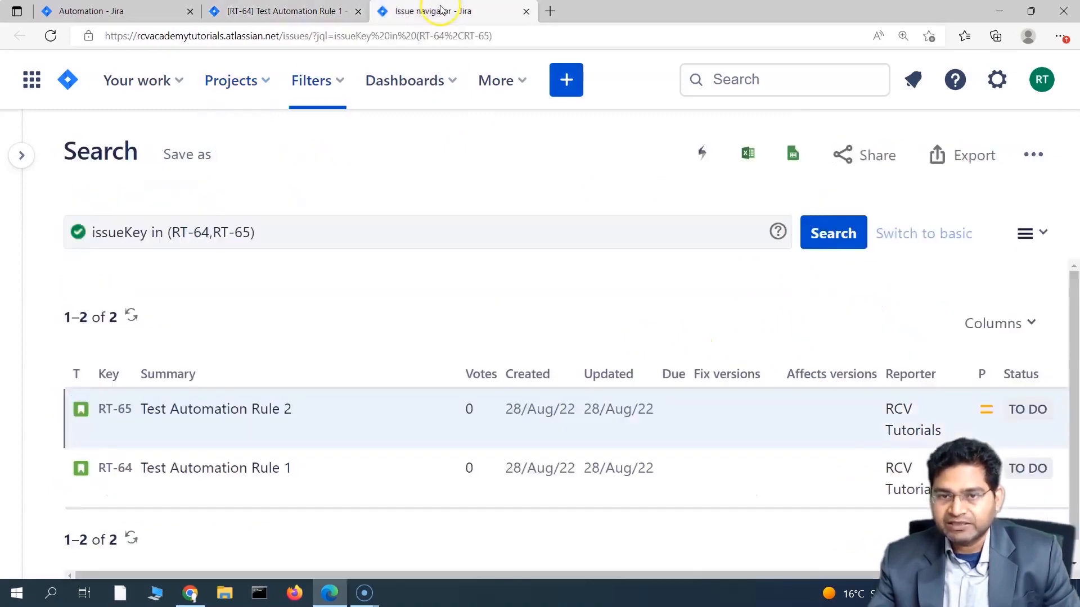
click(210, 410)
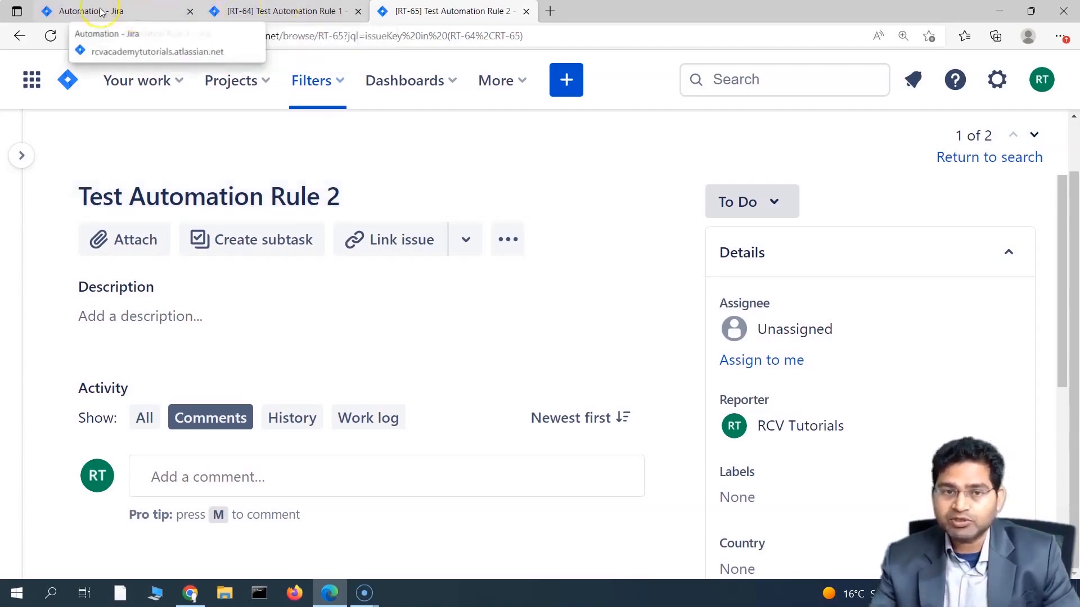
click(81, 11)
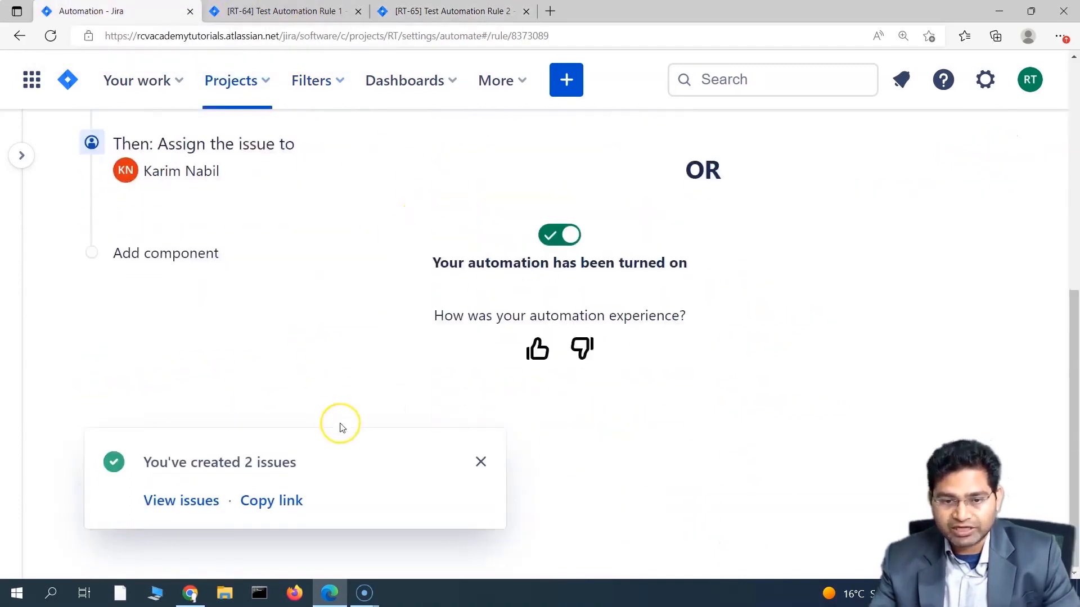
Step: Dismiss the issues-created notice and navigate the RCV Classic Scrum project settings to its Automation page
click(481, 461)
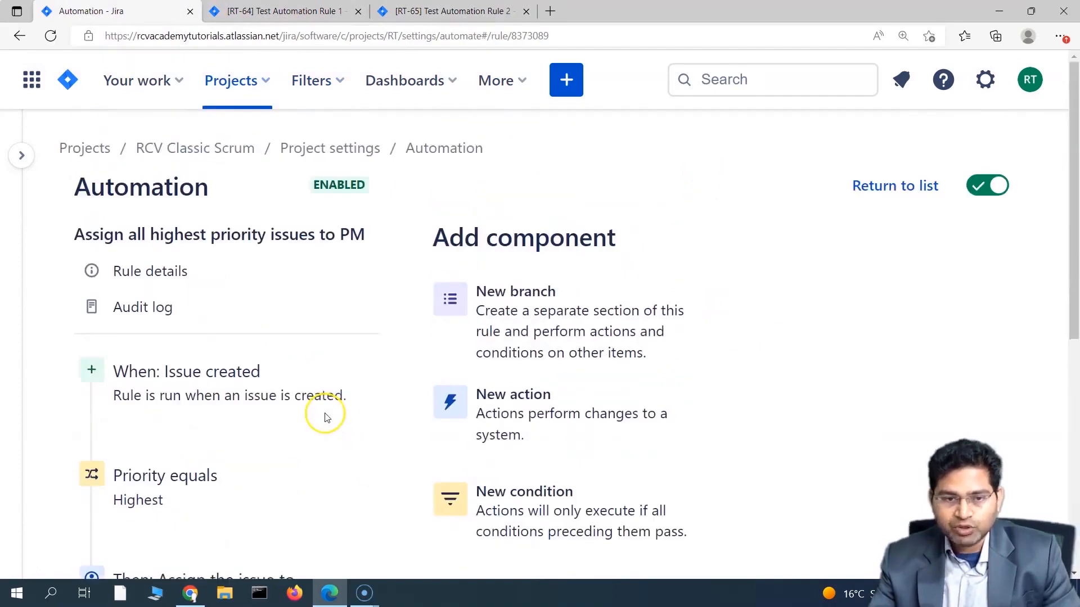
click(22, 155)
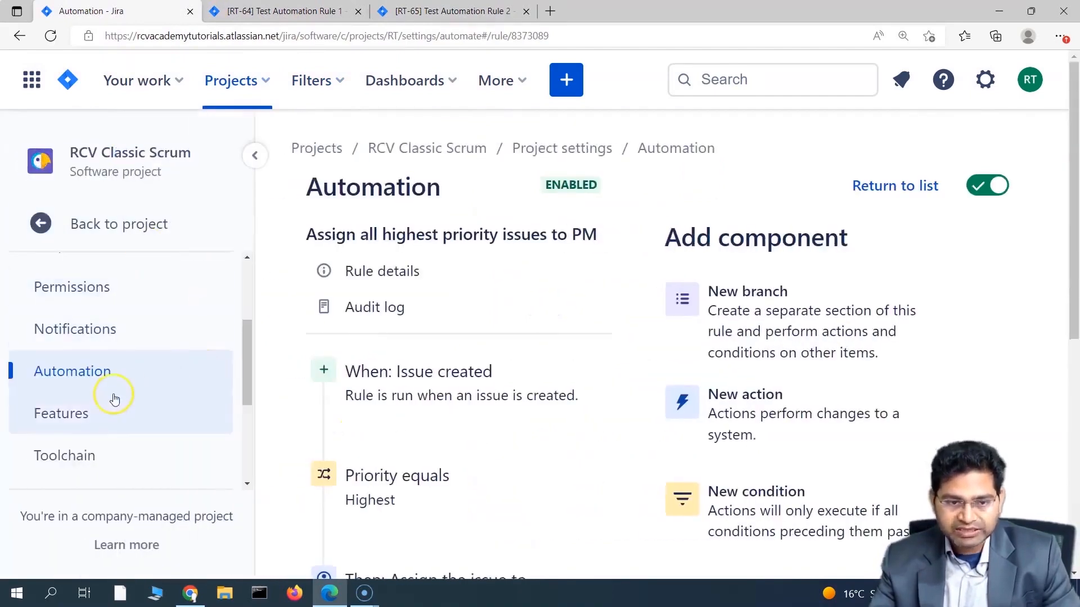
click(683, 153)
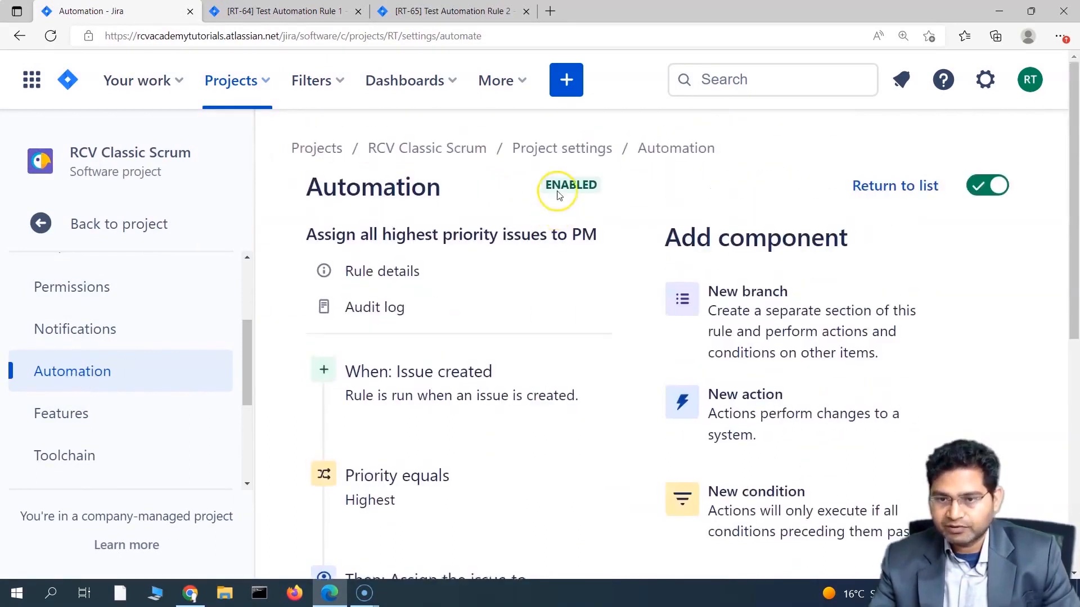
click(566, 156)
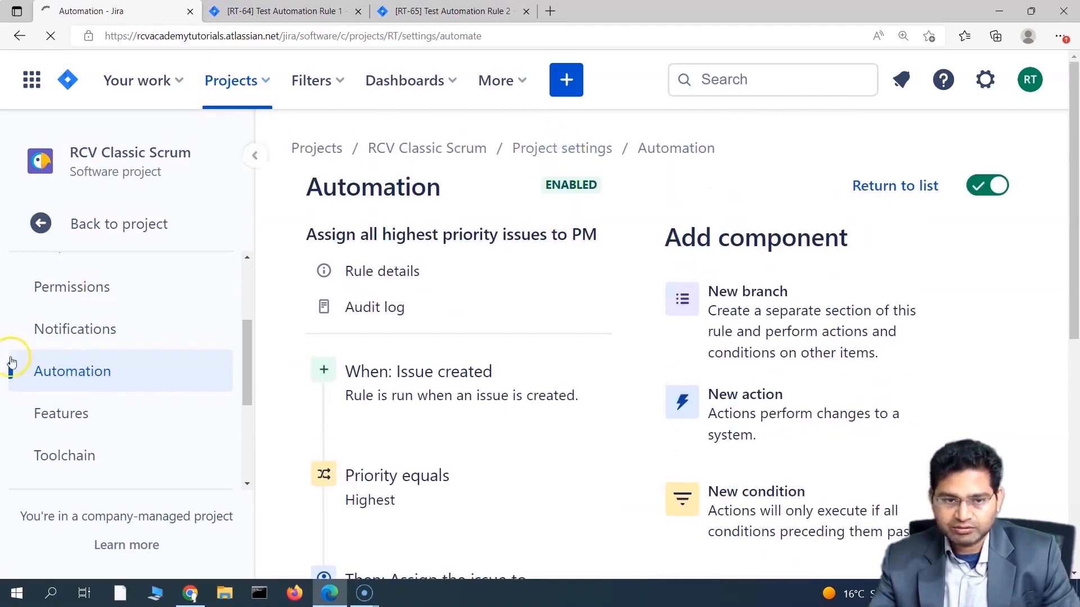
click(63, 429)
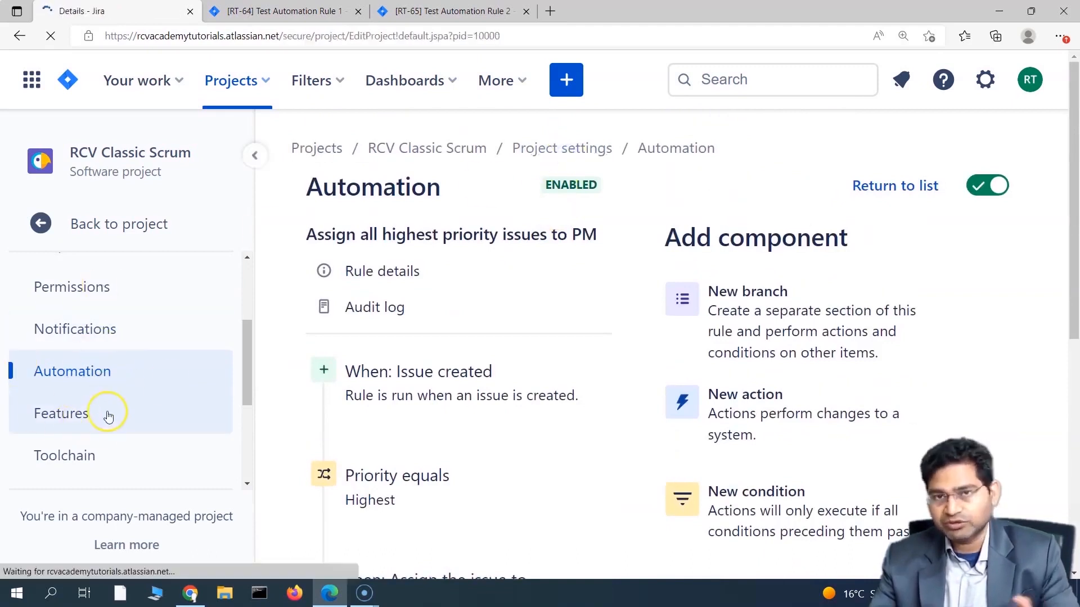
click(162, 409)
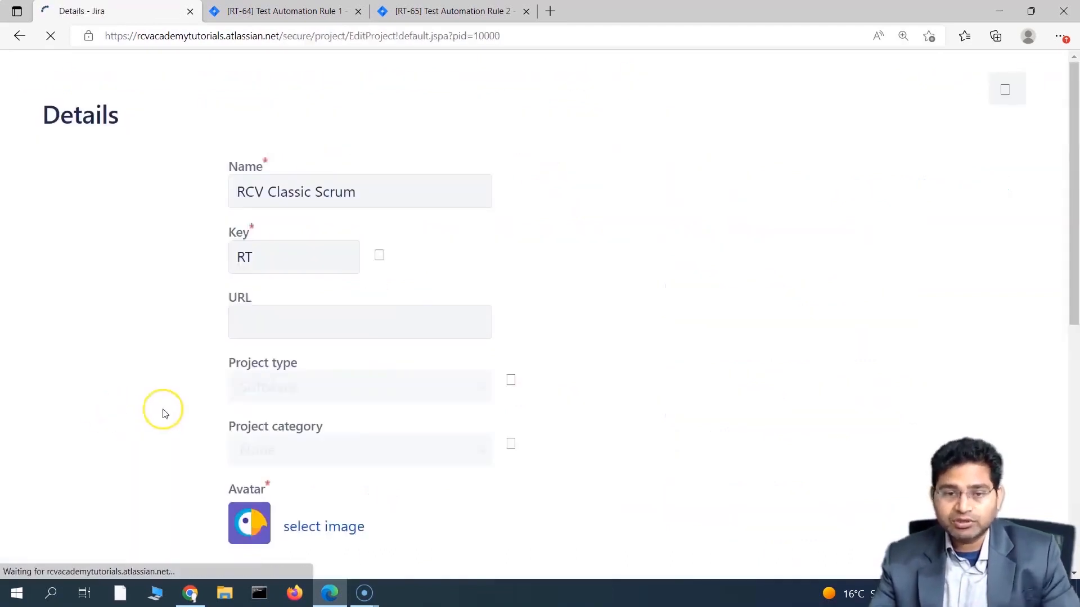
scroll(168, 413, down, 1)
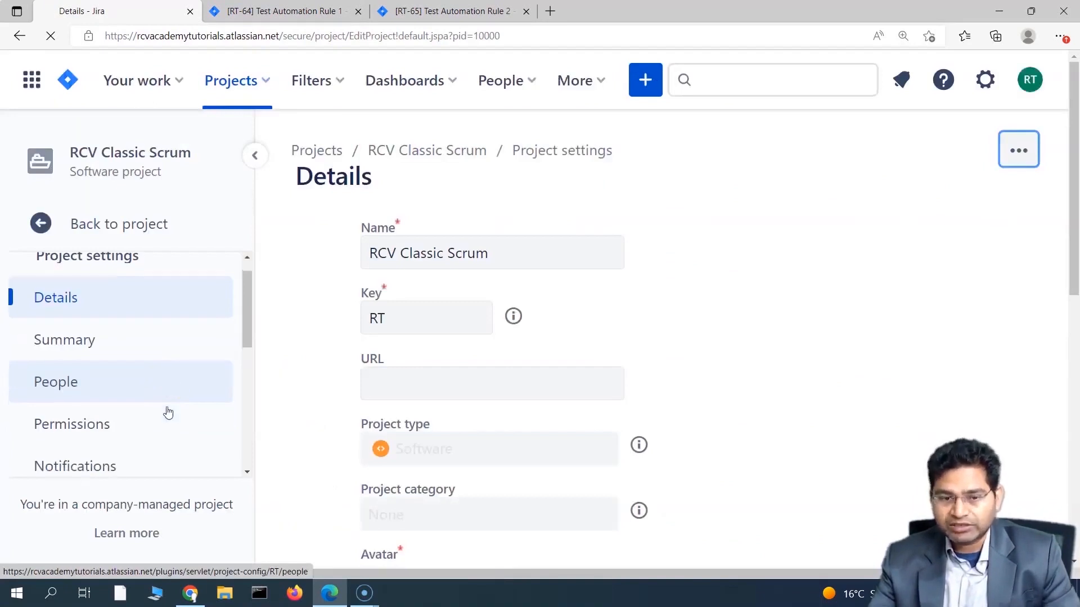
scroll(167, 414, down, 5)
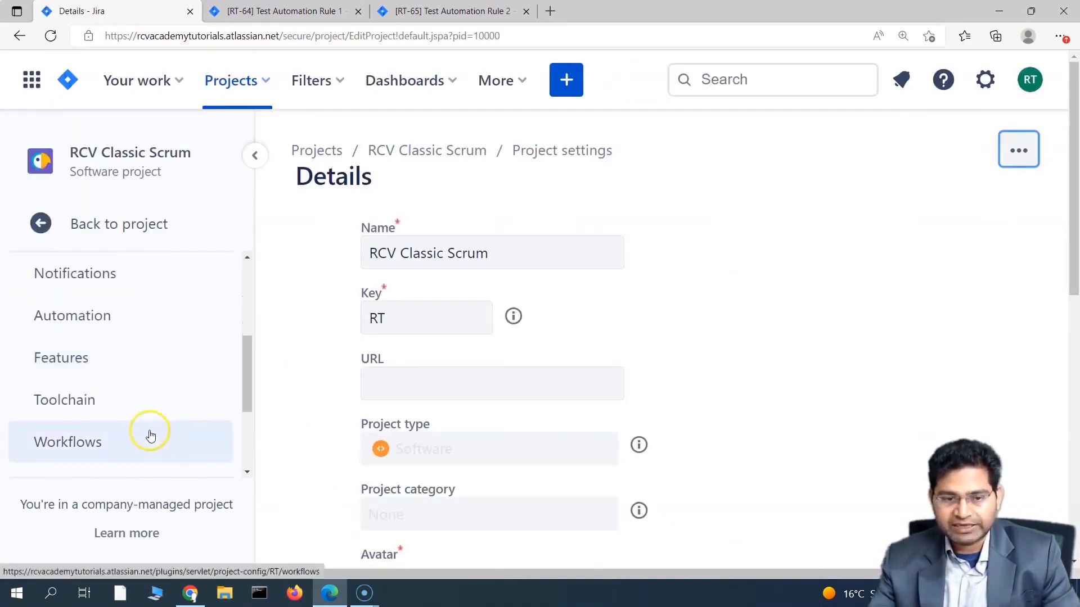
click(124, 328)
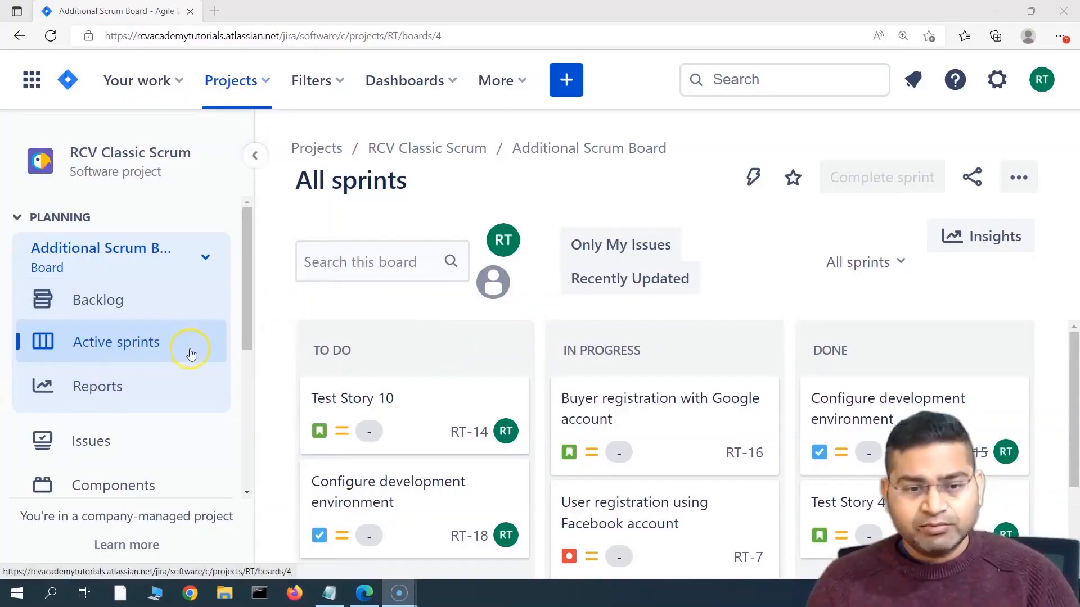
Step: Open the RCV Classic Scrum project settings from the project sidebar
scroll(168, 368, down, 1)
scroll(142, 441, down, 3)
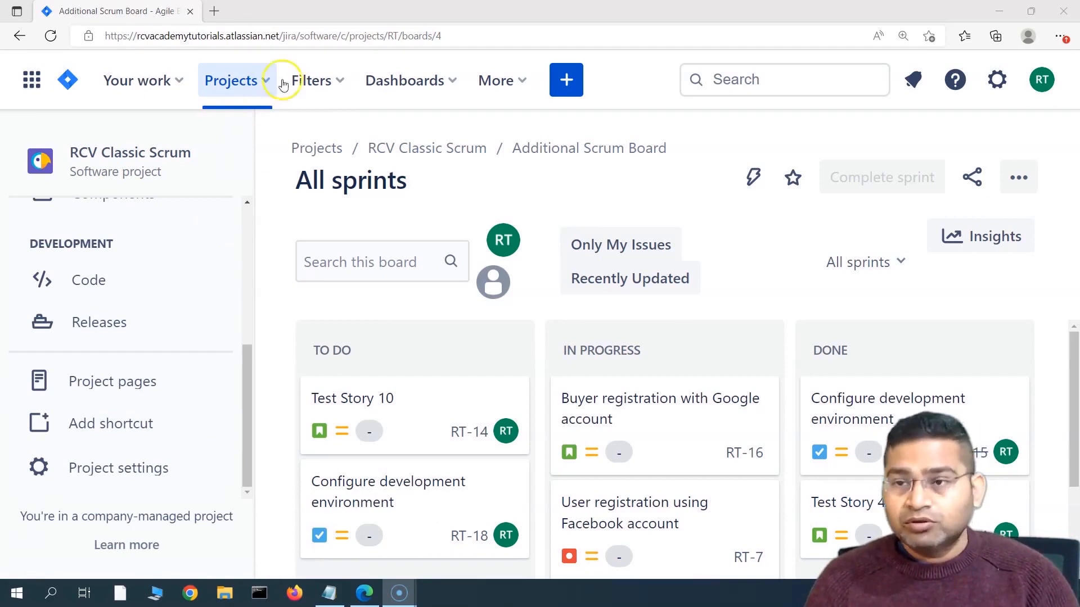
click(996, 82)
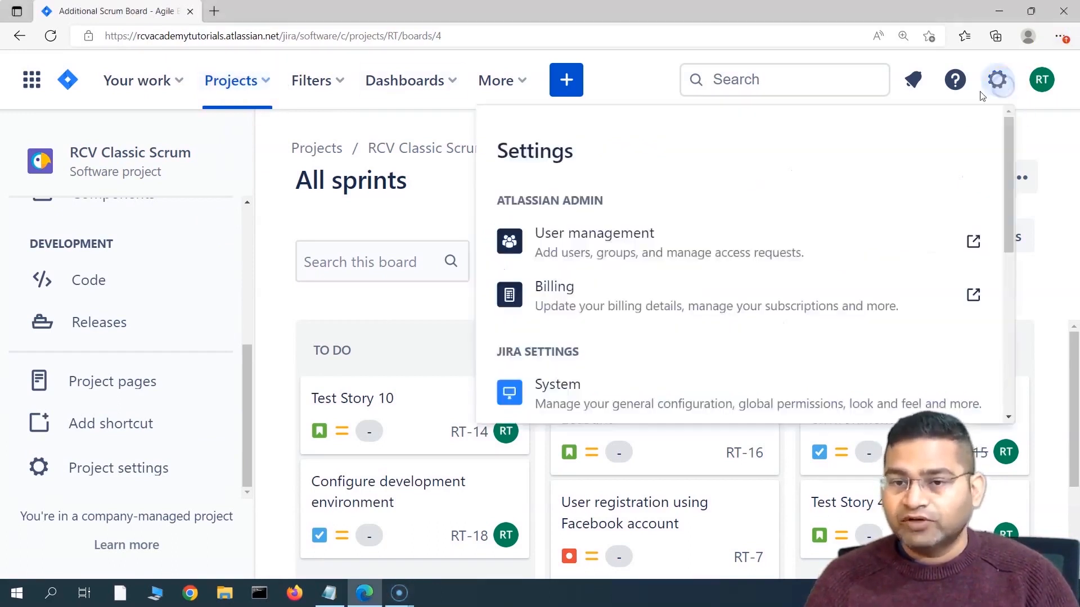
click(619, 81)
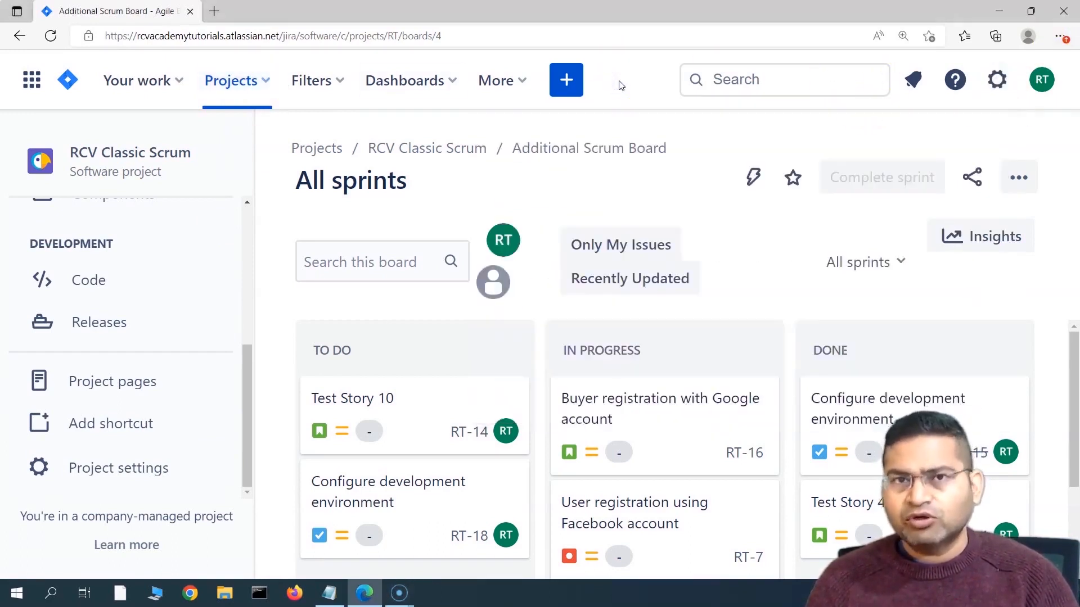
scroll(214, 197, up, 5)
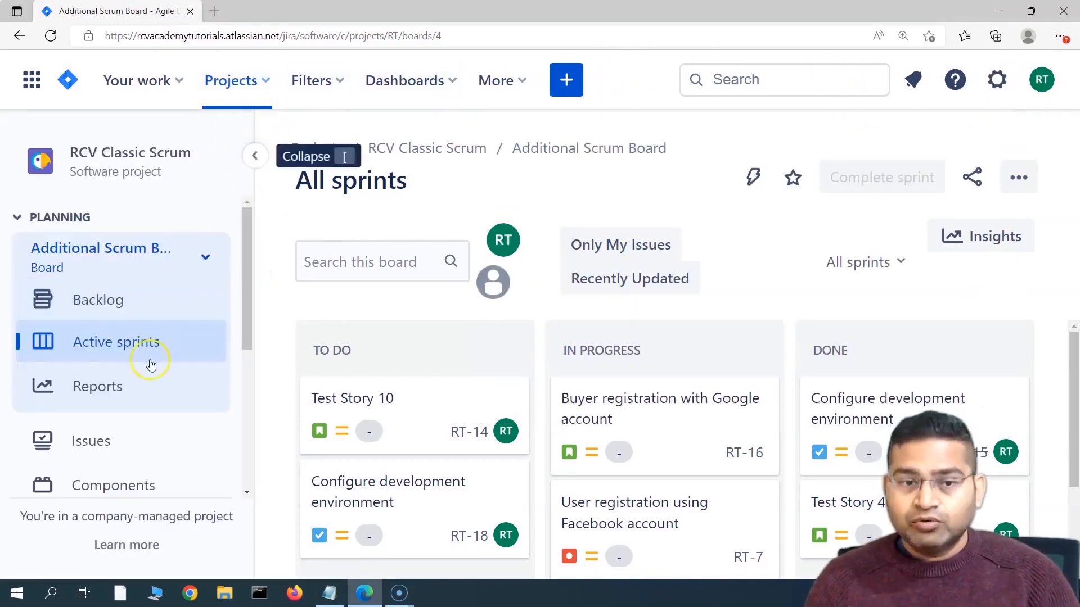
scroll(150, 374, down, 2)
scroll(141, 477, down, 3)
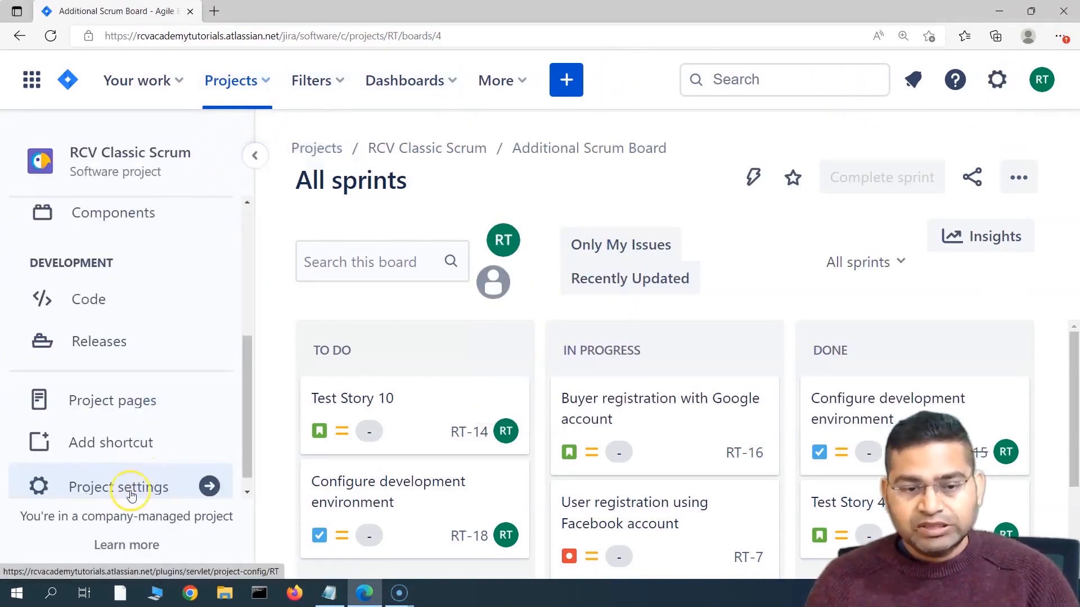
click(132, 490)
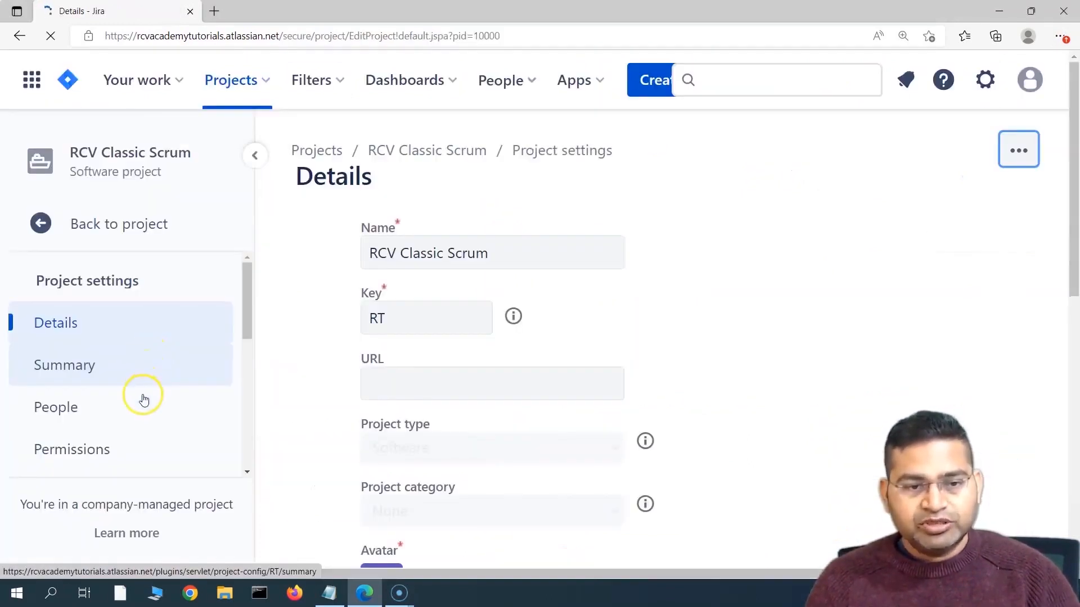
Step: Go to Automation in the project settings sidebar to list the project rules
scroll(144, 398, down, 3)
scroll(144, 398, up, 3)
scroll(144, 398, down, 1)
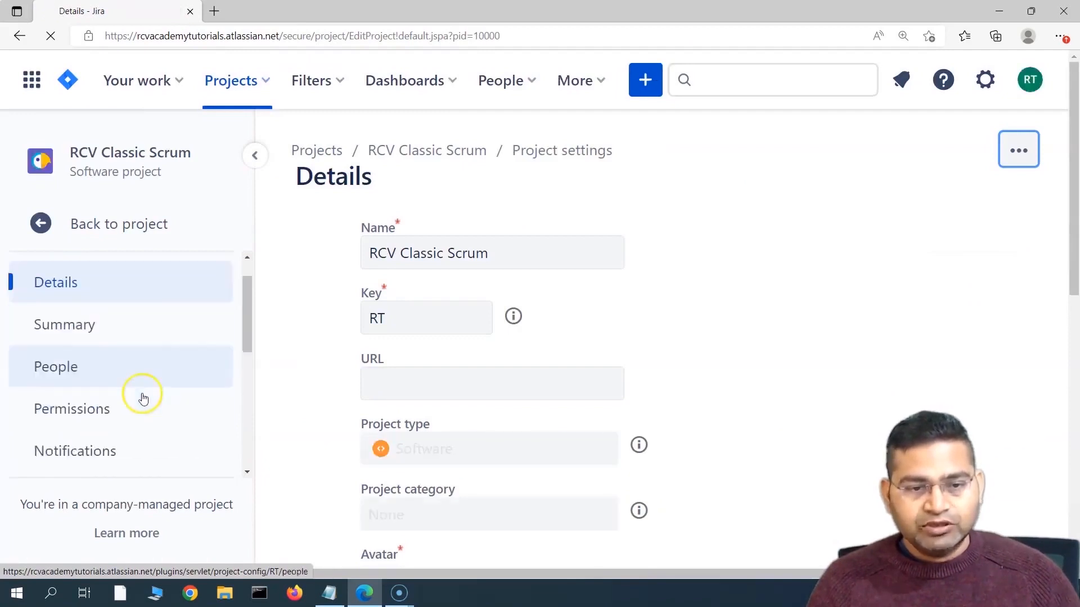
scroll(143, 398, down, 1)
click(110, 432)
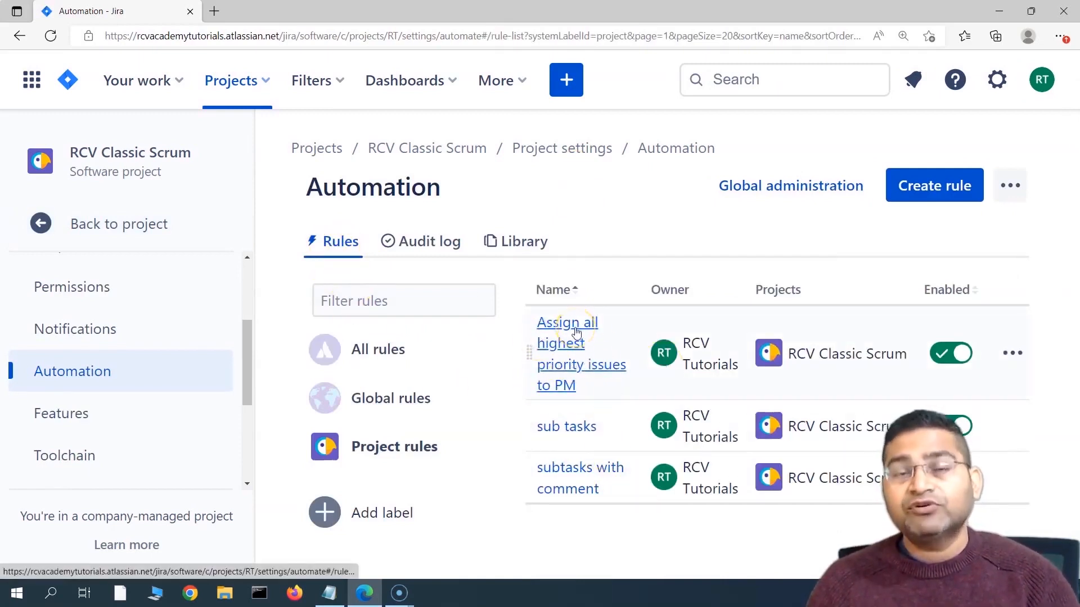
Step: Open the 'Assign all highest priority issues to PM' rule and collapse the project navigation
click(557, 336)
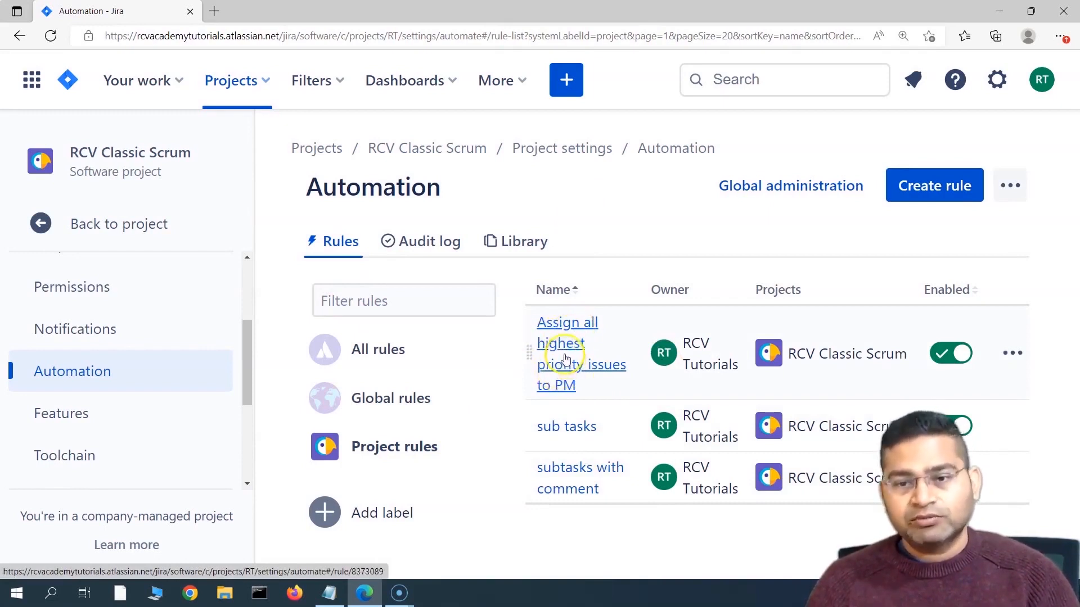
click(563, 349)
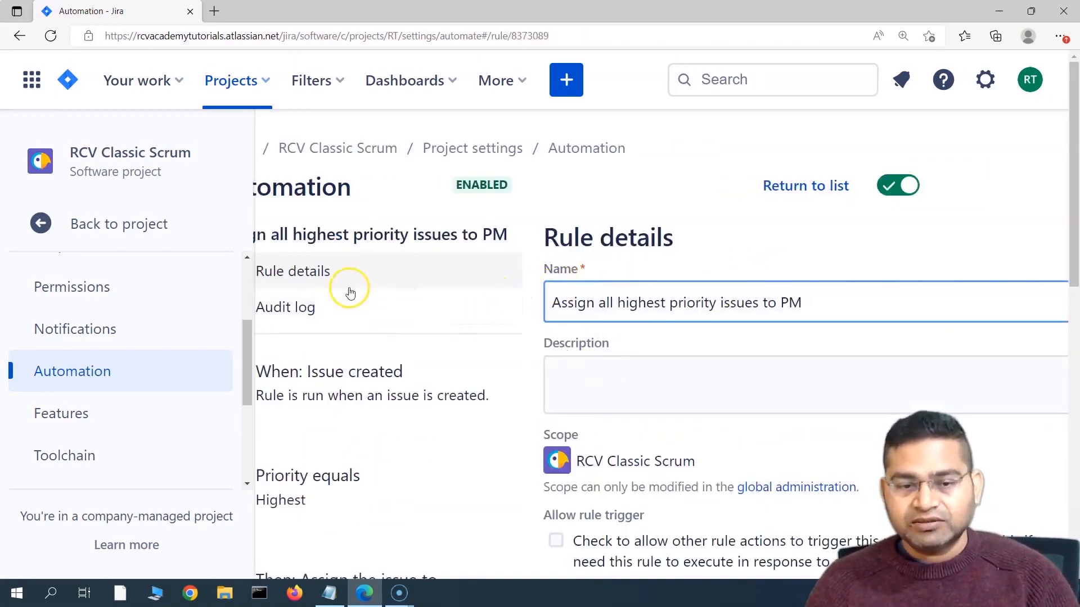
click(254, 157)
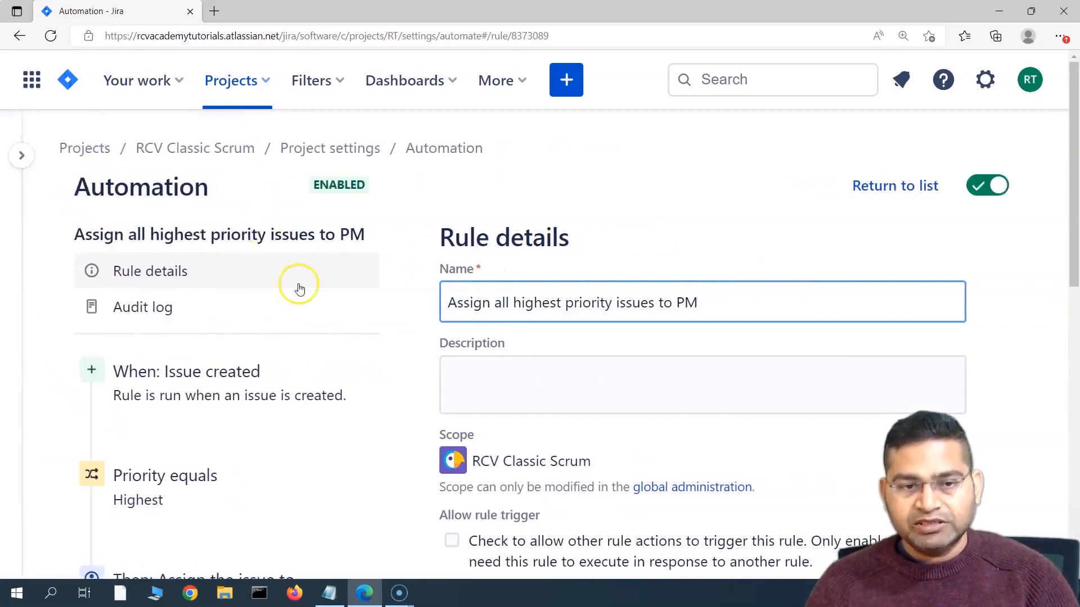
scroll(540, 386, down, 2)
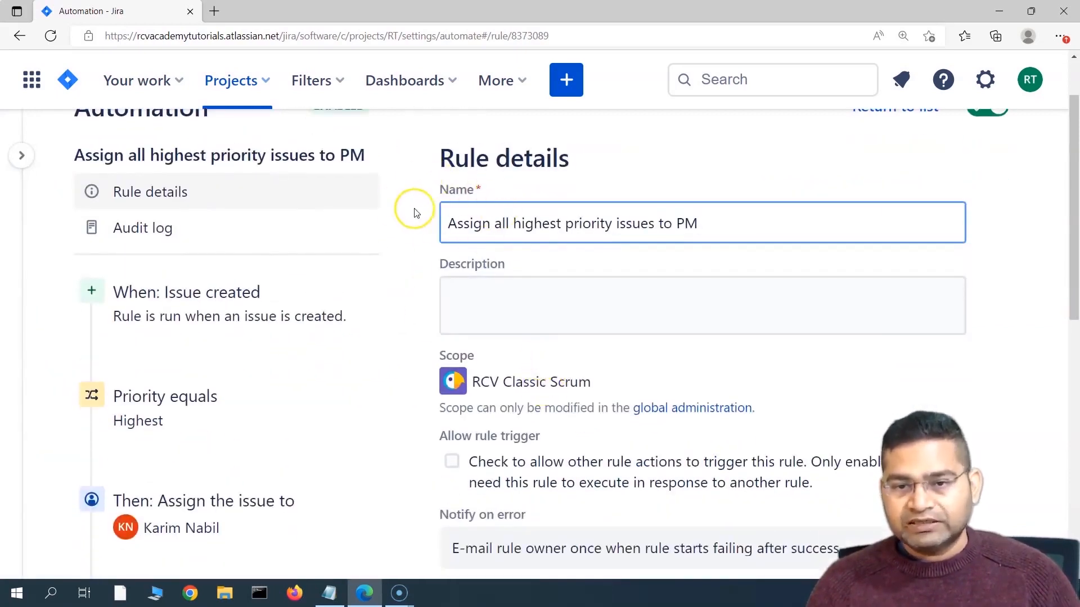
Step: Copy the rule name into the Description and append ' - Description'
drag(454, 223, 477, 224)
click(498, 299)
click(726, 226)
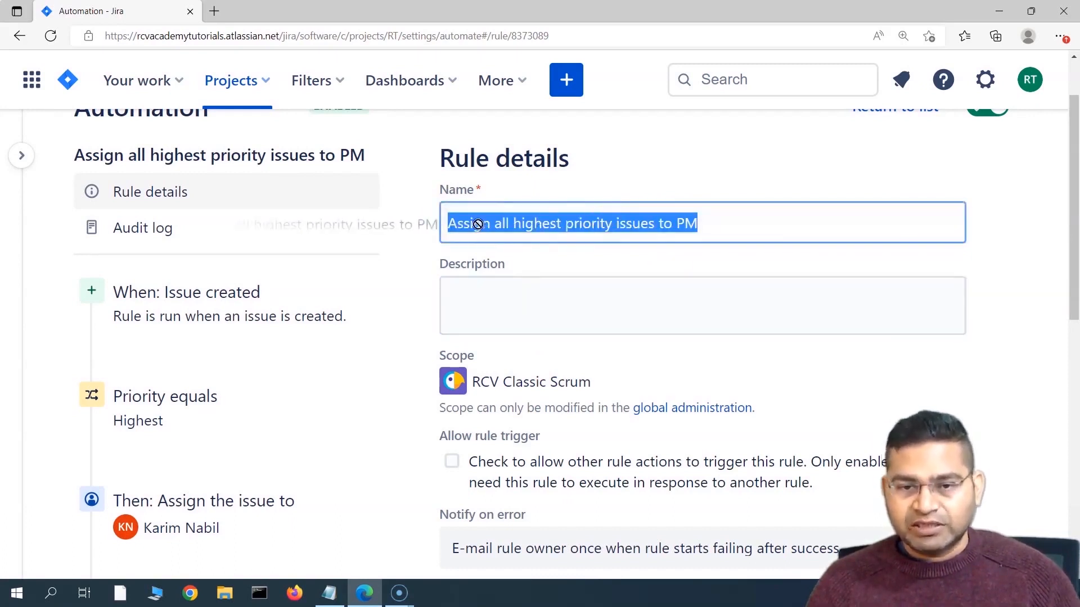
click(559, 223)
triple_click(582, 223)
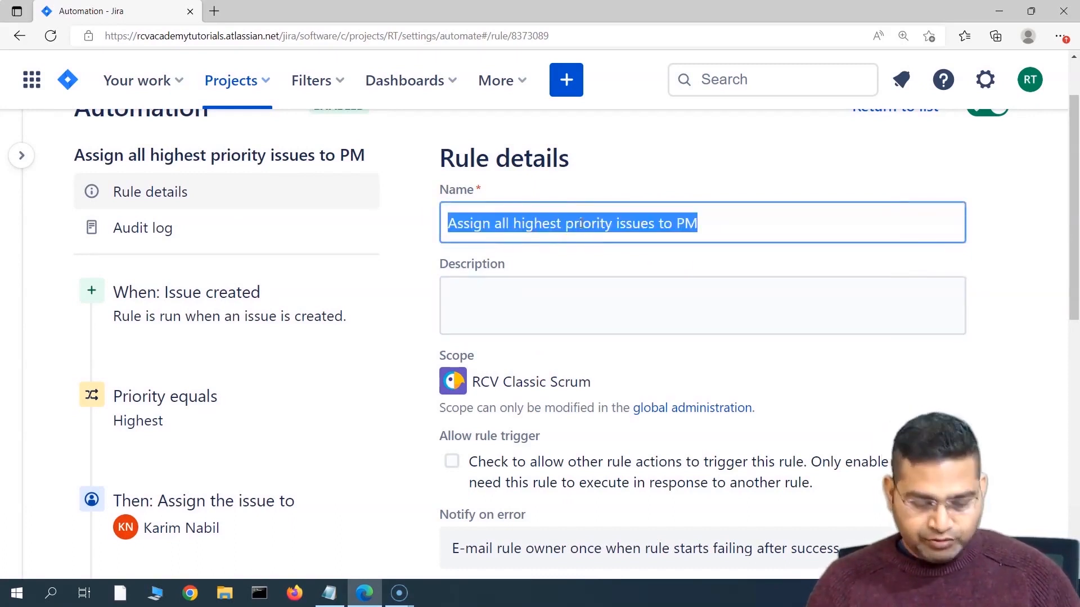
click(550, 297)
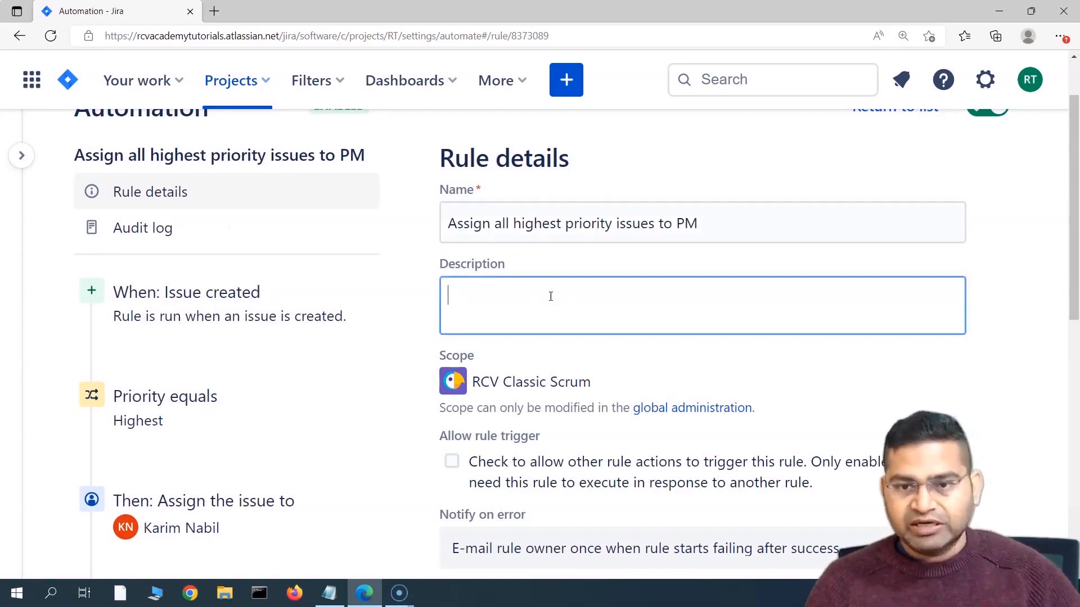
click(712, 224)
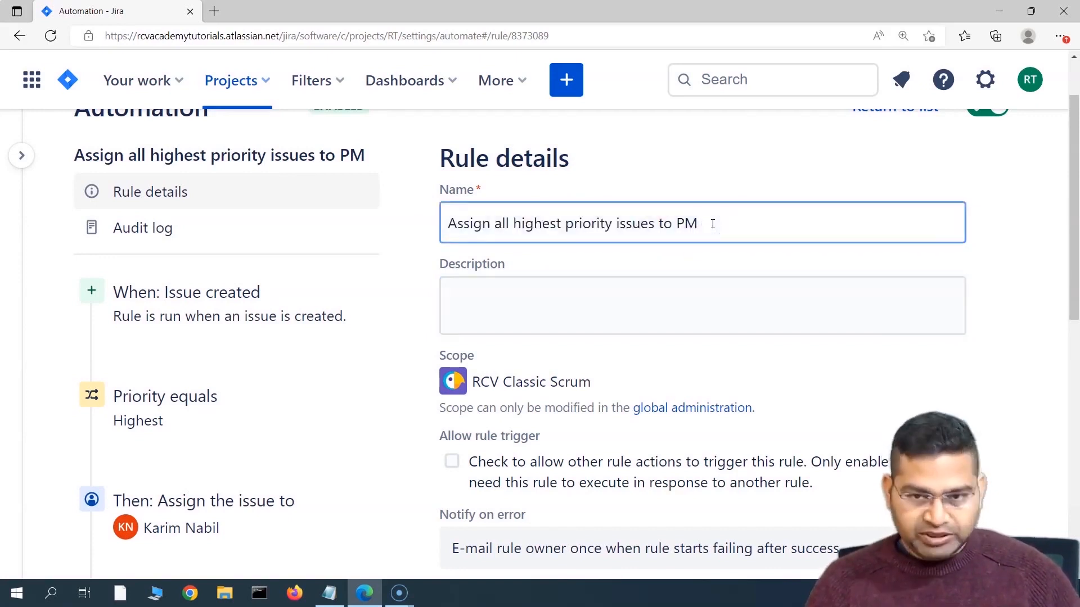
triple_click(712, 224)
key(ctrl+c)
click(580, 323)
key(ctrl+v)
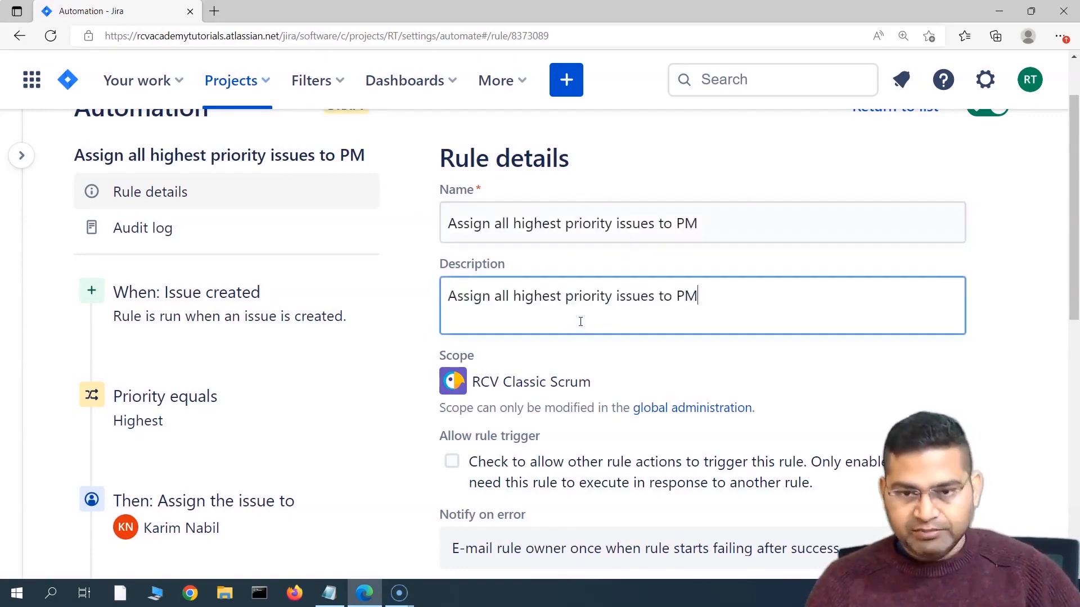
text(- Description)
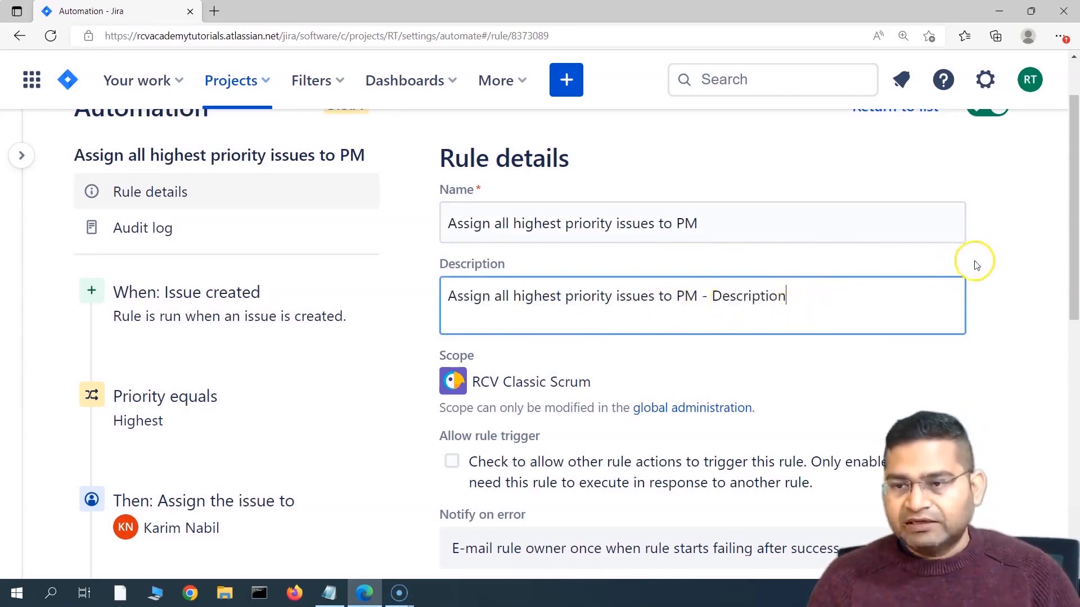
click(1031, 251)
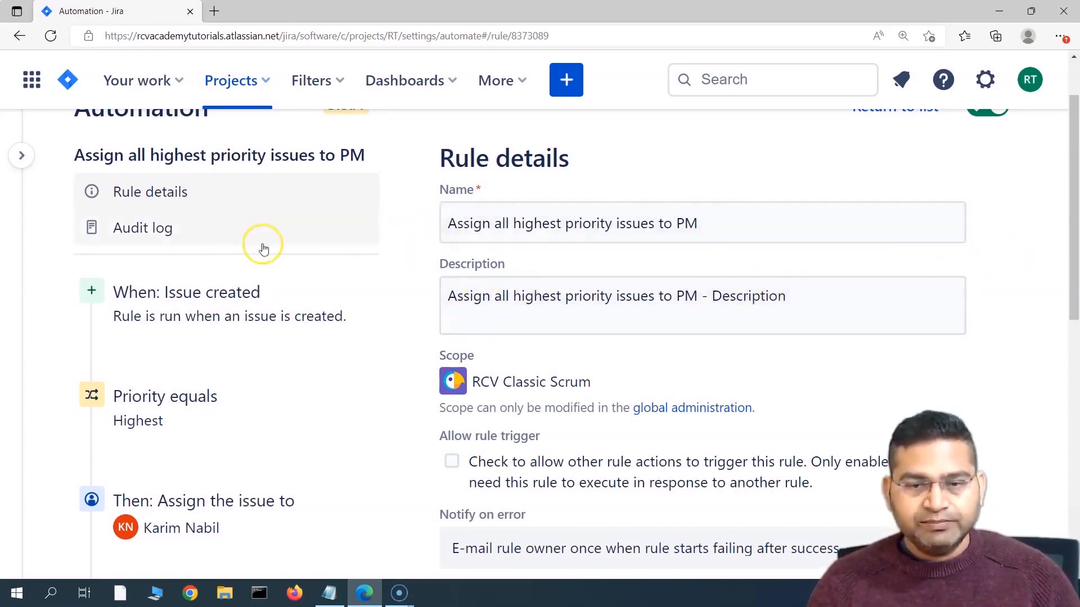
drag(702, 296, 852, 297)
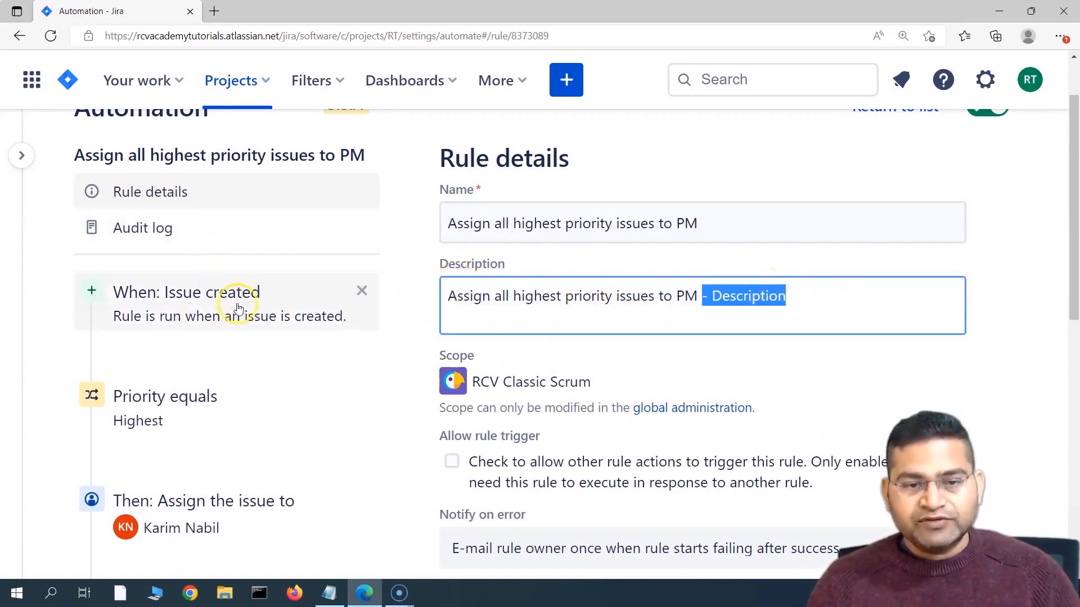
Step: Inspect the Issue created trigger and Priority equals condition details
click(199, 309)
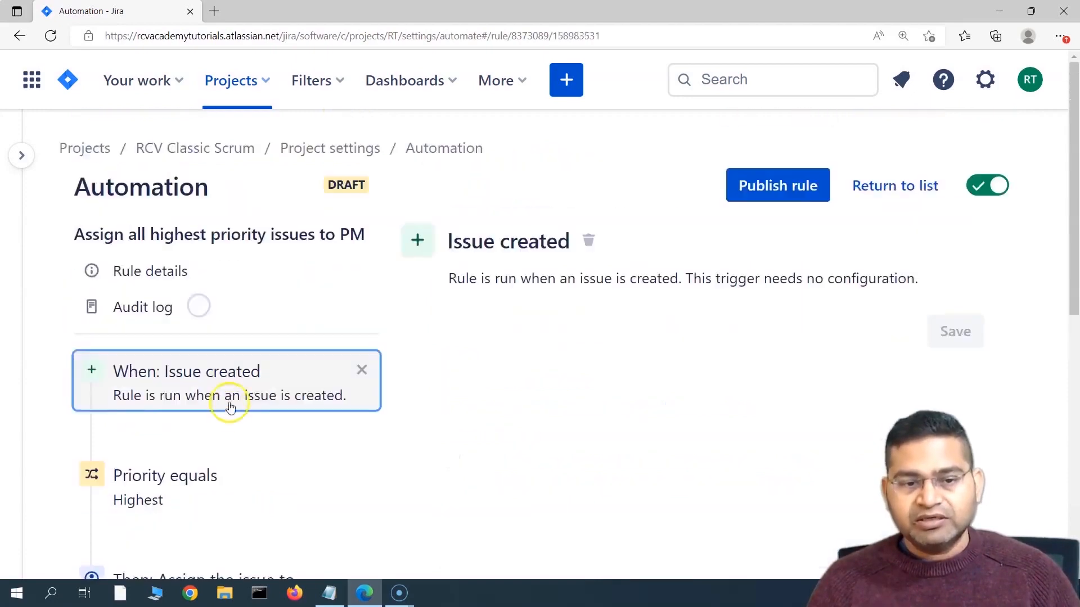
click(197, 417)
scroll(189, 419, down, 3)
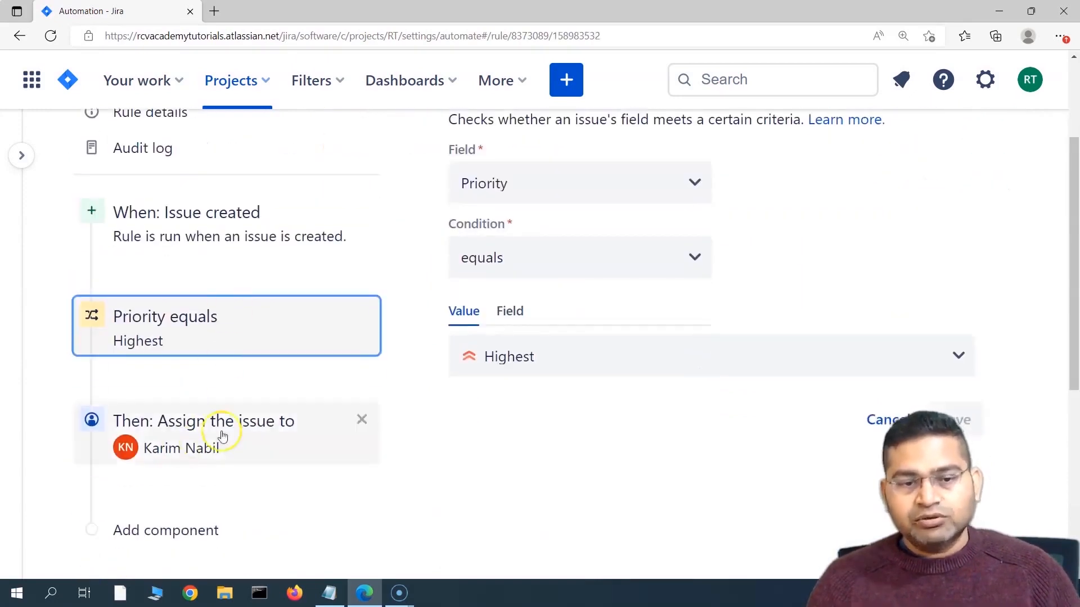
click(264, 237)
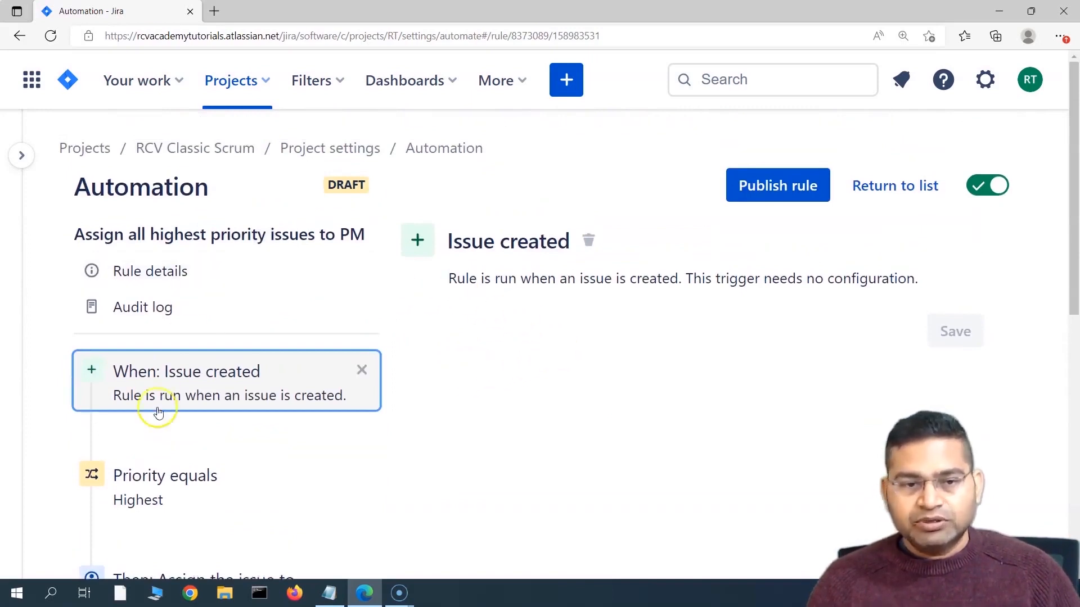
scroll(488, 227, down, 2)
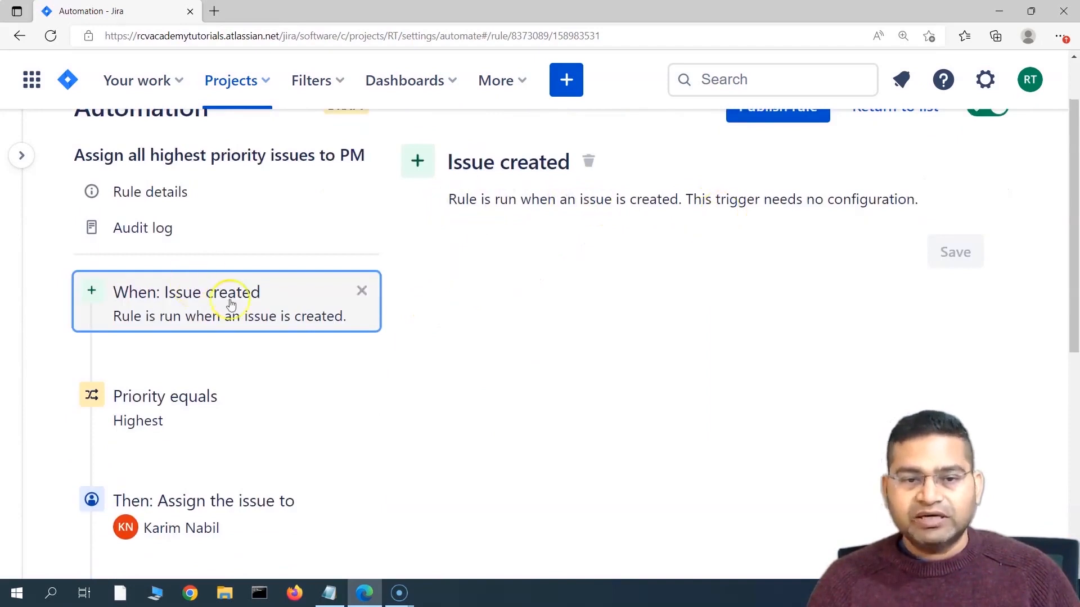
Step: Remove the Issue created trigger, then review the Priority condition and assign action settings
click(362, 292)
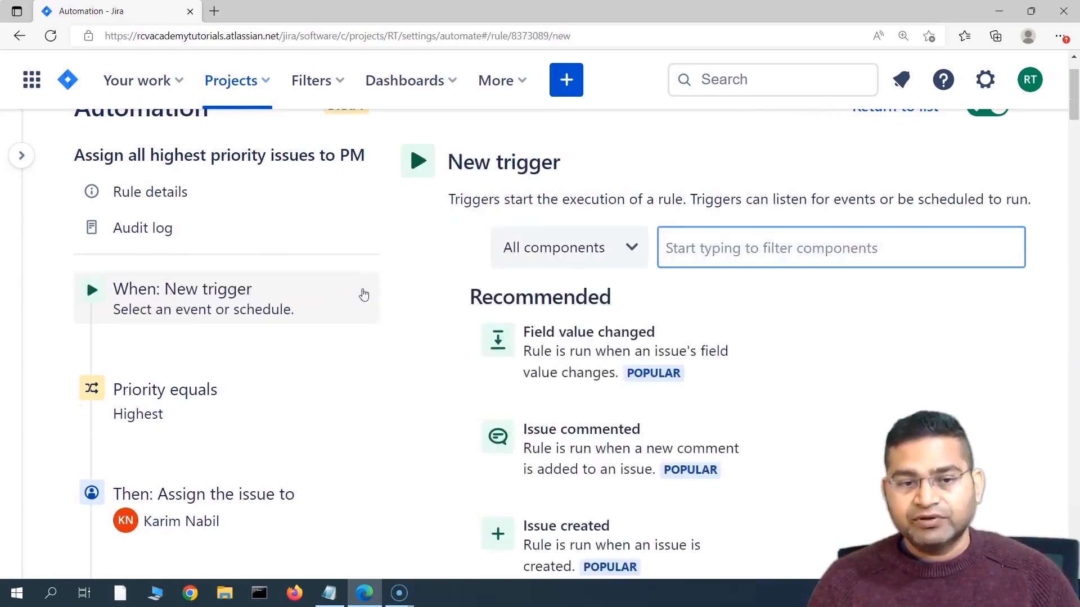
click(129, 304)
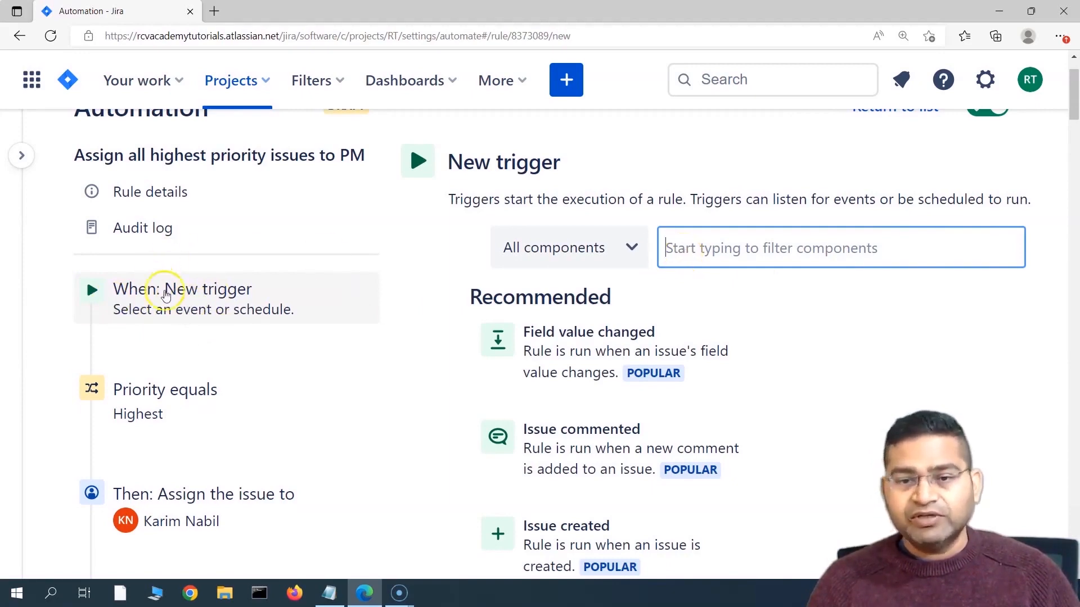
scroll(205, 338, down, 3)
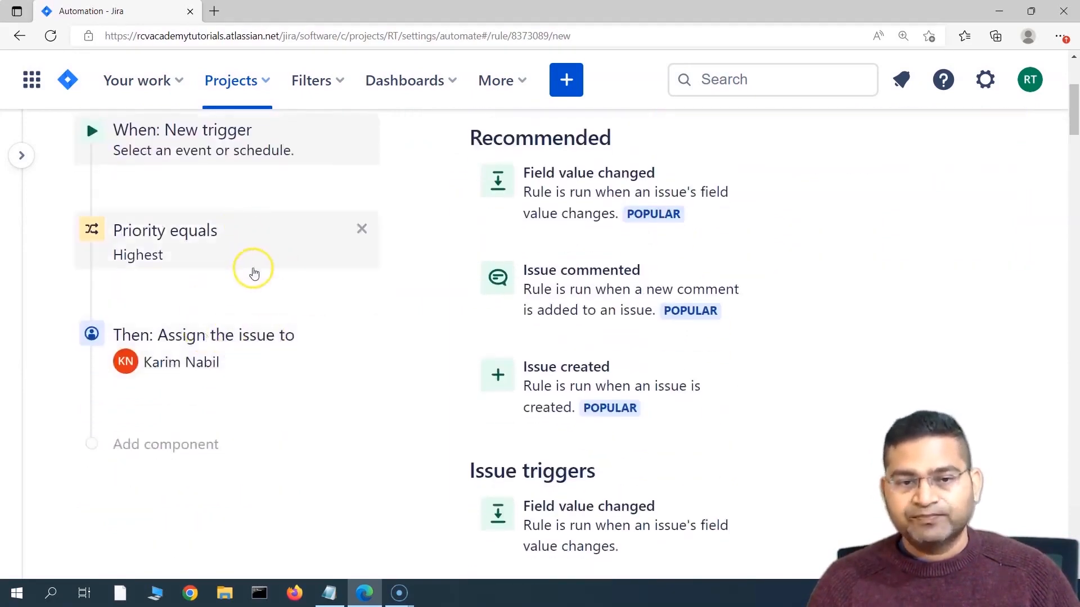
click(212, 253)
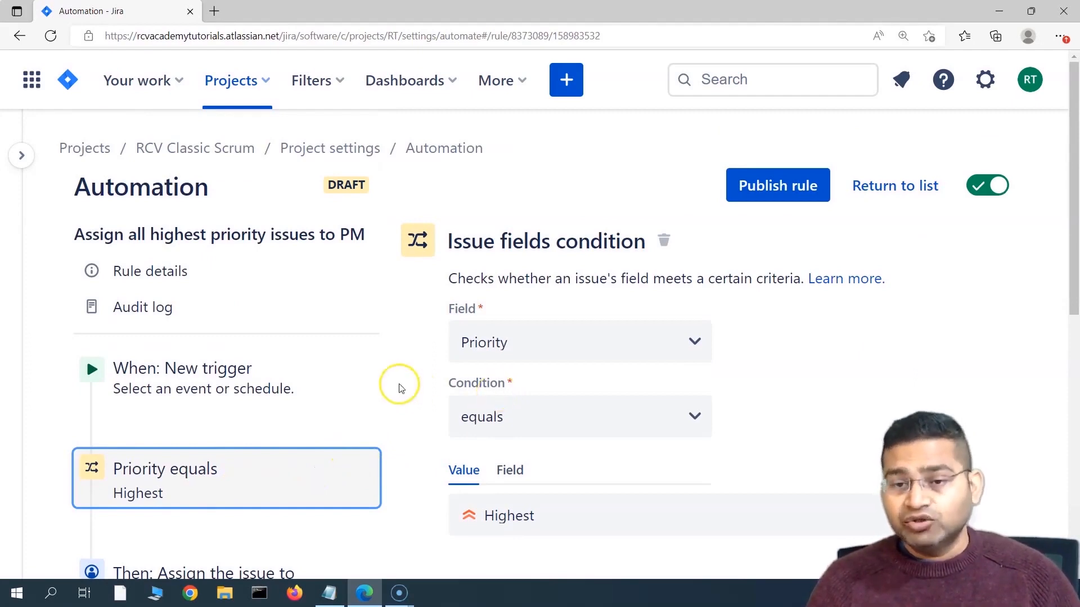
scroll(397, 383, down, 4)
click(182, 337)
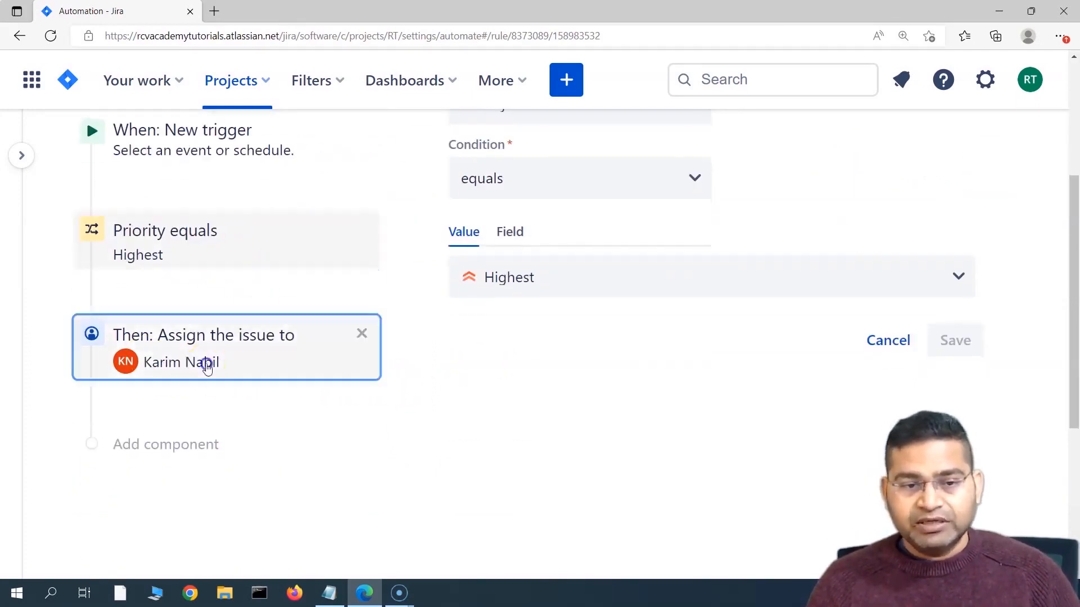
Step: Open the new trigger card and scroll down to the issue trigger options
scroll(360, 388, up, 5)
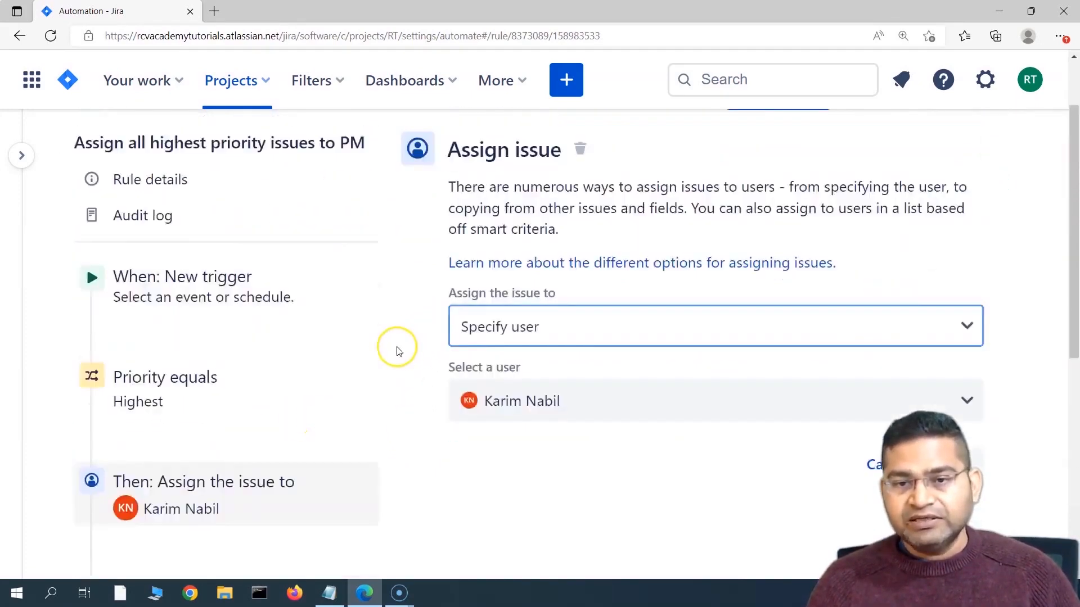
scroll(197, 422, down, 4)
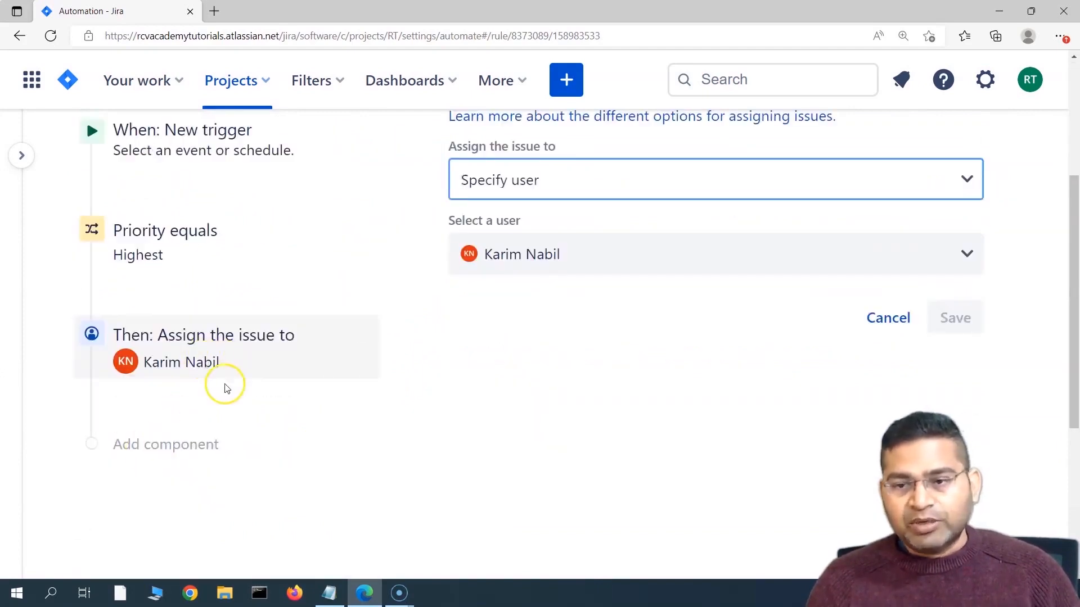
scroll(224, 386, up, 3)
click(186, 291)
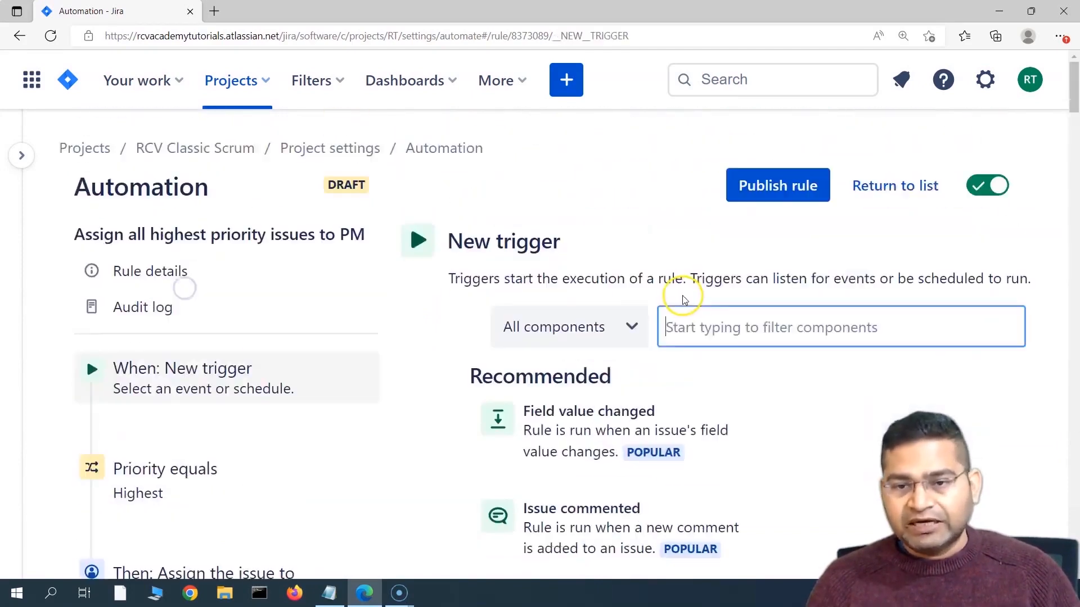
scroll(652, 433, down, 8)
scroll(657, 446, down, 4)
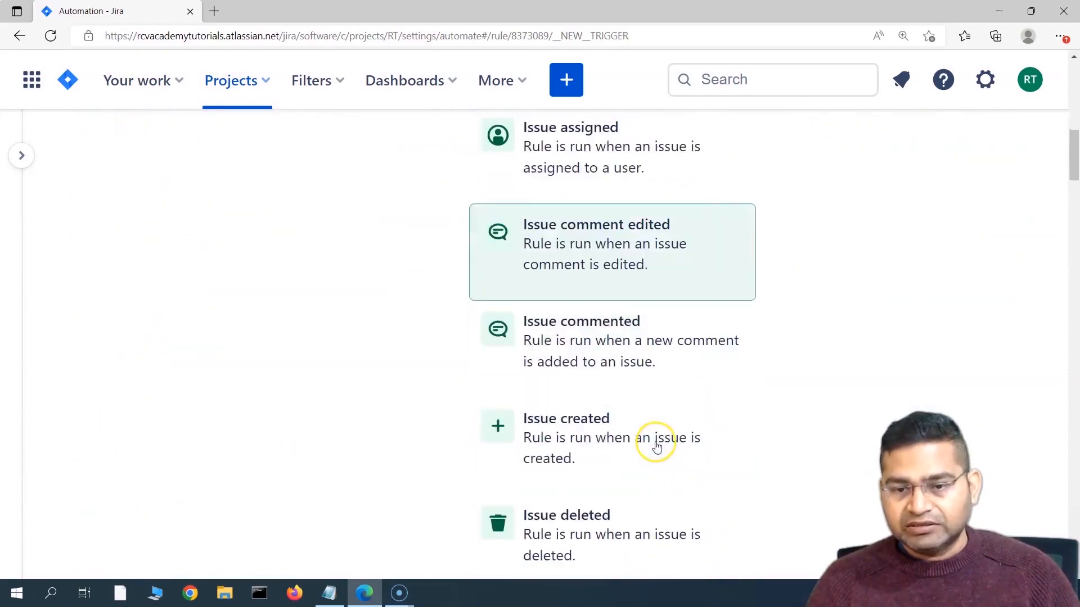
Step: Choose Issue created as the rule's trigger and save it
click(609, 446)
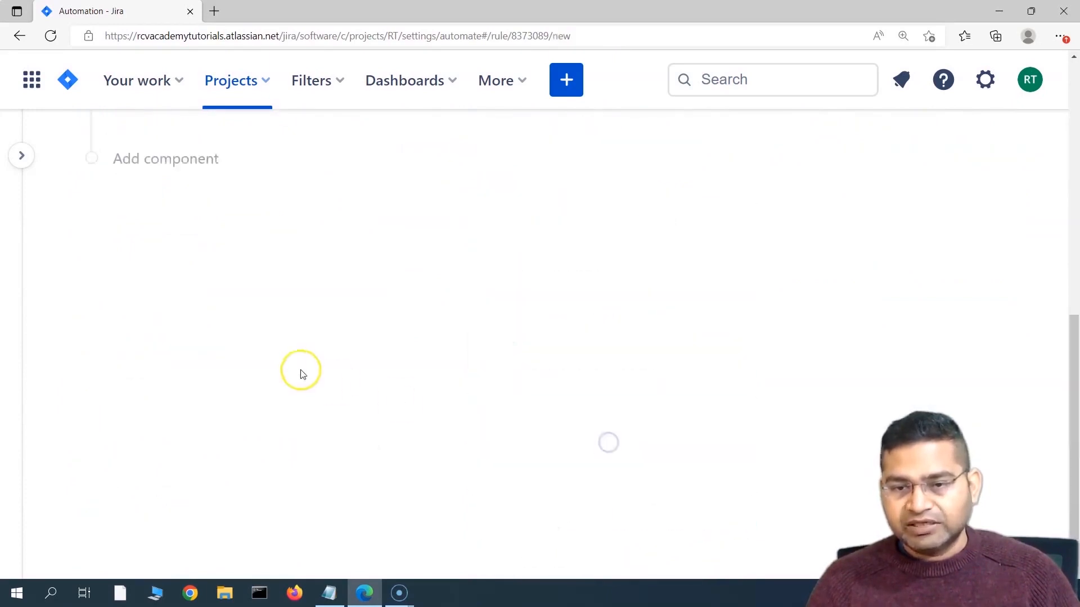
scroll(265, 418, down, 4)
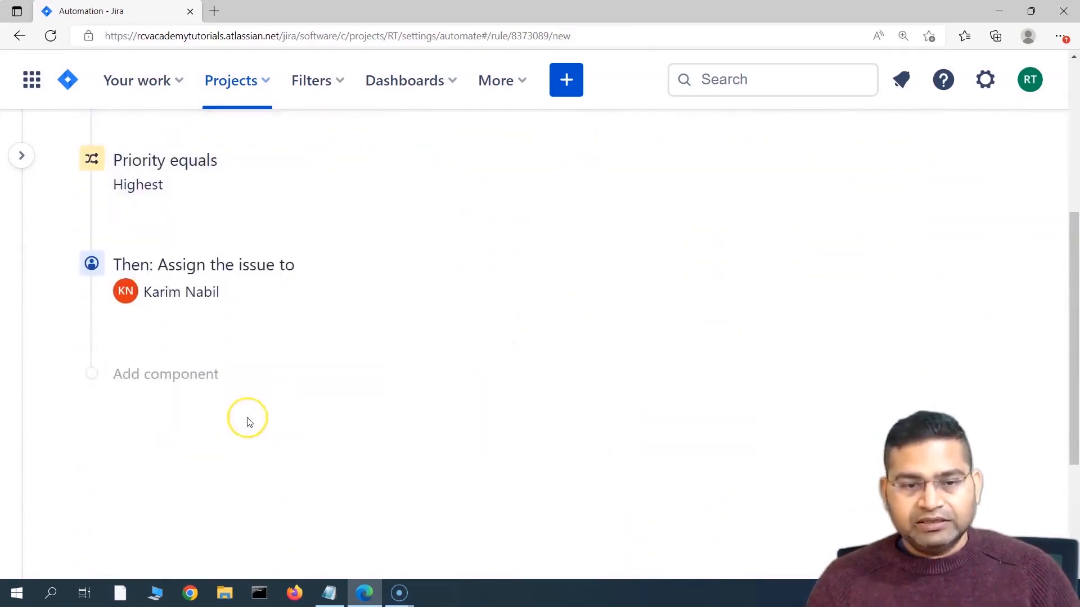
click(165, 372)
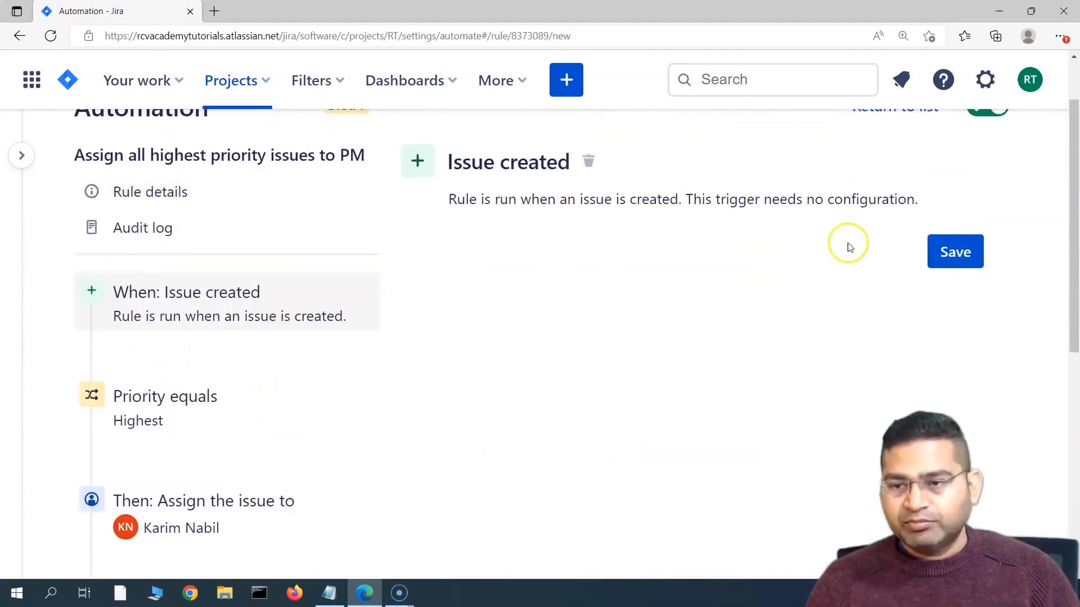
click(956, 251)
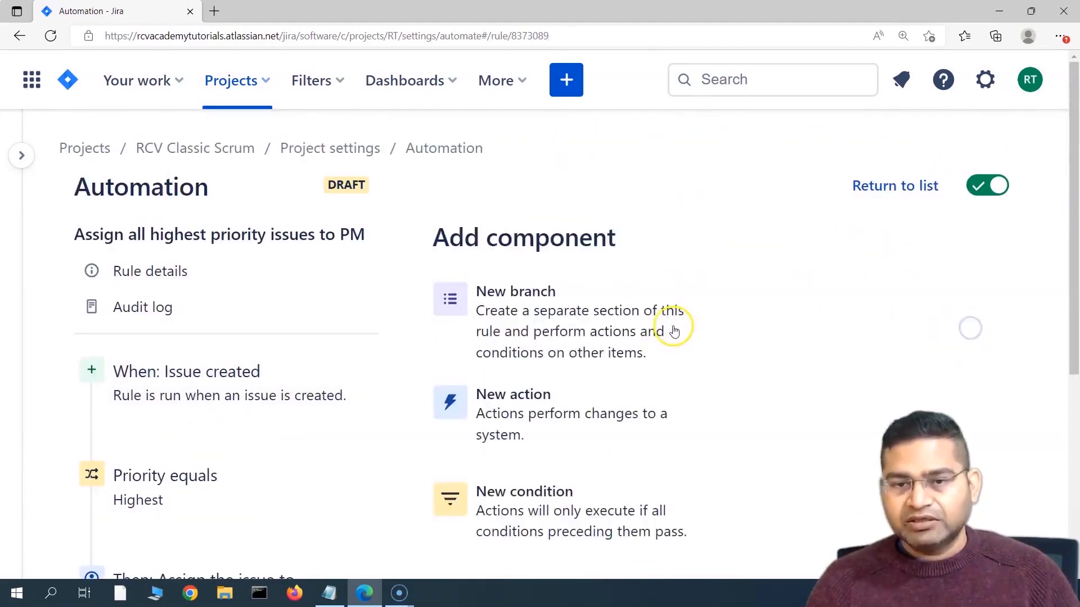
scroll(615, 366, down, 4)
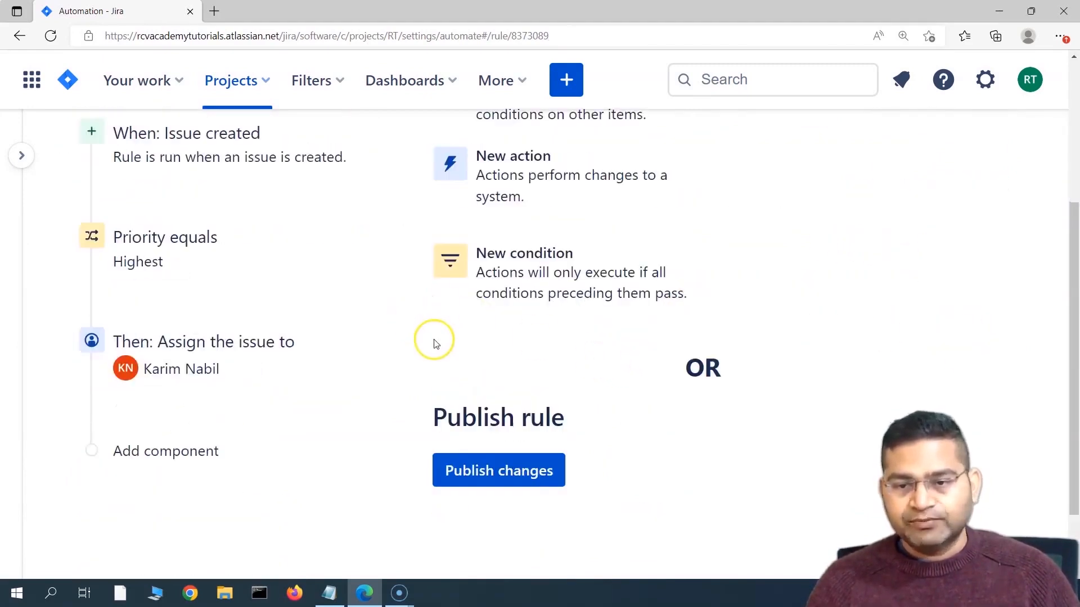
scroll(270, 339, up, 4)
scroll(180, 412, down, 4)
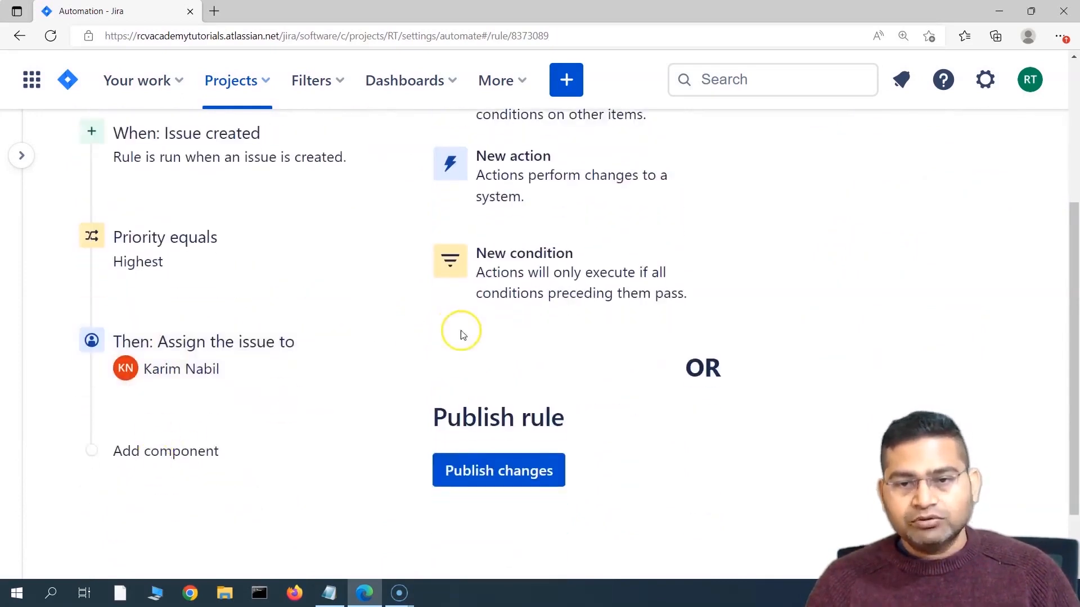
scroll(462, 335, up, 1)
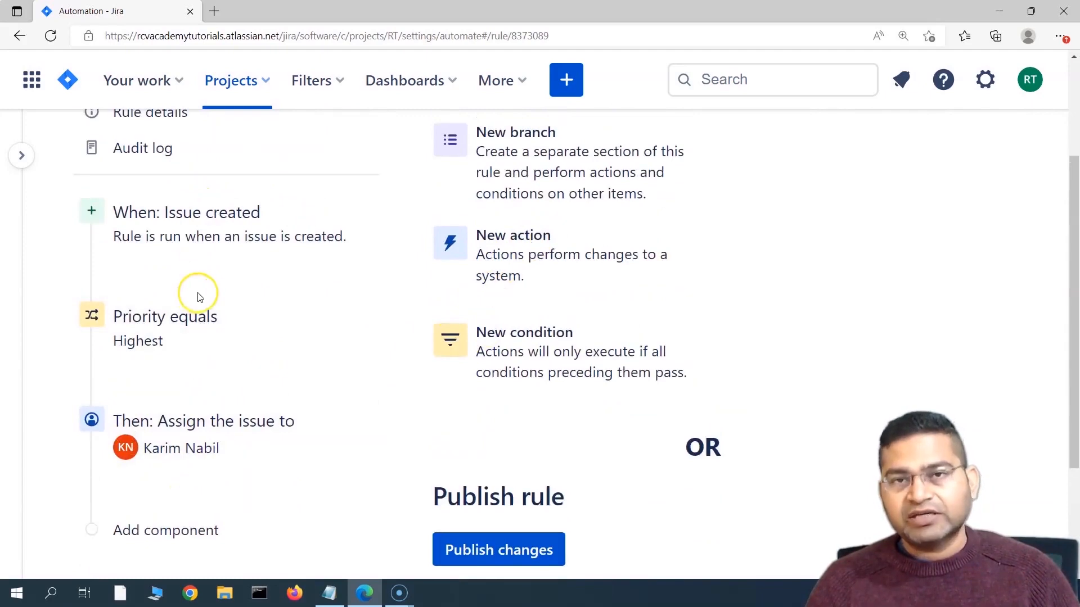
scroll(610, 304, up, 3)
scroll(514, 357, down, 1)
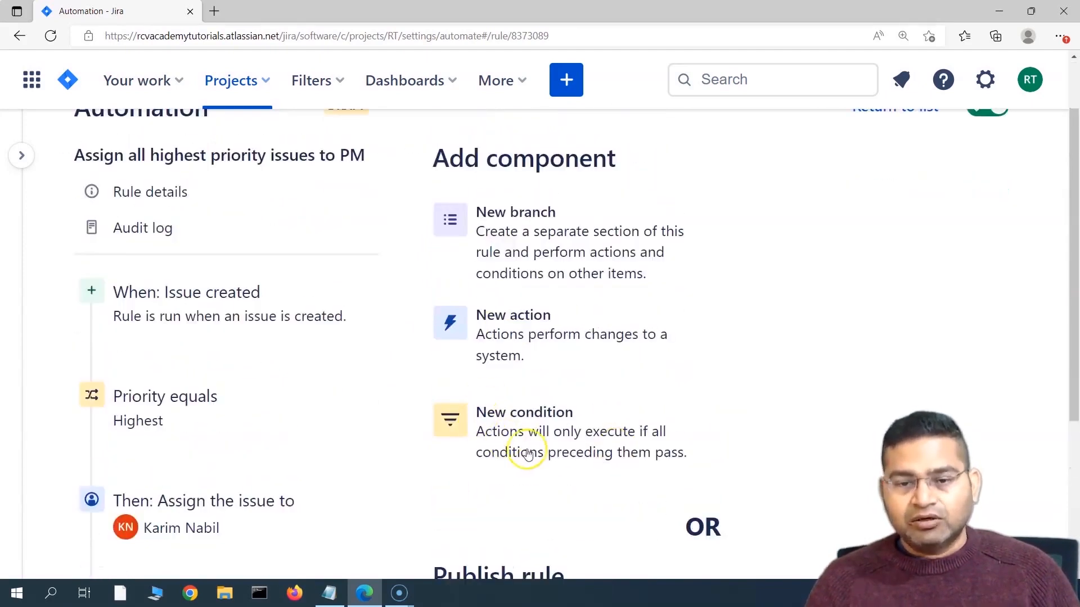
scroll(503, 174, down, 3)
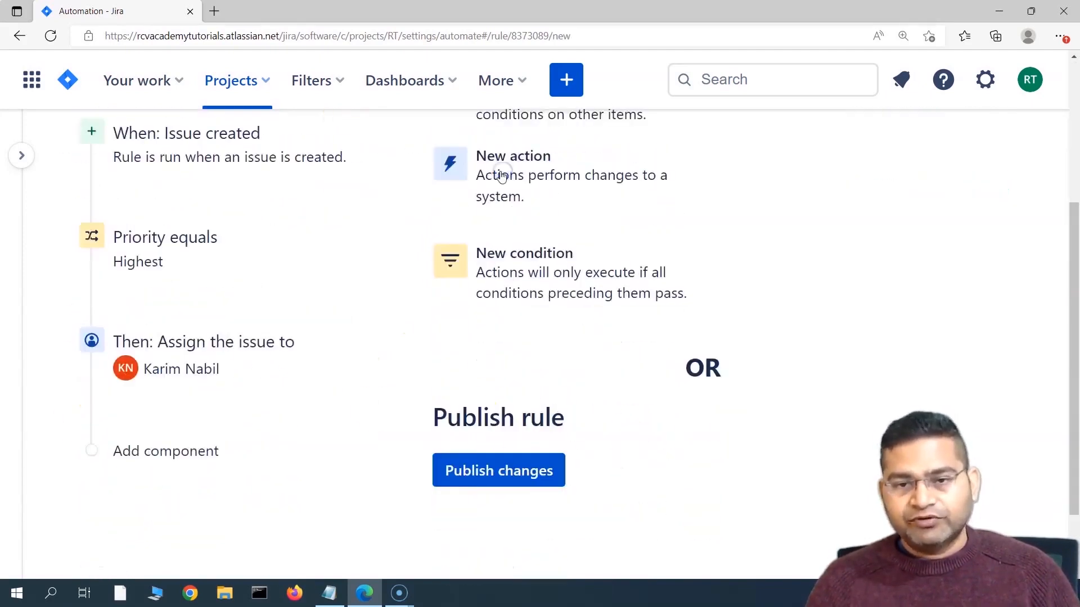
Step: Add a new action after the trigger and pick Transition issue
click(502, 176)
scroll(285, 391, down, 7)
scroll(135, 315, up, 3)
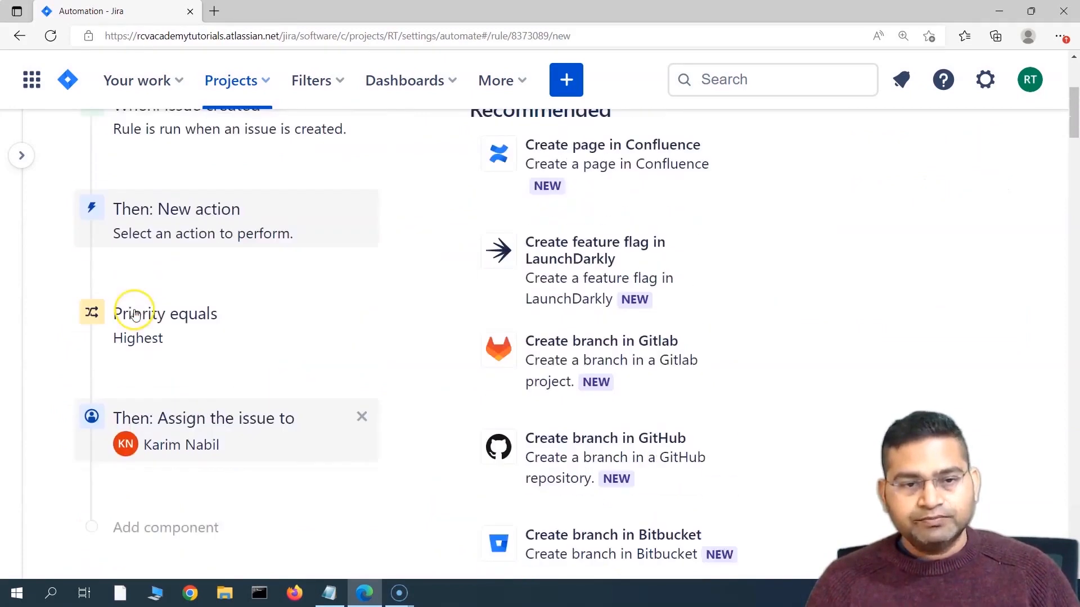
scroll(205, 260, up, 3)
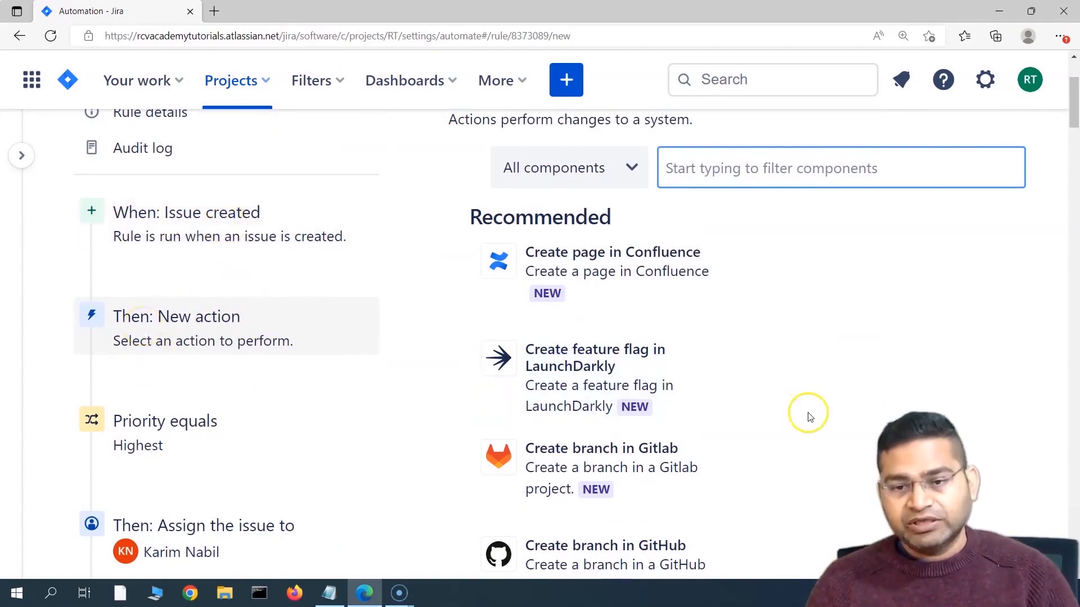
scroll(808, 419, down, 6)
scroll(757, 427, down, 8)
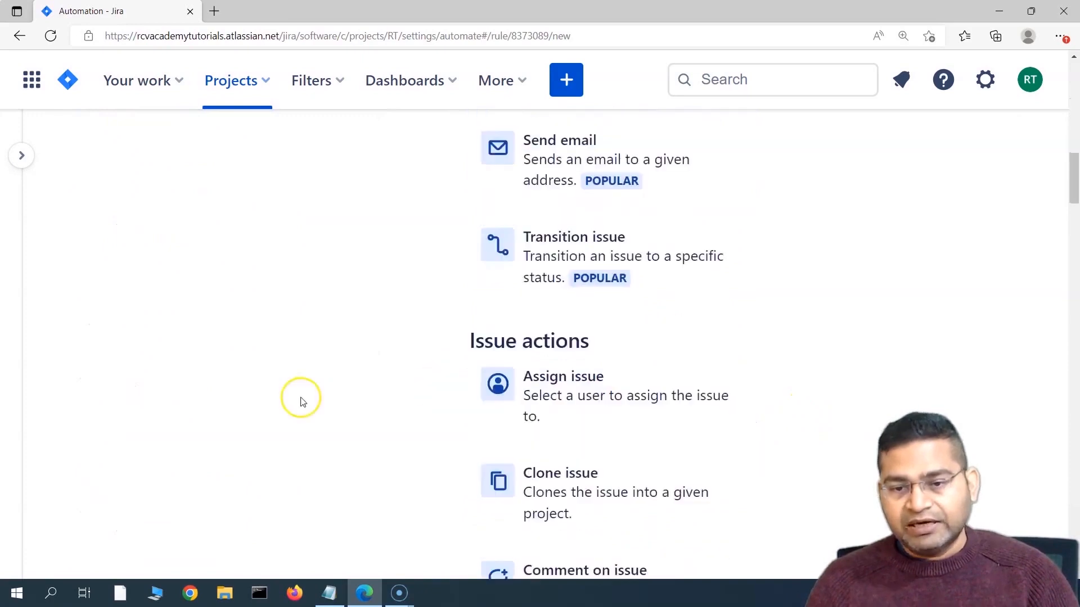
scroll(703, 445, down, 3)
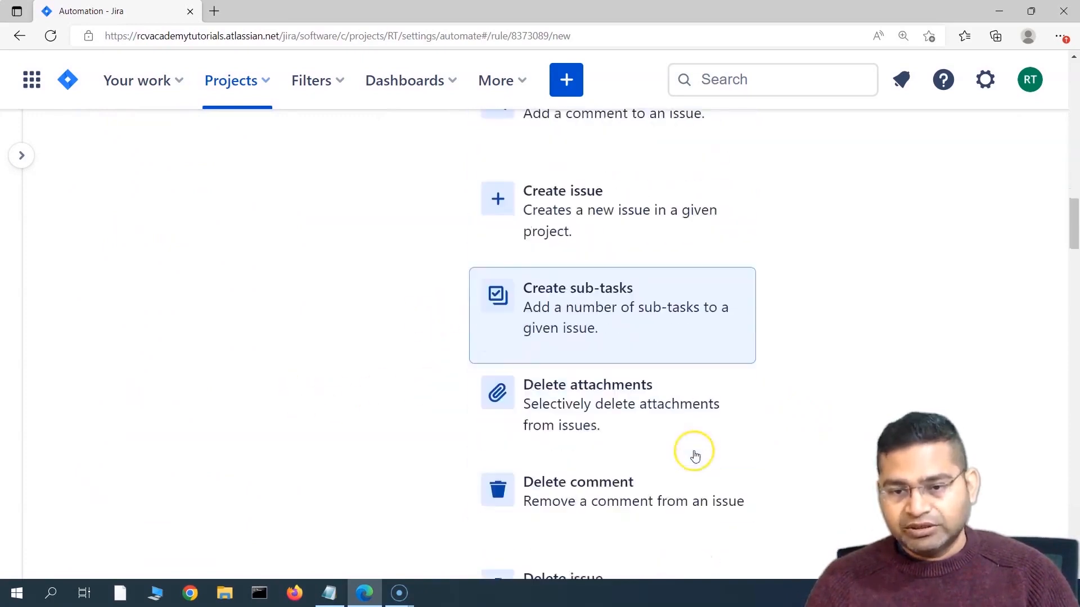
scroll(666, 343, up, 9)
click(666, 343)
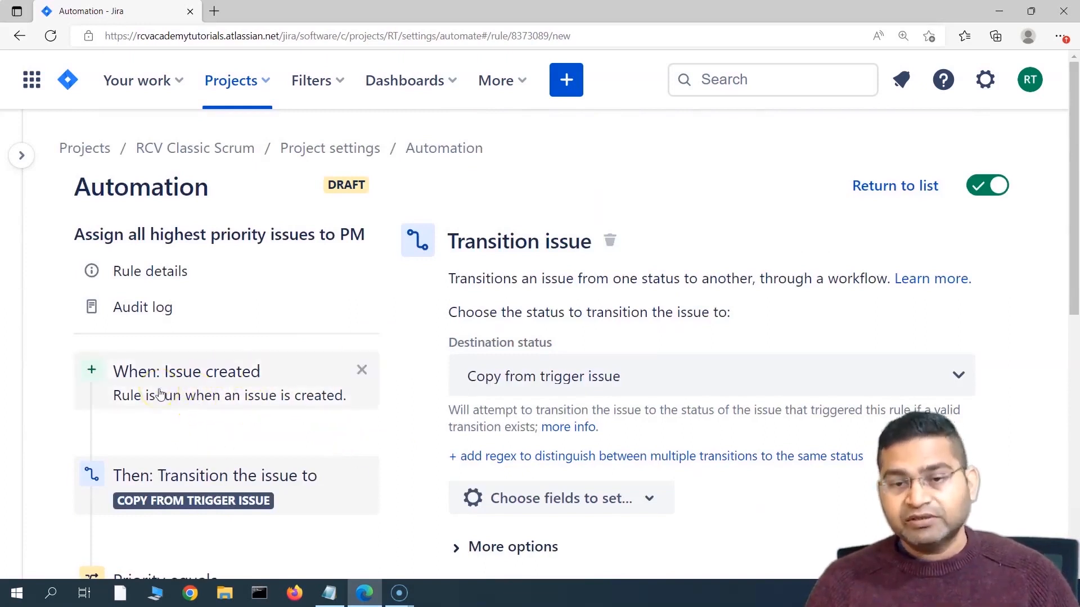
Step: Set destination status to Copy from trigger issue, add Assignee as Automatic, and save the action
scroll(160, 394, down, 1)
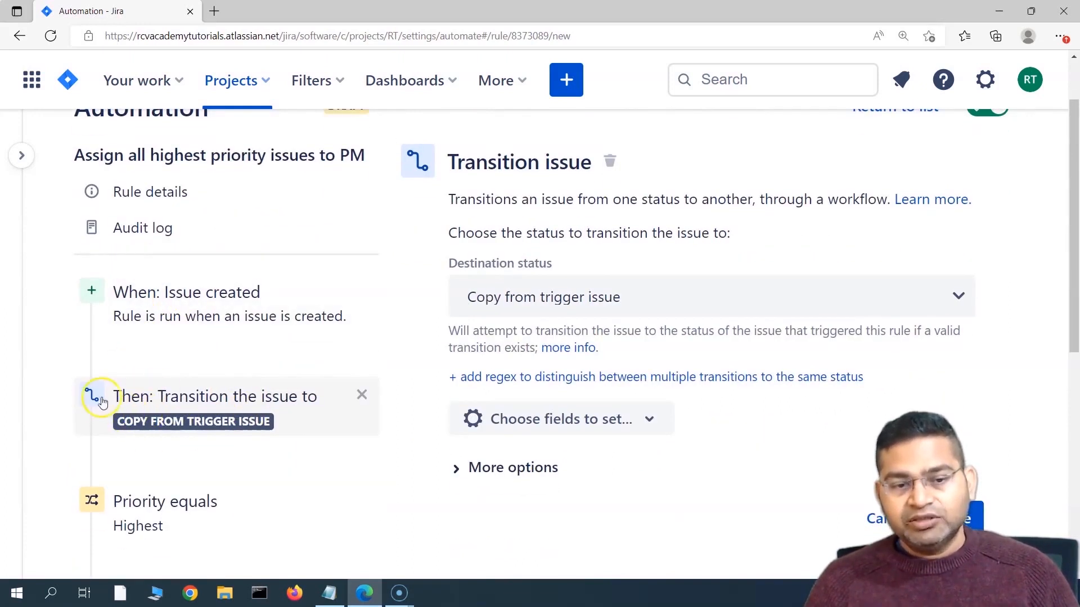
click(566, 305)
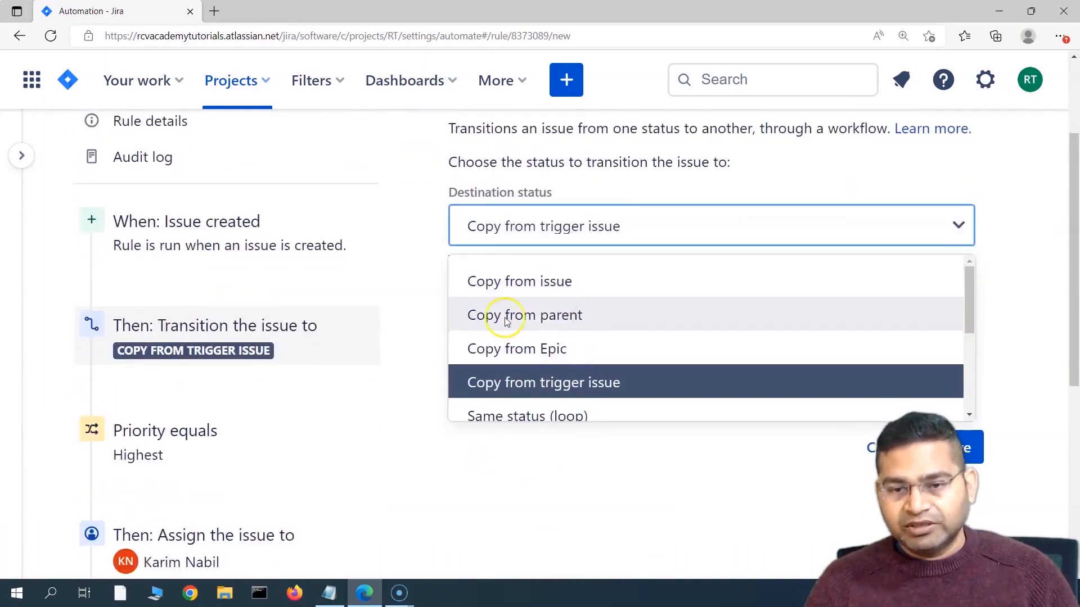
click(581, 386)
click(646, 421)
click(482, 173)
scroll(634, 389, down, 4)
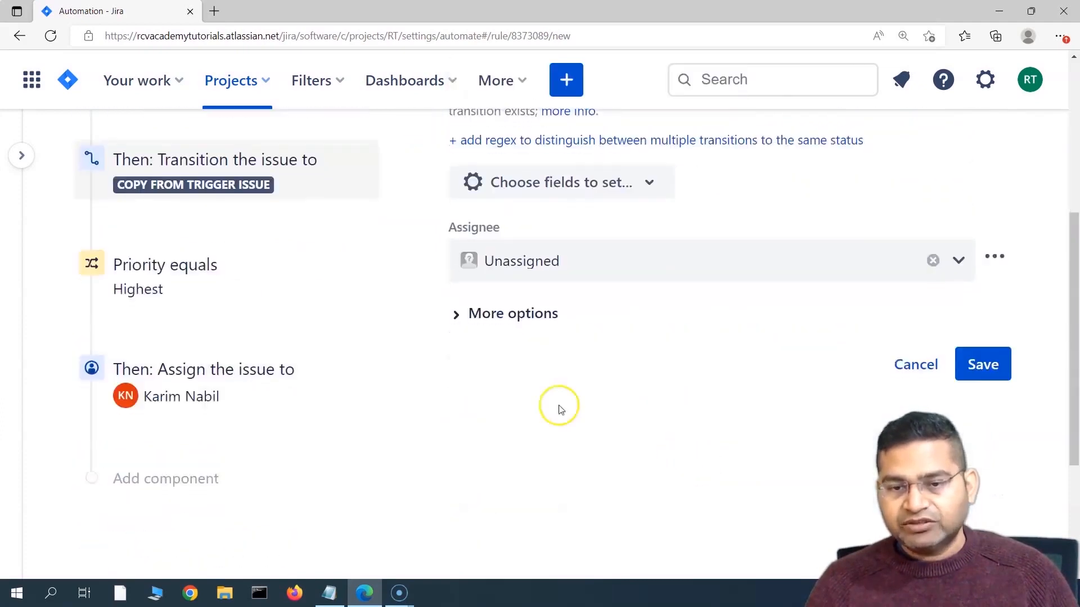
click(559, 258)
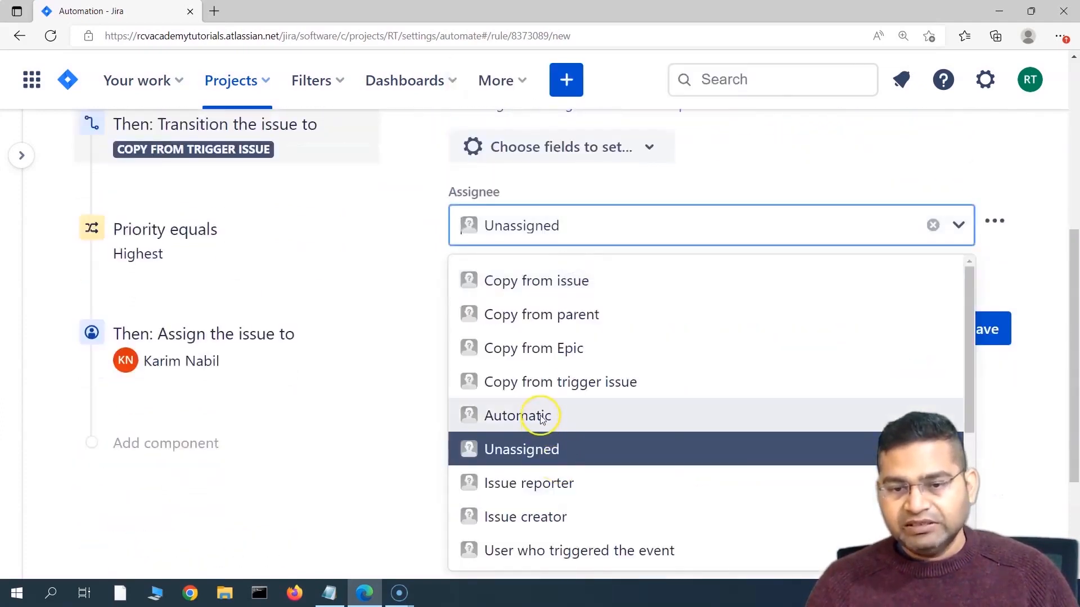
click(518, 415)
click(986, 332)
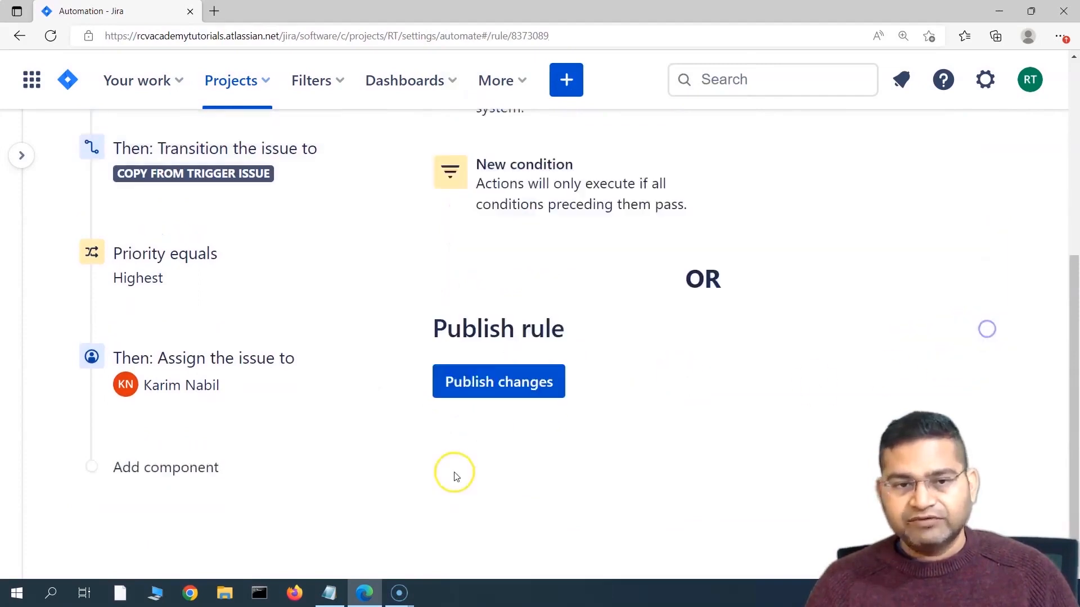
Step: Publish the rule changes so its status changes from DRAFT to ENABLED
scroll(451, 475, up, 10)
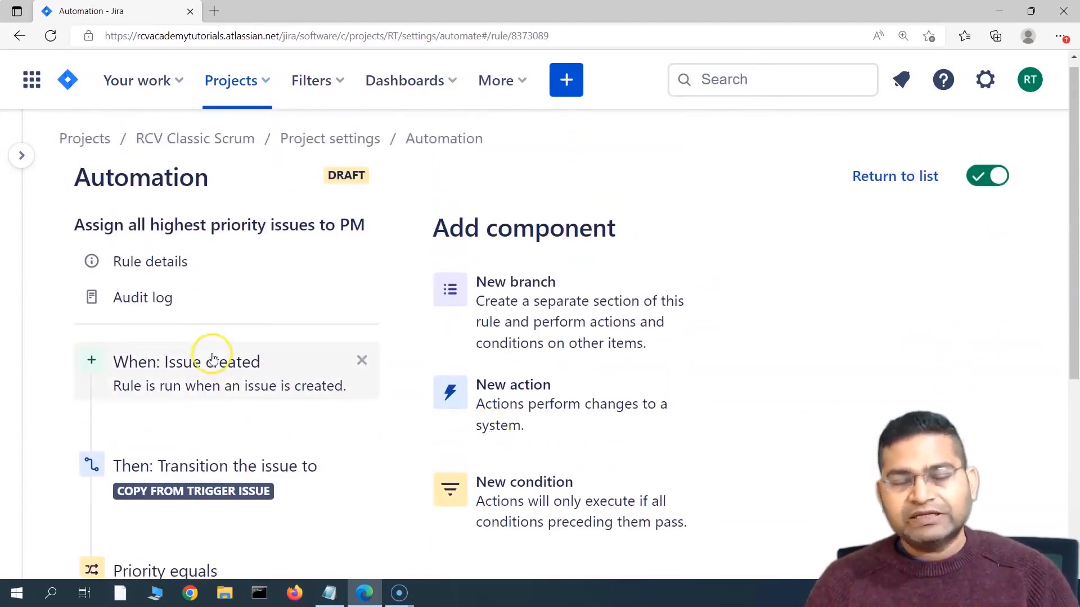
mouse_move(257, 443)
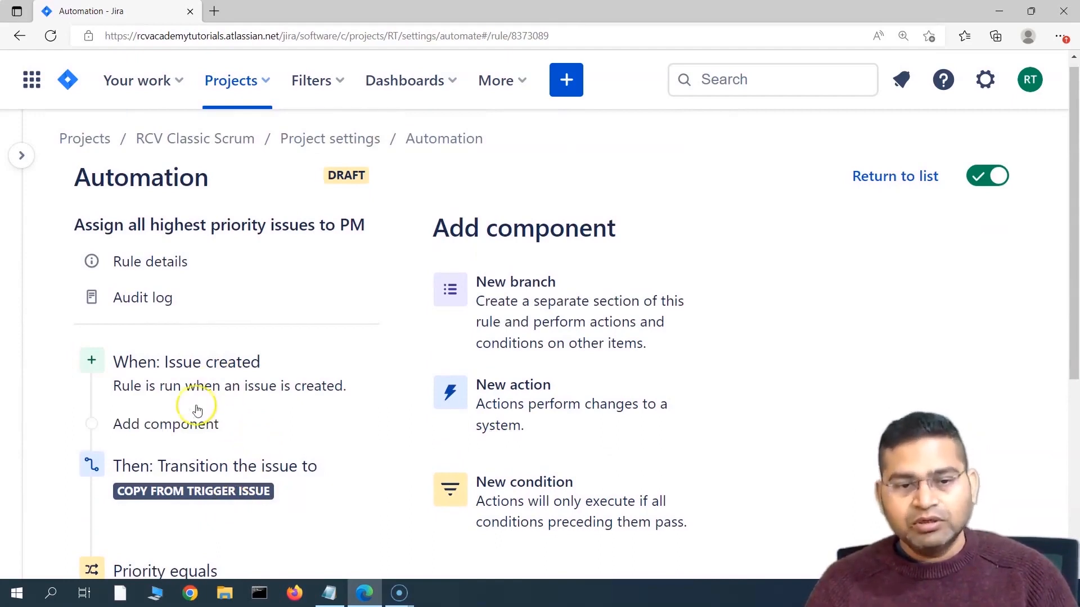
scroll(366, 491, down, 5)
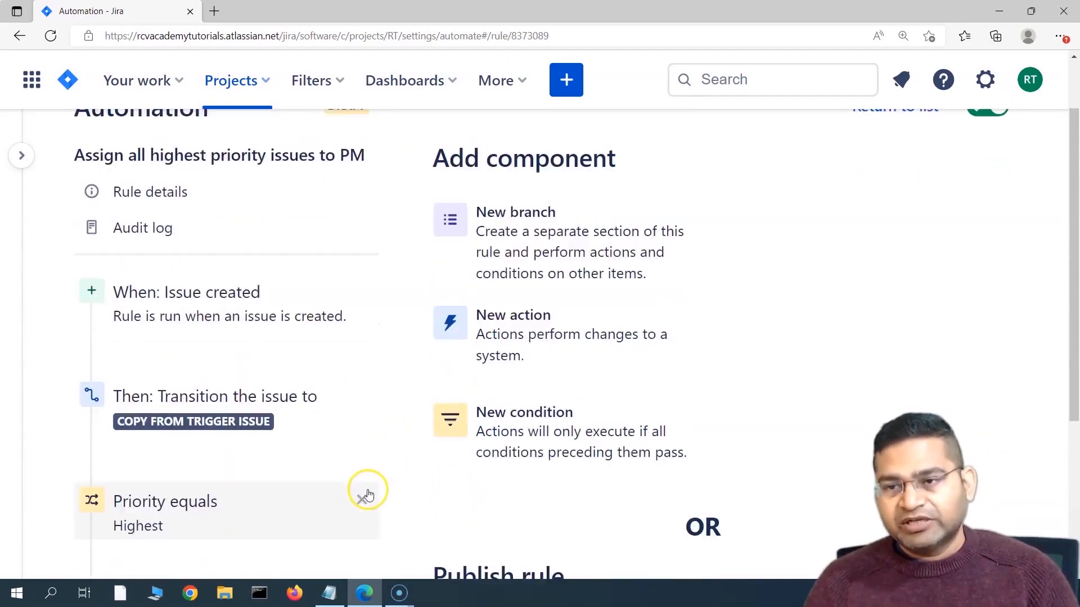
scroll(205, 470, up, 4)
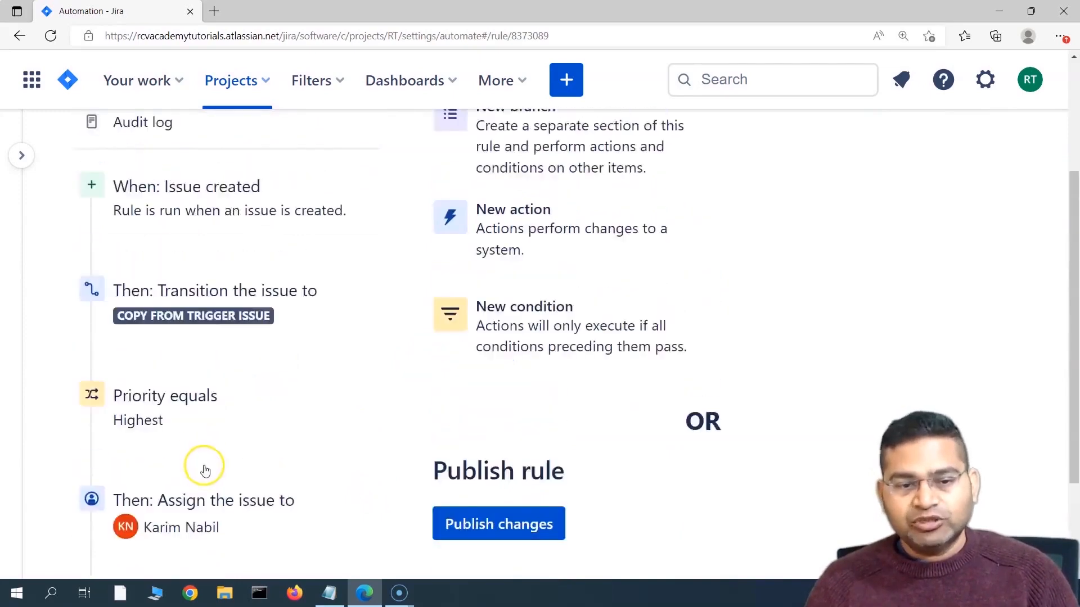
scroll(205, 470, down, 4)
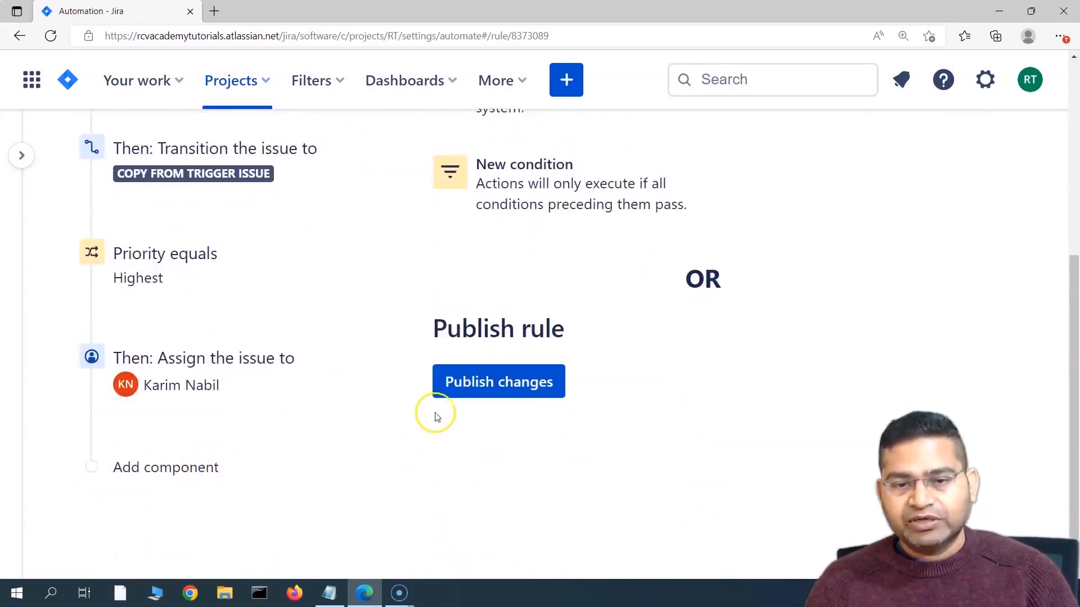
click(492, 393)
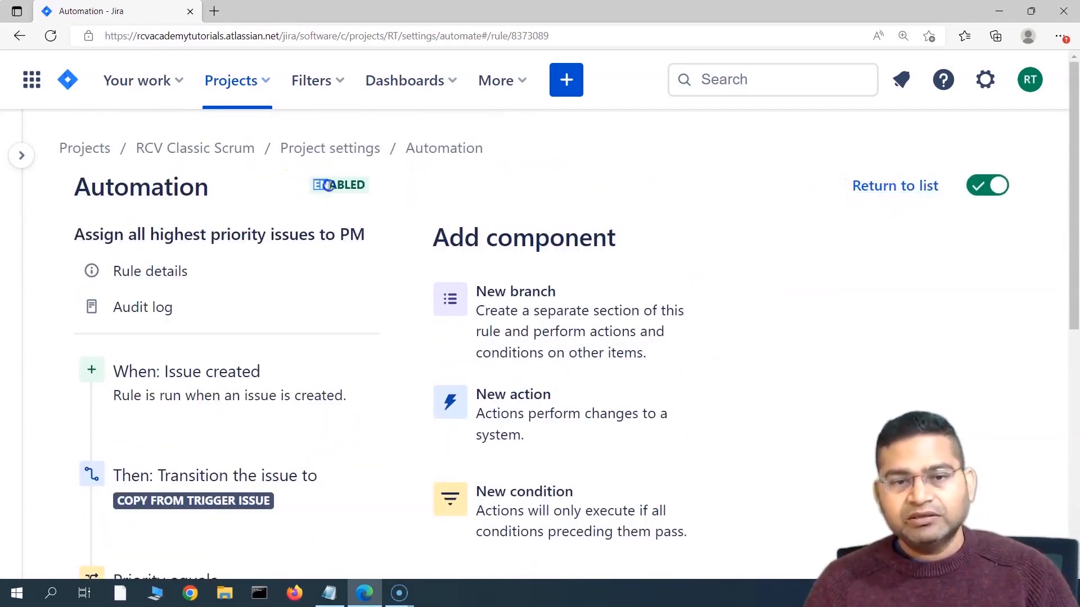
drag(329, 185, 386, 185)
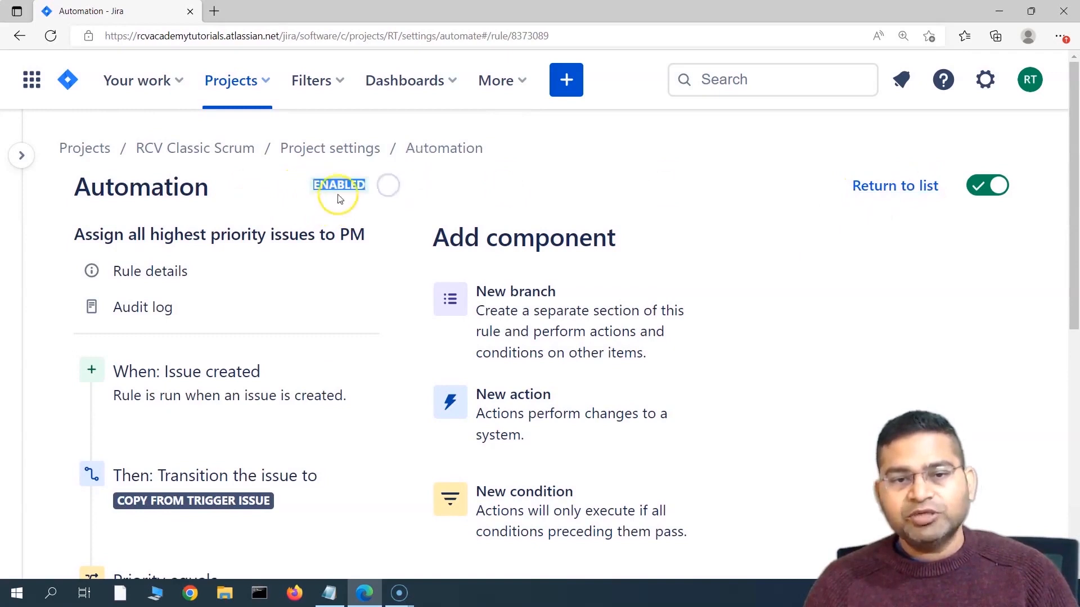
click(390, 198)
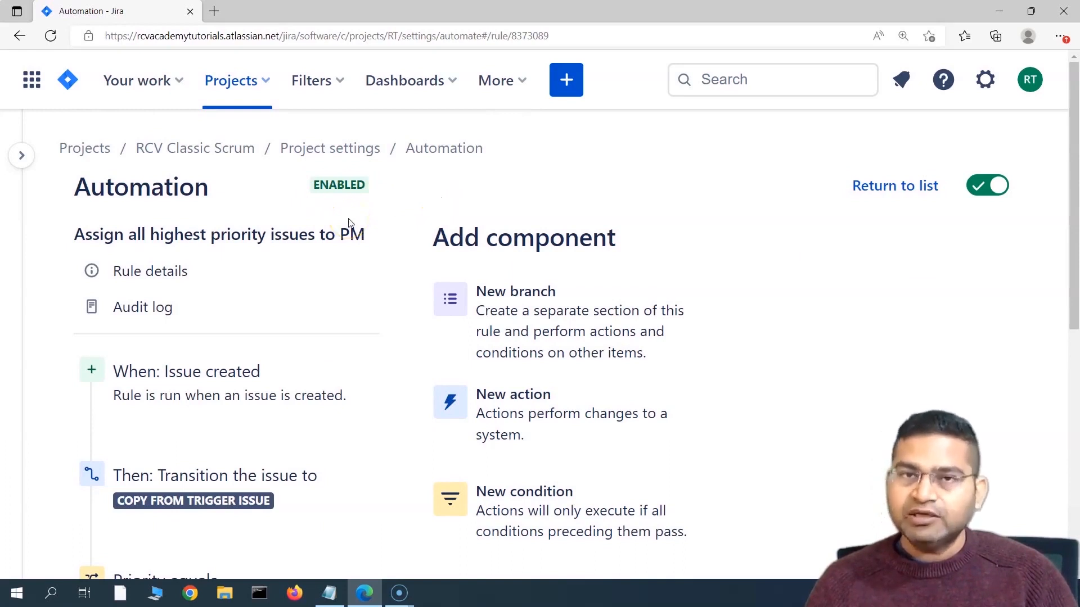
Step: Return to the automation rules list and view the PM rule's description from its info icon
click(453, 150)
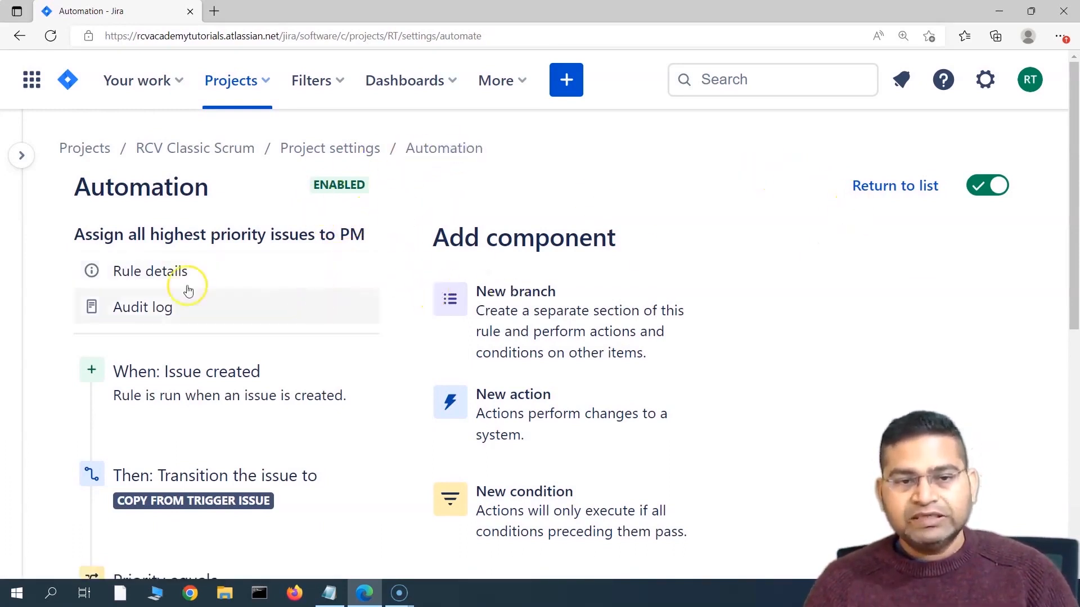
mouse_move(160, 450)
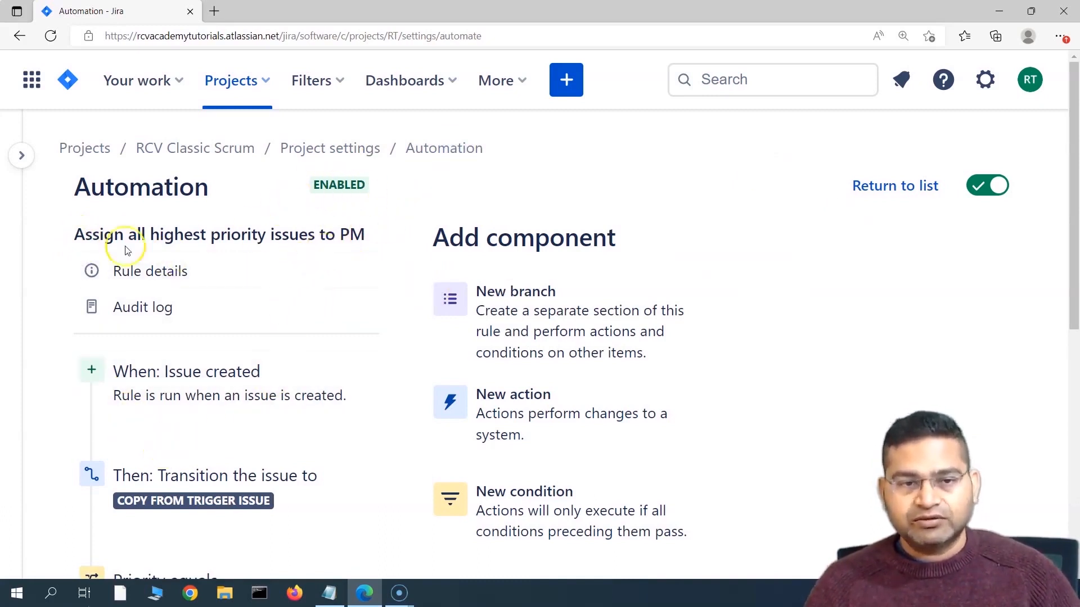
click(22, 158)
click(133, 377)
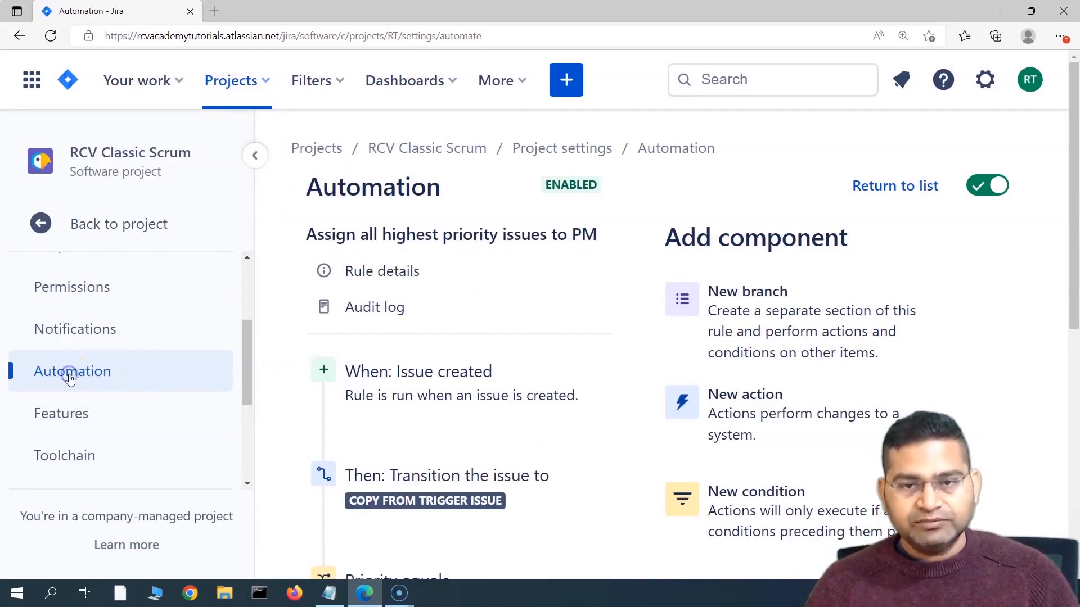
click(895, 186)
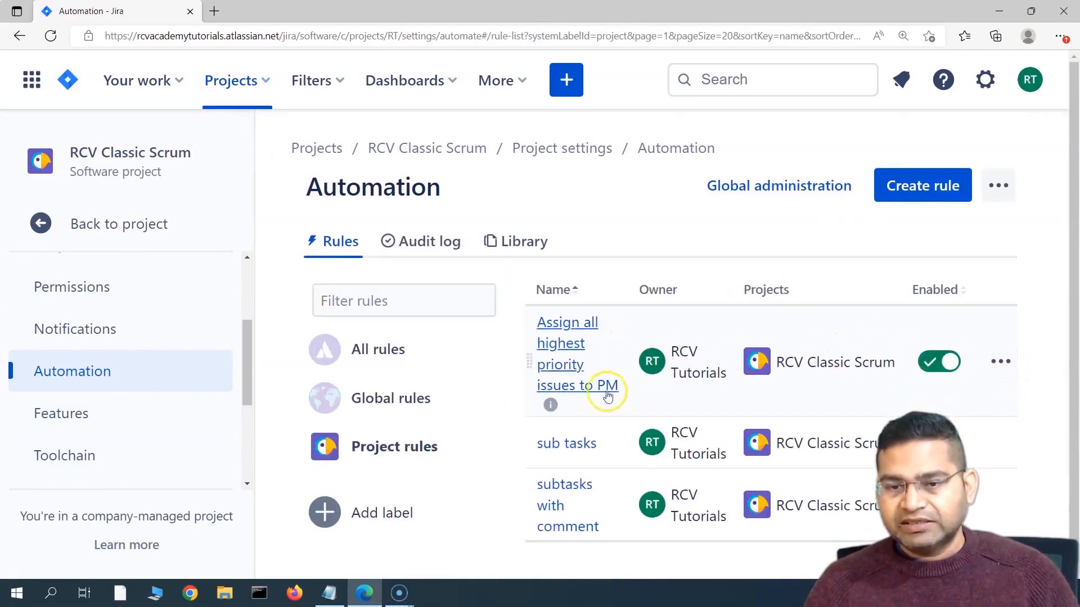
mouse_move(554, 411)
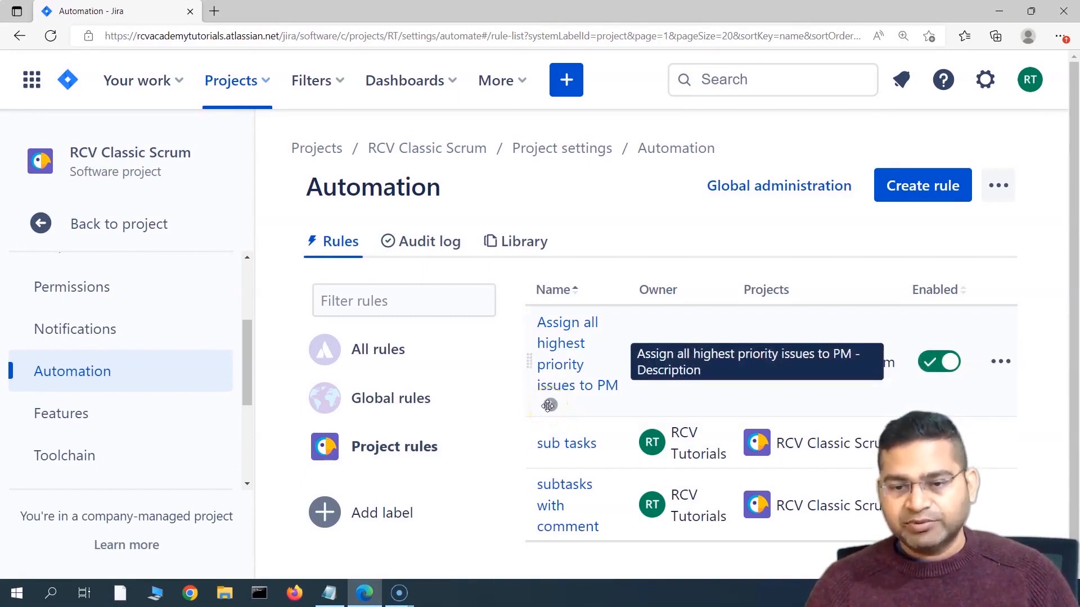
click(550, 405)
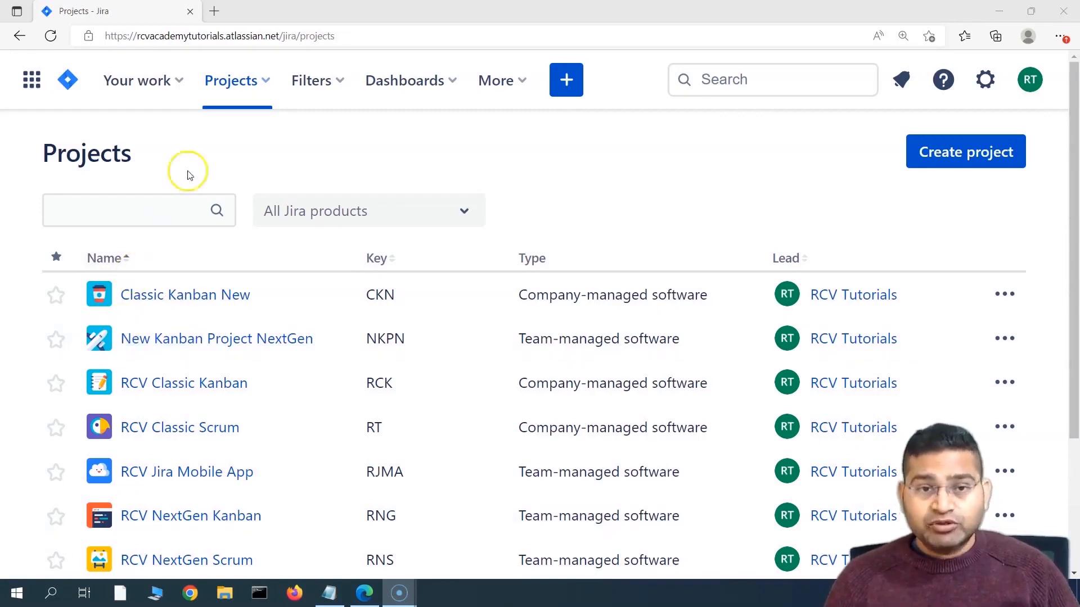
Step: Open the RCV Classic Scrum project from the recent projects list
click(267, 82)
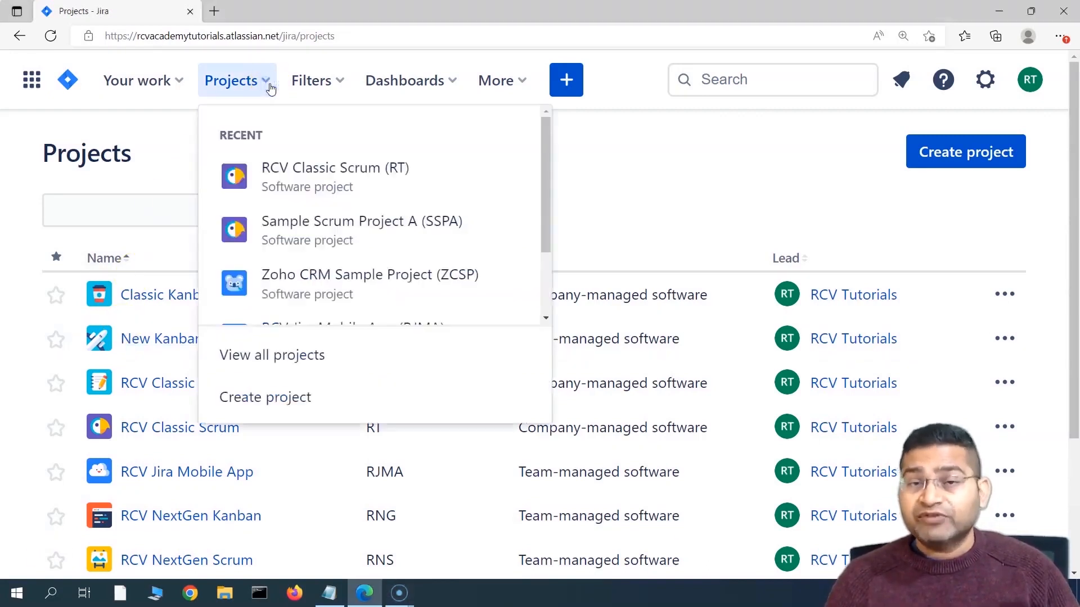
click(274, 183)
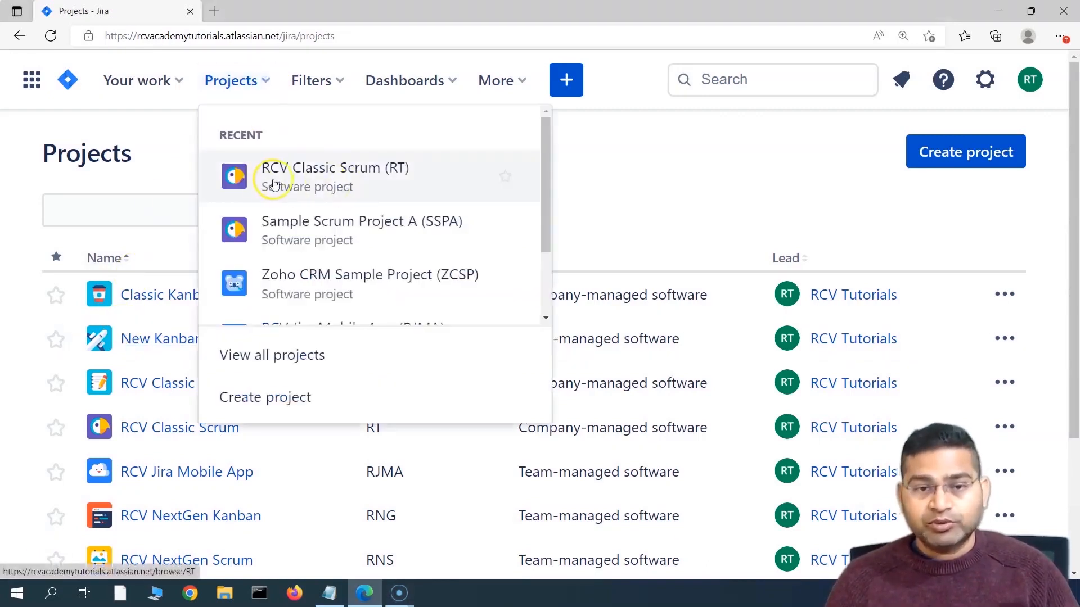
click(372, 175)
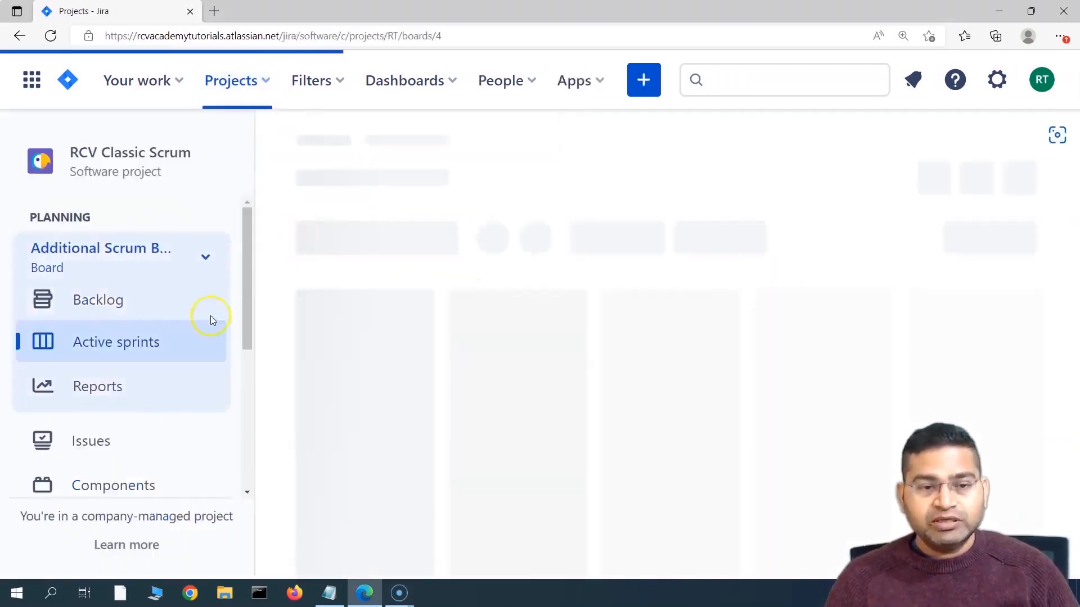
scroll(128, 433, down, 3)
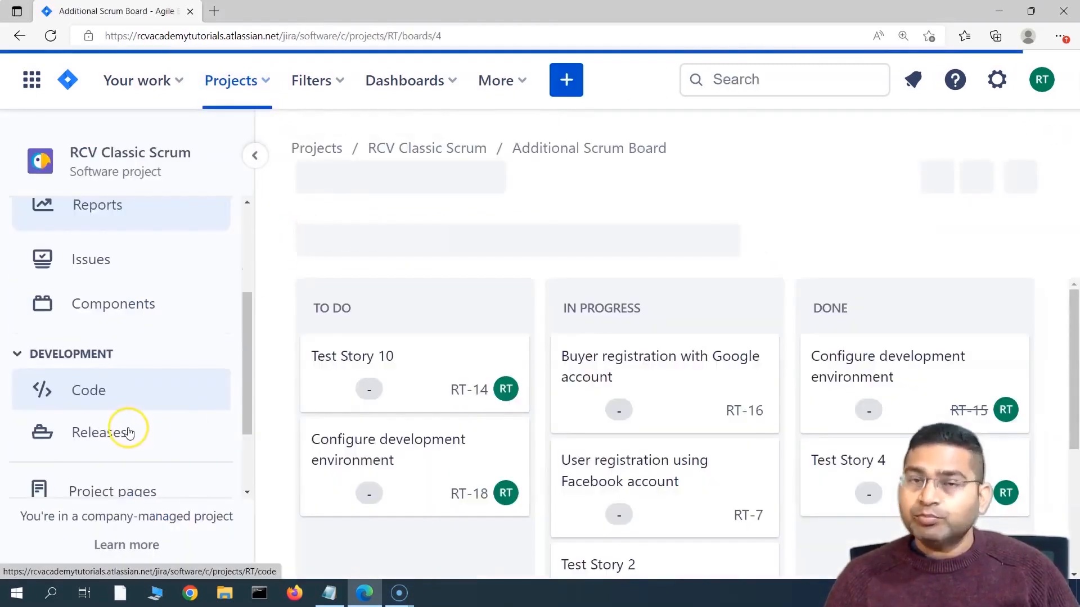
scroll(128, 433, down, 2)
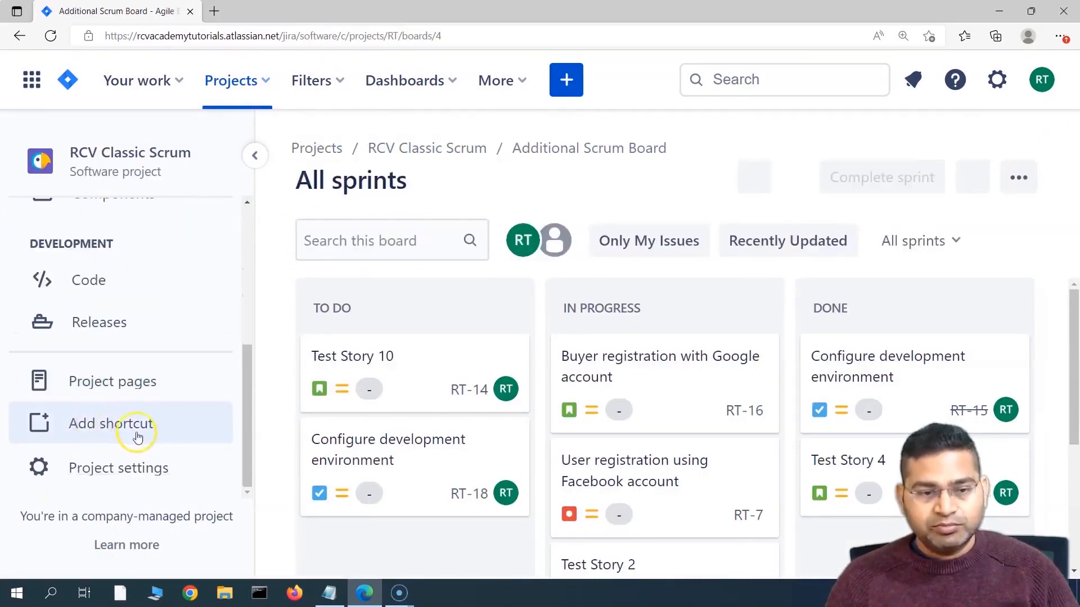
Step: Go to the project's settings, visit People, then open Automation
click(126, 470)
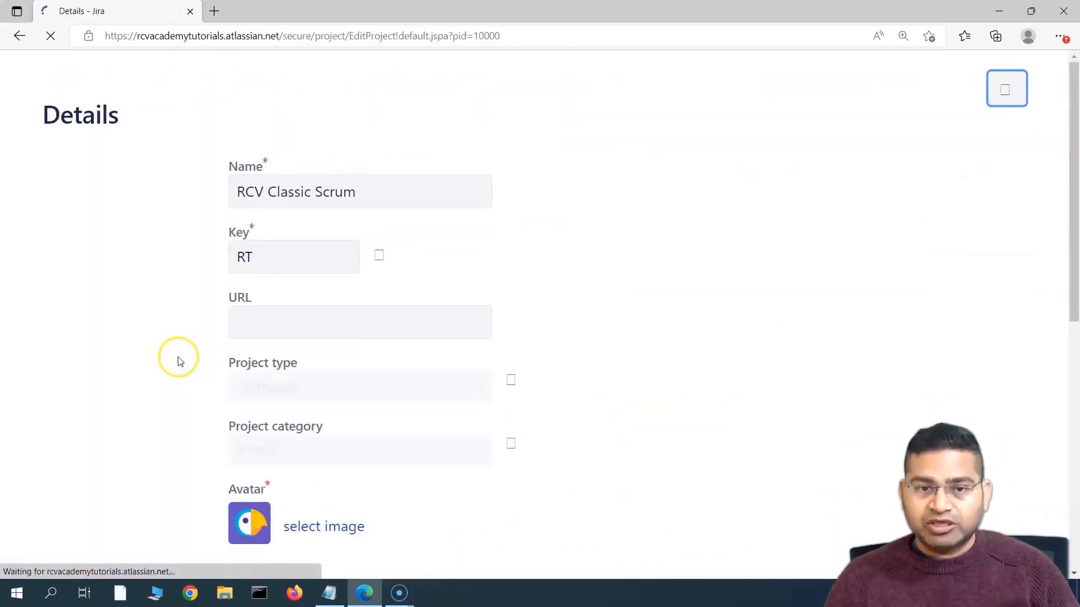
scroll(163, 426, down, 1)
scroll(163, 425, down, 1)
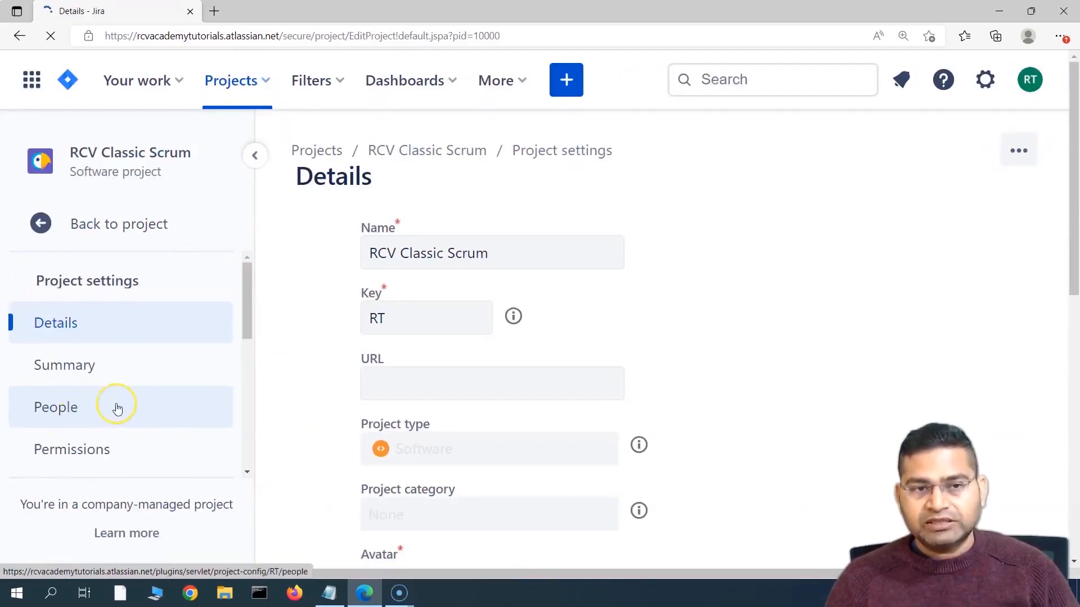
click(117, 408)
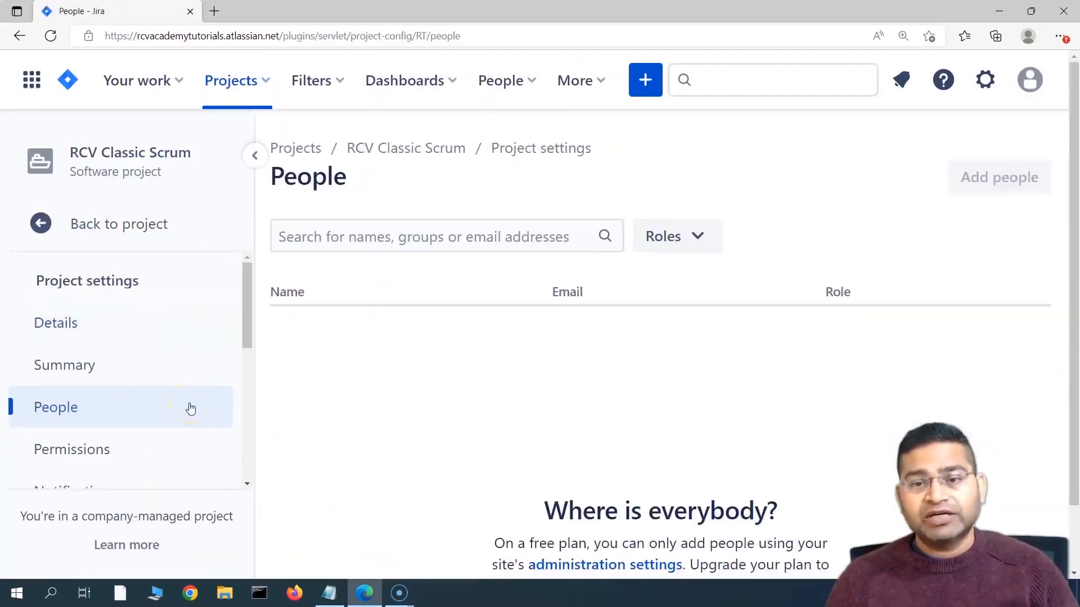
scroll(190, 409, down, 3)
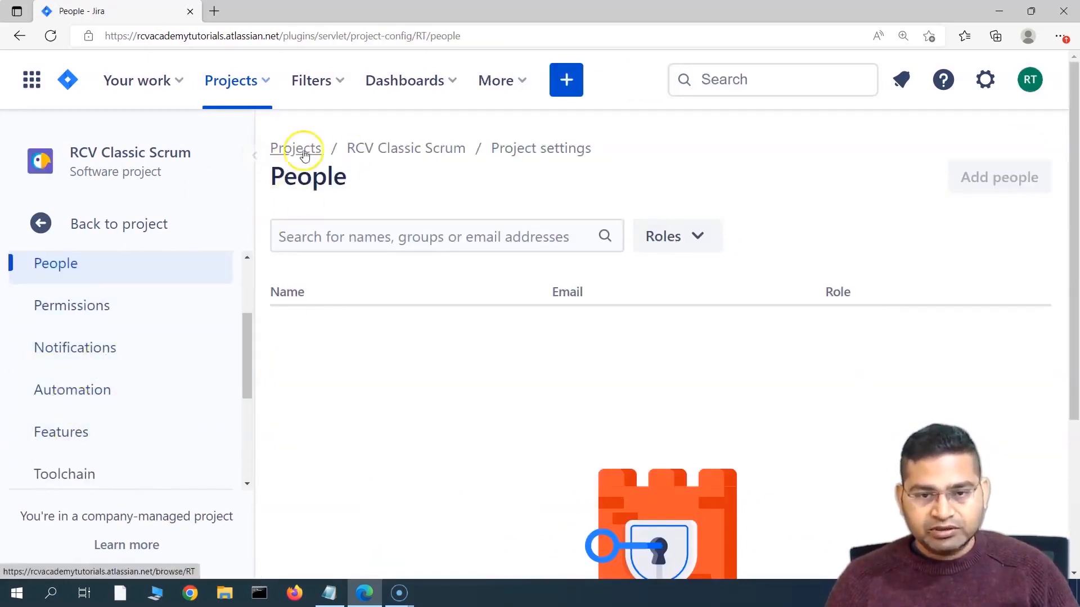
click(116, 398)
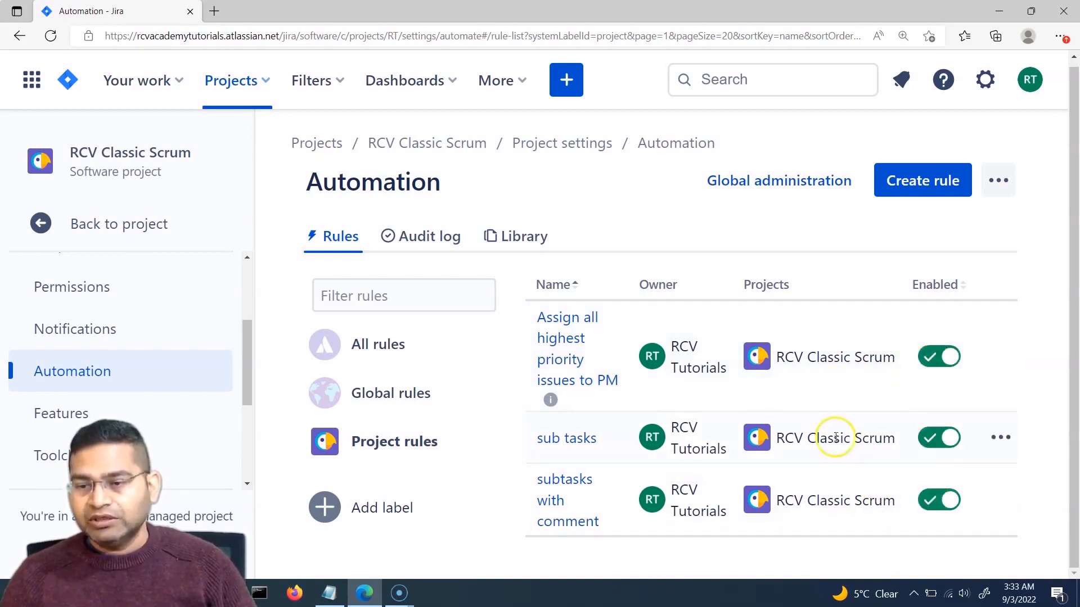
Step: Switch off the subtasks-with-comment, sub tasks and Assign all highest priority issues to PM rules
click(934, 499)
click(935, 438)
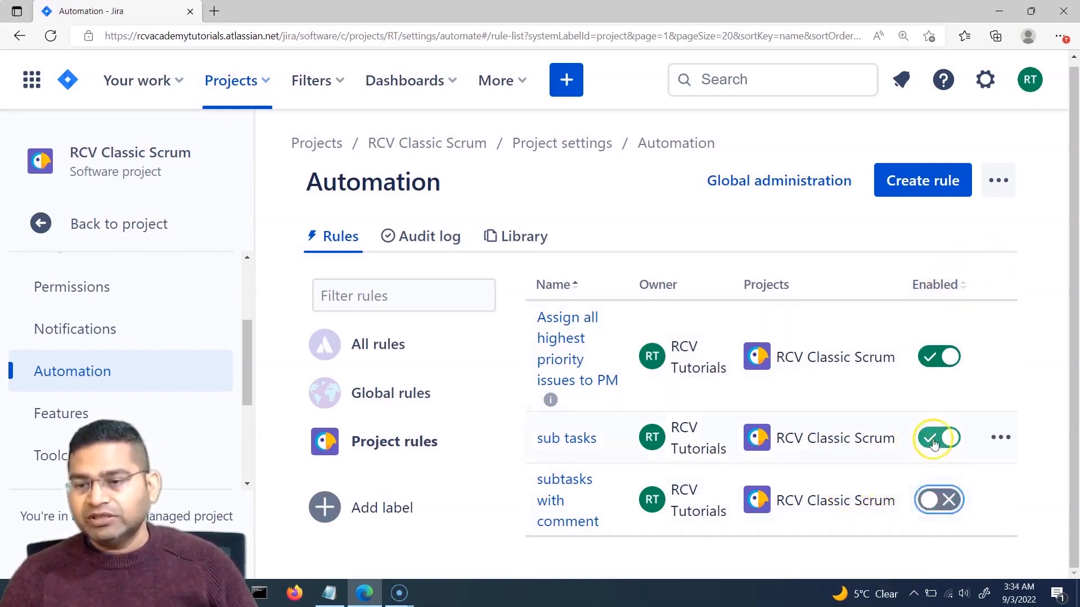
click(922, 447)
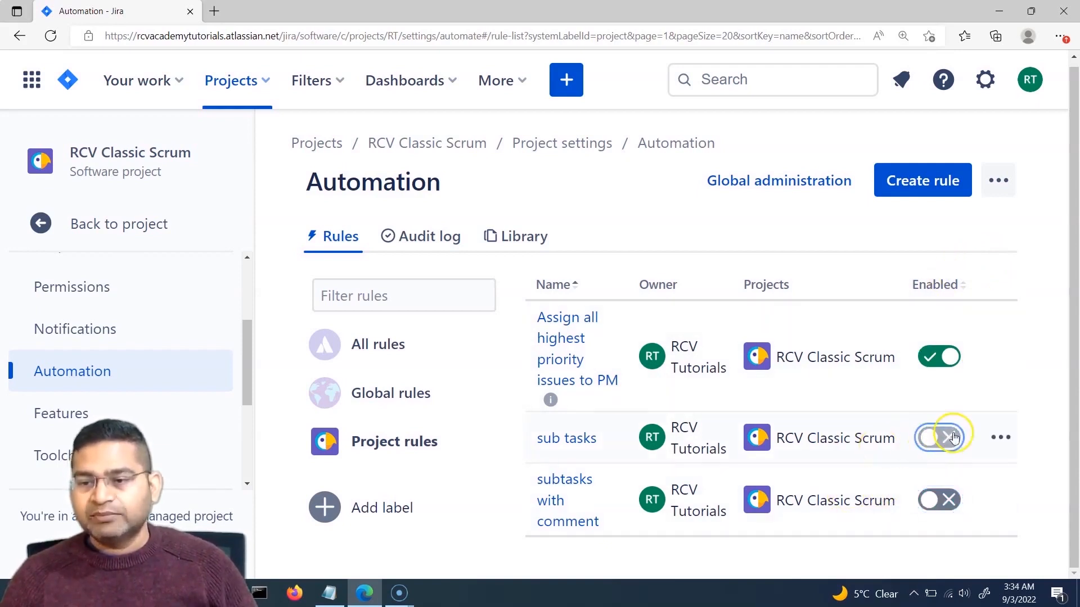
click(930, 360)
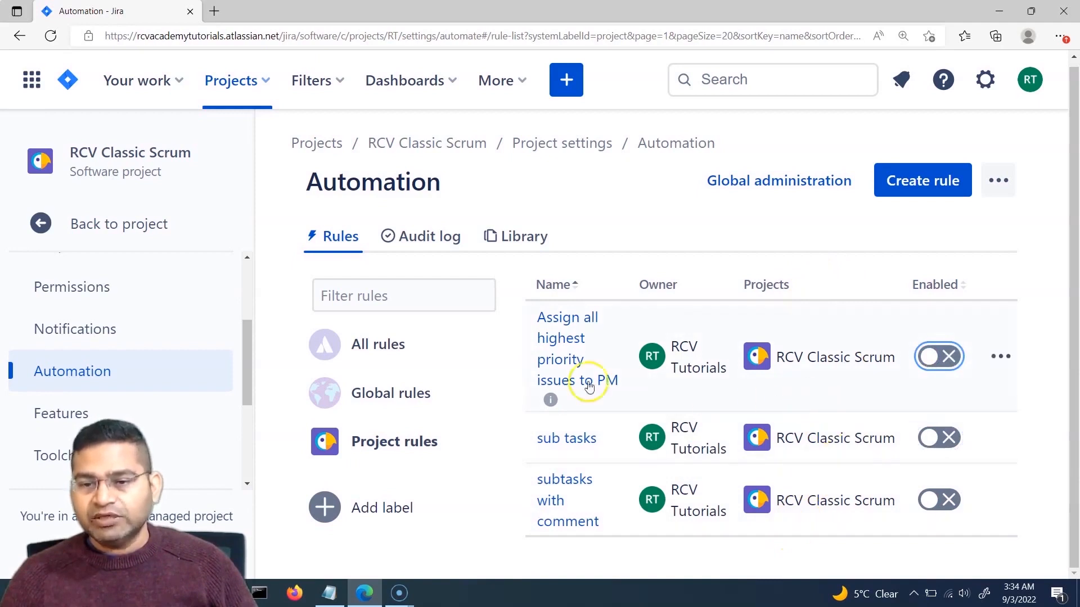
Step: Open the PM rule, toggle it on and back off, then return to the rules list
click(558, 347)
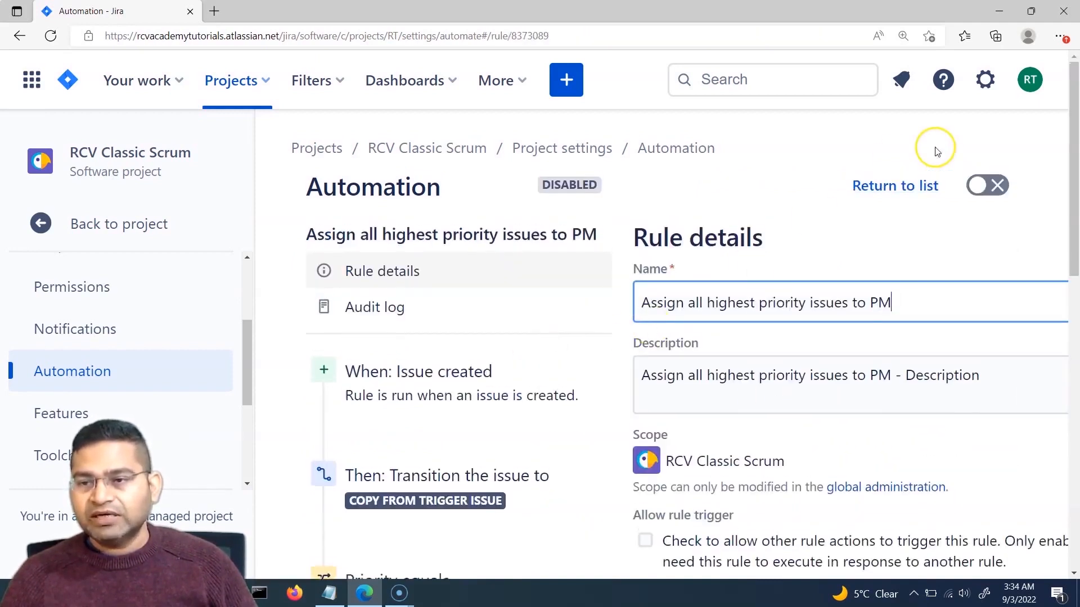
click(977, 200)
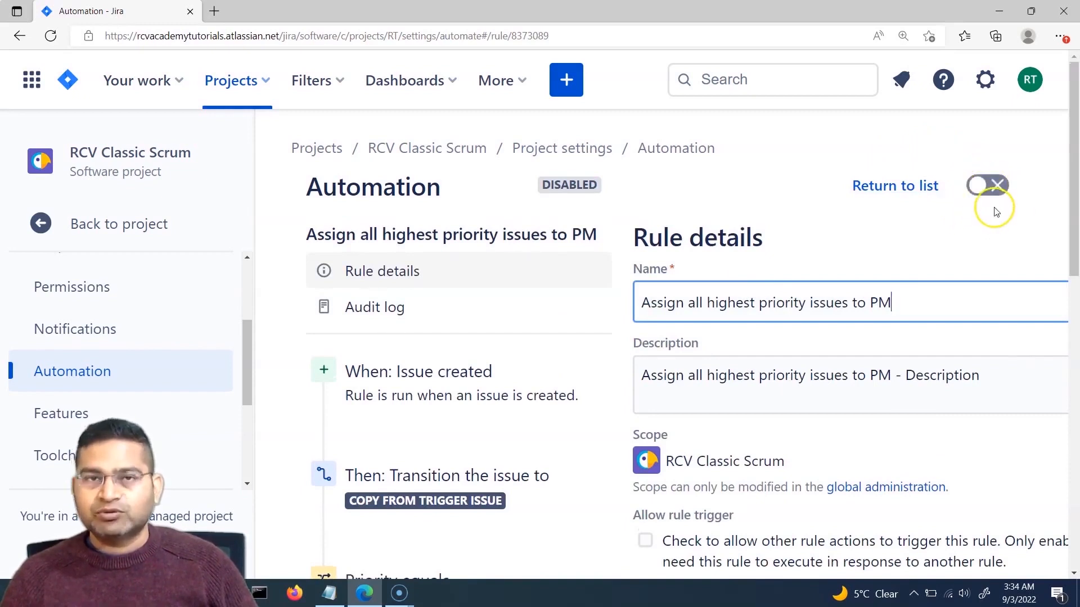
click(991, 186)
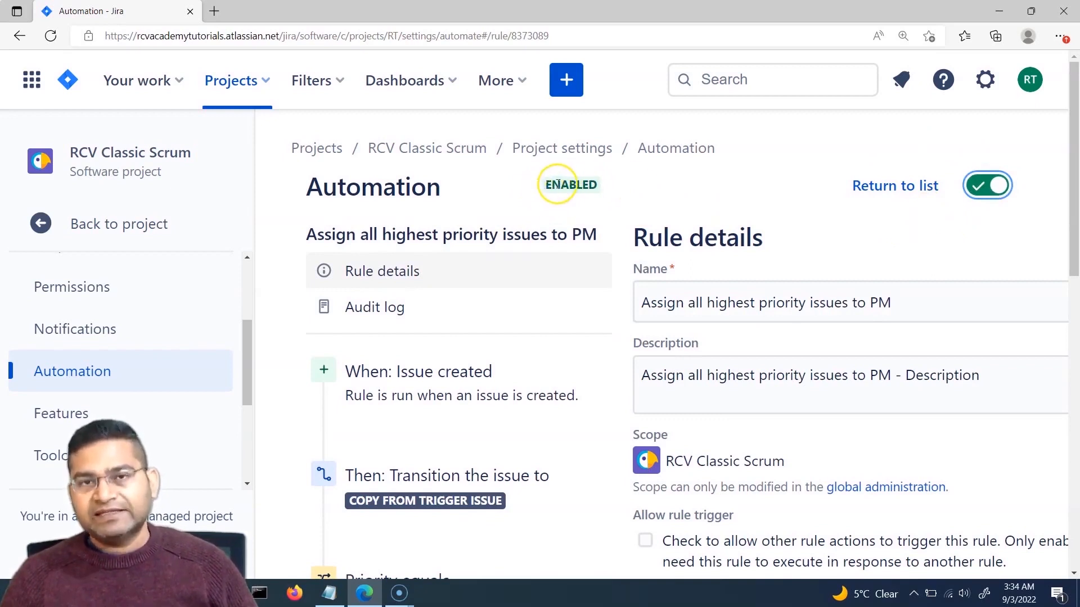
drag(517, 182, 579, 185)
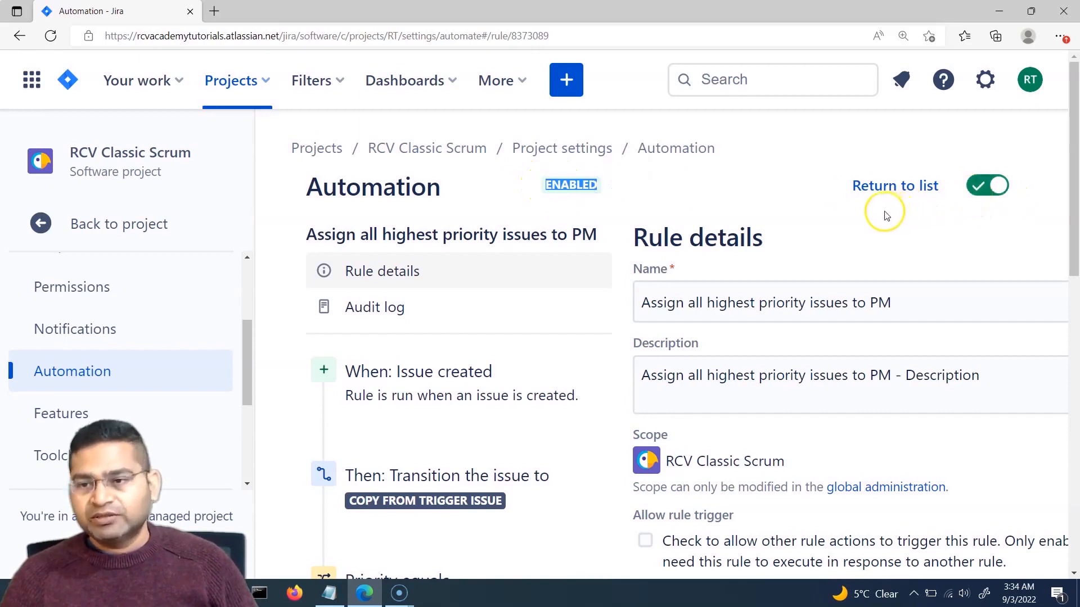
click(980, 188)
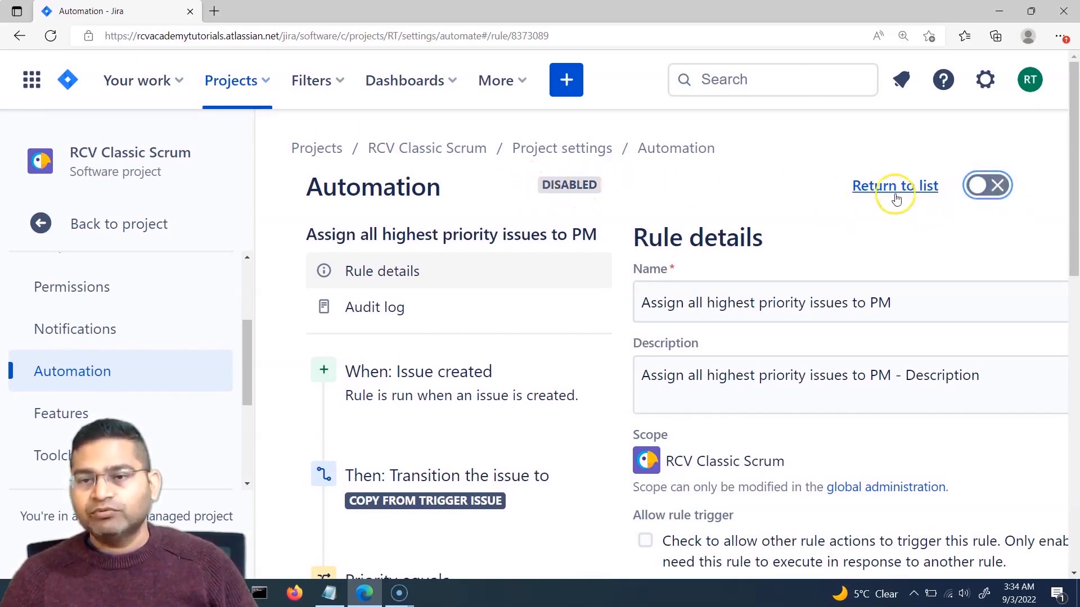
click(881, 194)
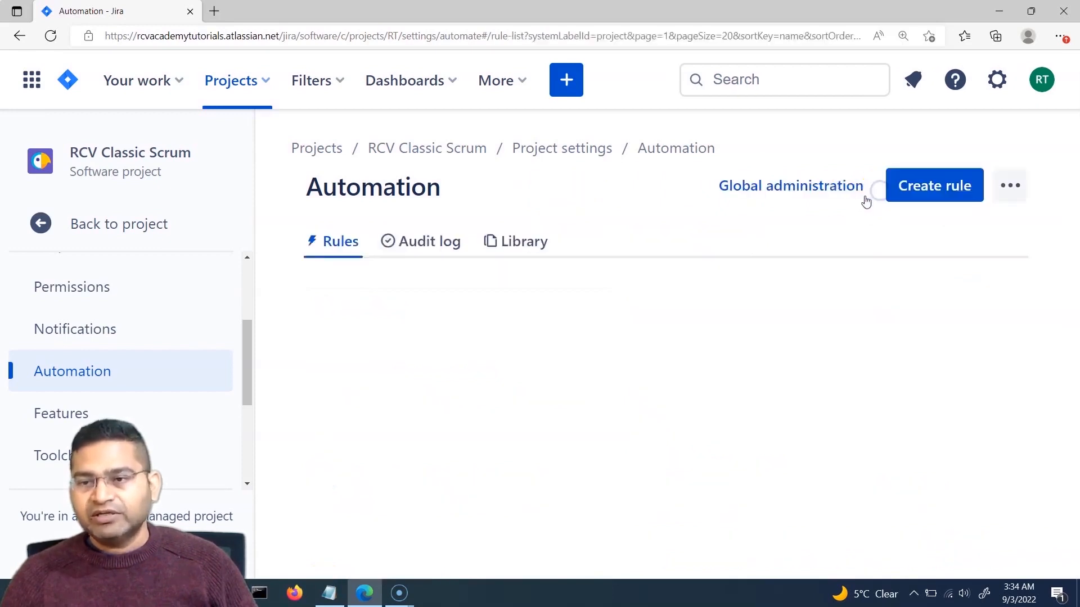
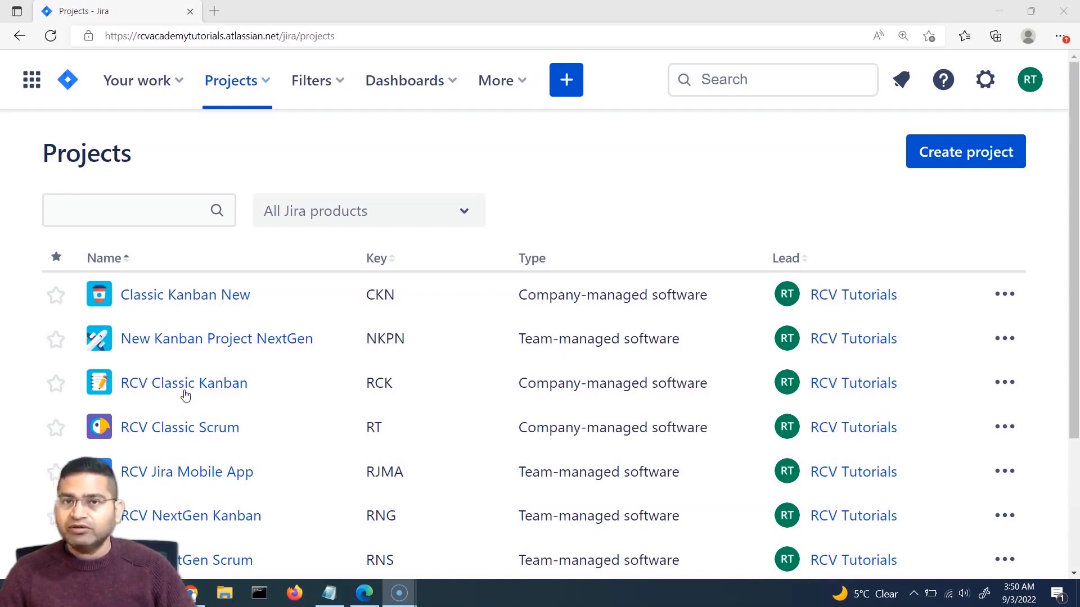
Step: Open the RCV Classic Scrum project board from the recent projects list
click(566, 150)
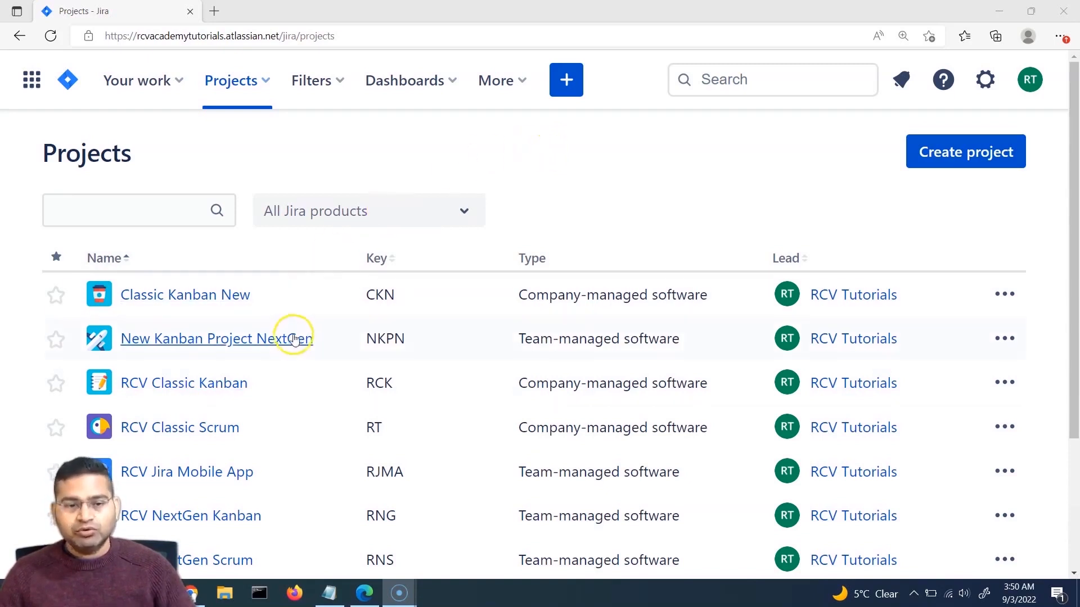
click(267, 85)
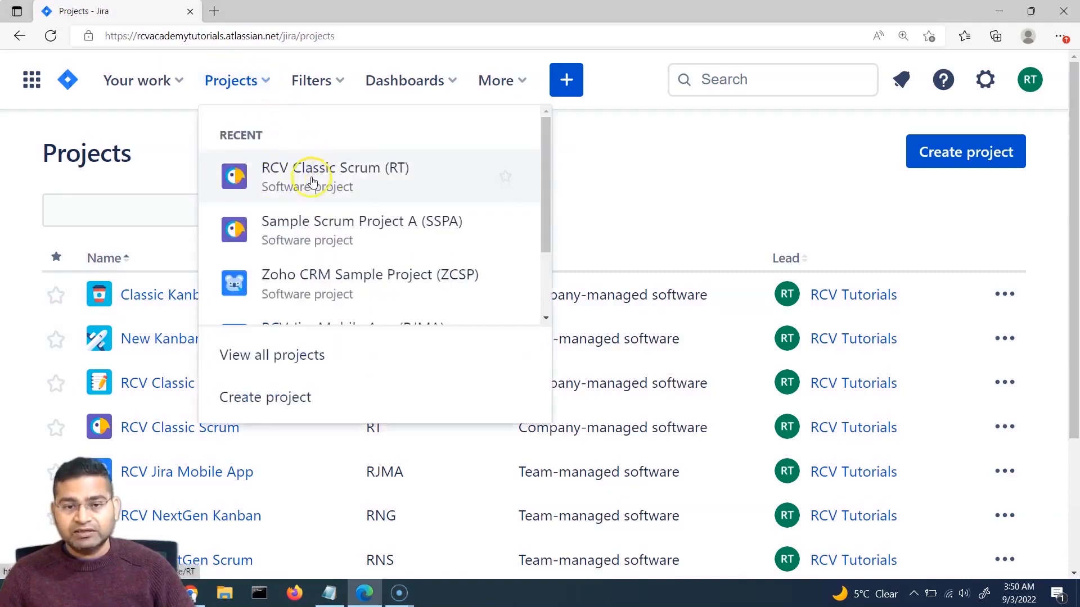
click(357, 176)
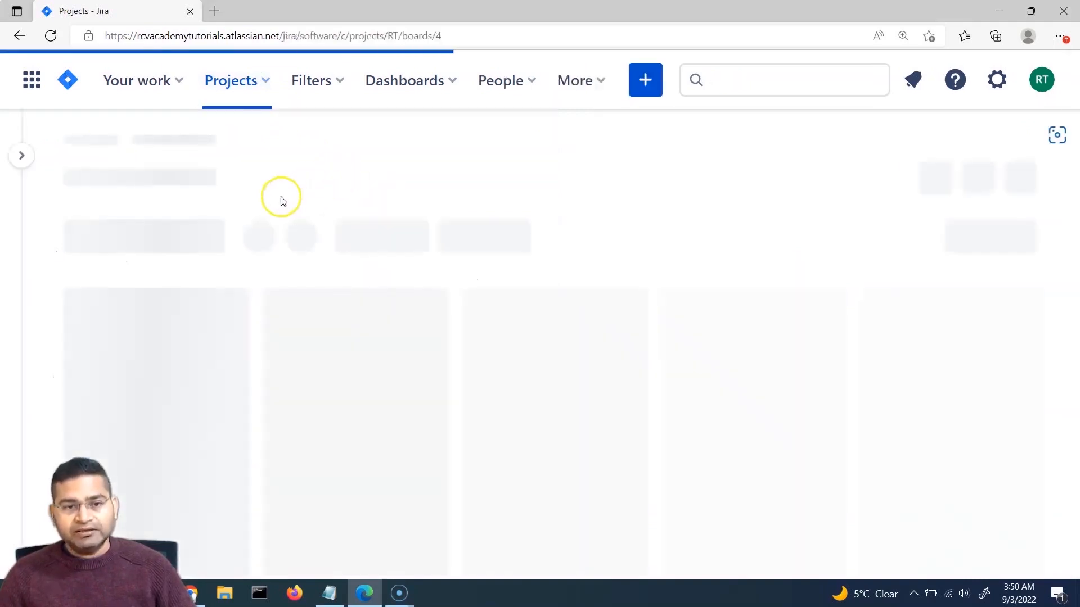
Step: Go to RCV Classic Scrum's project settings and show its three disabled automation rules
click(23, 156)
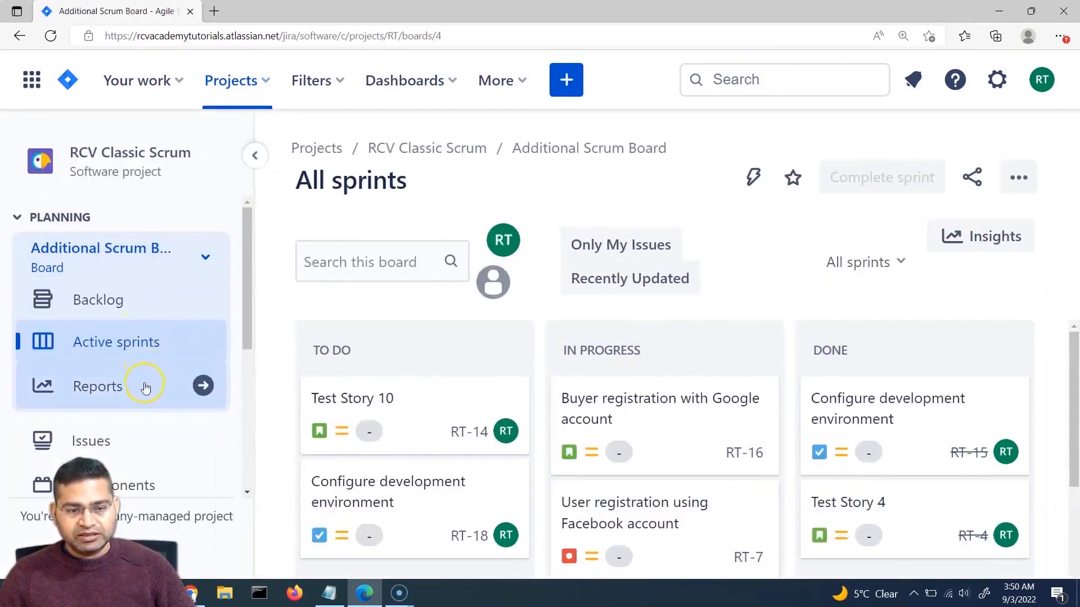
scroll(145, 396, down, 5)
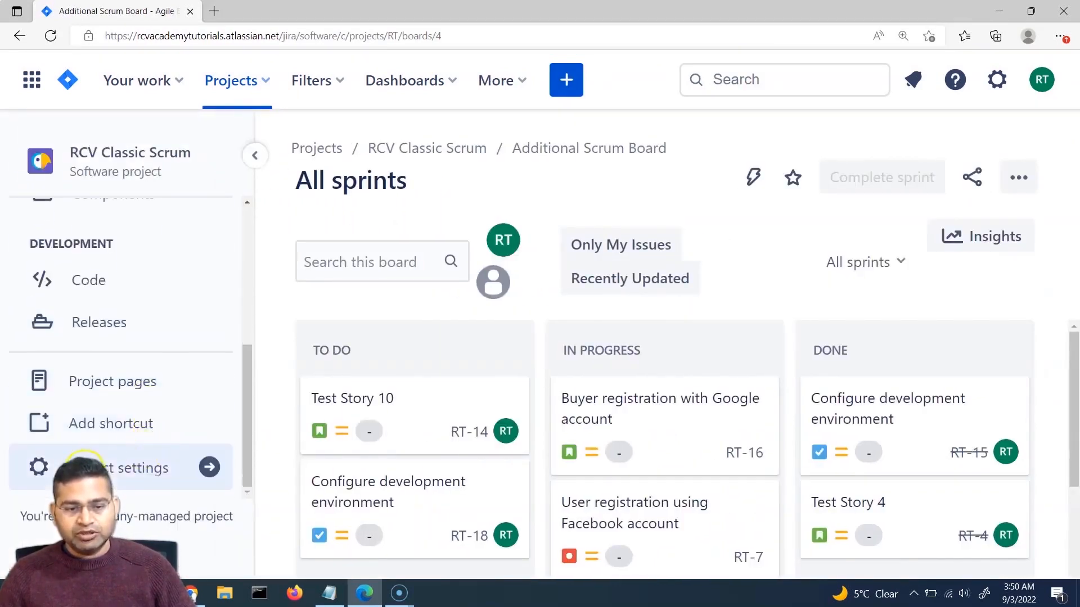
click(85, 467)
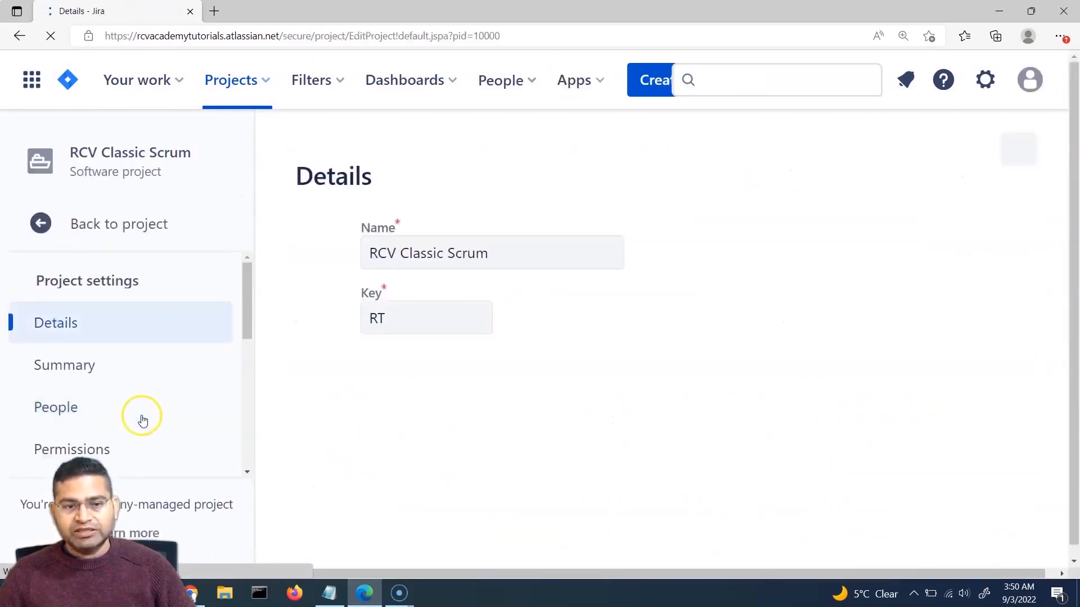
scroll(143, 421, down, 5)
scroll(148, 411, up, 5)
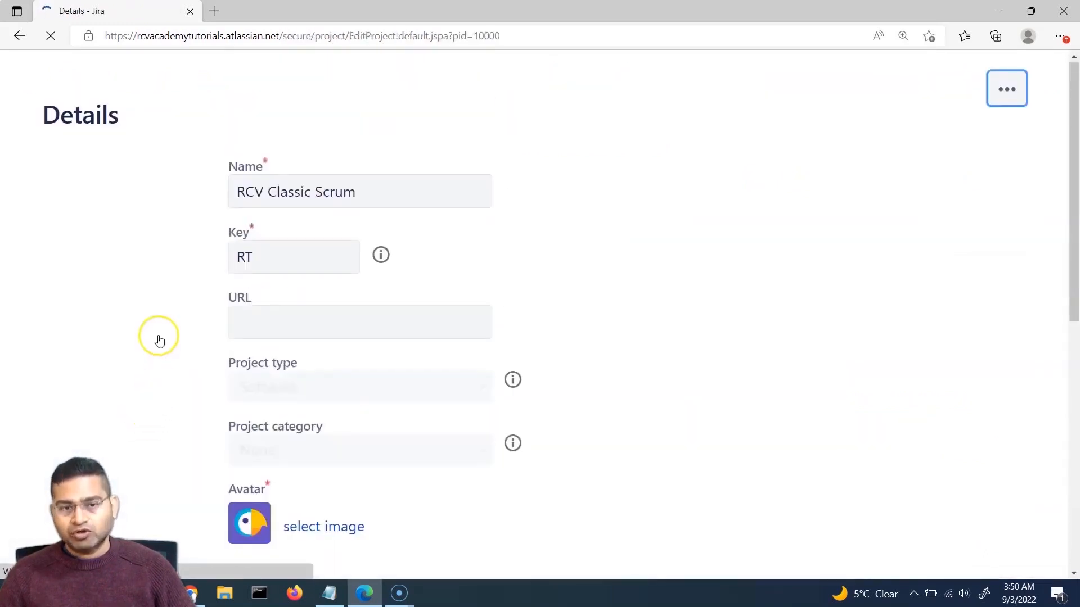
scroll(137, 392, down, 3)
click(87, 363)
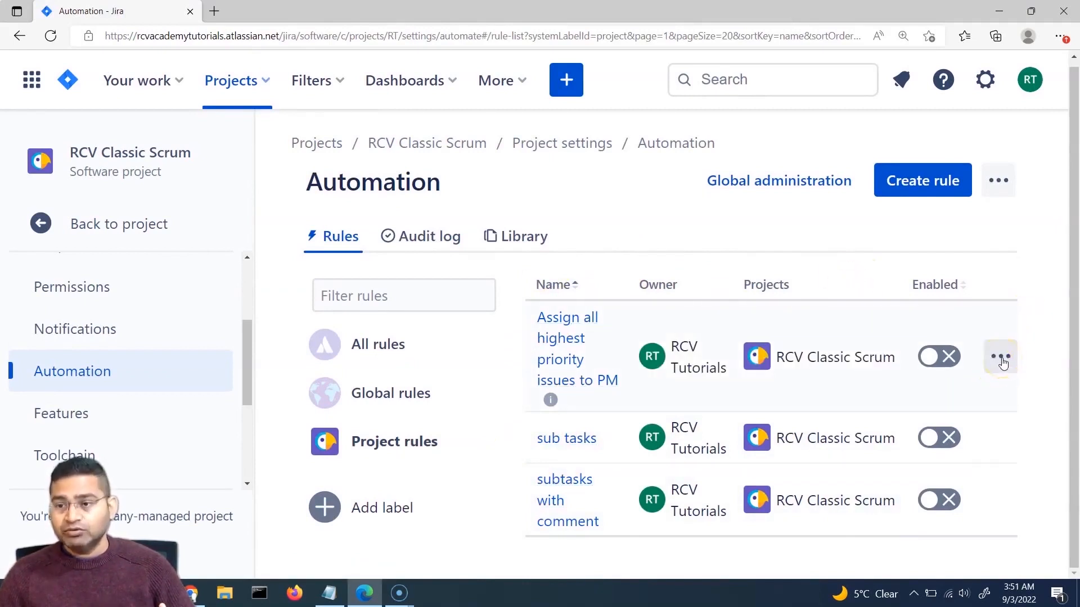
Step: Export the 'Assign all highest priority issues to PM' rule as JSON and show it in its folder
click(1001, 358)
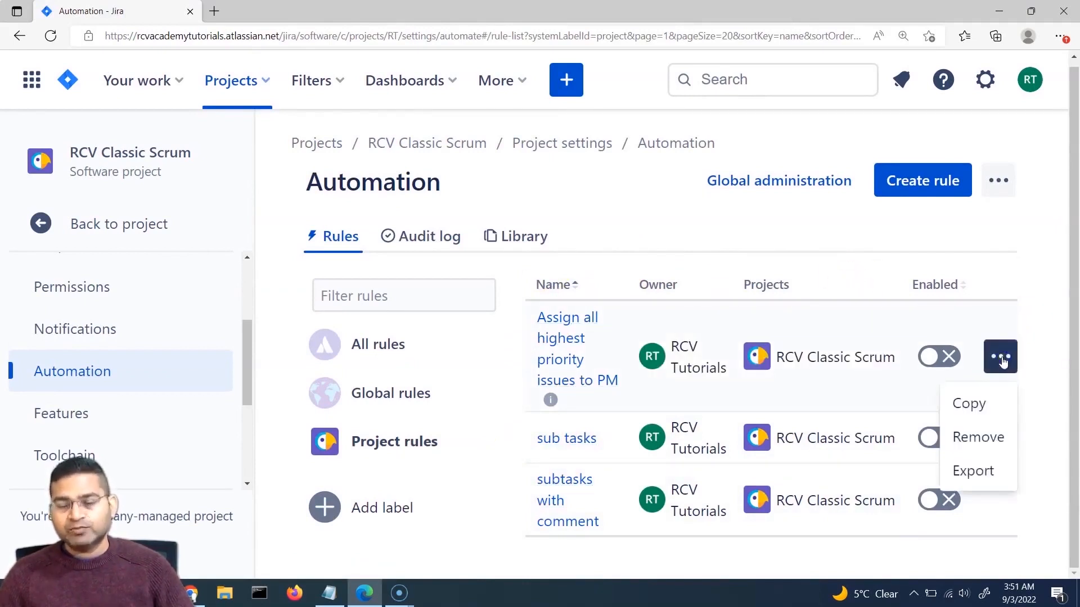
click(1008, 359)
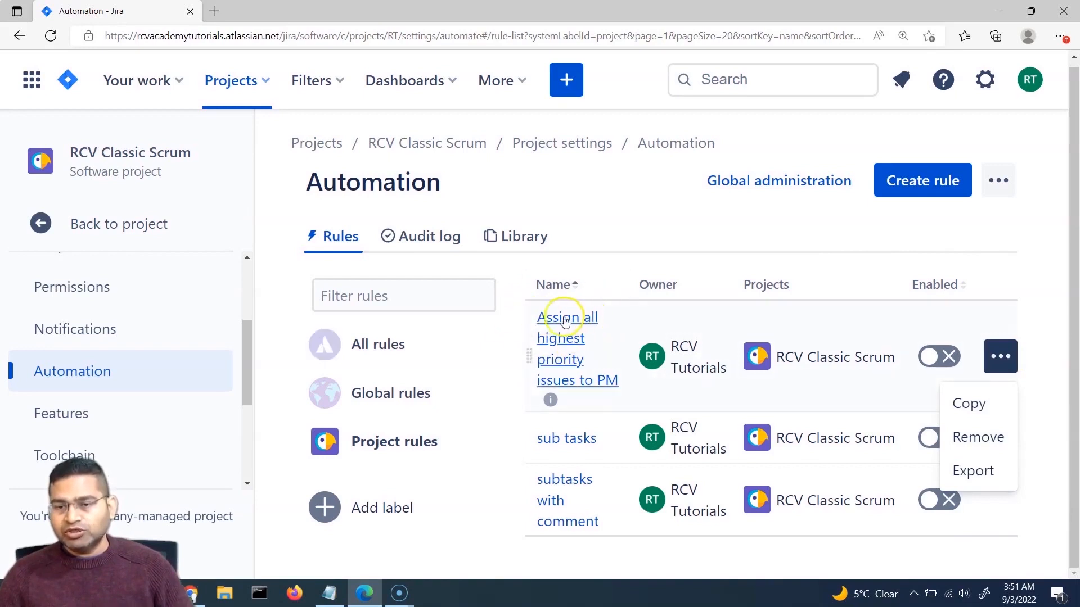
click(810, 373)
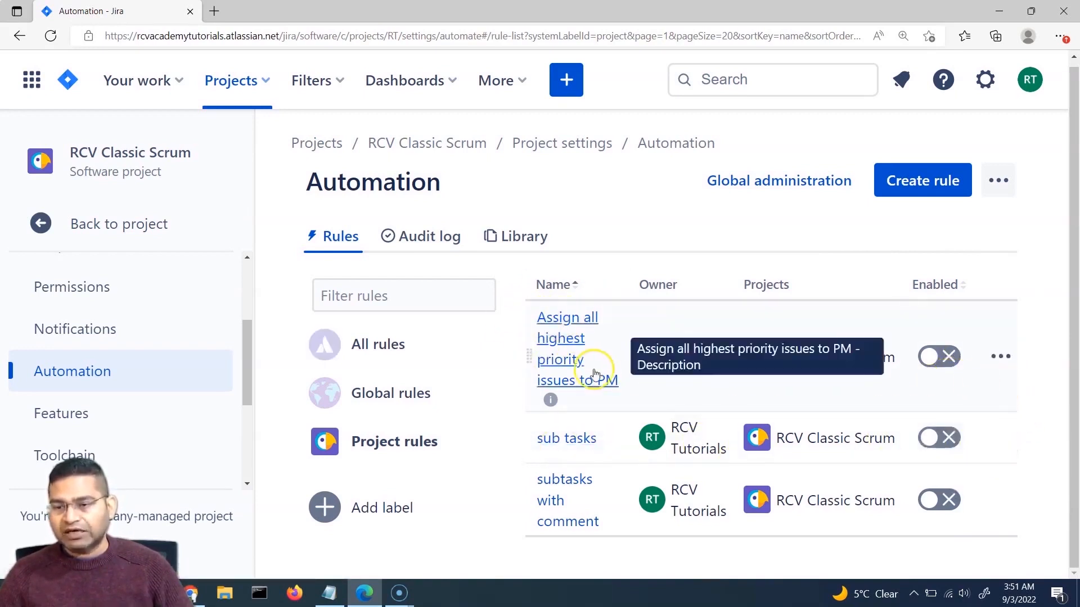
click(999, 359)
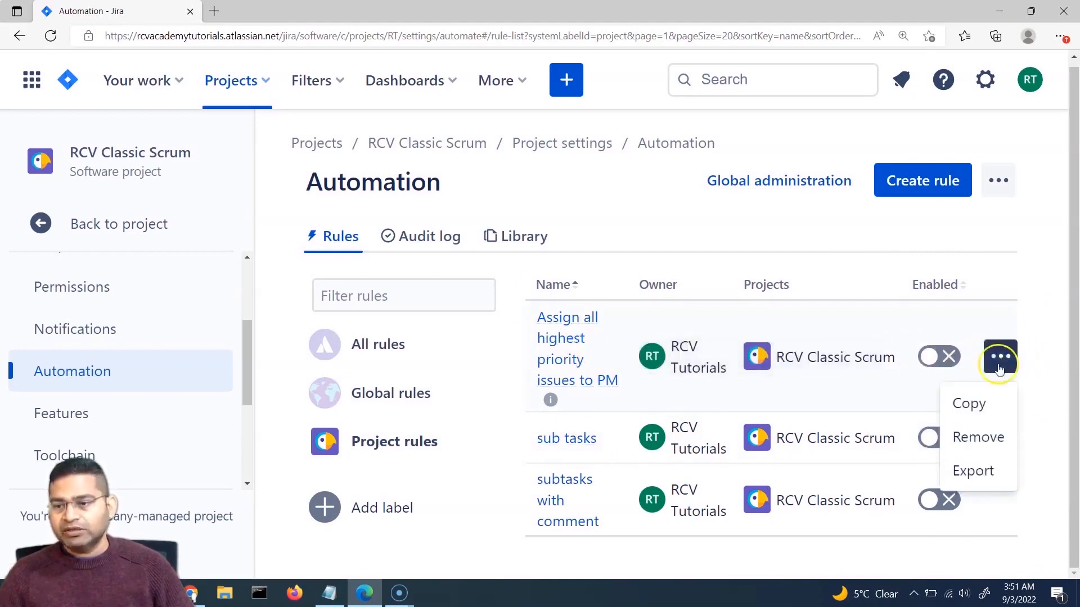
click(982, 478)
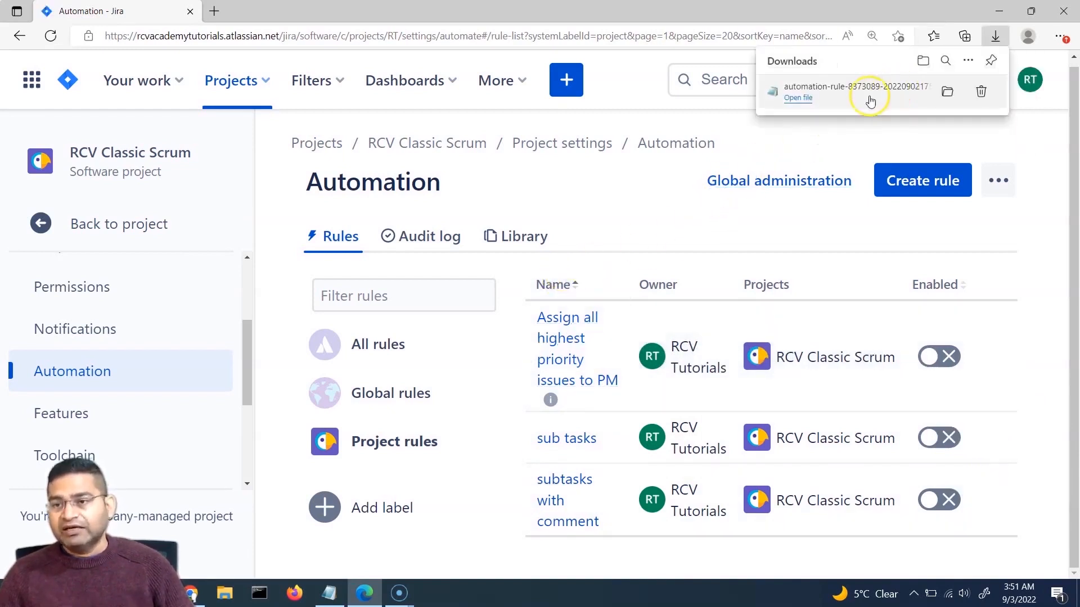
click(948, 92)
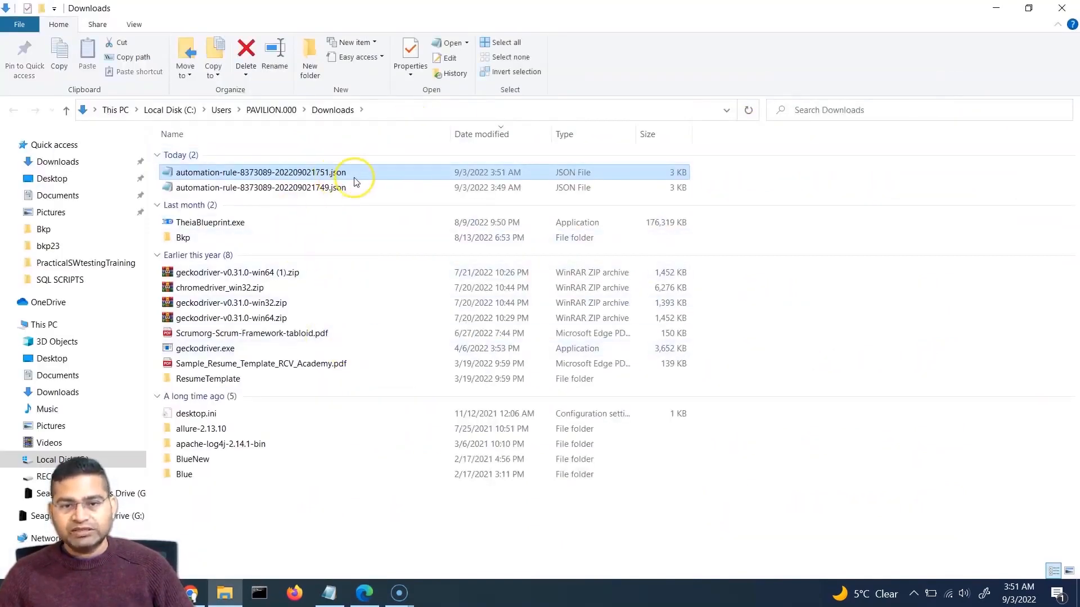
Step: Select automation-rule-8373089-202209021751.json in Downloads, then minimize File Explorer
shift+click(352, 187)
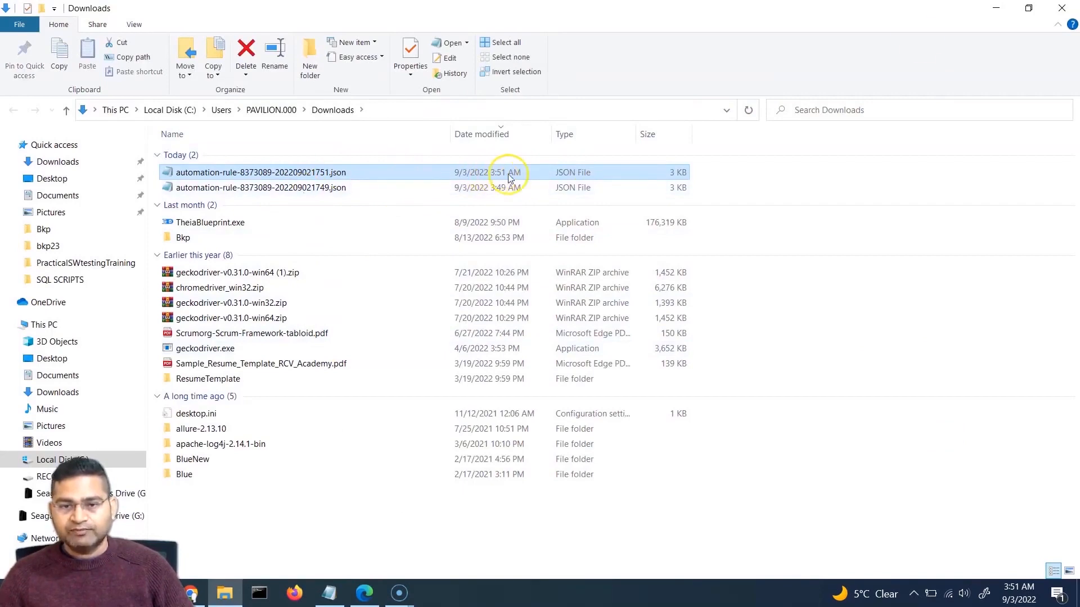
click(995, 9)
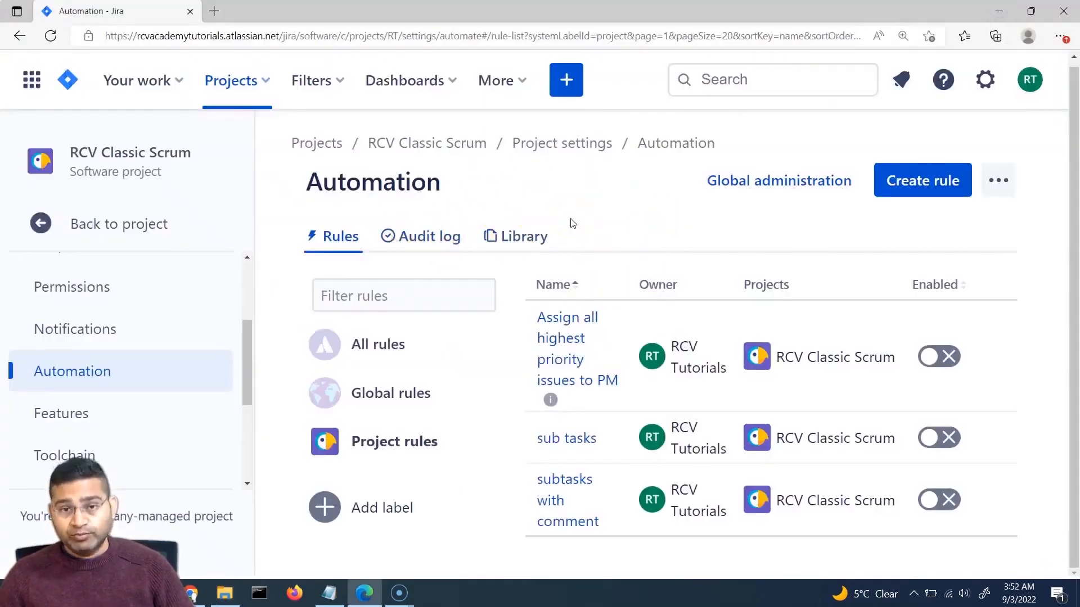
Step: Visit Sample Scrum Project A's automation settings, then go to Global administration
click(266, 83)
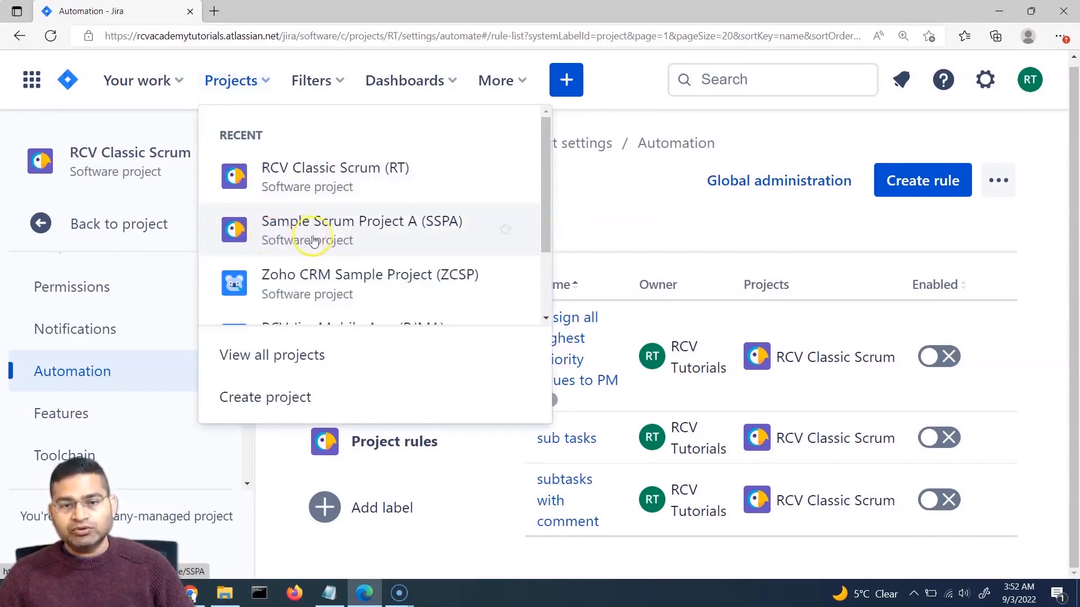
click(380, 230)
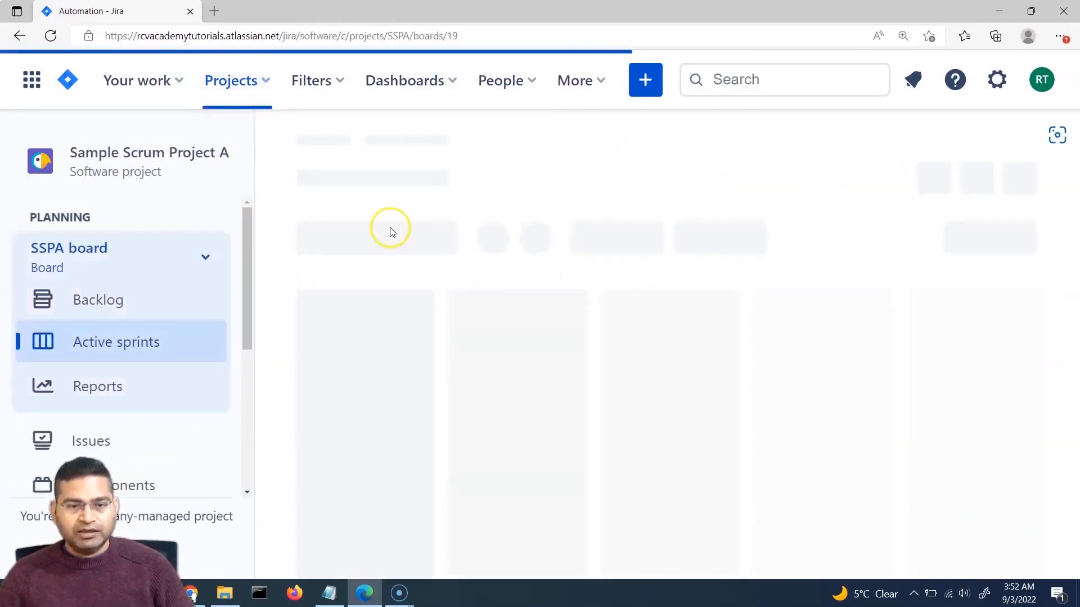
scroll(157, 379, down, 2)
scroll(143, 394, down, 2)
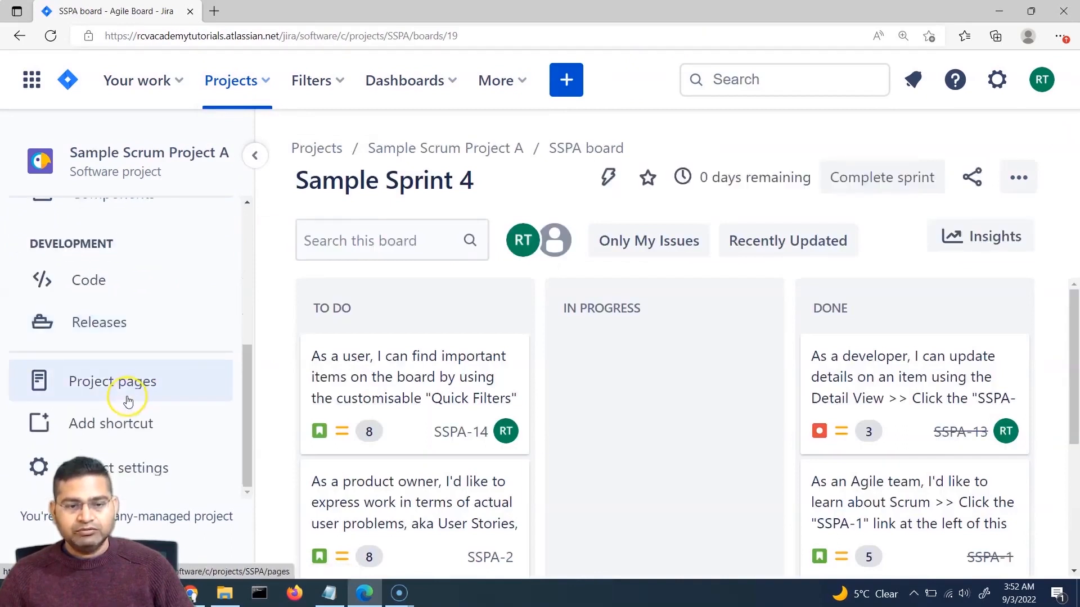
click(115, 469)
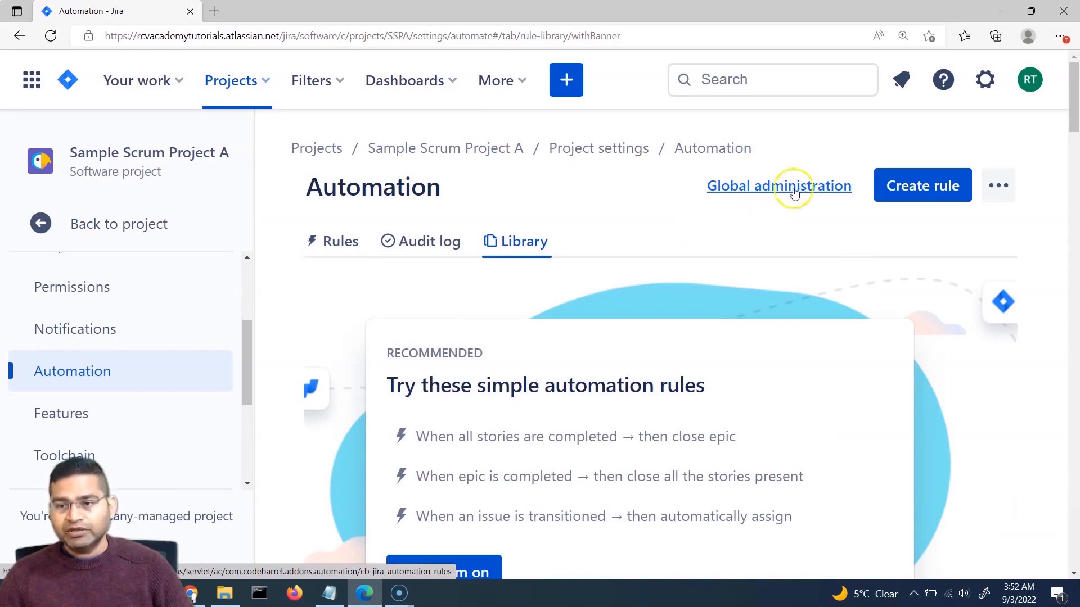
click(776, 192)
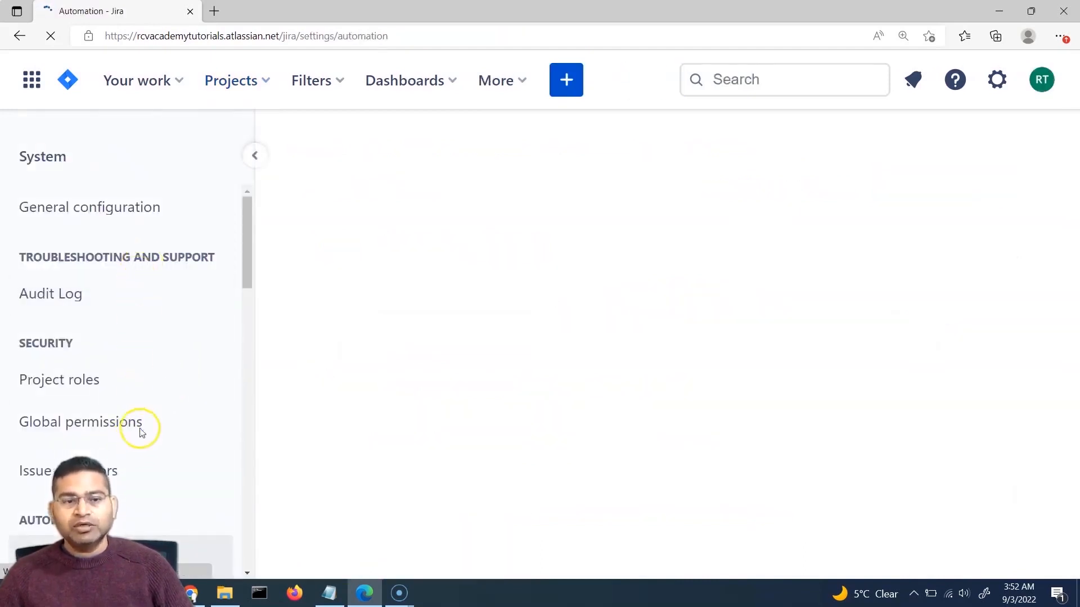
Step: Open the Global automation rule-management menu showing Import rules and Export rules
scroll(141, 437, down, 2)
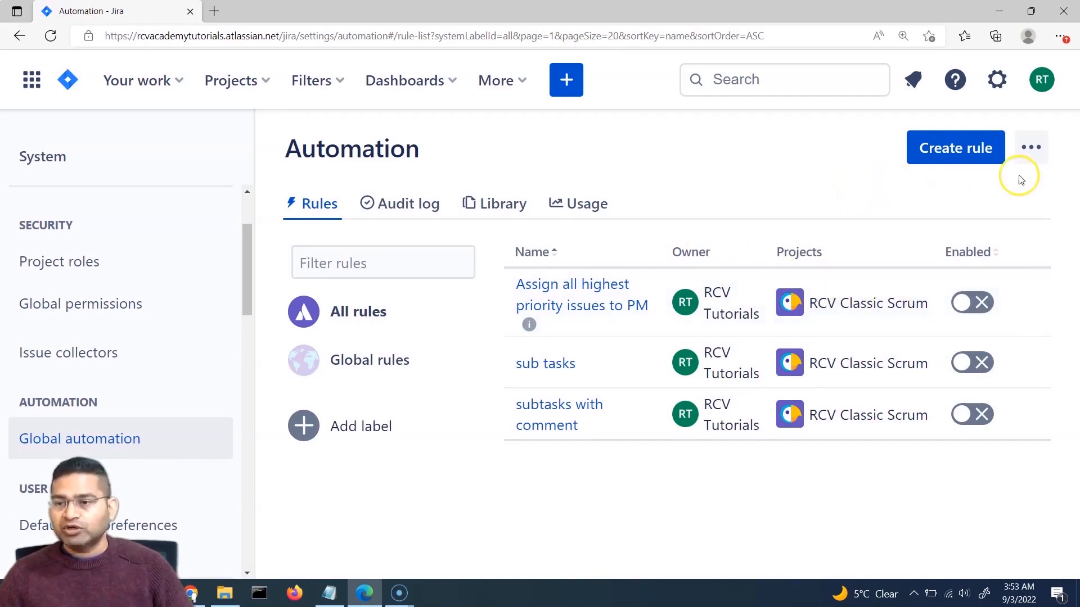
click(1032, 151)
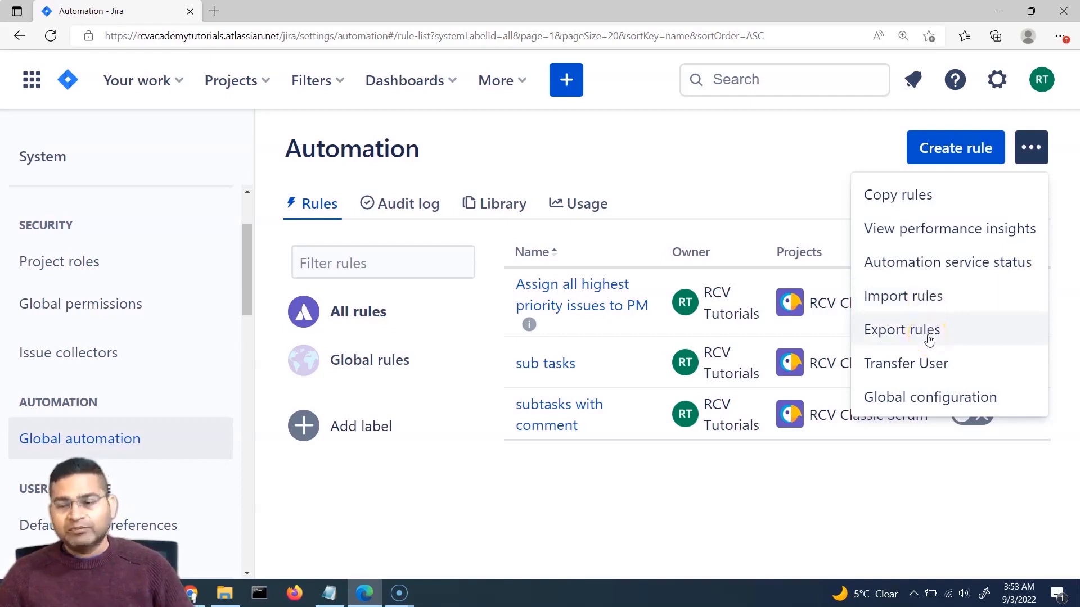
click(900, 332)
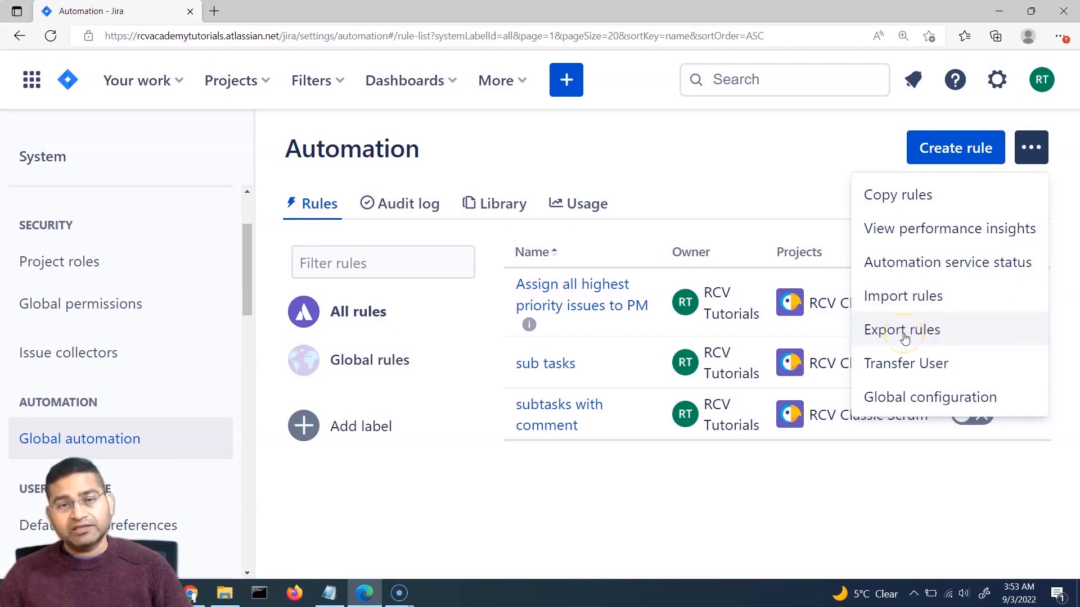
click(919, 298)
click(927, 299)
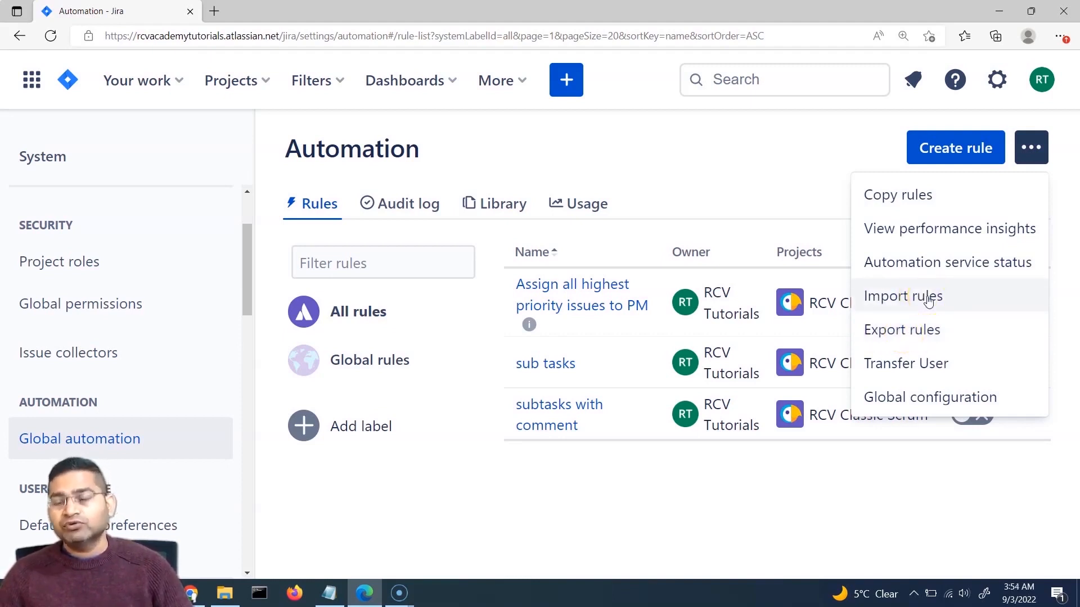
Step: Import rules from automation-rule-8373089-202209021751.json in the Downloads folder
click(929, 300)
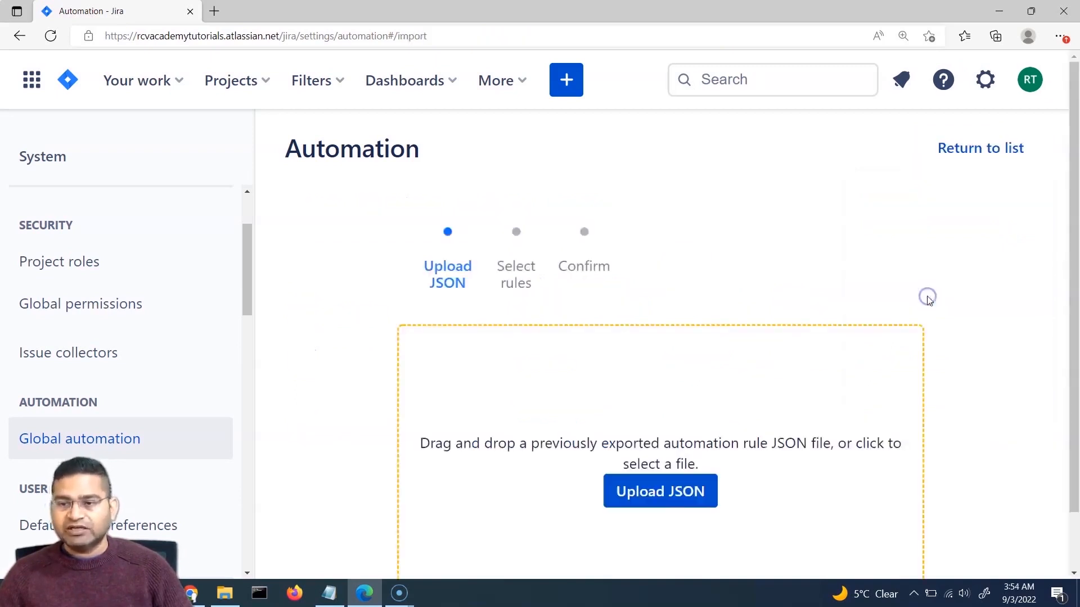
scroll(702, 288, down, 2)
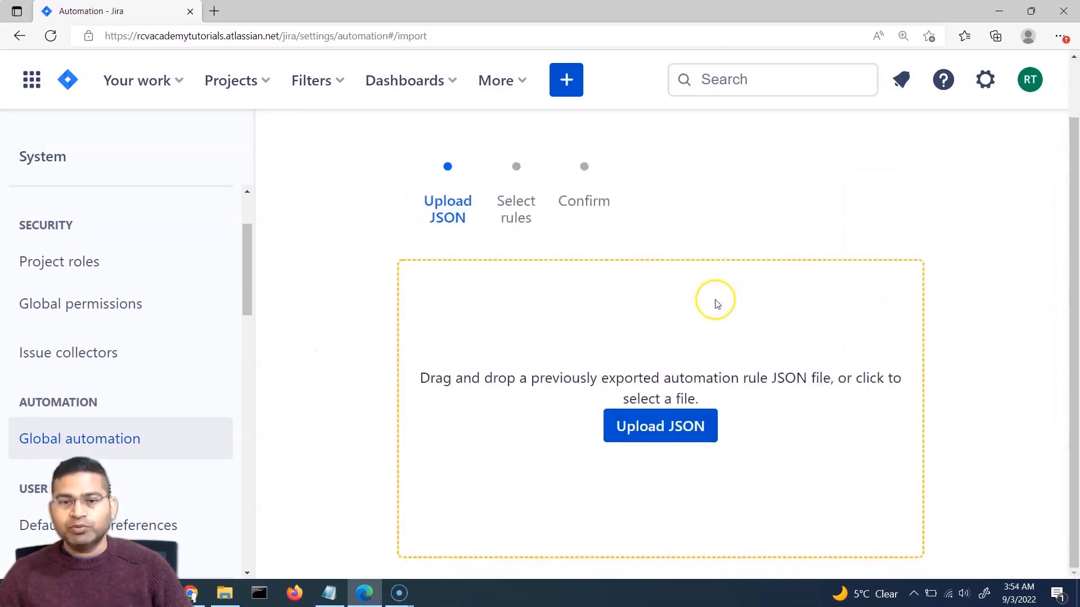
scroll(716, 301, up, 2)
scroll(506, 326, down, 2)
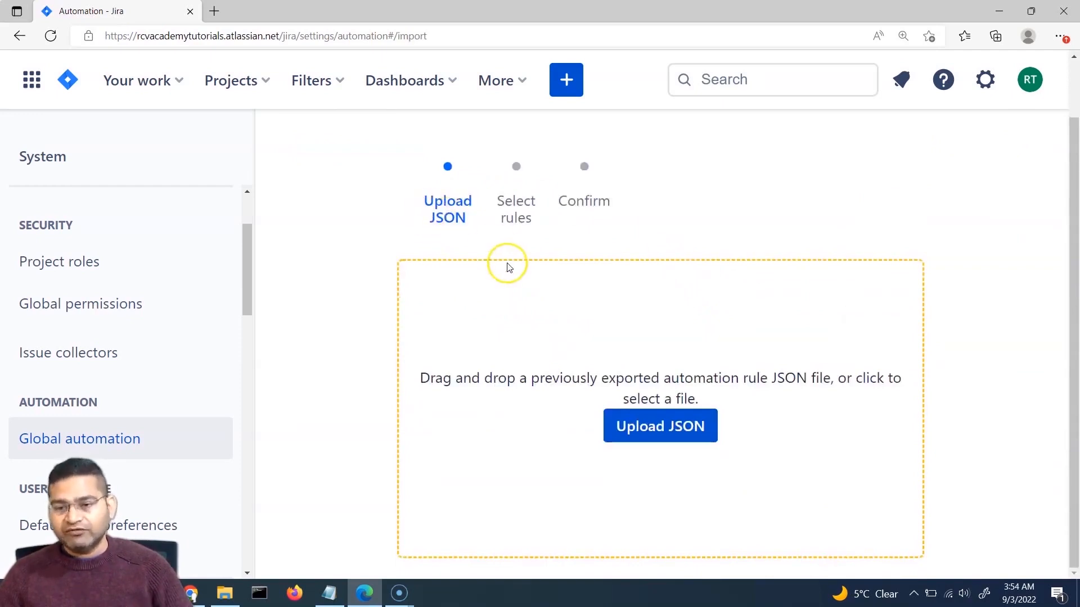
click(671, 432)
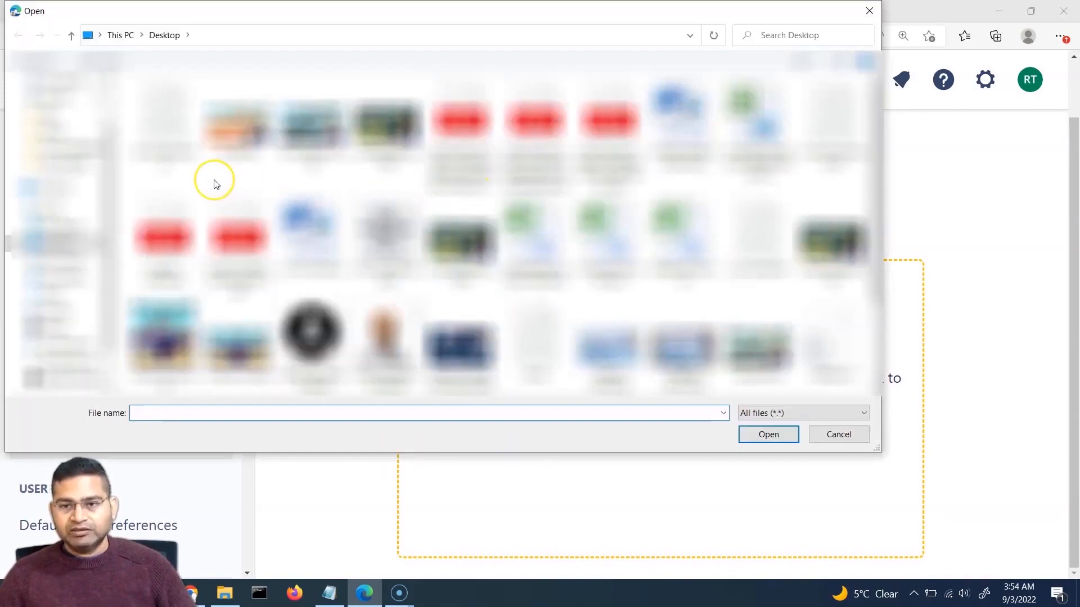
click(67, 277)
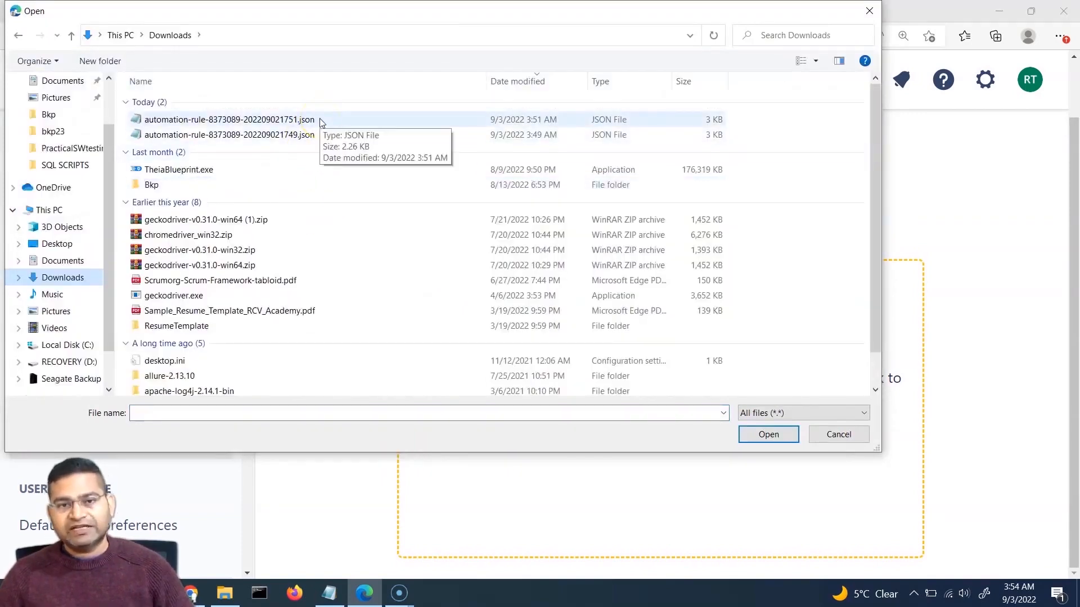
click(321, 120)
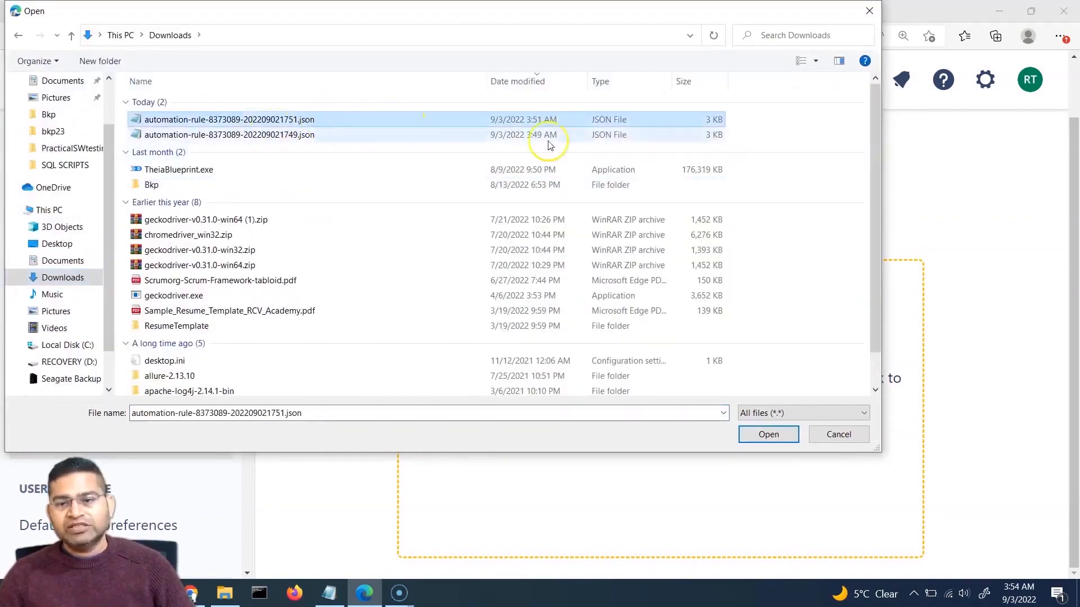
click(769, 435)
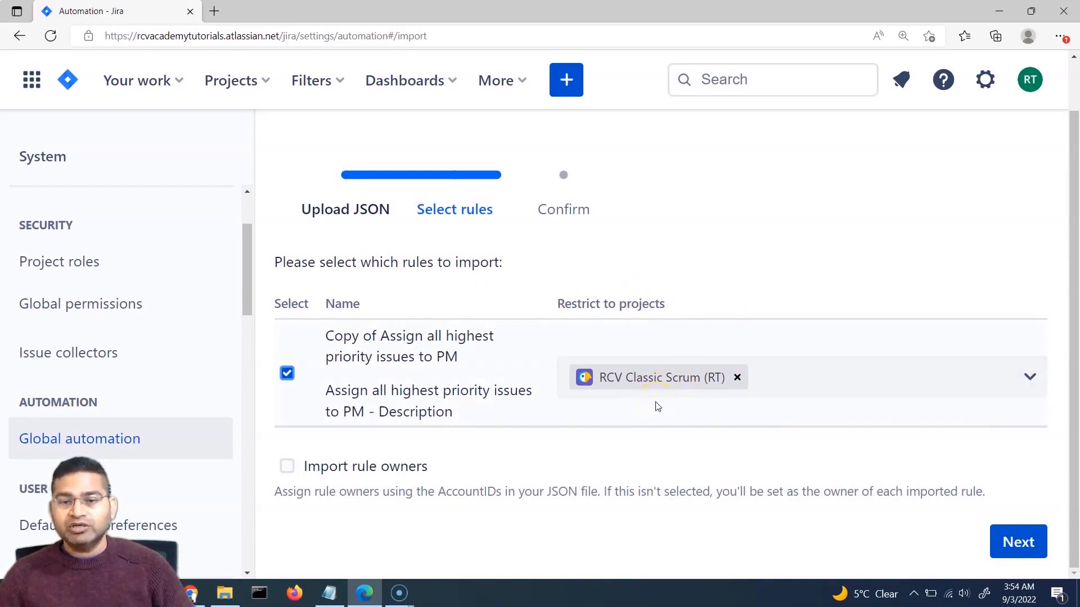
Step: Restrict the imported rule to Sample Scrum Project A instead of RCV Classic Scrum, then continue
click(738, 379)
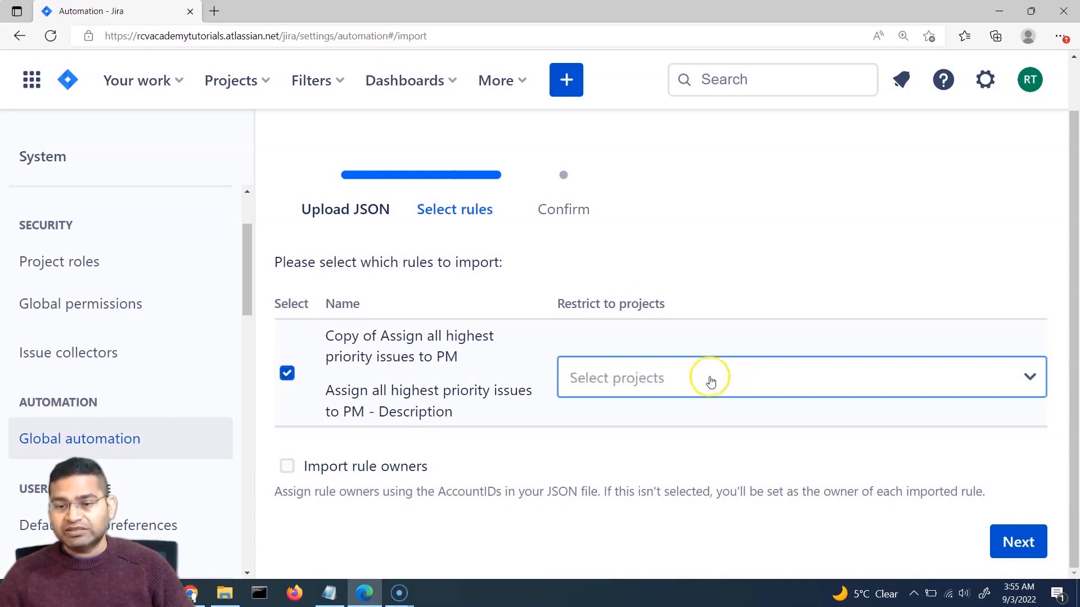
click(662, 381)
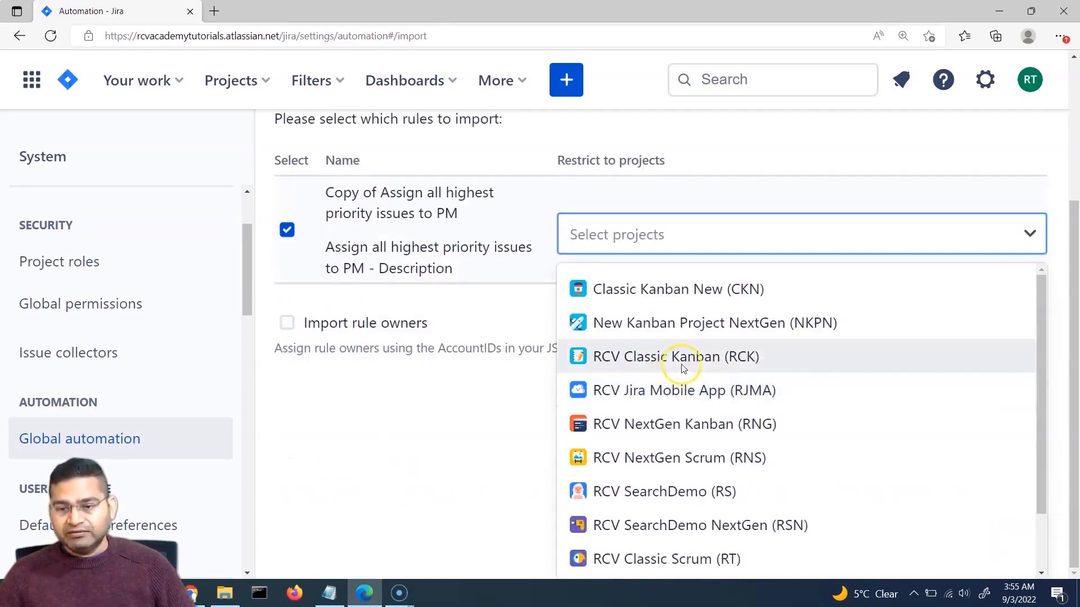
scroll(633, 535, down, 2)
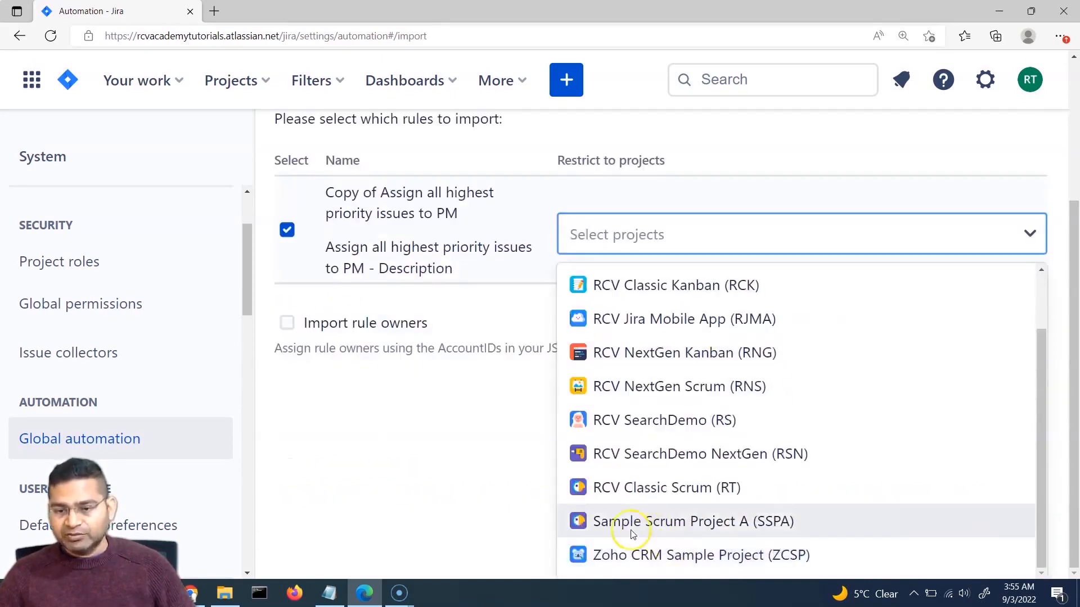
click(699, 524)
click(824, 228)
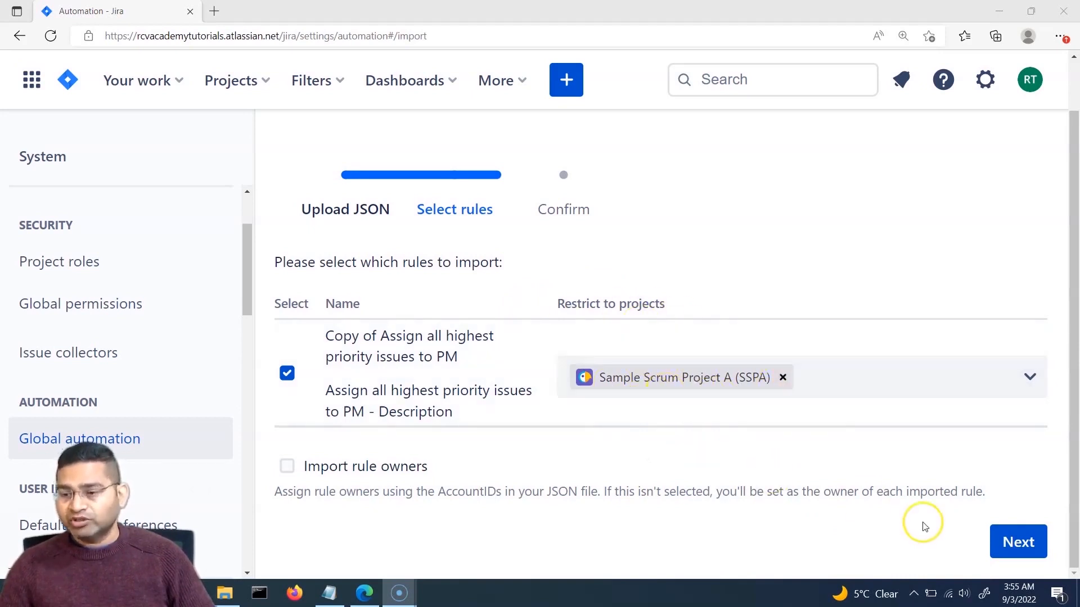
click(1018, 543)
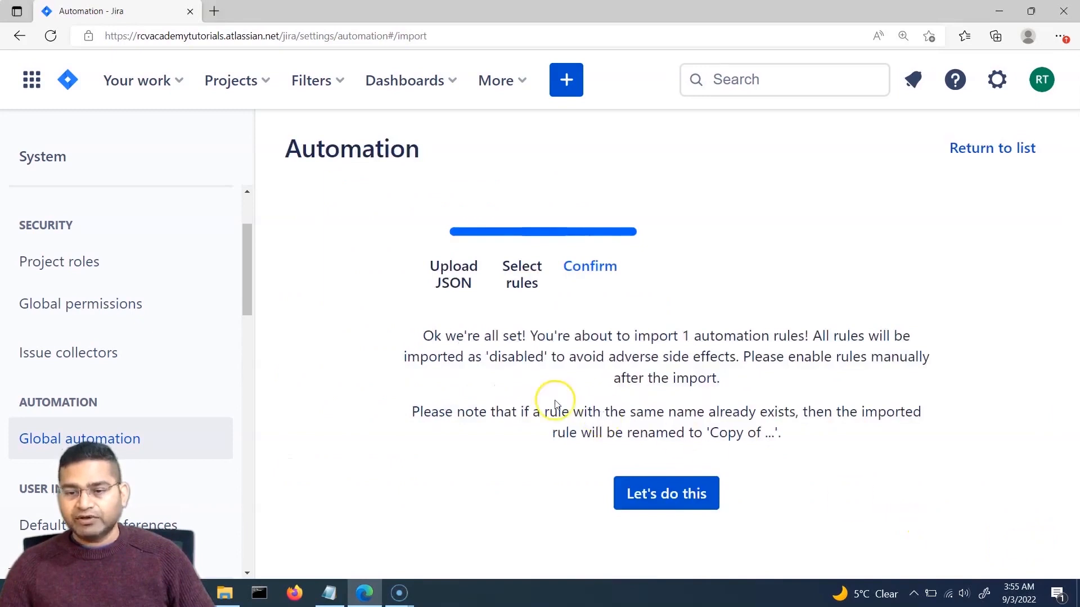
Step: Finish the import and confirm the copied rule is disabled under Sample Scrum Project A
click(693, 500)
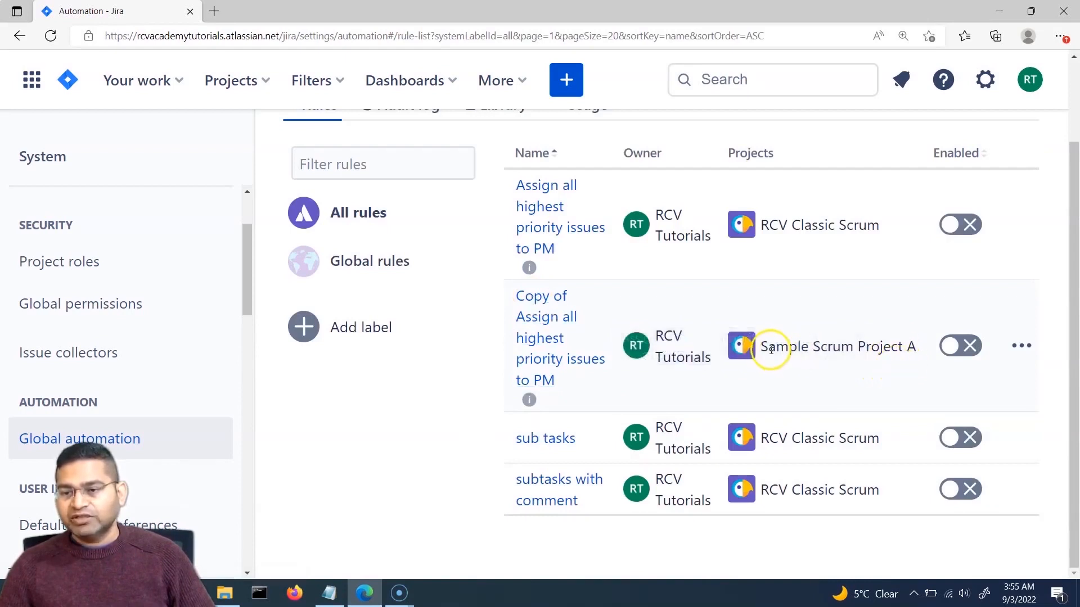
drag(764, 348, 905, 350)
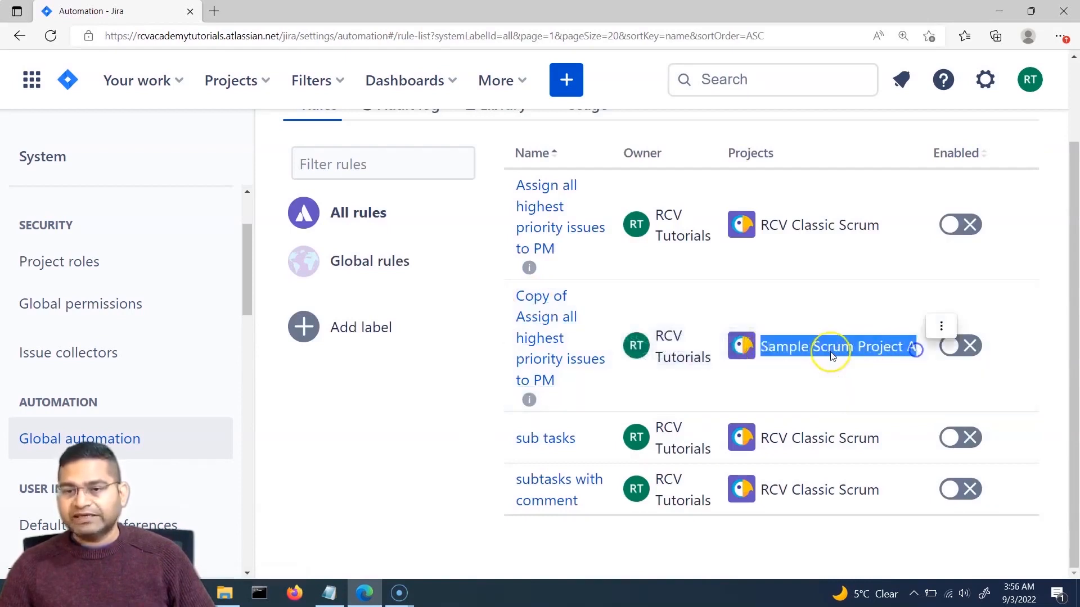
scroll(822, 338, up, 1)
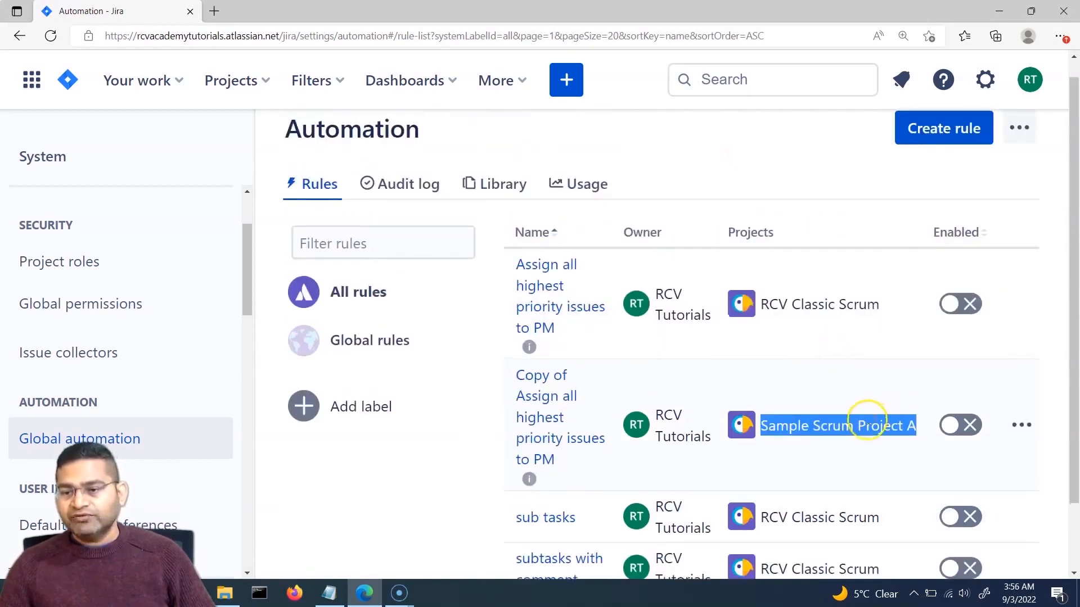
click(872, 415)
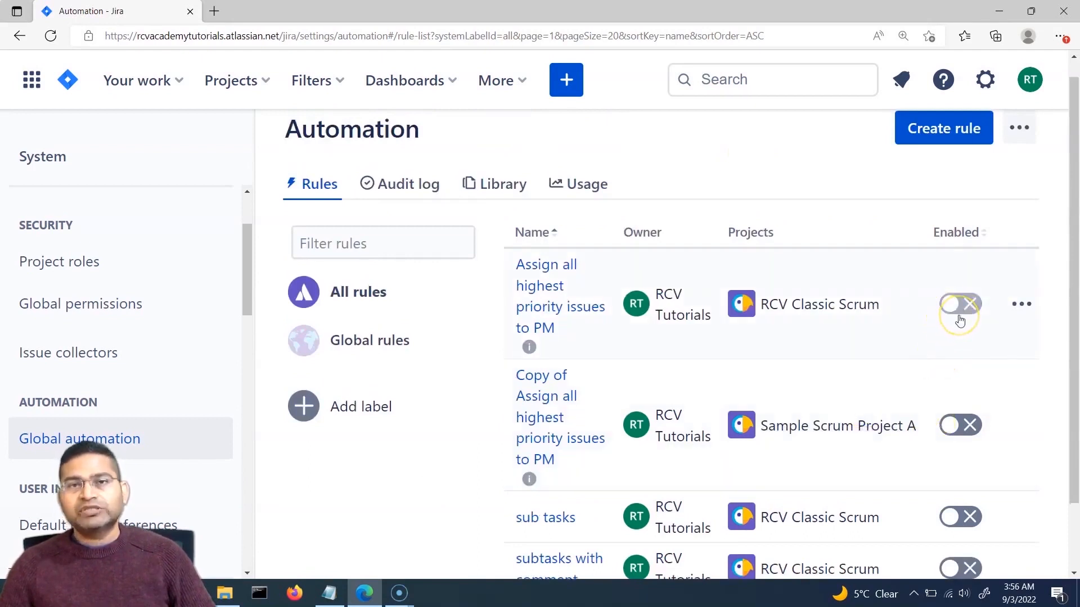
click(961, 431)
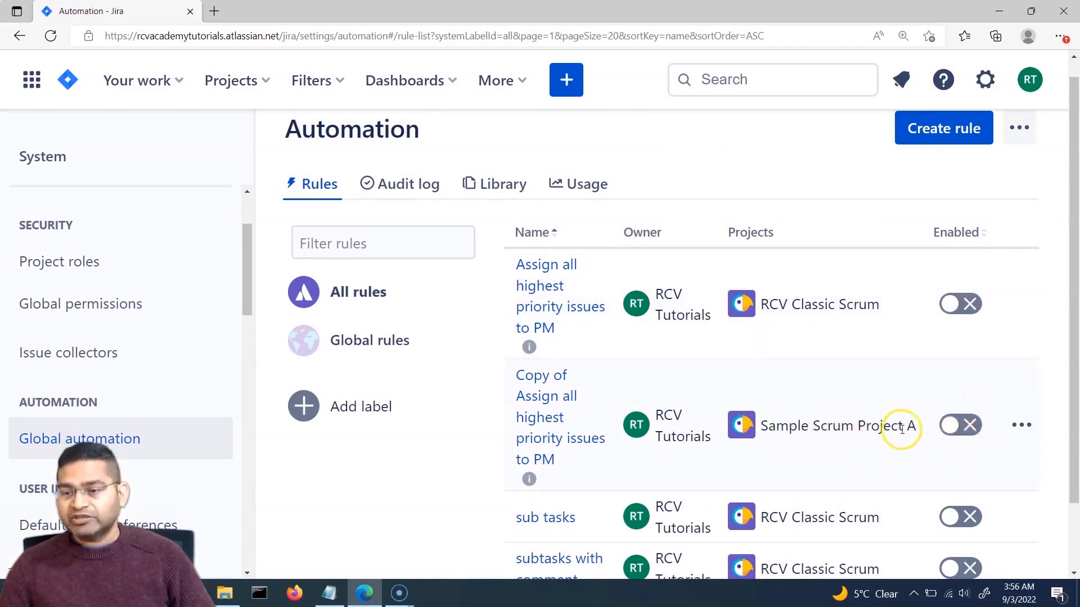
scroll(821, 306, down, 2)
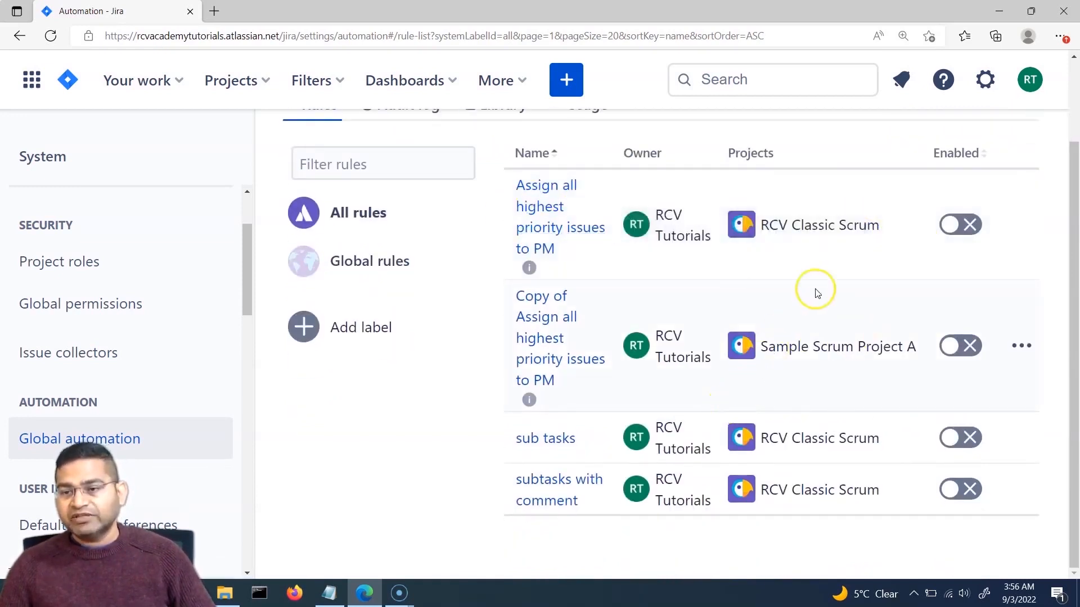
scroll(827, 405, up, 2)
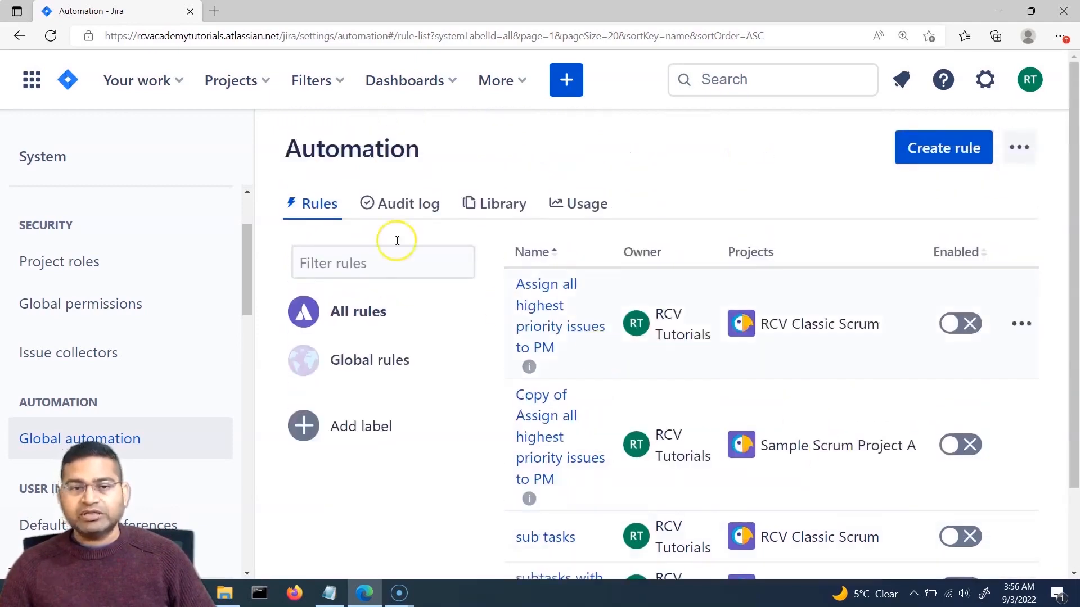
click(263, 82)
click(323, 233)
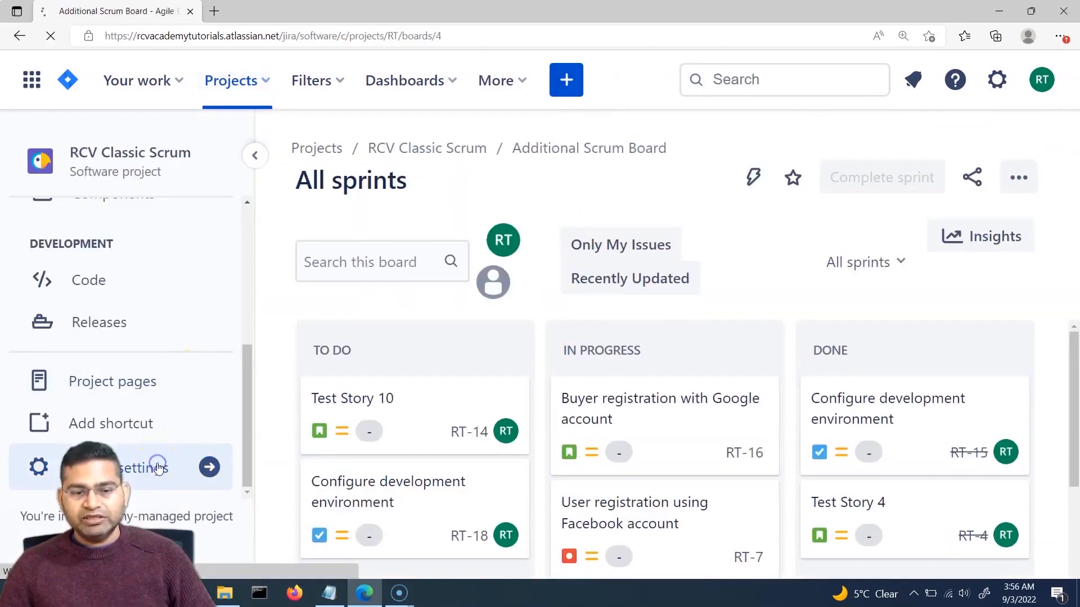
click(158, 468)
scroll(133, 381, down, 3)
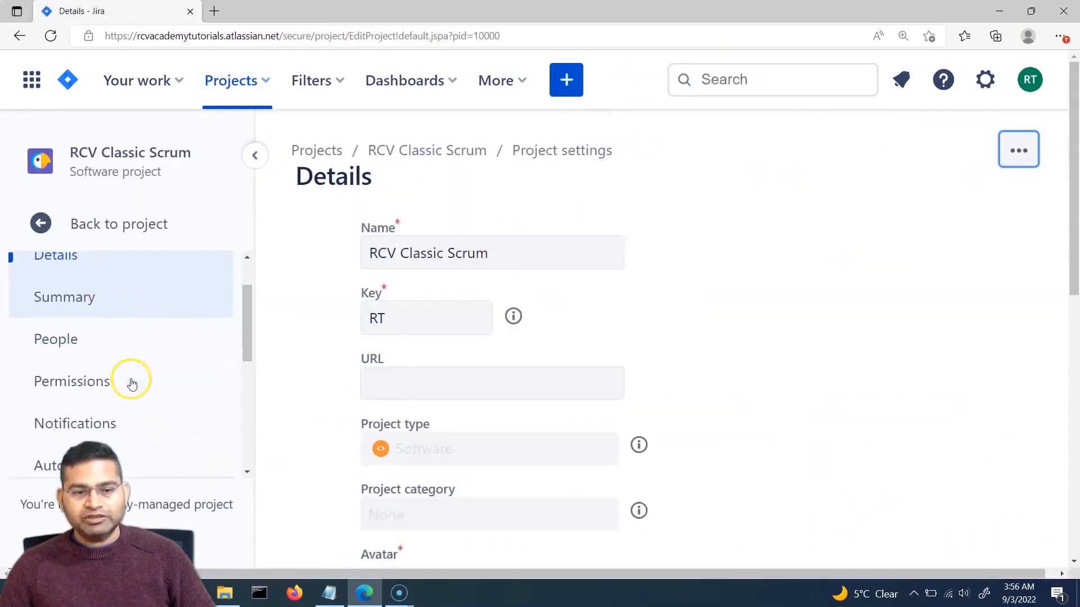
click(133, 373)
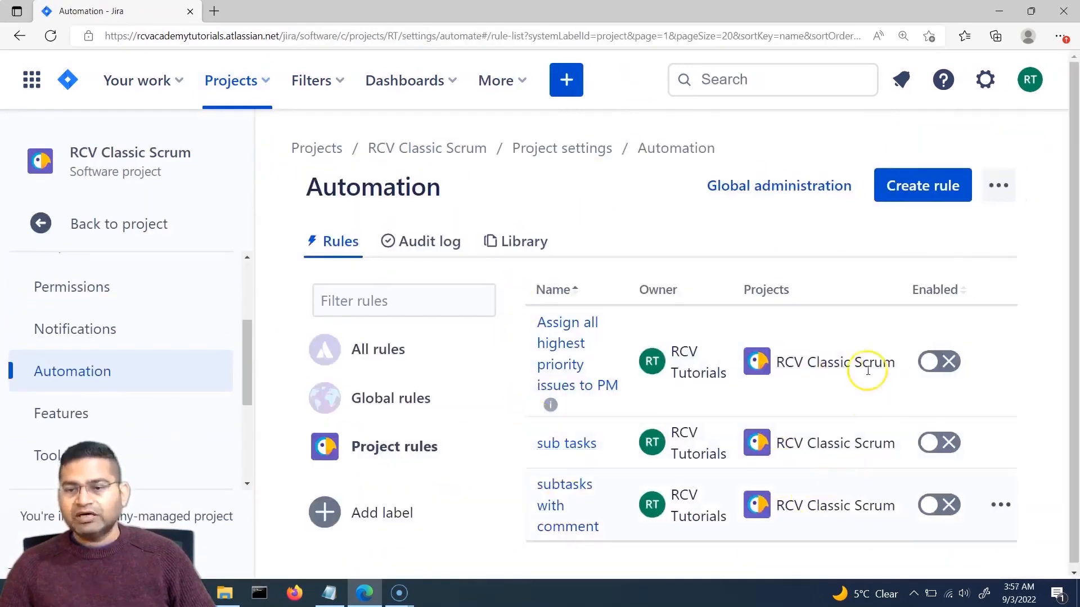
click(808, 191)
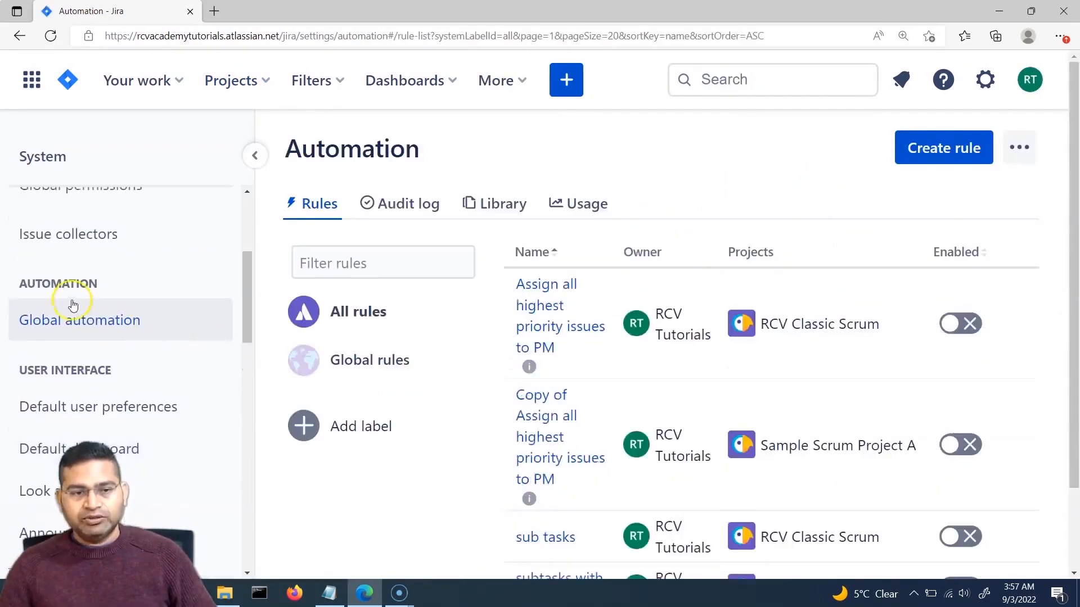
Step: Export all rules to automation-rules-202209021757.json and check it in Downloads
scroll(101, 268, down, 1)
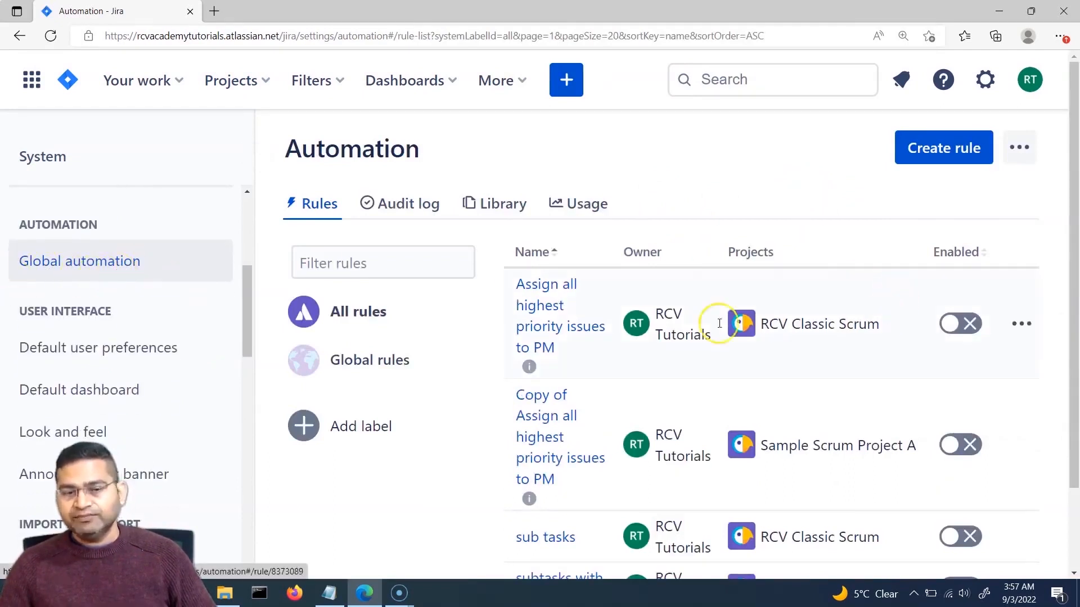
click(1021, 152)
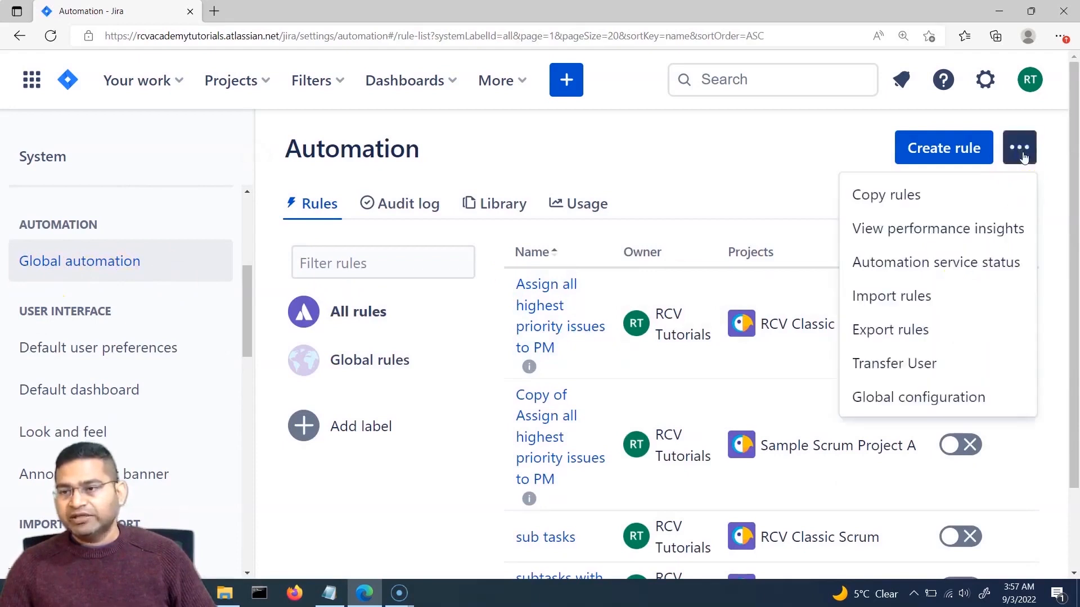
click(935, 332)
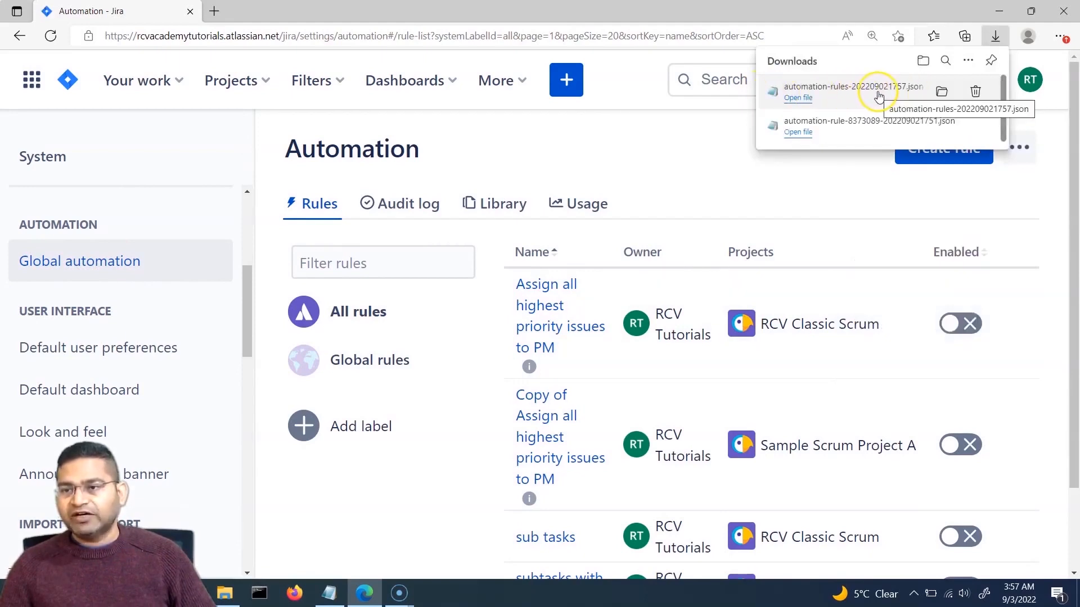
click(943, 92)
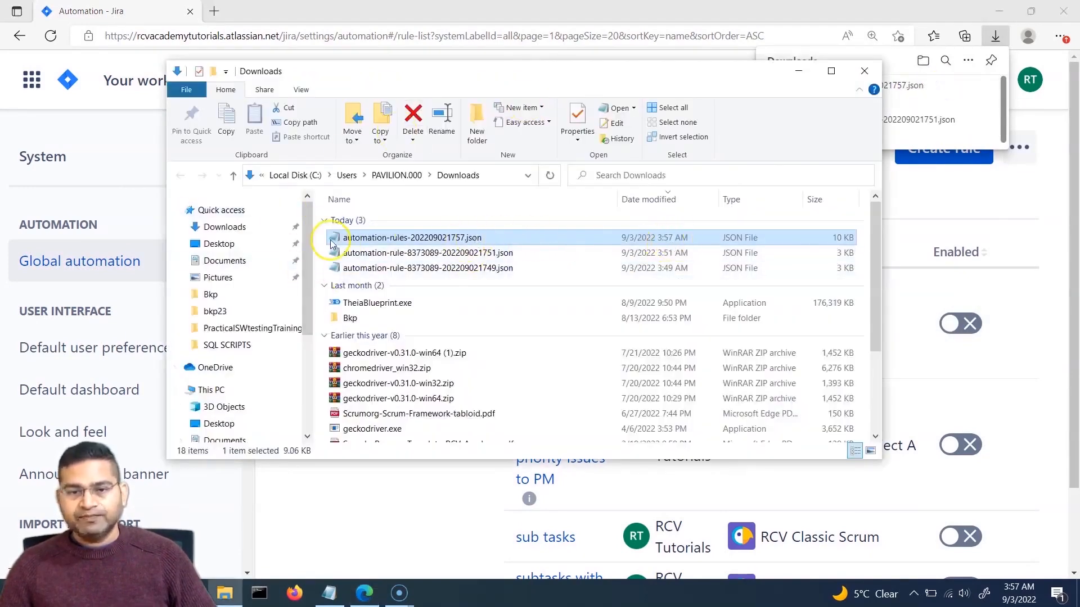
click(863, 72)
Step: Reopen the Global automation rule-management menu
scroll(838, 450, down, 2)
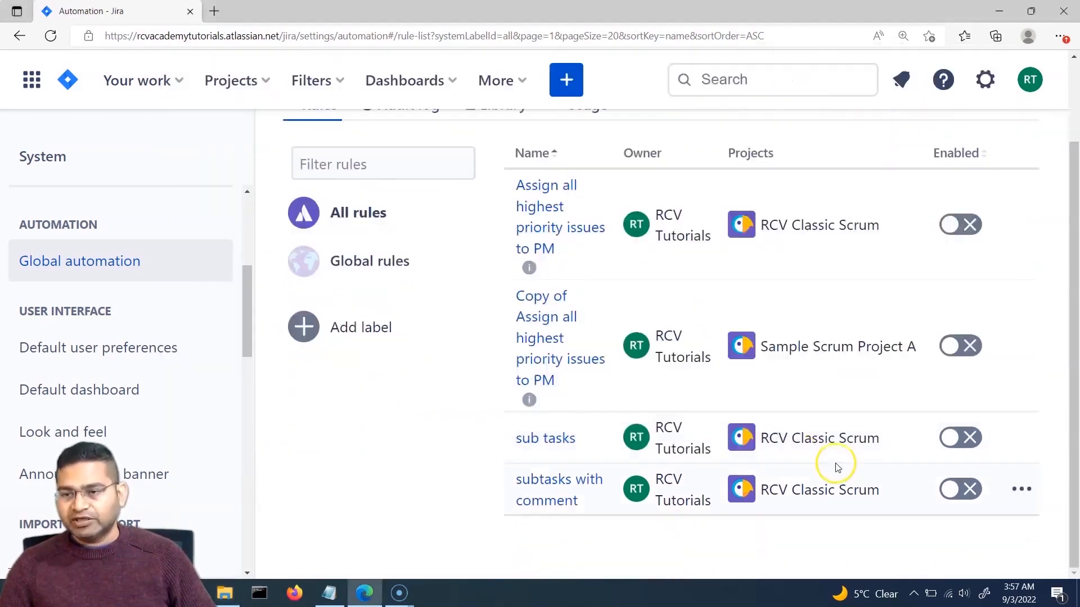
scroll(827, 506, up, 2)
scroll(786, 441, down, 2)
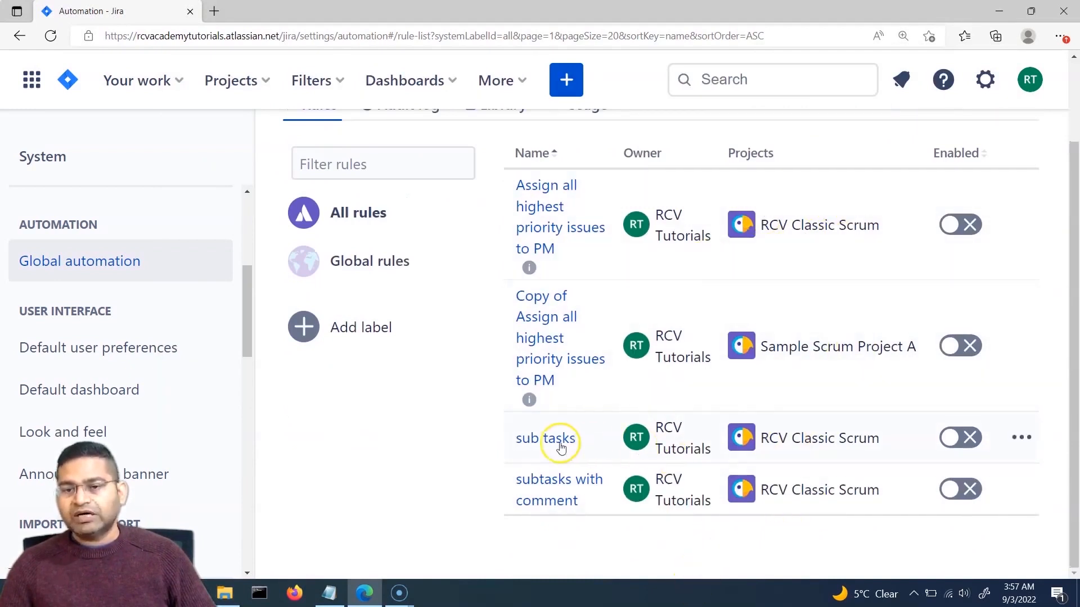
scroll(446, 489, up, 2)
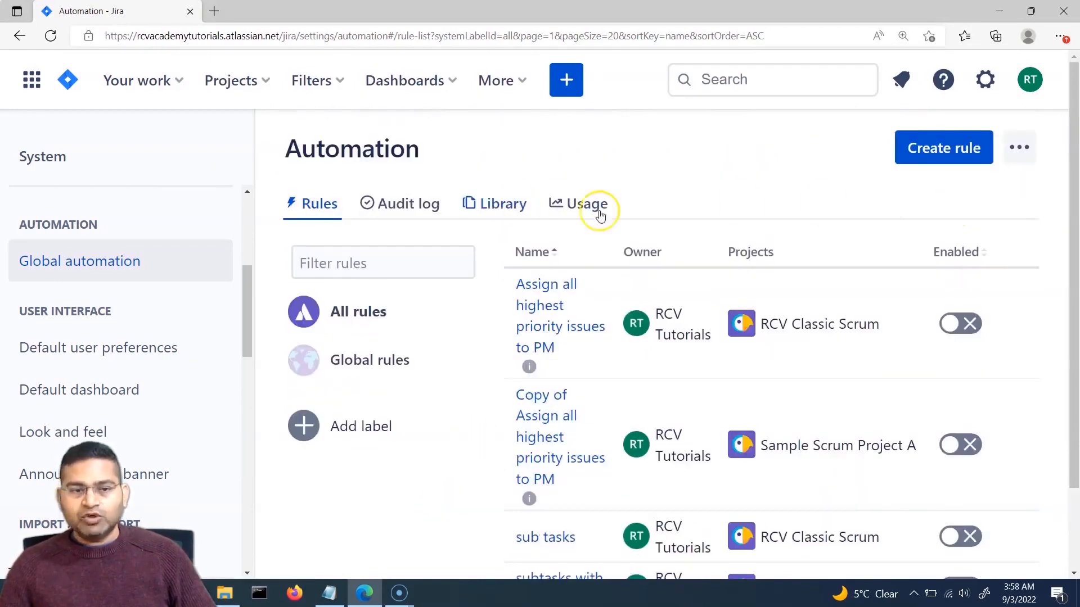
click(1027, 161)
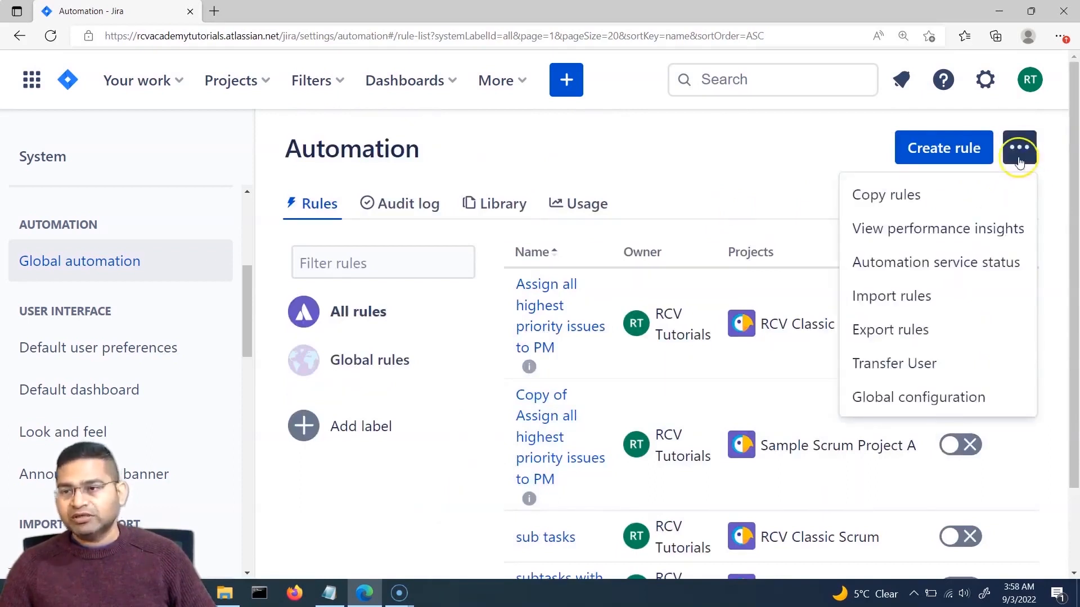
Step: Upload automation-rules-202209021757.json into the rule import wizard
click(923, 300)
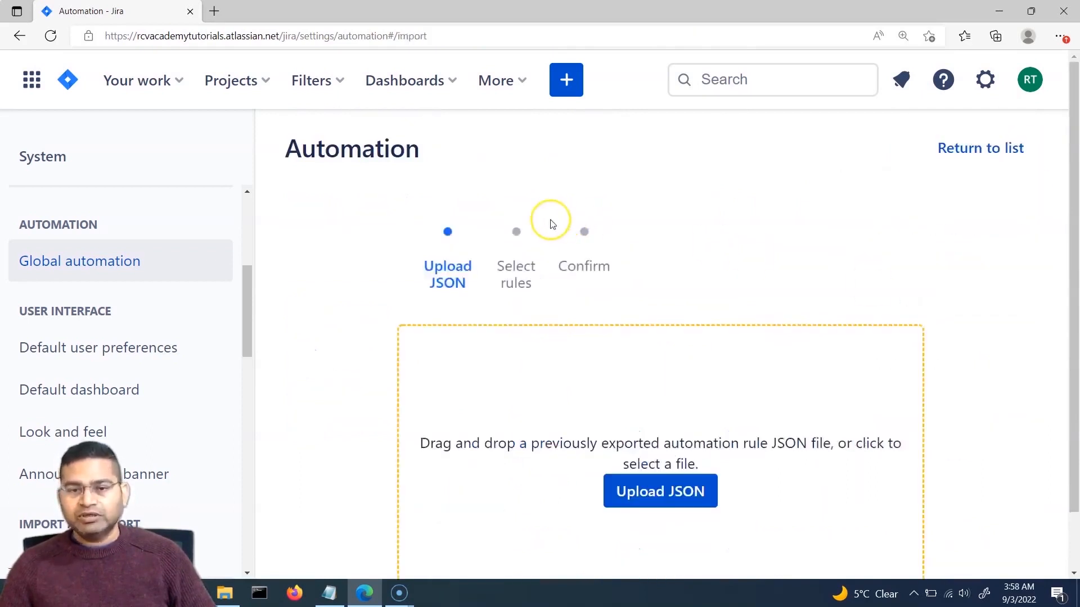
scroll(699, 366, down, 1)
click(653, 432)
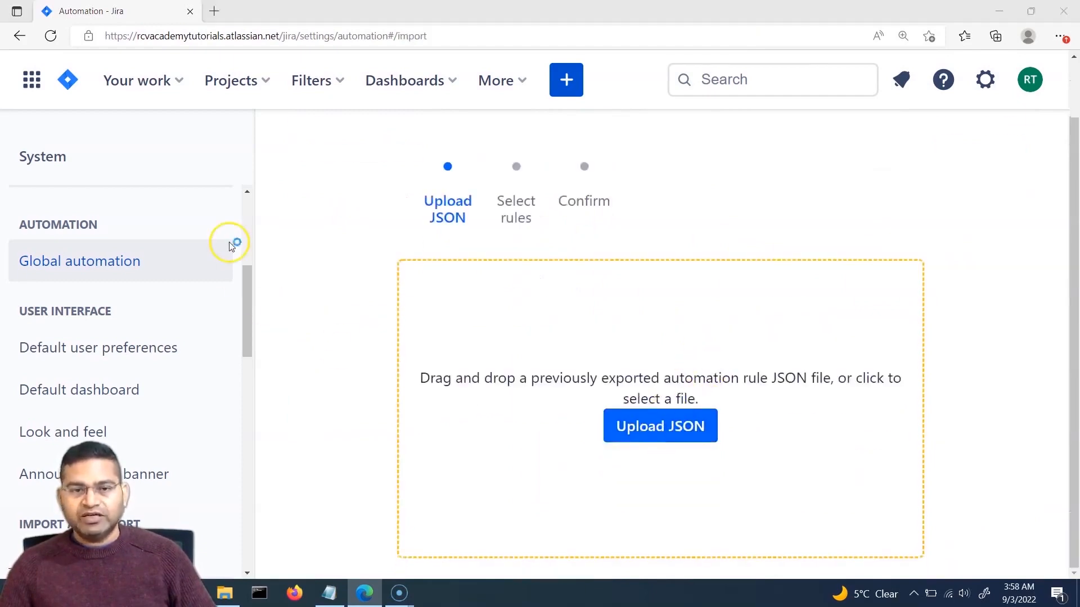
click(193, 120)
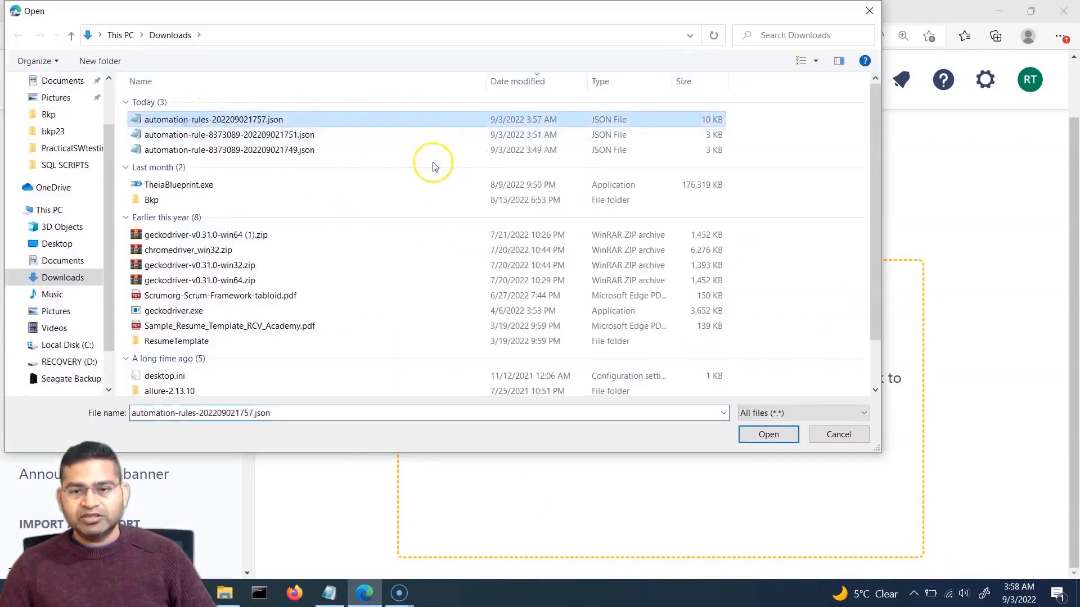
click(768, 436)
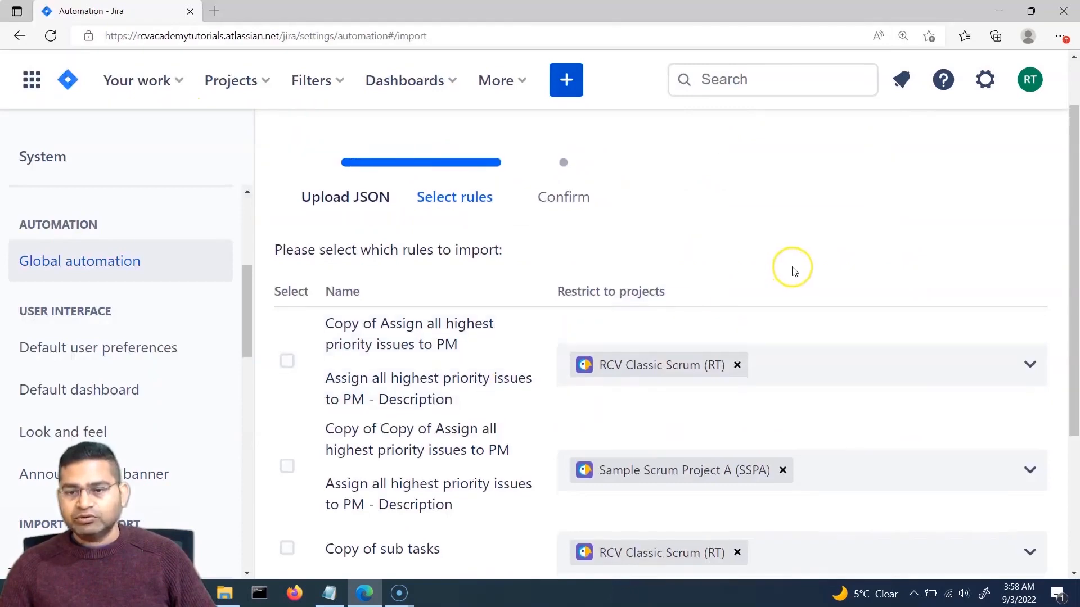
scroll(788, 275, down, 3)
scroll(785, 290, up, 3)
scroll(783, 294, down, 2)
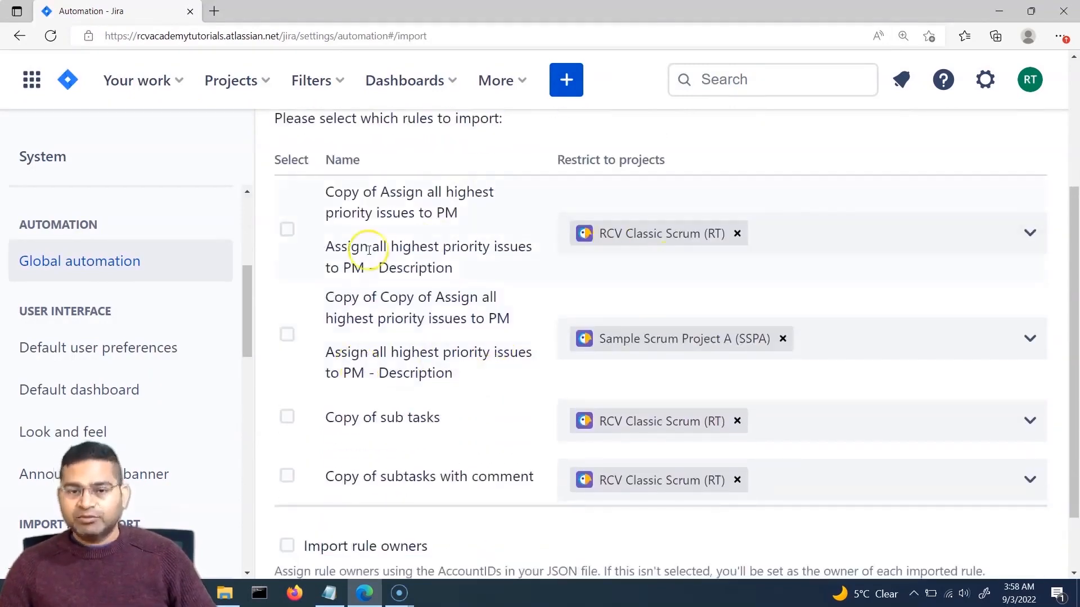
Step: Select all four rules in the file for import
click(287, 229)
click(287, 336)
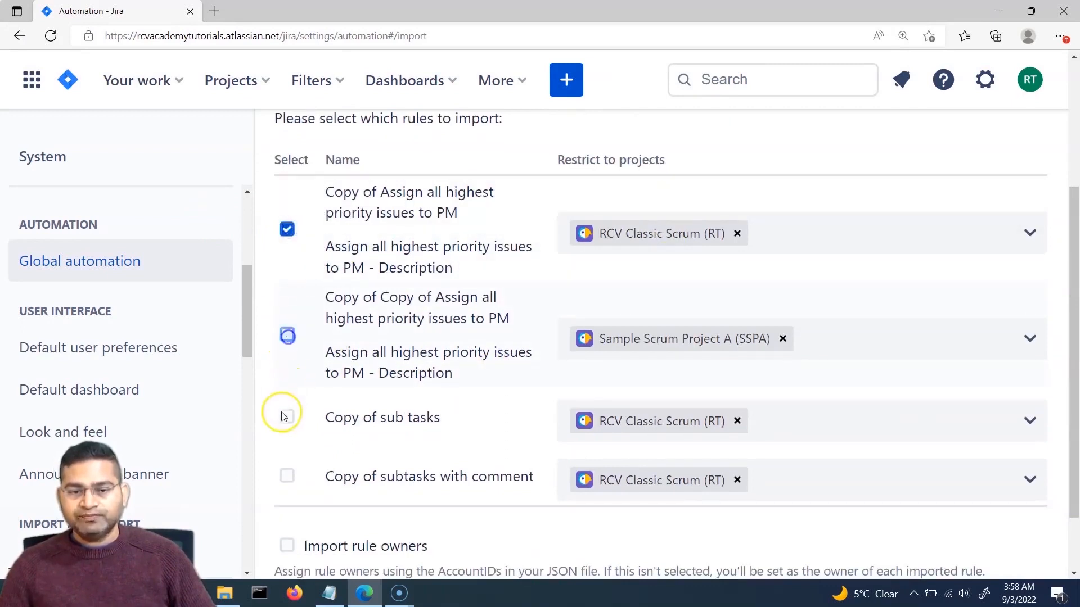
click(287, 417)
click(287, 476)
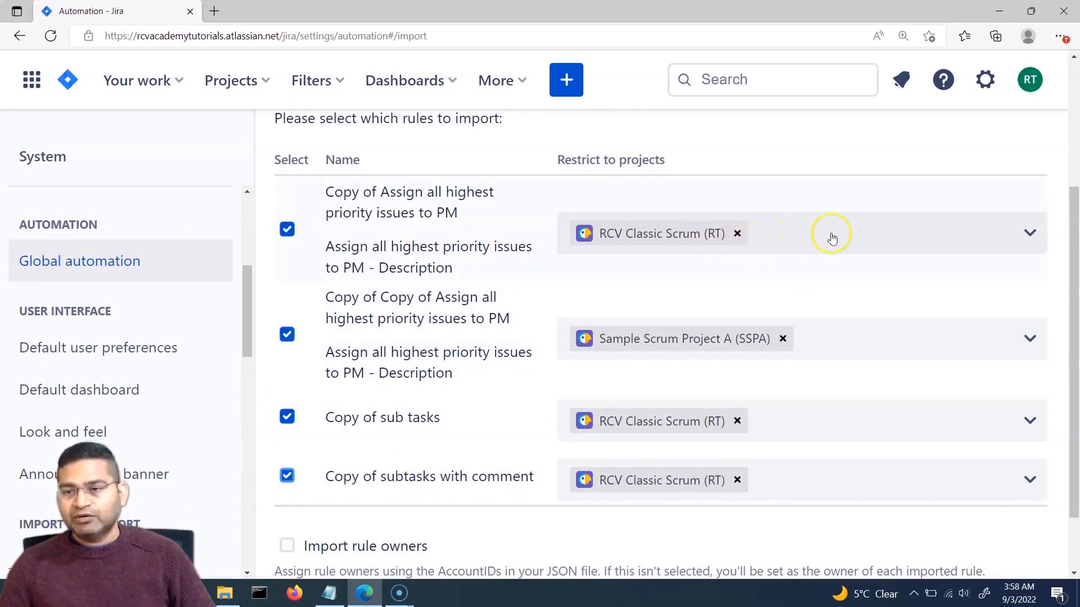
Step: Add New Kanban Project NextGen, RCV NextGen Scrum and RCV Classic Kanban to rule restrictions, then continue
click(858, 236)
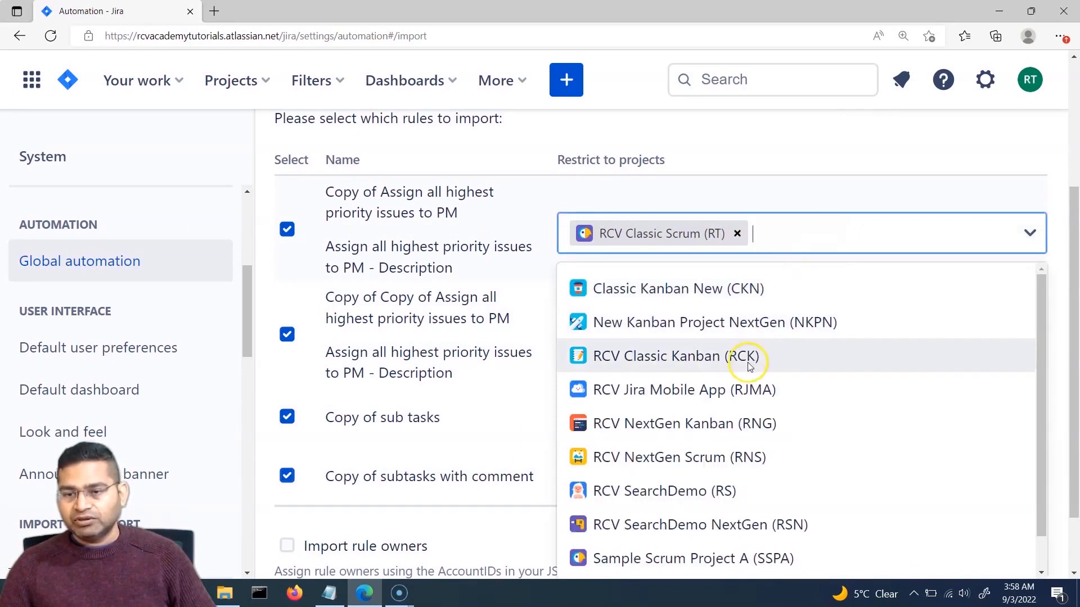
click(787, 322)
click(887, 241)
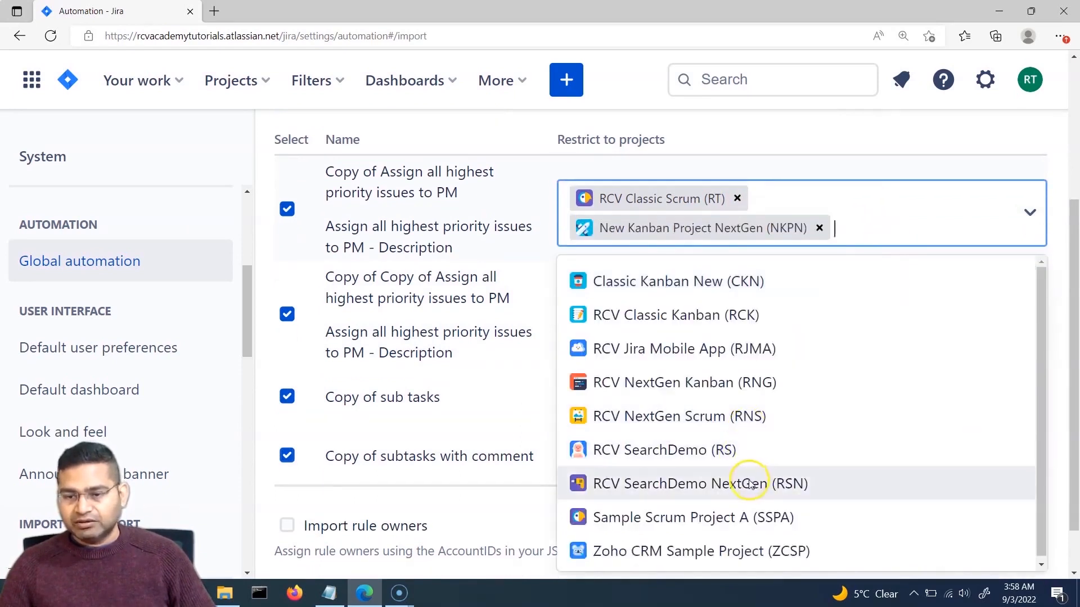
click(753, 416)
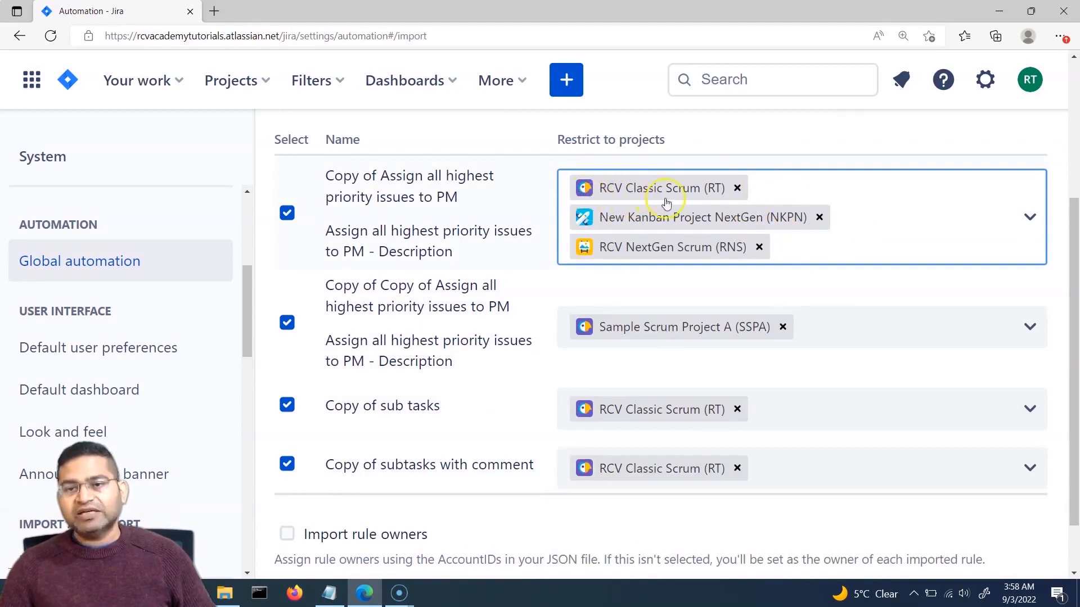
click(831, 332)
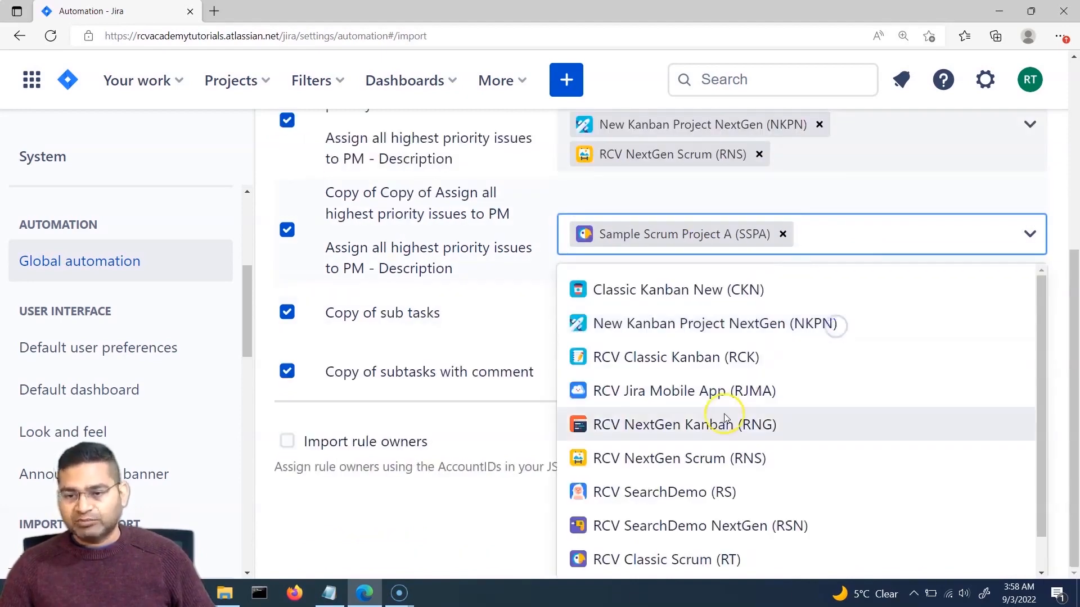
click(701, 371)
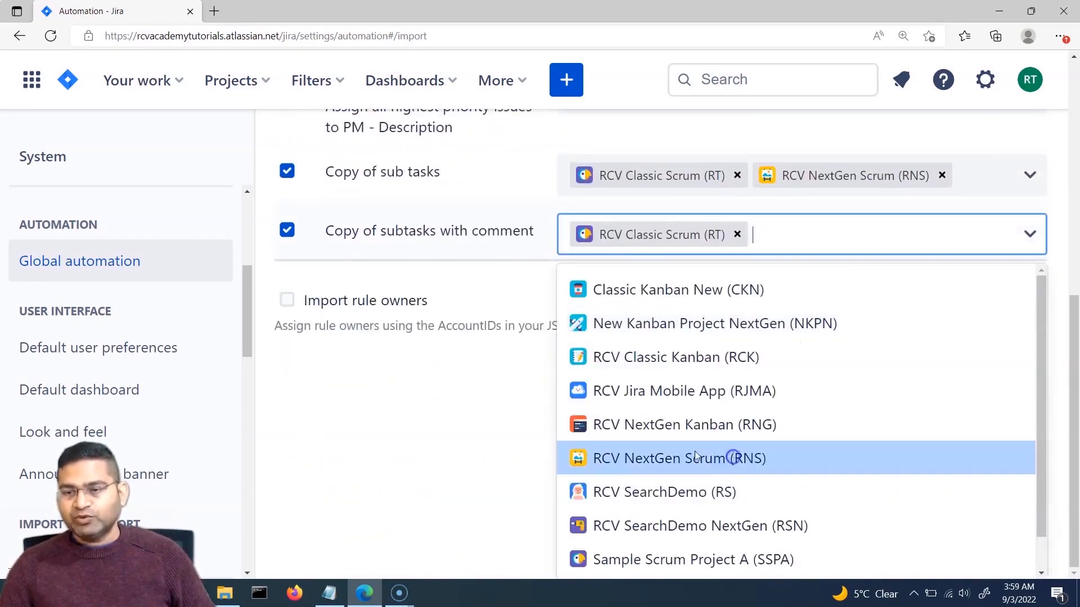
click(736, 457)
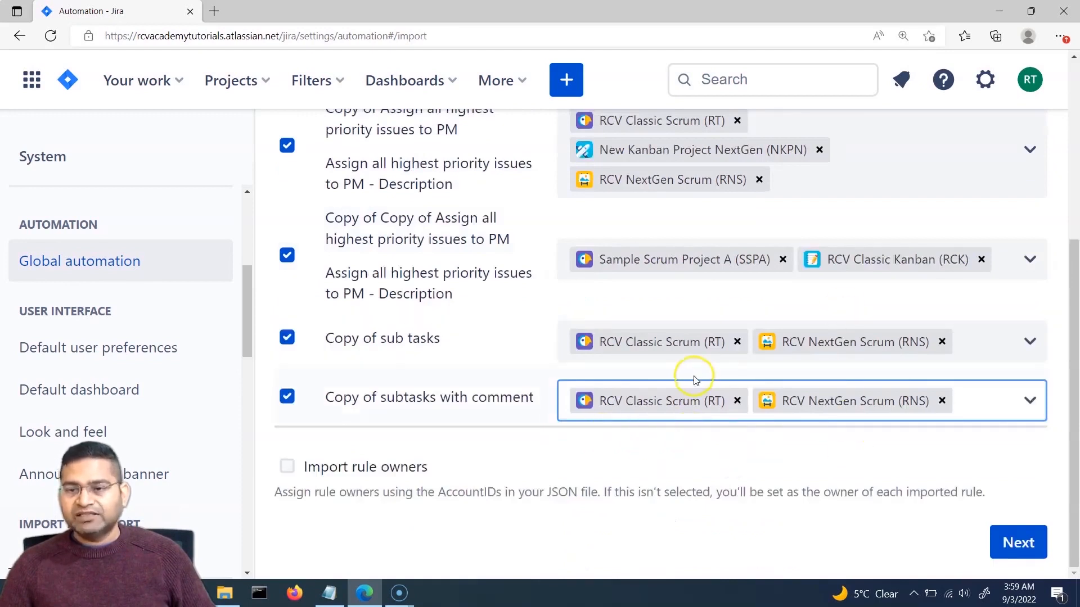
click(1019, 541)
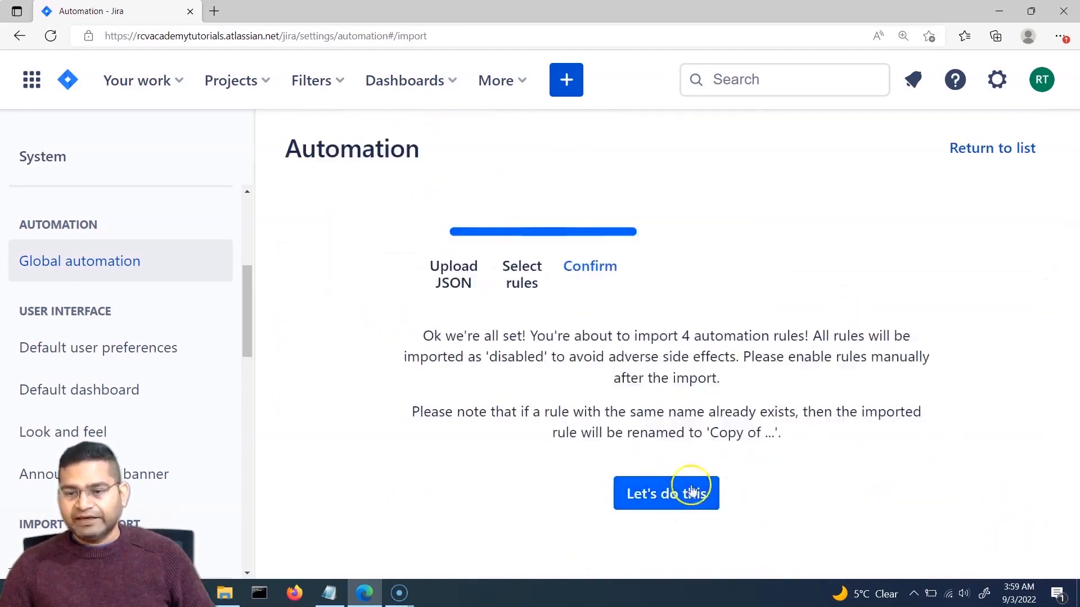
Step: Import the four rules as disabled copies and open the 'Copy of subtasks with comment' rule
click(693, 492)
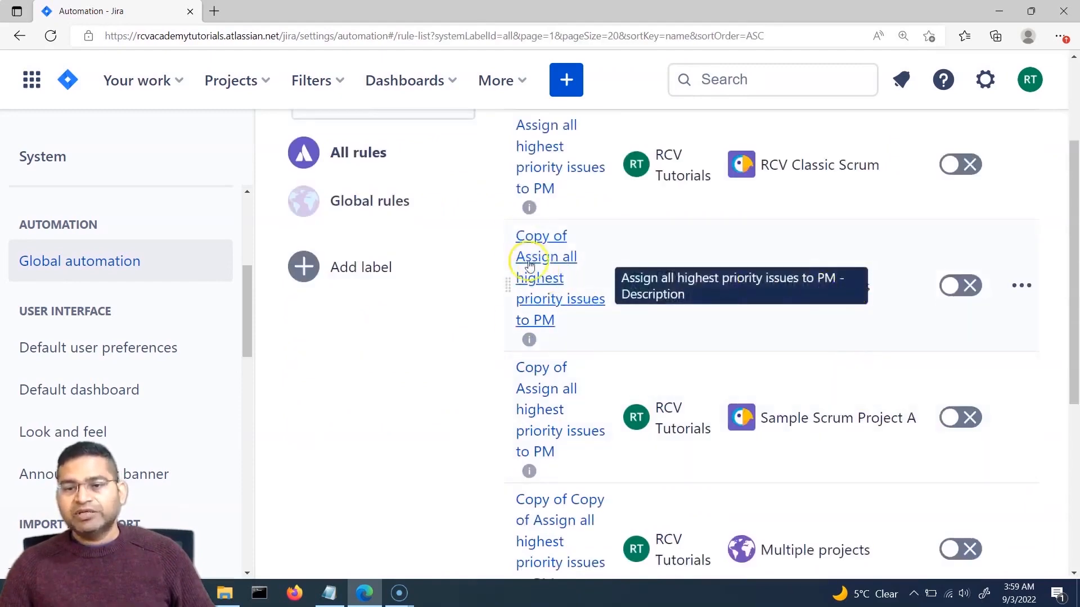
scroll(879, 366, down, 4)
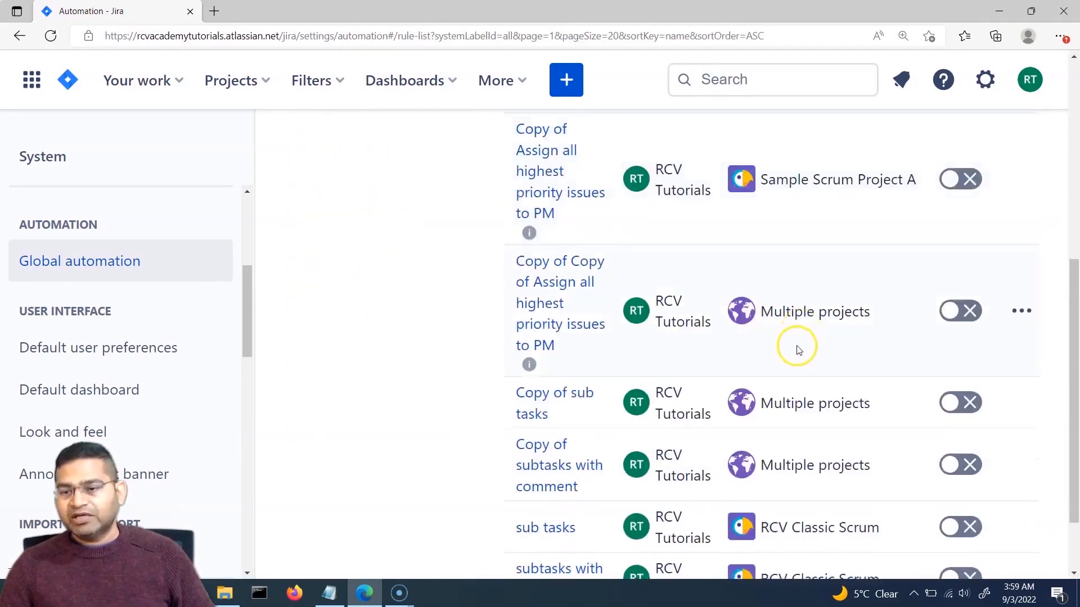
scroll(798, 350, down, 2)
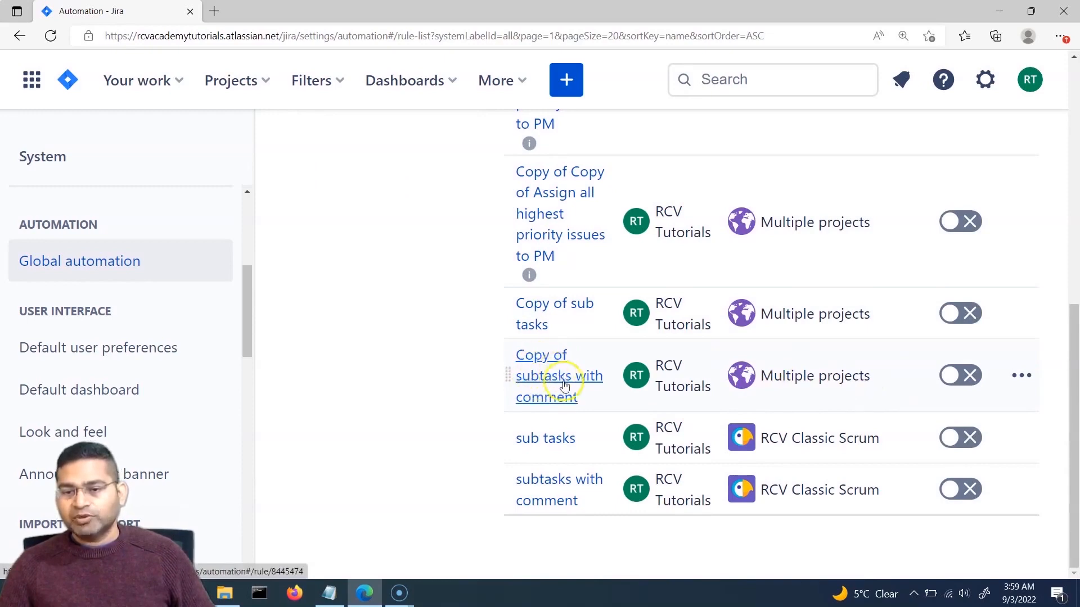
click(541, 380)
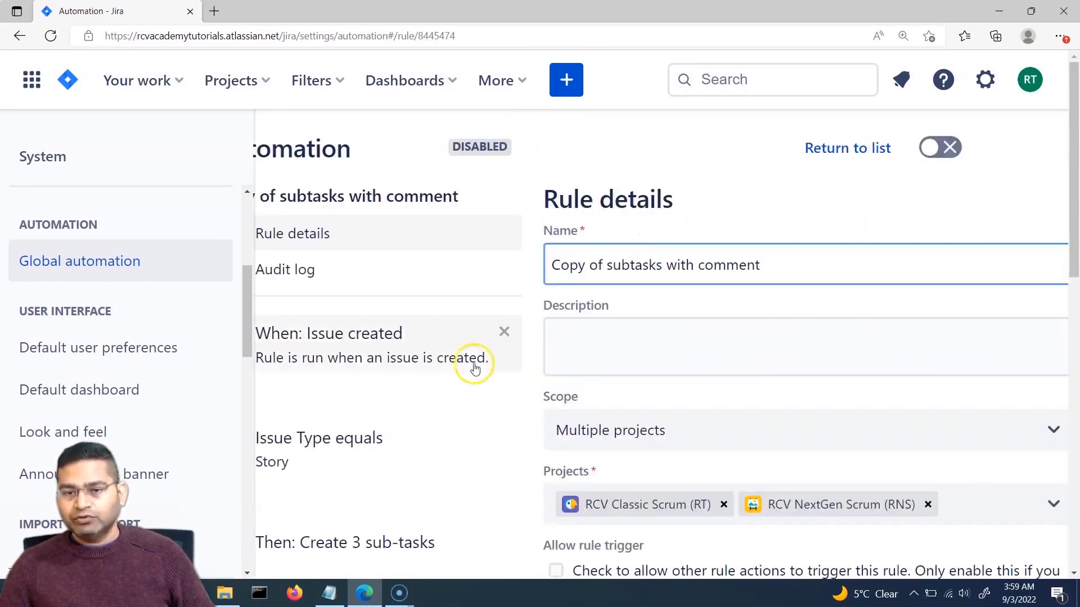
scroll(563, 360, down, 3)
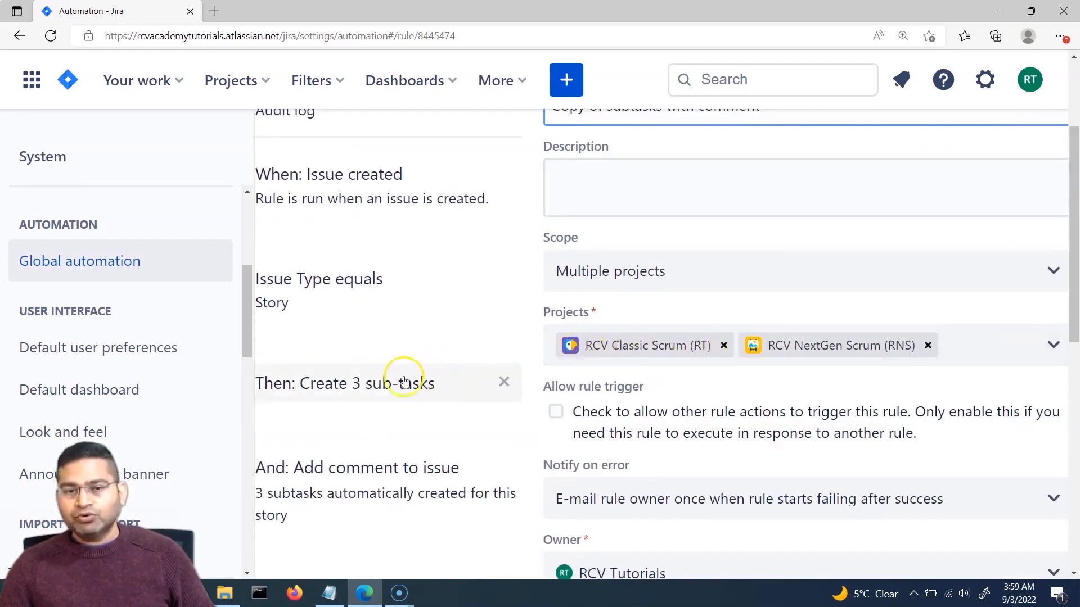
scroll(494, 337, up, 3)
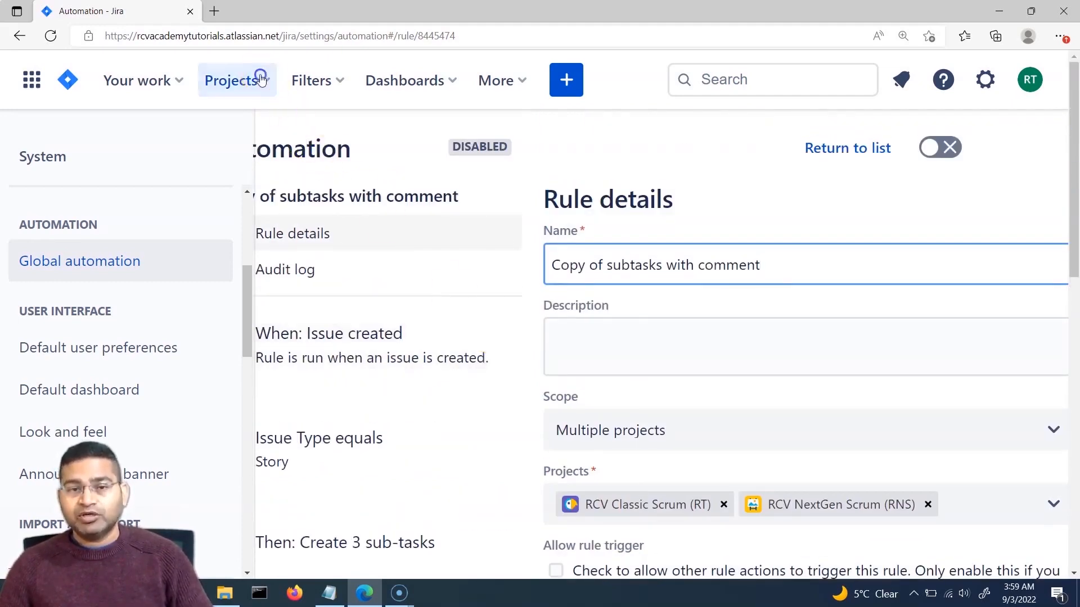
Step: Open the RCV Classic Scrum project's automation settings and filter to project rules
click(230, 81)
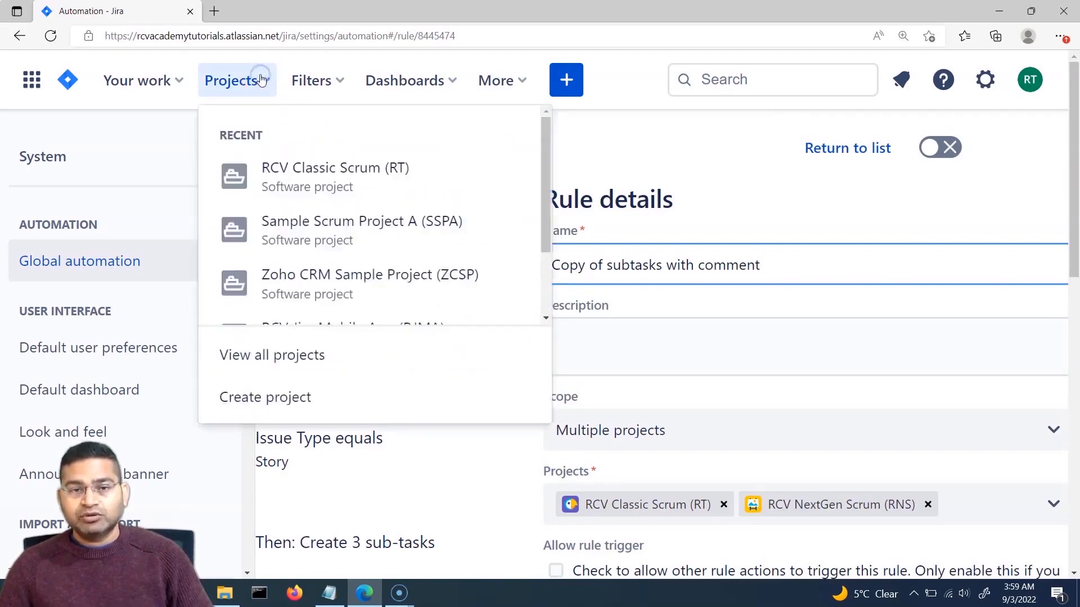
click(322, 181)
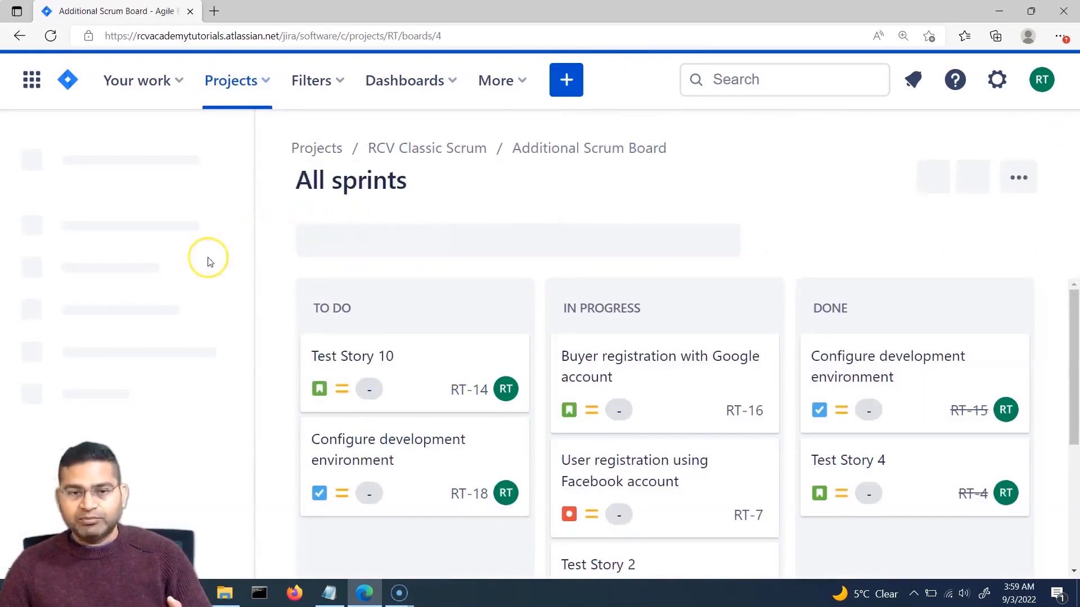
scroll(208, 303, down, 5)
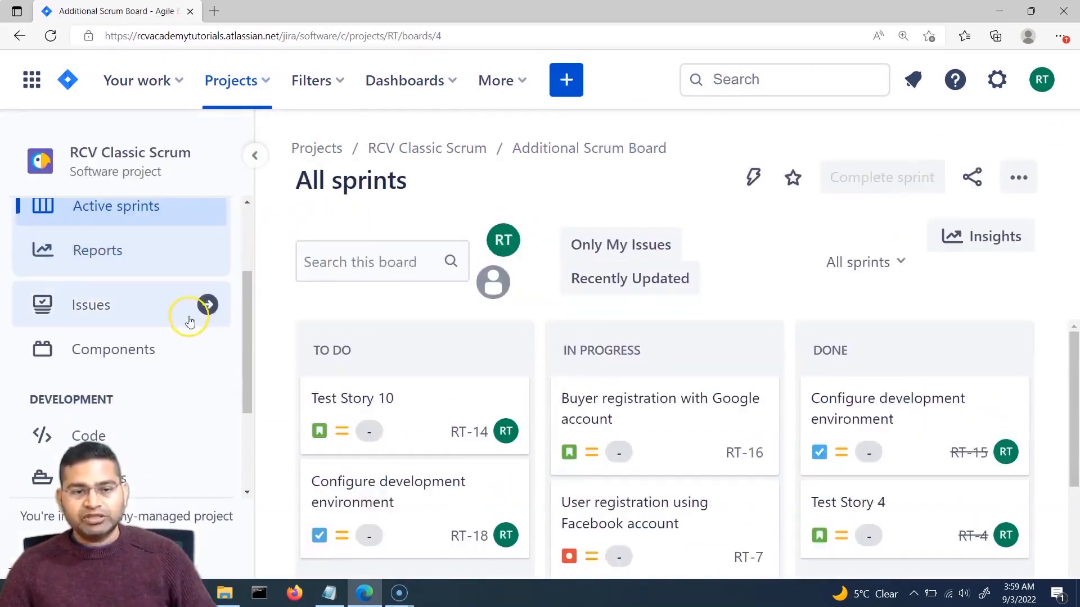
click(169, 464)
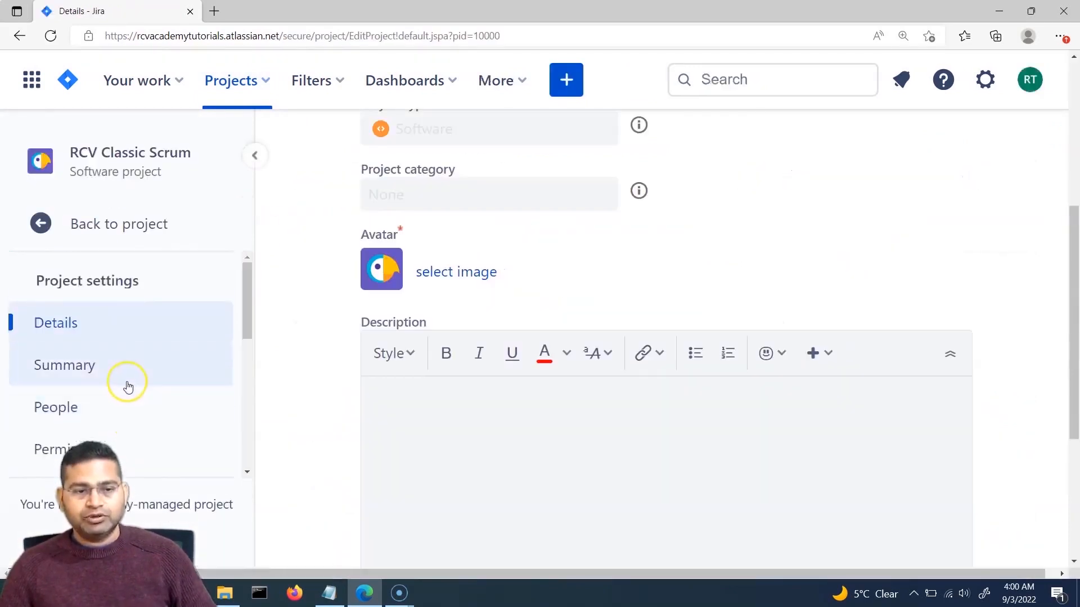
scroll(132, 383, down, 2)
scroll(133, 383, down, 1)
click(125, 394)
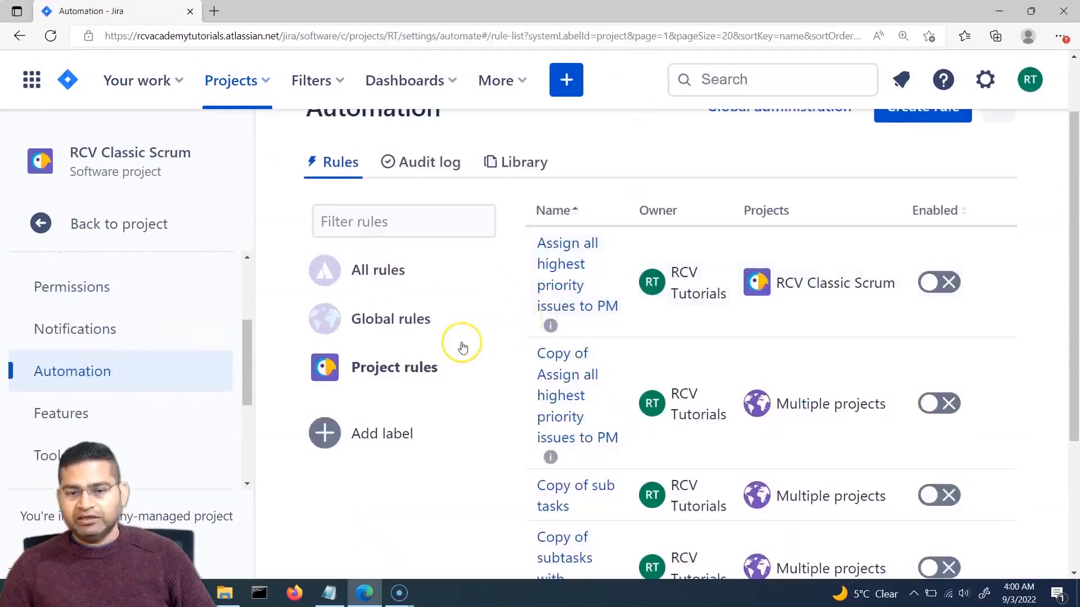
click(404, 371)
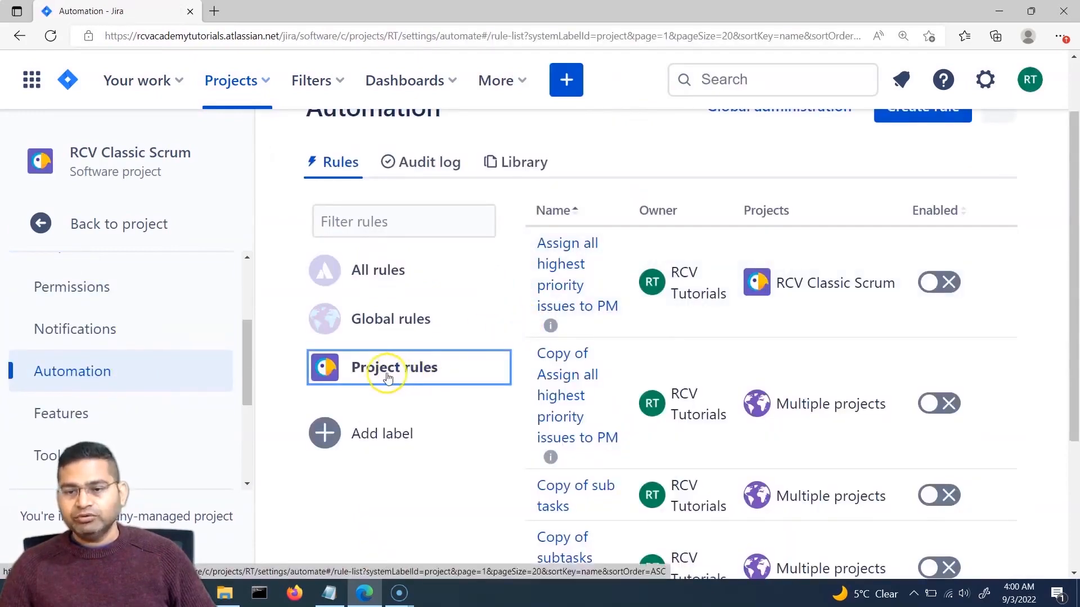
Step: Review the RCV Classic Scrum project rules, all still disabled
scroll(824, 354, down, 3)
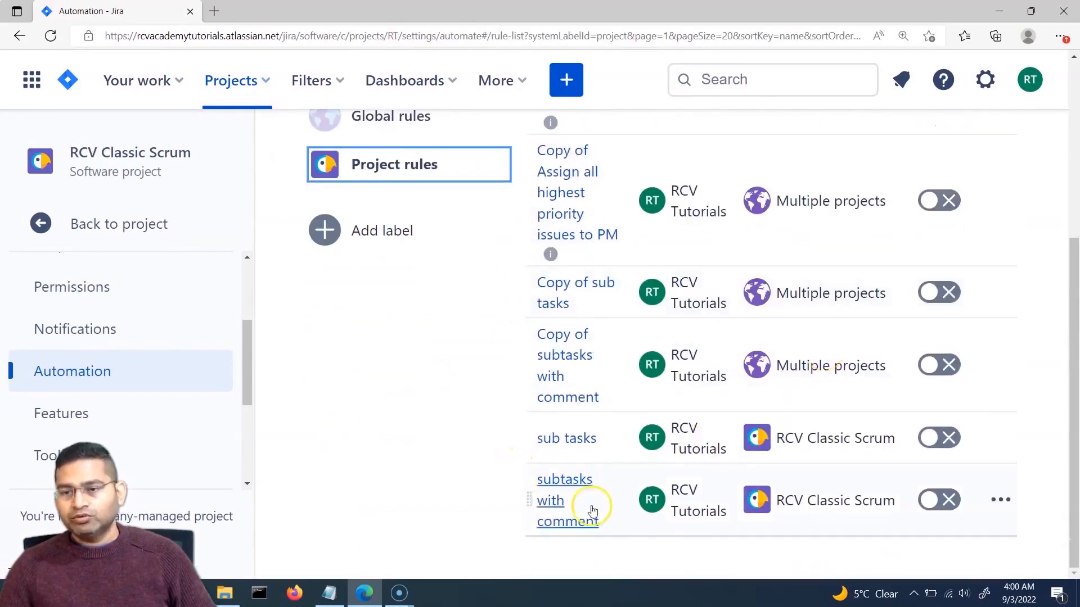
scroll(561, 371, up, 3)
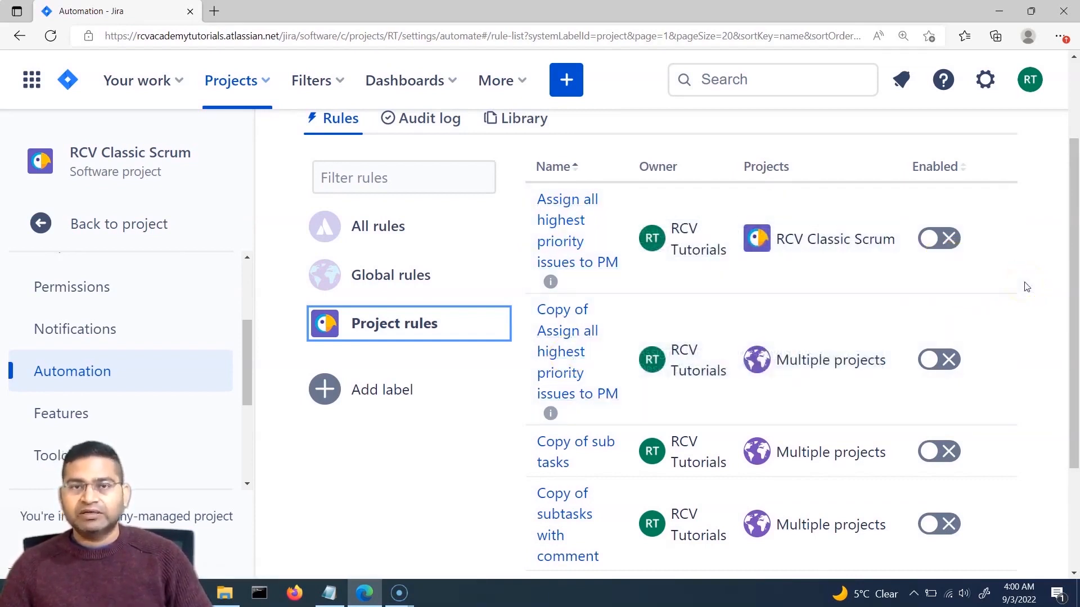
scroll(500, 436, down, 3)
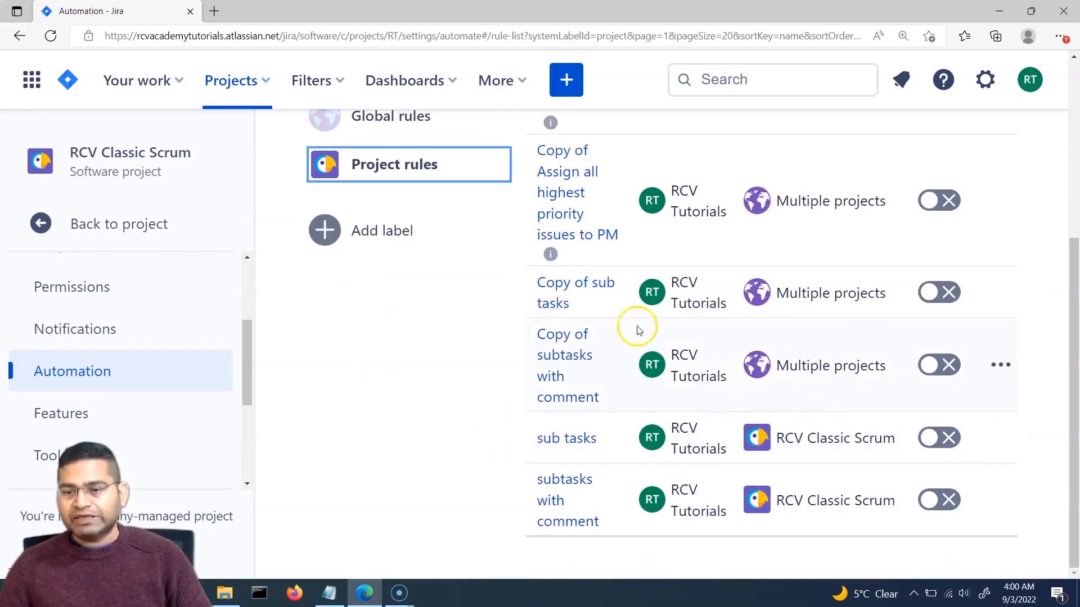
scroll(501, 400, up, 3)
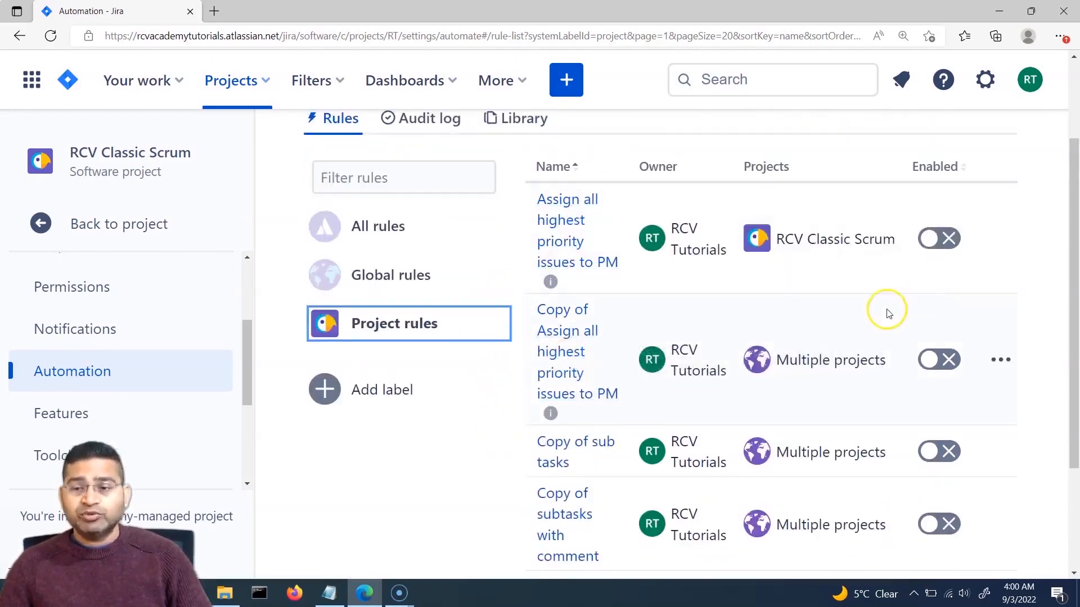
scroll(862, 326, down, 3)
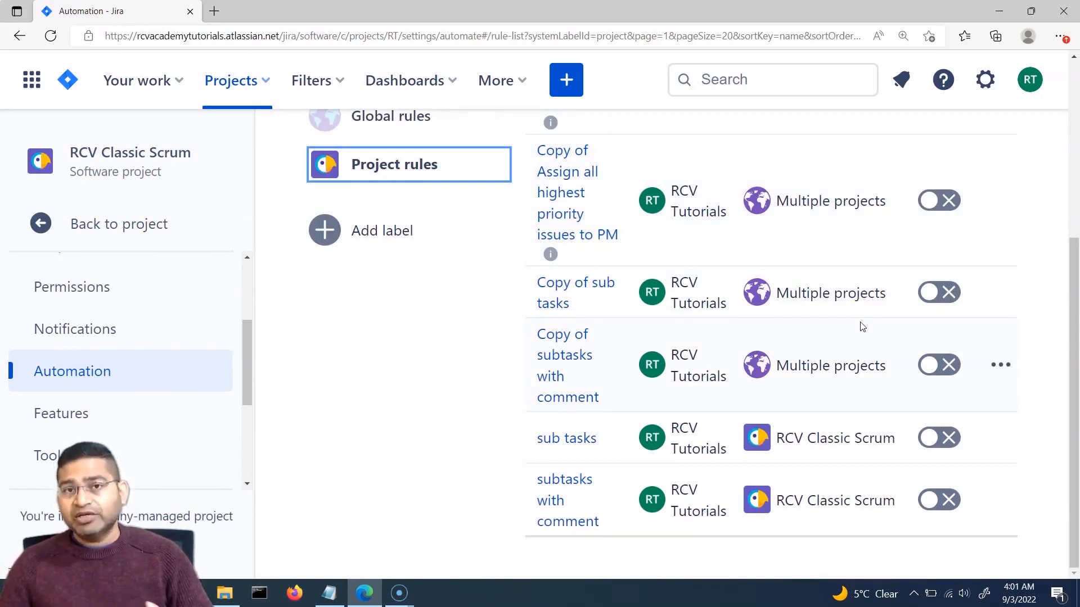
click(834, 411)
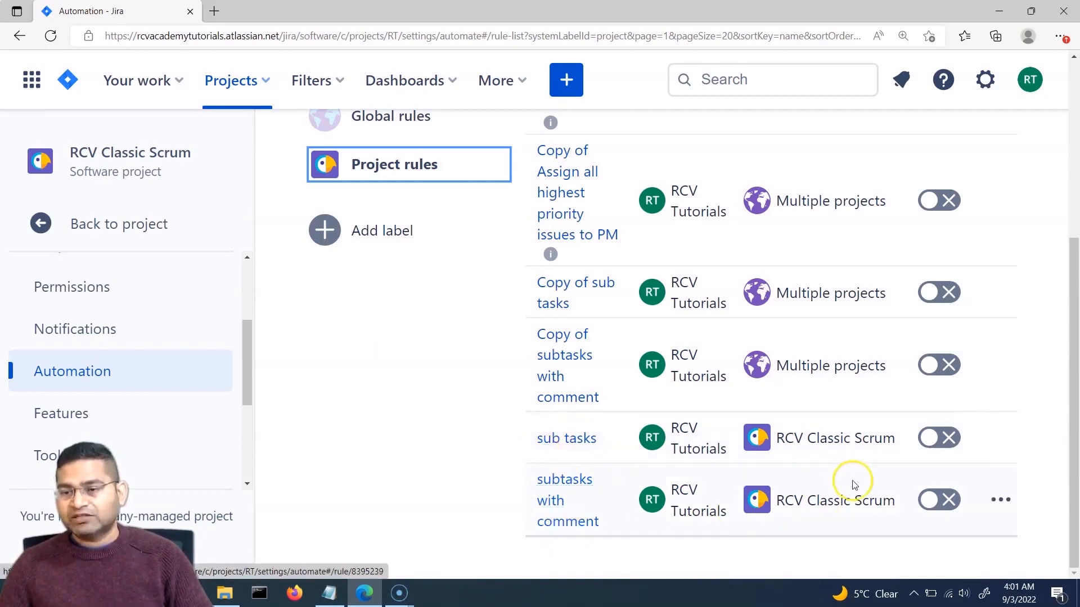
scroll(853, 483, up, 5)
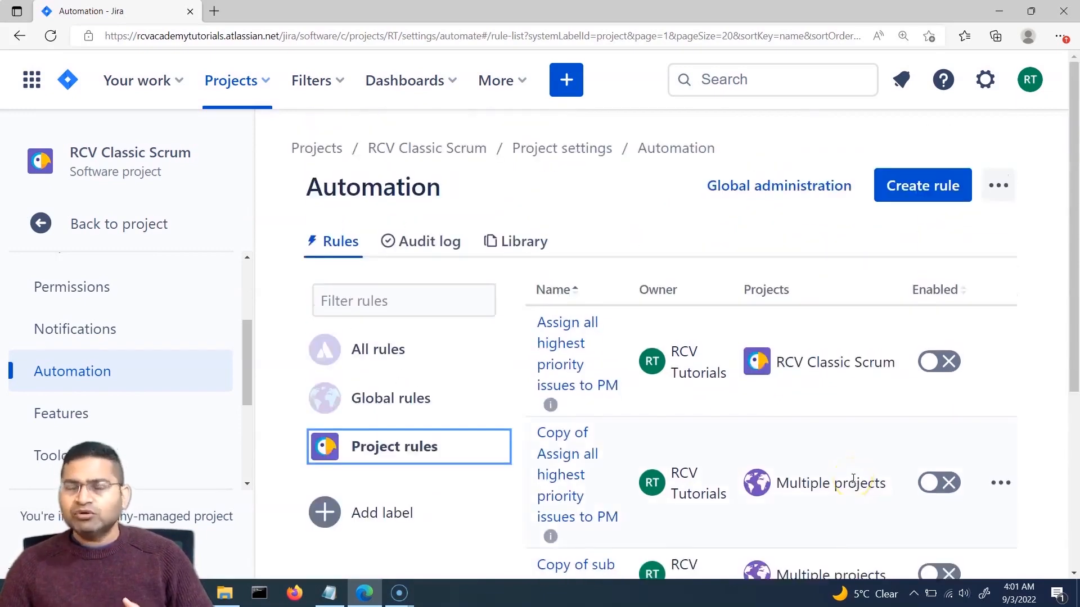
scroll(853, 479, down, 4)
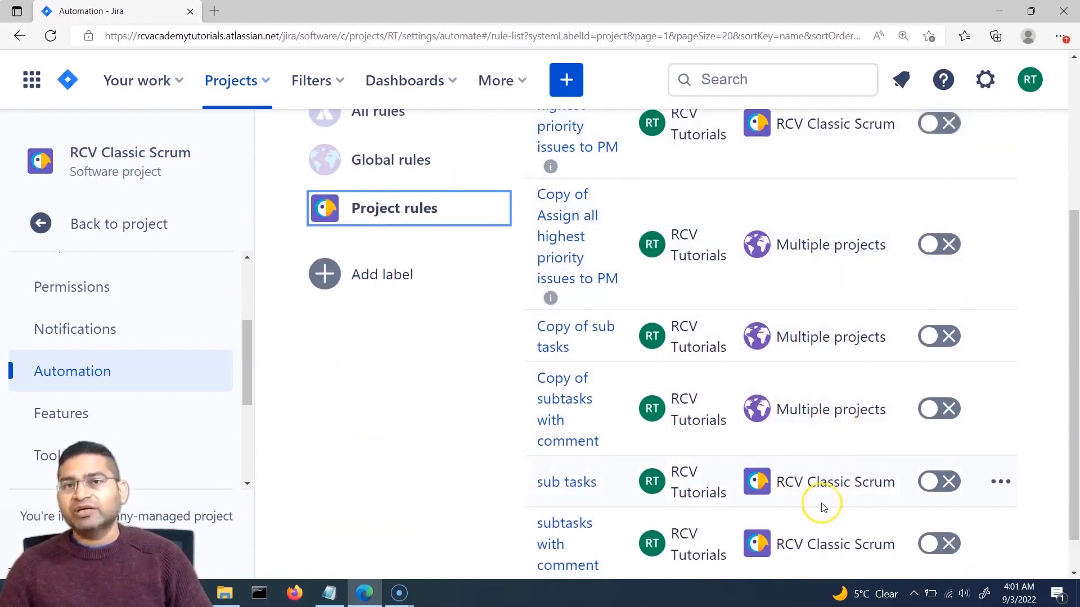
scroll(824, 507, down, 1)
Step: Scroll back up through the RCV Classic Scrum project rule list
scroll(833, 479, up, 5)
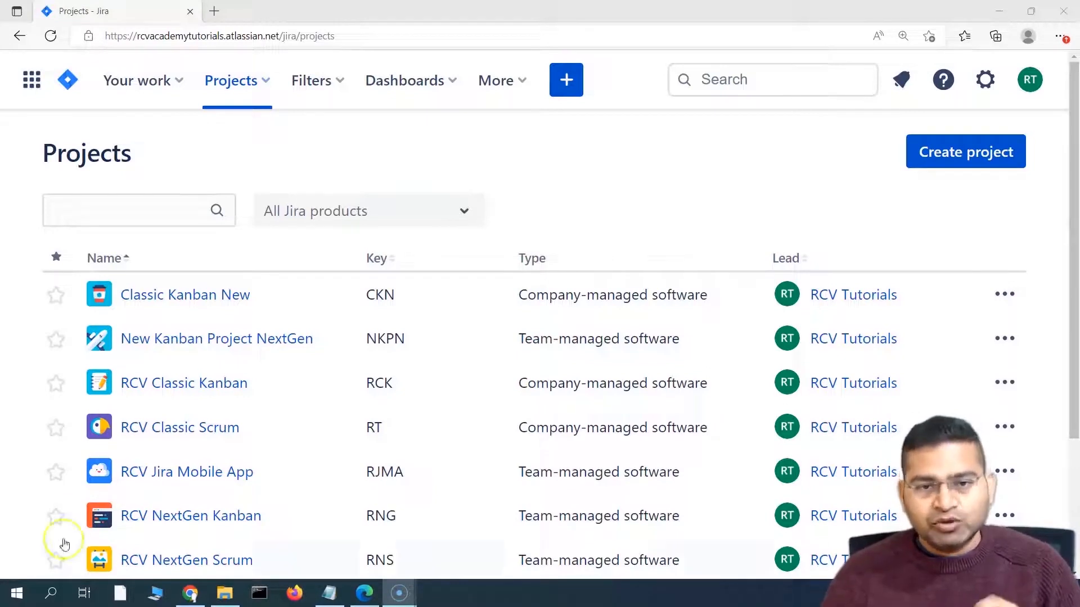
Step: Open the RCV Jira Mobile App project and go to its Project settings > Automation page
click(259, 79)
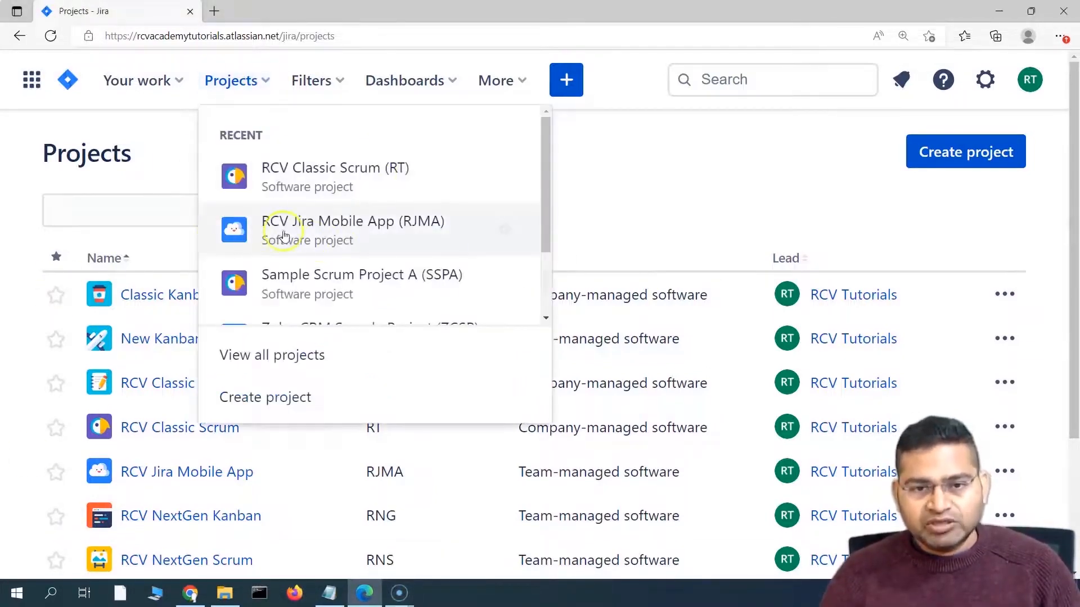
click(399, 227)
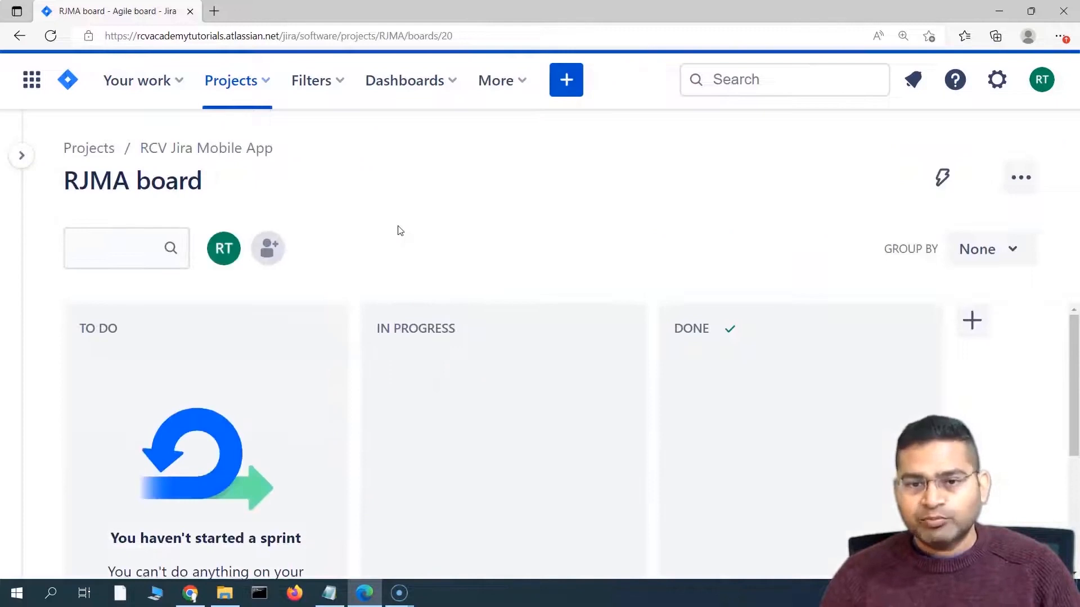
click(21, 155)
scroll(132, 397, down, 2)
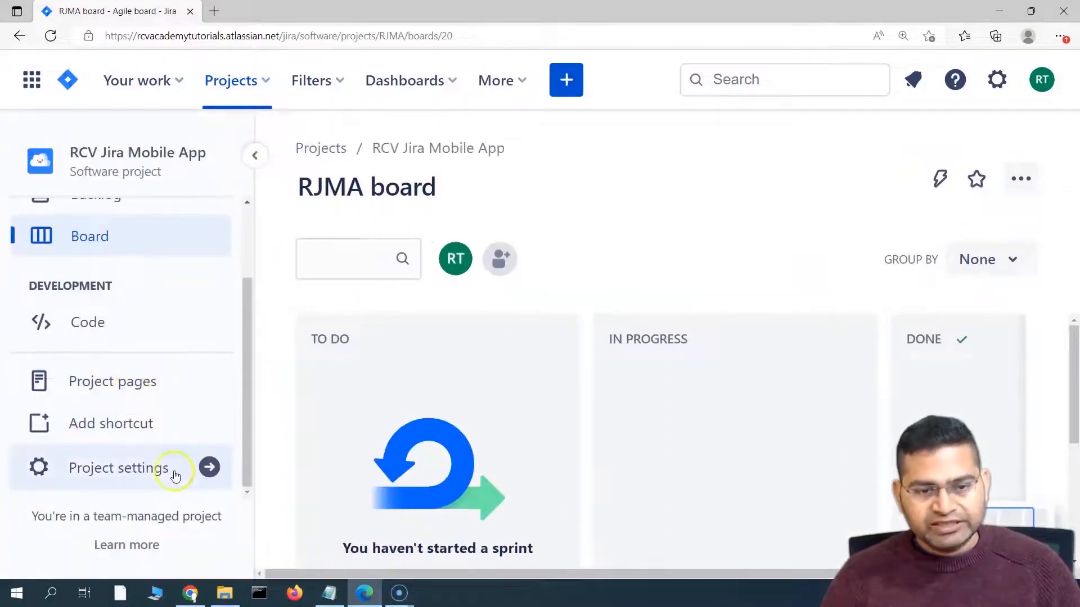
click(150, 469)
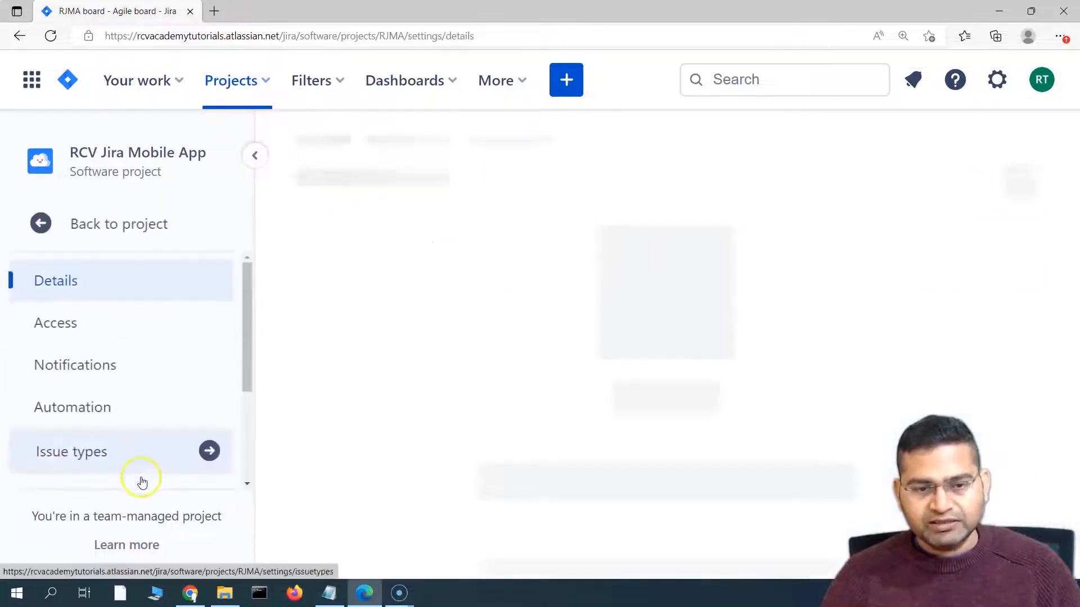
scroll(169, 363, down, 3)
scroll(171, 377, down, 5)
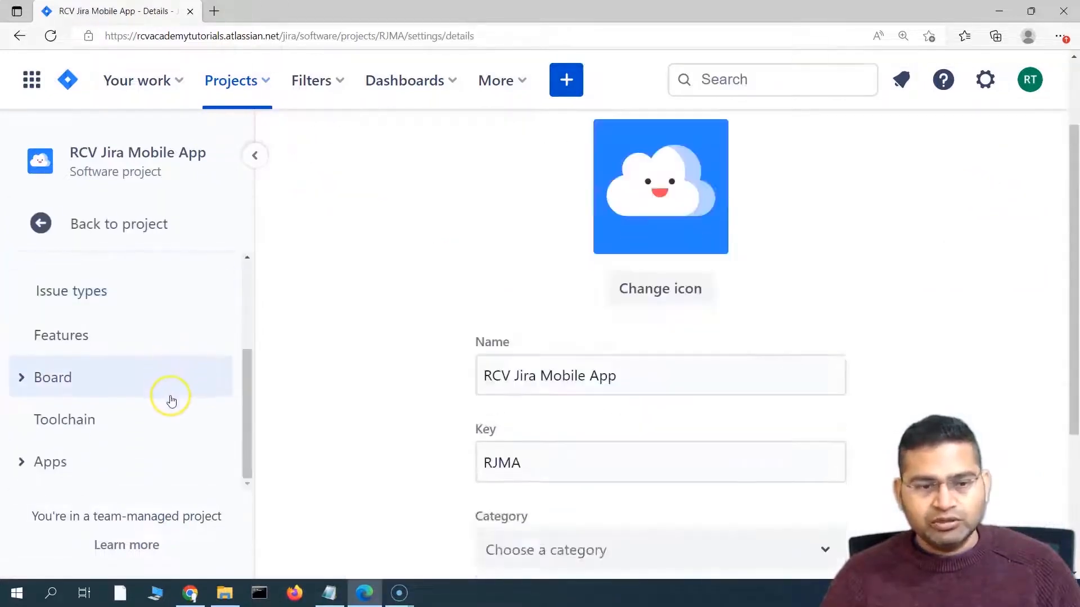
scroll(123, 371, up, 2)
scroll(119, 379, up, 1)
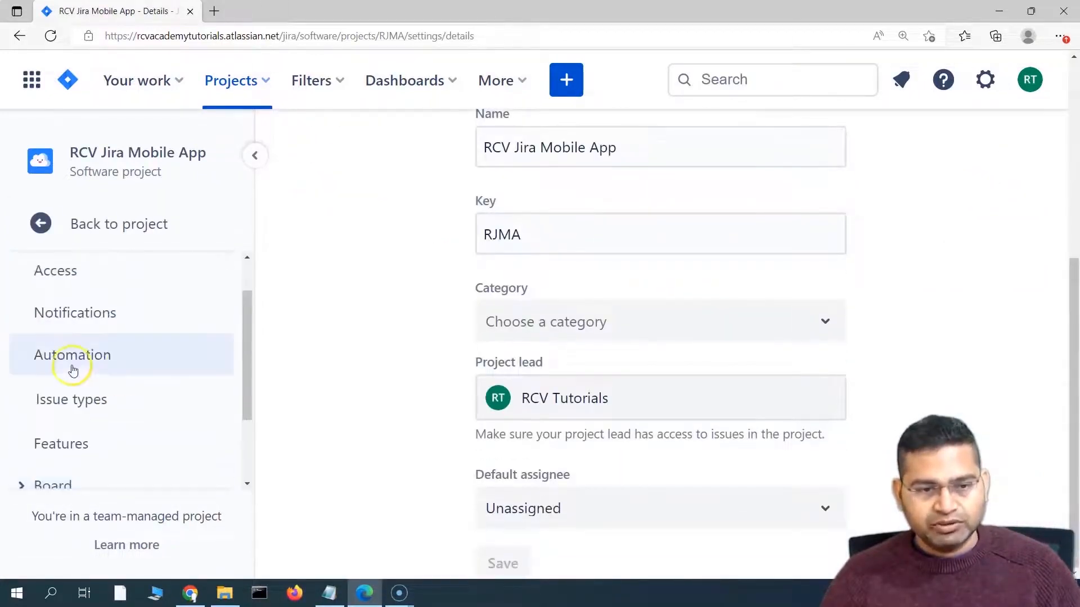
click(124, 361)
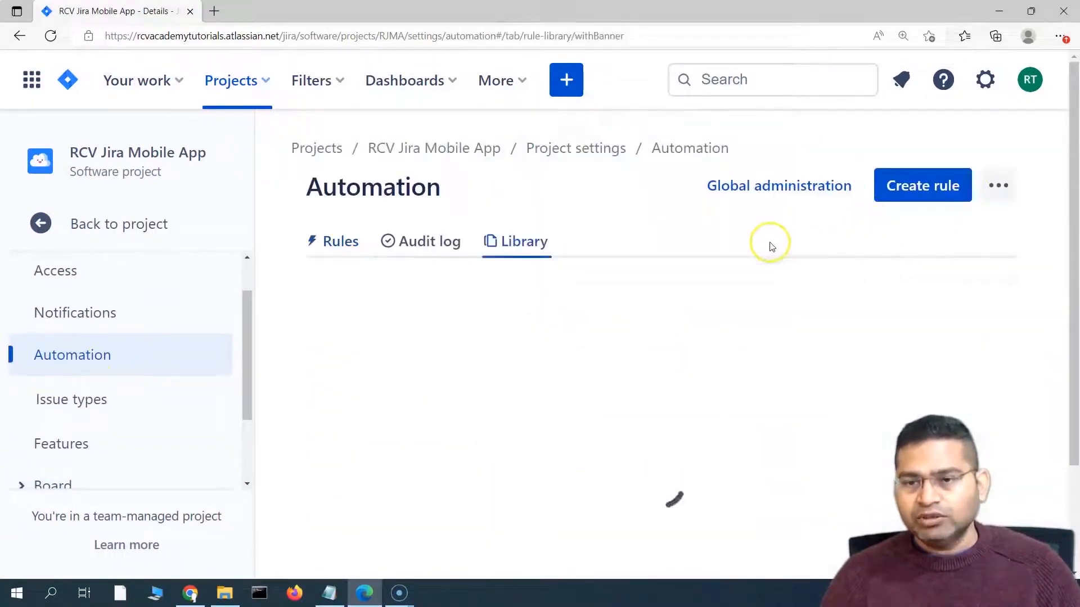
scroll(500, 380, down, 2)
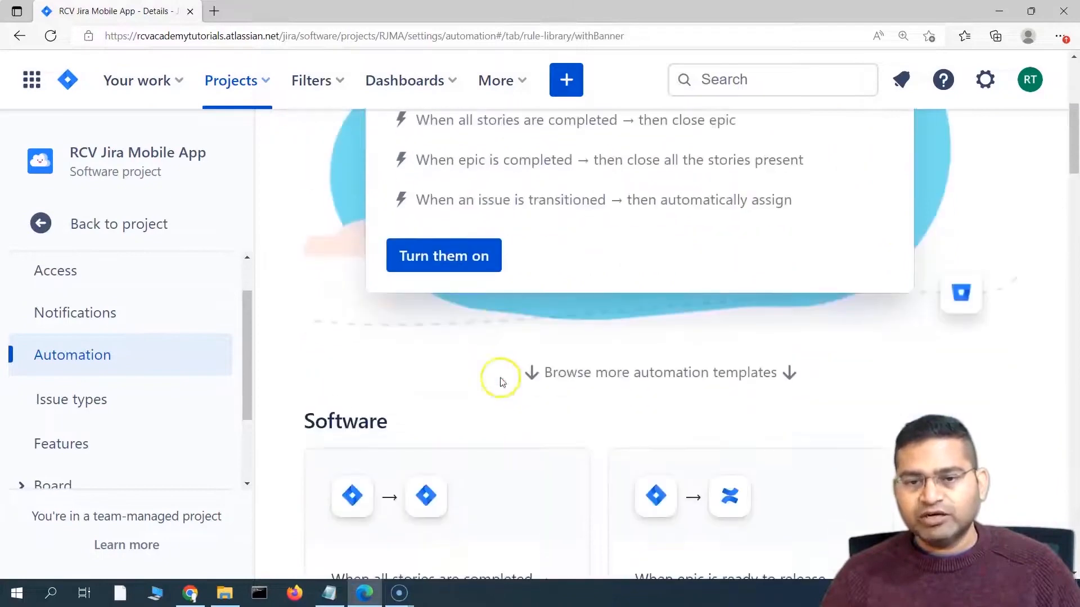
scroll(585, 362, up, 5)
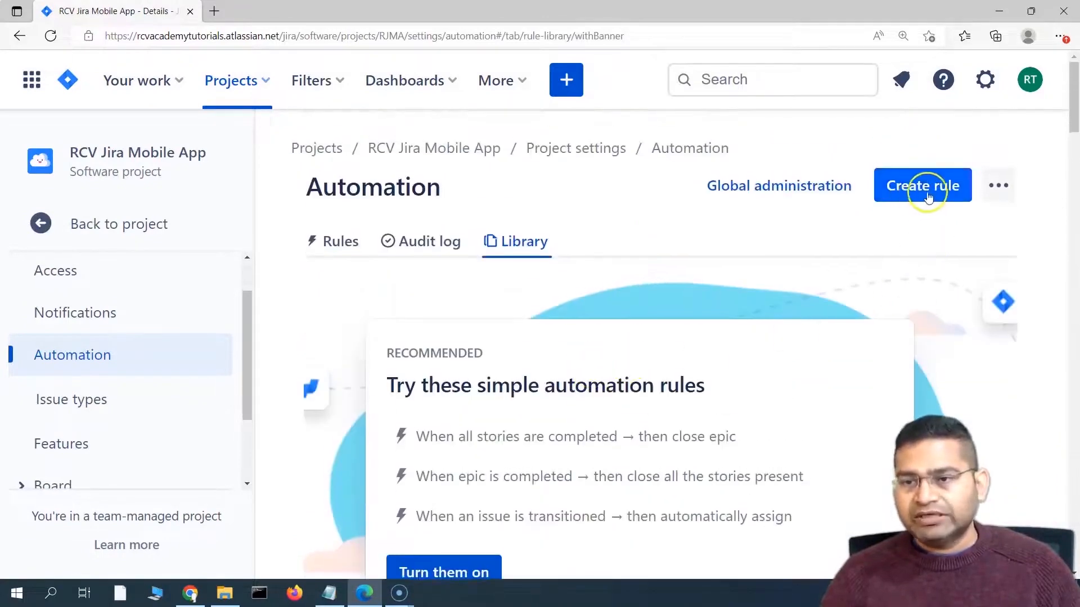
Step: Start a new automation rule with the 'Issue created' trigger
click(932, 195)
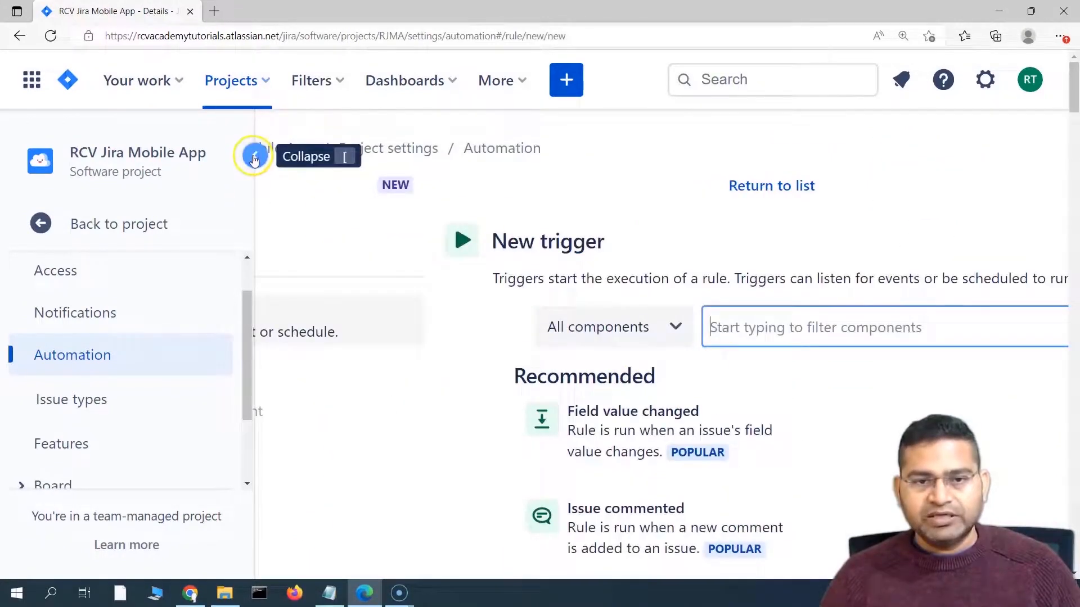
click(255, 155)
scroll(297, 405, down, 3)
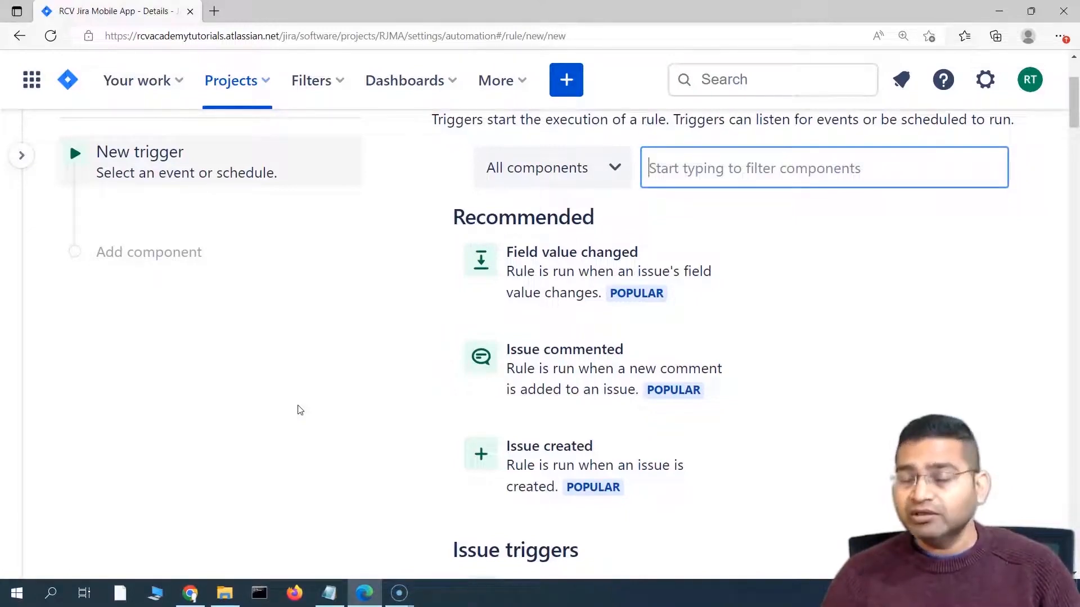
scroll(360, 416, up, 3)
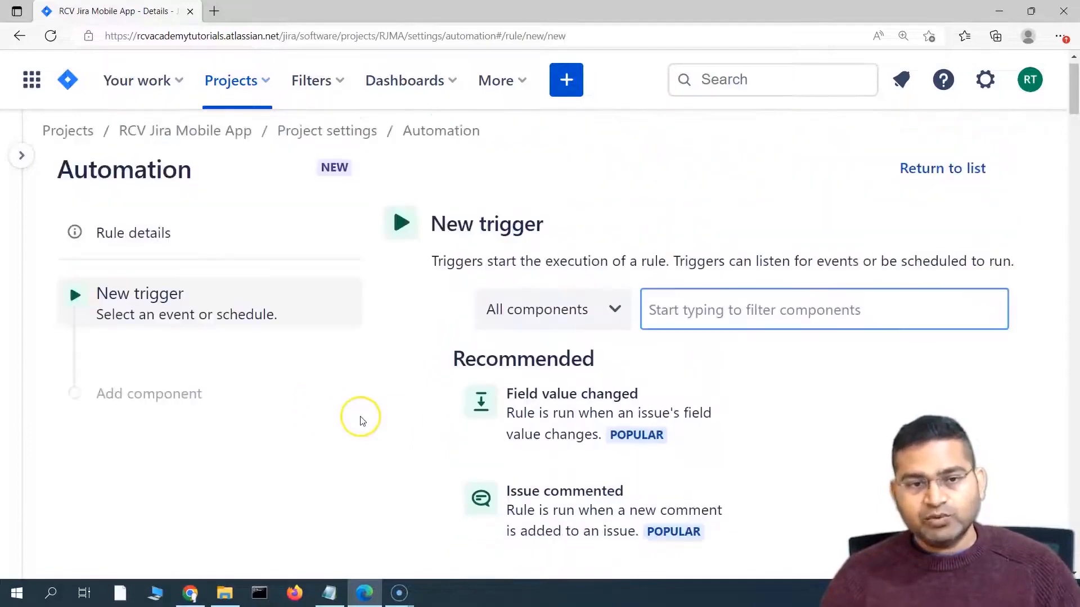
scroll(315, 364, down, 3)
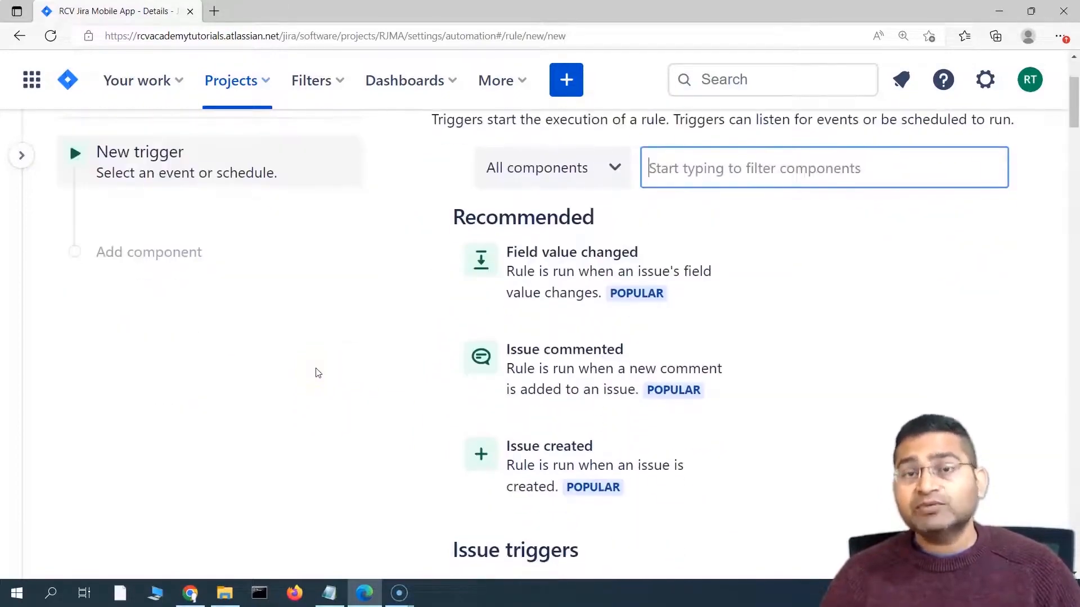
scroll(318, 373, down, 2)
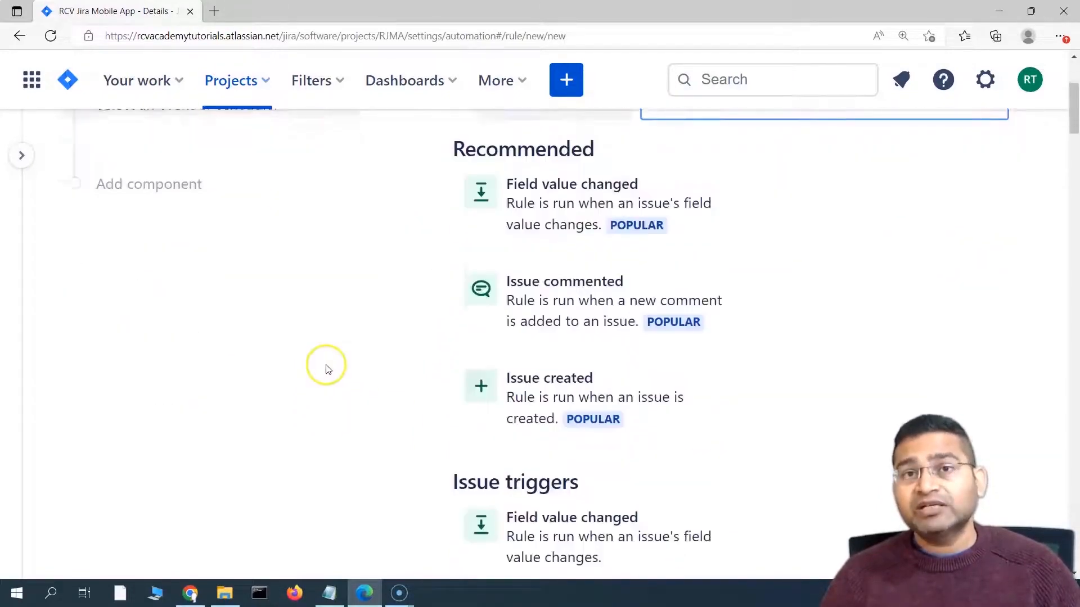
click(557, 390)
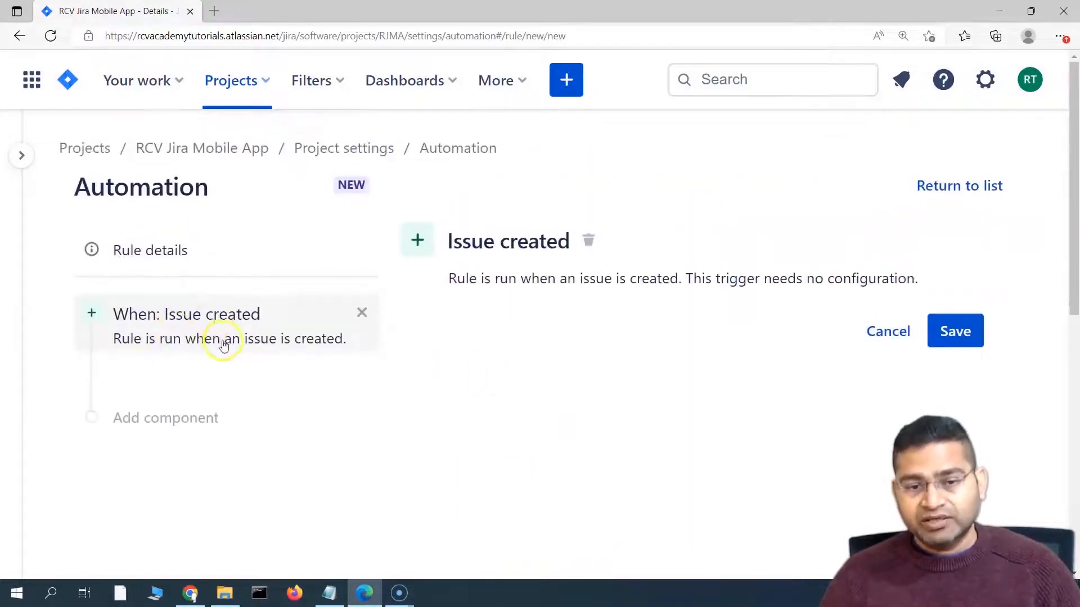
scroll(224, 344, down, 2)
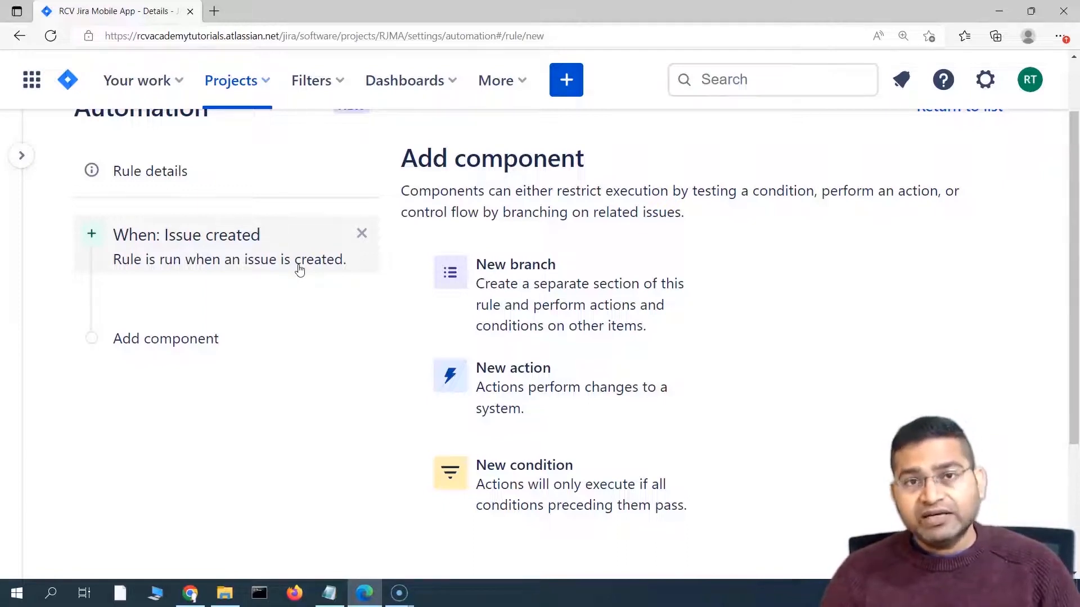
Step: Add an Issue fields condition requiring Issue Type equals Story
scroll(347, 292, down, 1)
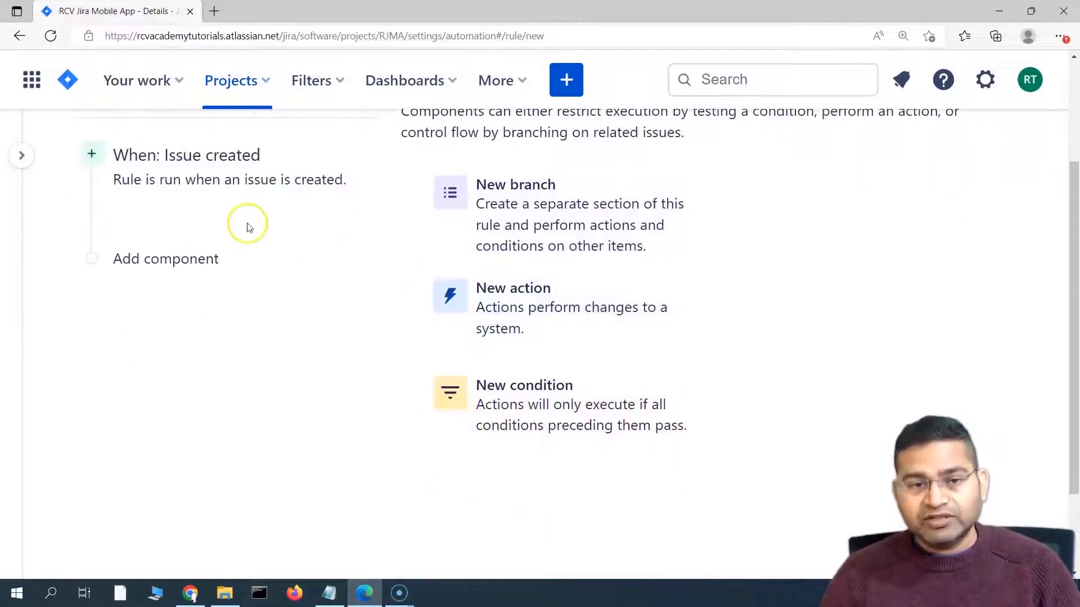
scroll(245, 225, up, 1)
scroll(699, 354, down, 2)
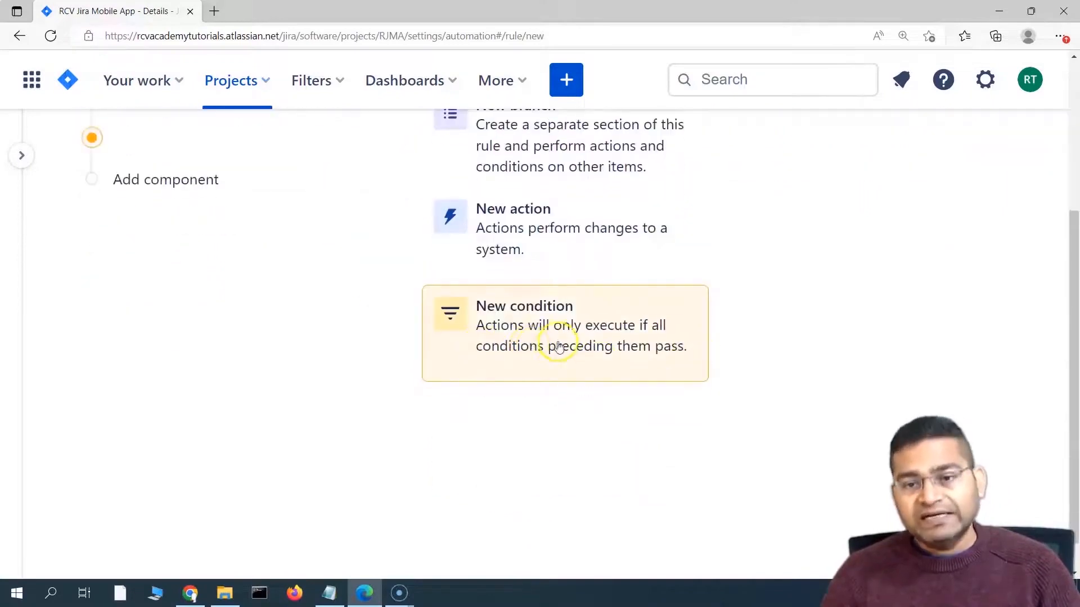
click(536, 348)
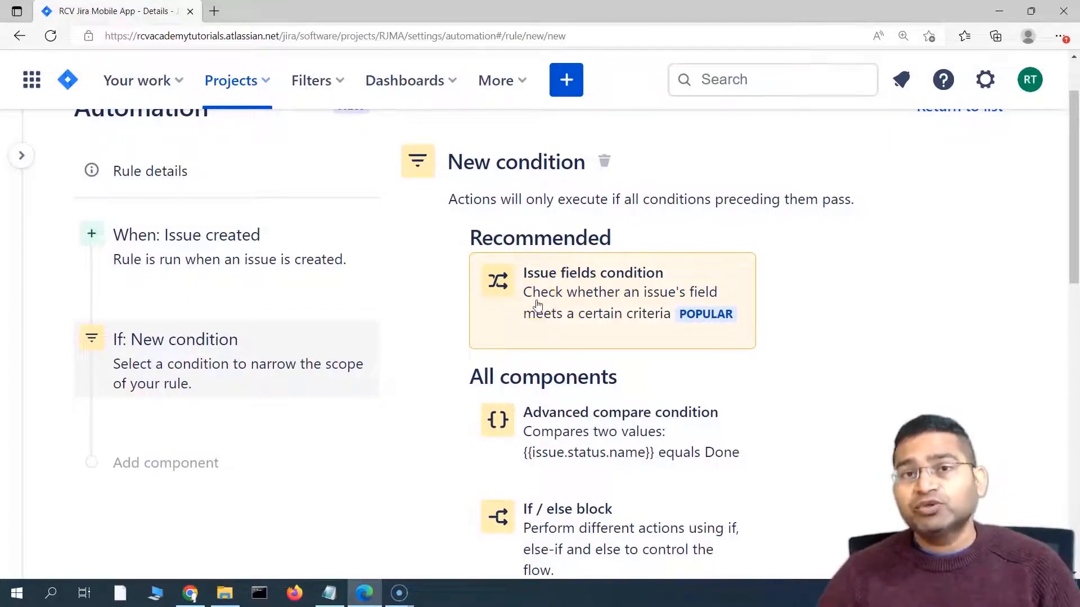
click(588, 294)
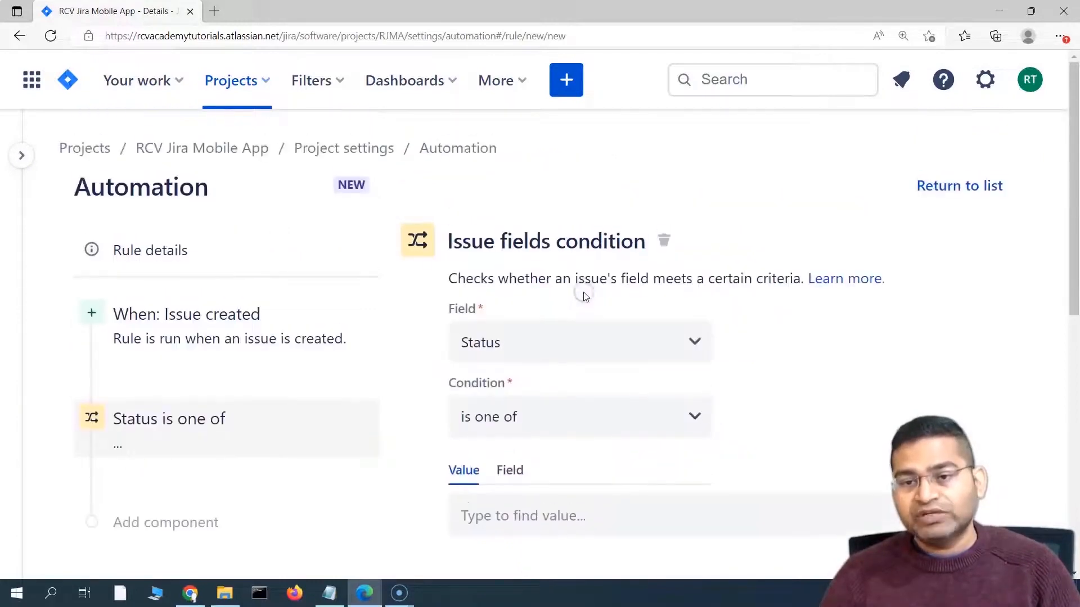
scroll(755, 318, down, 2)
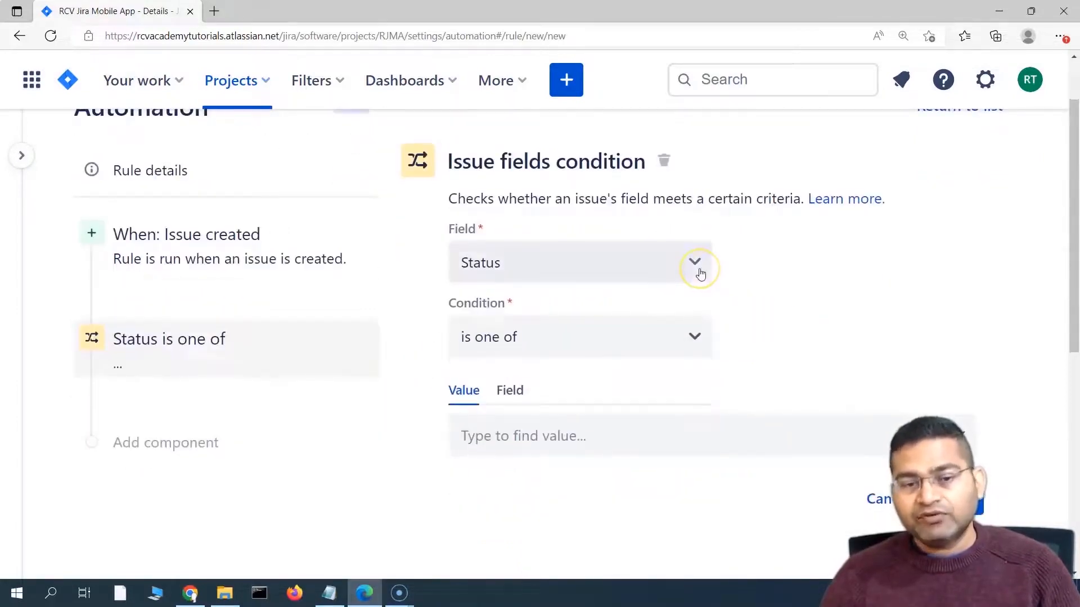
click(700, 274)
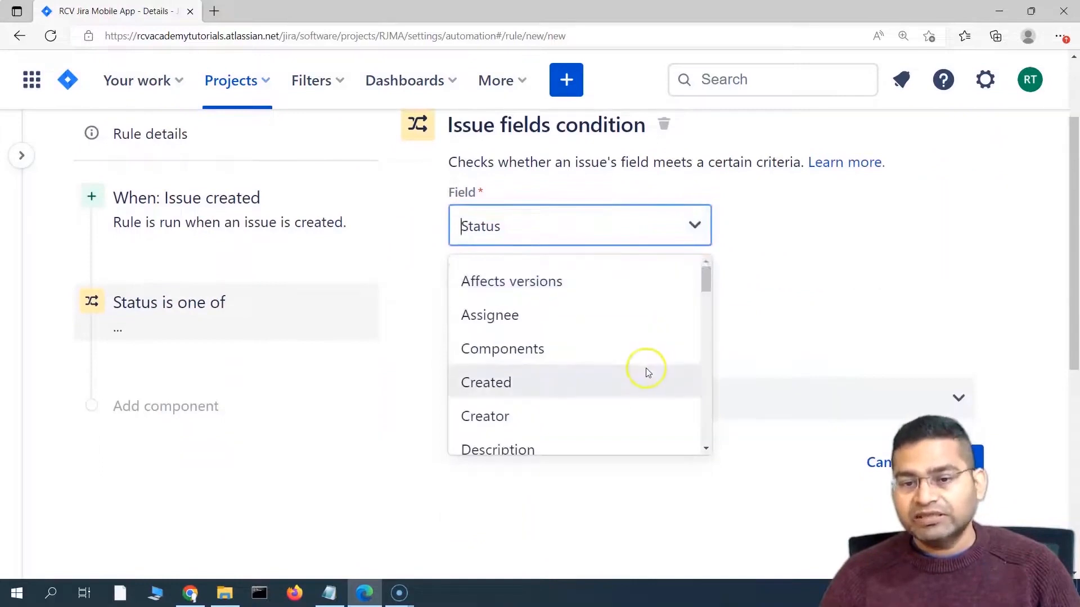
text(ty)
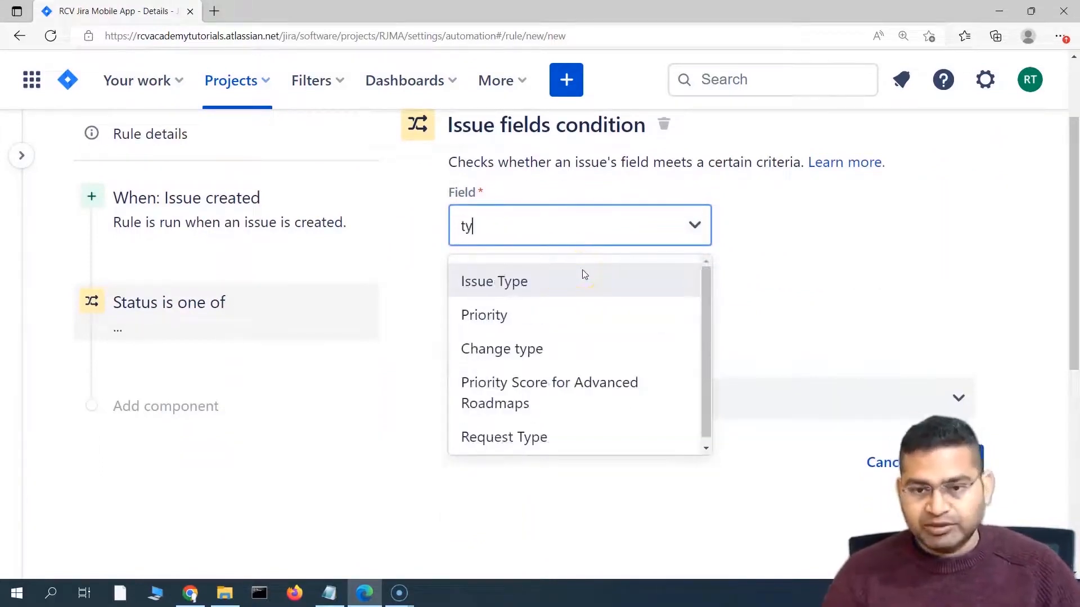
click(513, 291)
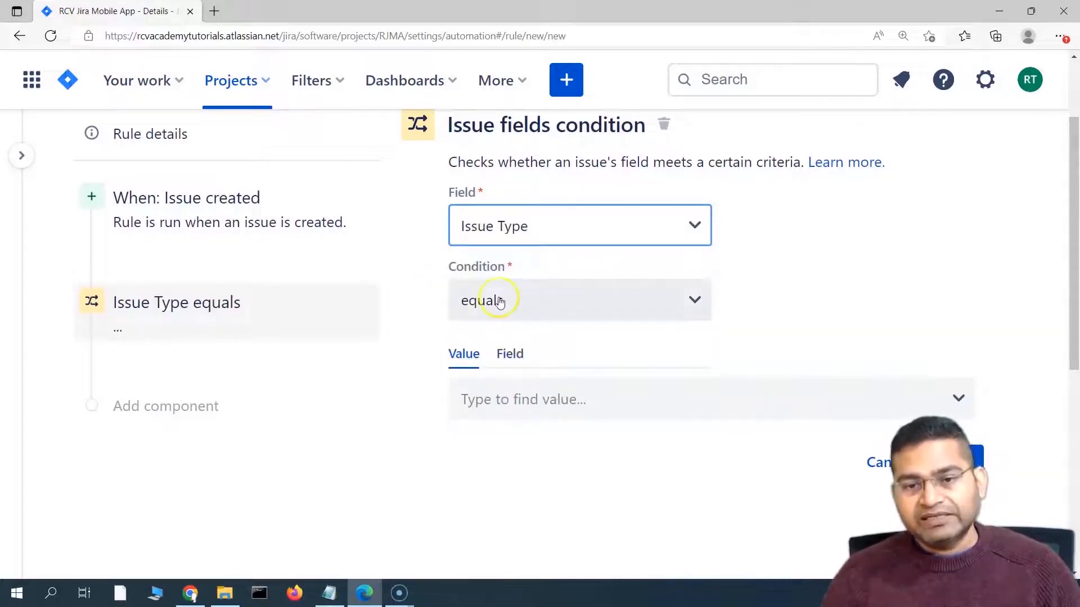
click(563, 399)
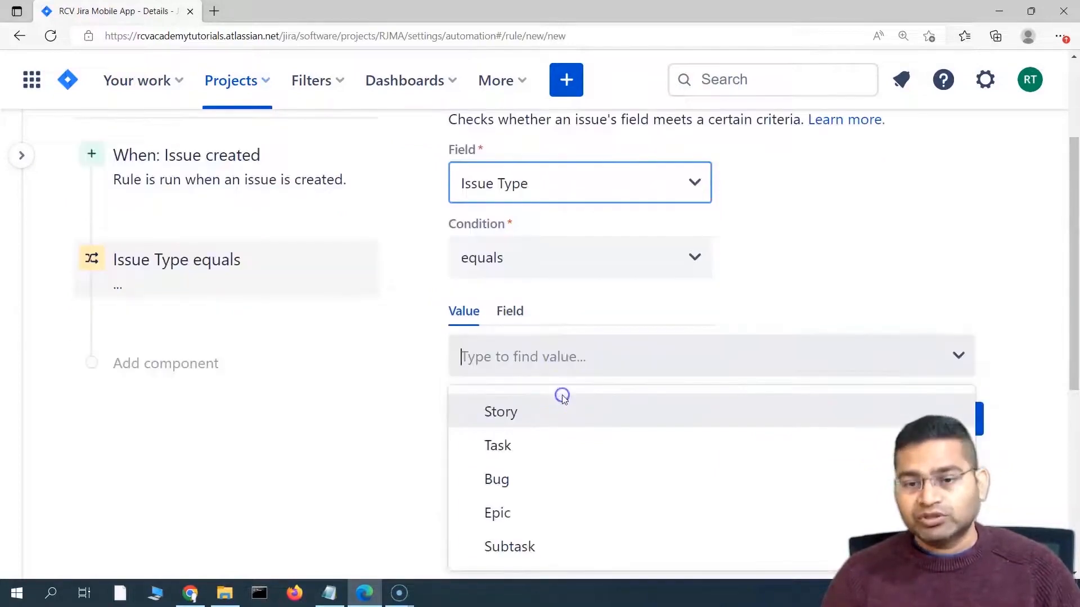
click(510, 416)
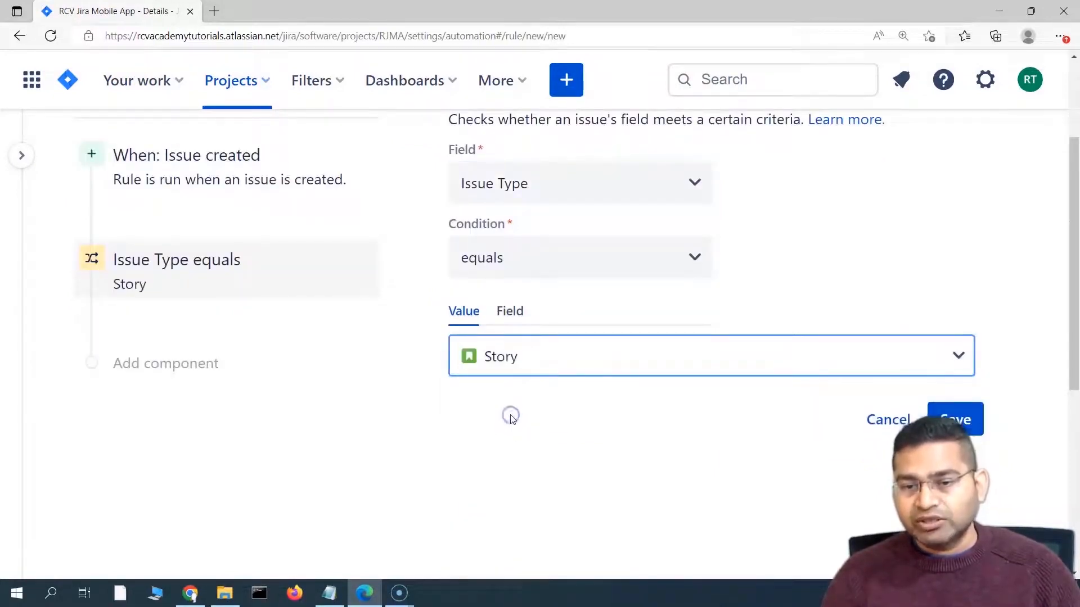
Step: Save the Issue Type equals Story condition
click(956, 420)
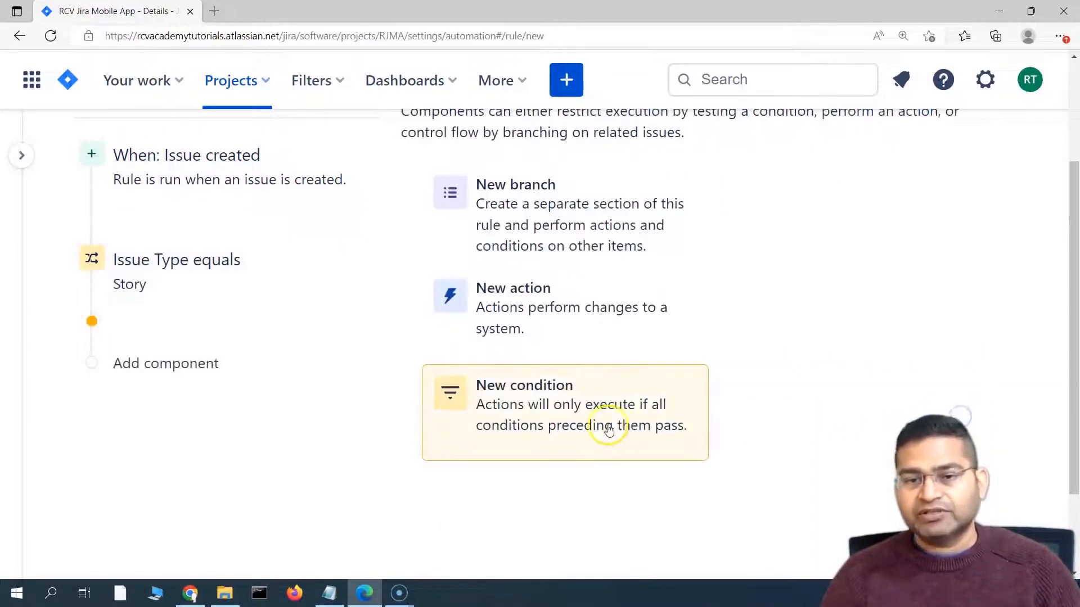
scroll(225, 300, up, 1)
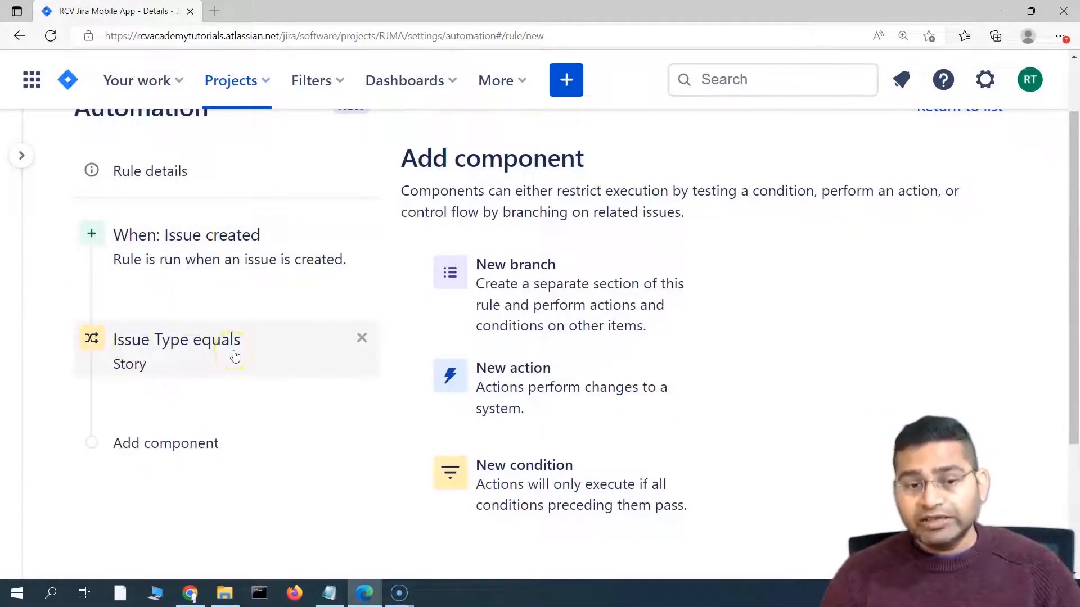
scroll(387, 442, down, 1)
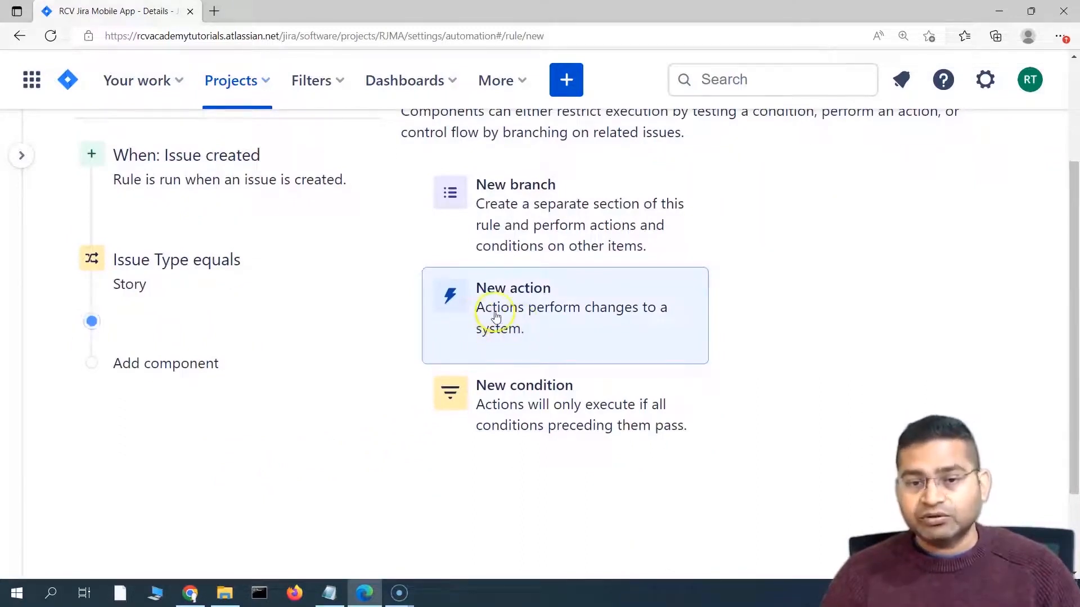
Step: Add a new action step and filter the action list by 'sub'
click(544, 314)
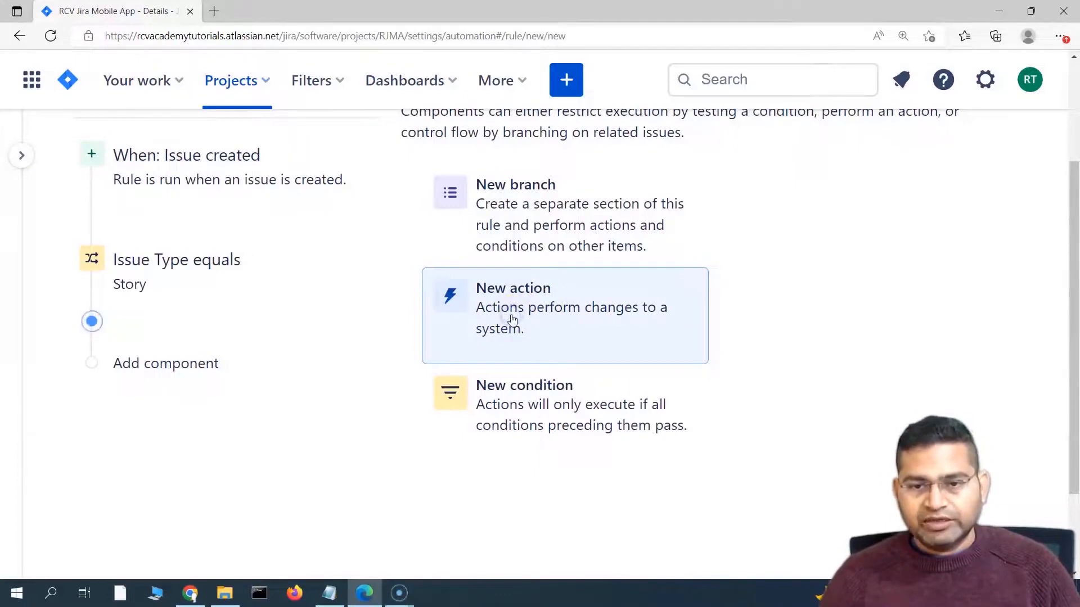
scroll(381, 463, down, 4)
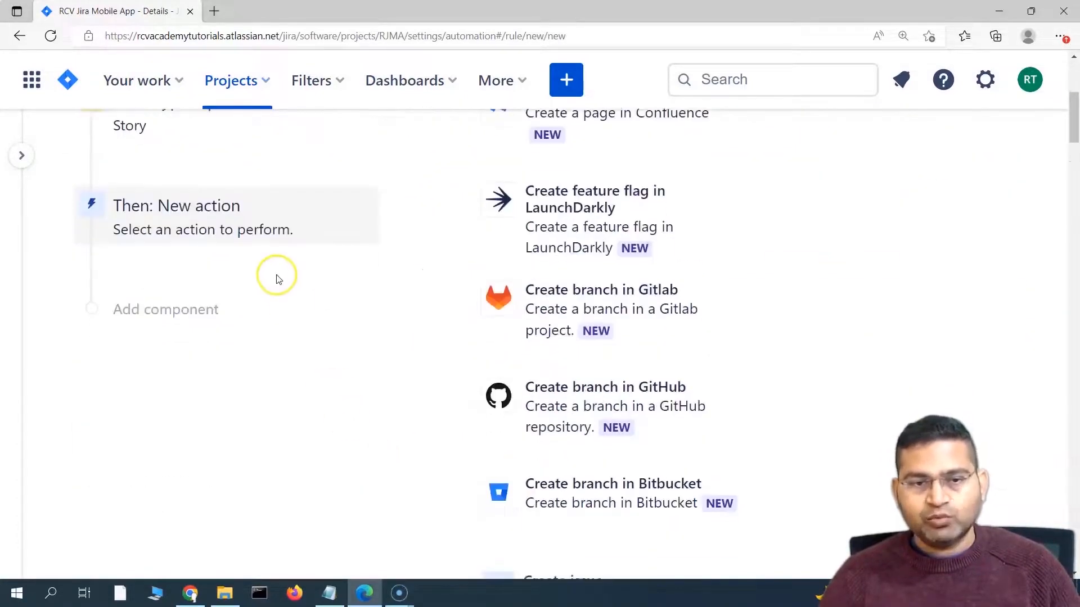
scroll(366, 357, up, 2)
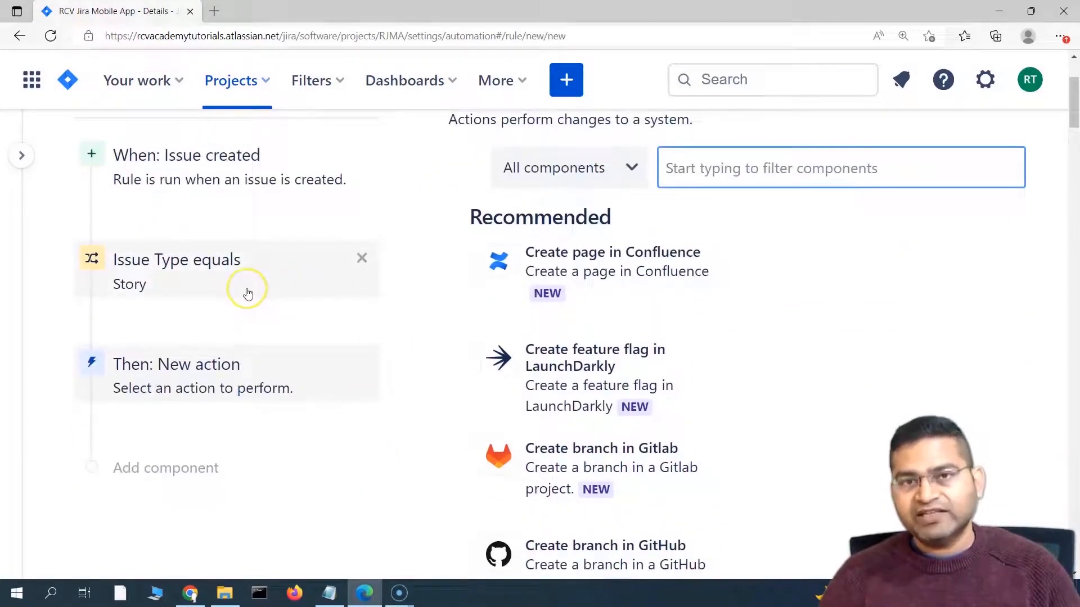
click(772, 165)
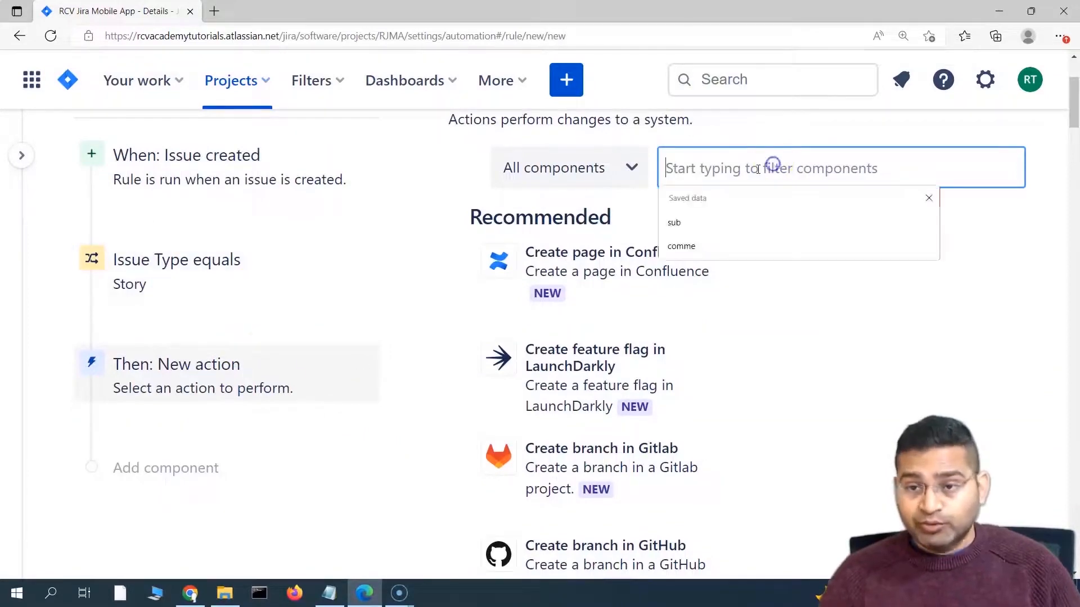
text(su)
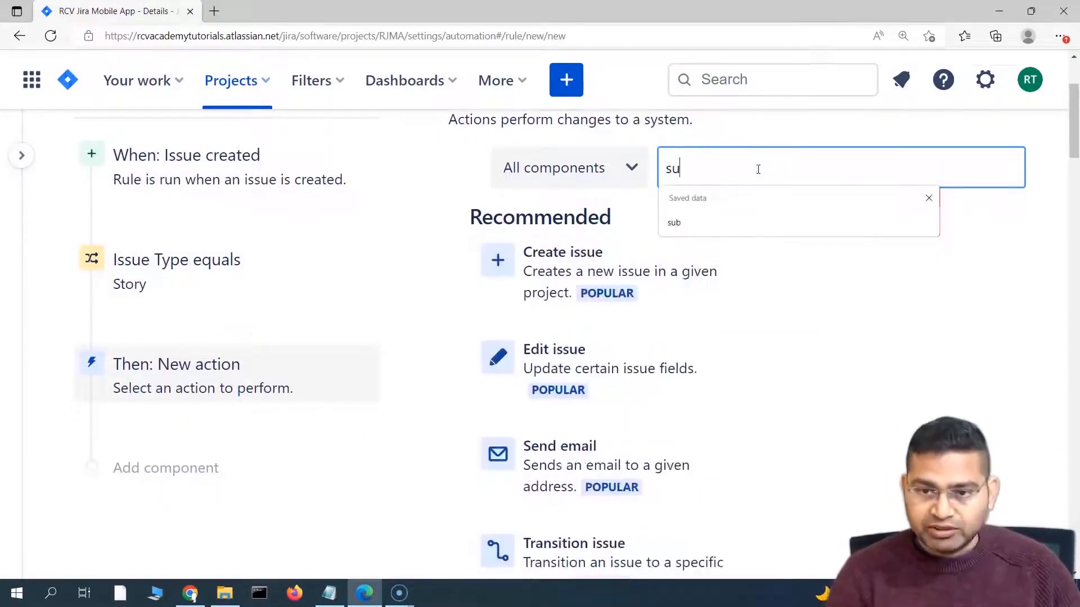
text(b)
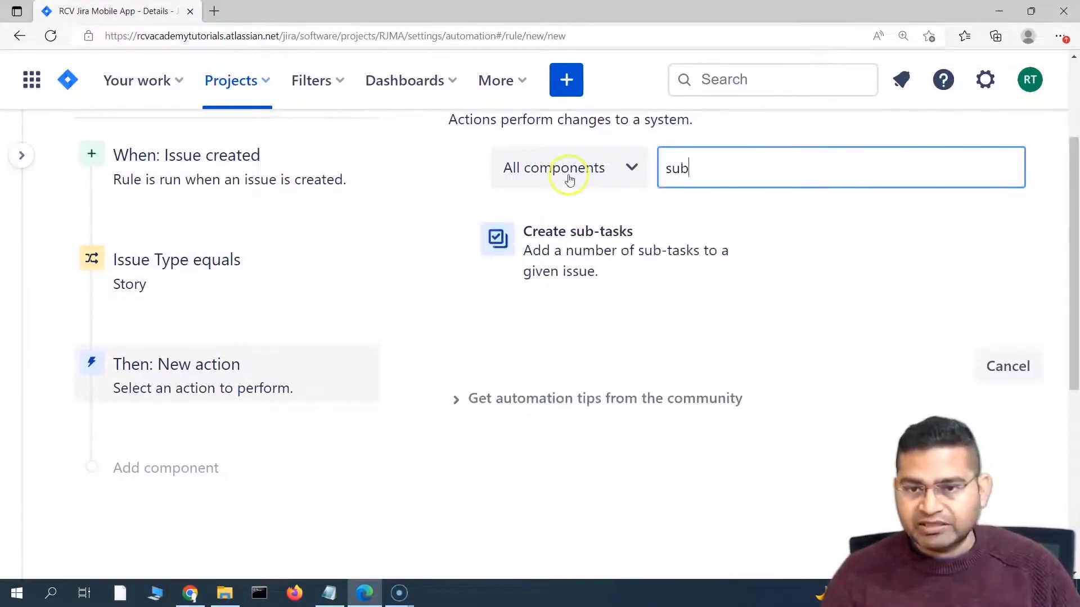
Step: Add a Create sub-tasks action with the first sub-task 'design subtask'
click(569, 253)
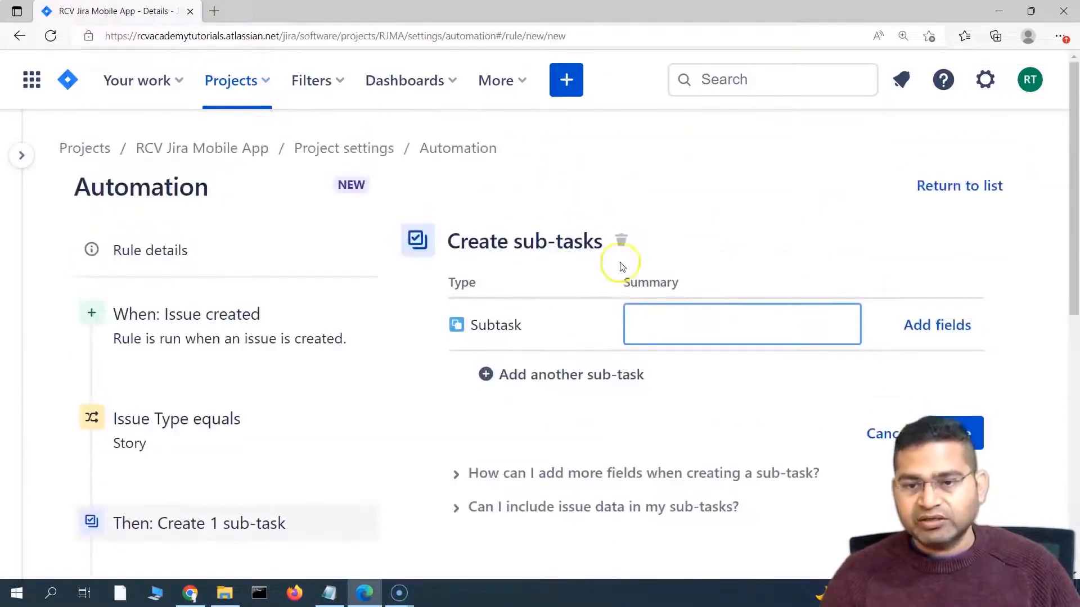
scroll(674, 253, down, 2)
scroll(617, 241, up, 2)
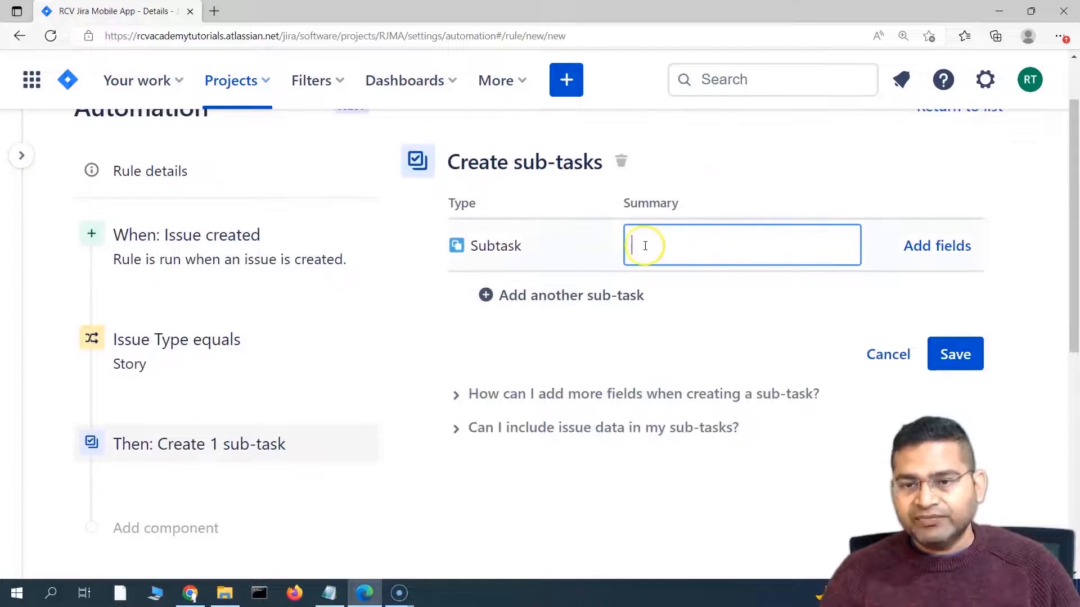
text(desi)
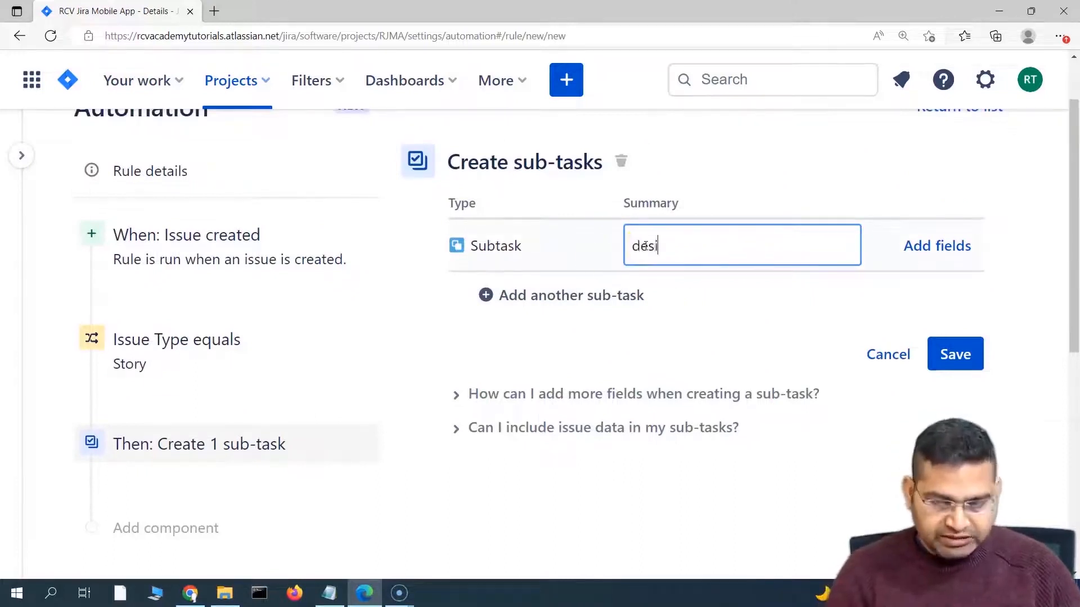
text(gn subtas)
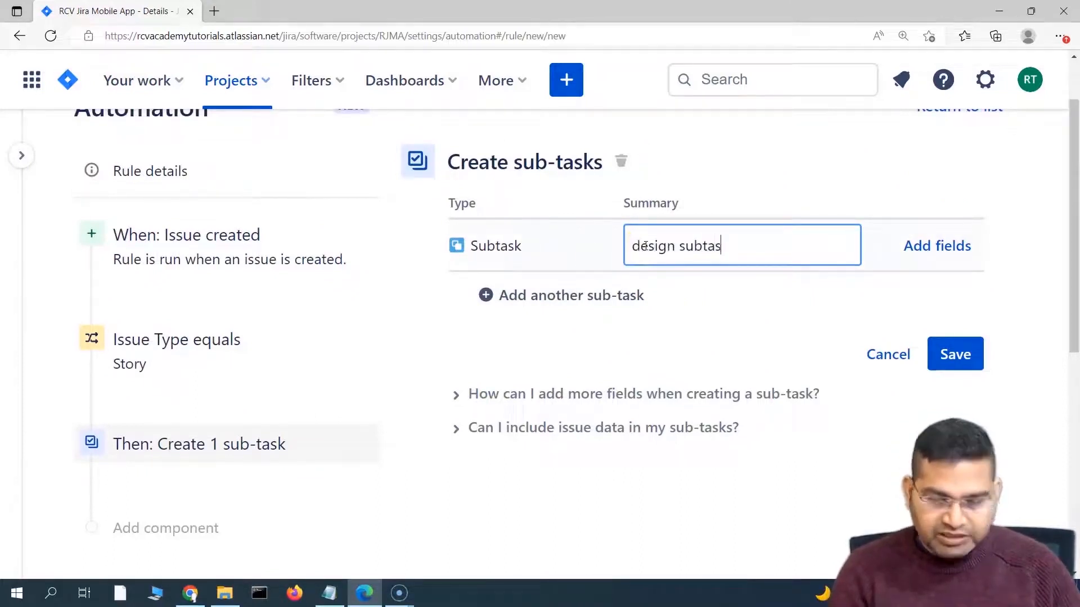
text(k)
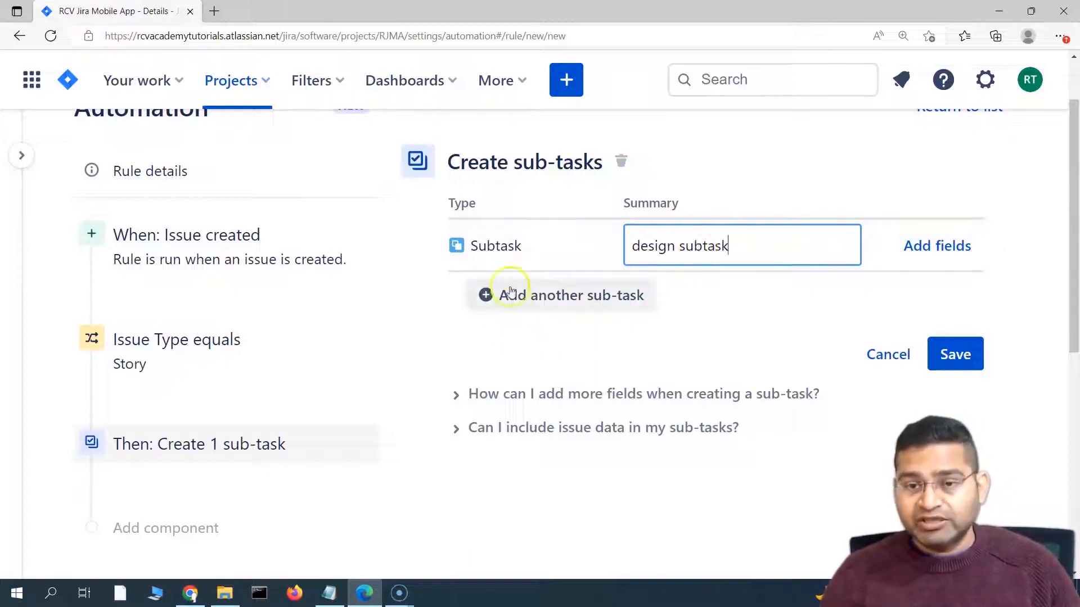
Step: Add 'test subtask' and 'development subtask' as the second and third sub-tasks
click(536, 302)
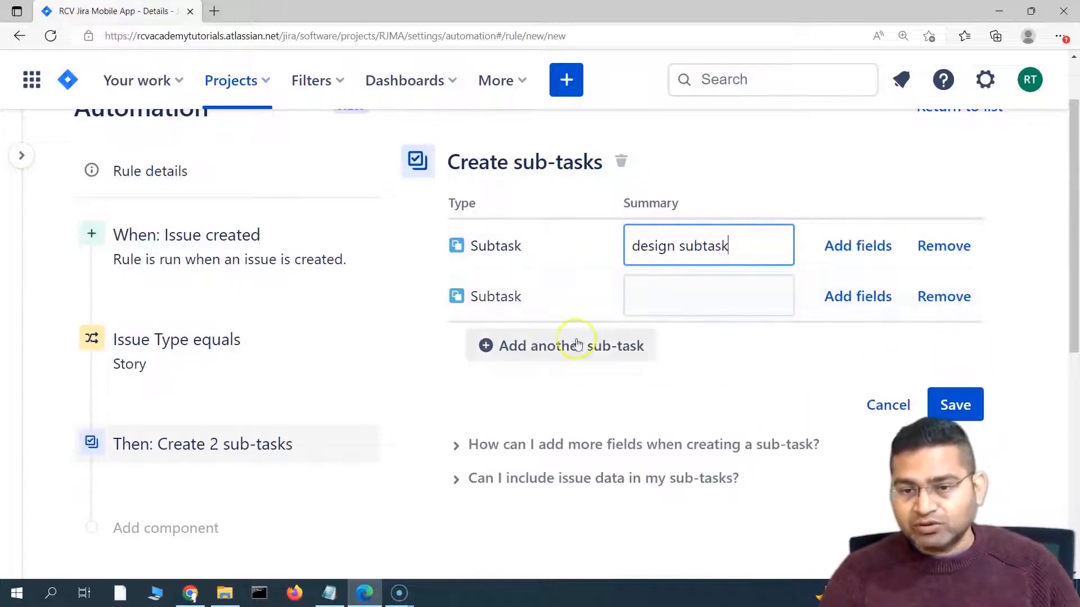
click(656, 301)
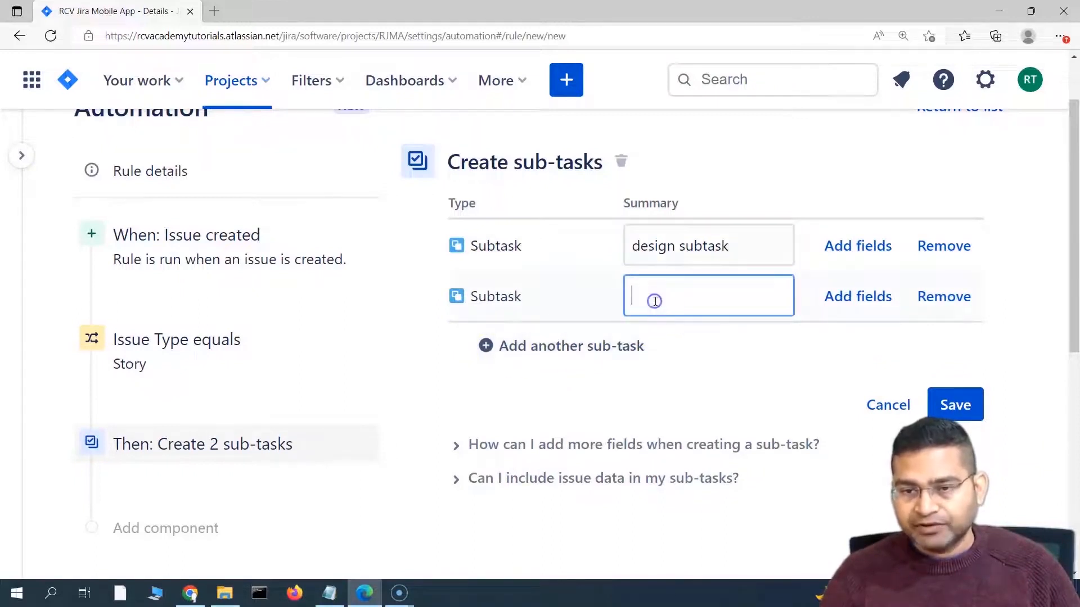
text(test s)
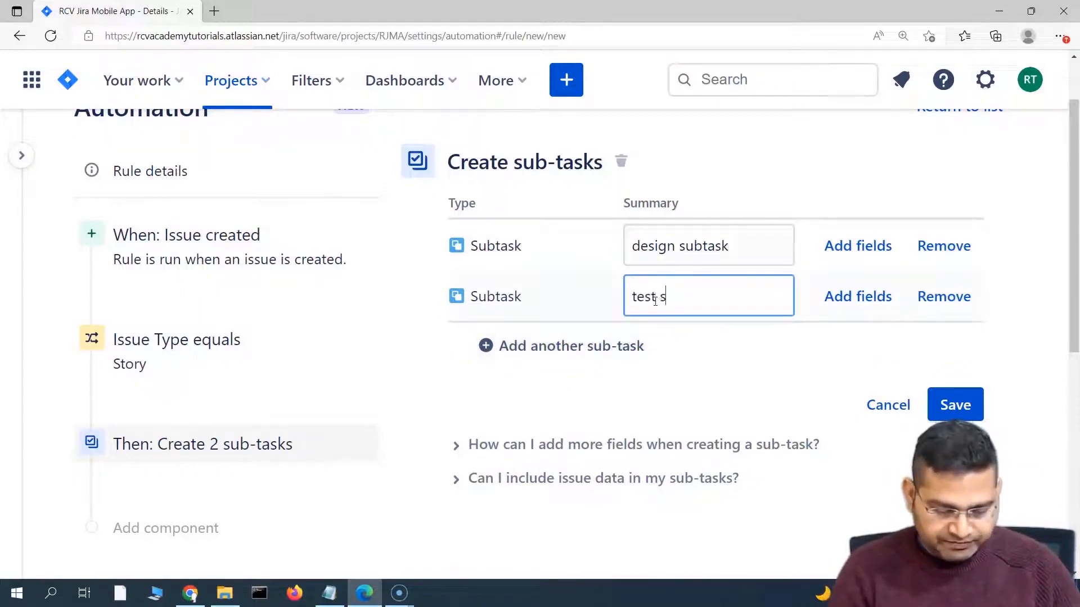
text(ubtask)
click(568, 346)
click(684, 330)
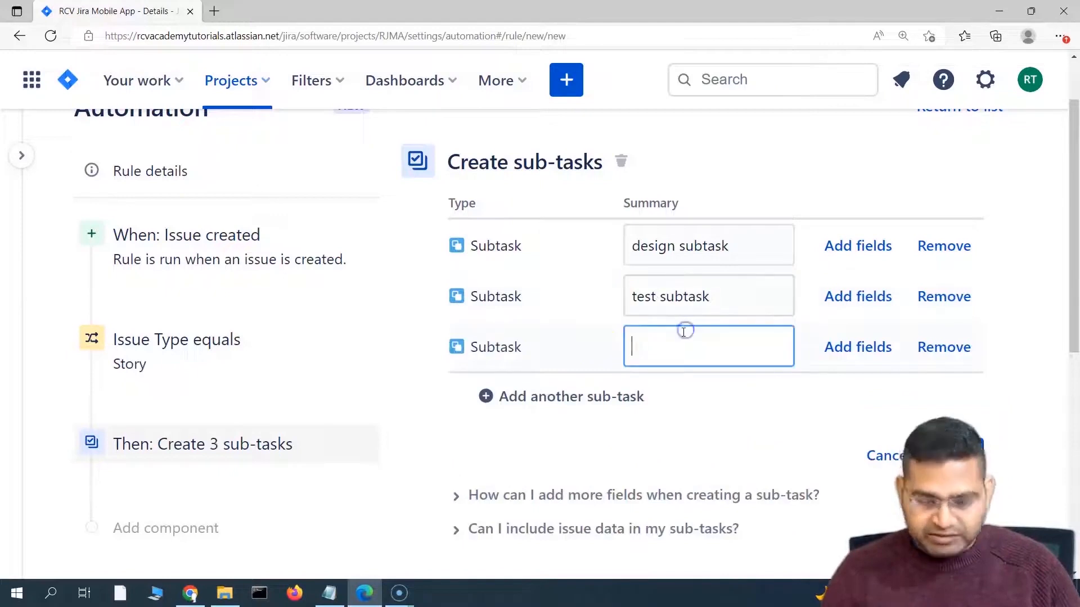
text(developme)
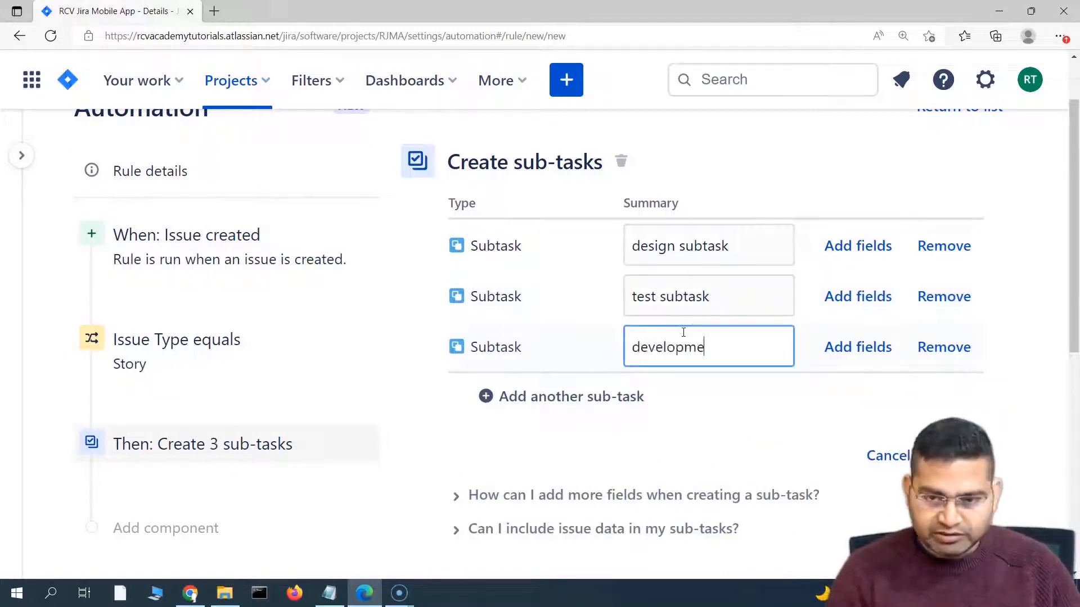
text(nt subtask)
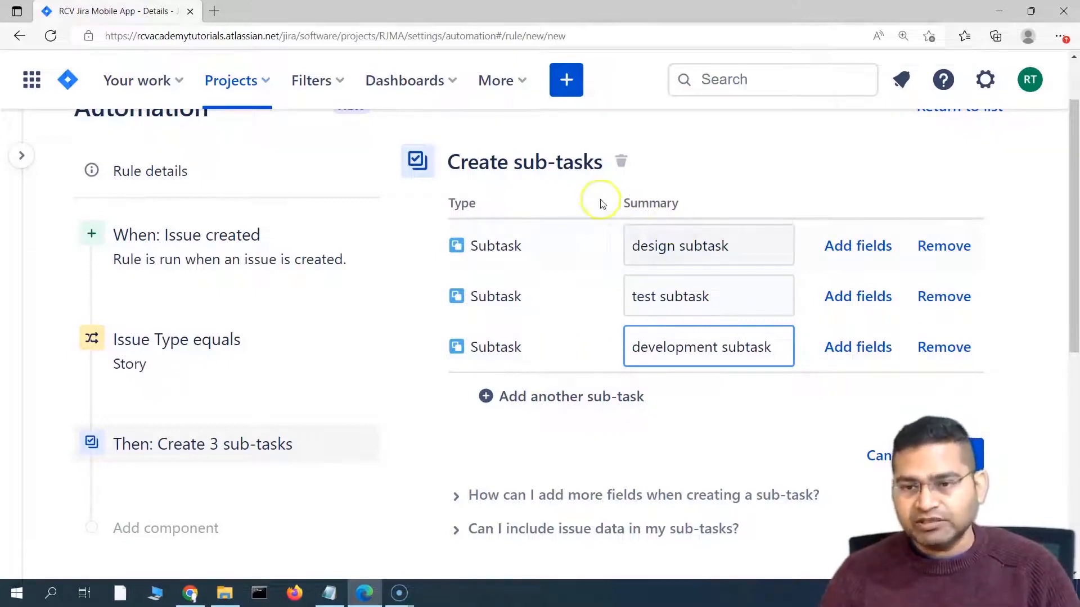
click(725, 444)
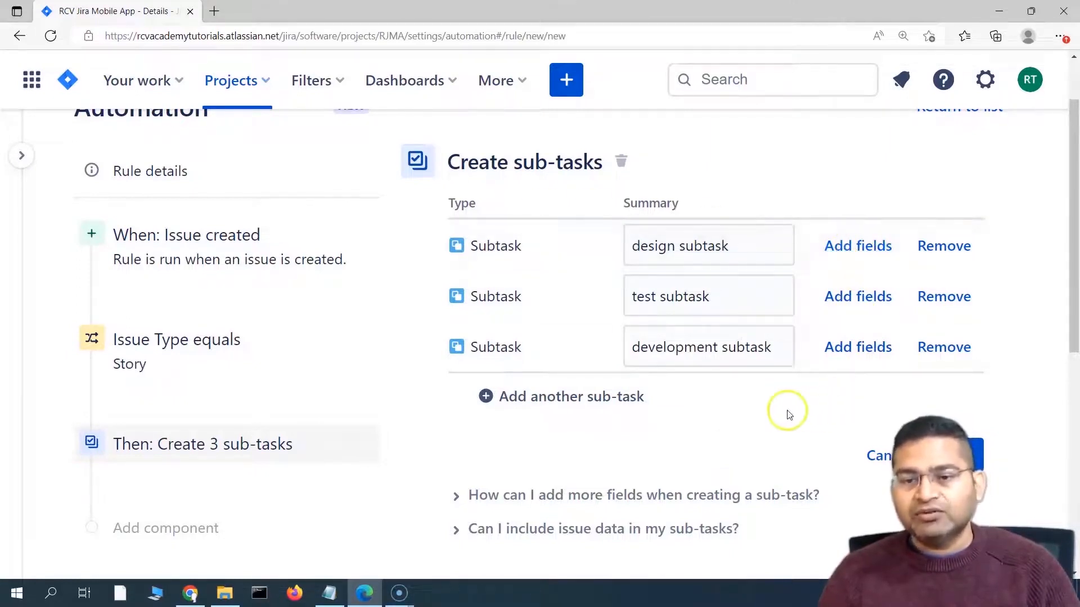
scroll(786, 413, down, 1)
scroll(757, 373, up, 2)
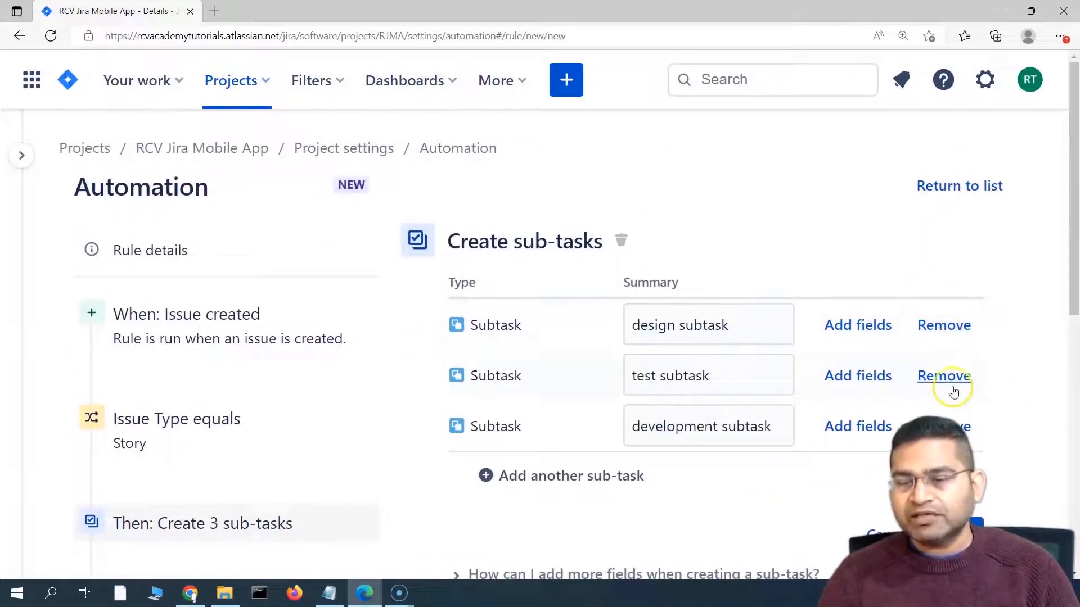
scroll(950, 382, down, 1)
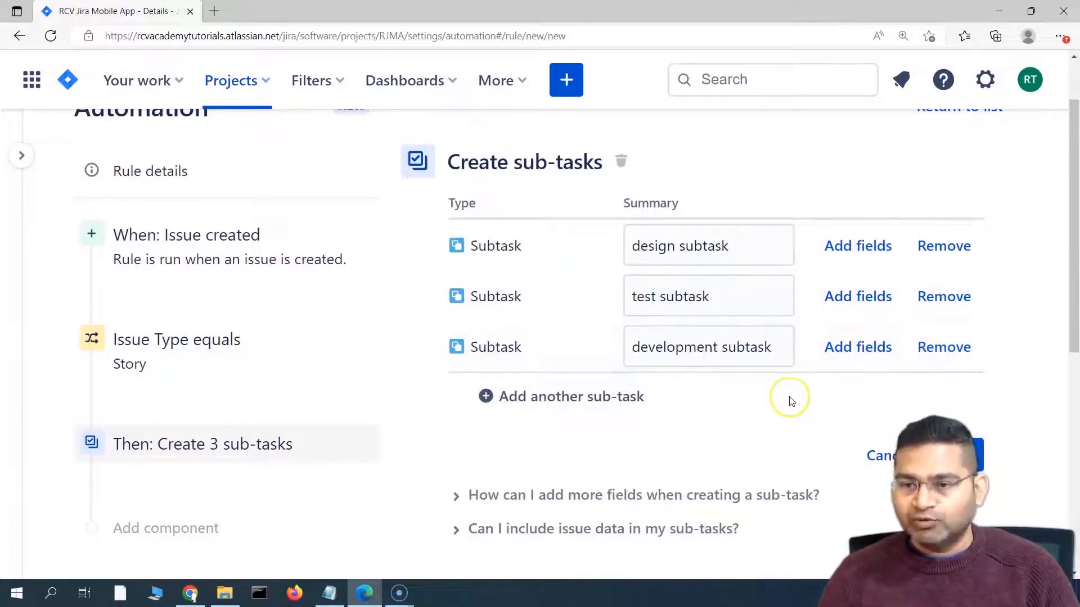
scroll(787, 326, down, 2)
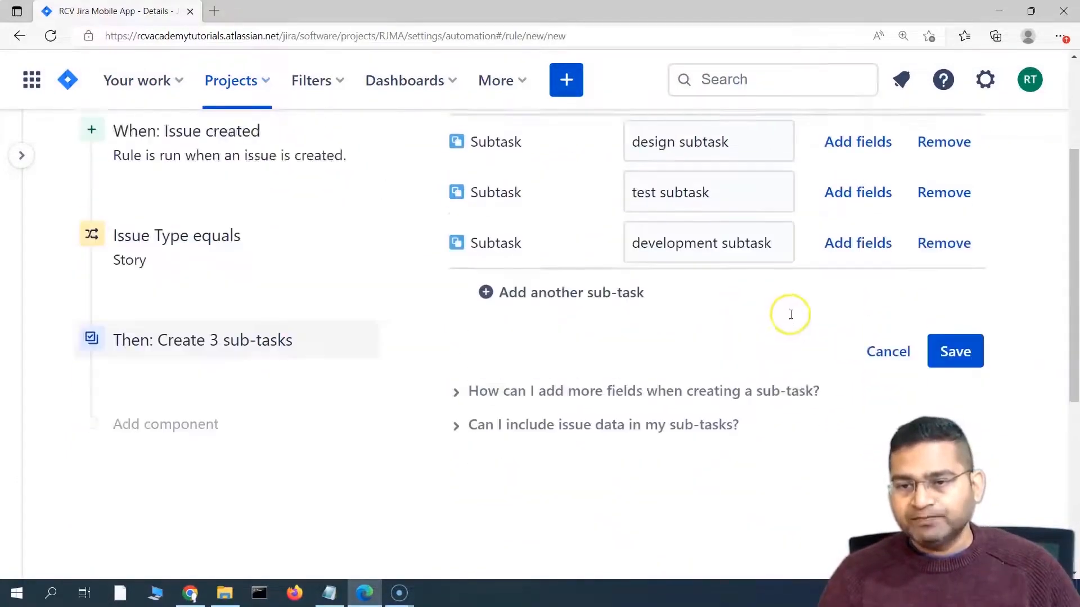
scroll(791, 314, up, 2)
Step: Turn design subtask into its own Create issue step with Description 'design subtask'
click(850, 256)
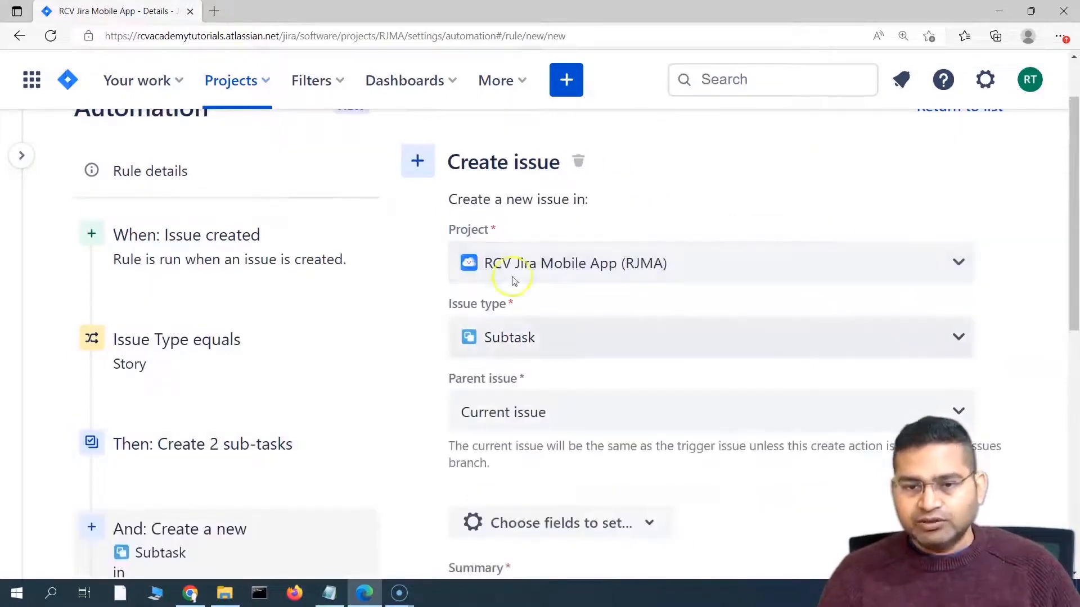
scroll(495, 233, down, 3)
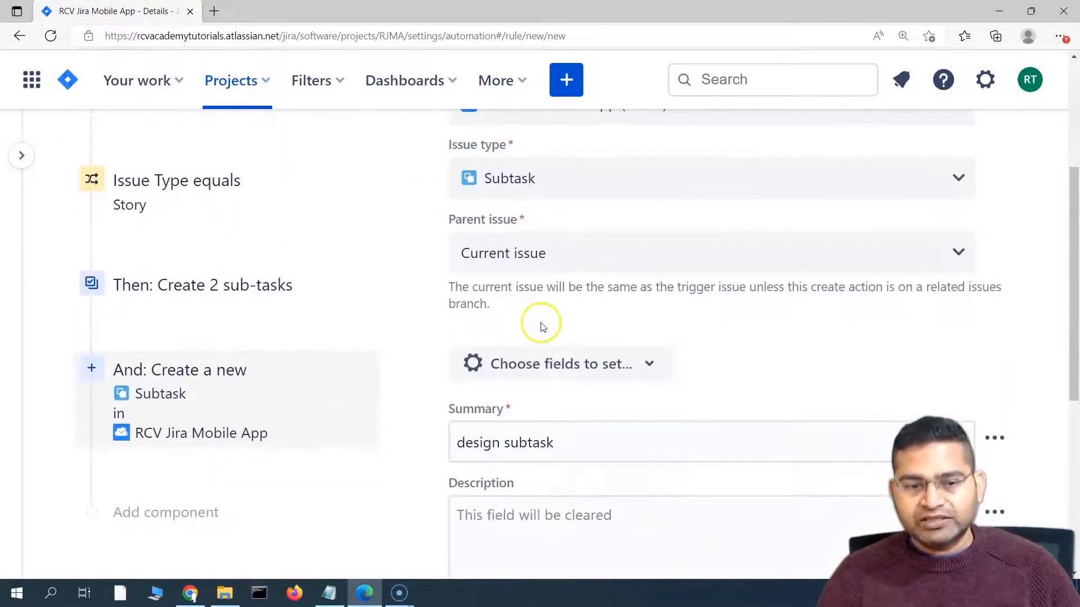
scroll(603, 381, up, 3)
scroll(607, 381, down, 7)
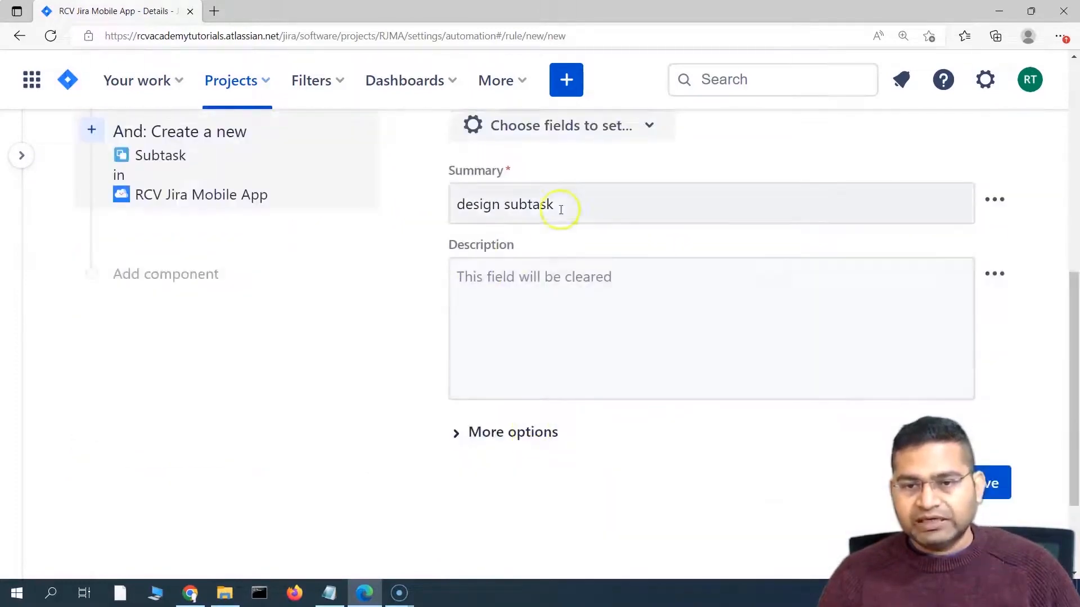
drag(561, 206, 434, 201)
key(ctrl+c)
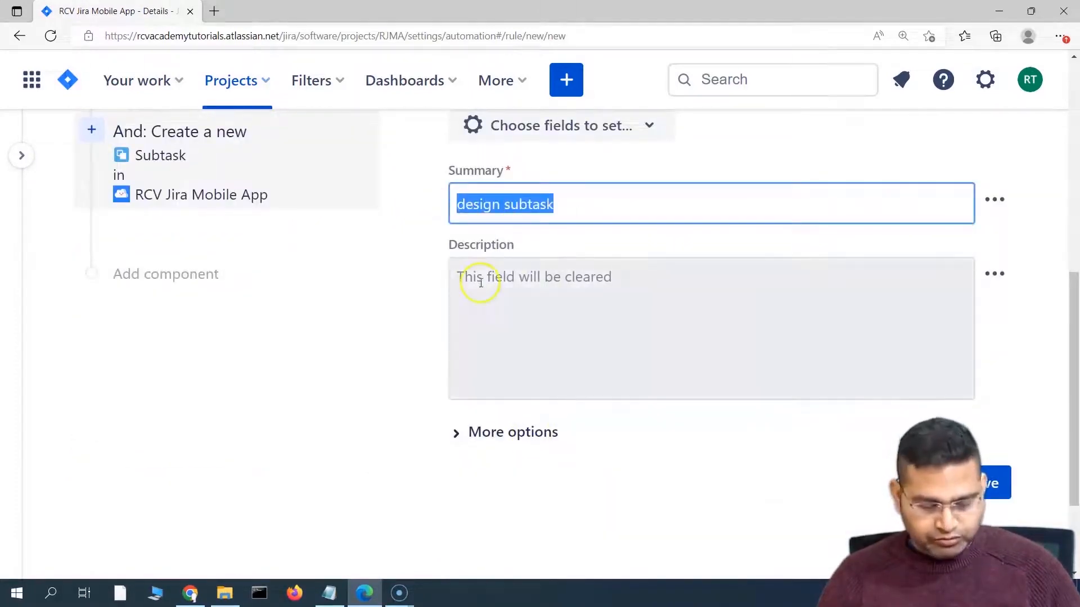
click(481, 283)
key(ctrl+v)
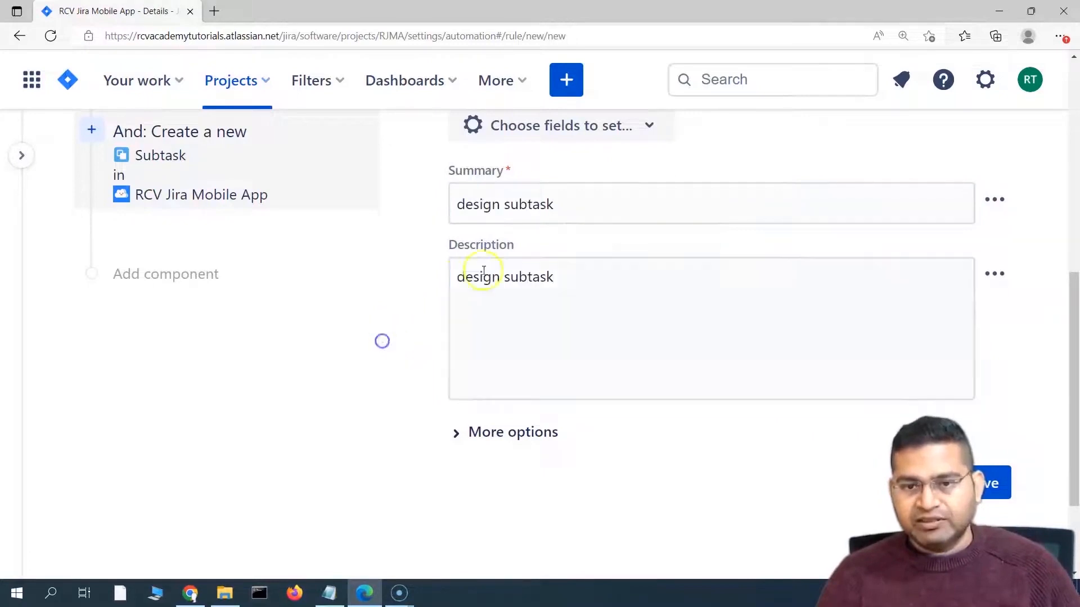
scroll(444, 366, down, 3)
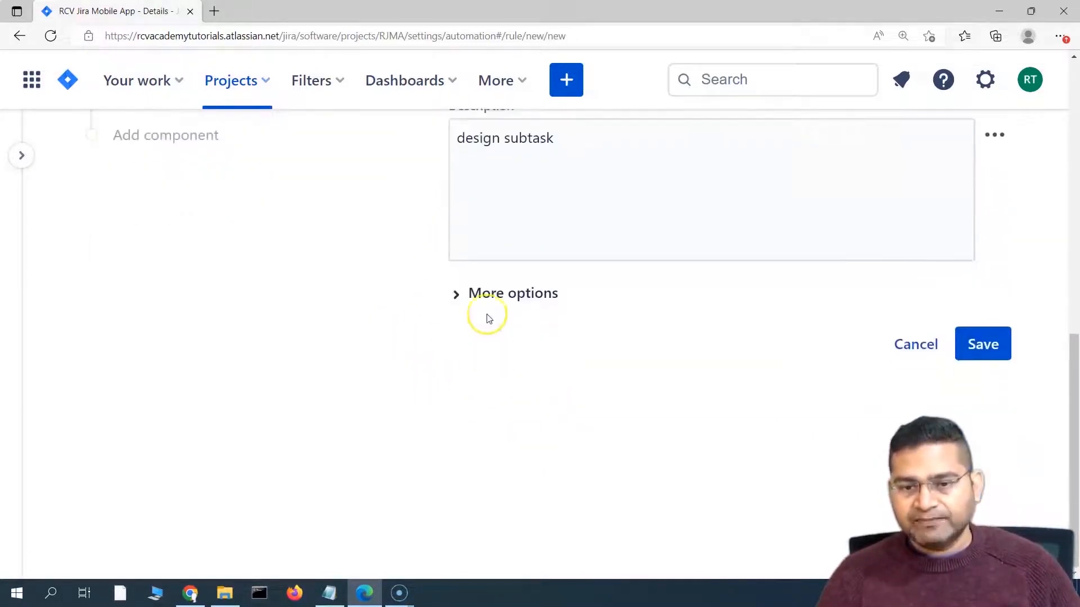
scroll(474, 304, up, 5)
Step: Add the Labels field to the design subtask's Create issue step
click(619, 302)
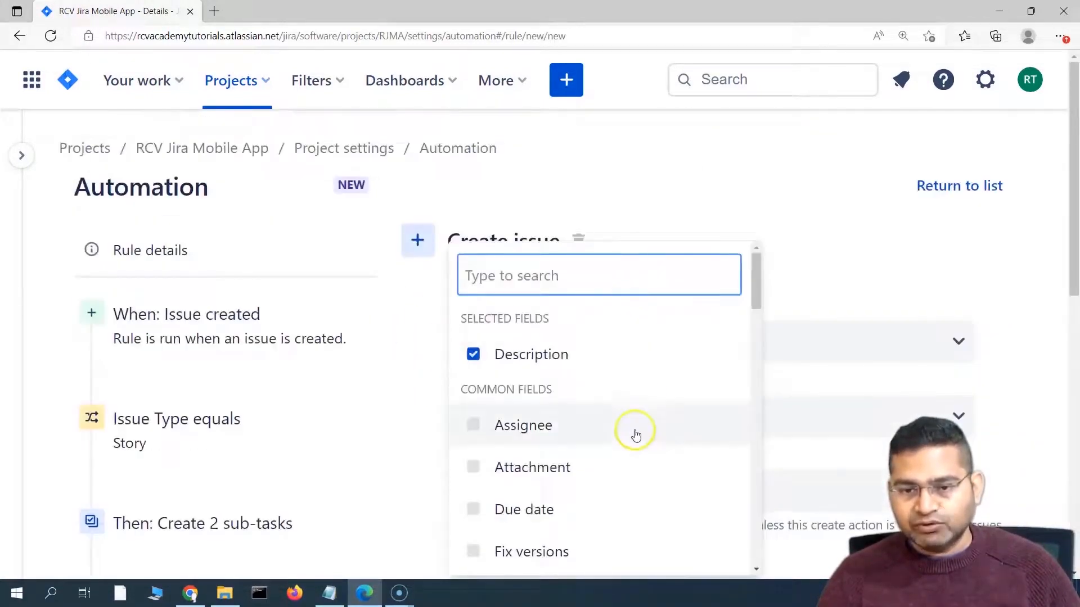
scroll(636, 435, down, 2)
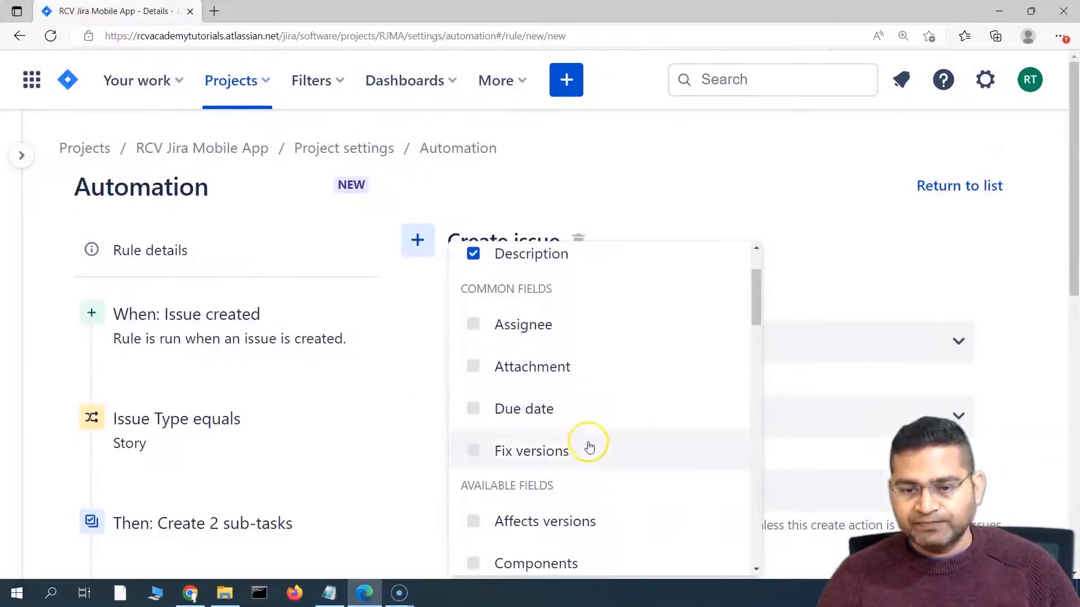
scroll(585, 428, down, 1)
scroll(579, 393, up, 2)
scroll(574, 438, down, 5)
click(536, 448)
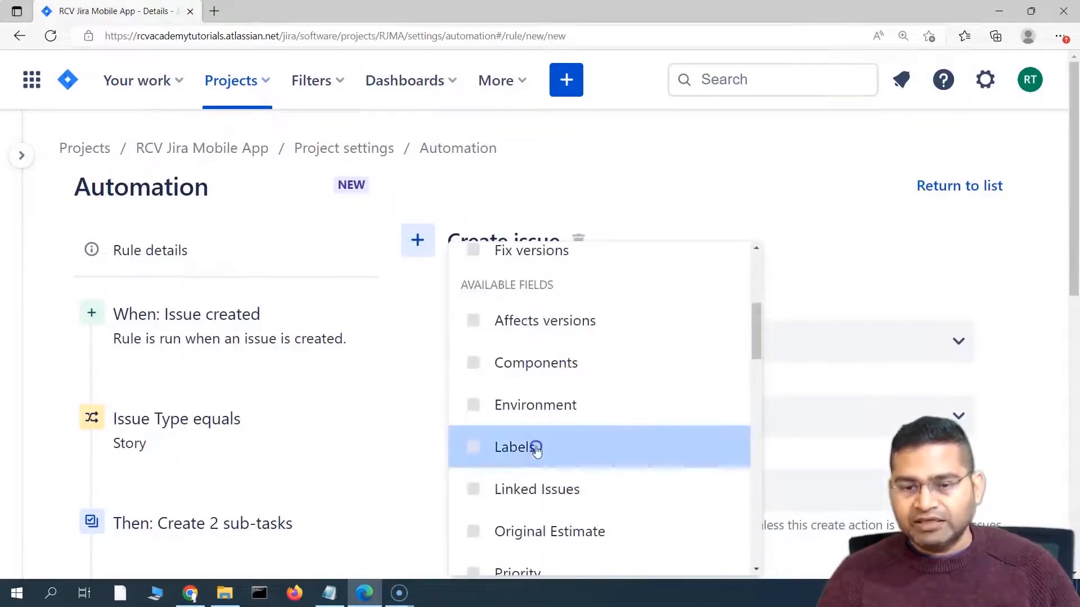
click(966, 263)
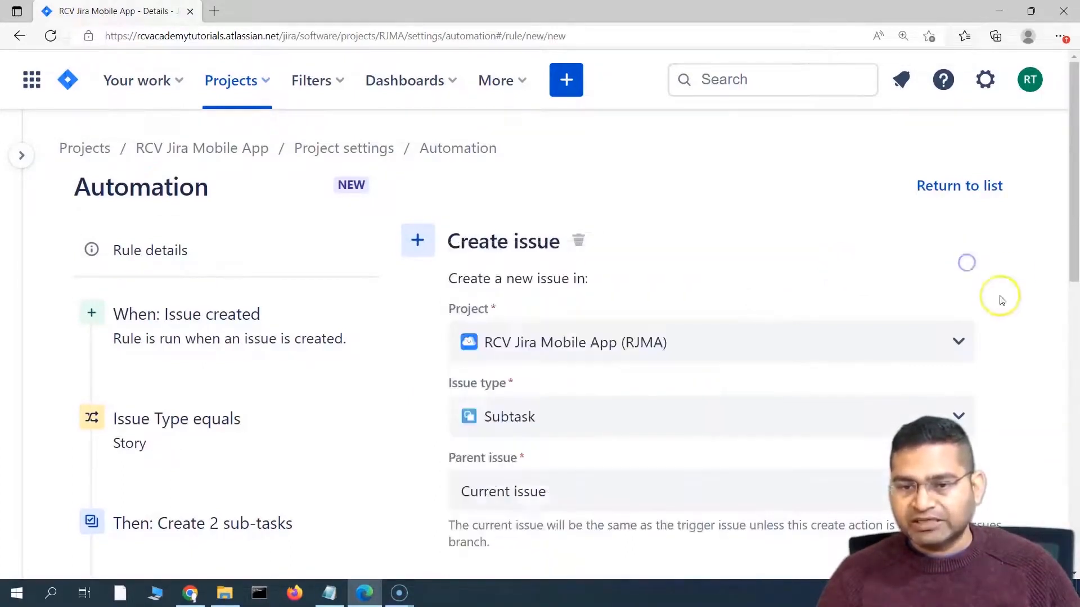
scroll(999, 298, down, 5)
scroll(506, 270, up, 5)
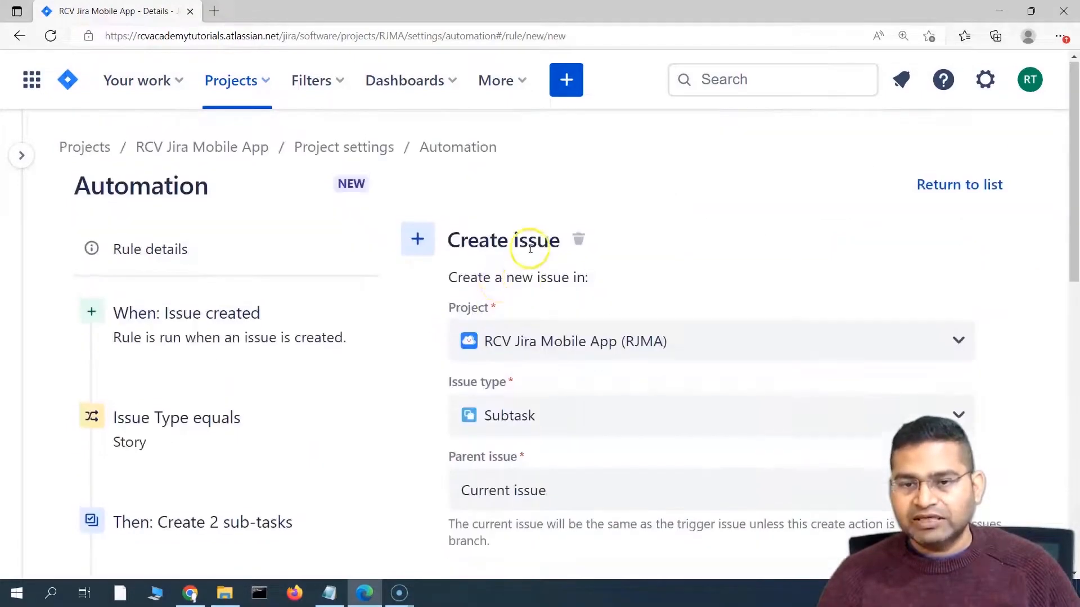
scroll(579, 463, down, 8)
scroll(545, 458, up, 3)
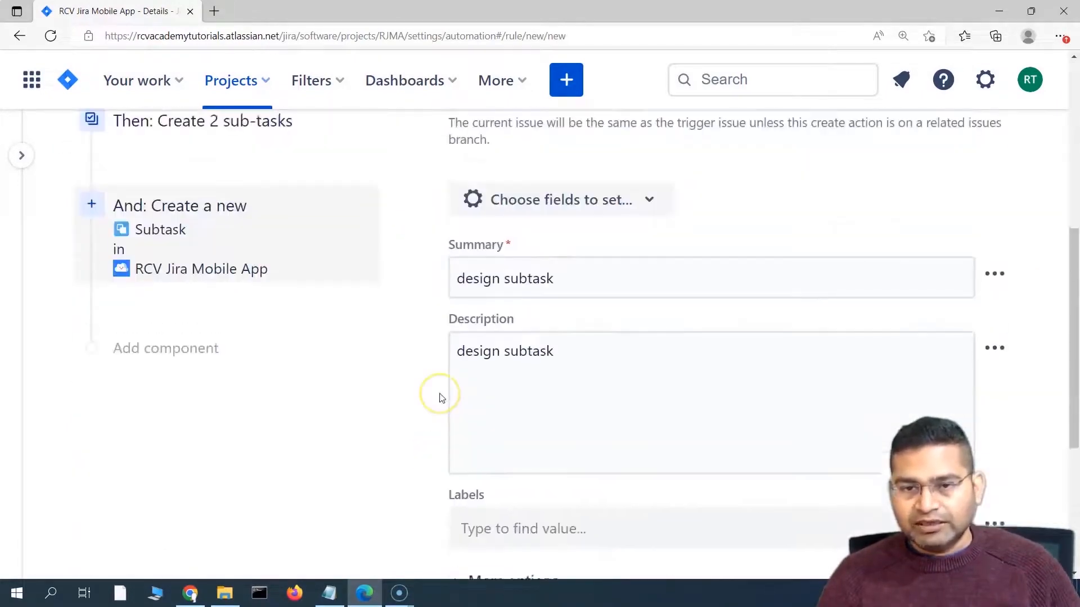
scroll(443, 398, down, 5)
scroll(445, 399, up, 8)
click(651, 396)
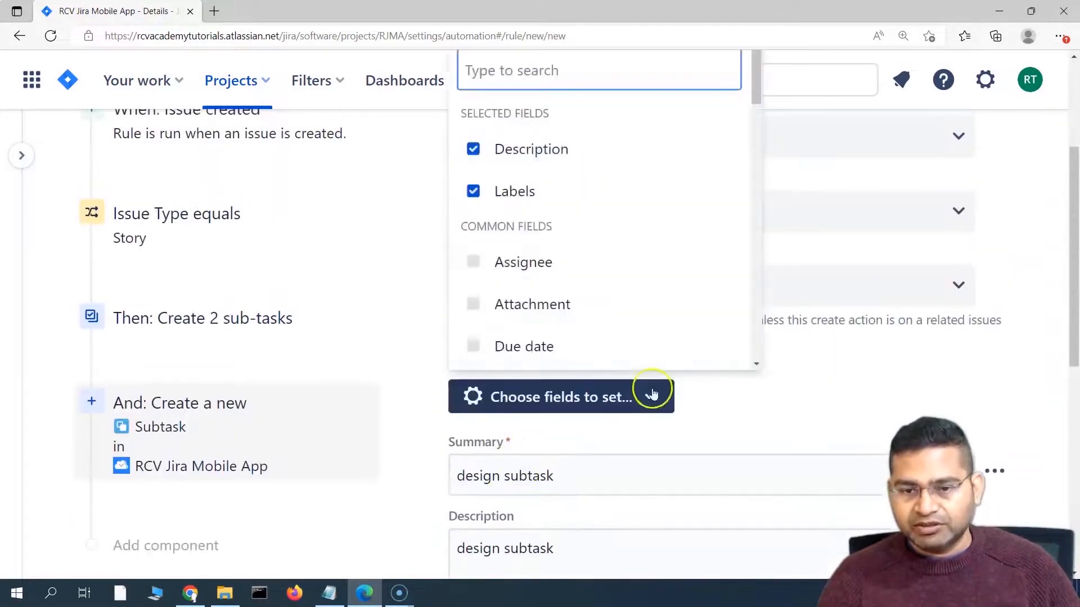
click(966, 383)
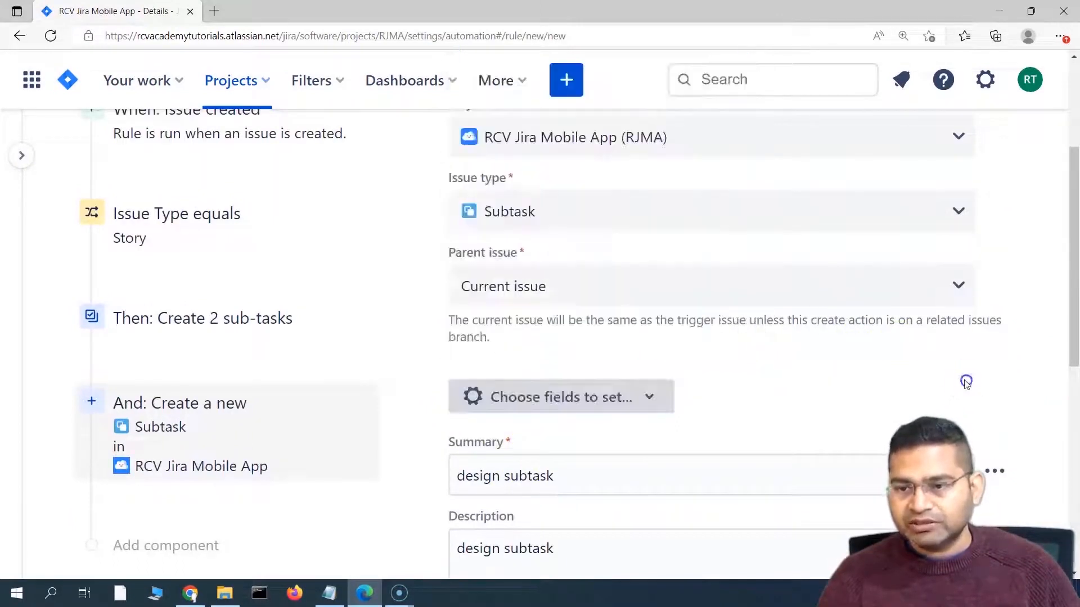
scroll(965, 383, down, 10)
Step: Set the new label 'design_subtask' and save the design subtask step
click(545, 247)
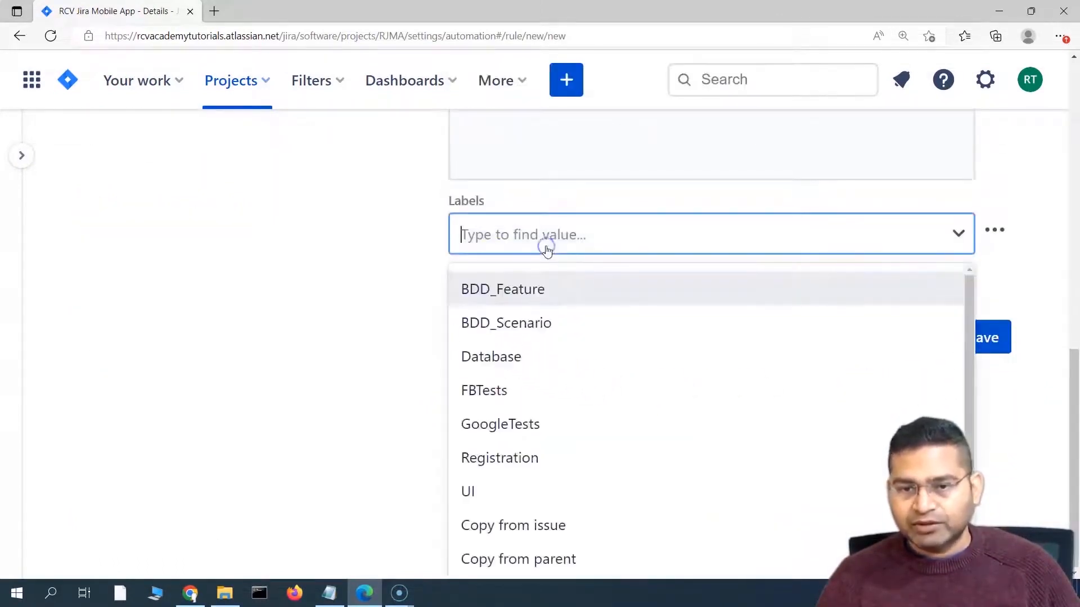
text(design_sub)
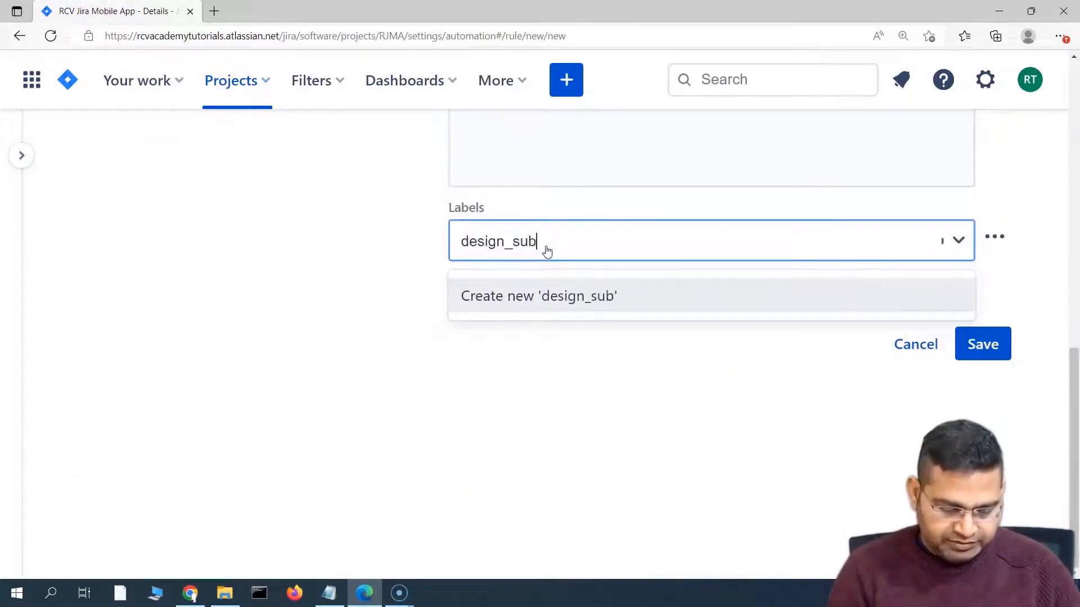
text(k)
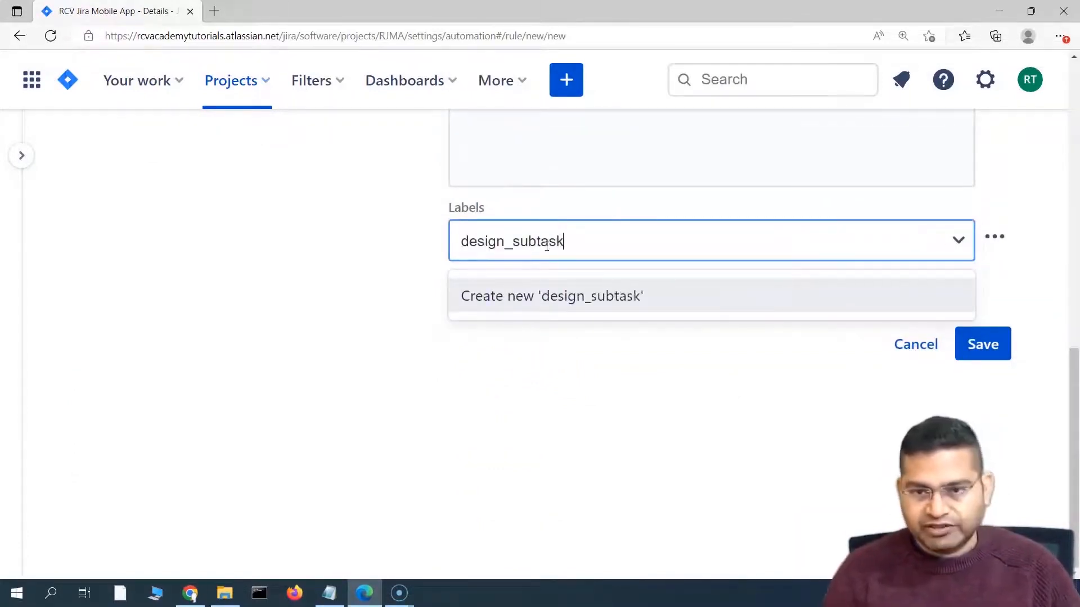
click(615, 296)
click(353, 268)
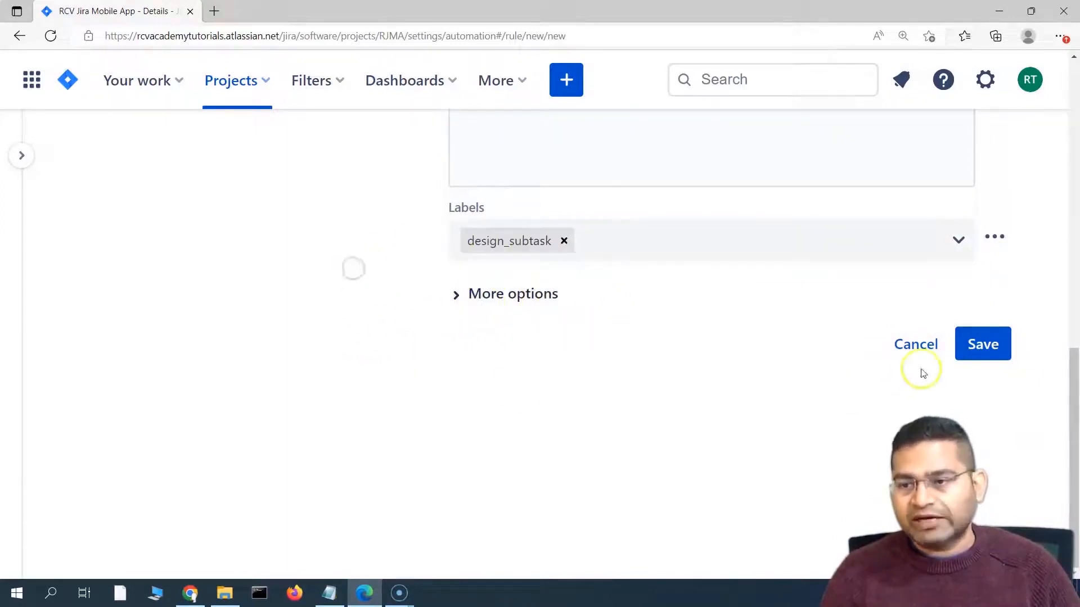
click(985, 347)
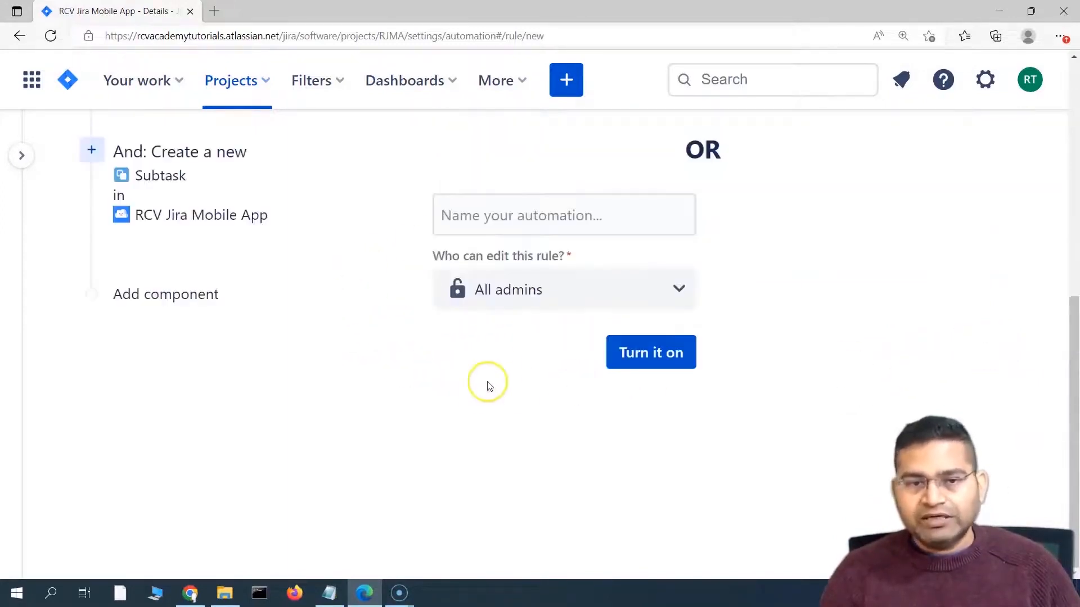
Step: Review the Create a new card, then open the Create 2 sub-tasks step listing test subtask and development subtask
scroll(507, 365, up, 4)
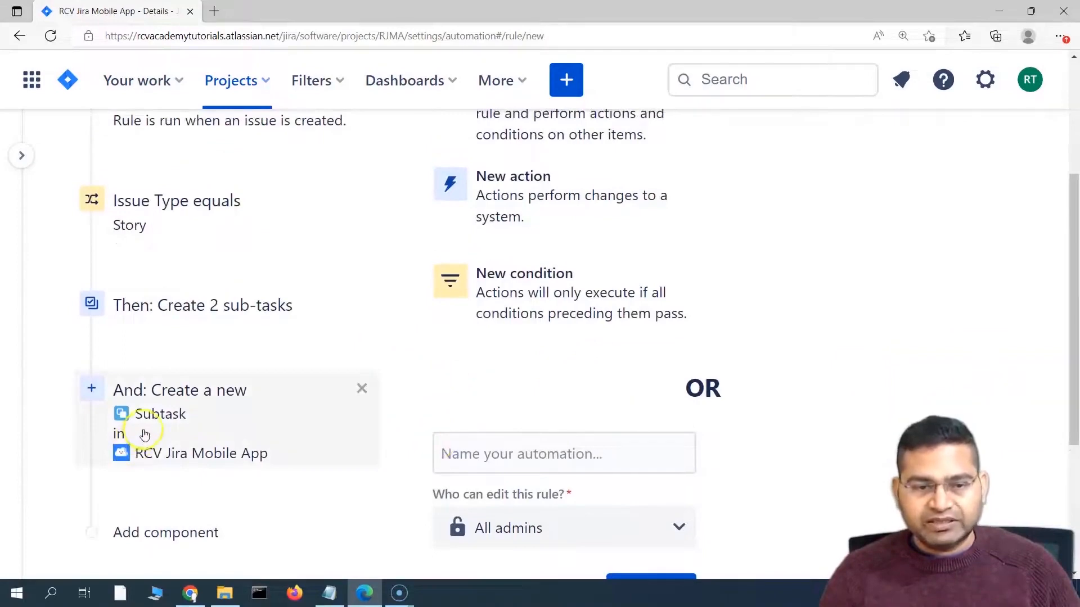
click(169, 431)
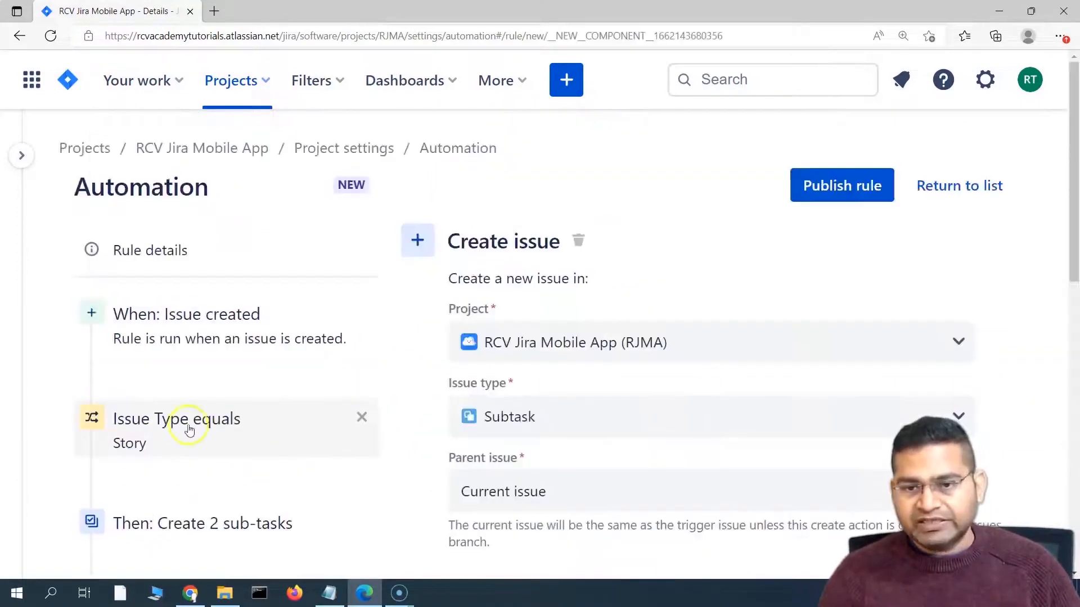
scroll(454, 361, down, 6)
scroll(188, 318, up, 3)
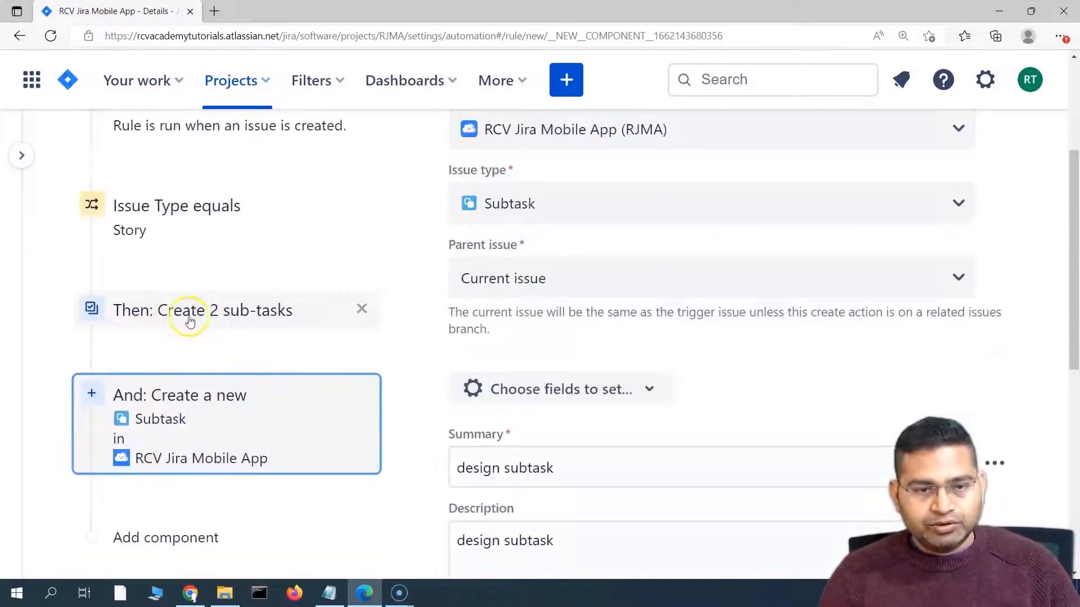
click(165, 318)
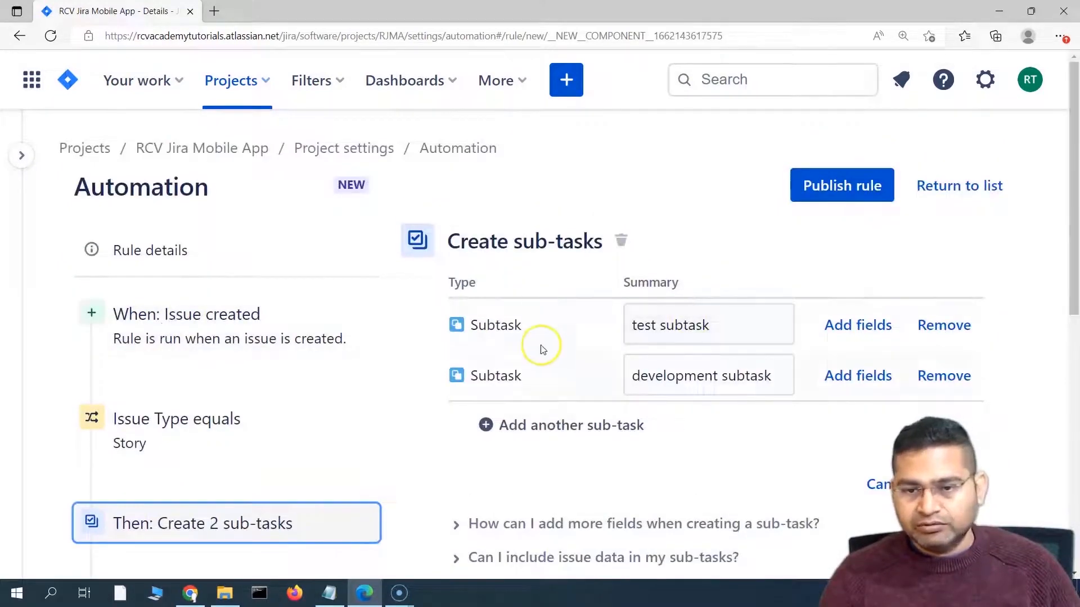
scroll(535, 370, down, 4)
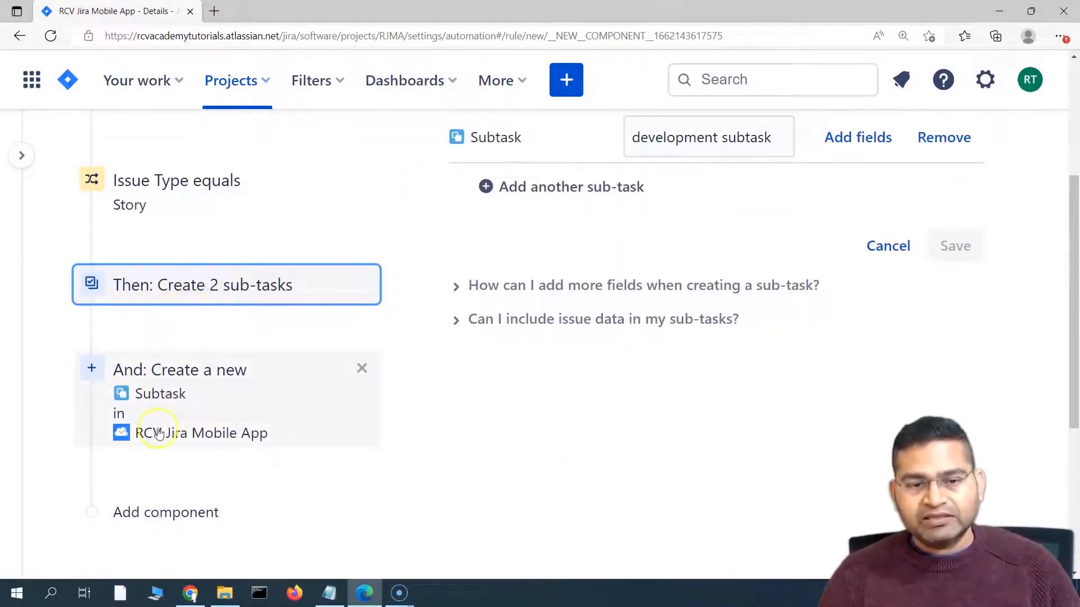
scroll(292, 424, up, 2)
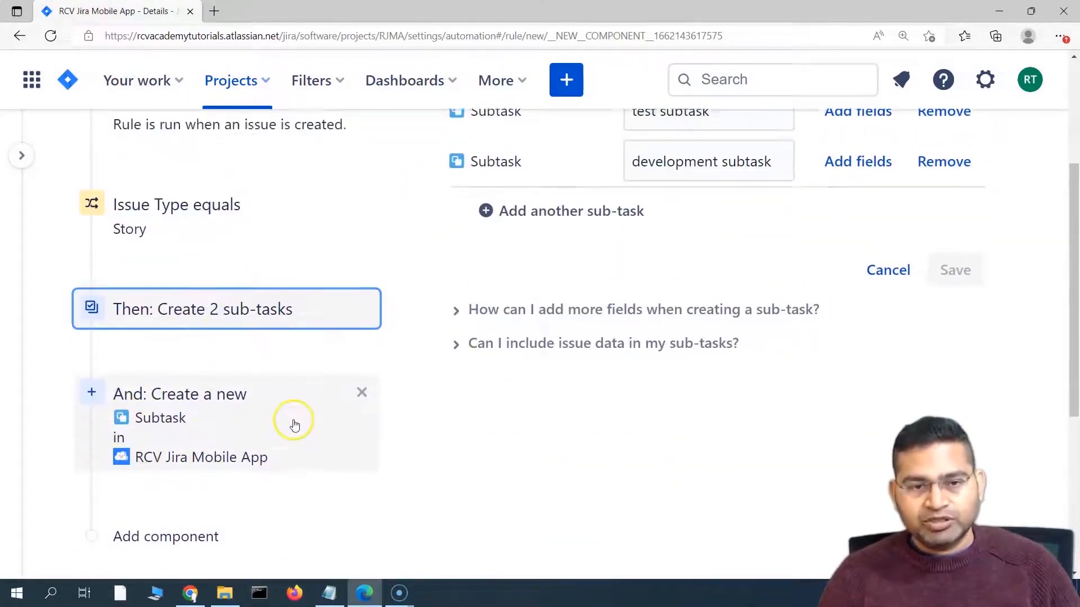
scroll(233, 358, down, 3)
click(234, 343)
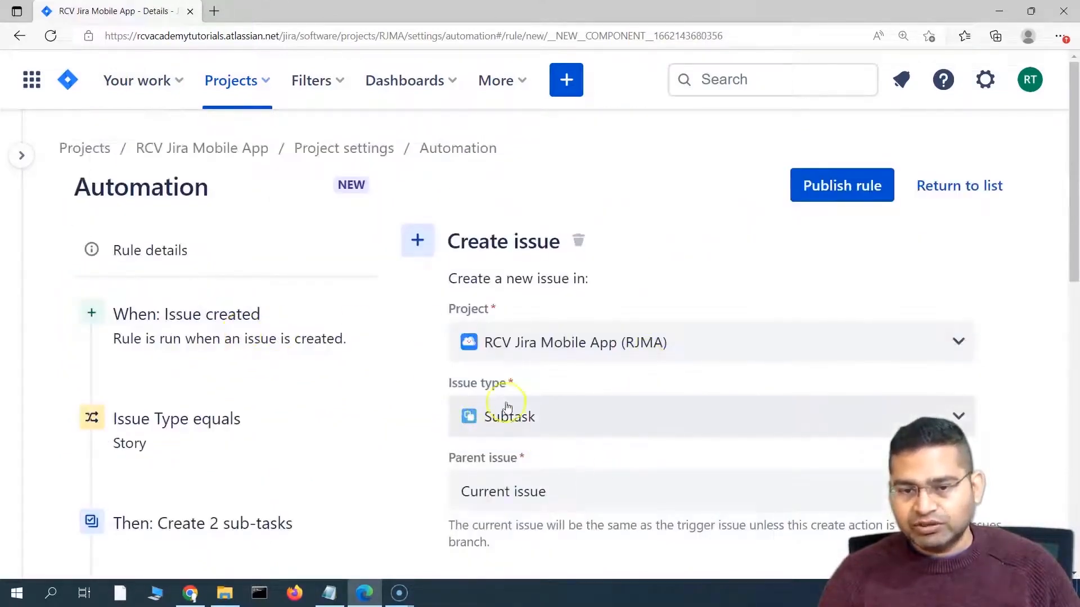
scroll(602, 379, down, 3)
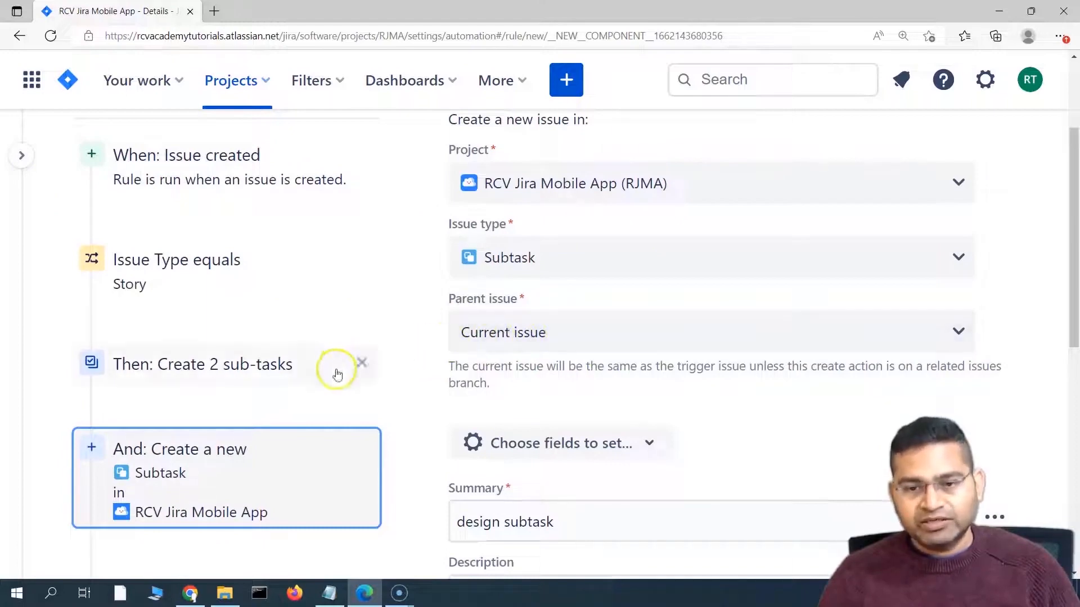
scroll(441, 445, down, 4)
scroll(571, 470, up, 6)
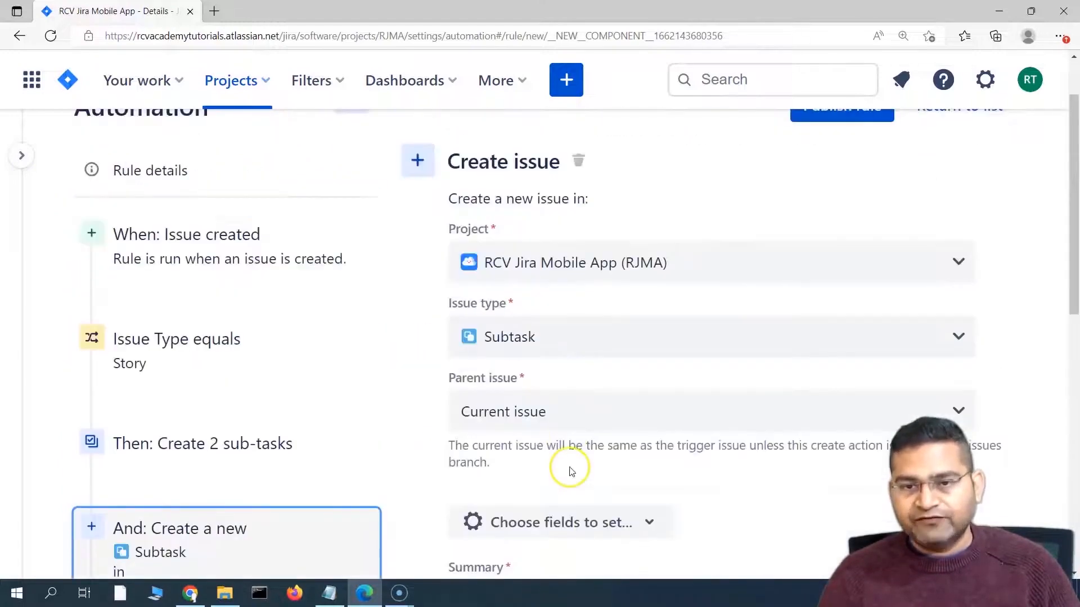
scroll(571, 470, down, 10)
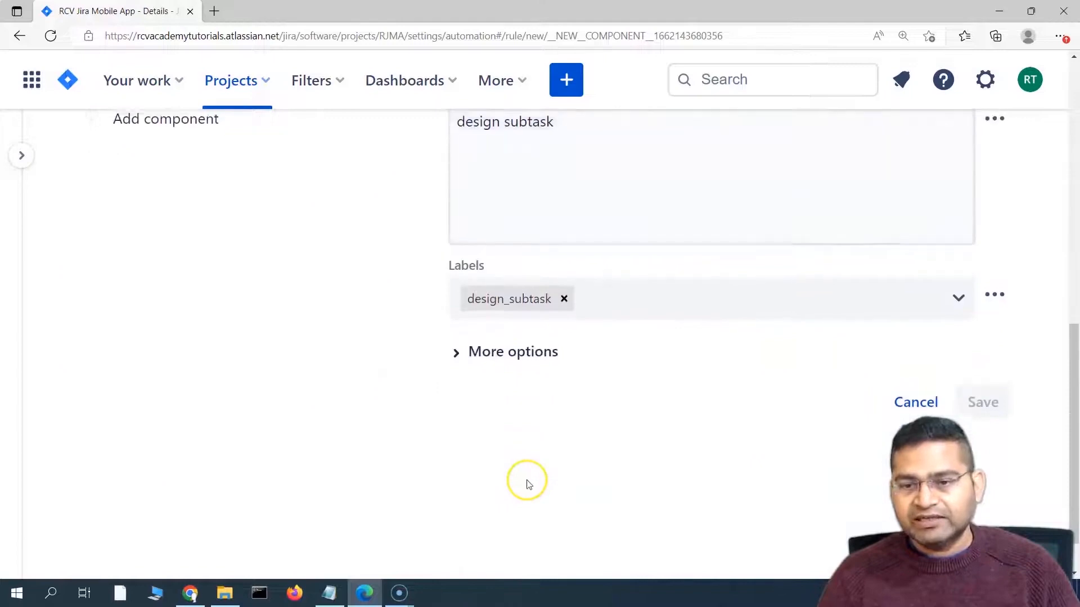
scroll(526, 482, up, 7)
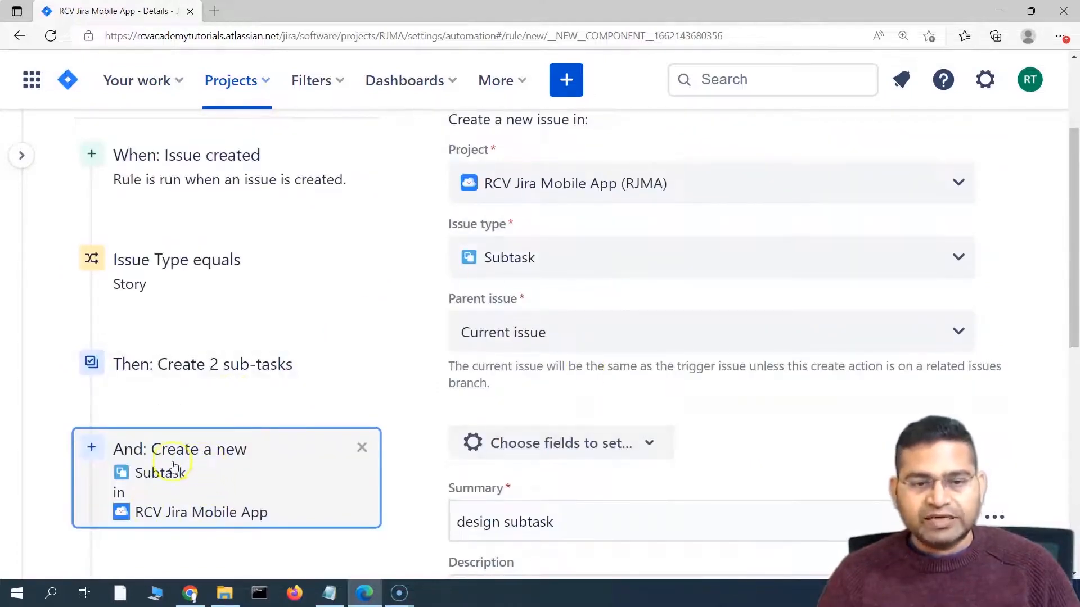
click(243, 368)
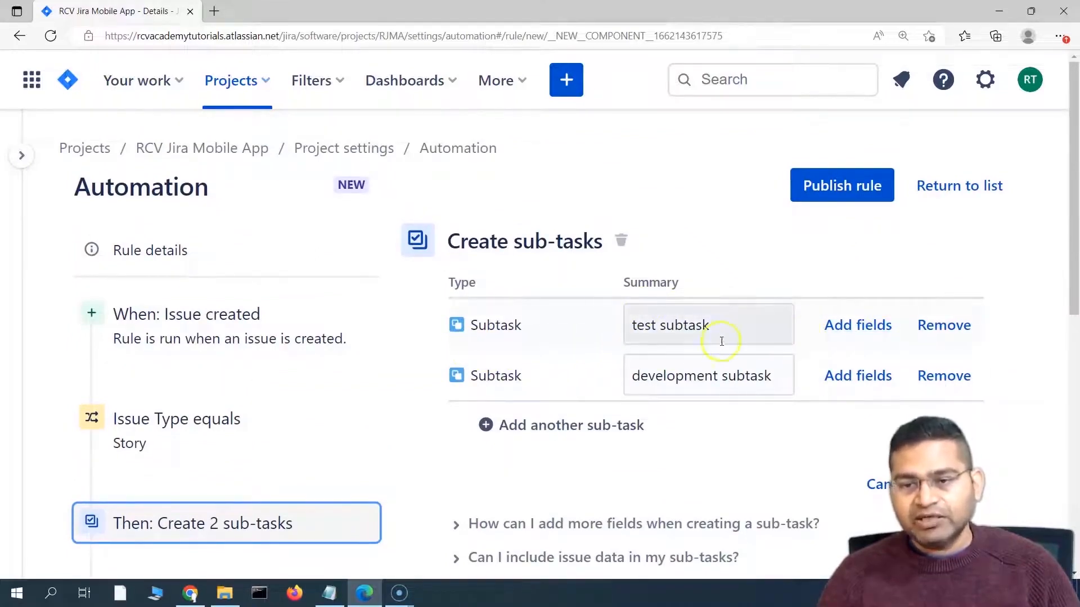
Step: Make test subtask its own create-issue step with description 'test subtask', and save it
click(851, 331)
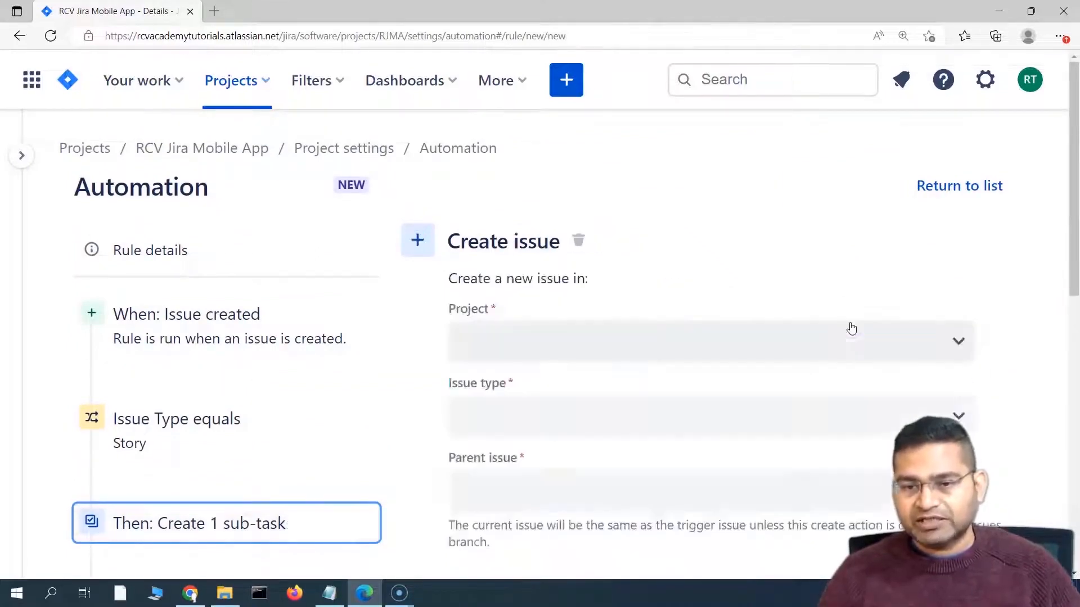
scroll(681, 428, down, 10)
scroll(678, 462, up, 3)
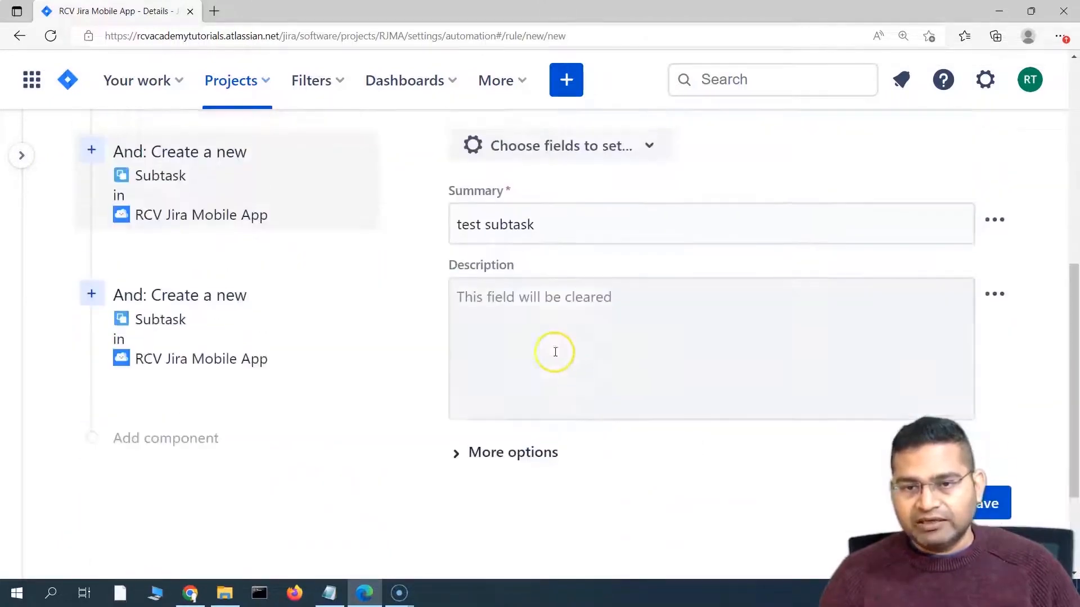
drag(543, 223, 426, 225)
key(ctrl+c)
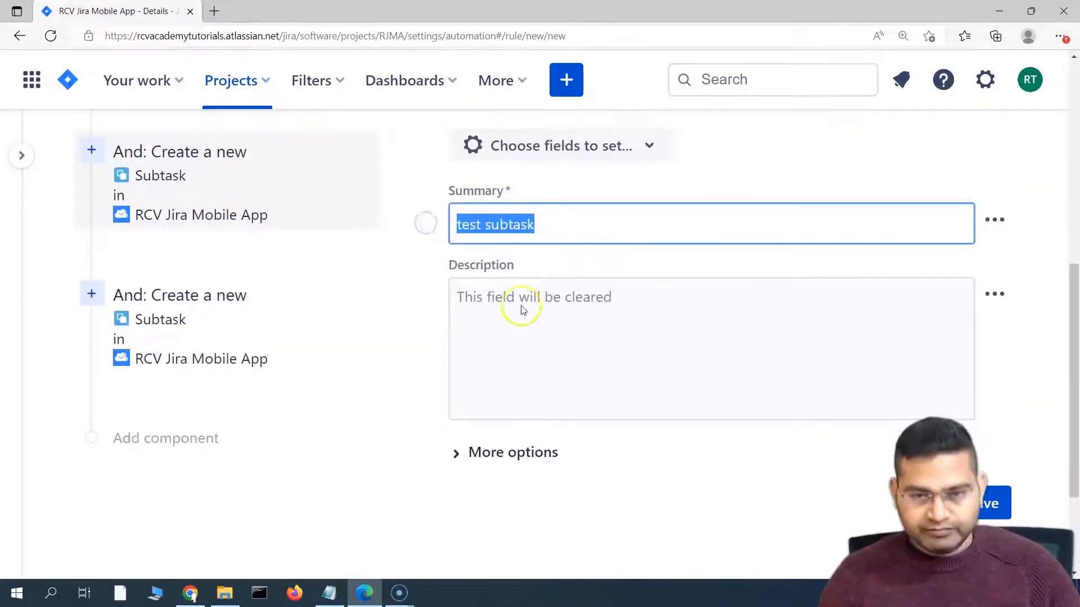
click(538, 320)
key(ctrl+v)
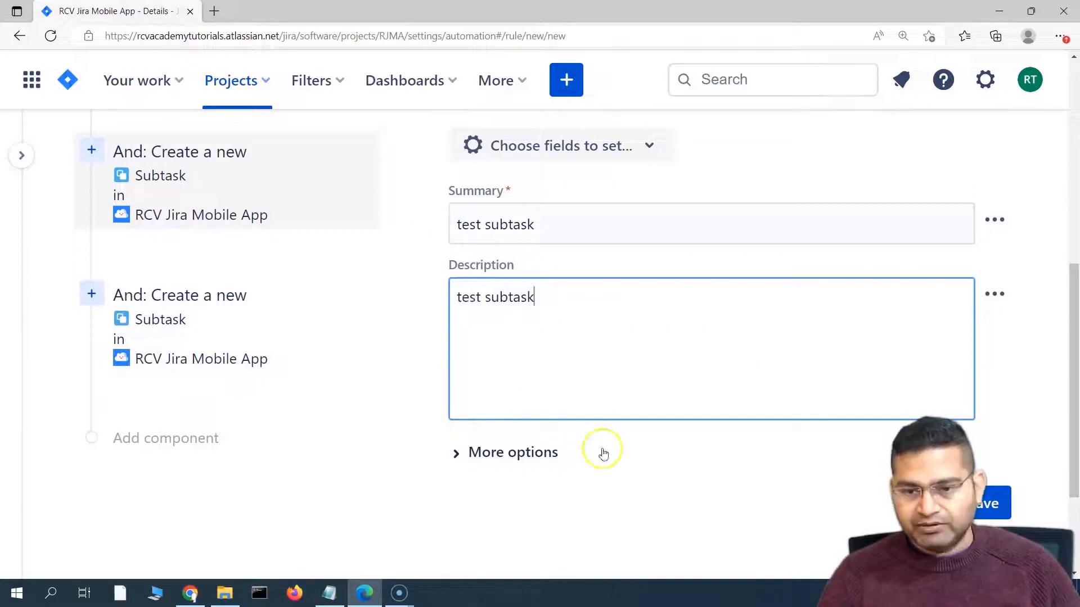
click(990, 503)
Step: Reopen the Create 1 sub-task step, now containing only development subtask
scroll(690, 453, up, 3)
mouse_move(158, 286)
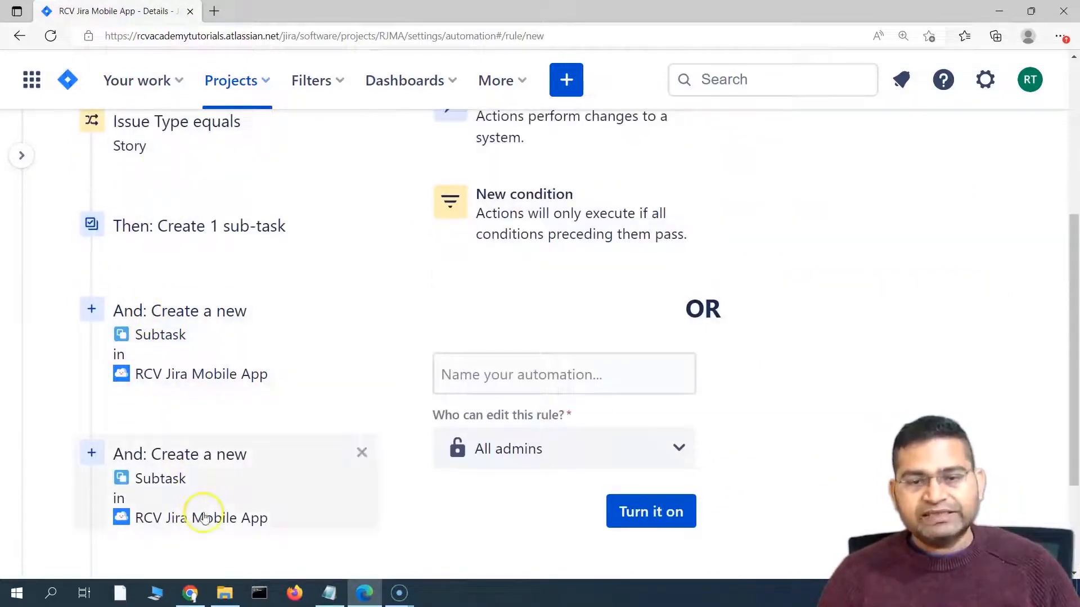
click(208, 228)
scroll(654, 443, up, 5)
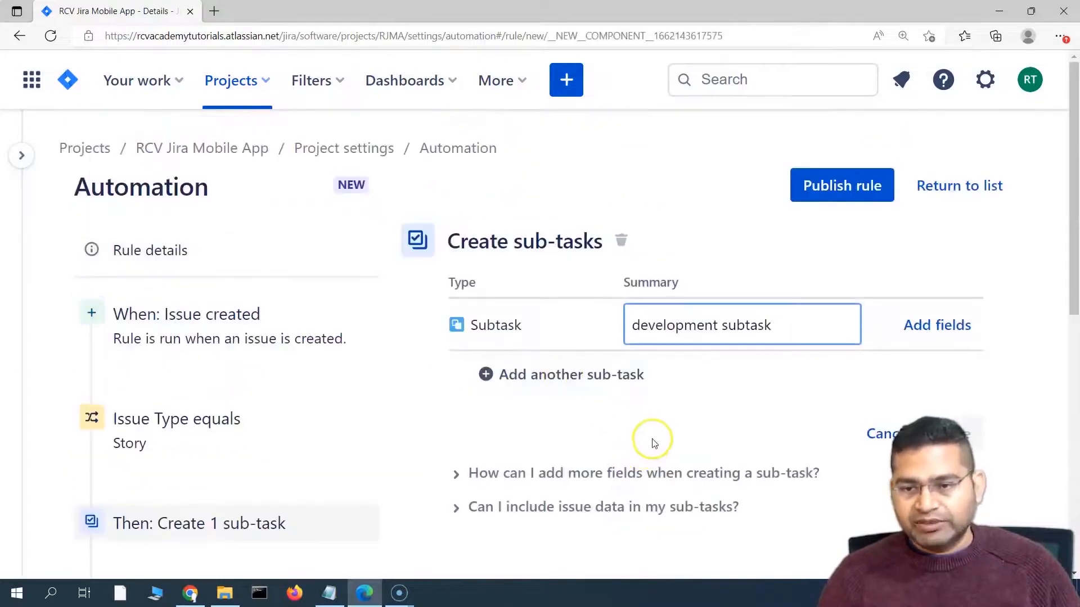
scroll(694, 403, down, 5)
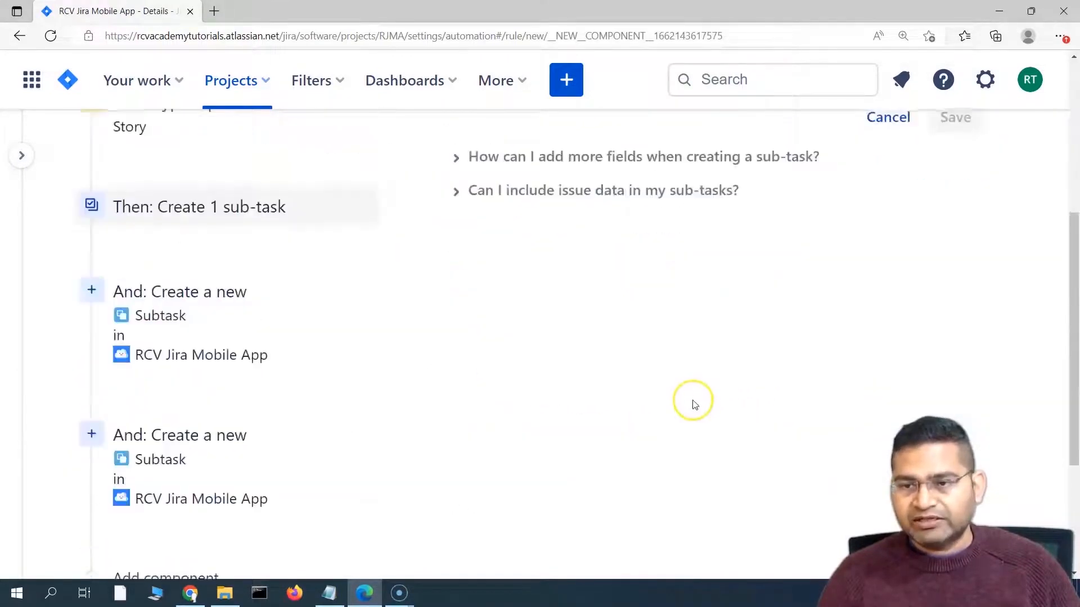
scroll(193, 349, up, 3)
scroll(193, 349, up, 3)
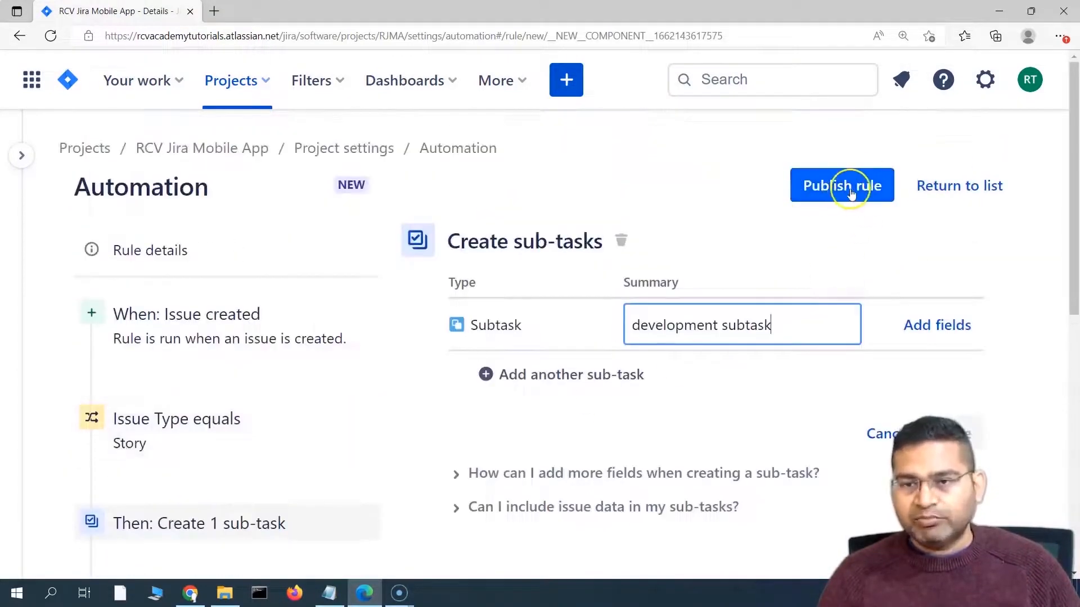
scroll(284, 362, down, 4)
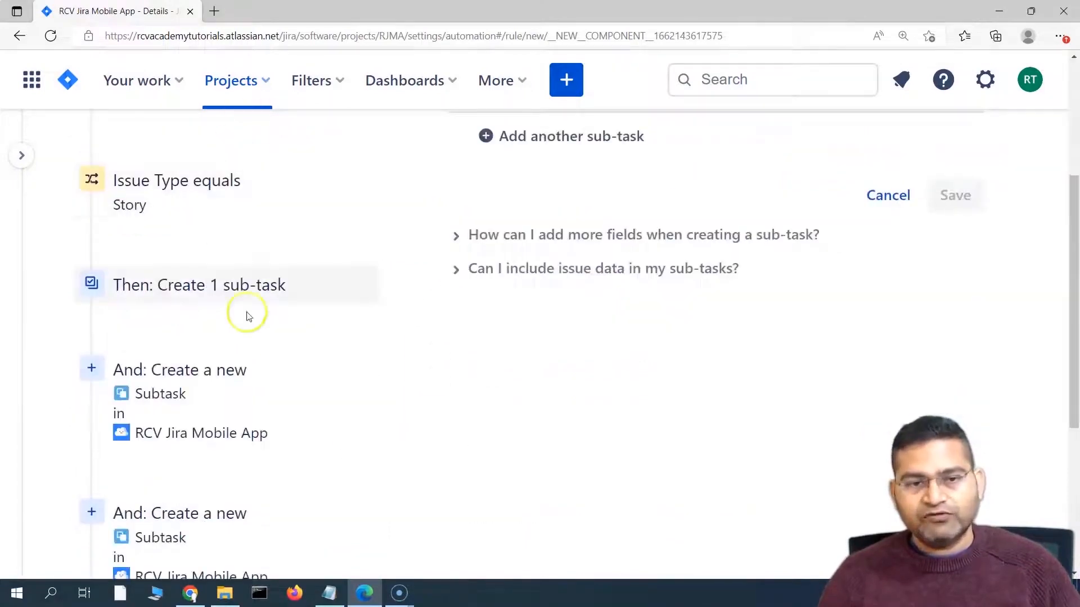
scroll(246, 313, up, 4)
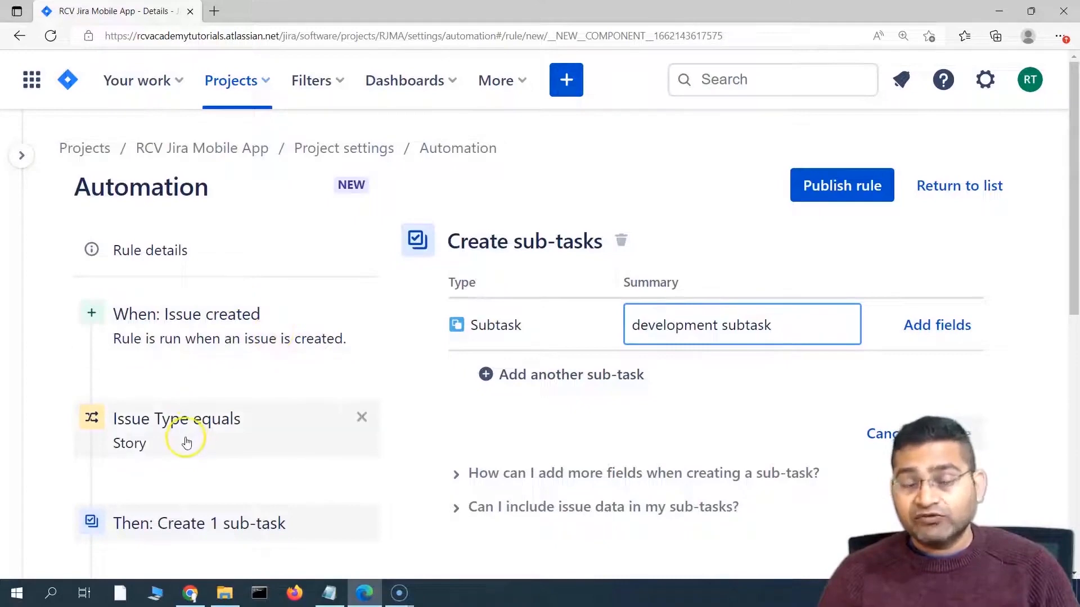
scroll(187, 443, down, 4)
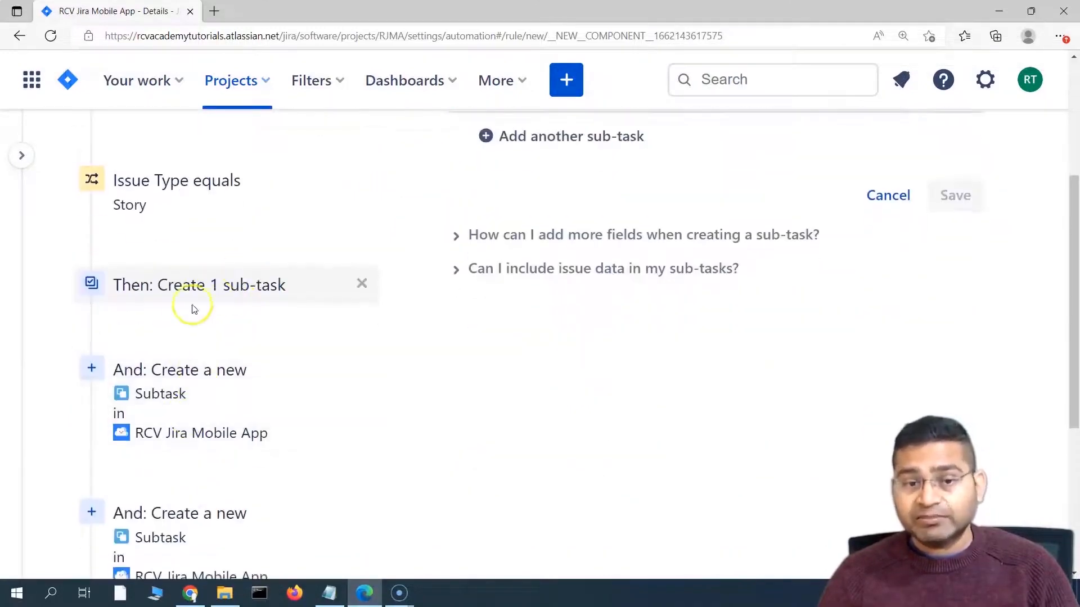
scroll(217, 286, up, 4)
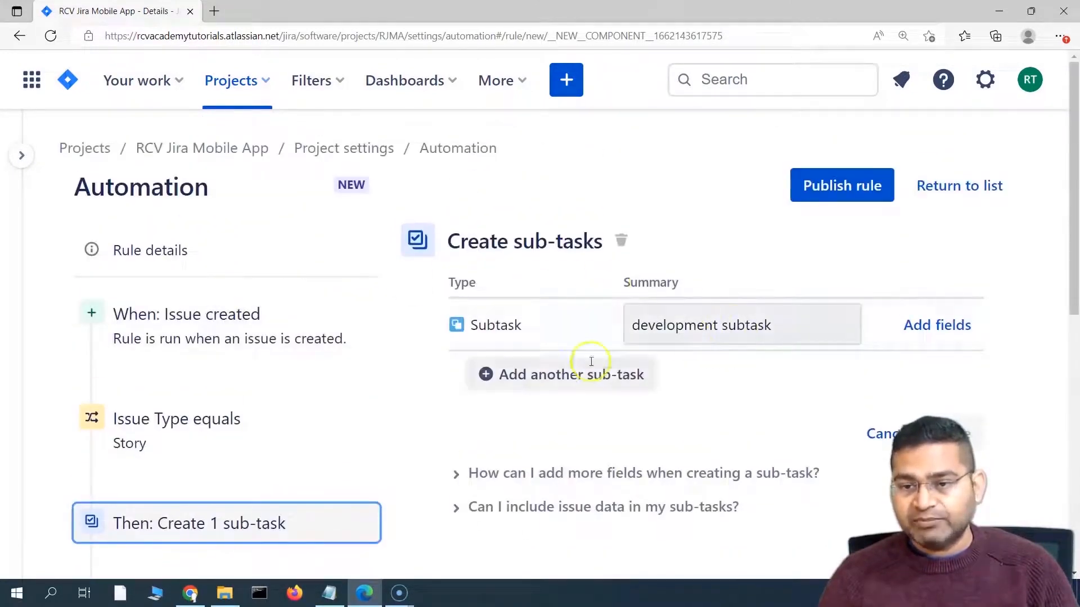
scroll(248, 429, down, 4)
click(159, 402)
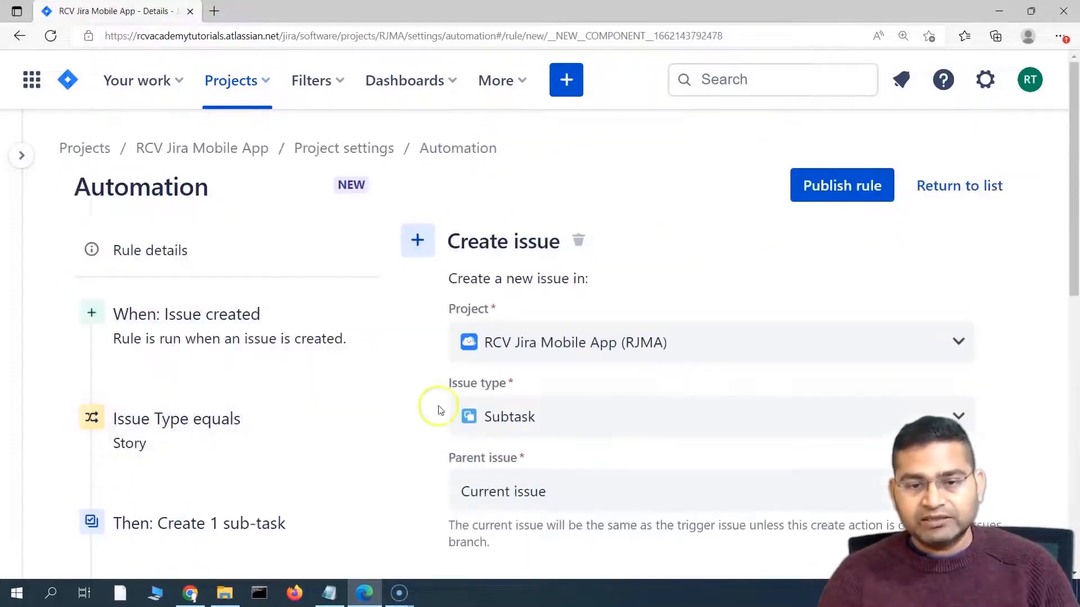
scroll(585, 394, down, 5)
scroll(237, 475, down, 2)
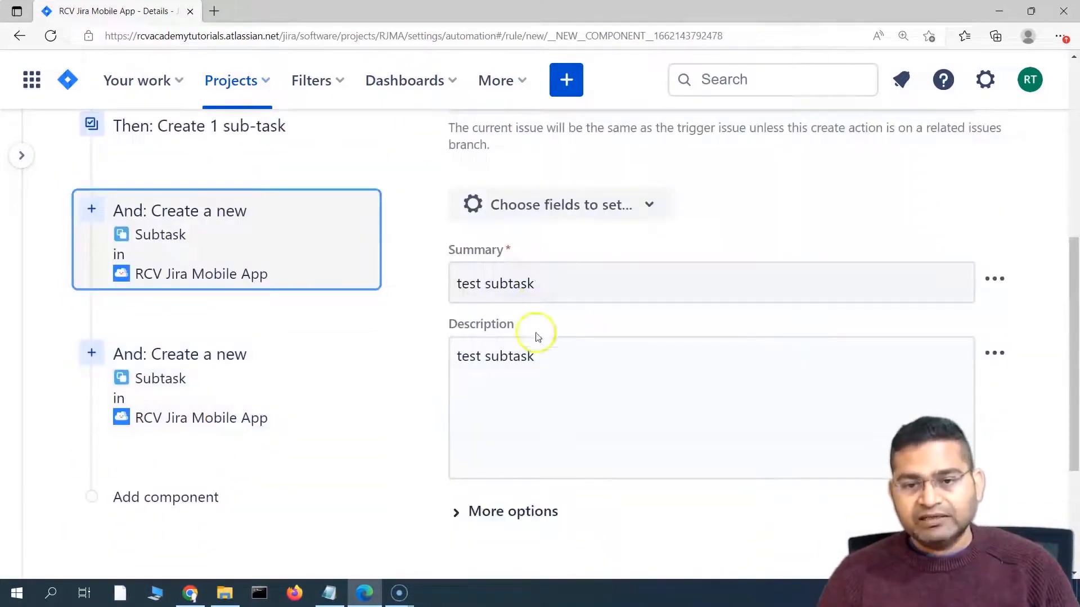
scroll(580, 370, up, 3)
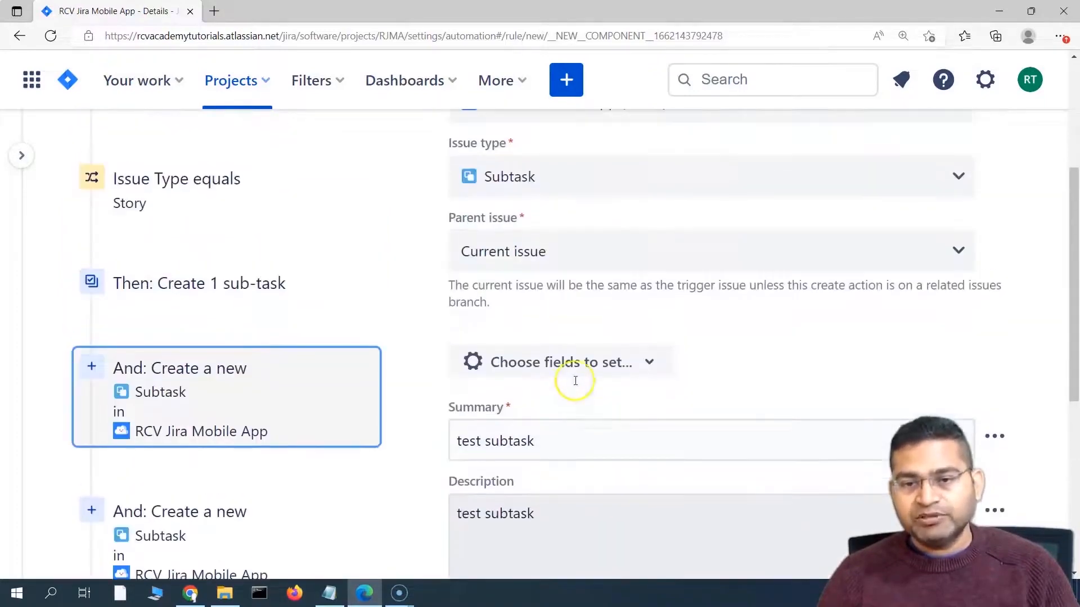
scroll(179, 495, down, 3)
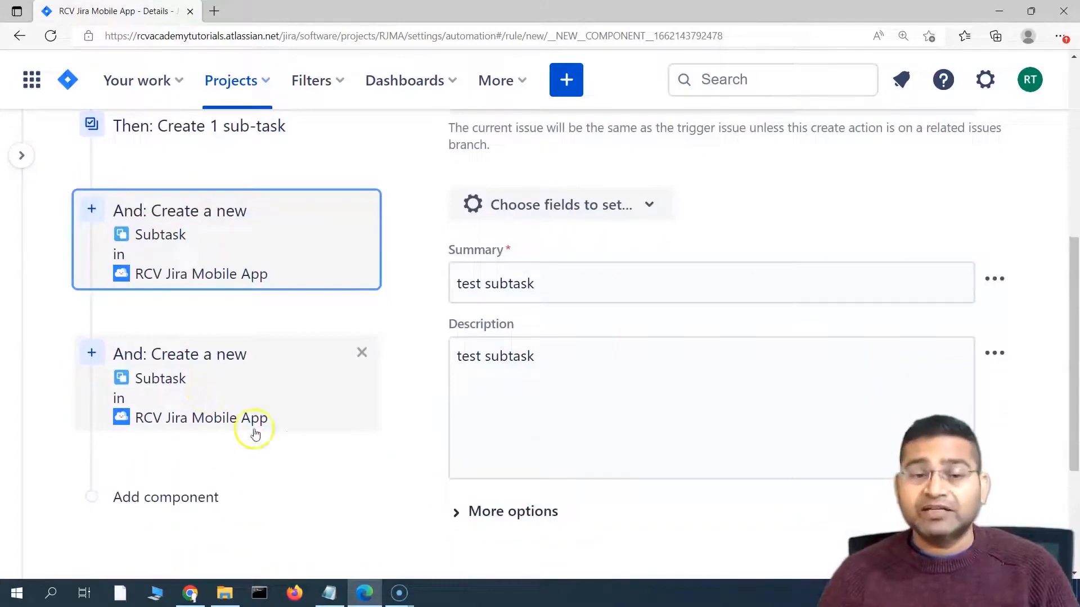
scroll(264, 438, up, 3)
scroll(265, 455, down, 5)
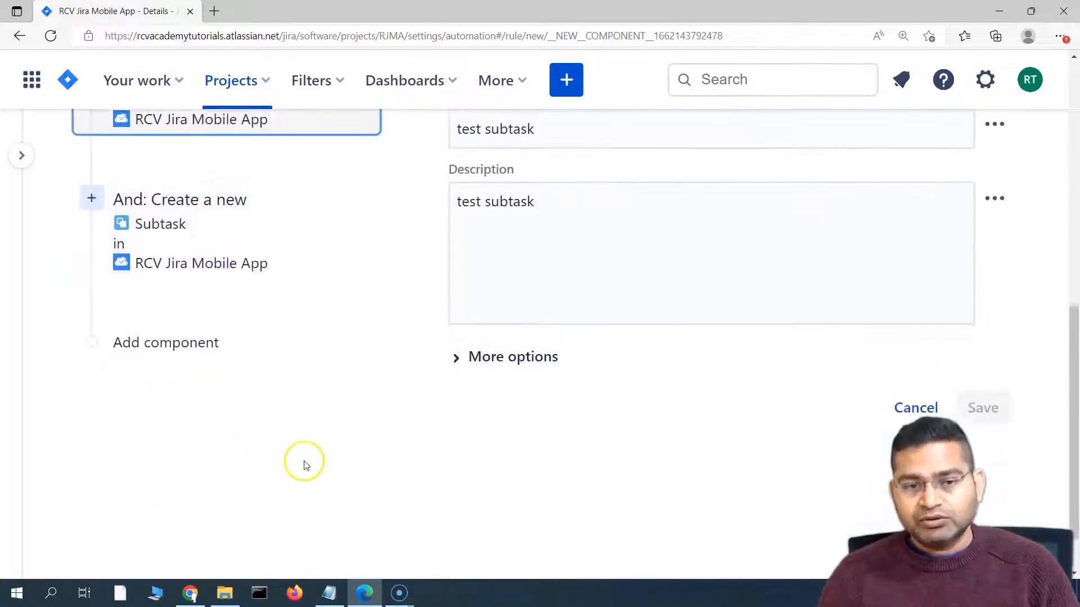
scroll(284, 382, up, 8)
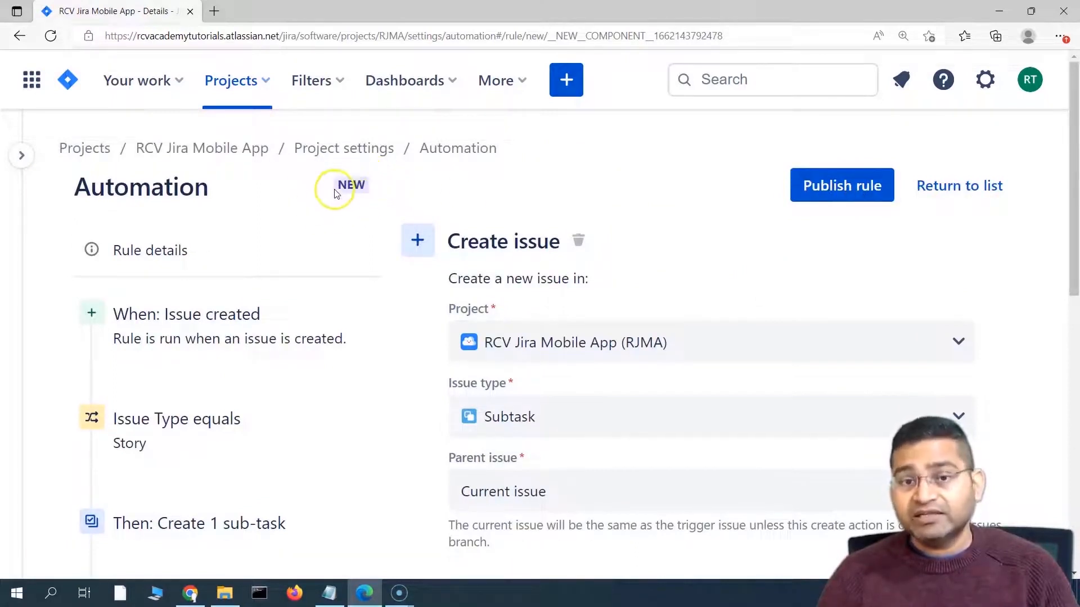
Step: Publish the rule as 'create 3 subtasks for new story', editable by all admins
click(848, 194)
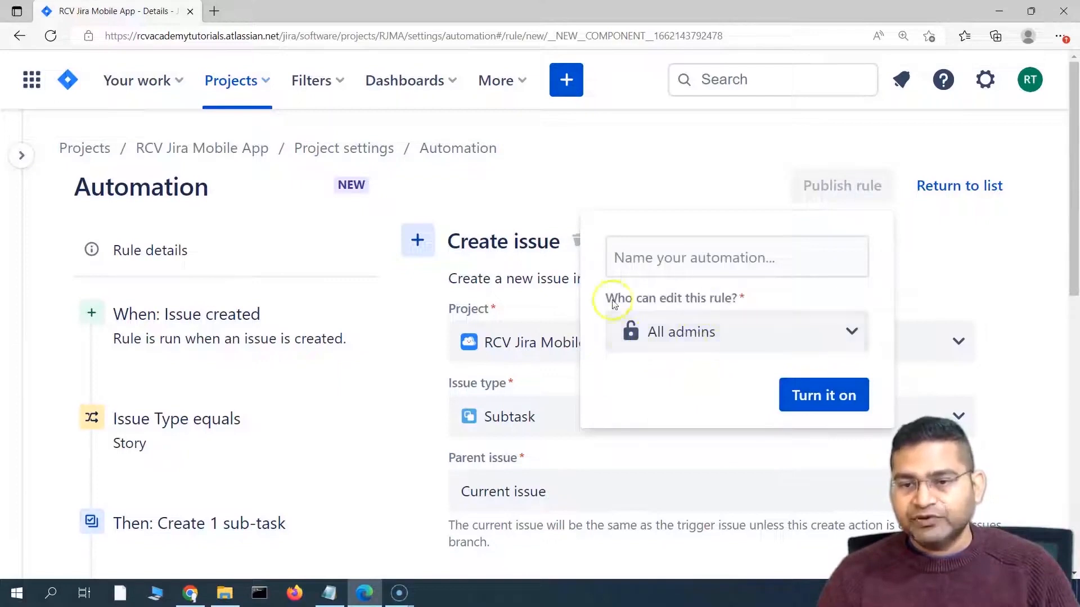
click(741, 338)
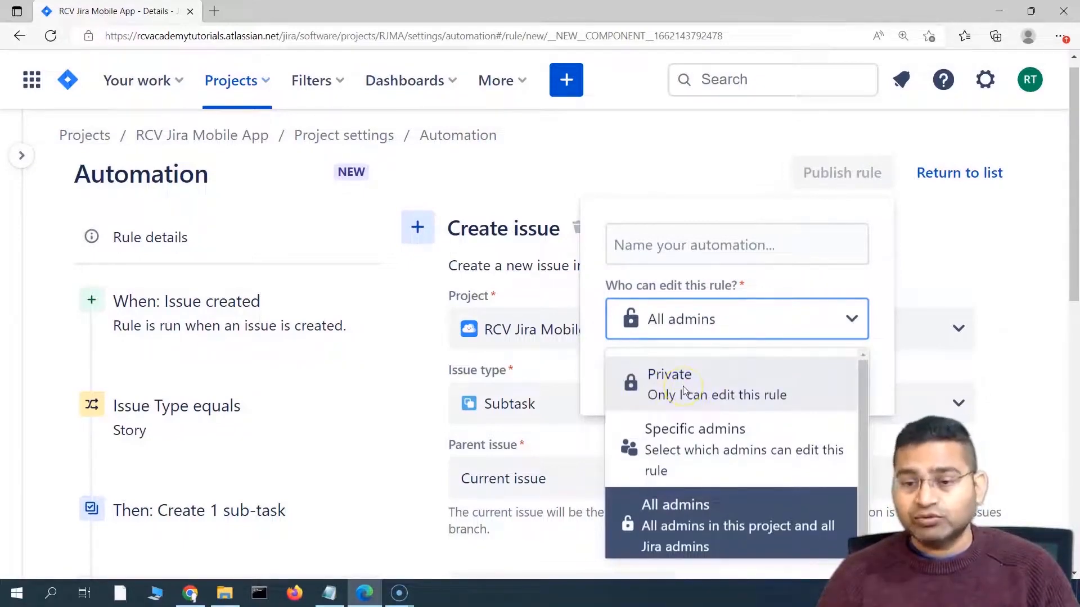
click(739, 245)
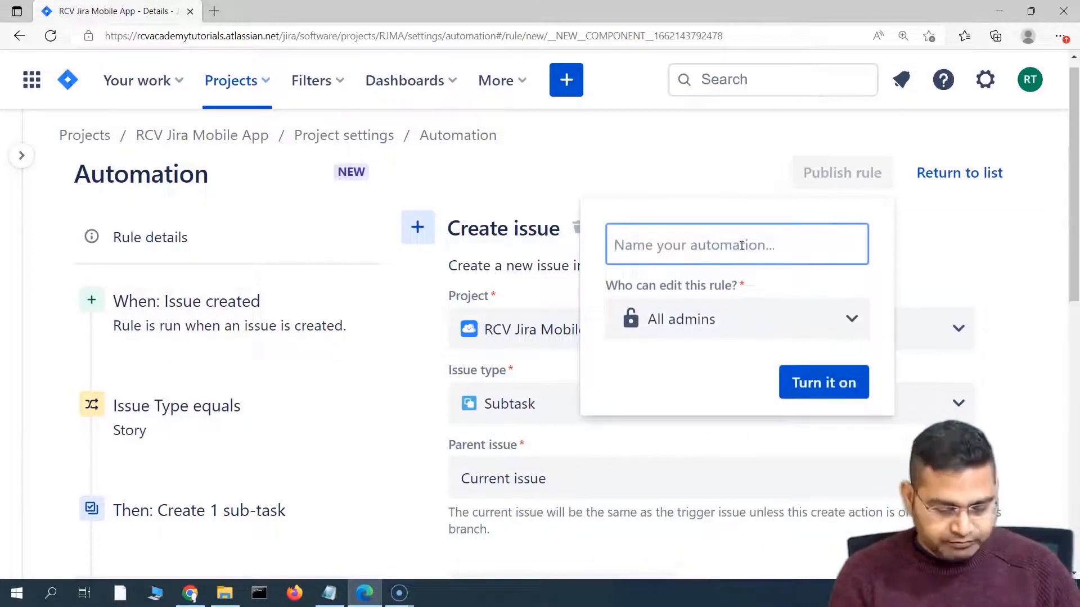
text(create )
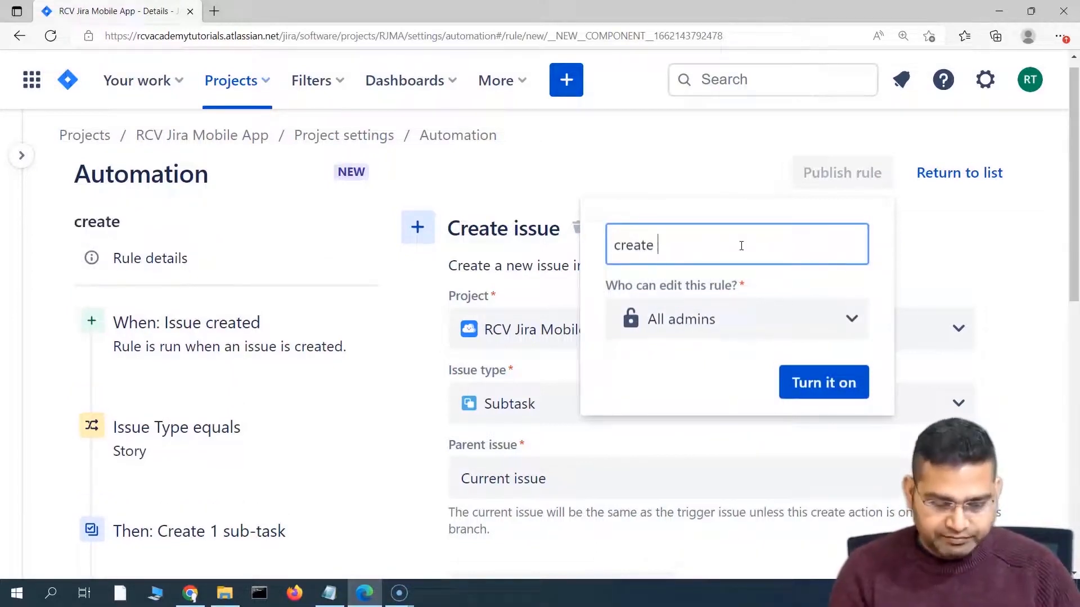
text(subta)
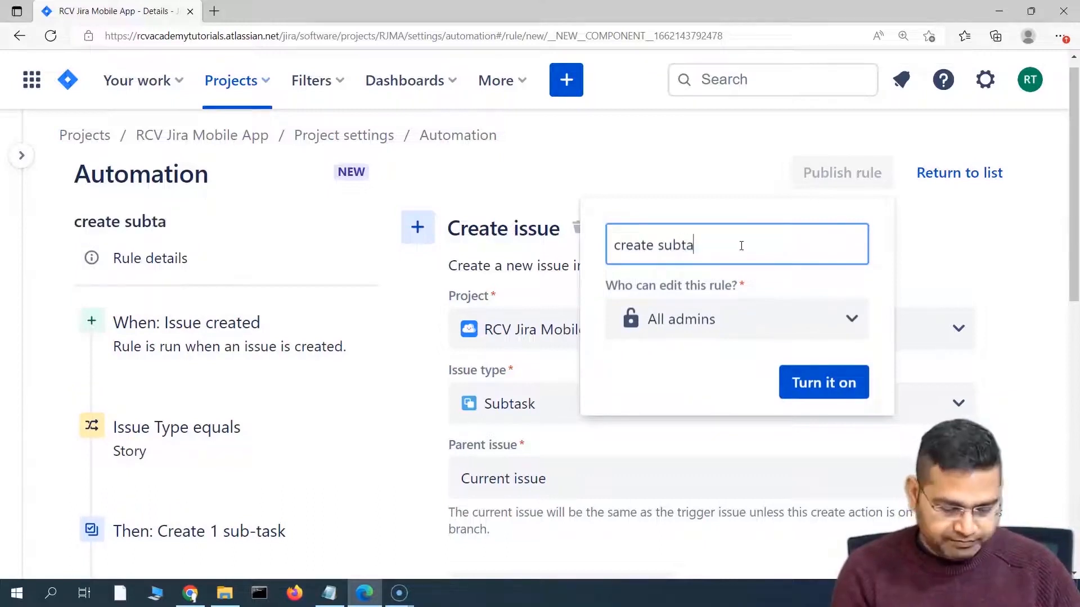
text(sks for)
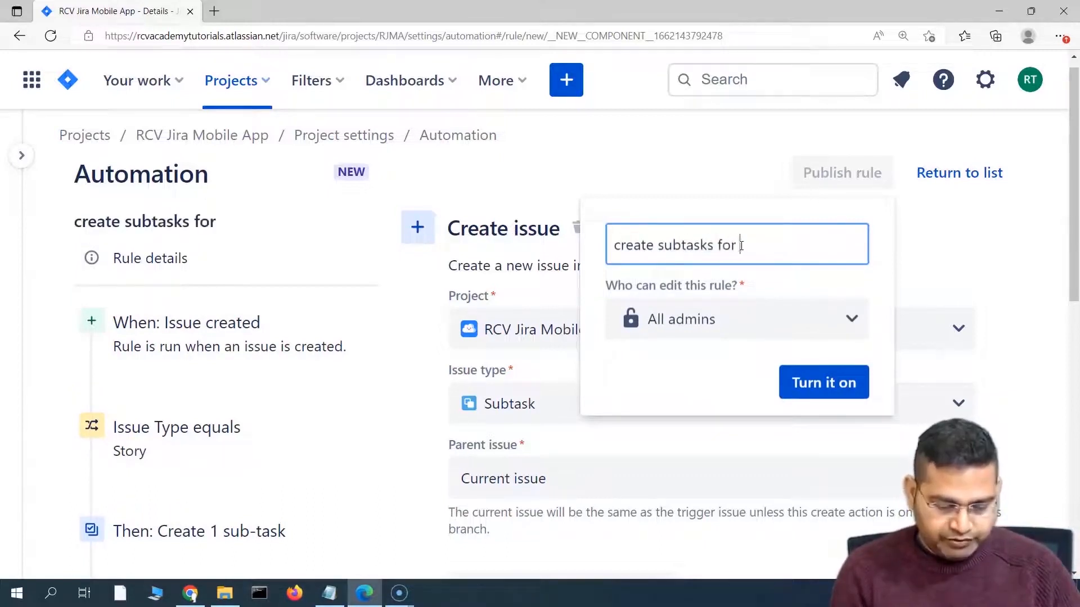
text( story)
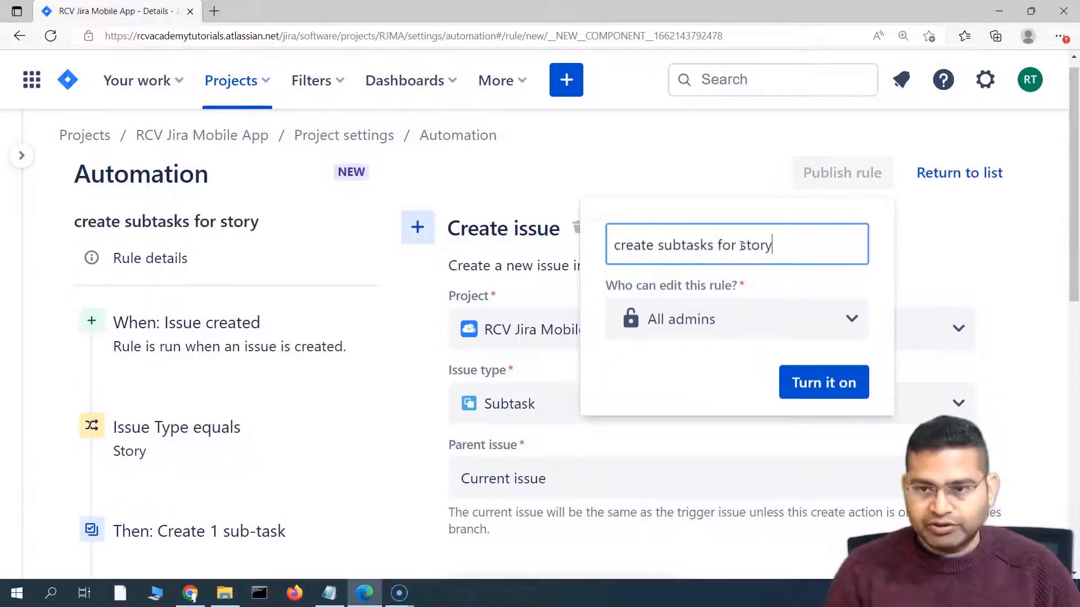
click(658, 245)
text(3 )
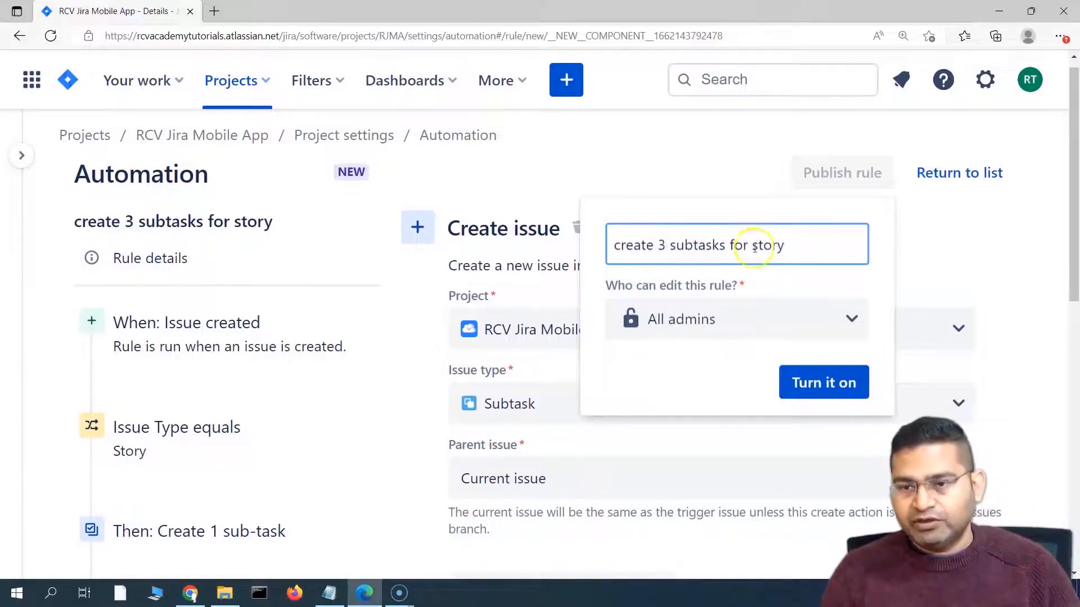
text(new)
click(822, 382)
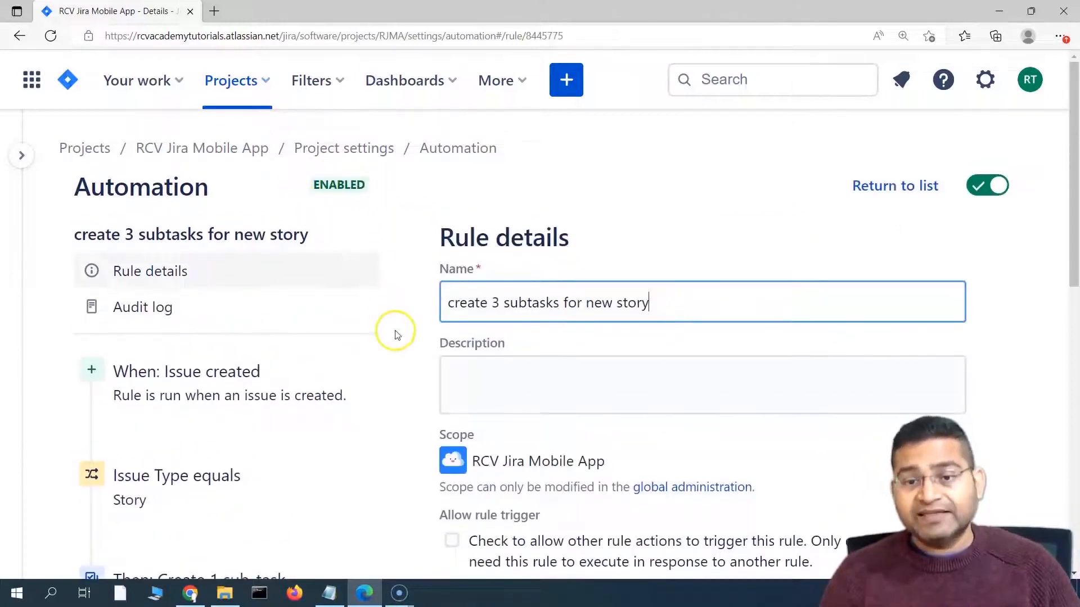
Step: Return to the project Automation rules list showing 'create 3 subtasks for new story' enabled
scroll(393, 338, down, 10)
scroll(417, 436, up, 10)
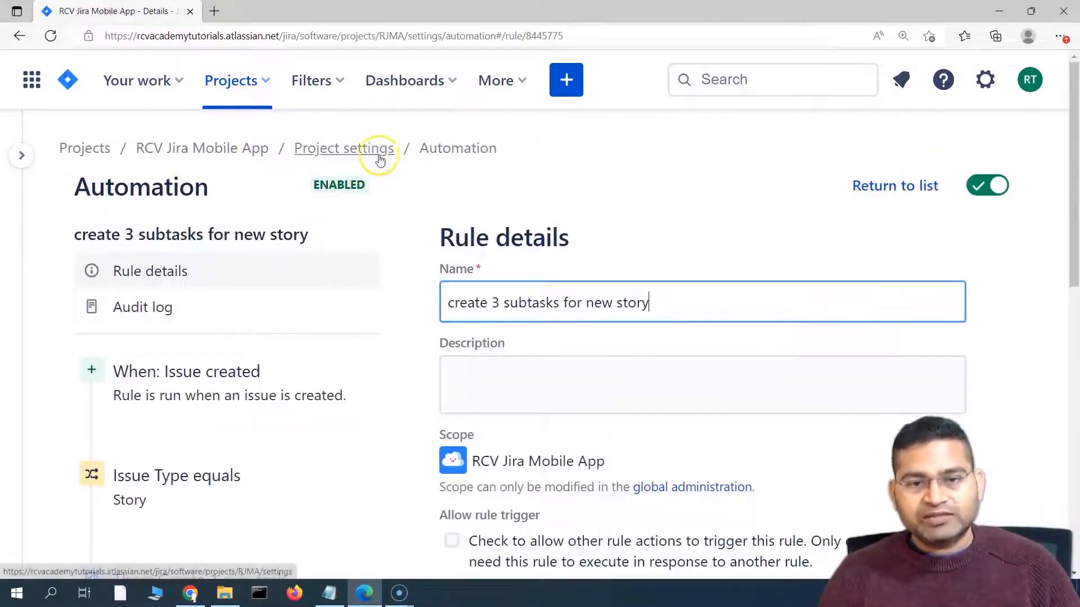
click(894, 190)
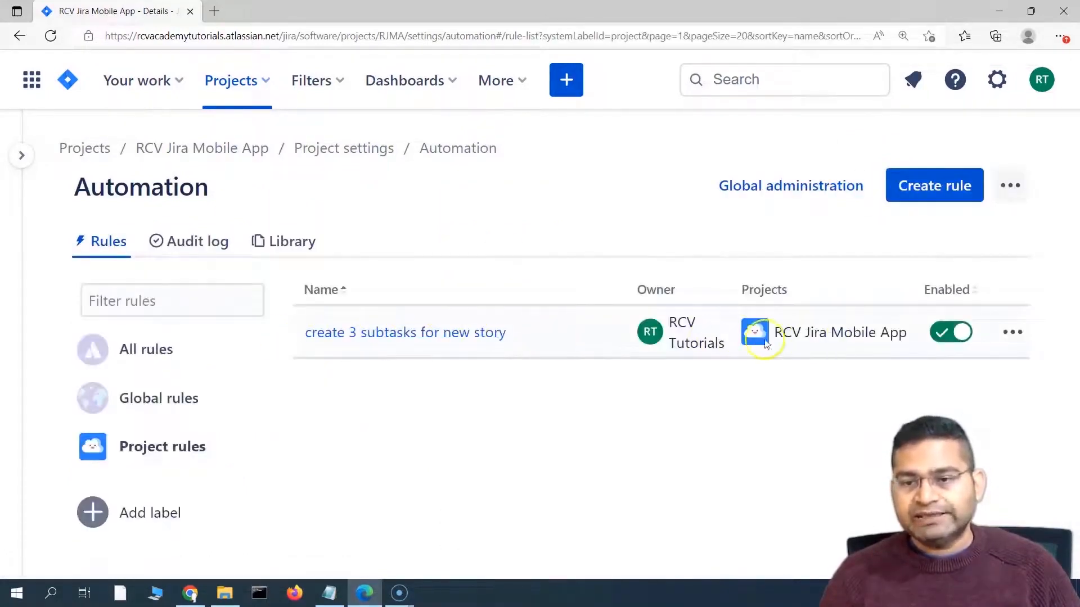
Step: Fill in a new Story in RCV Jira Mobile App with summary 'sample story for jira automation'
click(567, 80)
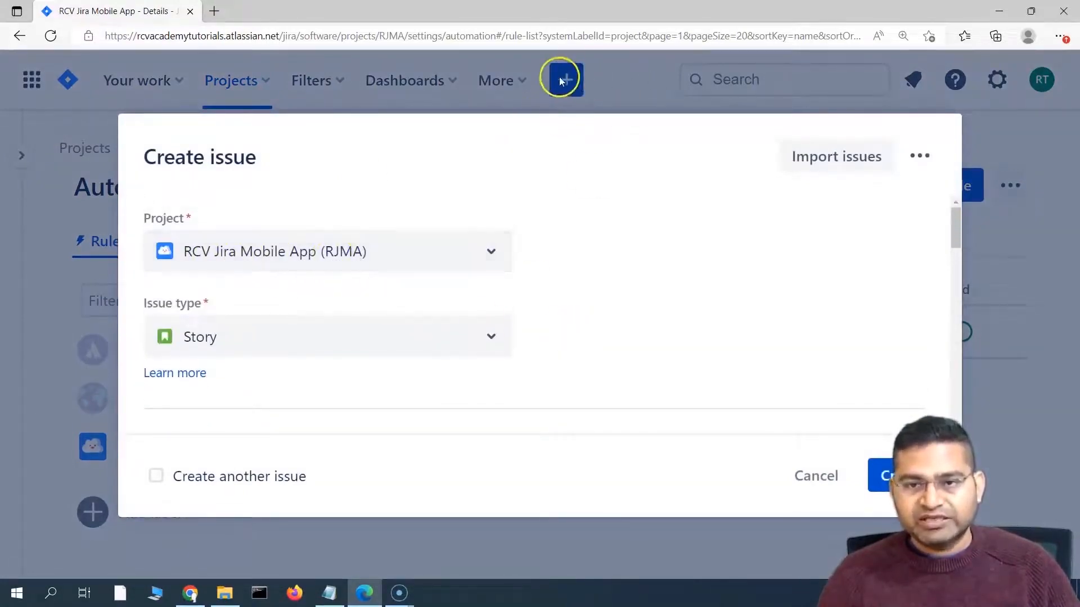
scroll(344, 360, down, 3)
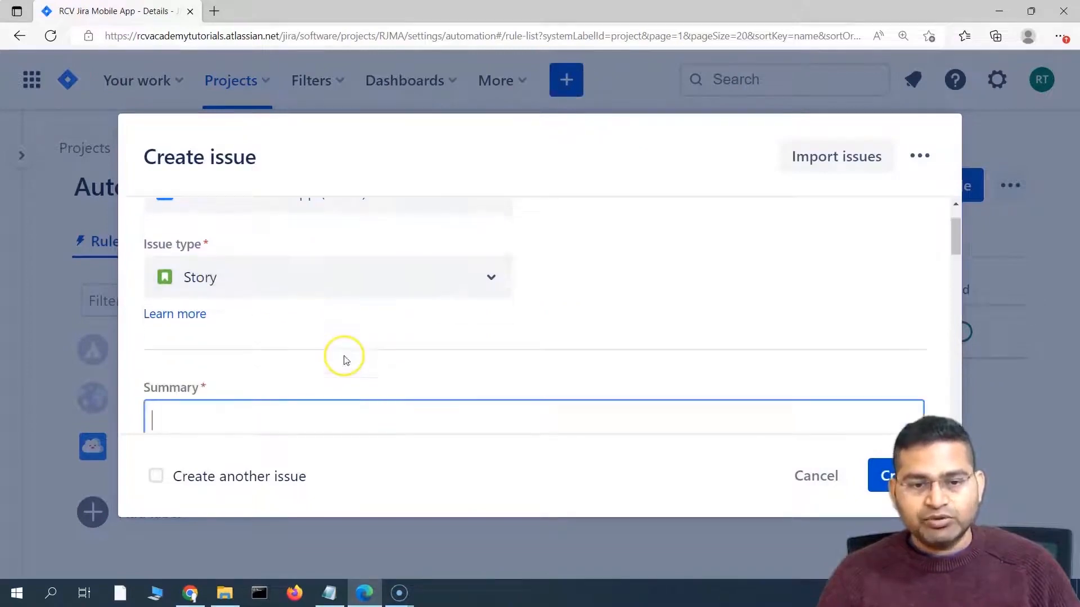
click(208, 345)
text(s)
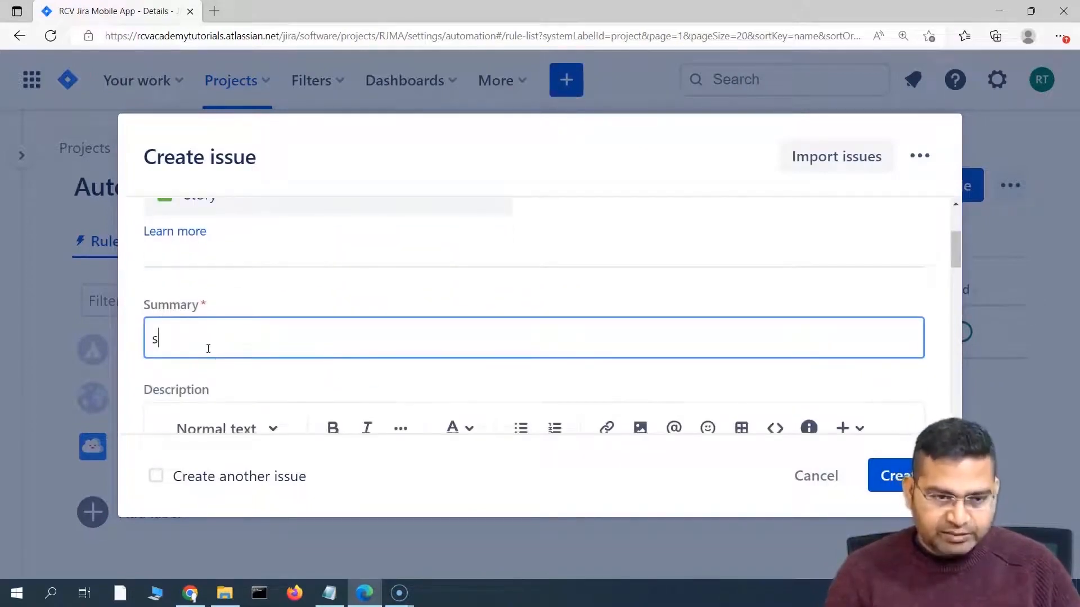
text(ample story for)
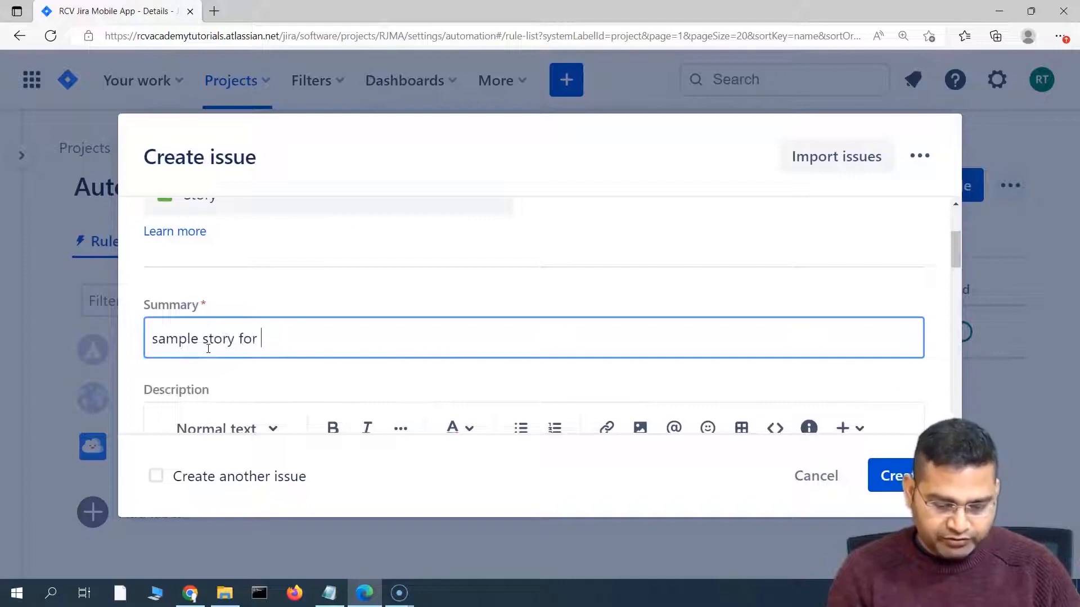
text( jira automation)
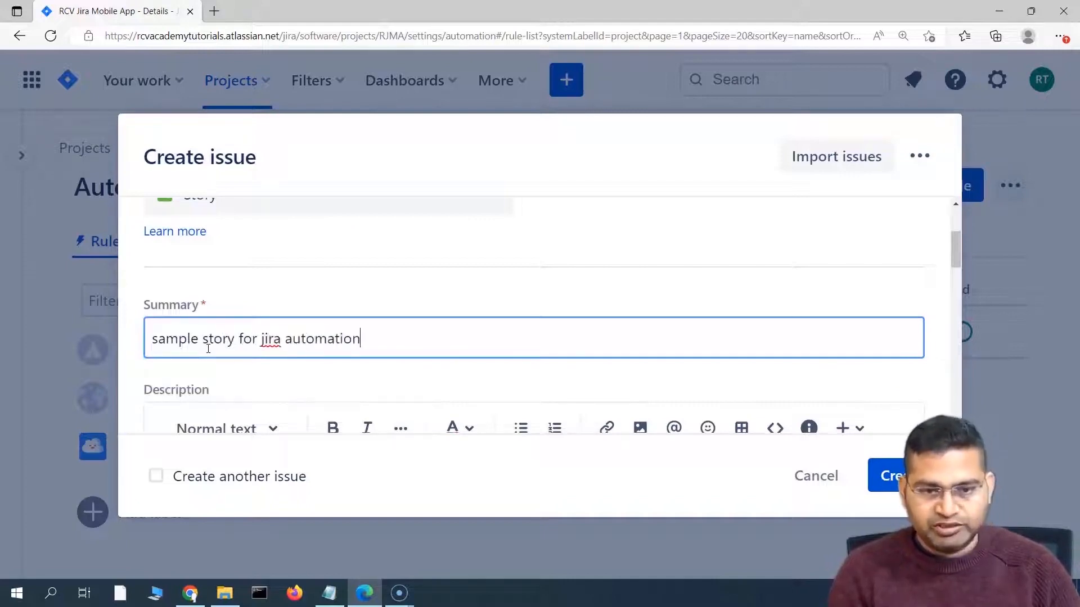
drag(367, 337, 157, 344)
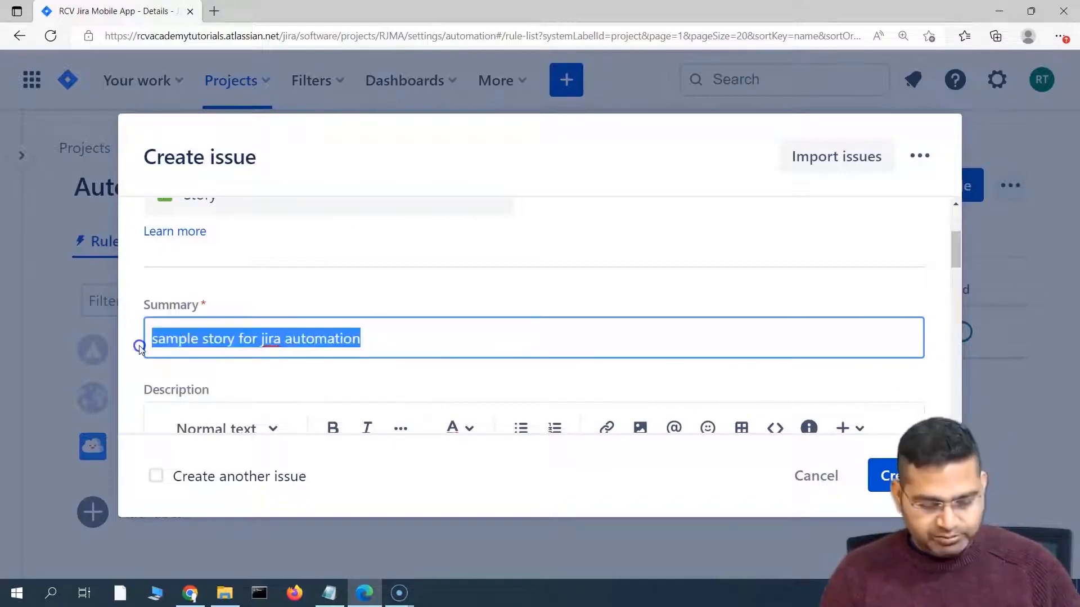
scroll(472, 395, down, 12)
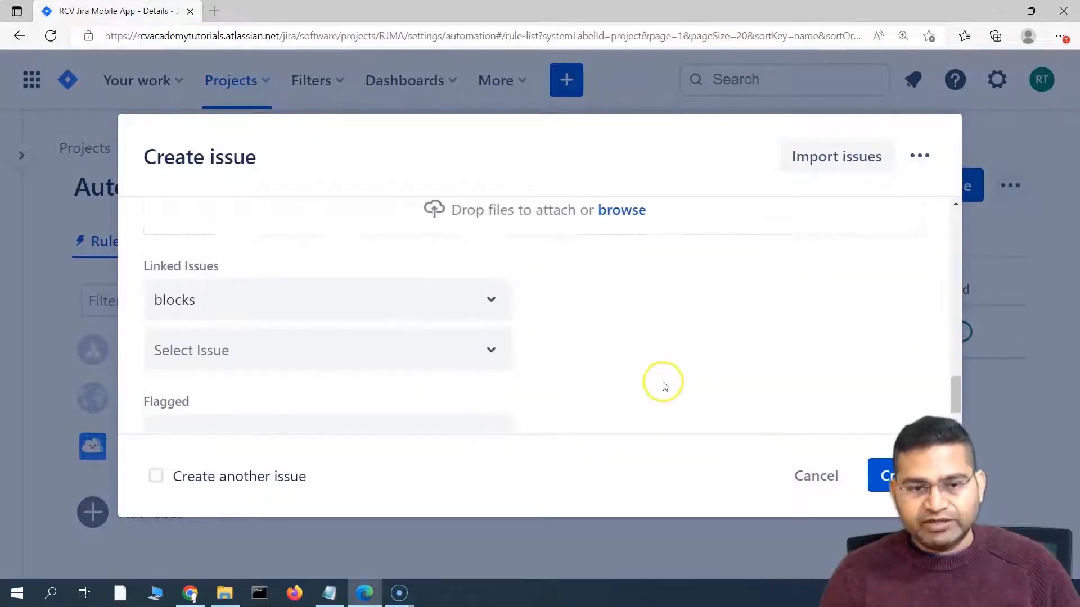
scroll(652, 411, down, 1)
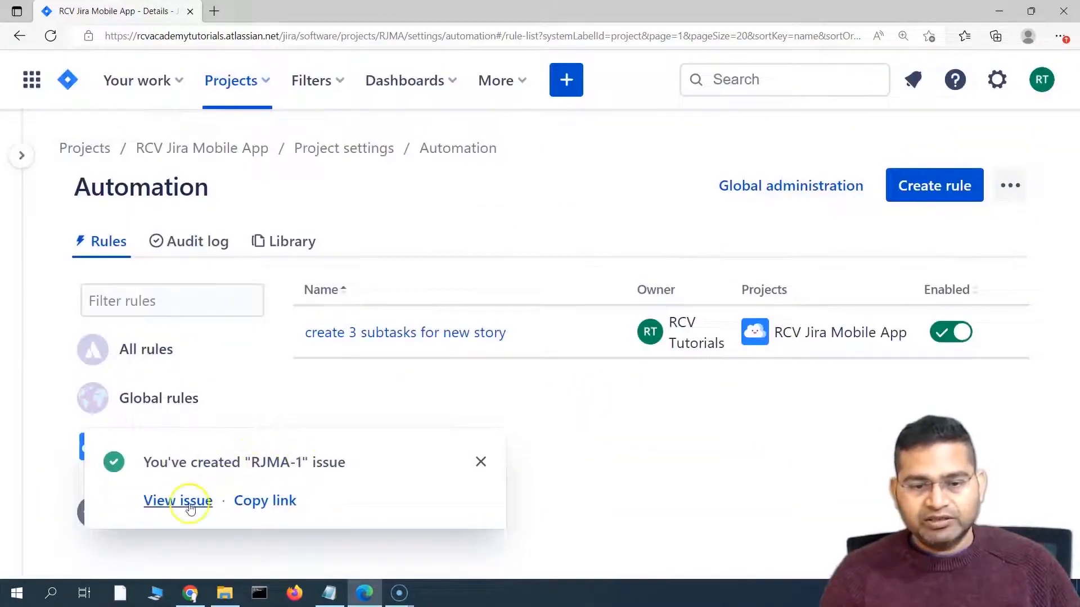
Step: Open story RJMA-1, inspect design subtask RJMA-4, and return to its three child issues
click(191, 506)
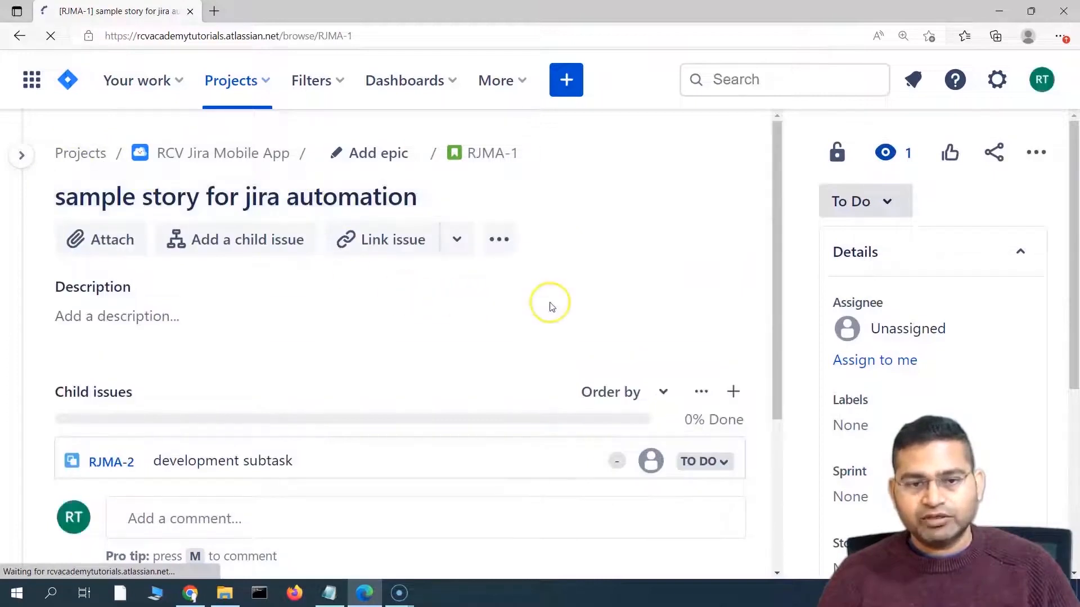
scroll(555, 309, down, 2)
scroll(555, 308, down, 3)
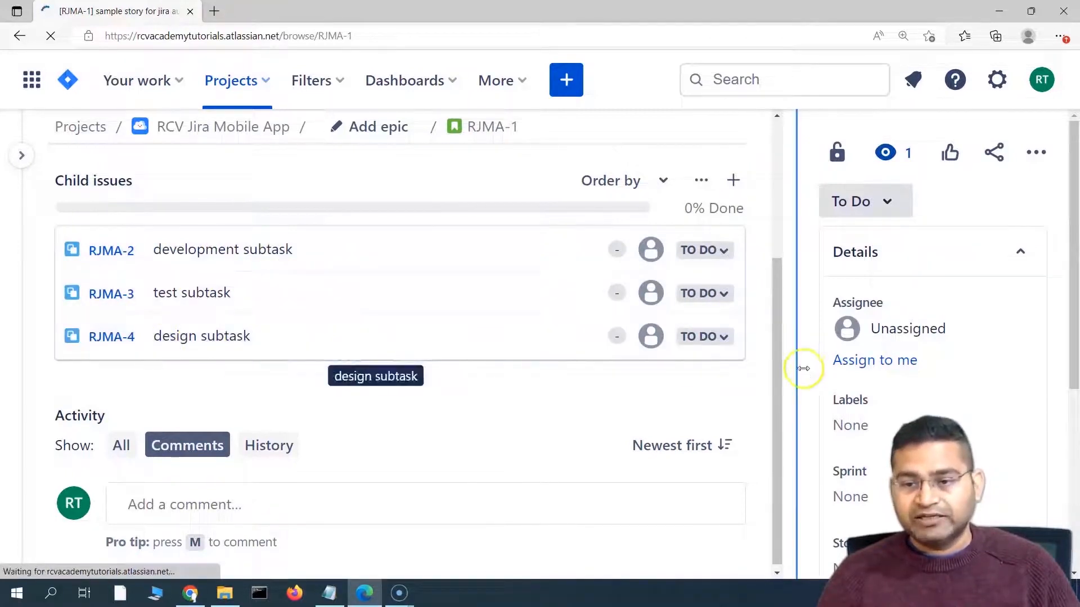
click(108, 339)
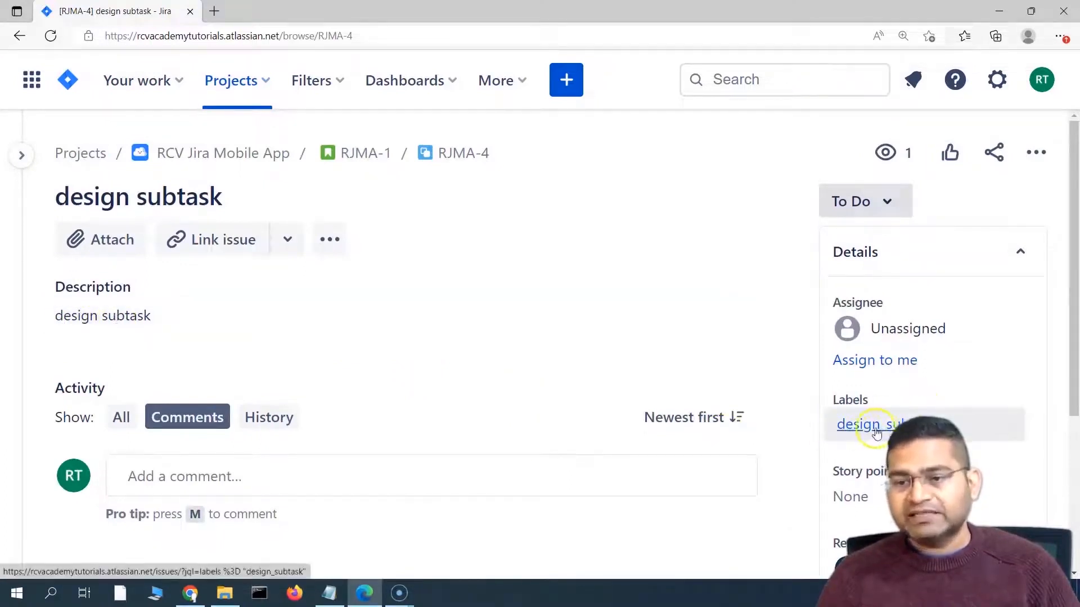
click(371, 160)
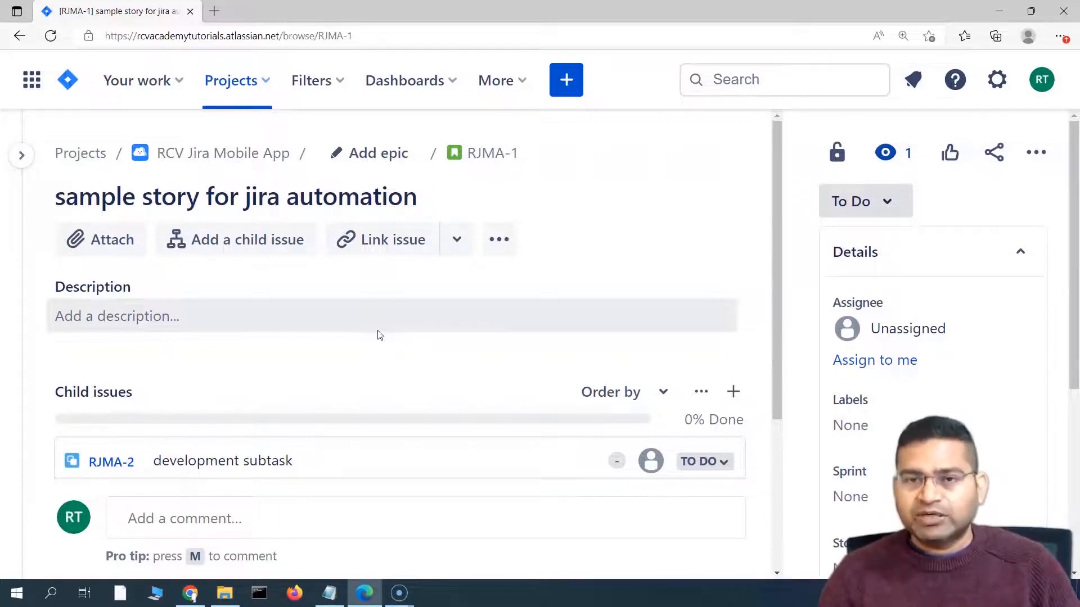
scroll(374, 394, down, 4)
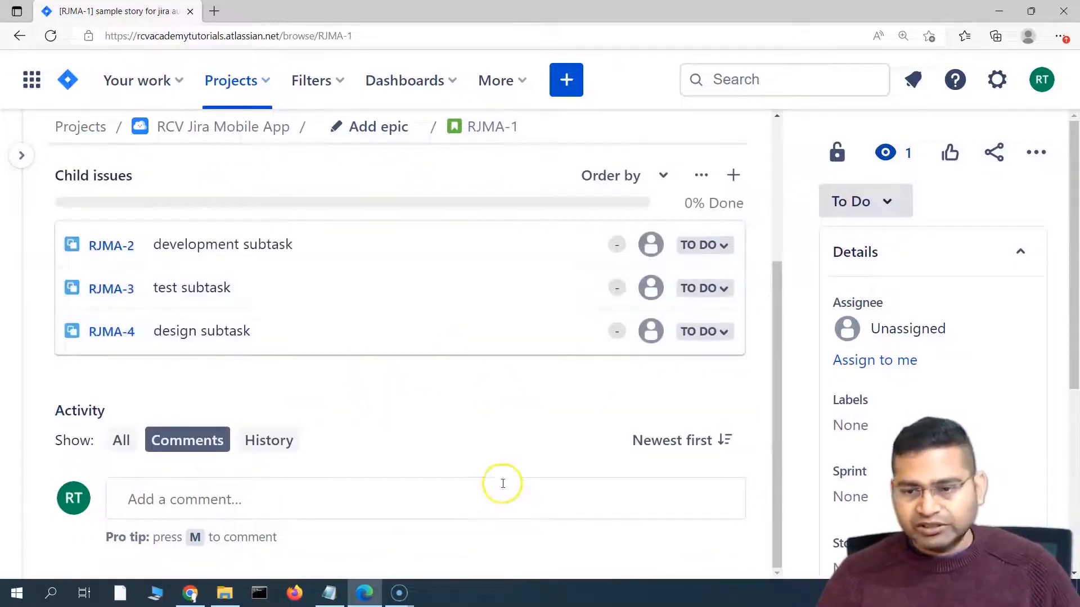
scroll(646, 436, up, 4)
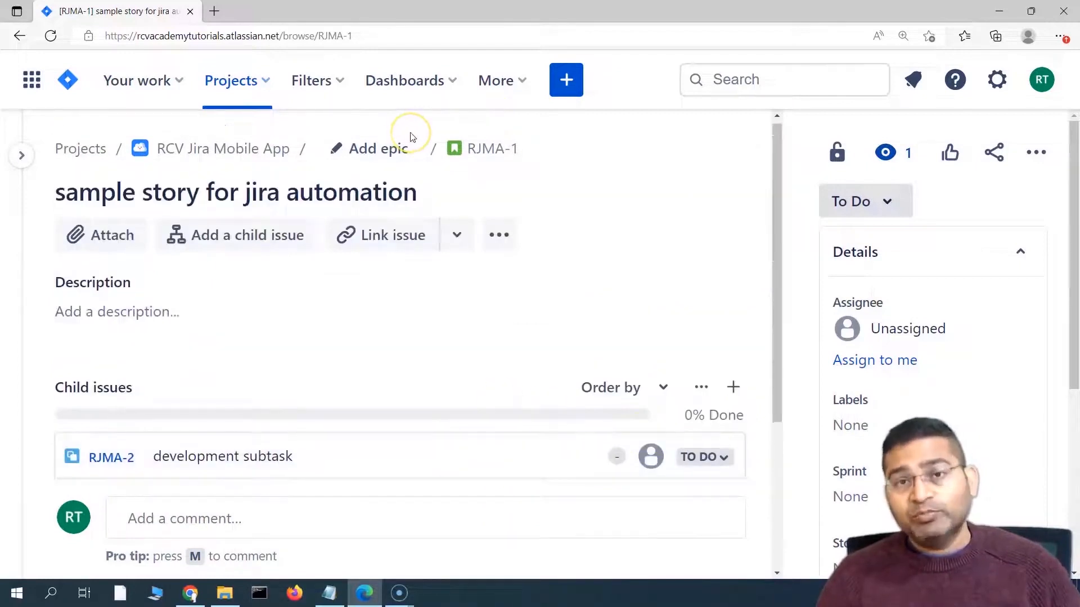
scroll(667, 340, down, 4)
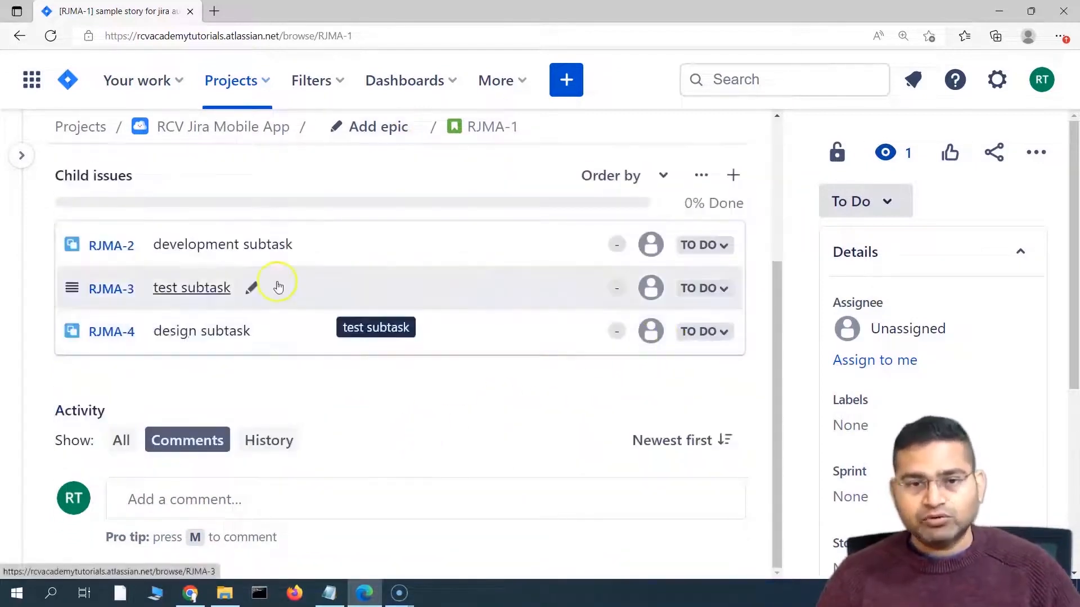
scroll(530, 346, up, 4)
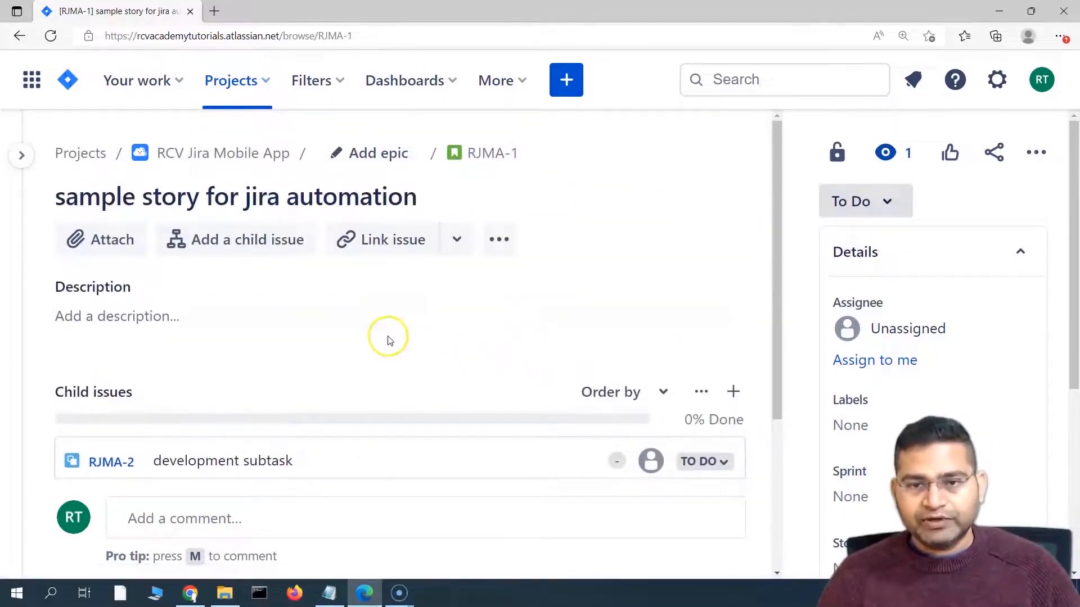
Step: Create a Bug titled 'test bug for jira automation' in RCV Jira Mobile App
click(569, 86)
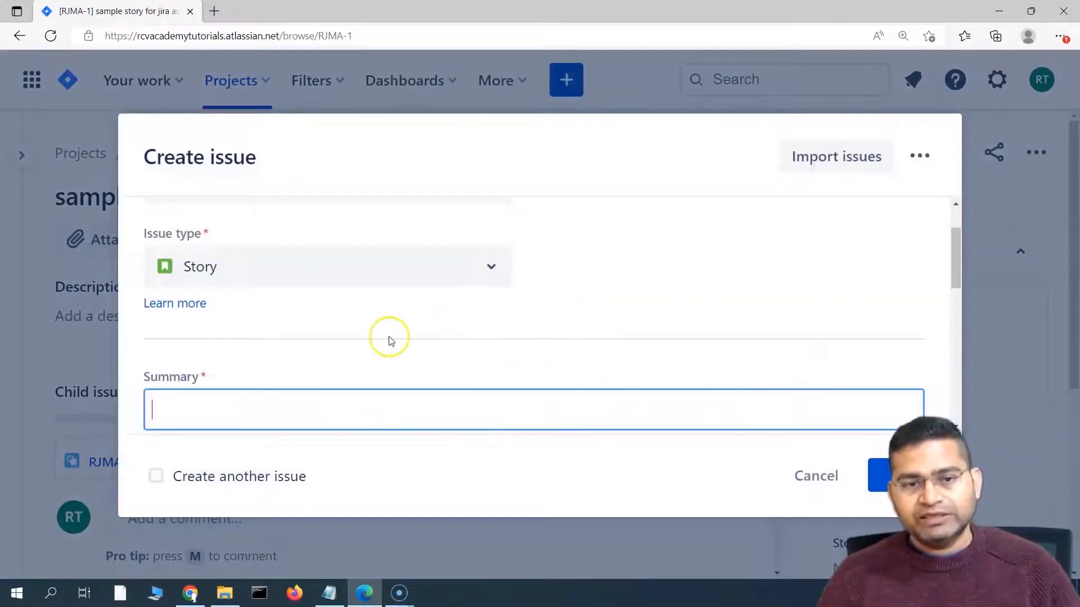
scroll(544, 313, up, 1)
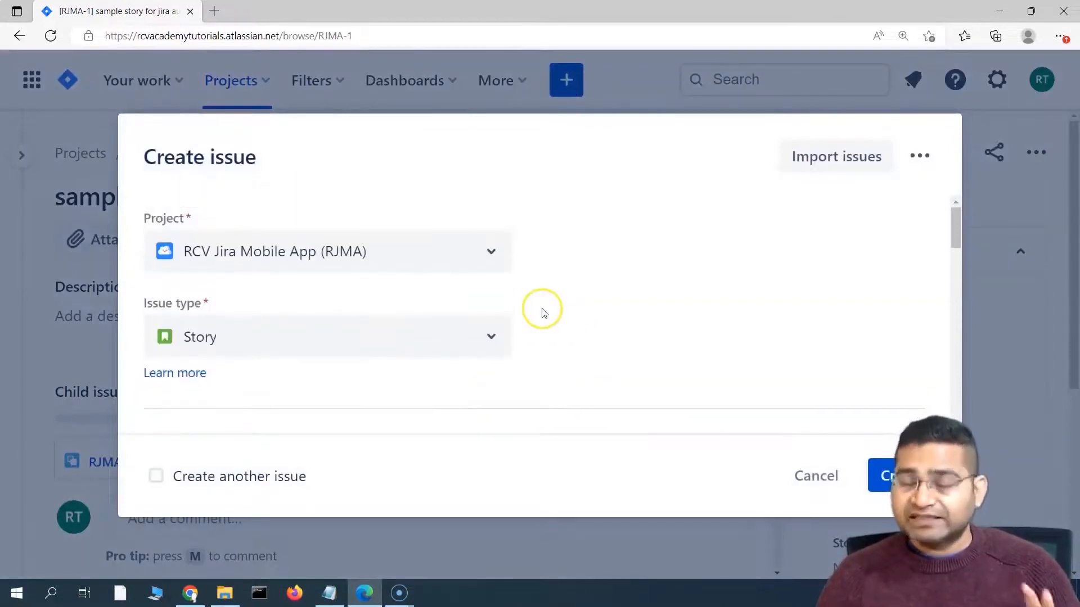
click(430, 338)
click(268, 426)
scroll(634, 320, down, 1)
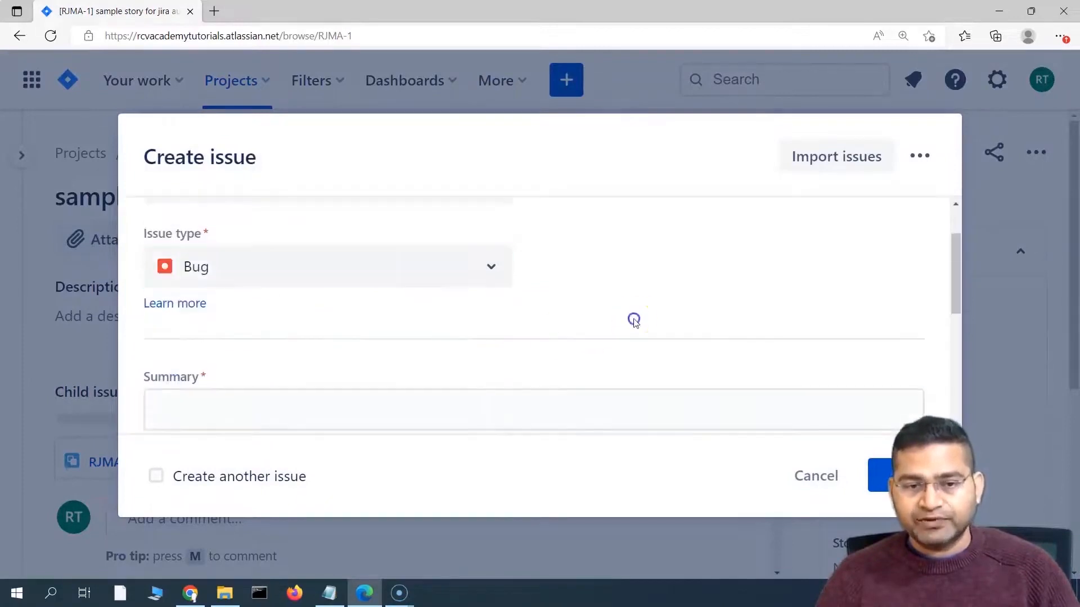
click(197, 403)
text(test )
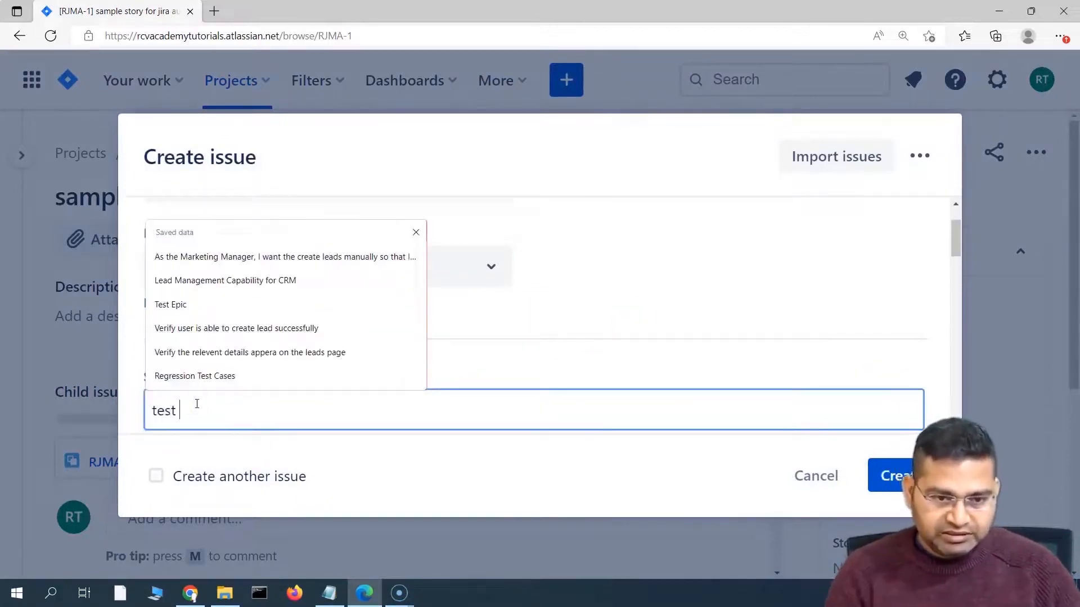
text(bug for jira automation)
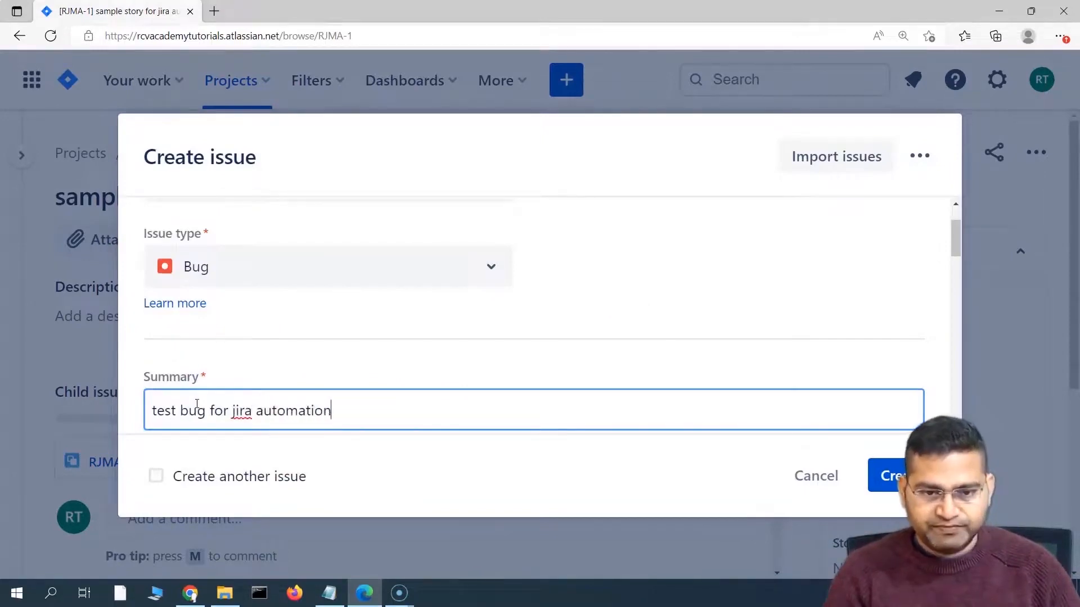
click(895, 476)
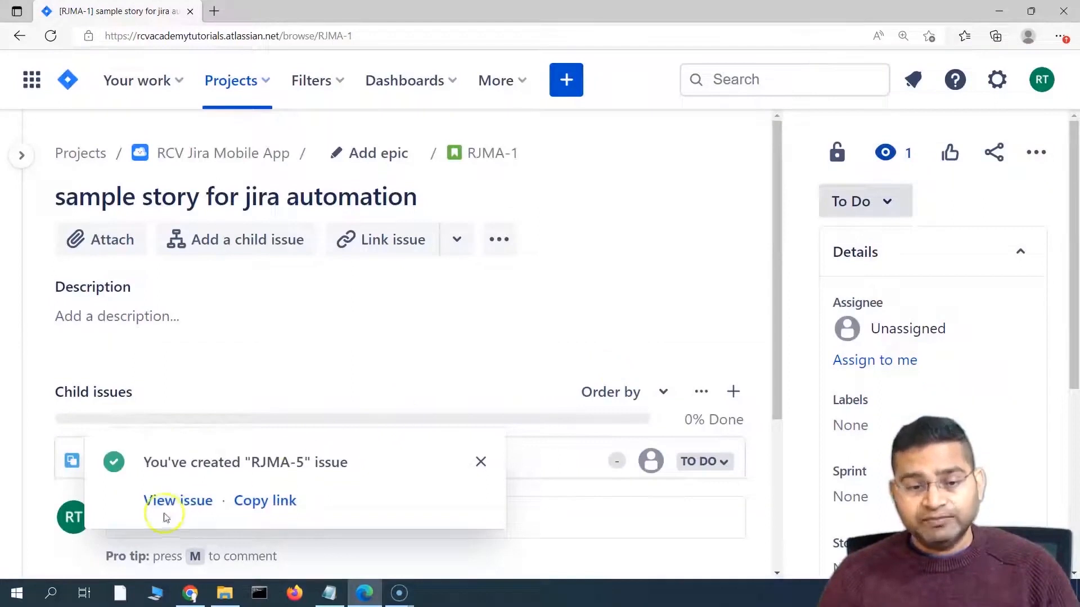
Step: Open bug RJMA-5 to confirm it has no child issues, then go to the project board
click(176, 511)
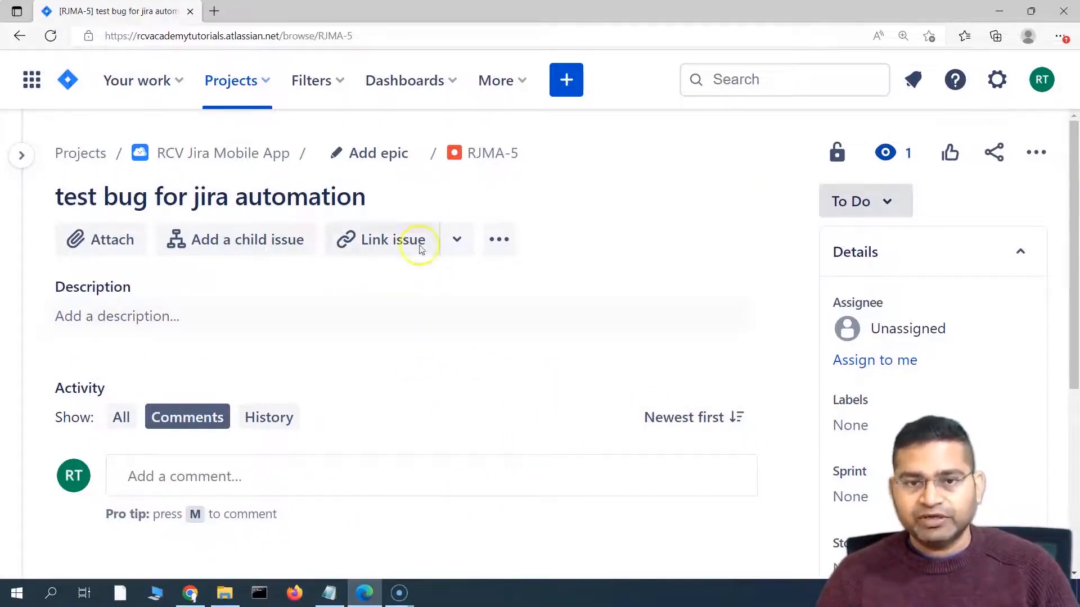
click(237, 163)
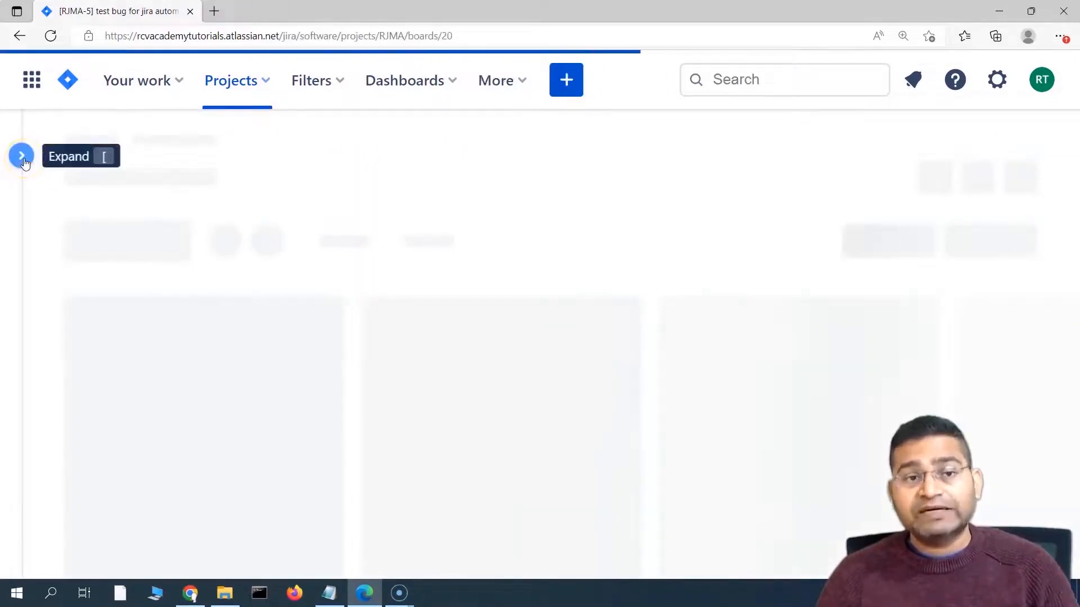
Step: Disable the 'create 3 subtasks for new story' rule under Project settings > Automation
click(22, 157)
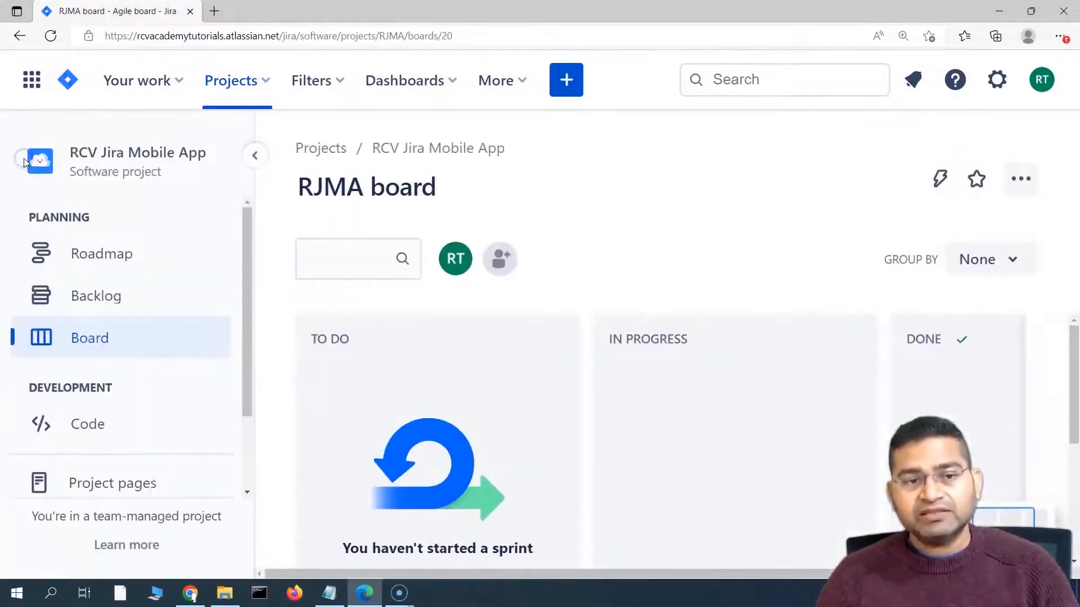
scroll(135, 417, down, 2)
click(123, 469)
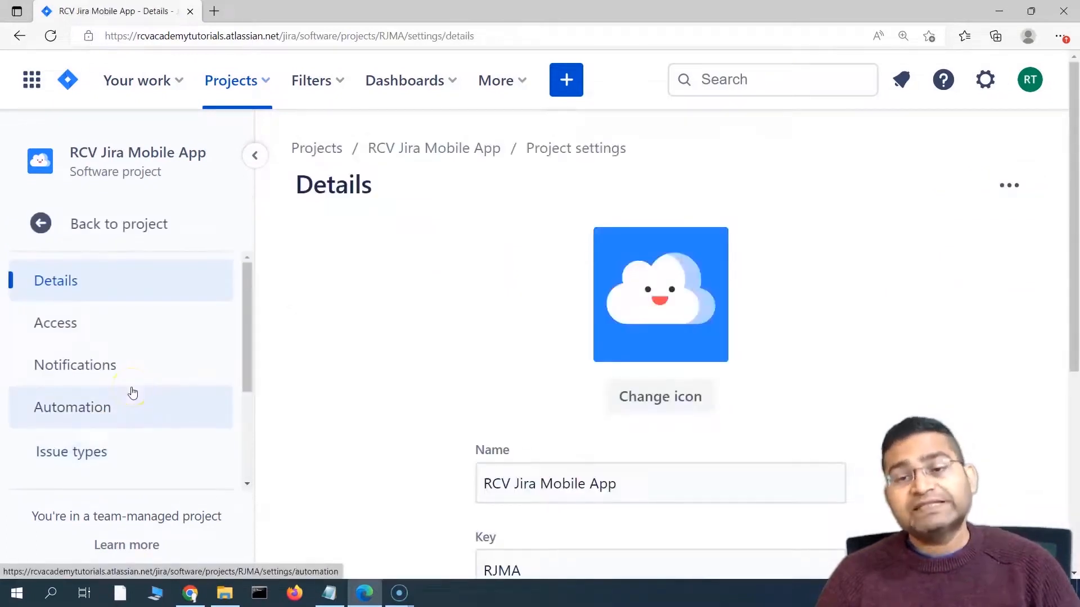
scroll(133, 389, down, 3)
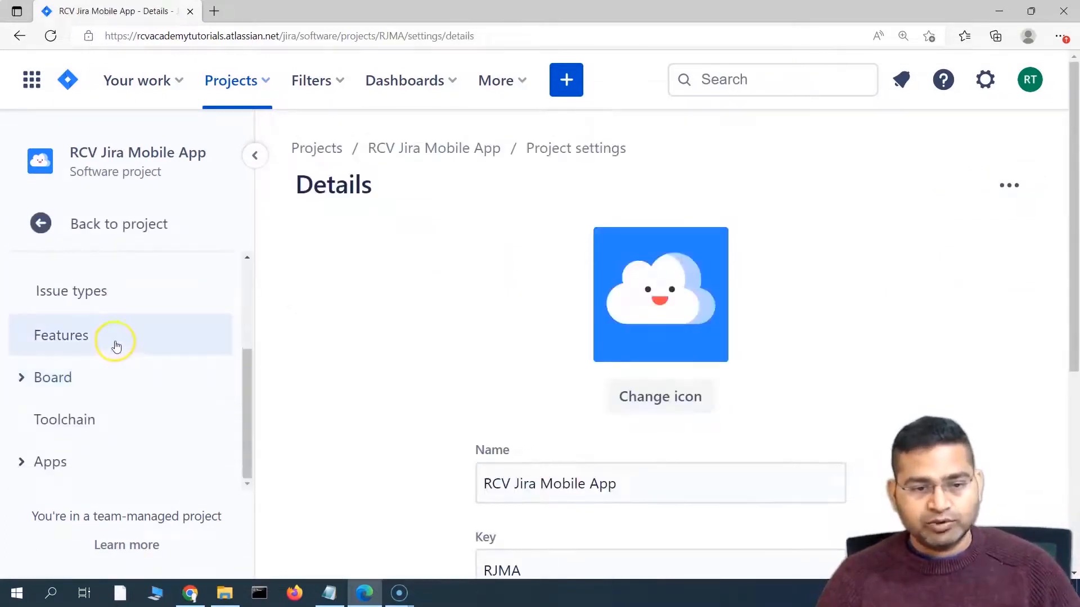
scroll(116, 360, down, 3)
scroll(106, 343, up, 2)
click(99, 319)
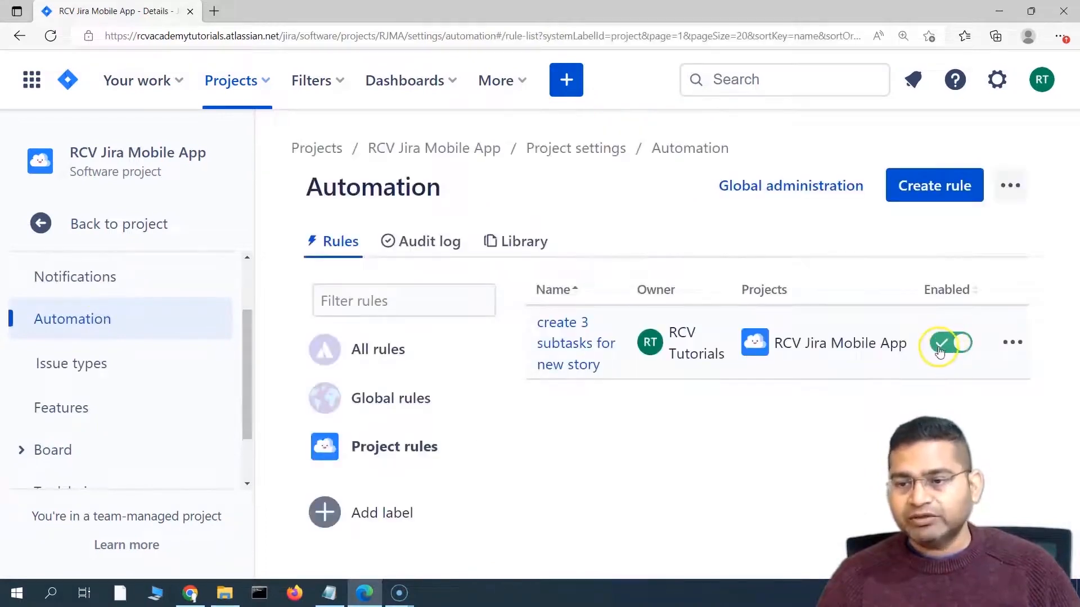
click(940, 349)
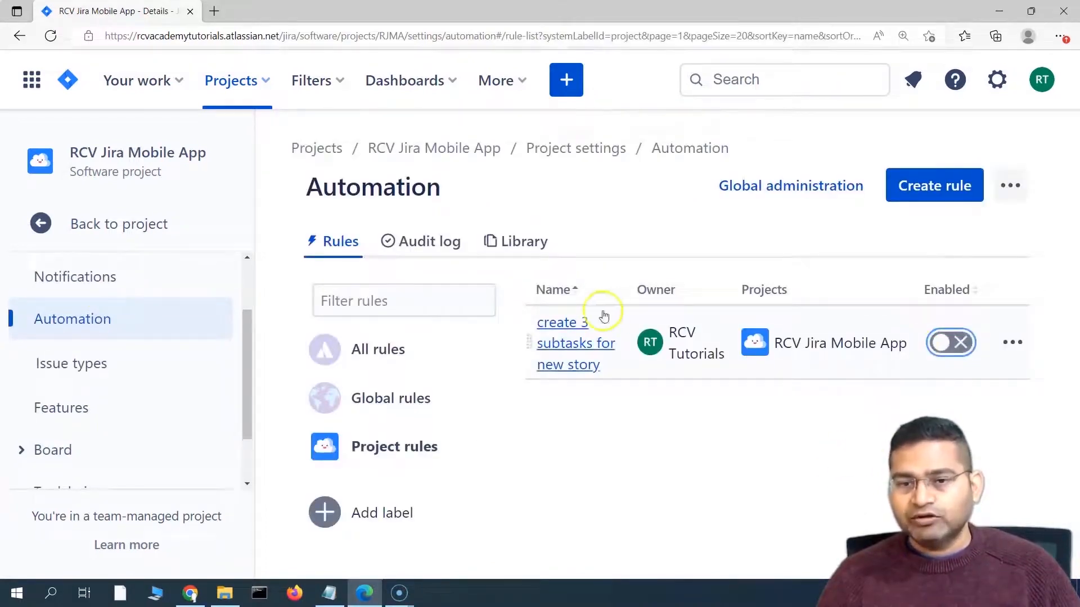
click(731, 431)
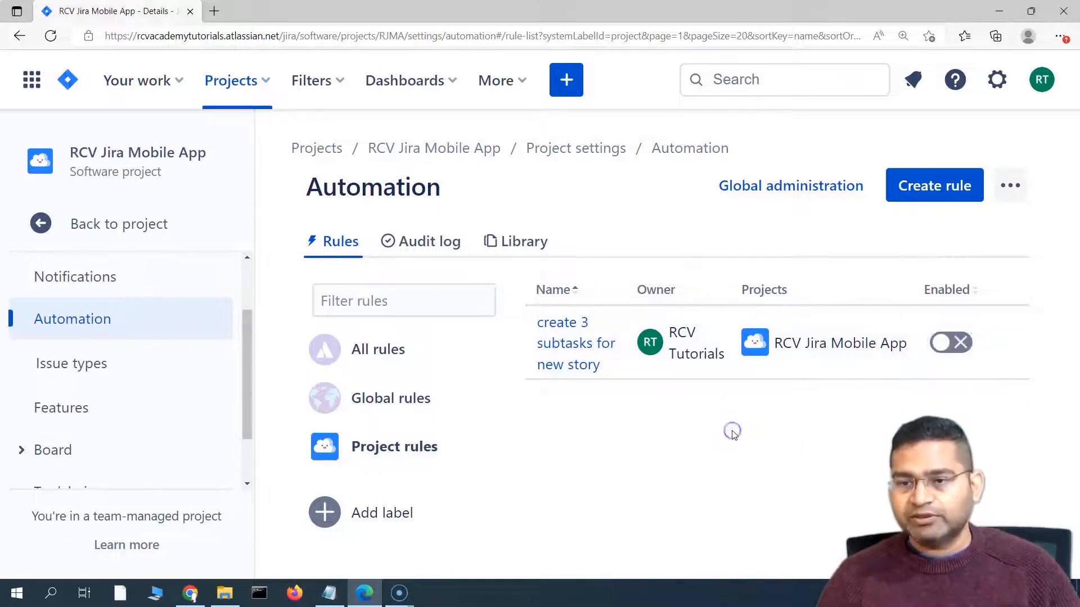
Step: Create a Story titled 'test story for jira automation 1' with the rule disabled
click(566, 80)
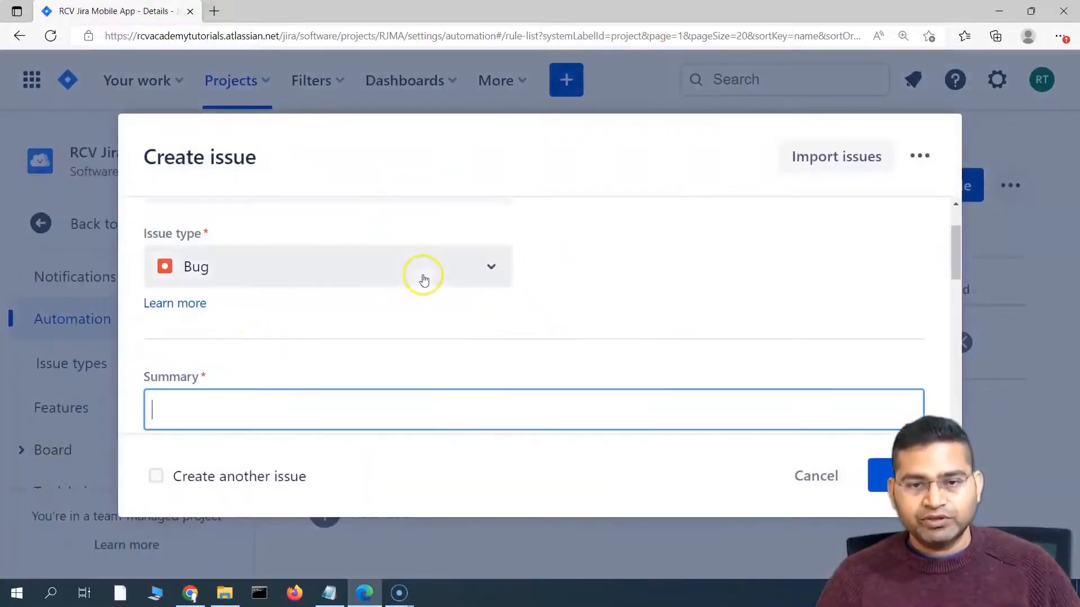
click(241, 405)
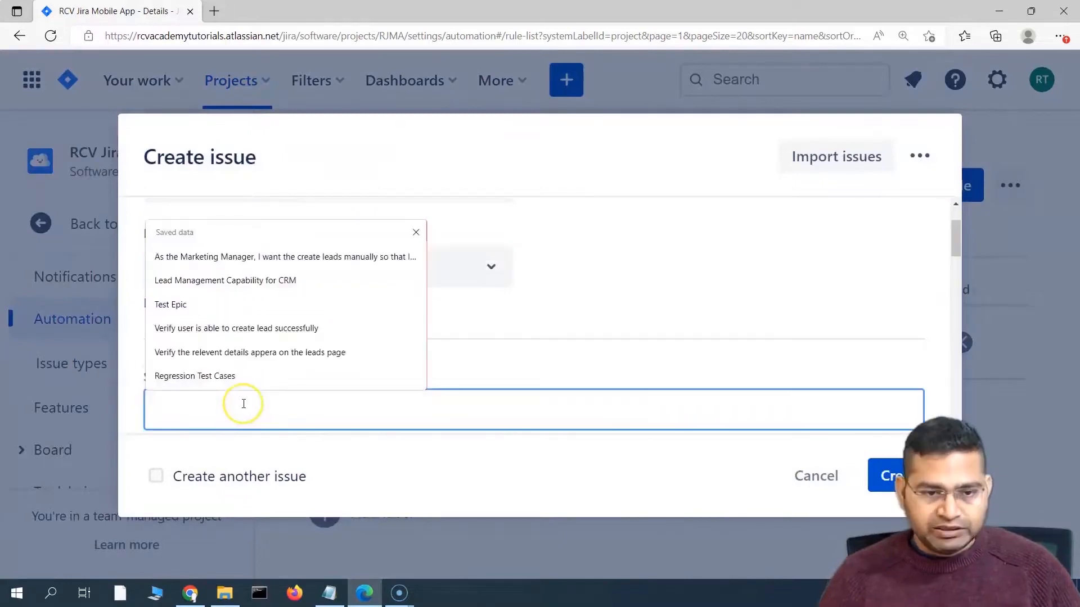
text(test story )
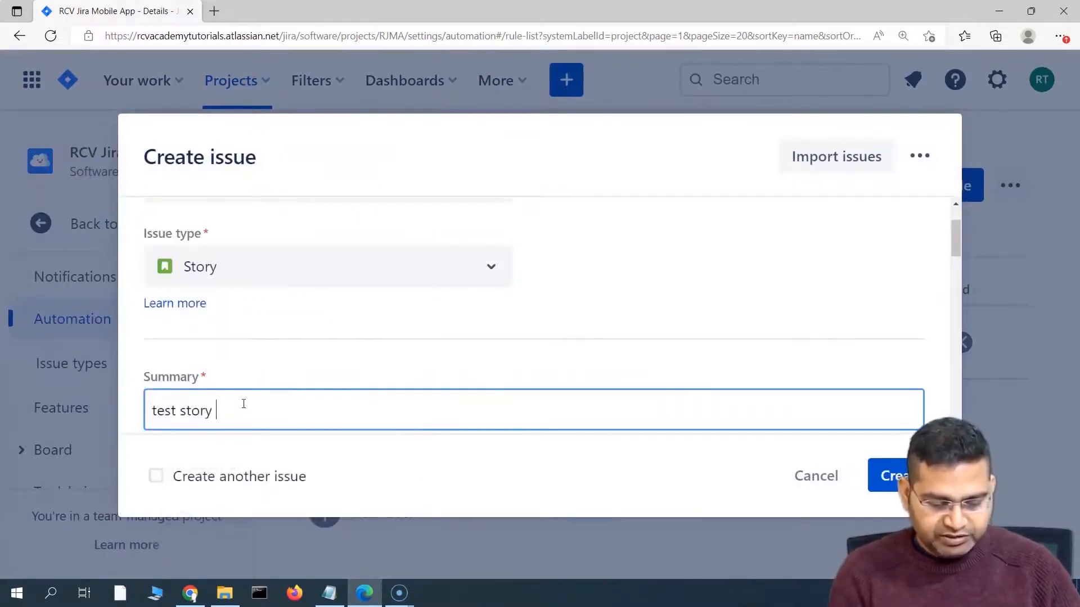
text(for jira aut)
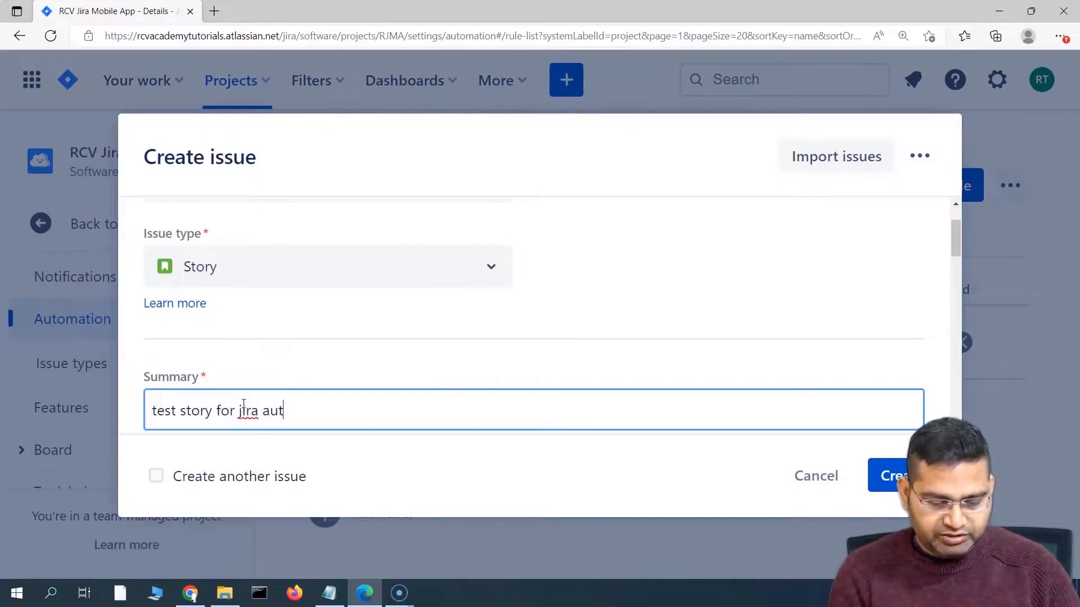
text(om)
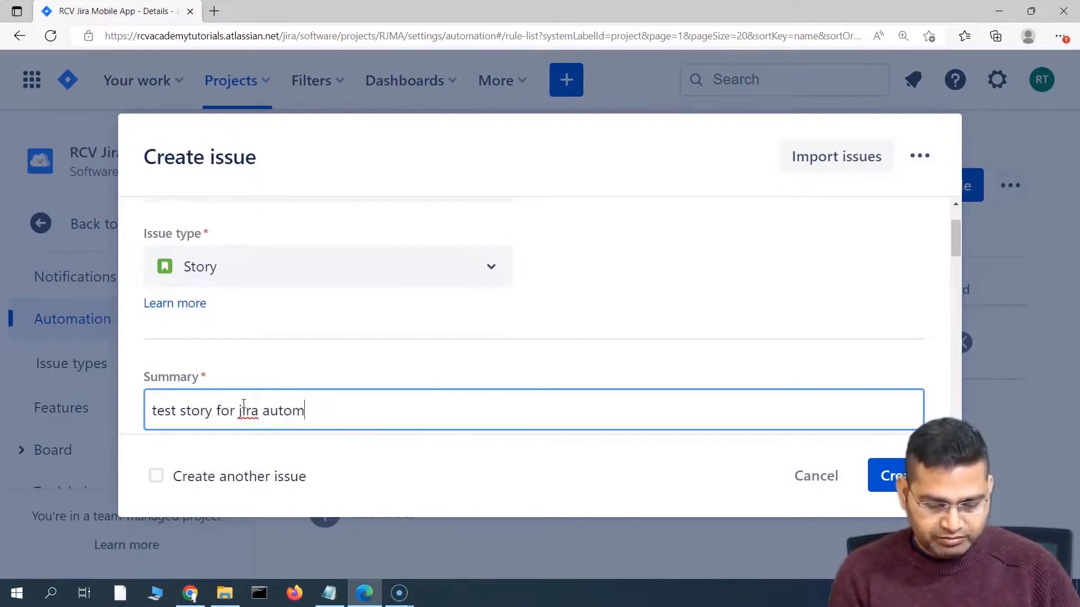
text(katation 1)
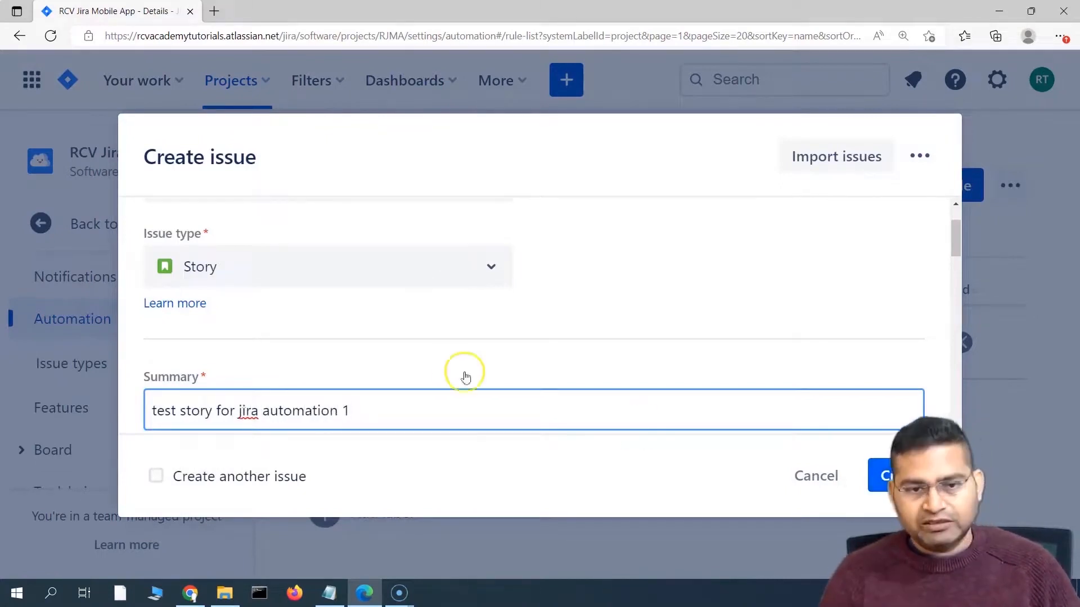
key(Return)
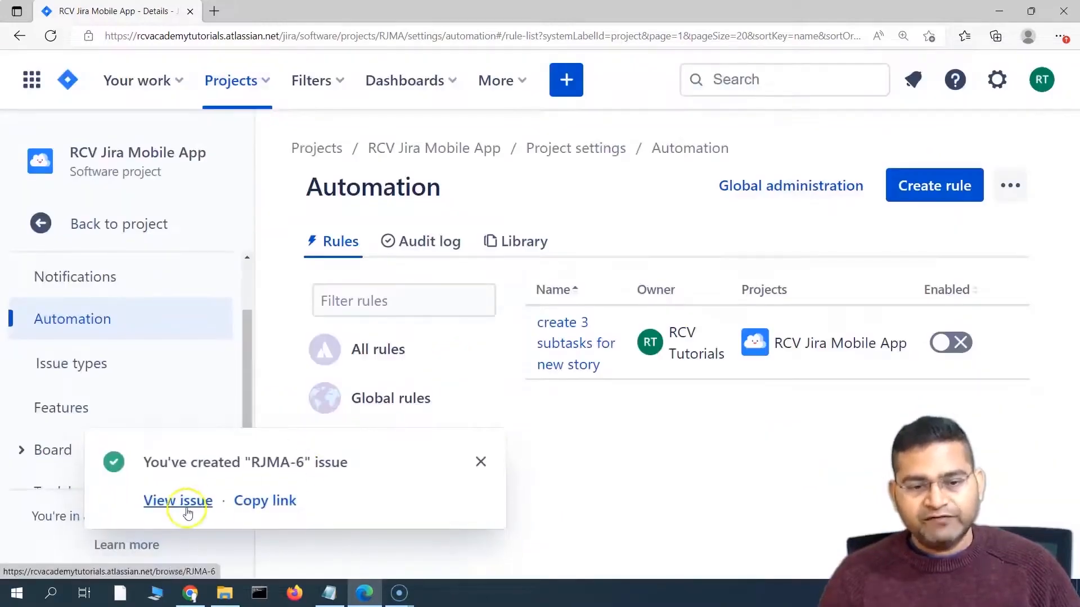
Step: Open the new story RJMA-6 and confirm it has no subtasks from the disabled rule
click(183, 503)
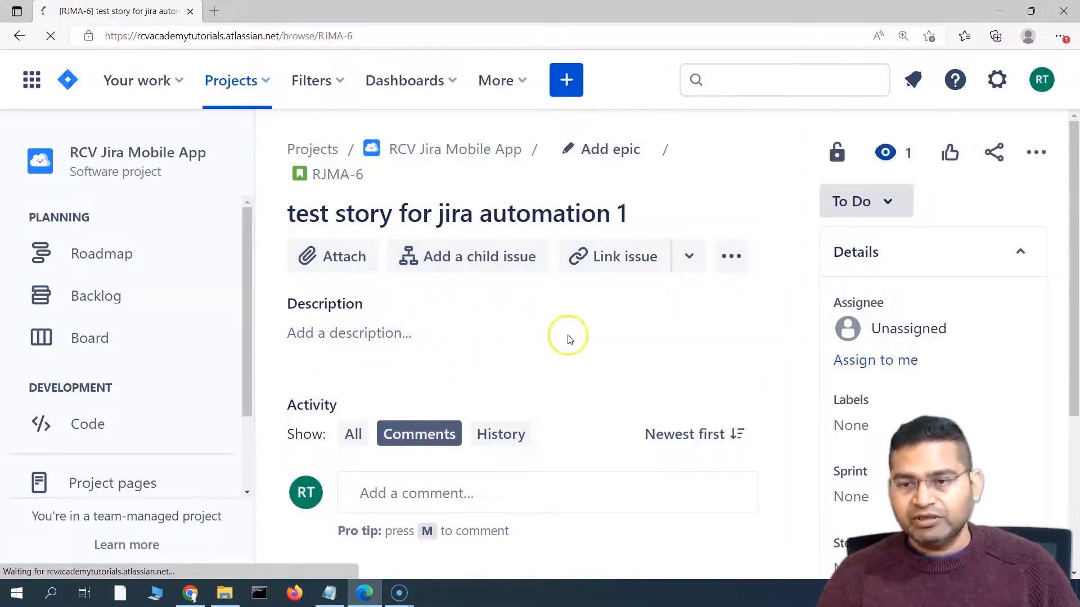
scroll(802, 352, down, 4)
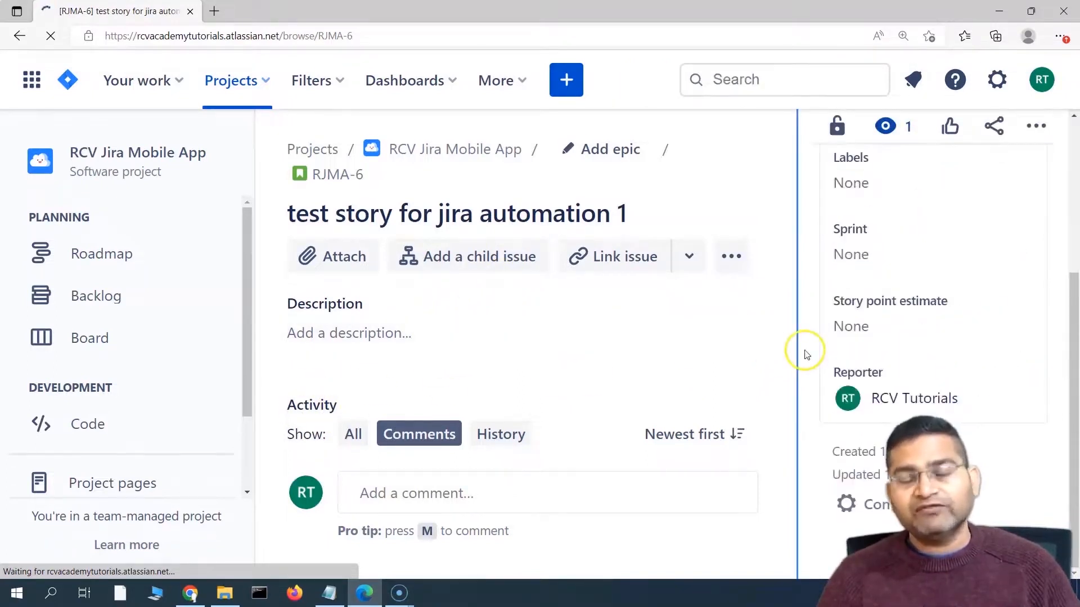
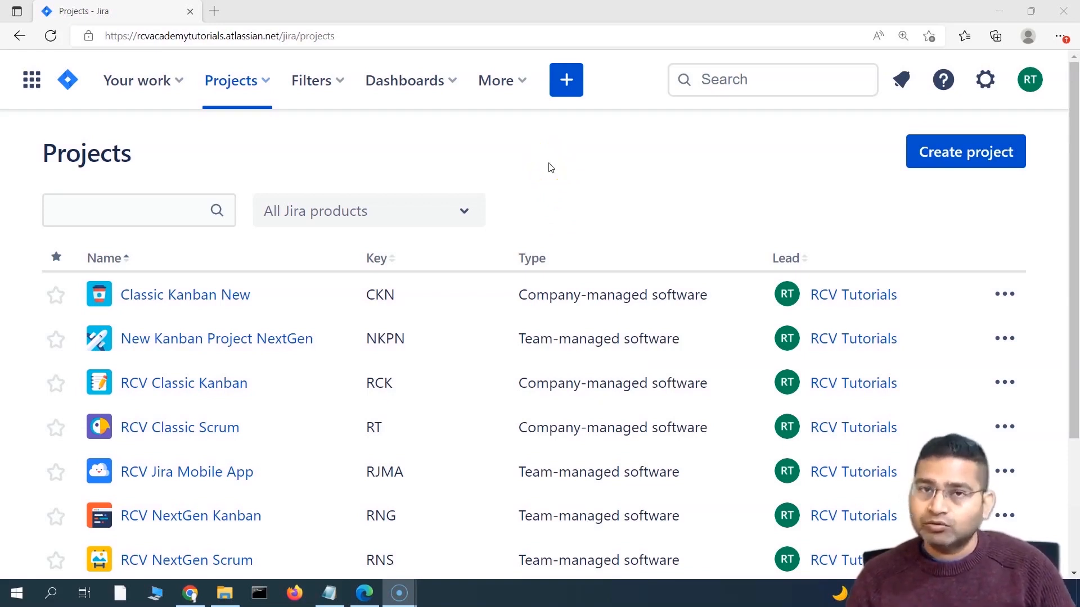
Step: Open the Automation rules page in the RCV Jira Mobile App project's settings
click(267, 82)
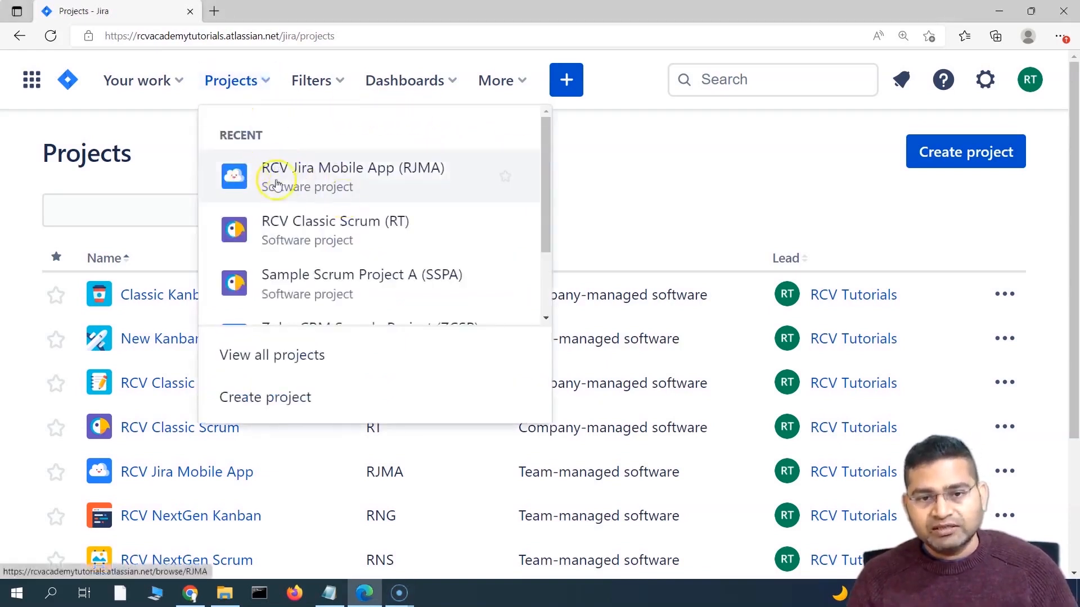
click(310, 187)
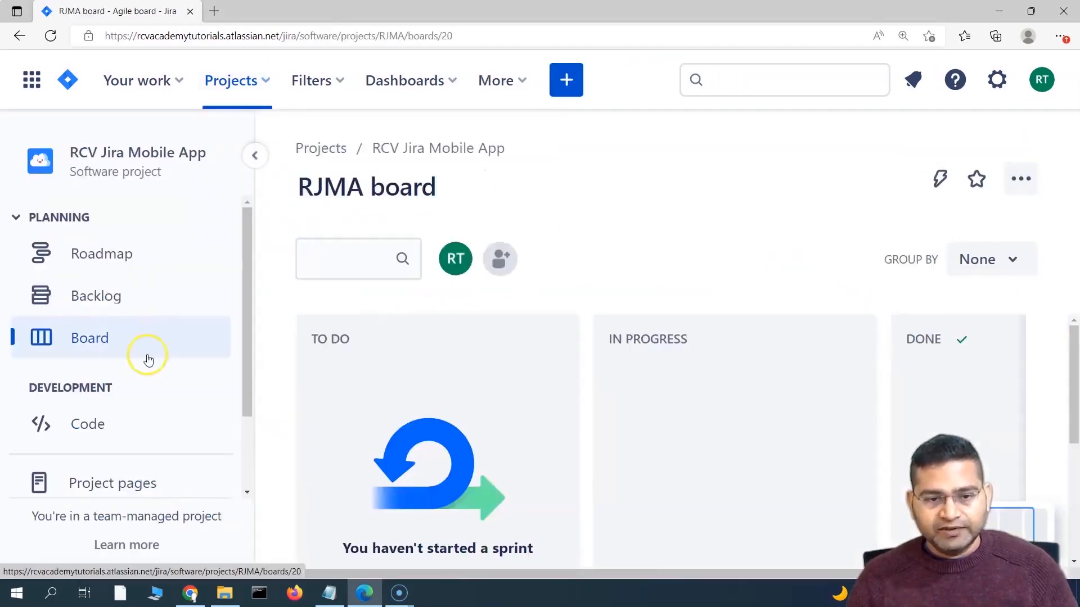
scroll(158, 383, down, 2)
click(121, 469)
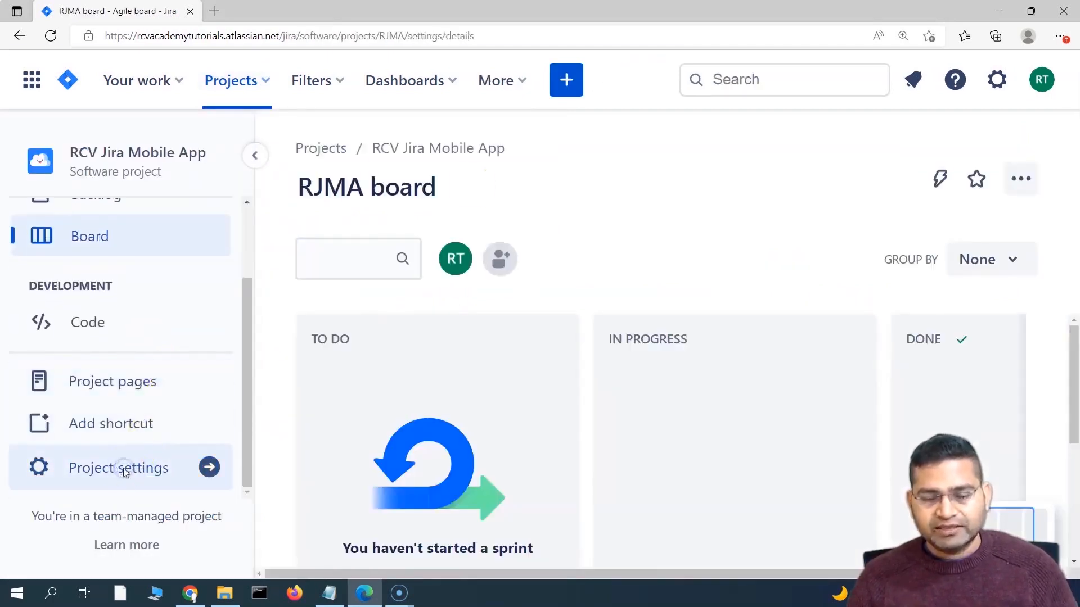
scroll(164, 341, down, 1)
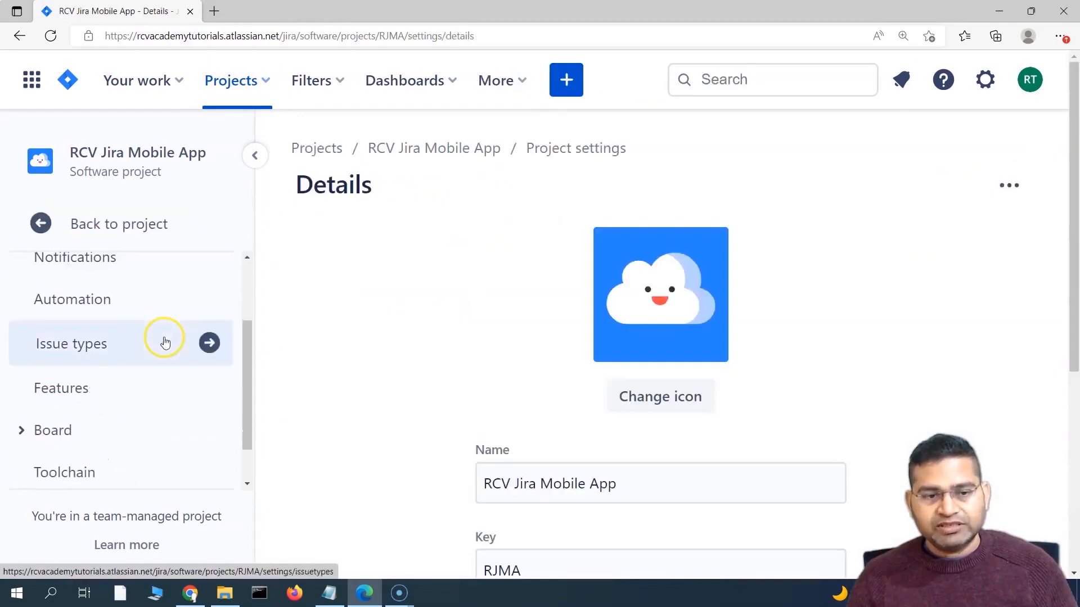
click(94, 309)
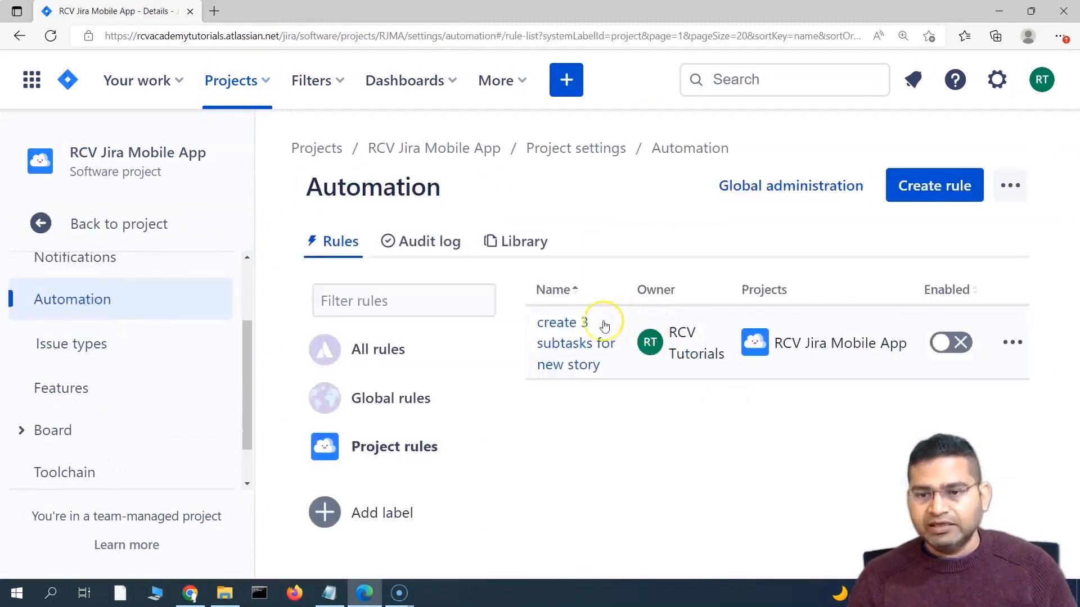
Step: Start a new automation rule with Issue transitioned as its trigger
click(945, 193)
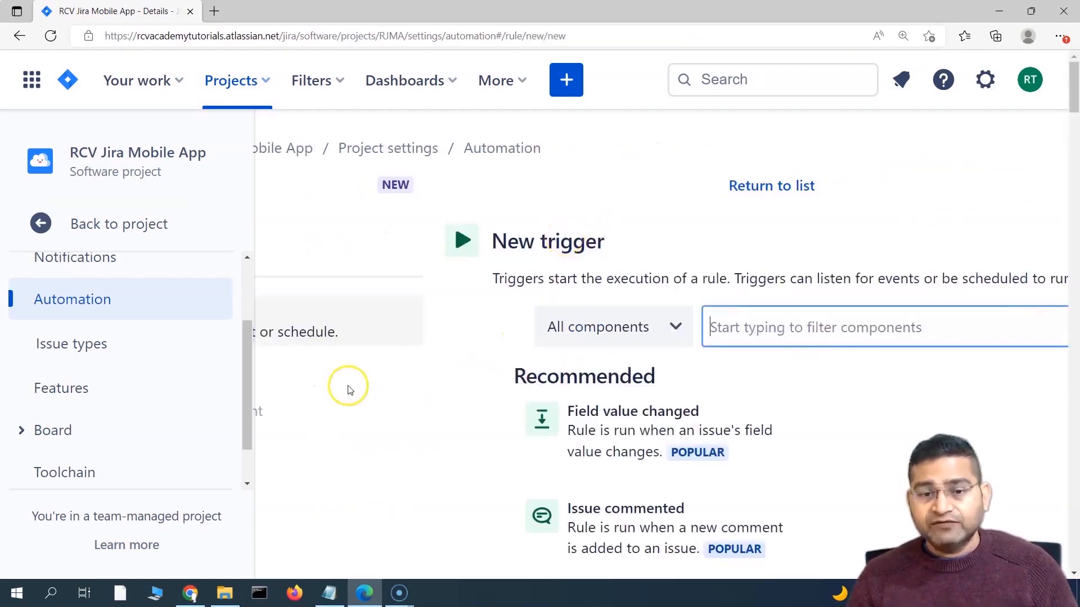
click(253, 153)
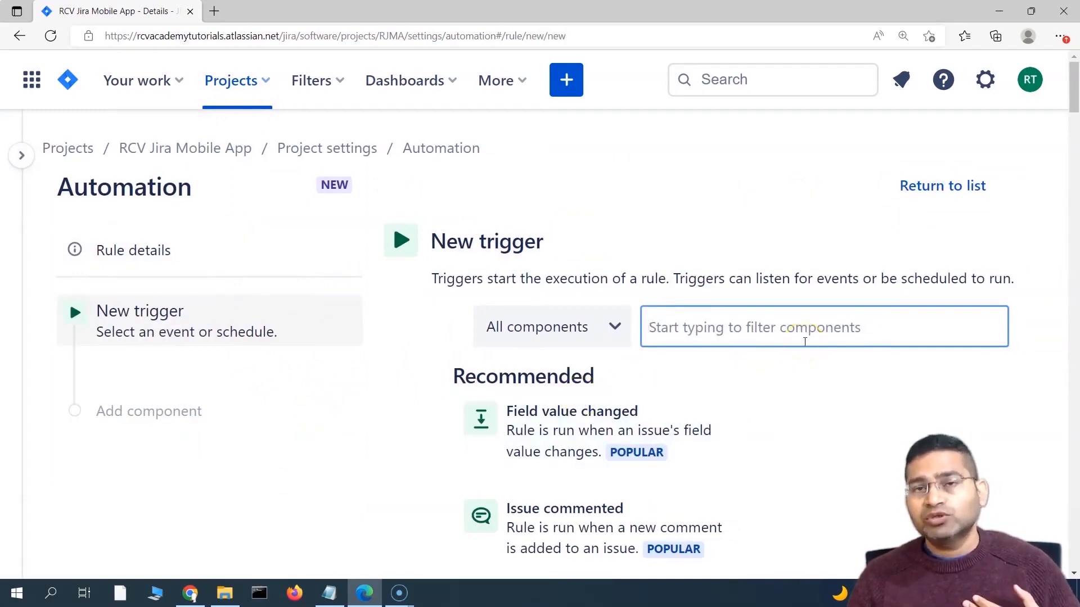
click(777, 328)
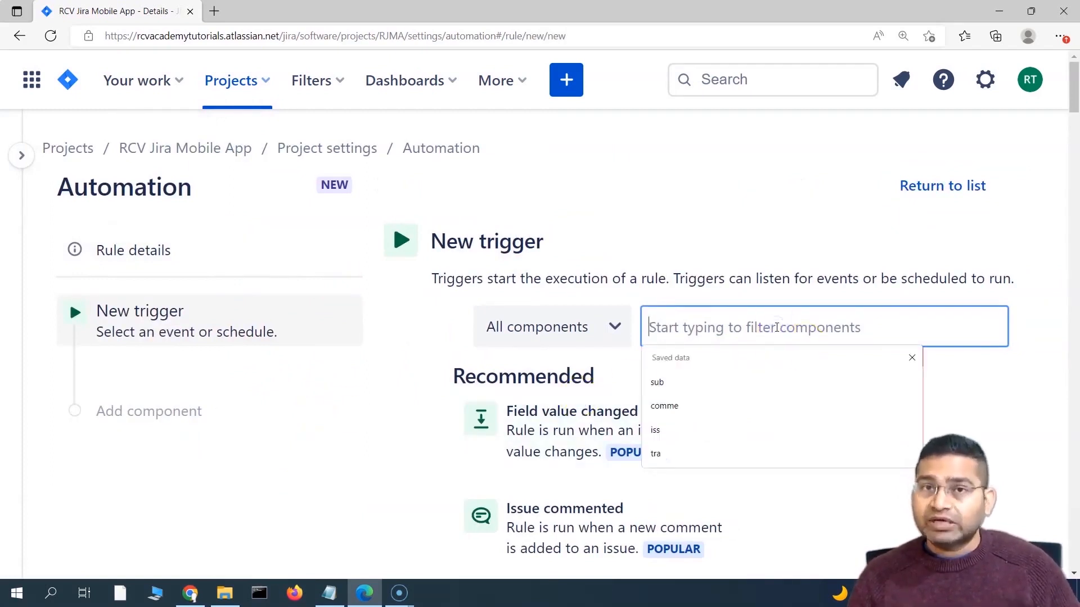
text(t)
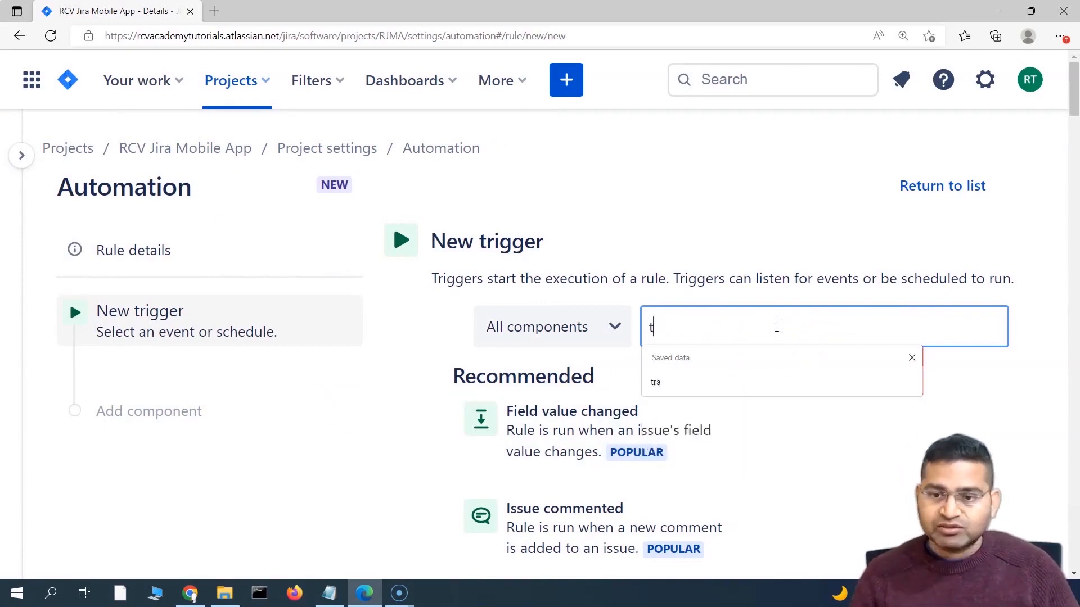
text(ra)
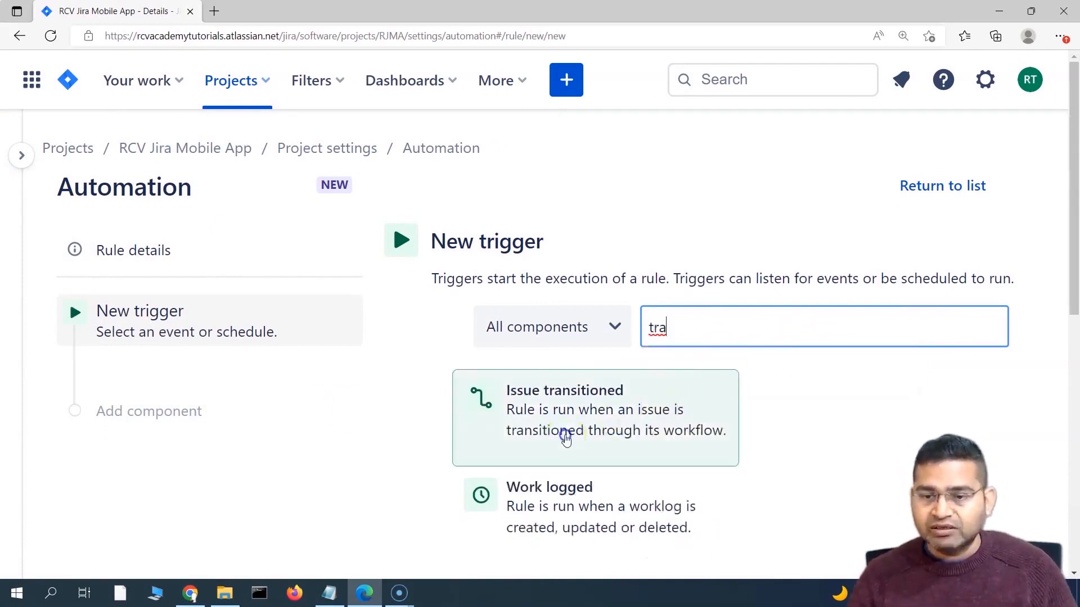
click(566, 441)
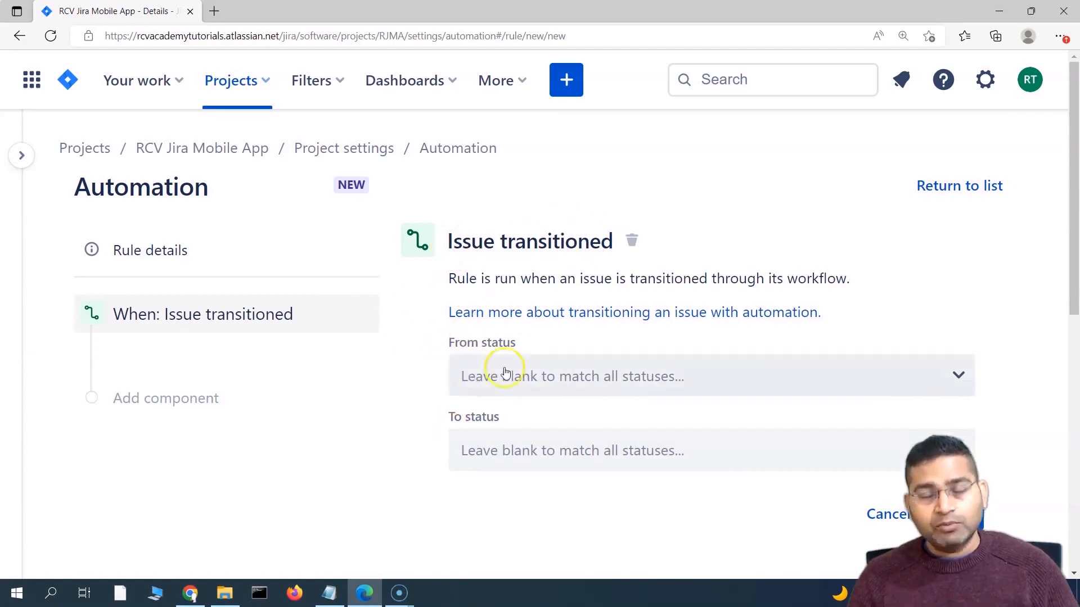
Step: Set the trigger to fire on transition to Done, leaving the From status blank, and save it
click(475, 380)
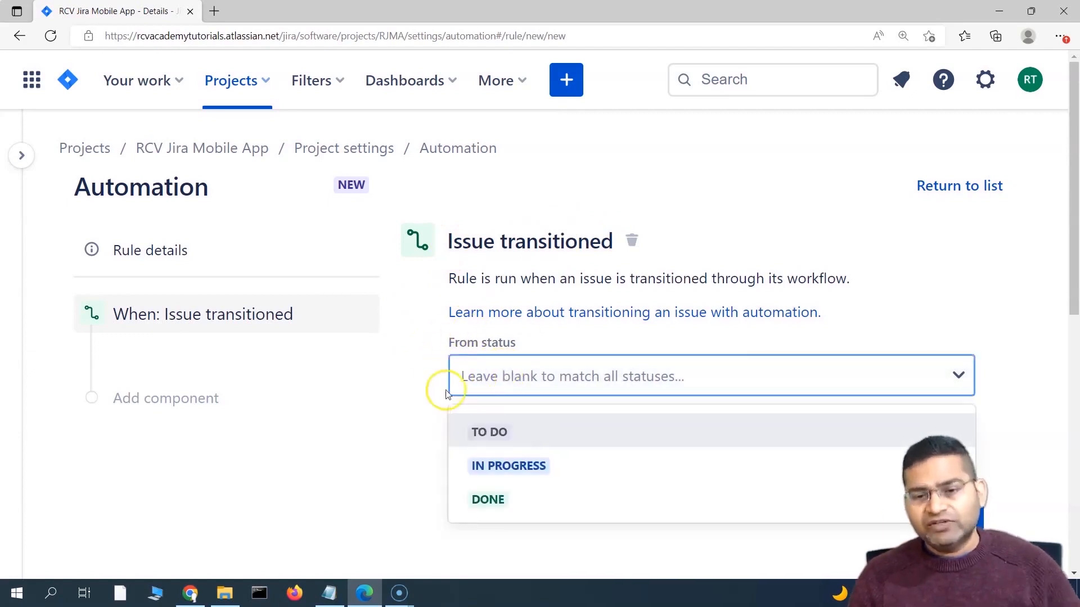
click(412, 392)
click(564, 452)
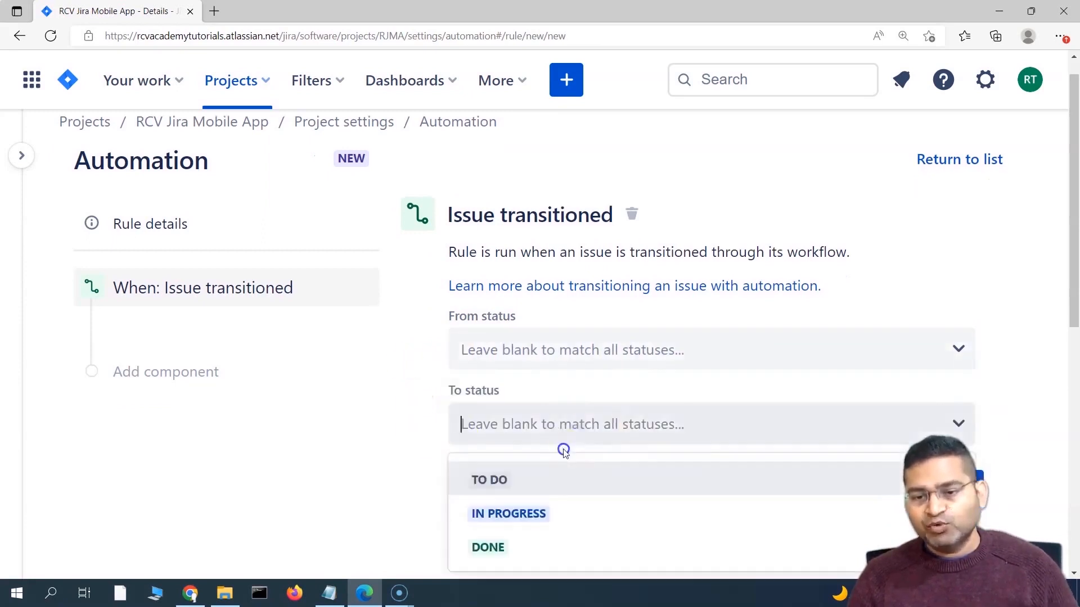
click(520, 552)
scroll(518, 483, down, 3)
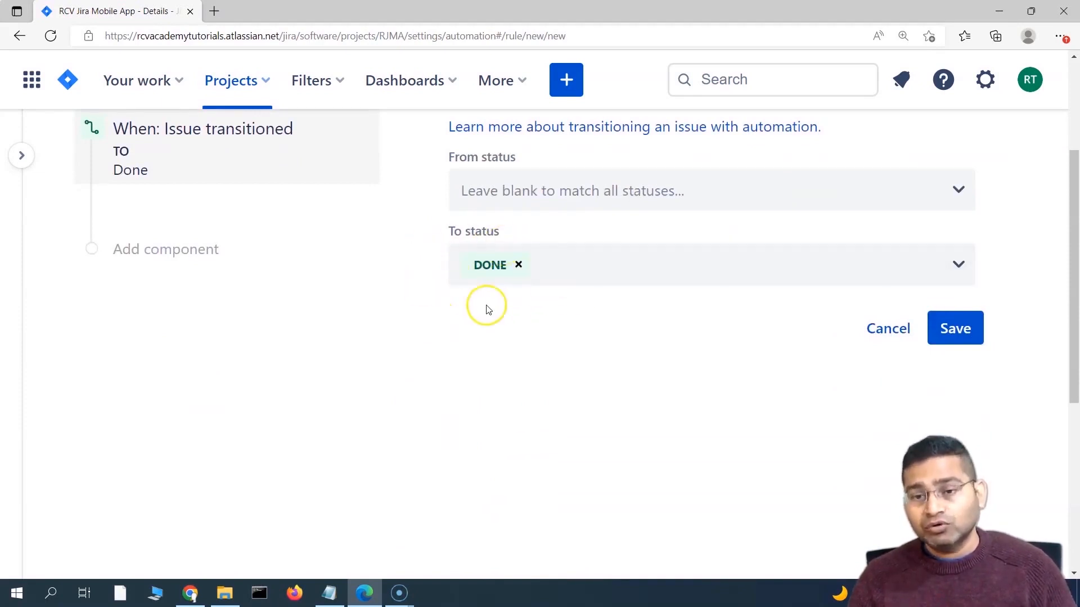
scroll(533, 315, up, 2)
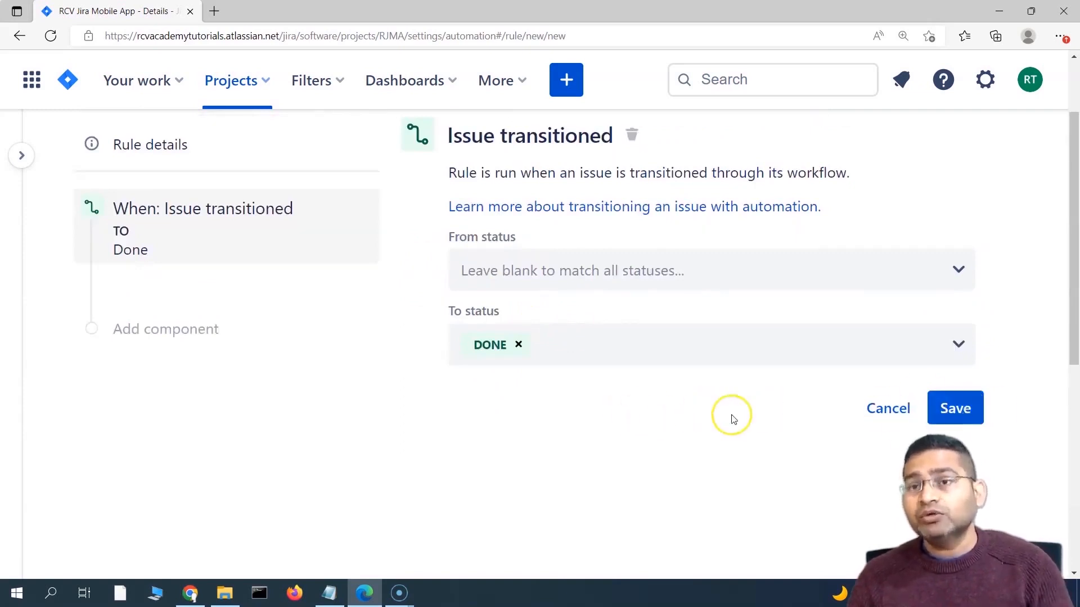
click(956, 408)
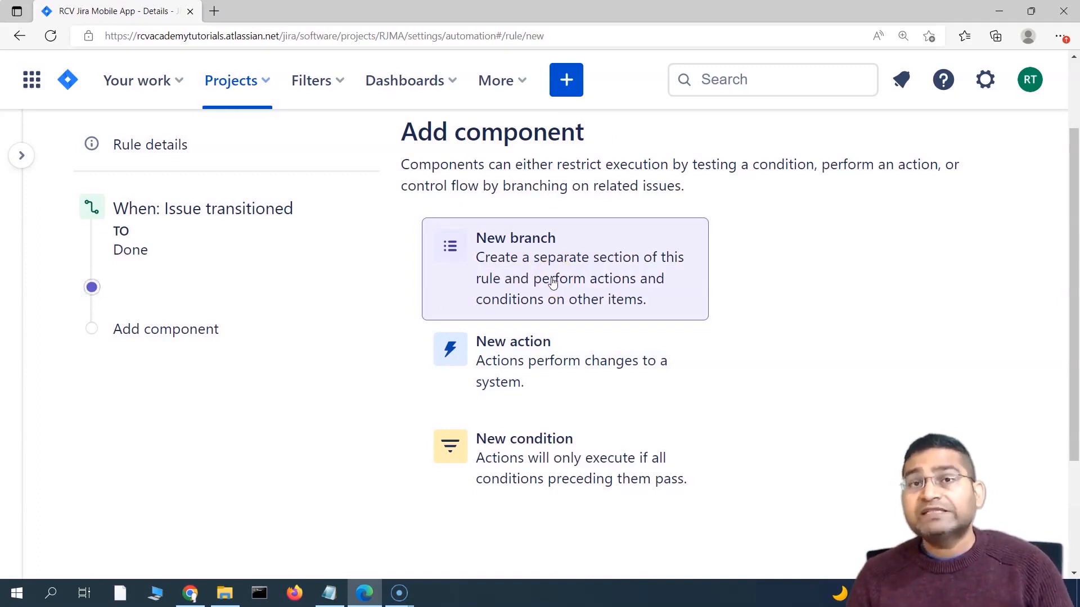
Step: Add a New branch component after the Issue transitioned to Done trigger
click(560, 286)
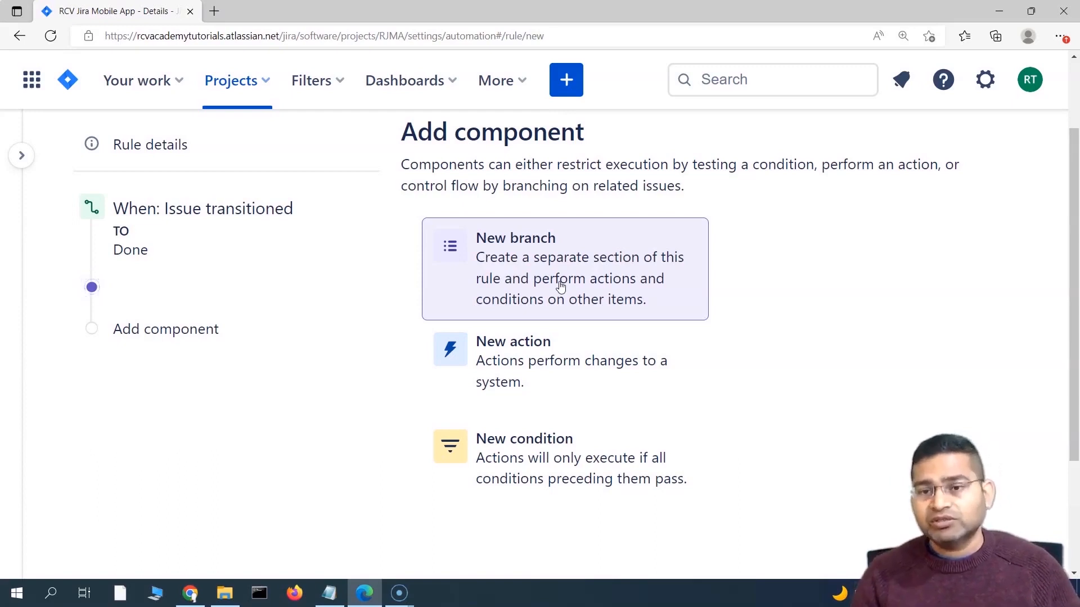
click(561, 286)
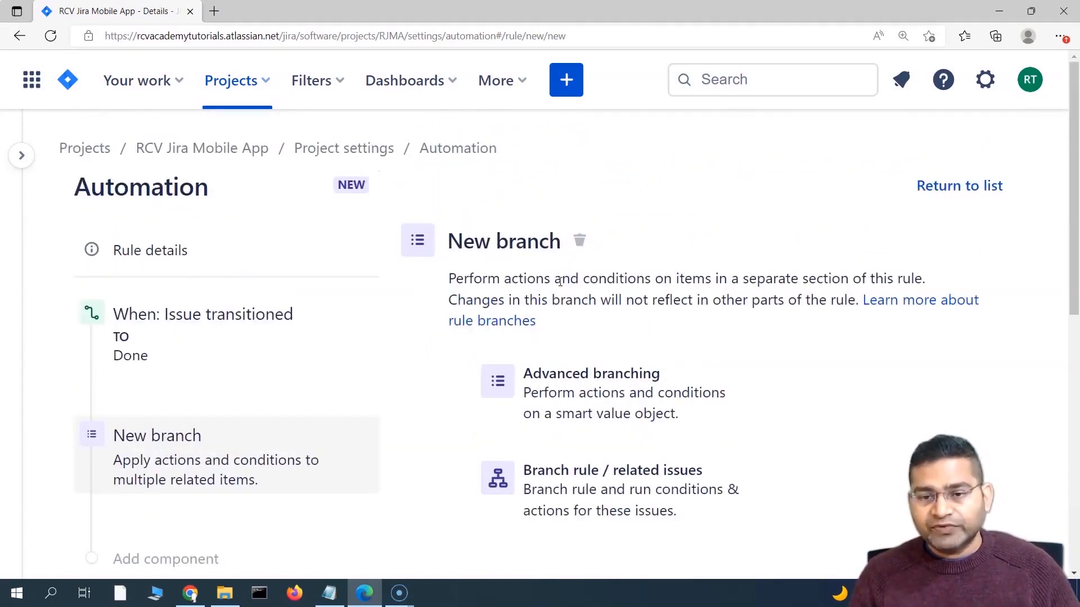
scroll(445, 380, down, 1)
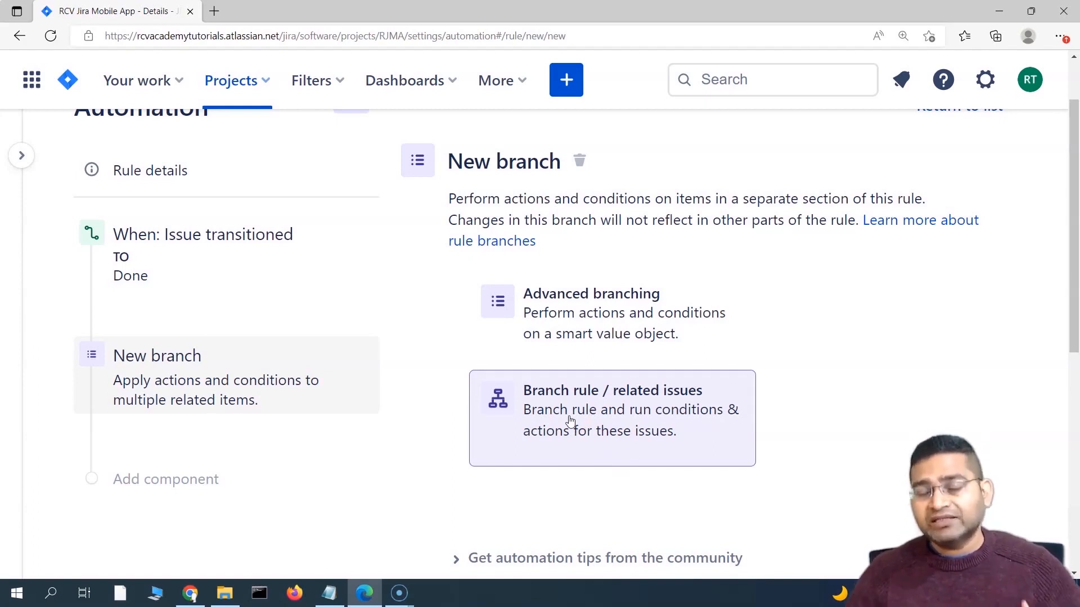
scroll(568, 421, down, 3)
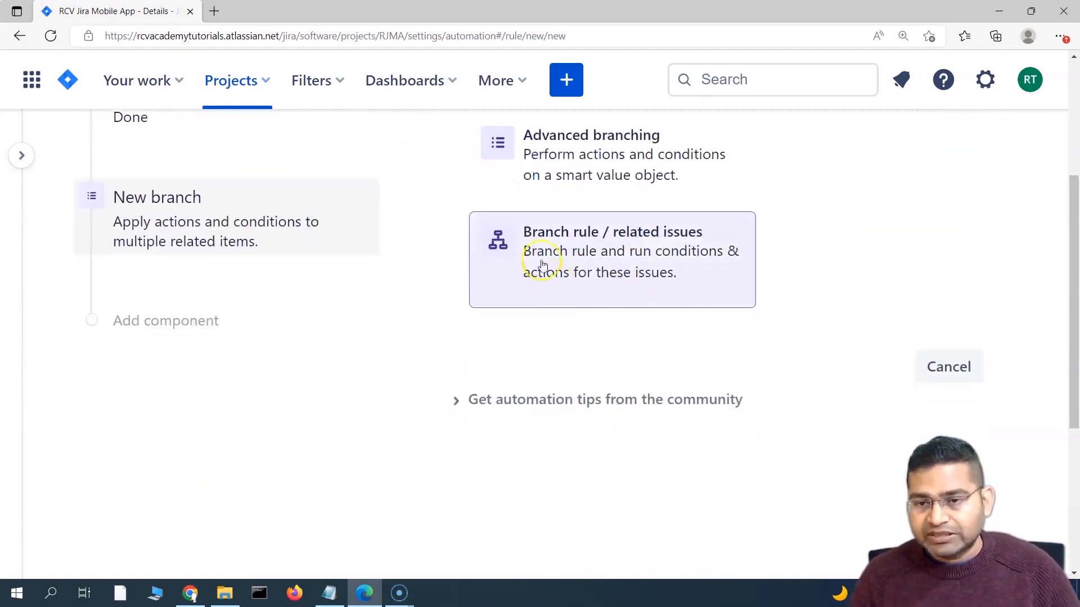
click(581, 266)
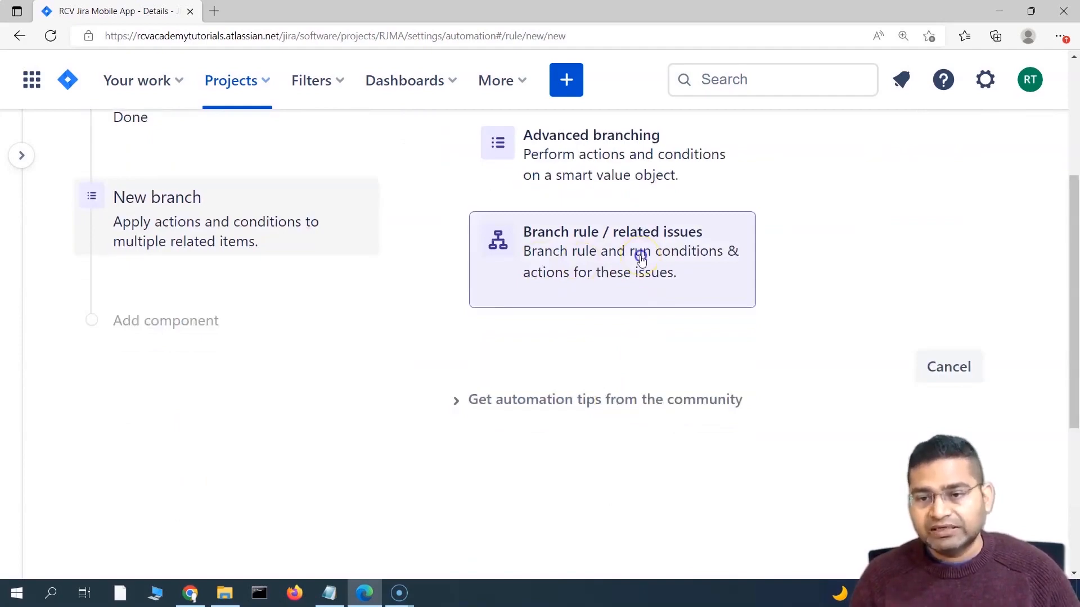
Step: Make the branch act on related issues of type Epic (parent) and save it
click(641, 258)
scroll(410, 508, down, 3)
scroll(410, 508, up, 3)
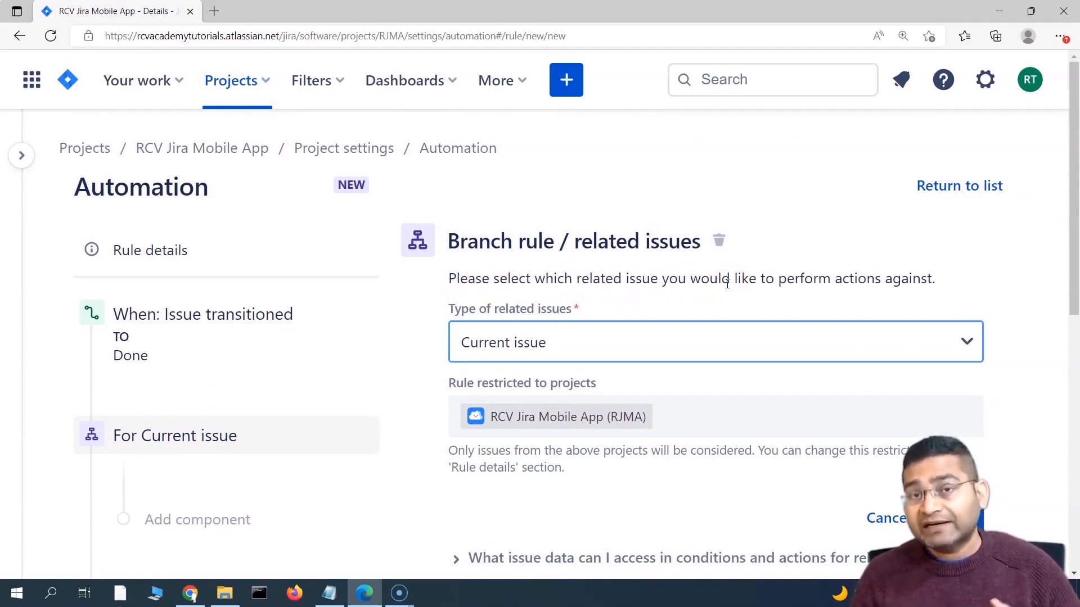
click(764, 349)
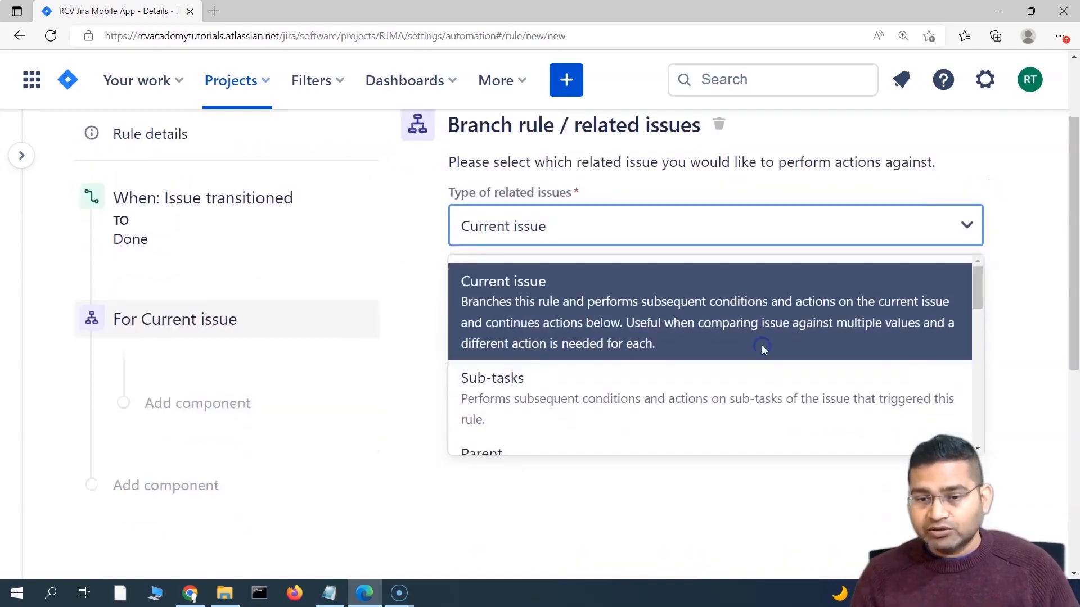
scroll(584, 350, down, 2)
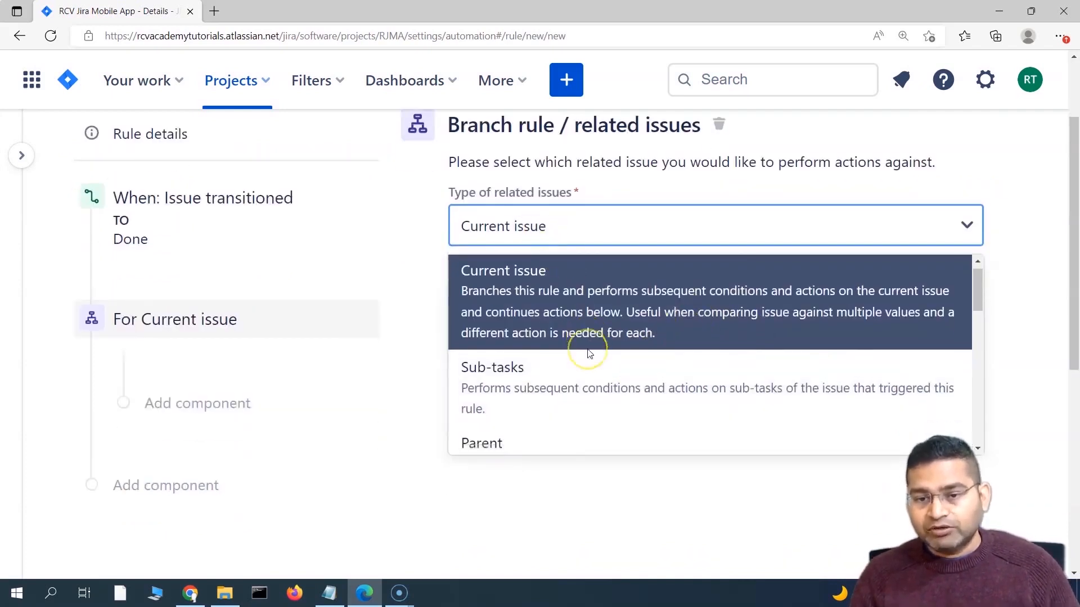
scroll(557, 433, down, 1)
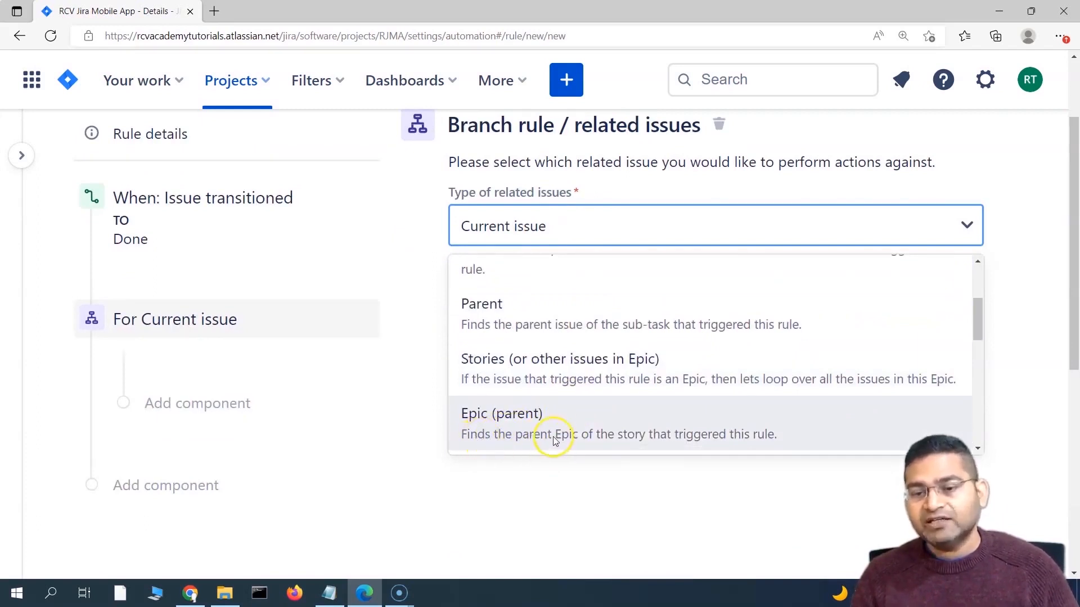
click(700, 437)
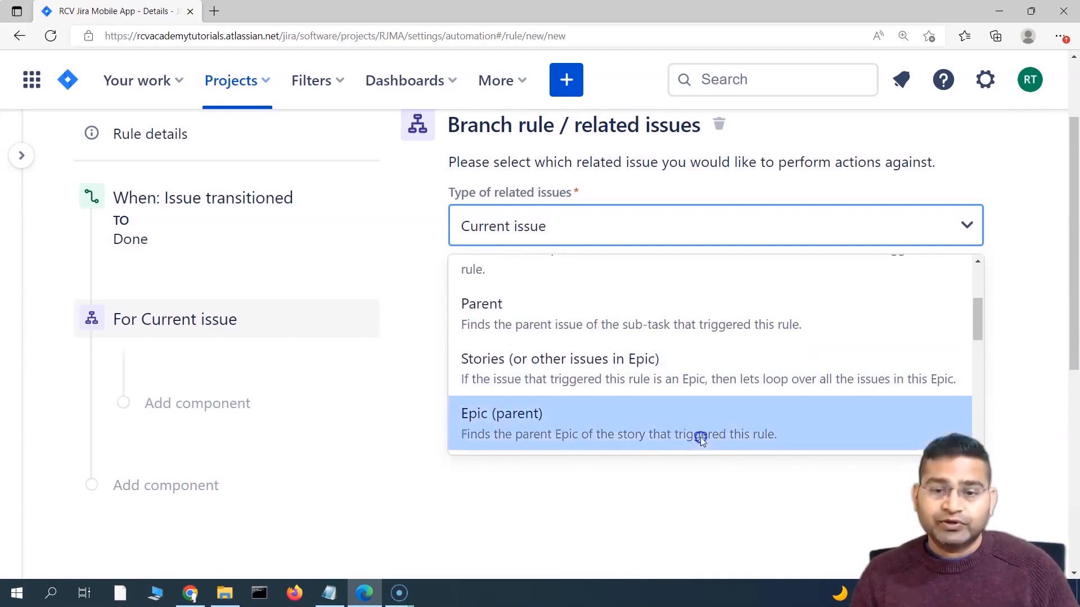
scroll(393, 436, up, 2)
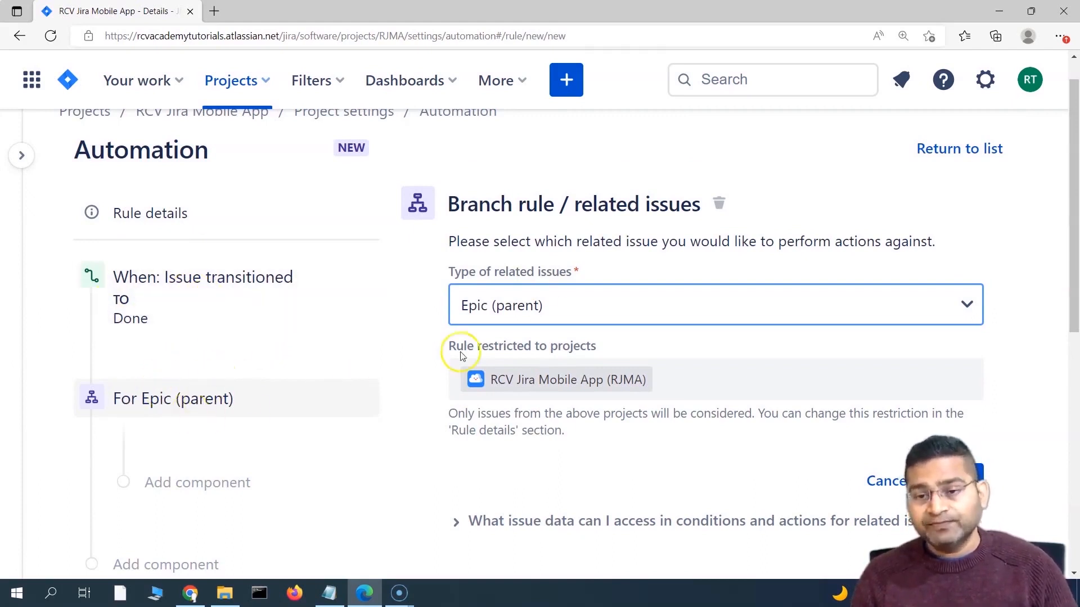
scroll(586, 313, down, 1)
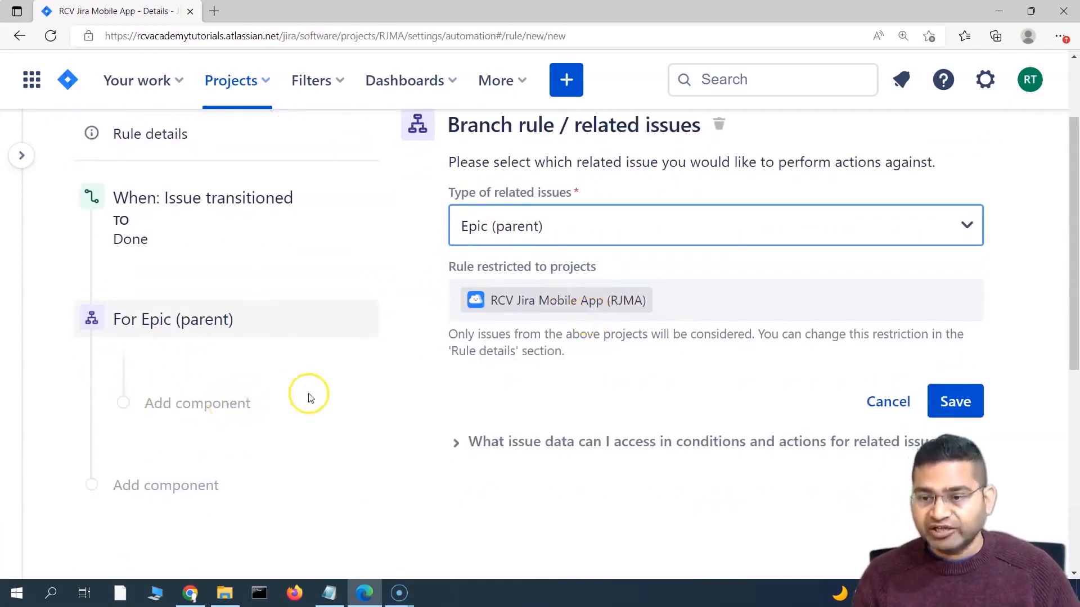
click(957, 402)
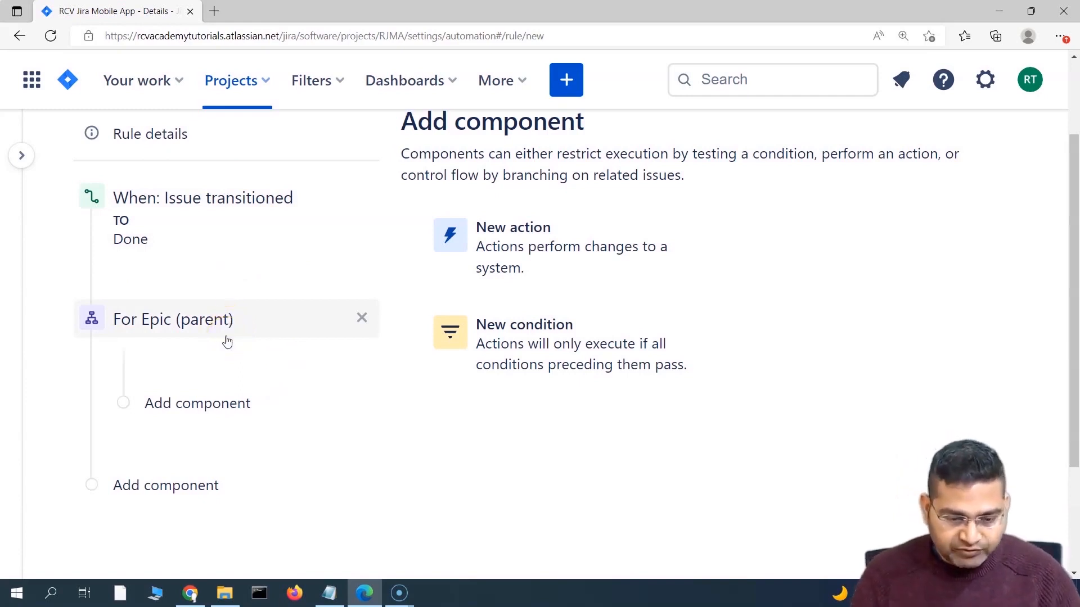
Step: Add an Issue fields condition inside the Epic branch: Status does not equal DONE
scroll(227, 341, up, 1)
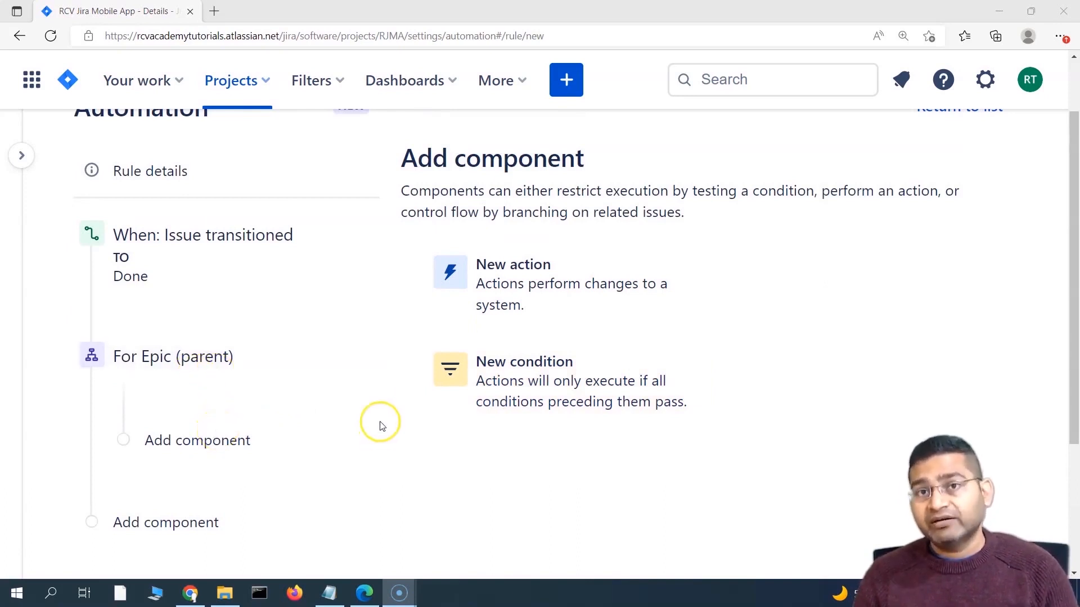
click(247, 440)
click(525, 374)
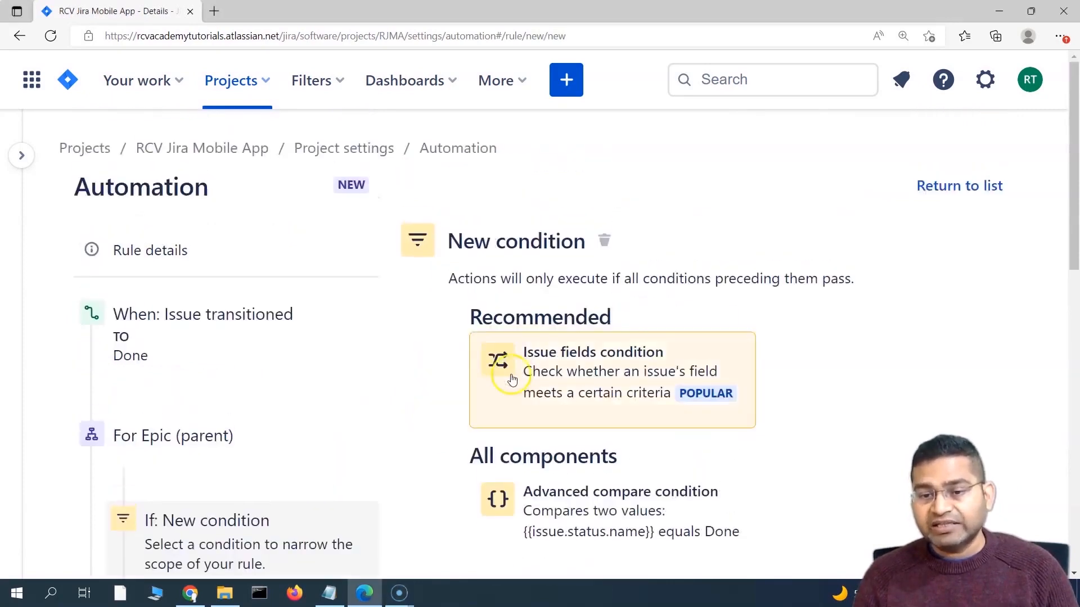
scroll(145, 207, down, 4)
scroll(163, 253, up, 1)
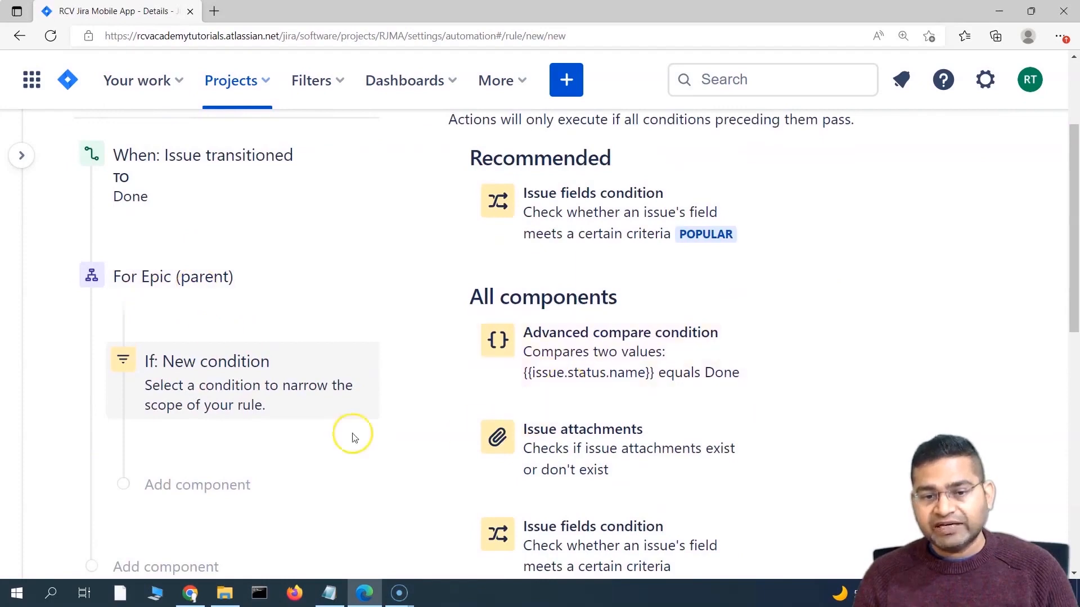
scroll(630, 419, down, 1)
scroll(630, 419, down, 2)
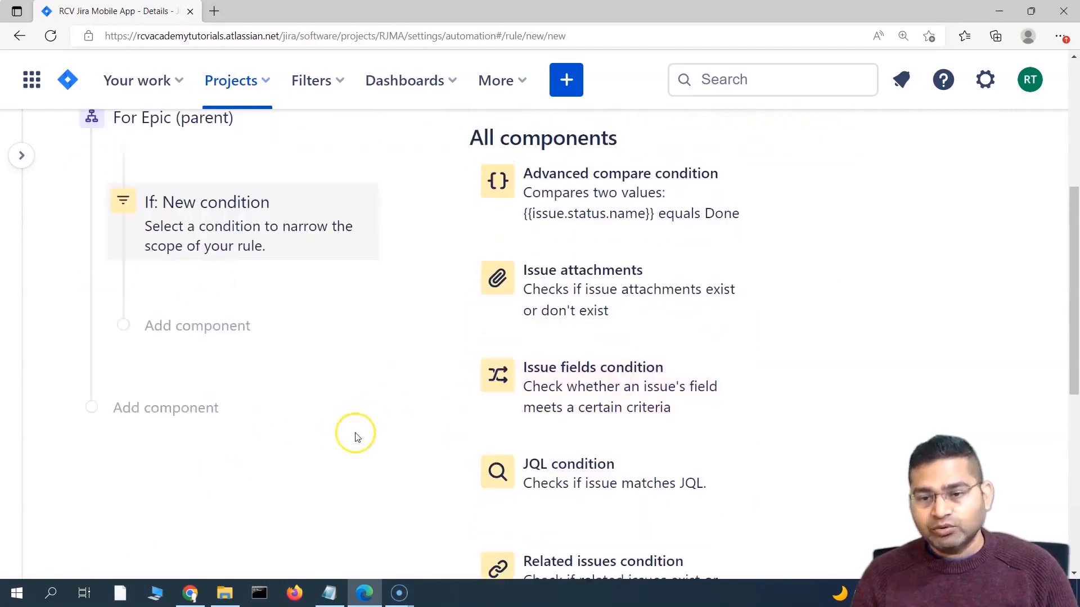
click(591, 385)
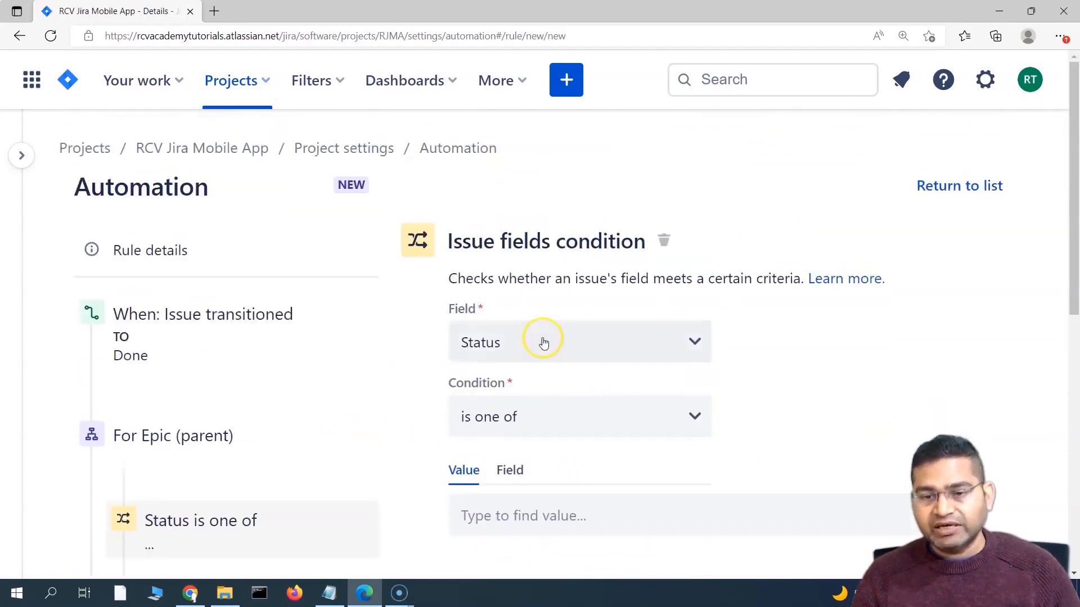
click(542, 417)
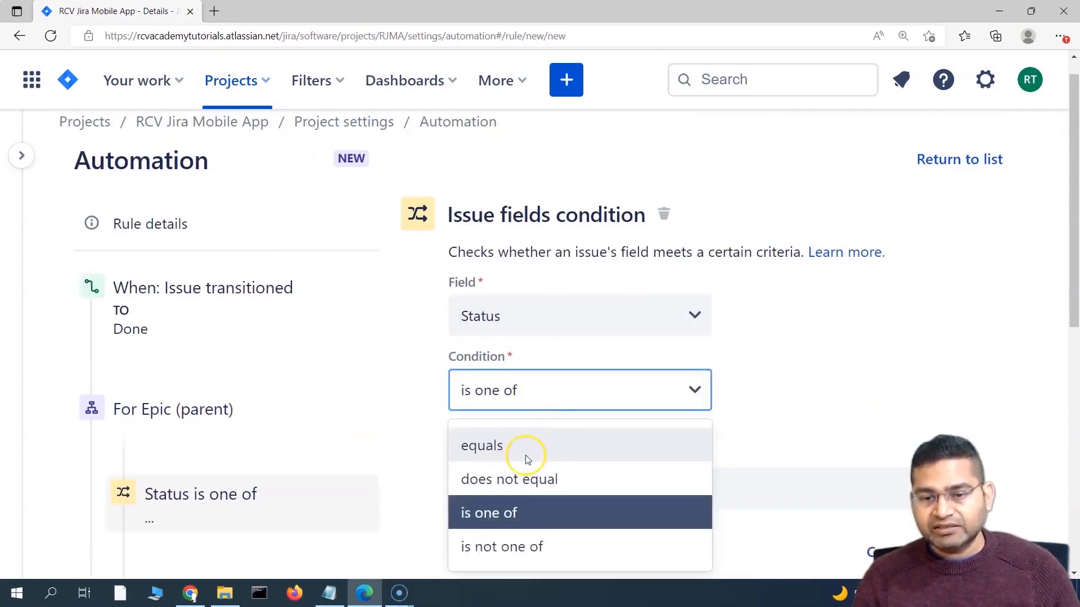
click(509, 479)
scroll(646, 371, down, 3)
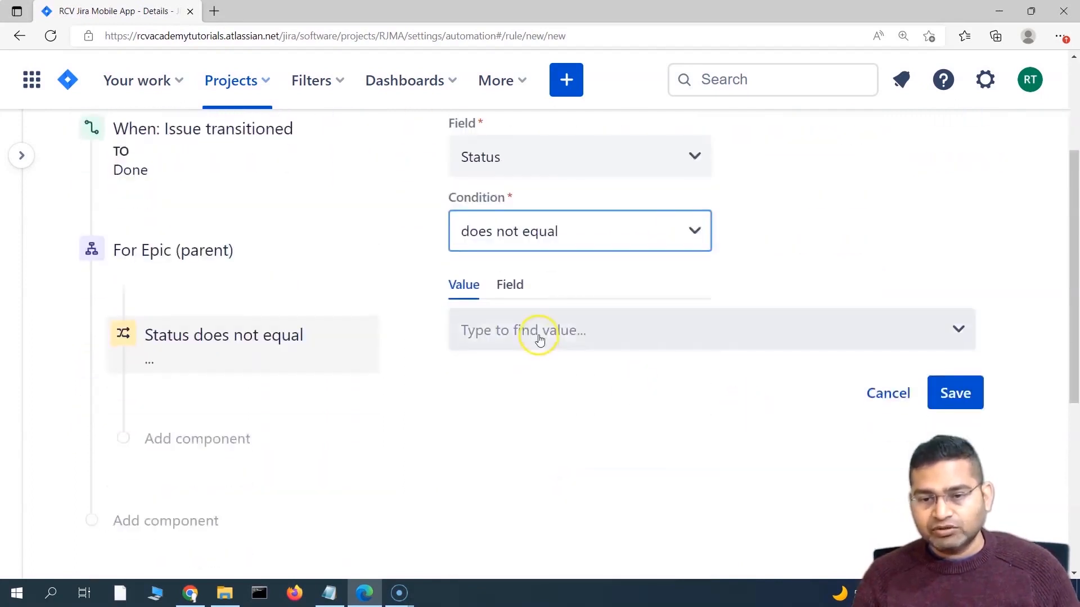
click(538, 336)
click(529, 456)
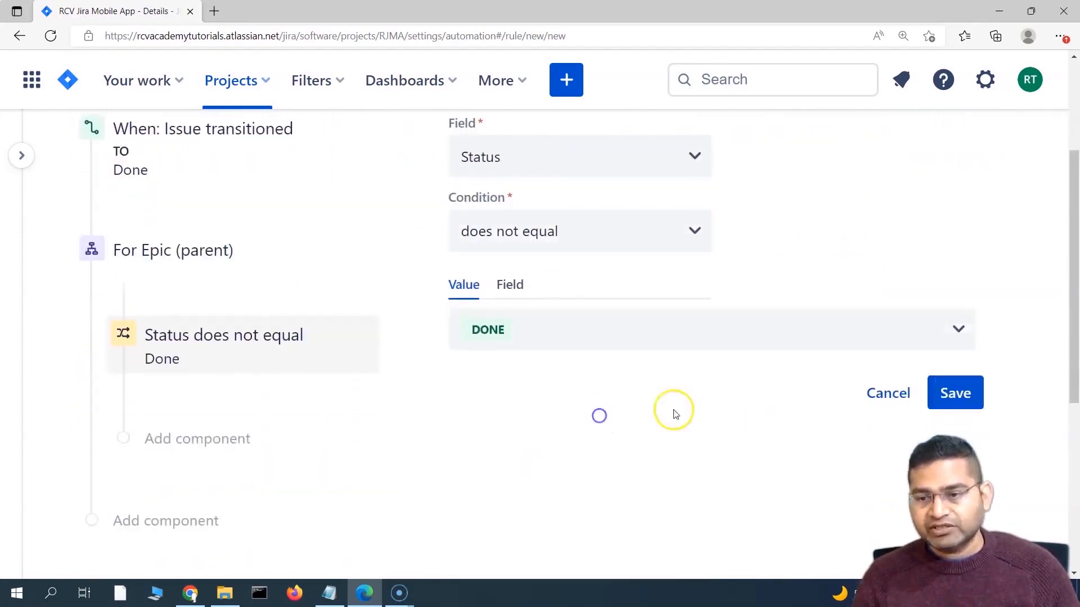
click(959, 395)
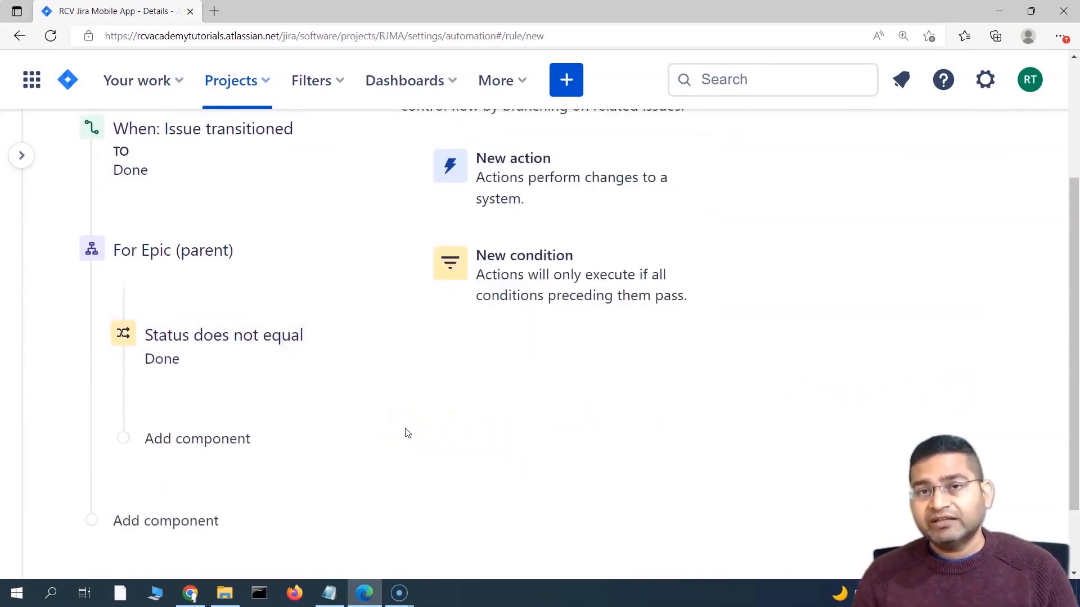
Step: Add a Related issues condition that checks the Stories in this Epic
click(571, 275)
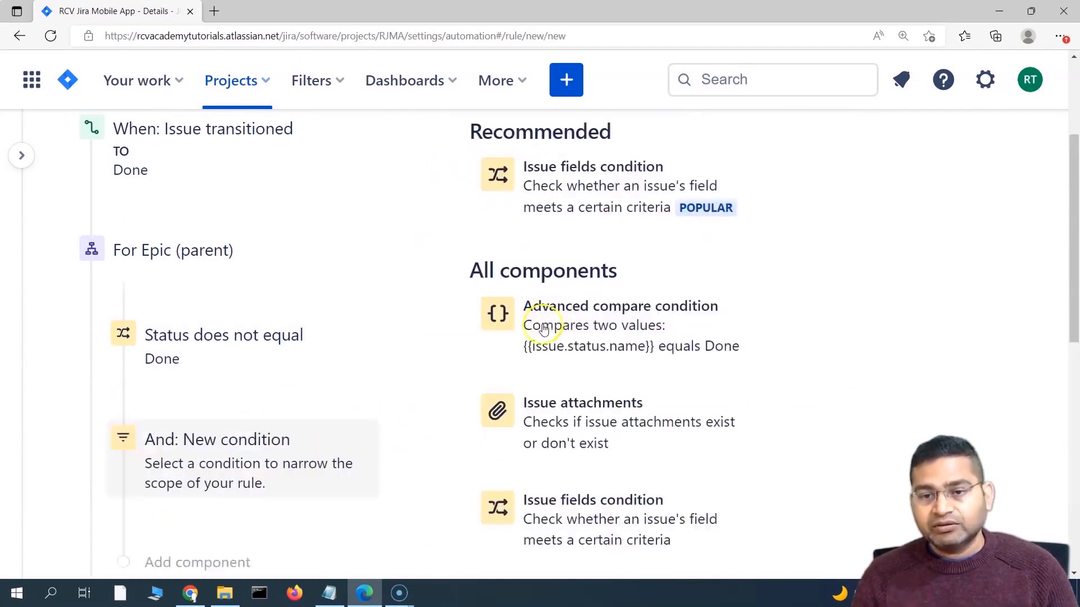
scroll(466, 471, down, 4)
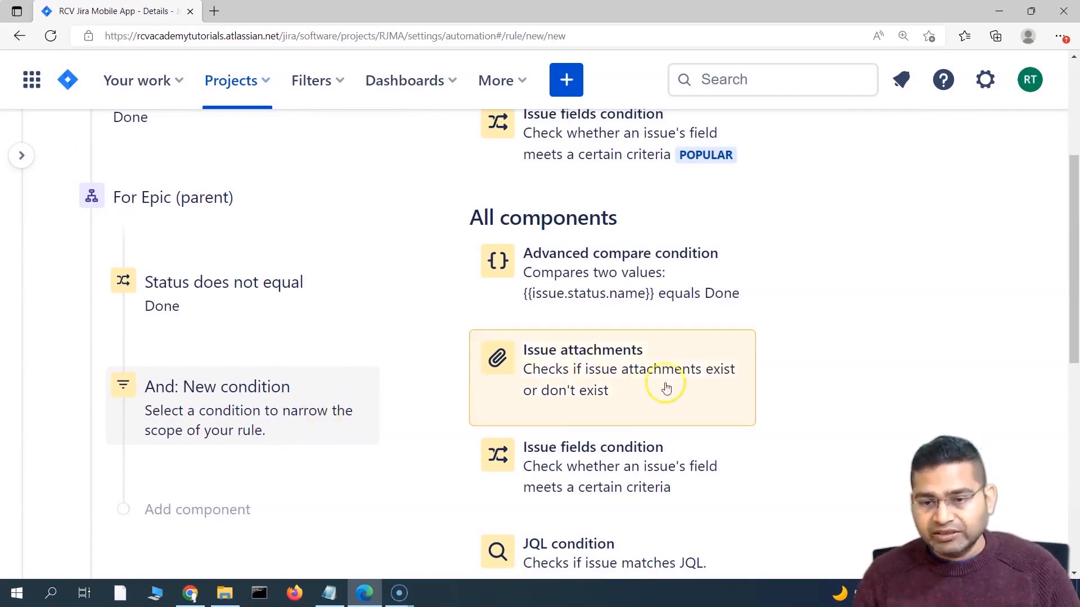
scroll(362, 453, down, 4)
scroll(692, 338, up, 1)
scroll(664, 394, down, 2)
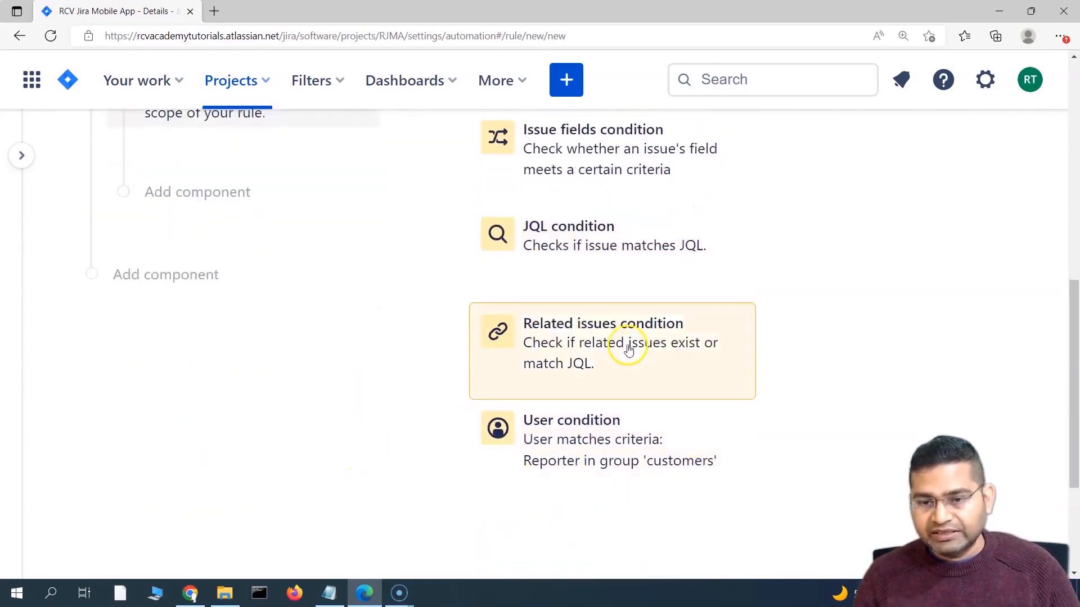
click(628, 347)
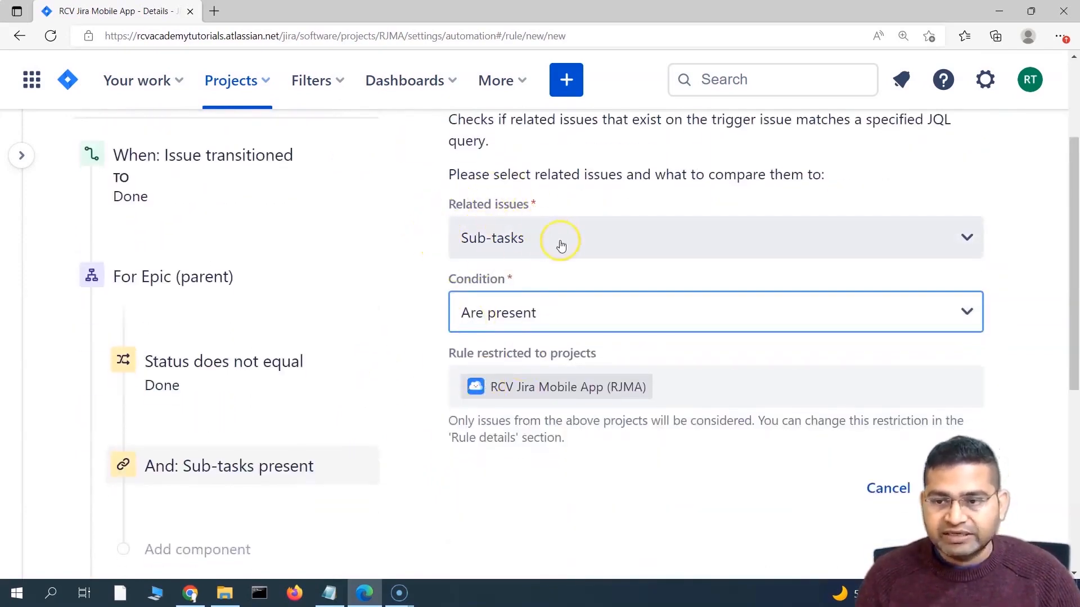
click(589, 248)
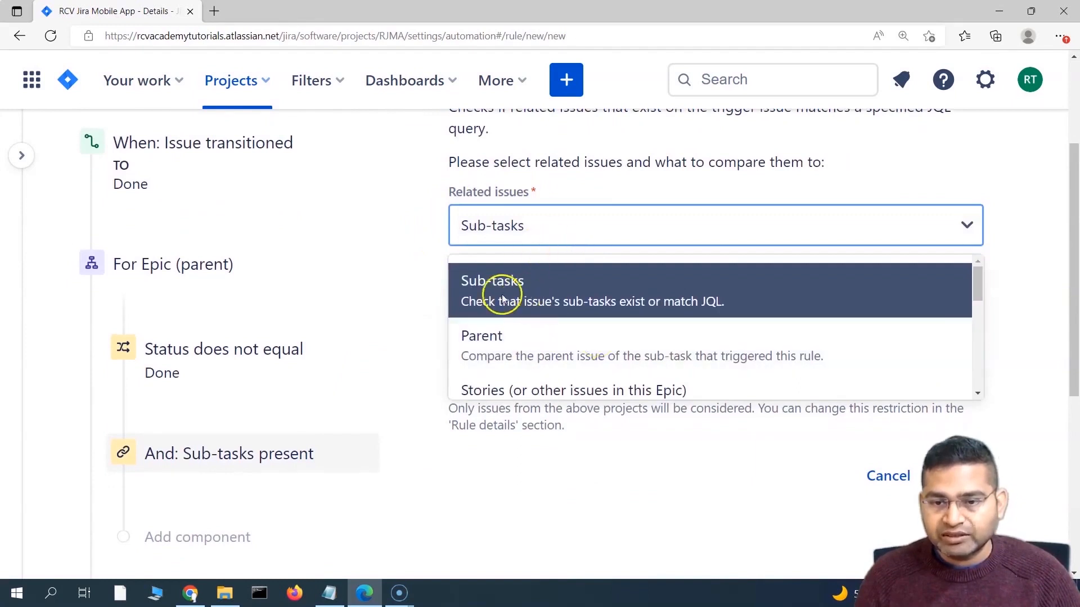
scroll(585, 354, down, 2)
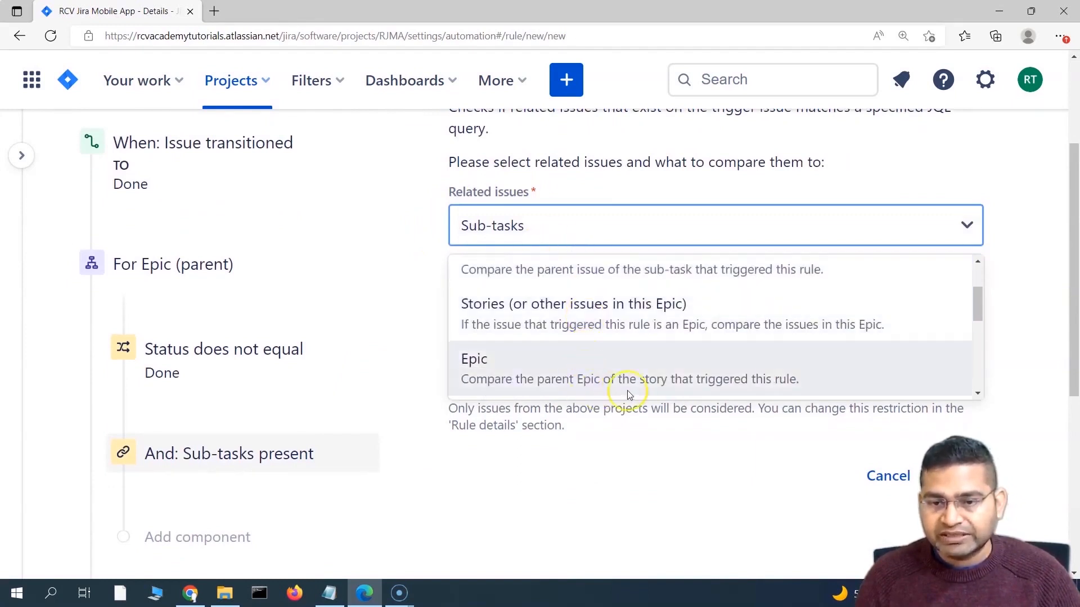
scroll(639, 365, up, 2)
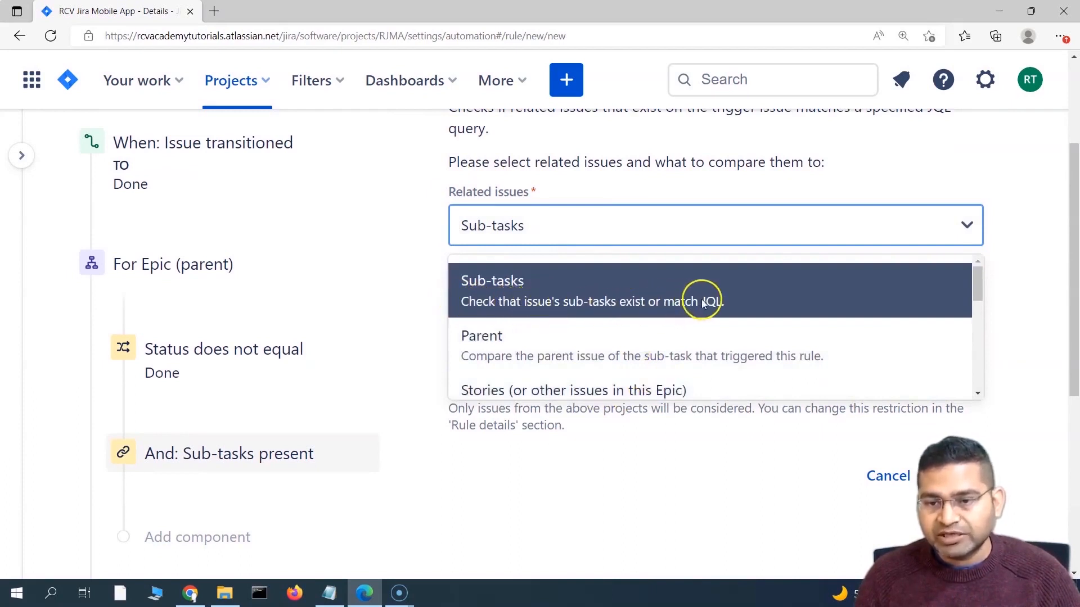
scroll(702, 303, down, 1)
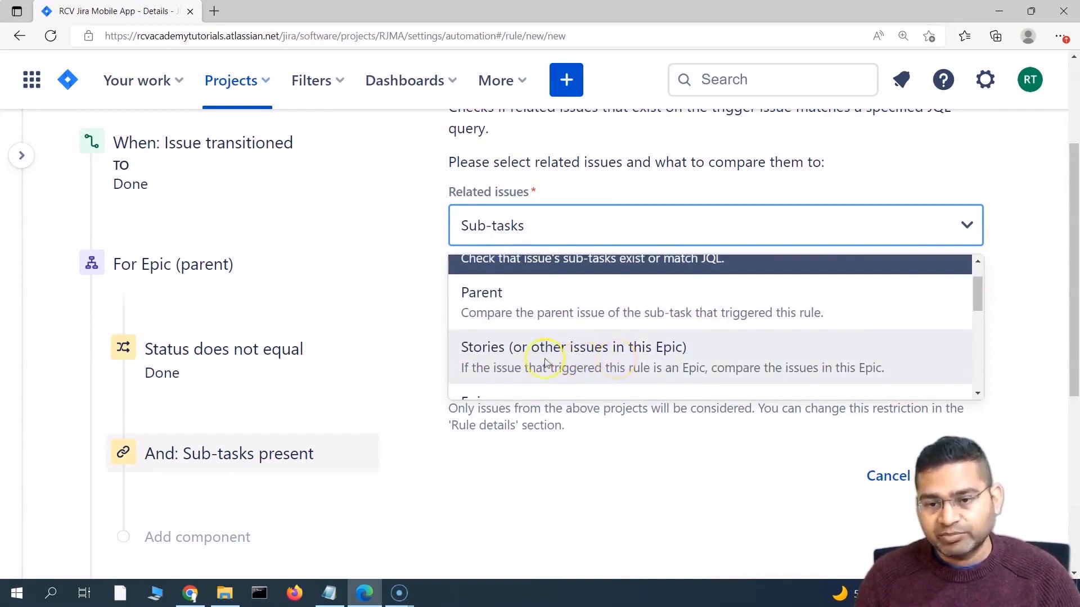
click(510, 365)
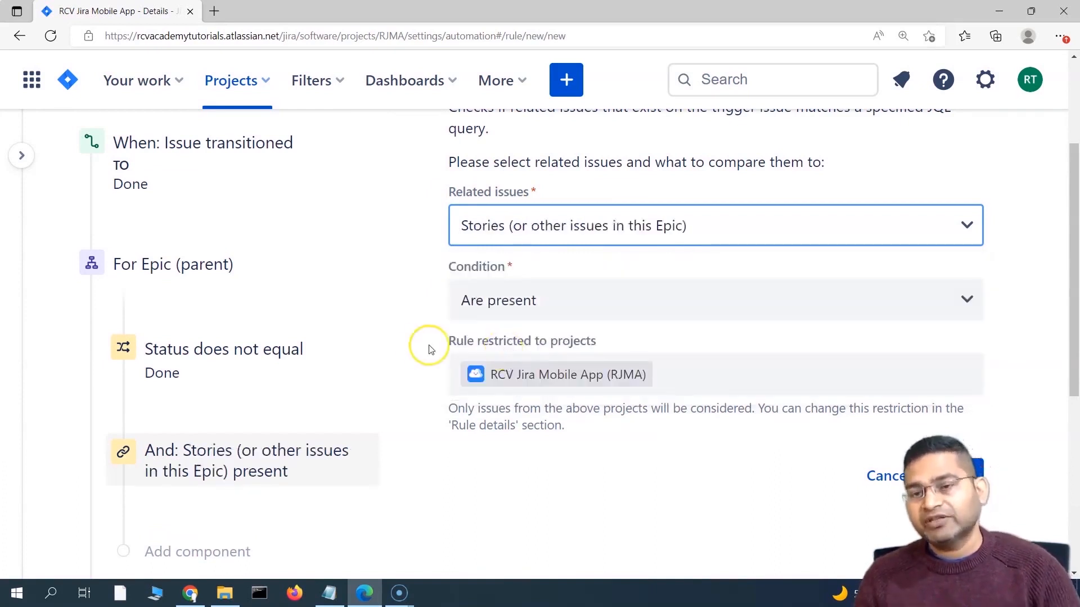
click(419, 268)
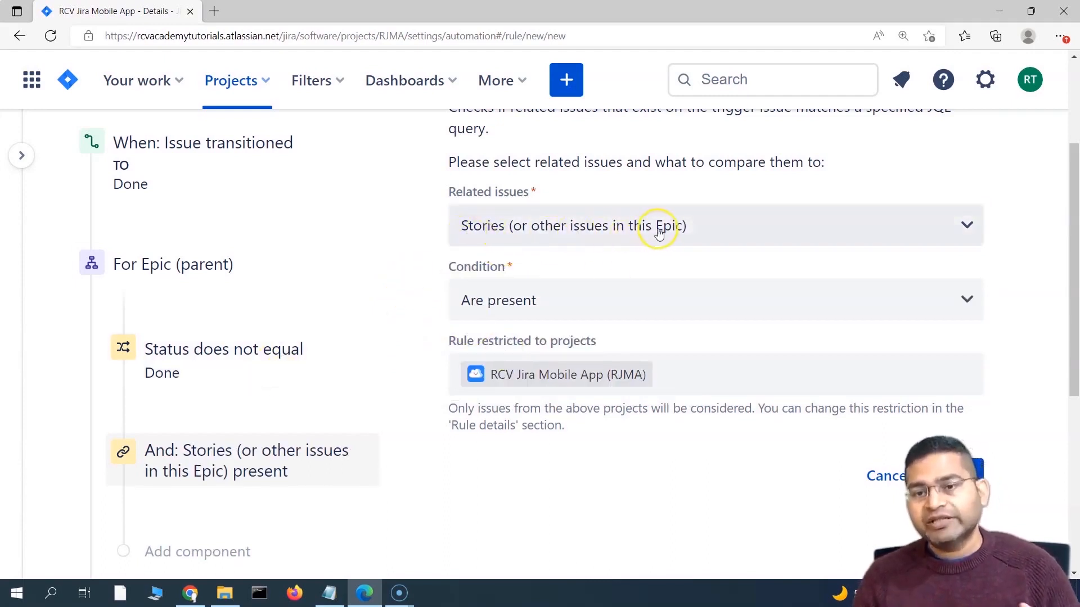
click(453, 301)
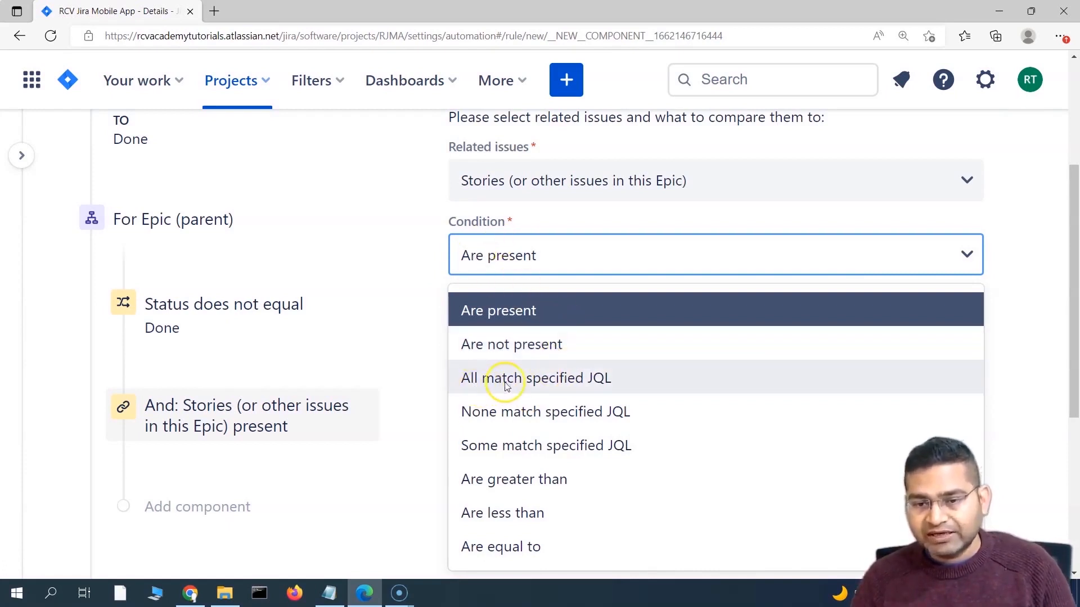
Step: Require all Stories in the Epic to match JQL status = "Done" and validate the query
click(572, 380)
click(485, 335)
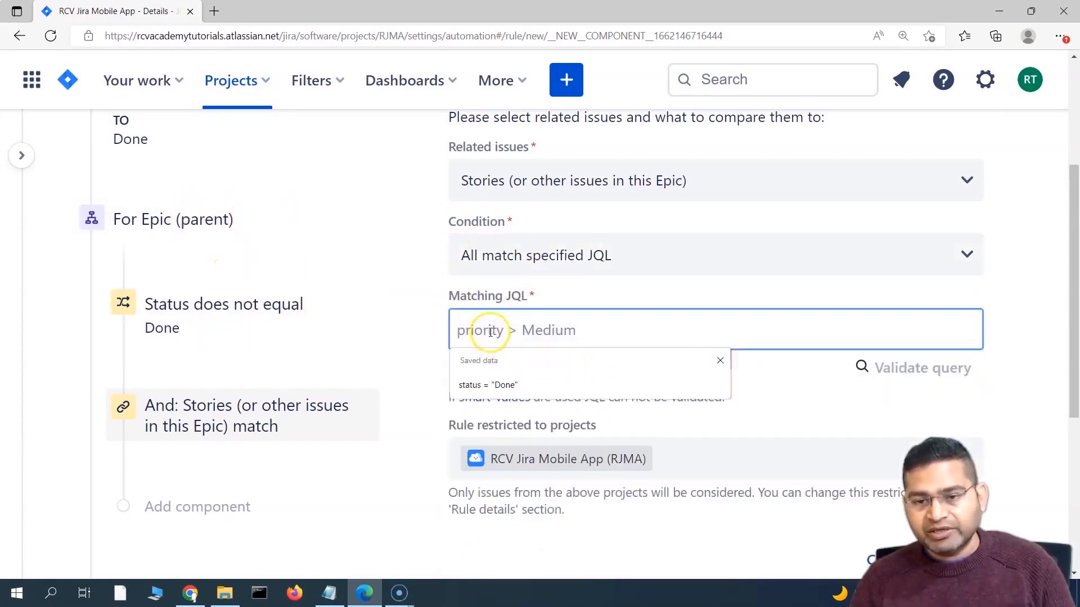
text(s)
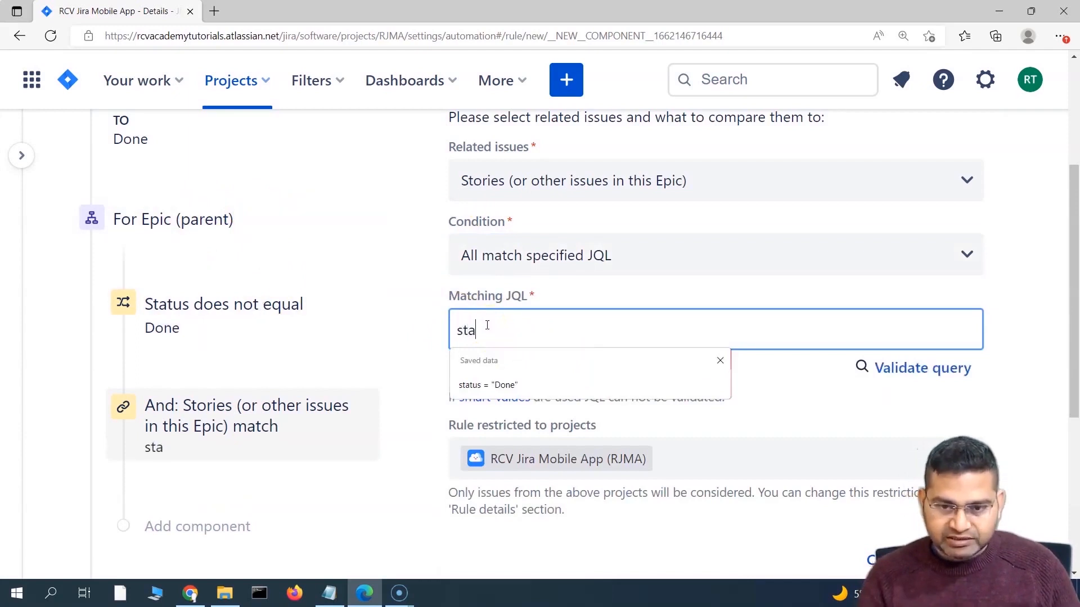
text(ta)
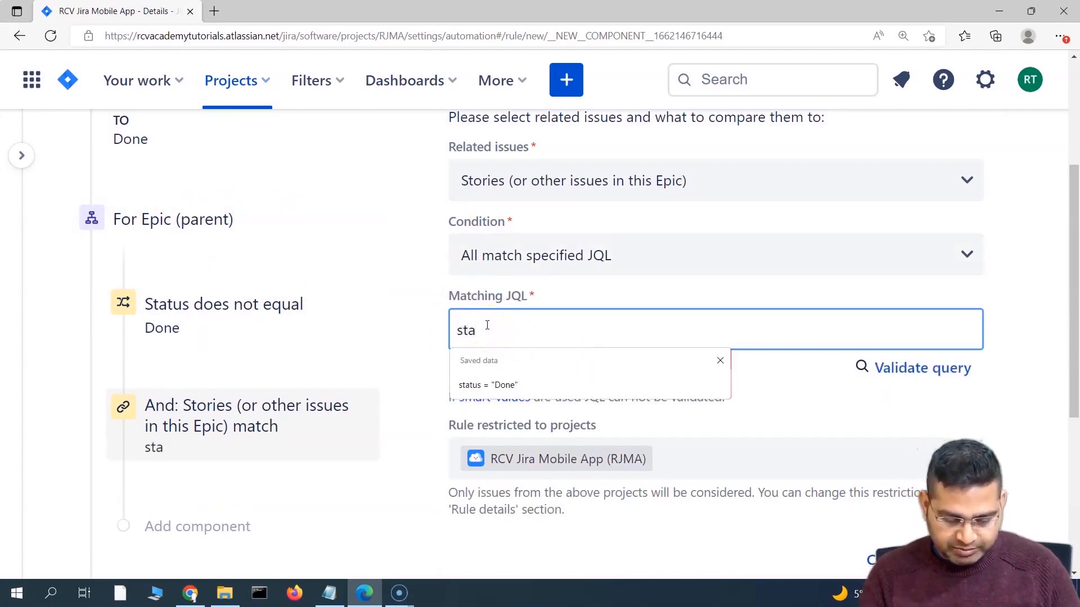
text(tus)
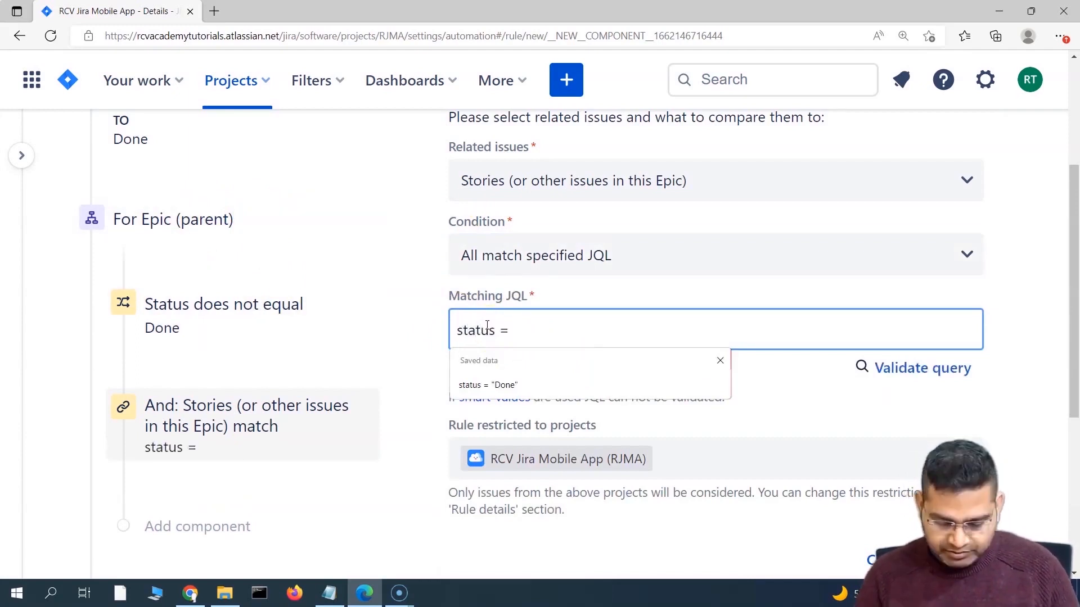
text( = "Done")
click(405, 283)
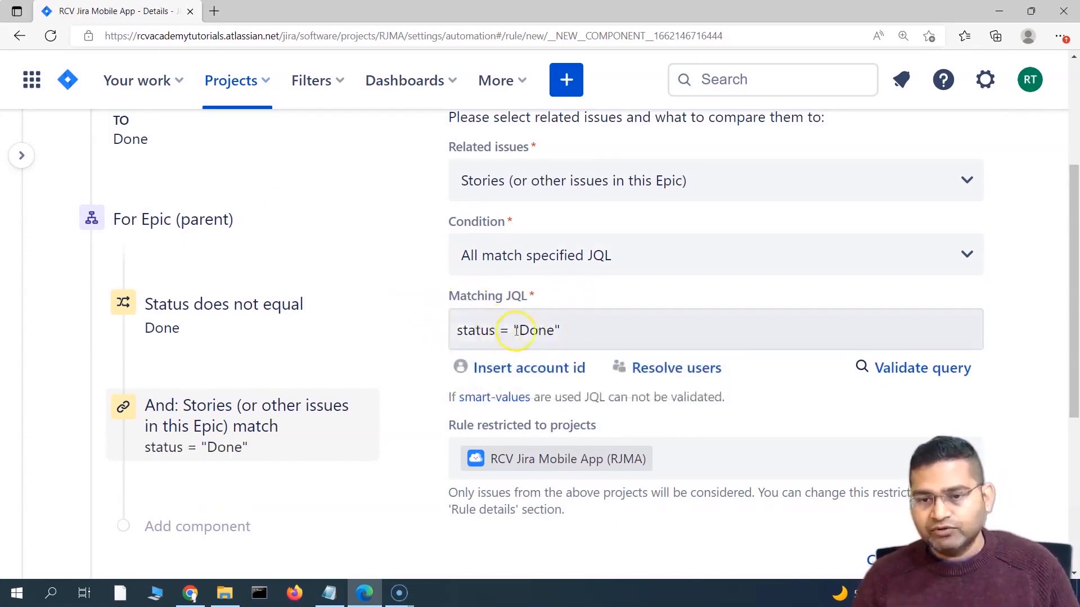
click(928, 371)
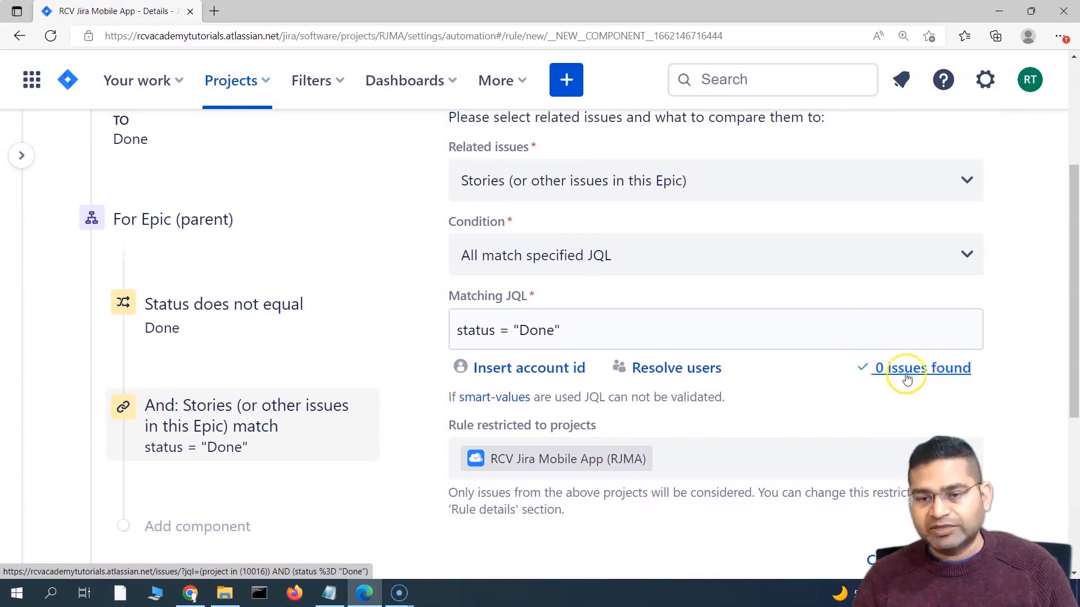
scroll(338, 424, down, 1)
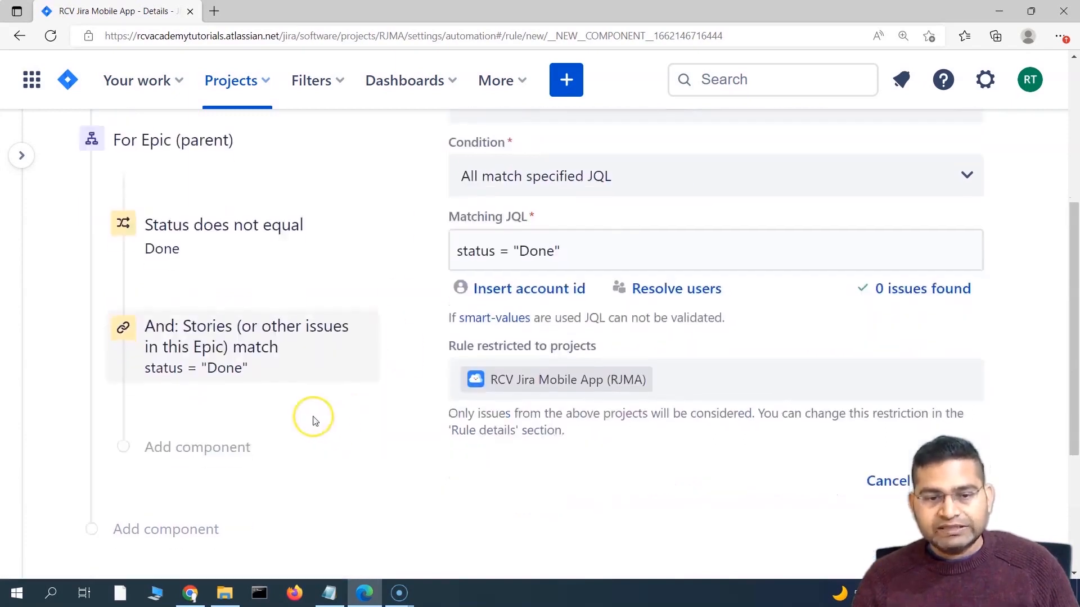
scroll(332, 377, up, 1)
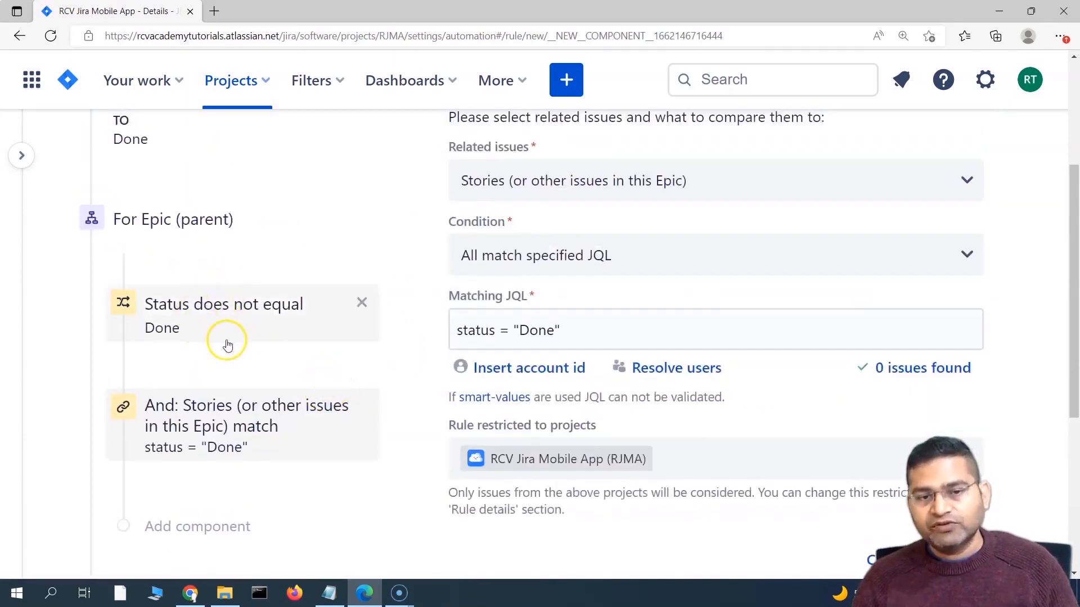
click(257, 333)
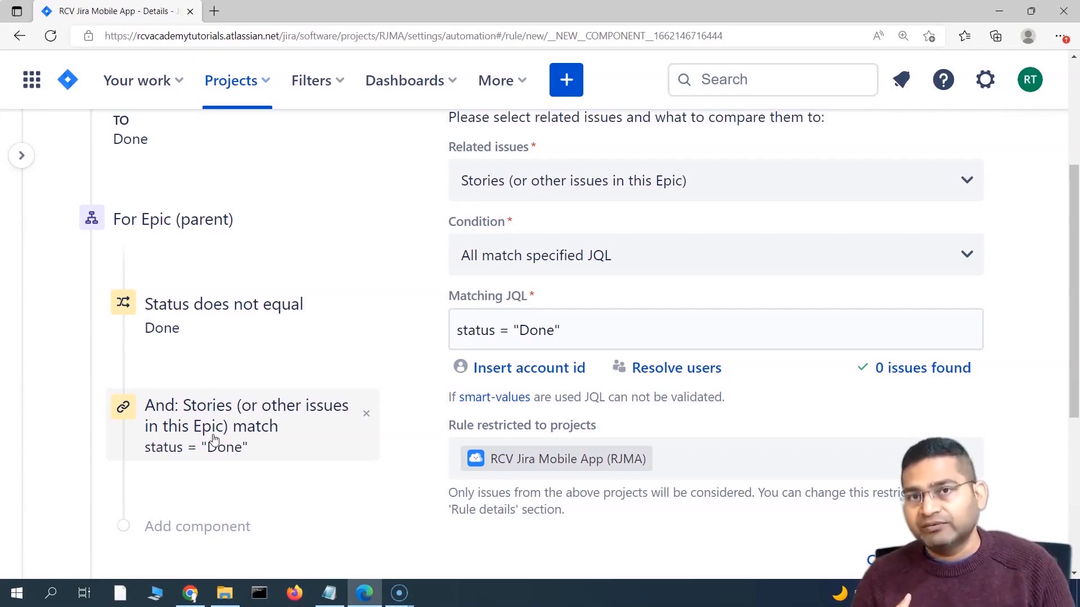
scroll(197, 437, up, 3)
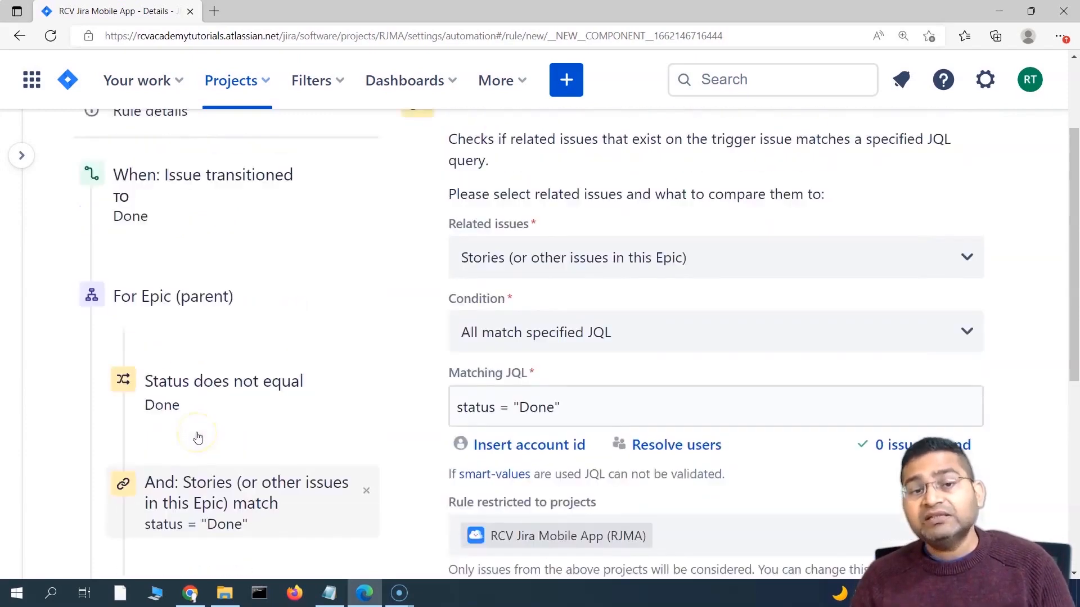
scroll(197, 437, down, 3)
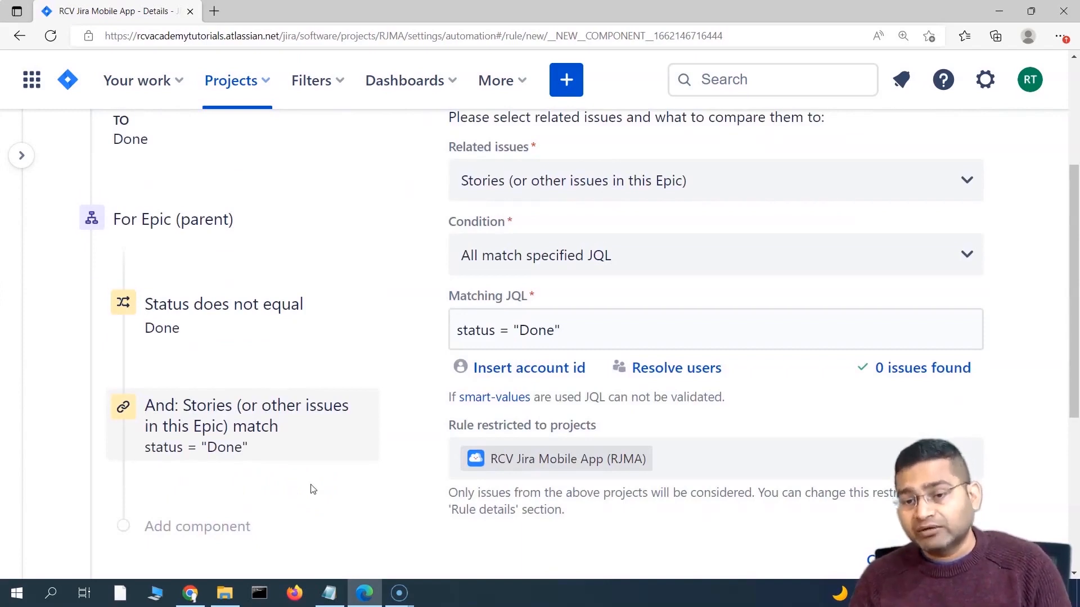
scroll(314, 489, down, 3)
Step: Save the Stories condition and add a Transition issue action after it
click(954, 400)
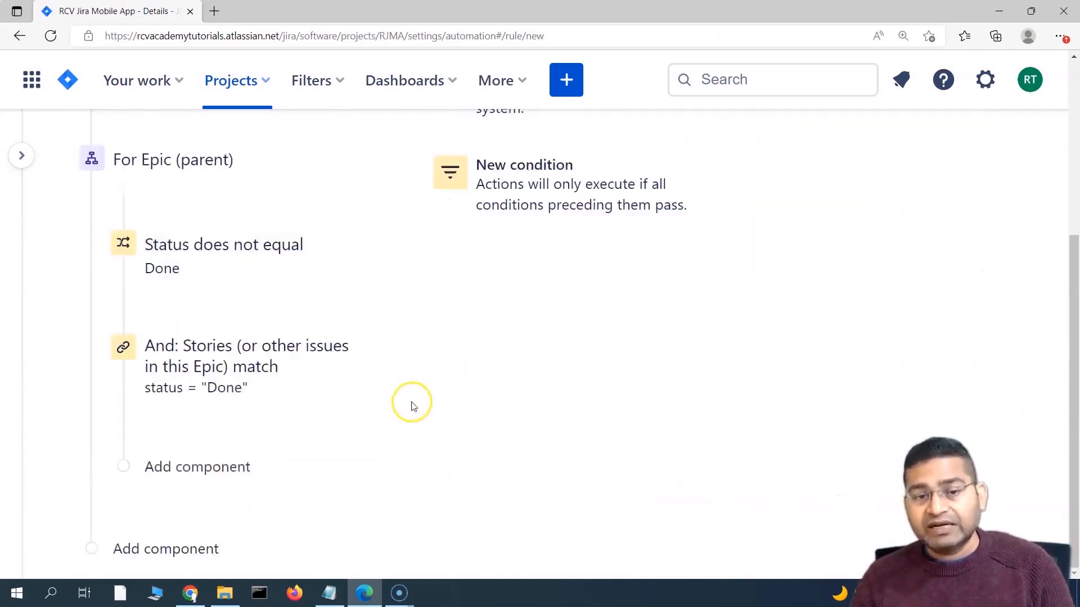
scroll(514, 244, up, 3)
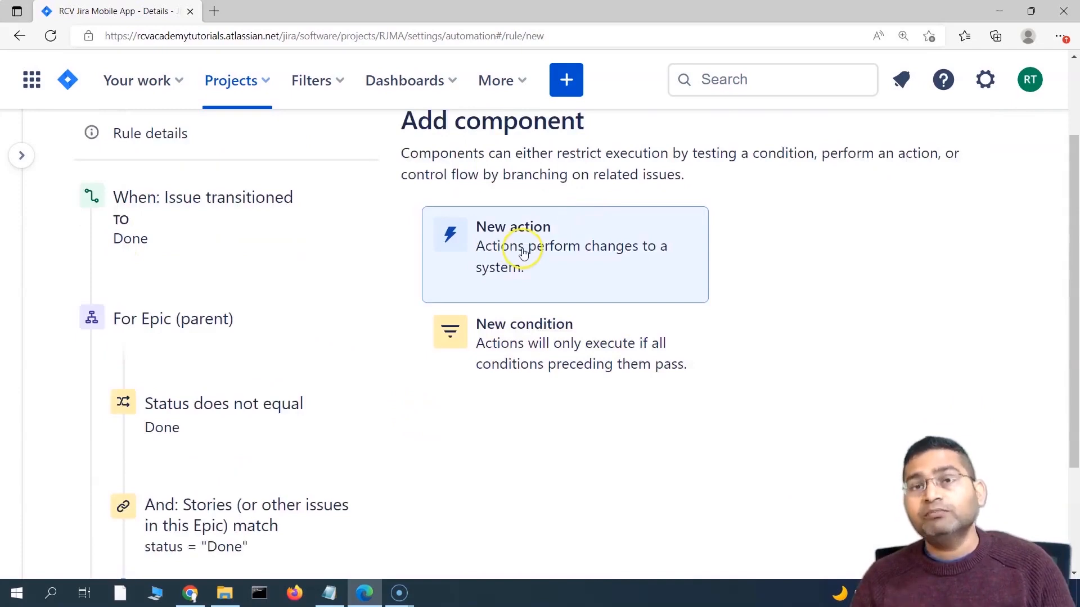
click(522, 253)
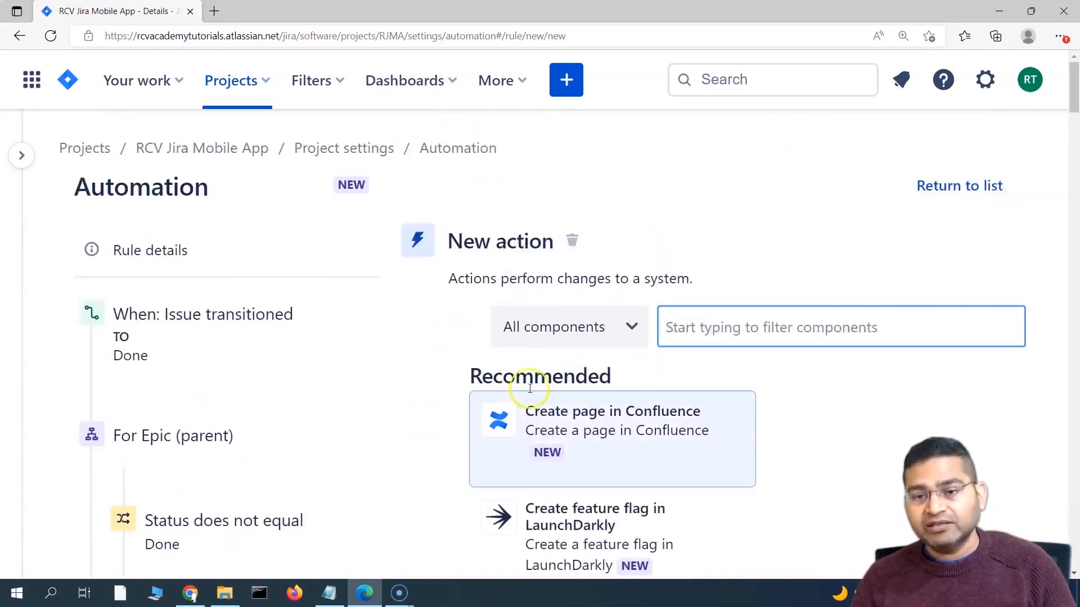
scroll(314, 434, down, 5)
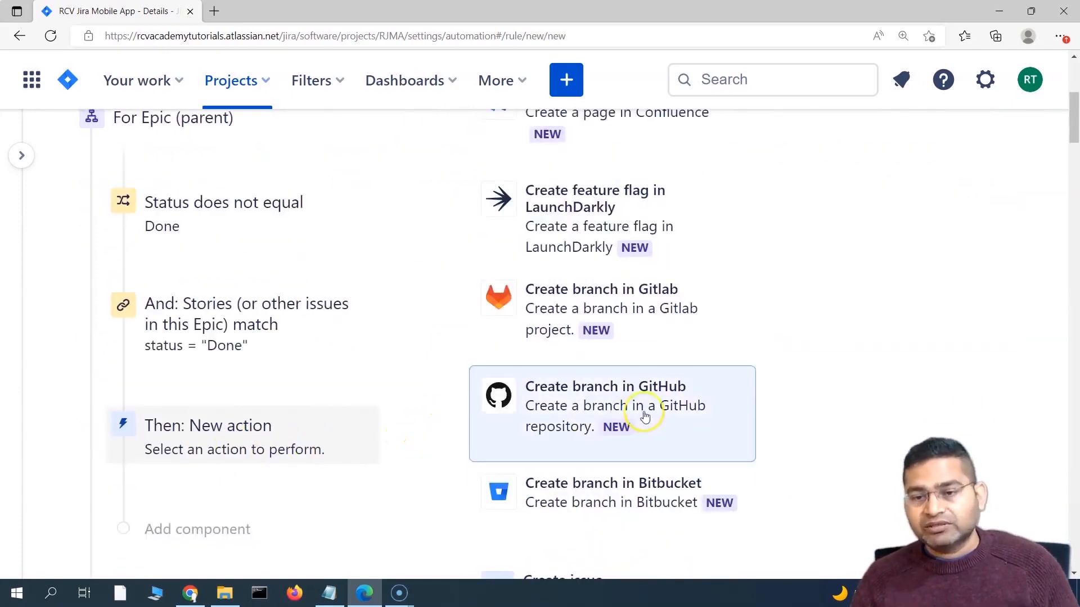
scroll(643, 412, down, 5)
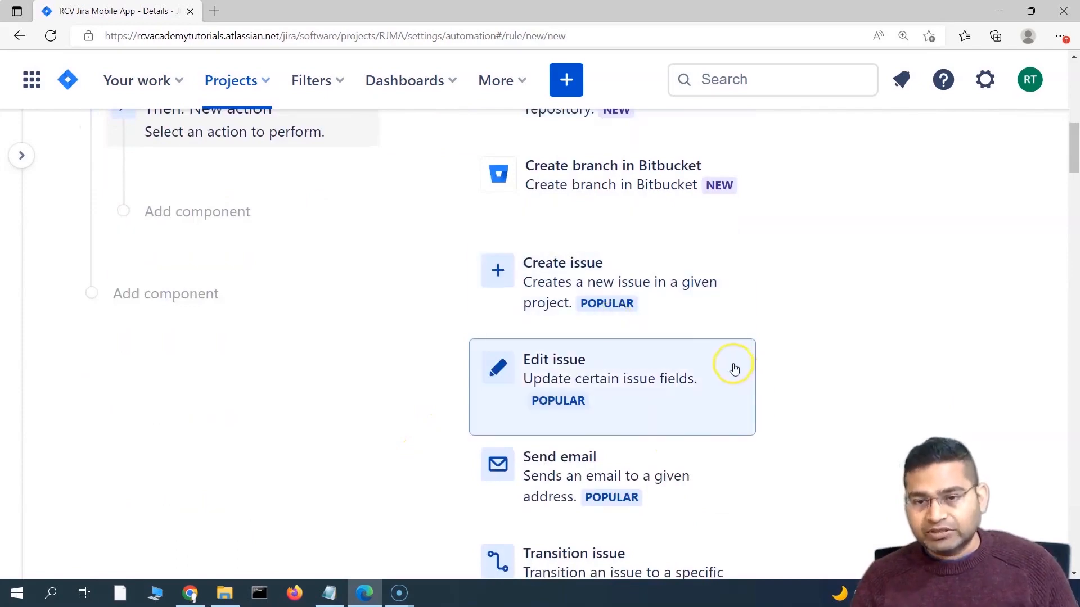
click(767, 85)
text(tra)
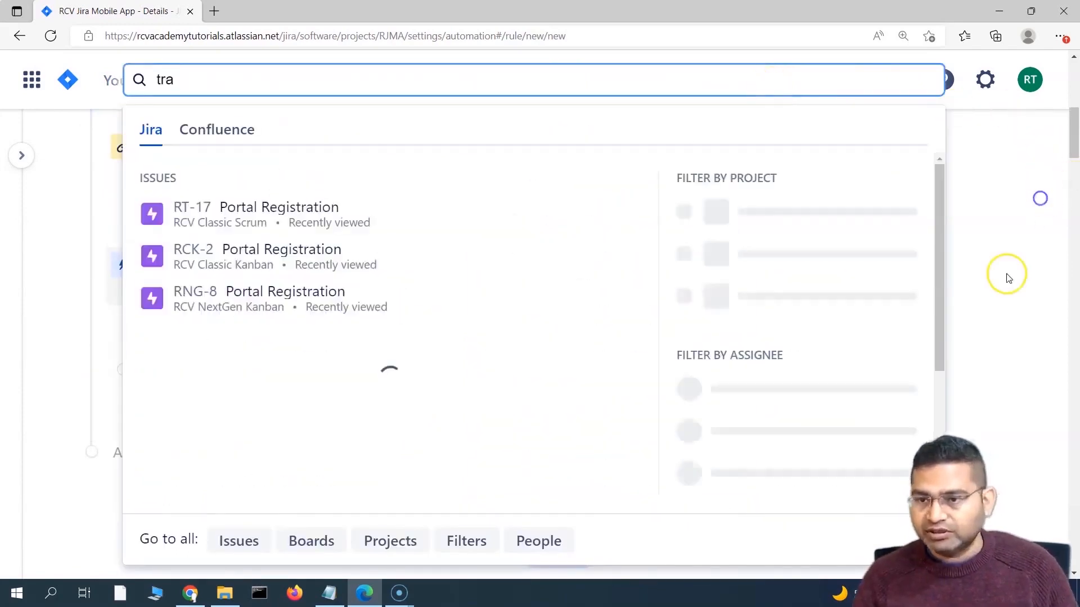
click(1003, 275)
scroll(788, 300, up, 3)
scroll(789, 300, up, 4)
click(767, 242)
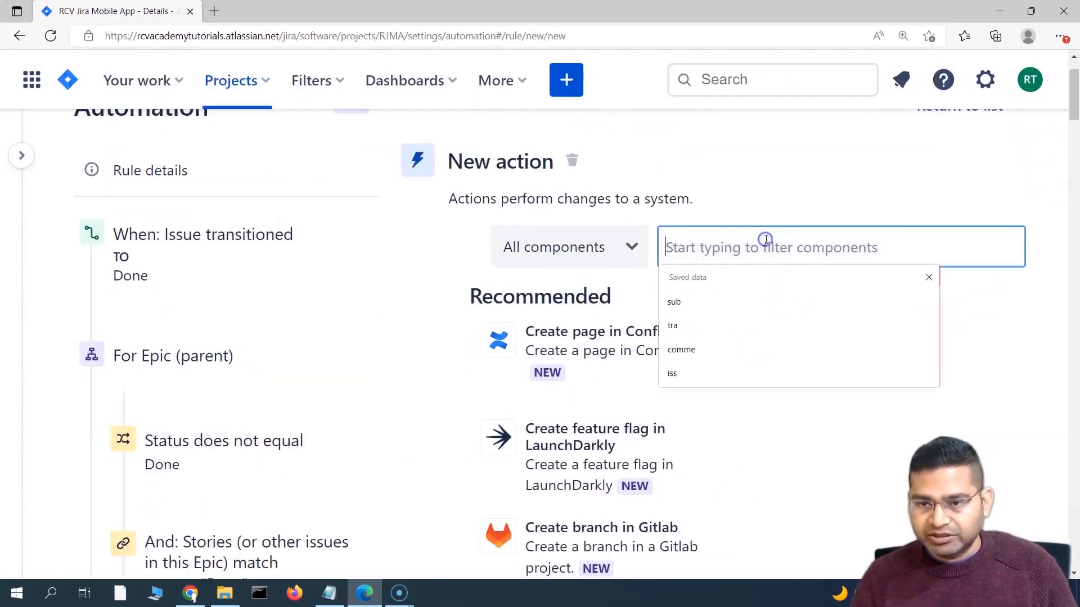
text(tra)
scroll(646, 393, down, 3)
click(574, 411)
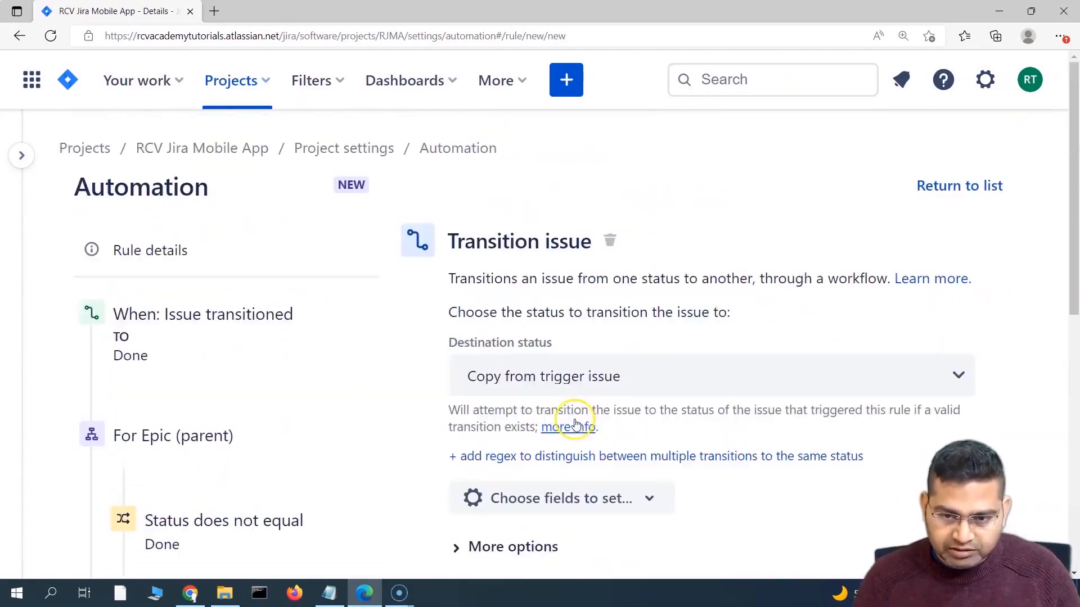
Step: Set the Transition issue action's destination status to DONE, with no extra fields
scroll(685, 378, down, 3)
scroll(403, 403, up, 1)
scroll(448, 398, down, 3)
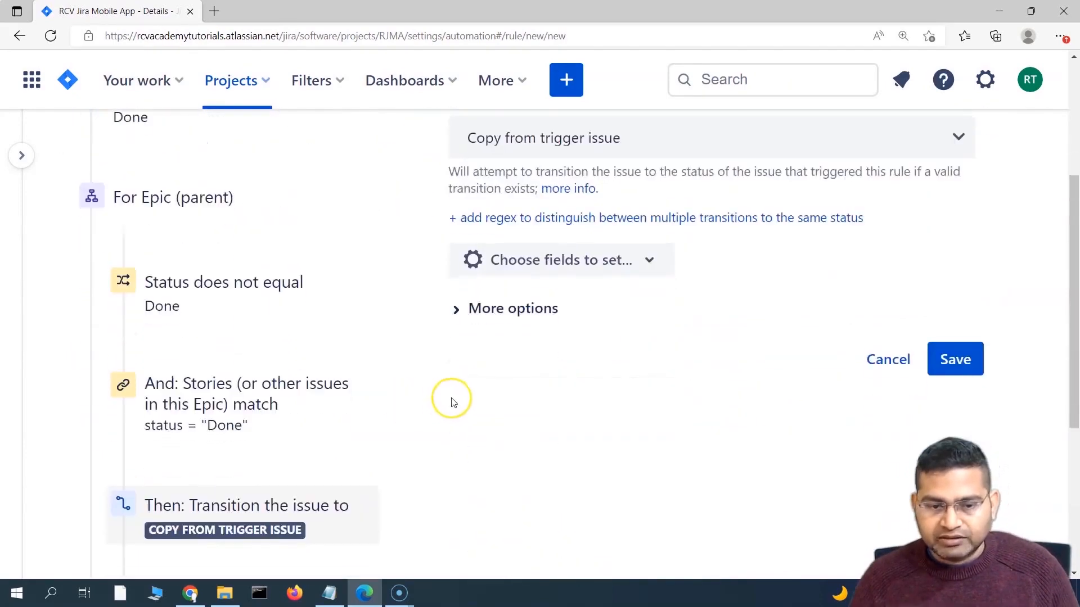
scroll(563, 292, up, 2)
scroll(670, 270, up, 1)
click(670, 264)
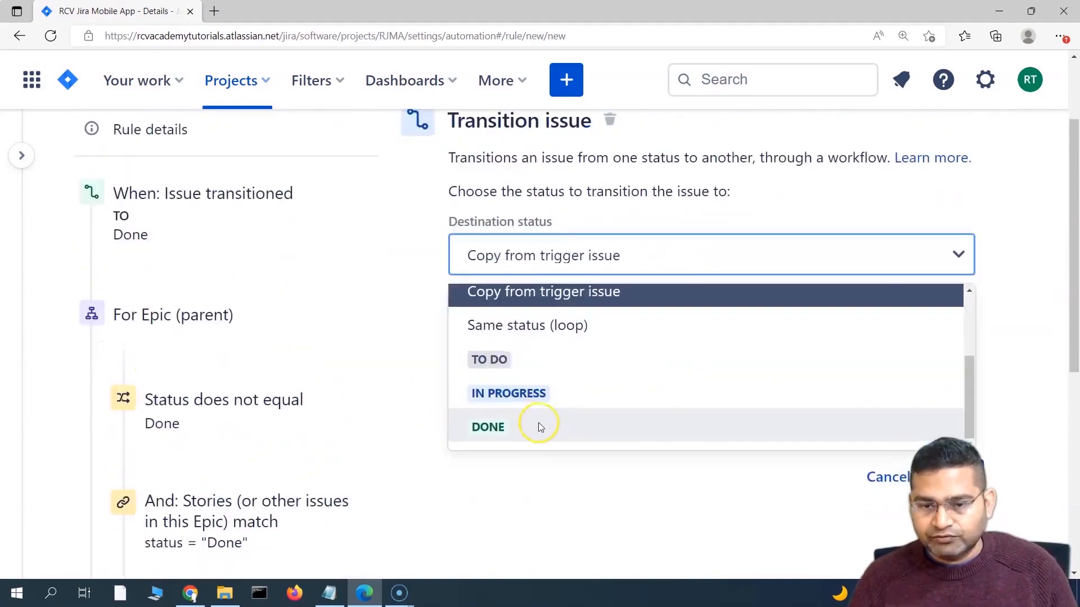
click(531, 431)
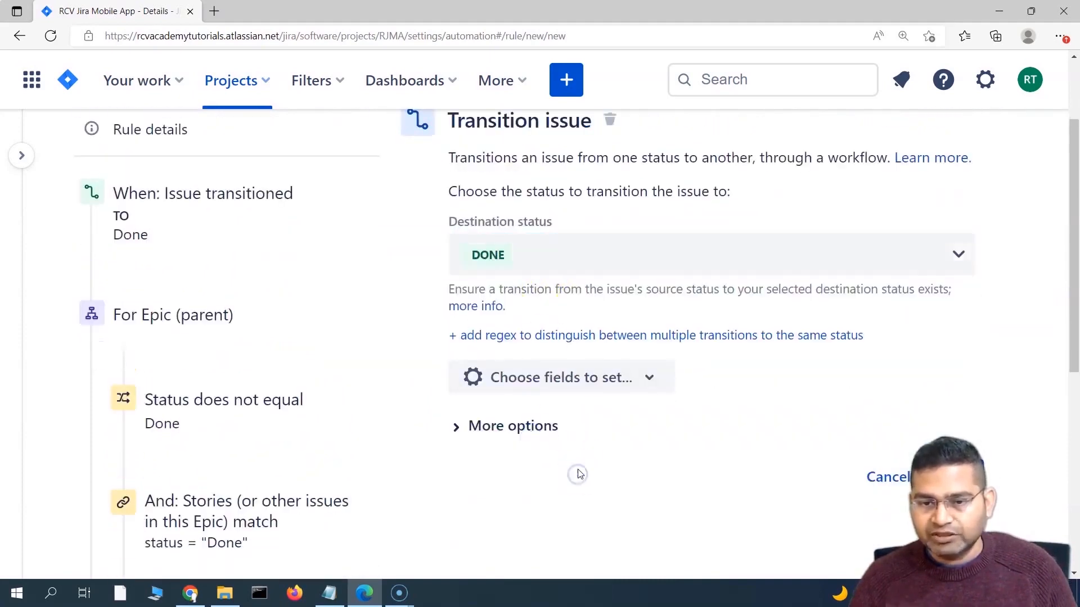
click(646, 385)
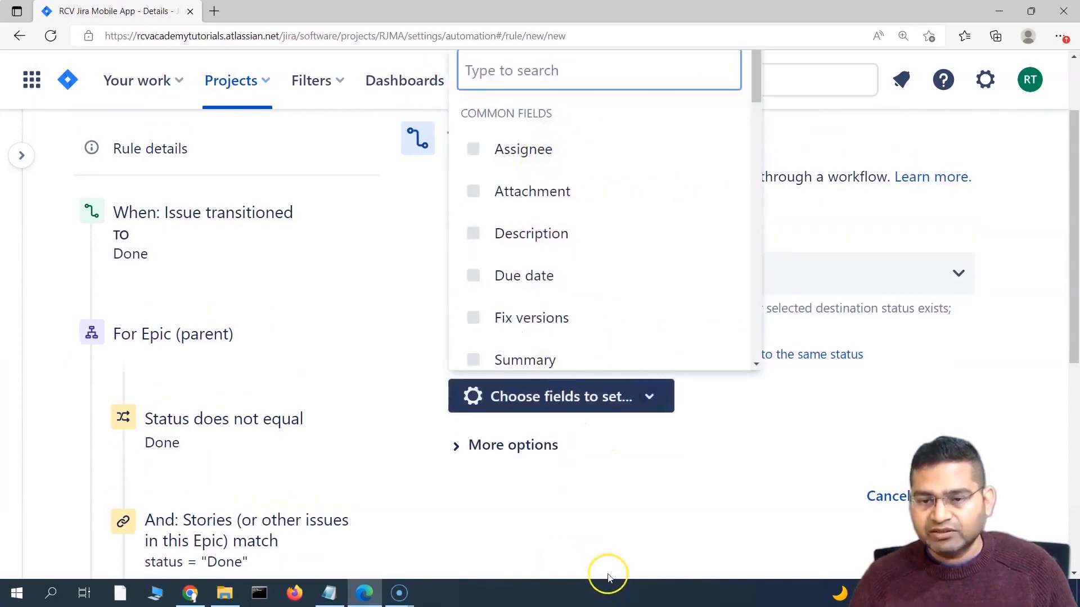
click(588, 500)
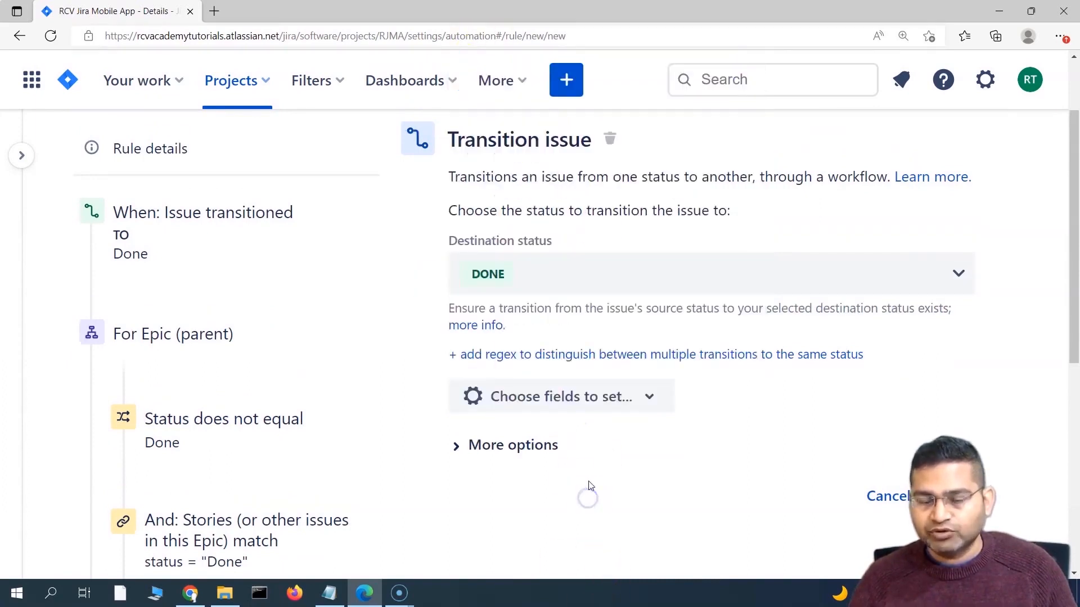
scroll(656, 550, down, 4)
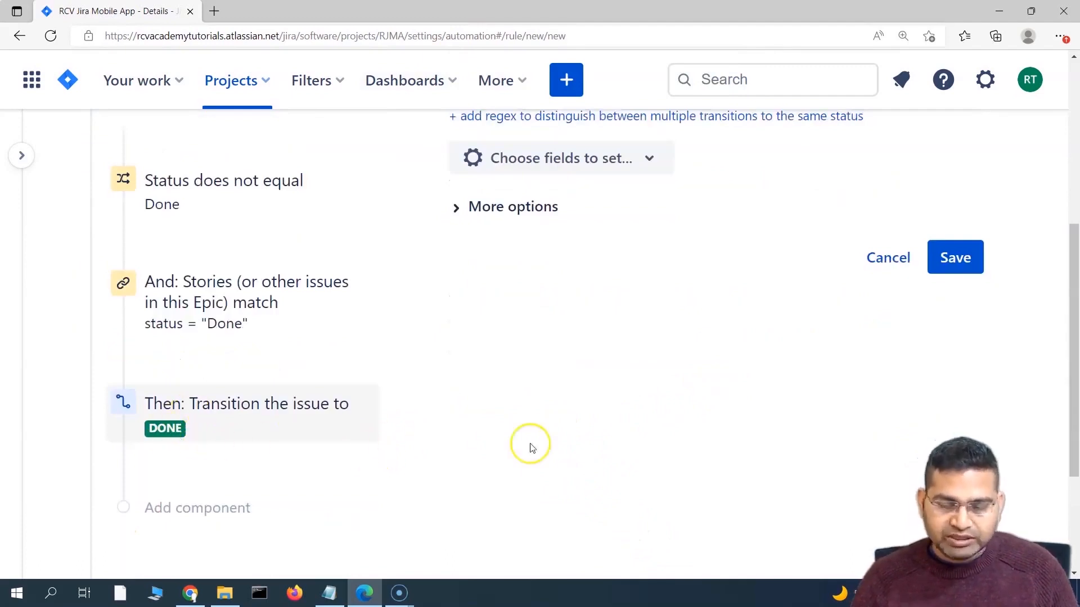
scroll(669, 430, up, 3)
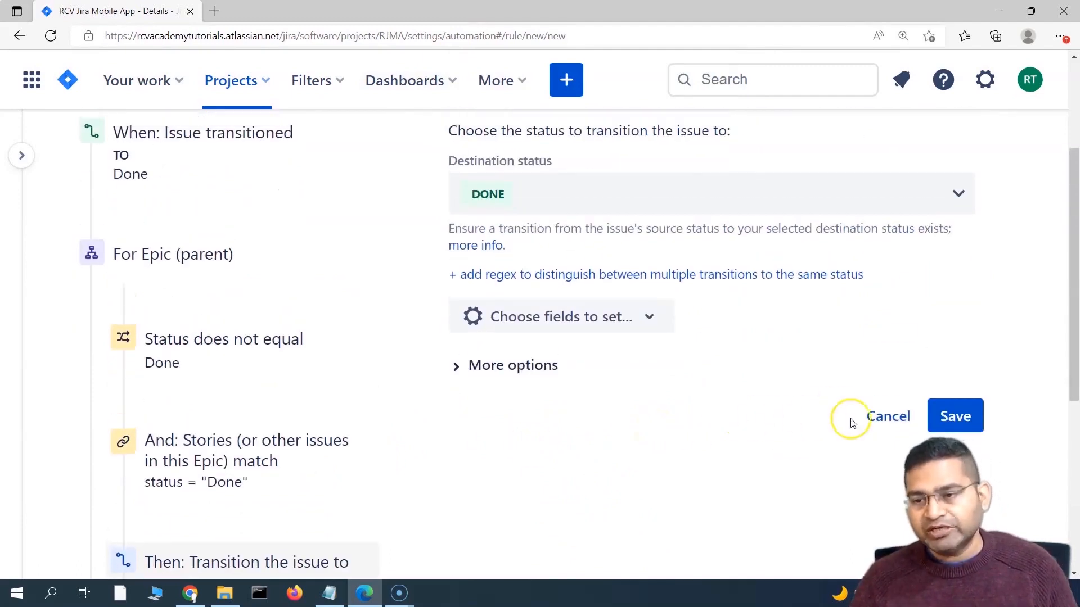
scroll(314, 361, up, 3)
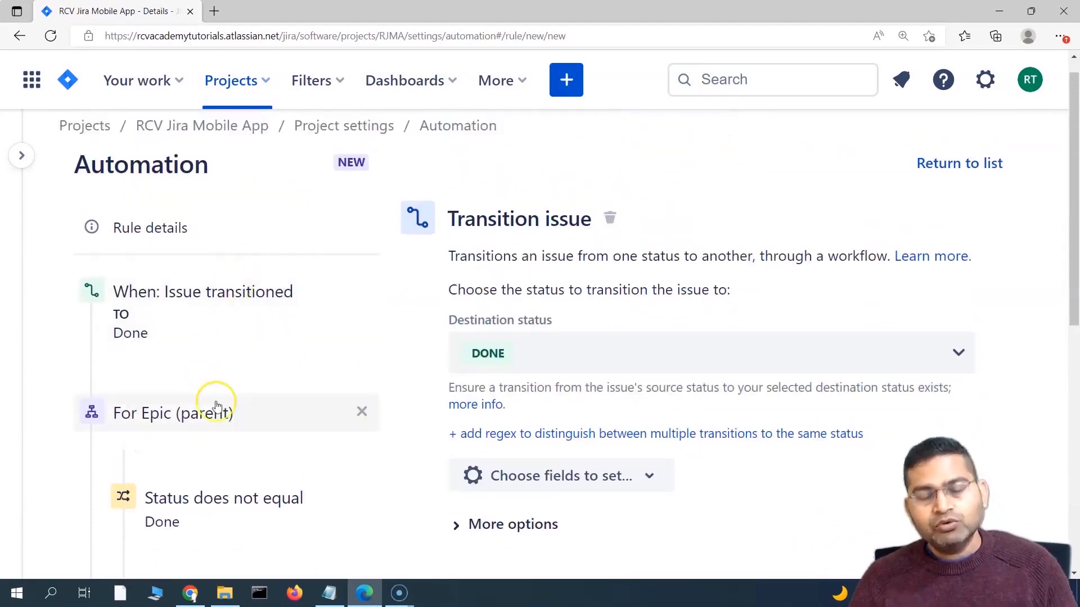
Step: Review the full rule: Done trigger, Epic branch, both conditions and the transition-to-DONE action
scroll(367, 407, down, 4)
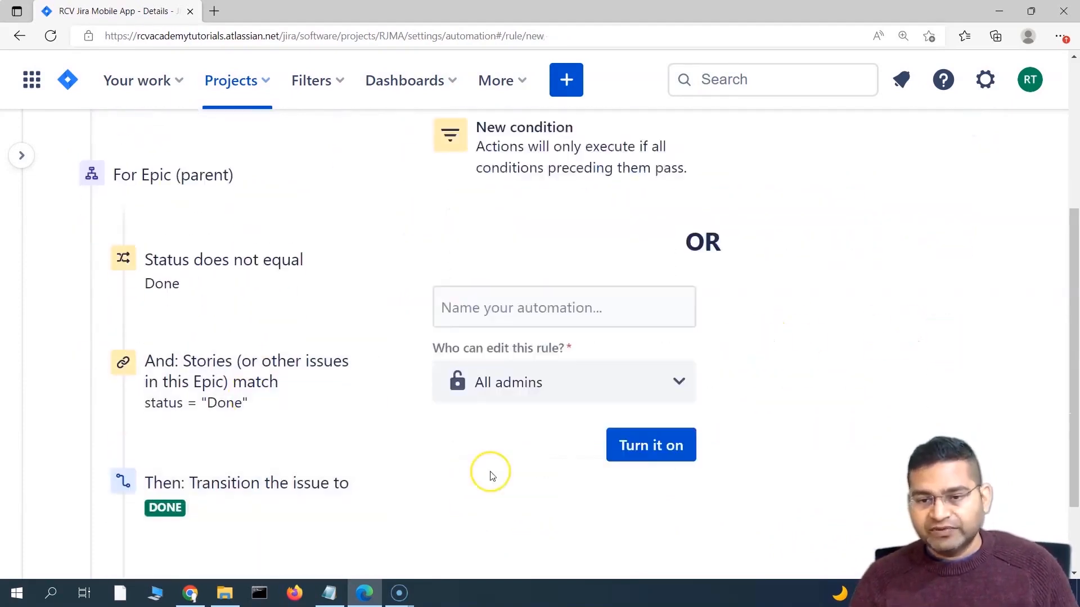
scroll(491, 469, up, 3)
scroll(275, 434, up, 2)
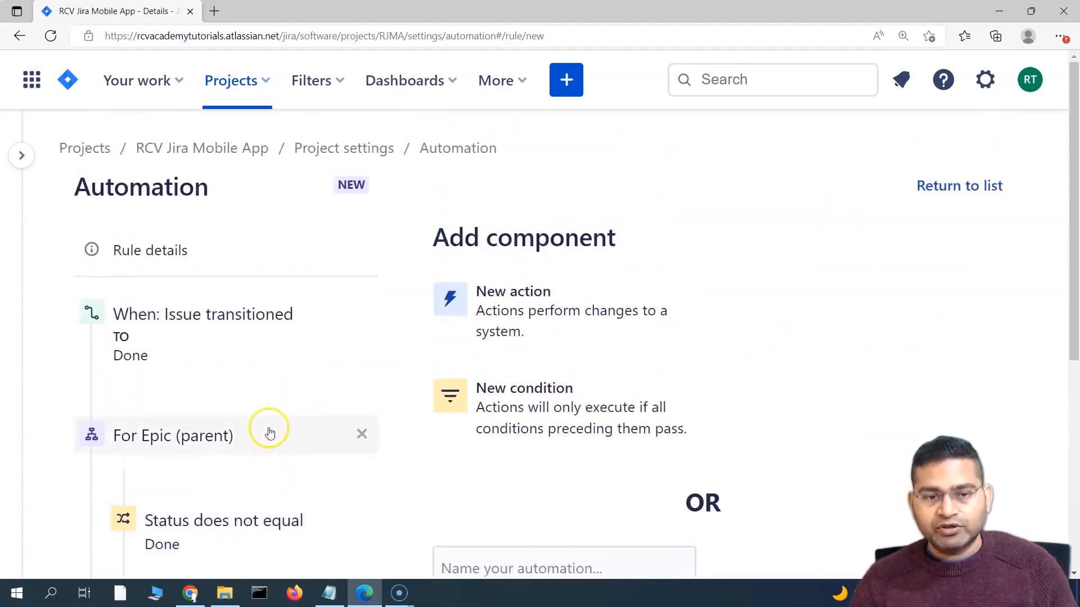
scroll(270, 433, down, 2)
scroll(267, 413, down, 2)
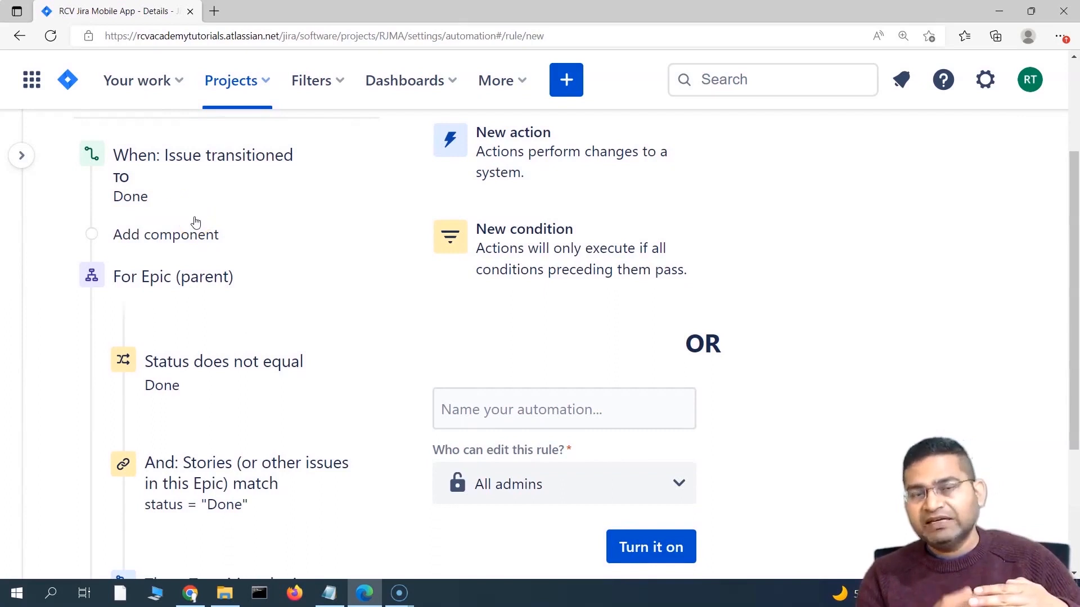
click(192, 219)
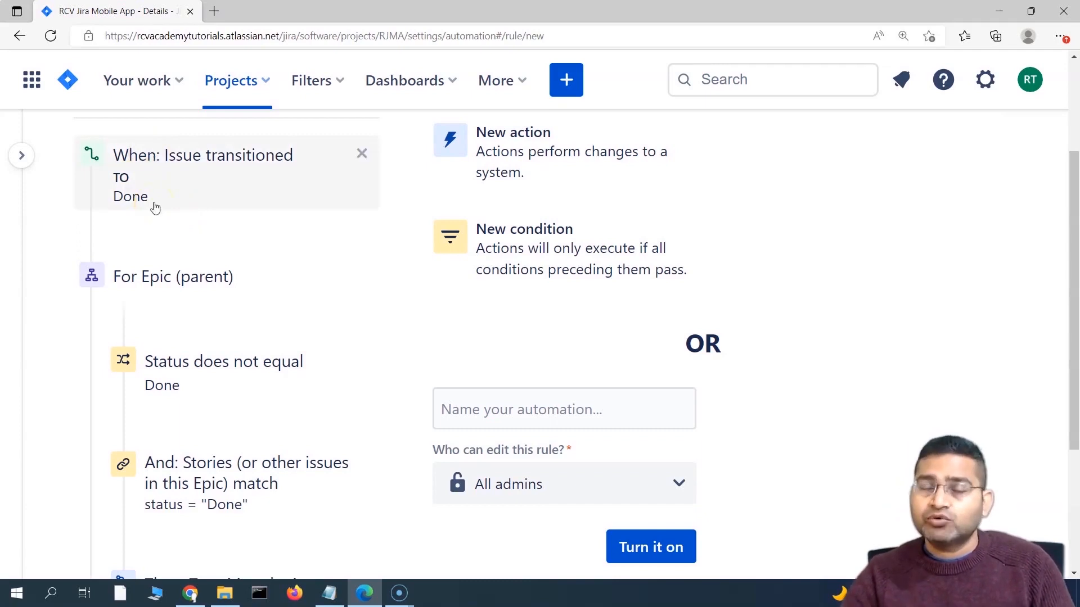
click(114, 220)
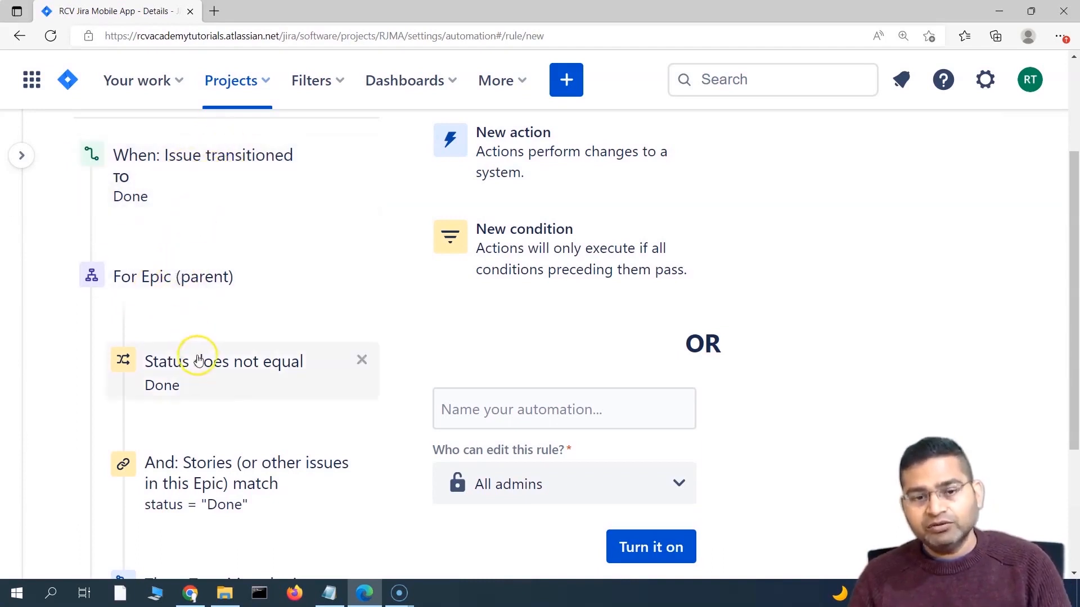
scroll(213, 338, down, 1)
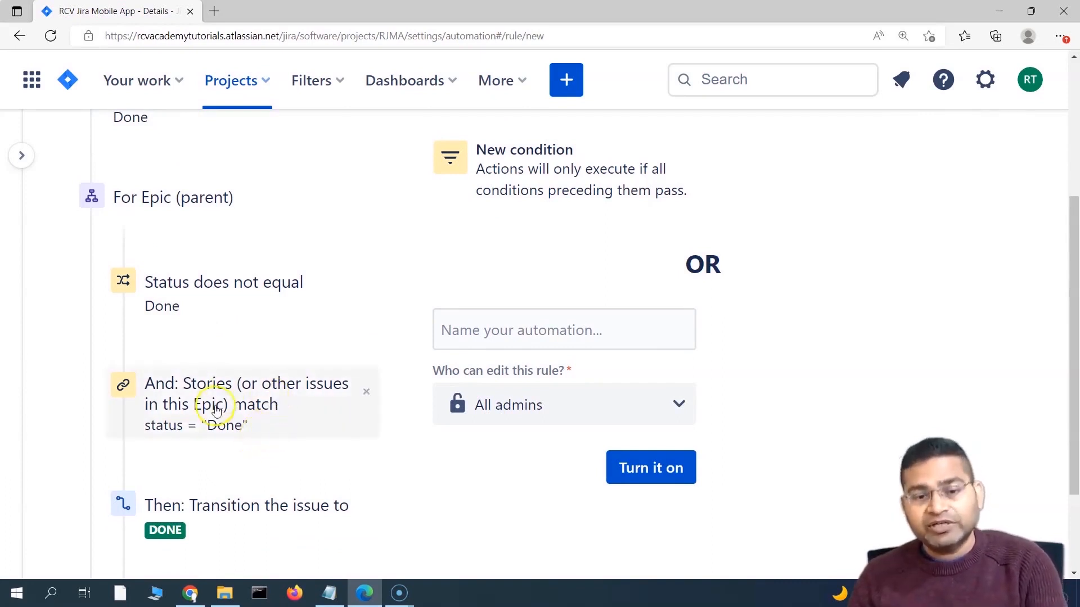
scroll(216, 411, up, 3)
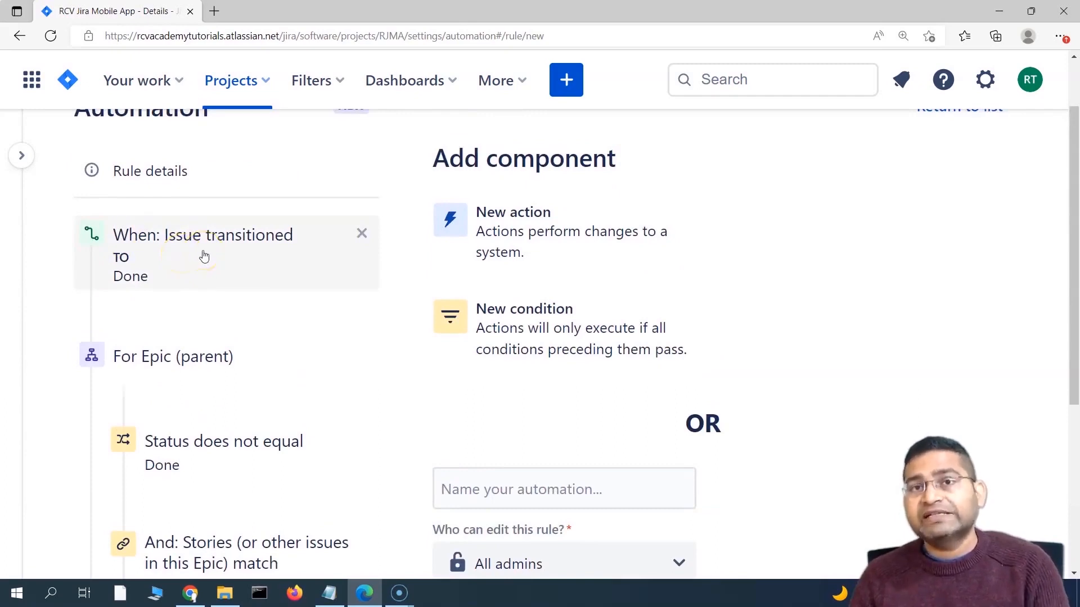
scroll(220, 282, down, 4)
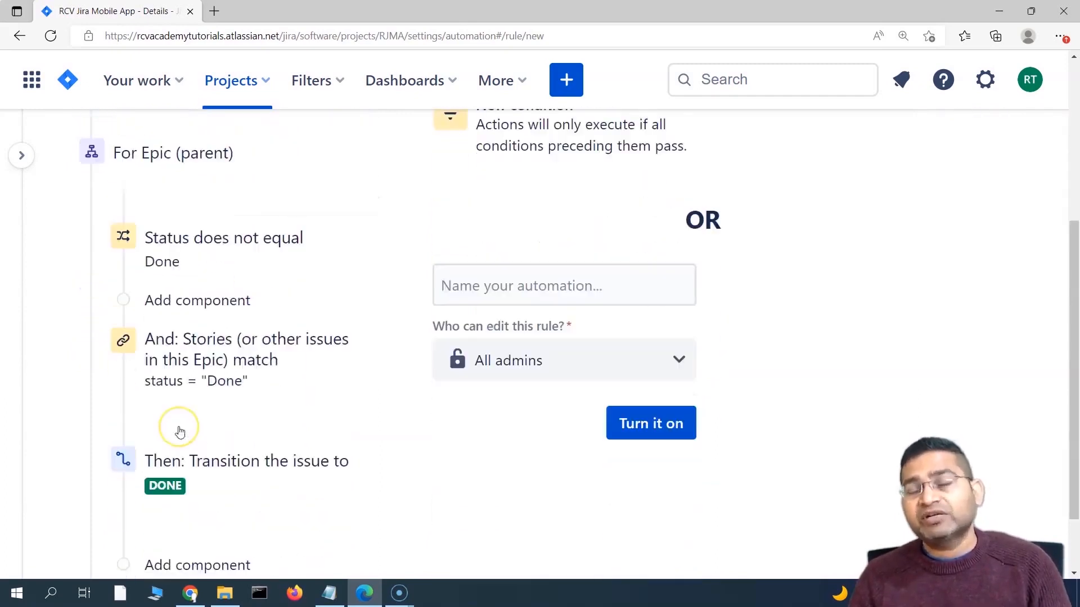
scroll(180, 431, down, 1)
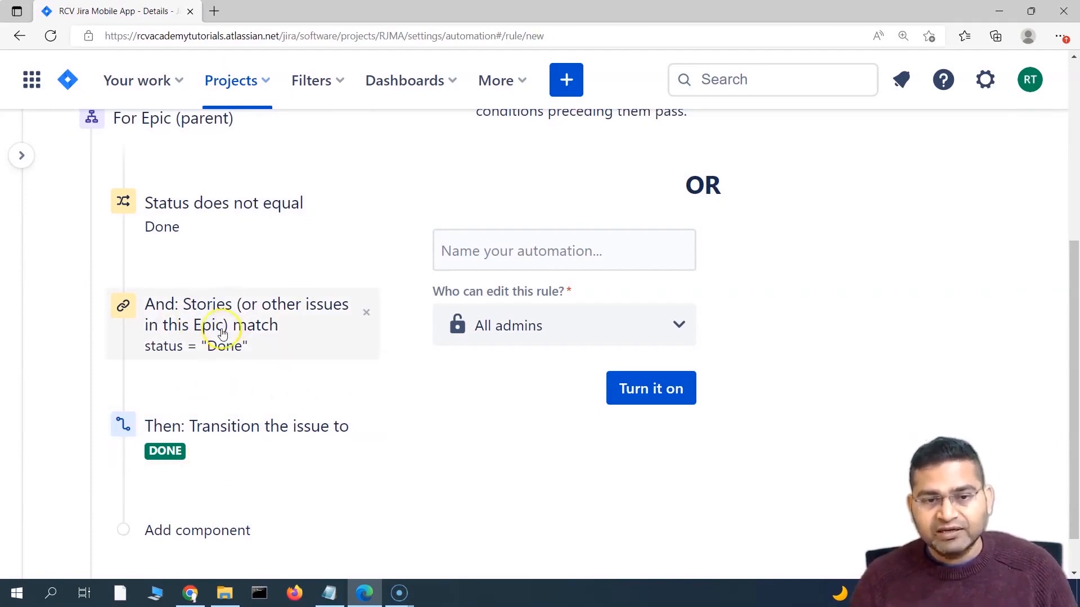
scroll(222, 333, up, 5)
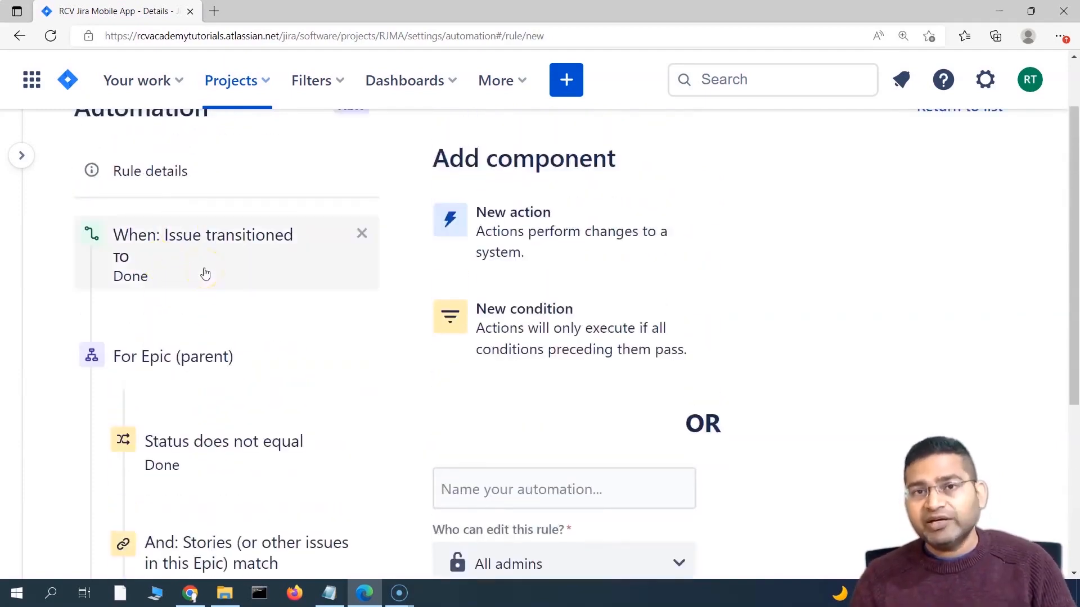
scroll(338, 372, down, 3)
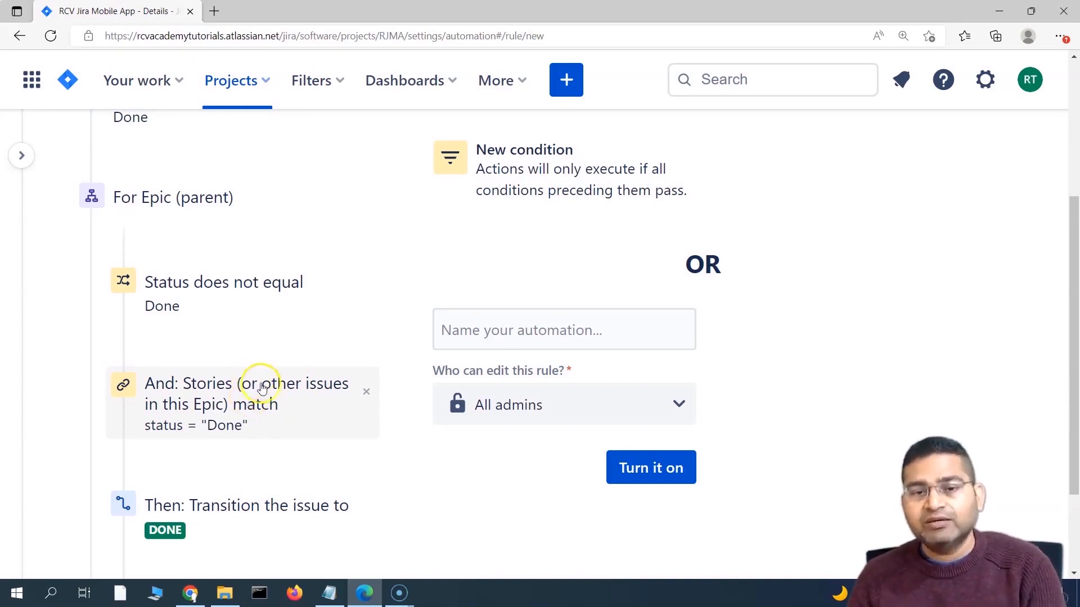
scroll(281, 450, down, 3)
scroll(308, 443, up, 6)
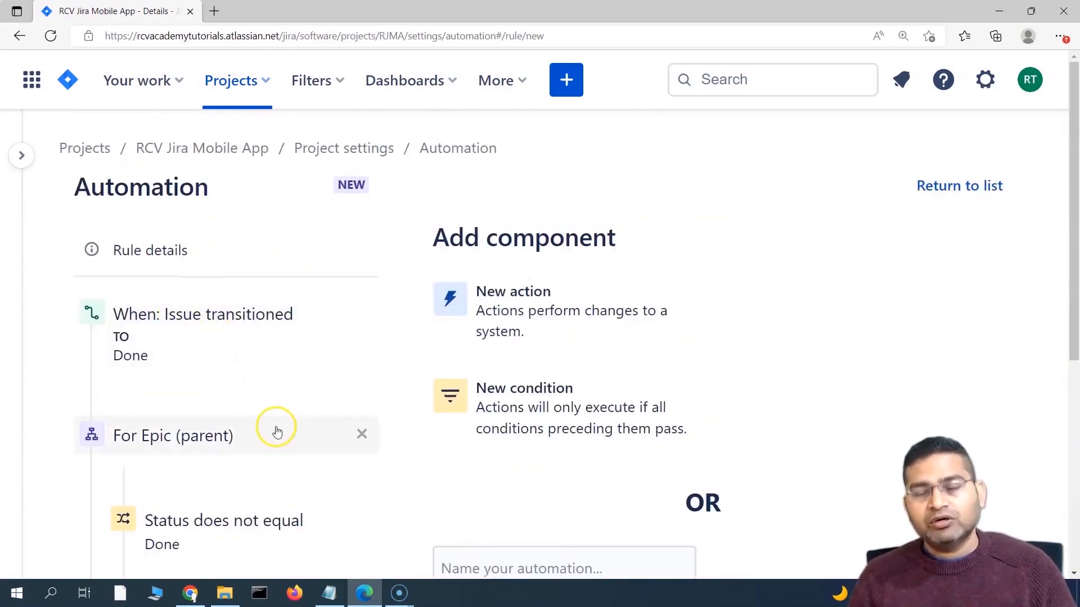
scroll(278, 433, down, 2)
scroll(272, 429, up, 2)
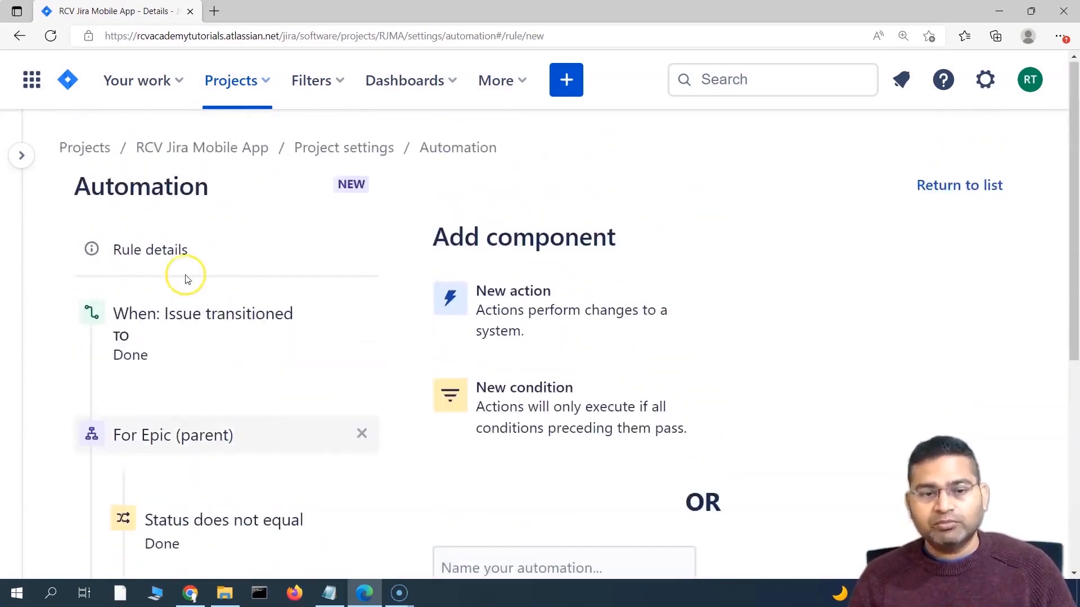
mouse_move(165, 477)
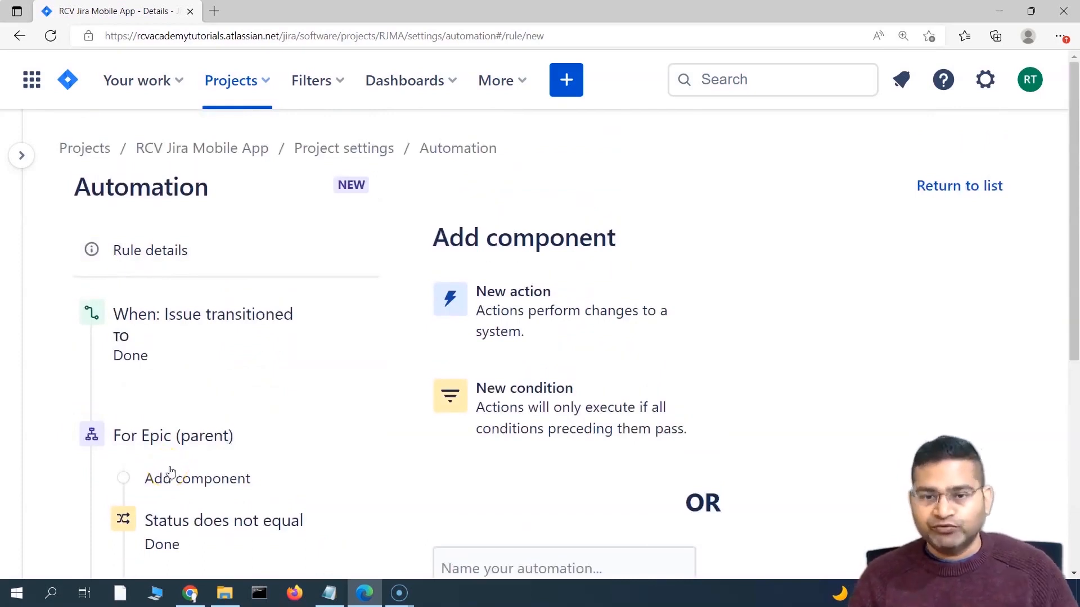
scroll(188, 458, down, 4)
Step: Name the rule 'close epic once all issues in epic are closed', turn it on, and return to Project settings
click(511, 321)
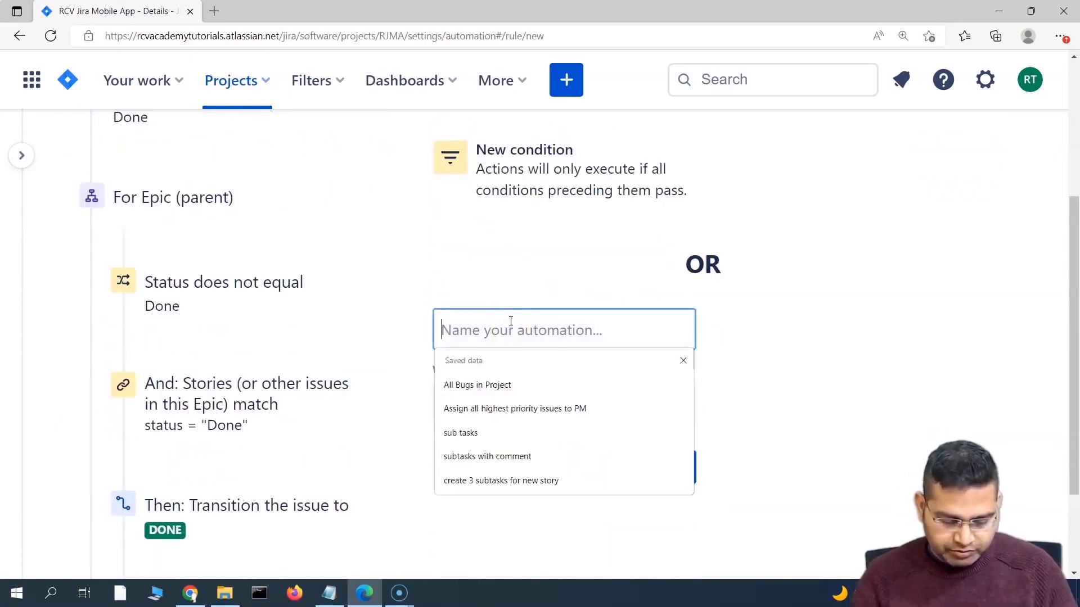
text(close)
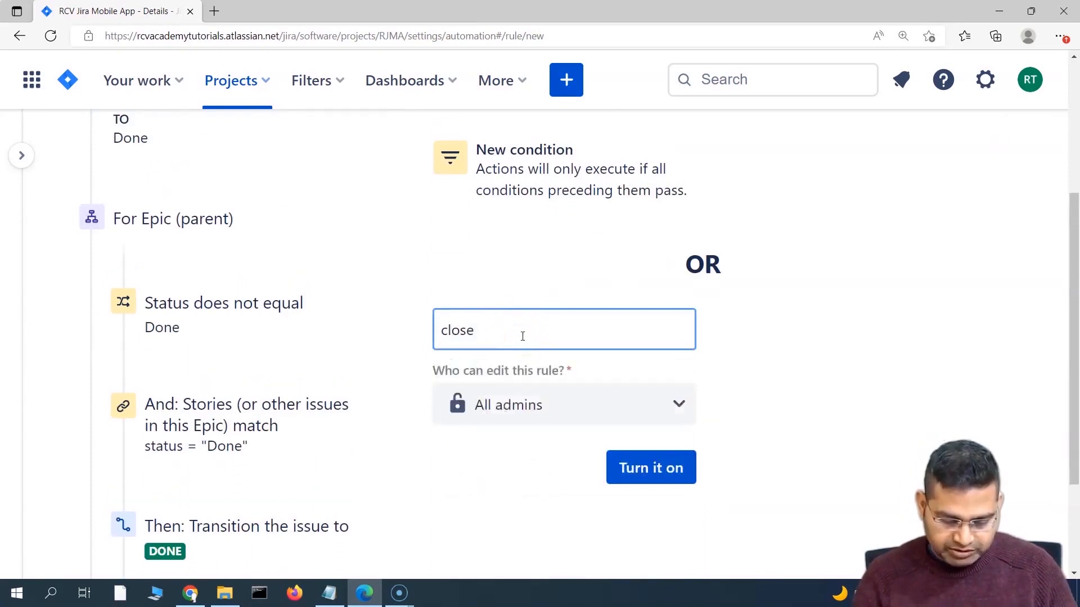
text( aepic)
click(526, 336)
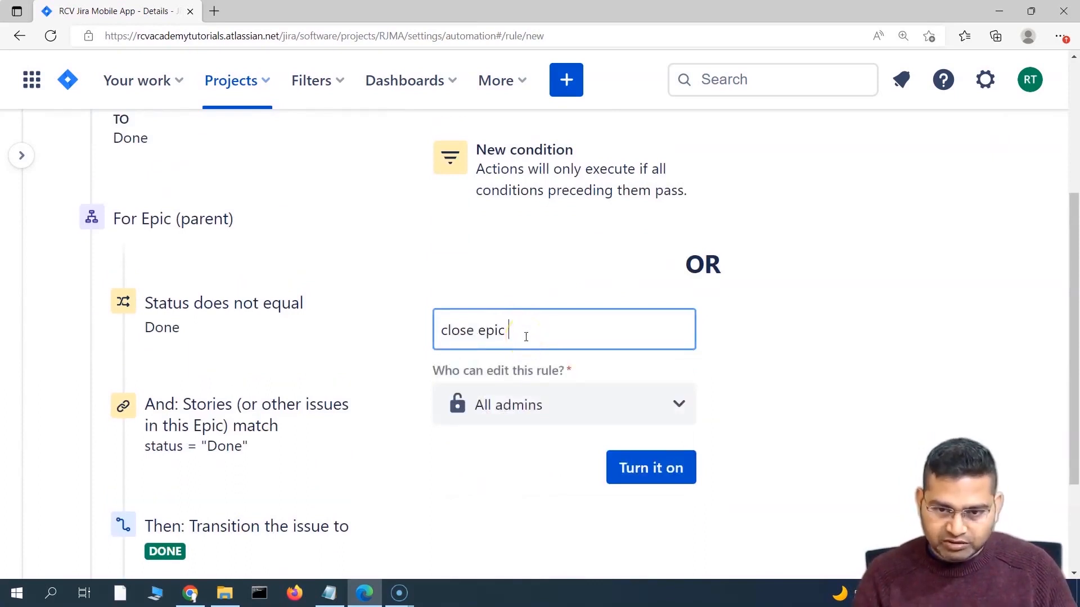
text(once all )
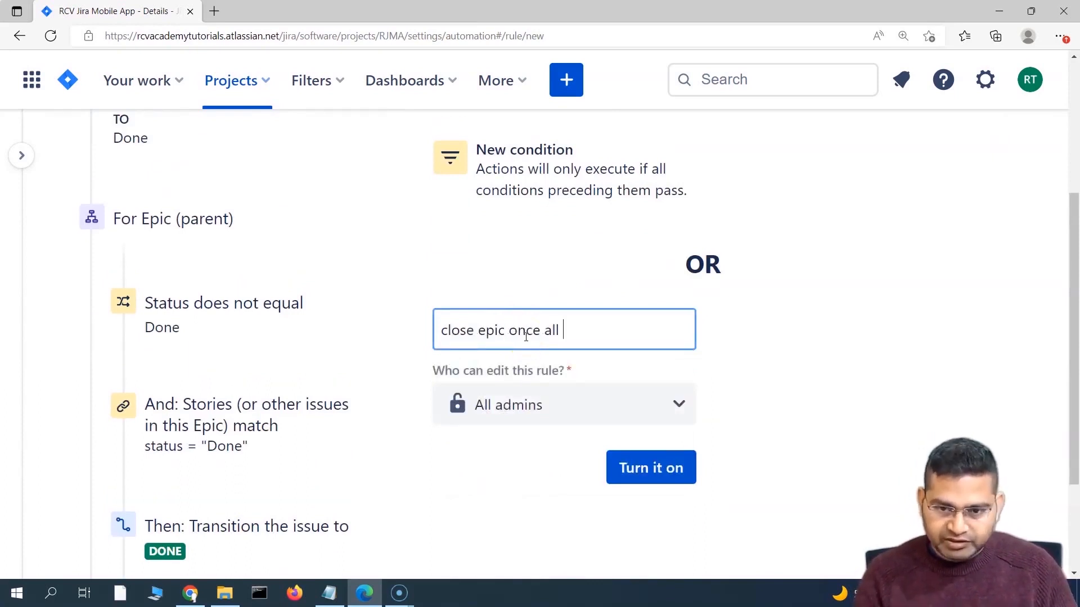
text(issues)
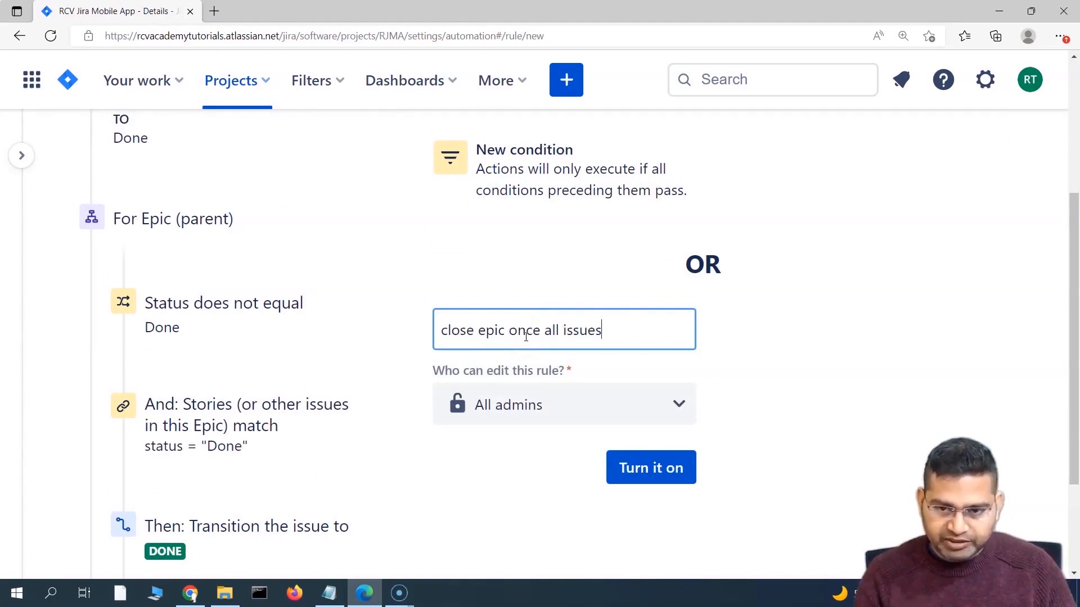
text( in epic are )
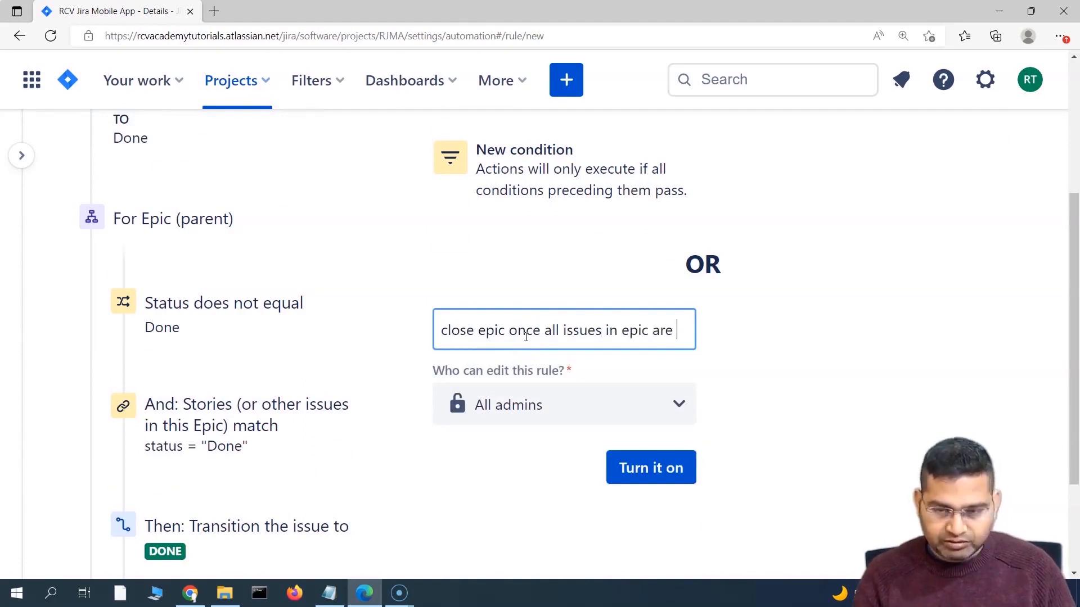
text(closed)
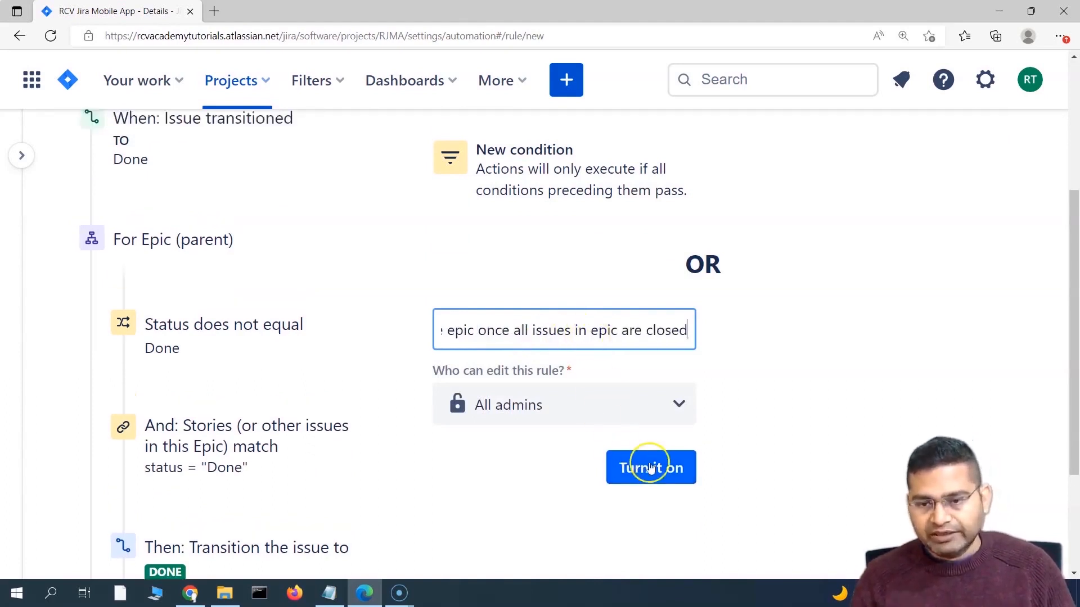
click(637, 478)
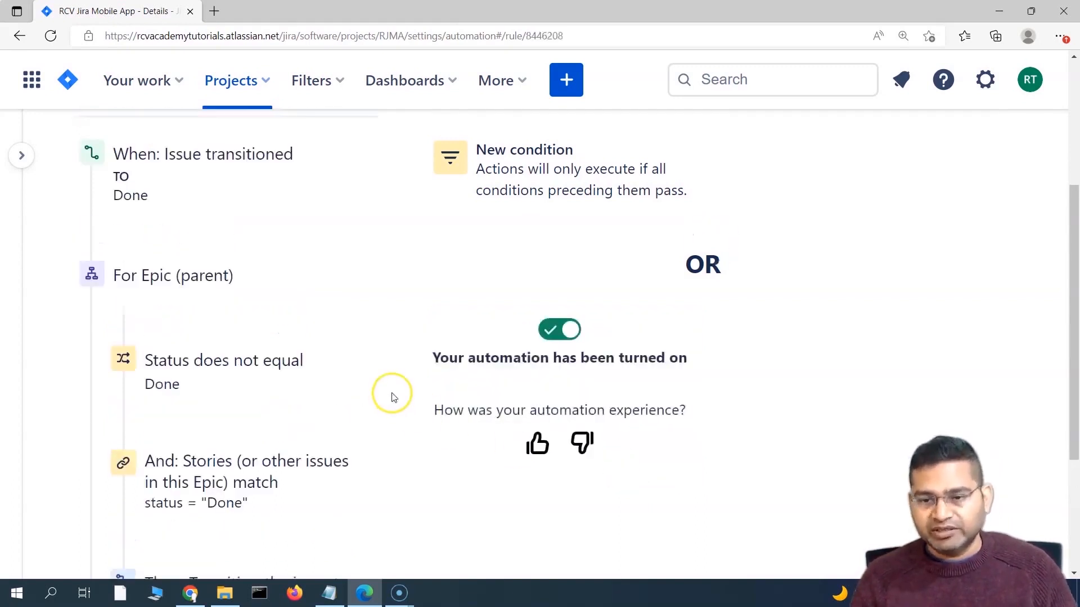
scroll(464, 386, up, 4)
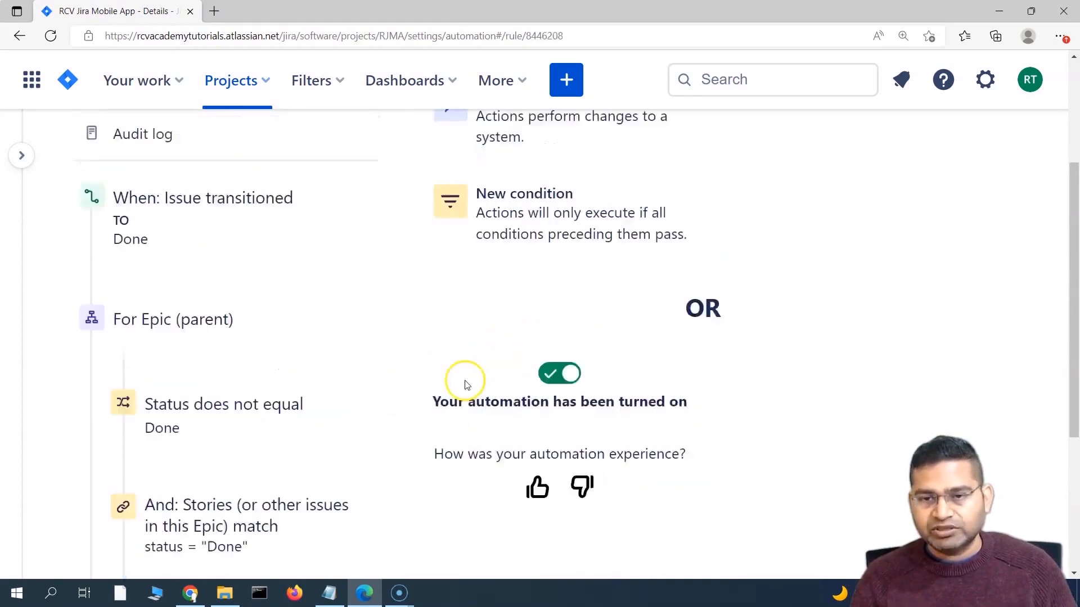
click(352, 147)
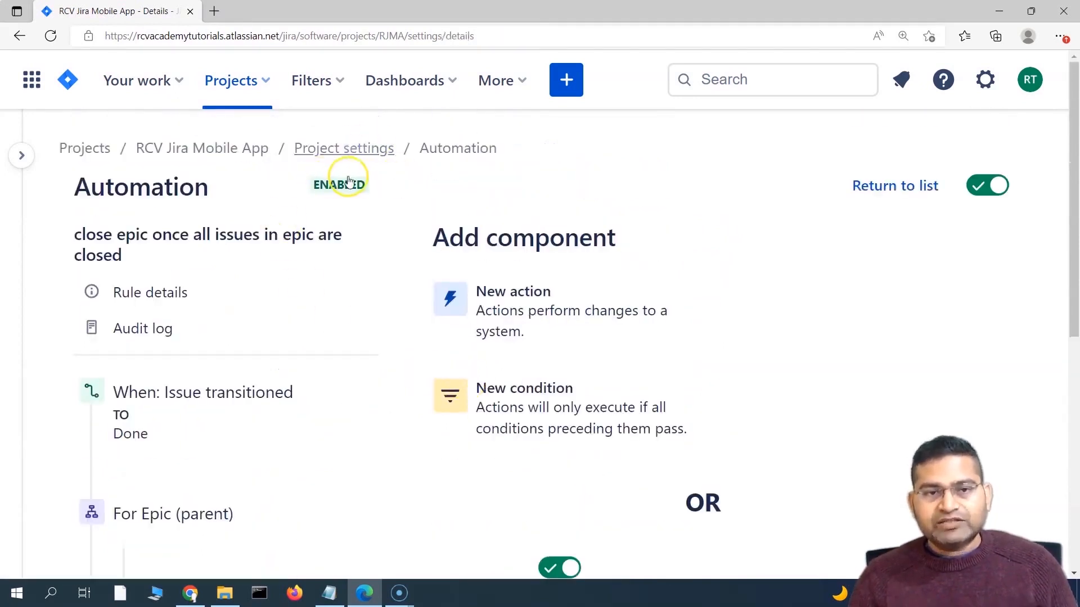
Step: Create an Epic named 'sample epic', keeping Create another issue switched on
click(565, 84)
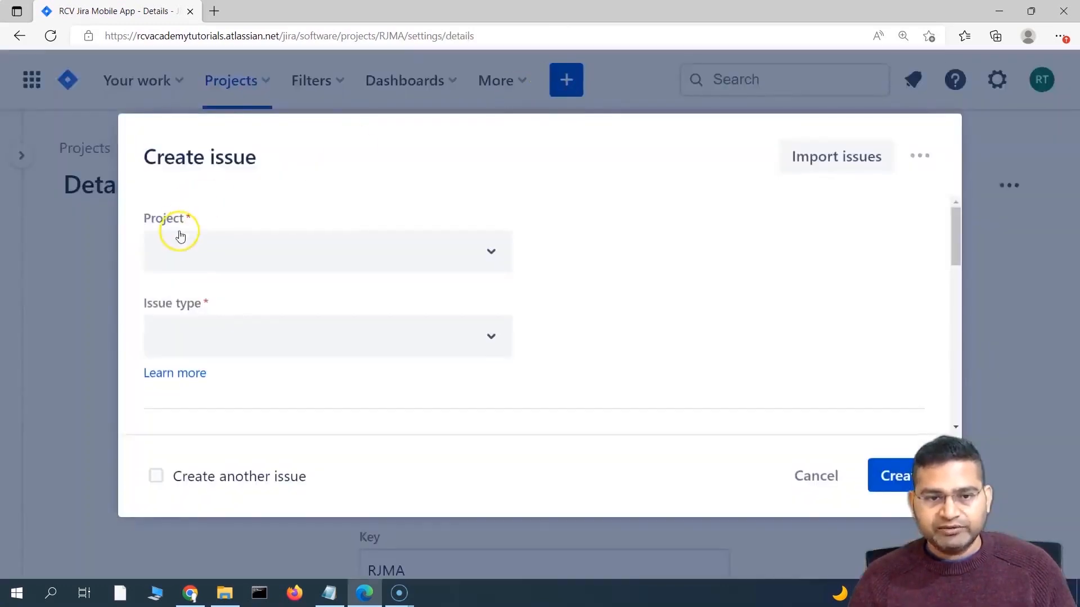
click(492, 344)
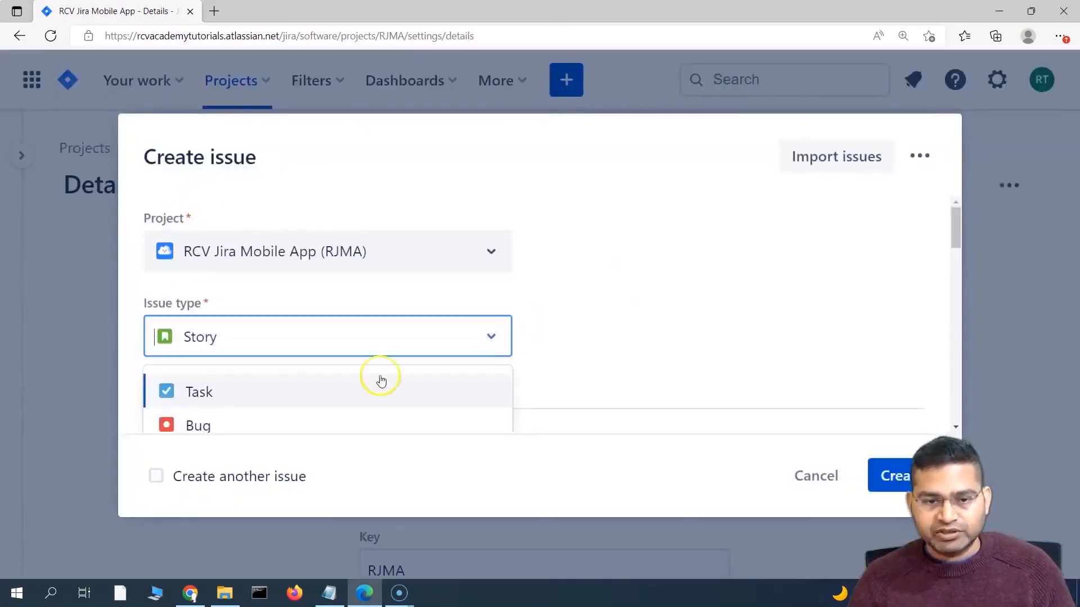
click(255, 392)
text(sam)
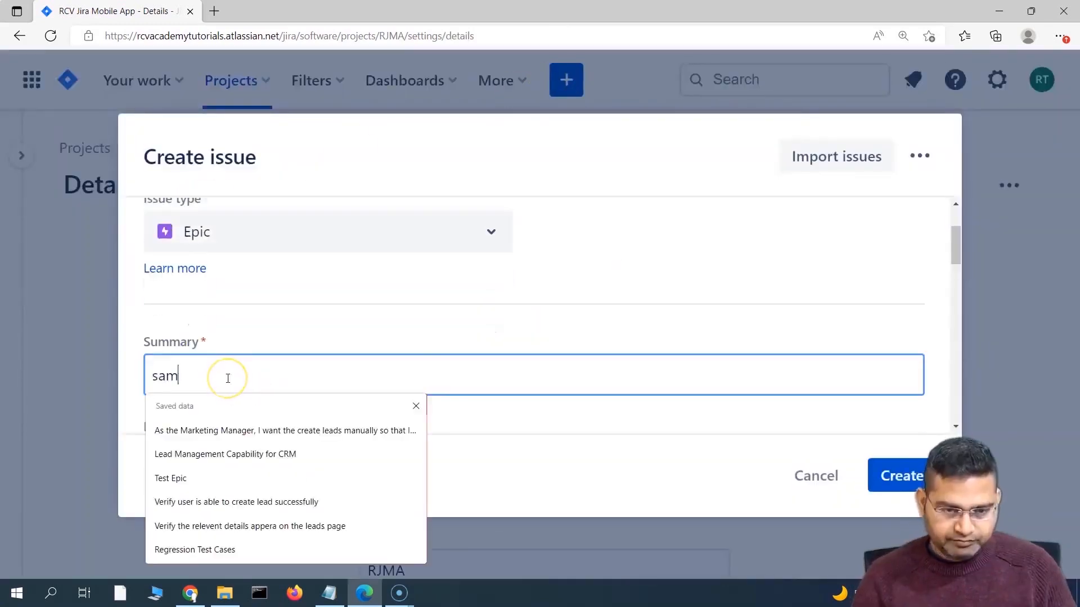
text(pe)
key(BackSpace)
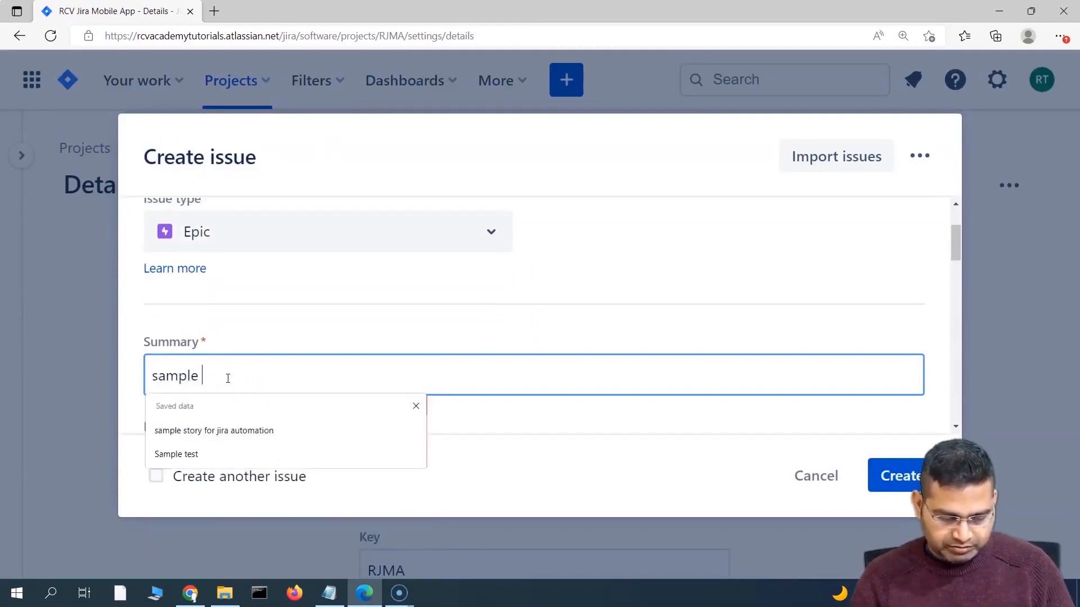
text(le epic)
scroll(229, 377, down, 3)
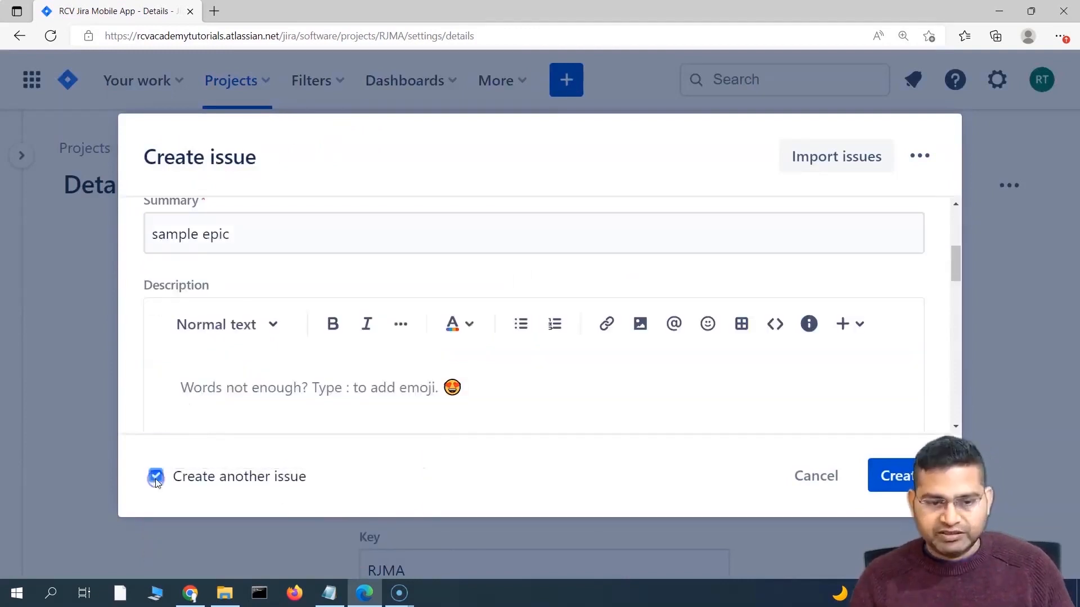
click(156, 476)
click(899, 476)
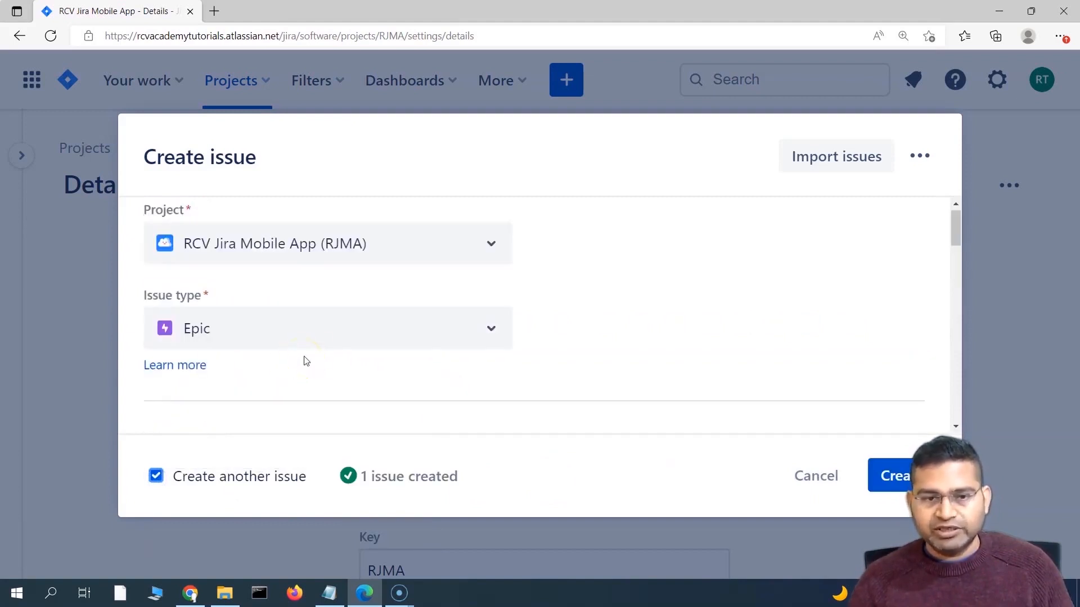
Step: Start a Story named 'test story' and set its link type to relates to
click(285, 334)
click(250, 387)
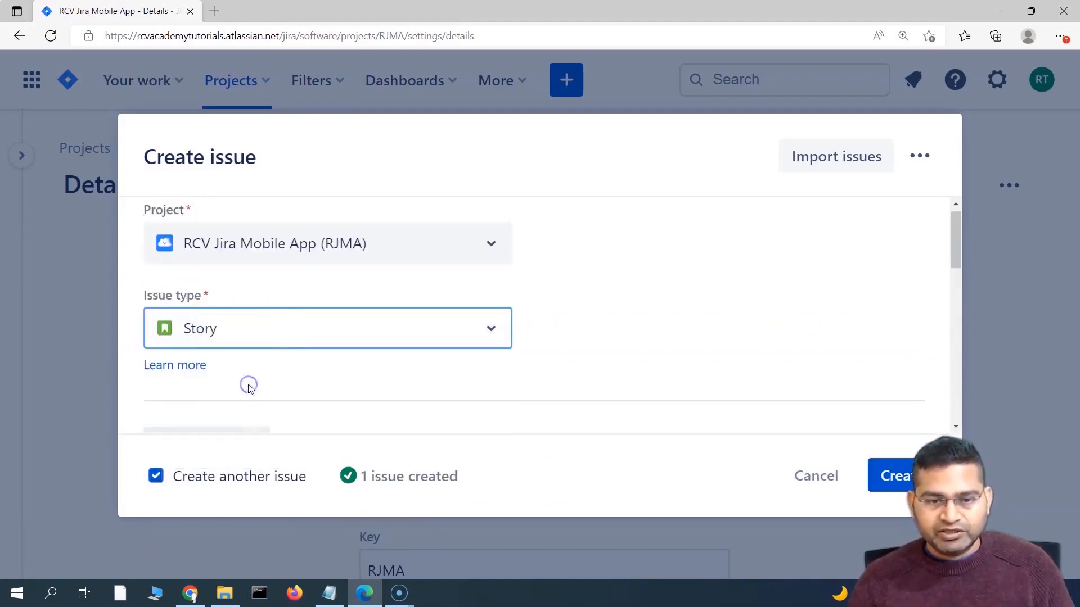
scroll(349, 361, down, 3)
text(test story)
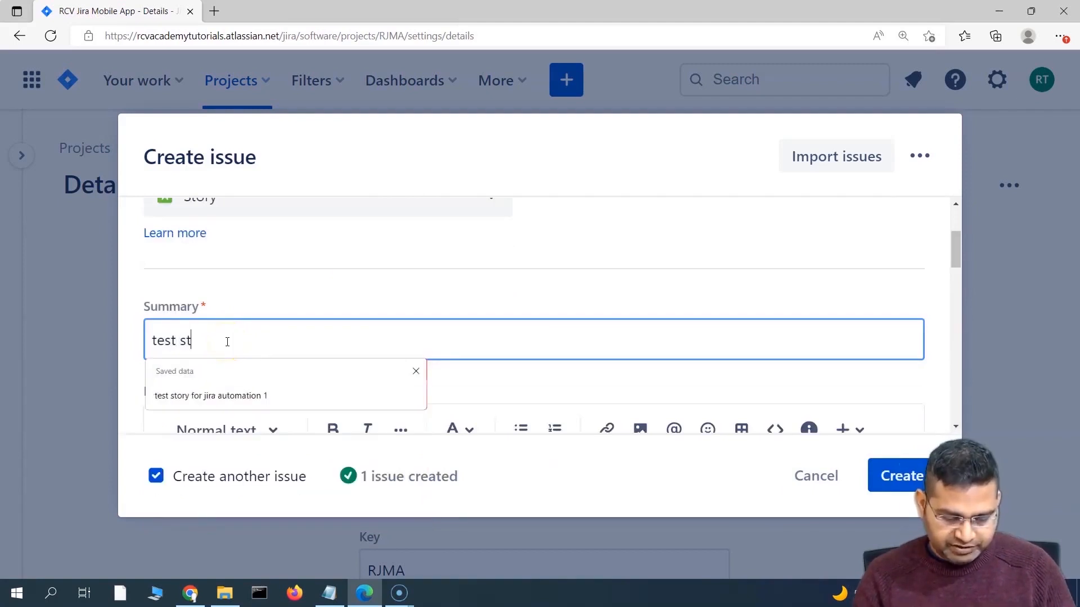
scroll(346, 364, down, 5)
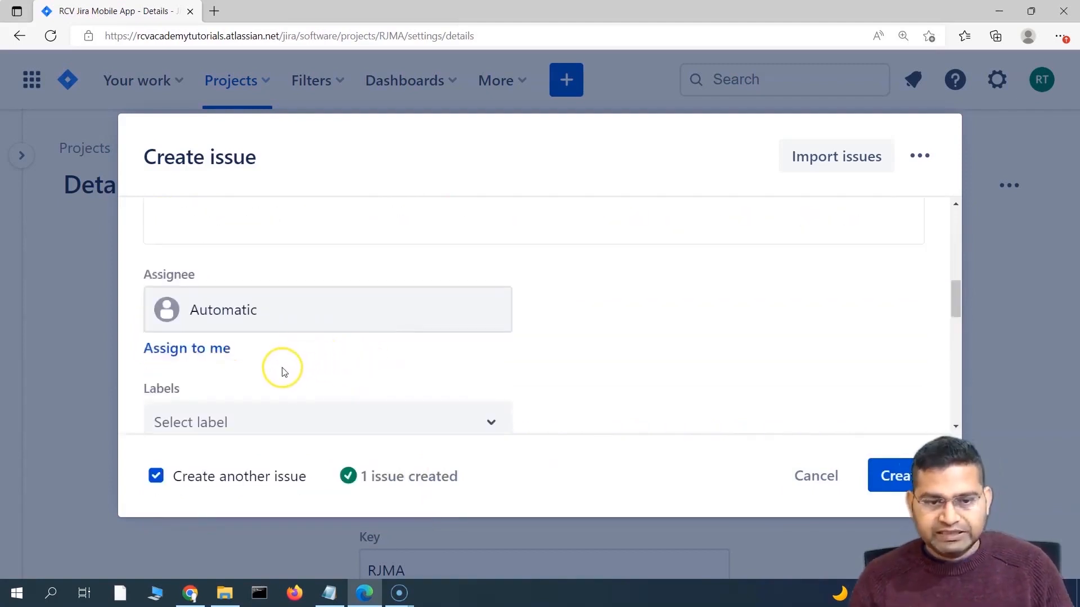
scroll(284, 370, down, 4)
scroll(288, 374, down, 6)
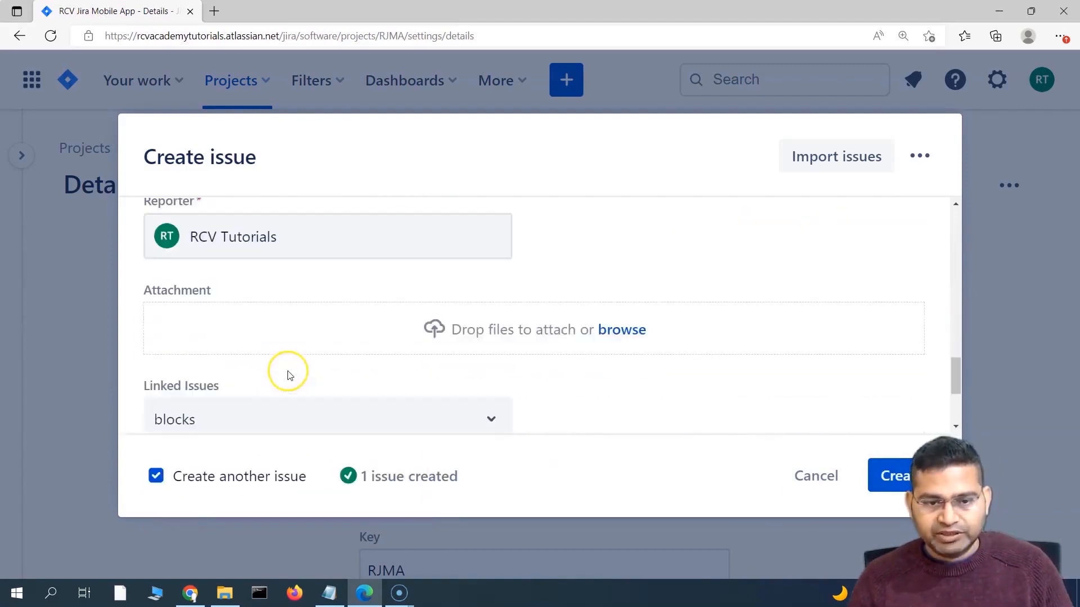
click(262, 331)
click(313, 481)
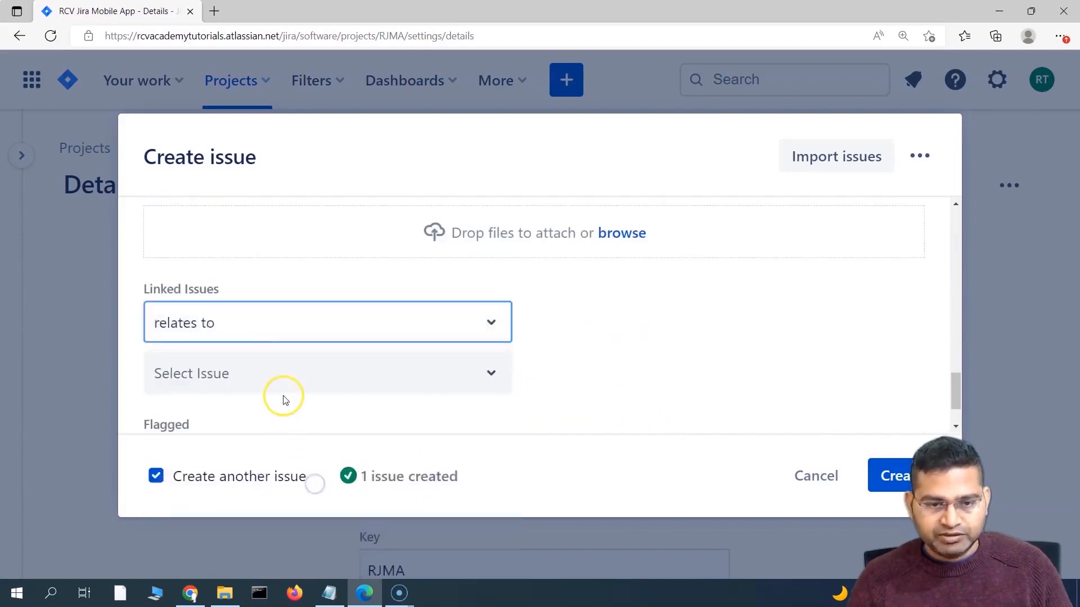
Step: View the newly created epic RJMA-7 in a second browser tab
ctrl+click(413, 487)
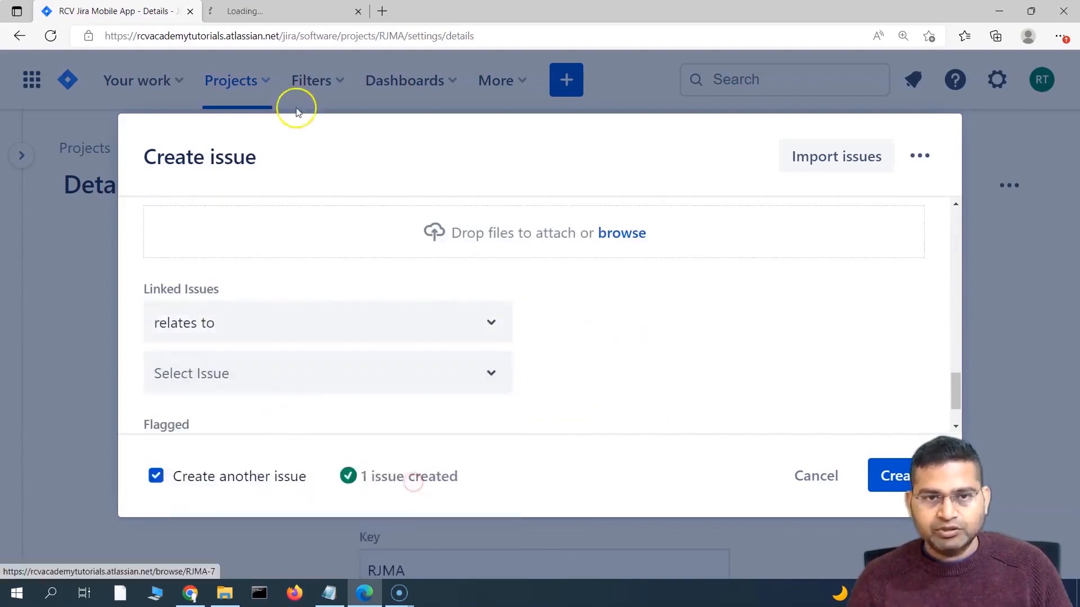
click(293, 9)
click(102, 7)
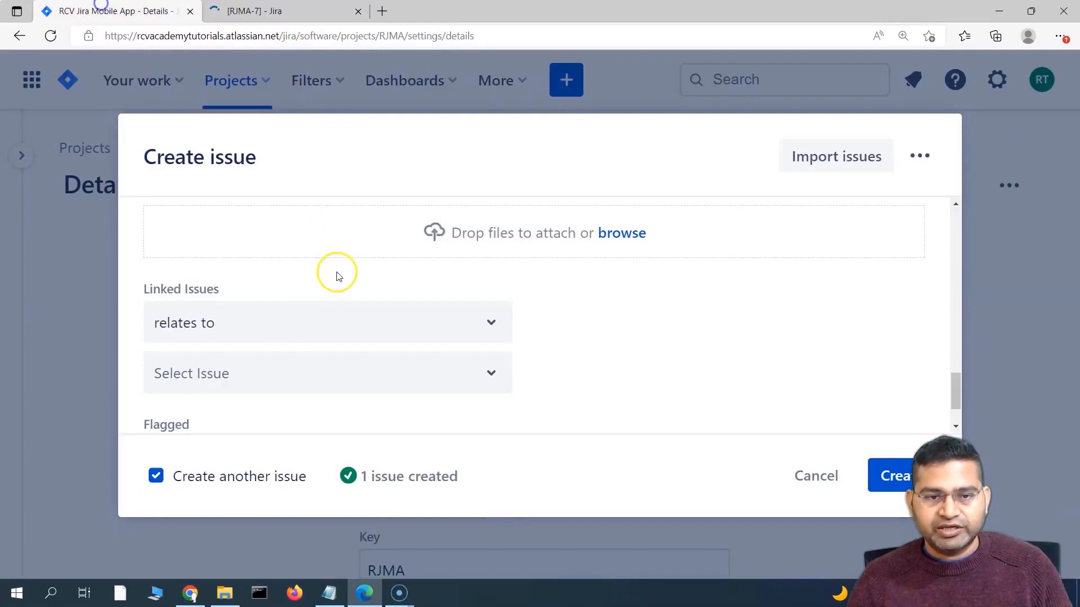
Step: Pick RJMA-7 as the linked issue, then discard the unfinished new issue
click(220, 375)
text(rjma-7)
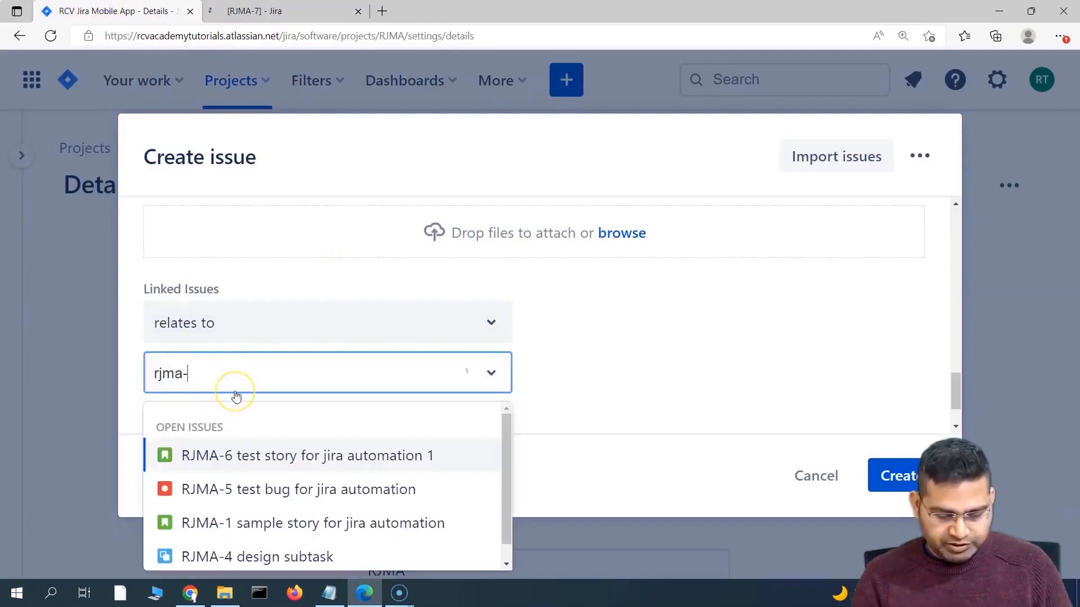
click(238, 428)
click(888, 483)
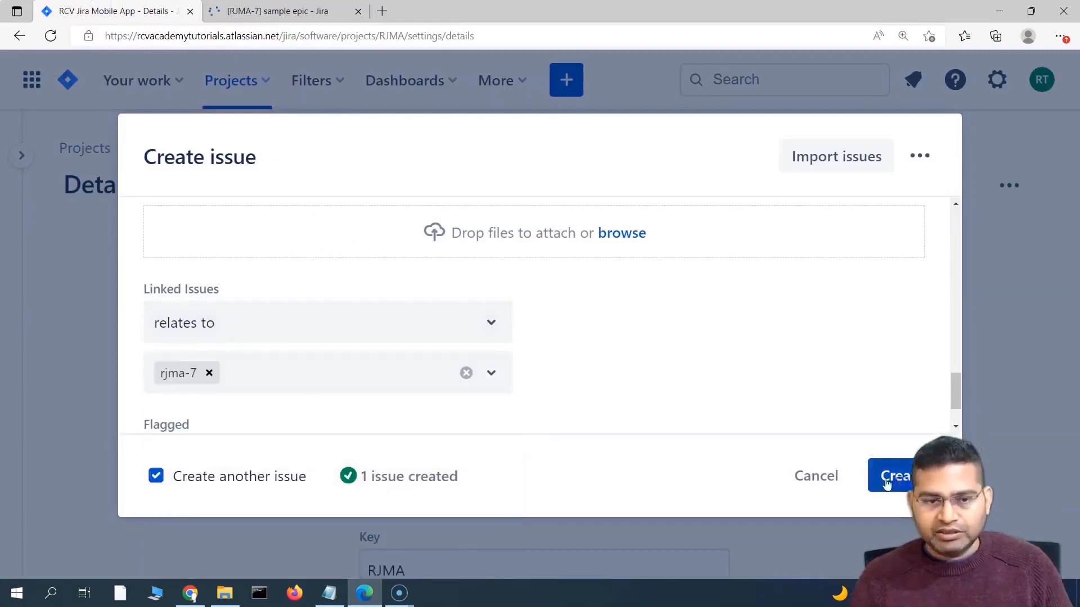
click(824, 480)
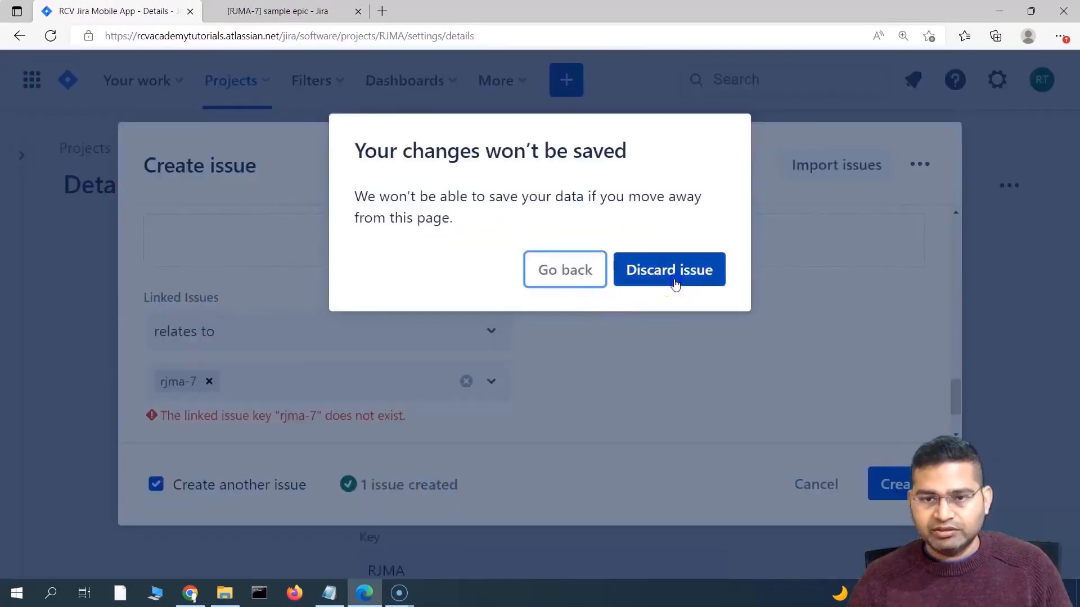
click(660, 272)
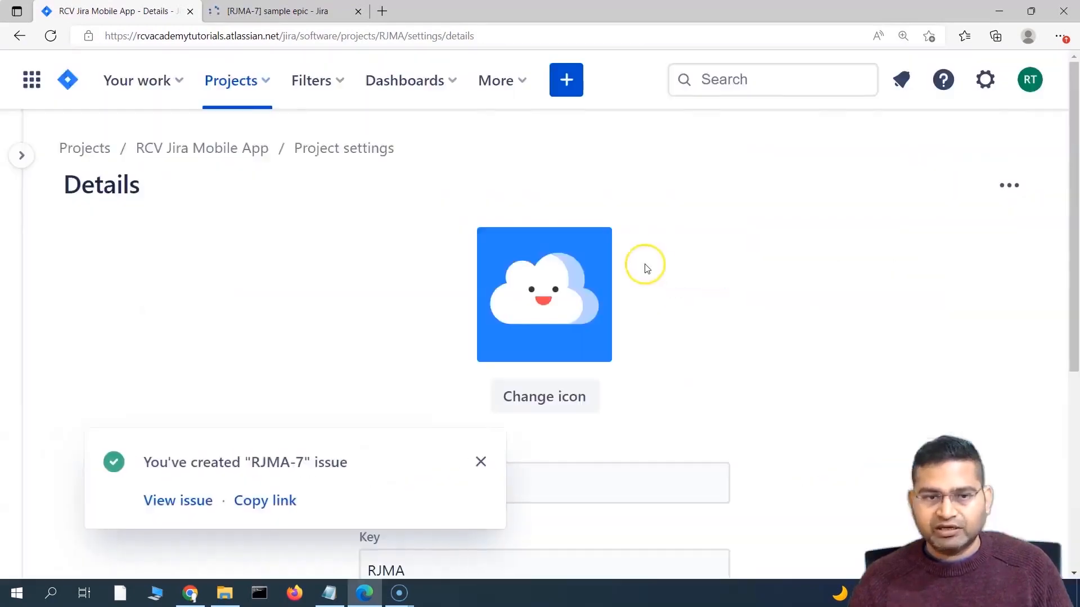
Step: Return to the project backlog, show the Epic panel and filter by sample epic
scroll(90, 366, down, 3)
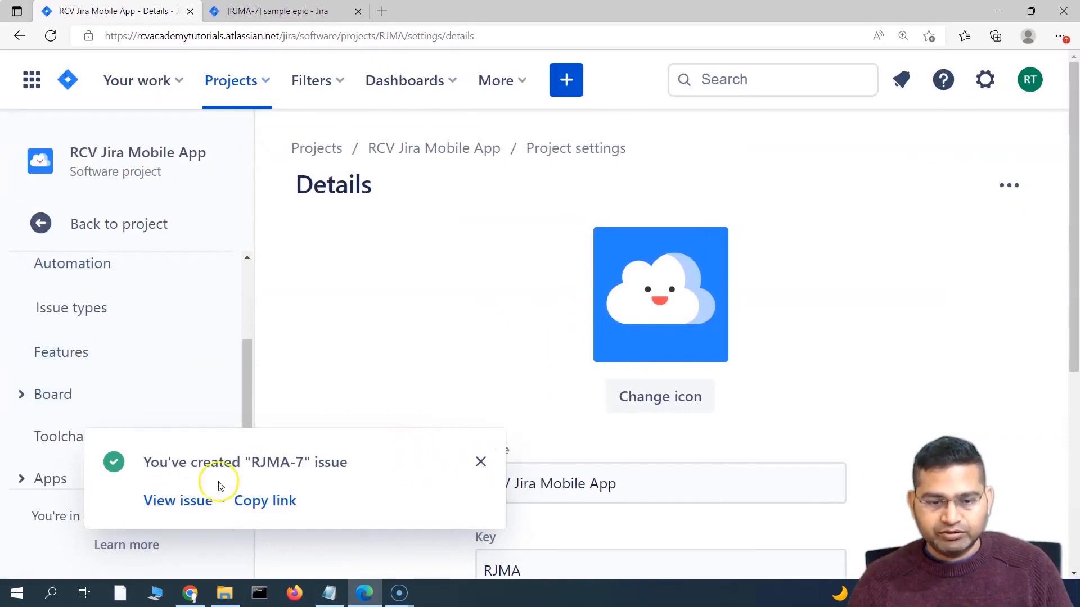
click(481, 462)
scroll(121, 416, up, 3)
click(40, 223)
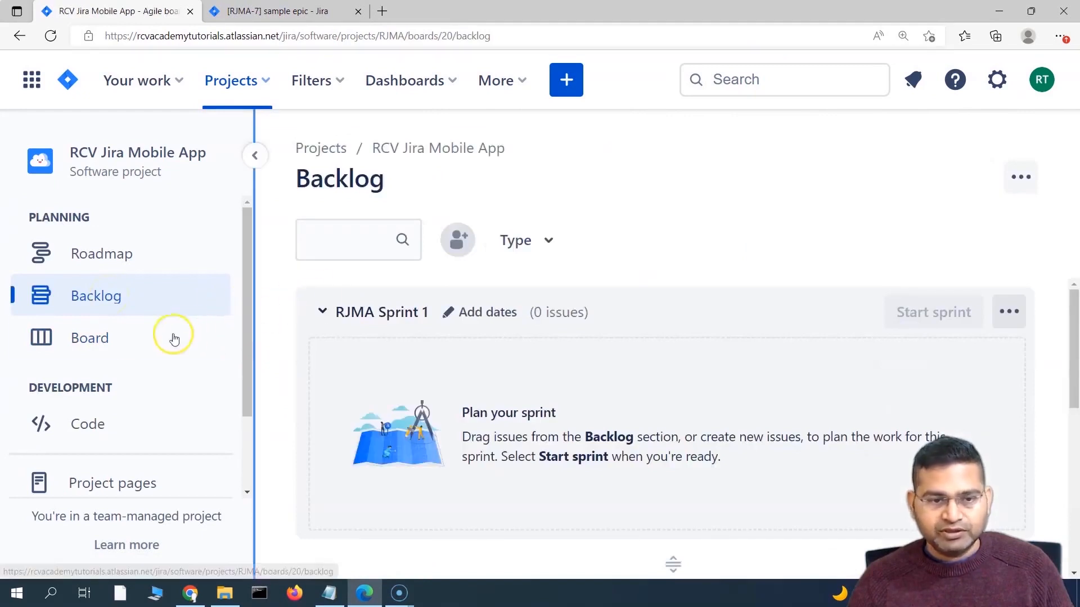
click(589, 245)
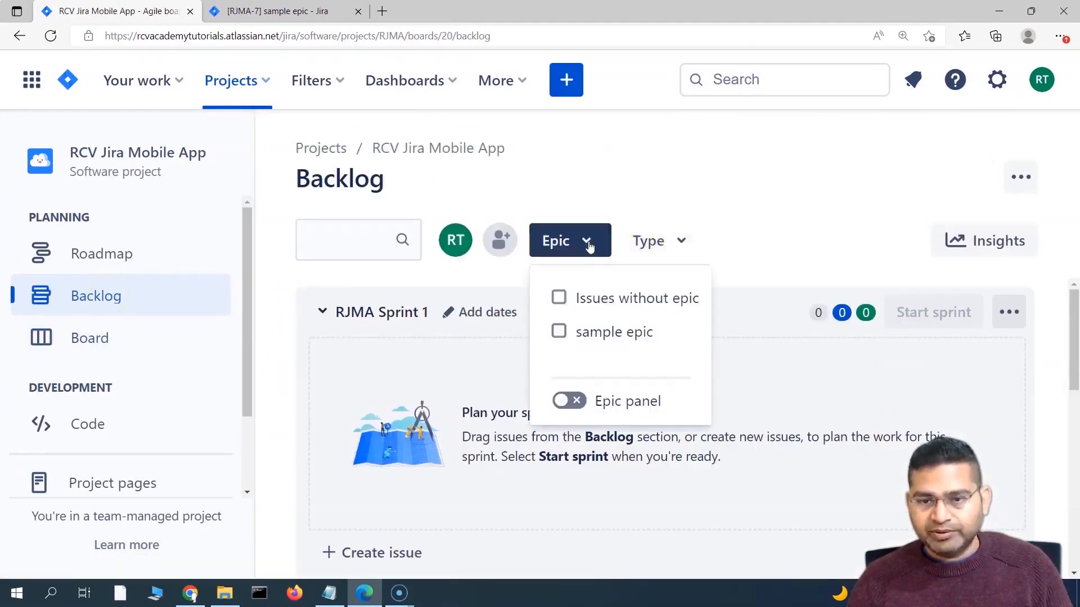
click(570, 401)
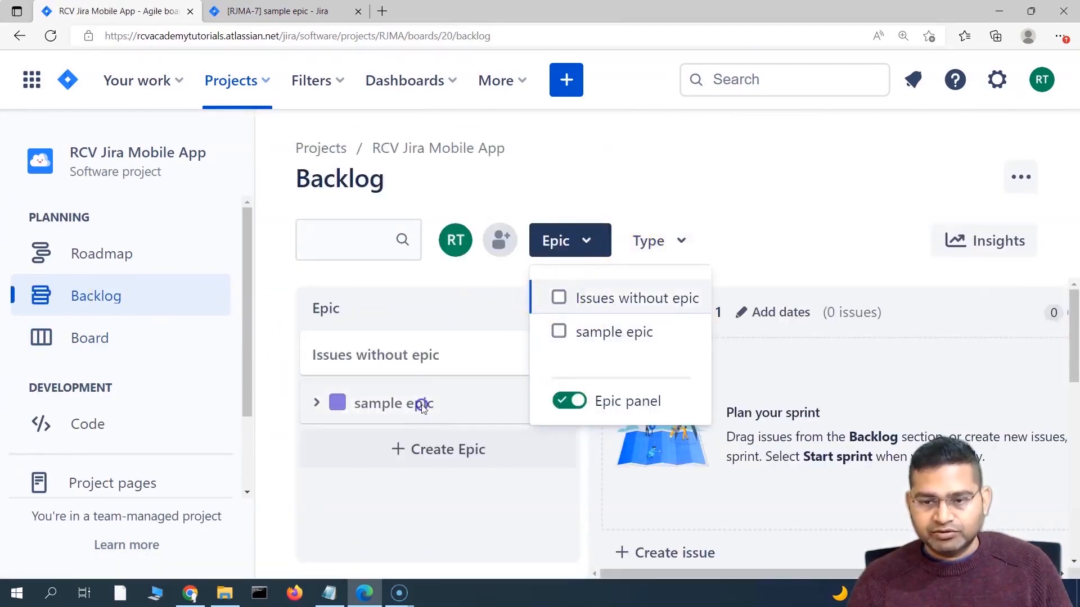
click(425, 402)
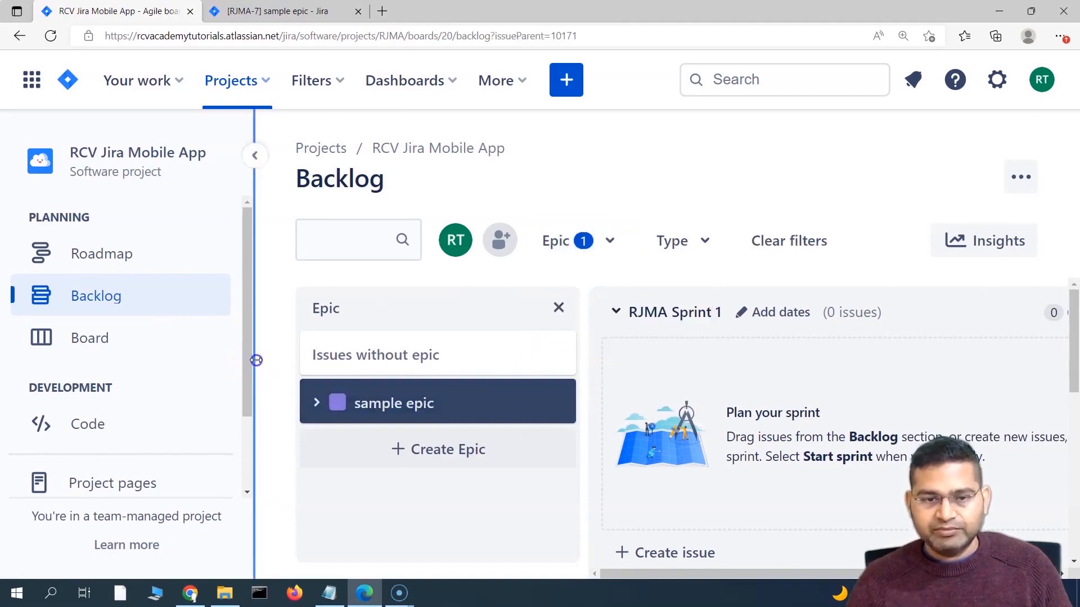
Step: Create test story, test bug and test task (a Task) in Sprint 1 under sample epic
click(254, 363)
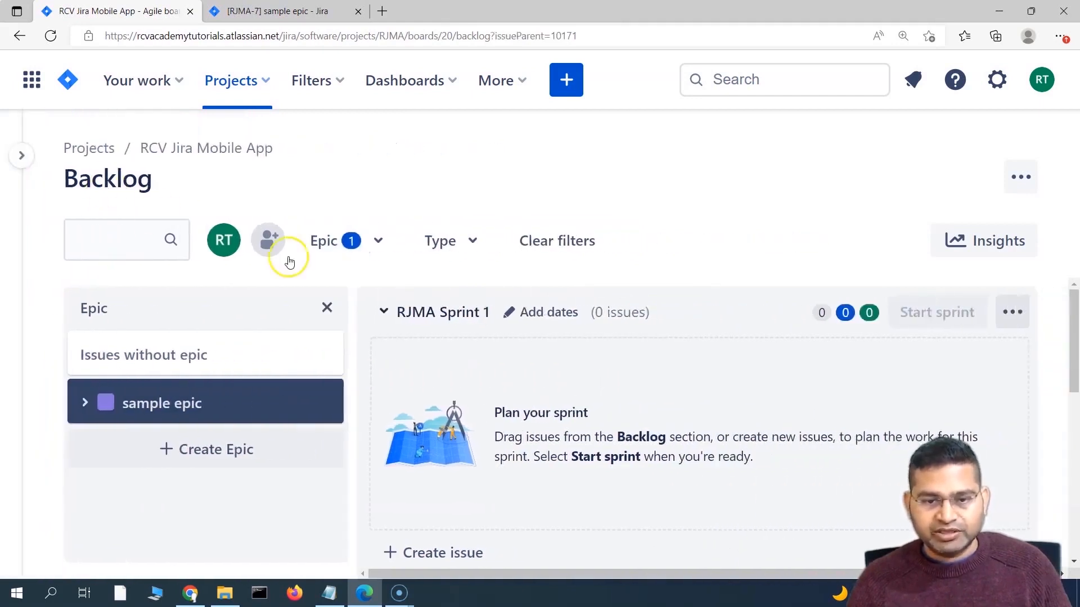
scroll(442, 434, down, 2)
click(442, 431)
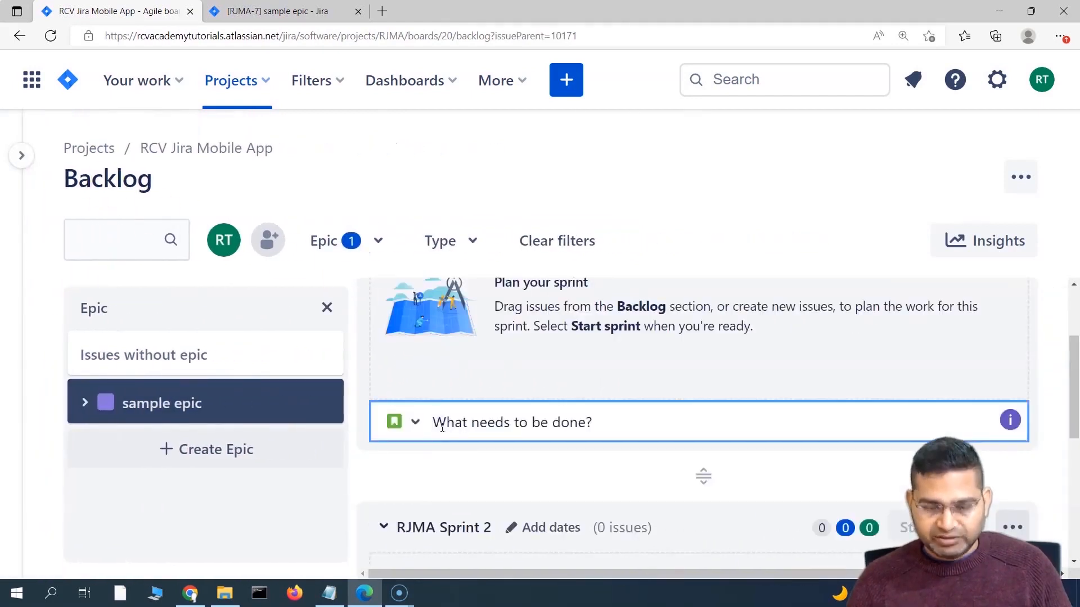
text(test stor)
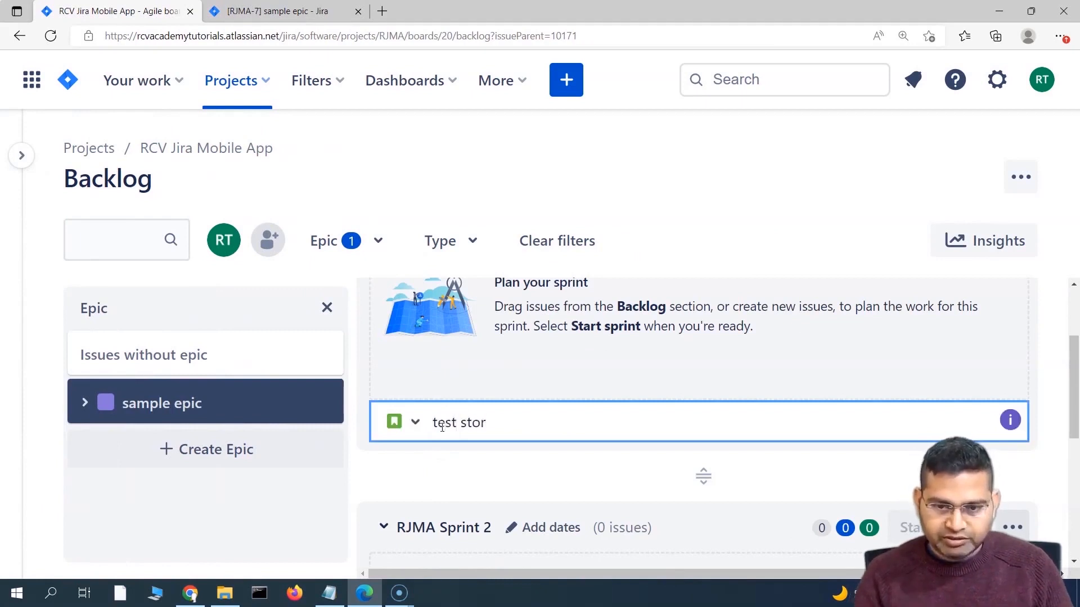
text(y)
key(Return)
text(test)
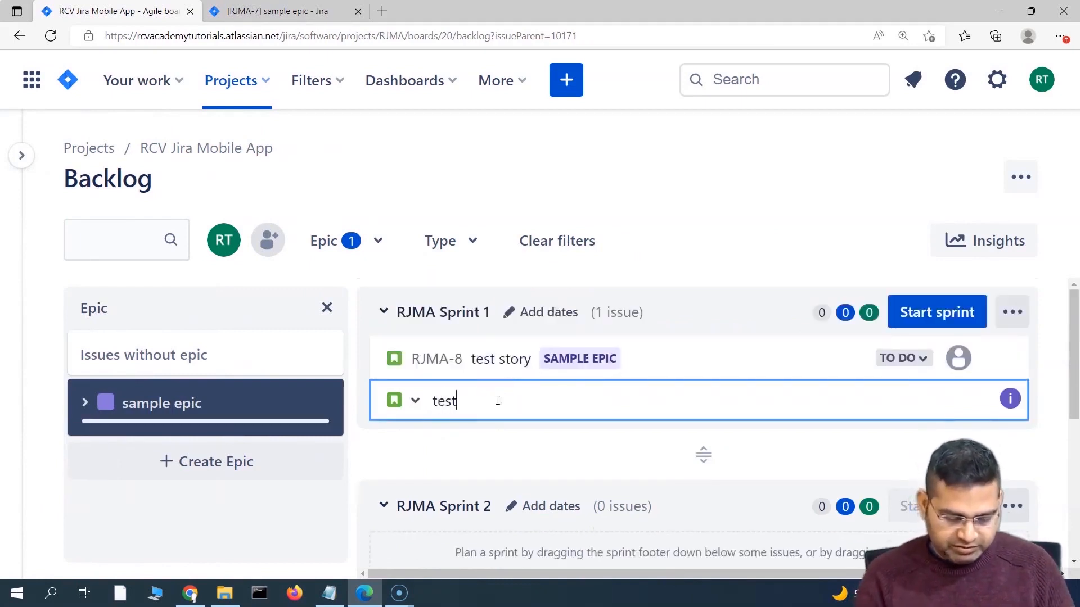
key(Return)
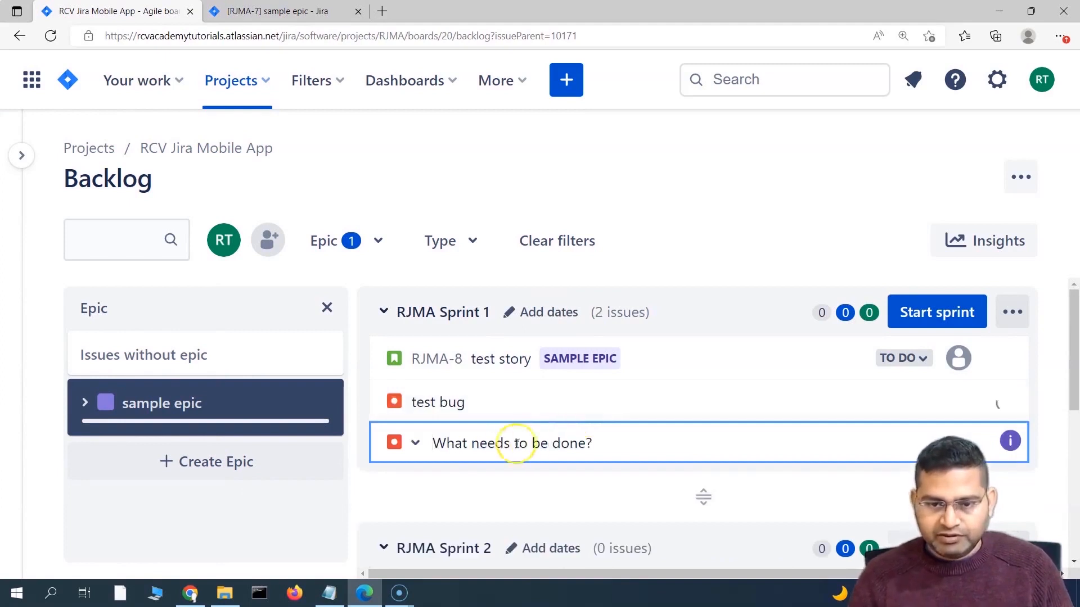
text(test task)
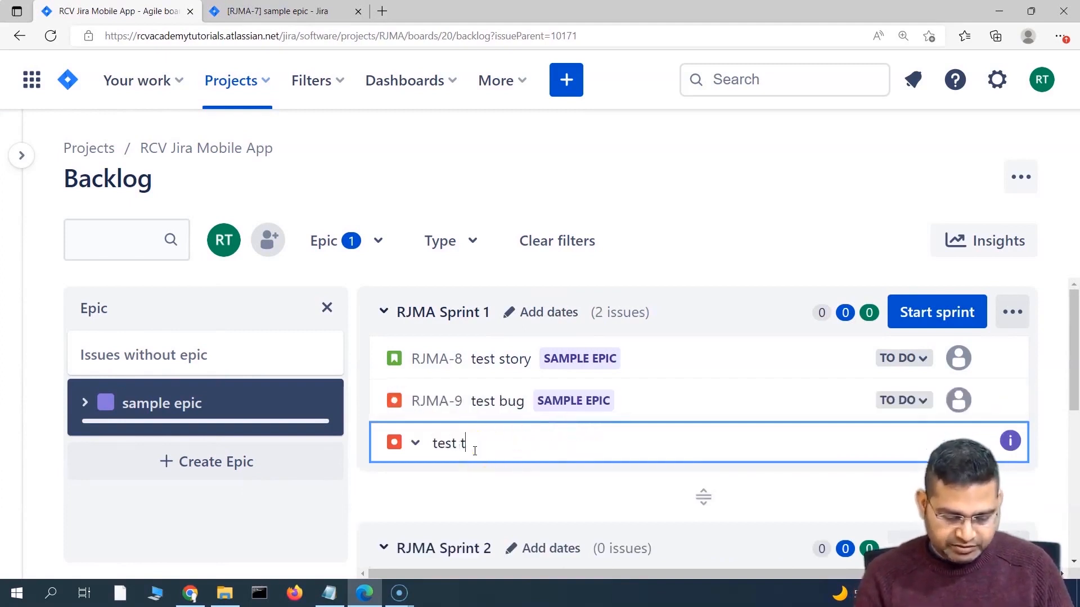
click(417, 445)
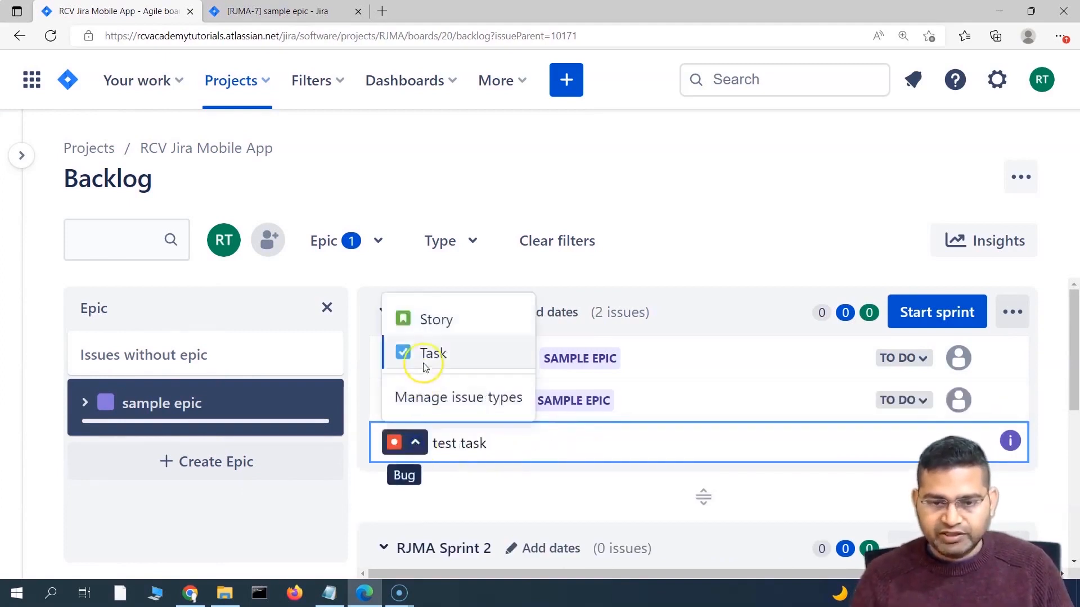
click(430, 353)
key(Return)
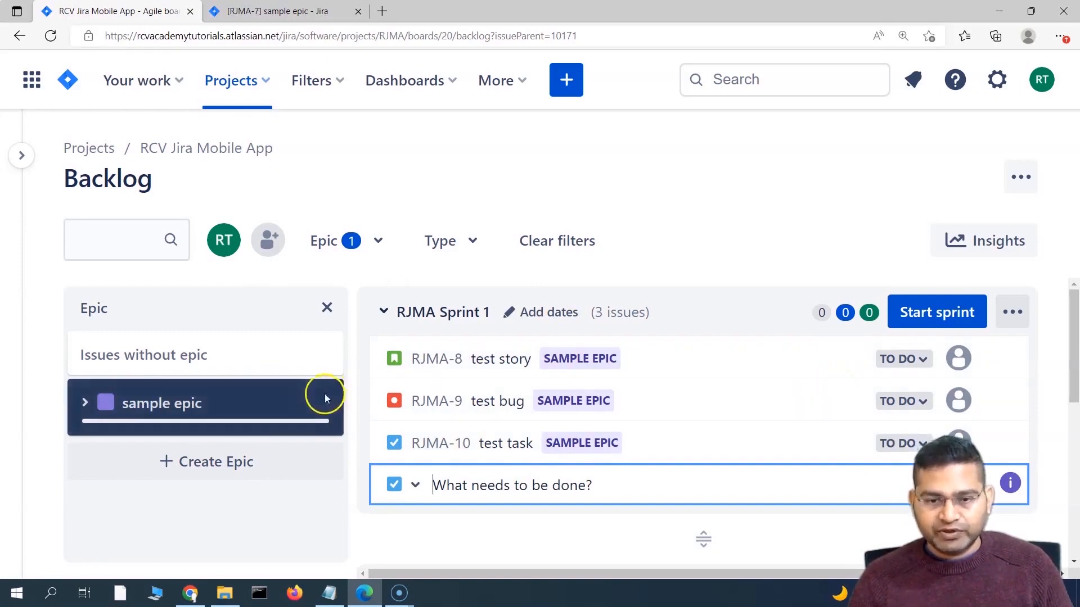
click(85, 405)
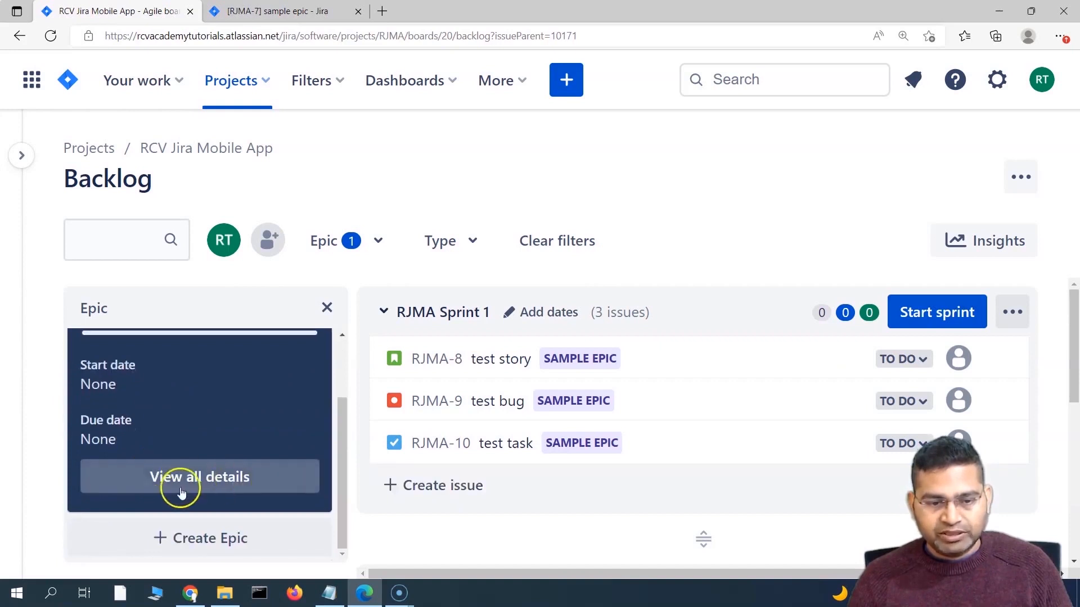
Step: Clear the sample epic filter and look over test story RJMA-8's details
scroll(173, 478, up, 2)
click(174, 479)
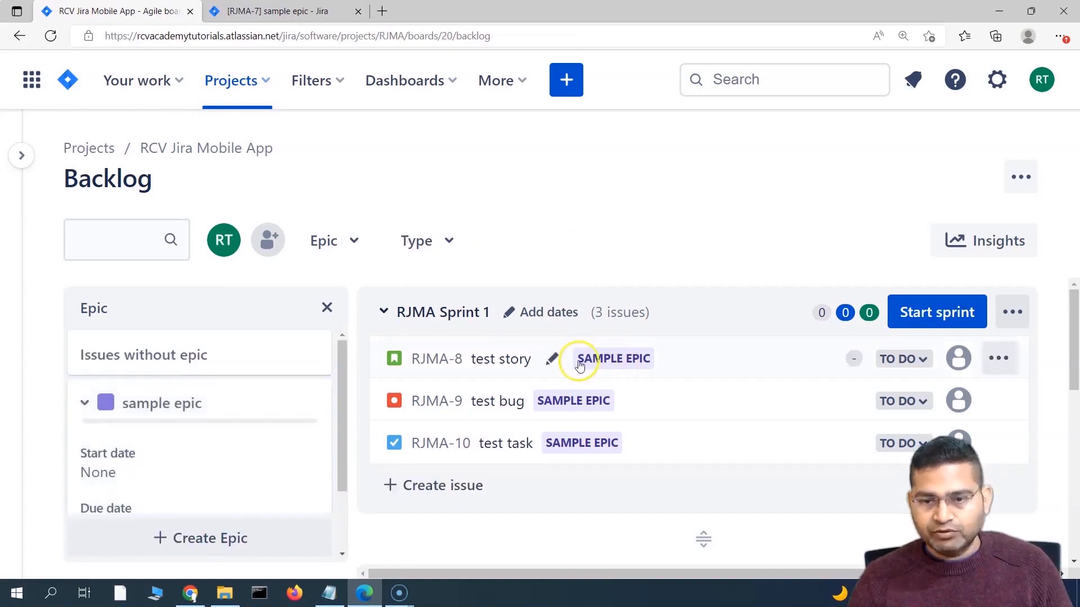
click(616, 360)
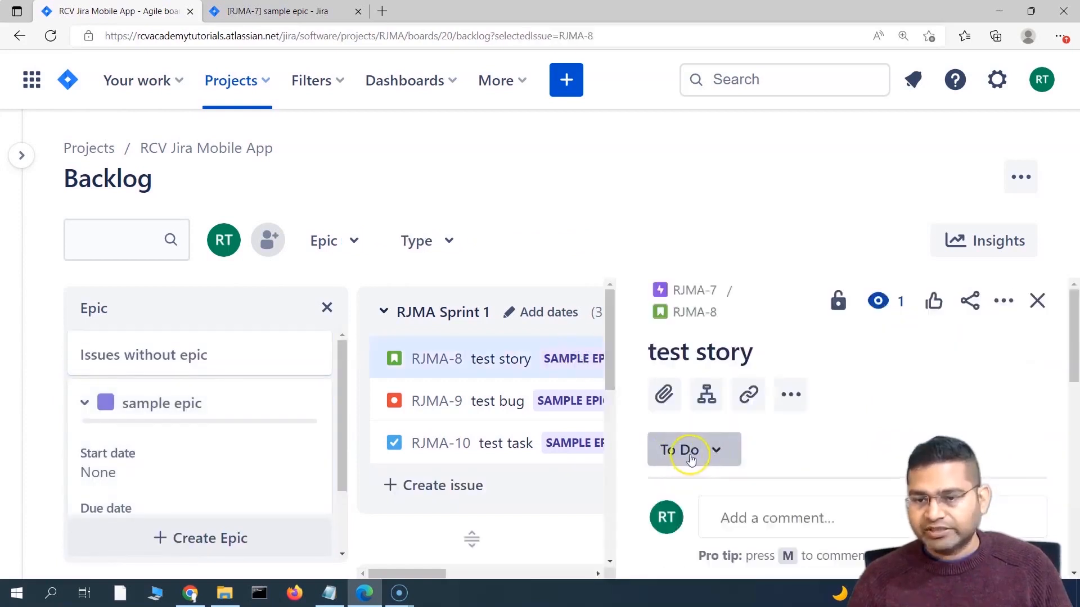
click(703, 292)
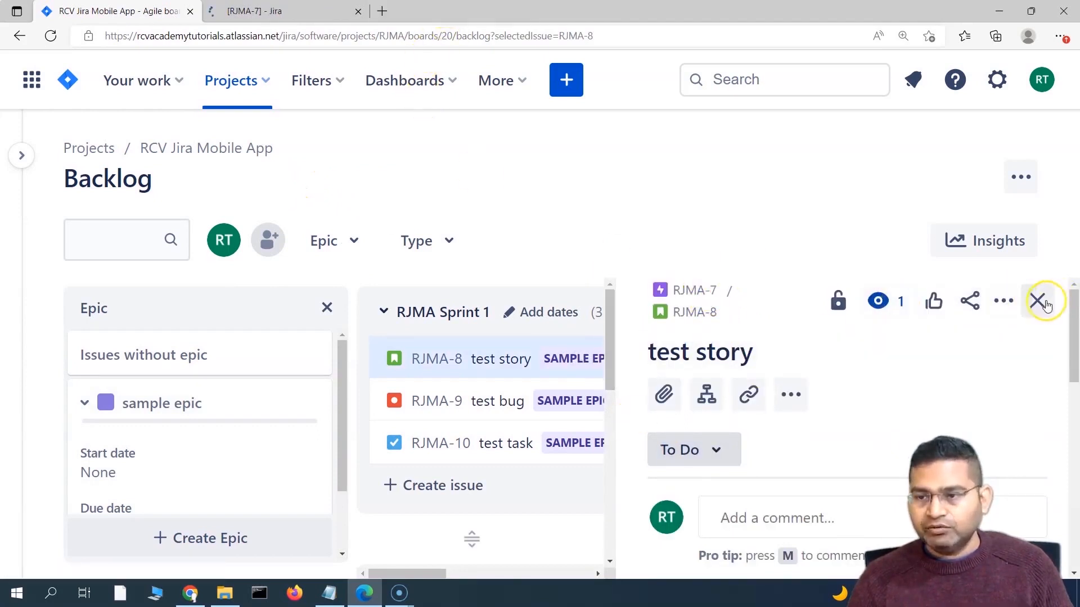
click(1037, 301)
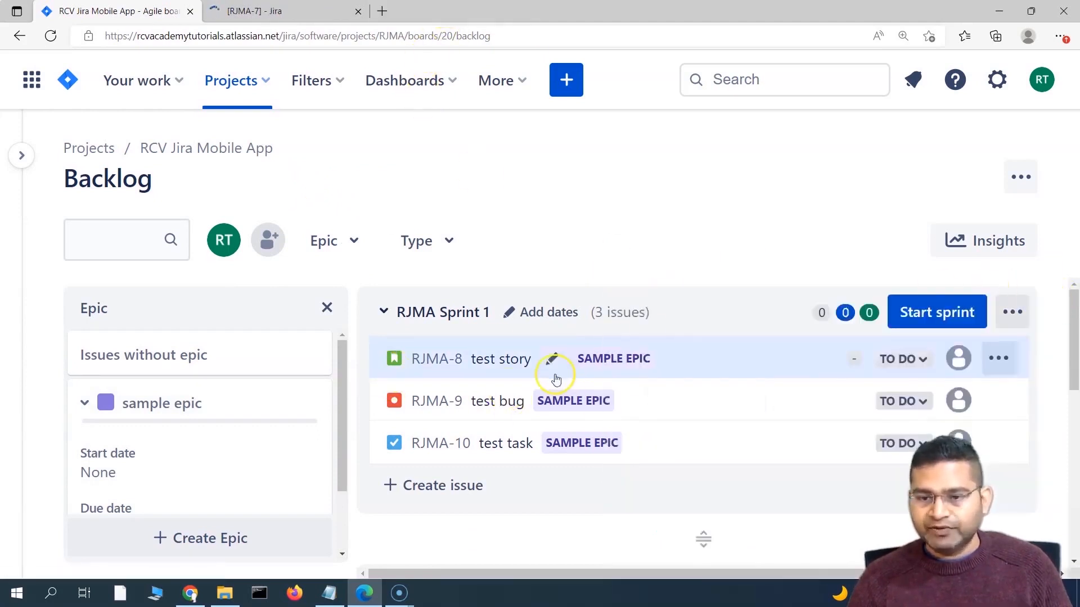
Step: Set test story RJMA-8's status to Done and go to the sample epic's page
click(925, 362)
click(734, 429)
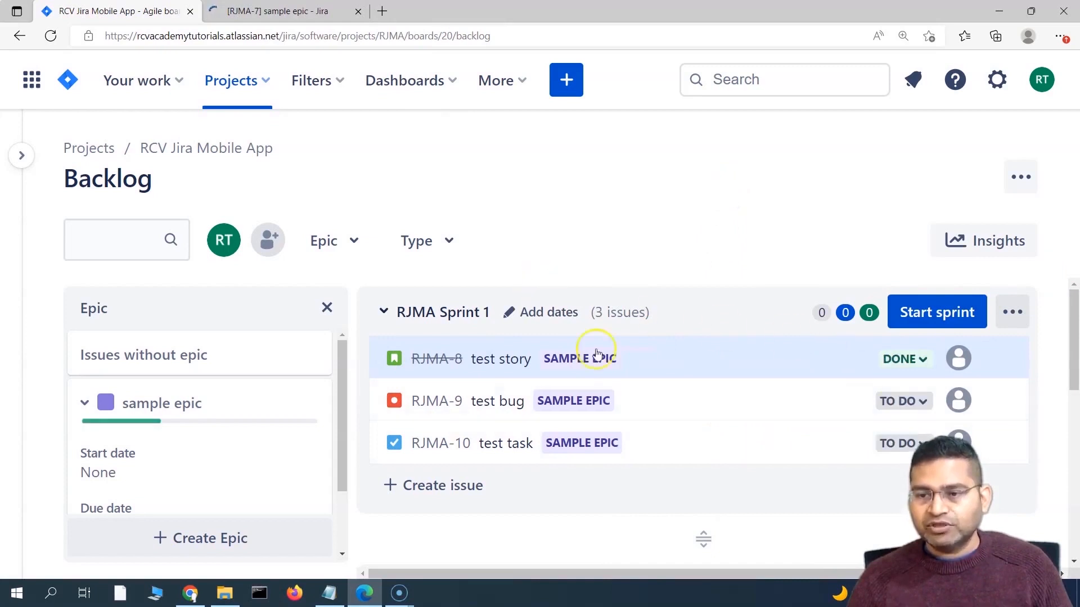
click(275, 14)
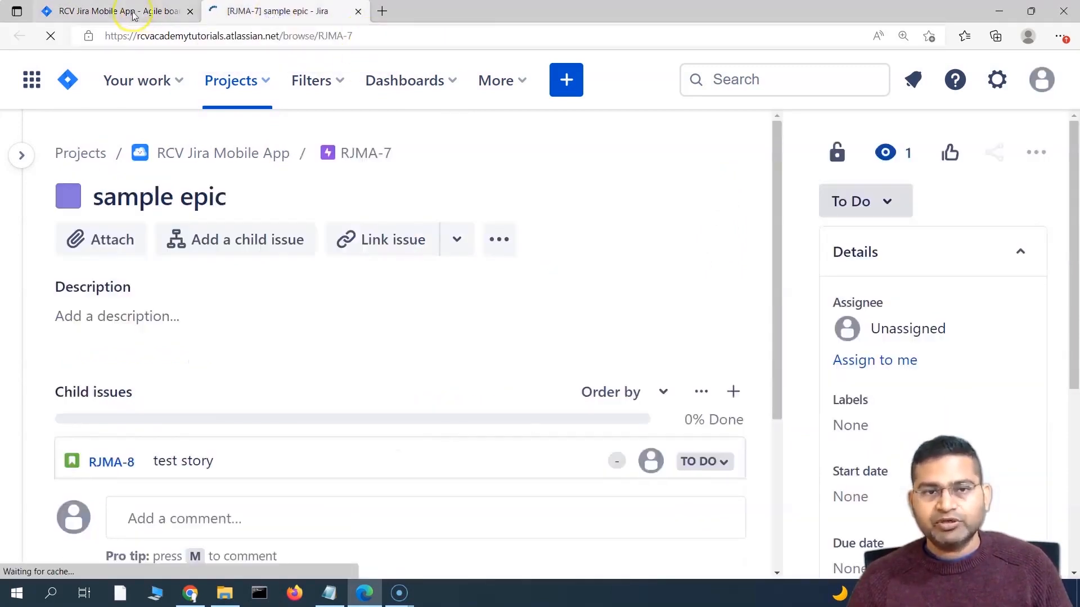
Step: Reload the RJMA-7 sample epic page and scroll to its child issues
click(134, 15)
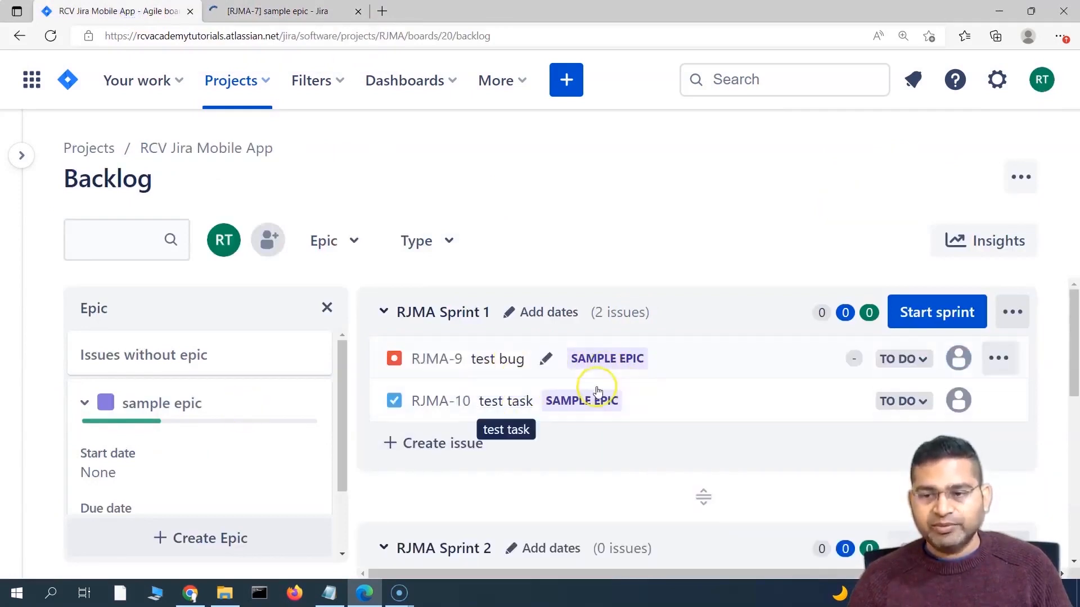
click(309, 9)
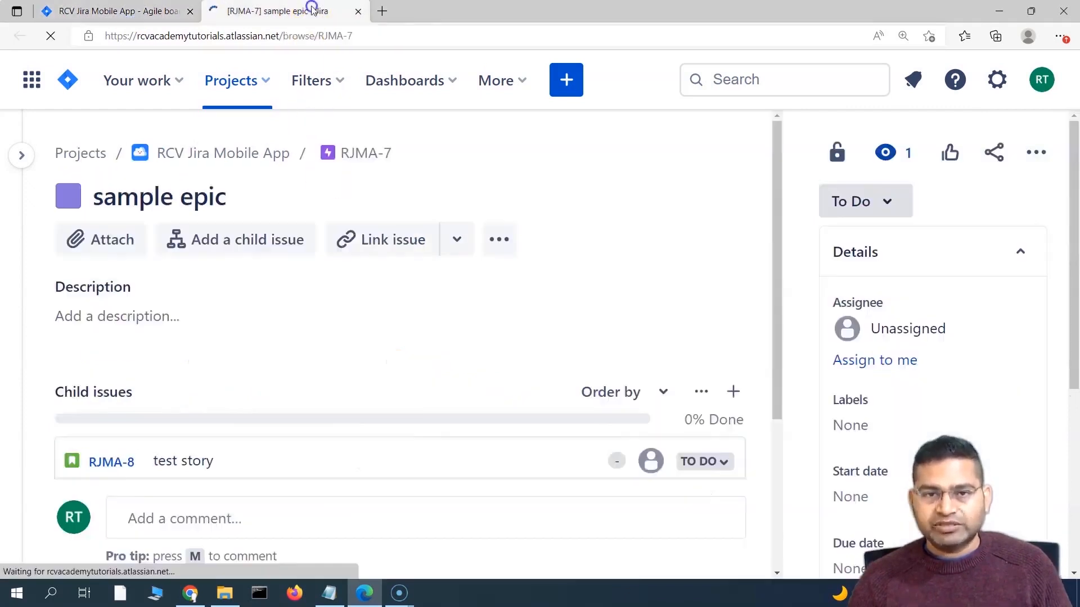
click(415, 41)
key(Return)
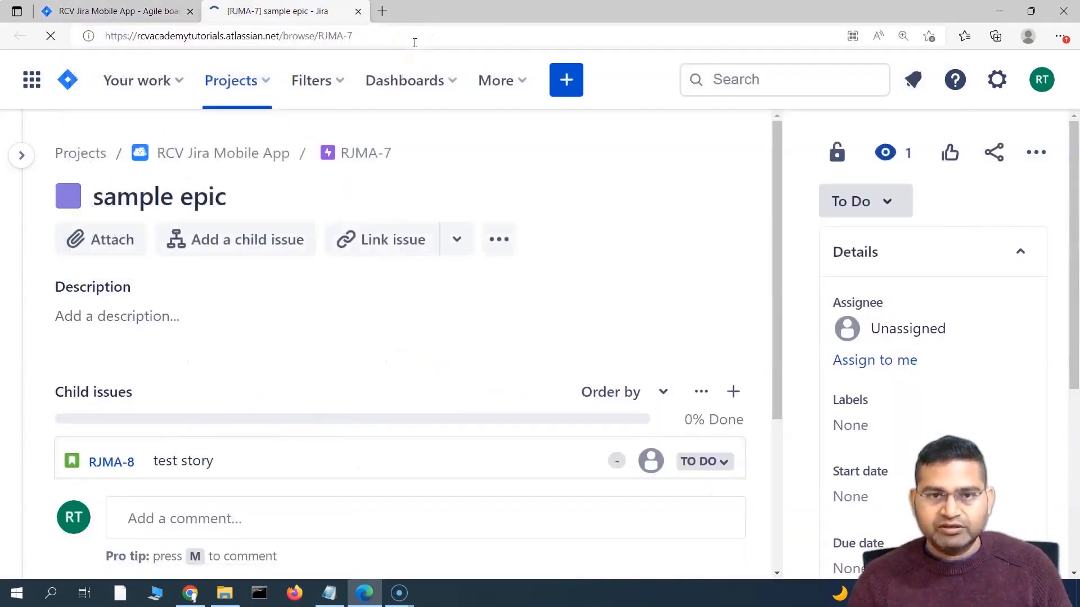
click(873, 200)
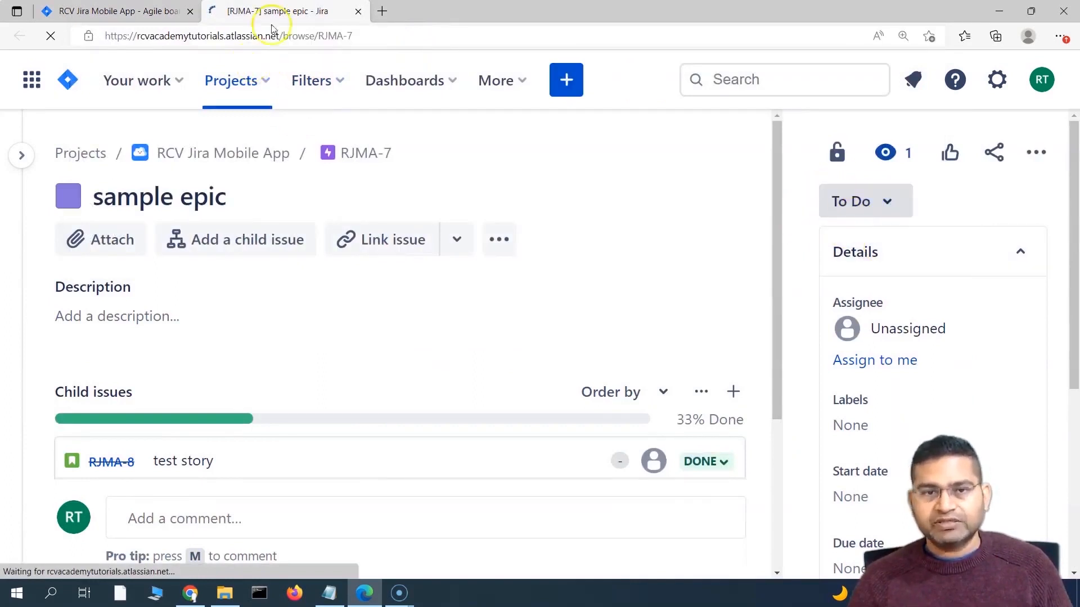
scroll(649, 350, down, 2)
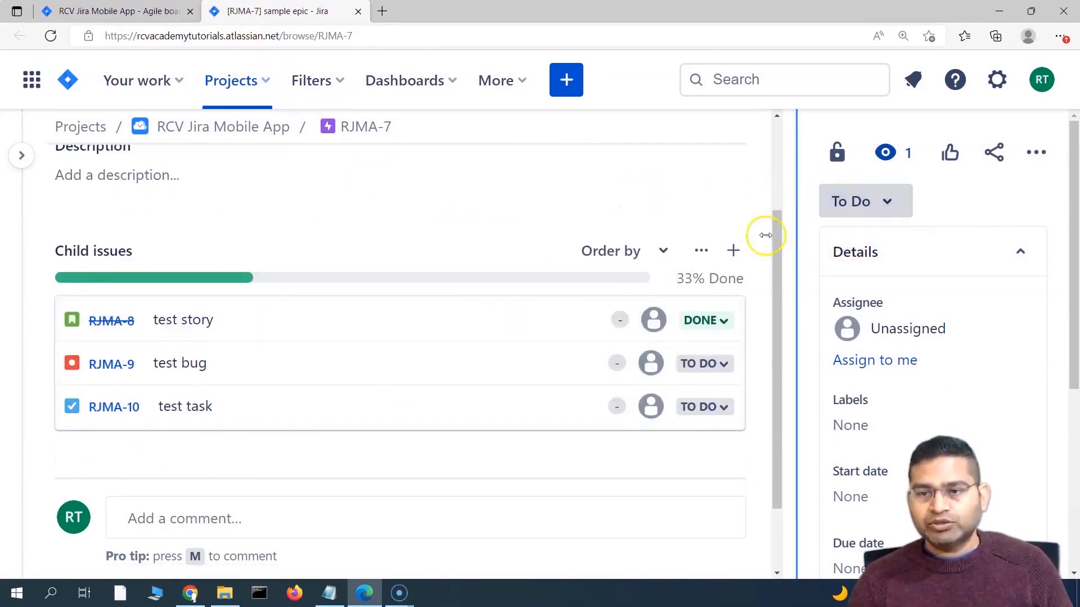
Step: Mark test bug RJMA-9 as Done and reload the epic page
click(727, 374)
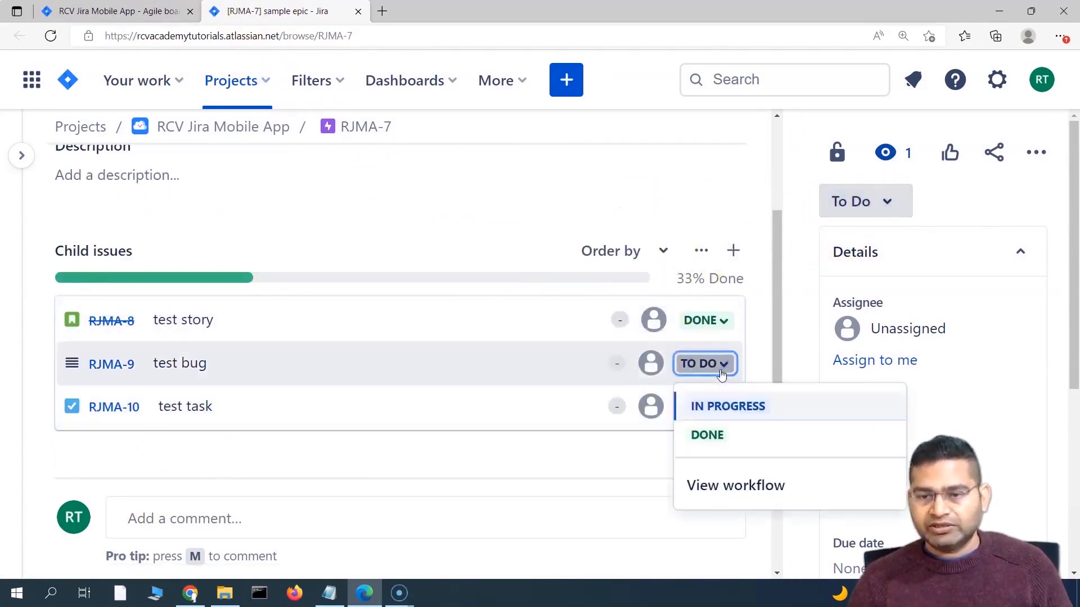
click(707, 436)
click(537, 187)
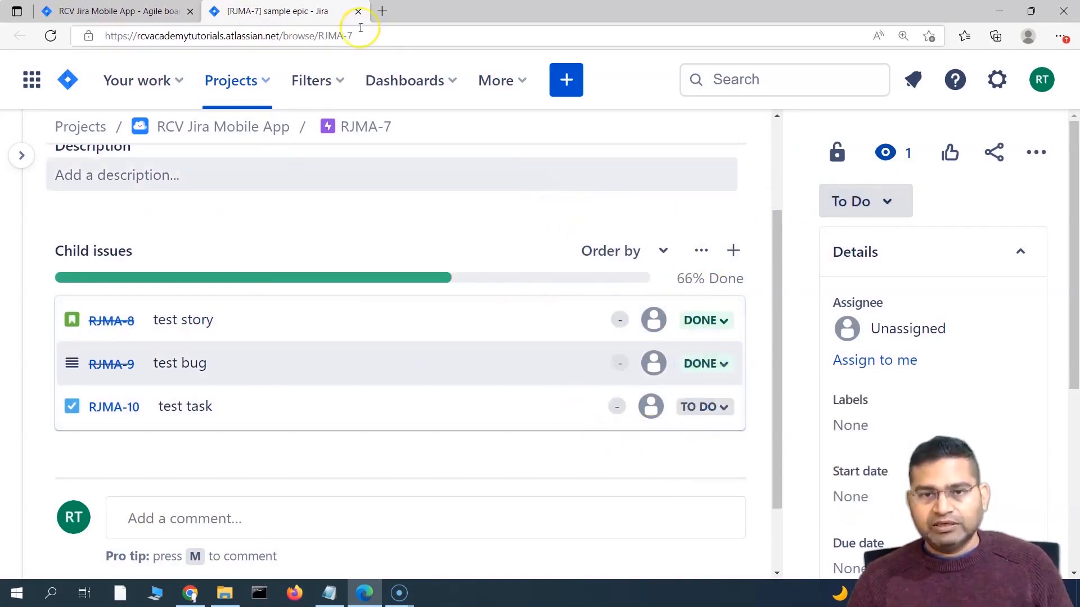
click(398, 36)
key(Return)
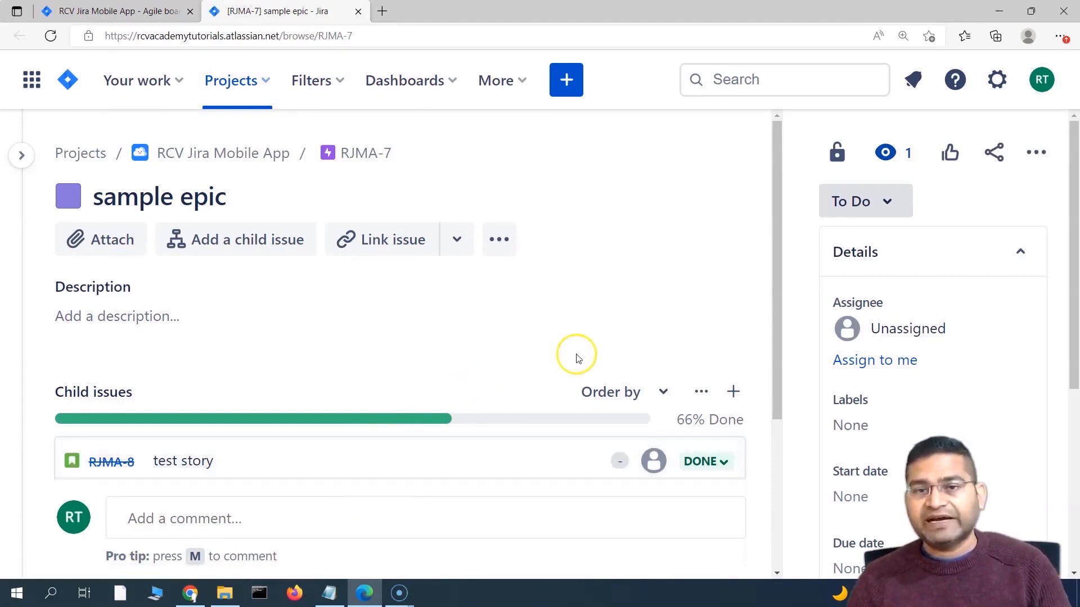
Step: Mark test task RJMA-10 as Done from the epic's child issues
scroll(562, 351, down, 4)
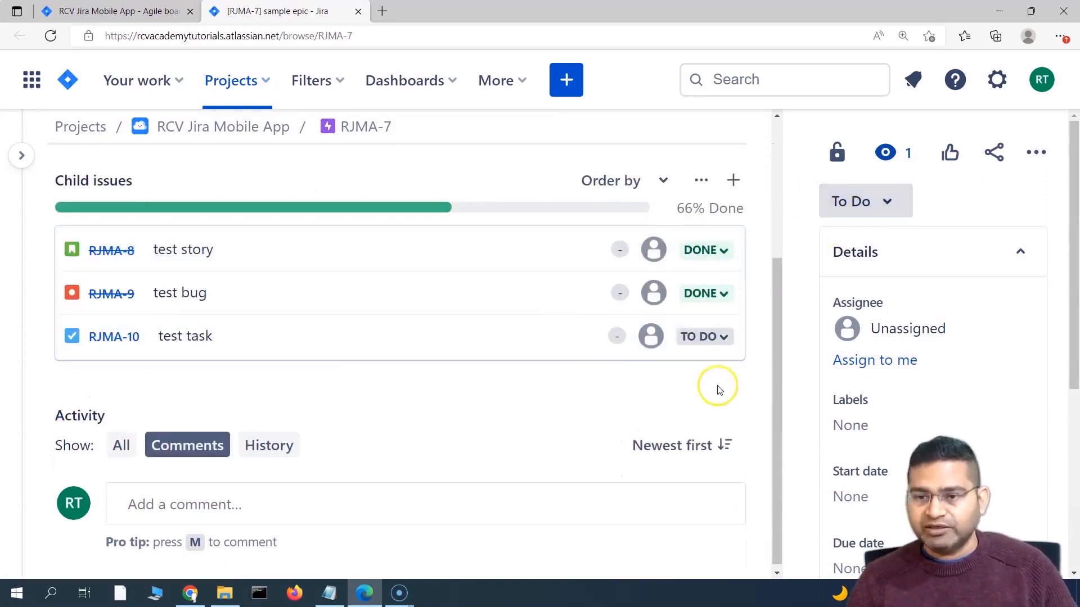
click(724, 337)
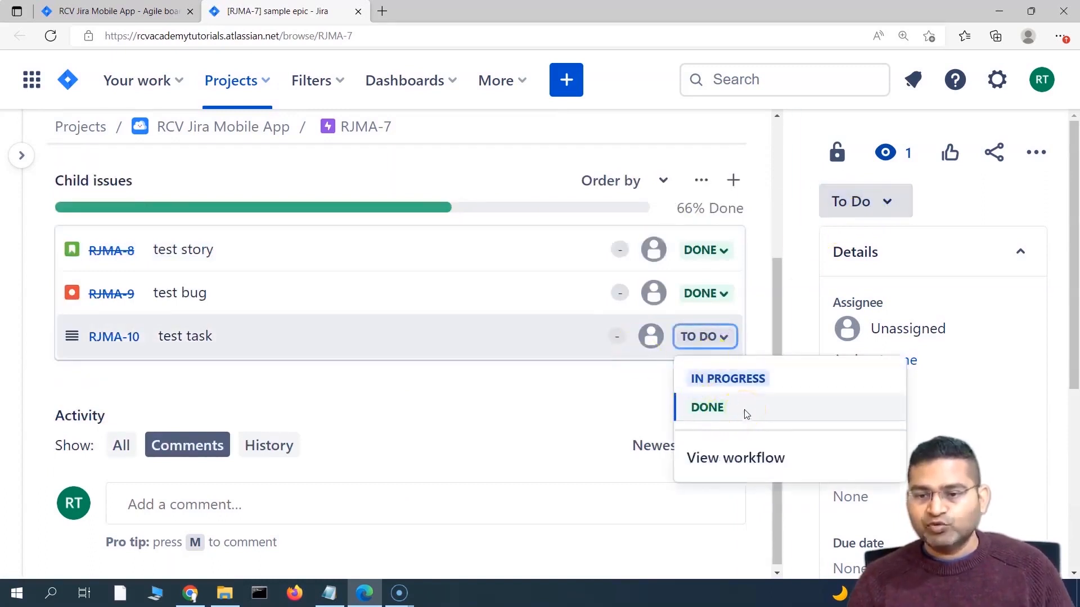
click(746, 414)
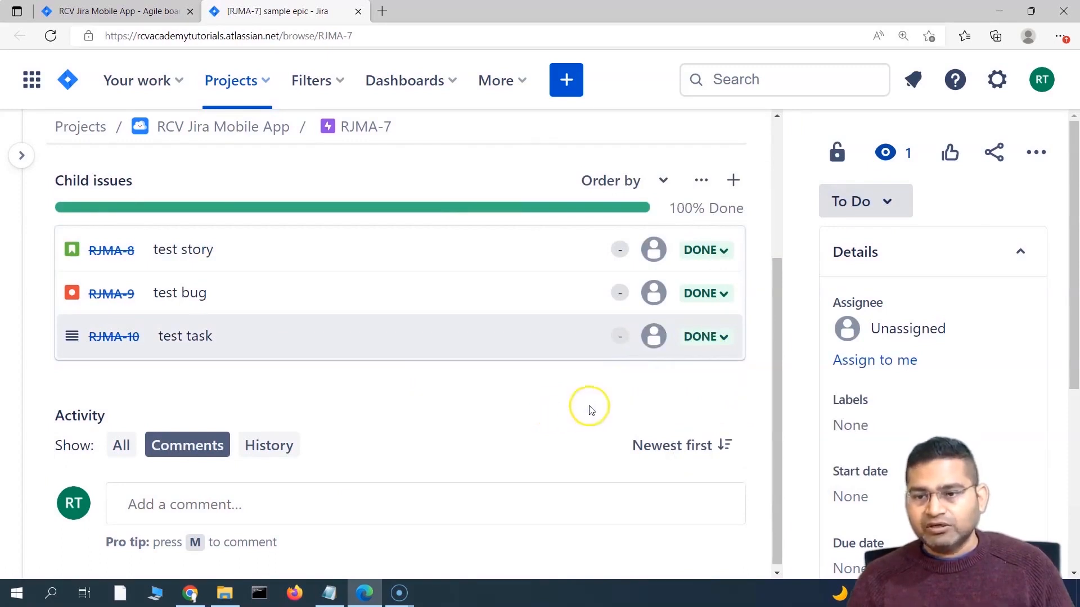
scroll(586, 404, up, 2)
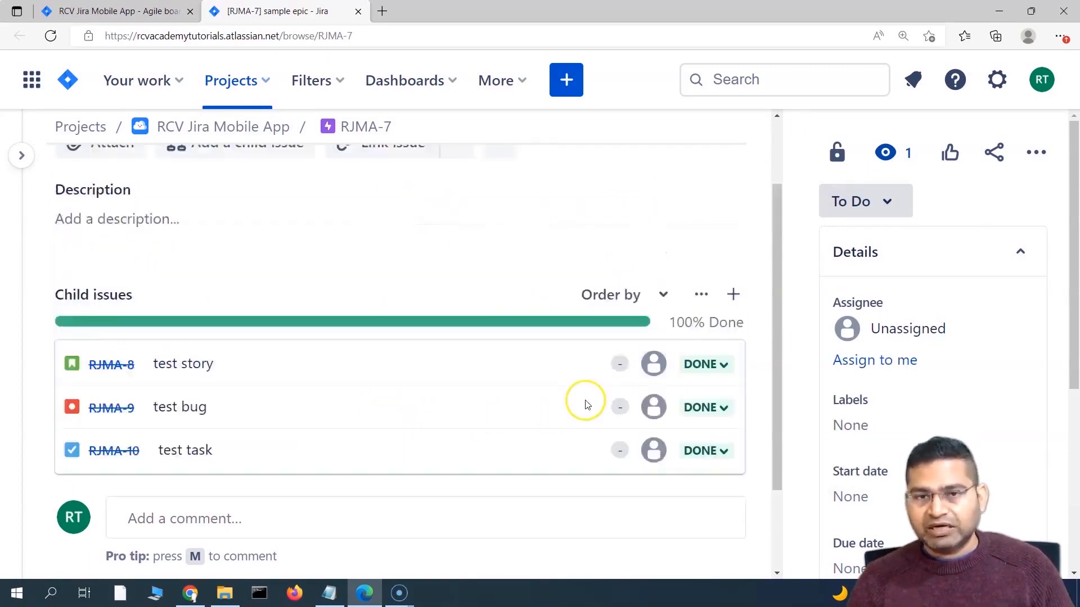
scroll(587, 405, up, 2)
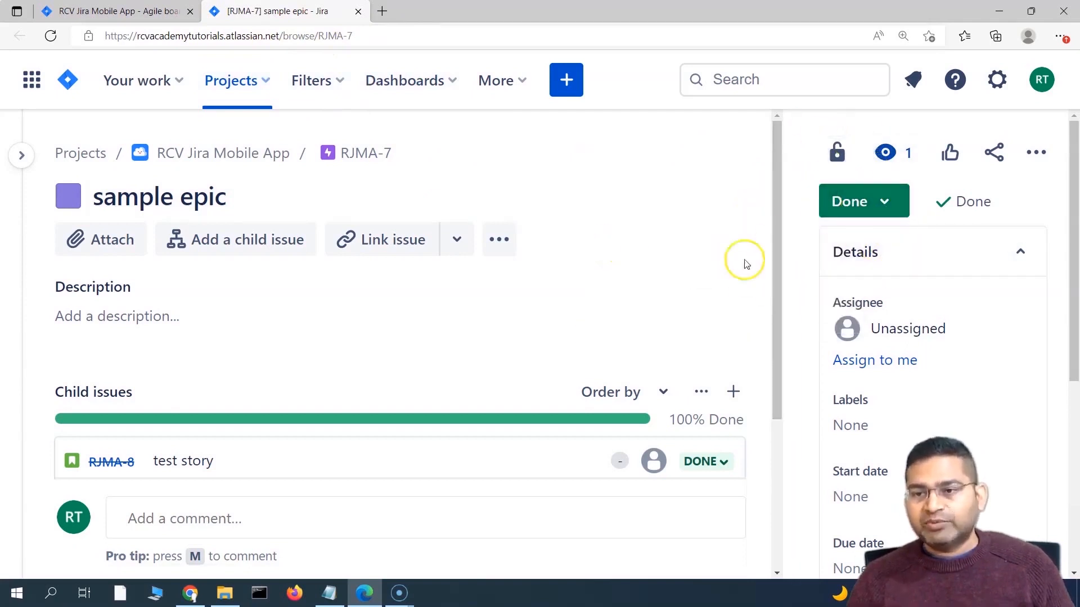
Step: Check who can view the sample epic using its lock icon
scroll(746, 264, down, 4)
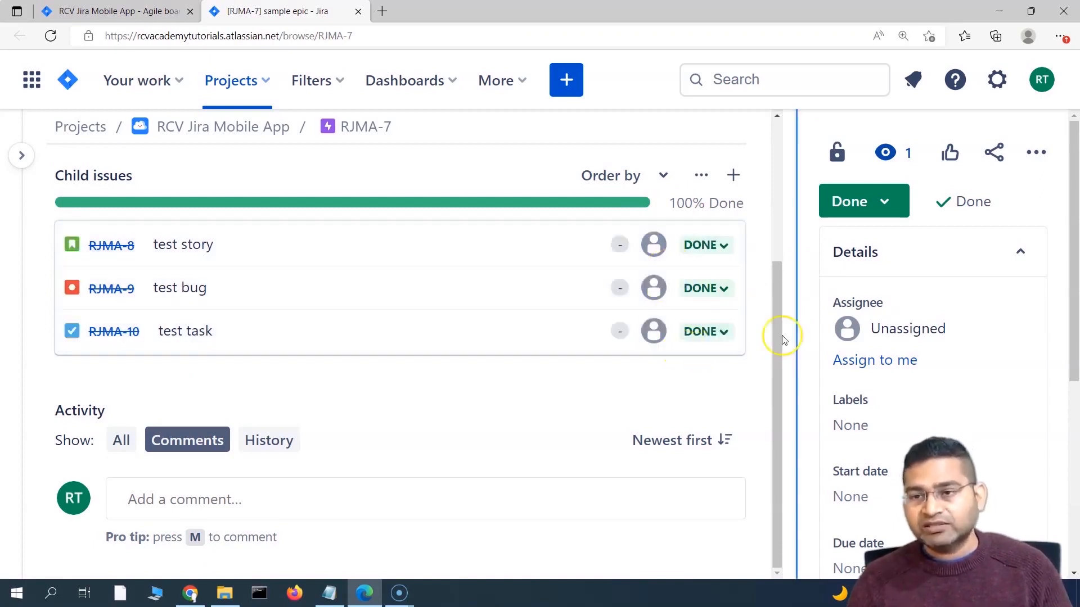
click(837, 153)
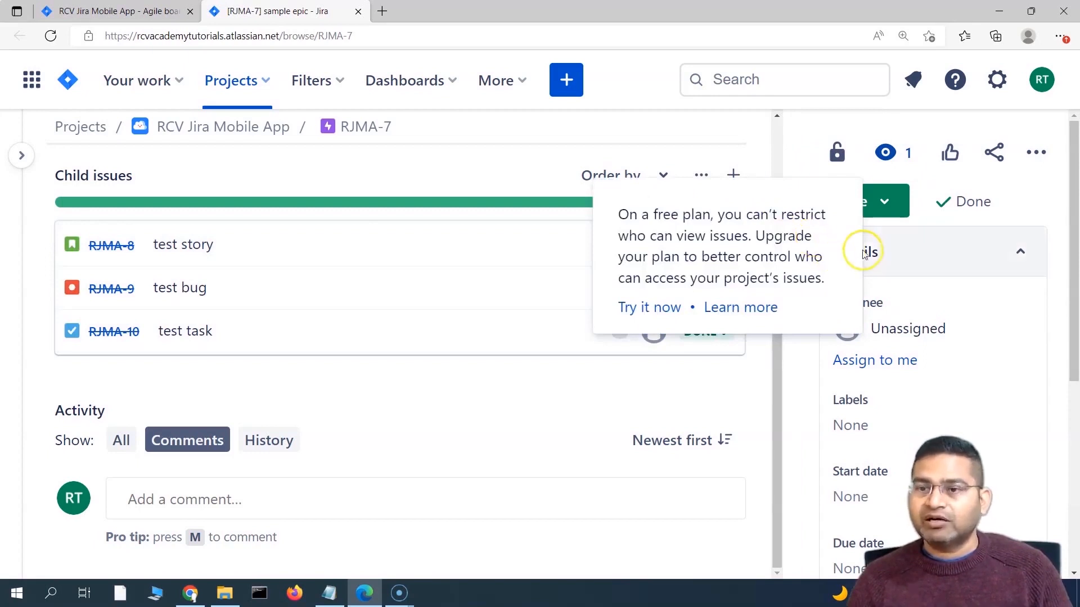
scroll(341, 338, up, 3)
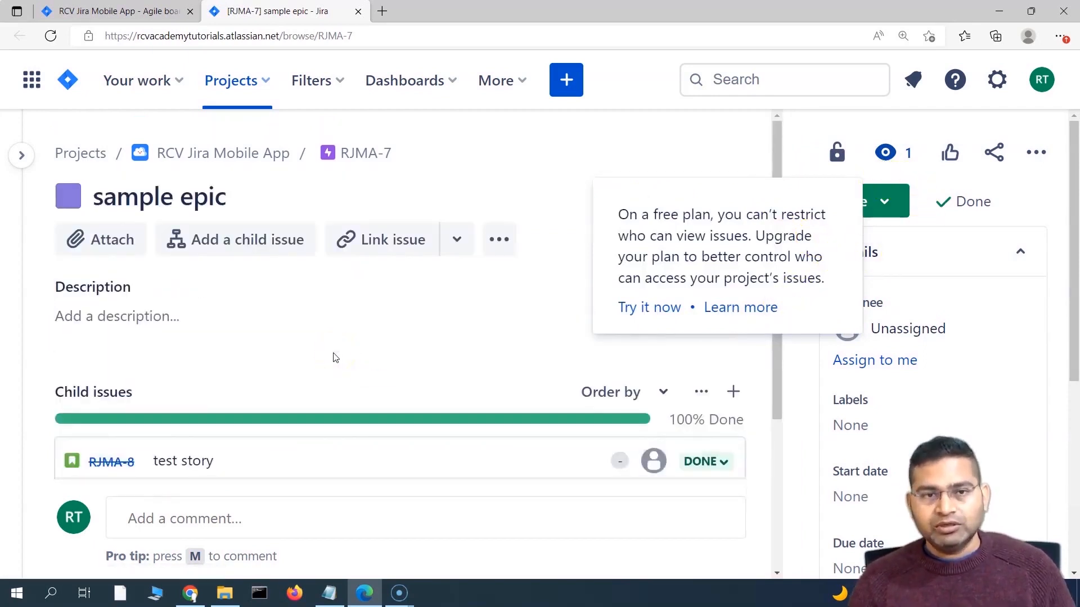
Step: Return to the RJMA backlog and expand the project navigation sidebar
click(155, 18)
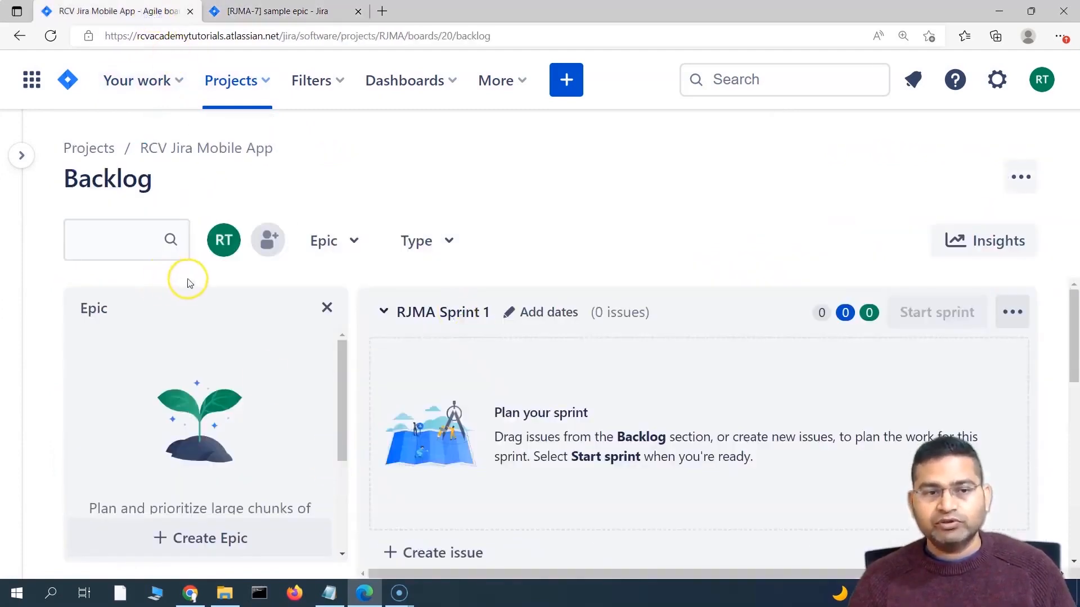
click(22, 155)
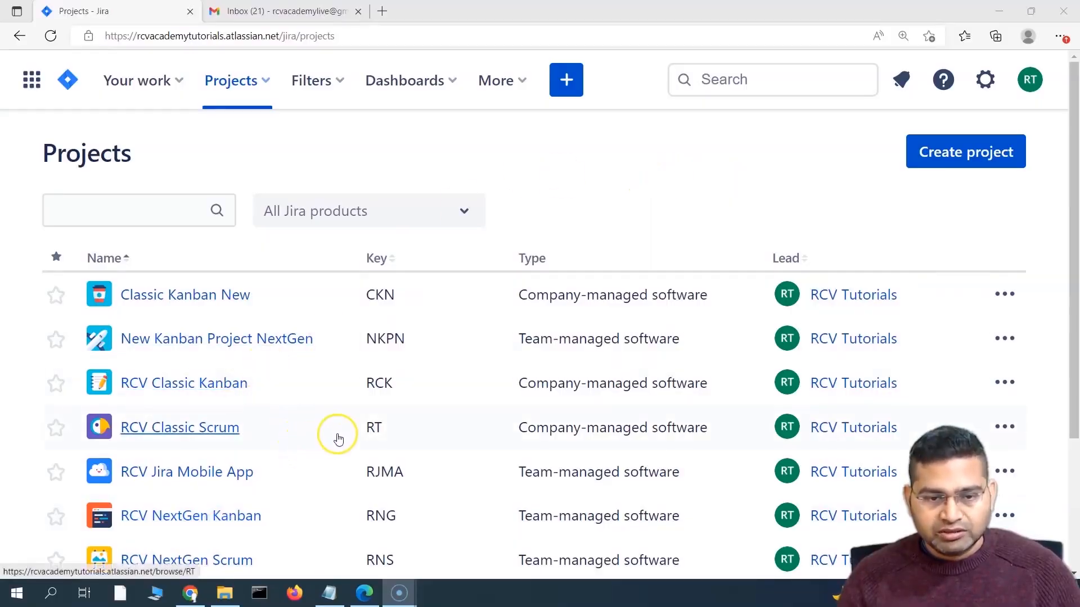
Step: From RCV Jira Mobile App's project settings, start a new automation rule
click(155, 475)
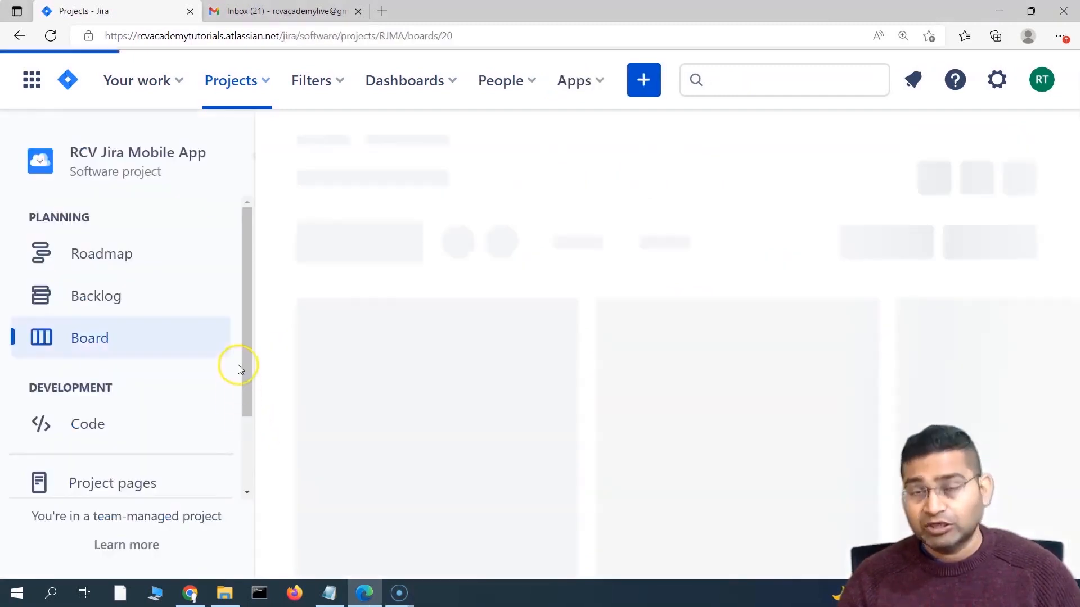
scroll(162, 381, down, 2)
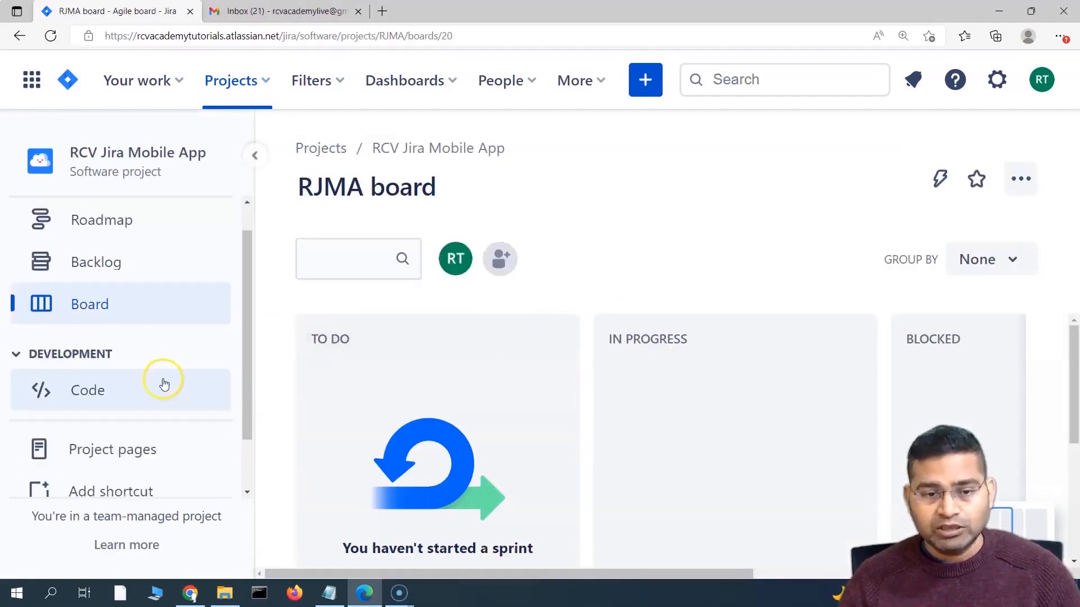
click(147, 468)
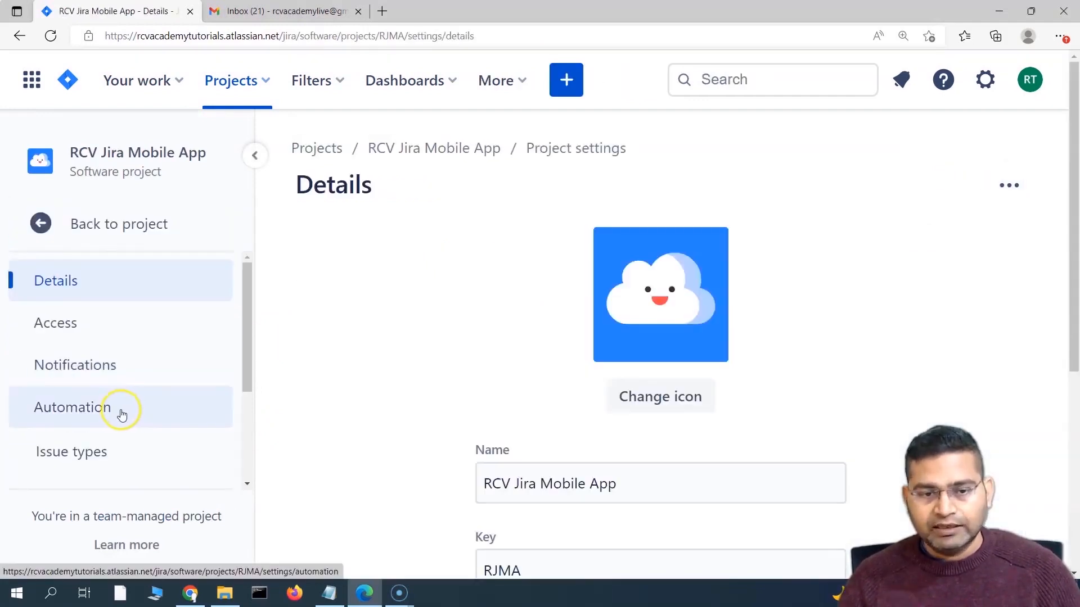
click(118, 414)
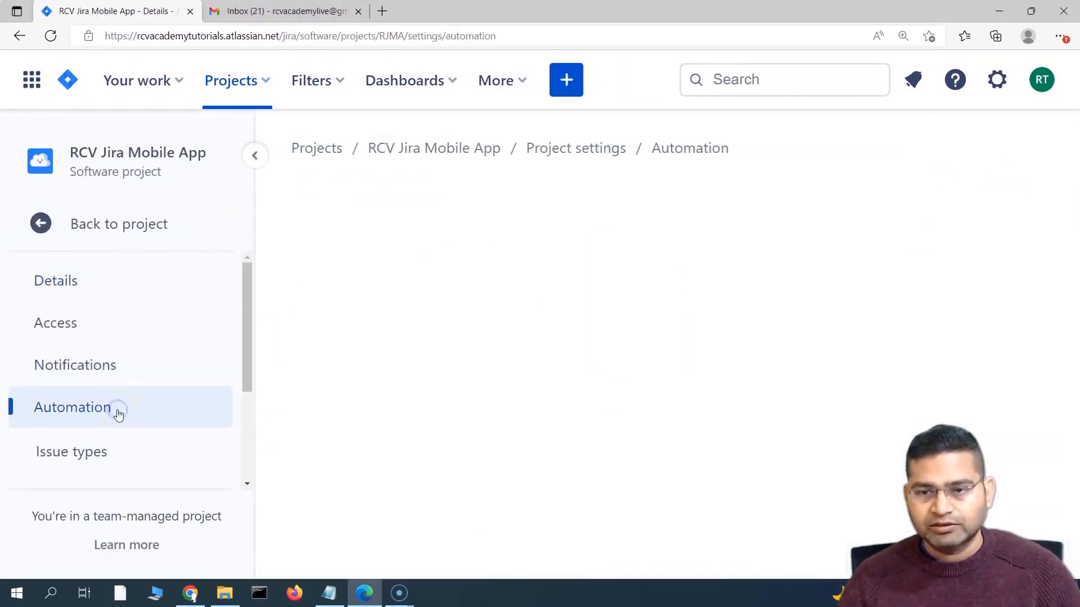
click(936, 188)
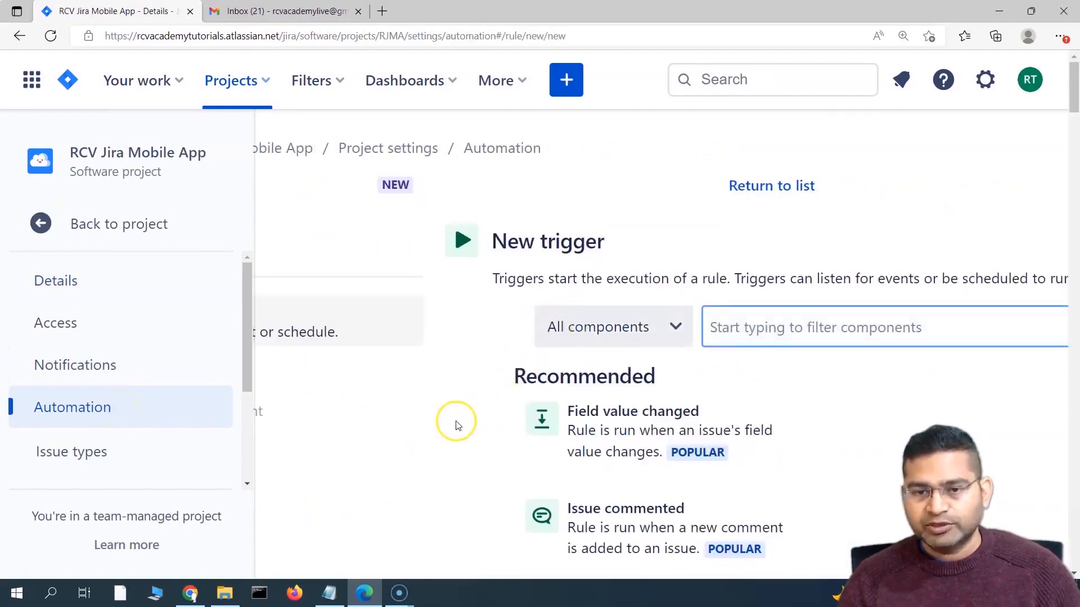
click(256, 154)
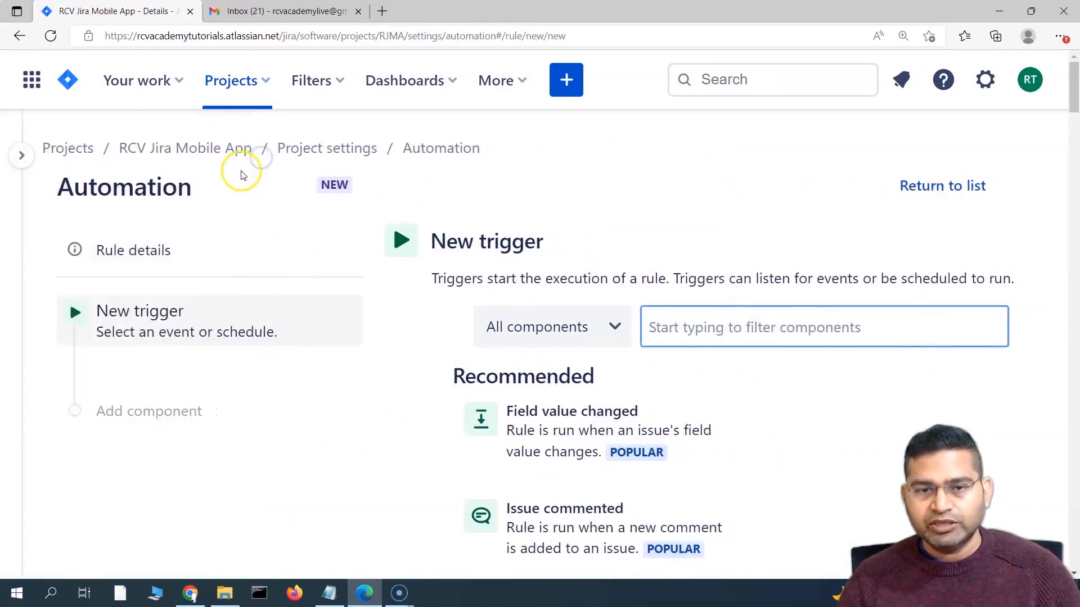
scroll(623, 274, down, 3)
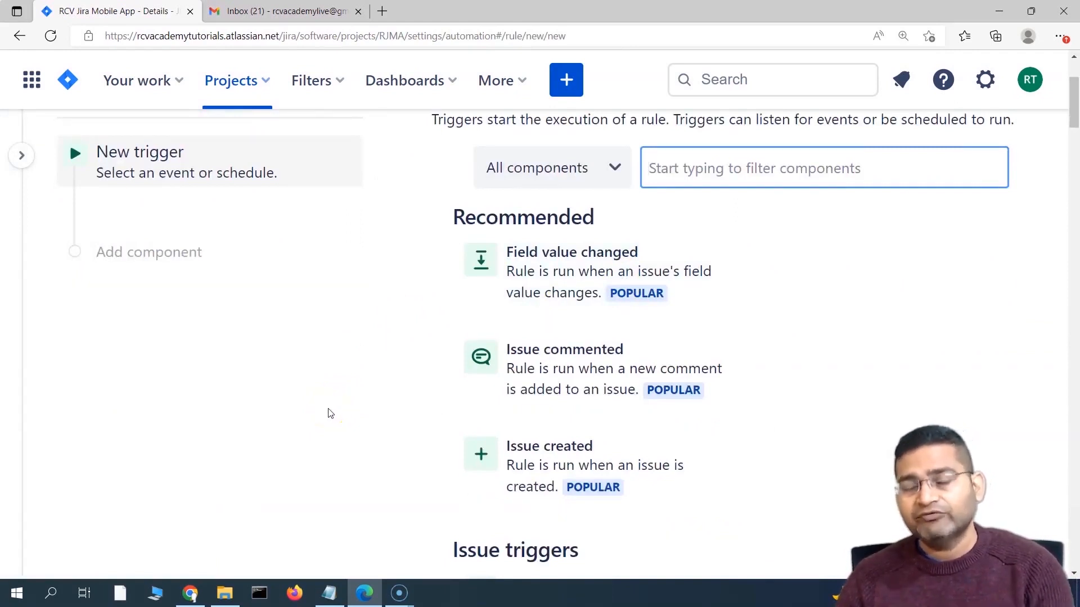
scroll(402, 403, up, 3)
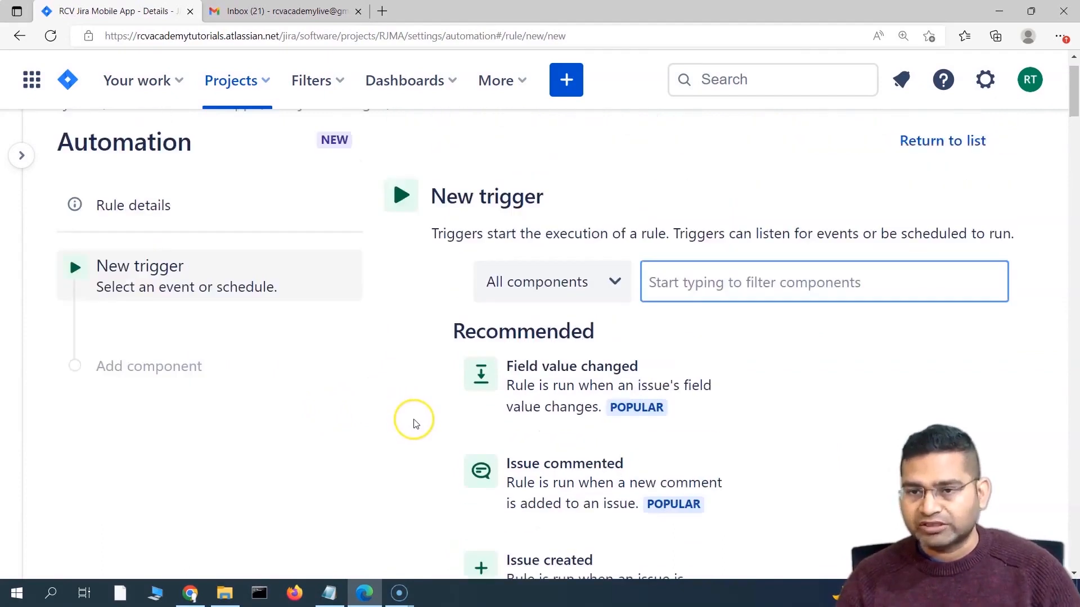
scroll(550, 362, down, 1)
scroll(459, 249, up, 1)
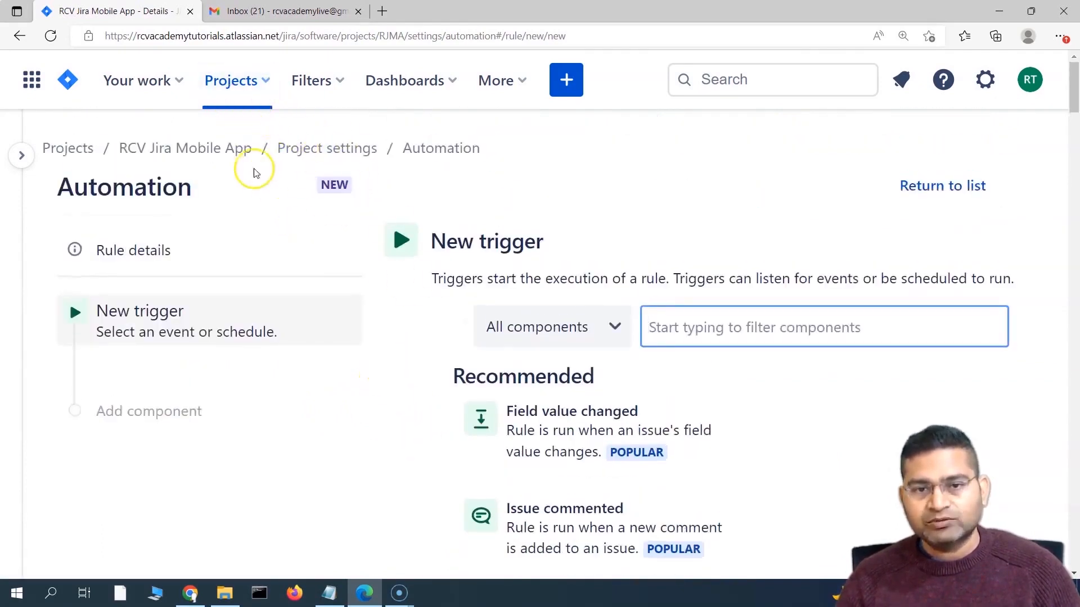
scroll(754, 316, down, 1)
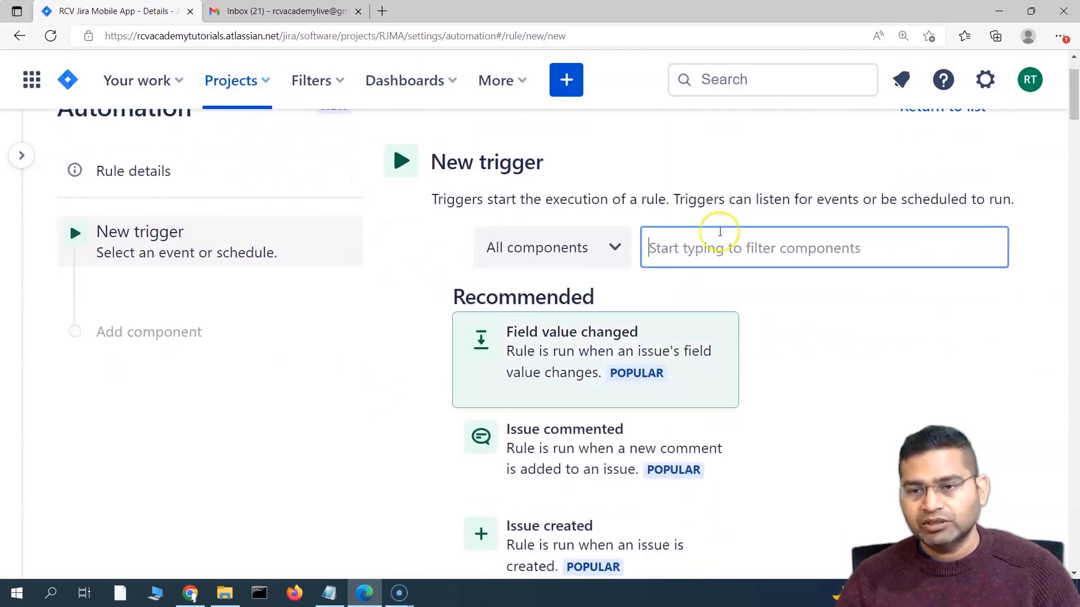
Step: Add an Issue transitioned trigger with To status BLOCKED and save it
click(696, 248)
text(tra)
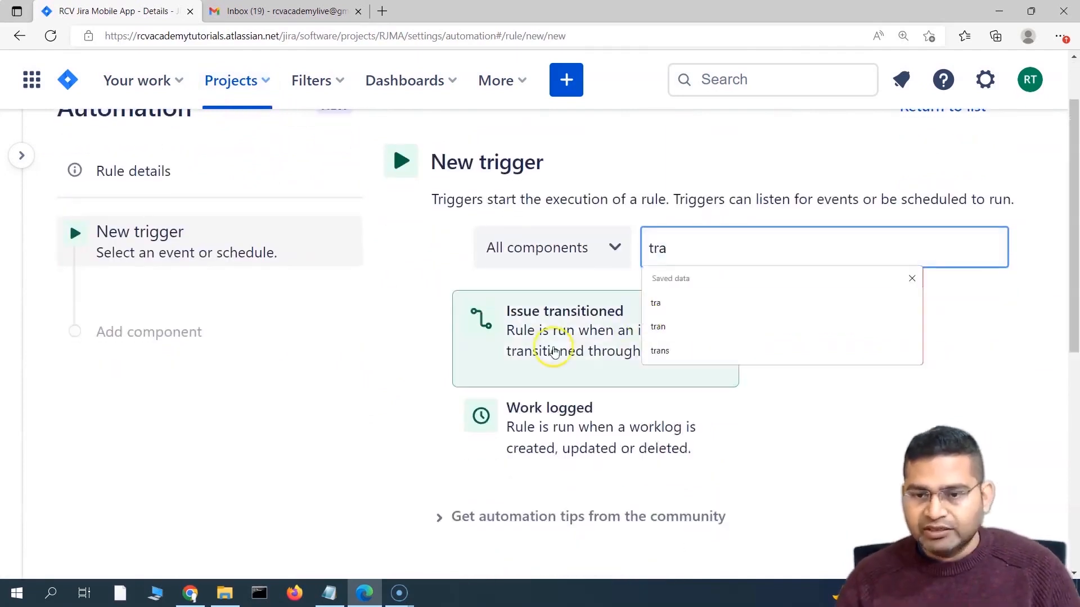
click(554, 352)
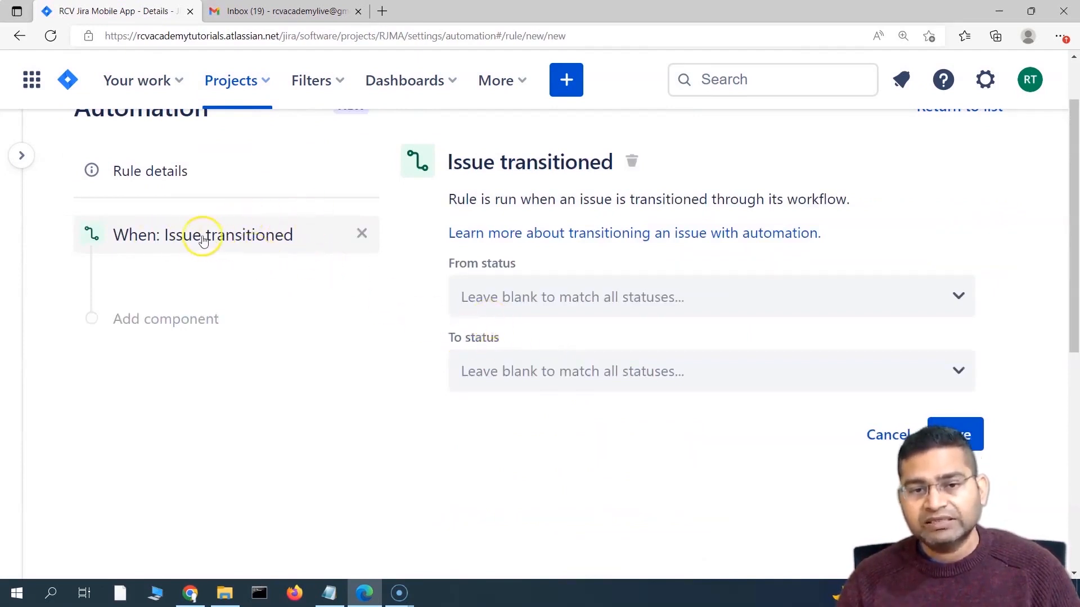
scroll(465, 396, down, 3)
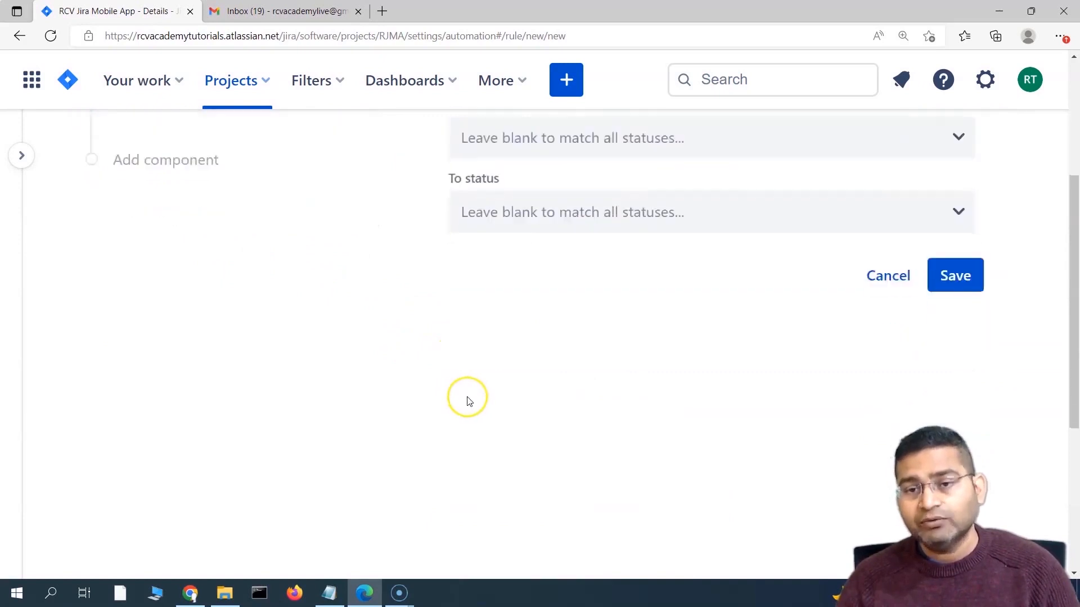
scroll(465, 395, up, 3)
click(523, 363)
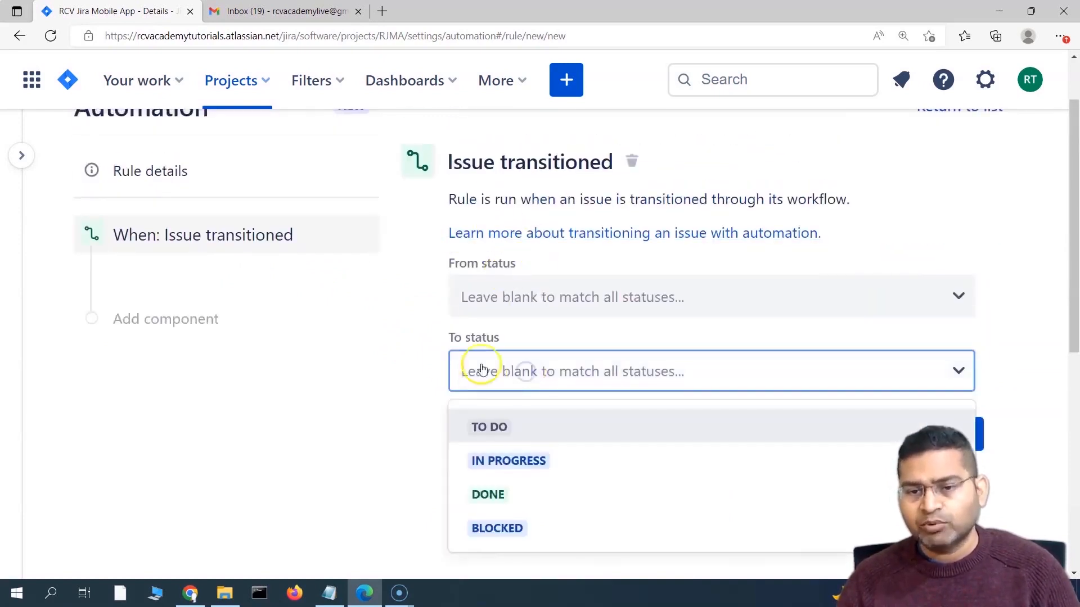
scroll(461, 366, down, 3)
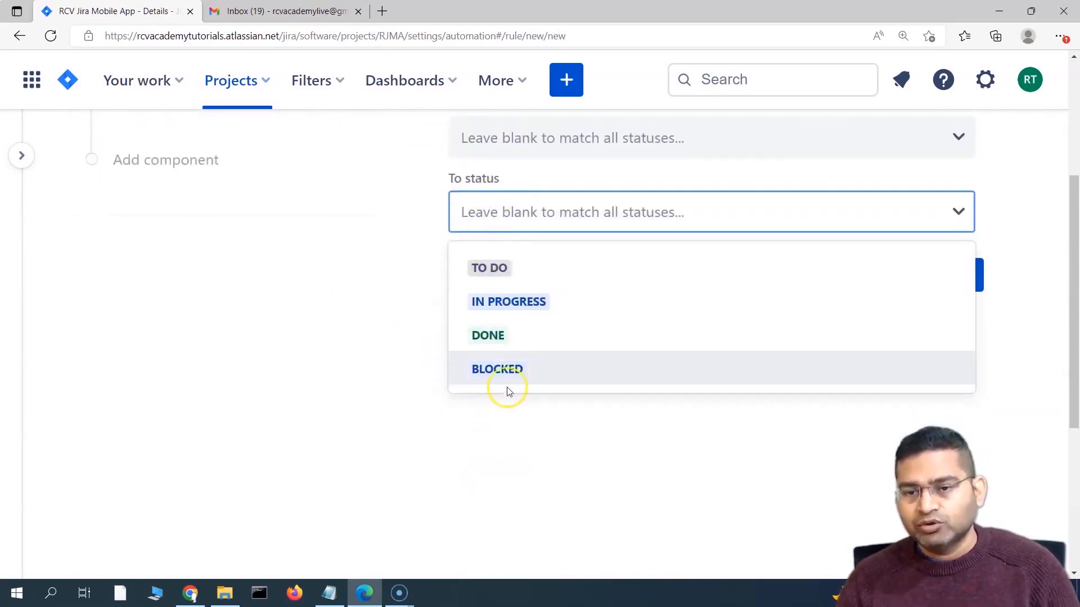
click(539, 375)
click(576, 321)
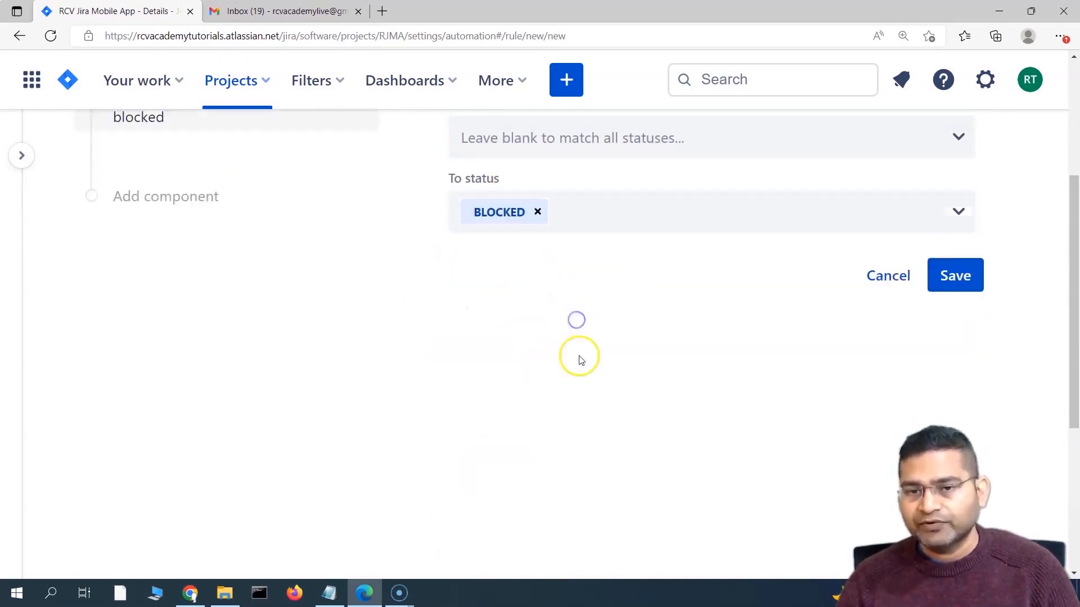
click(955, 435)
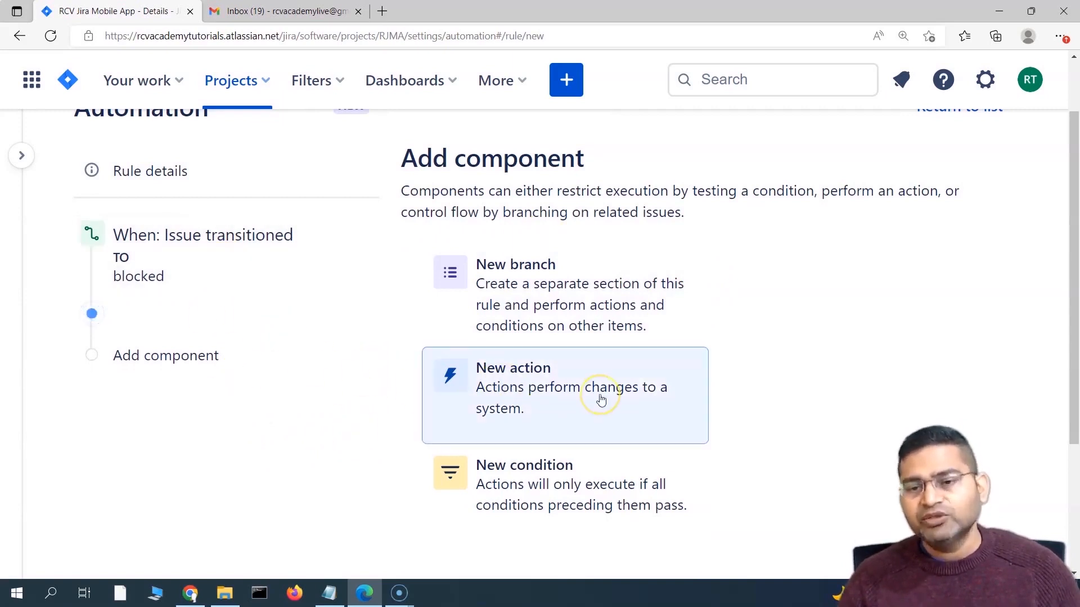
scroll(311, 379, down, 1)
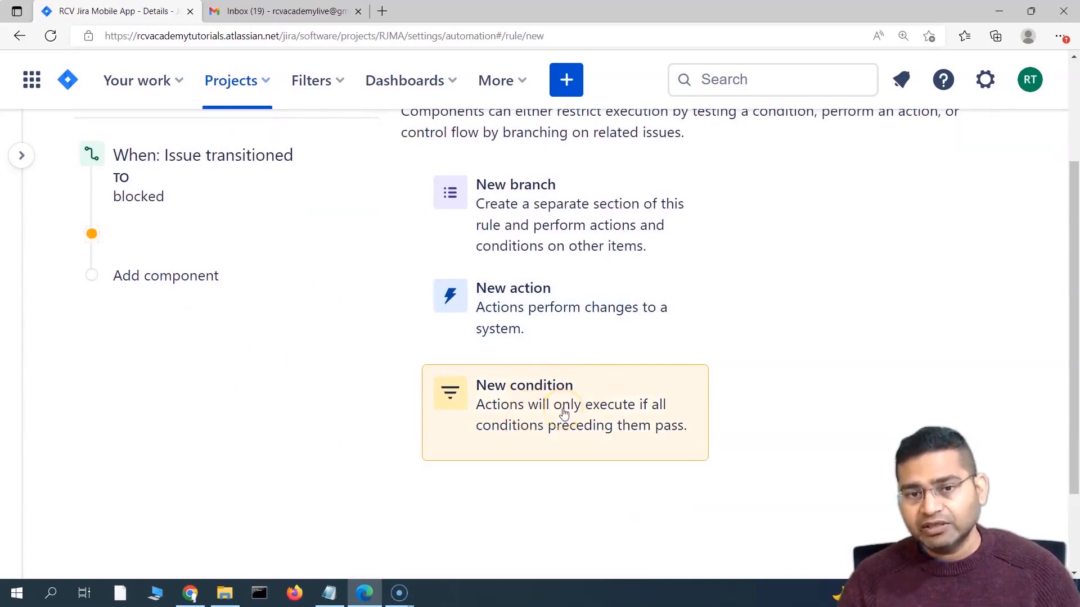
scroll(261, 406, up, 1)
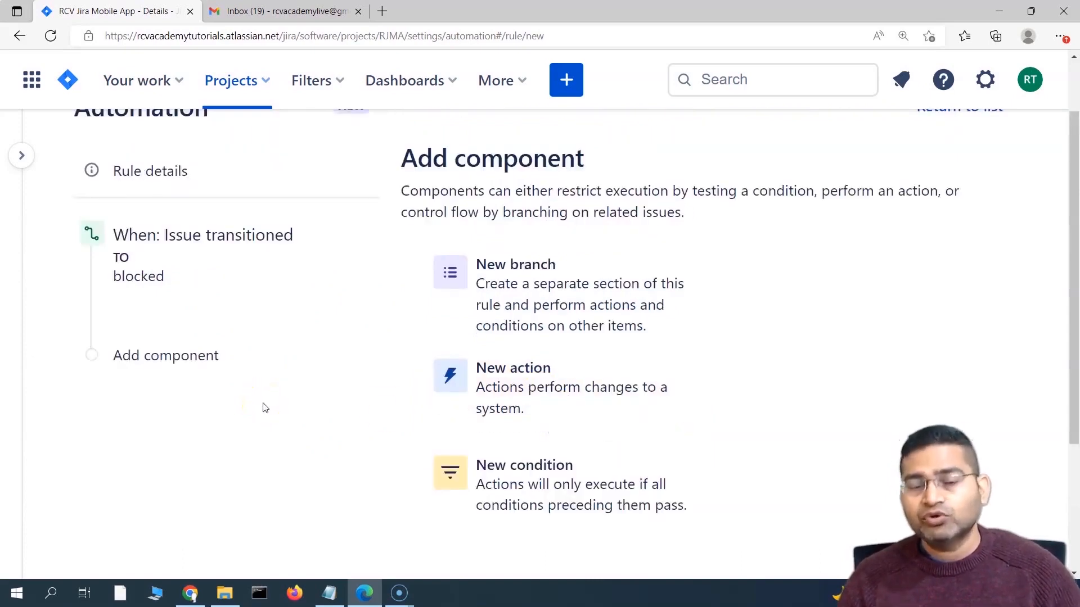
scroll(262, 407, down, 2)
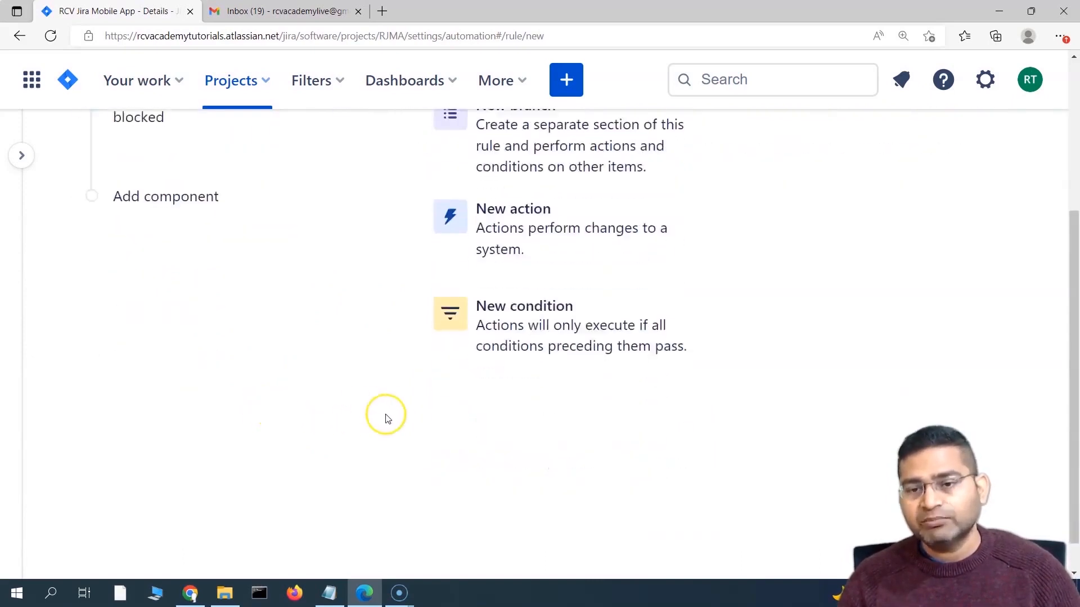
scroll(386, 416, up, 2)
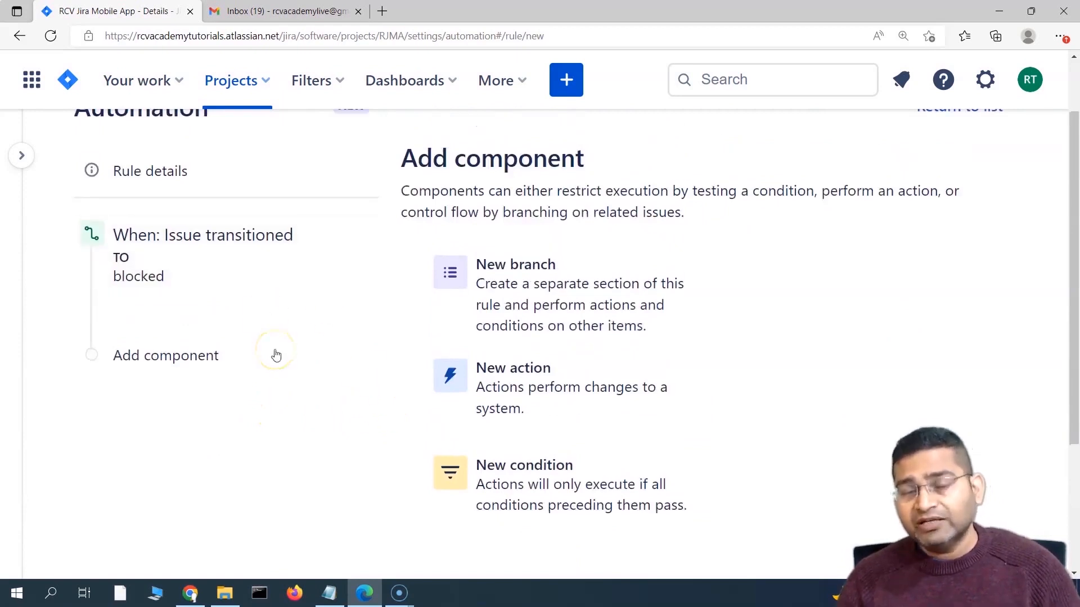
scroll(303, 382, down, 1)
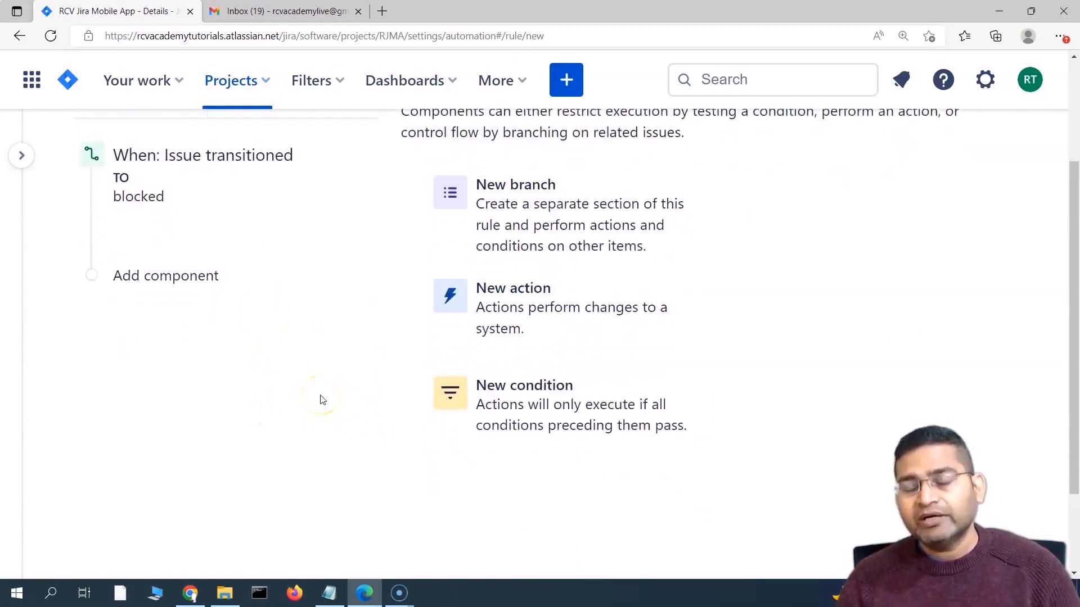
click(487, 417)
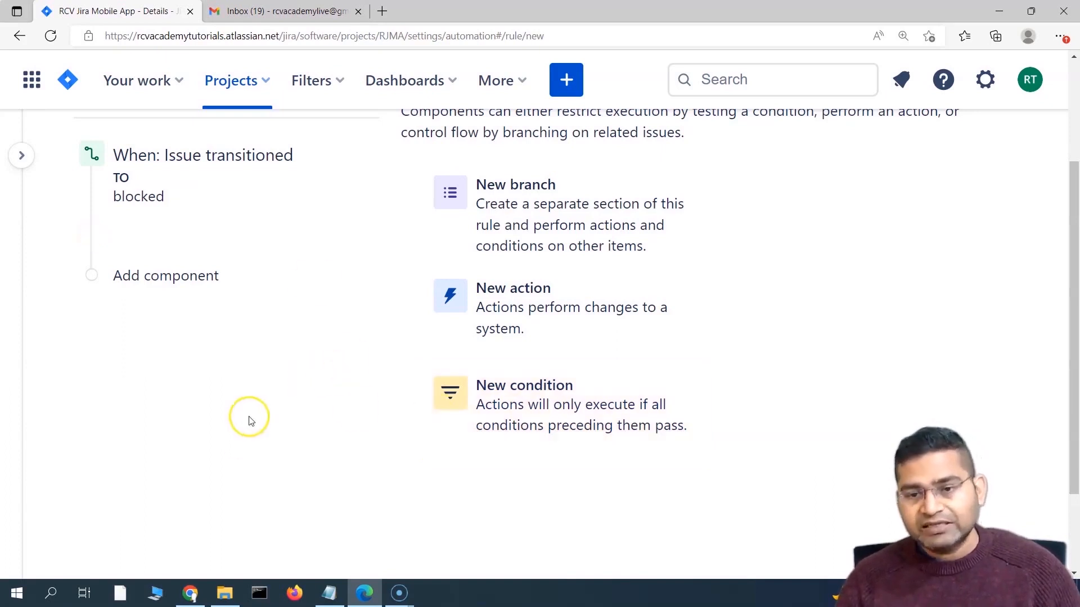
click(527, 318)
scroll(422, 455, down, 3)
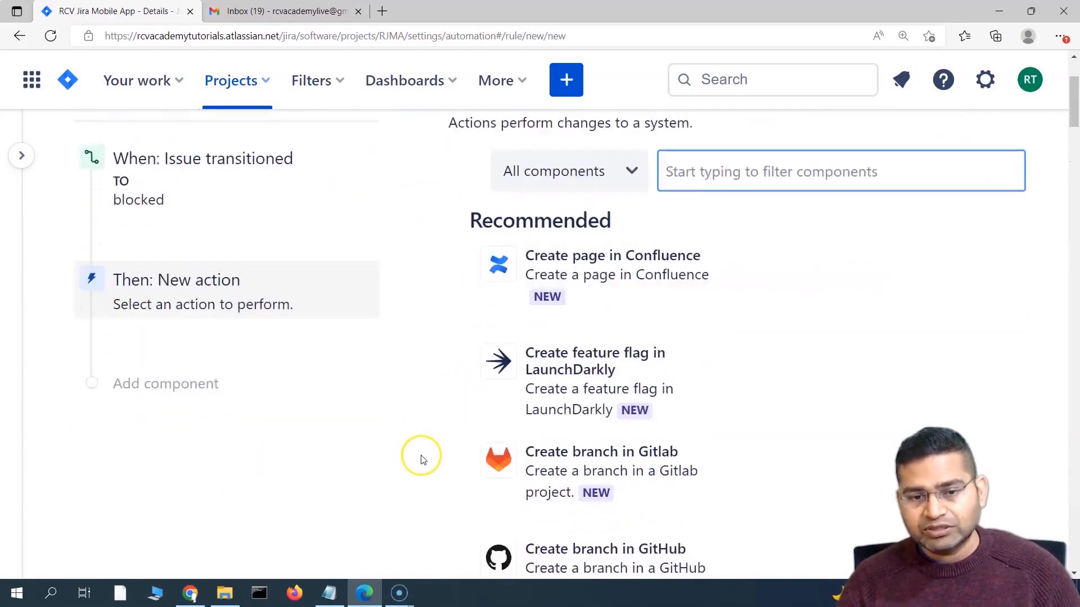
scroll(231, 275, up, 2)
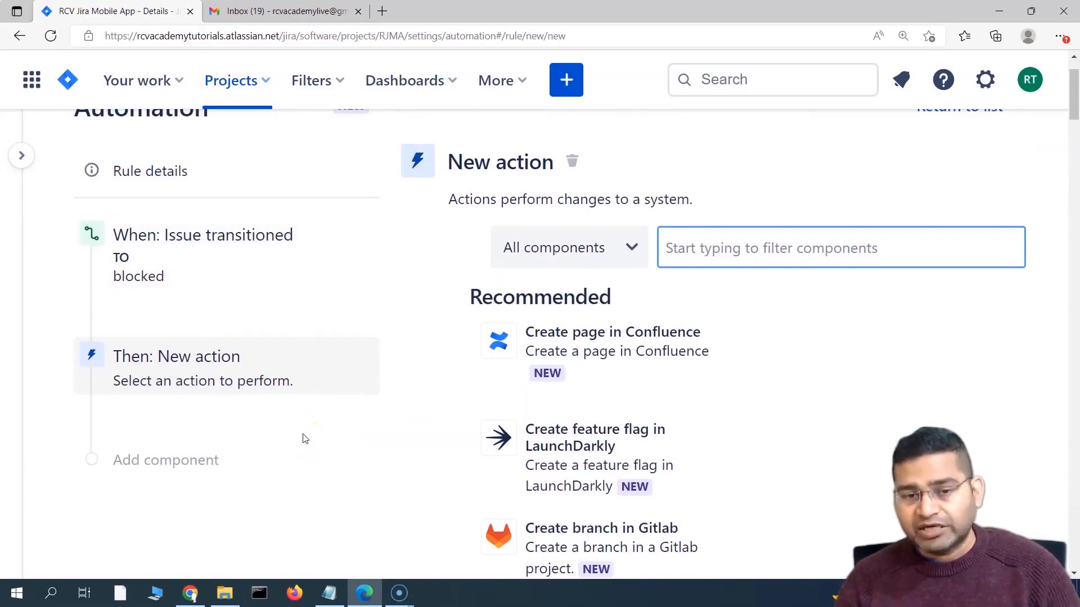
scroll(357, 502, down, 1)
scroll(356, 500, down, 10)
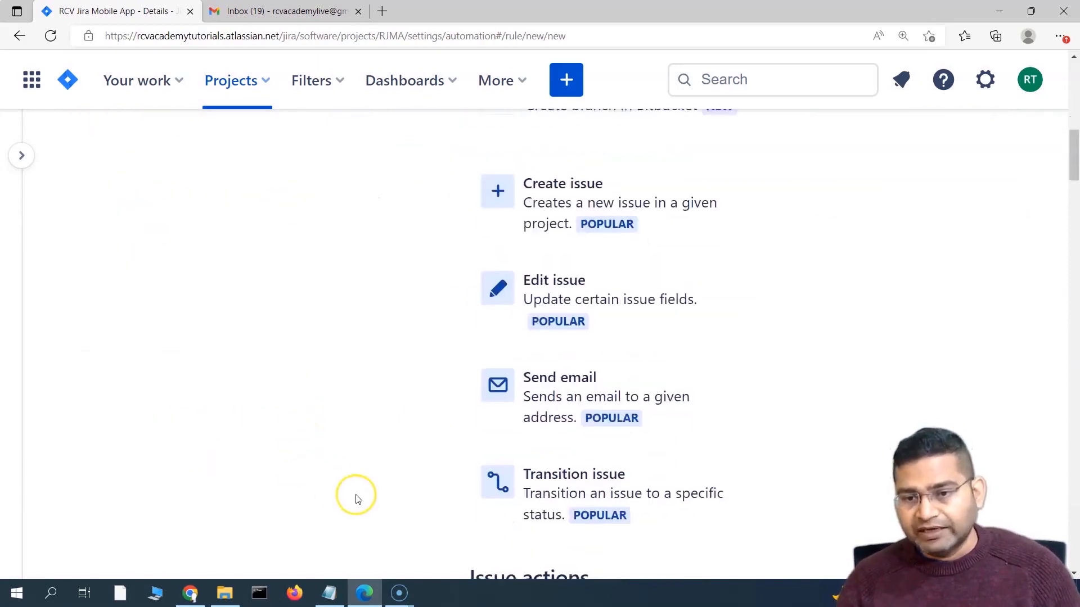
scroll(357, 500, down, 1)
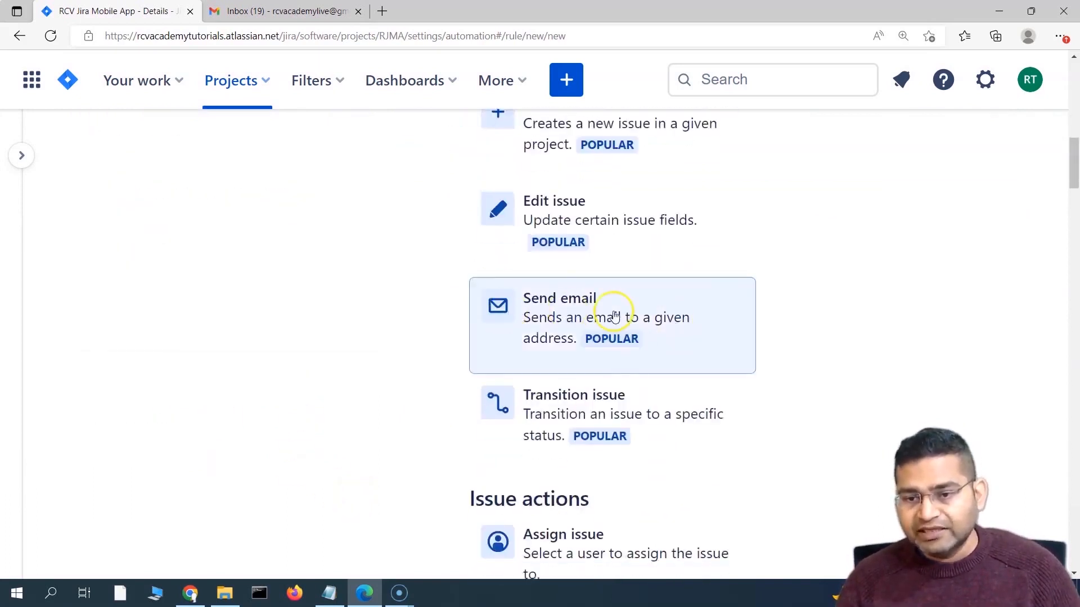
scroll(501, 420, down, 5)
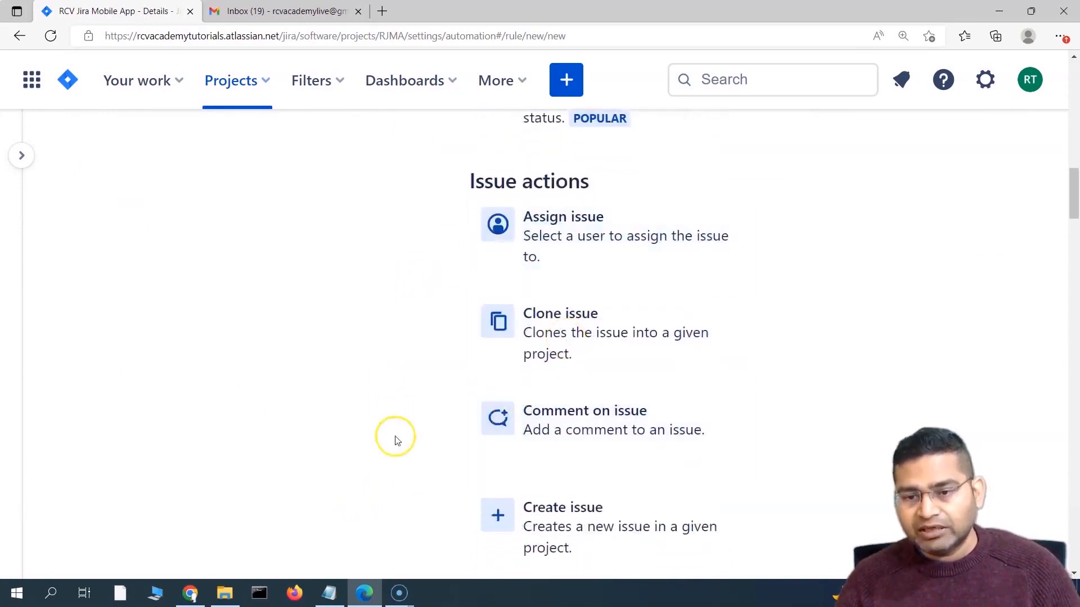
scroll(395, 440, down, 20)
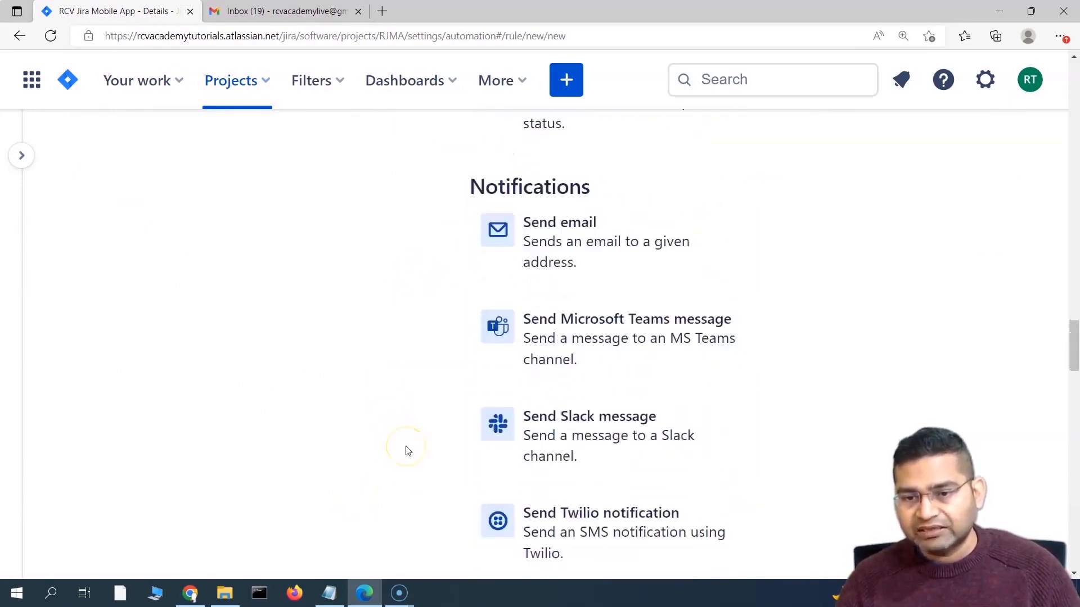
scroll(564, 306, down, 1)
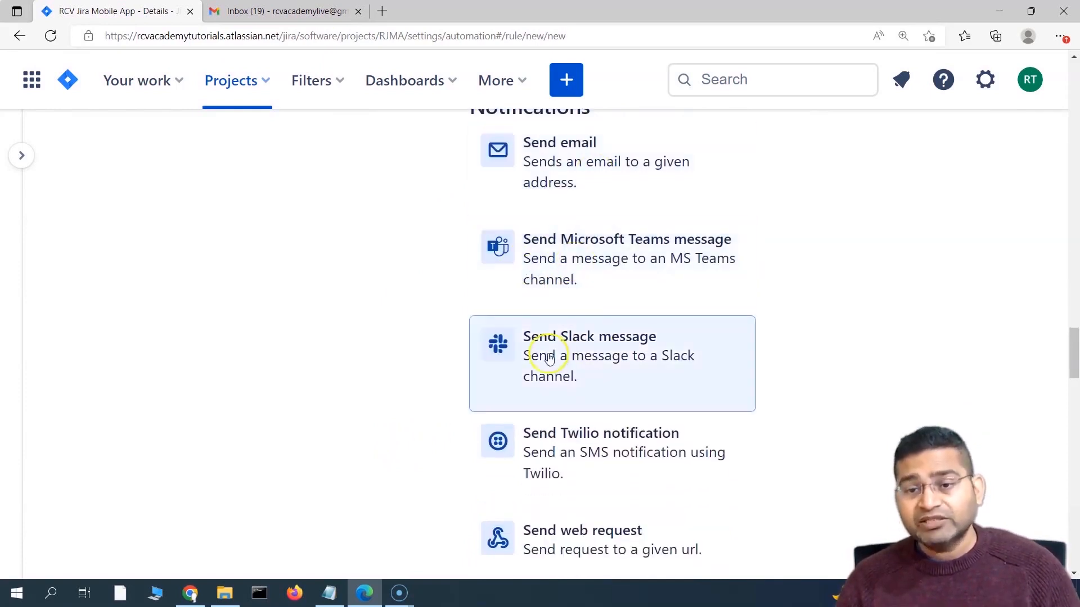
scroll(604, 502, down, 1)
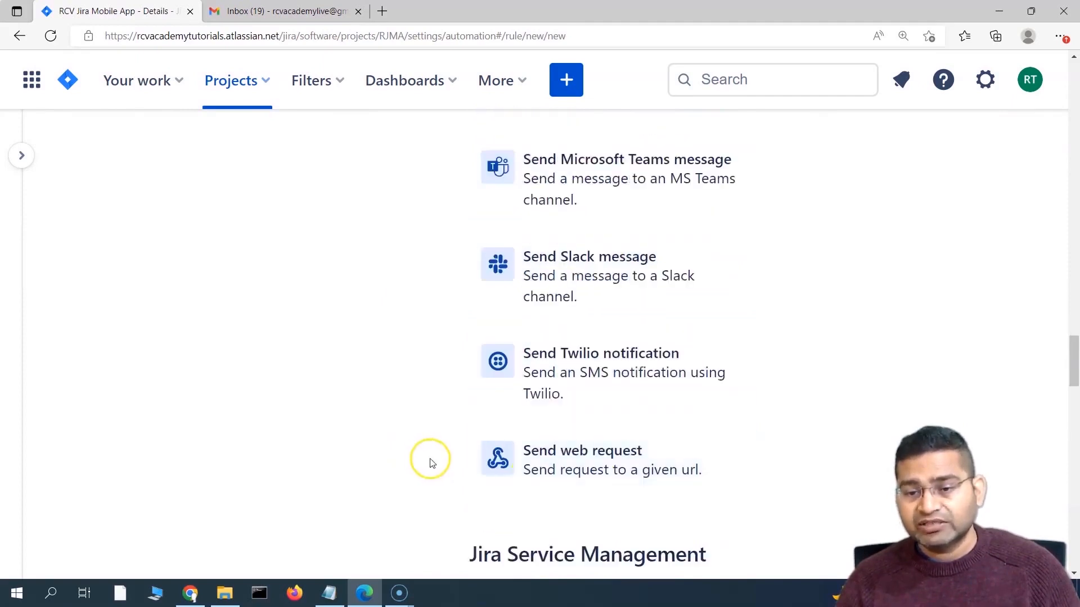
scroll(433, 460, up, 3)
scroll(596, 371, down, 2)
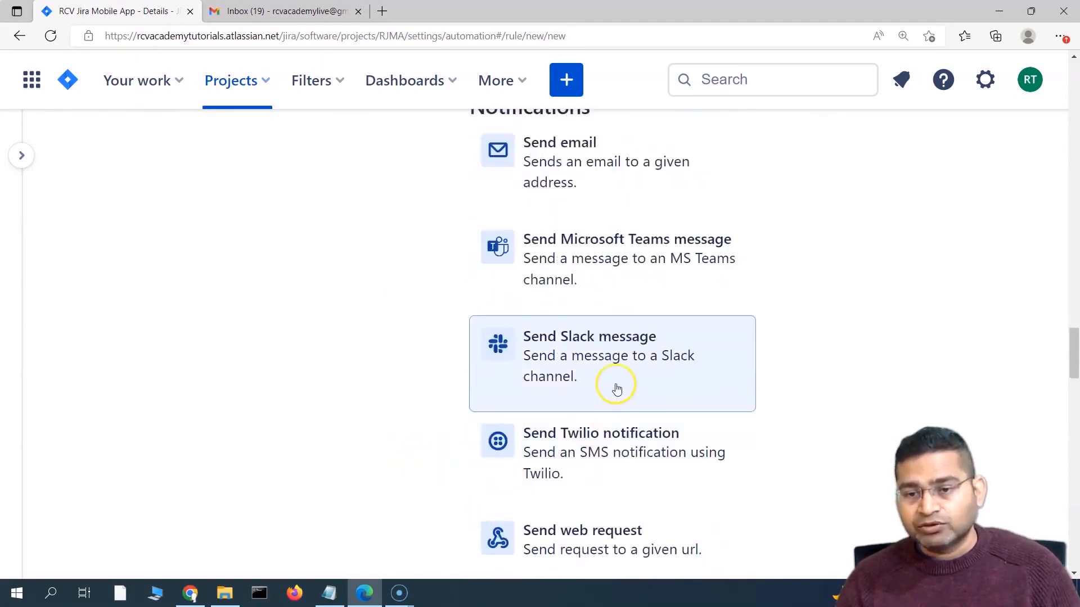
click(637, 360)
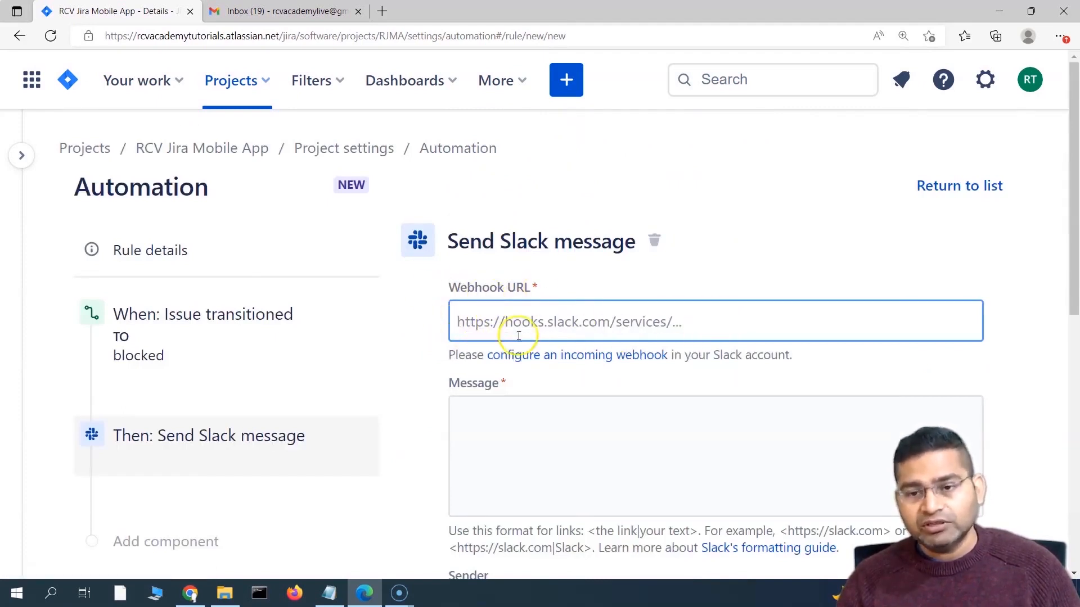
scroll(536, 310, down, 3)
scroll(536, 309, down, 4)
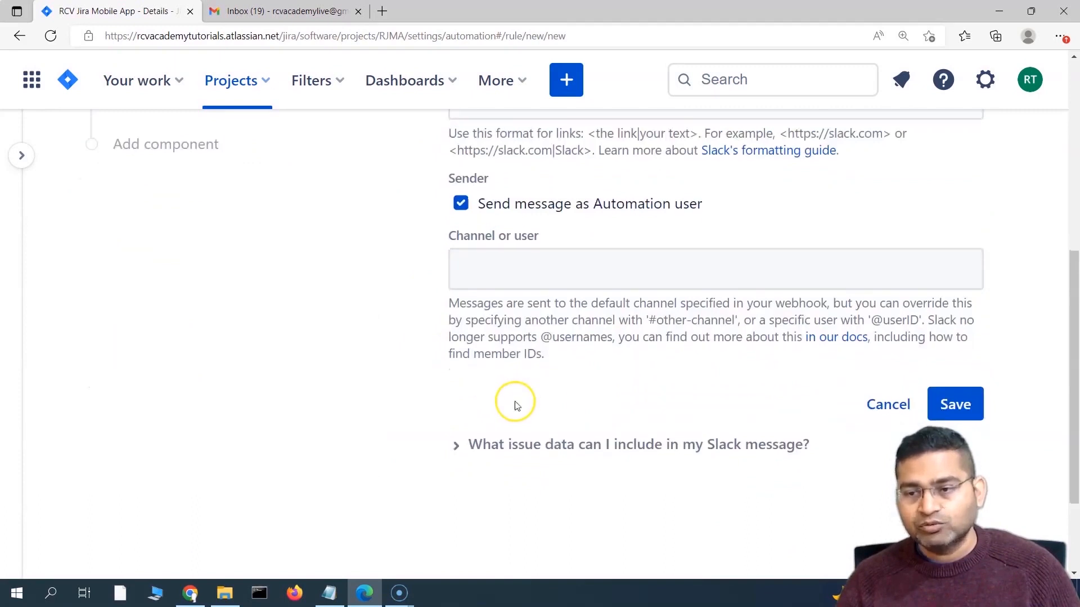
scroll(664, 436, up, 1)
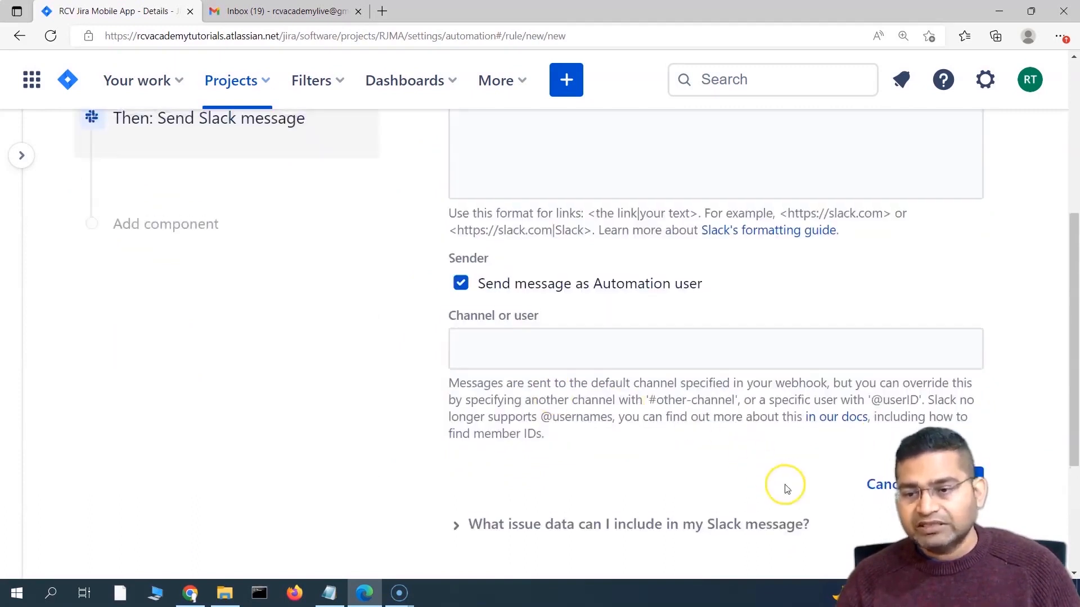
click(877, 482)
scroll(348, 447, up, 3)
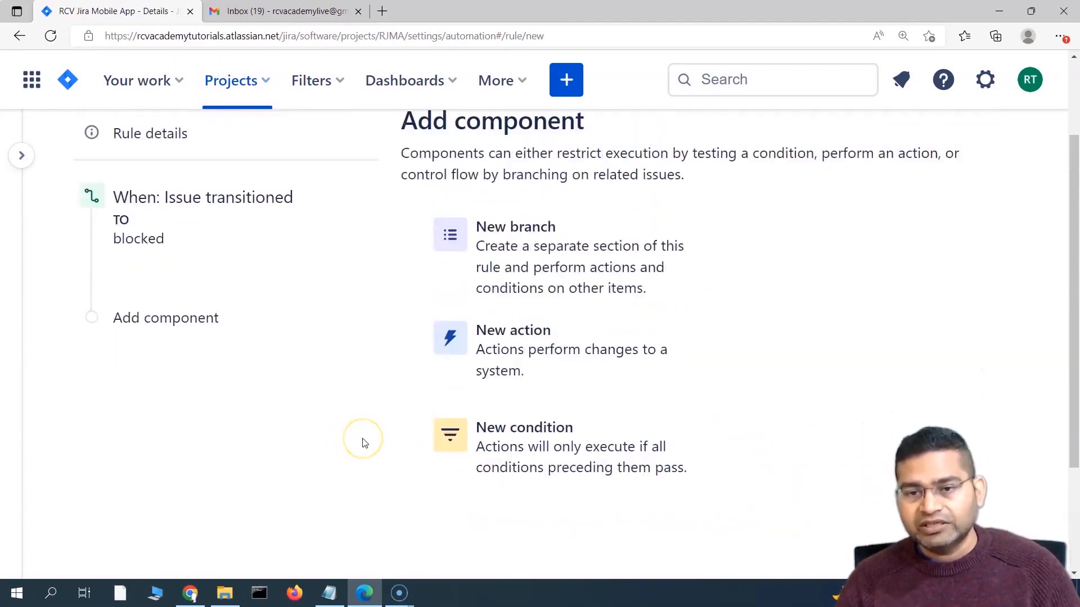
Step: Add a Send email action after the BLOCKED trigger, briefly checking the Gmail inbox
click(235, 319)
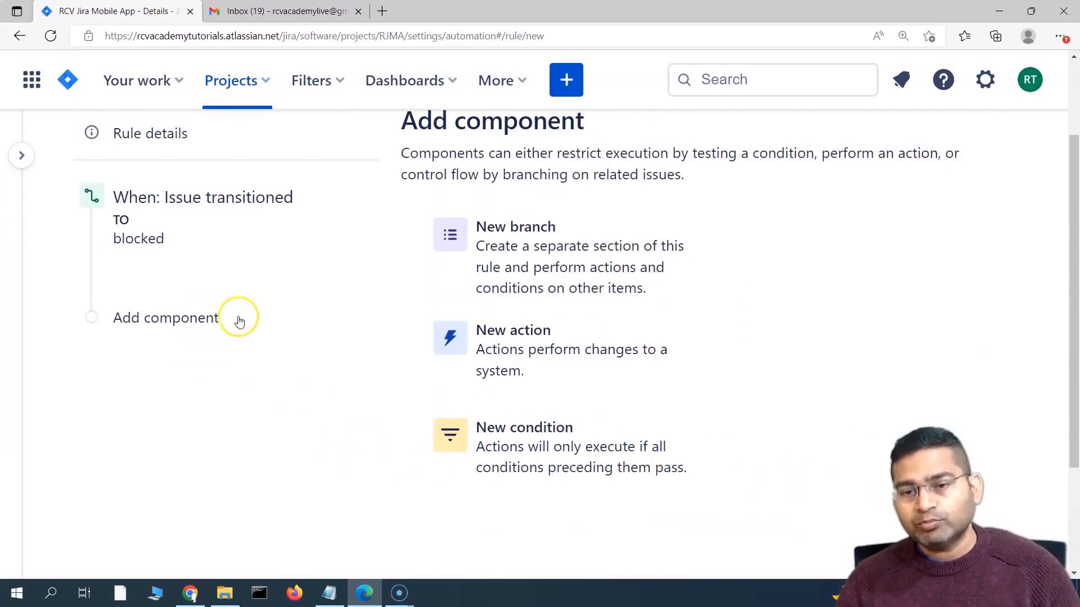
click(546, 363)
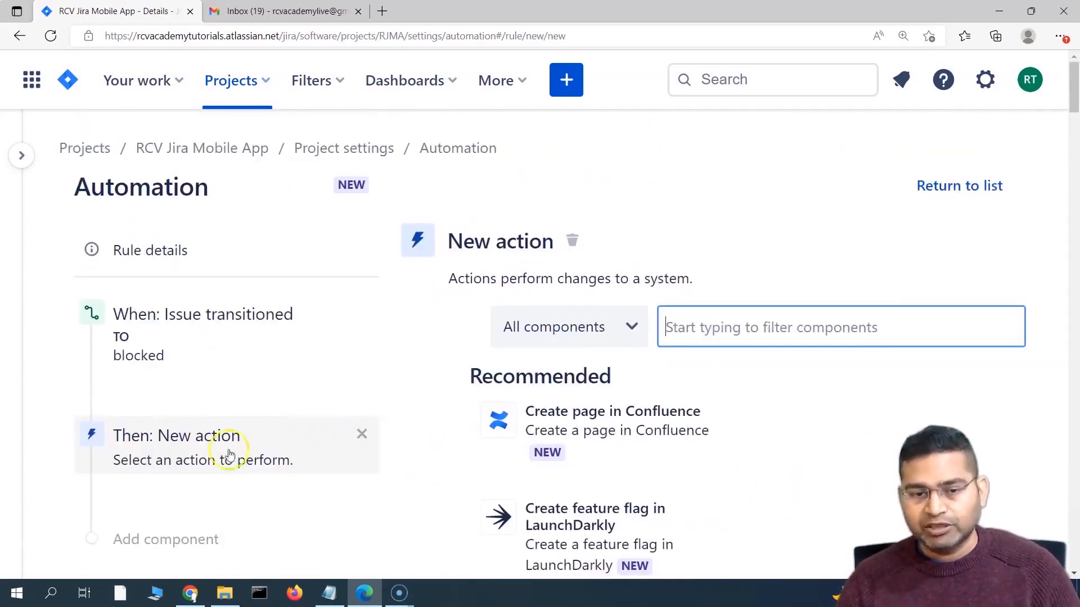
scroll(409, 493, down, 2)
scroll(408, 494, down, 5)
scroll(412, 487, up, 8)
click(724, 326)
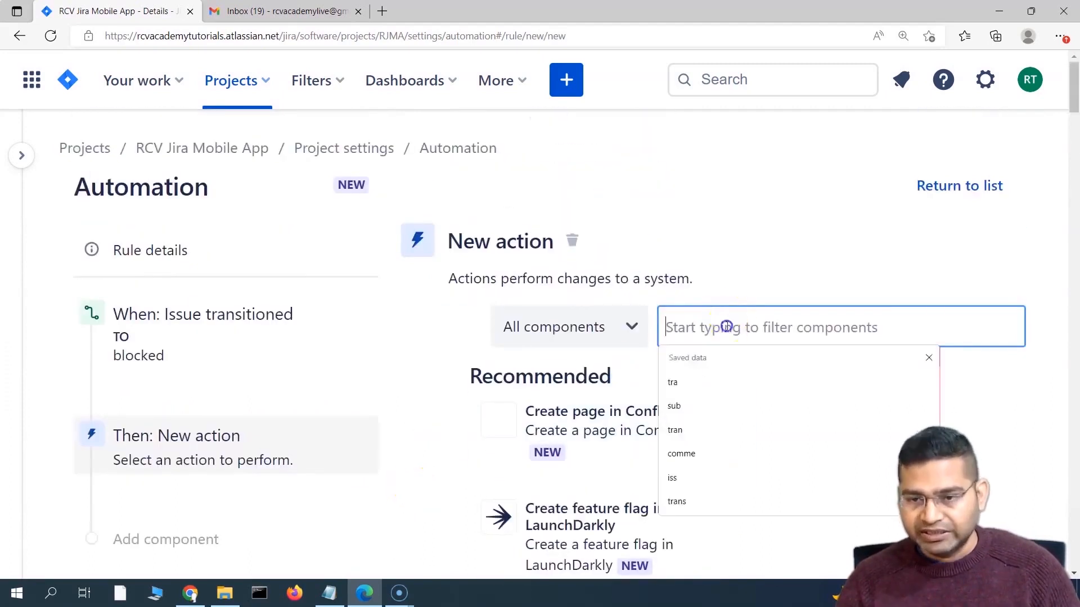
text(emai)
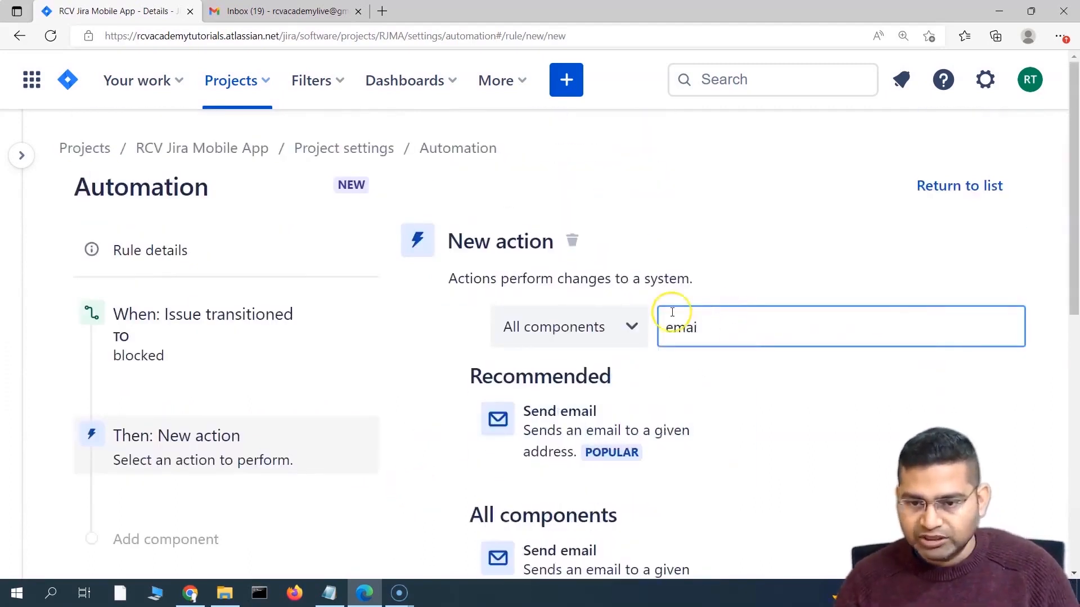
text(l)
click(562, 426)
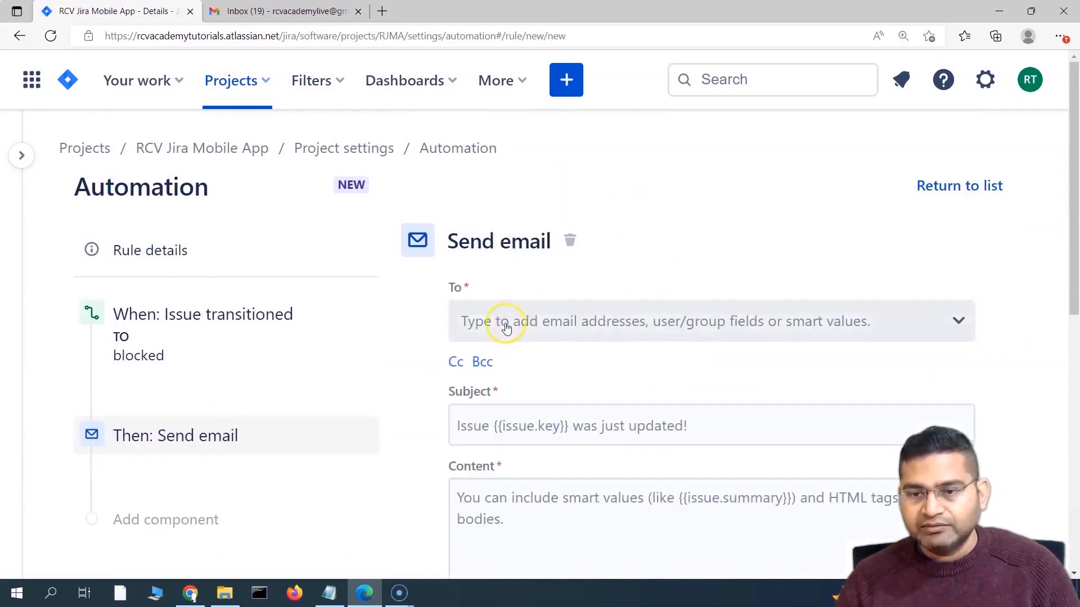
click(302, 12)
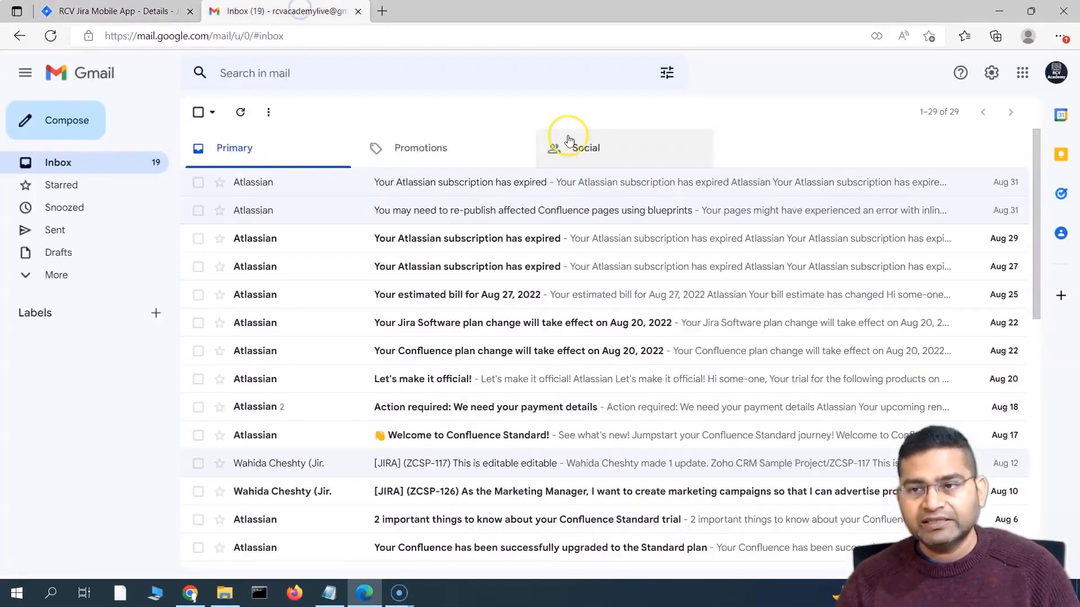
click(100, 10)
Step: Try adding the Gmail address as the email recipient, then remove it again
click(544, 319)
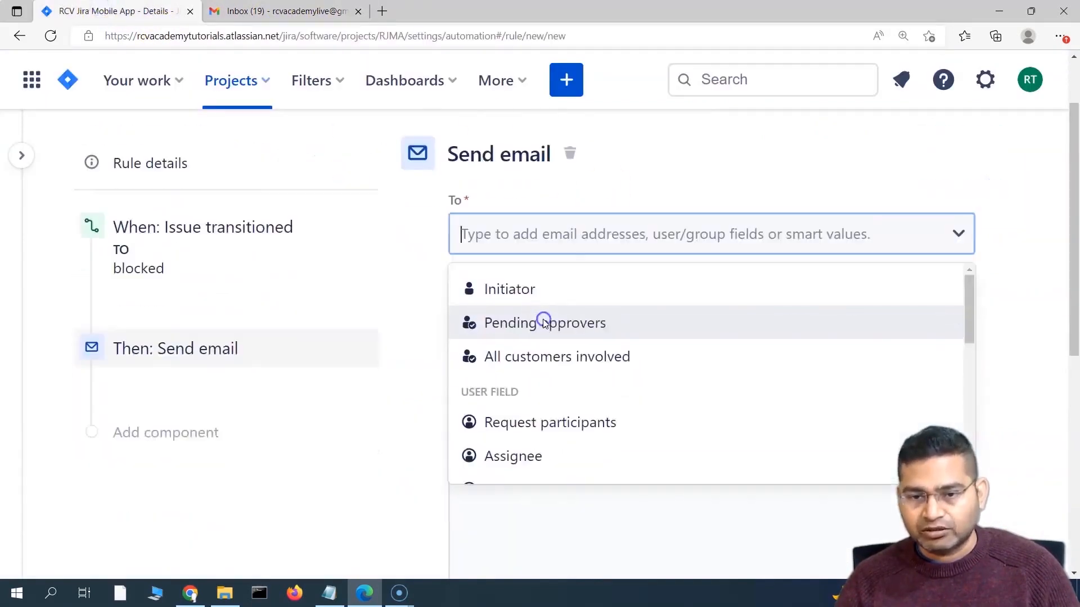
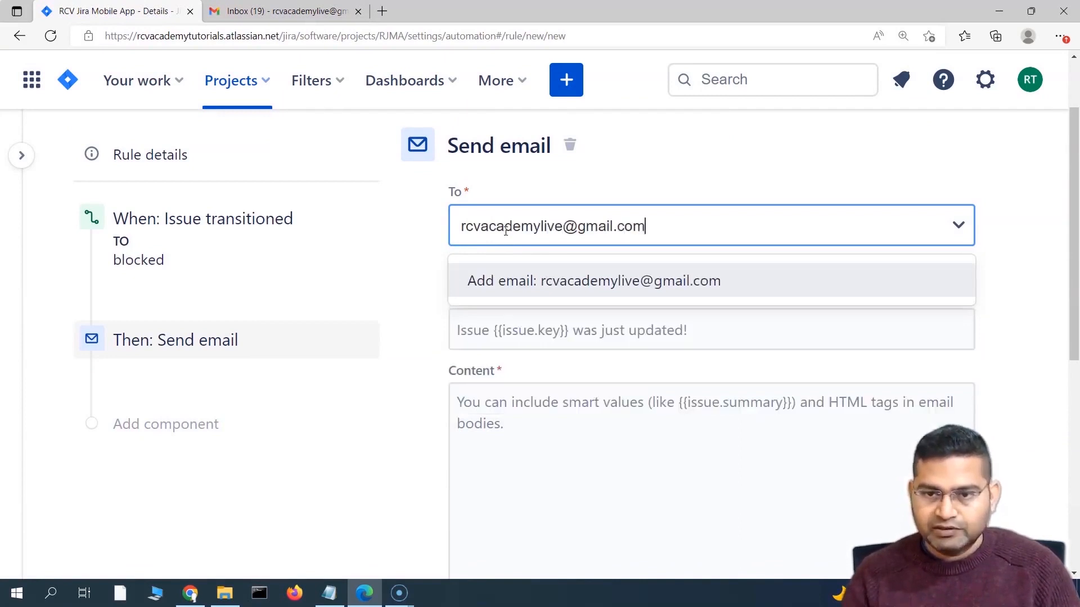
click(621, 287)
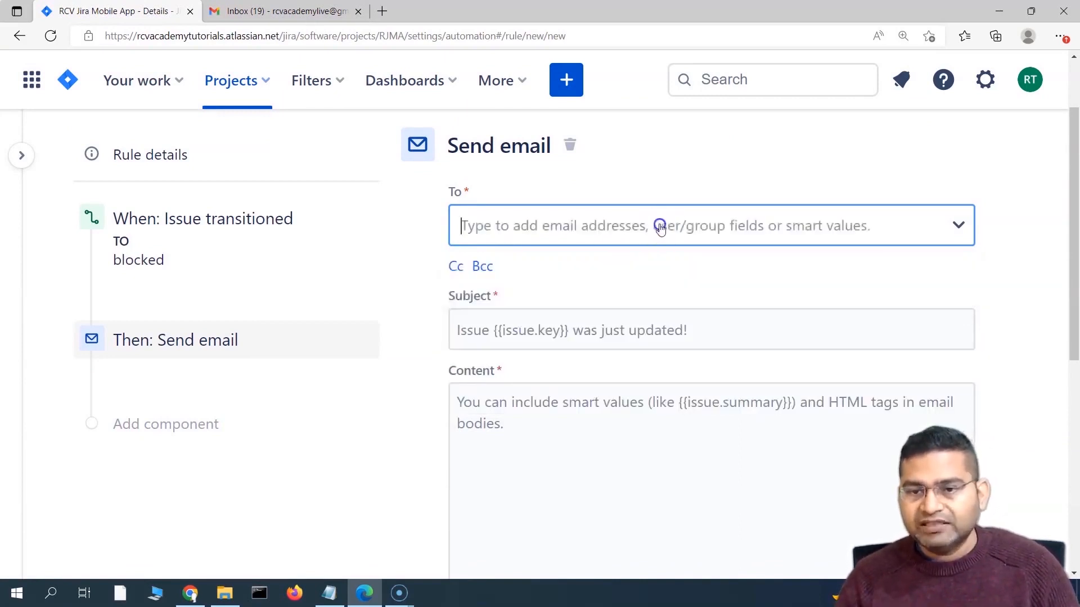
click(541, 231)
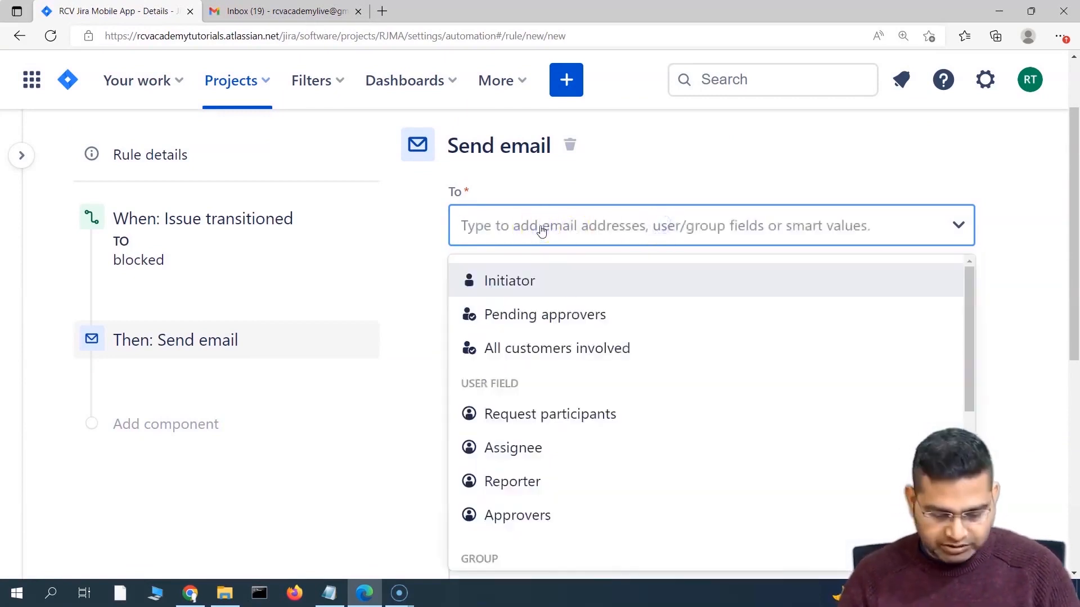
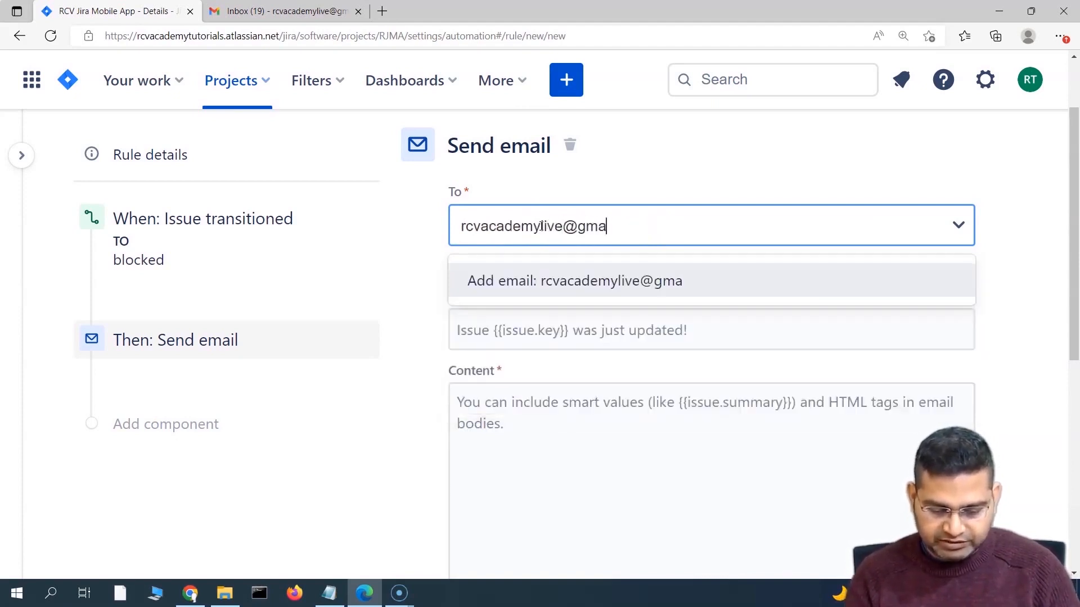
key(Return)
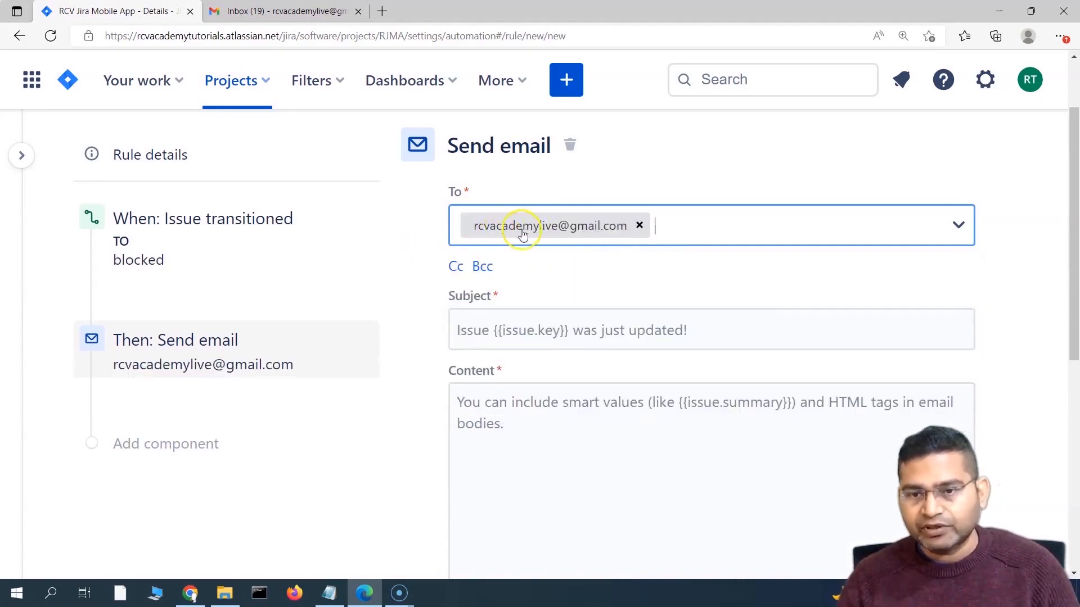
click(638, 226)
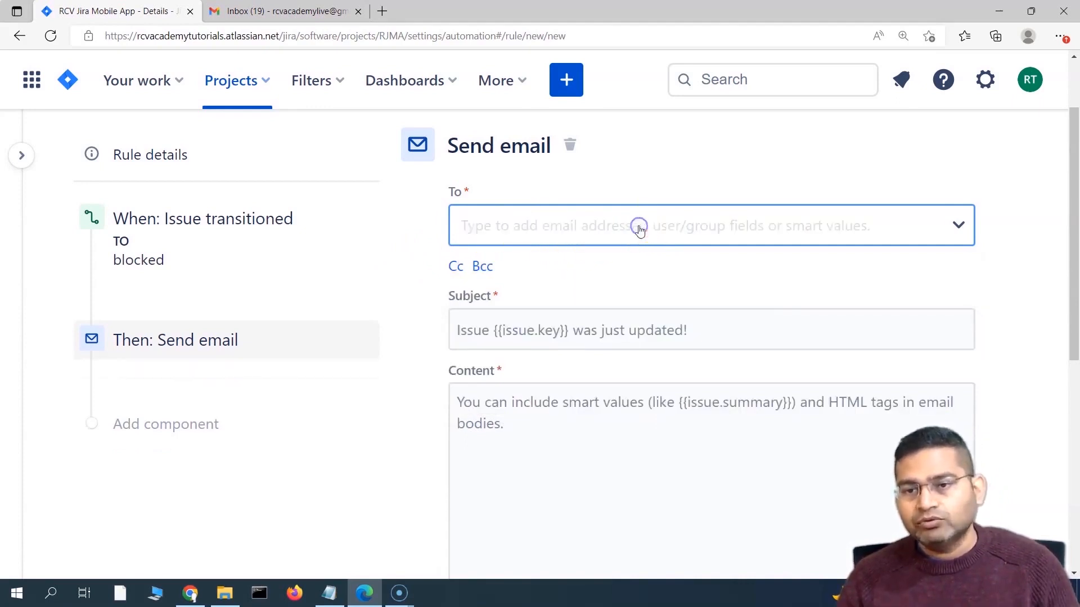
Step: Browse the recipient list, then add the Gmail address as the To recipient
click(961, 228)
scroll(740, 313, down, 1)
scroll(740, 314, up, 1)
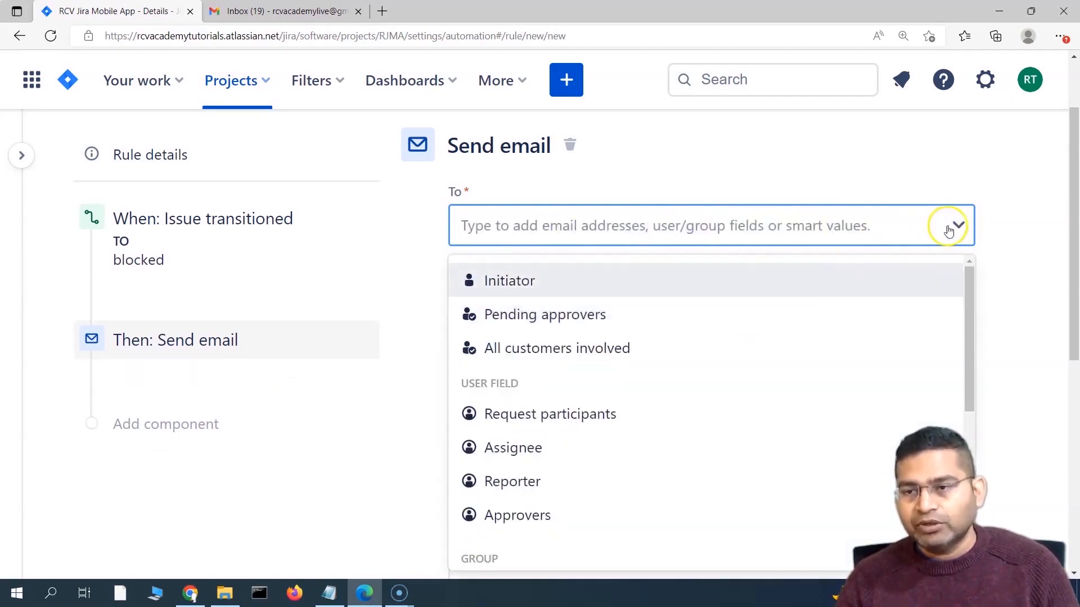
scroll(1022, 189, down, 1)
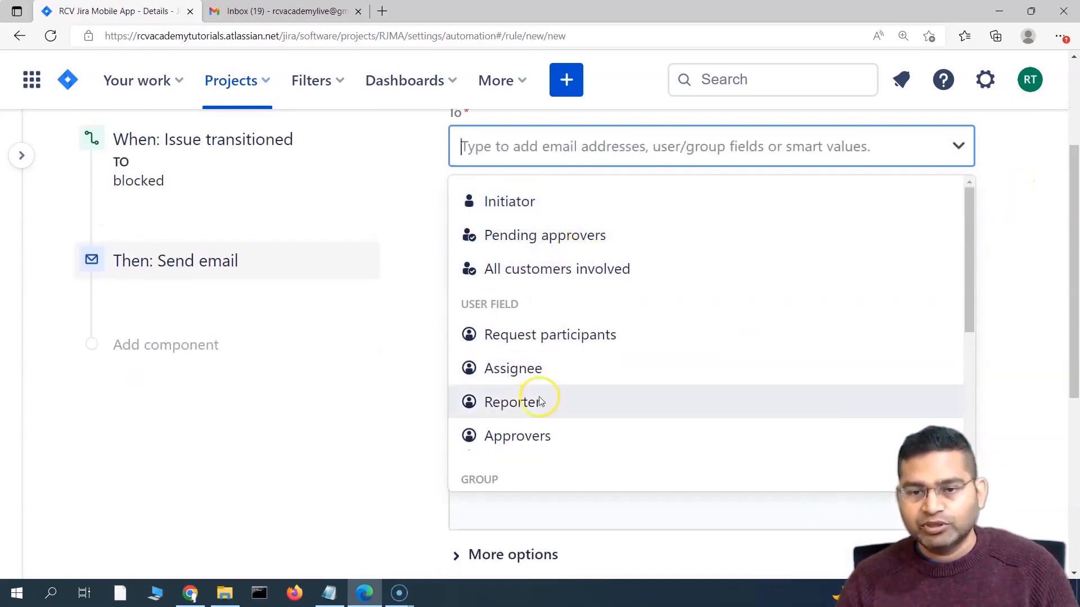
scroll(559, 411, down, 2)
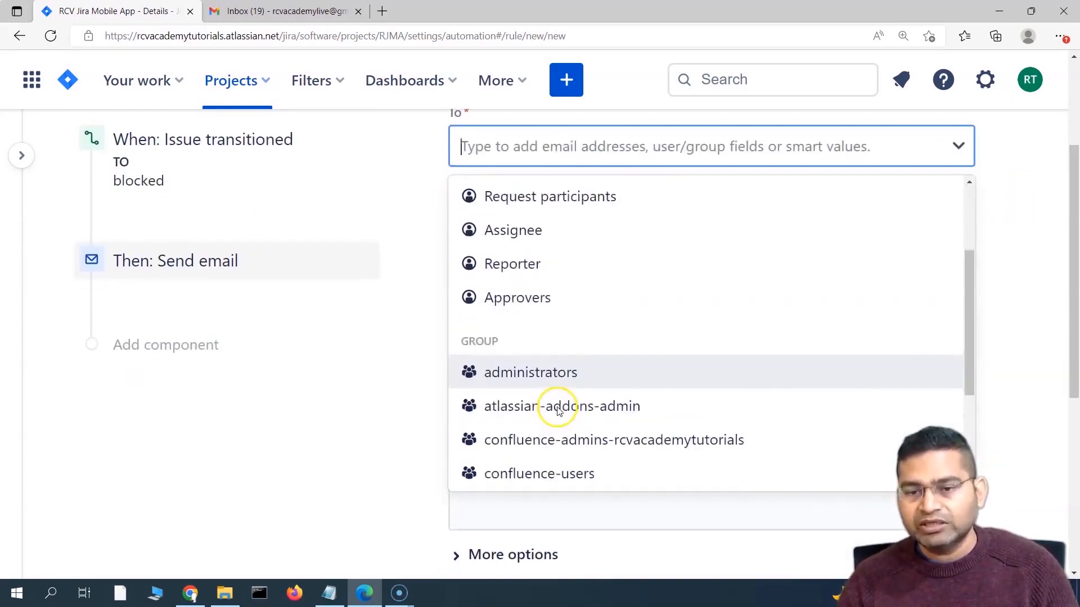
scroll(565, 442, down, 1)
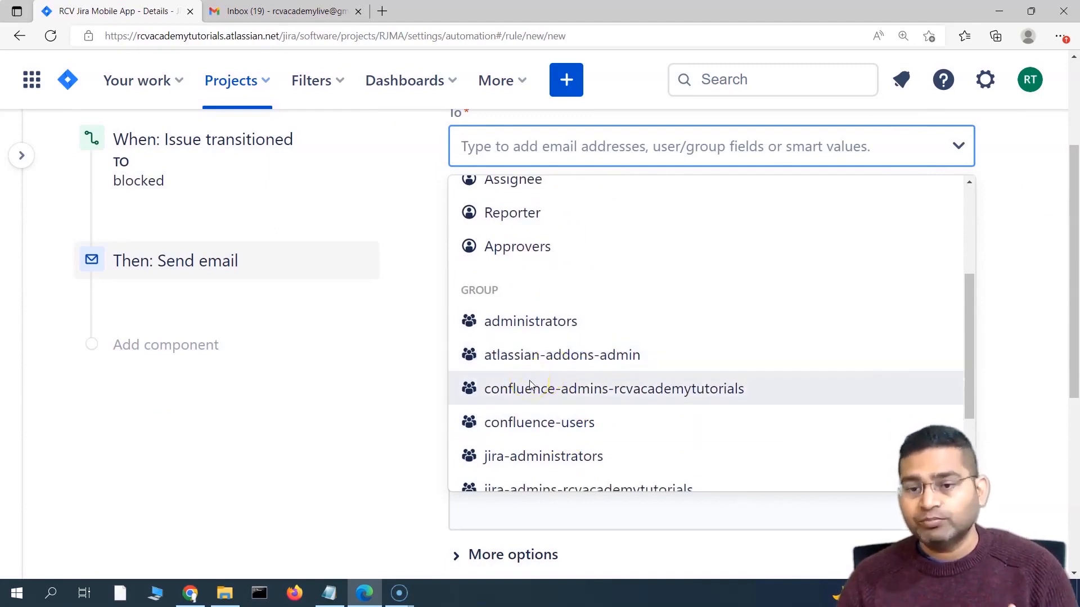
scroll(603, 427, down, 1)
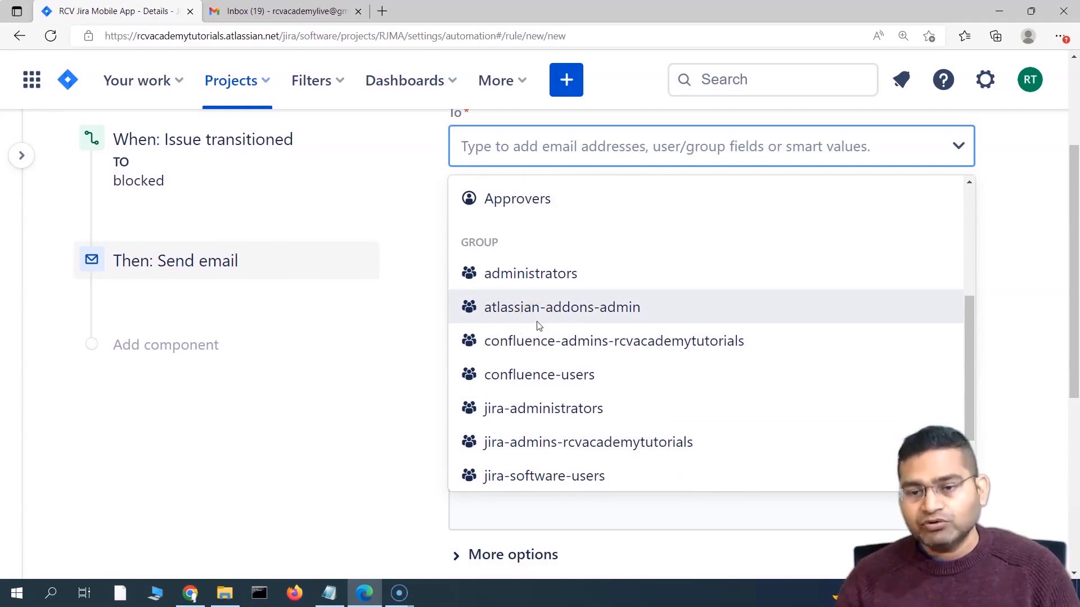
scroll(562, 354, down, 2)
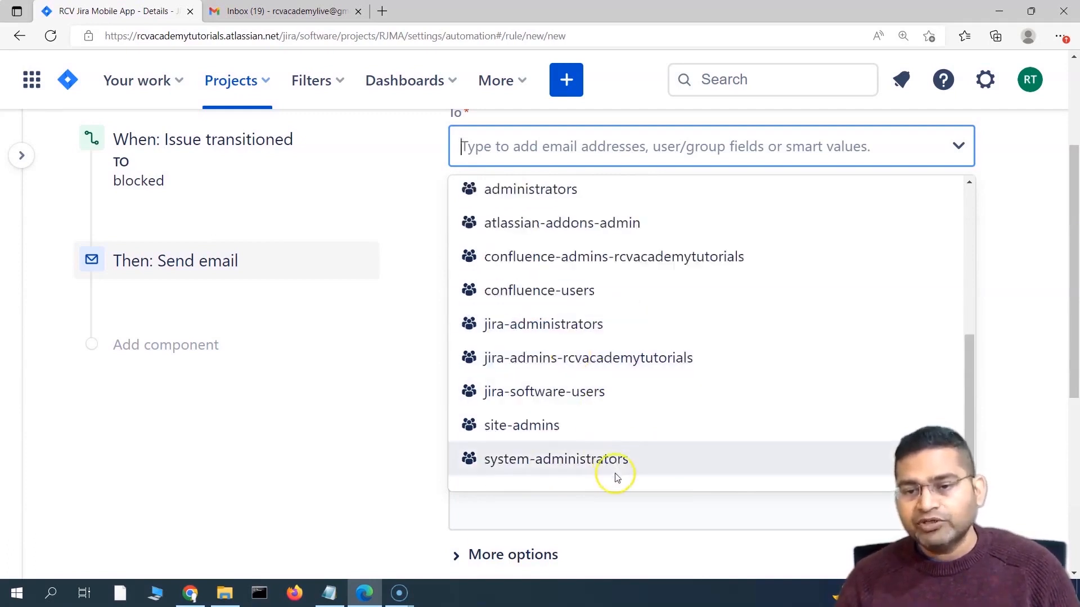
scroll(616, 477, up, 5)
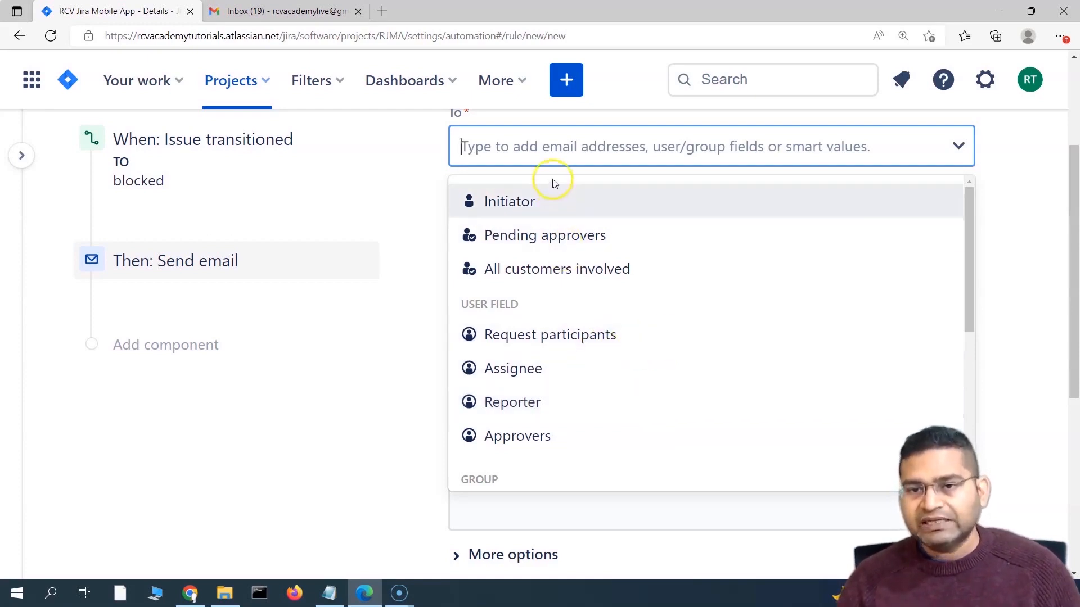
click(533, 148)
scroll(533, 194, up, 1)
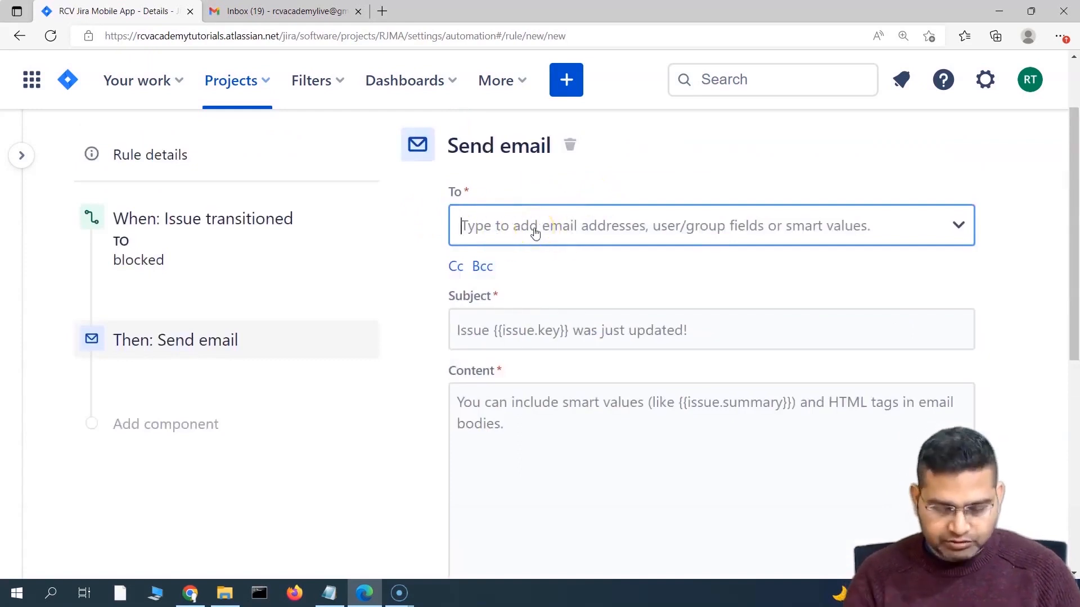
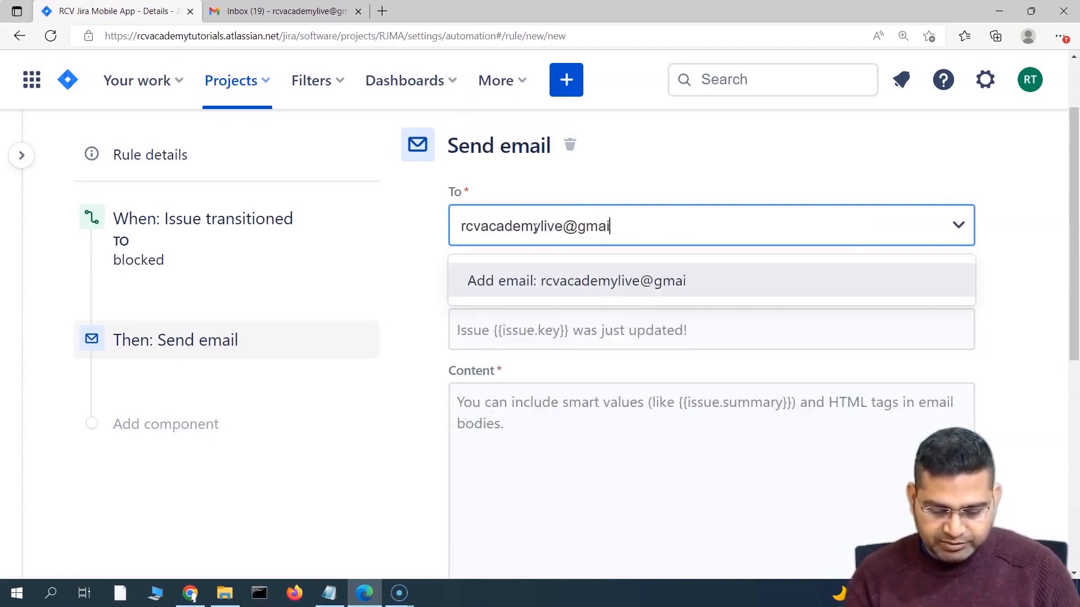
key(Return)
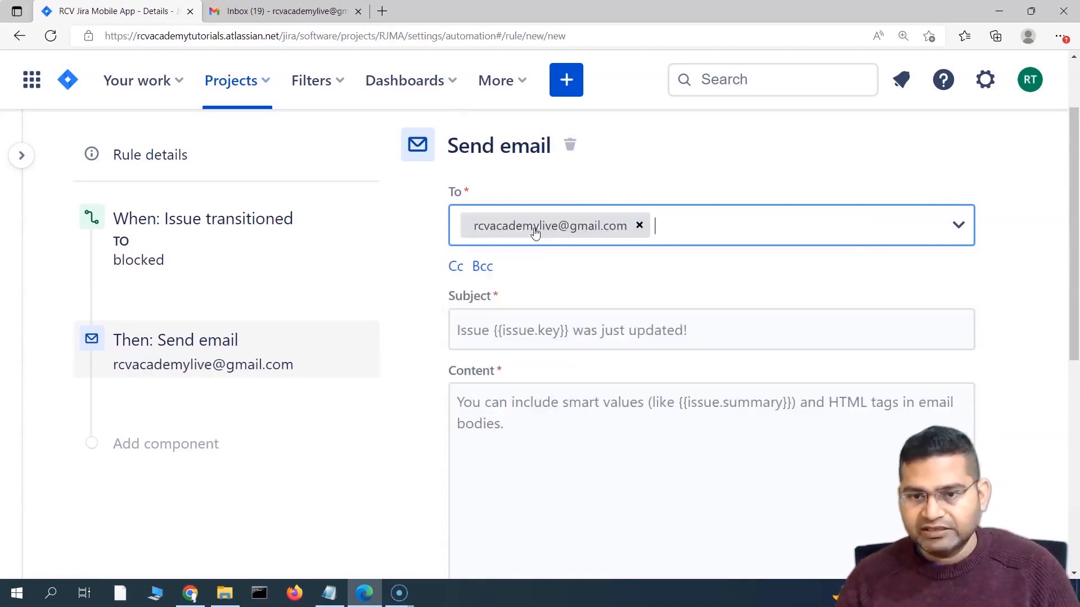
click(460, 332)
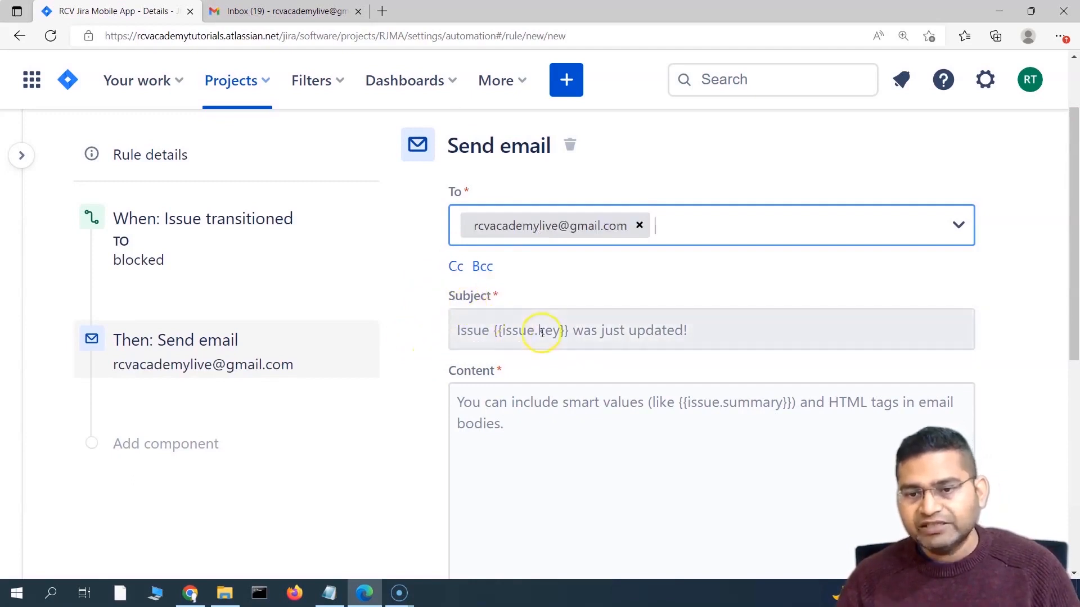
Step: Set the email subject to 'Issue {{issue.key}} is blocked' and select it for copying
scroll(530, 339, down, 1)
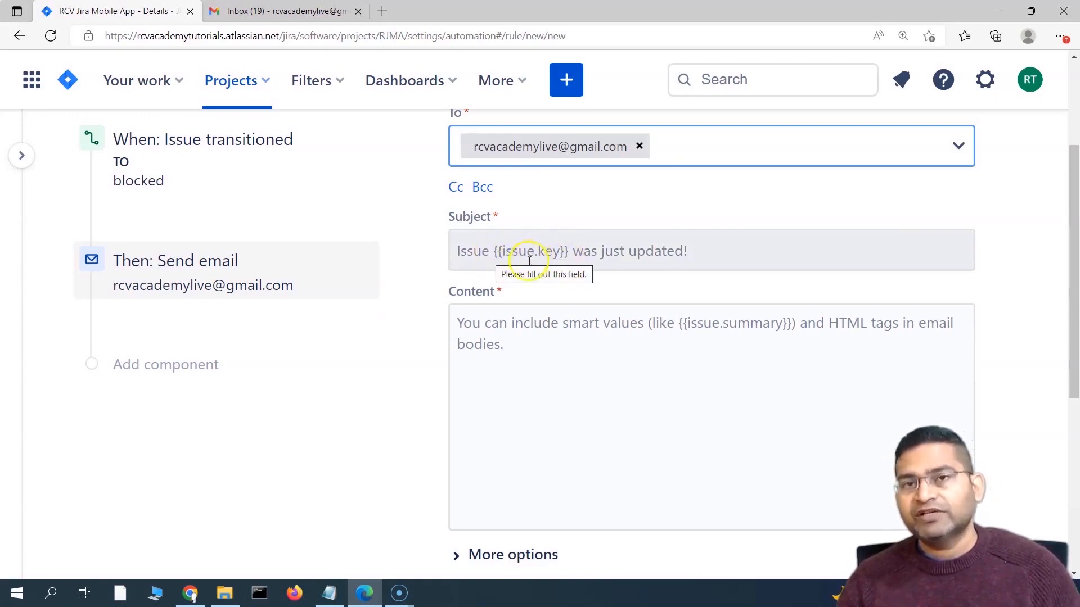
click(460, 250)
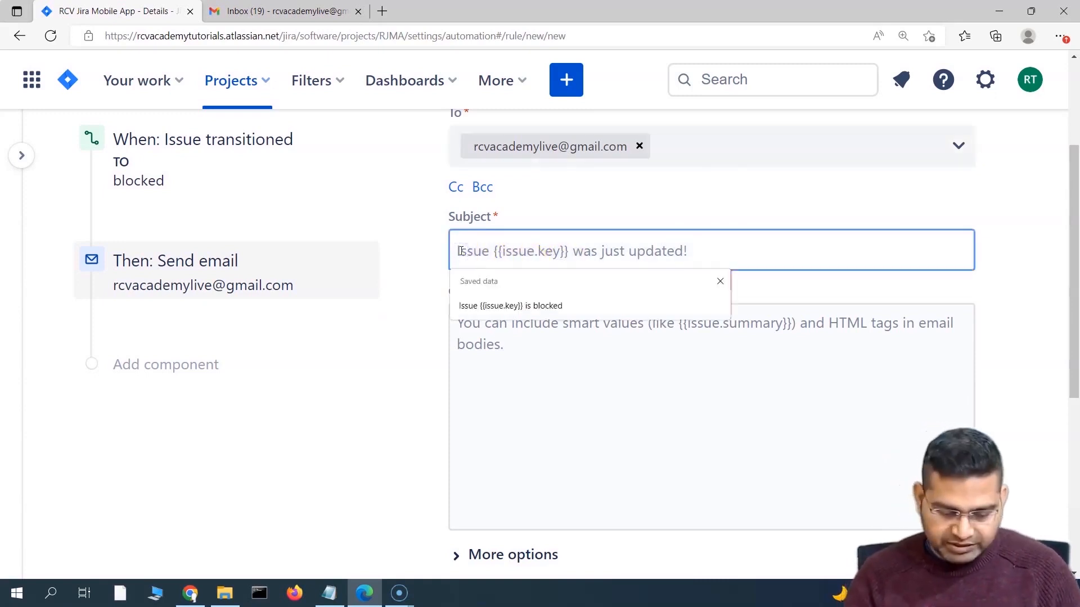
text(Issue)
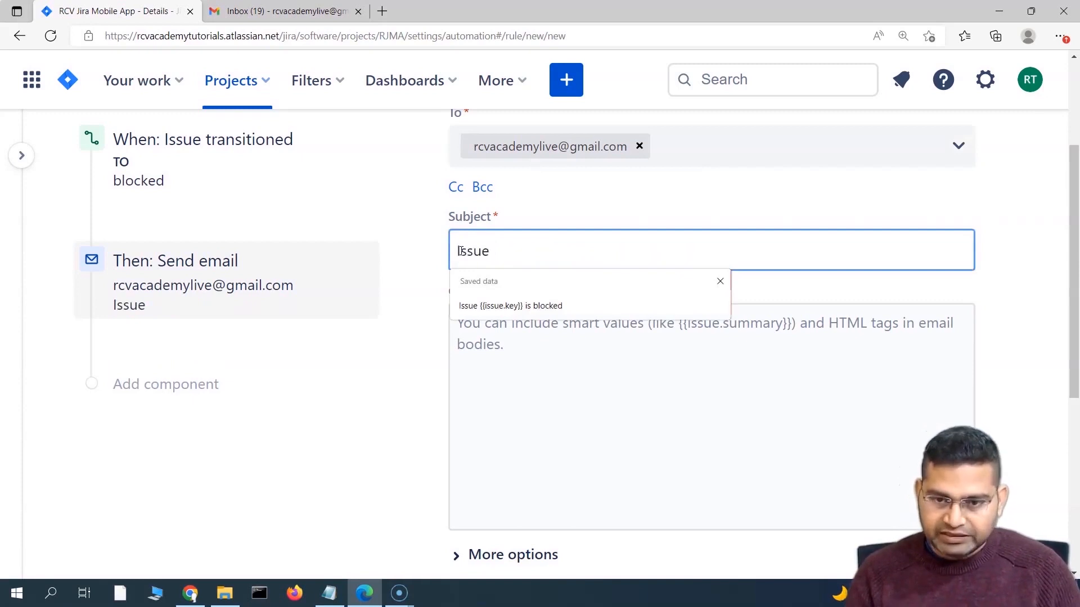
click(550, 306)
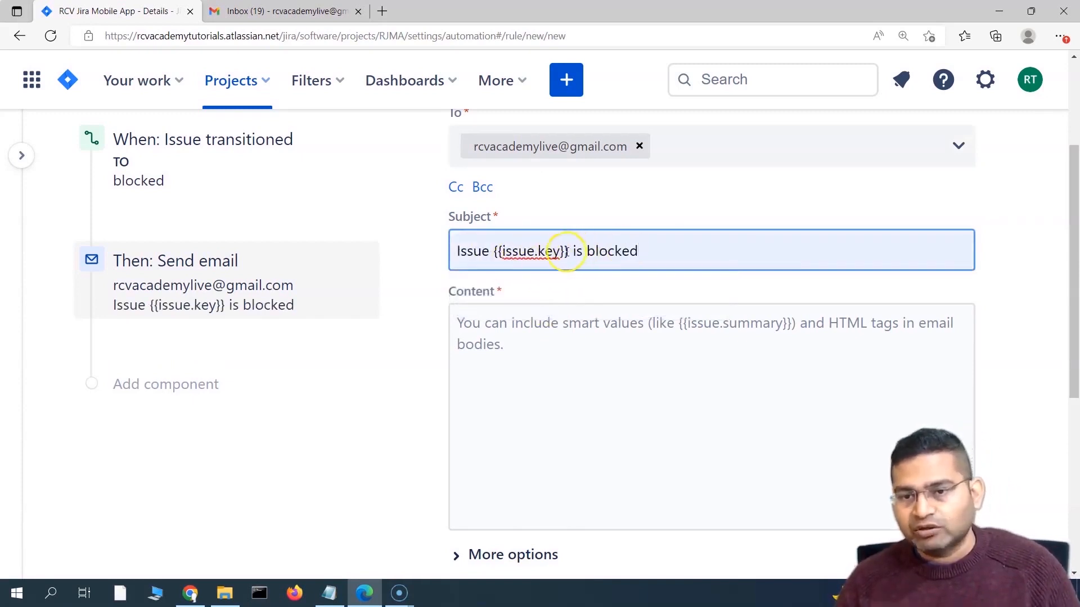
drag(538, 252, 488, 247)
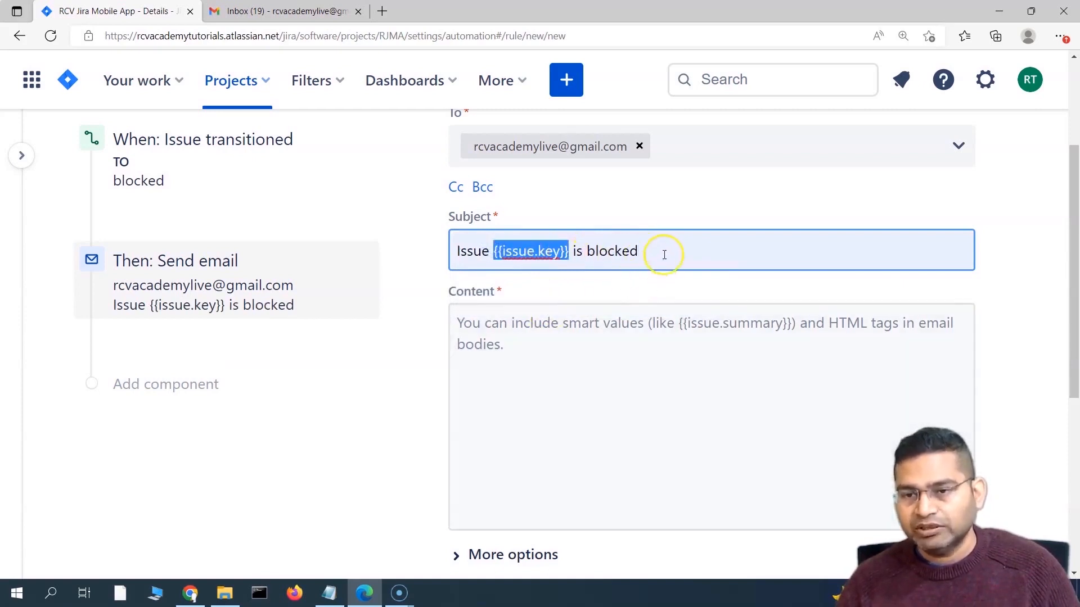
drag(665, 254, 433, 239)
key(ctrl+c)
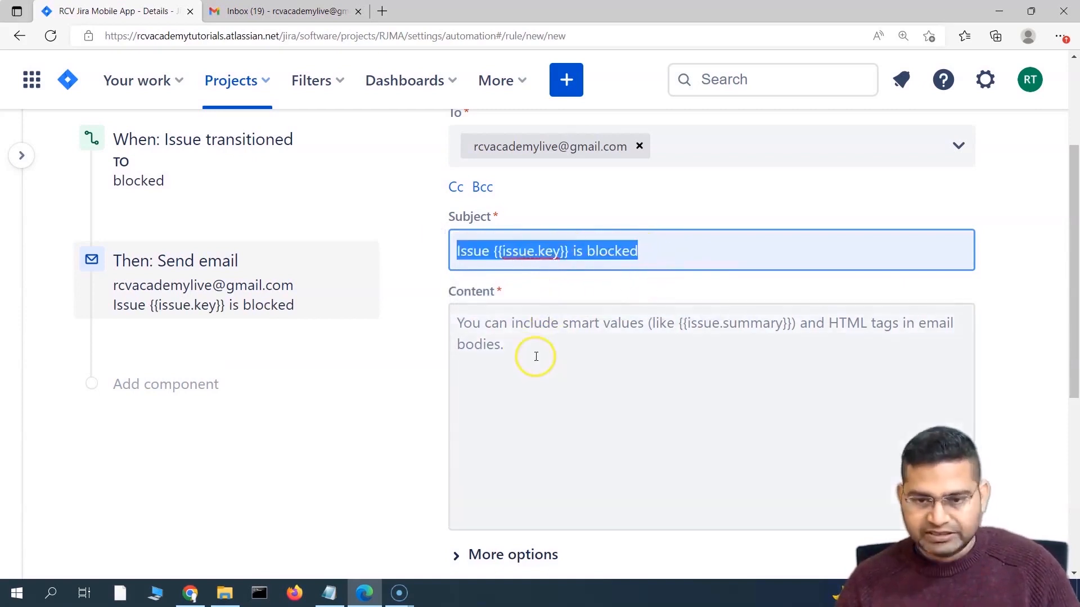
Step: Write the content 'Hi There, Issue {{issue.key}} is blocked, please action.'
click(512, 324)
key(ctrl+v)
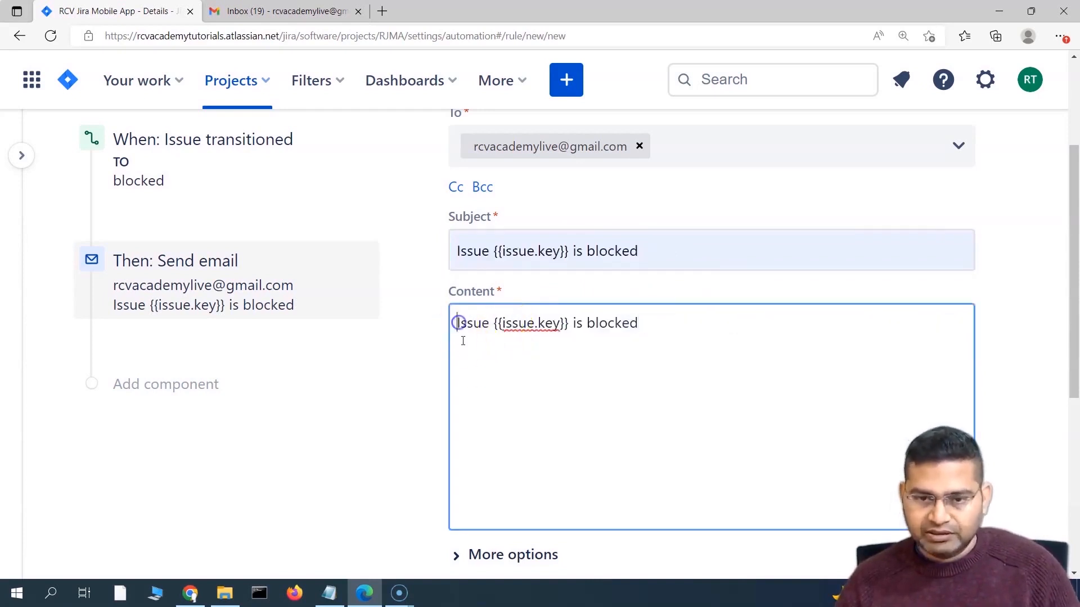
key(ctrl+Home)
text(Hi)
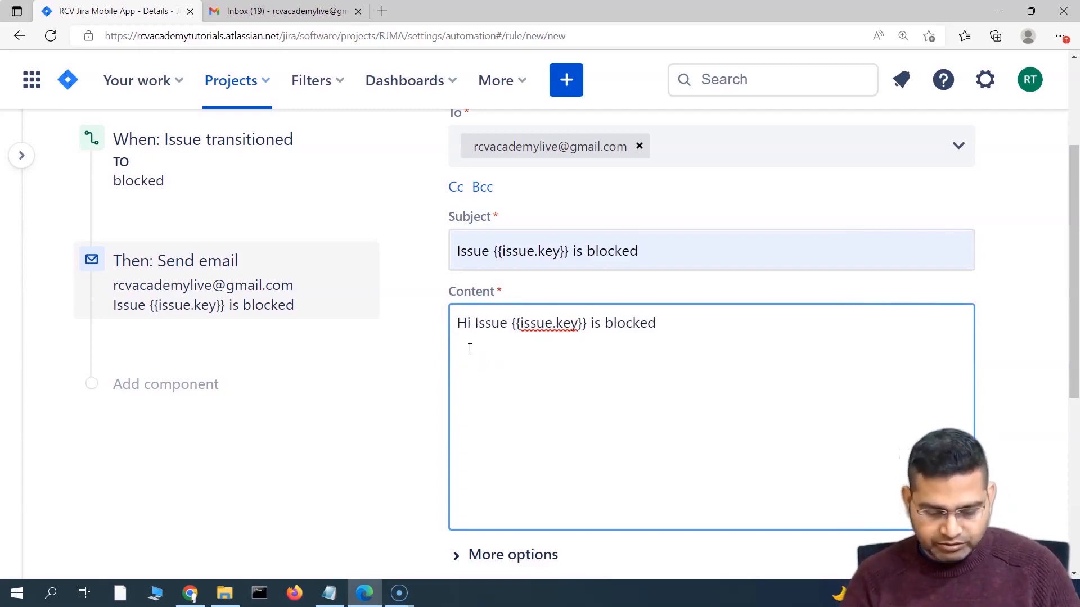
text( There, )
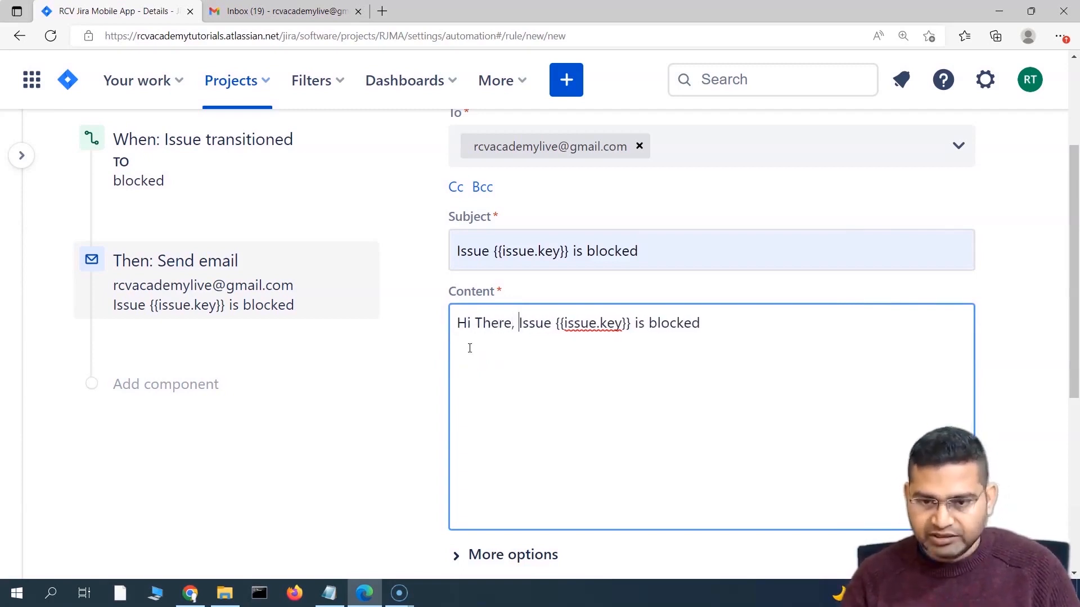
text(, )
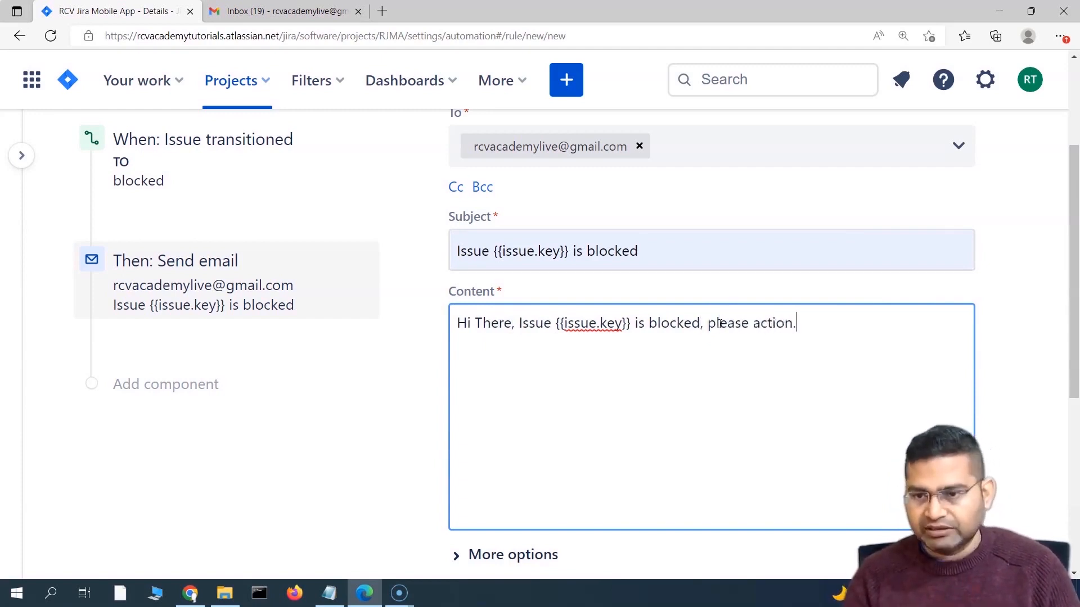
text(please action.)
Step: Review the extra email sender options, then save the Send email action
scroll(686, 362, down, 3)
scroll(583, 260, up, 3)
scroll(496, 401, down, 3)
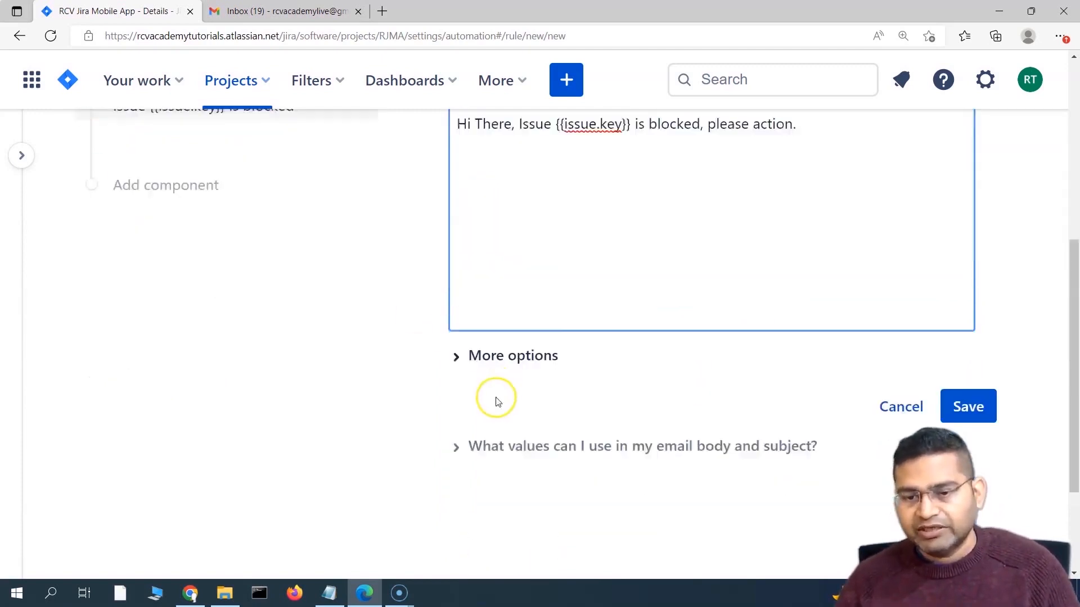
scroll(497, 401, down, 1)
click(467, 316)
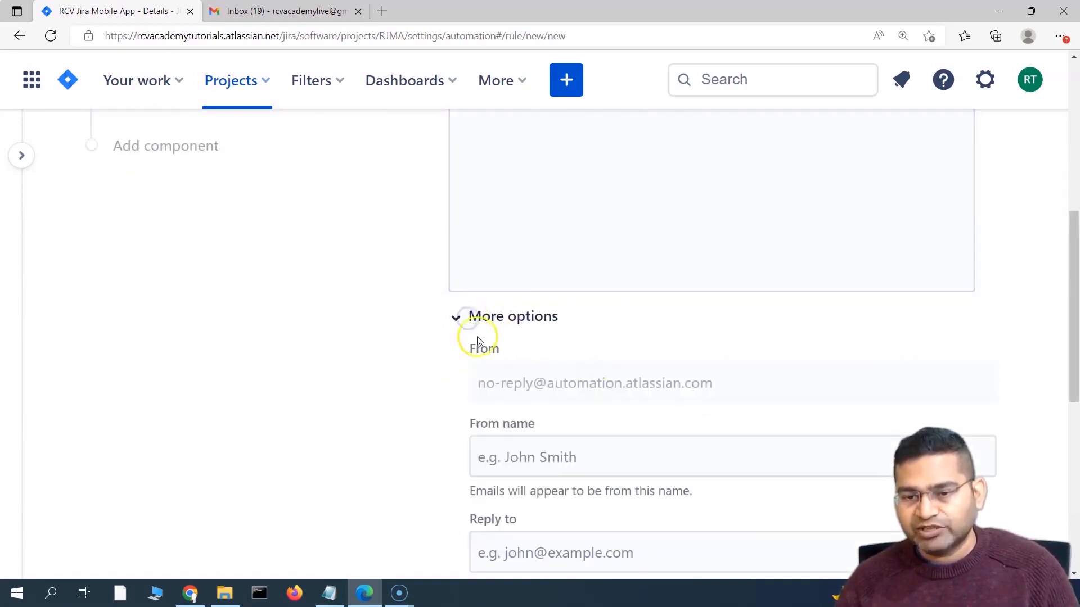
scroll(448, 361, down, 3)
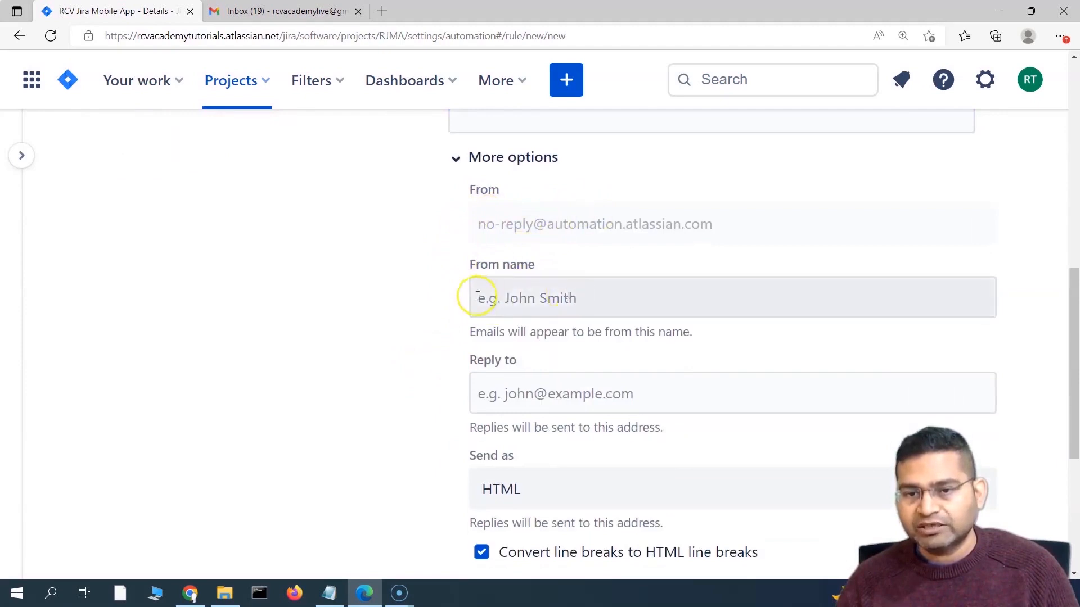
scroll(516, 390, down, 1)
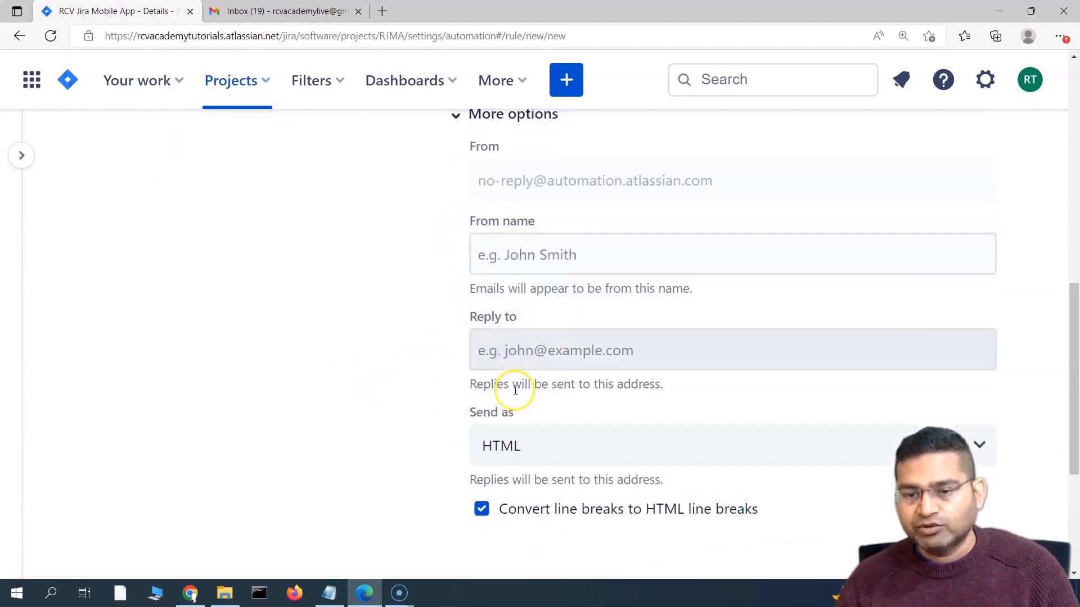
scroll(398, 405, up, 2)
click(456, 237)
scroll(558, 333, up, 5)
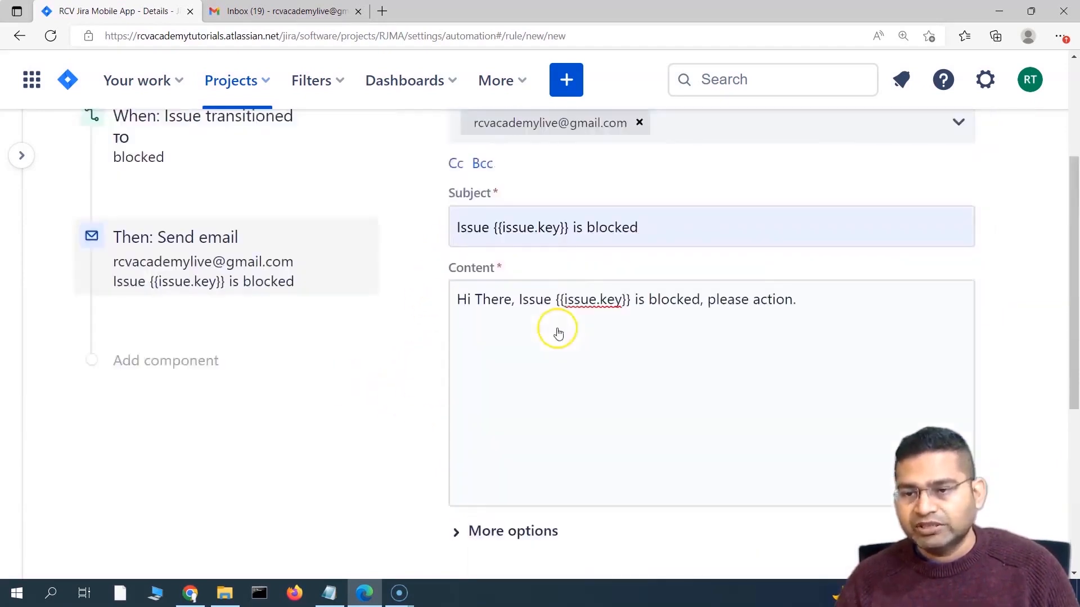
scroll(503, 369, down, 5)
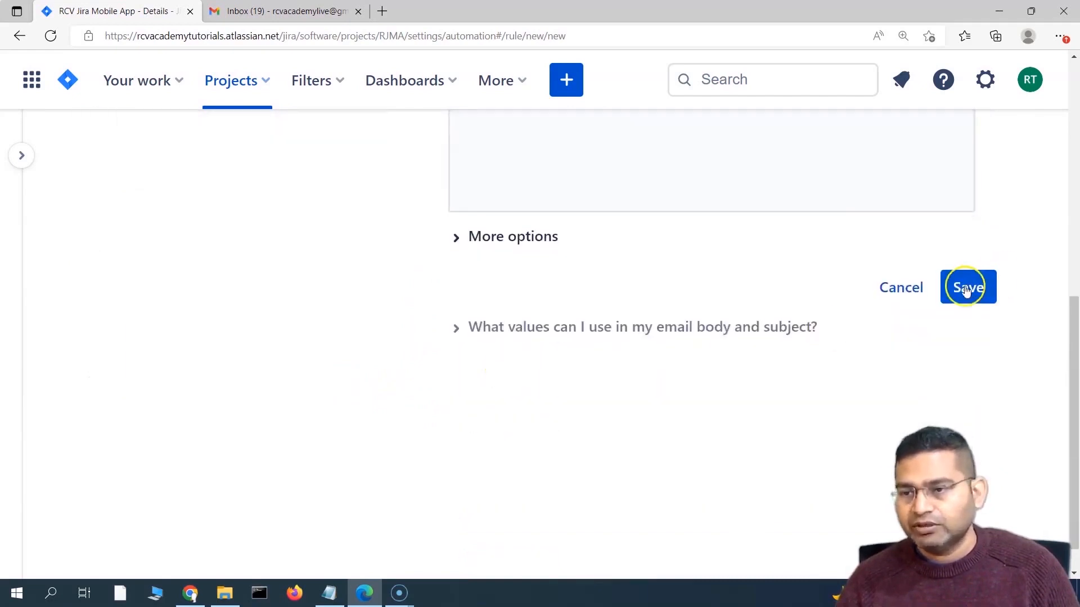
click(965, 288)
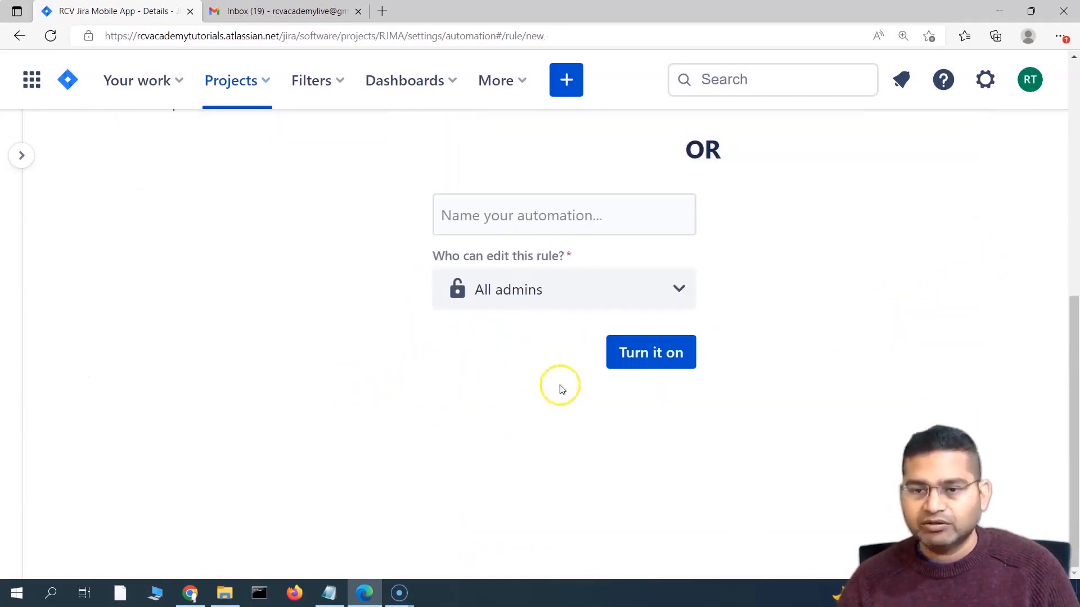
Step: Name the rule 'Notify SM when issue is blocked' and turn it on
scroll(600, 427, up, 4)
click(491, 457)
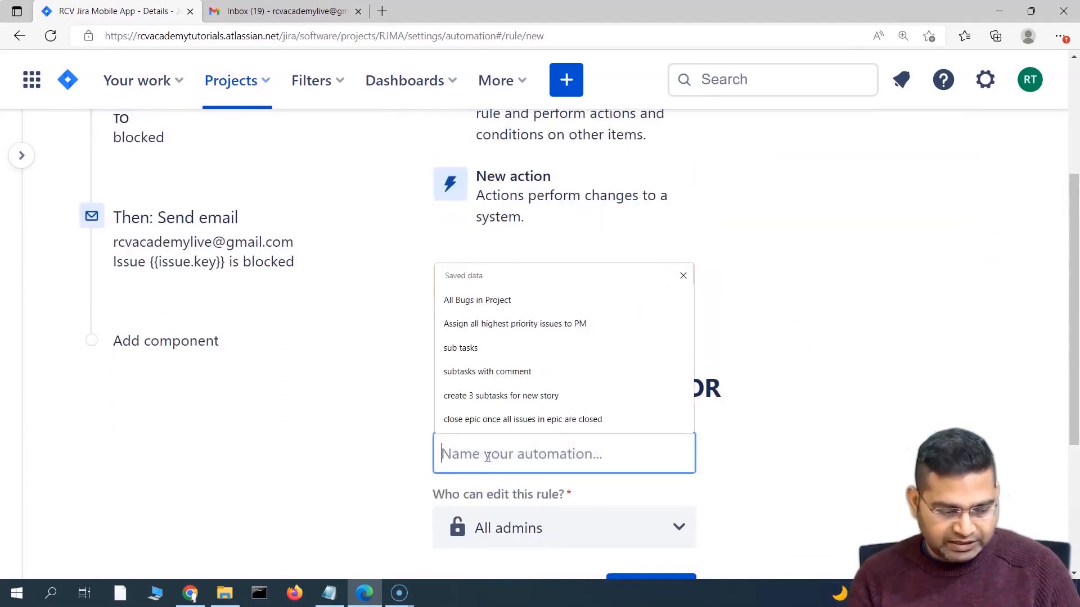
text(Notify SM when issue i)
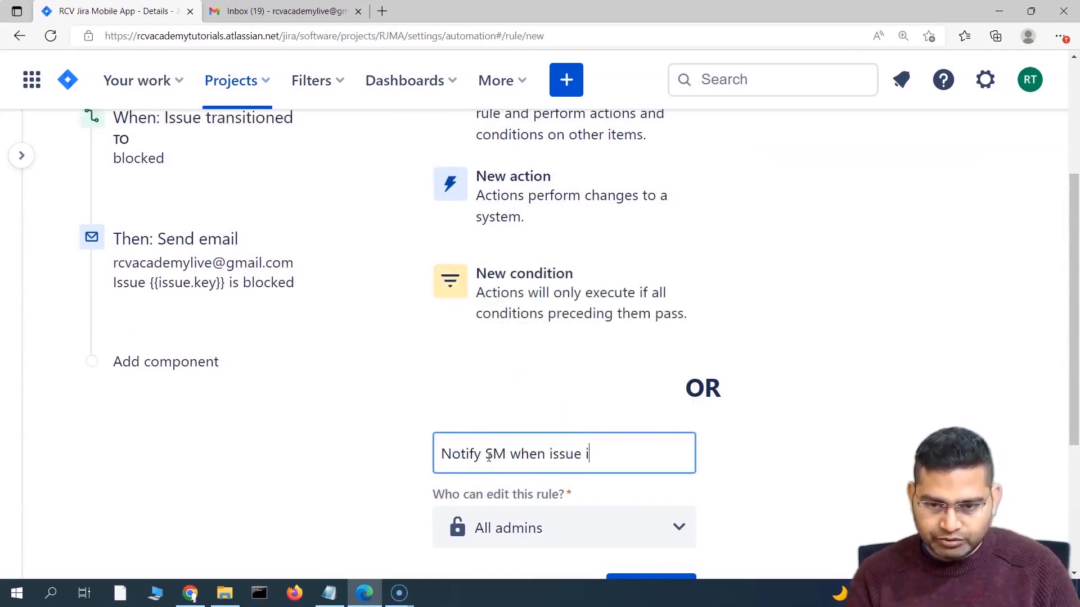
text(ed)
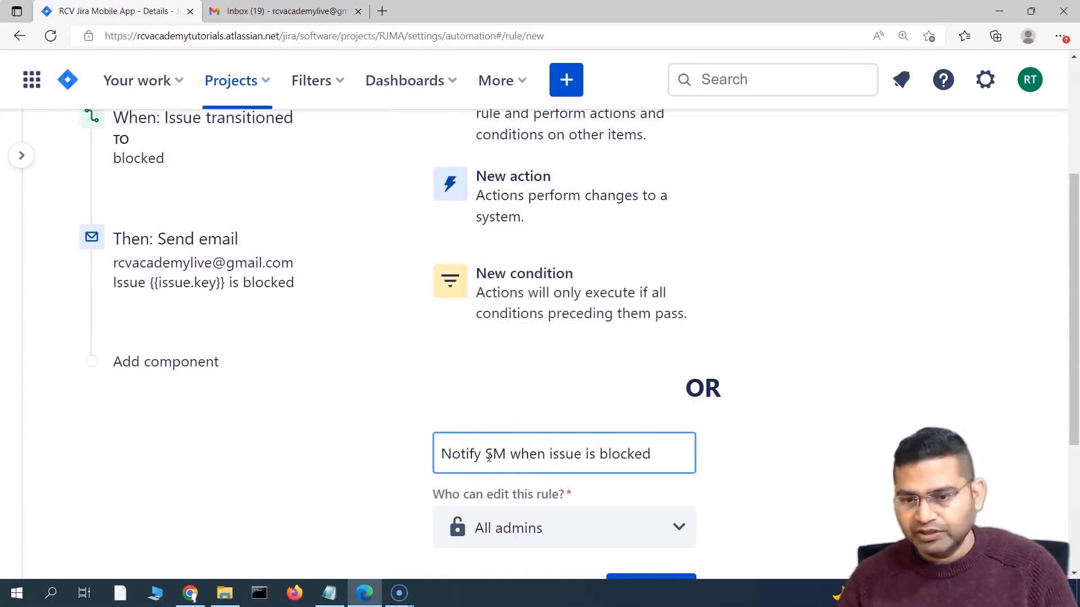
scroll(647, 394, down, 4)
click(661, 356)
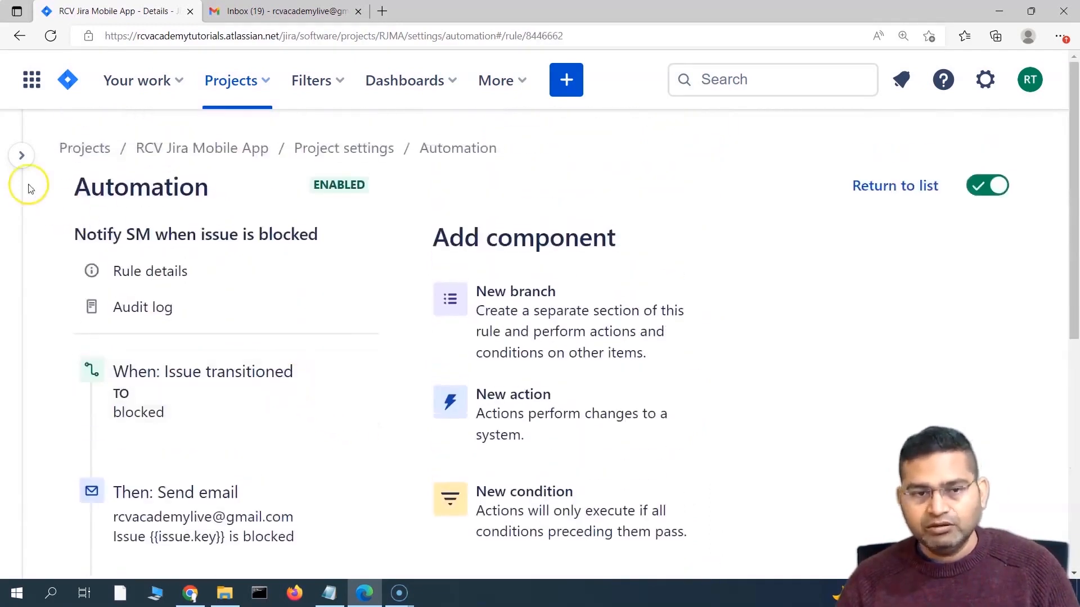
Step: Return from settings to the RJMA project backlog
mouse_move(32, 160)
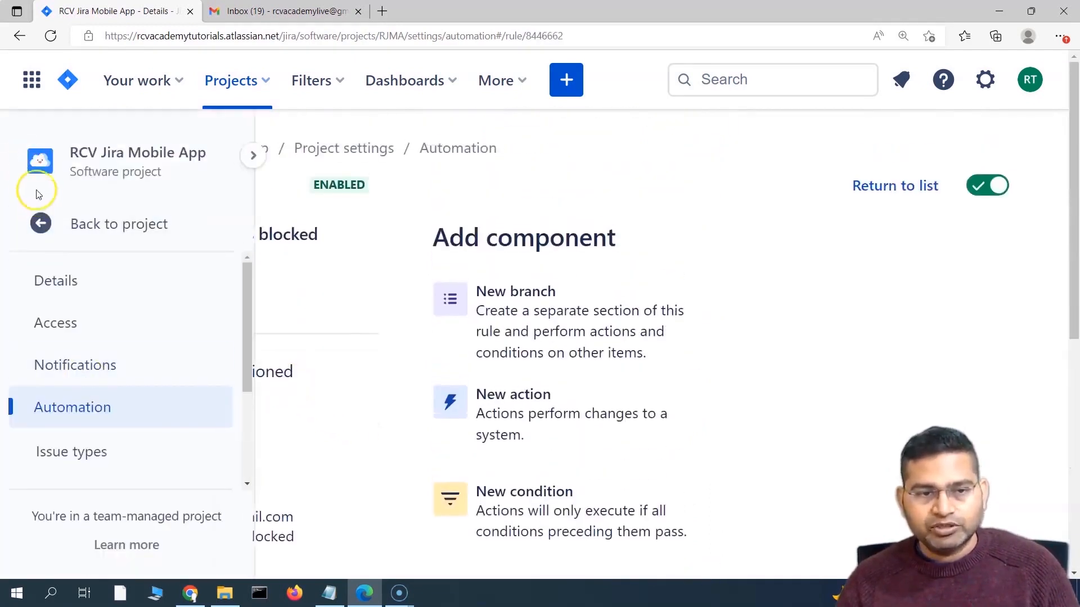
click(76, 225)
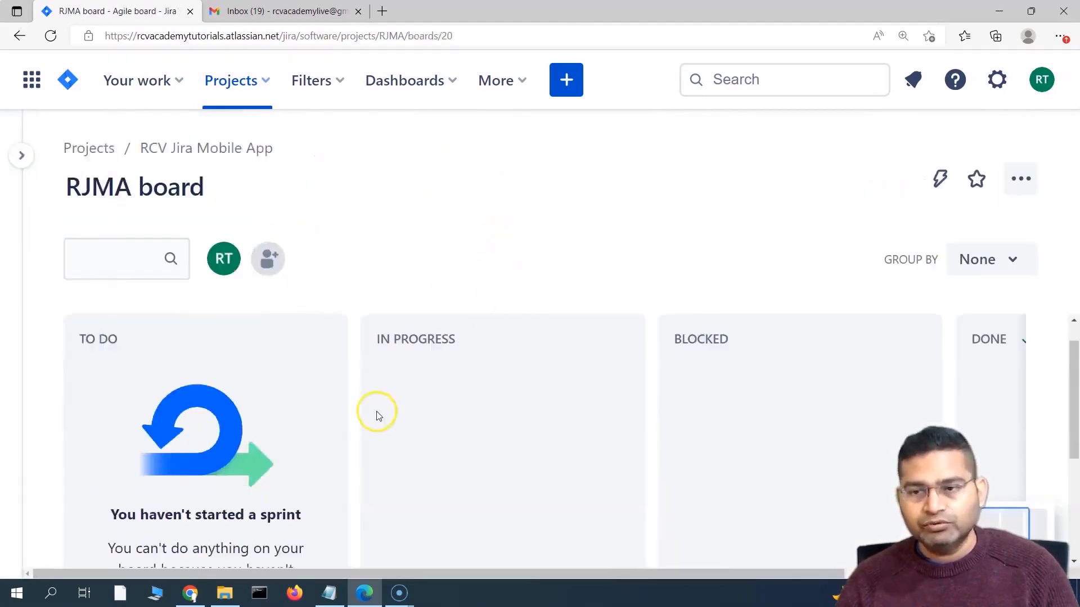
click(21, 155)
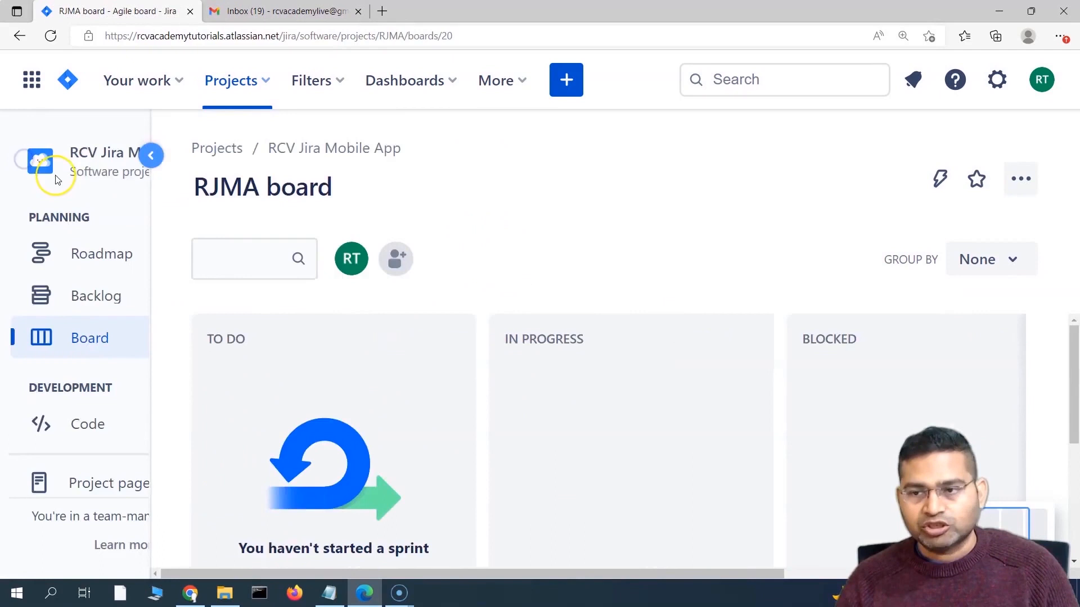
click(116, 304)
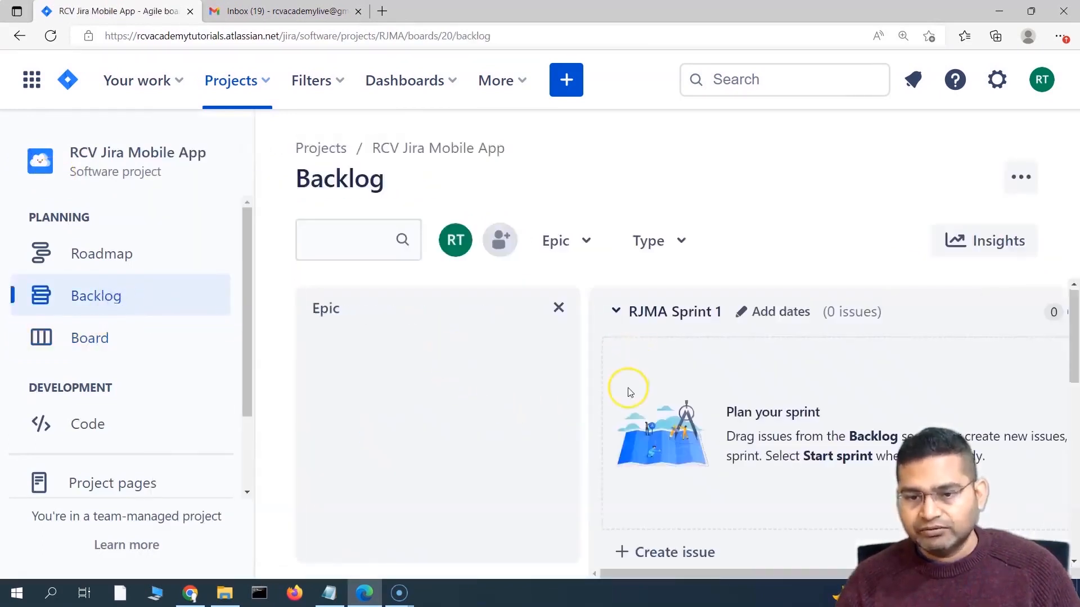
Step: Move RJMA-1 into RJMA Sprint 1 and start the sprint
click(559, 308)
scroll(545, 427, down, 2)
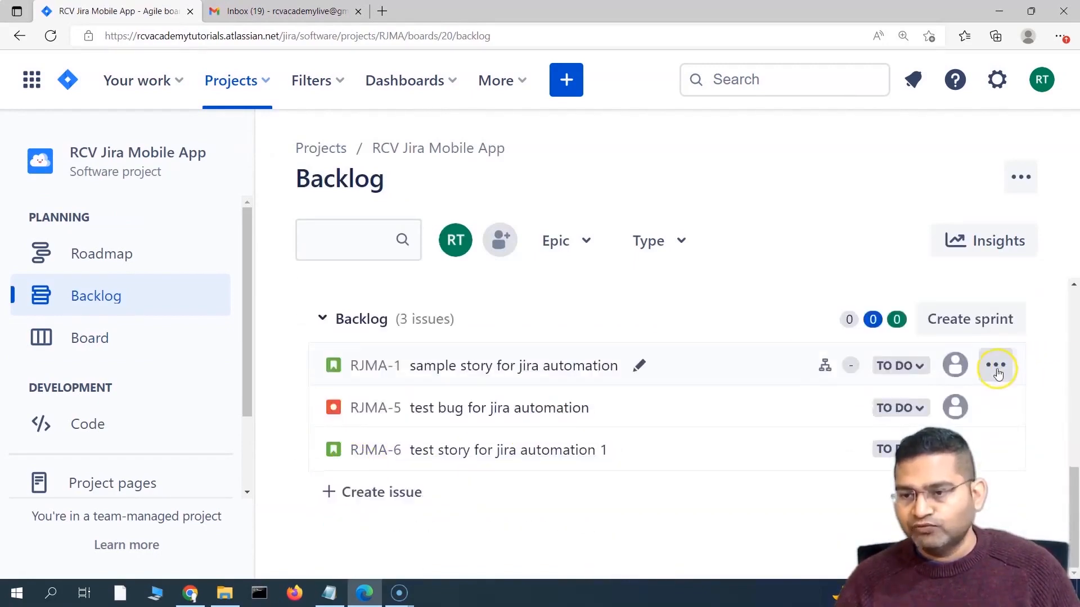
click(996, 368)
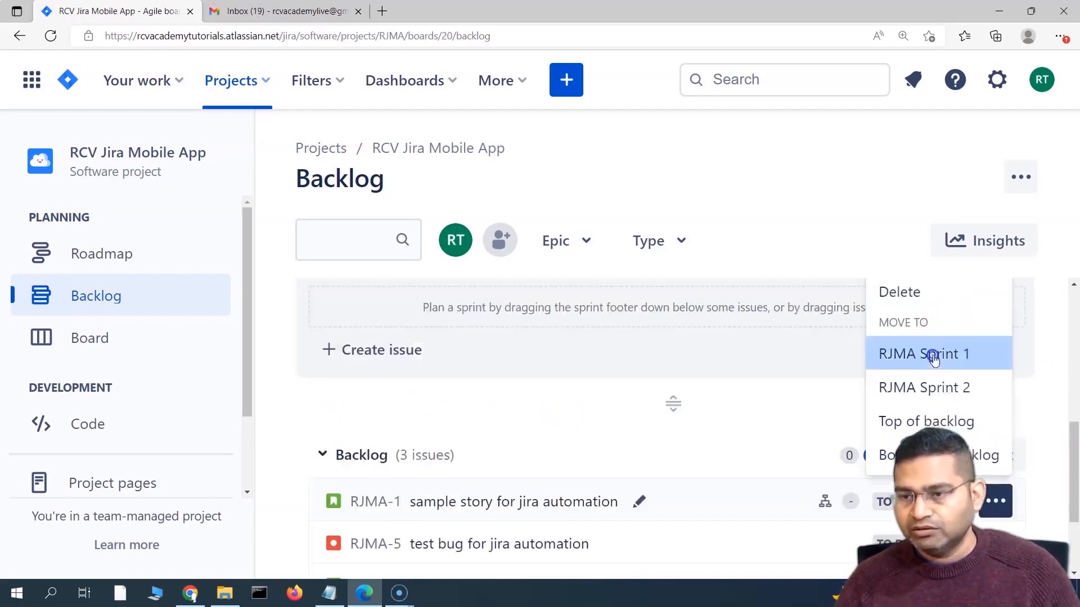
click(971, 366)
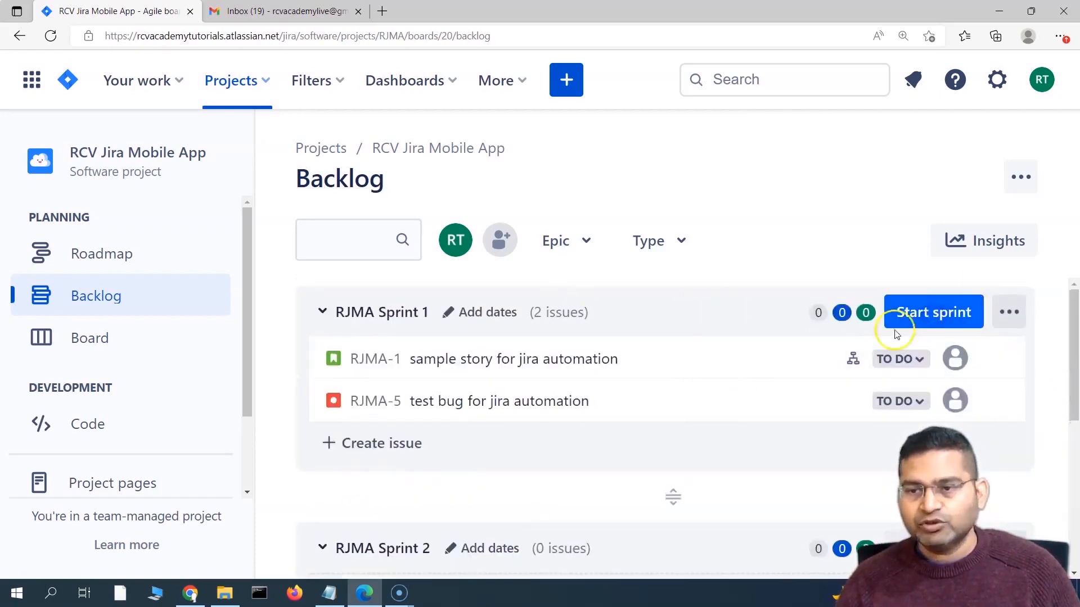
click(932, 315)
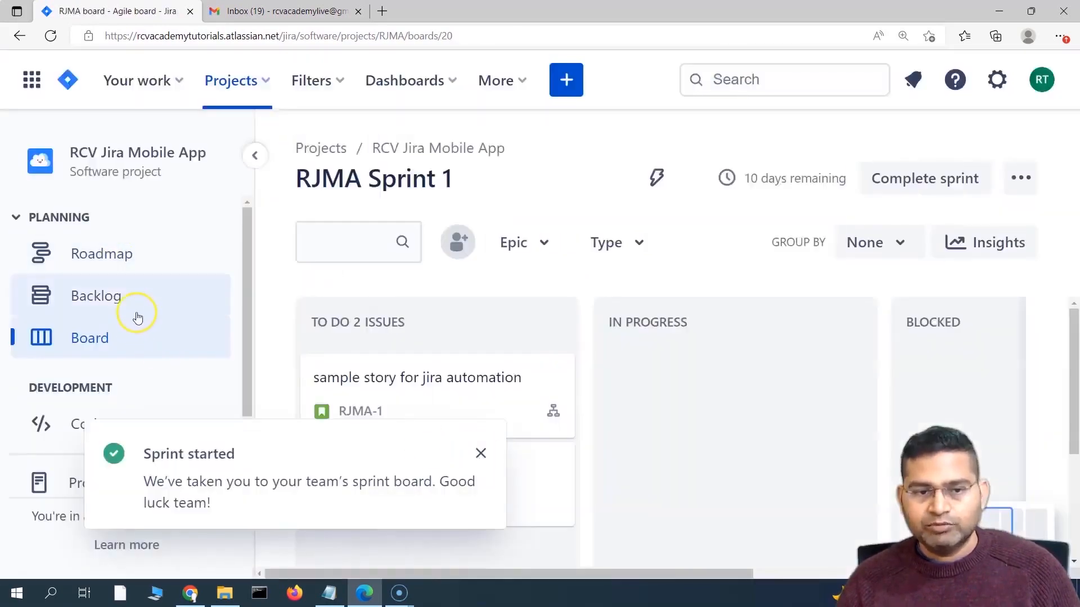
click(480, 452)
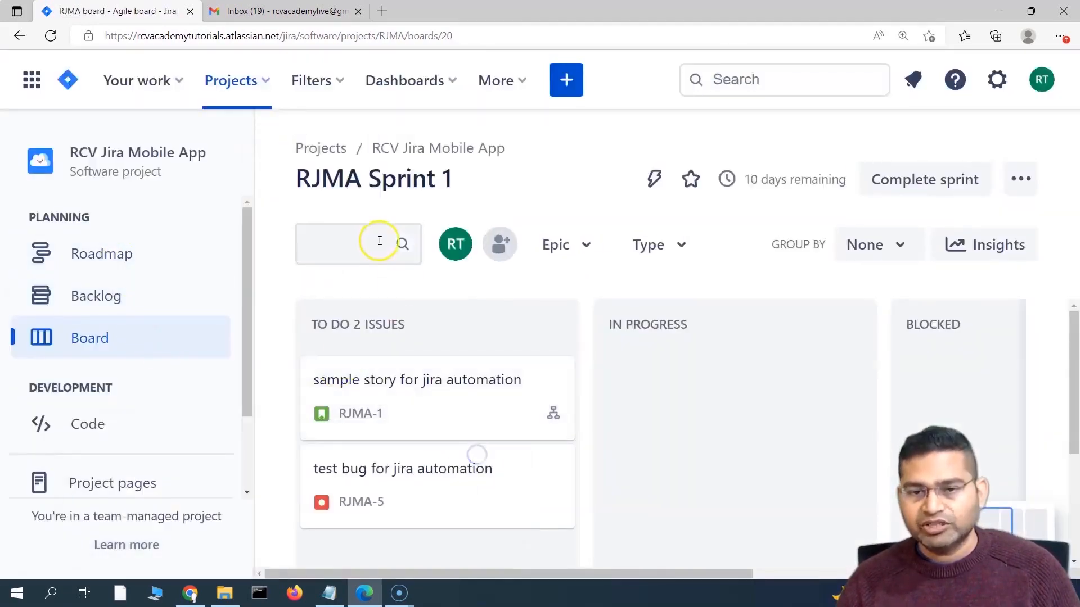
Step: Drag the RJMA-5 test bug card into the BLOCKED column
scroll(394, 411, down, 2)
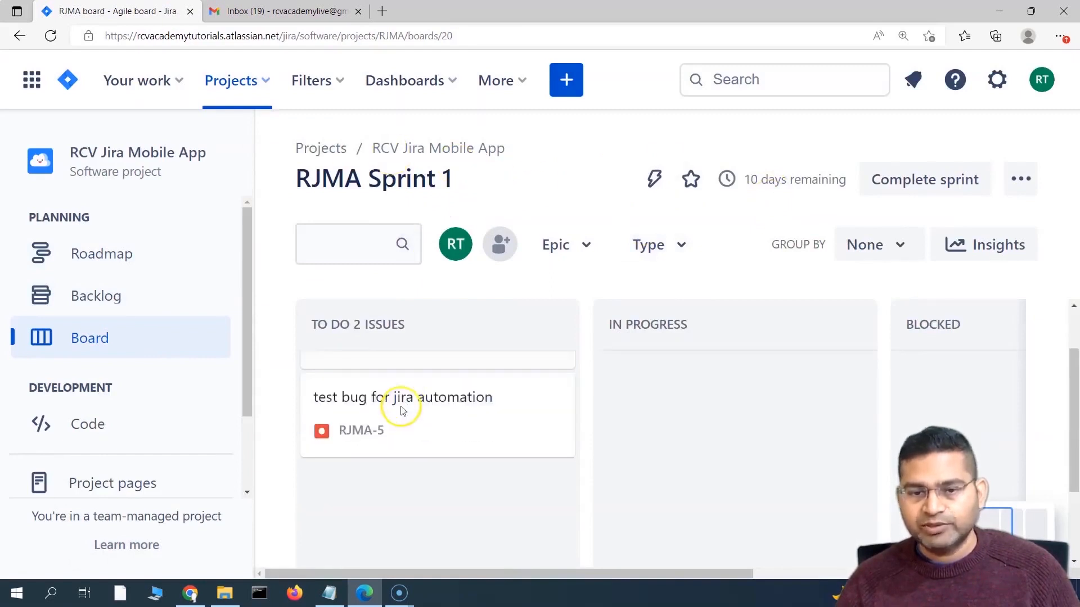
scroll(384, 422, up, 2)
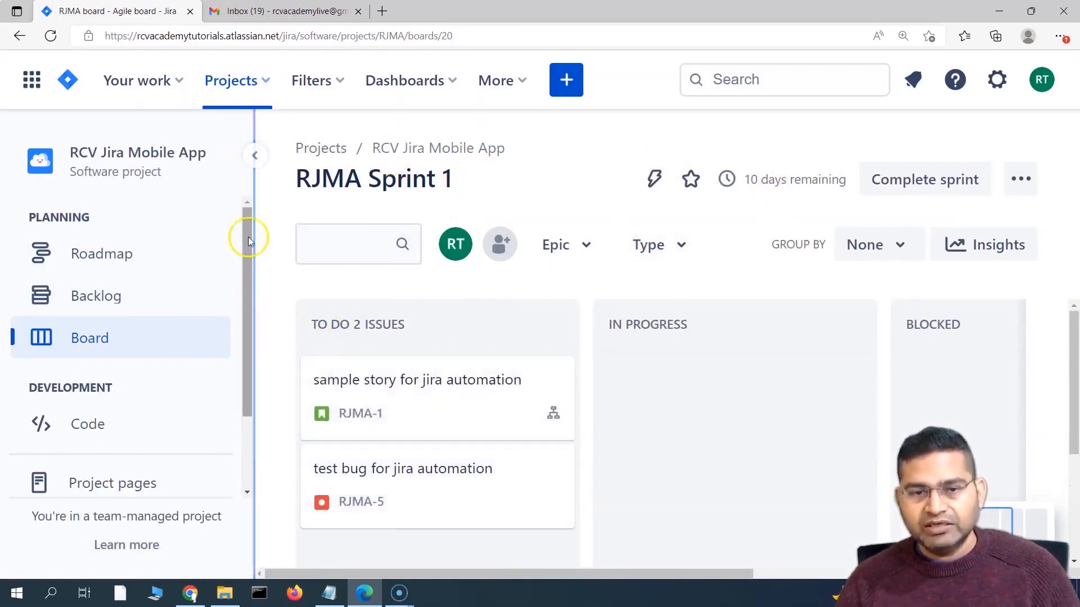
click(252, 153)
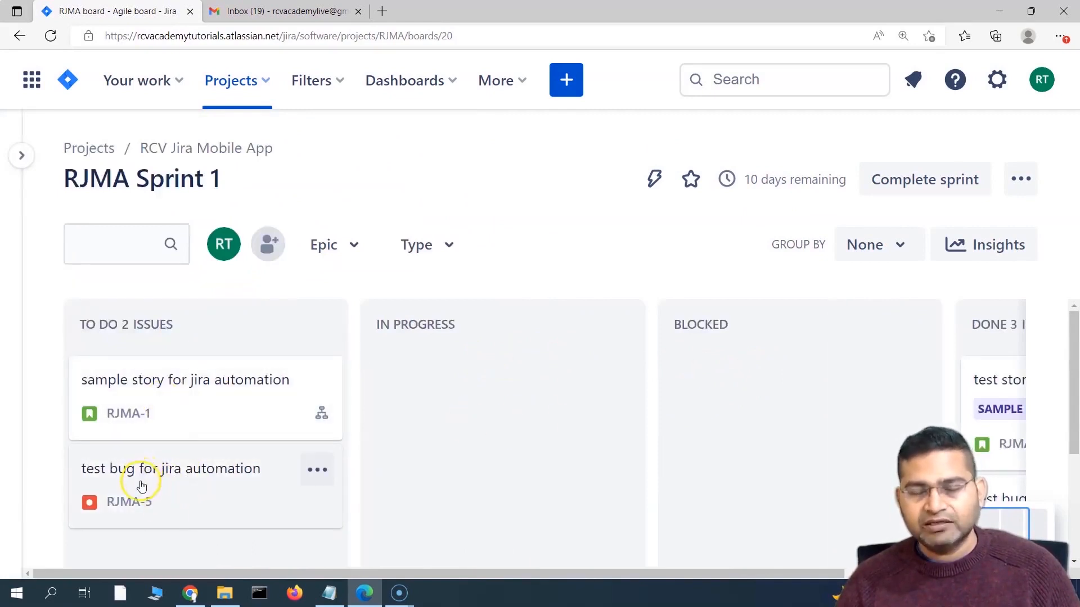
drag(174, 484, 725, 380)
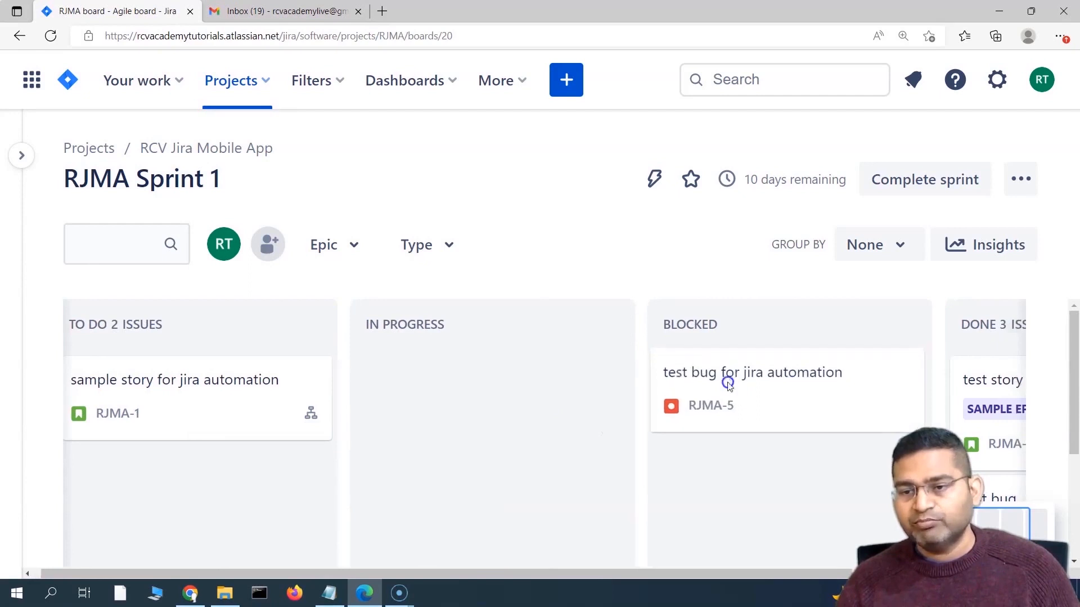
Step: Open RJMA-5 to confirm its blocked status, then close it and go to Gmail
click(760, 396)
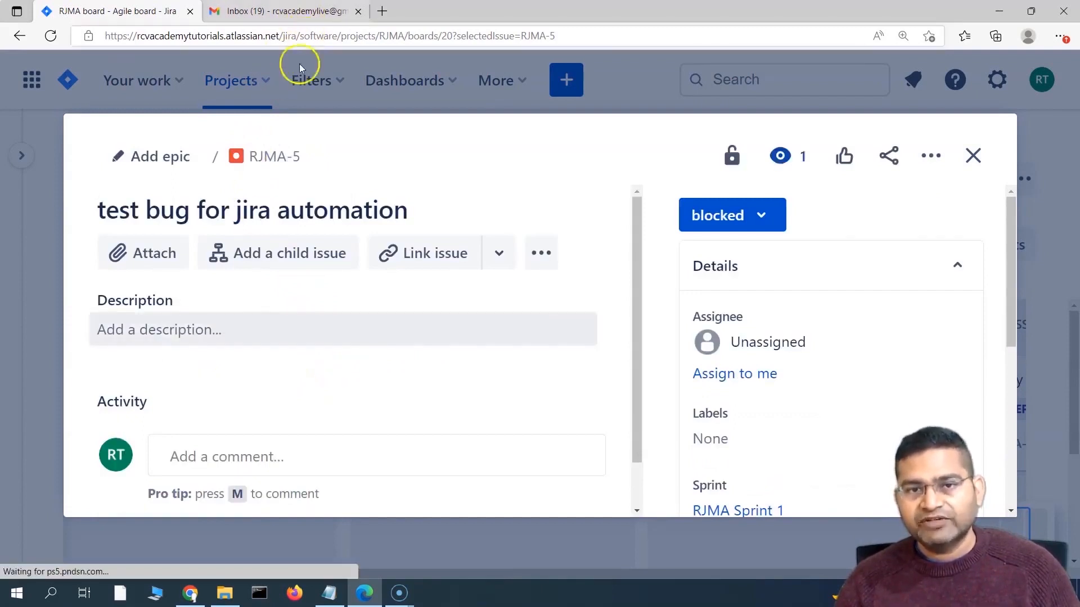
scroll(731, 394, down, 3)
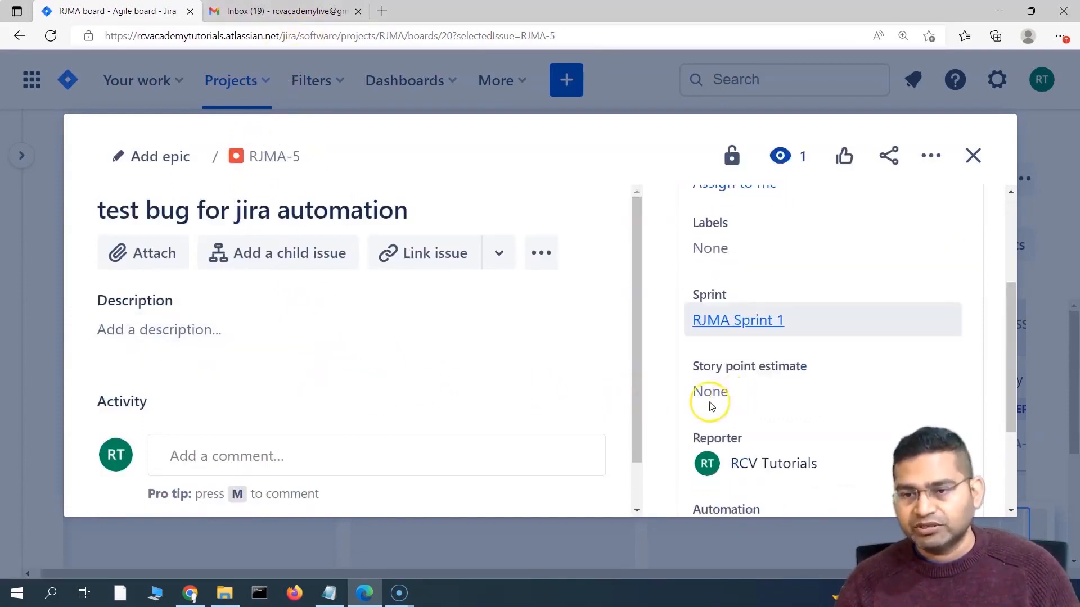
scroll(710, 406, down, 3)
scroll(408, 340, down, 1)
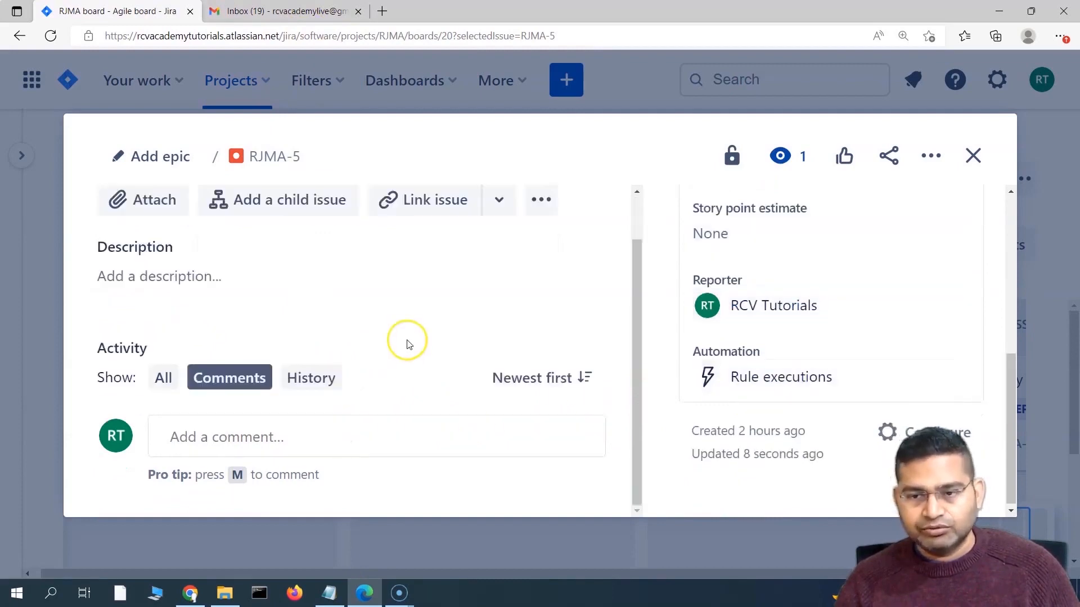
scroll(687, 185, up, 5)
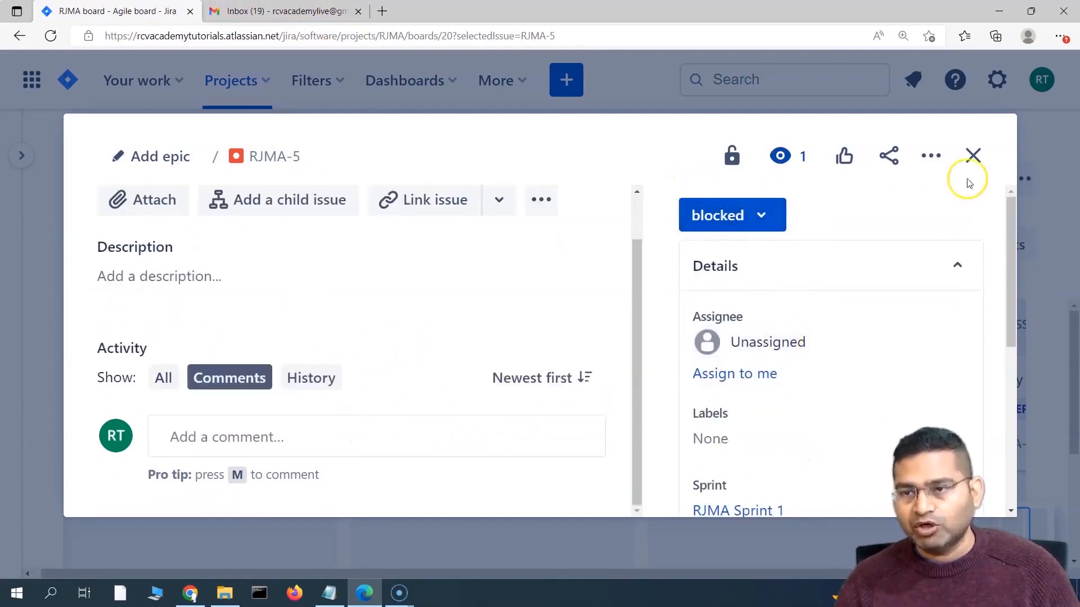
click(973, 155)
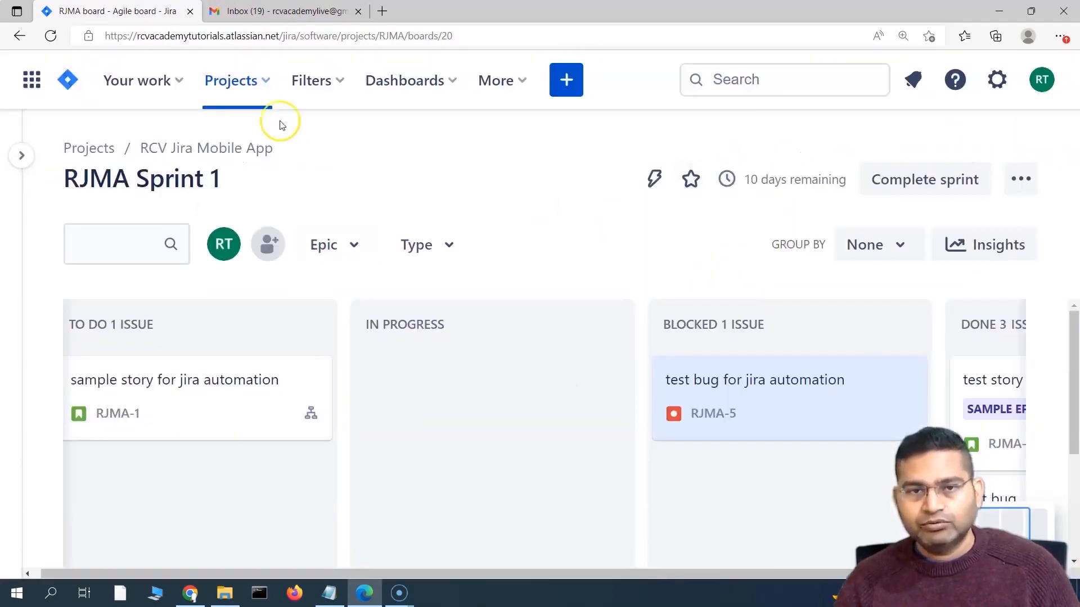
click(308, 12)
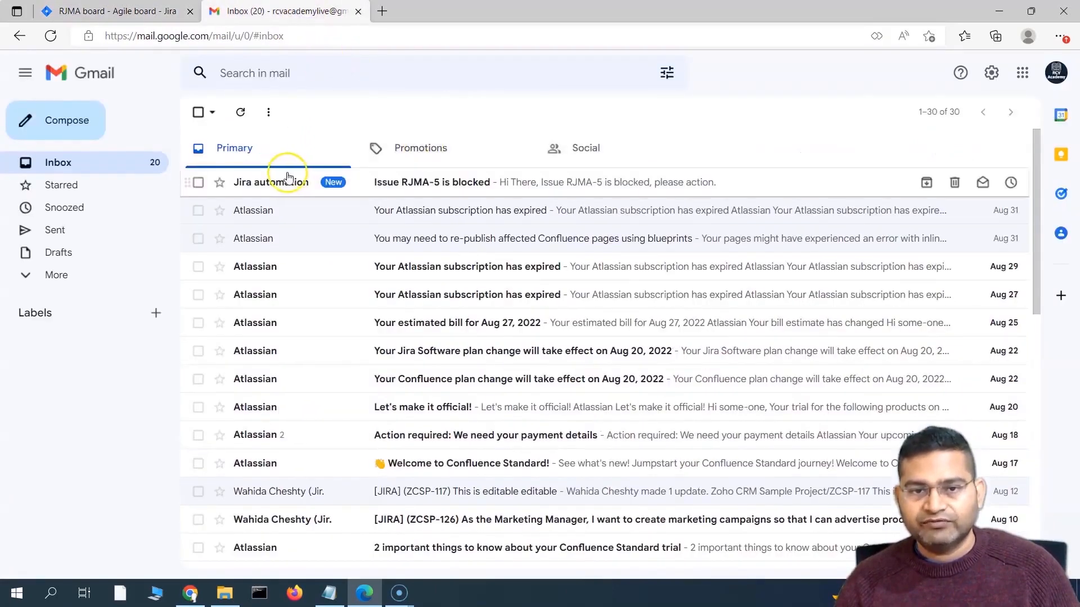
Step: Open the 'Issue RJMA-5 is blocked' email and highlight its message and issue key
click(436, 191)
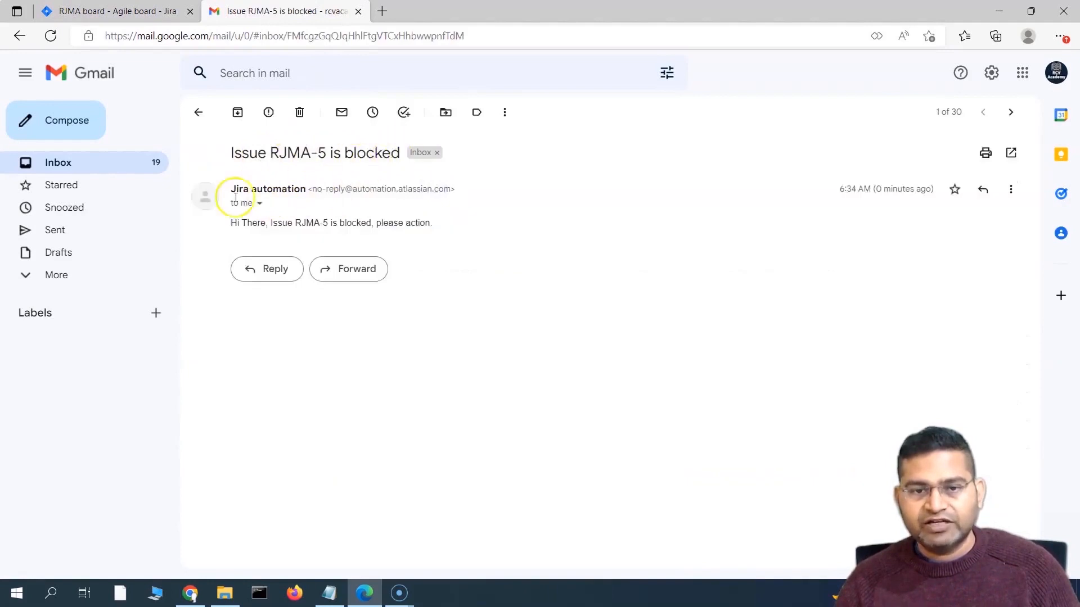
drag(236, 197, 431, 226)
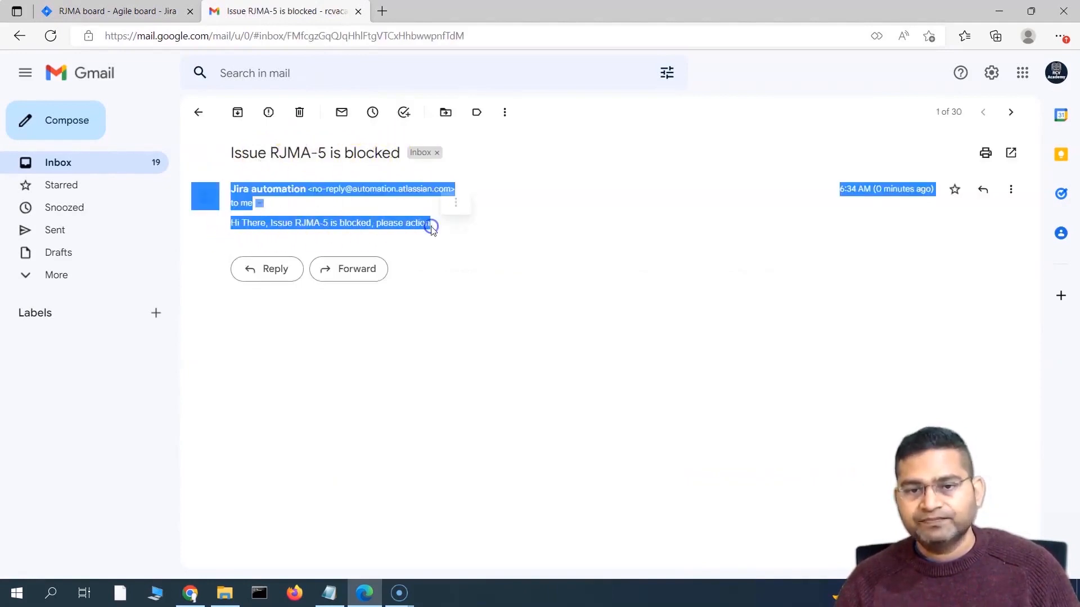
click(241, 237)
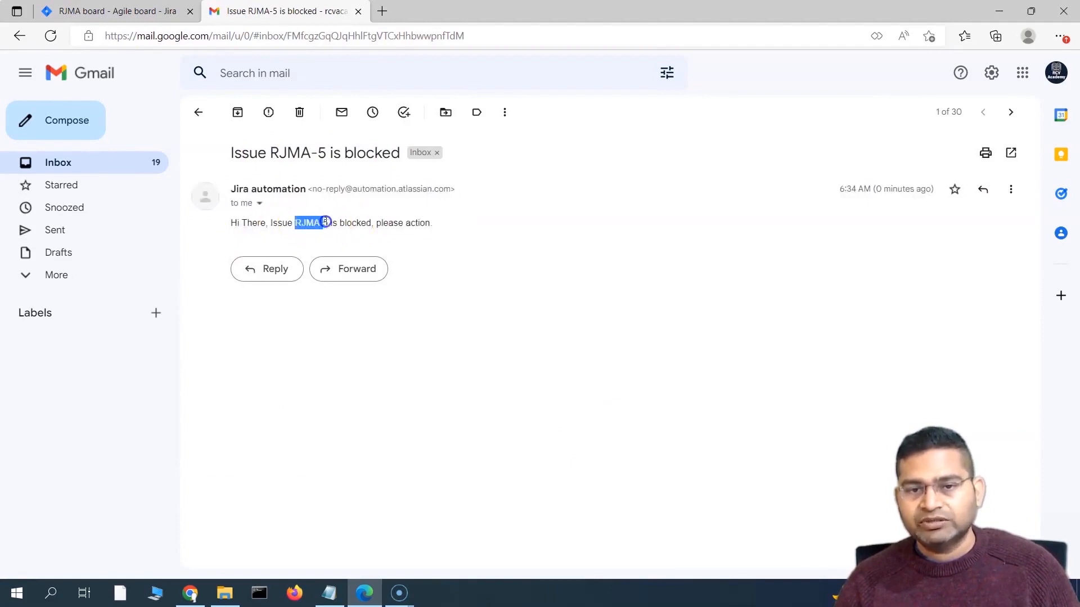
drag(328, 222, 331, 223)
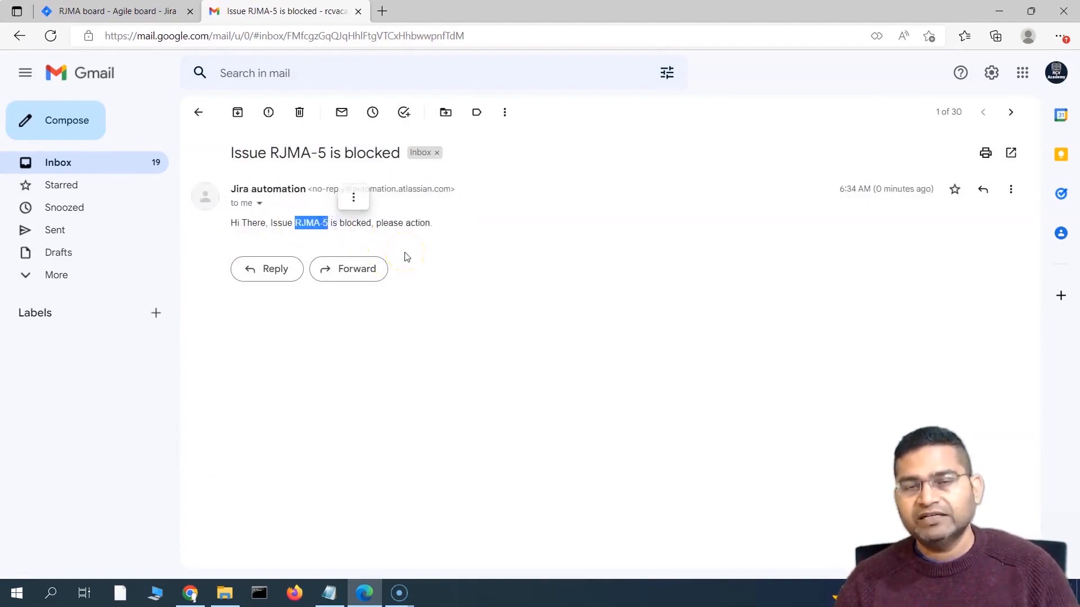
Step: Highlight 'please action.', the Jira automation sender and no-reply address, then return to Jira
click(142, 11)
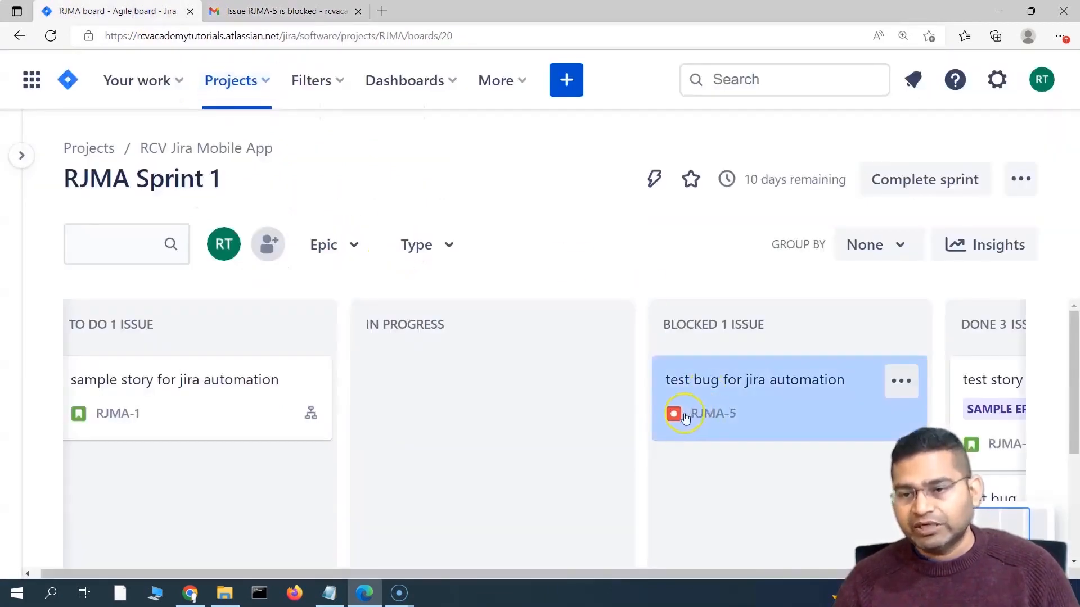
click(309, 18)
click(388, 225)
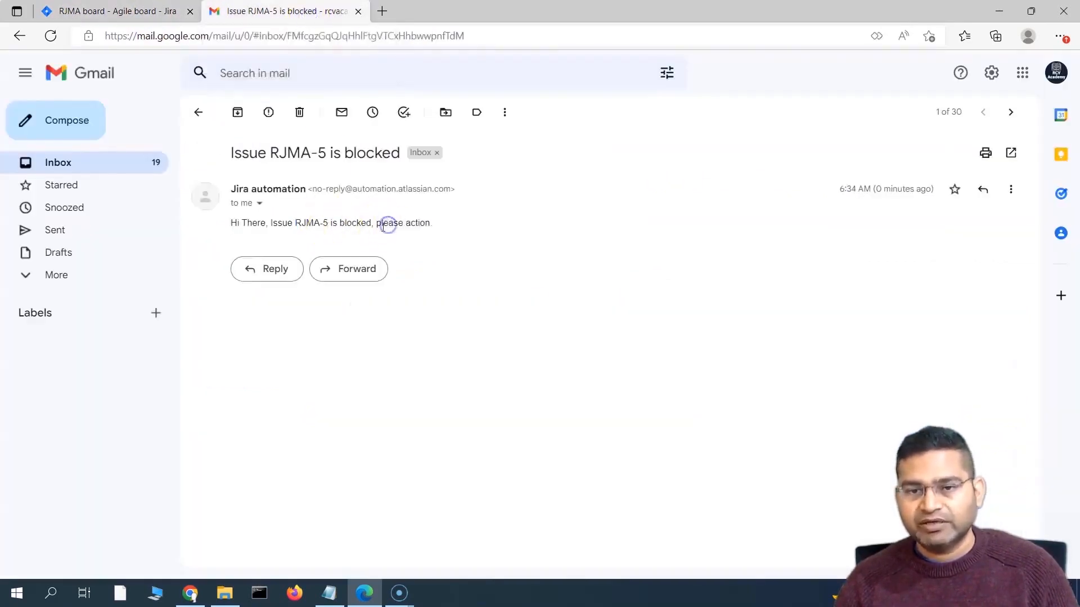
drag(384, 226, 422, 223)
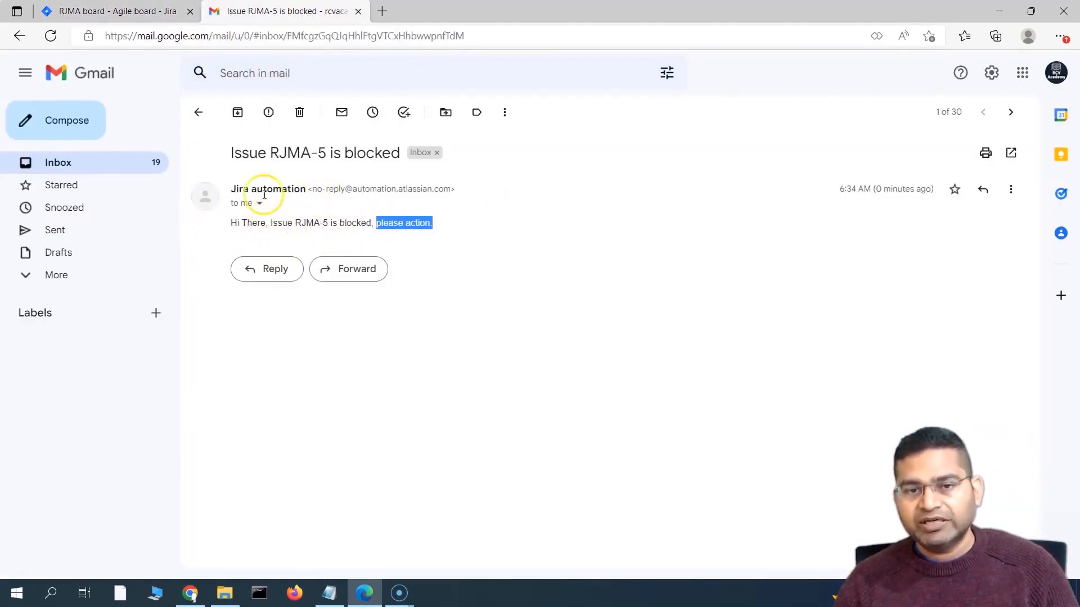
drag(233, 190, 308, 189)
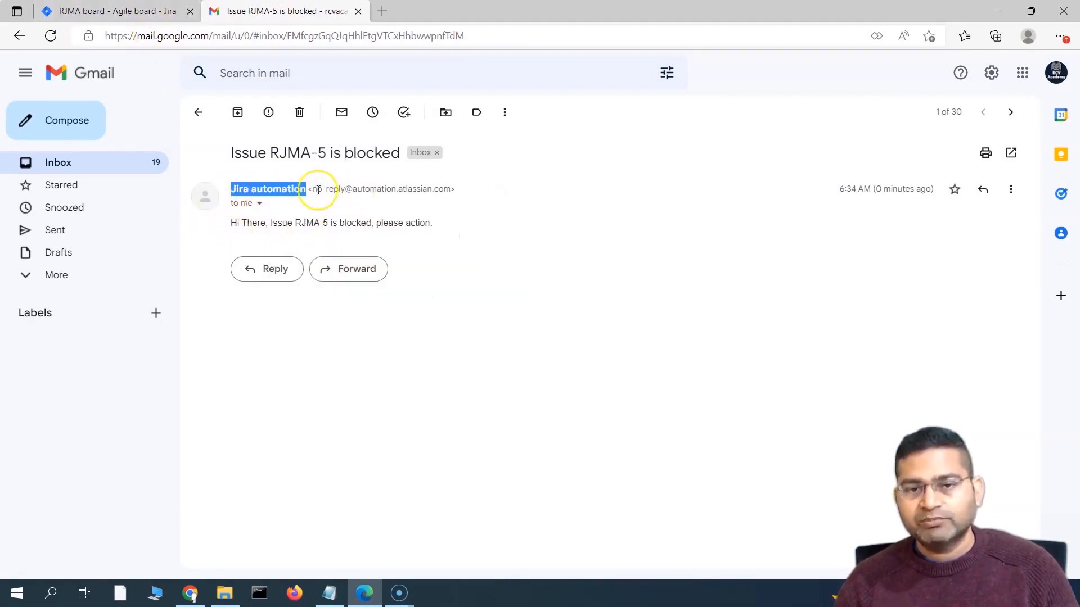
drag(313, 190, 351, 190)
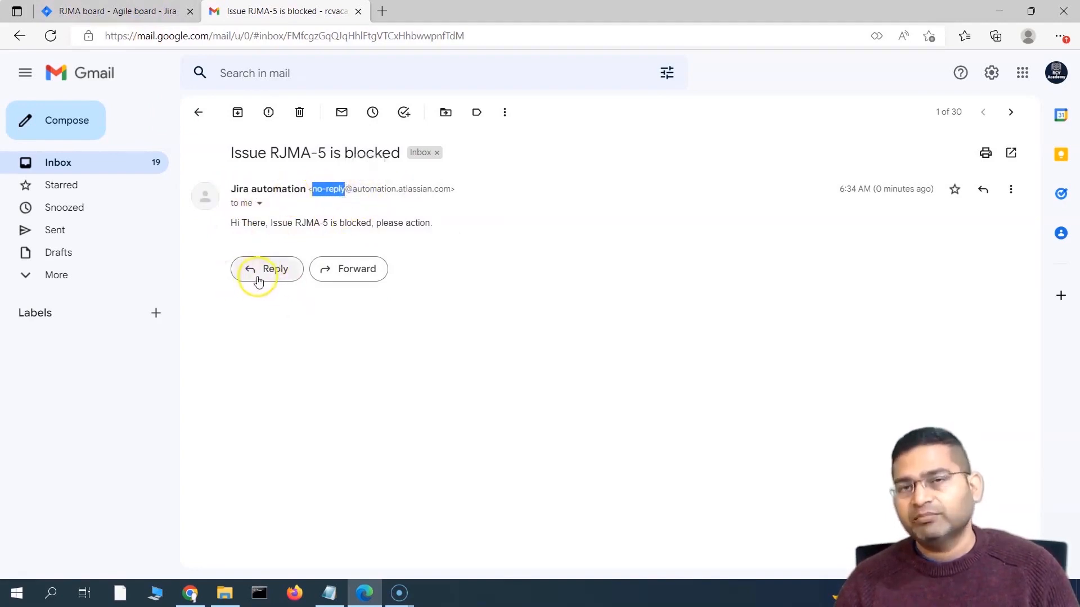
click(101, 10)
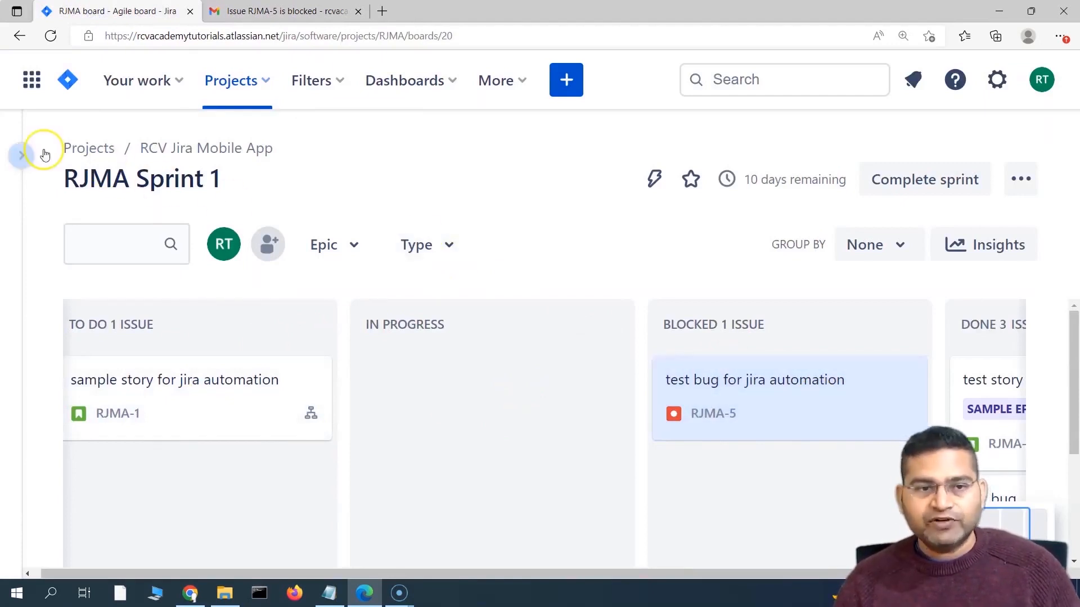
Step: Open the 'Notify SM when issue is blocked' rule from the project's automation settings
click(21, 155)
scroll(149, 338, down, 2)
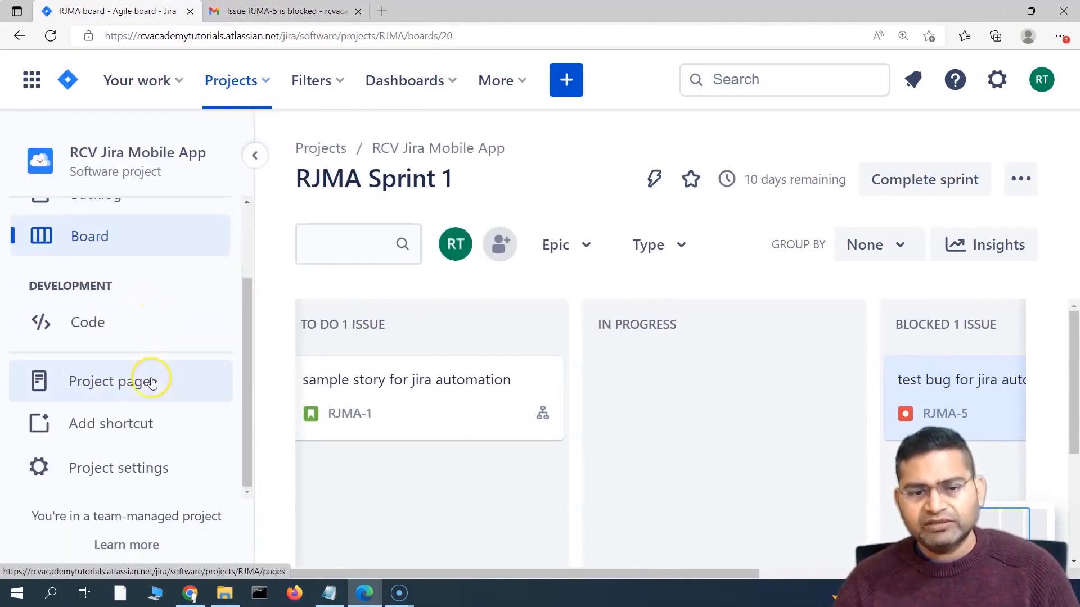
click(144, 470)
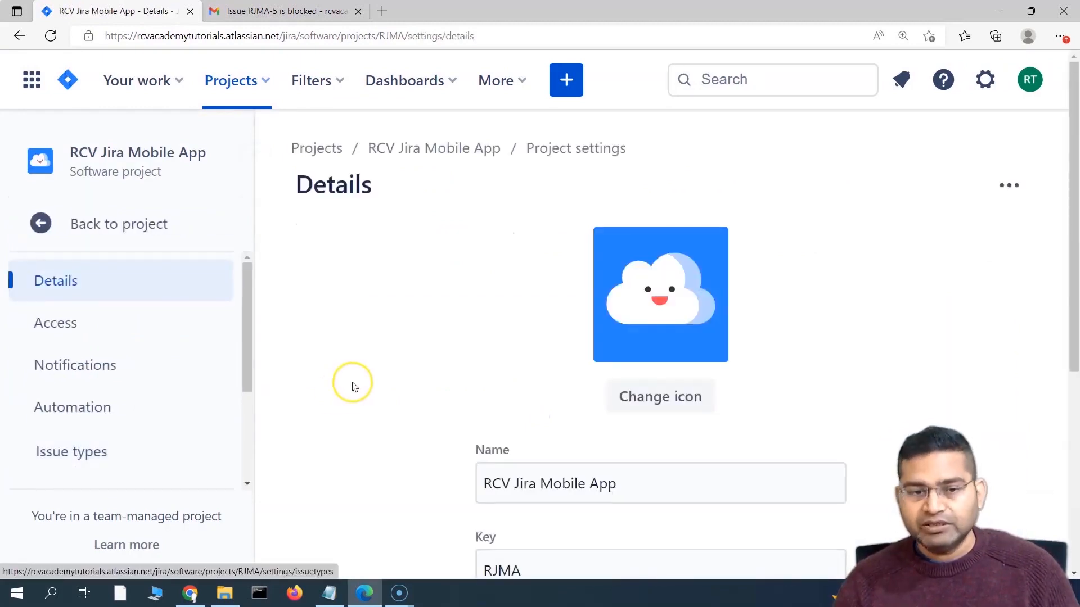
scroll(352, 383, down, 5)
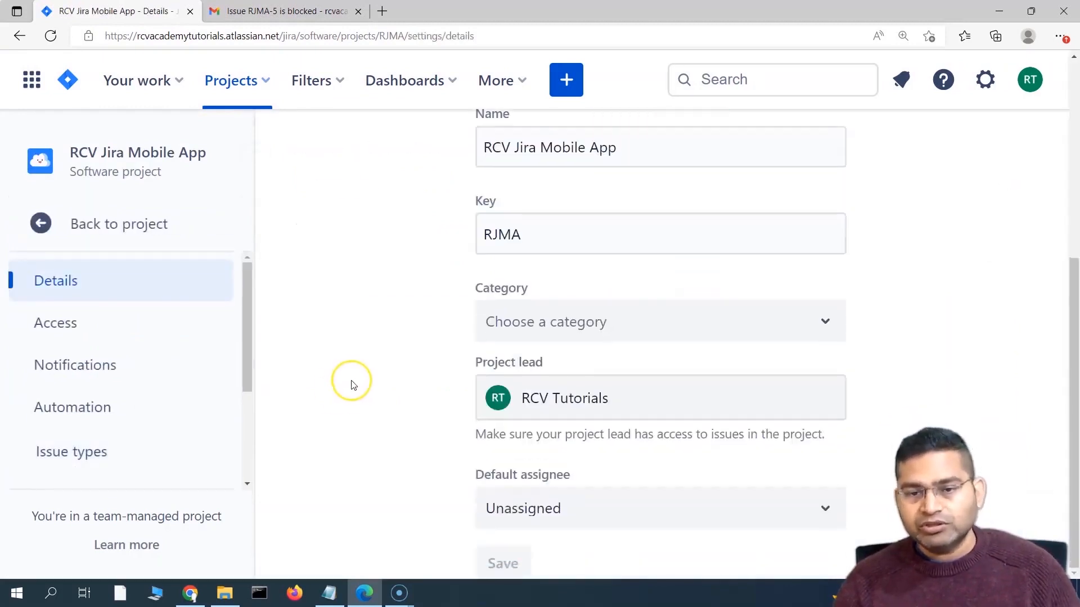
click(68, 409)
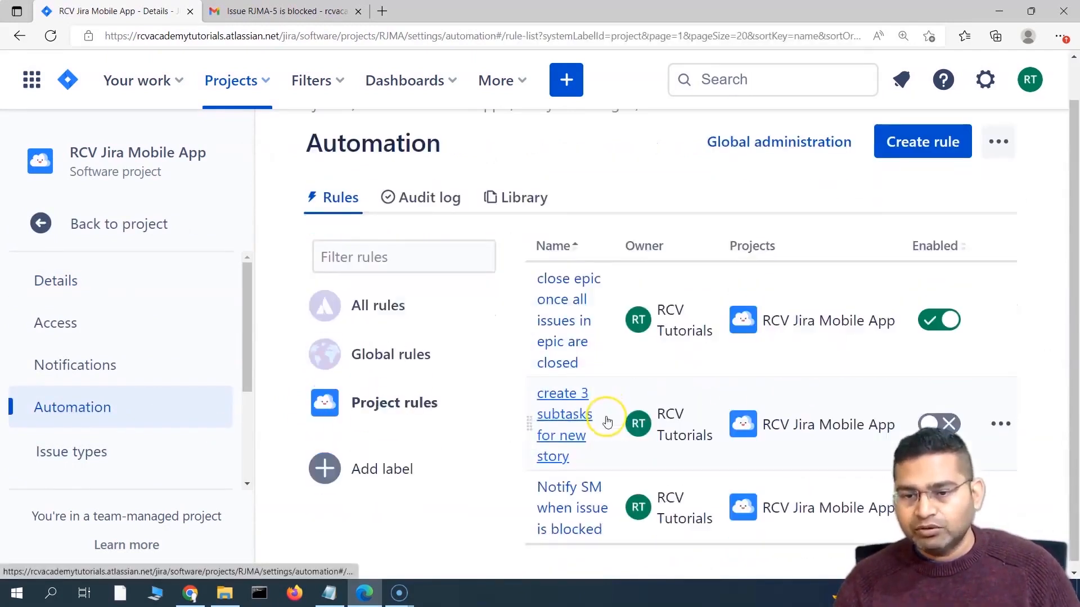
scroll(607, 427, down, 1)
click(580, 503)
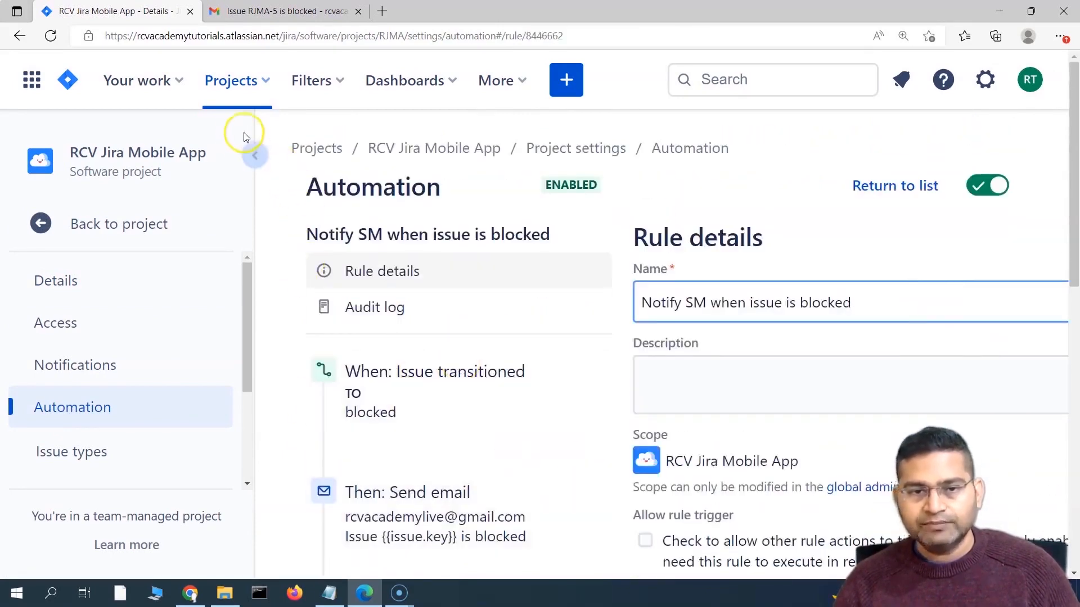
Step: Review the trigger's status settings and the email action, then add a component after Send email
click(253, 153)
scroll(388, 400, down, 5)
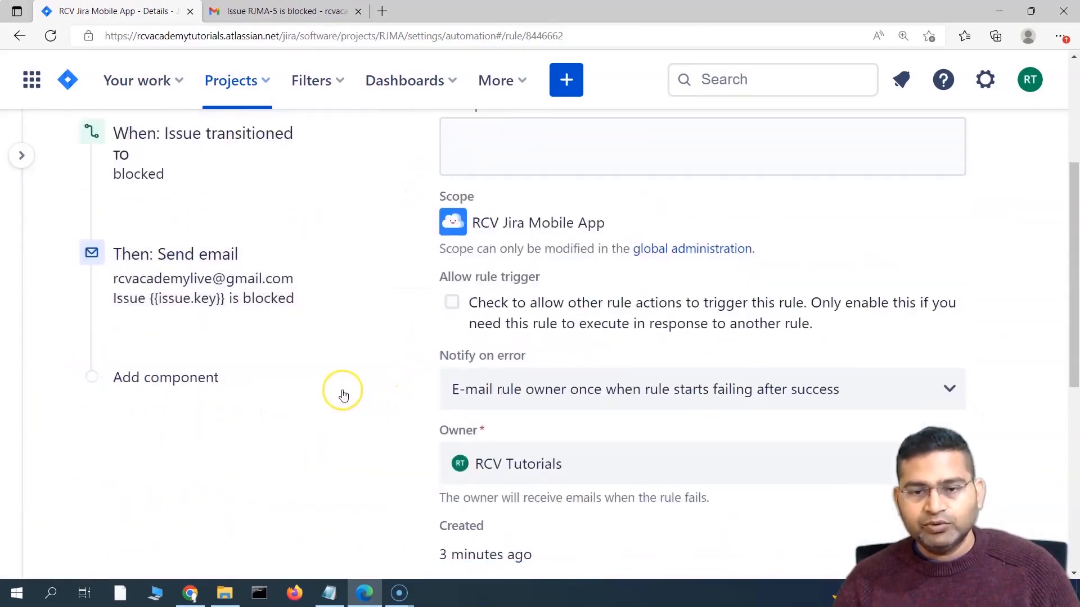
scroll(281, 270, up, 2)
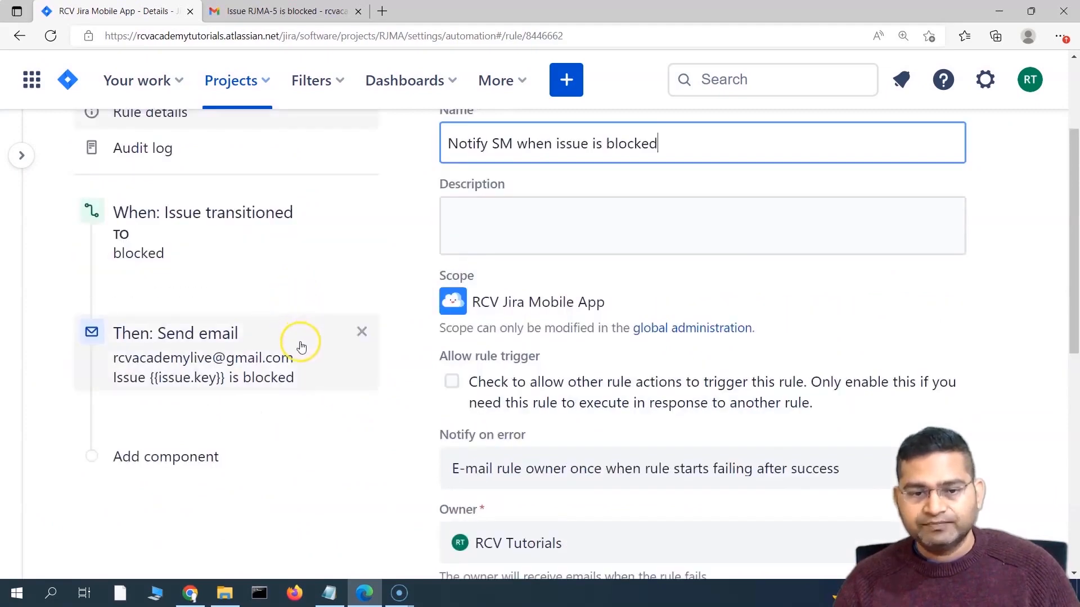
scroll(248, 349, up, 1)
click(248, 347)
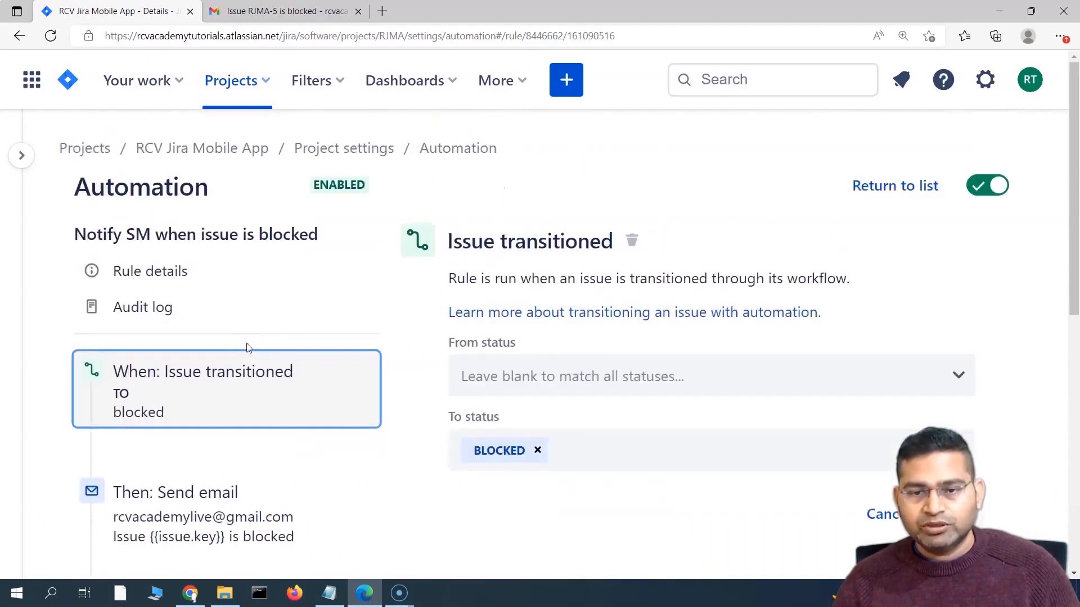
scroll(245, 347, down, 3)
click(236, 331)
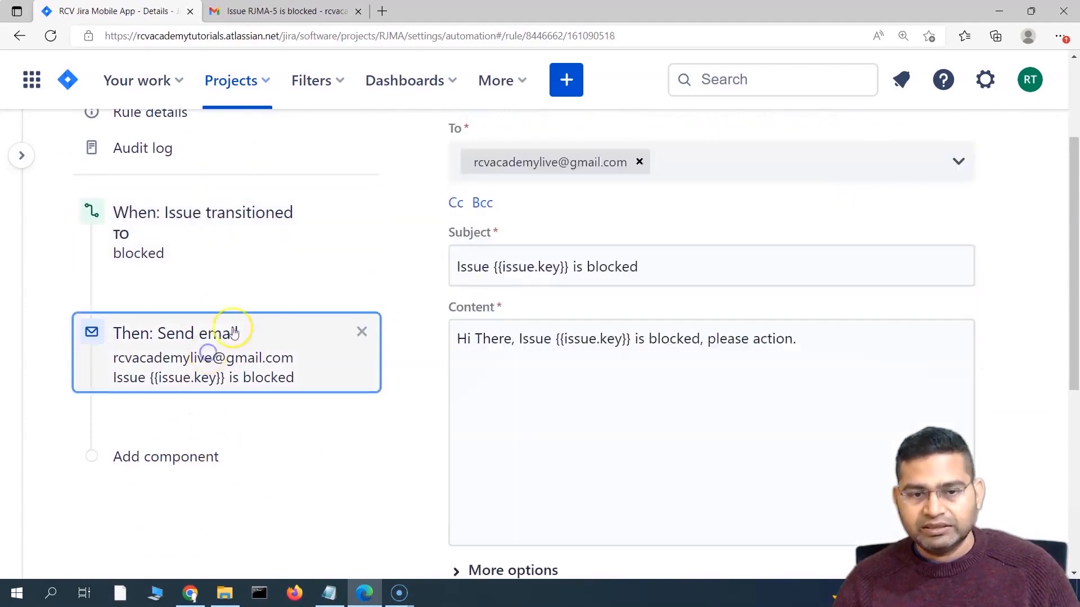
click(216, 420)
scroll(270, 337, down, 3)
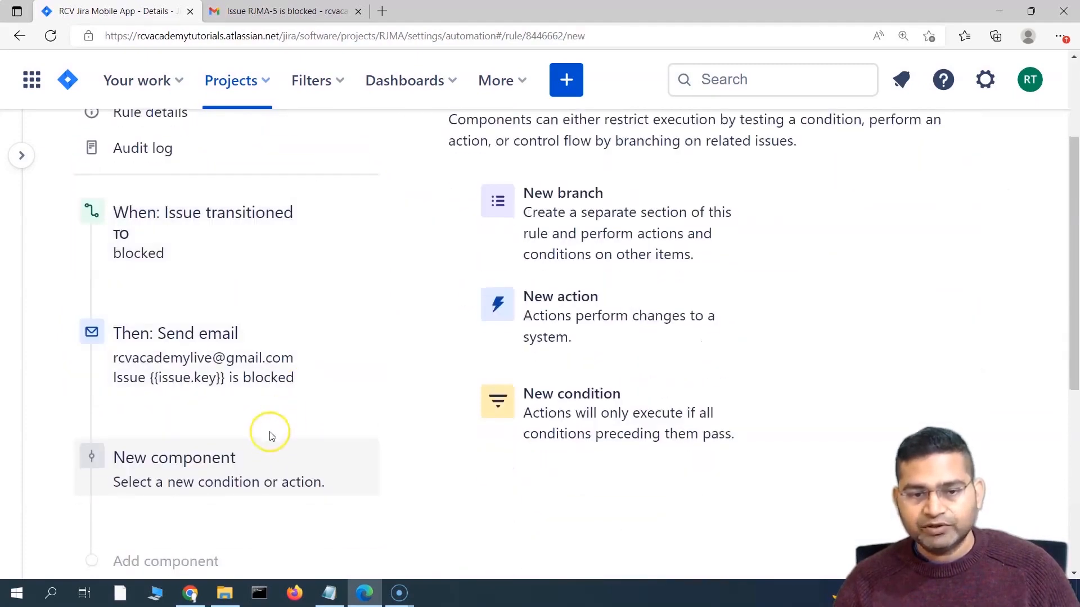
Step: Add an Issue fields condition requiring Issue Type equals Story and save it
click(585, 416)
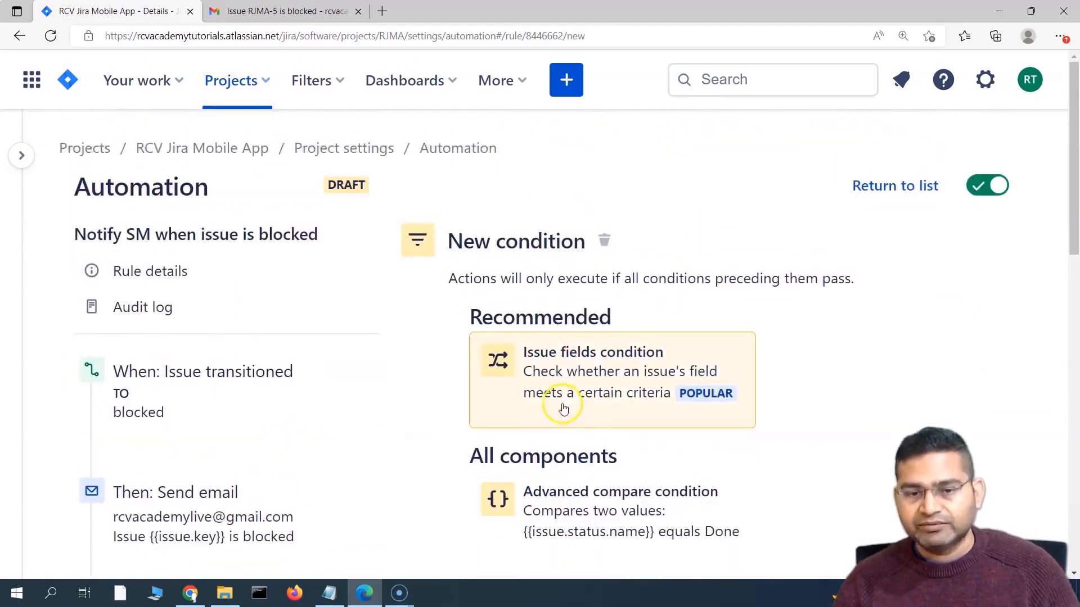
scroll(473, 408, down, 6)
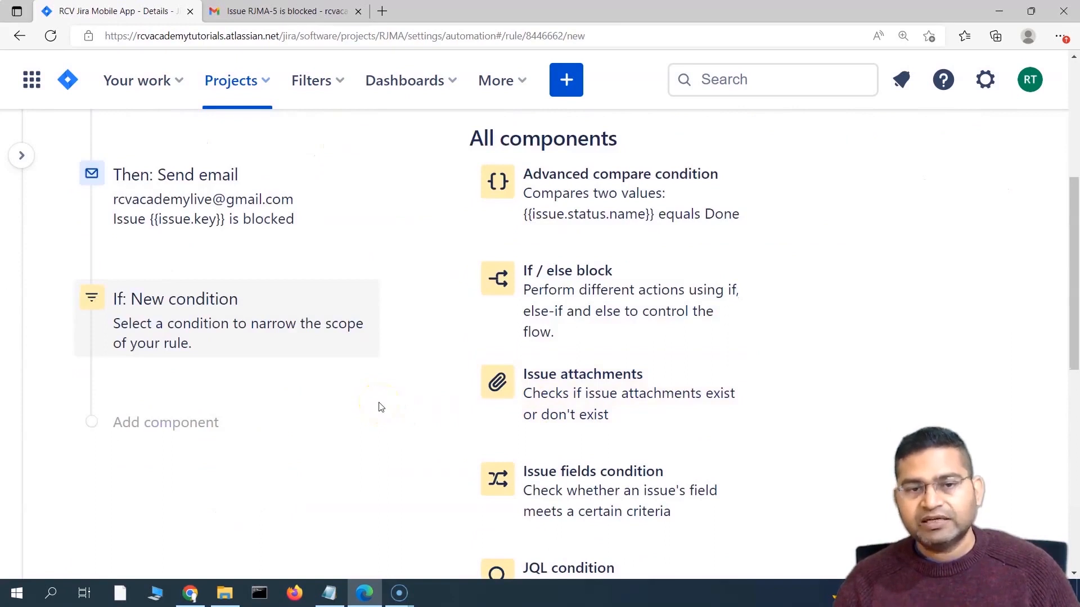
scroll(566, 403, down, 3)
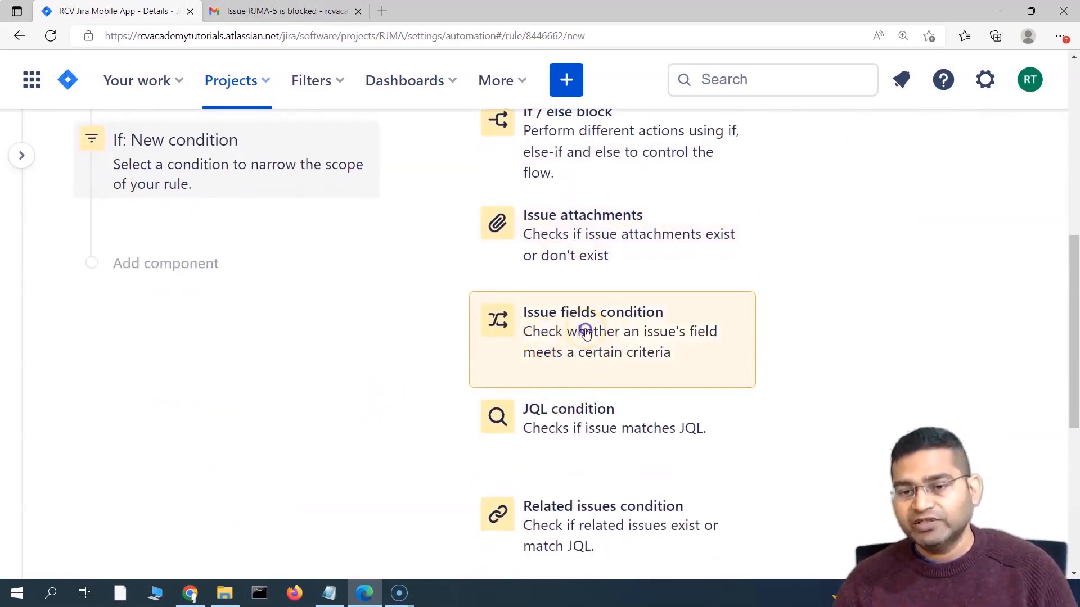
click(585, 332)
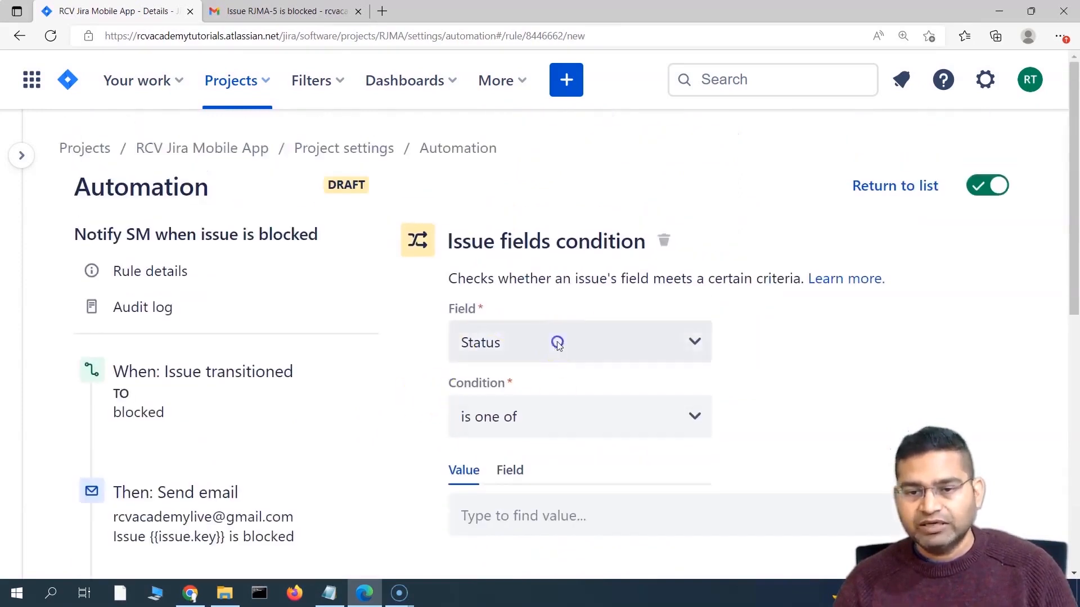
click(557, 343)
text(iss)
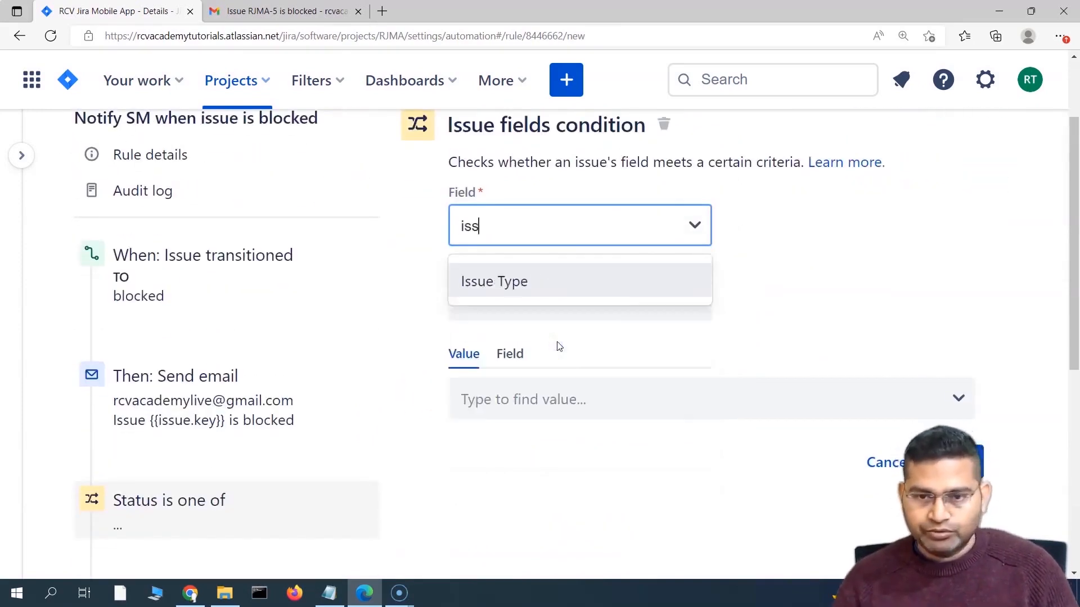
click(631, 284)
click(518, 304)
click(538, 393)
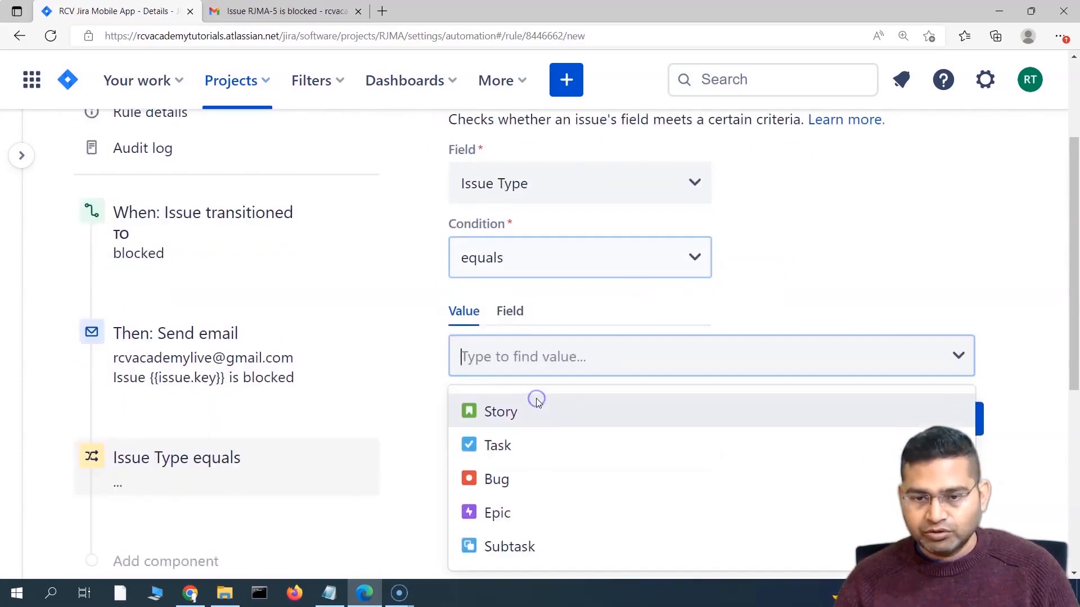
click(530, 411)
click(970, 419)
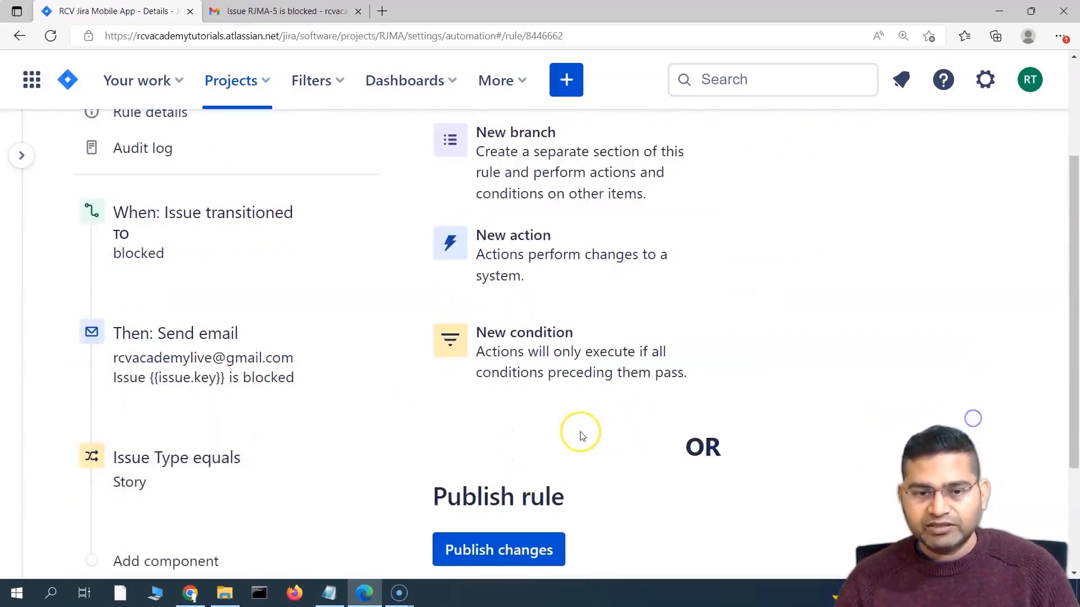
Step: Move the Issue Type condition above the Send email action
scroll(582, 436, down, 3)
drag(163, 287, 242, 212)
scroll(340, 294, up, 3)
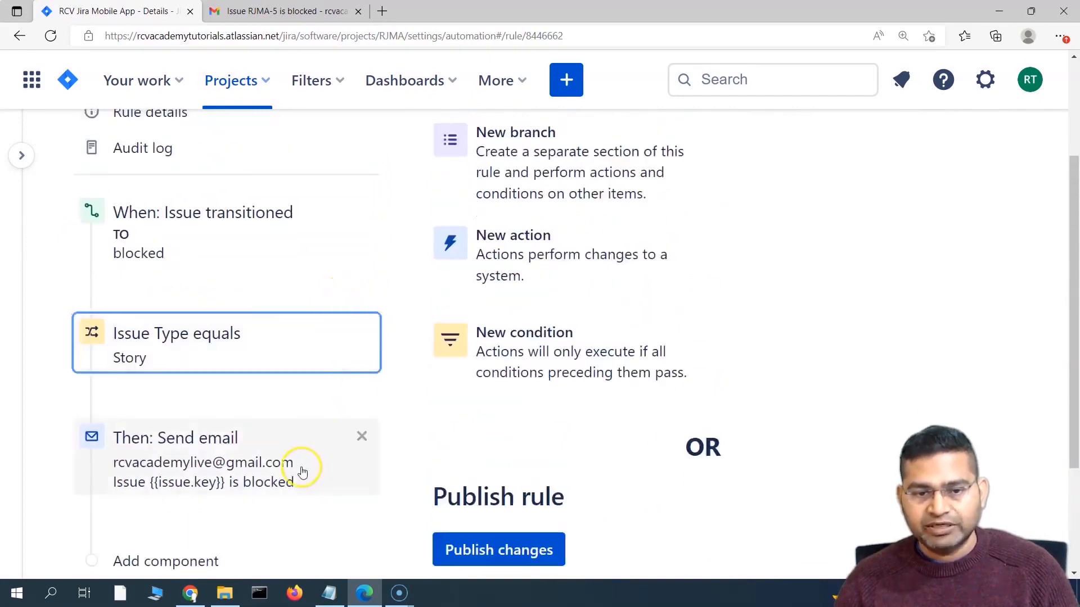
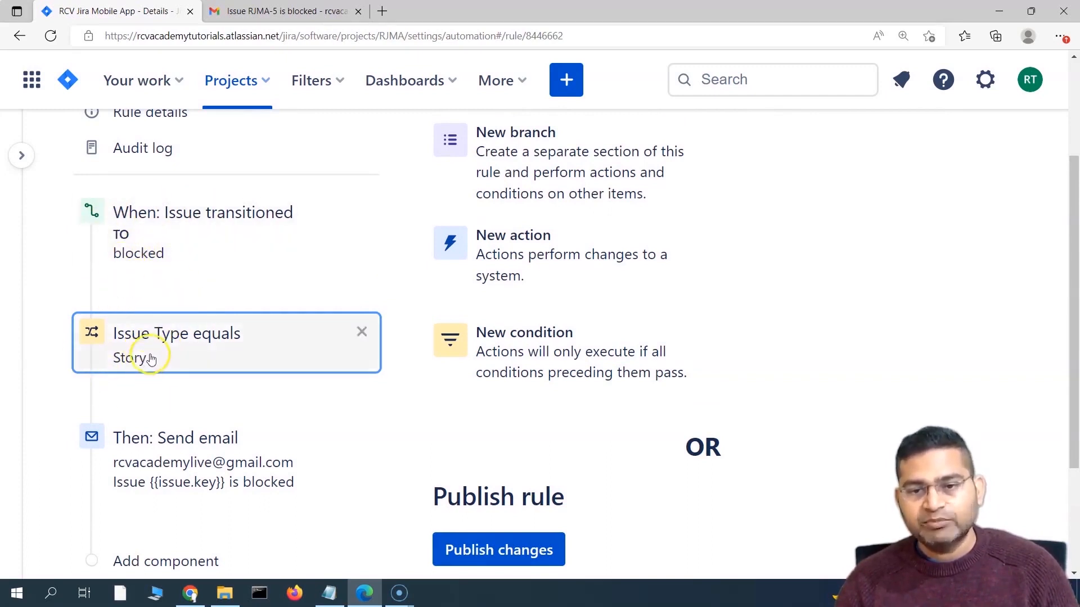
Step: Publish the Story-only 'Notify SM when issue is blocked' rule and expand the project sidebar
scroll(111, 347, down, 3)
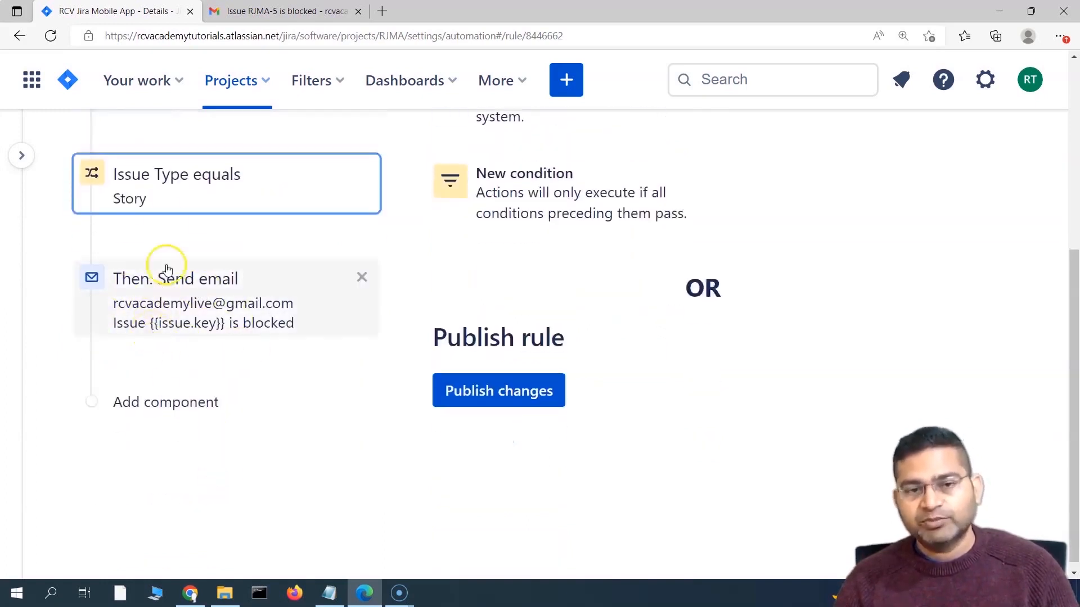
click(509, 392)
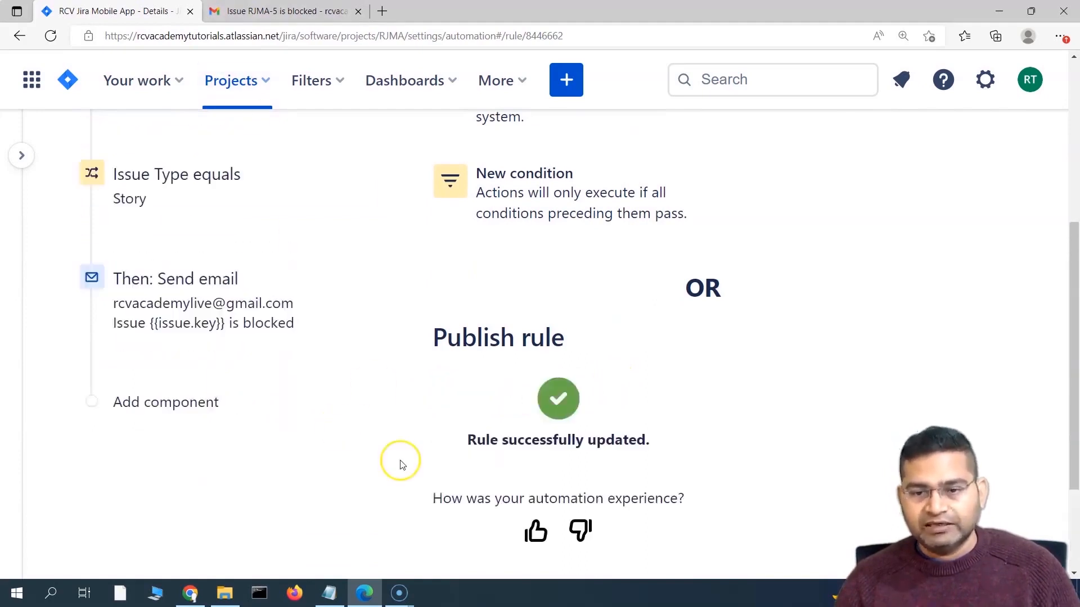
click(21, 156)
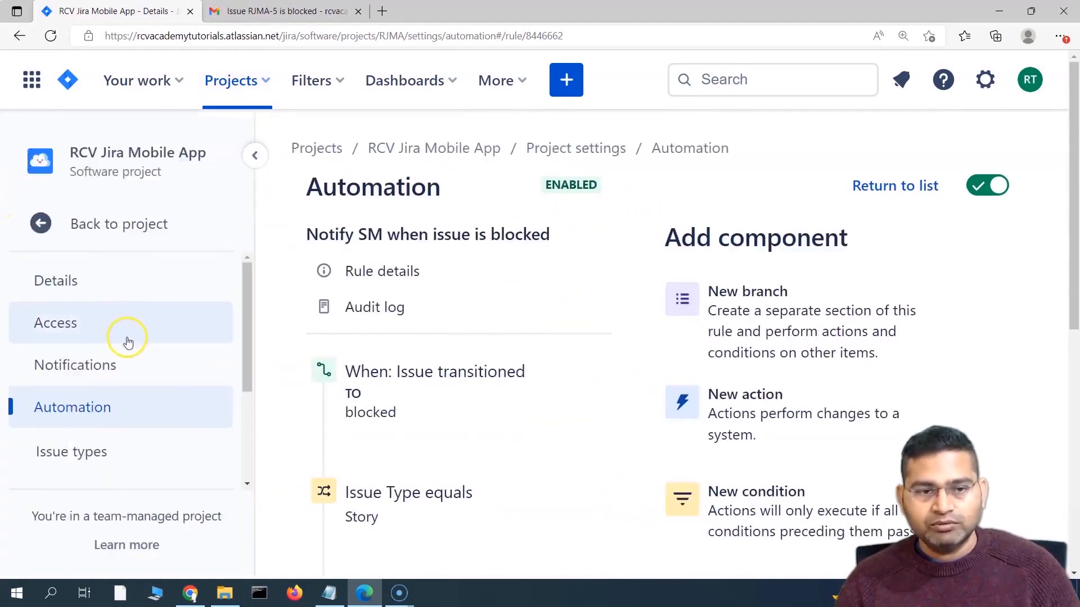
Step: Back on the board, move RJMA-5 to To Do and back to Blocked, then check Gmail
click(38, 219)
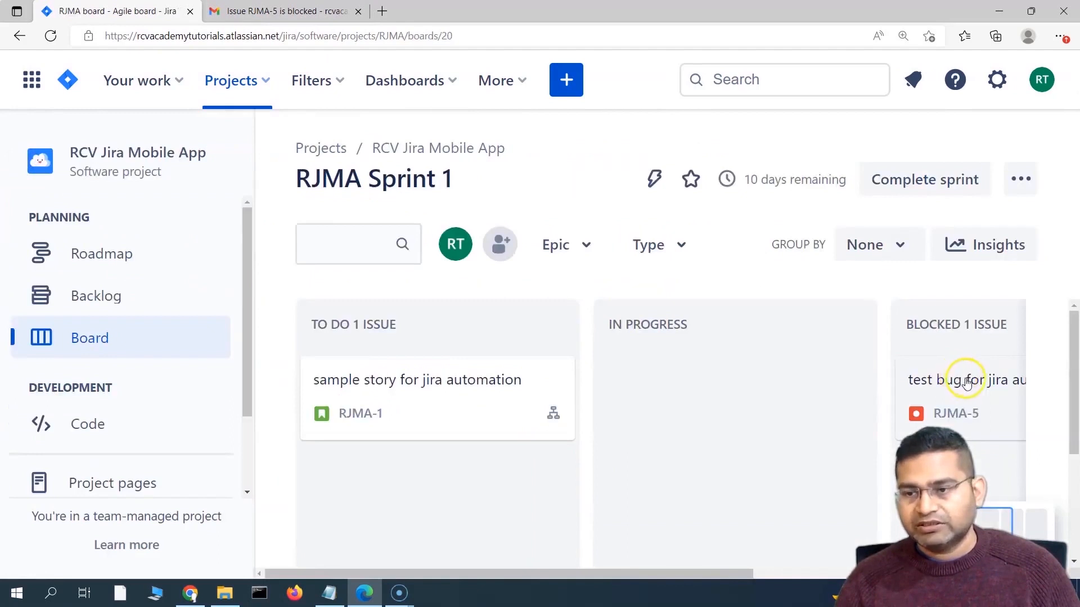
drag(895, 399, 363, 473)
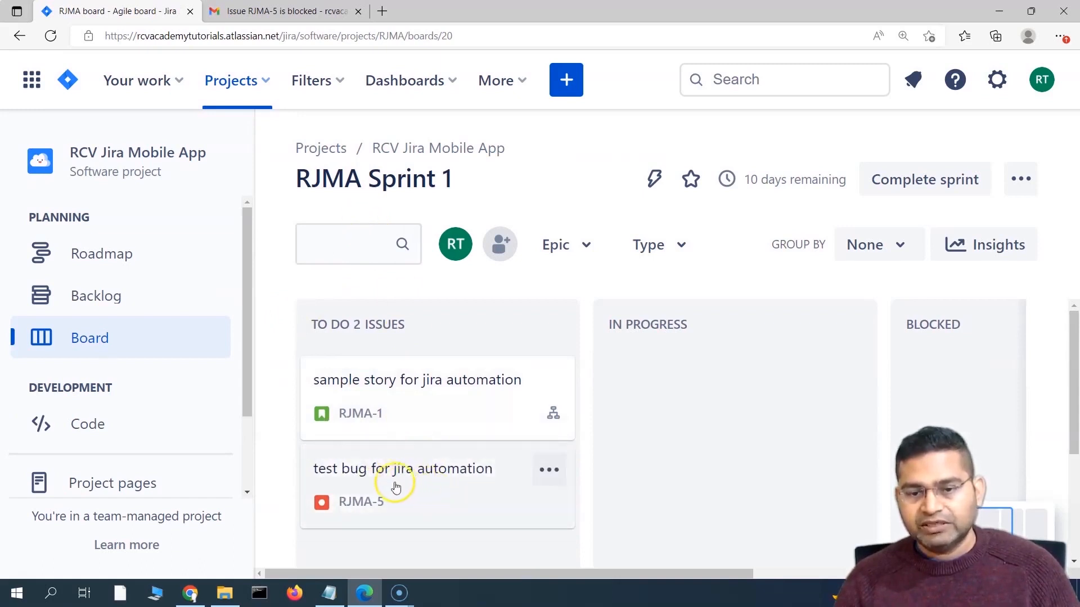
drag(424, 472, 819, 360)
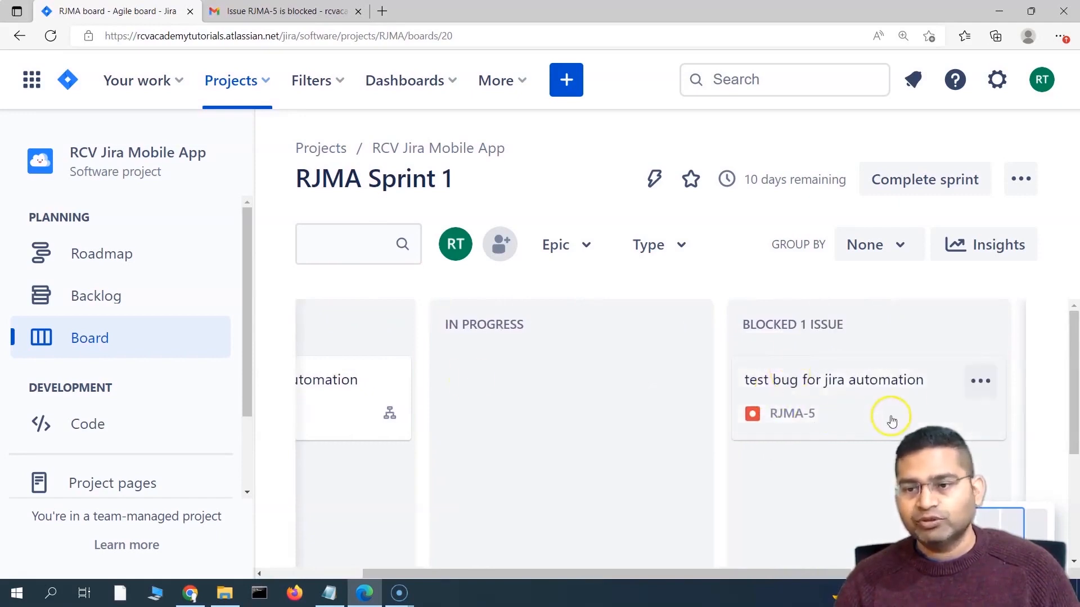
click(277, 11)
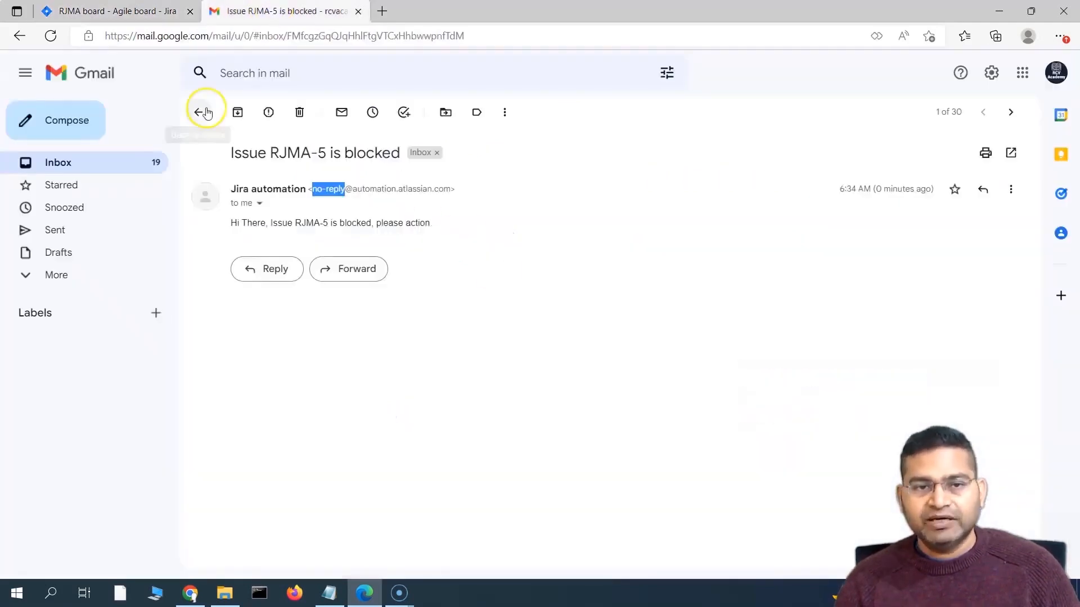
Step: Refresh the Gmail inbox to show the 'Issue RJMA-5 is blocked' email, then return to the Jira board
click(200, 110)
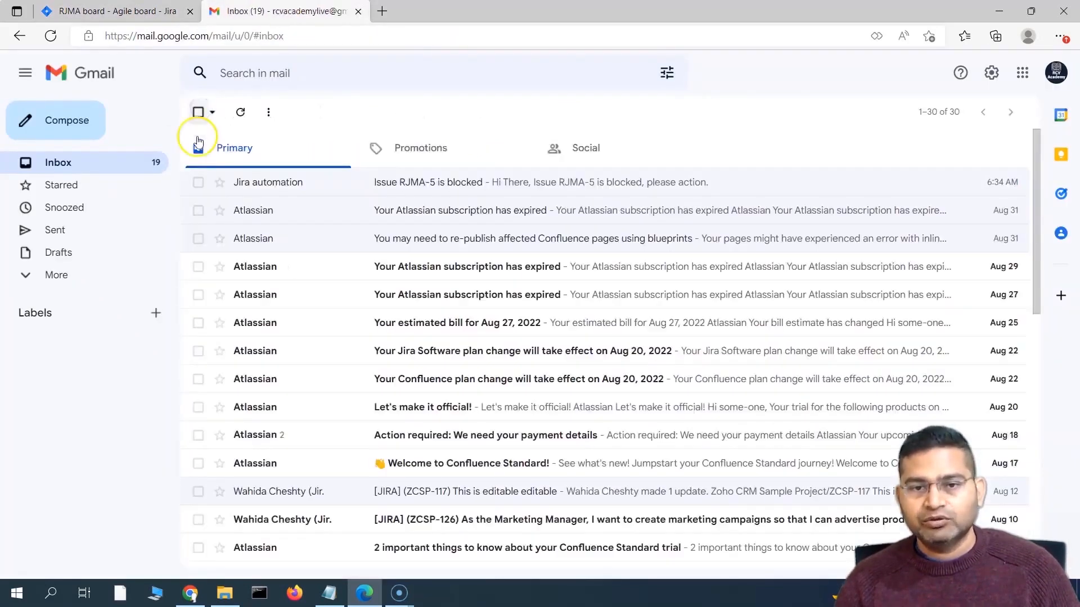
click(49, 162)
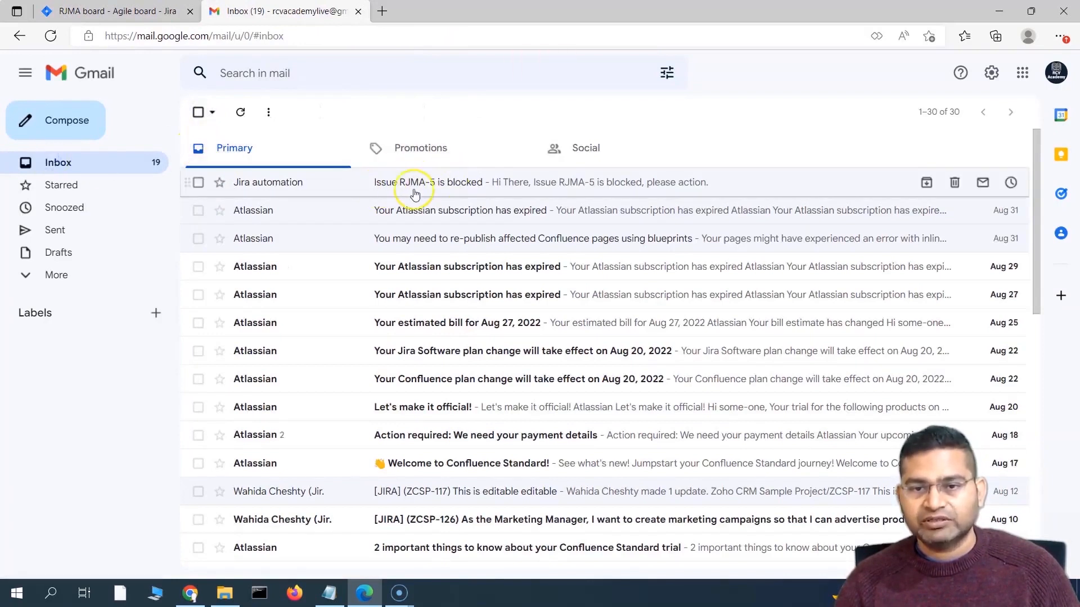
click(95, 168)
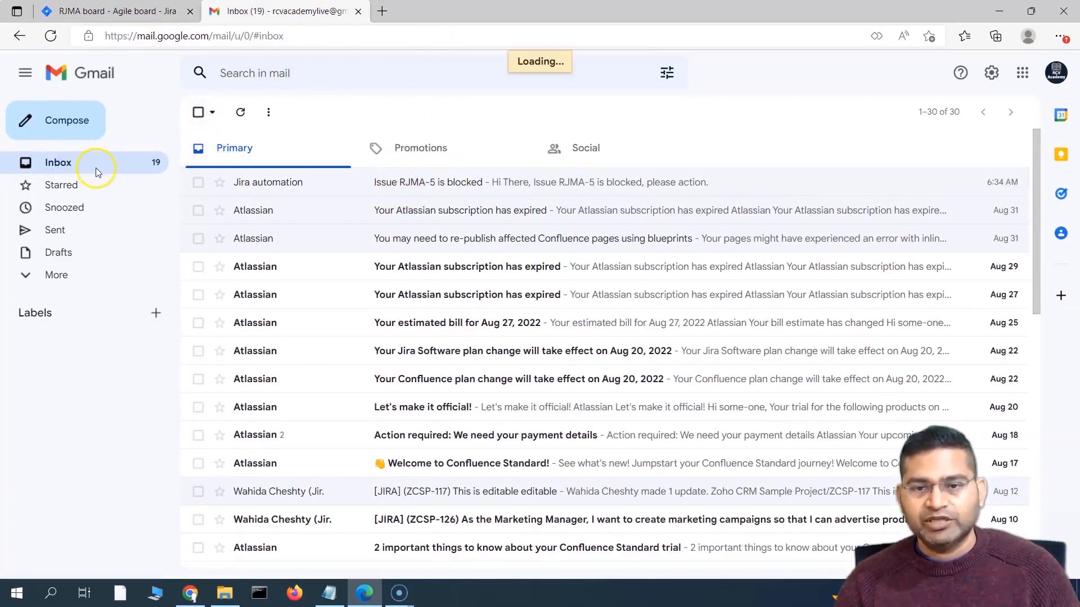
click(113, 11)
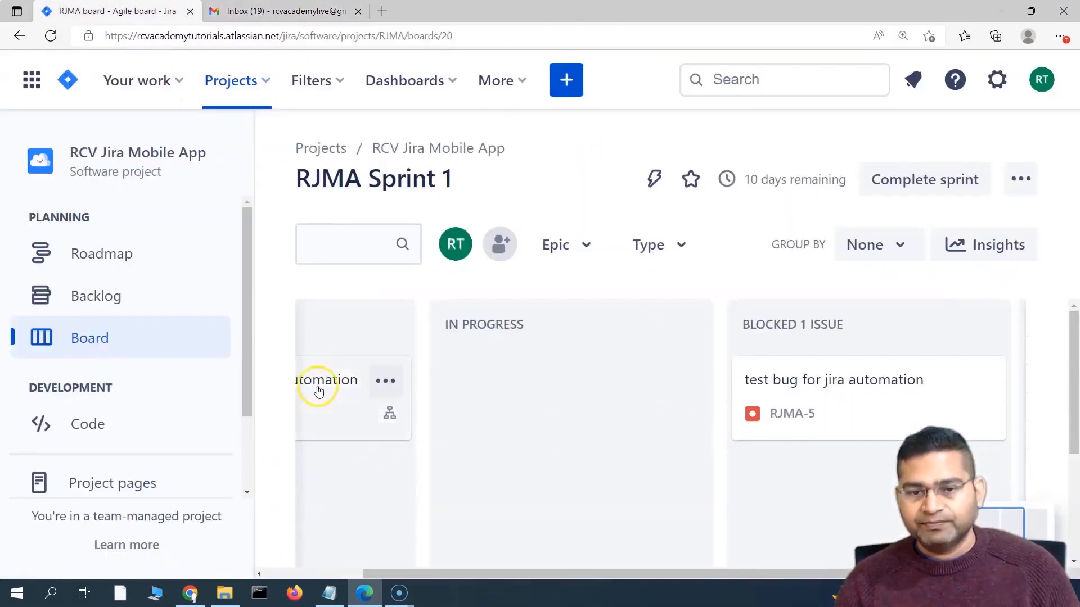
Step: Move story RJMA-1 from To Do into the Blocked column
drag(314, 385, 810, 441)
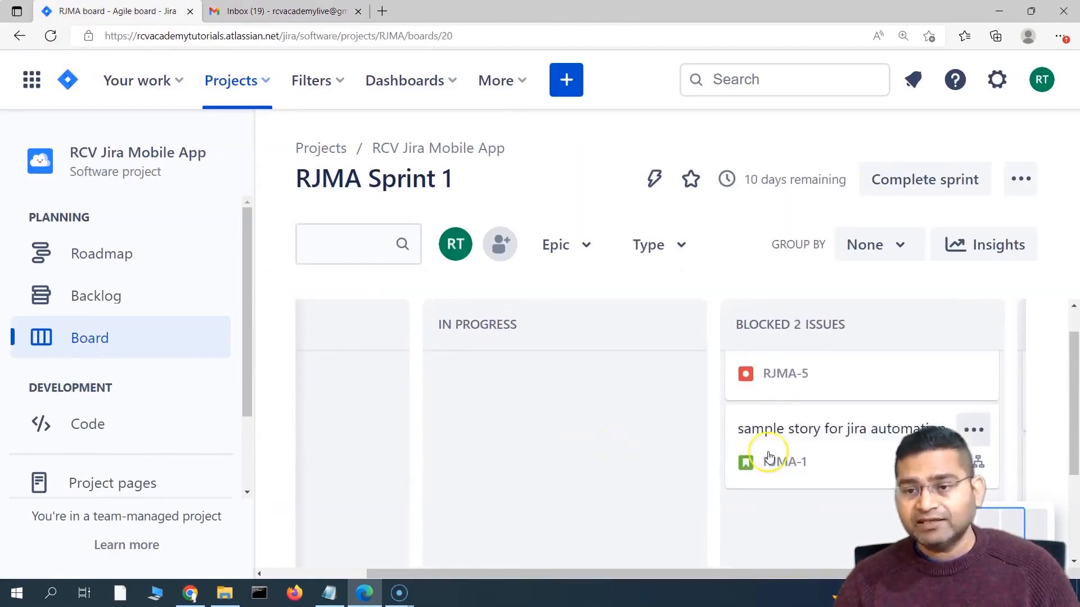
Step: Open and read the 'Issue RJMA-1 is blocked' email in Gmail, then return to Jira
click(272, 16)
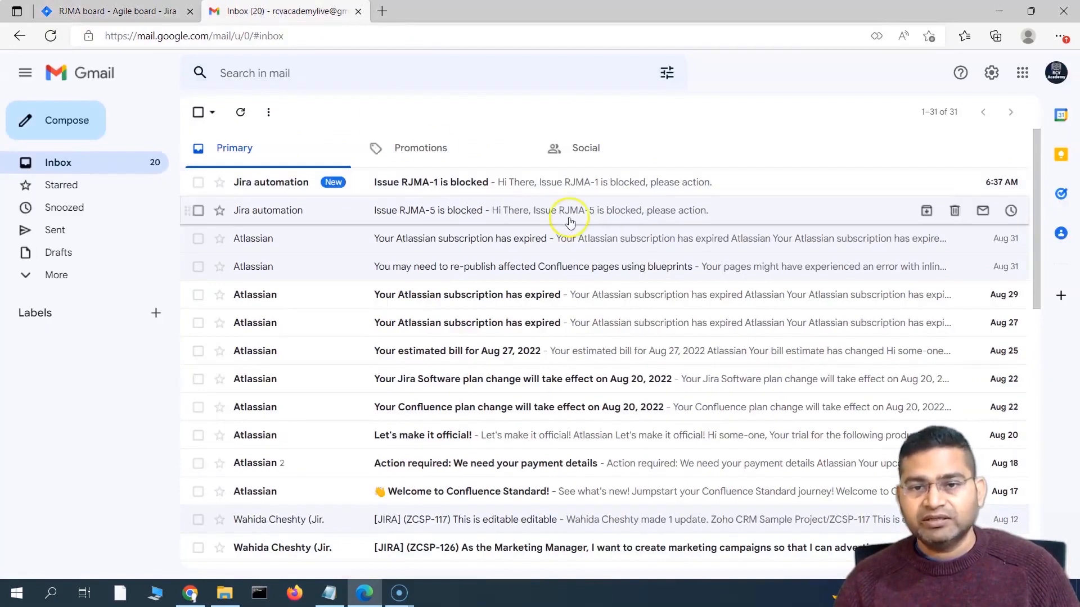
click(447, 189)
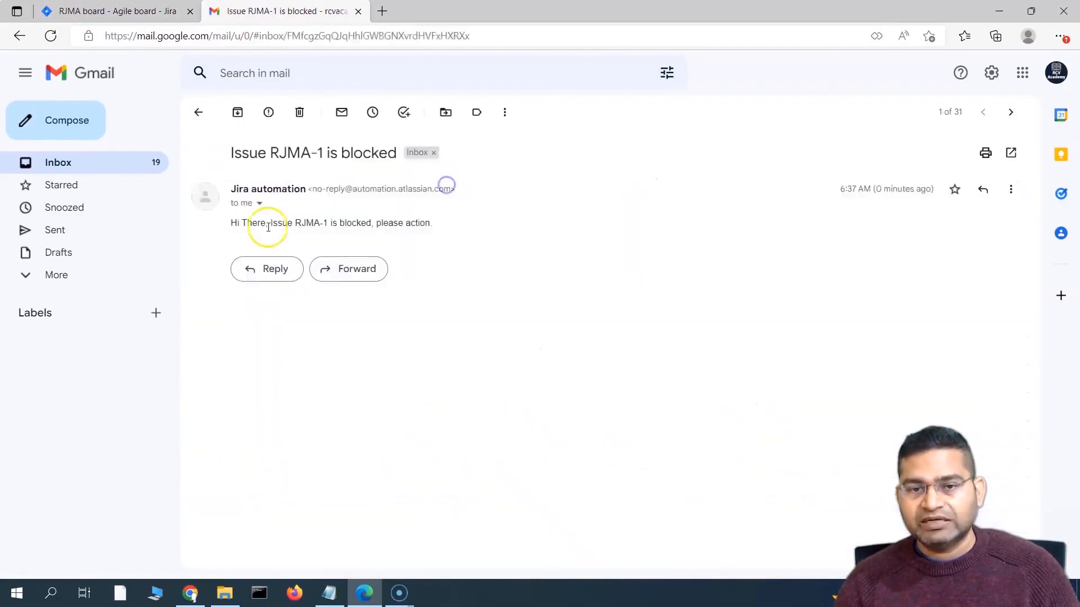
drag(295, 223, 437, 229)
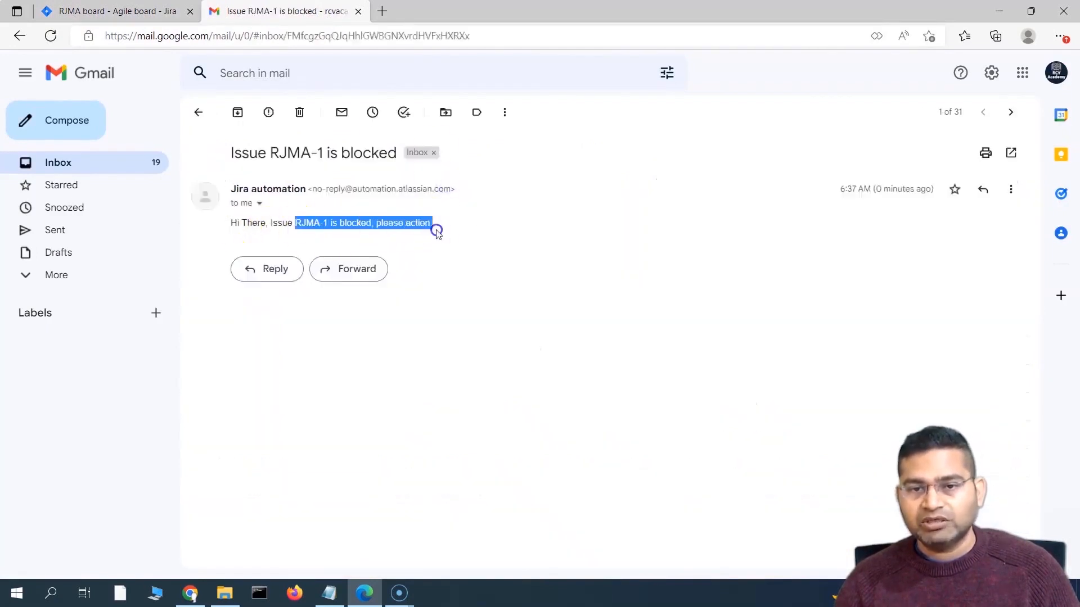
click(110, 16)
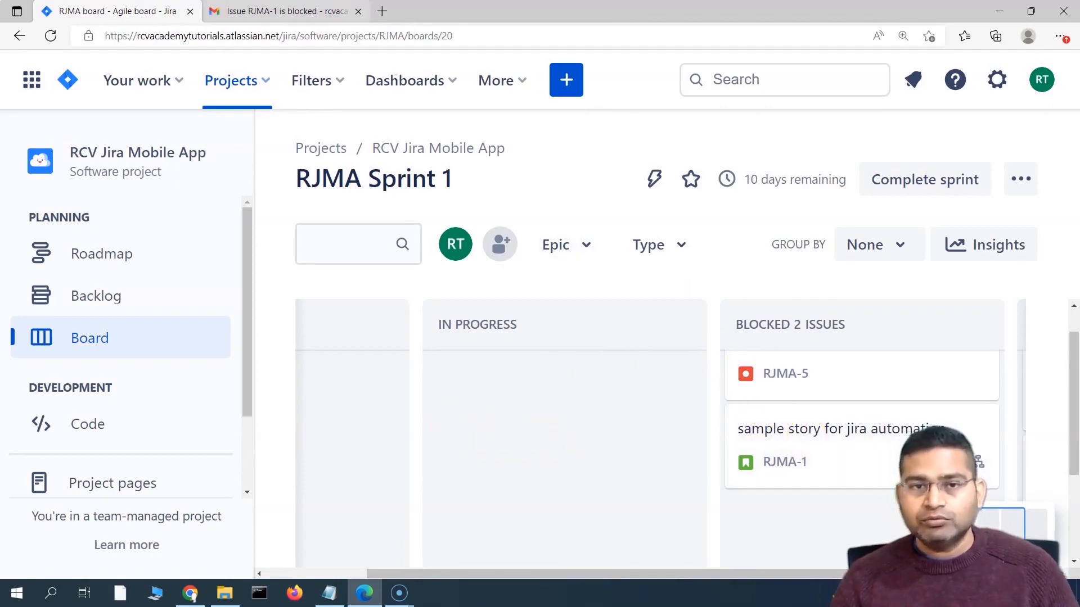
click(284, 12)
click(189, 107)
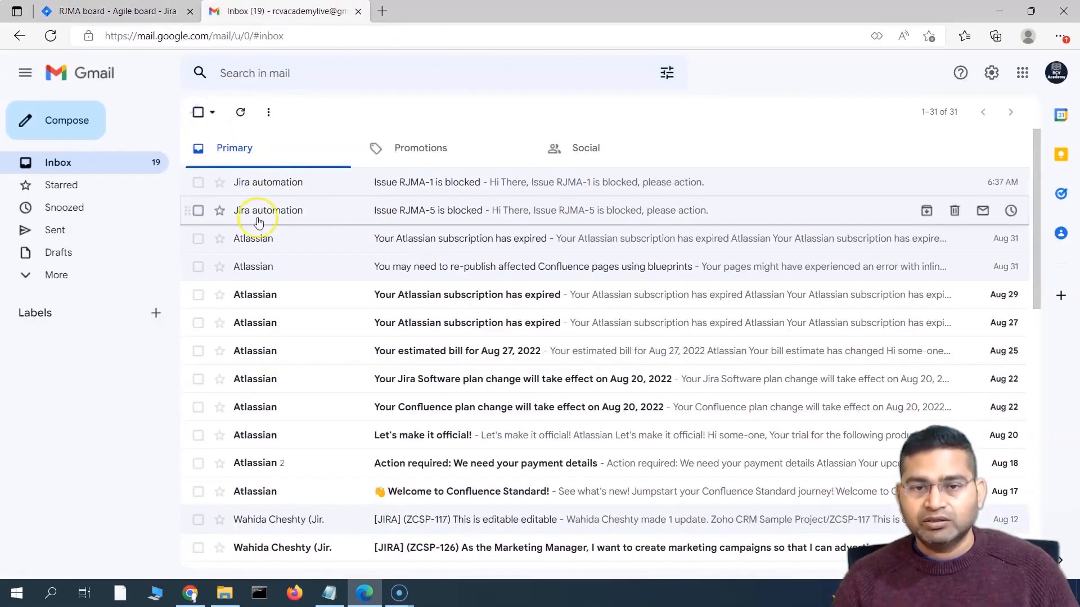
click(92, 11)
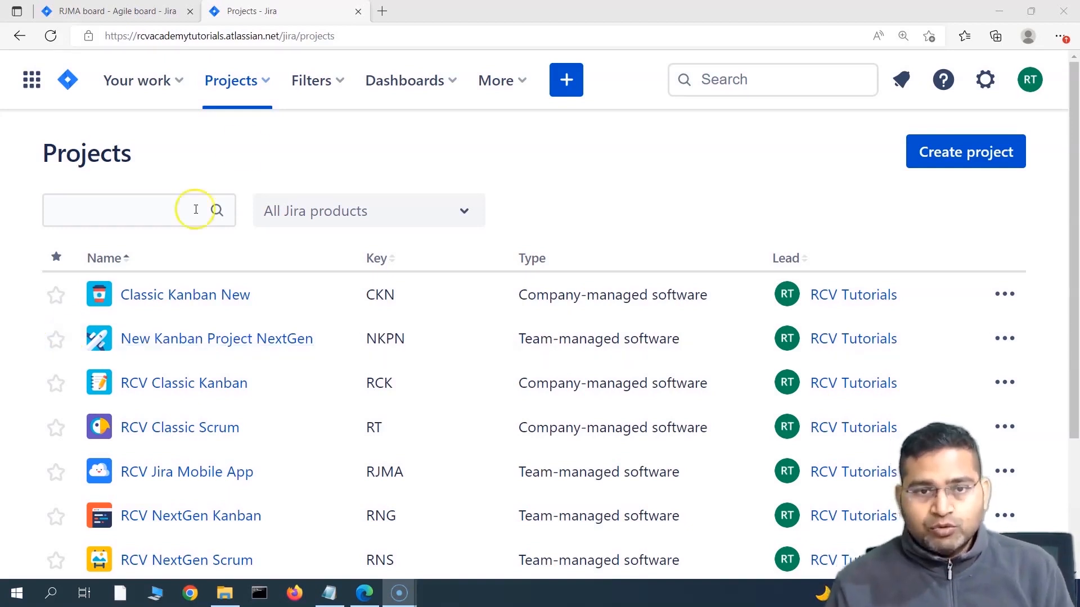
Step: From RCV Jira Mobile App's Project settings > Automation, start a new rule
click(267, 84)
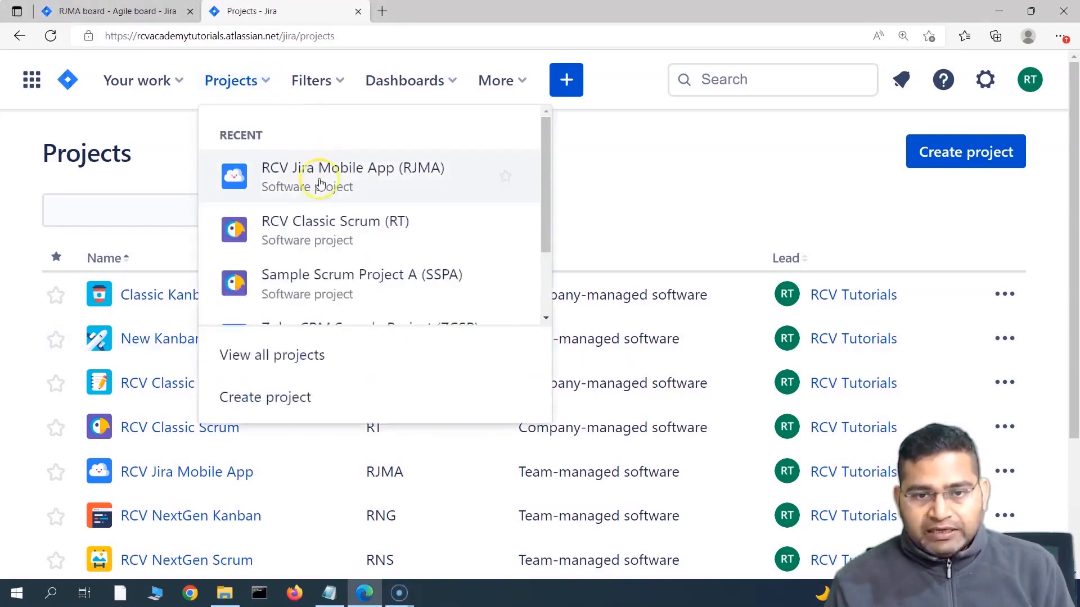
click(347, 184)
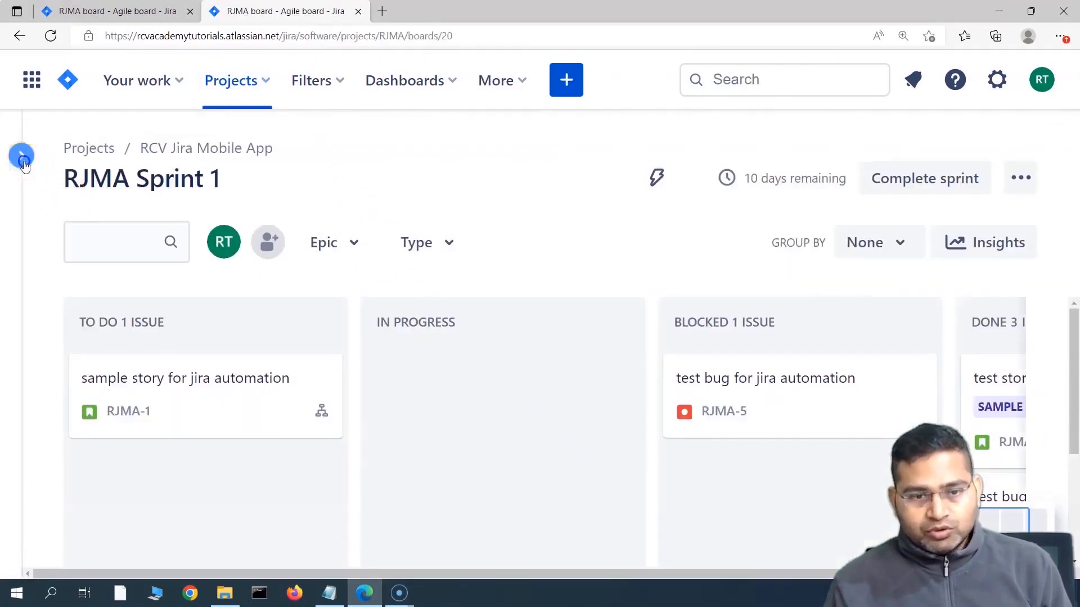
click(23, 158)
scroll(107, 422, down, 3)
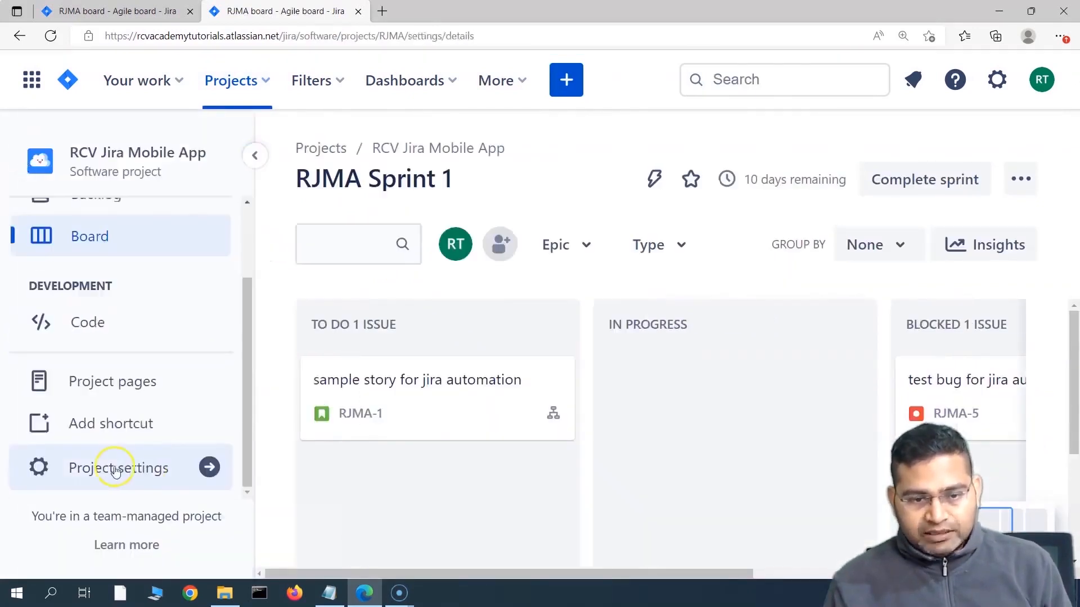
click(109, 467)
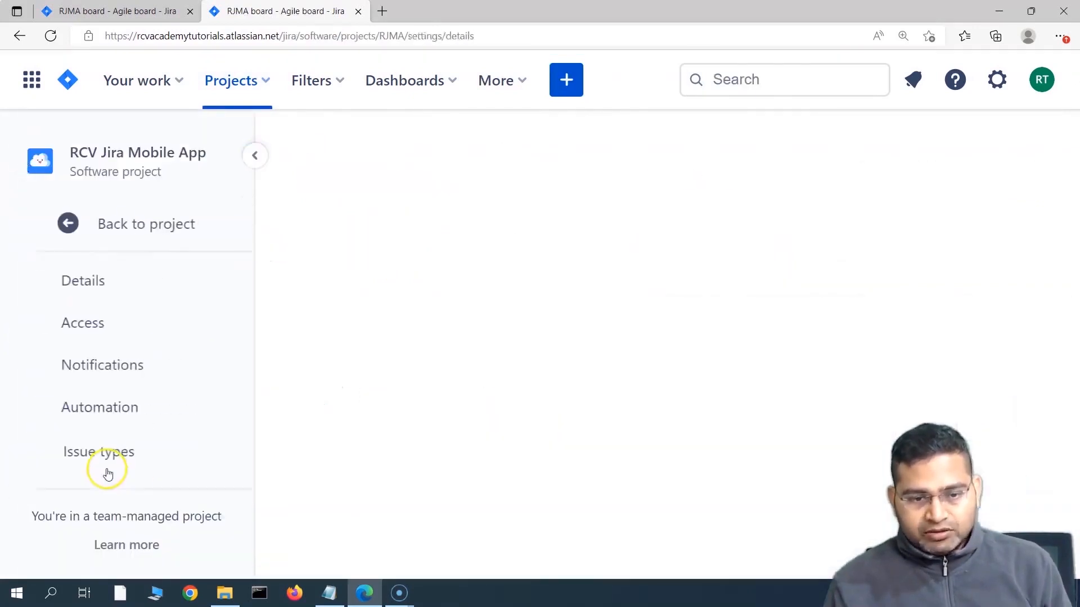
click(124, 413)
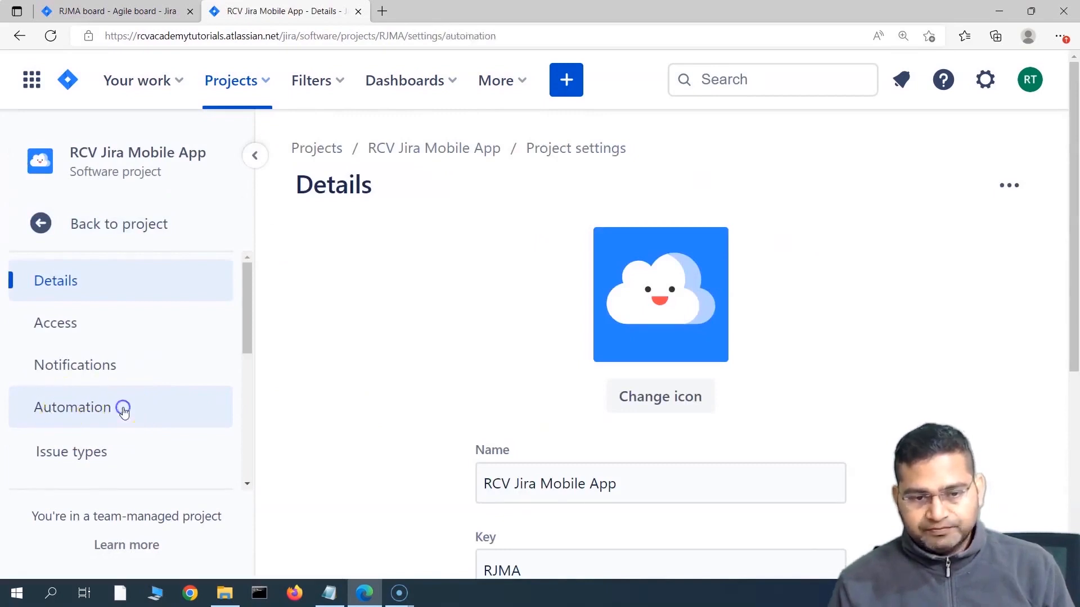
click(919, 189)
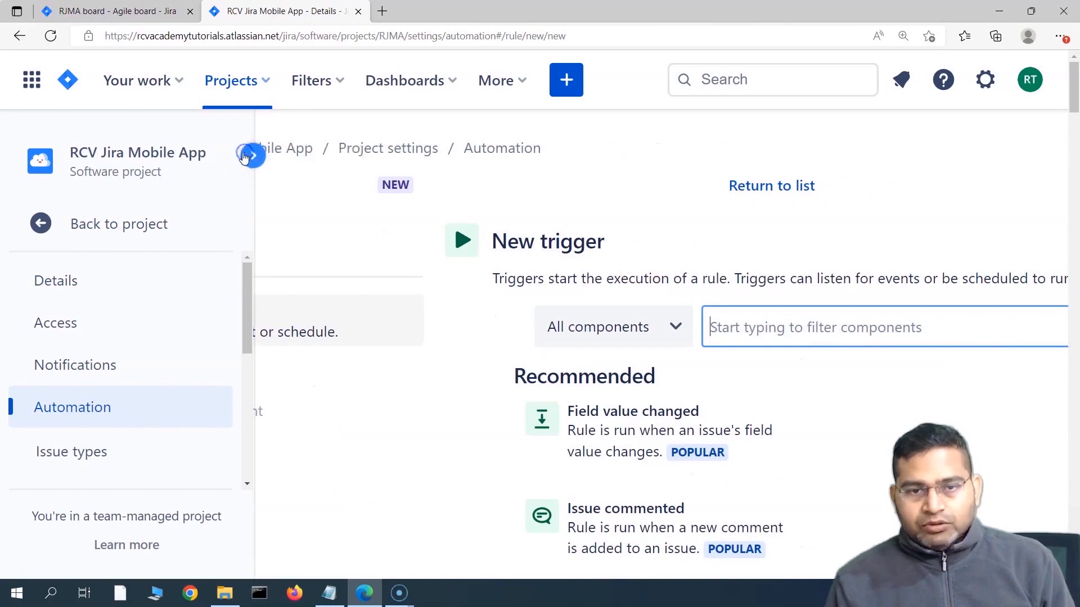
Step: Set the trigger to Issue transitioned with To status DONE and save it
click(253, 156)
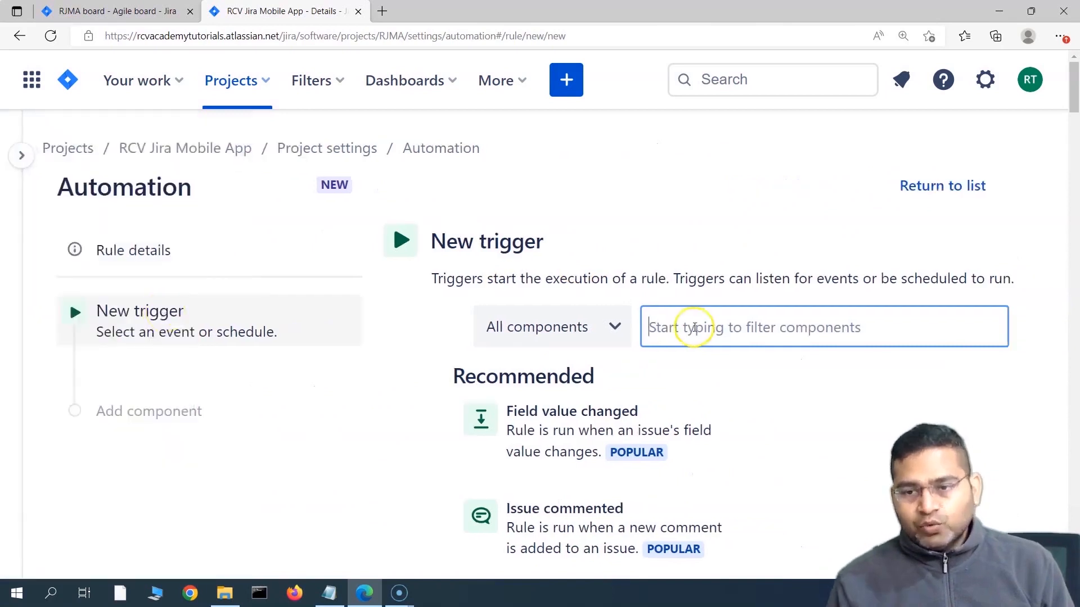
click(694, 327)
text(tr)
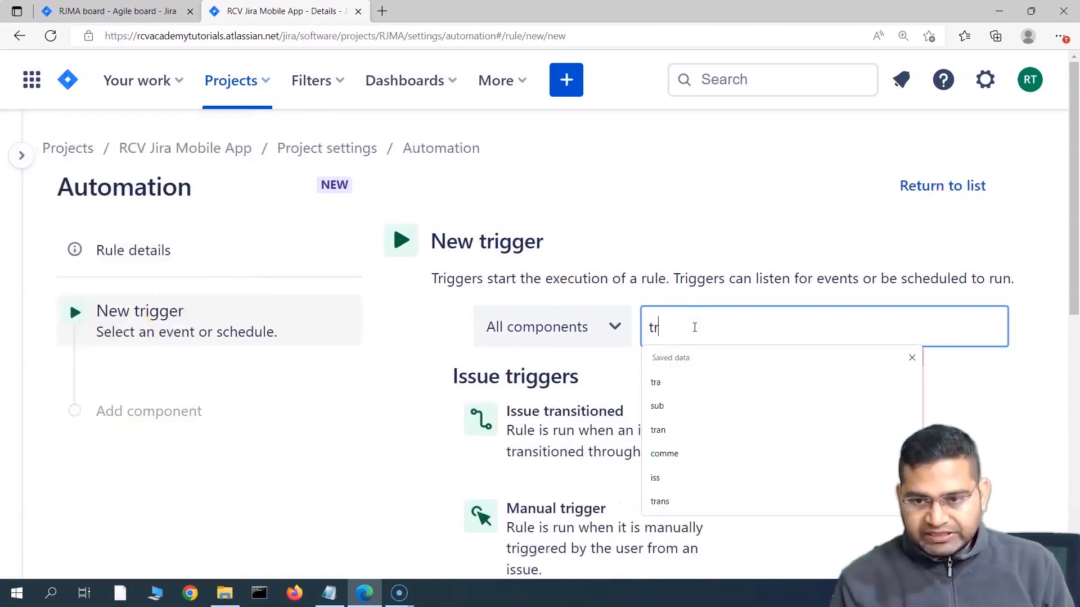
text(a)
click(557, 407)
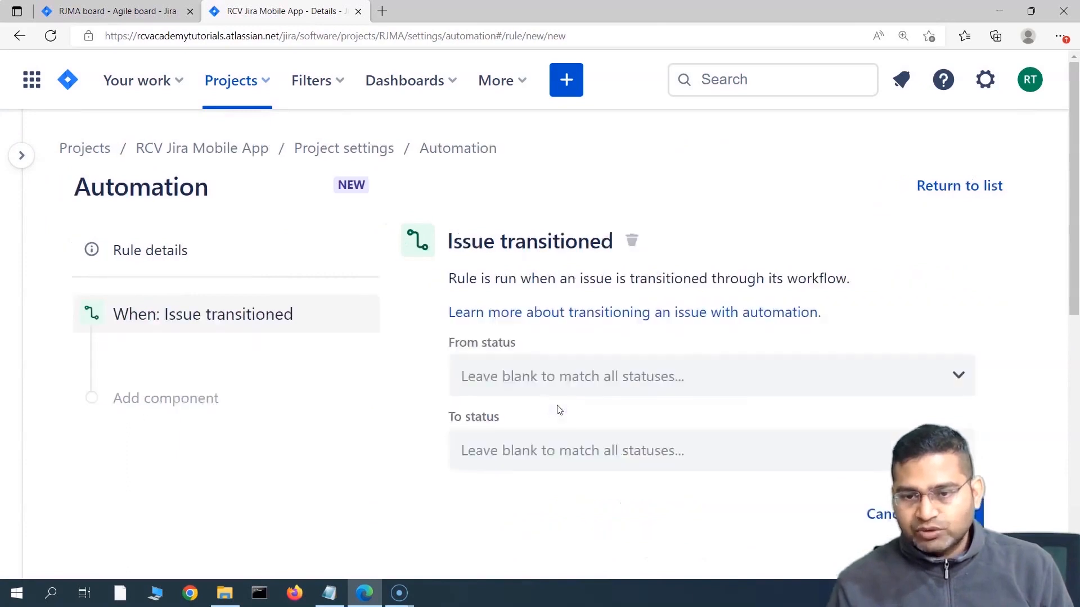
click(613, 458)
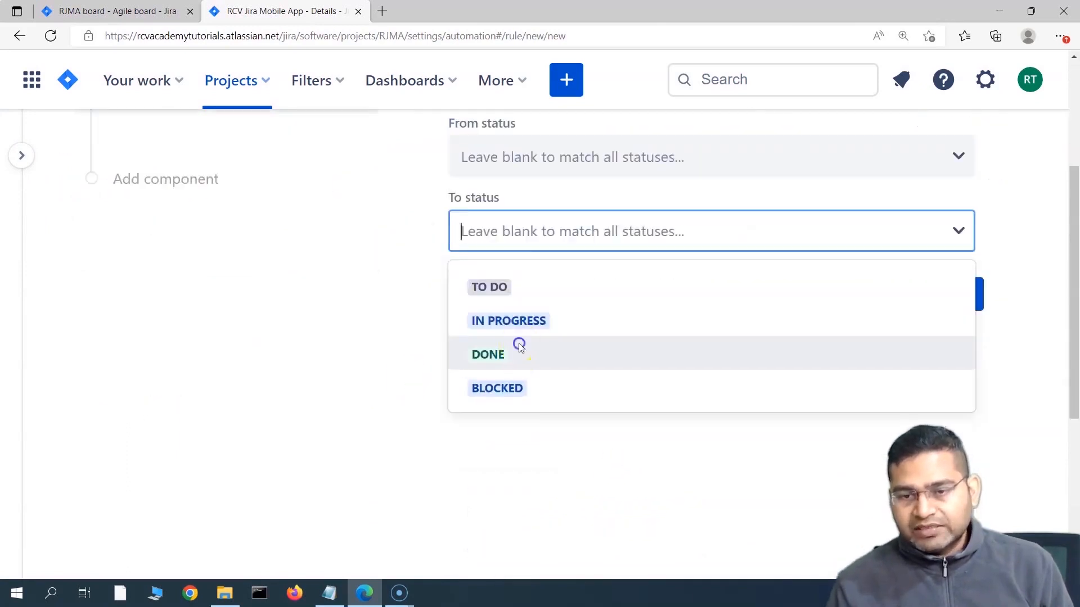
click(519, 347)
scroll(623, 384, up, 3)
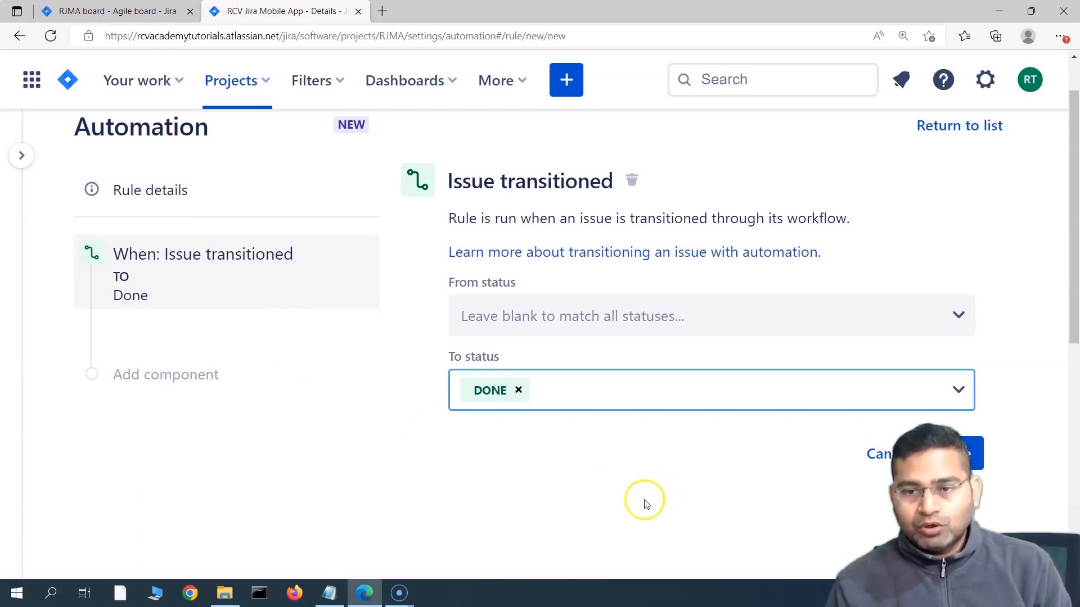
click(970, 455)
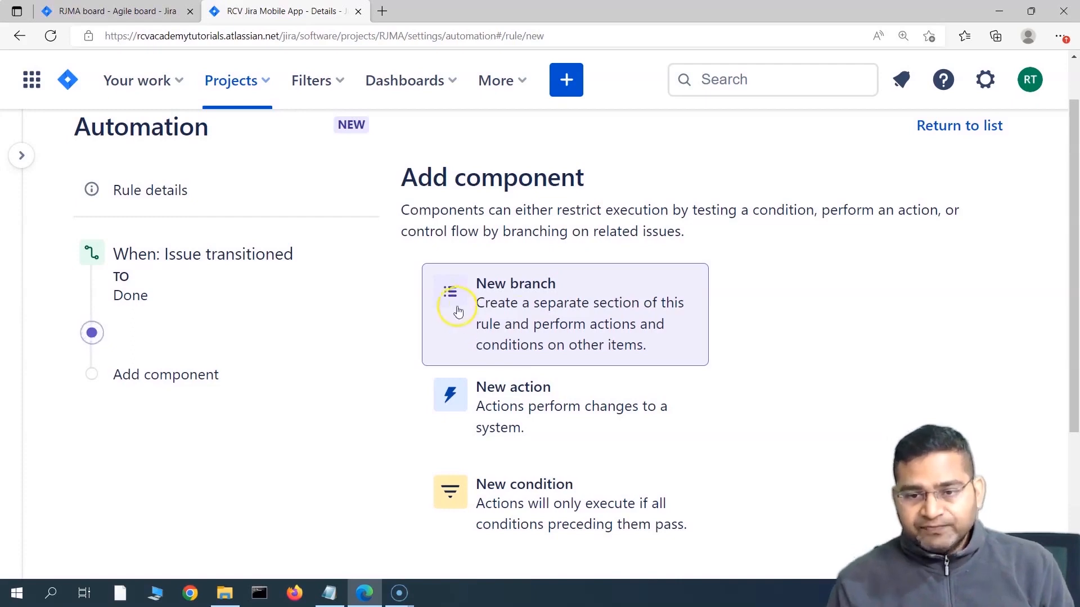
Step: Add a Branch rule / related issues branch with related issue type Parent and save it
click(499, 305)
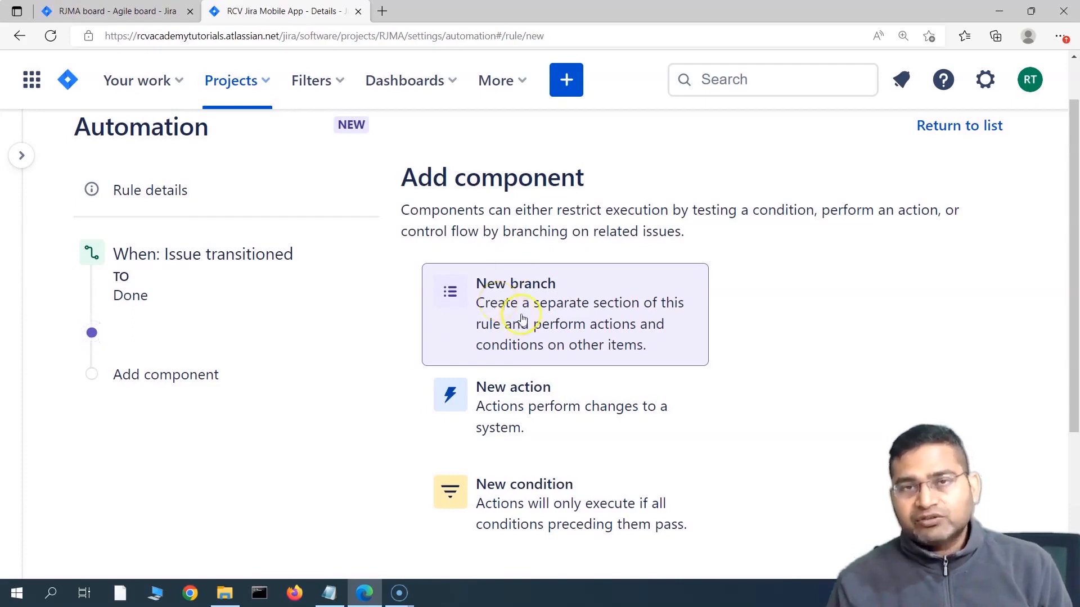
click(522, 317)
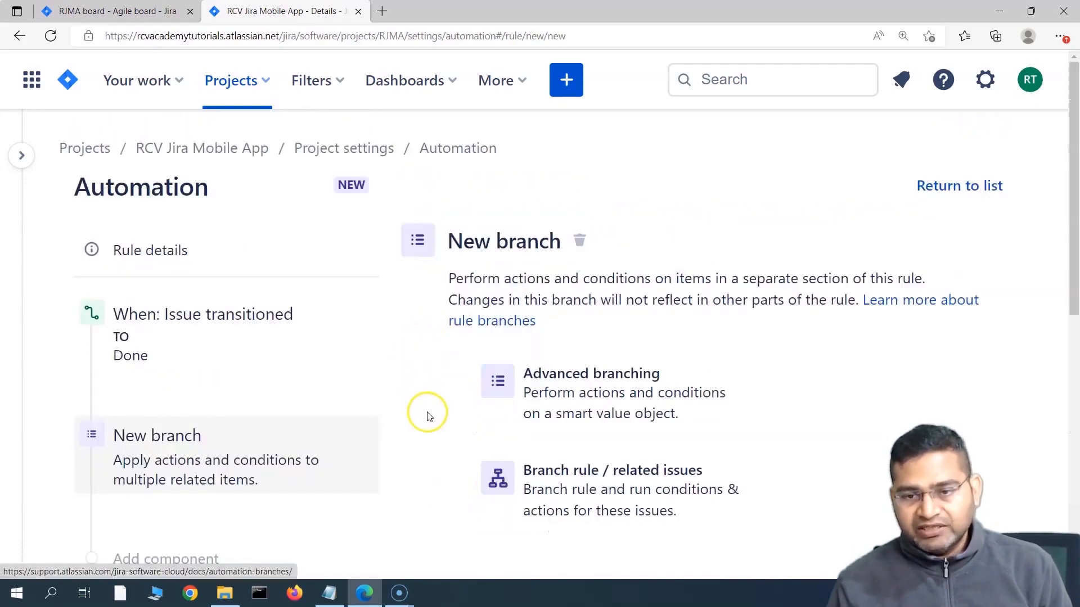
scroll(426, 420, down, 3)
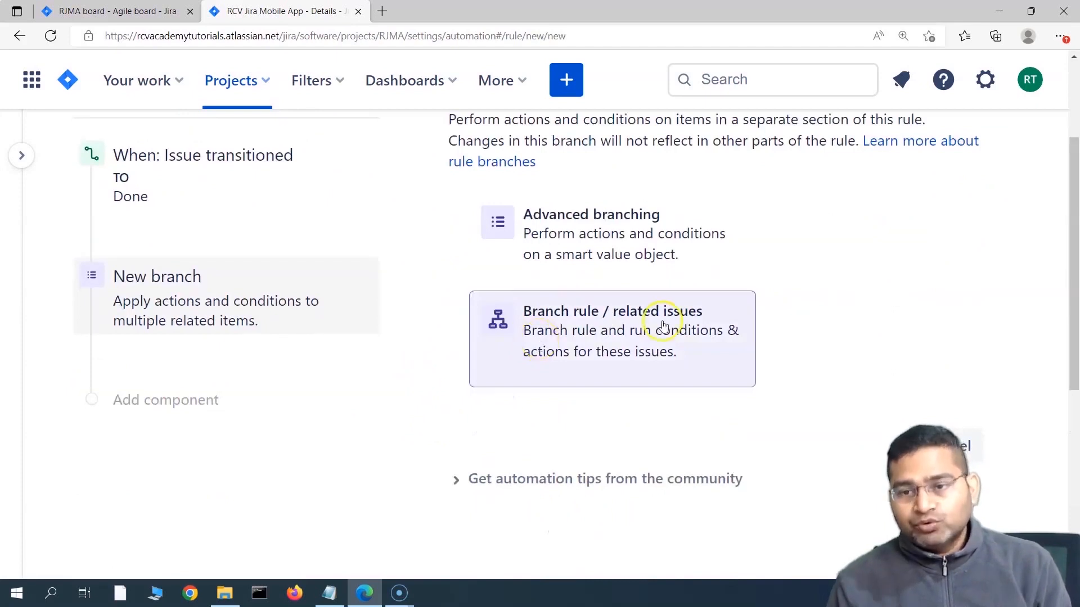
click(570, 338)
scroll(412, 395, down, 1)
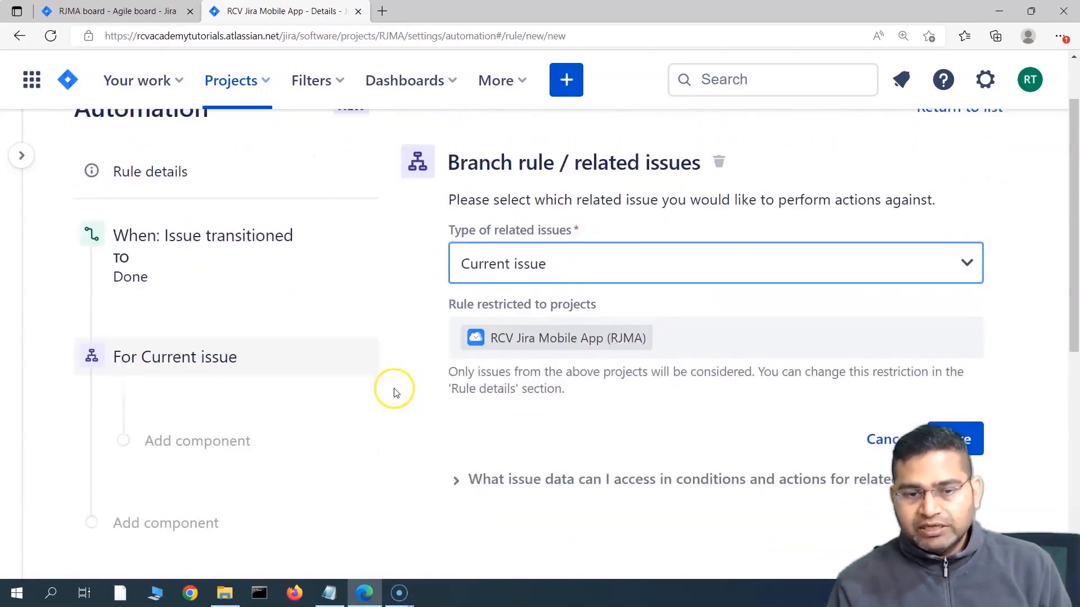
click(582, 270)
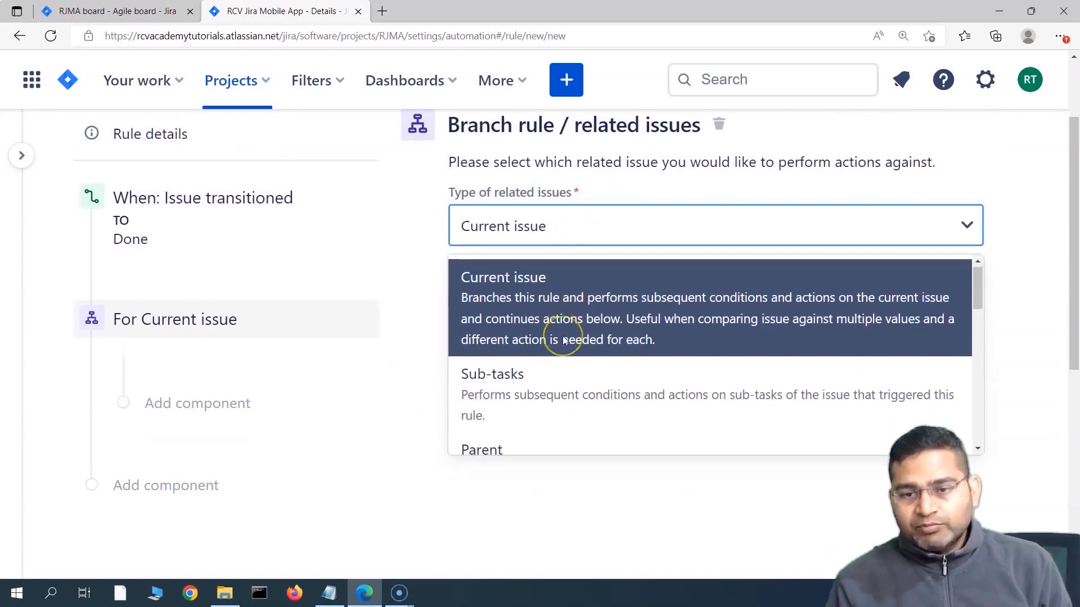
scroll(563, 339, down, 1)
scroll(586, 383, down, 1)
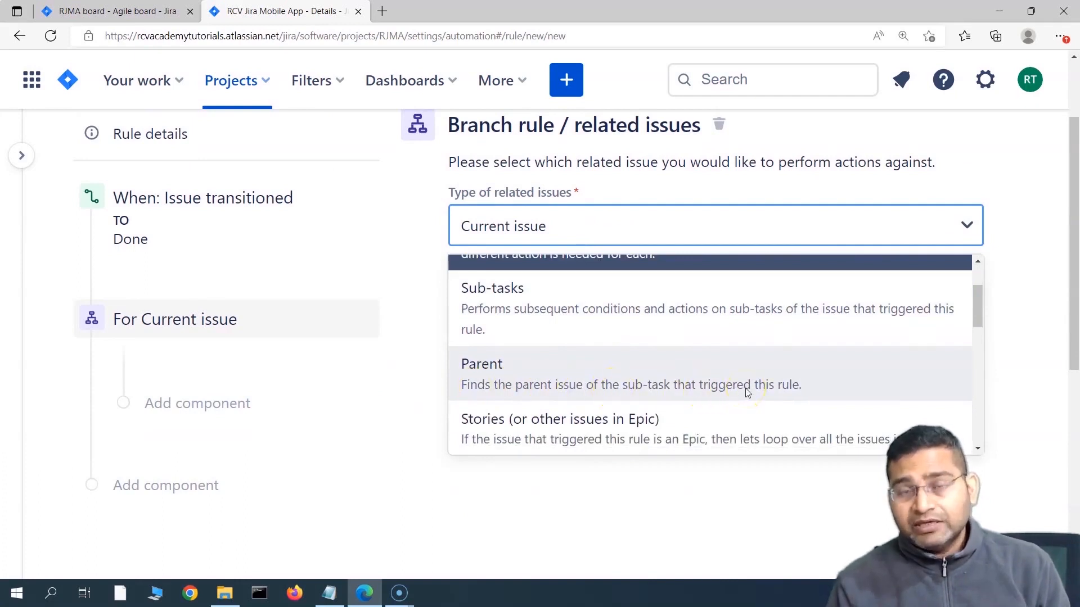
click(570, 372)
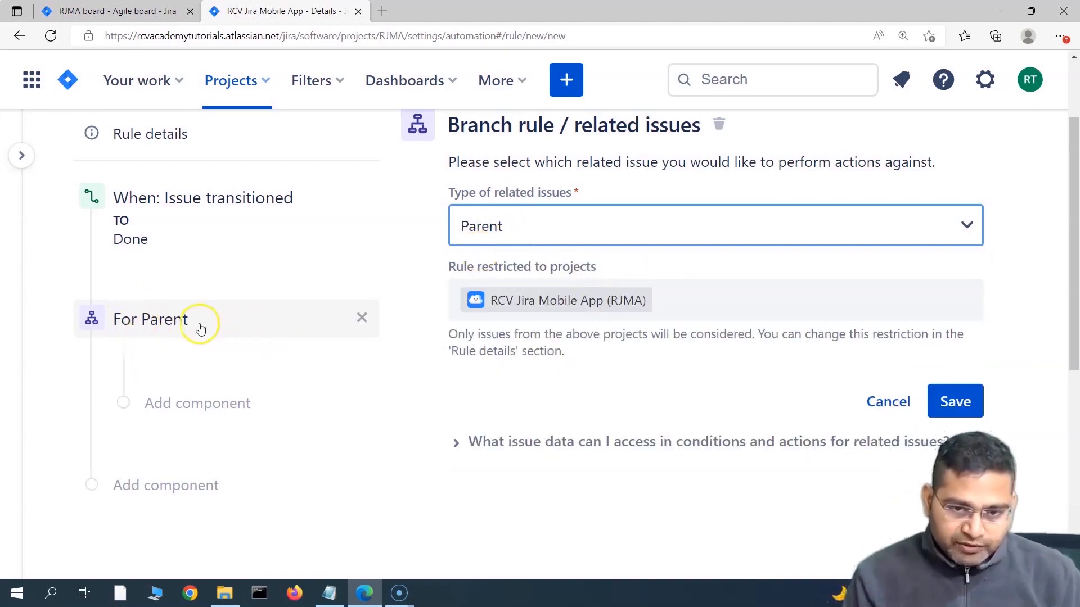
scroll(522, 344, up, 2)
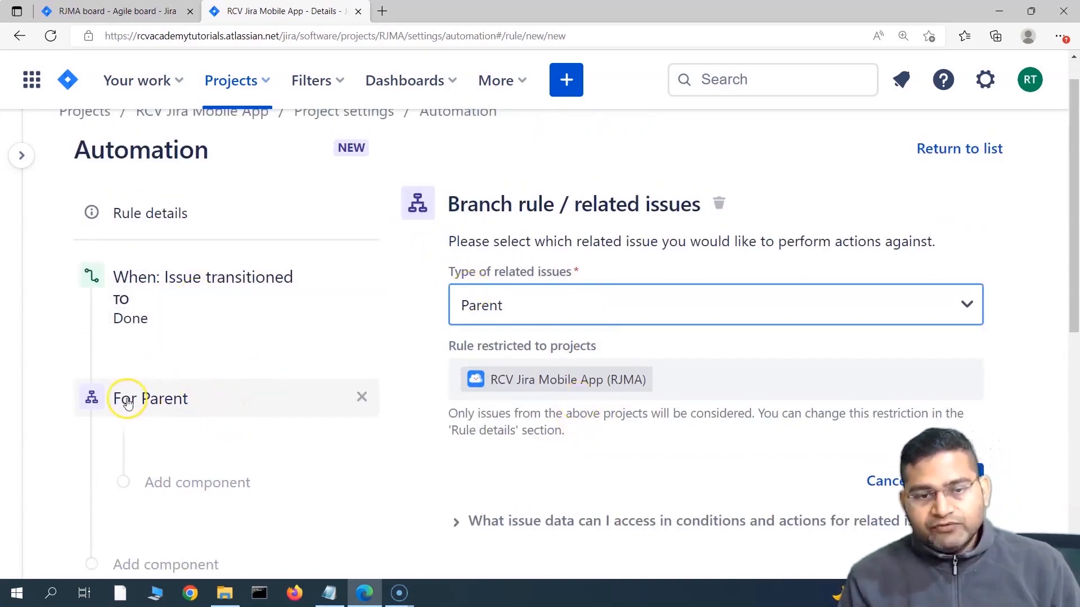
scroll(832, 441, down, 2)
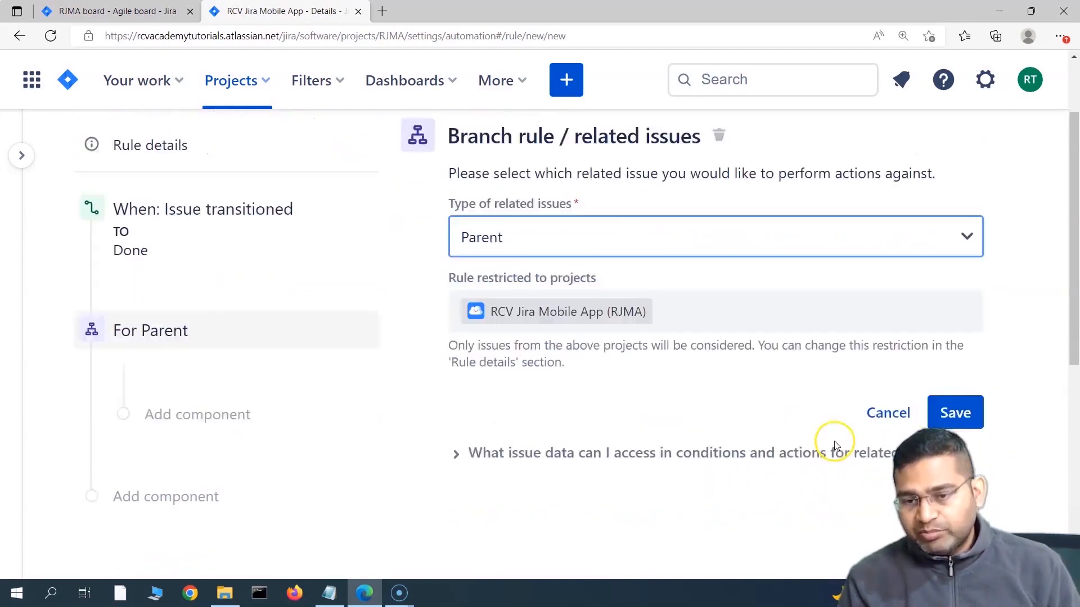
click(973, 398)
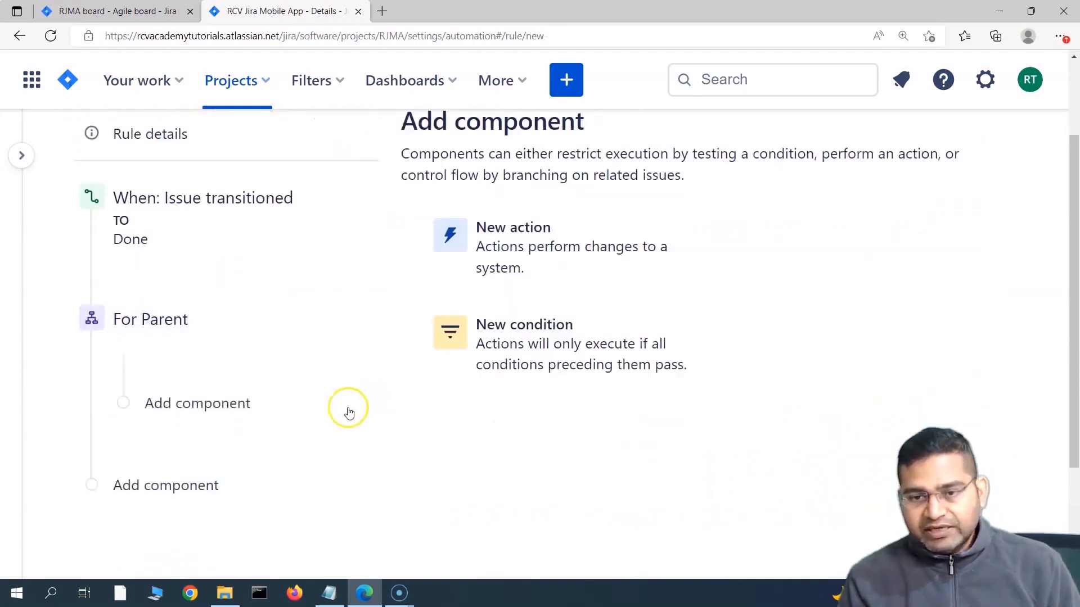
Step: Inside For Parent, add an Issue fields condition: Status does not equal DONE, and save
click(188, 409)
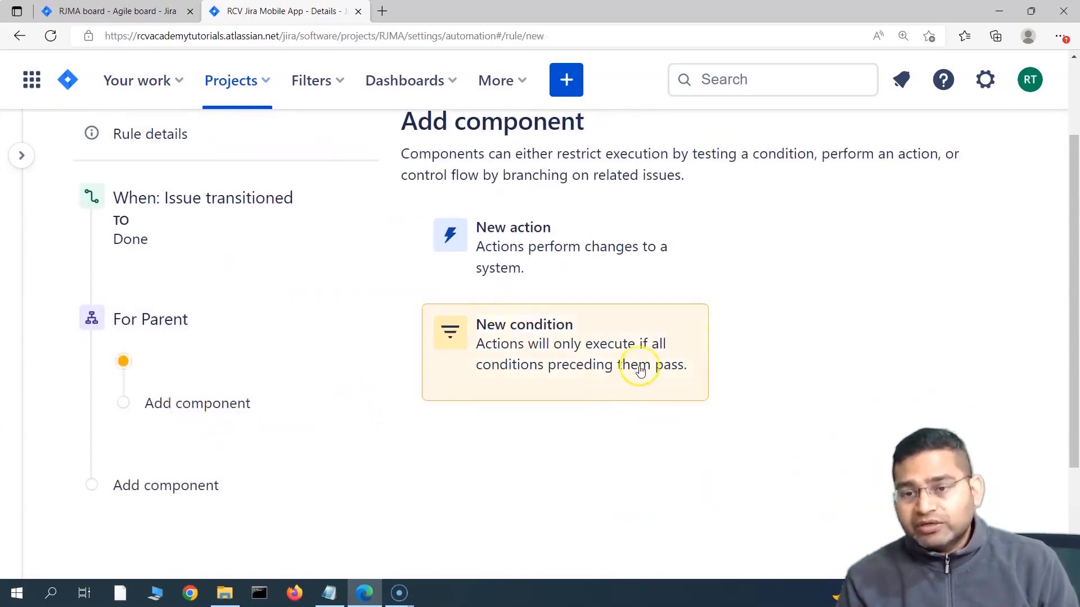
click(599, 366)
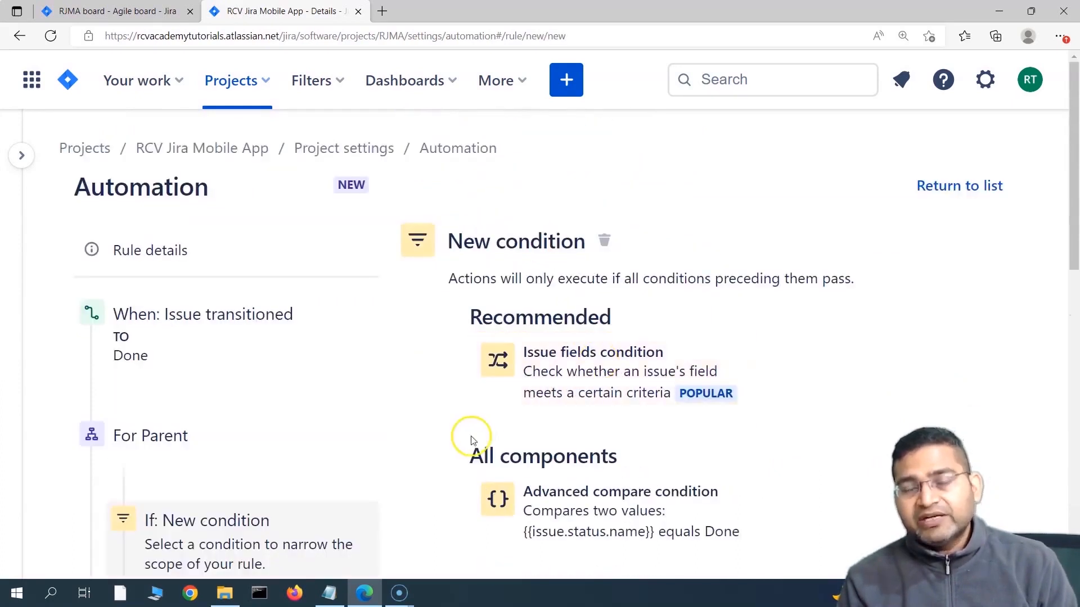
scroll(471, 439, down, 3)
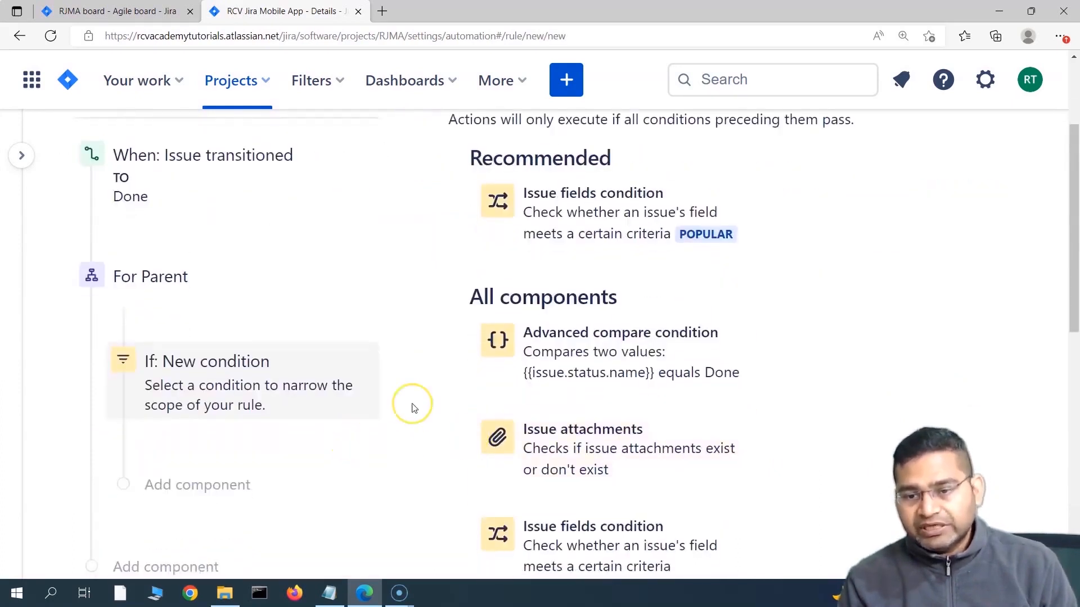
scroll(413, 406, down, 3)
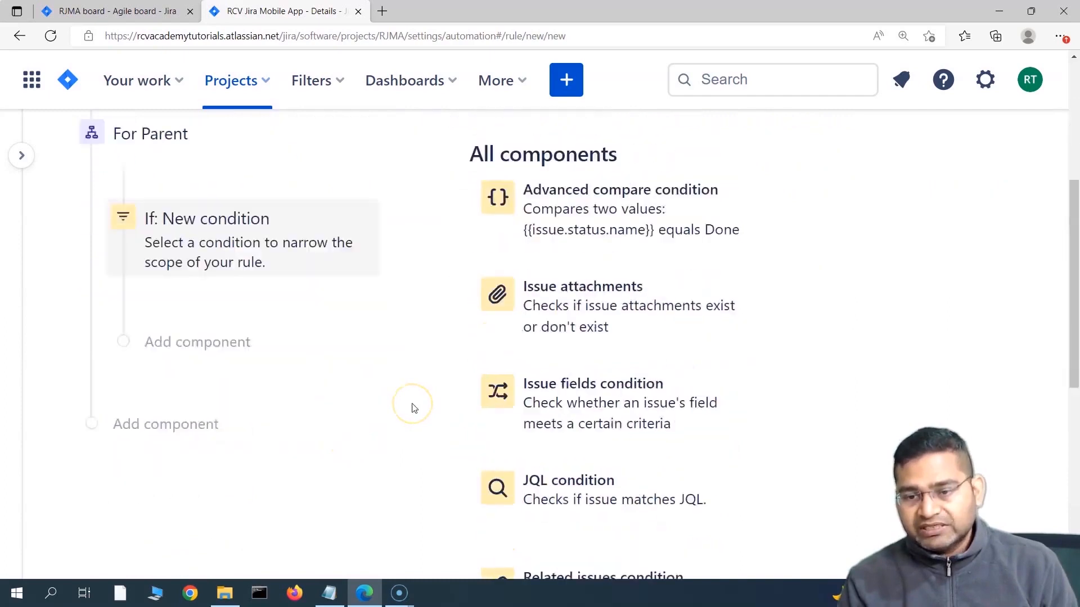
click(616, 392)
click(550, 406)
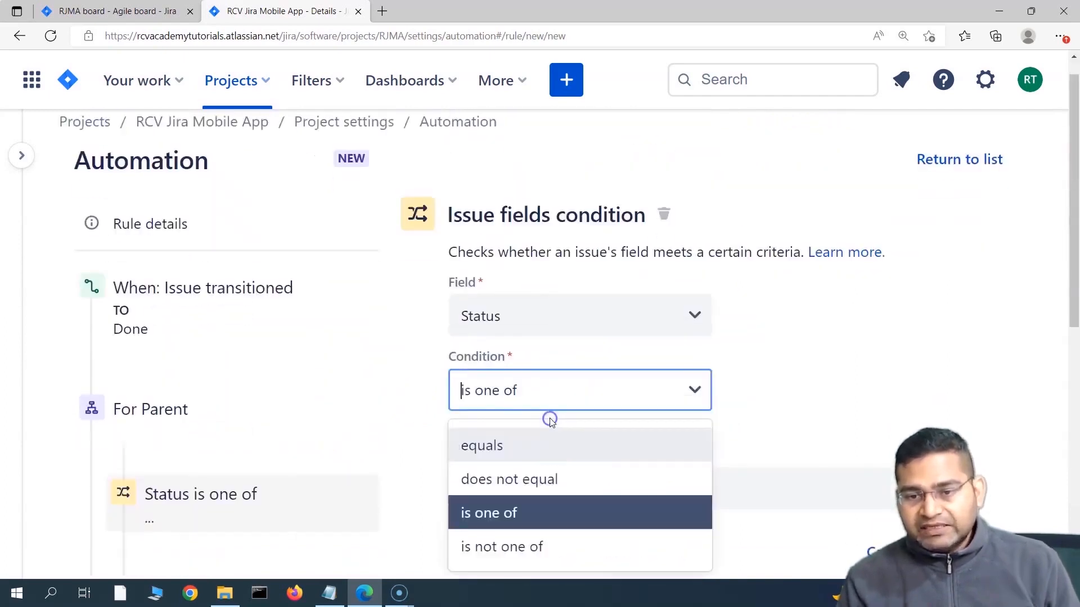
click(555, 479)
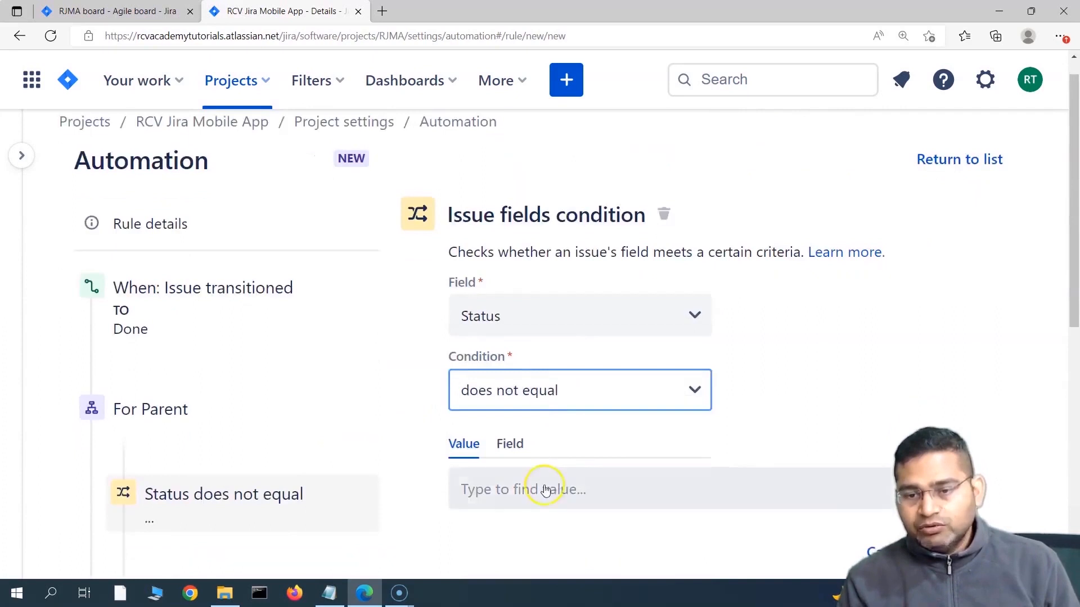
click(544, 490)
scroll(523, 428, down, 3)
click(479, 360)
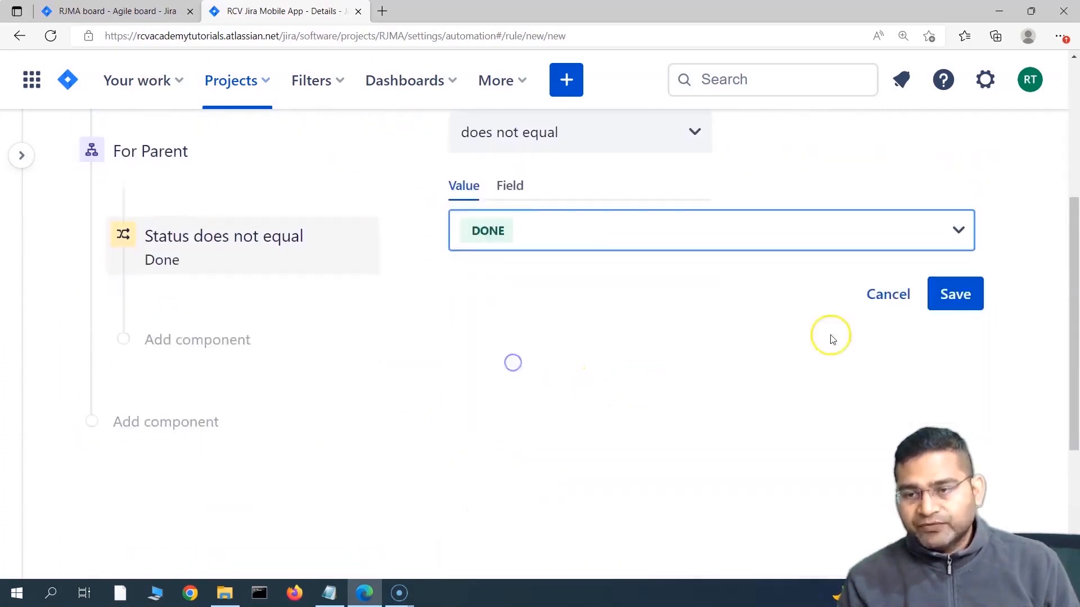
click(960, 295)
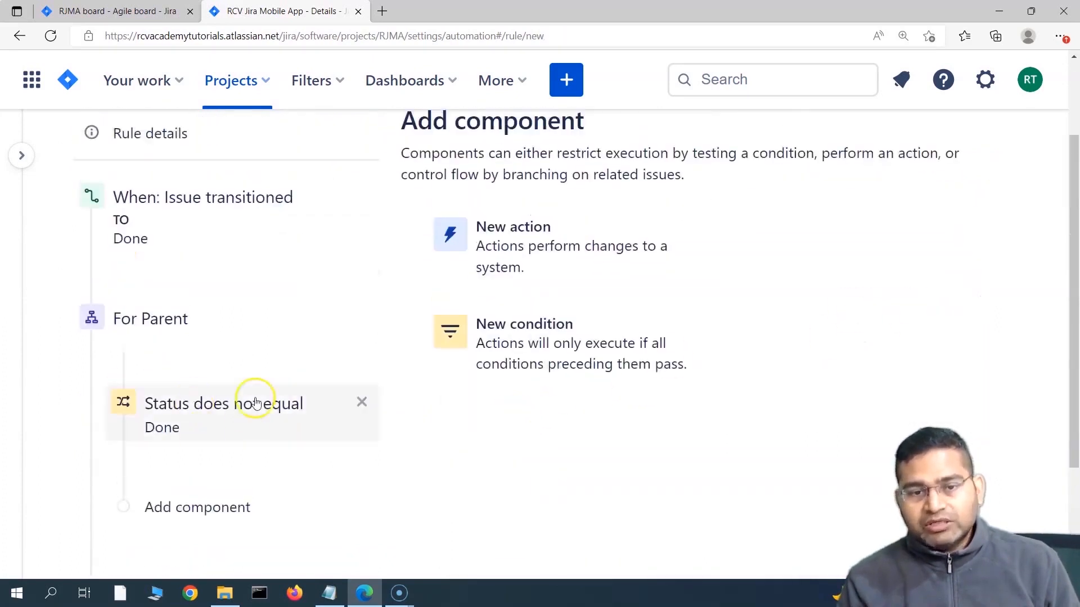
mouse_move(177, 378)
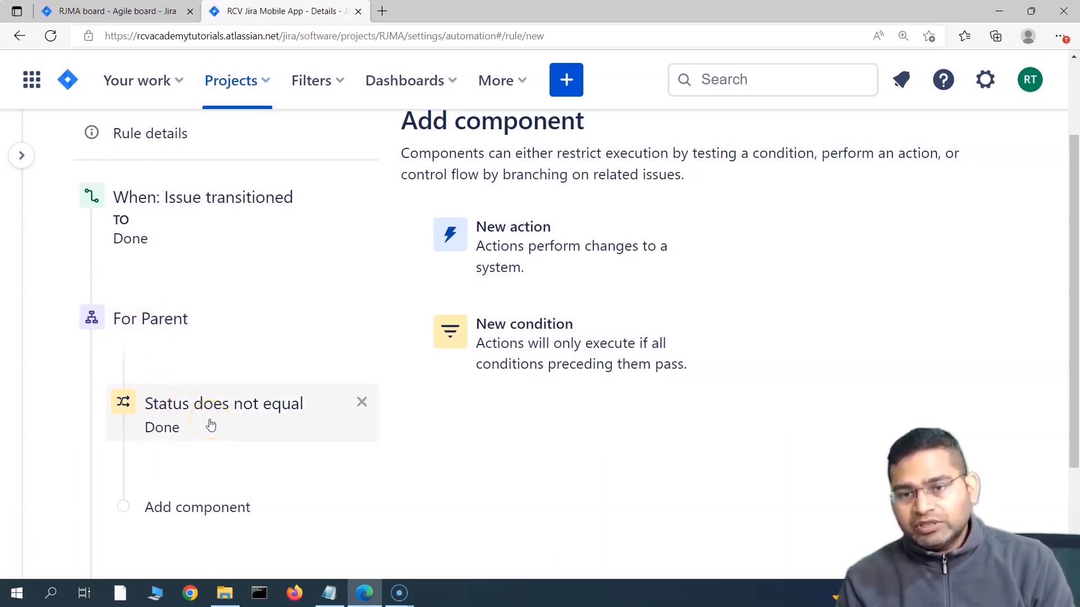
Step: Add a Related issues condition on sub-tasks to the For Parent branch
click(519, 358)
scroll(492, 410, down, 5)
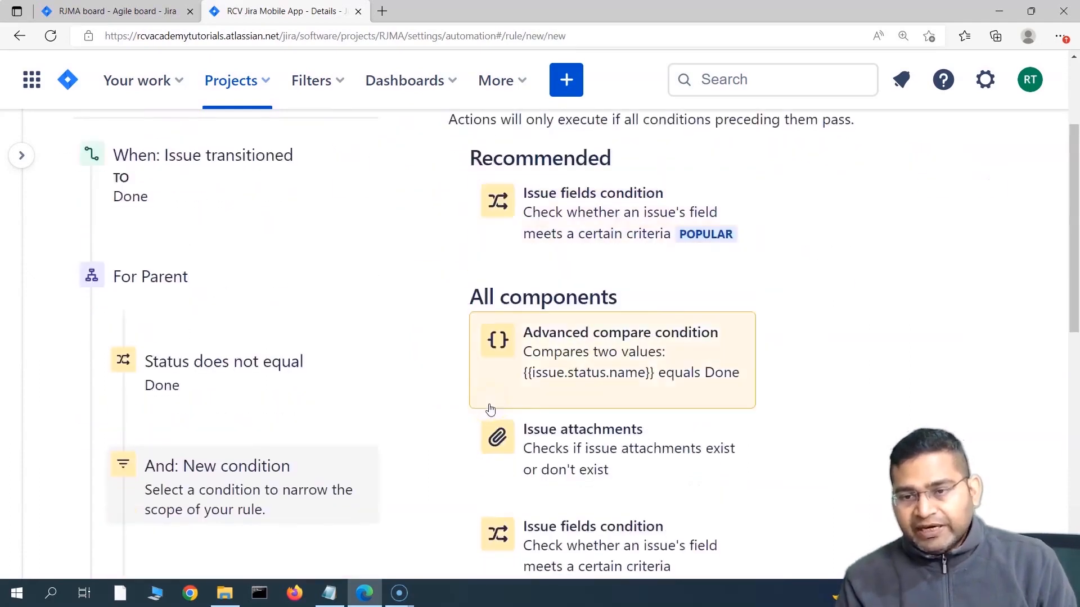
scroll(586, 229, up, 3)
scroll(586, 229, down, 3)
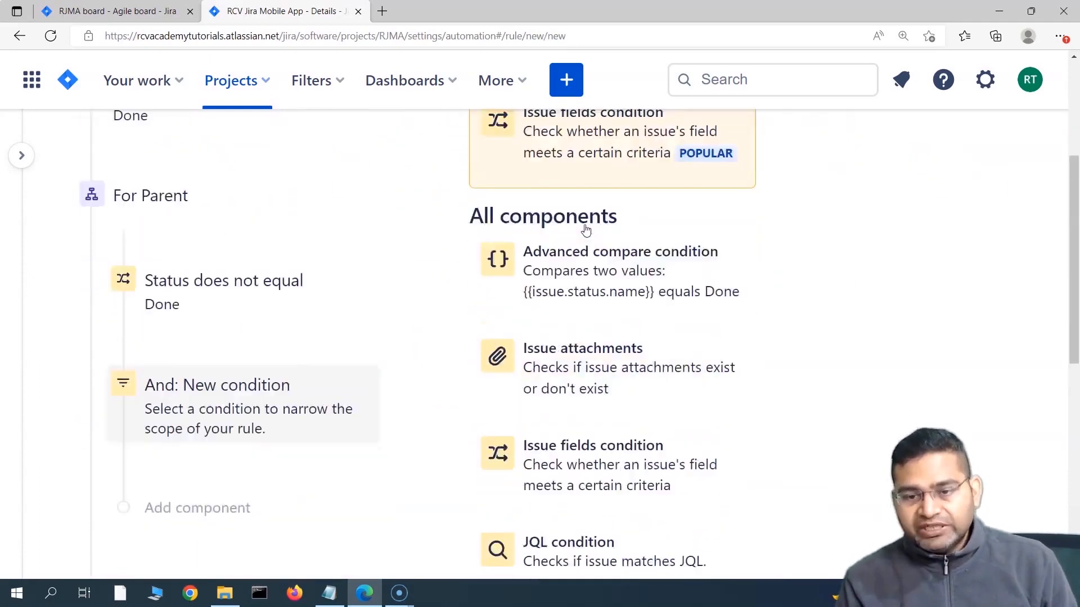
scroll(701, 416, down, 2)
scroll(618, 388, down, 3)
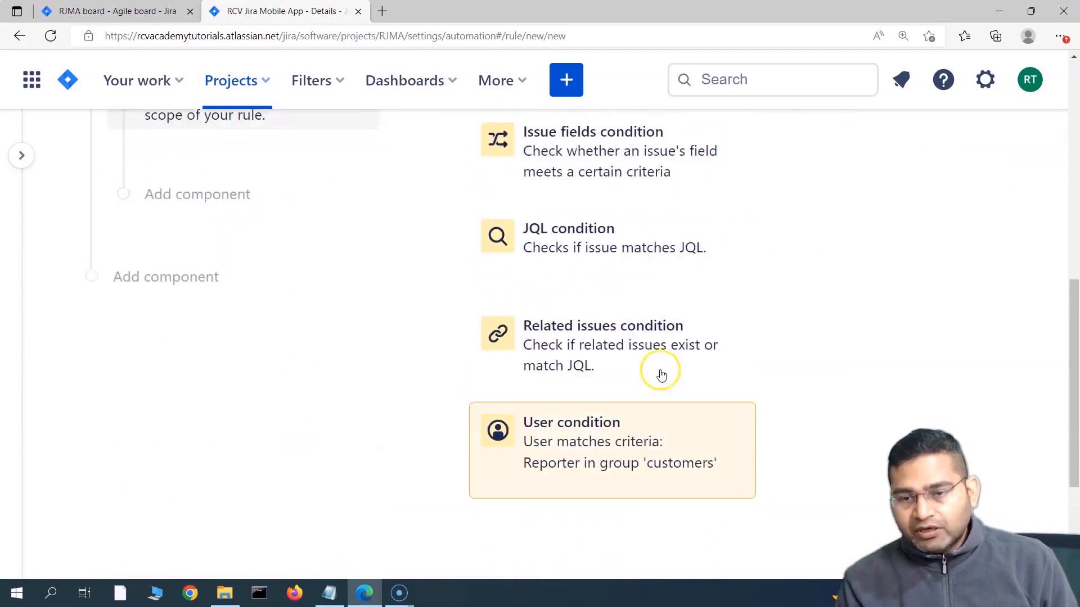
scroll(492, 309, up, 2)
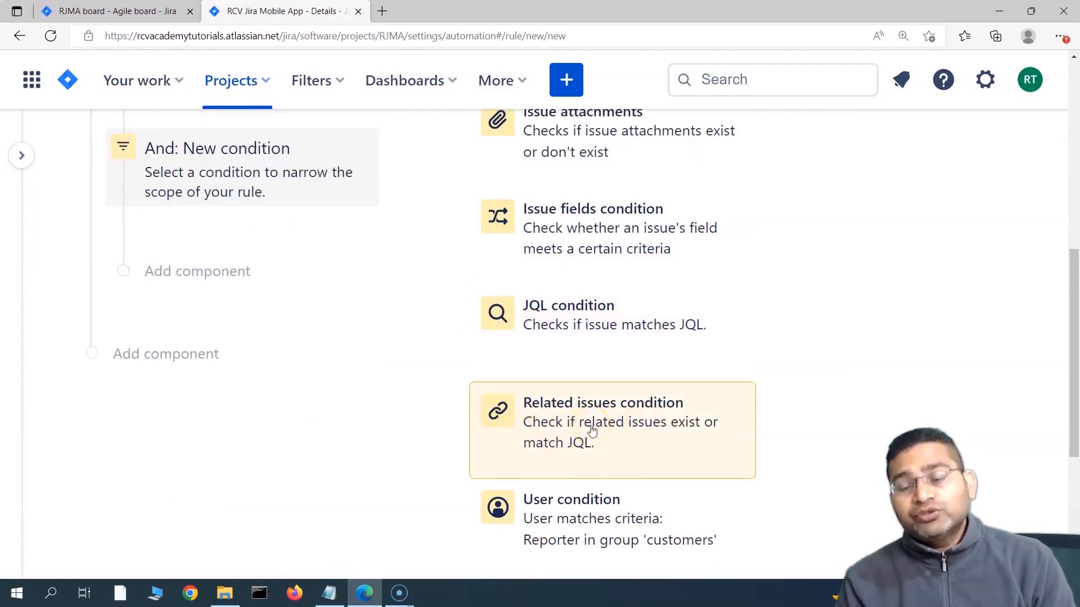
click(629, 426)
scroll(272, 345, down, 5)
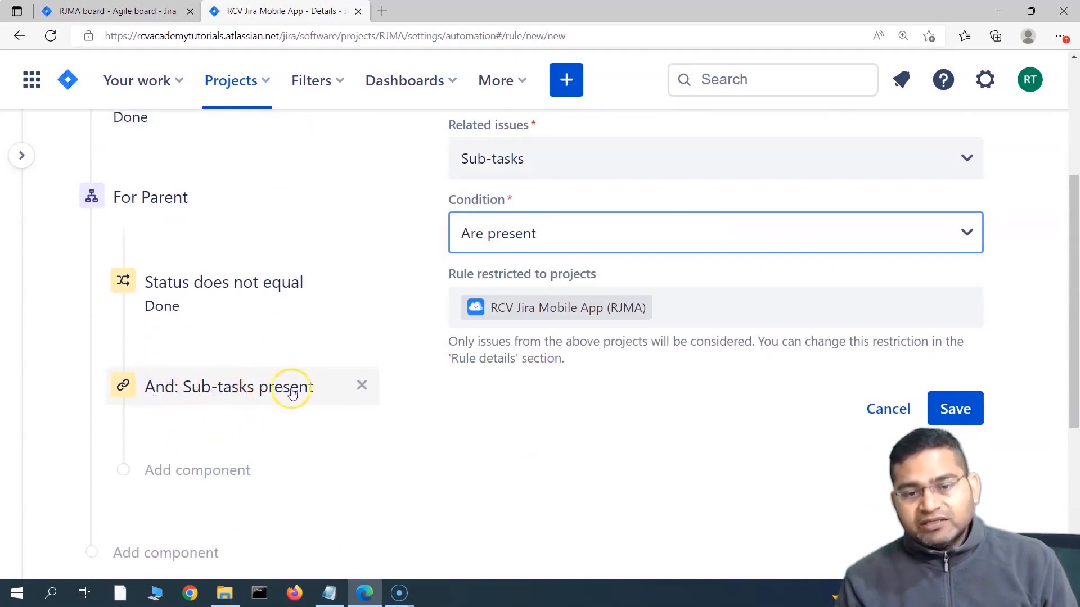
scroll(186, 366, up, 2)
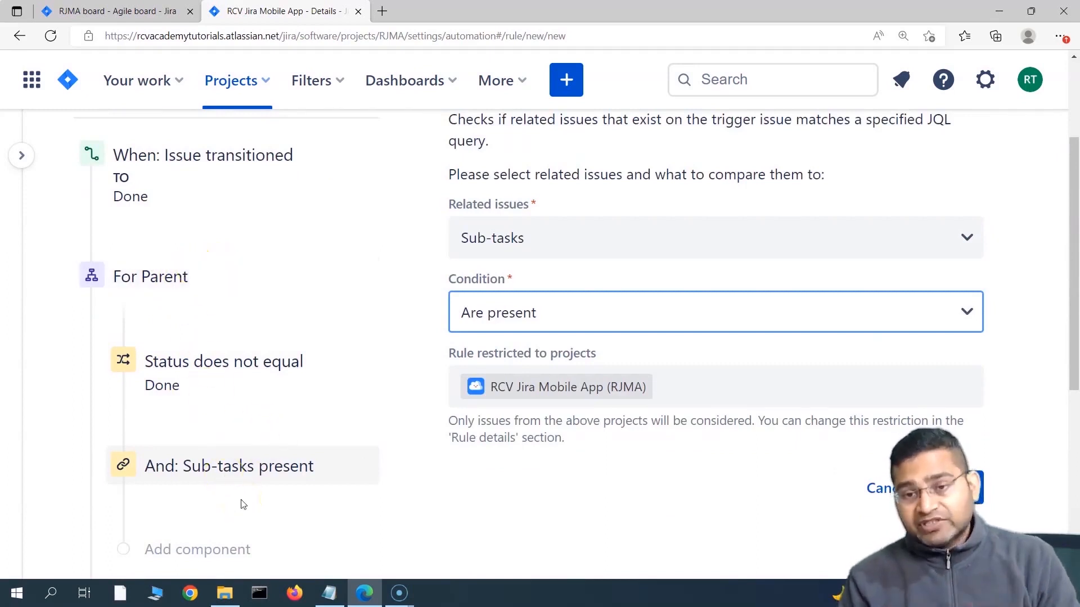
Step: Require all sub-tasks to match JQL status = "Done" and save the condition
click(547, 328)
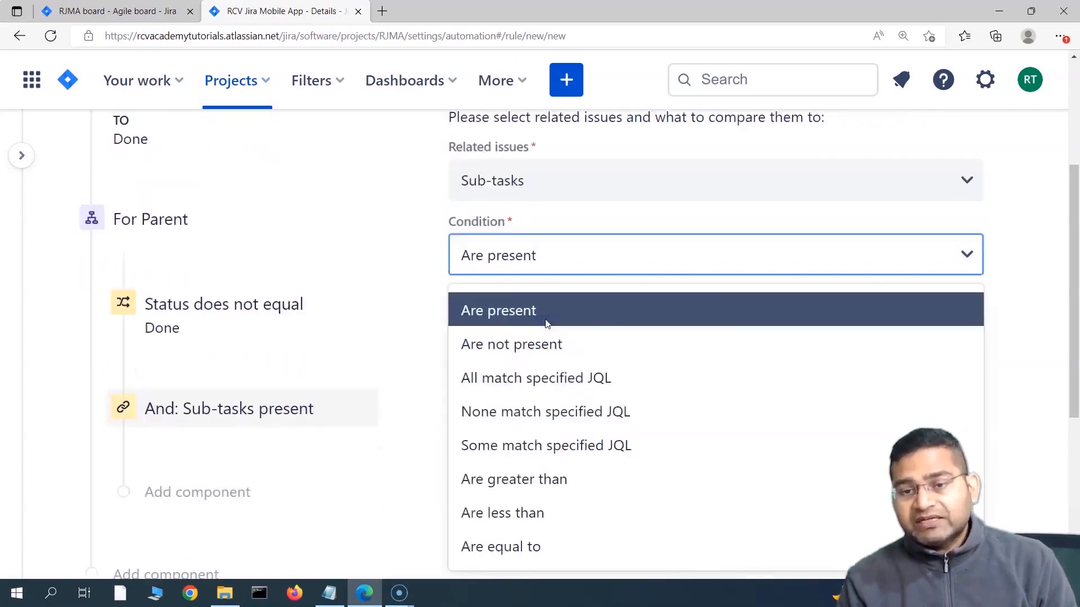
click(563, 383)
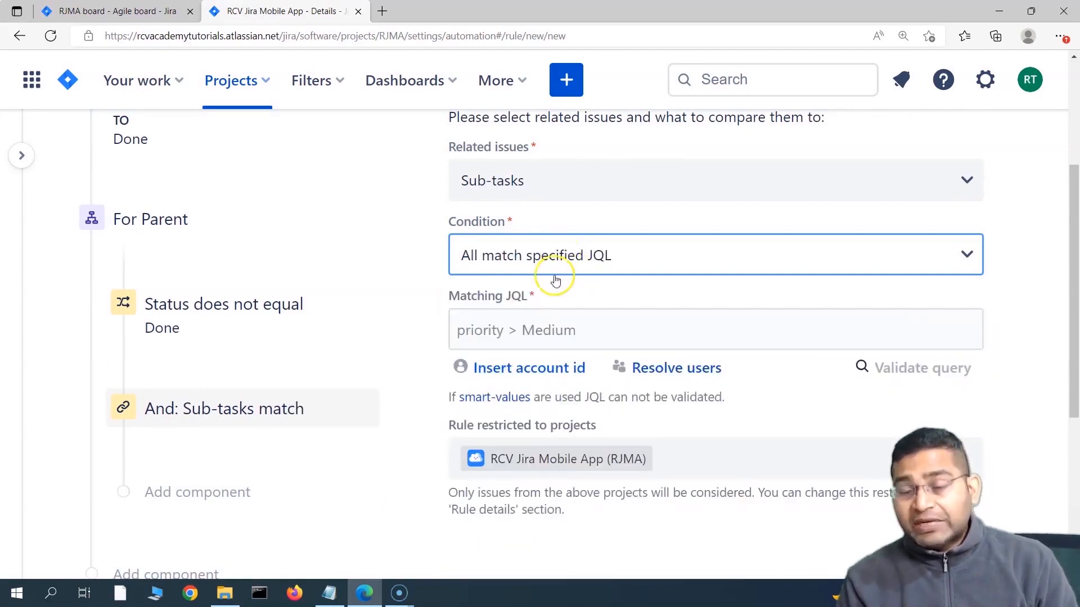
click(483, 331)
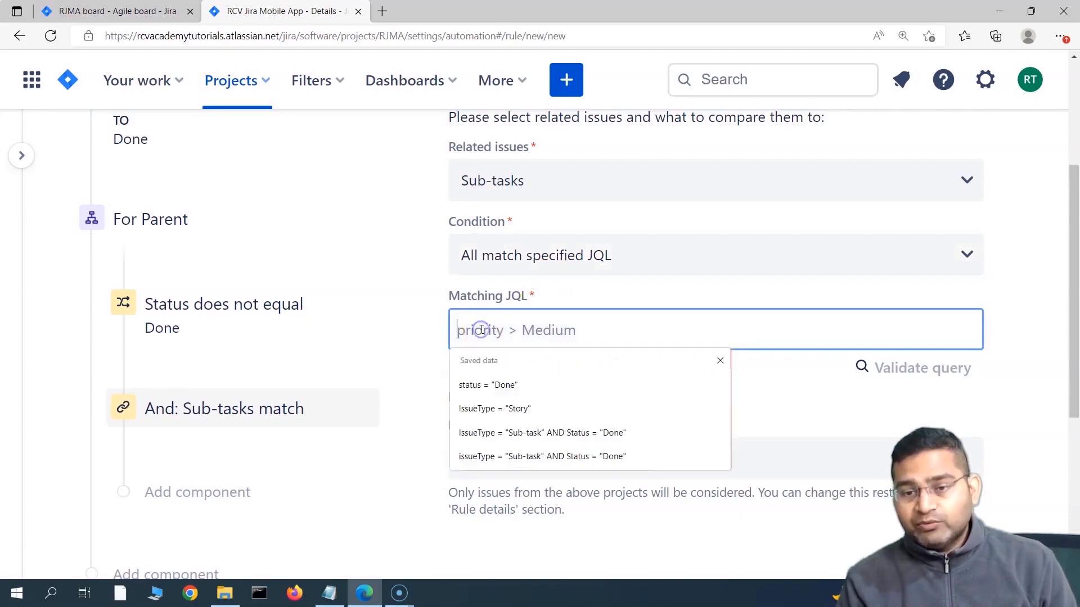
click(491, 386)
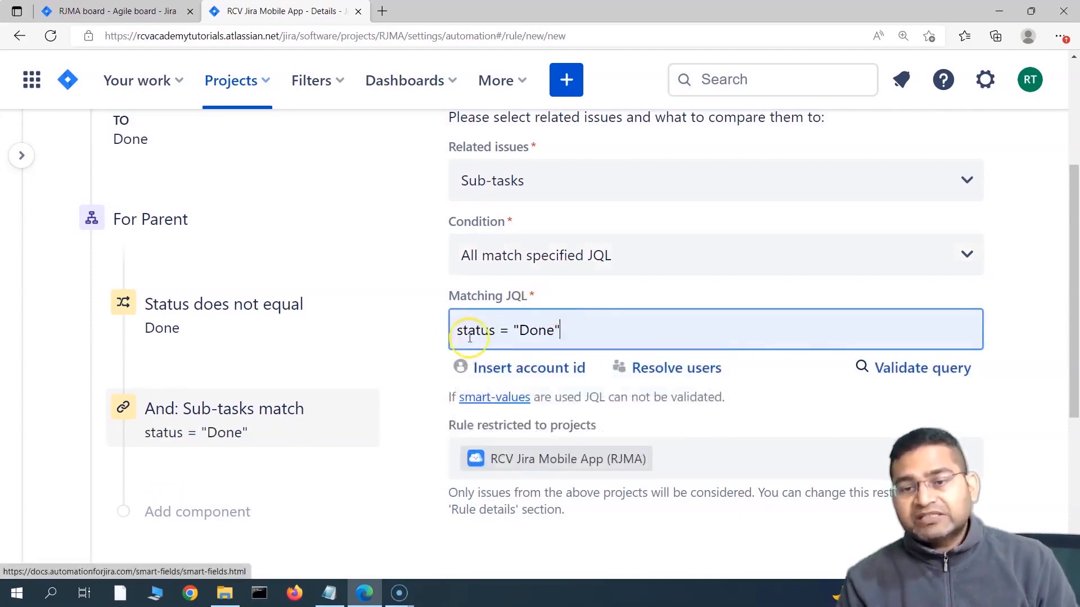
scroll(759, 377, down, 1)
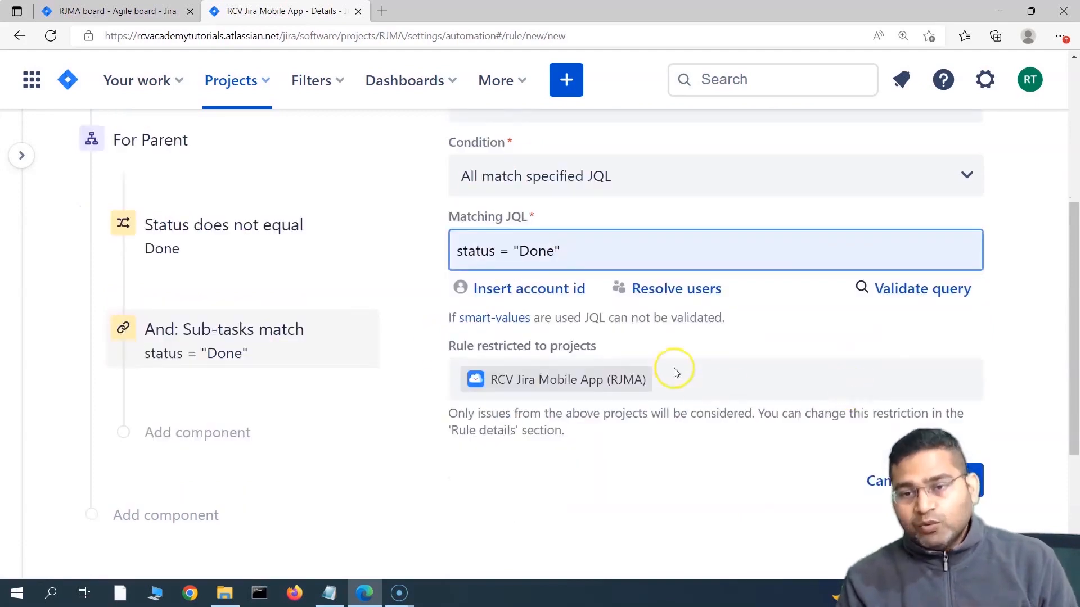
scroll(404, 399, up, 3)
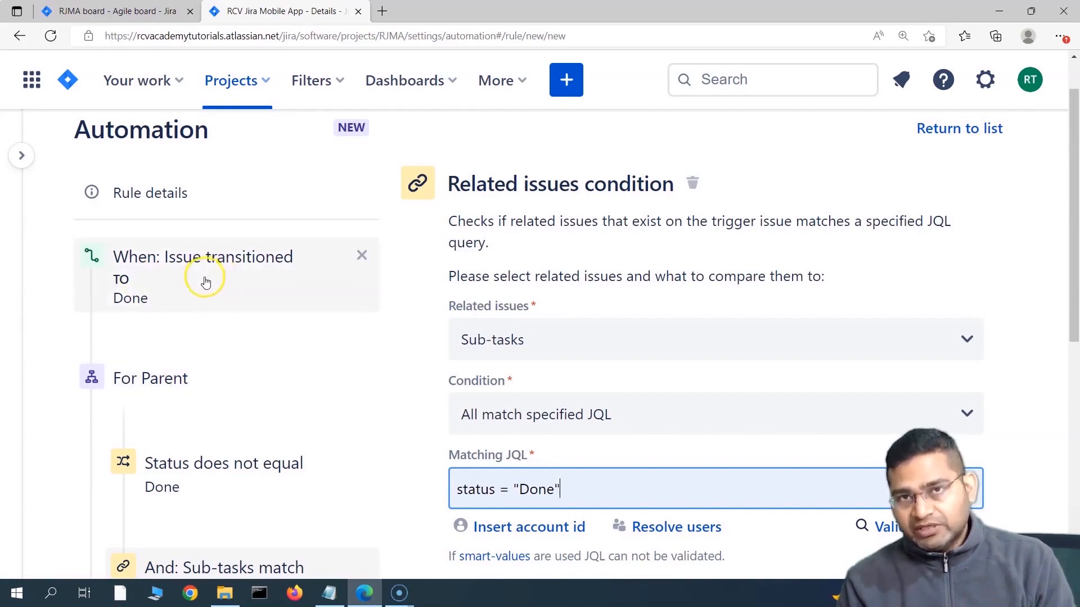
scroll(195, 396, down, 1)
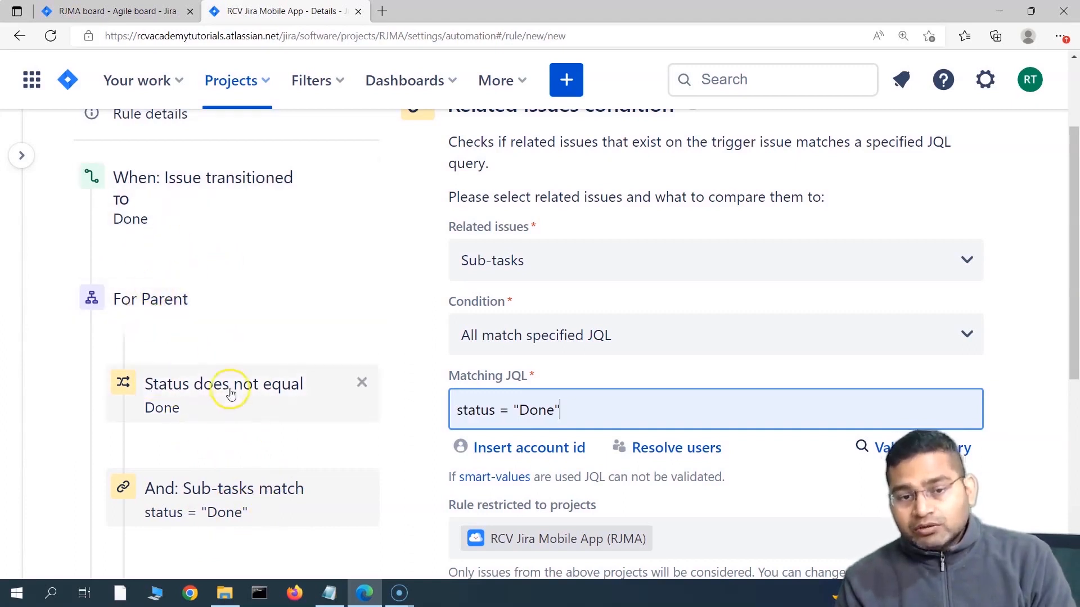
scroll(214, 421, down, 1)
scroll(211, 444, down, 2)
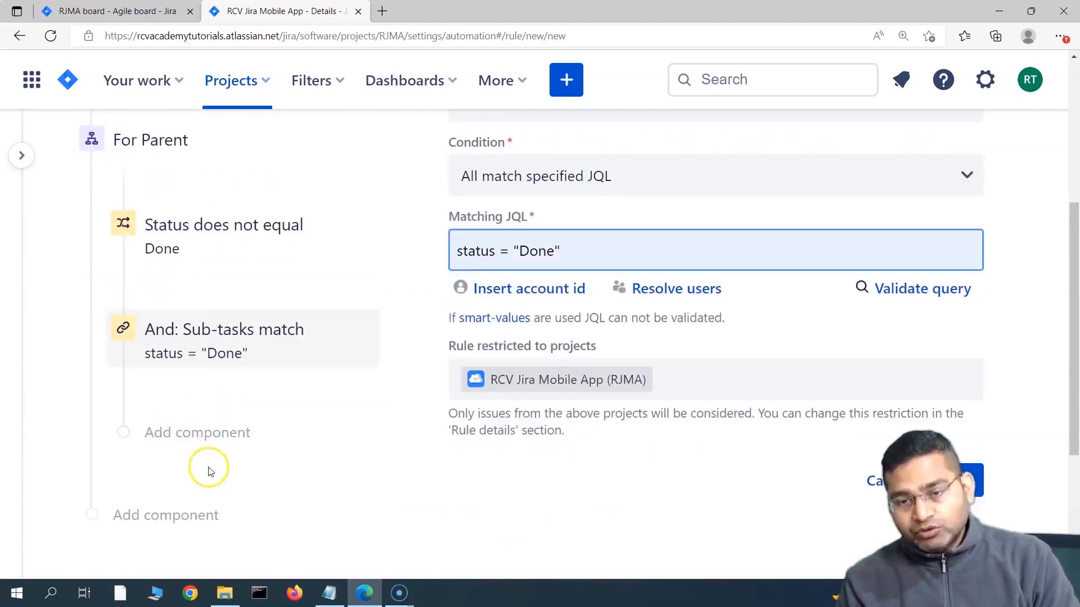
click(966, 481)
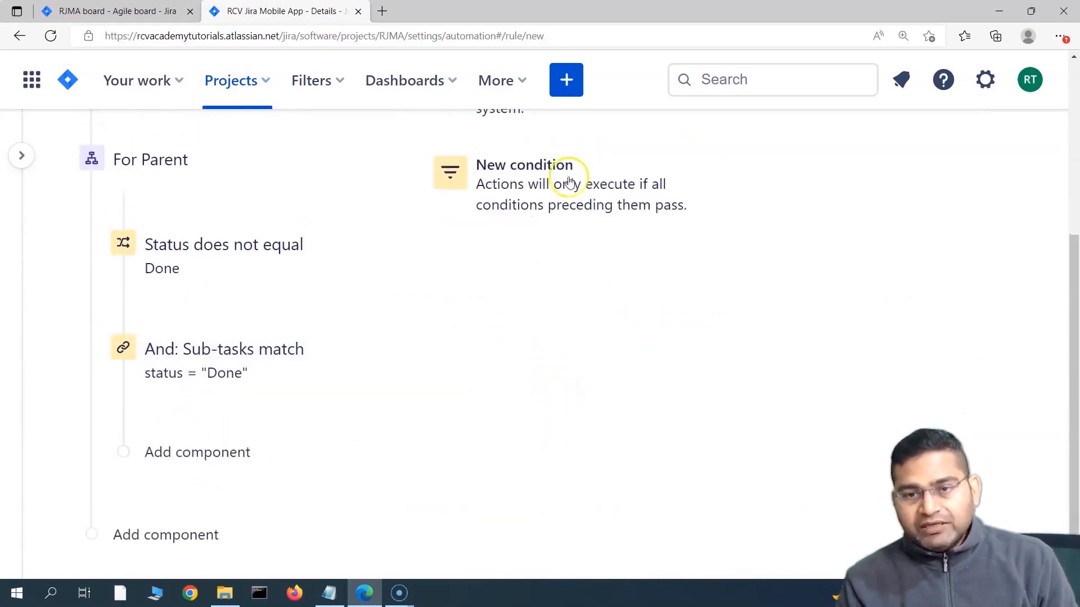
Step: Add a new Transition issue action, filtering the action list for 'tra'
scroll(561, 186, up, 3)
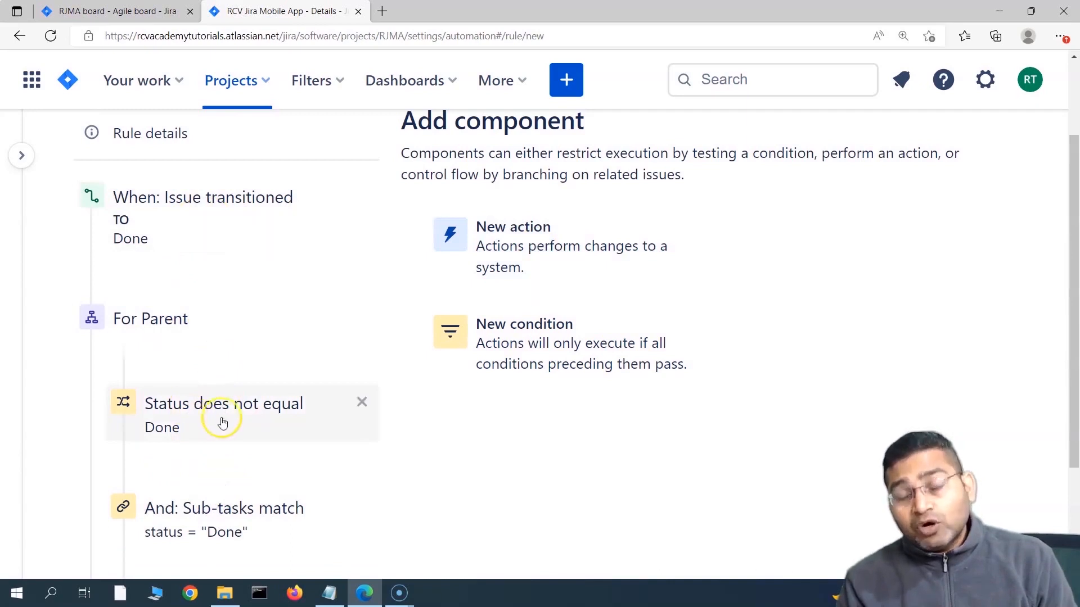
scroll(222, 466, down, 2)
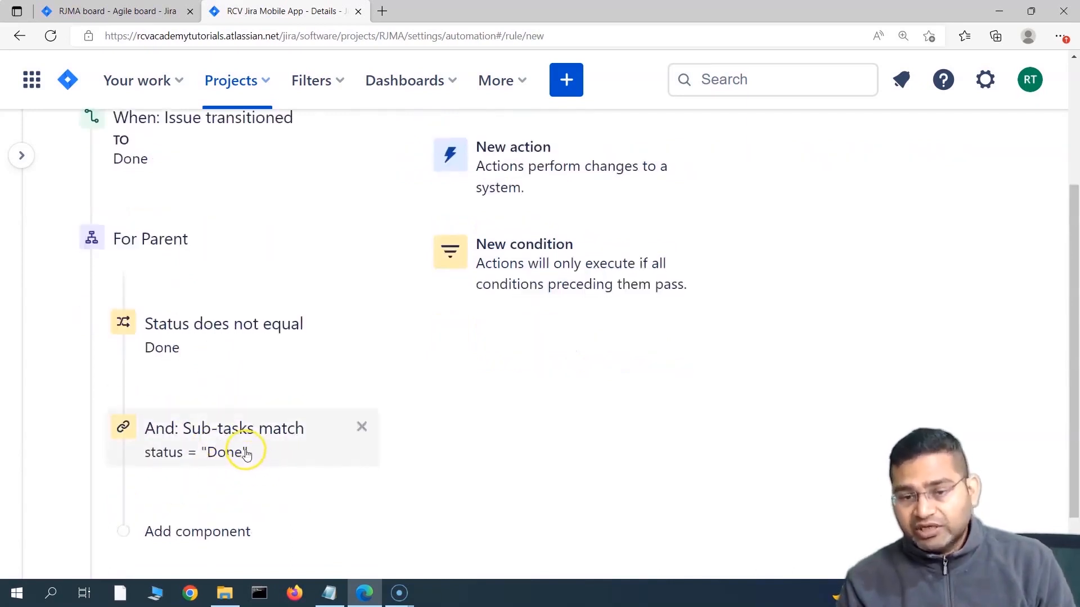
click(527, 187)
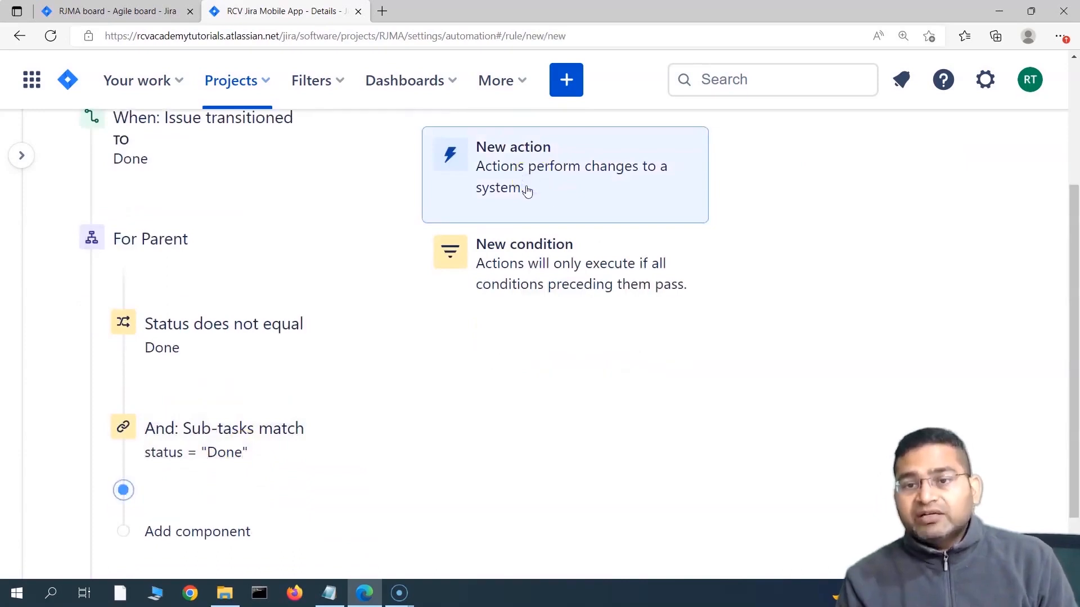
scroll(450, 317, down, 4)
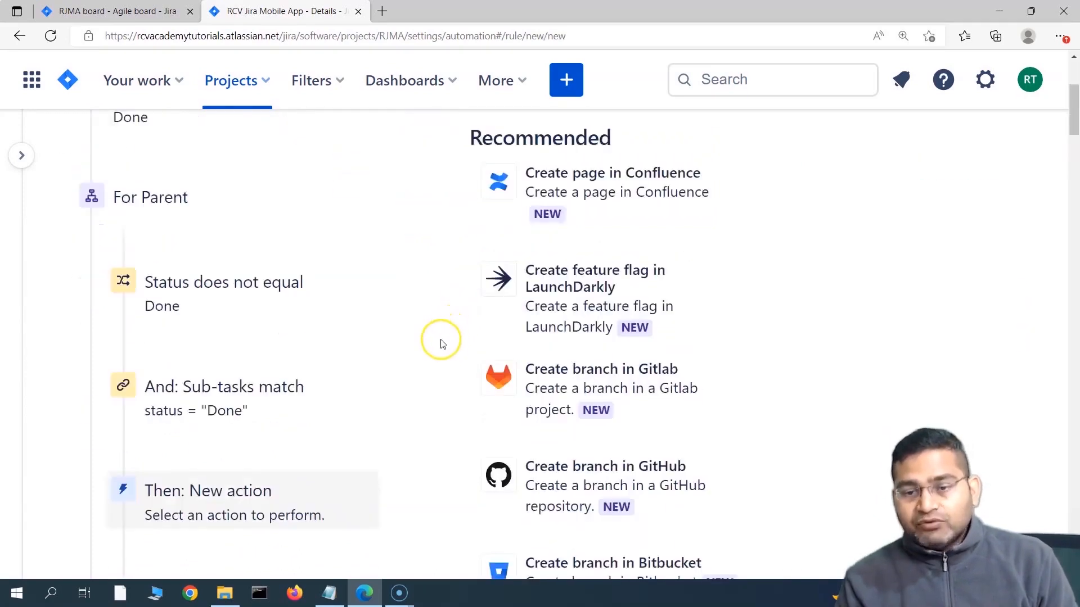
scroll(439, 342, up, 5)
click(677, 325)
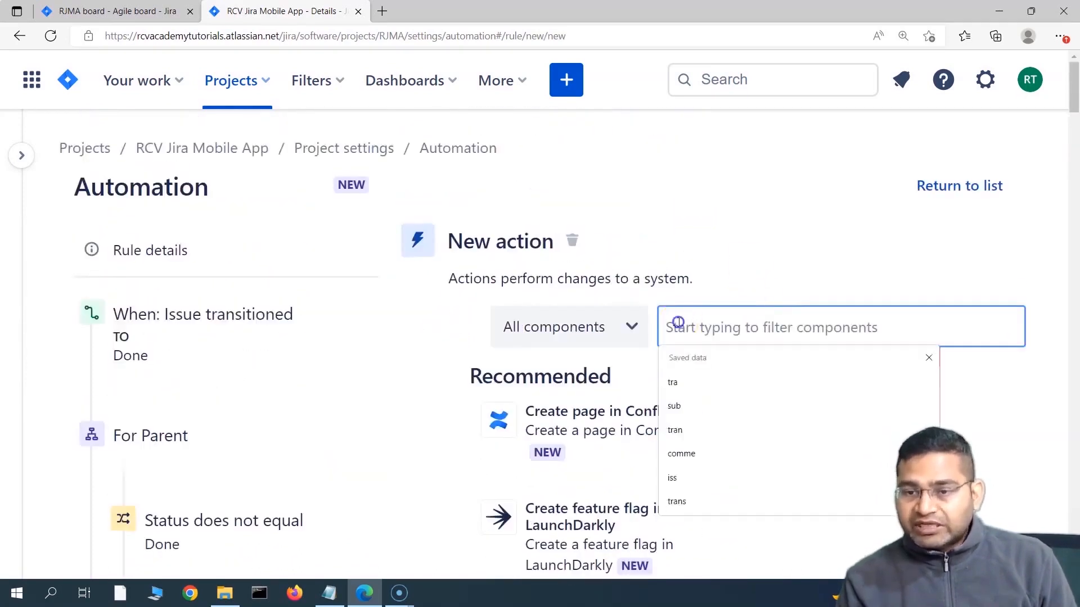
text(t)
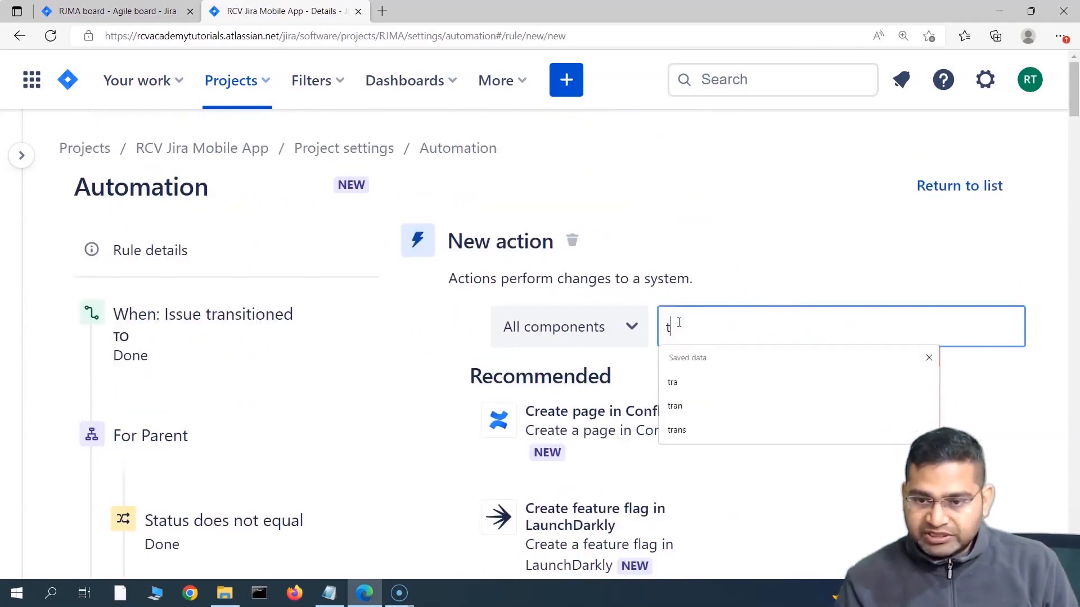
text(ra)
click(588, 417)
Step: Set the transition's destination status to DONE and save the action
scroll(554, 349, down, 4)
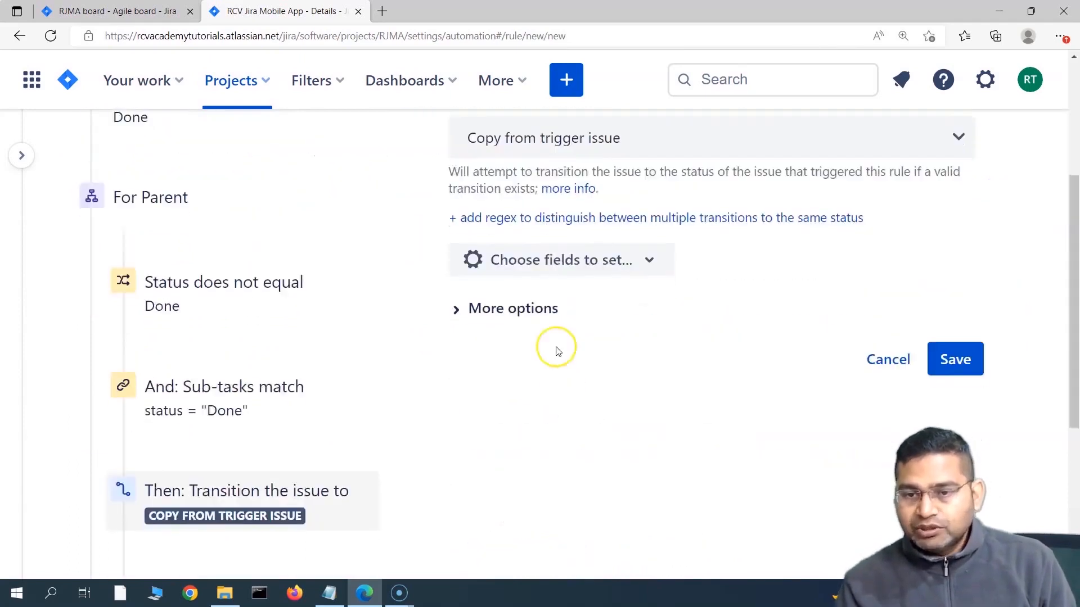
scroll(594, 298, up, 3)
click(593, 298)
scroll(561, 373, down, 2)
click(532, 364)
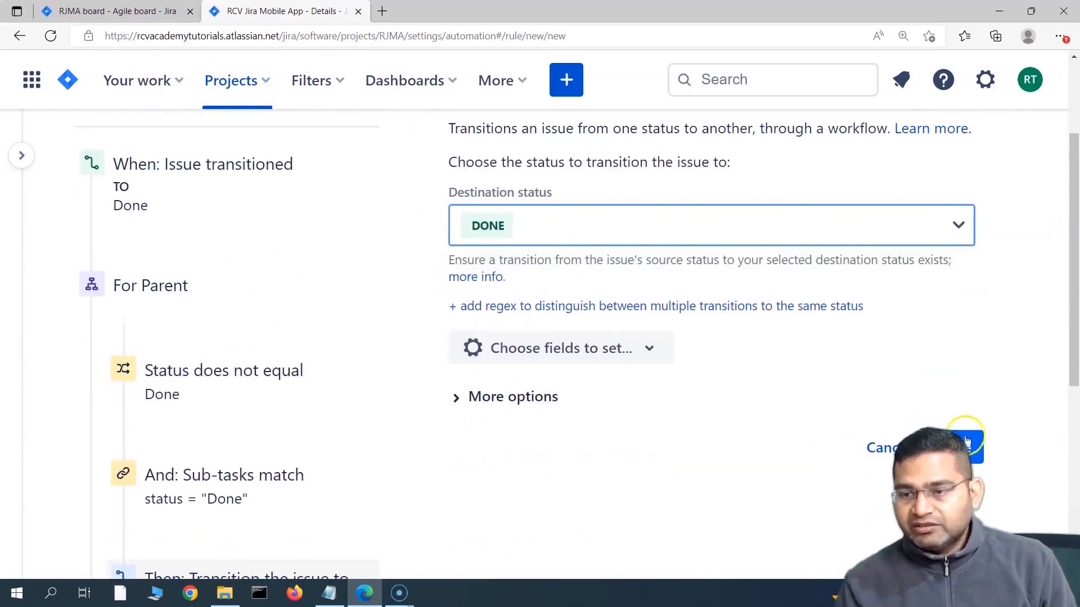
click(963, 446)
scroll(338, 369, down, 4)
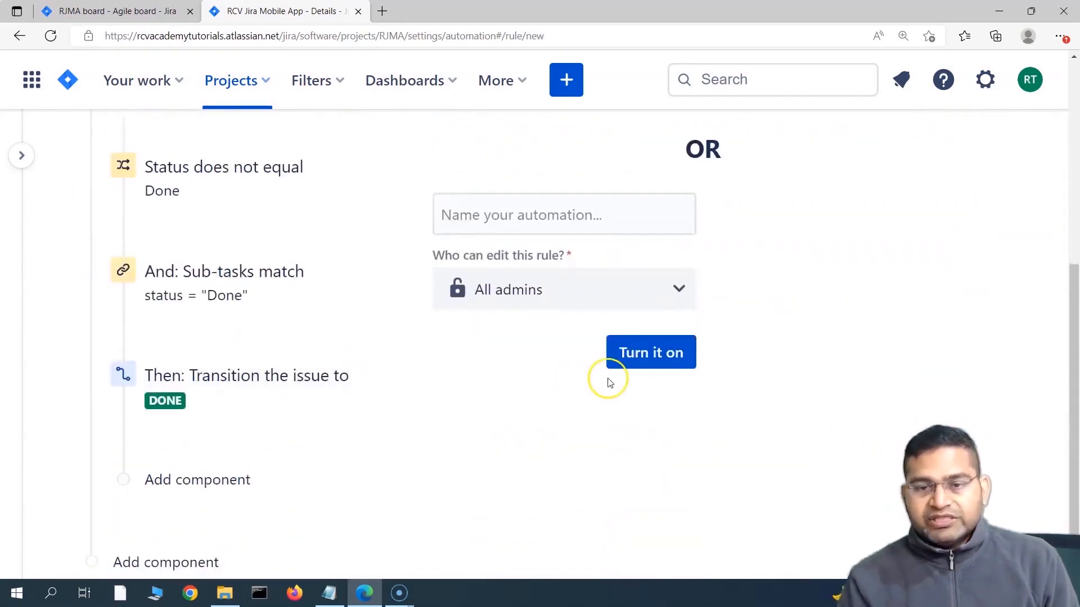
scroll(321, 405, up, 6)
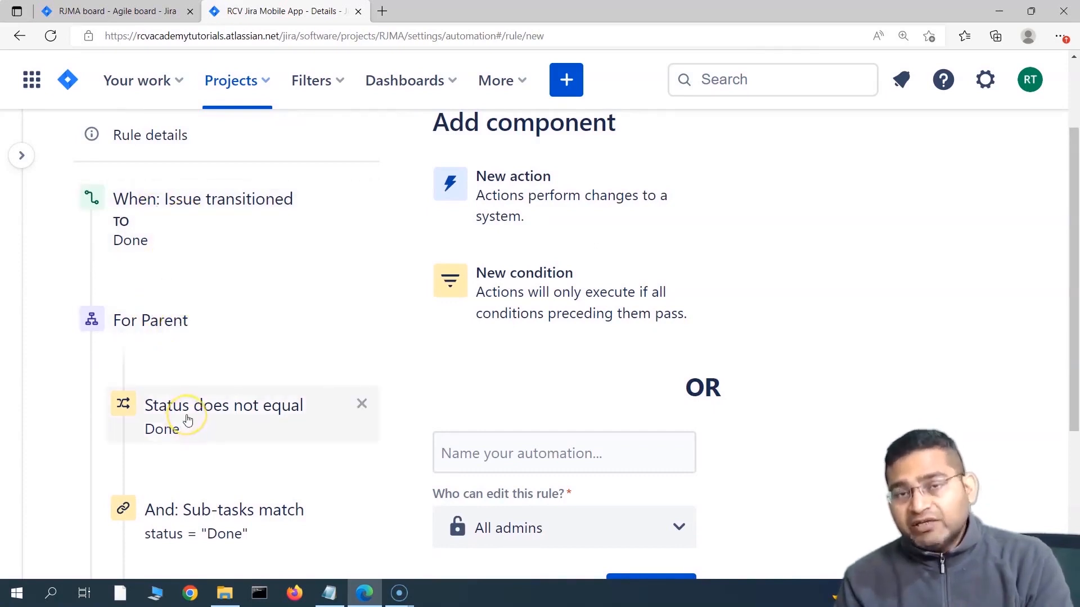
scroll(187, 421, down, 1)
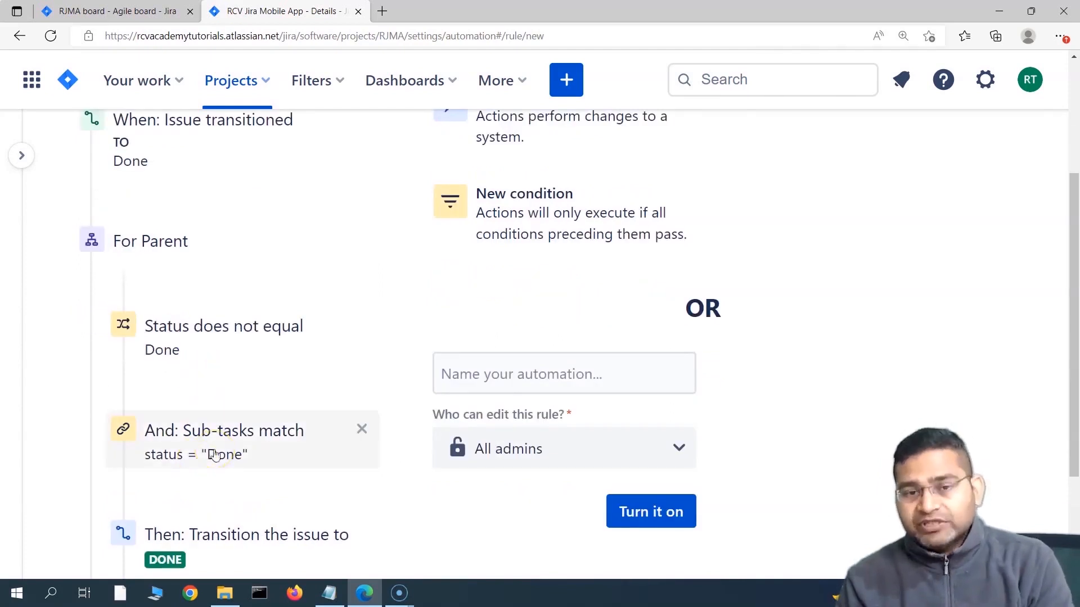
scroll(214, 454, up, 1)
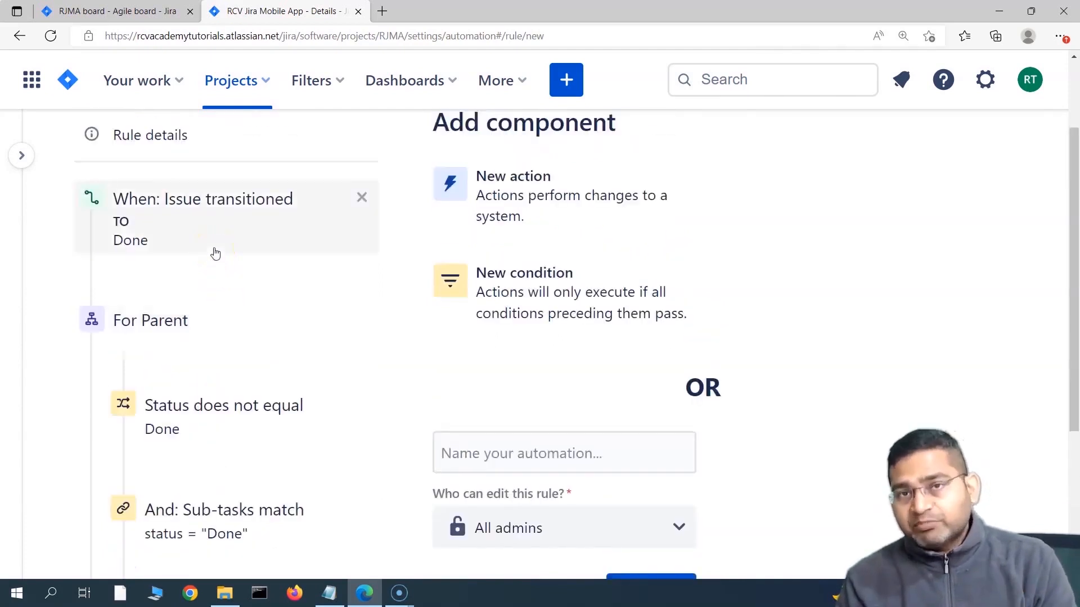
scroll(224, 325, down, 1)
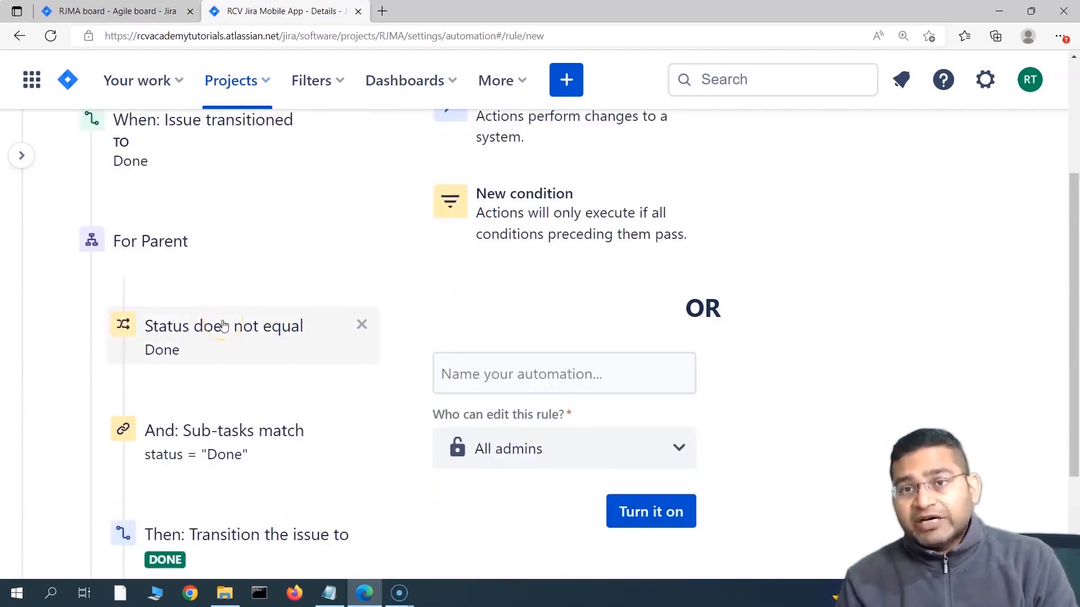
scroll(224, 325, up, 2)
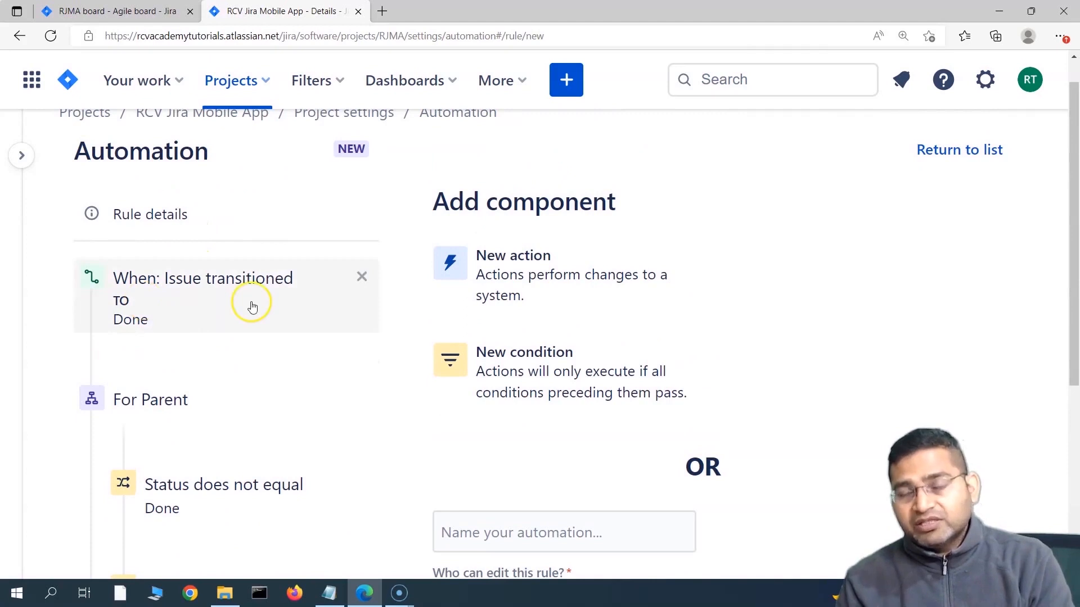
scroll(219, 315, down, 2)
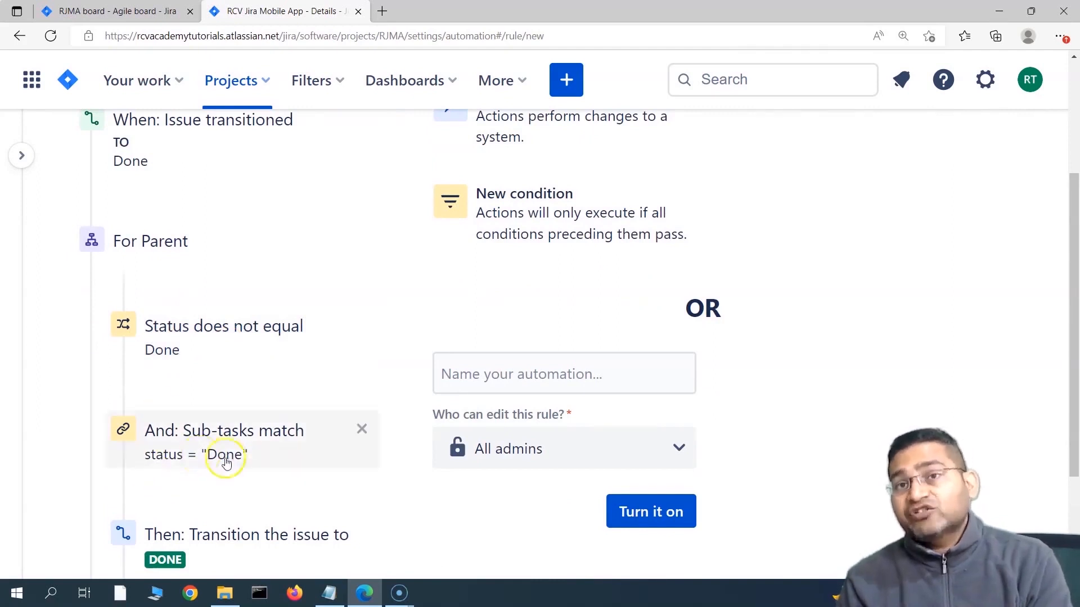
scroll(253, 458, down, 1)
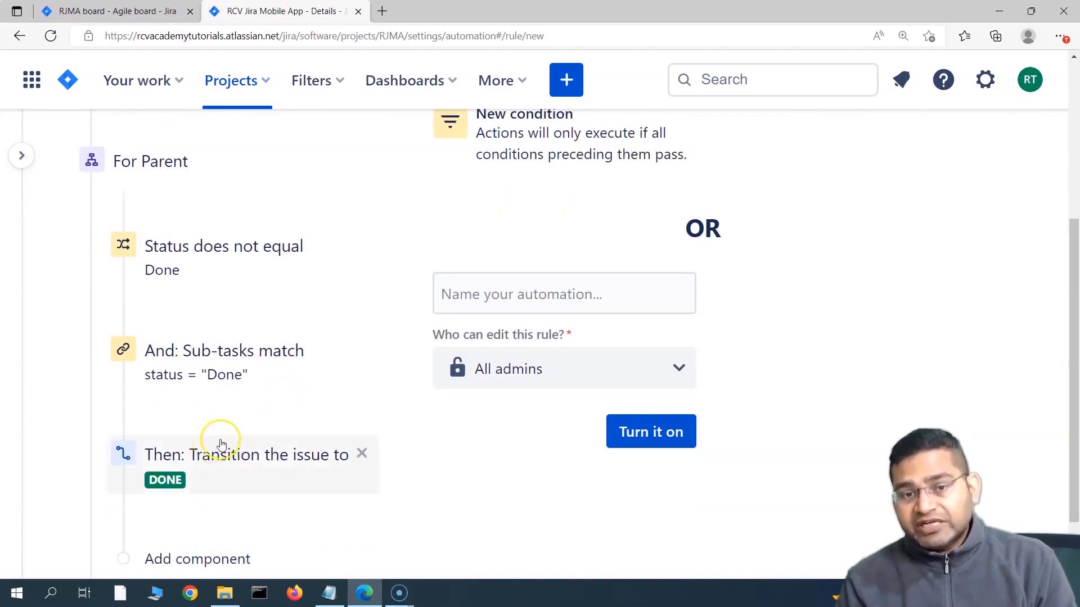
scroll(219, 437, up, 1)
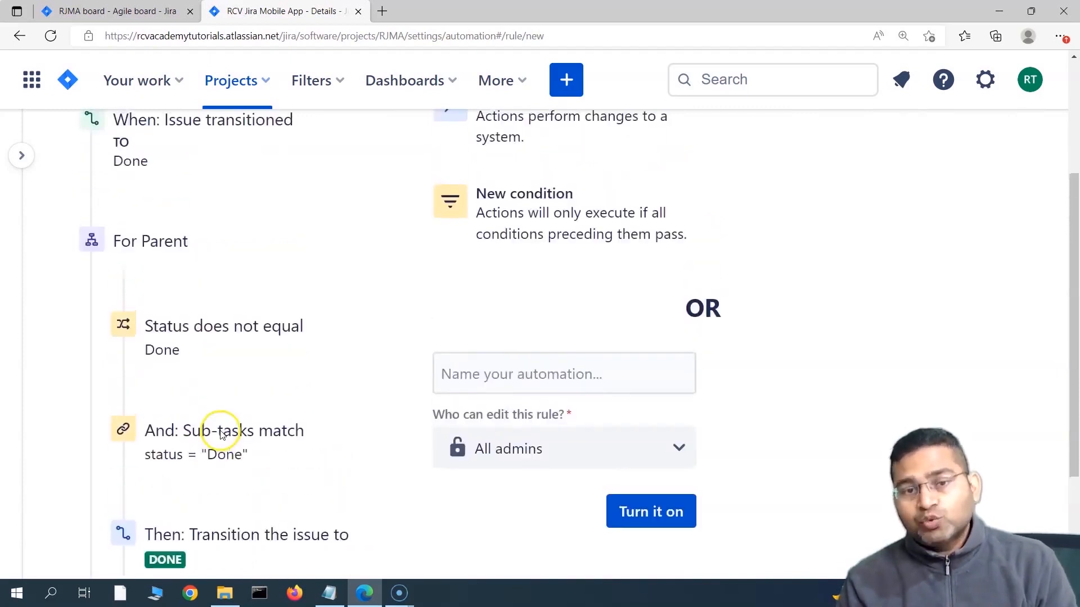
mouse_move(231, 276)
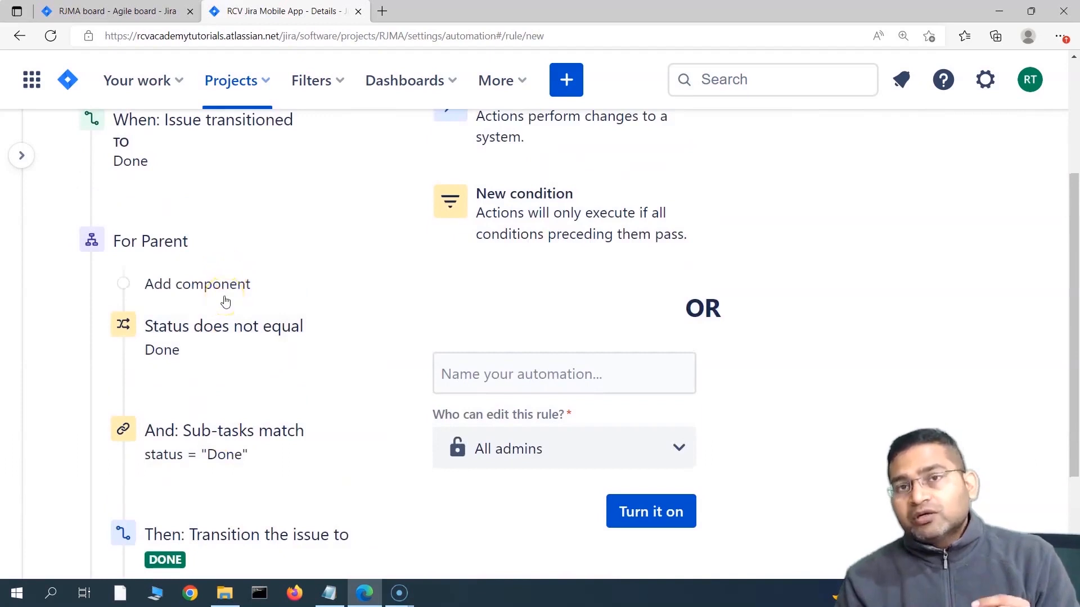
scroll(174, 241, up, 2)
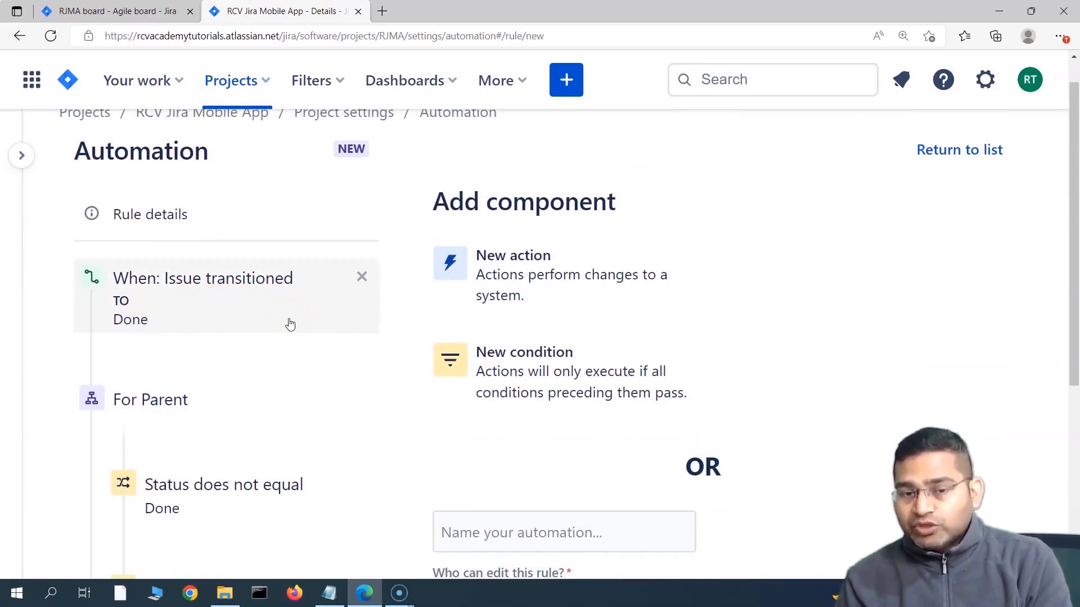
scroll(291, 325, down, 2)
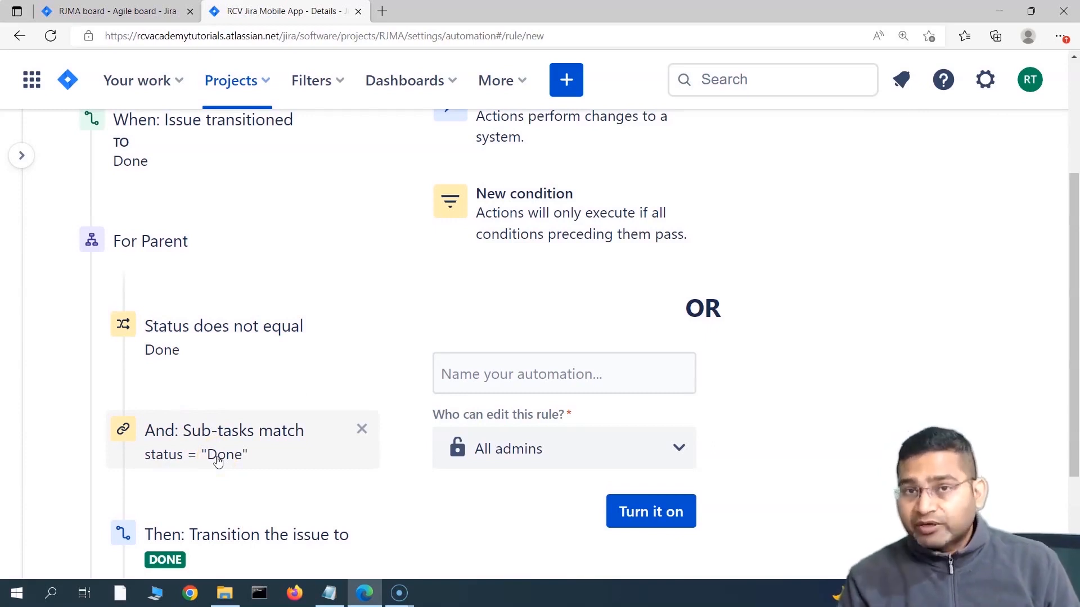
scroll(212, 447, down, 3)
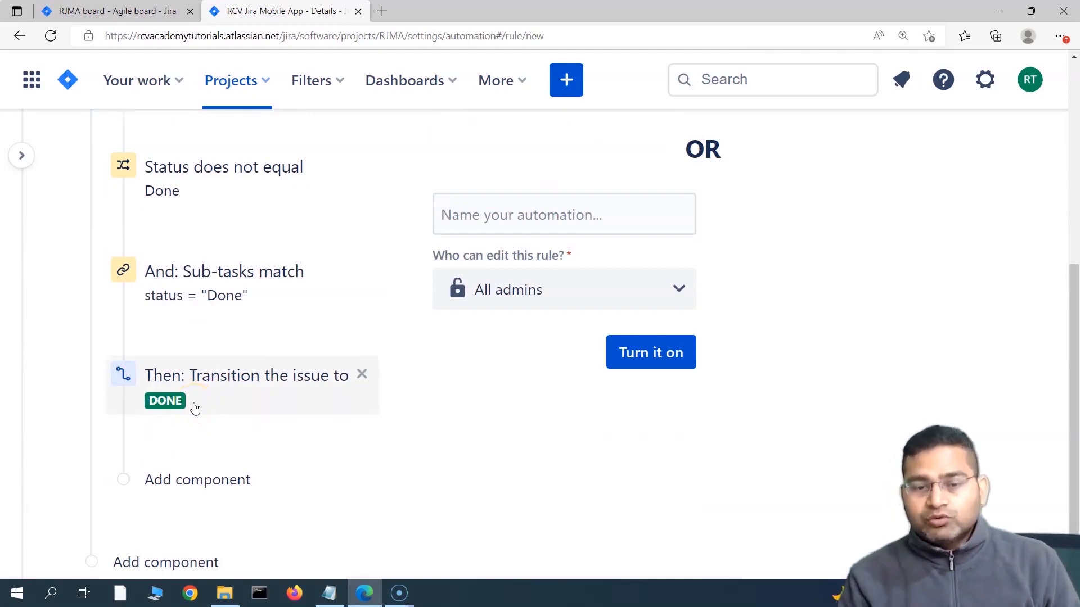
scroll(291, 480, up, 3)
scroll(294, 480, down, 1)
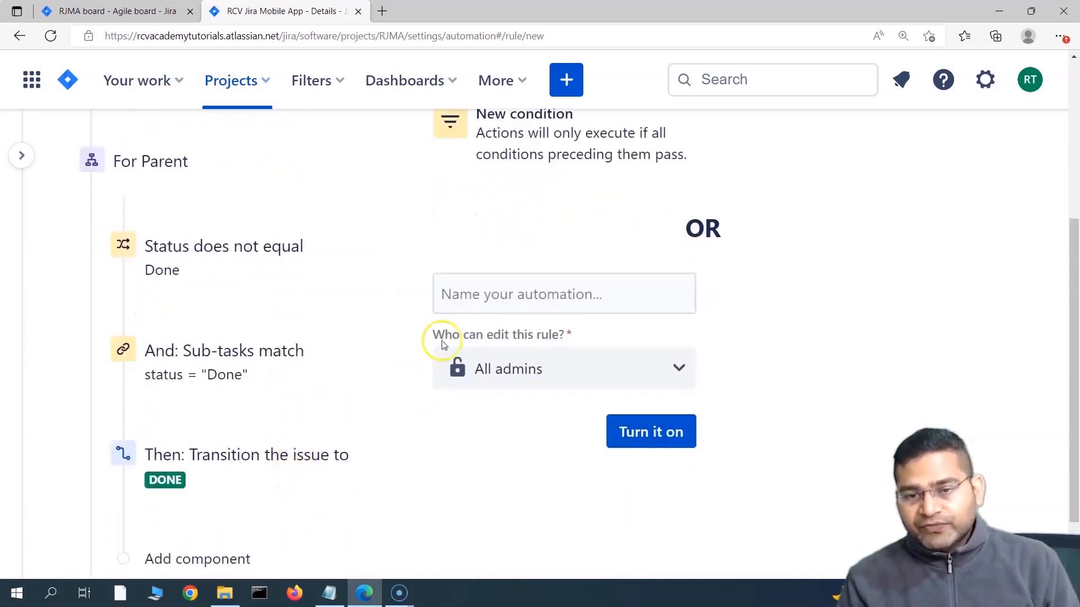
Step: Name the rule 'close story as soon as all subtasks in story are closed' and turn it on
click(481, 303)
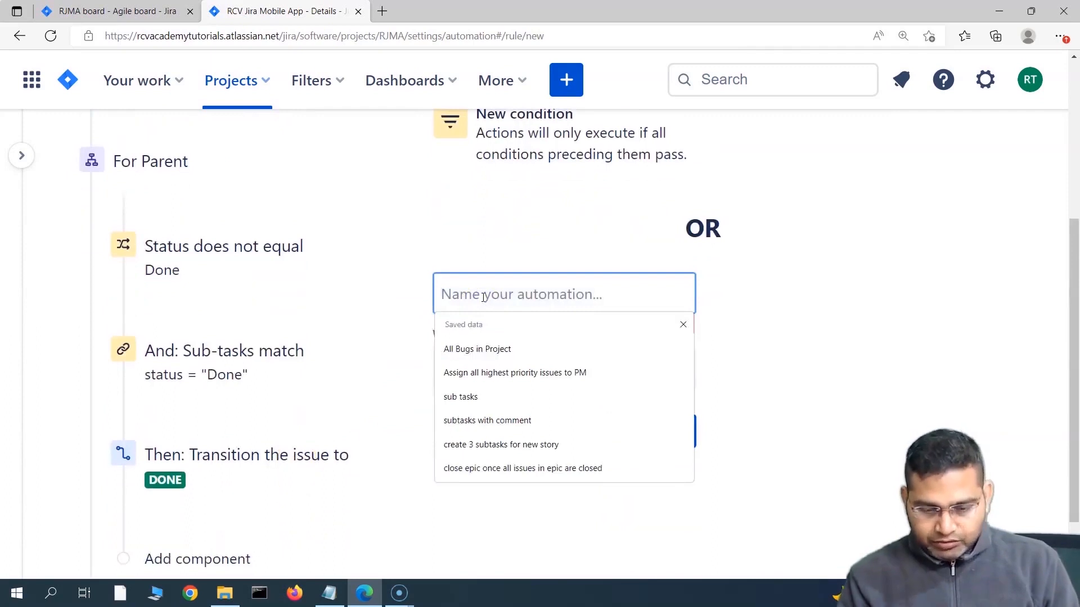
text(close story as soon)
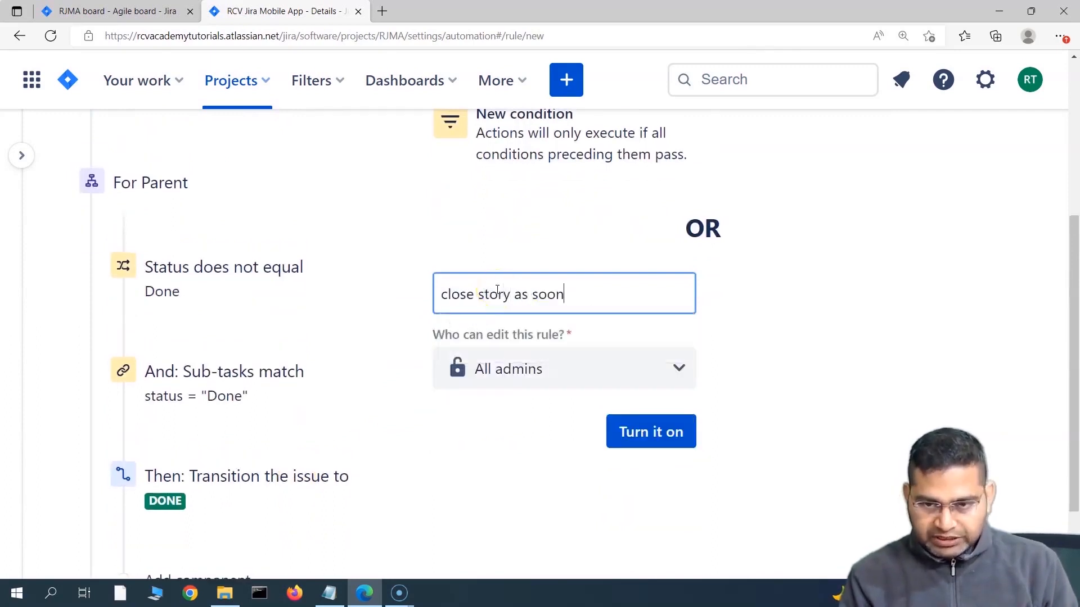
text( as all sub)
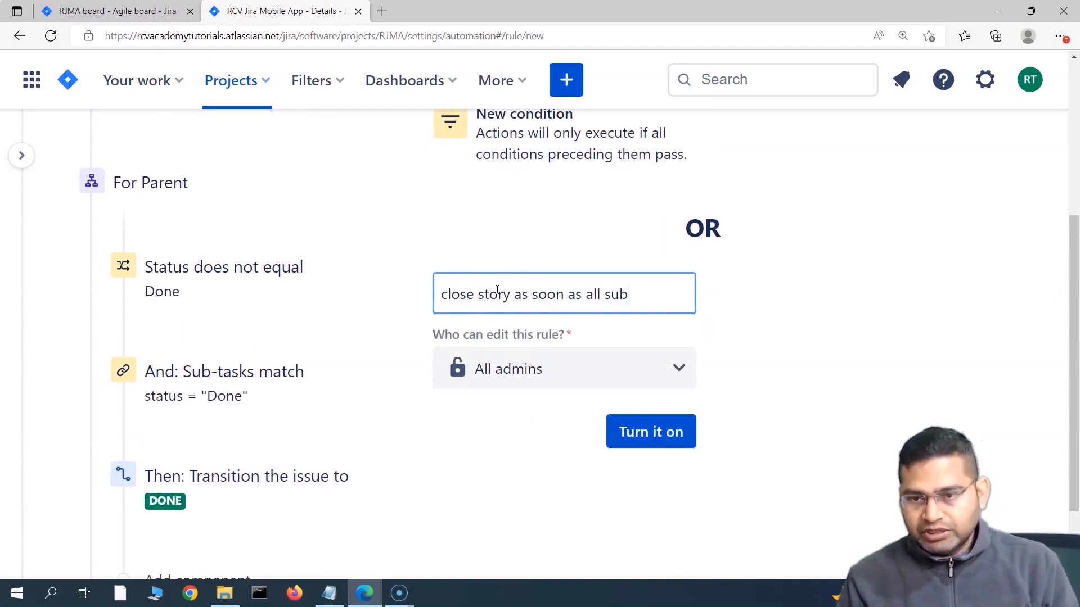
text(tasks in story are closed)
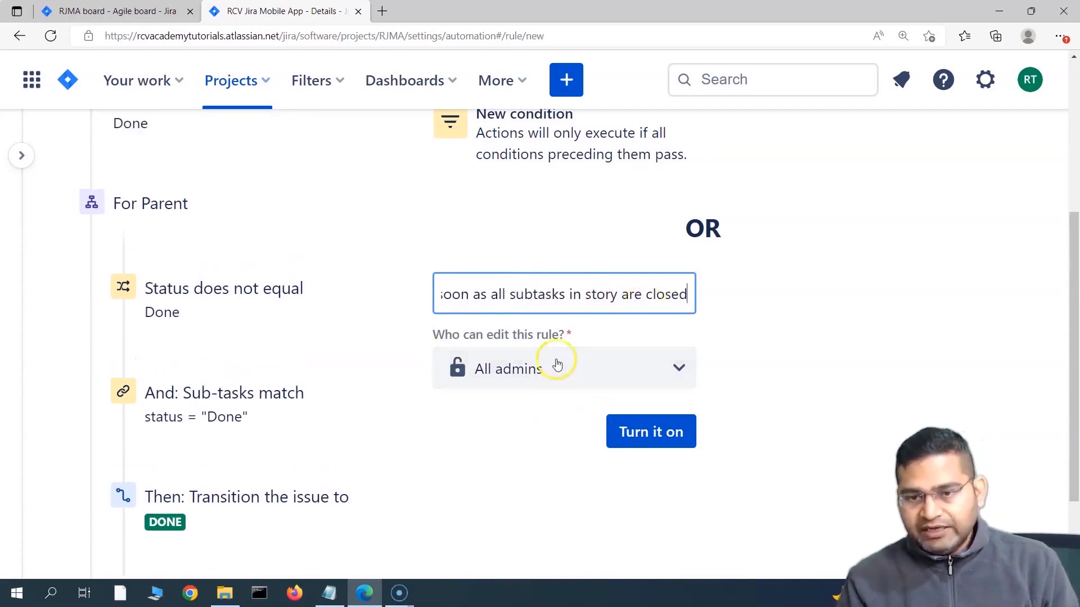
click(646, 432)
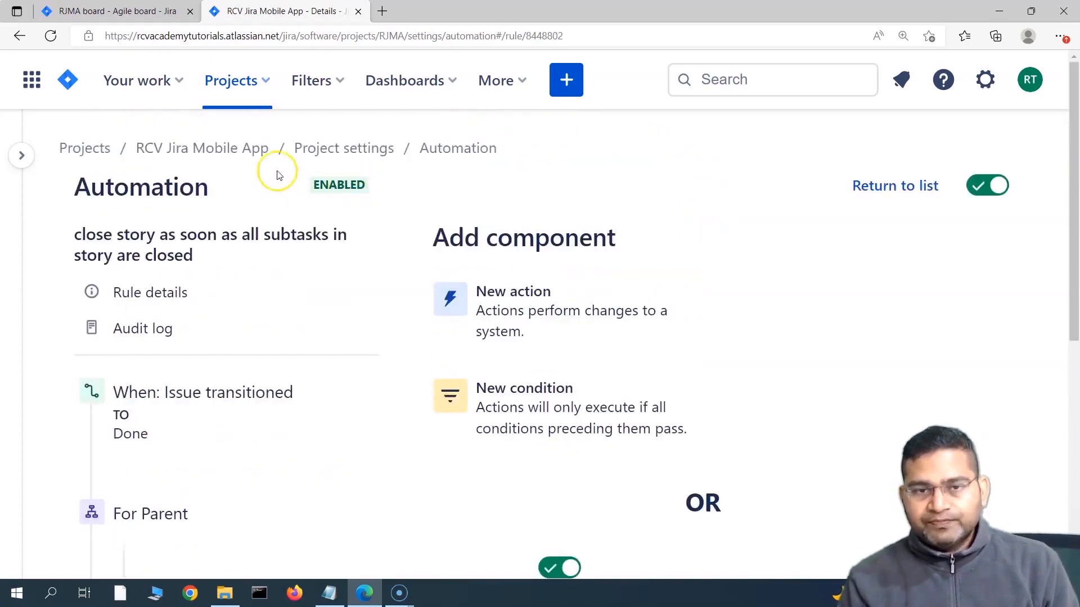
Step: Open story RJMA-1 from the RCV Jira Mobile App board as a full page in a new tab
mouse_move(90, 177)
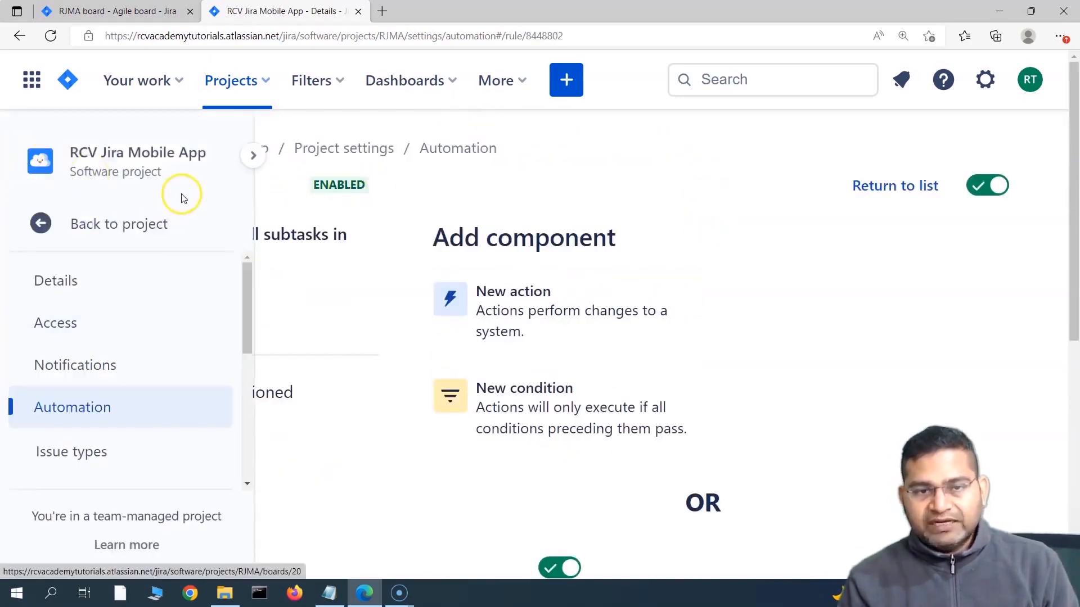
click(106, 228)
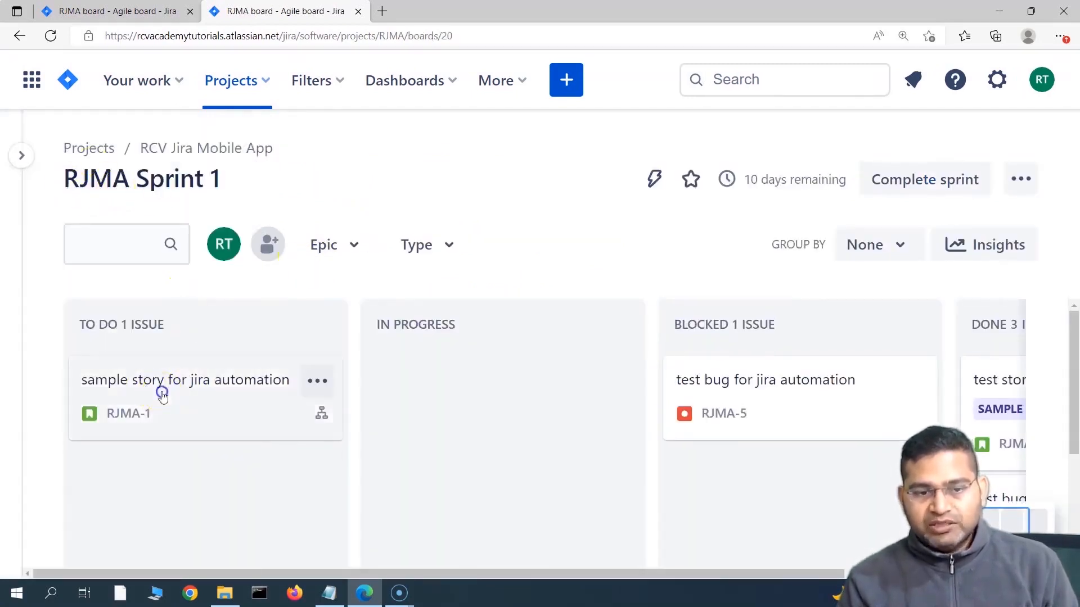
click(162, 396)
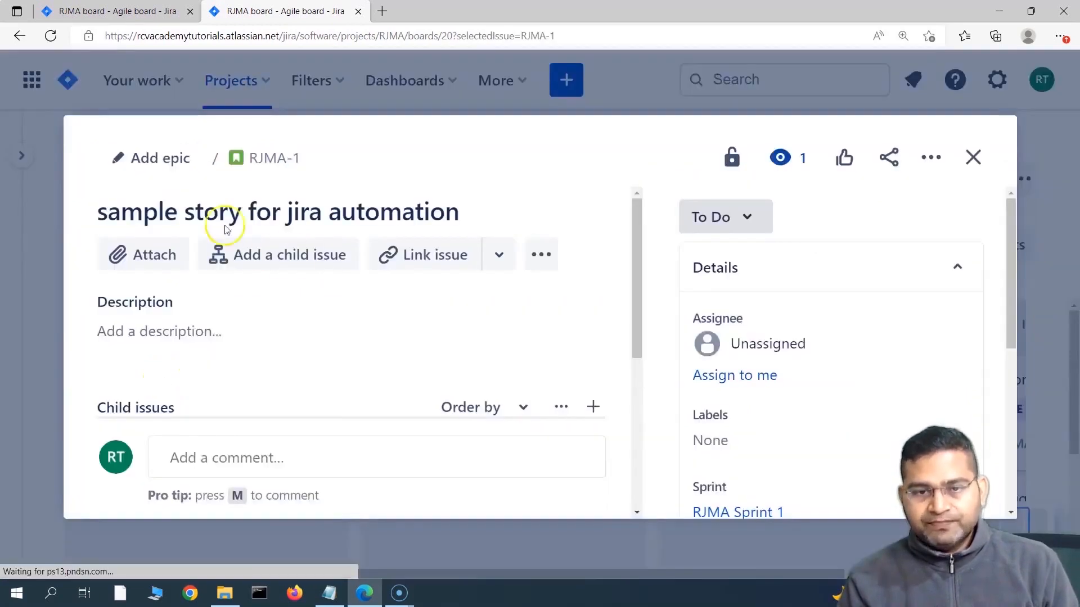
click(274, 168)
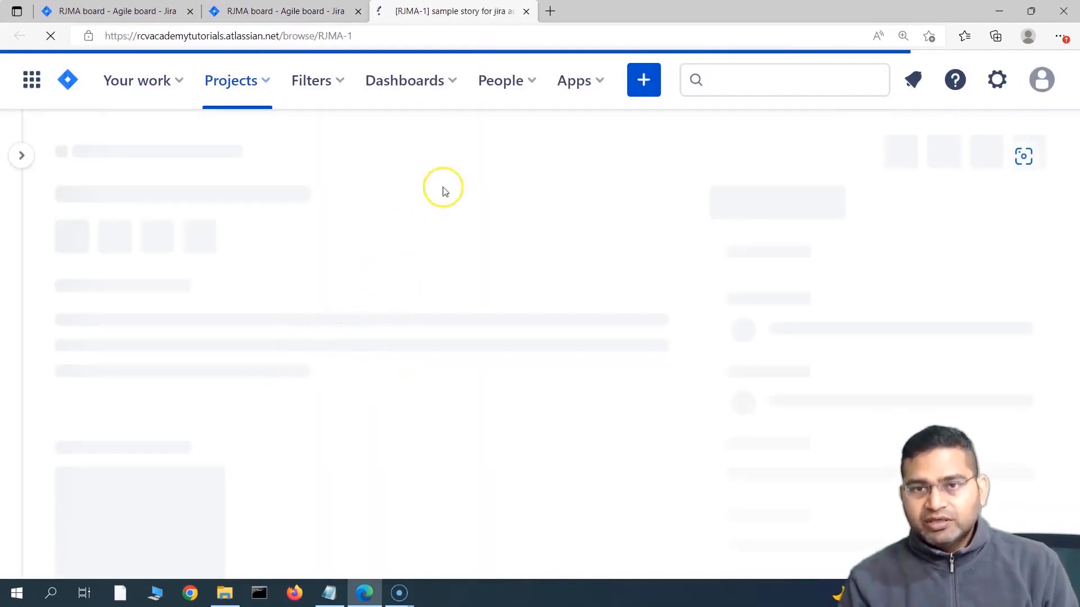
scroll(494, 342, down, 1)
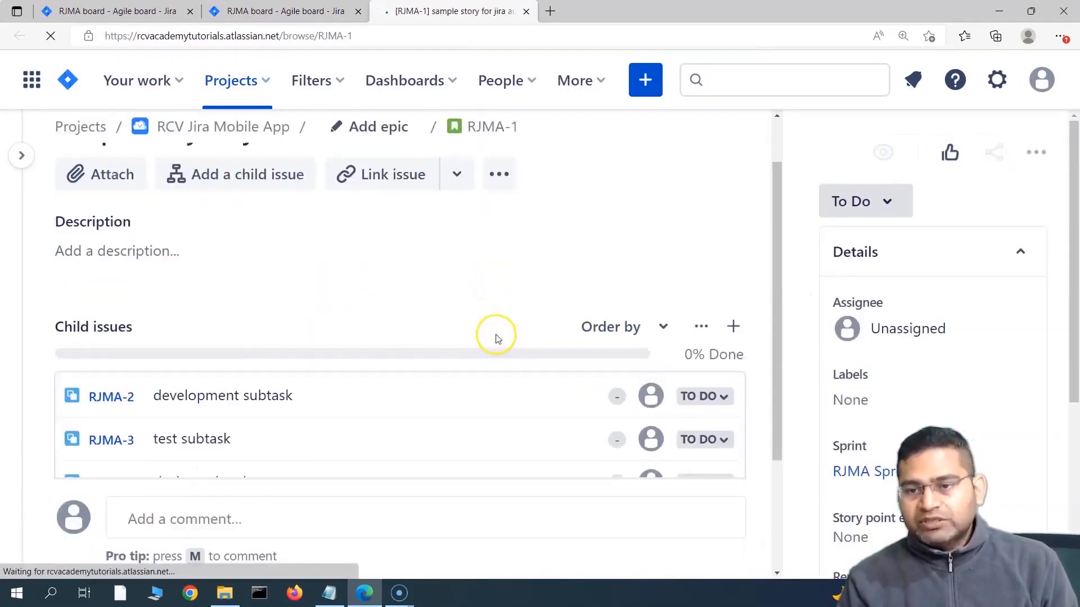
scroll(484, 349, down, 1)
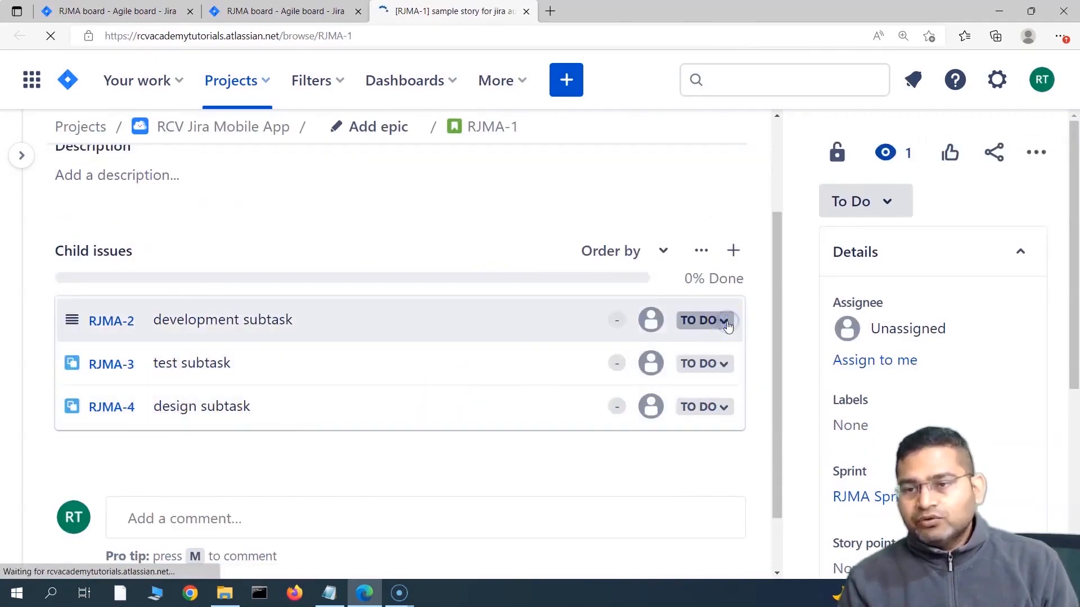
Step: Change subtasks RJMA-2, RJMA-3 and RJMA-4 from To Do to Done, dismissing the free-plan notice
click(722, 327)
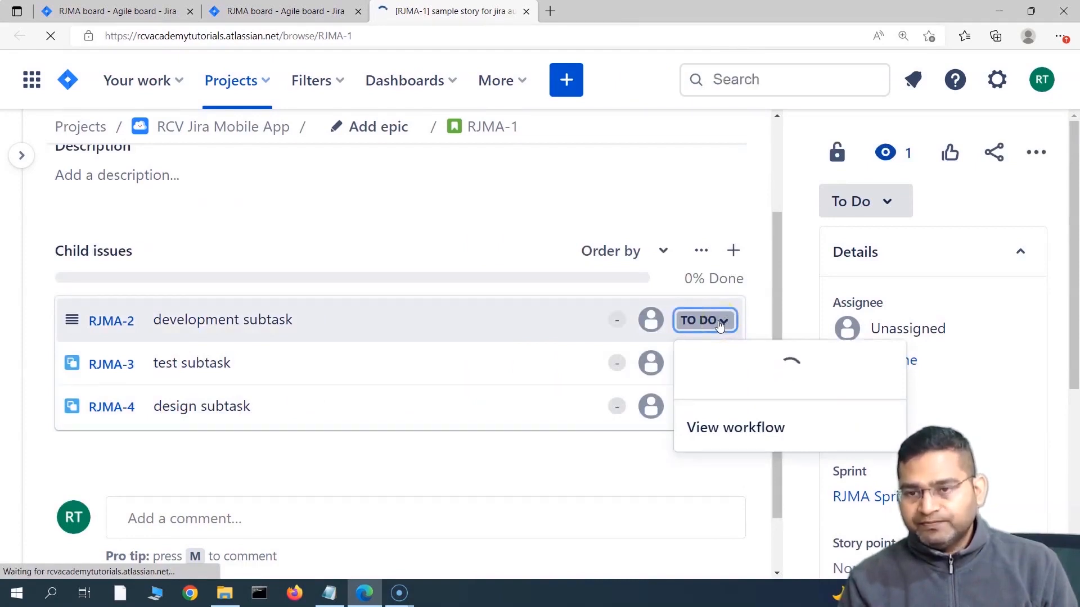
click(726, 422)
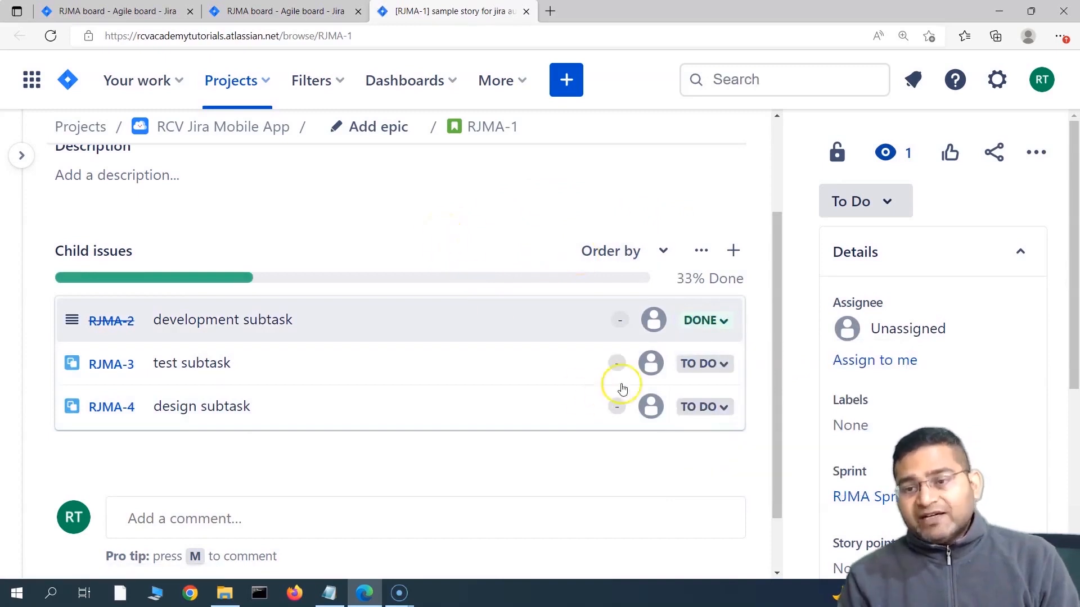
scroll(583, 358, up, 3)
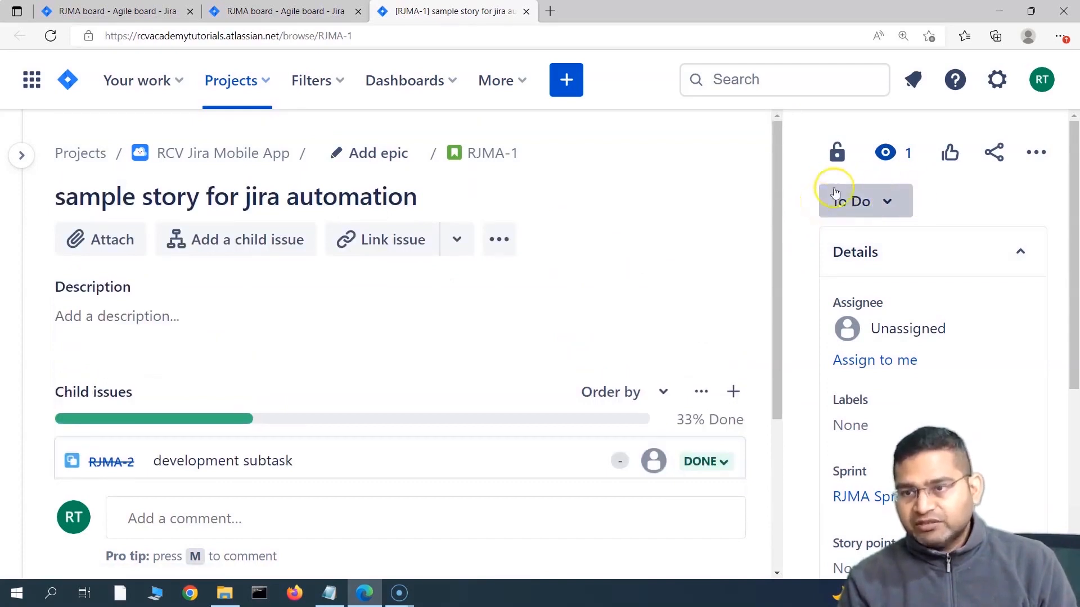
scroll(624, 379, down, 2)
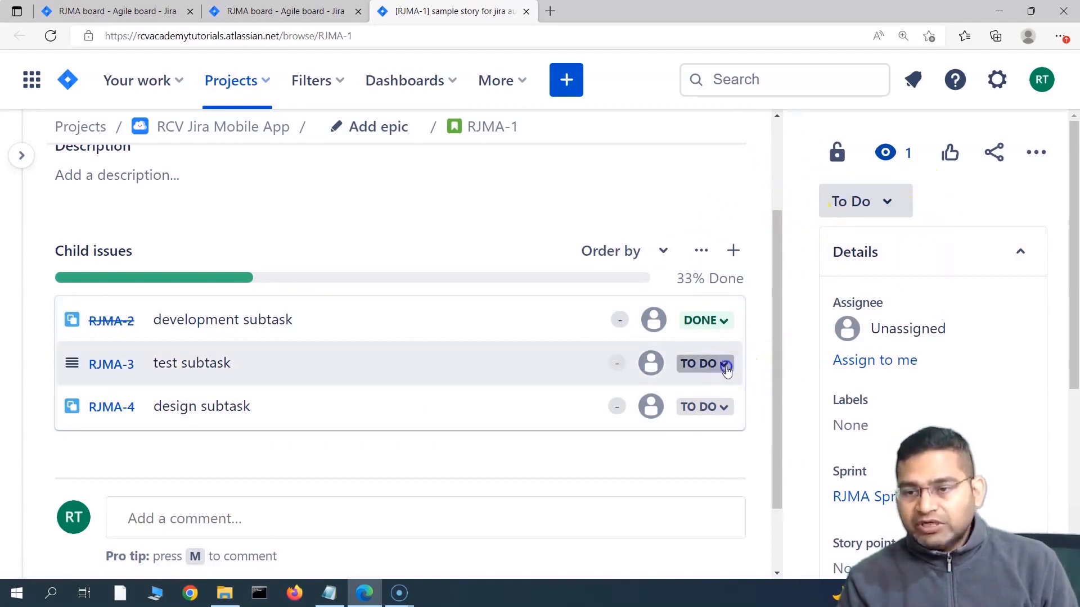
click(721, 371)
click(725, 466)
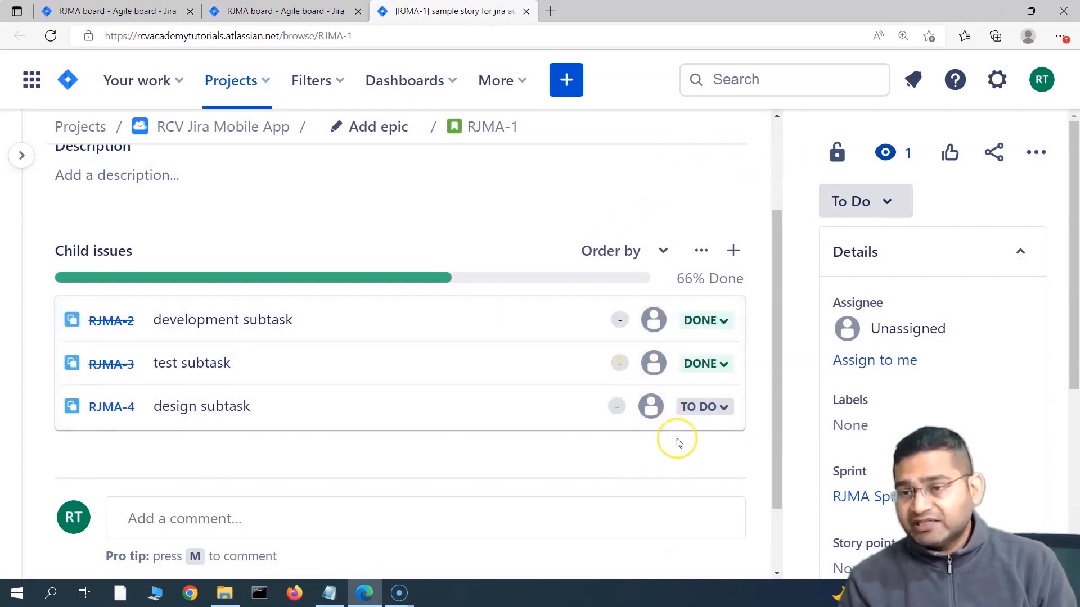
click(837, 153)
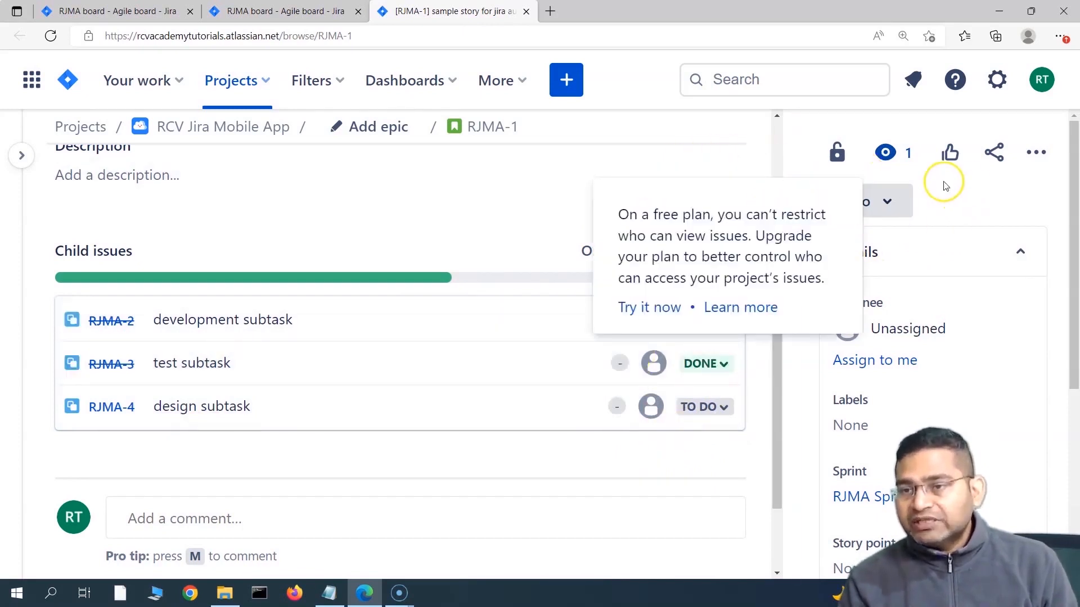
click(974, 197)
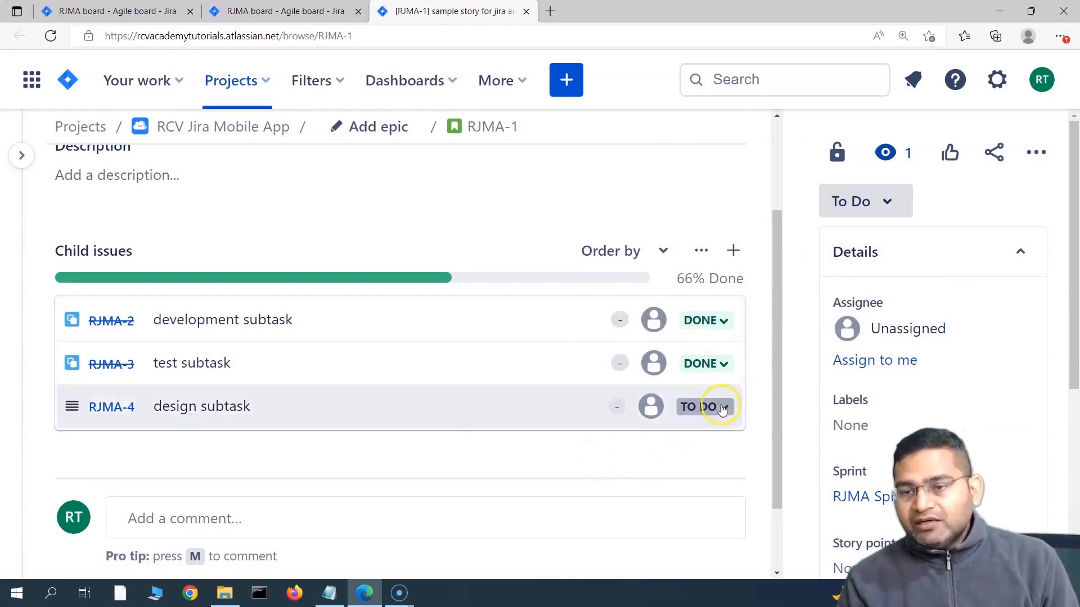
click(722, 409)
click(746, 508)
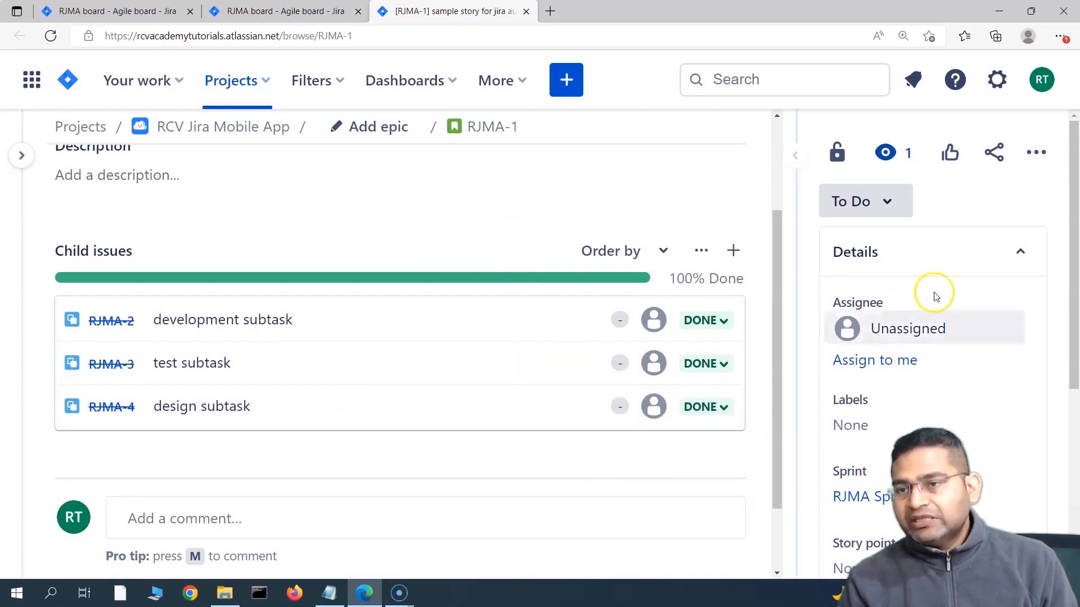
Step: Dismiss the free-plan upgrade notices and confirm story RJMA-1 now shows Done at 100%
click(446, 210)
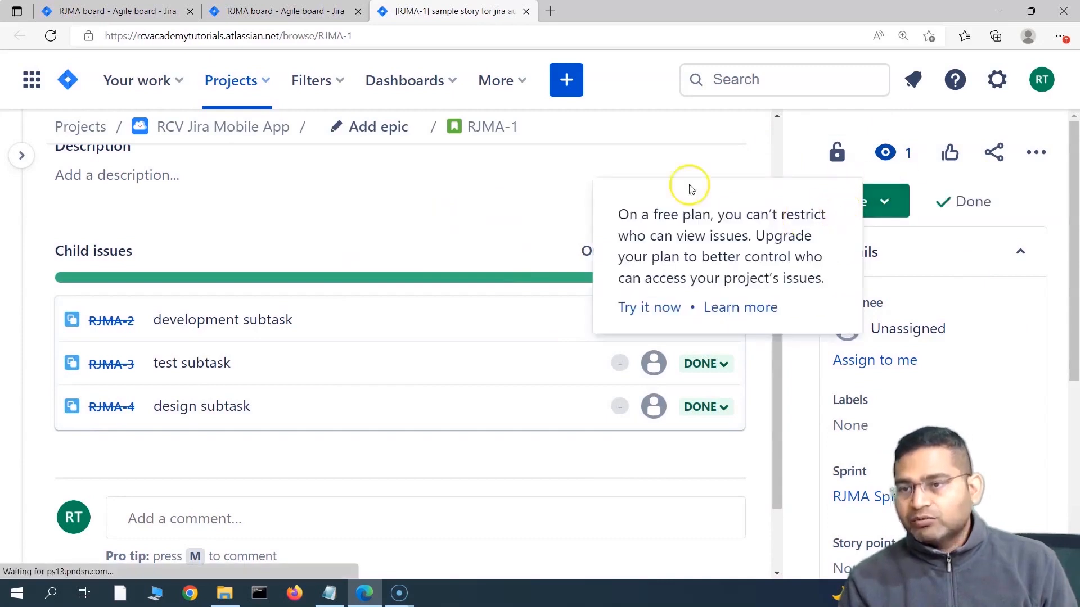
click(463, 228)
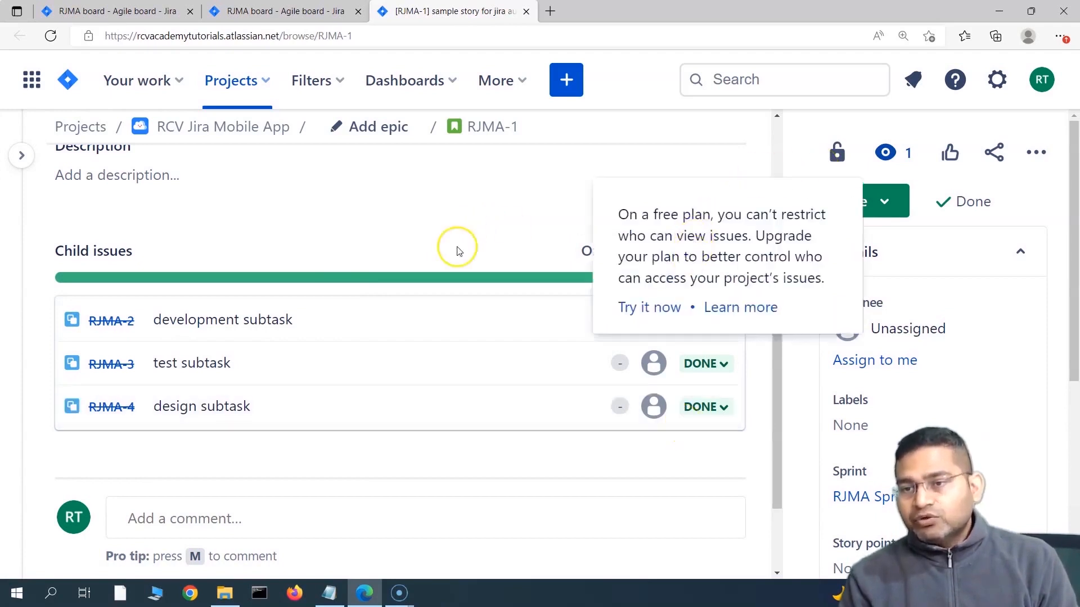
scroll(501, 296, up, 3)
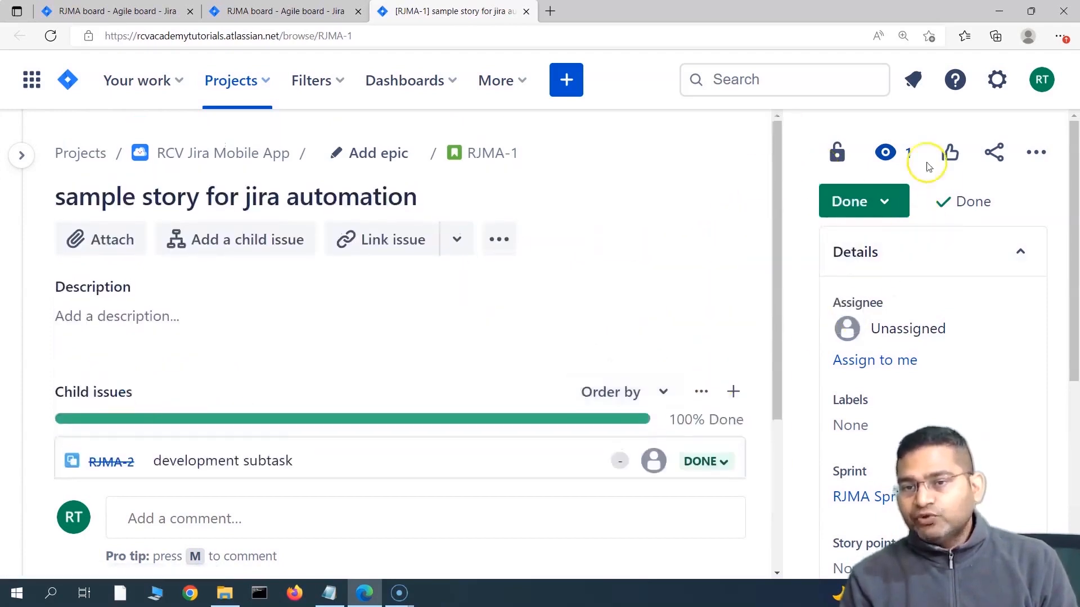
scroll(544, 480, down, 3)
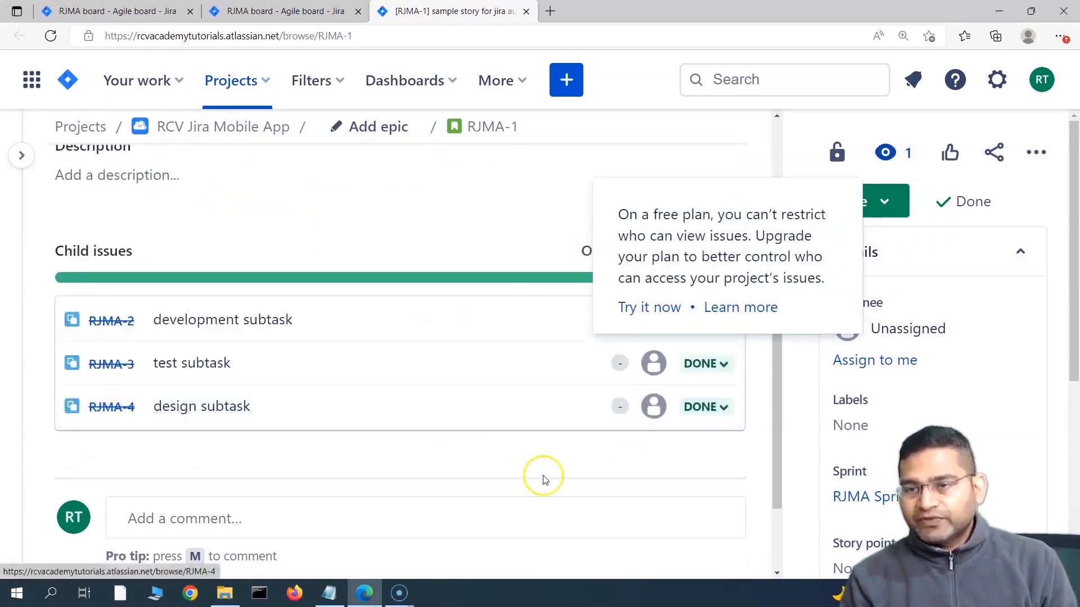
click(436, 234)
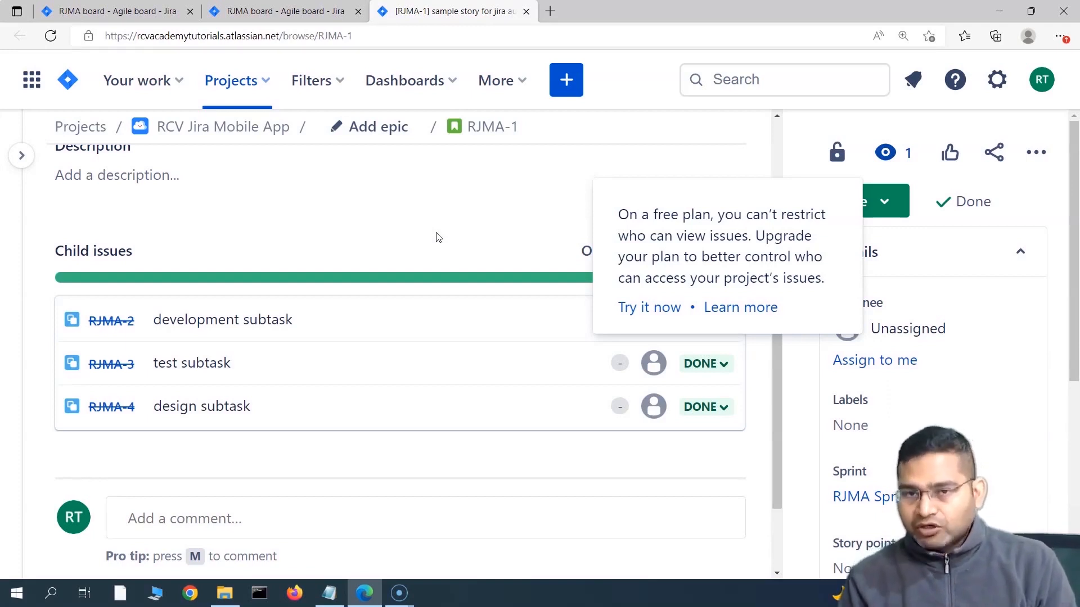
click(463, 201)
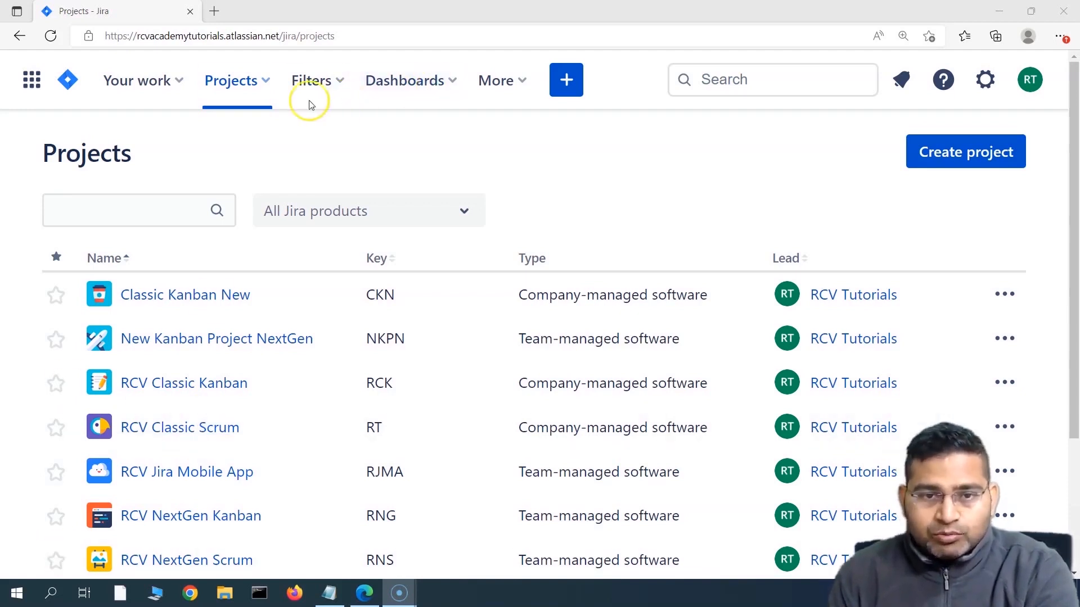
Step: Go to the RCV Jira Mobile App project's Automation settings and start a new rule
click(254, 82)
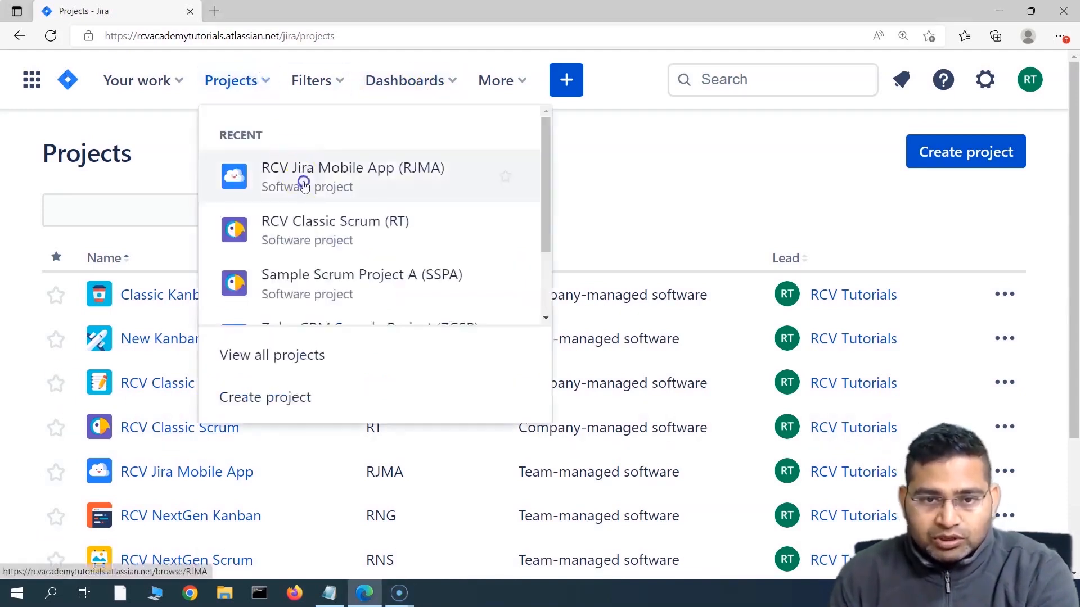
click(304, 186)
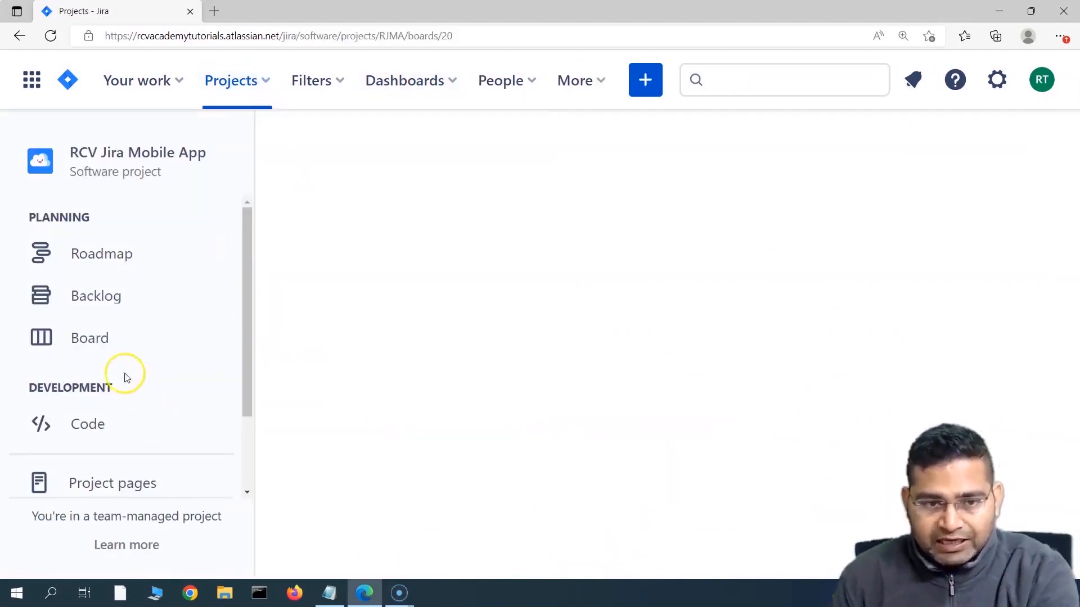
scroll(169, 369, down, 1)
scroll(163, 372, down, 1)
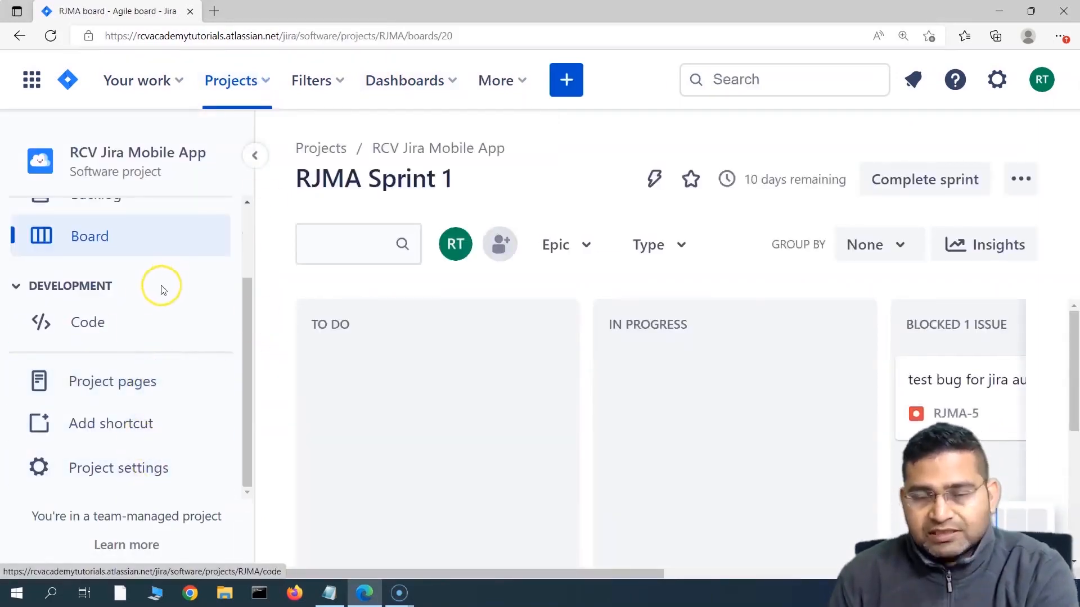
click(105, 478)
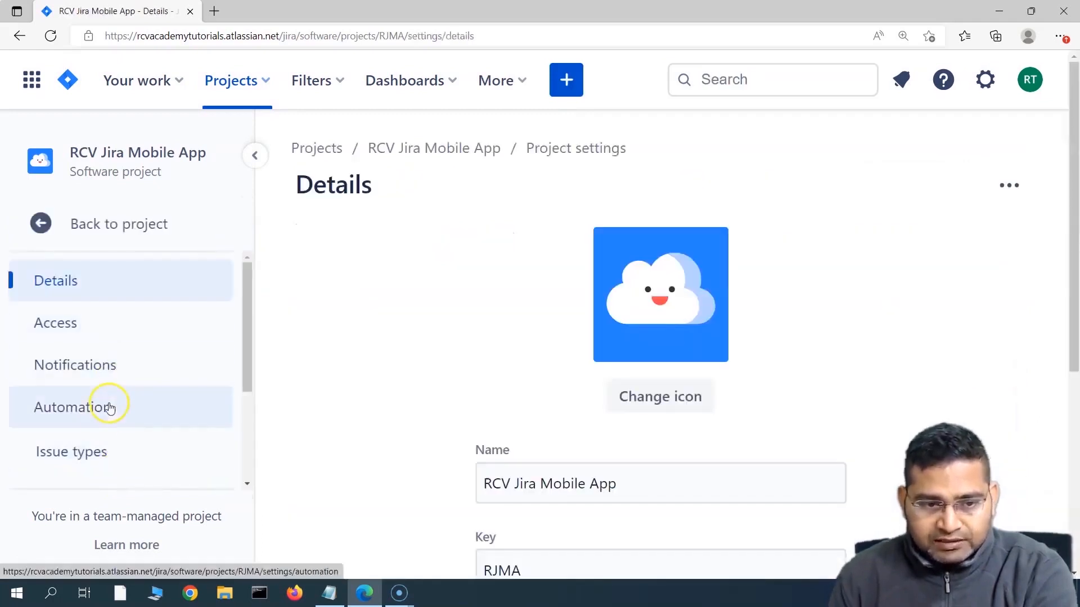
click(101, 419)
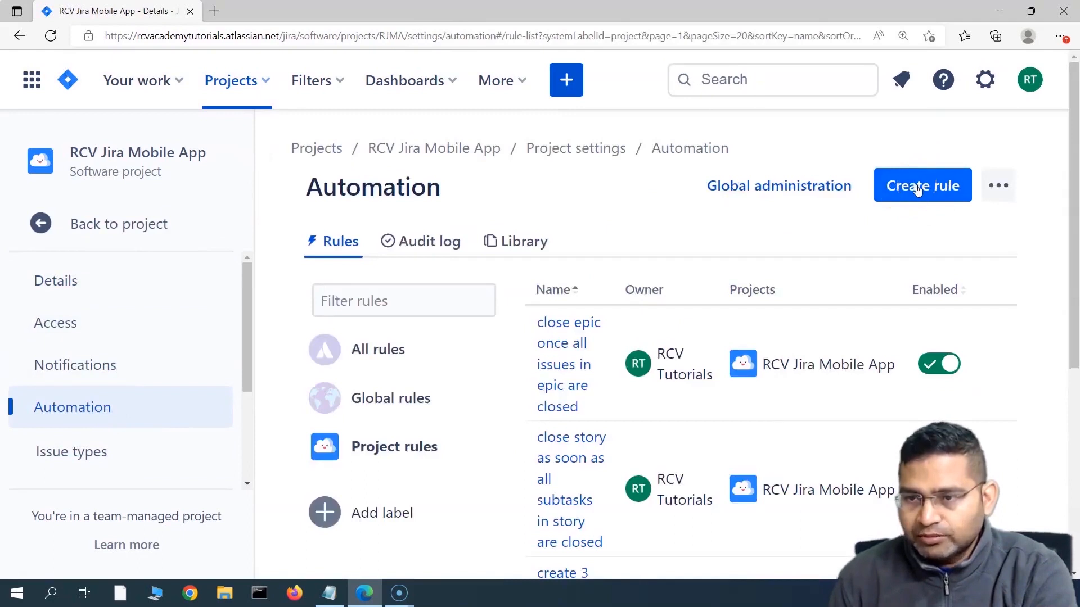
click(916, 188)
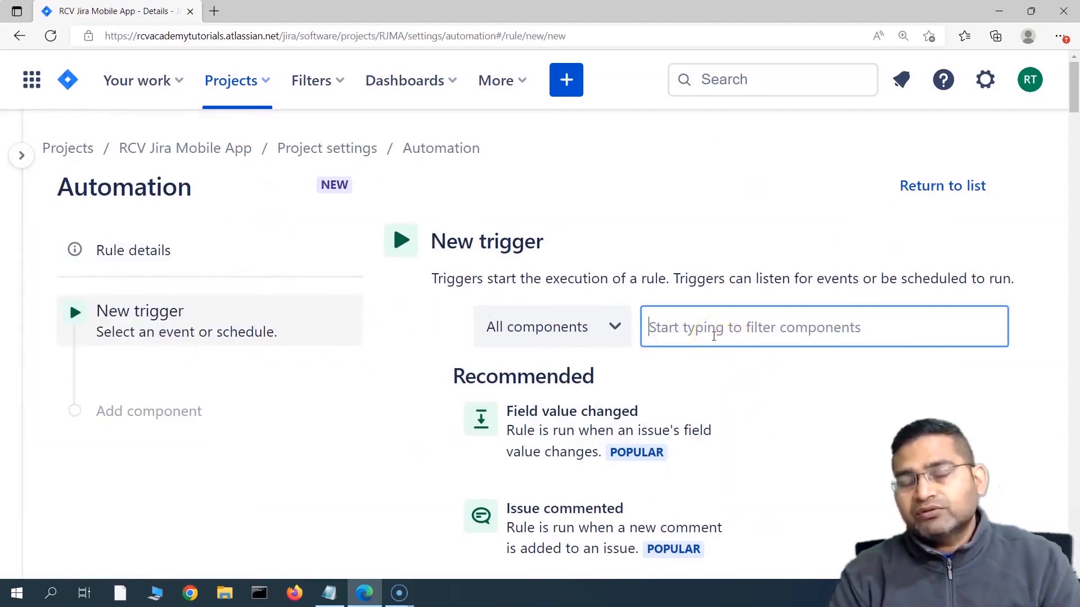
Step: Set the trigger to Issue transitioned with target status Ready for Test and save it
click(707, 338)
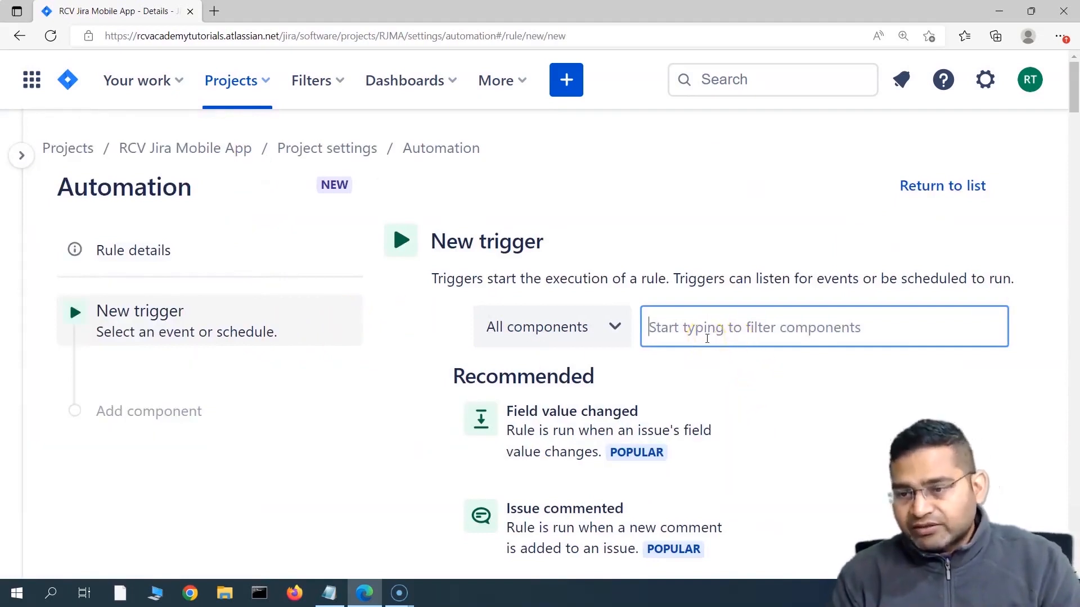
text(tra)
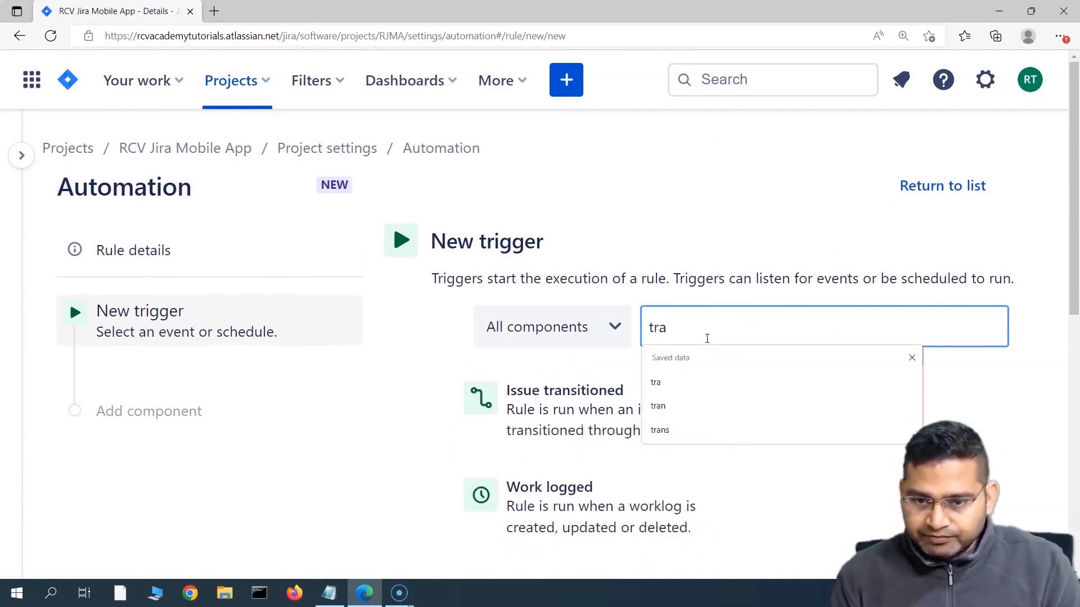
click(573, 405)
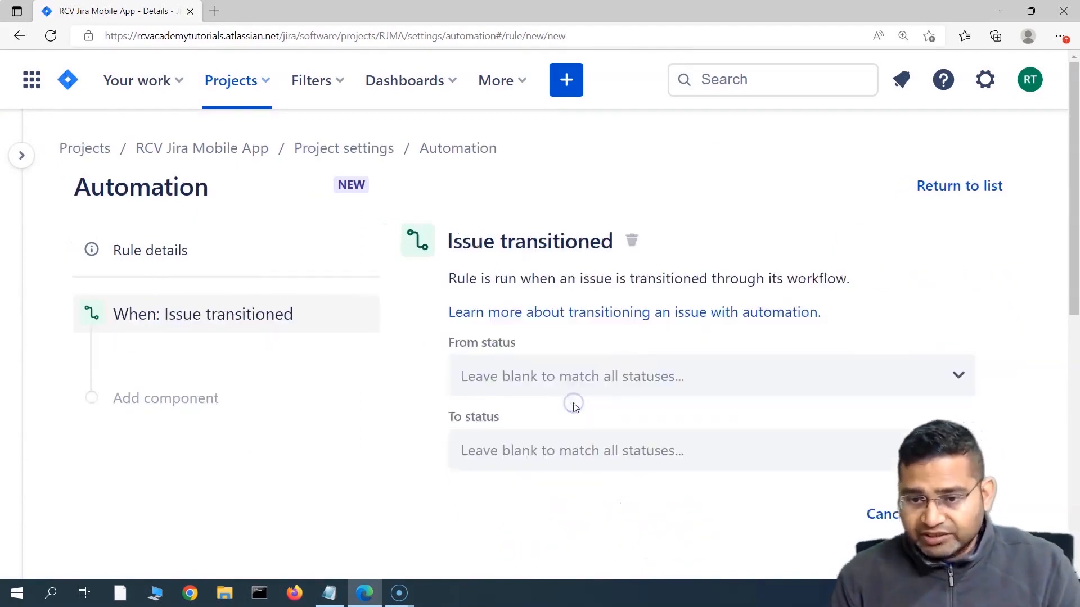
click(571, 456)
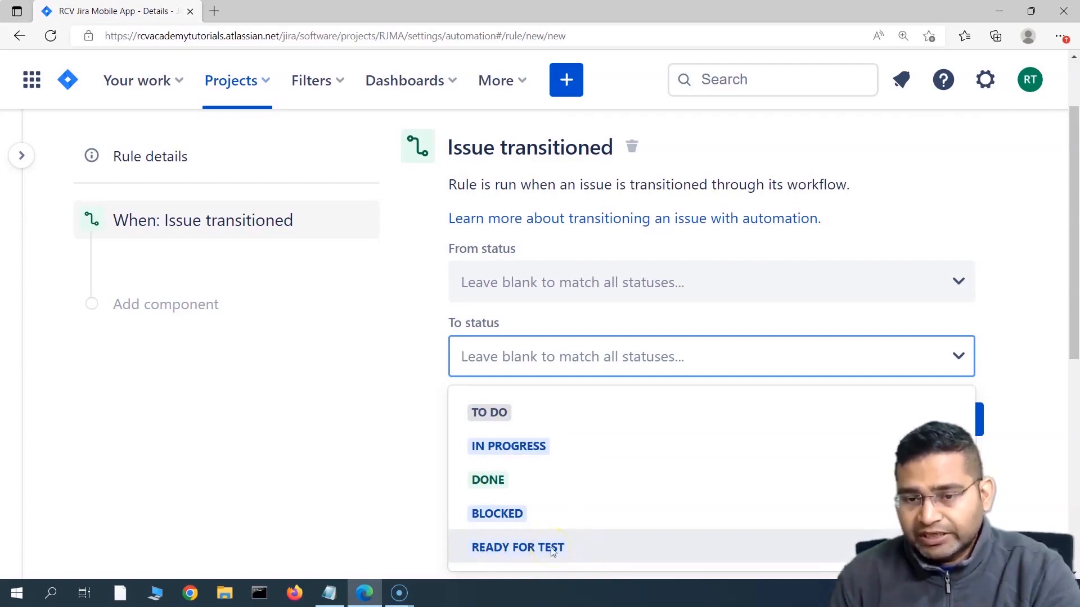
click(581, 549)
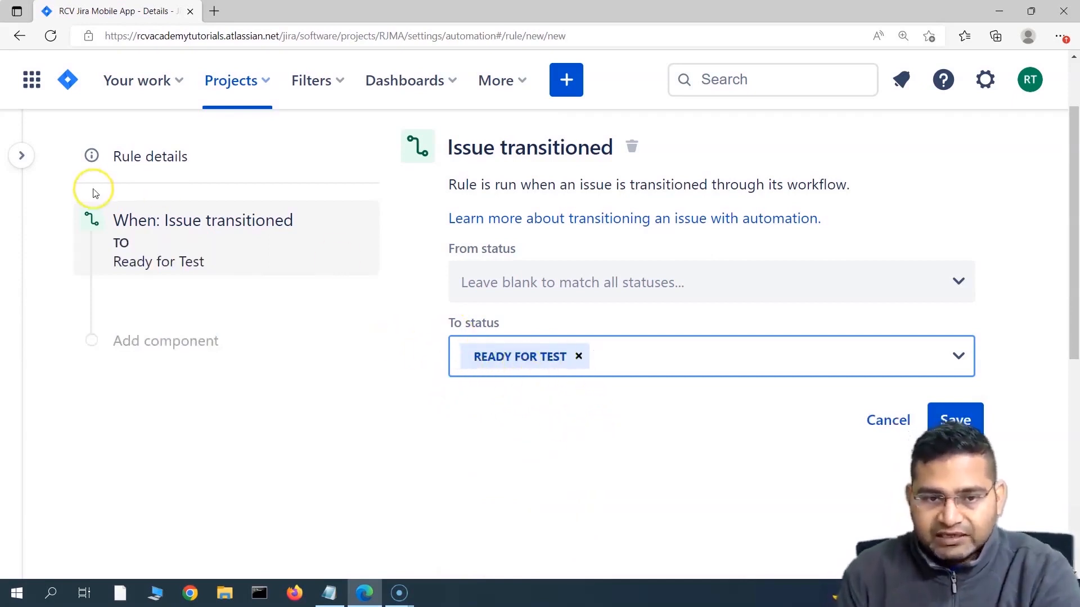
click(968, 427)
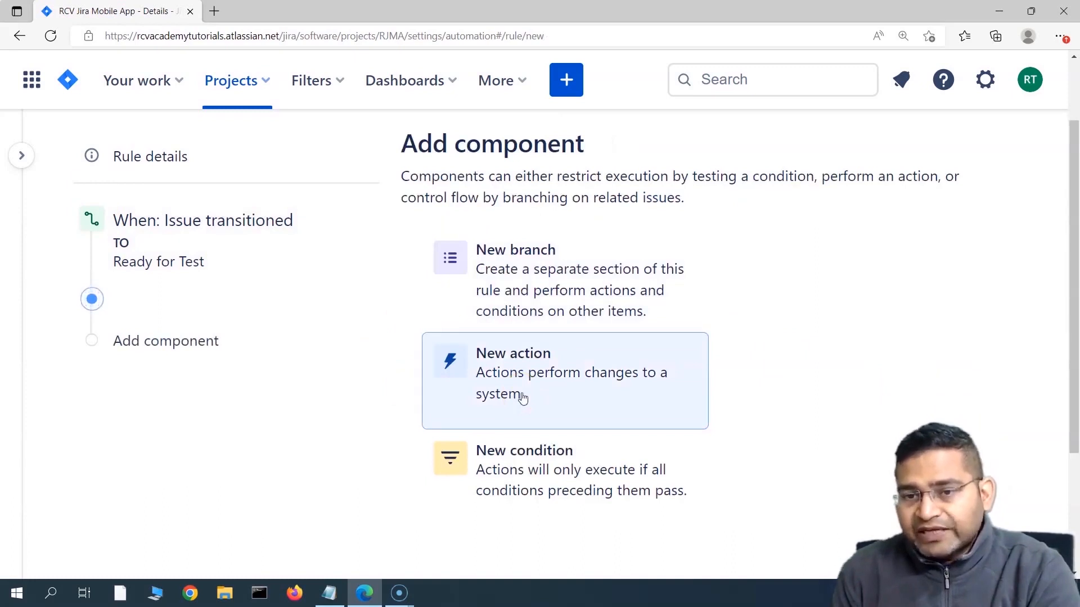
Step: Add a New condition step after the Ready for Test trigger, removing and re-adding it once
click(676, 304)
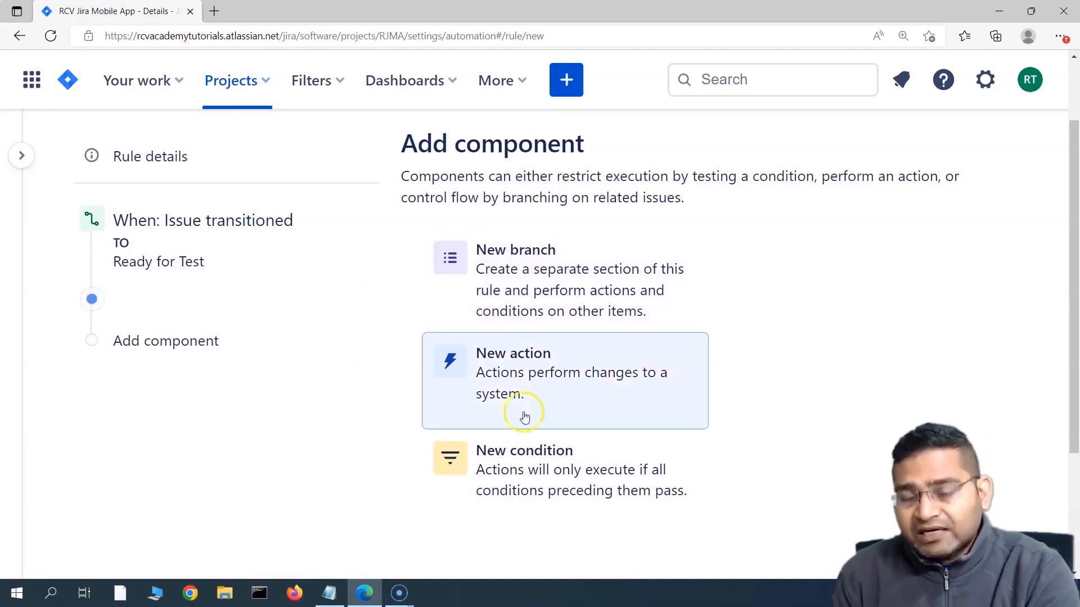
click(542, 477)
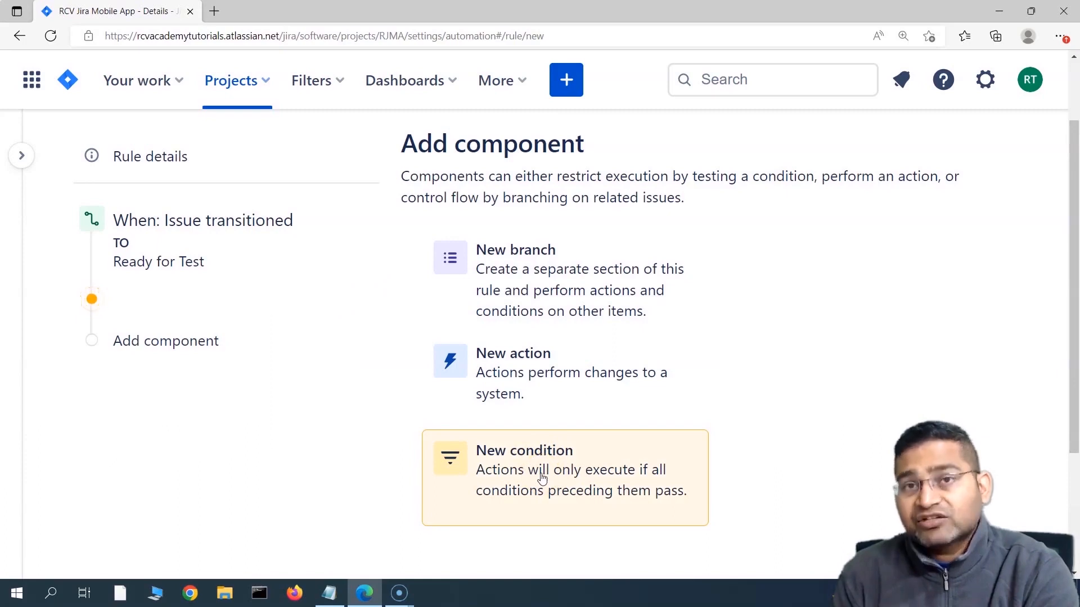
click(541, 477)
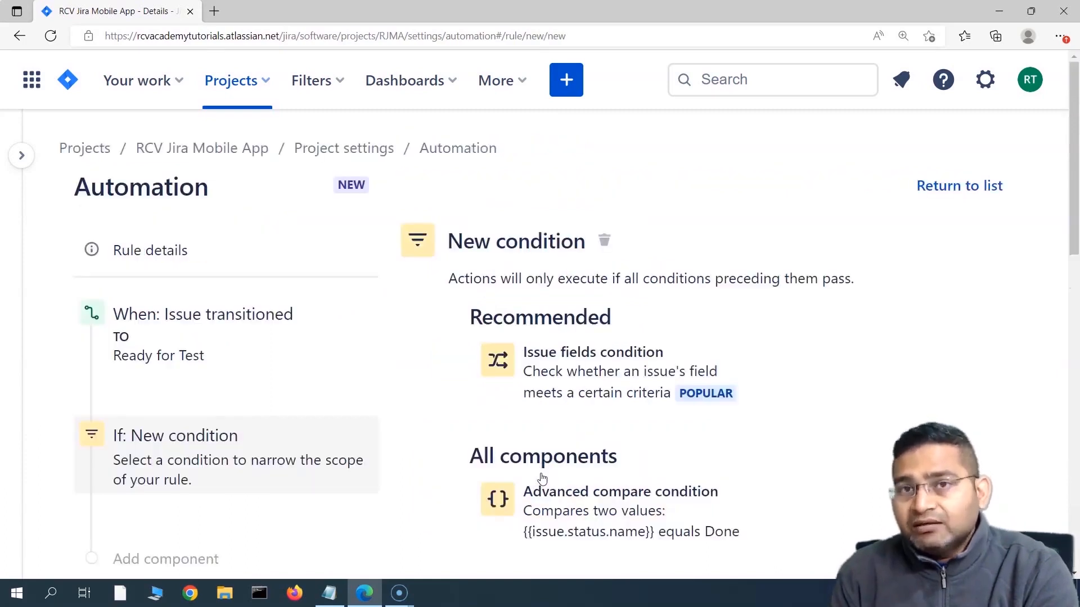
scroll(542, 477, down, 3)
click(358, 274)
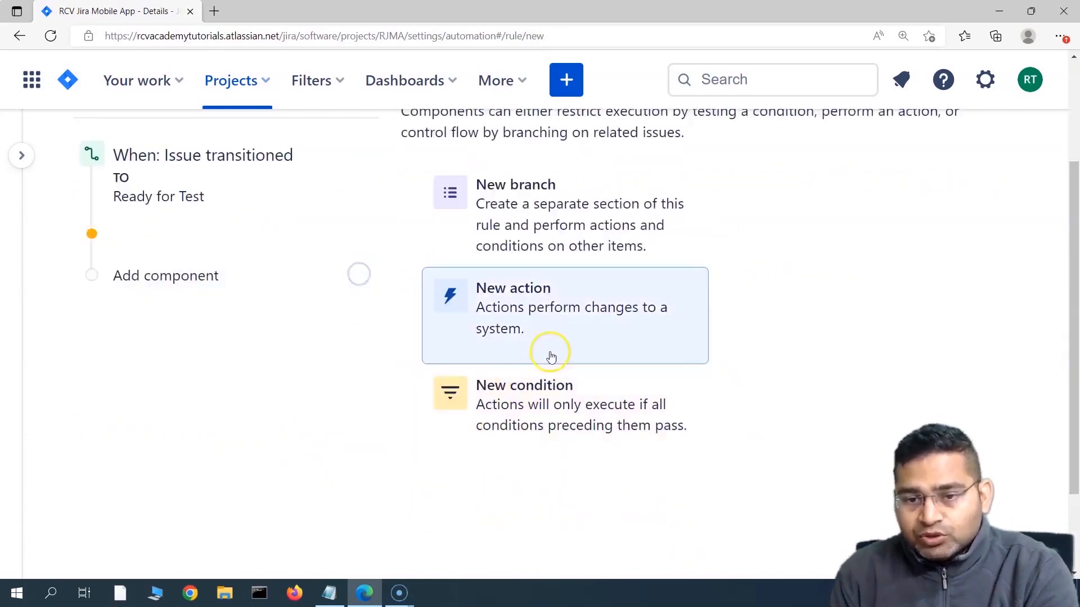
click(219, 278)
click(537, 406)
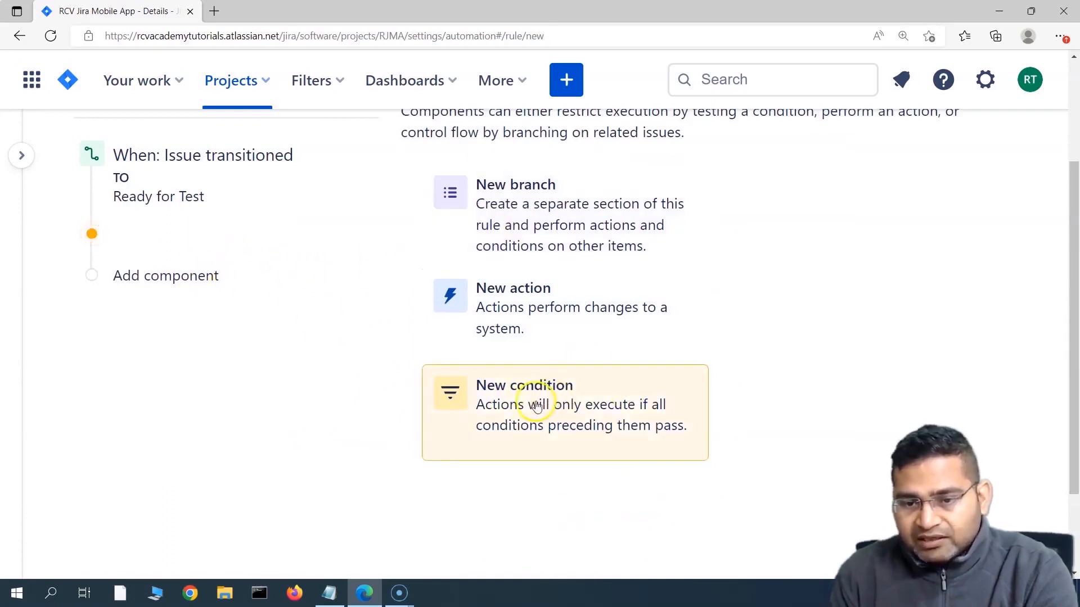
scroll(413, 442, down, 4)
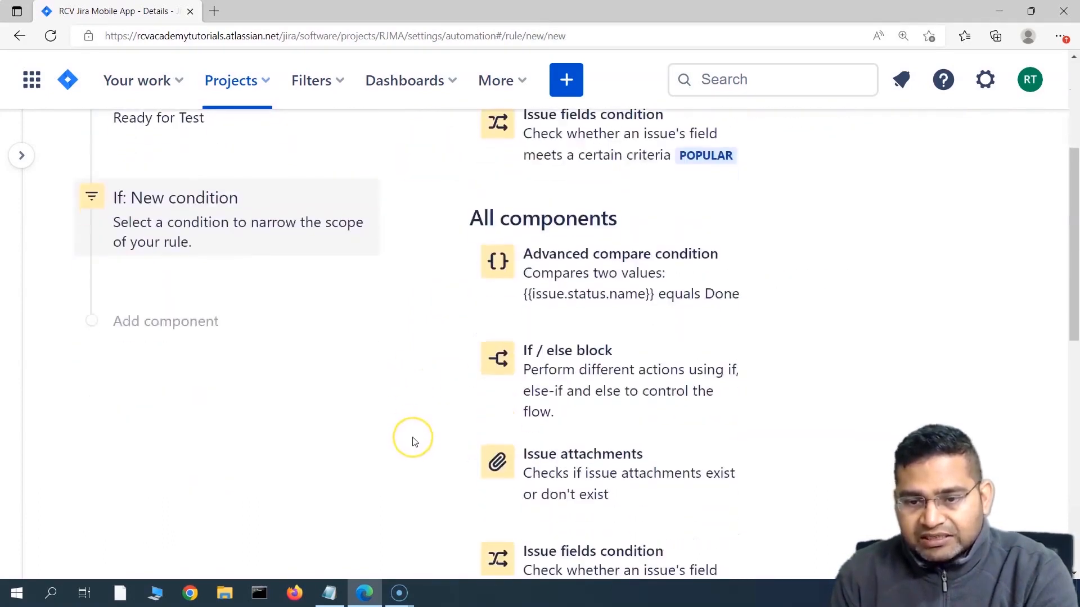
scroll(416, 450, up, 3)
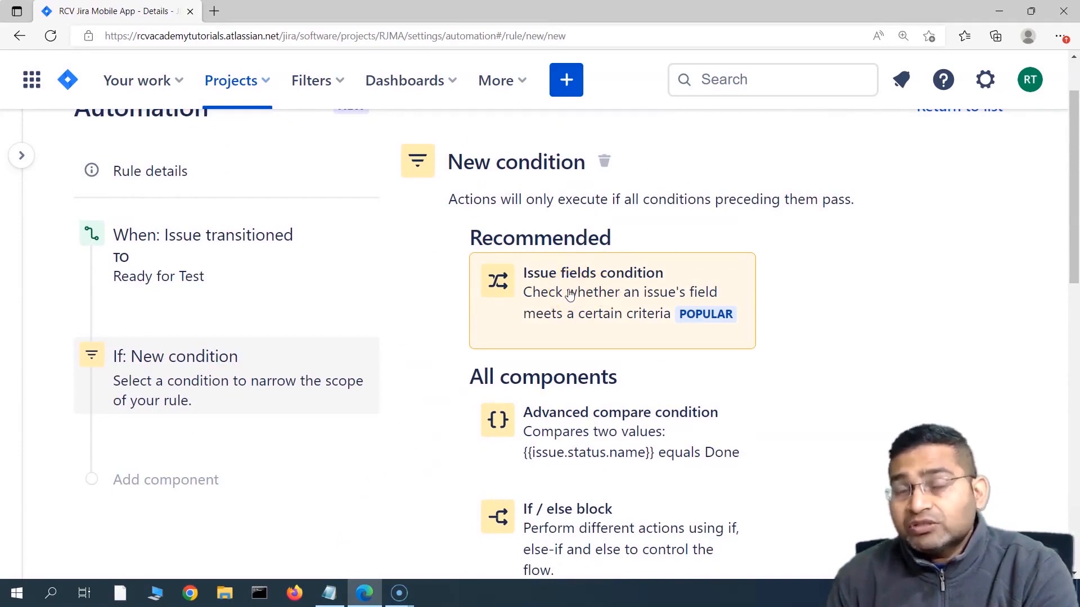
Step: Configure an Issue fields condition with Issue Type equals Bug and save it
click(602, 286)
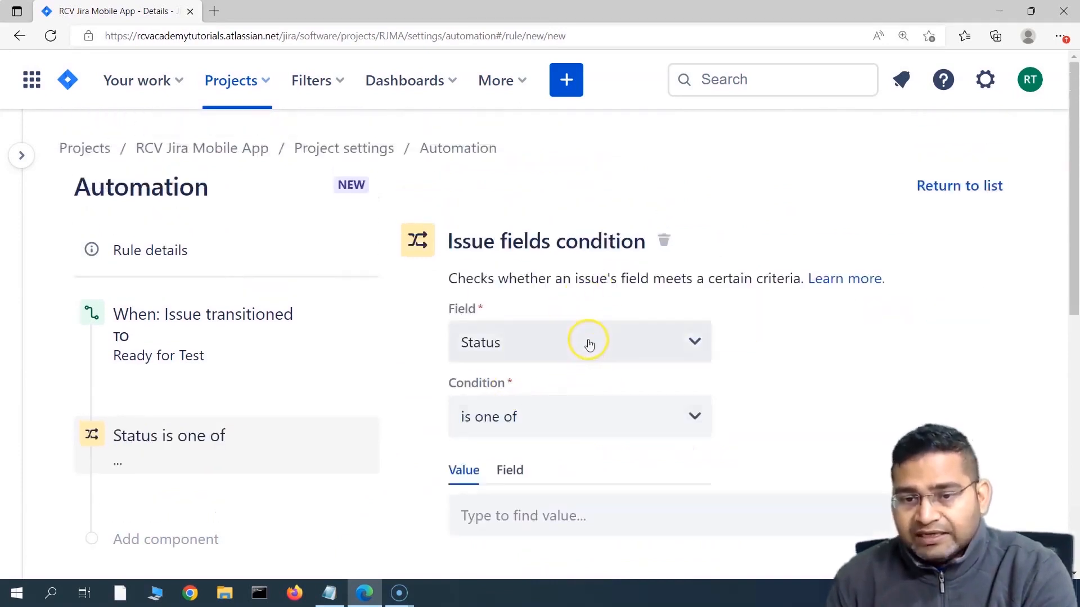
click(585, 342)
text(i)
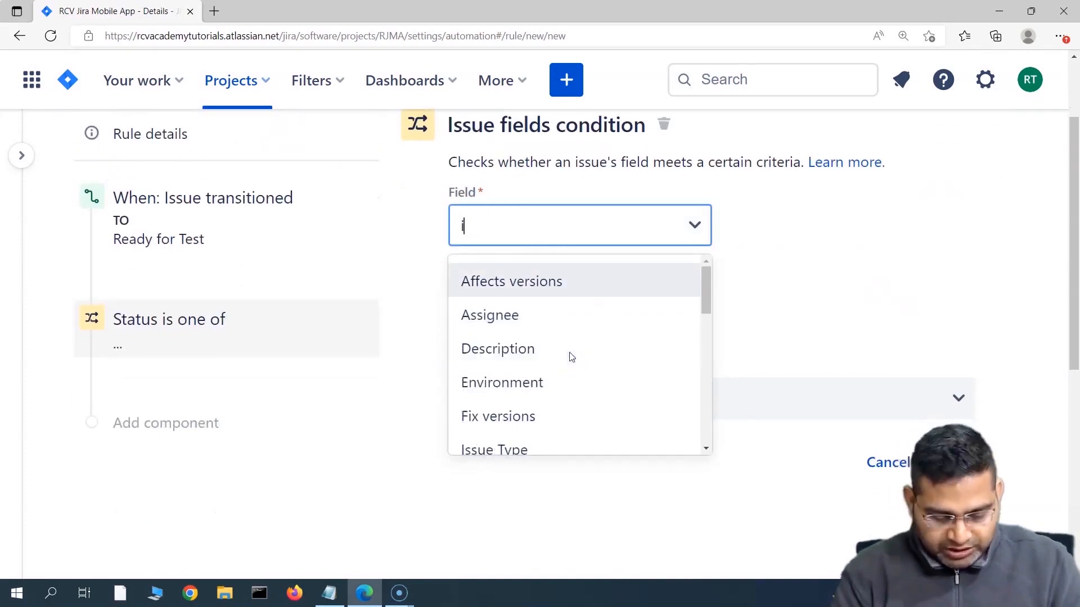
text(ss)
click(561, 281)
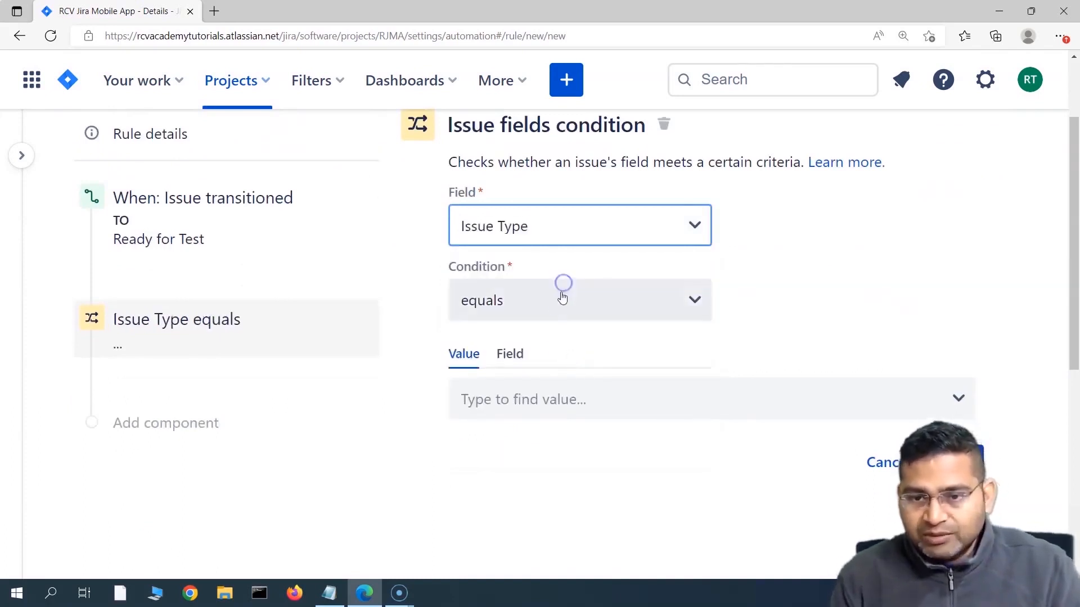
click(554, 304)
click(506, 355)
click(521, 399)
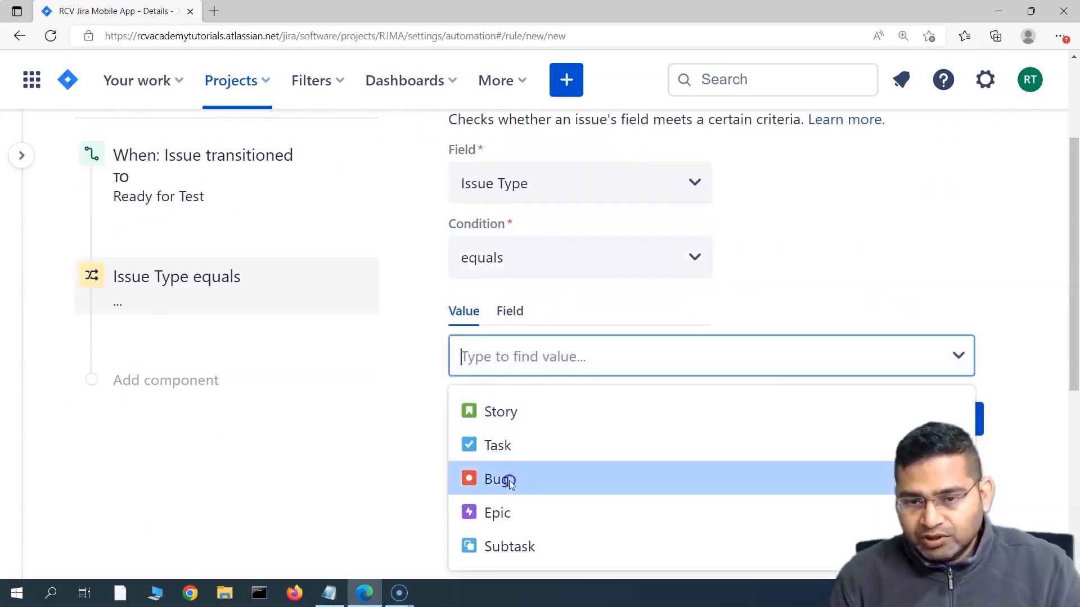
click(509, 482)
click(955, 420)
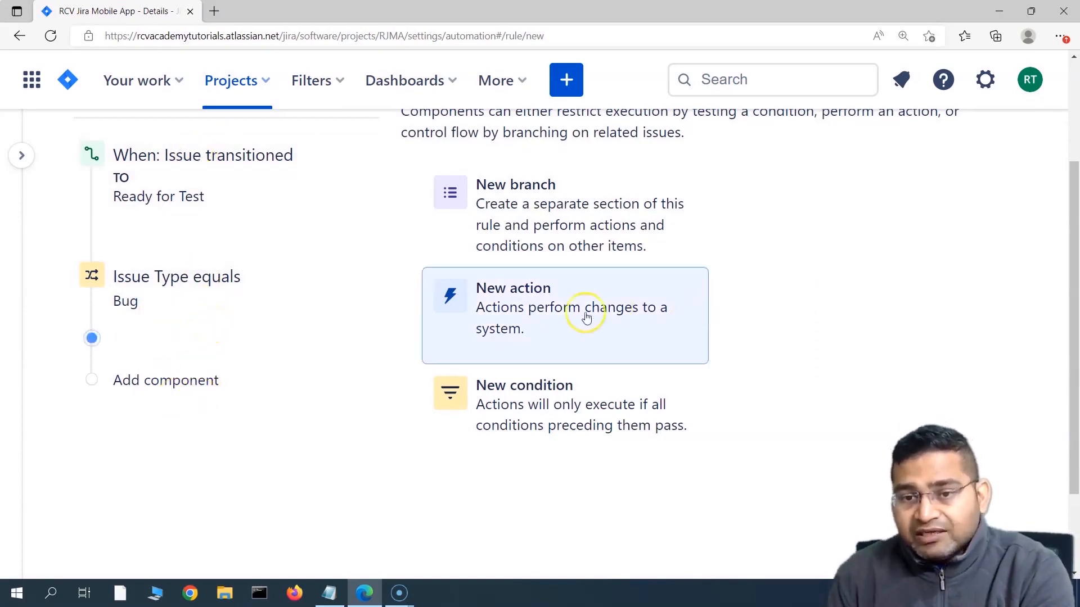
Step: Add a new action step and pick Send email from the action list
click(532, 314)
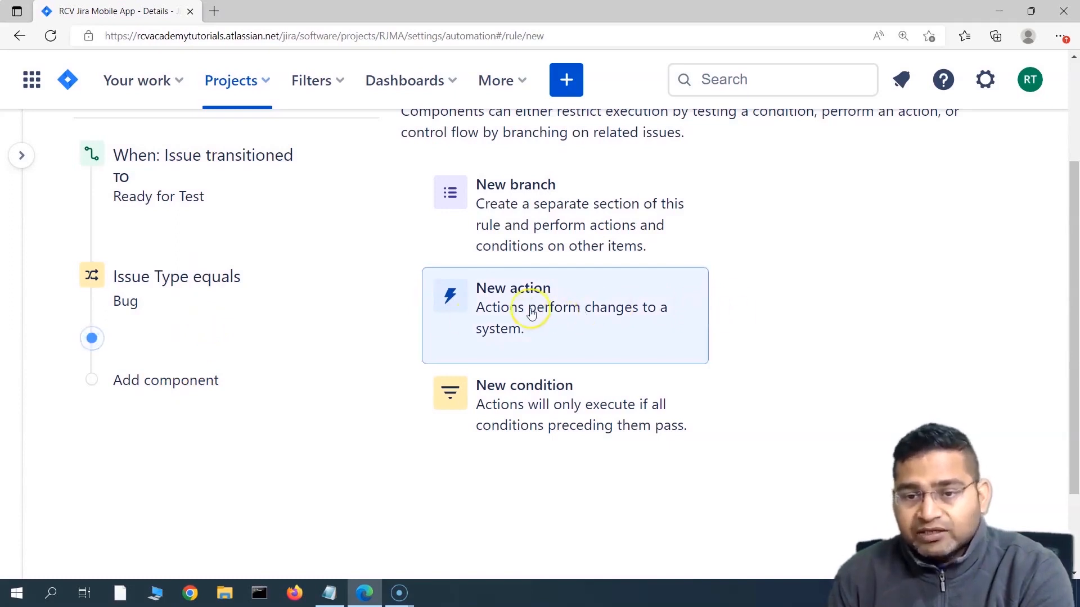
click(532, 312)
scroll(408, 443, down, 1)
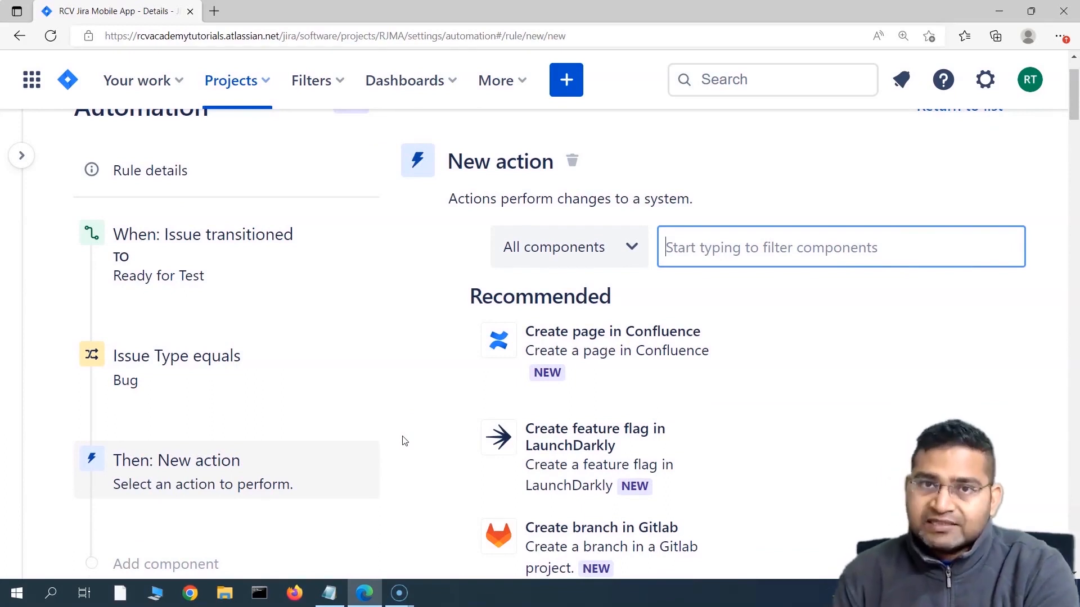
scroll(433, 402, down, 3)
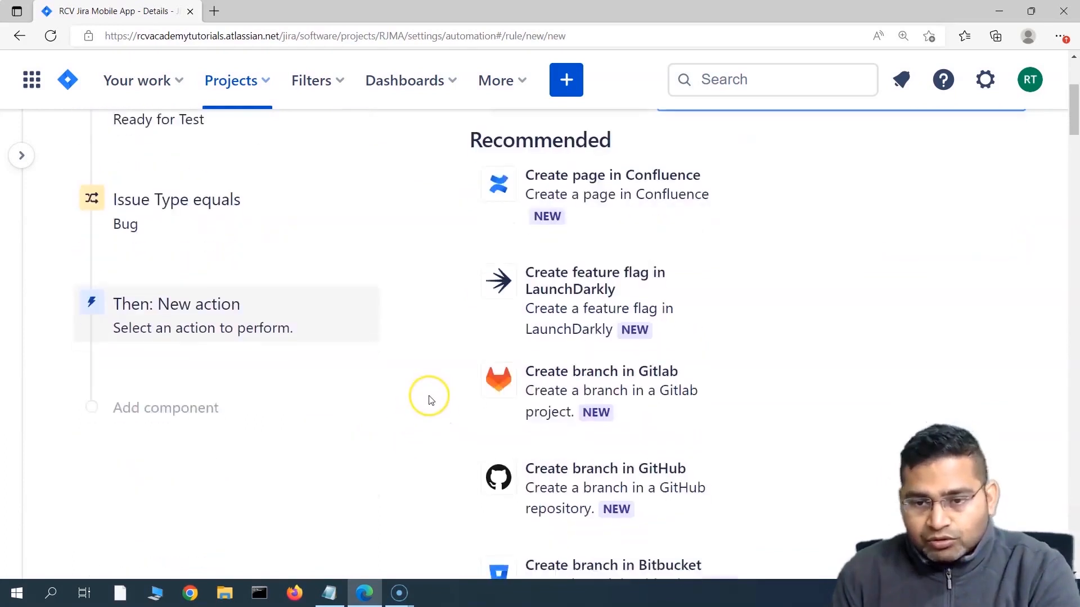
scroll(450, 425, down, 1)
scroll(451, 426, down, 3)
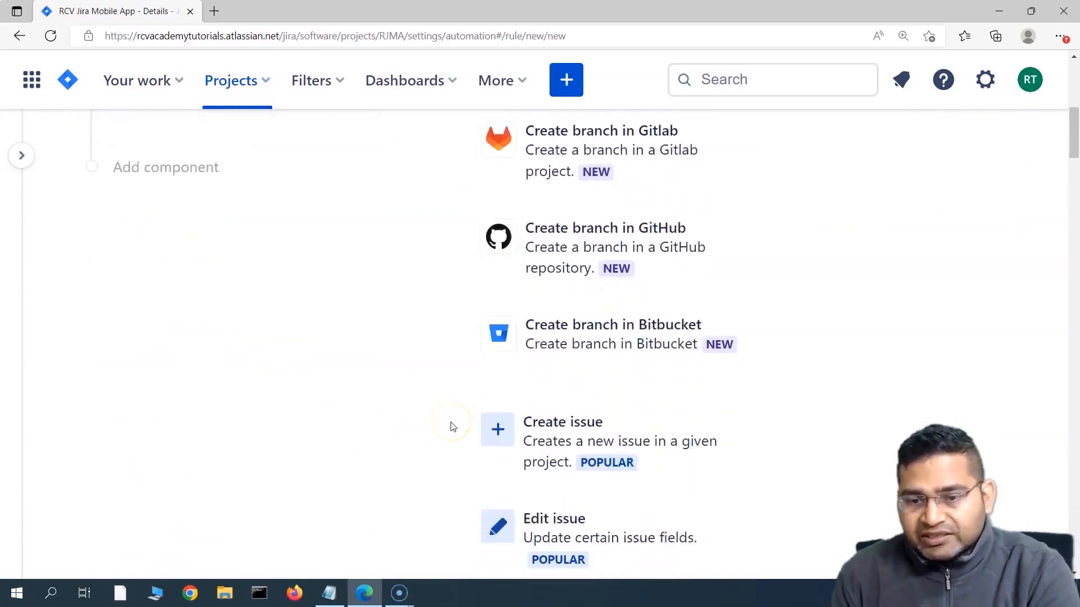
scroll(451, 428, down, 9)
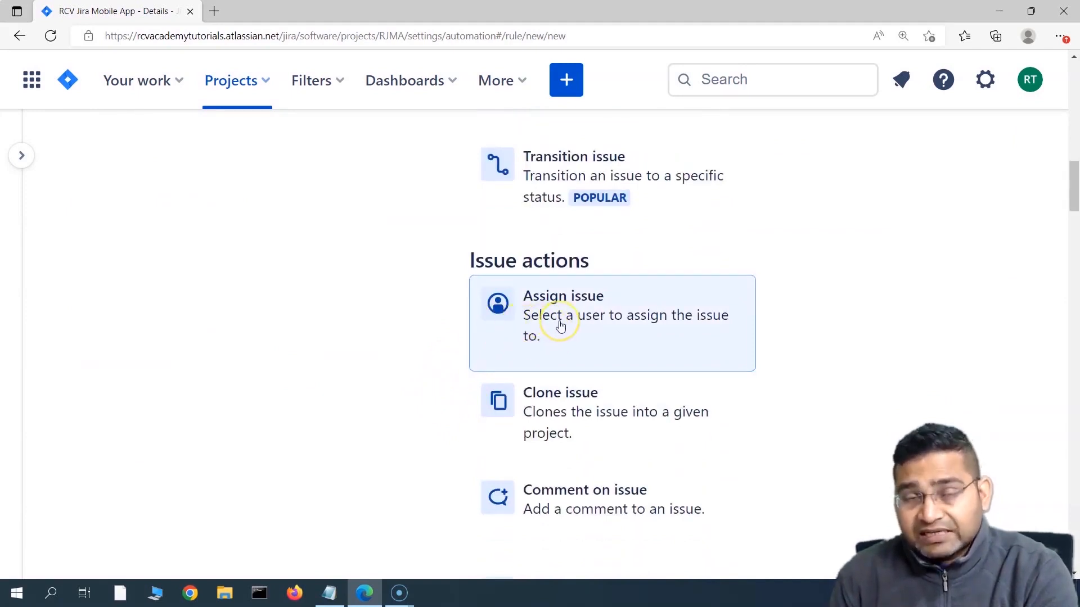
scroll(441, 417, down, 1)
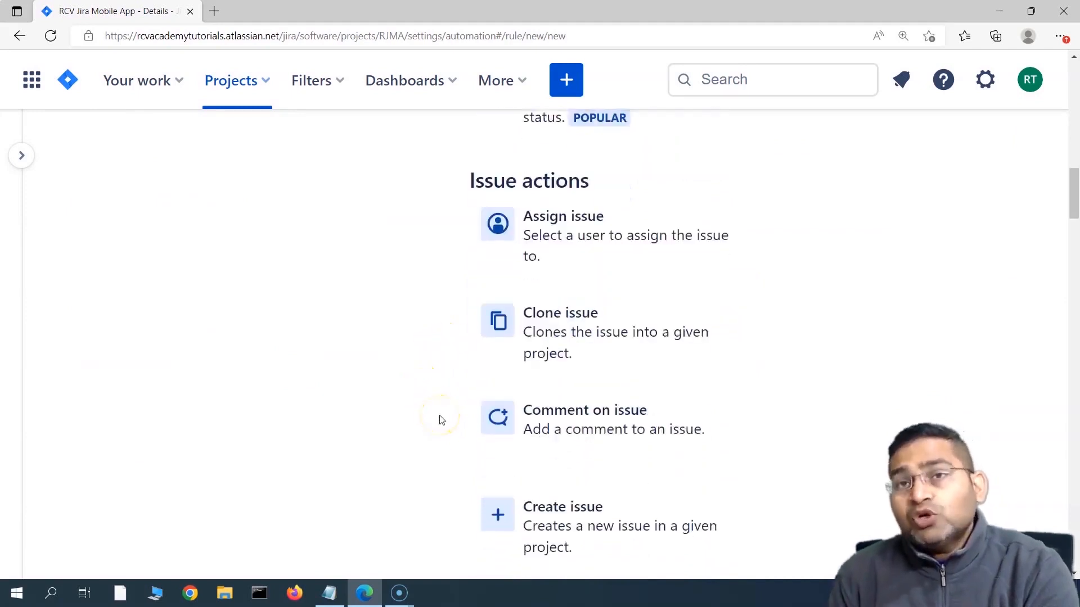
scroll(535, 337, up, 2)
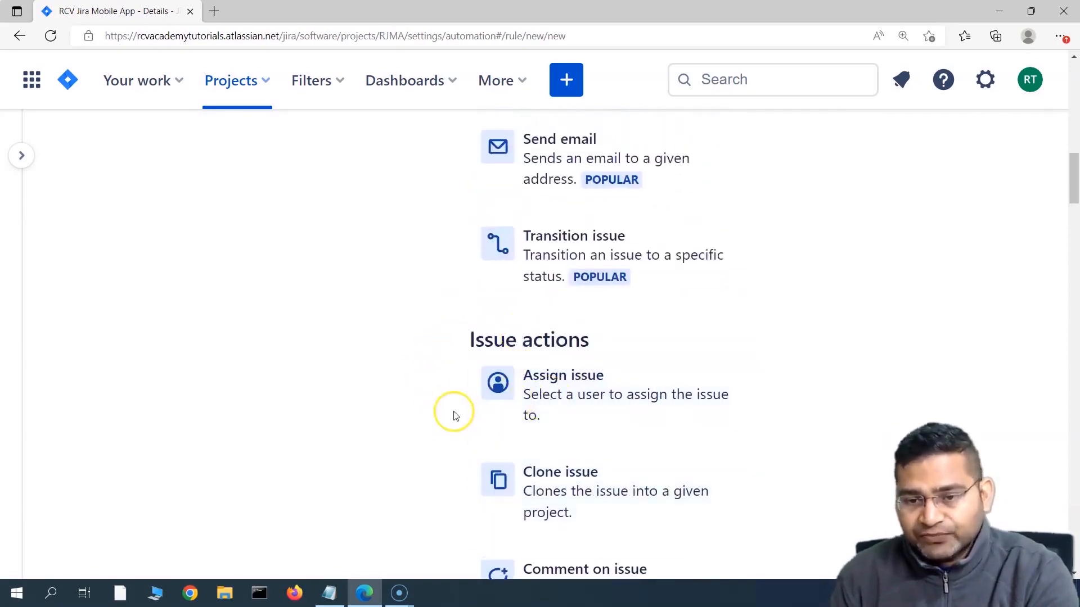
scroll(544, 406, down, 1)
scroll(544, 406, down, 10)
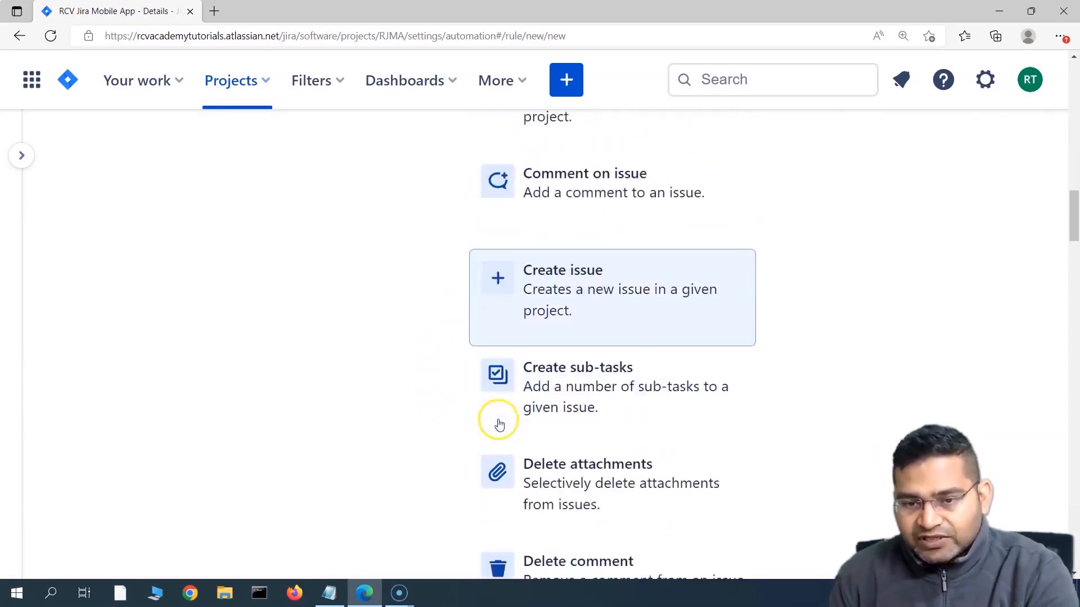
scroll(451, 407, down, 3)
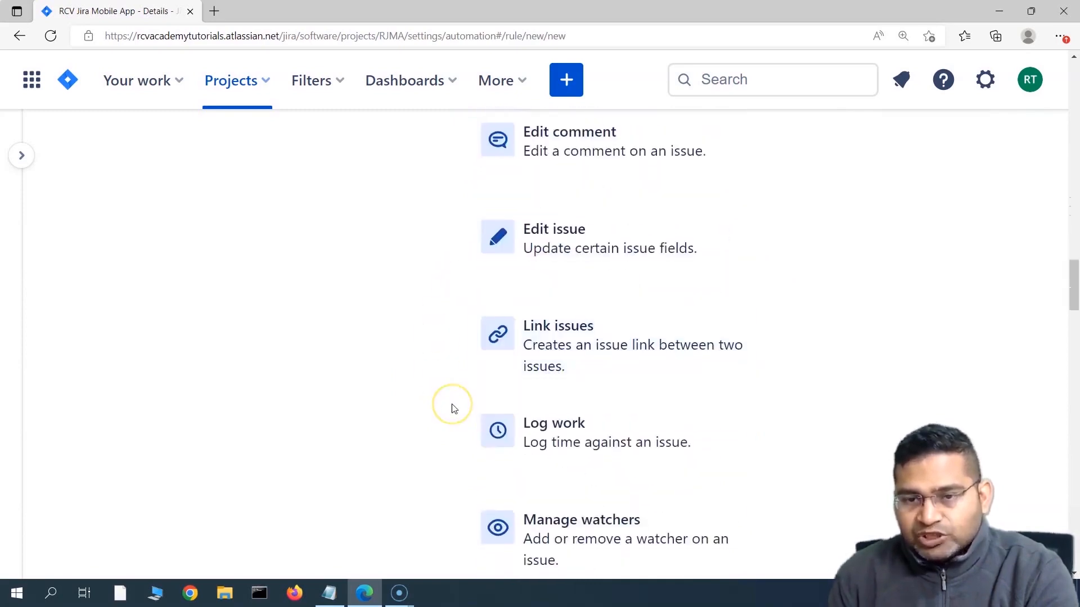
scroll(450, 407, down, 6)
click(554, 403)
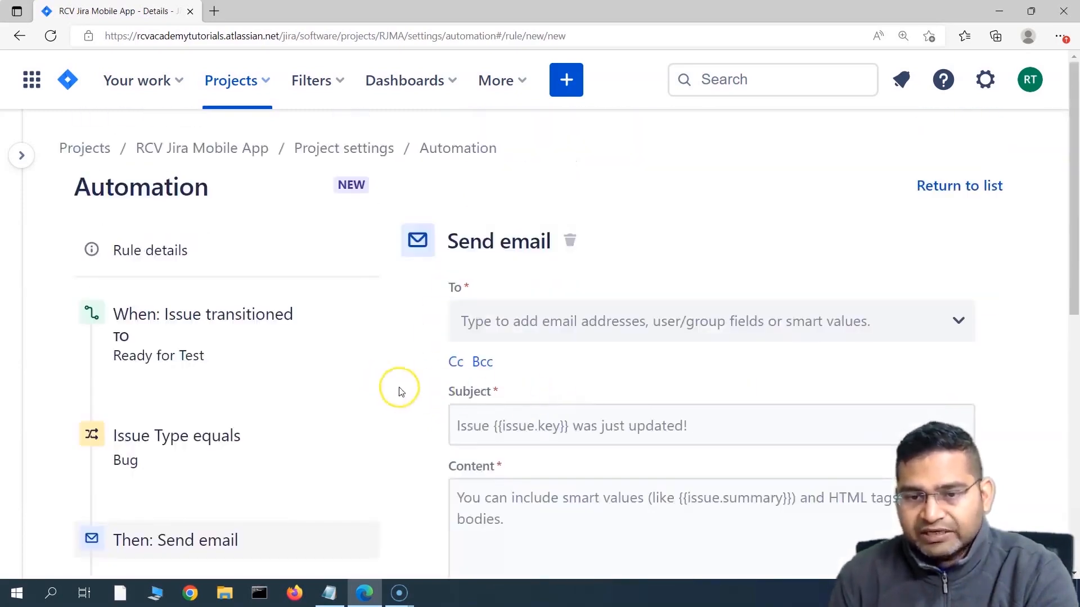
Step: Address the Send email action To the issue's Reporter from the recipient suggestions
click(585, 330)
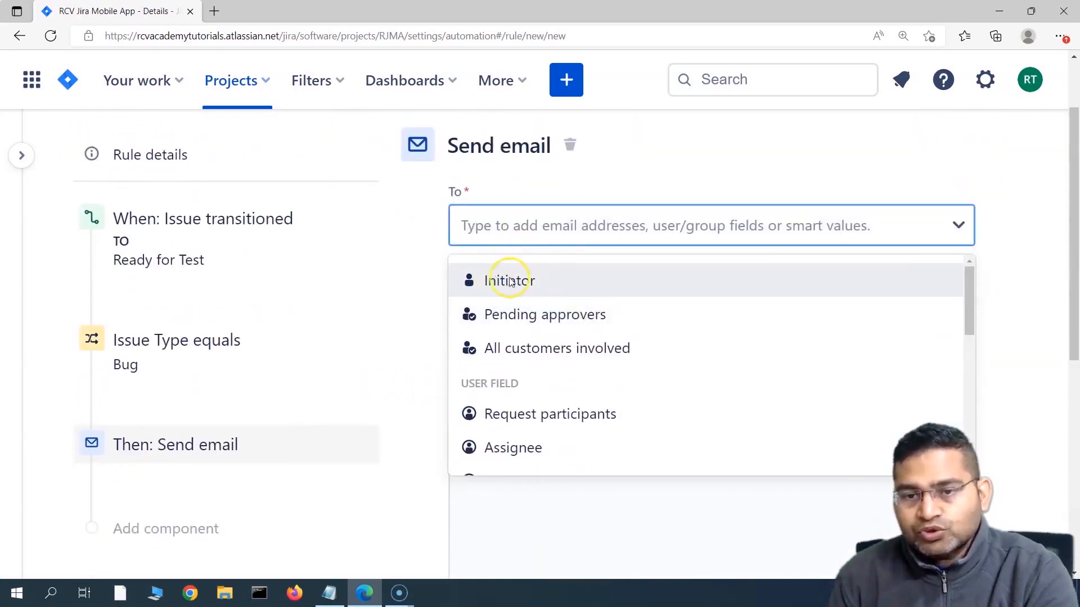
scroll(506, 365, down, 1)
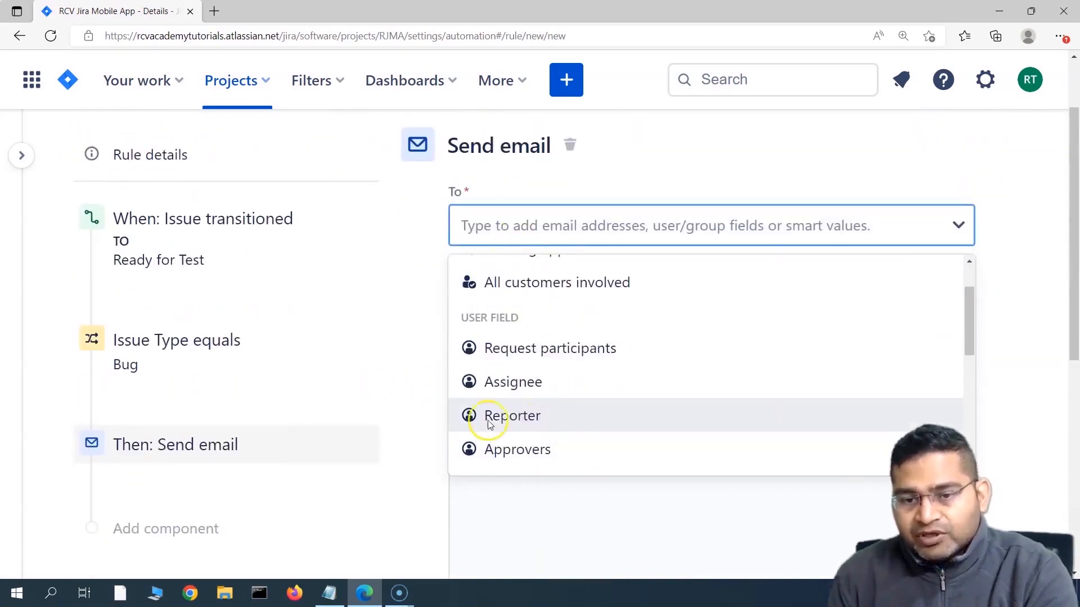
click(532, 421)
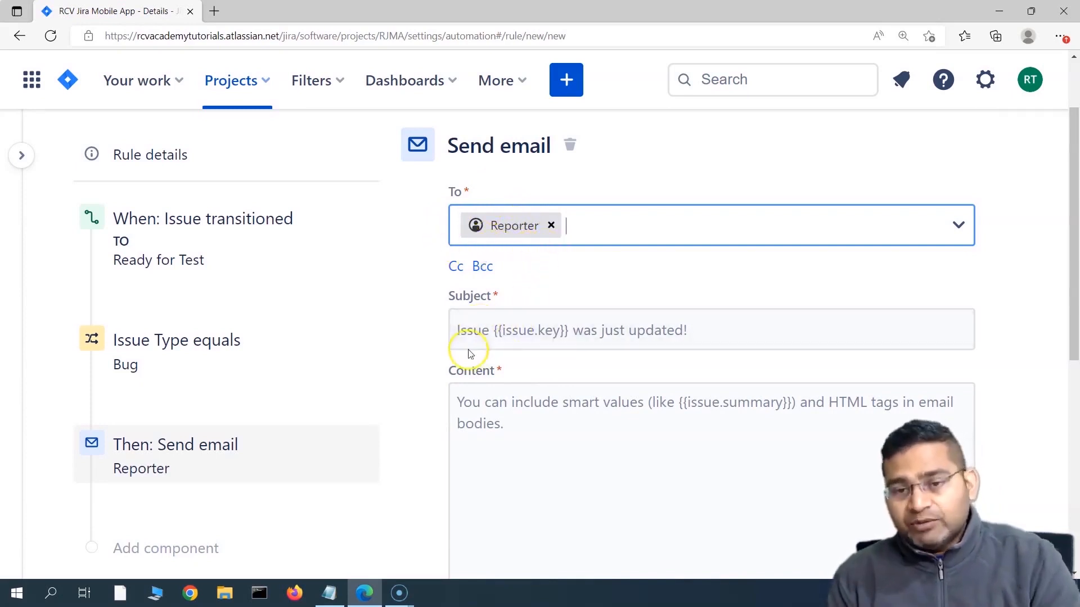
click(465, 330)
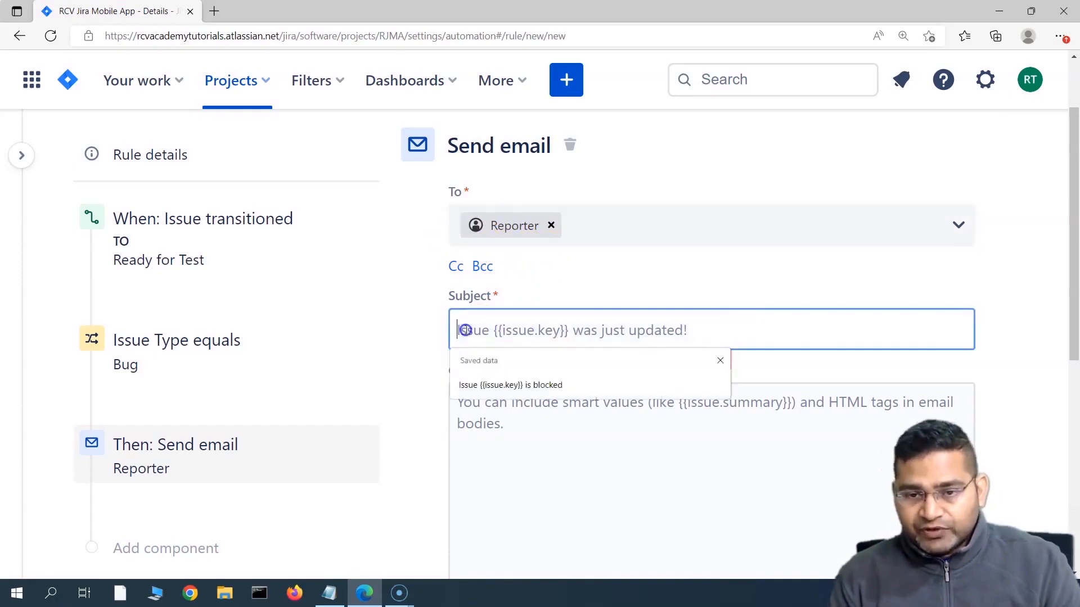
Step: Change the email subject to 'Issue {{issue.key}} is ready for test'
click(497, 386)
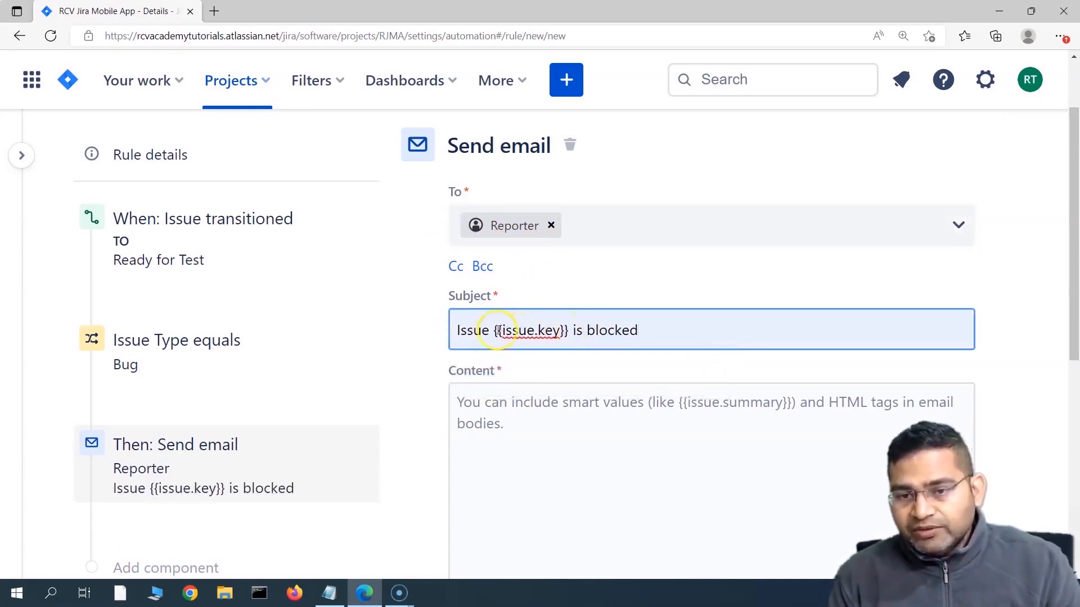
drag(495, 331, 568, 330)
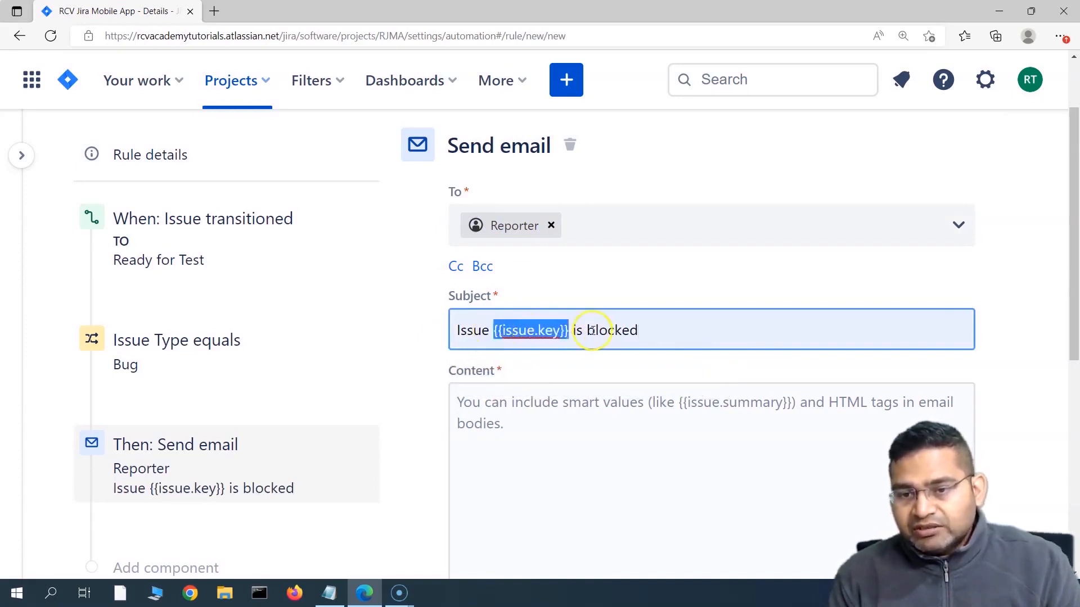
click(588, 331)
drag(587, 331, 658, 330)
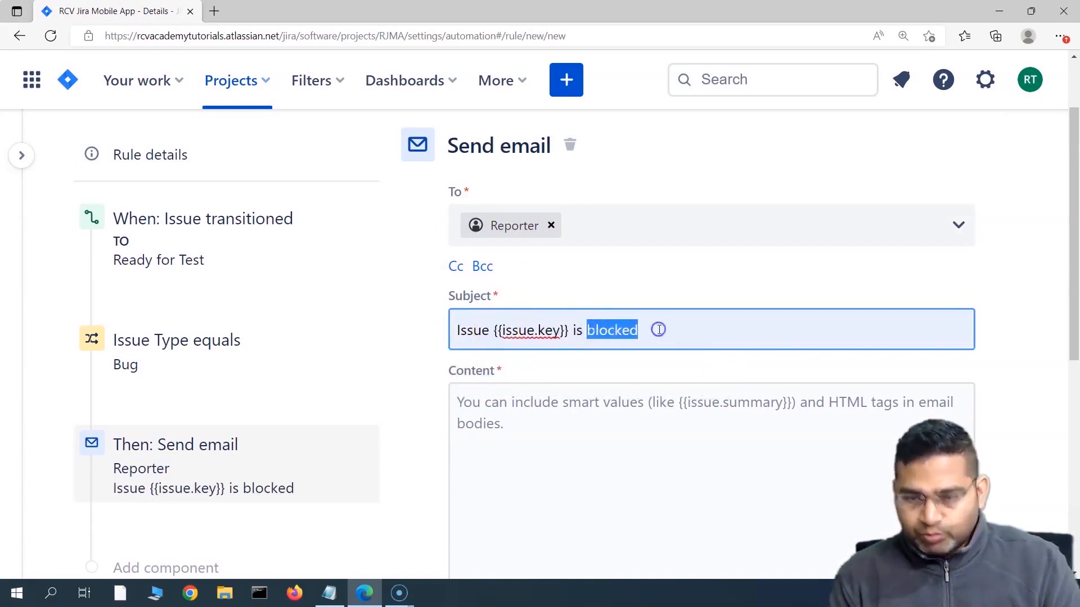
text(ready for)
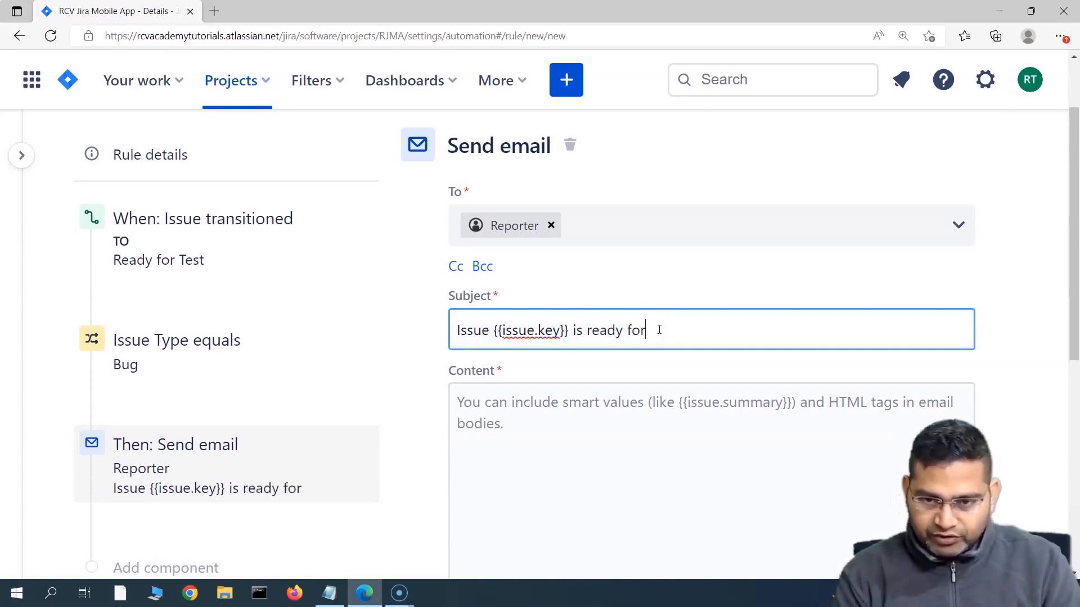
text( test)
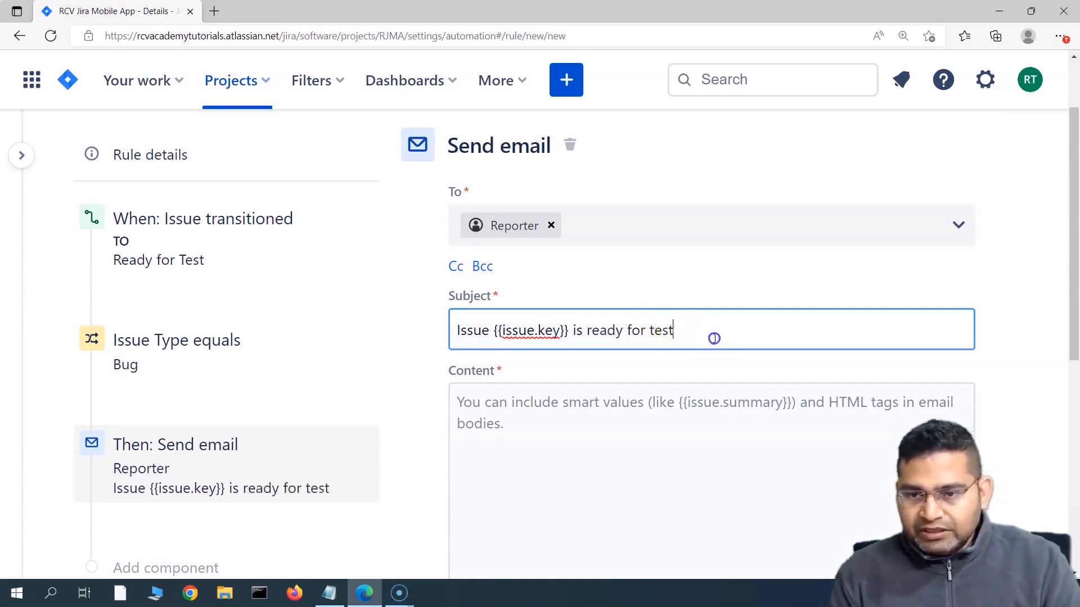
Step: Copy the subject text into the email content and save the Send email action
drag(713, 338, 435, 338)
key(ctrl+c)
click(486, 418)
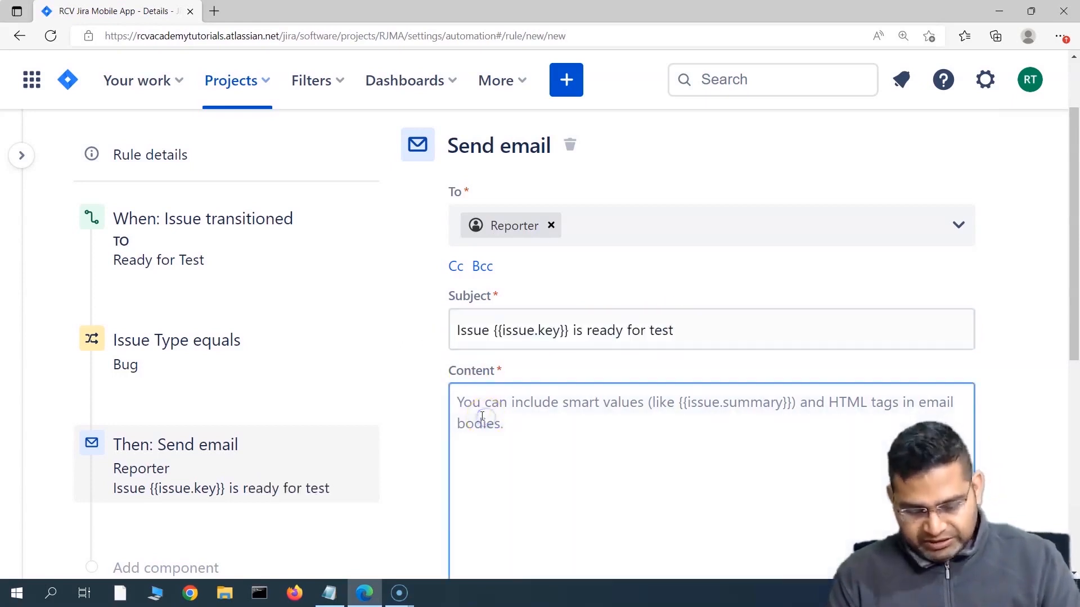
key(ctrl+v)
scroll(723, 415, down, 4)
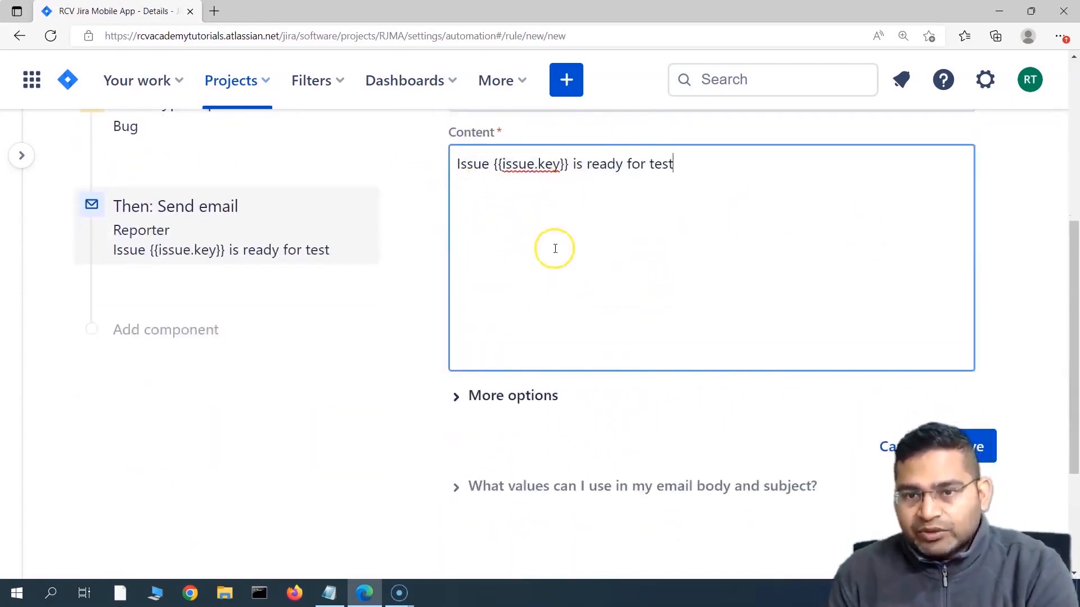
scroll(502, 218, up, 3)
scroll(514, 320, down, 3)
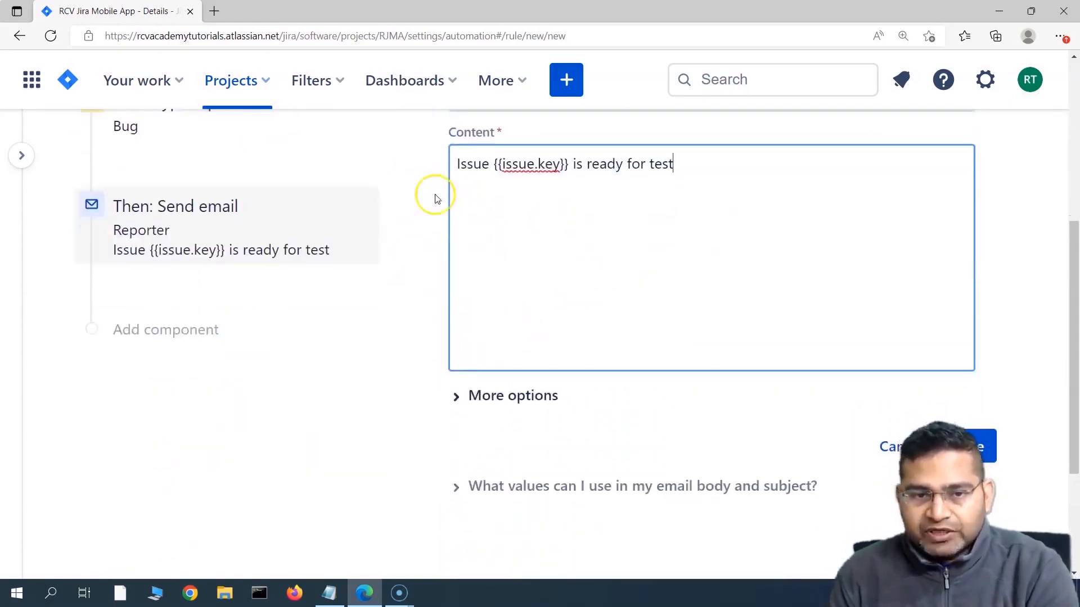
click(977, 446)
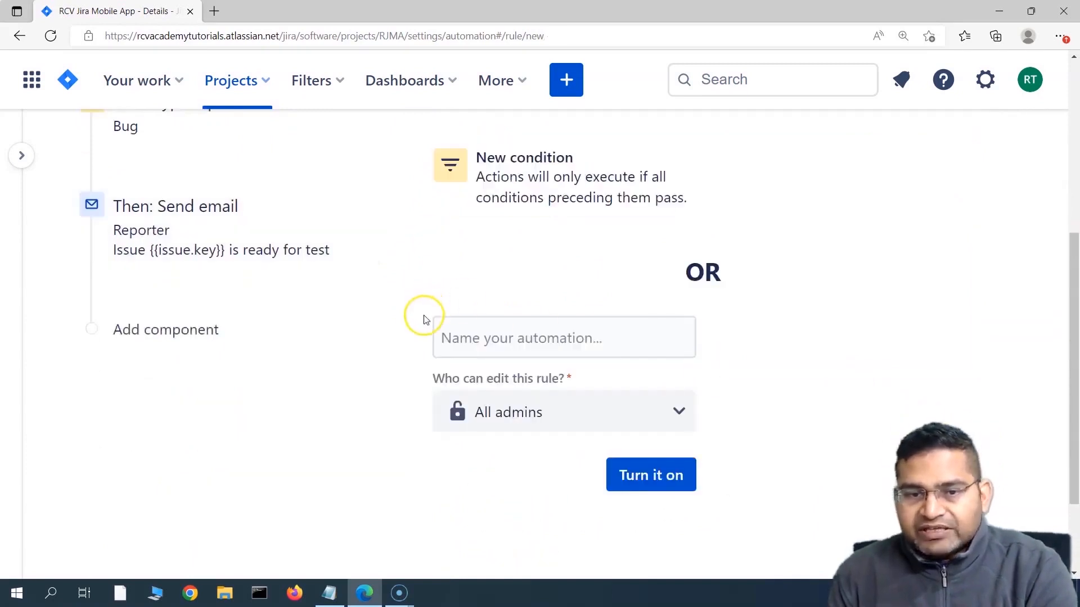
Step: Add an Assign issue action after the Send email action
scroll(234, 321, up, 3)
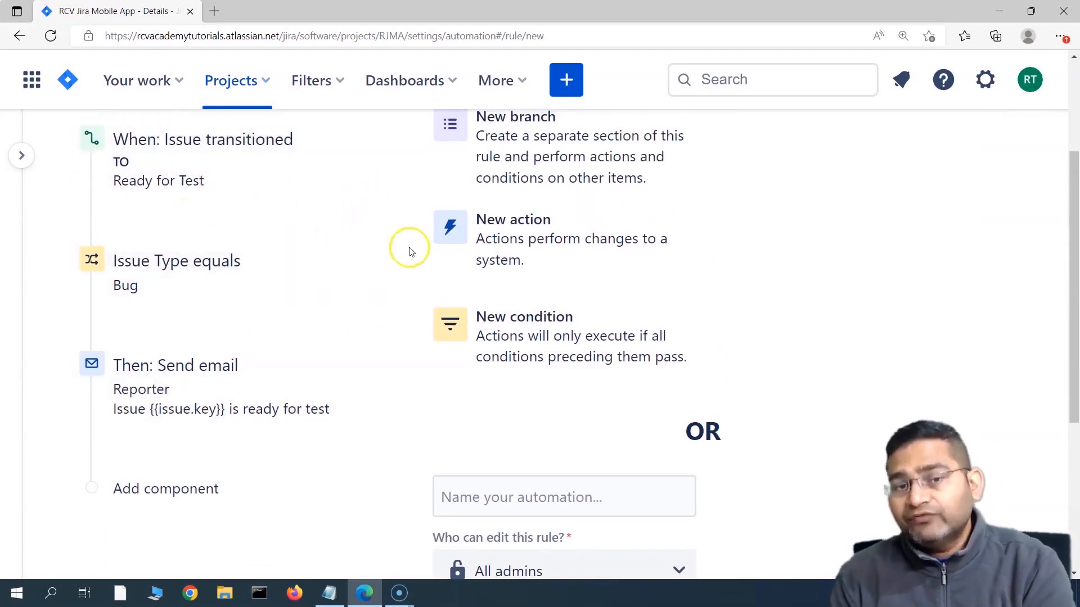
scroll(236, 366, down, 2)
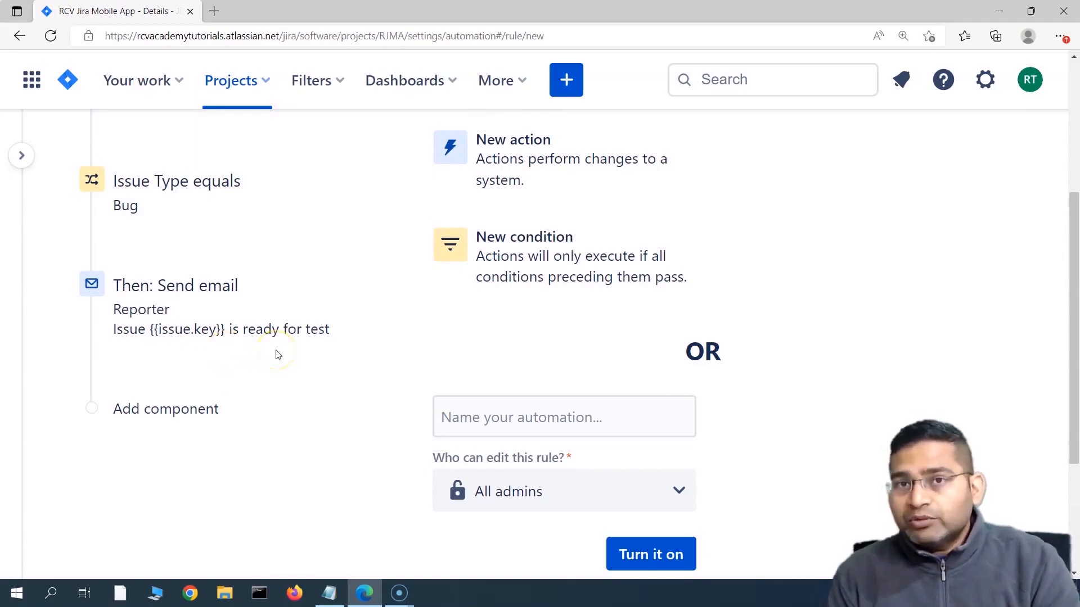
click(505, 166)
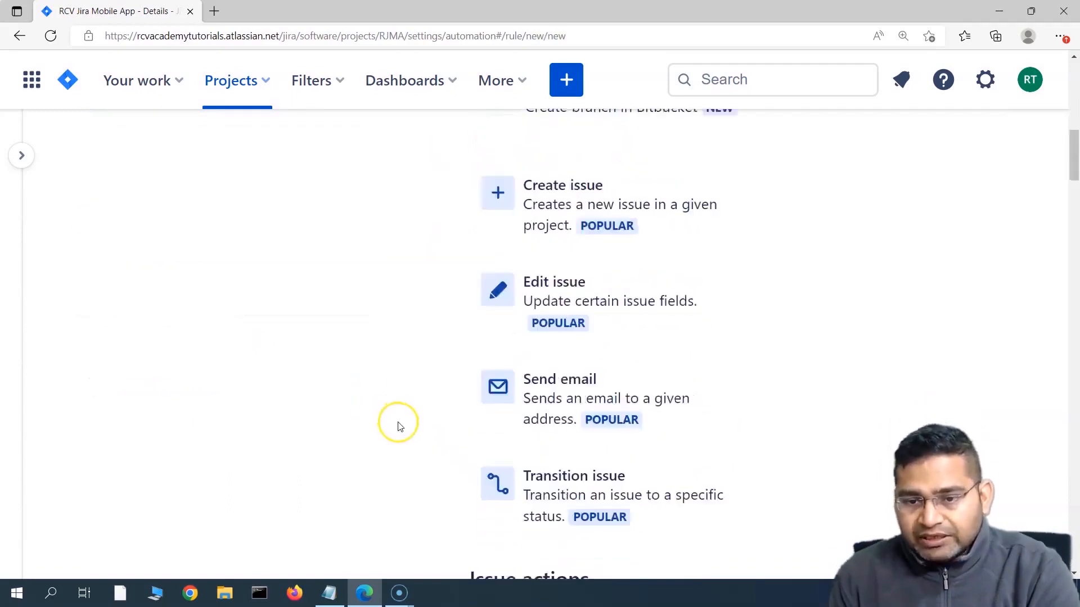
scroll(511, 388, down, 8)
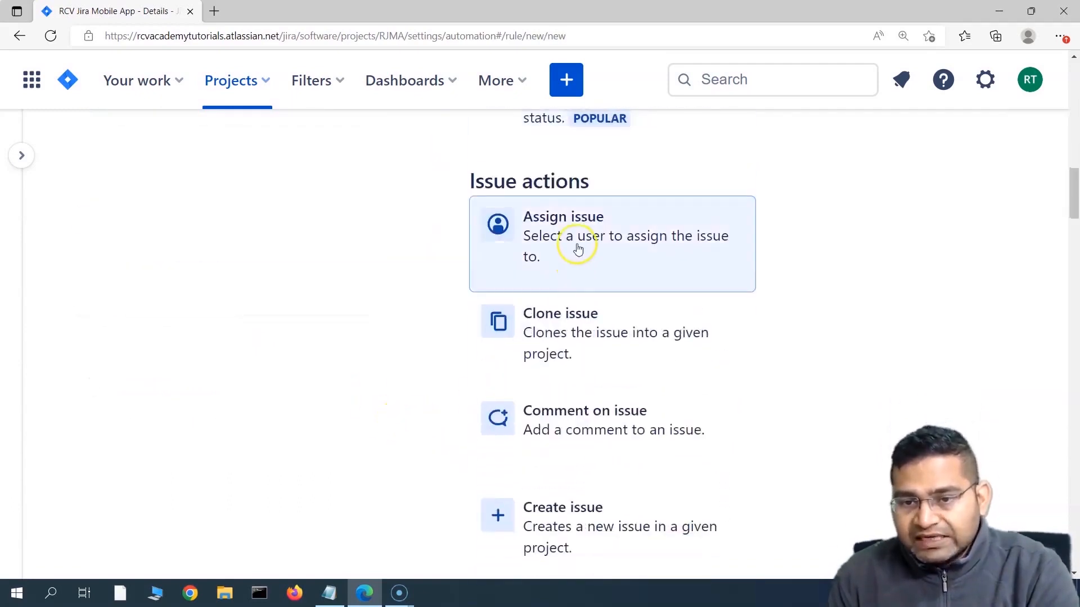
click(577, 246)
scroll(408, 419, down, 2)
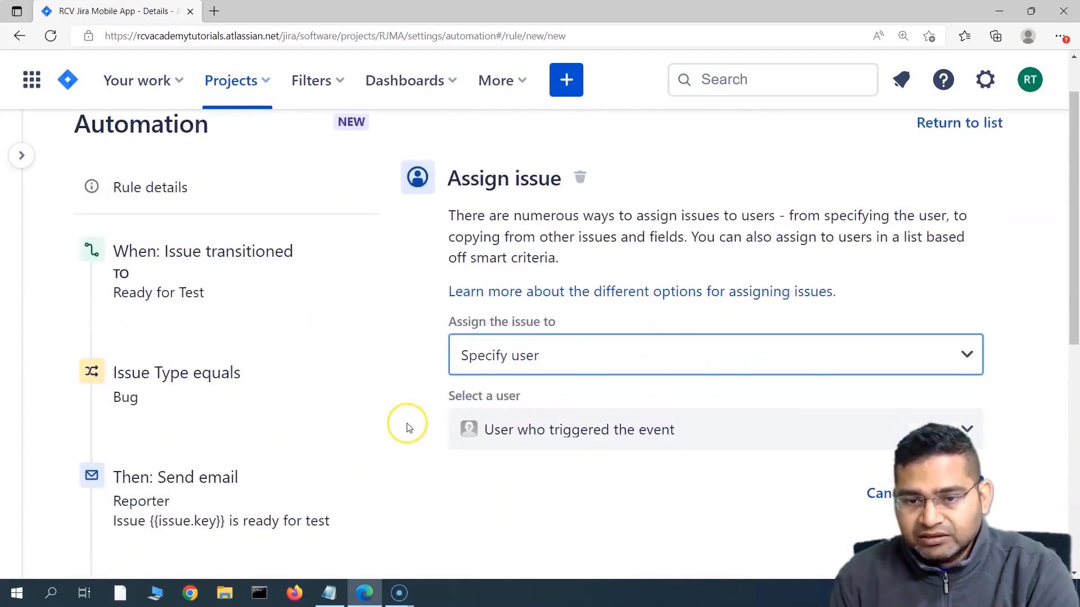
click(556, 343)
scroll(568, 444, down, 1)
scroll(1067, 283, down, 3)
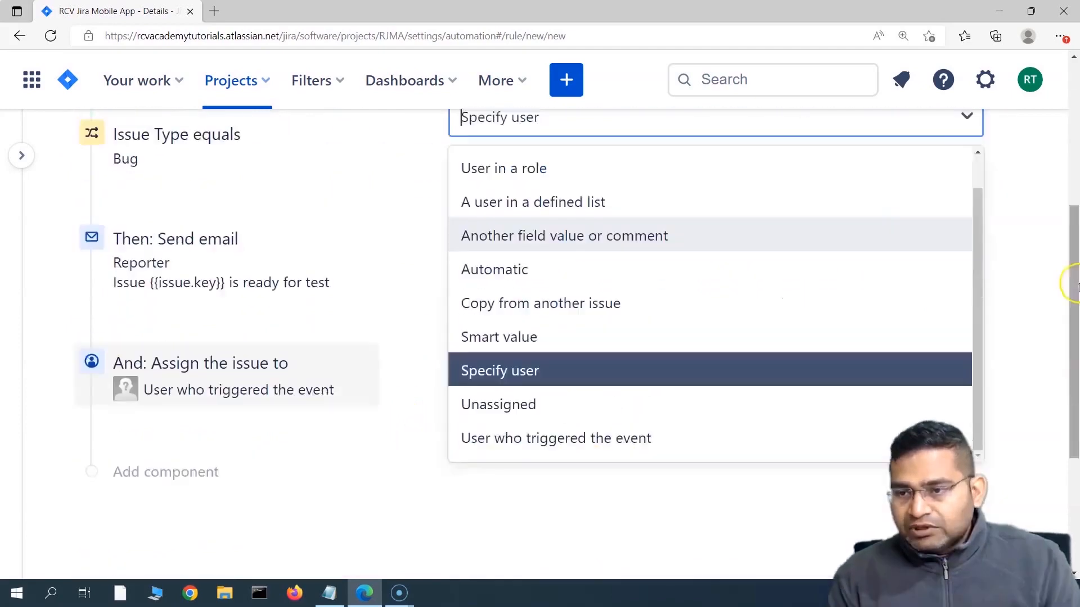
scroll(721, 346, up, 1)
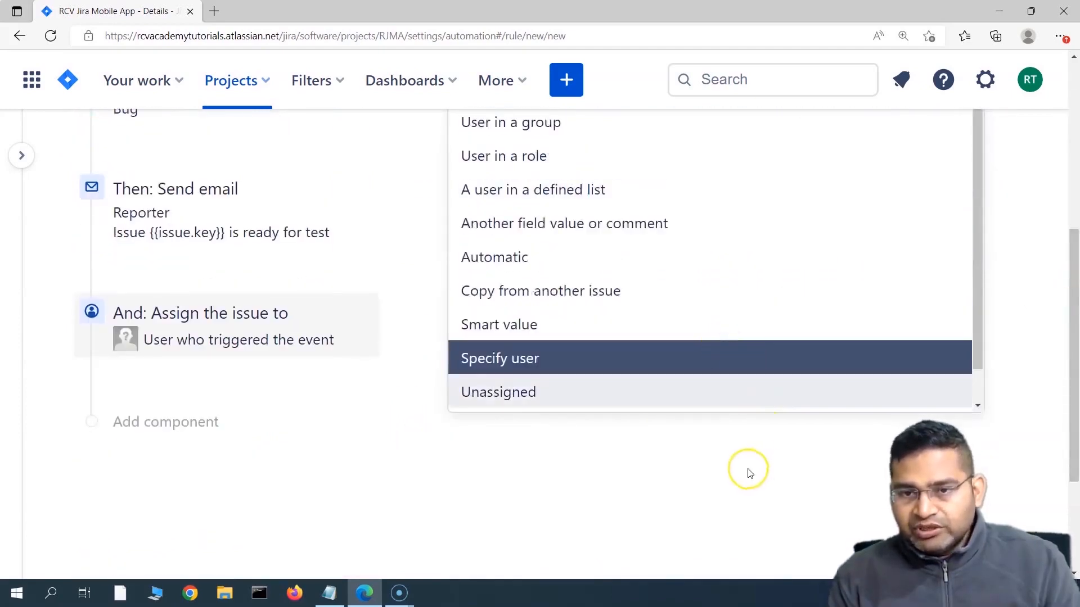
Step: Keep Specify user, set the assignee to Issue reporter, and save the action
click(748, 471)
click(618, 470)
scroll(618, 472, up, 4)
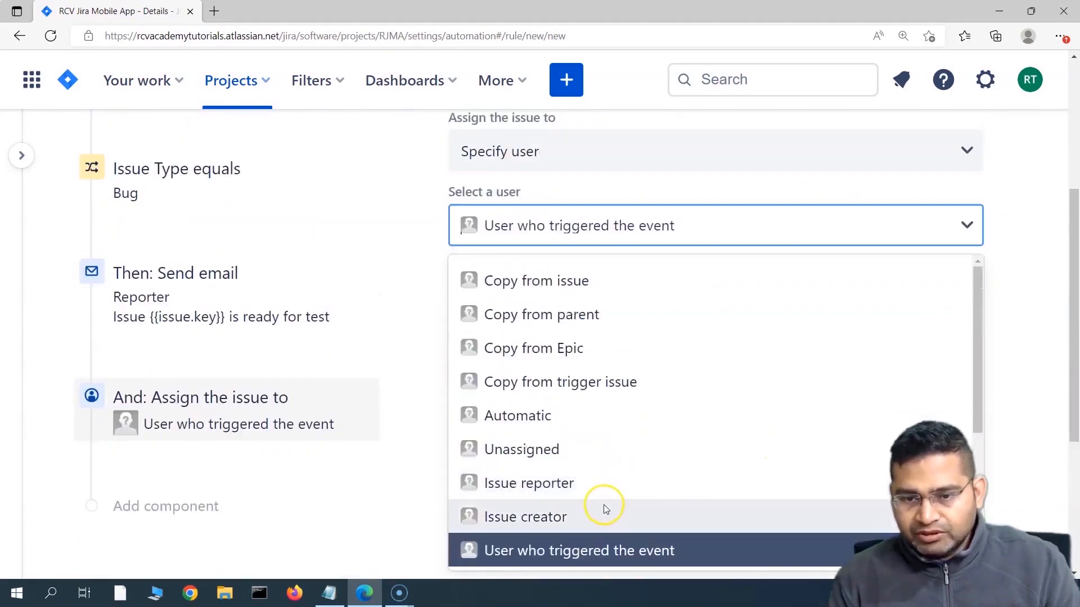
click(1041, 188)
scroll(656, 188, up, 3)
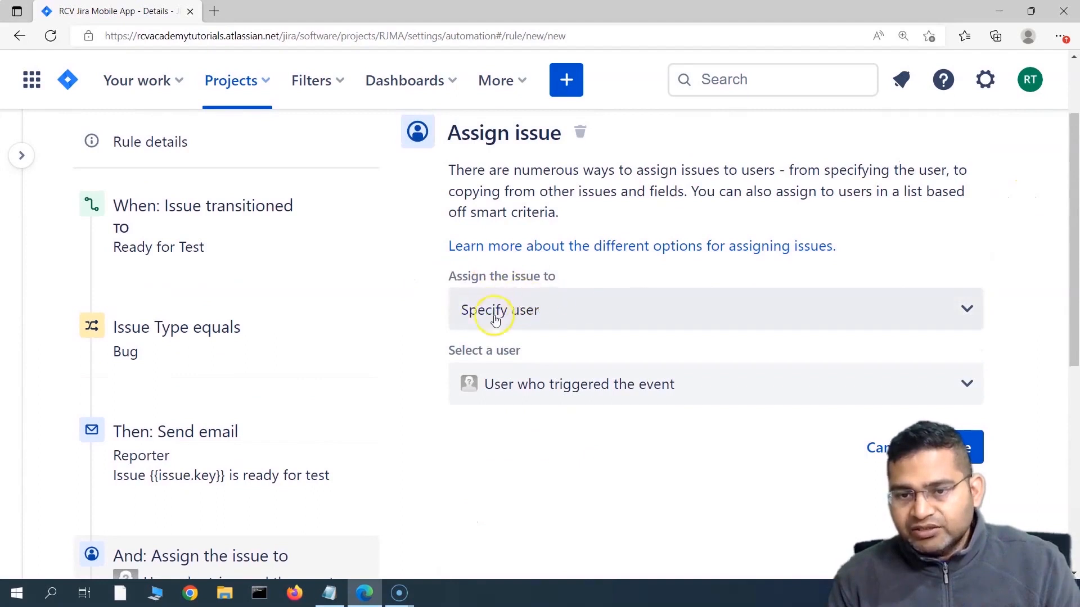
click(495, 312)
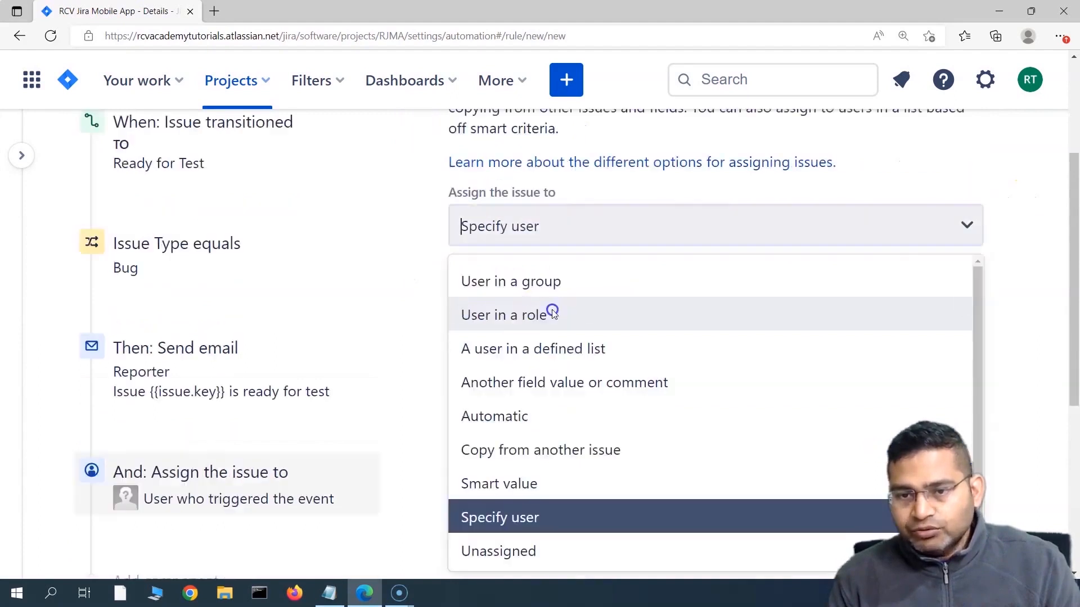
click(1015, 208)
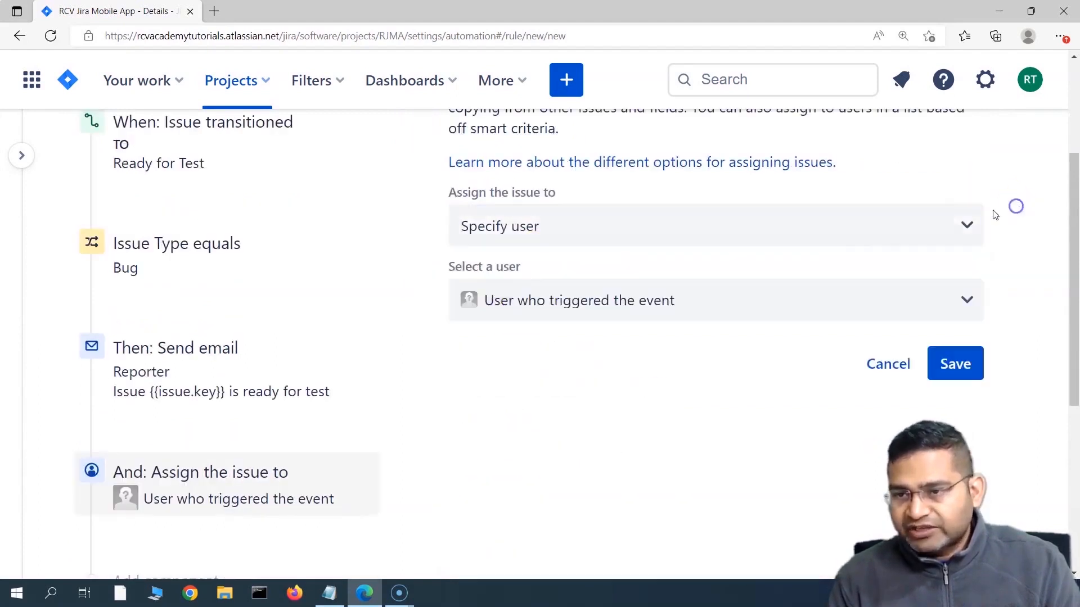
click(538, 303)
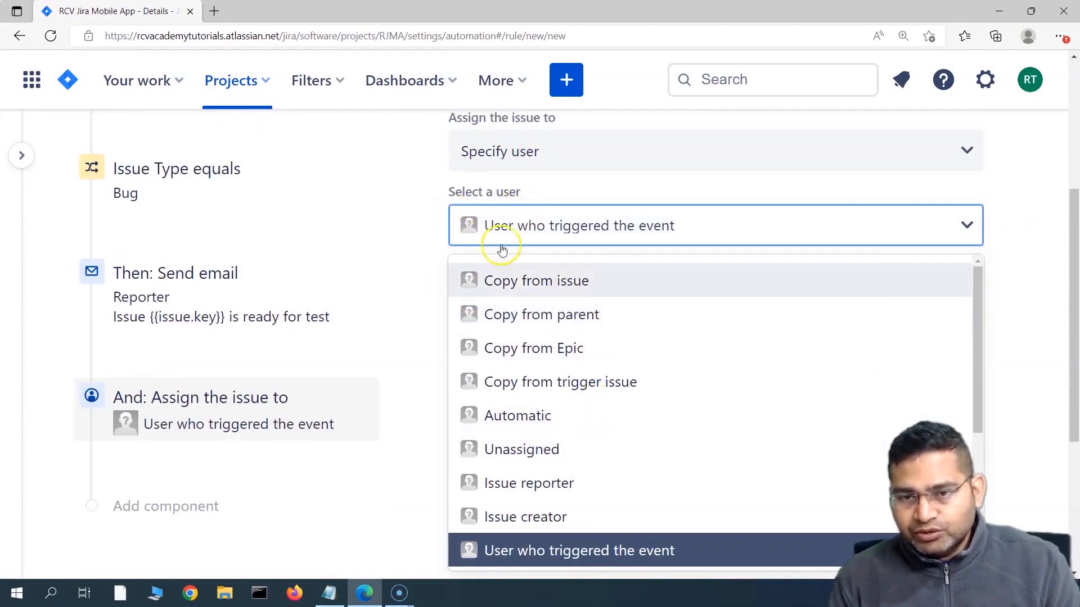
scroll(596, 407, down, 1)
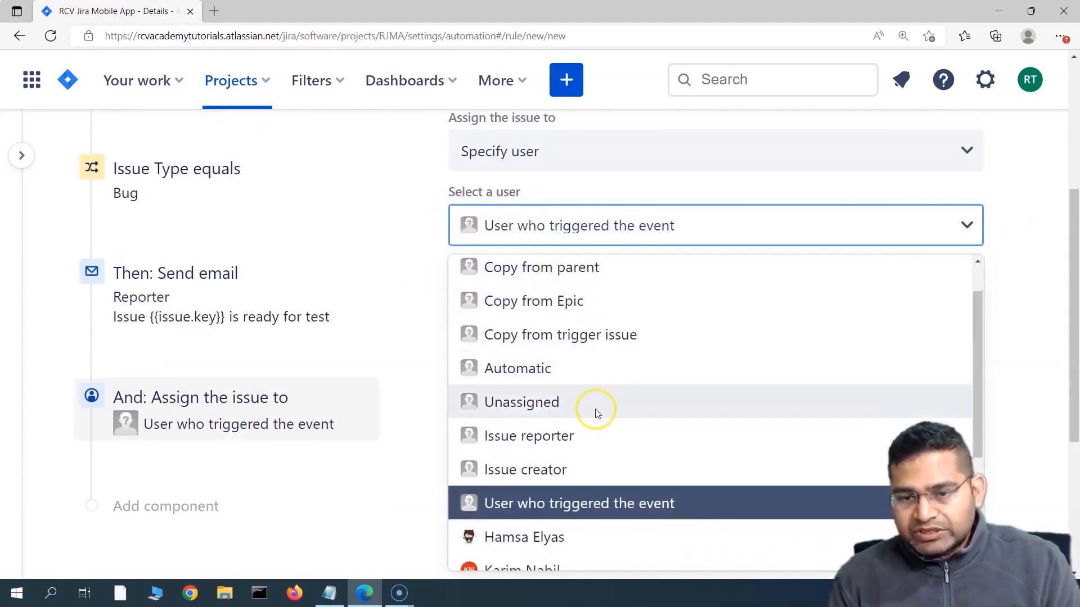
click(527, 437)
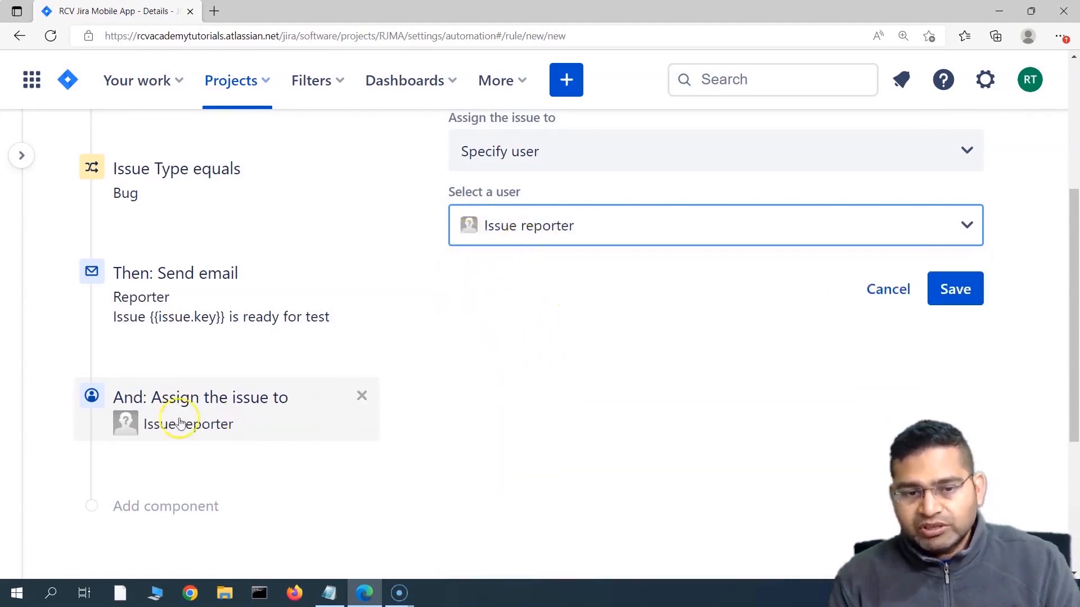
click(956, 291)
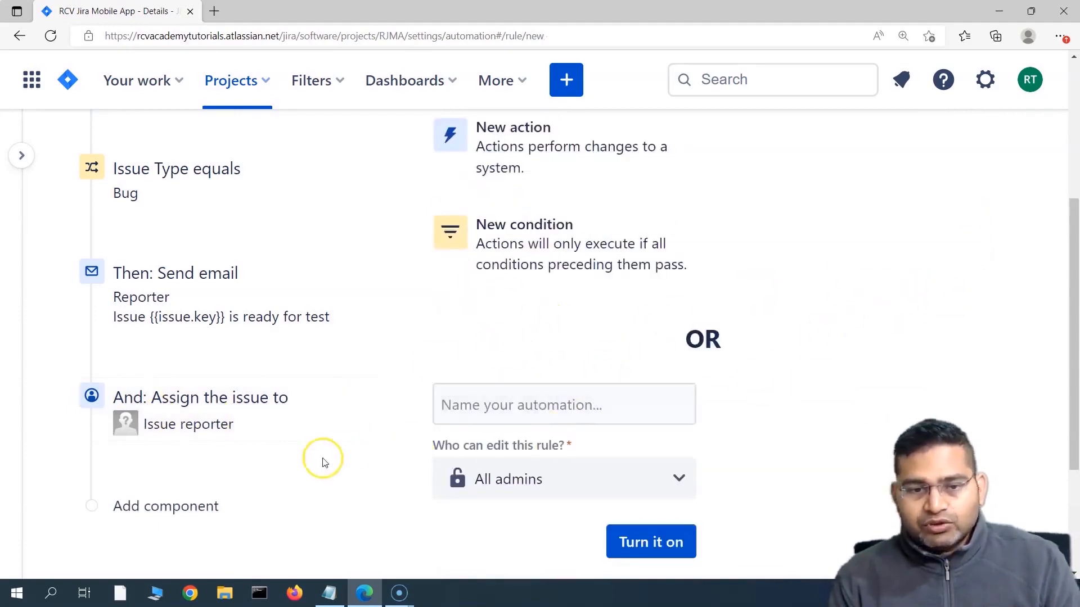
scroll(326, 472, up, 3)
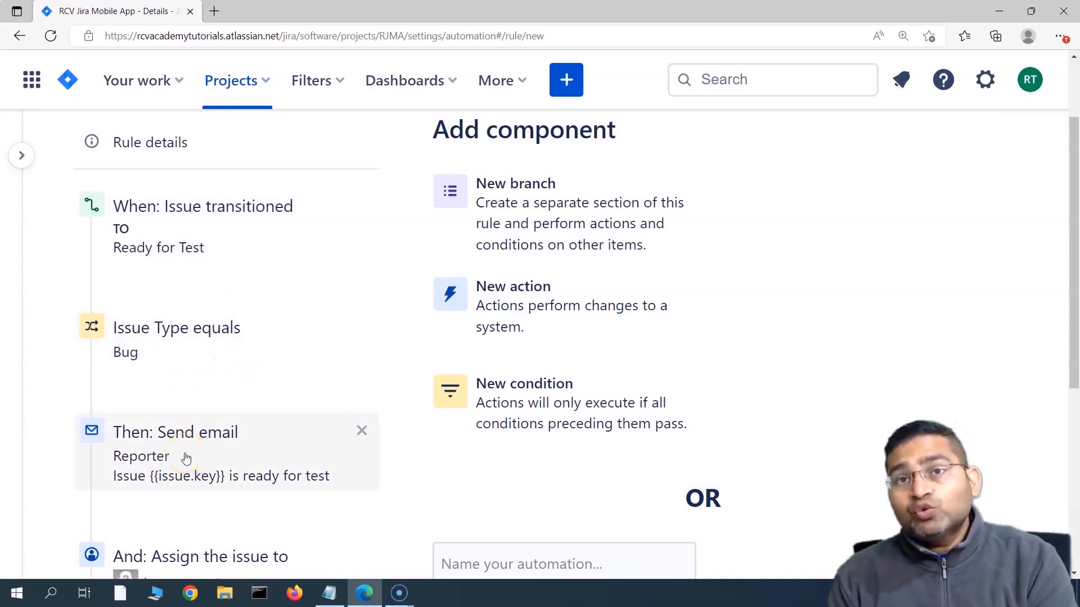
scroll(186, 458, down, 3)
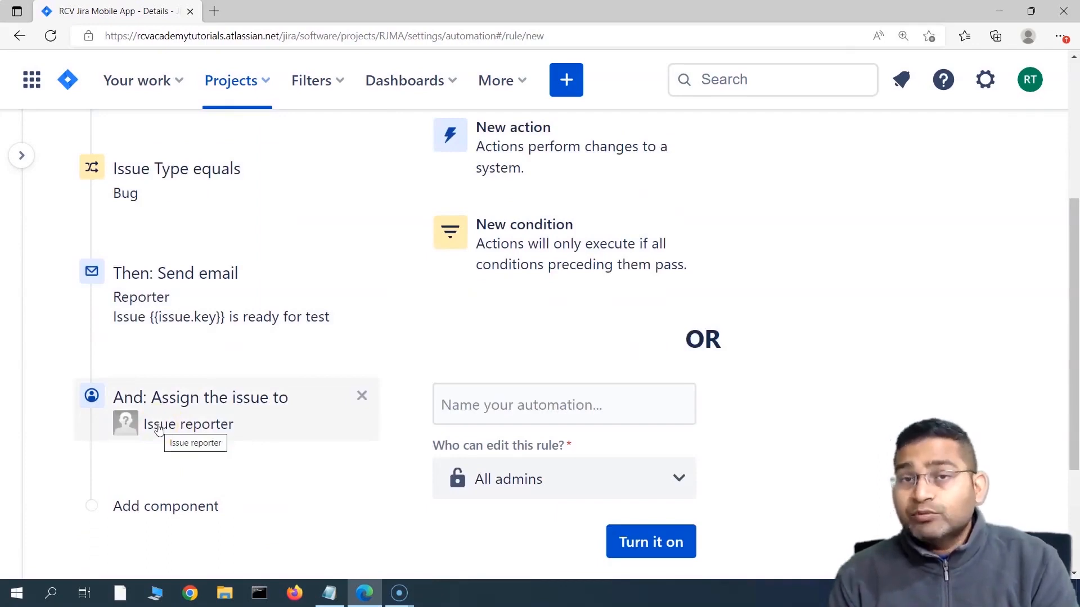
scroll(278, 451, up, 4)
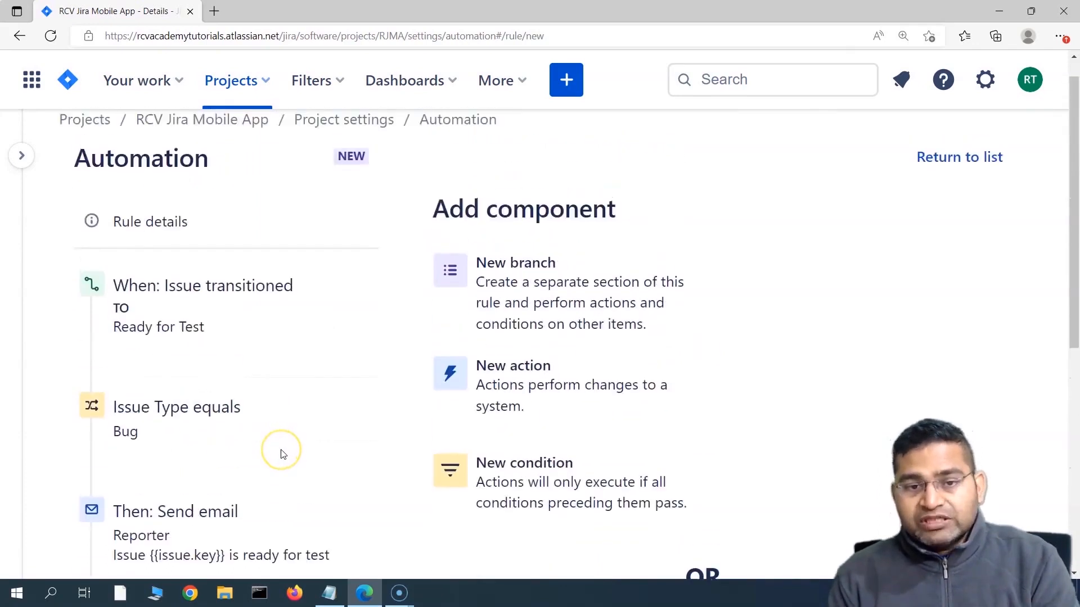
scroll(283, 454, down, 7)
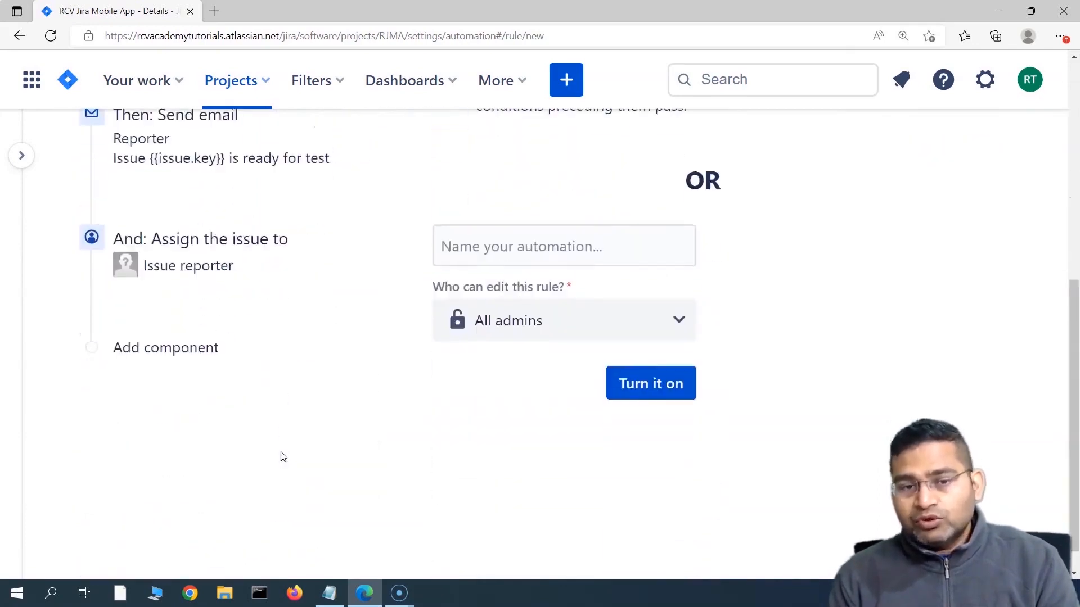
scroll(283, 455, up, 5)
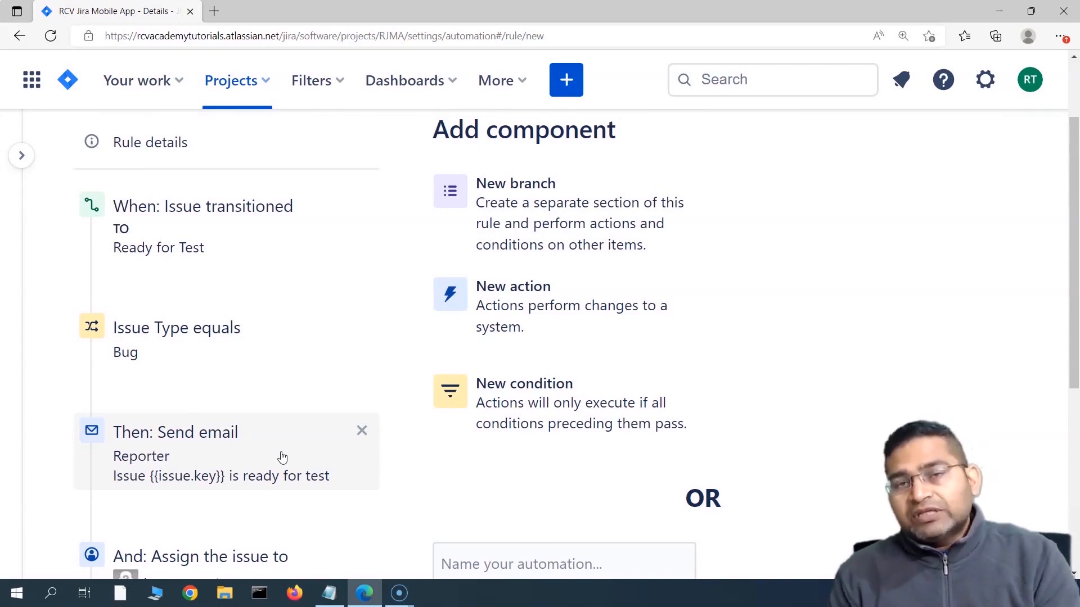
click(309, 450)
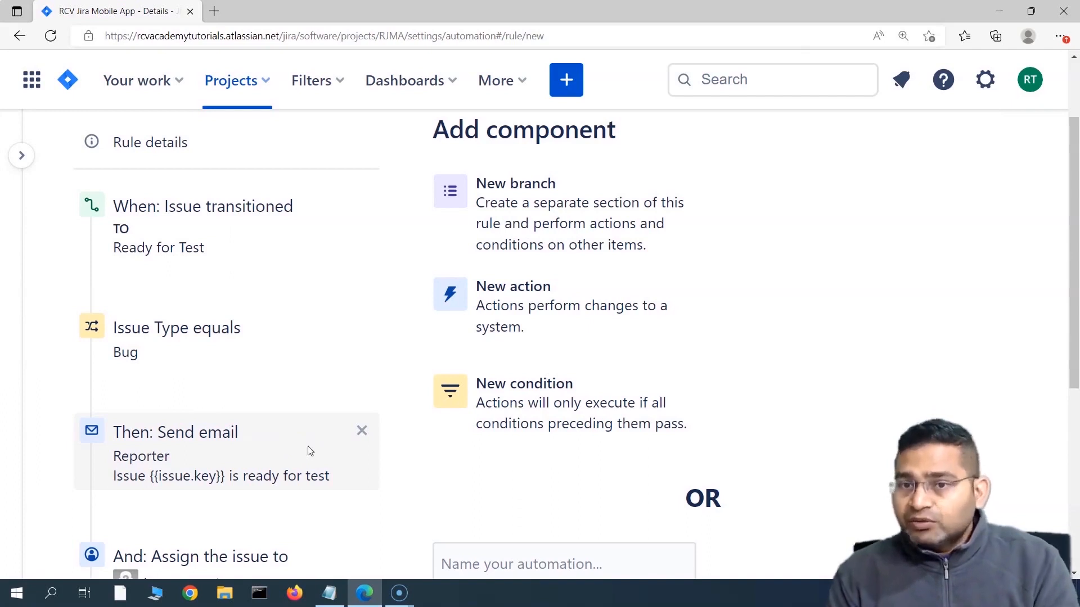
Step: Name the rule 'send notification to tester once defect is fixed' and turn it on
scroll(309, 450, down, 5)
click(513, 246)
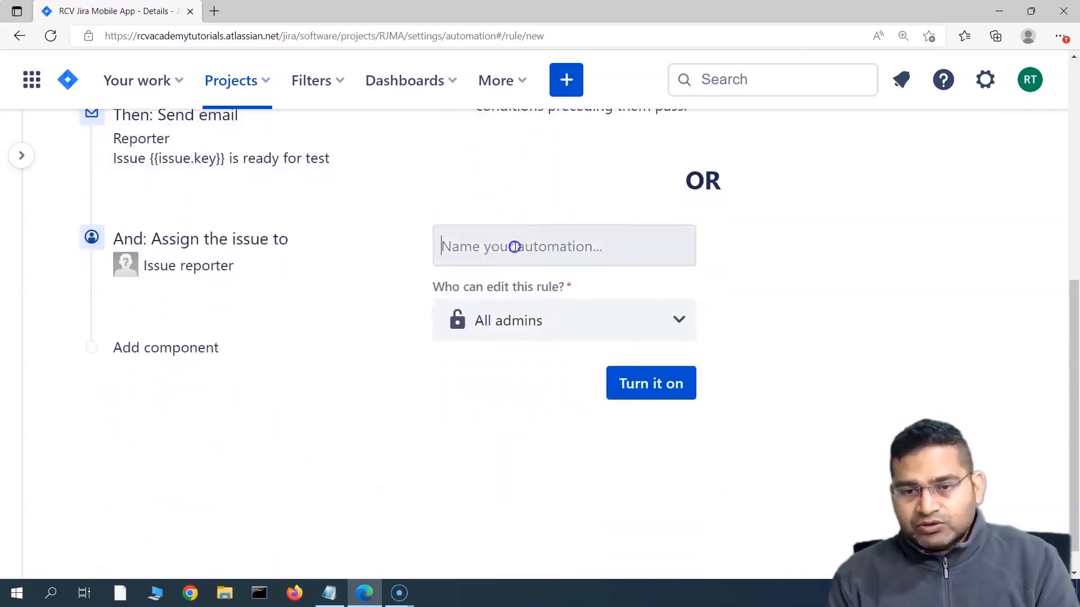
click(521, 248)
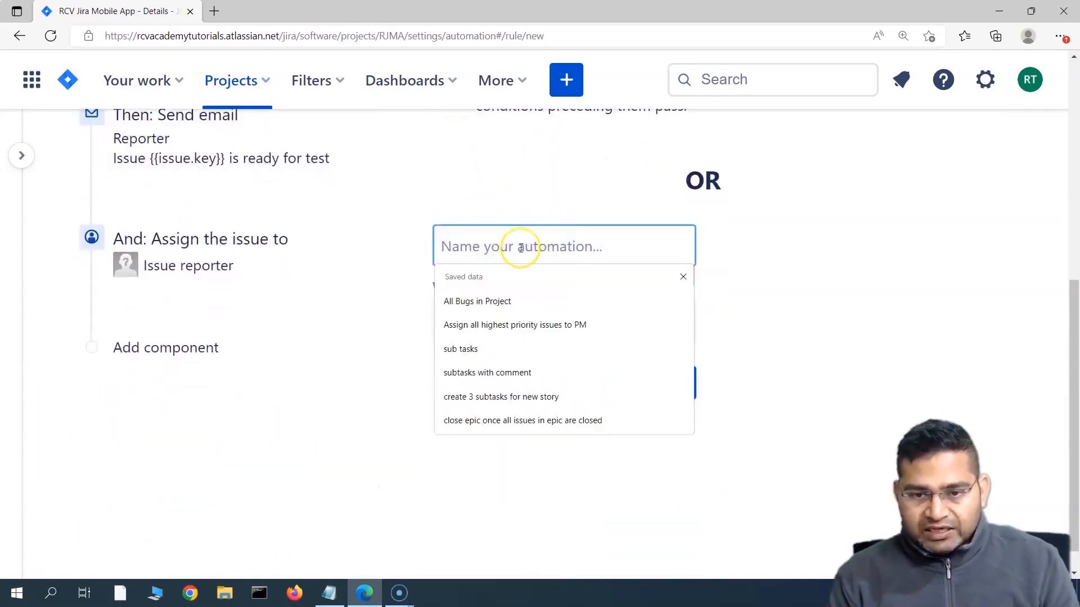
text(s)
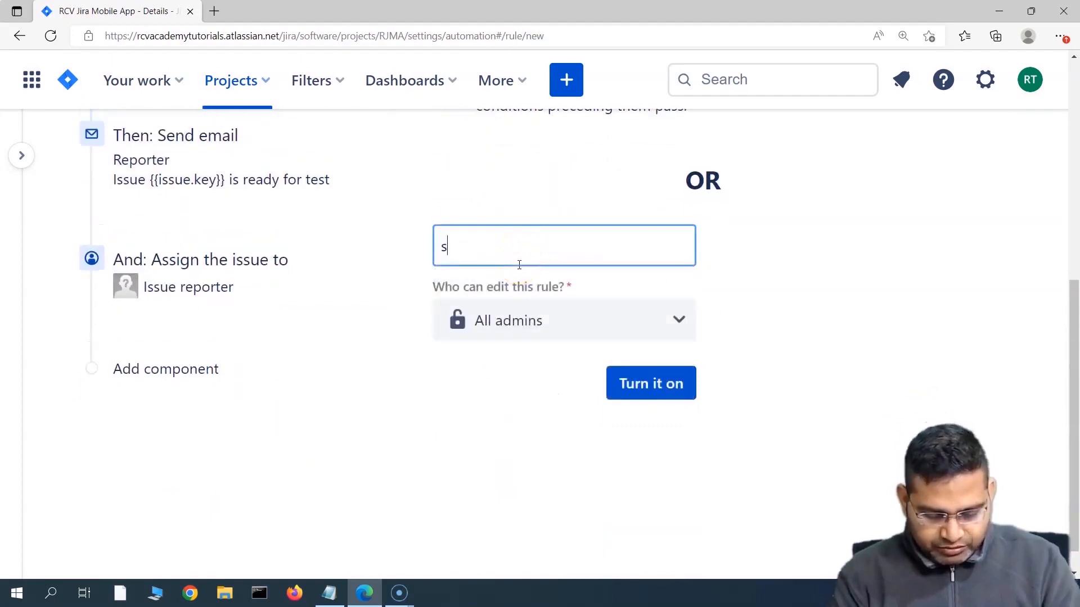
text(end notification to tester)
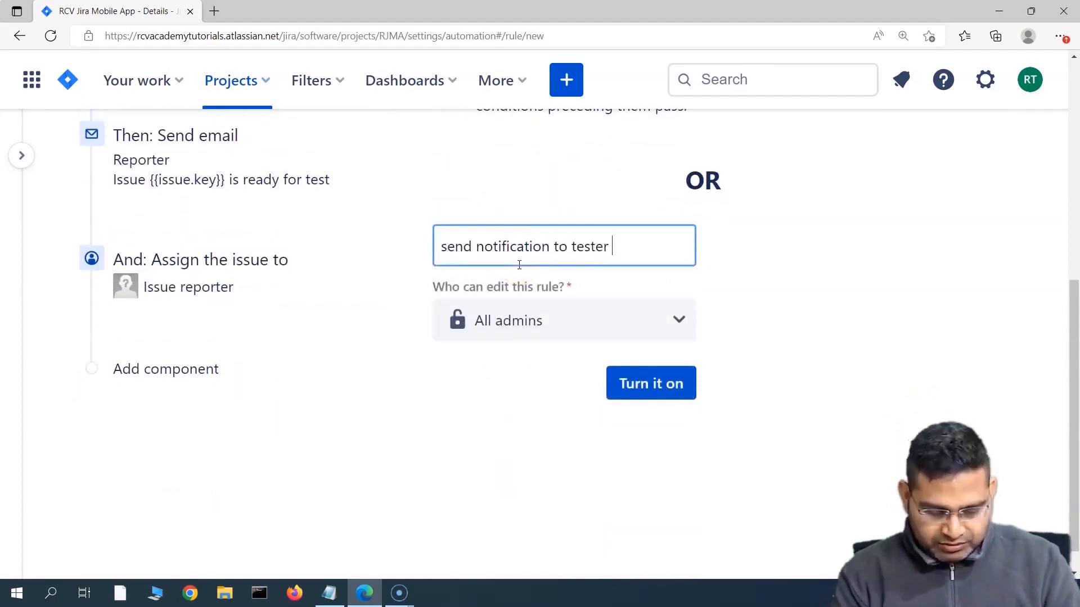
text( once defect )
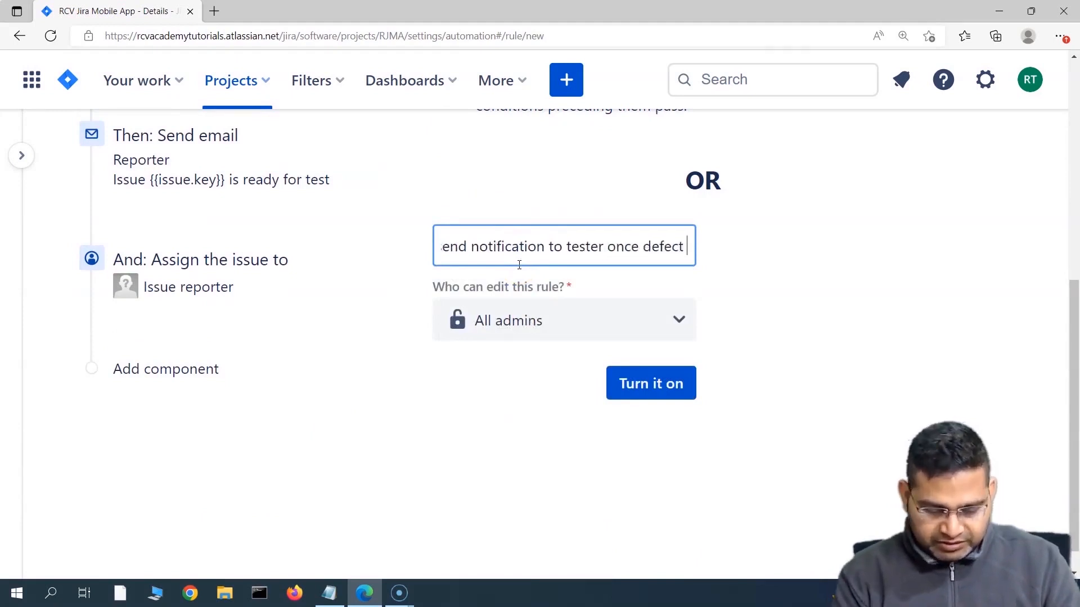
text(is fixed)
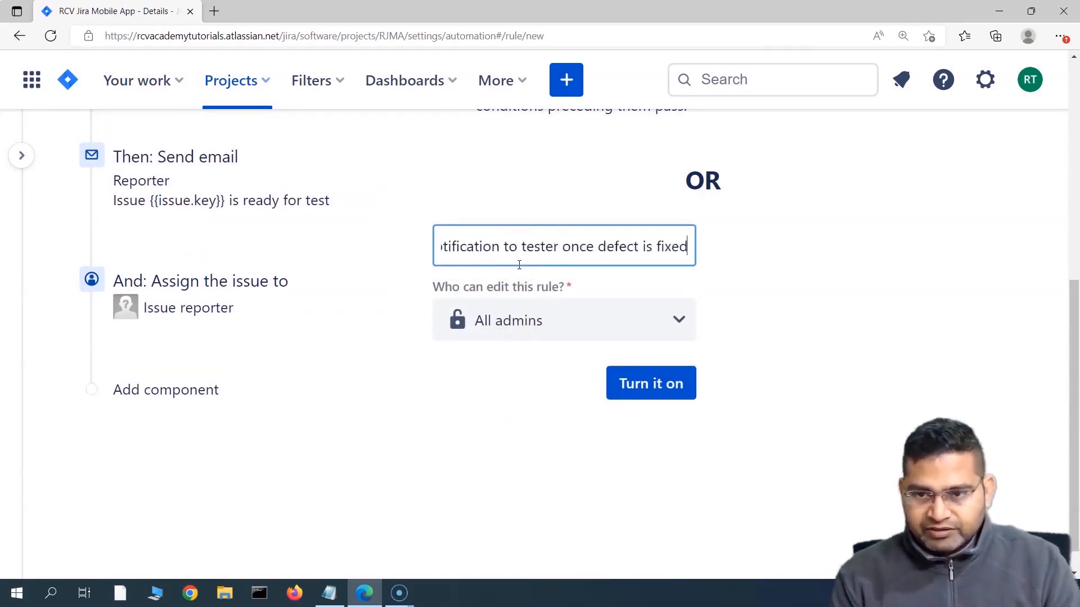
click(508, 392)
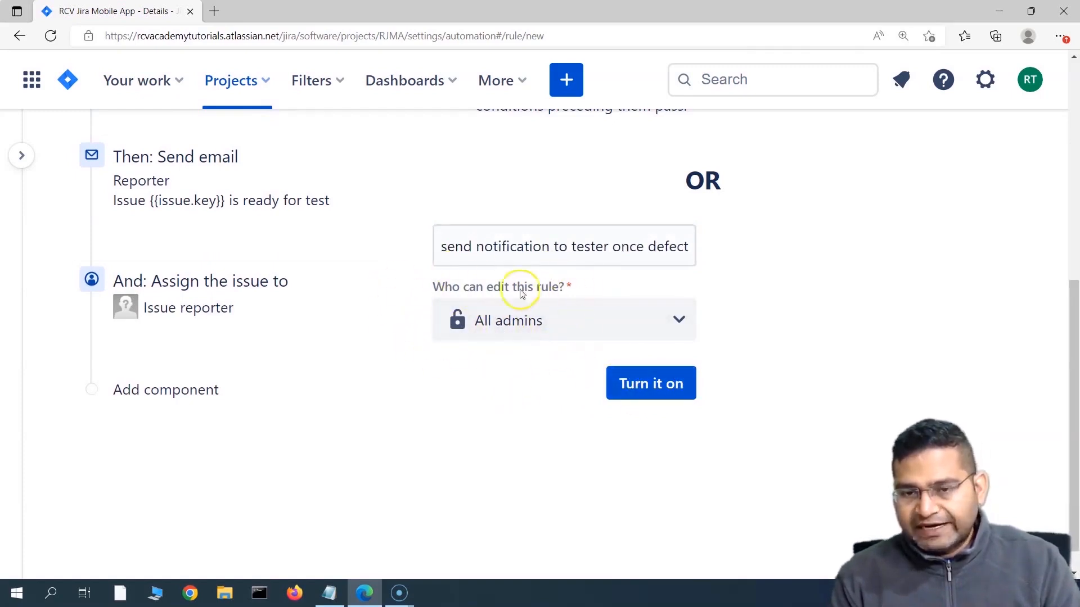
click(664, 394)
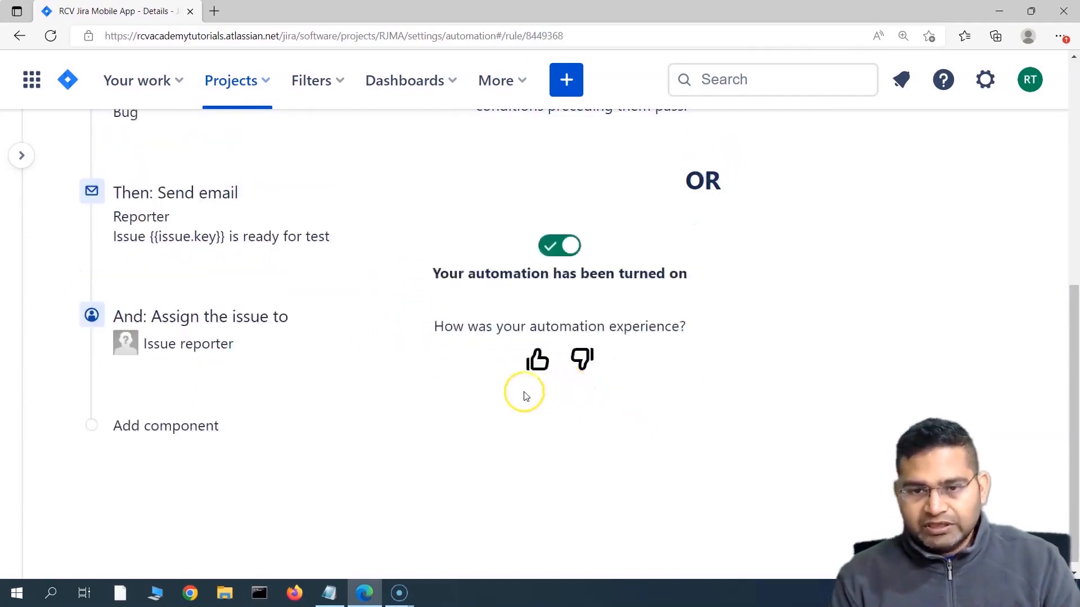
click(22, 155)
Step: Return to the sprint board and open bug RJMA-5 to review its Reporter and Assignee
click(34, 243)
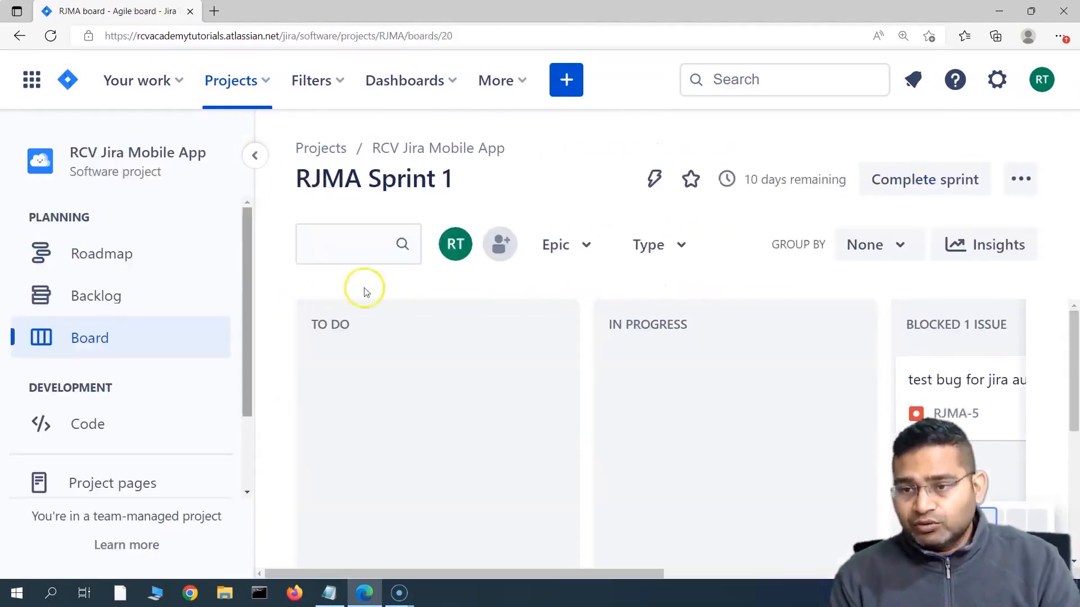
drag(629, 574, 853, 572)
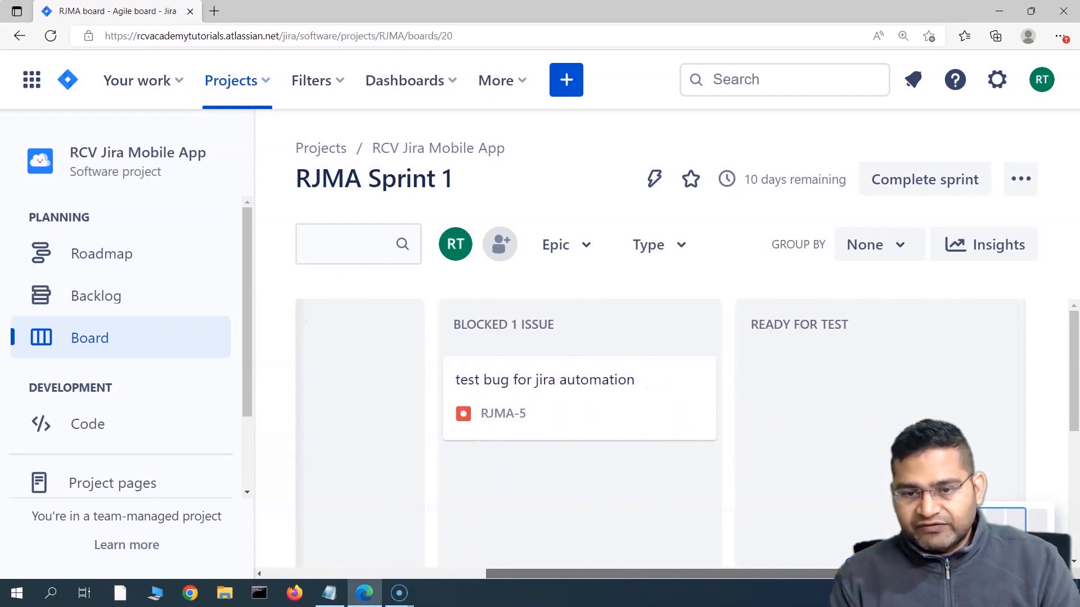
click(544, 392)
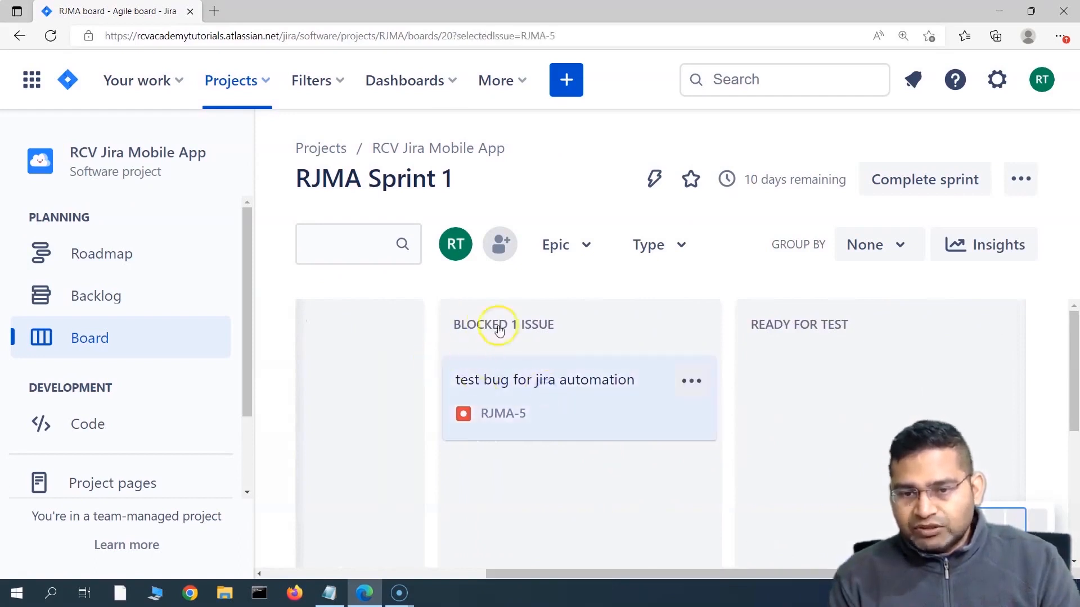
click(504, 380)
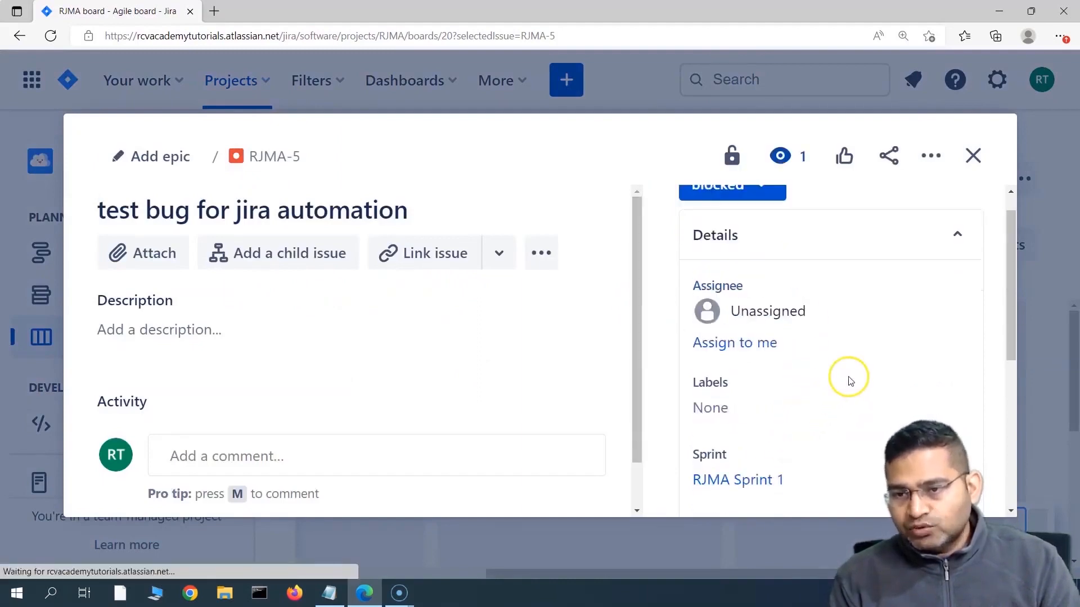
scroll(849, 380, down, 5)
mouse_move(752, 358)
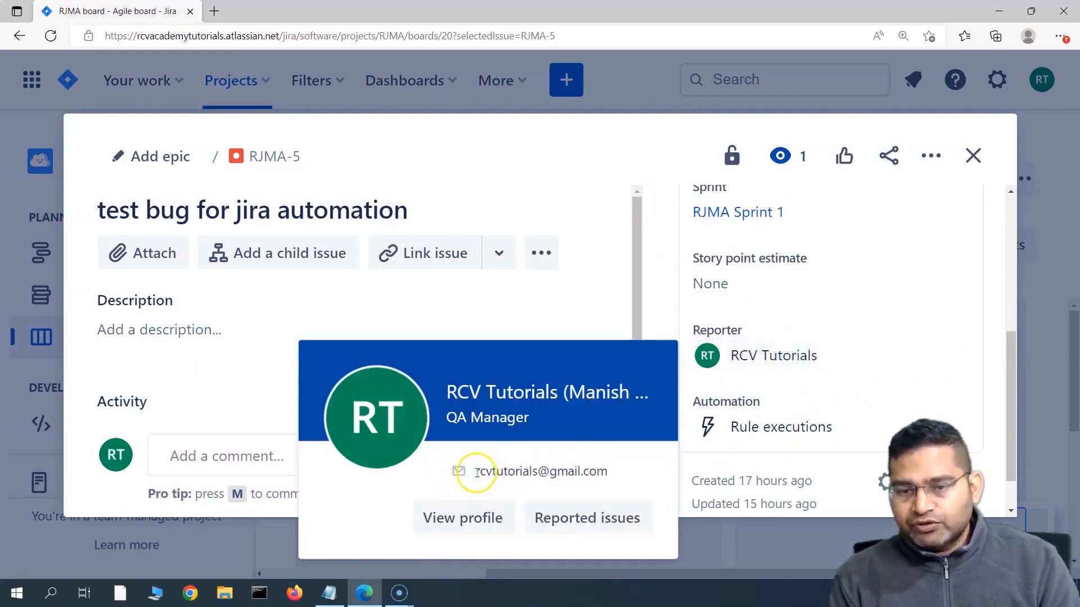
drag(474, 473, 627, 470)
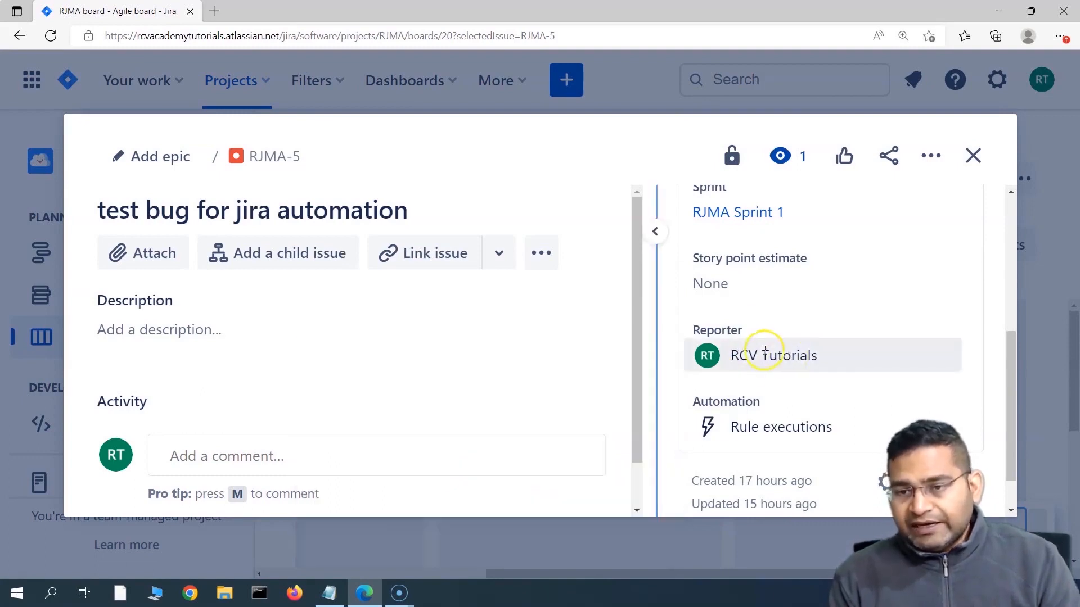
scroll(771, 355, up, 3)
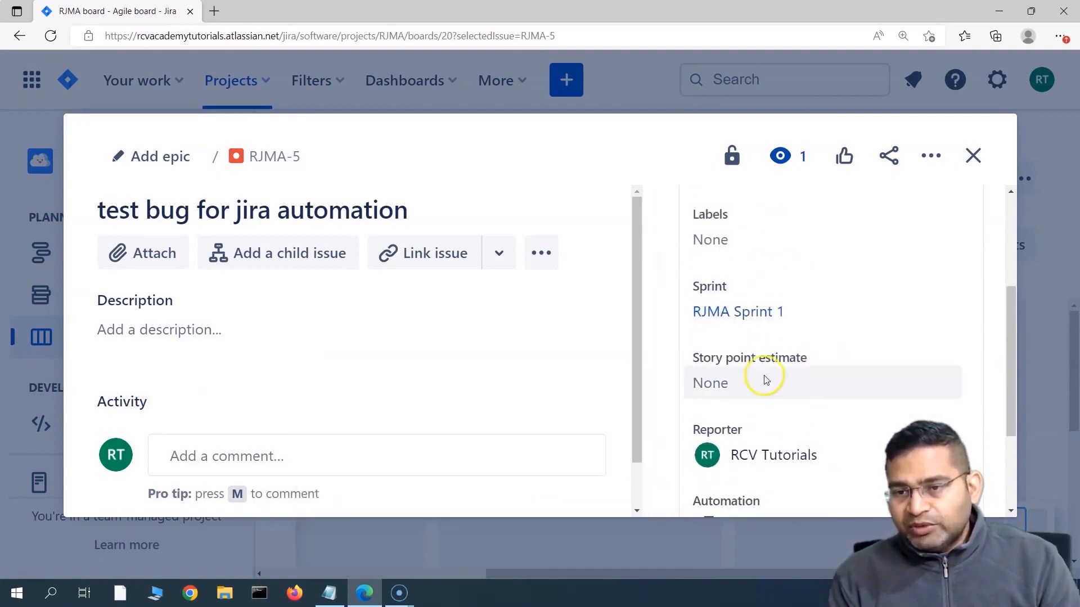
scroll(767, 222, up, 1)
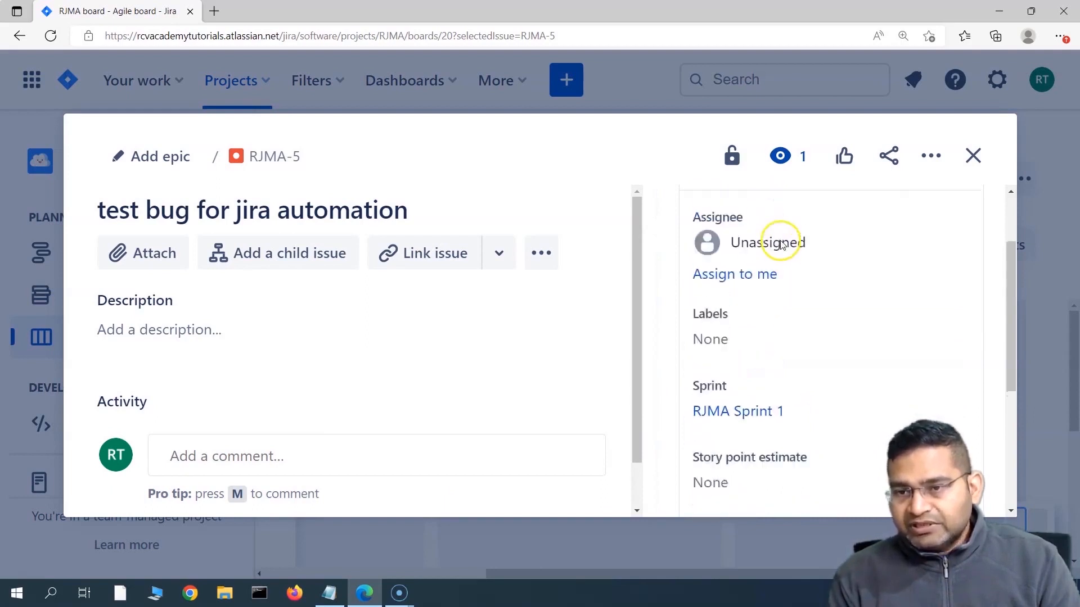
Step: Assign RJMA-5 to the teammate found by searching their name
click(762, 250)
scroll(762, 248, up, 2)
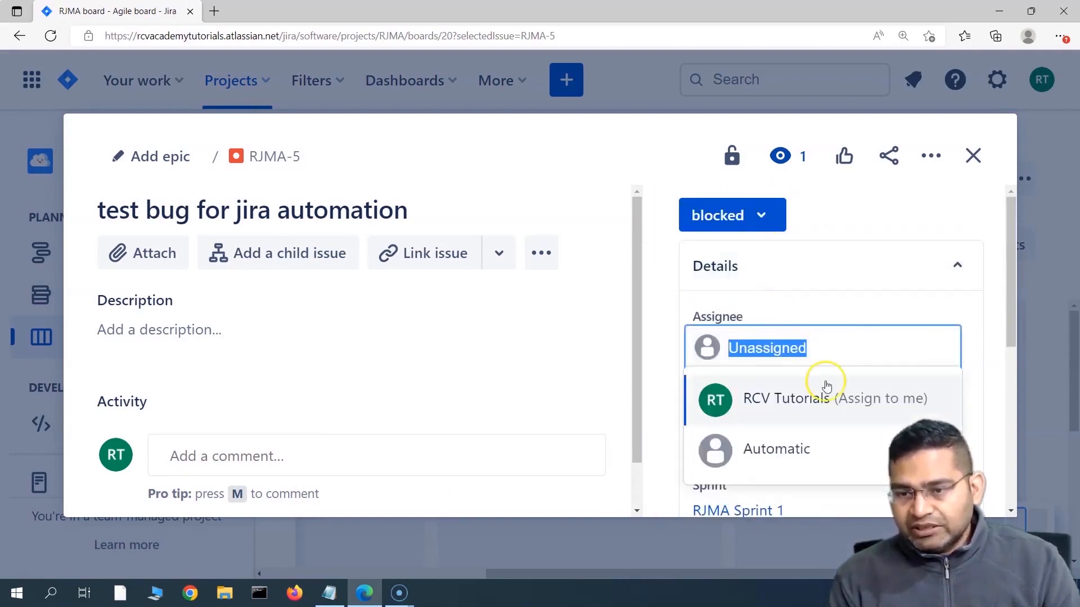
scroll(823, 358, down, 1)
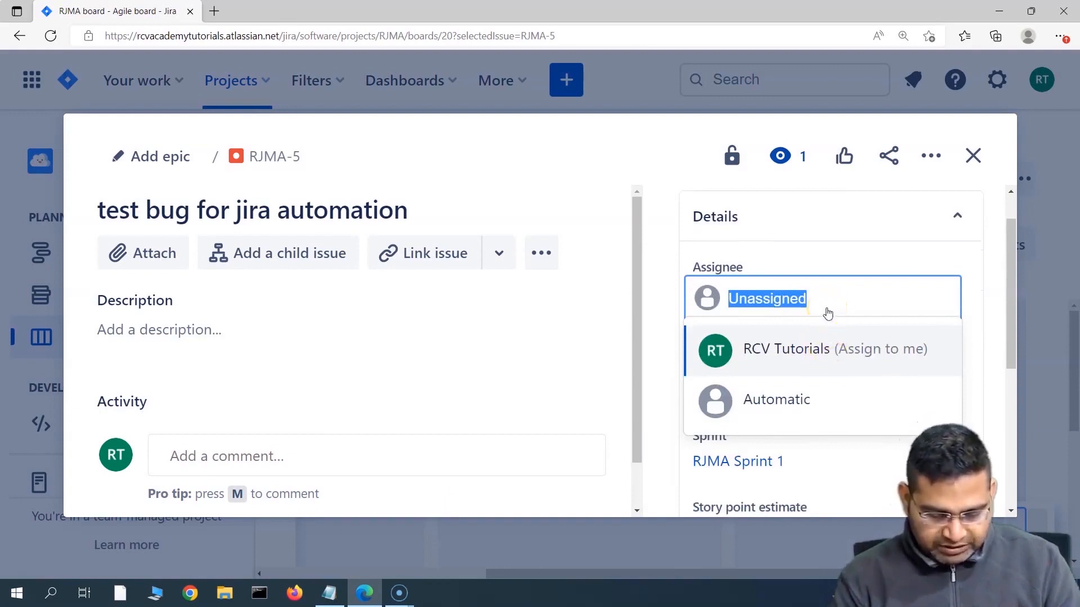
text(ka)
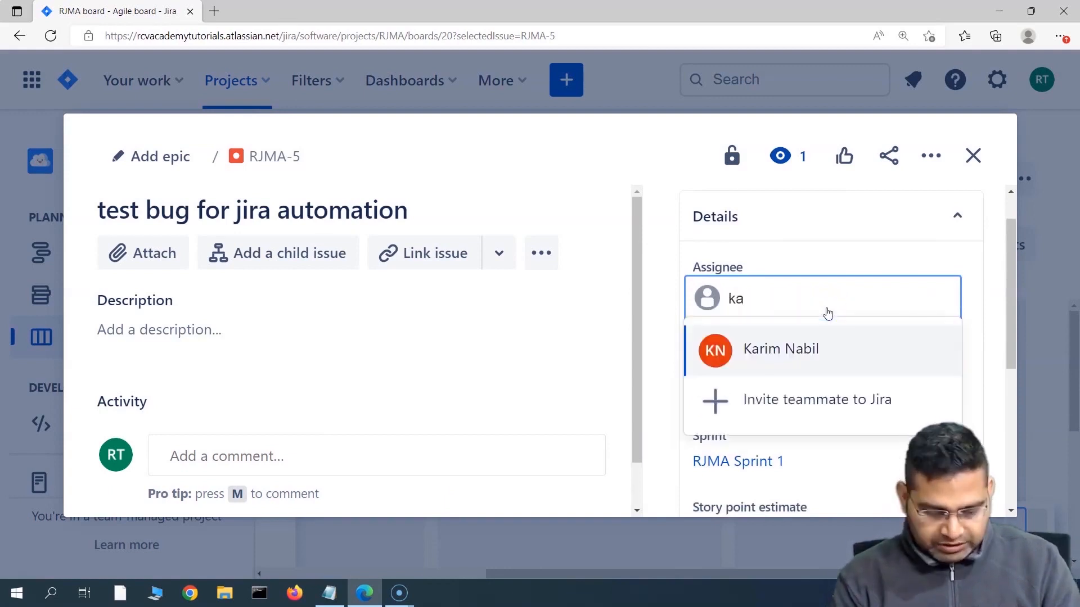
text(ri)
click(836, 349)
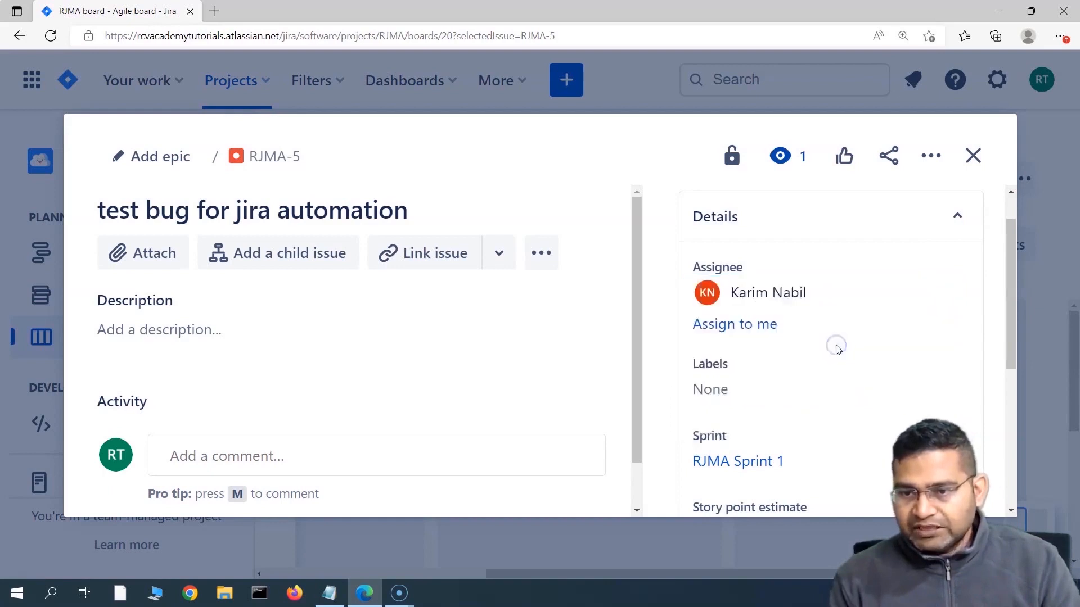
Step: Add the comment 'this issue is fixed. please retest' to RJMA-5
scroll(713, 374, down, 5)
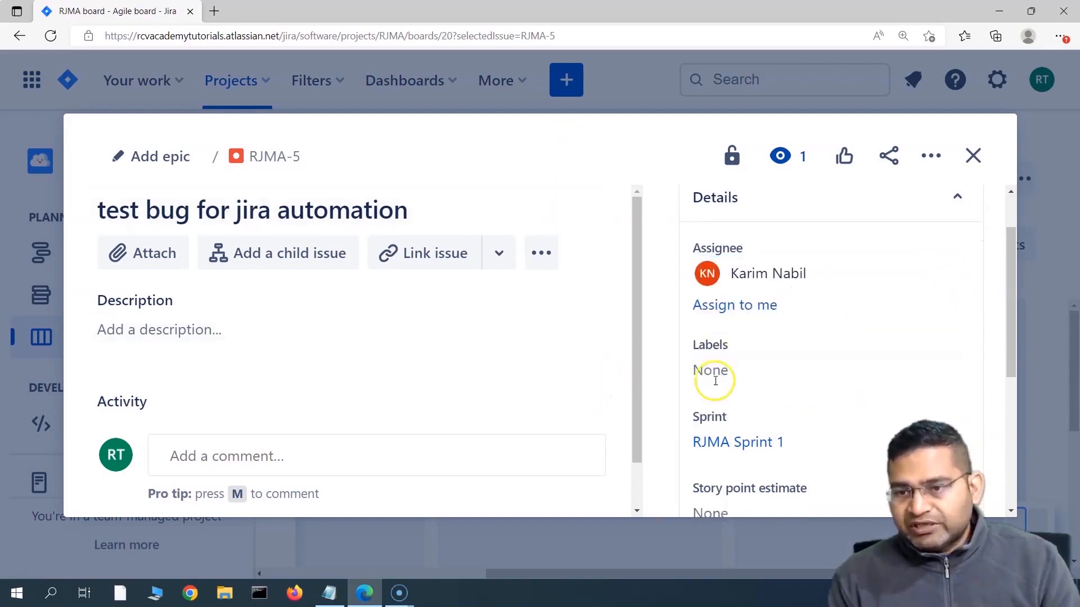
scroll(759, 388, up, 8)
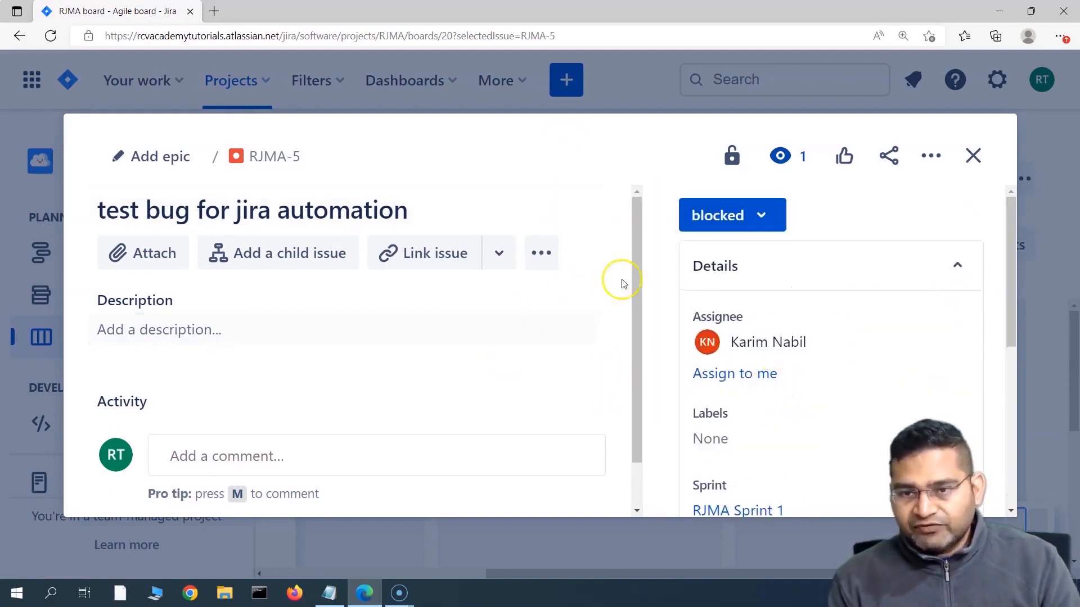
scroll(762, 349, down, 2)
scroll(765, 360, down, 5)
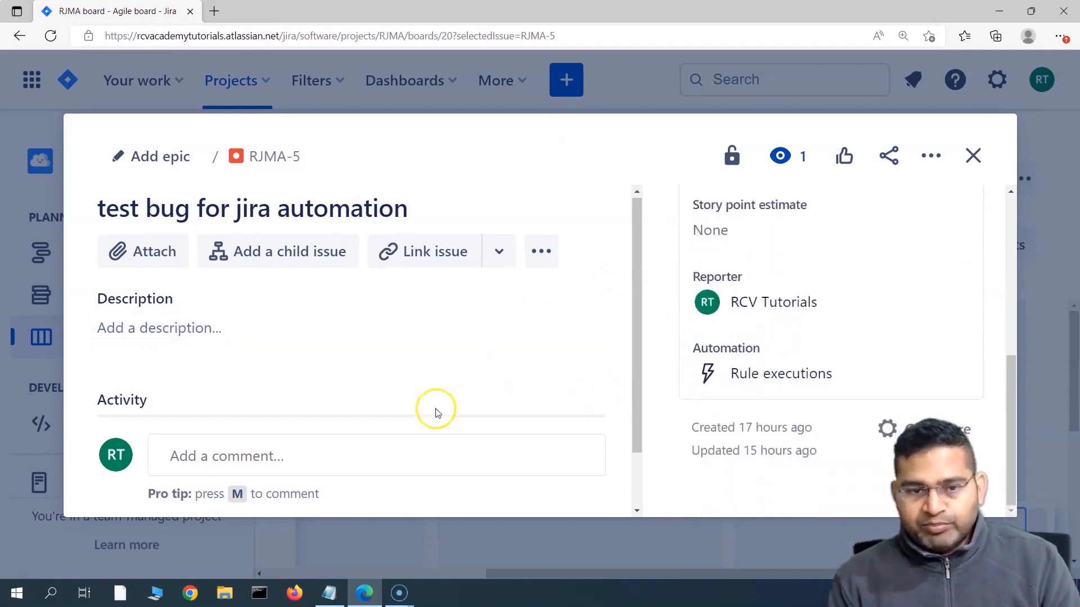
scroll(394, 422, down, 1)
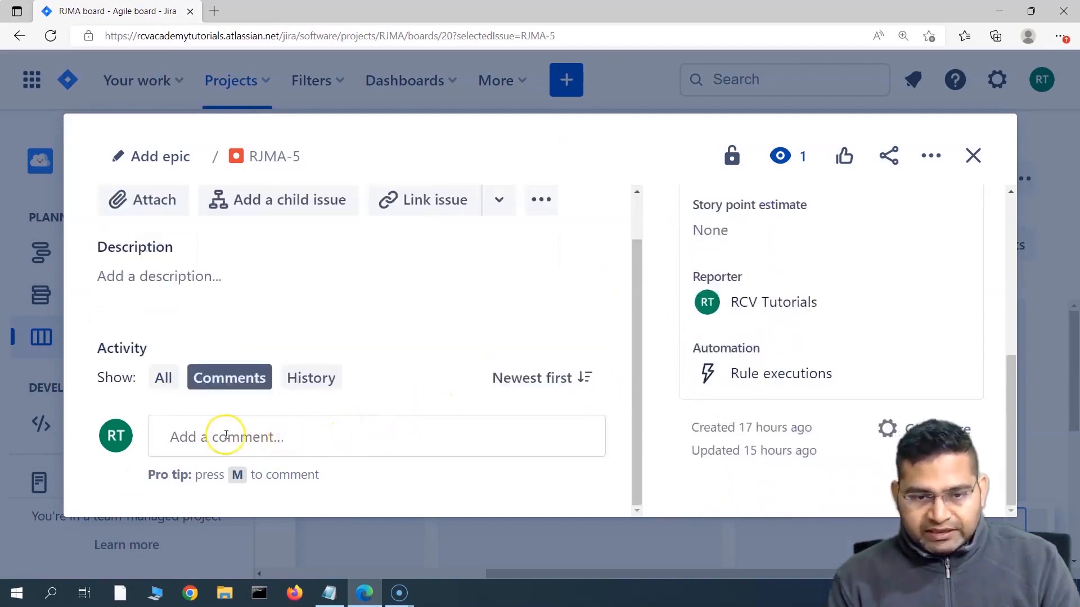
click(182, 438)
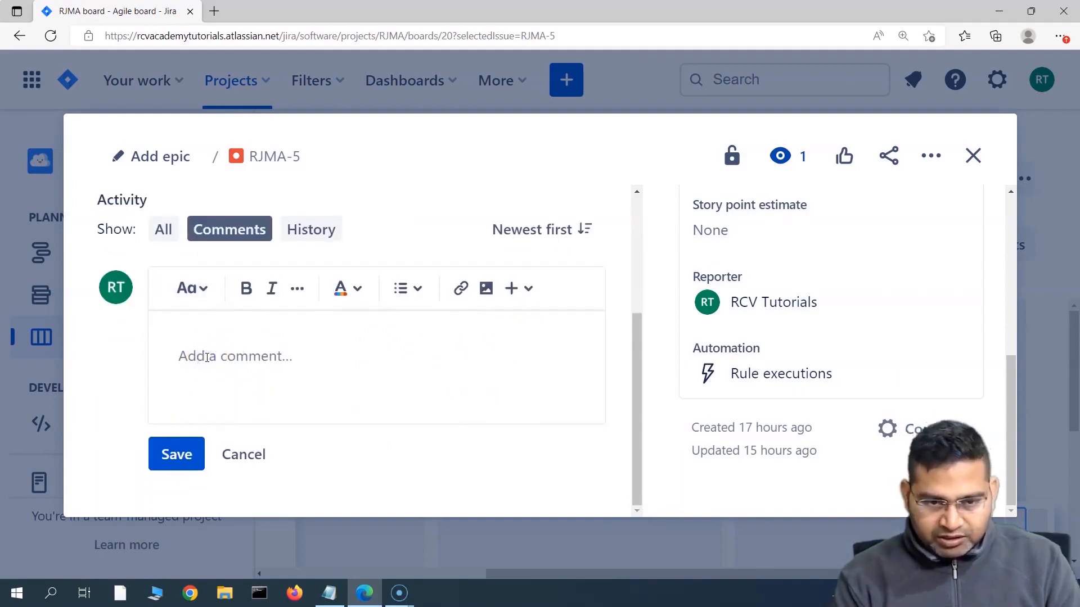
text(this )
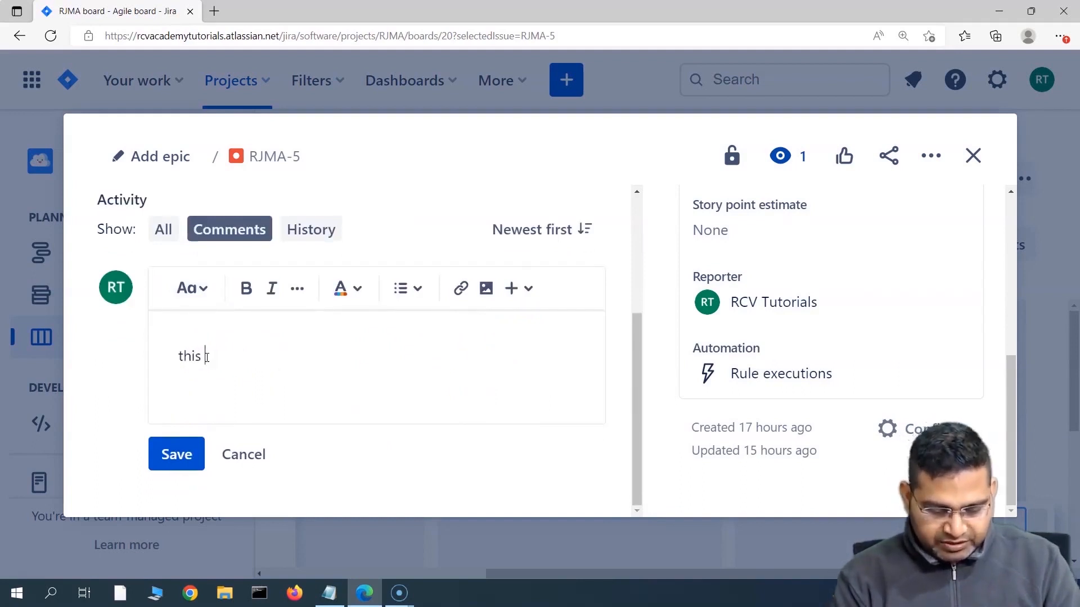
text(issue is fixed.)
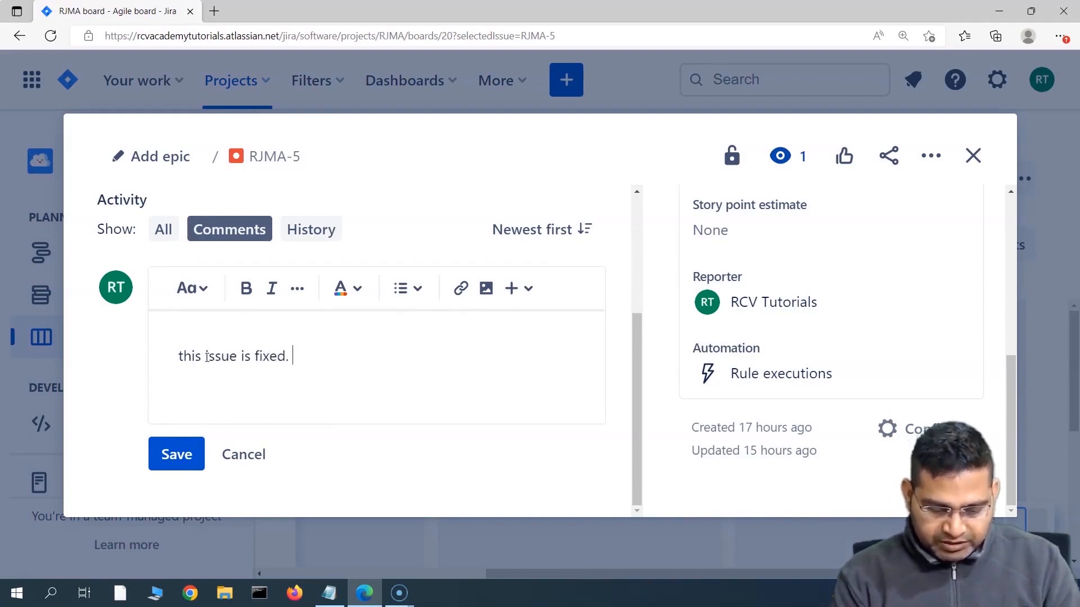
text( please re)
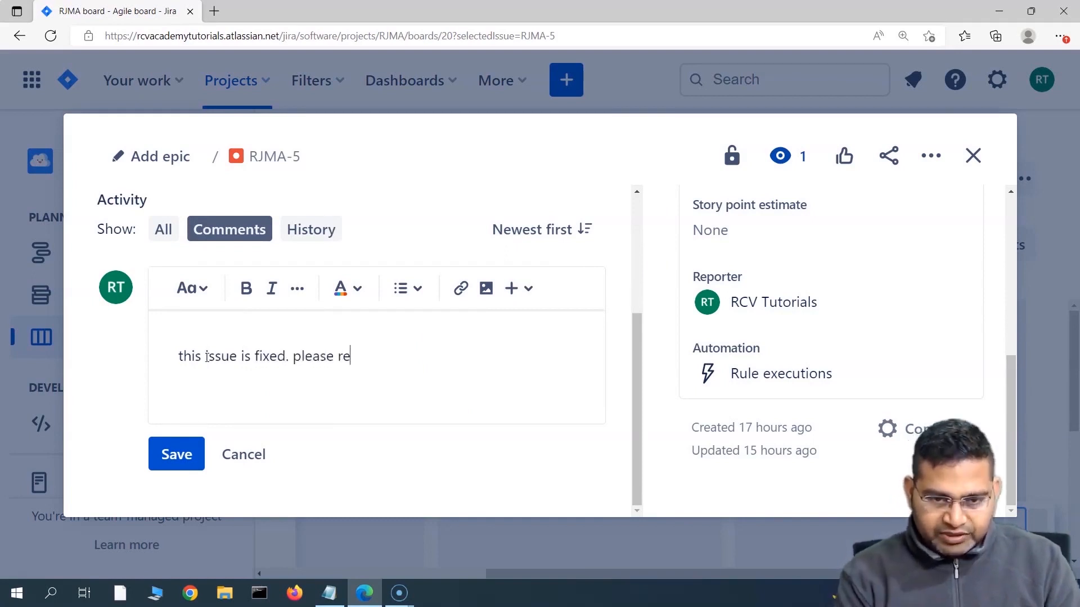
text(test)
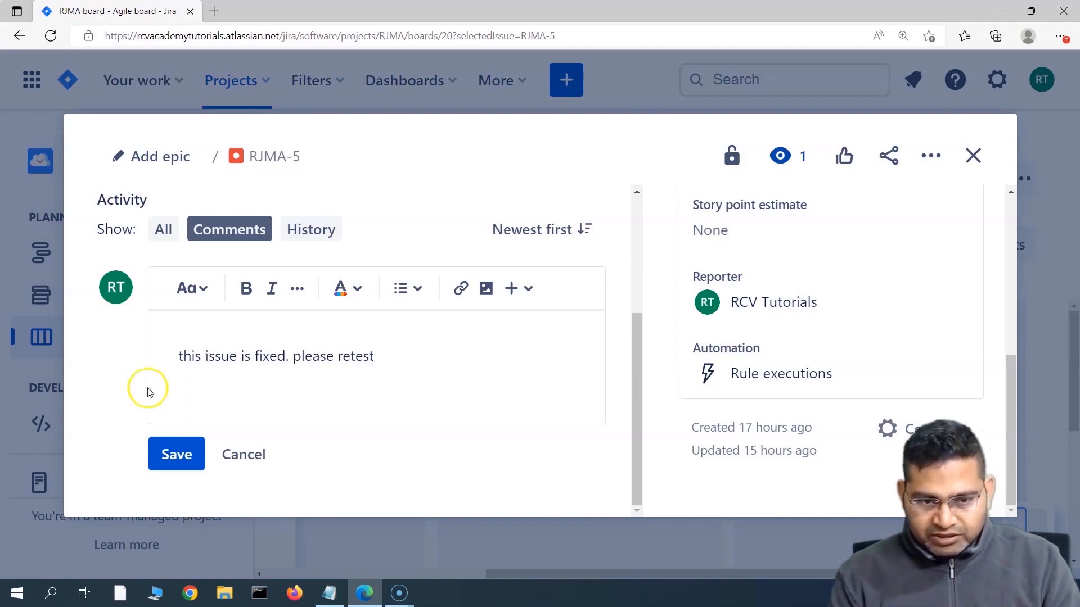
click(176, 454)
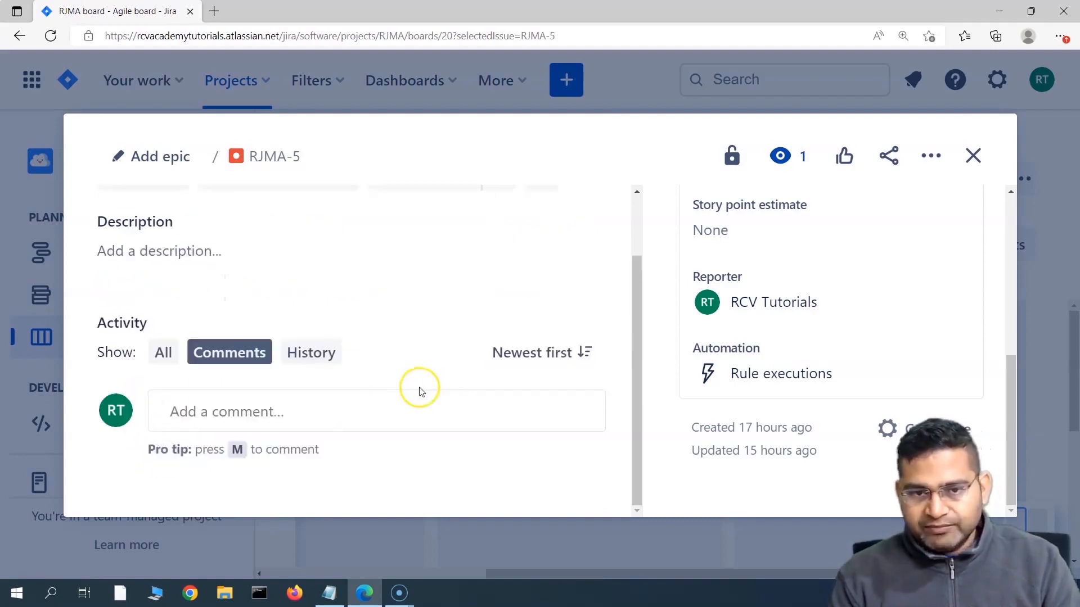
Step: Close RJMA-5 without changing its status and drag its card from BLOCKED to READY FOR TEST
scroll(713, 338, up, 5)
scroll(508, 331, up, 3)
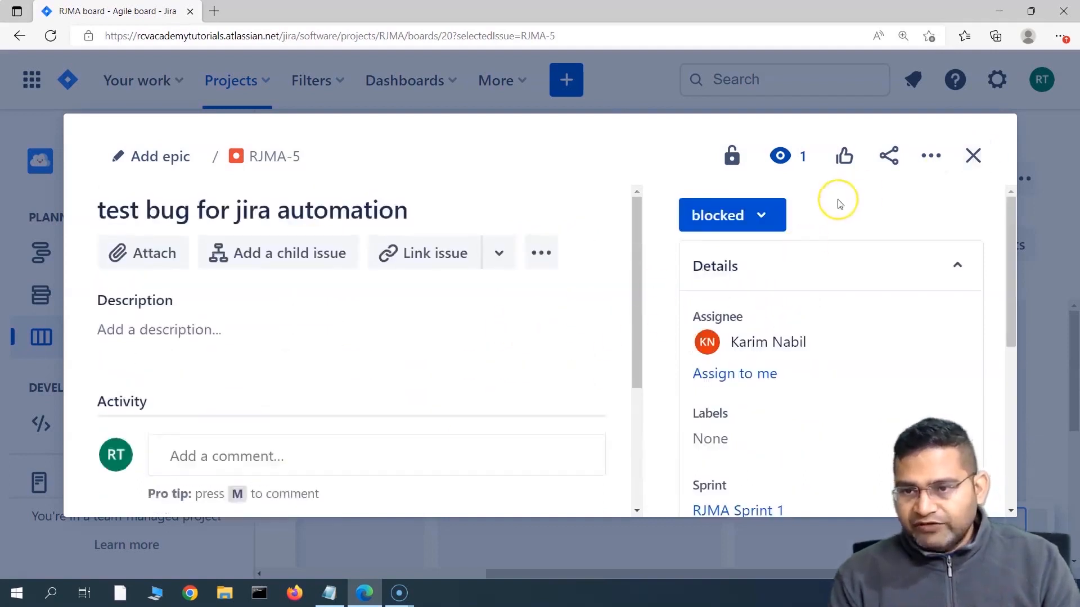
click(765, 217)
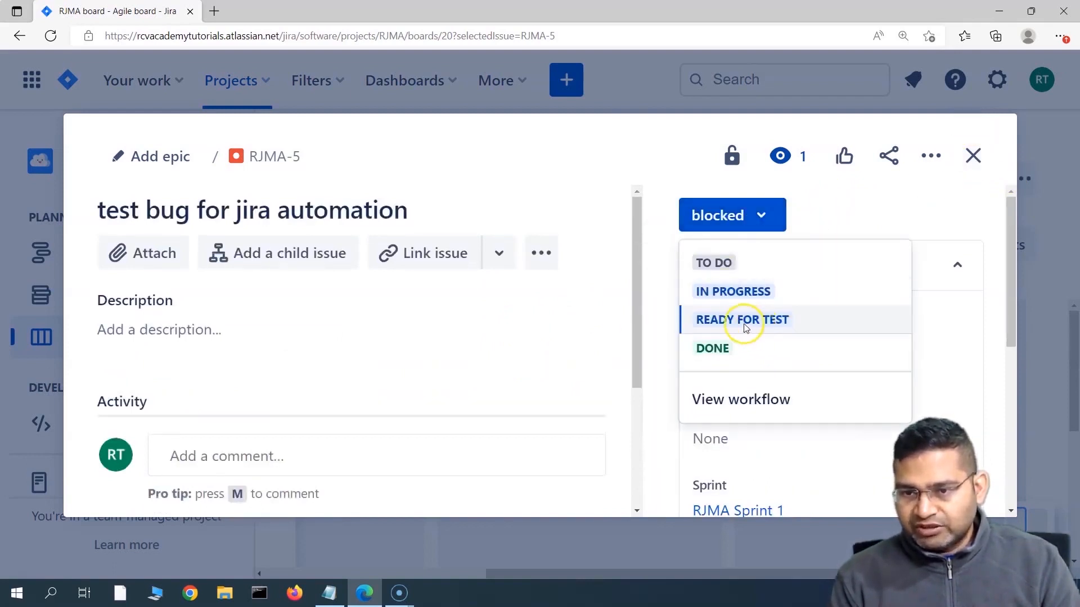
click(974, 157)
click(975, 157)
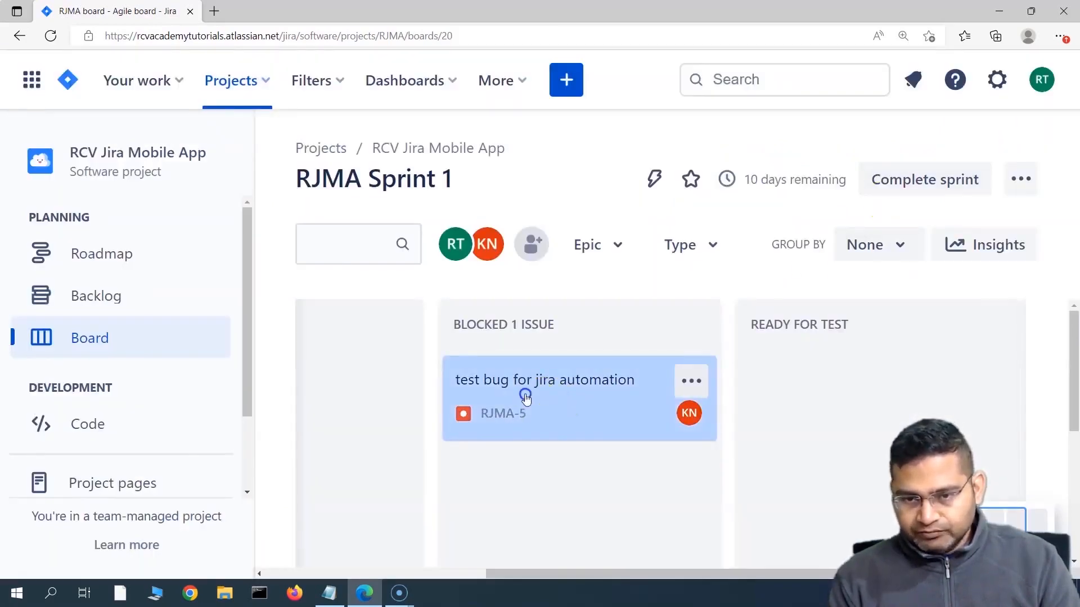
drag(525, 395, 803, 384)
Step: Check that the RJMA-5 card in READY FOR TEST now shows the reporter as assignee
click(523, 413)
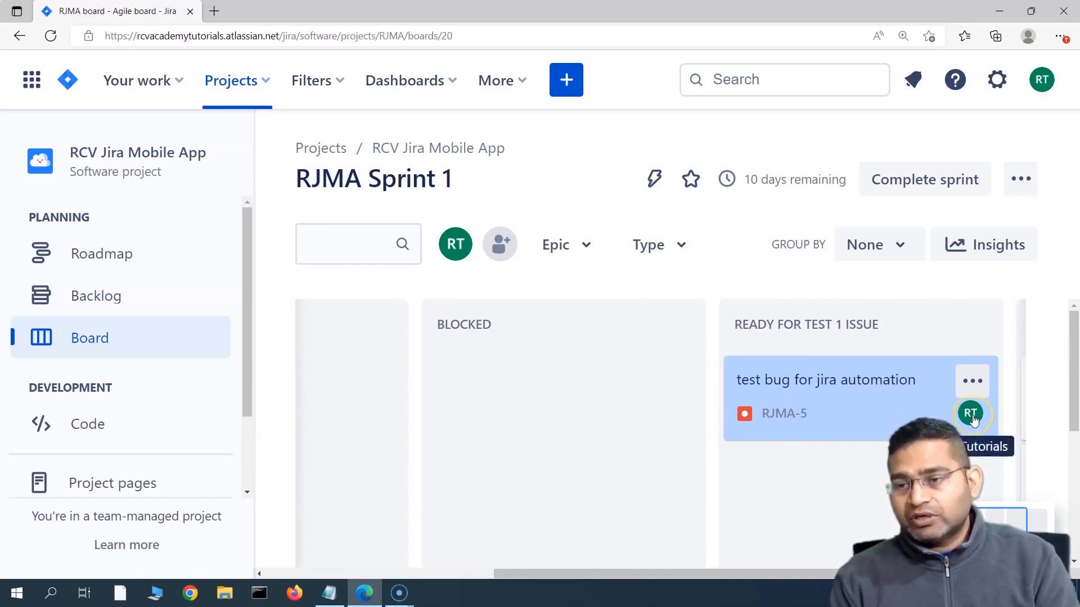
click(781, 414)
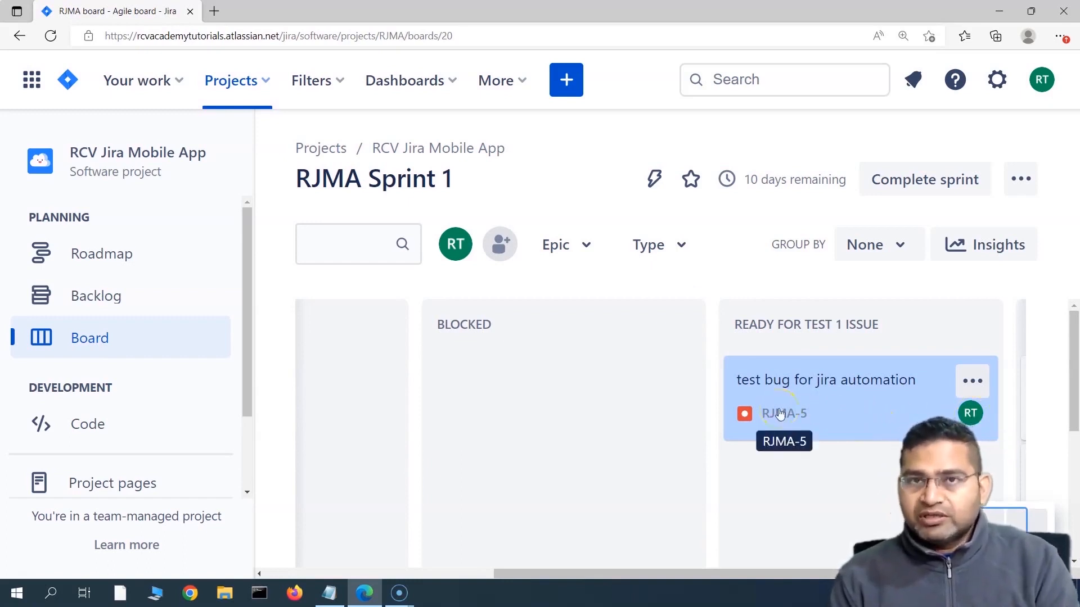
click(868, 414)
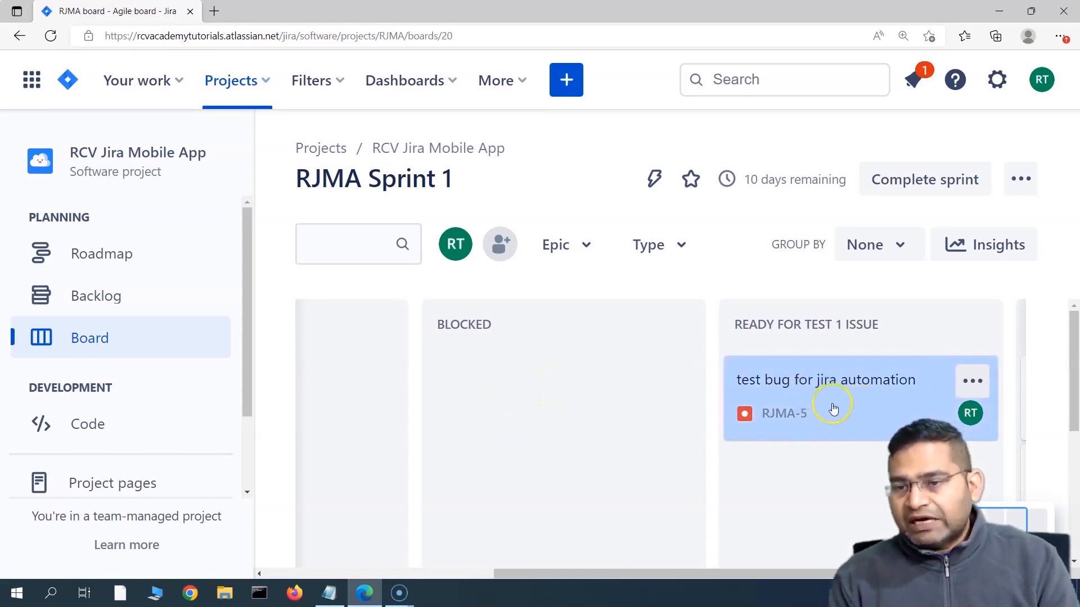
Step: Reopen RJMA-5 to confirm its new assignee and status, then close the issue
click(886, 404)
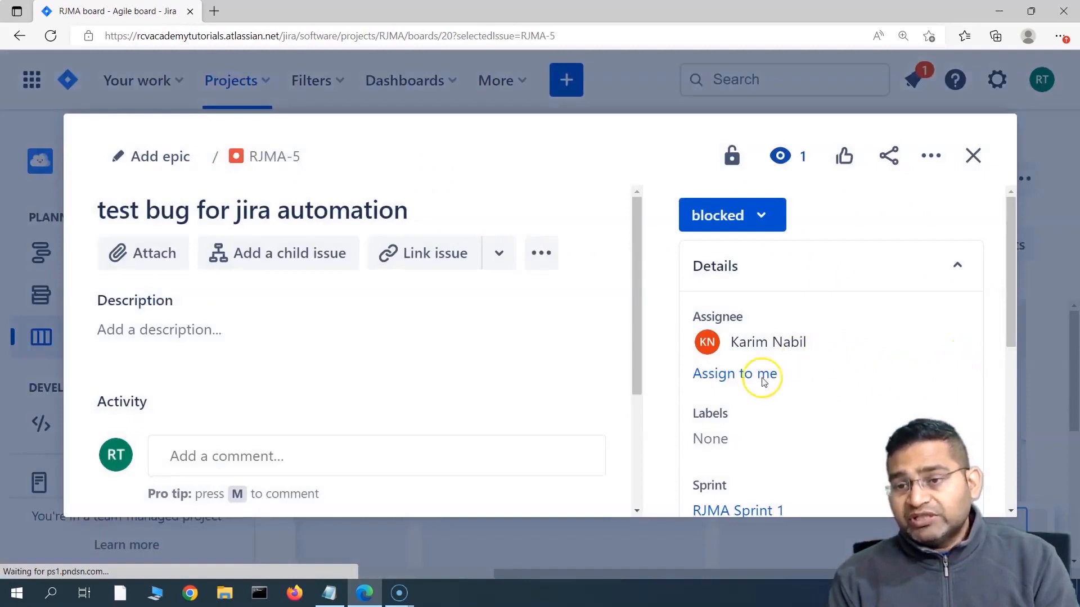
click(764, 380)
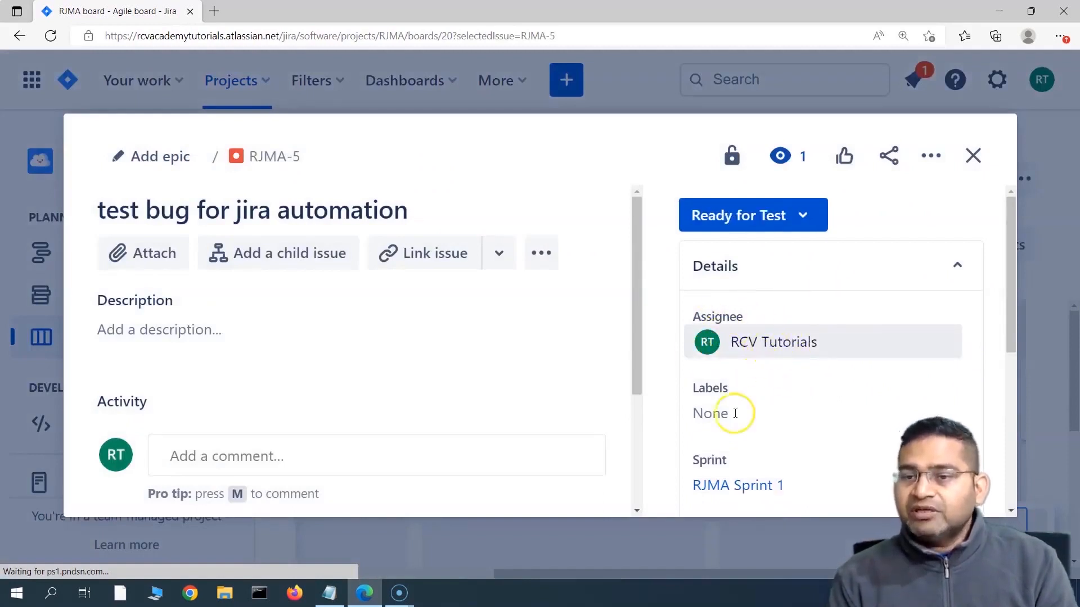
click(973, 155)
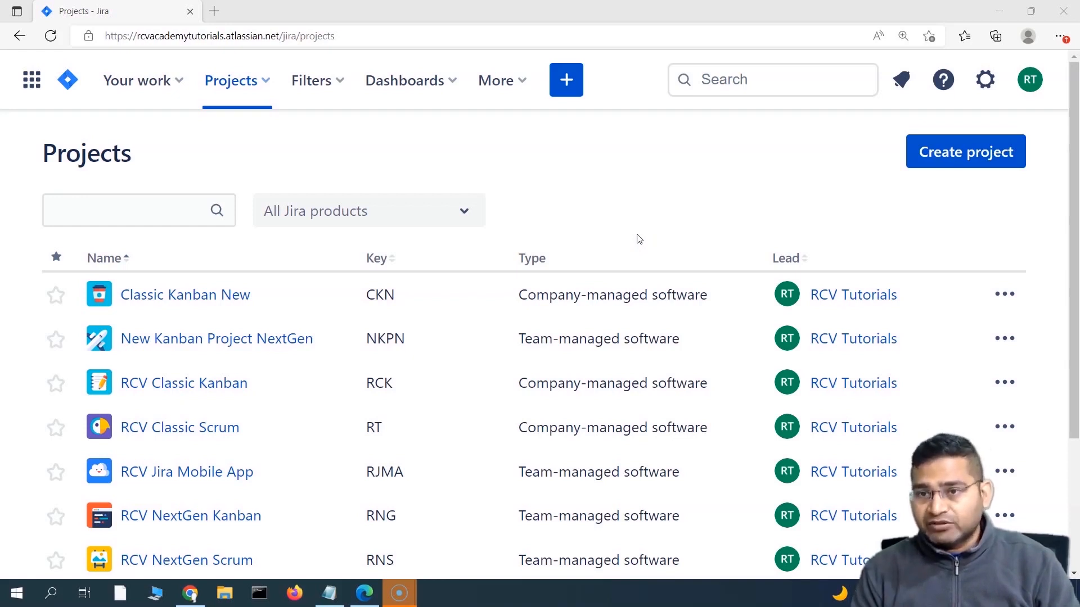
Step: Go to Settings > System > Global automation to list all automation rules
click(986, 81)
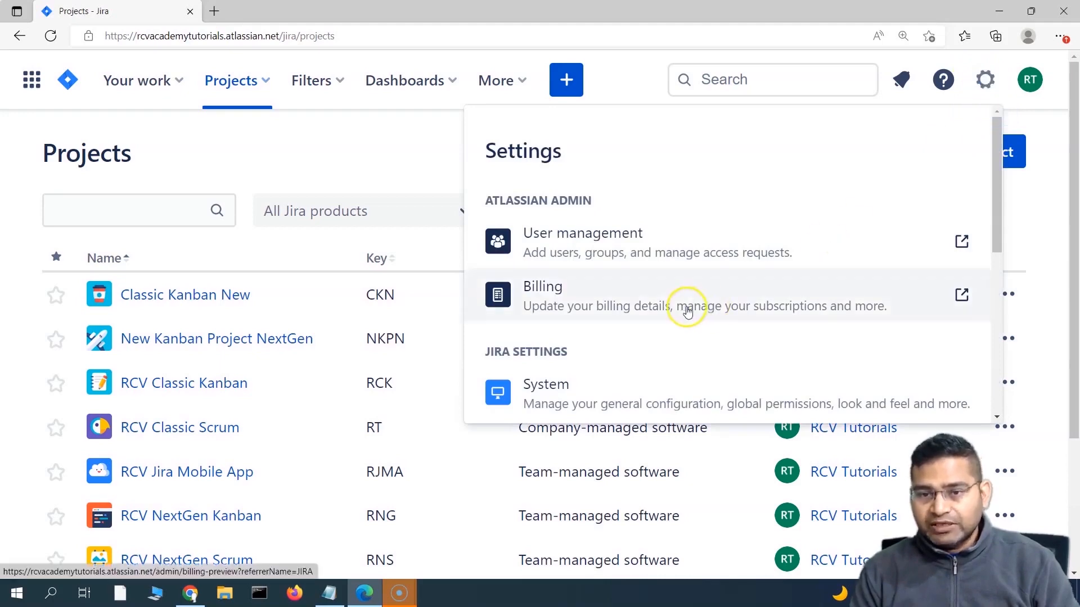
scroll(687, 313, down, 2)
click(628, 299)
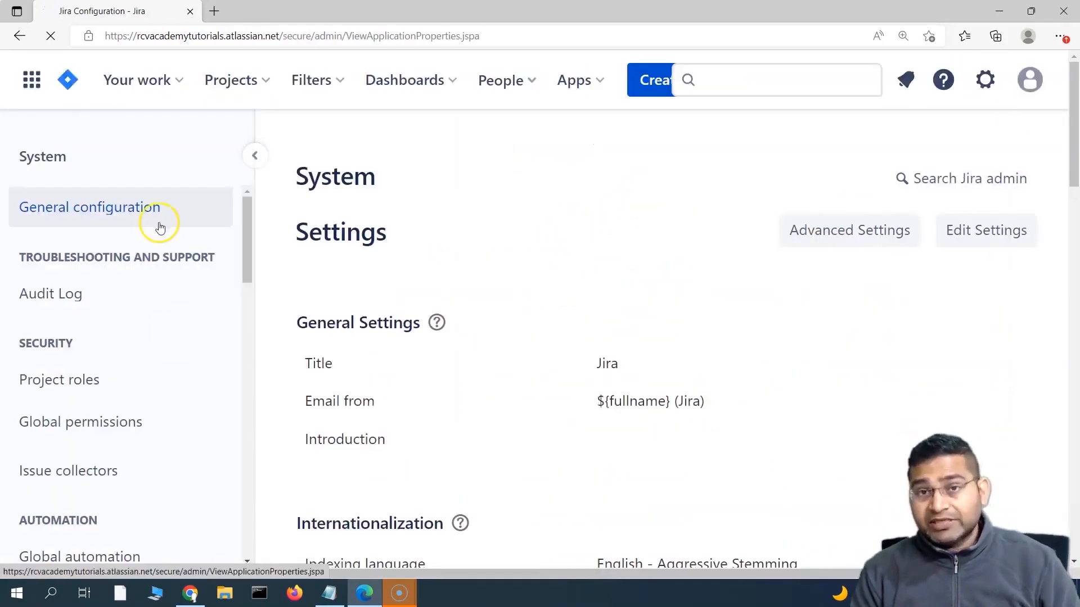
scroll(154, 401, down, 3)
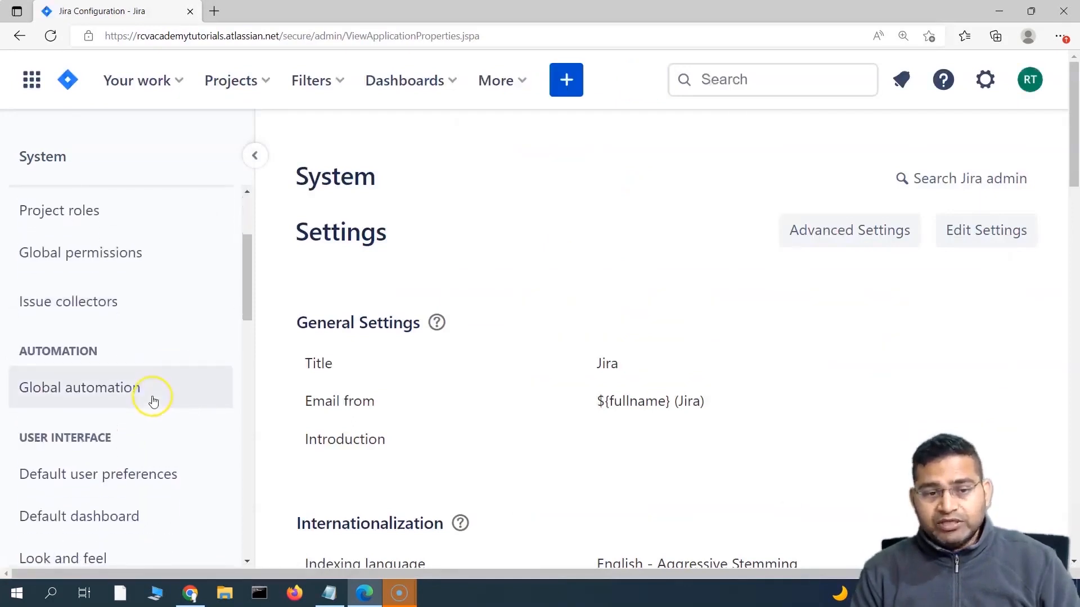
click(101, 387)
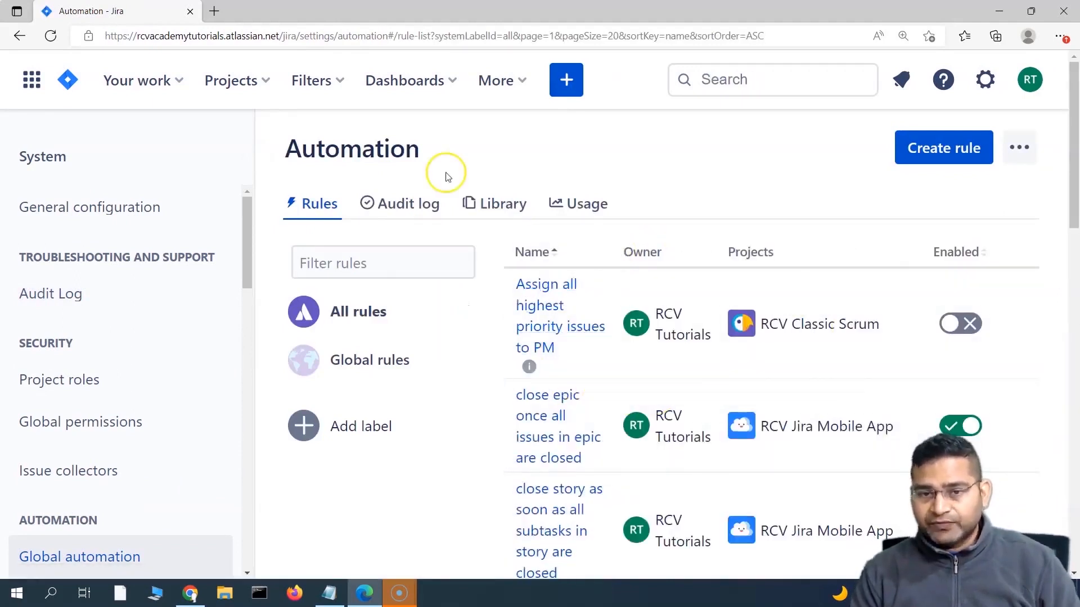
scroll(774, 360, down, 5)
scroll(768, 368, up, 3)
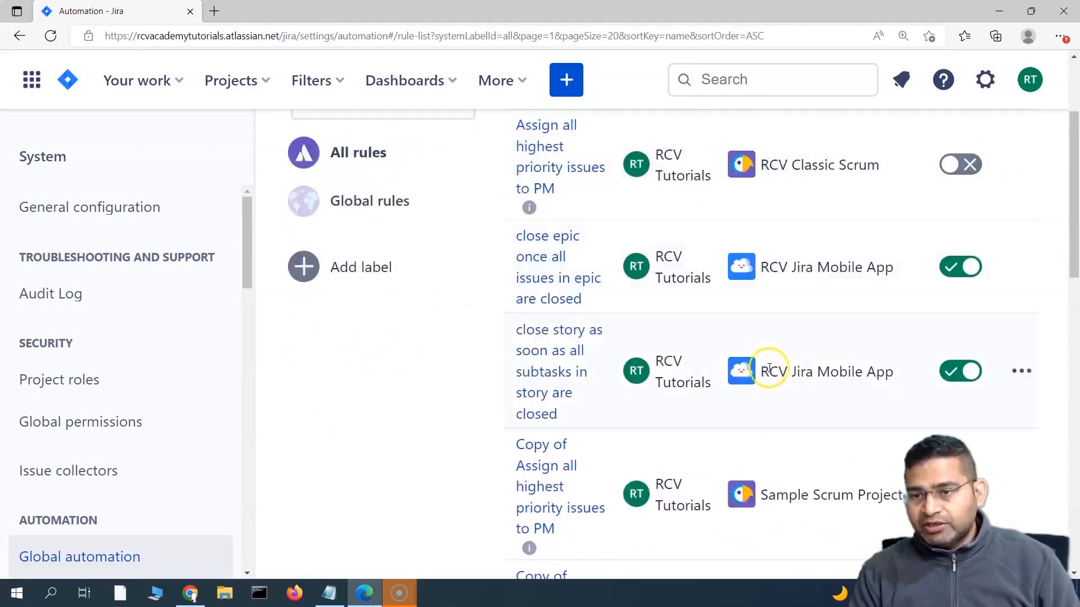
scroll(815, 272, up, 3)
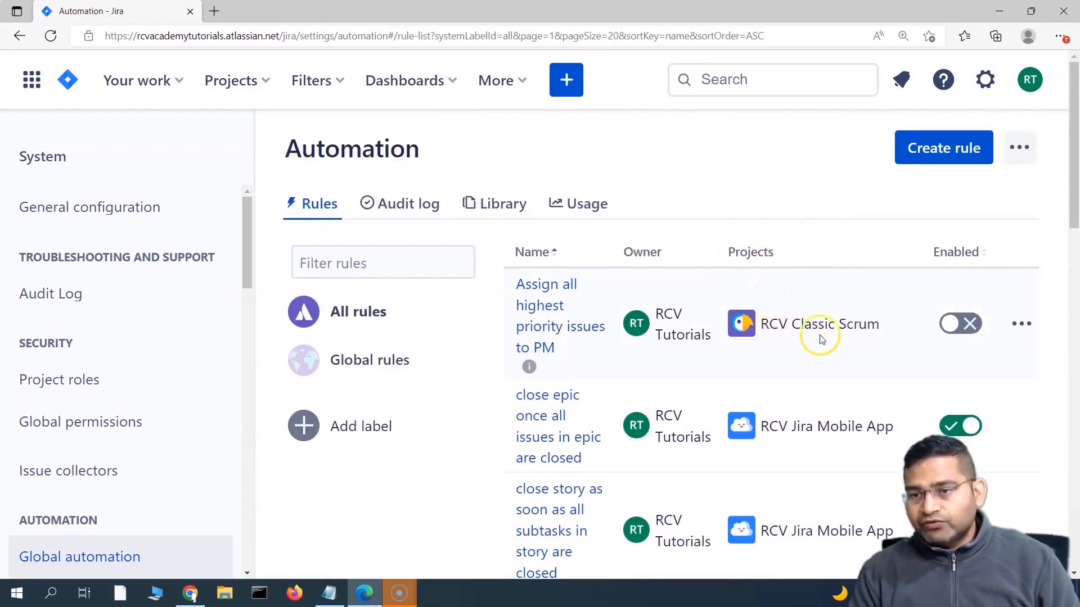
scroll(821, 339, down, 4)
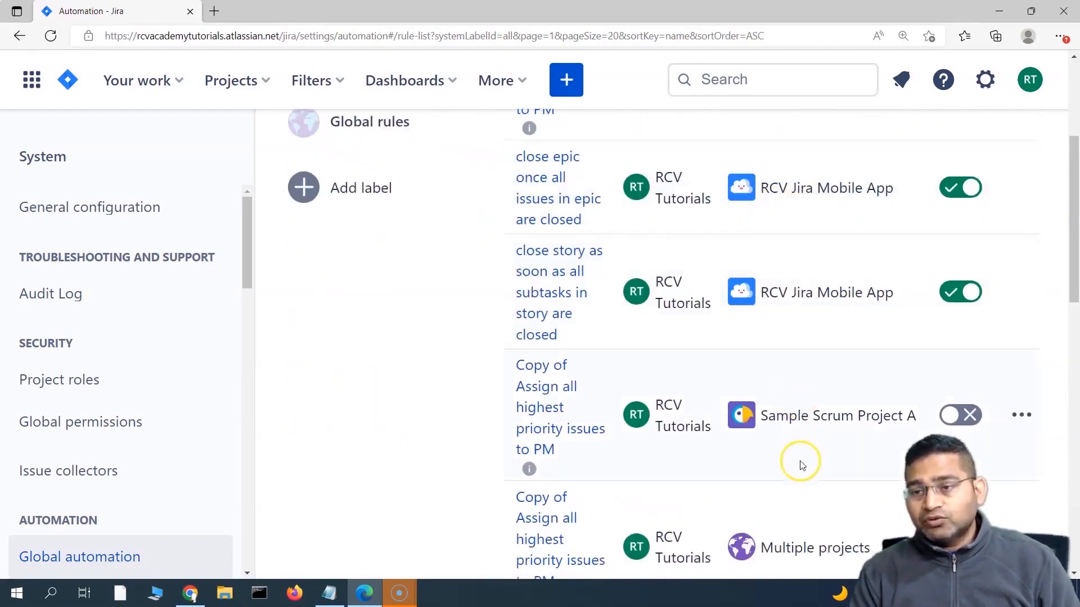
scroll(793, 458, down, 5)
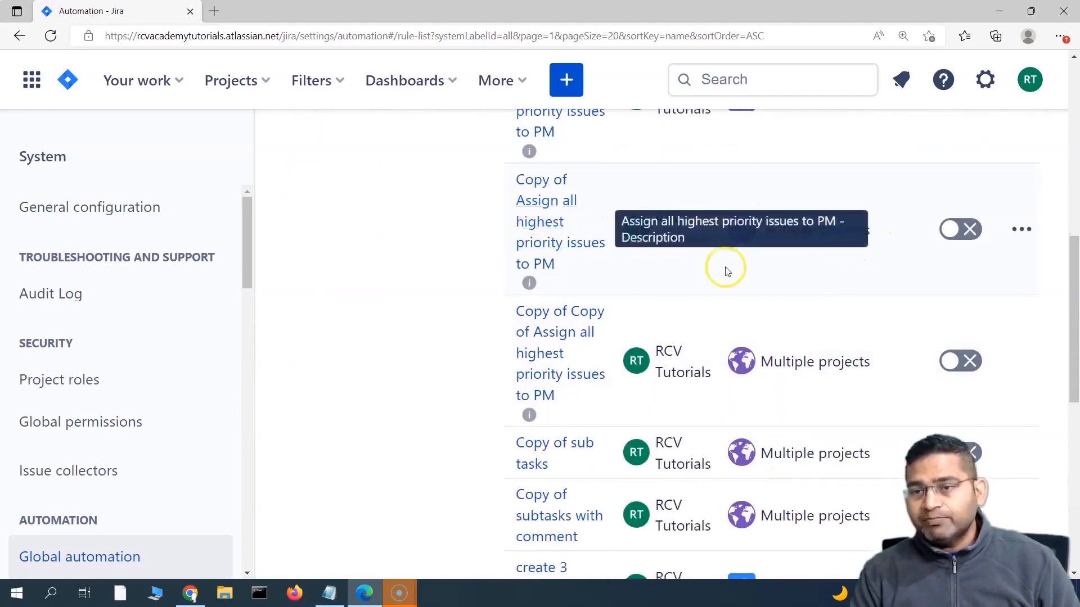
scroll(895, 441, down, 4)
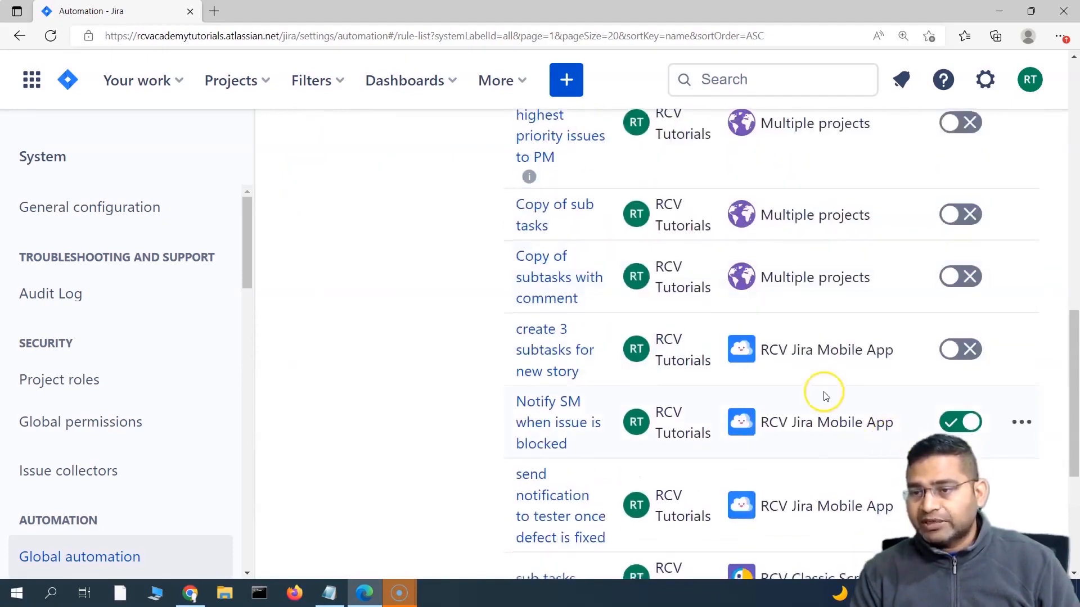
scroll(825, 395, down, 5)
scroll(863, 422, up, 9)
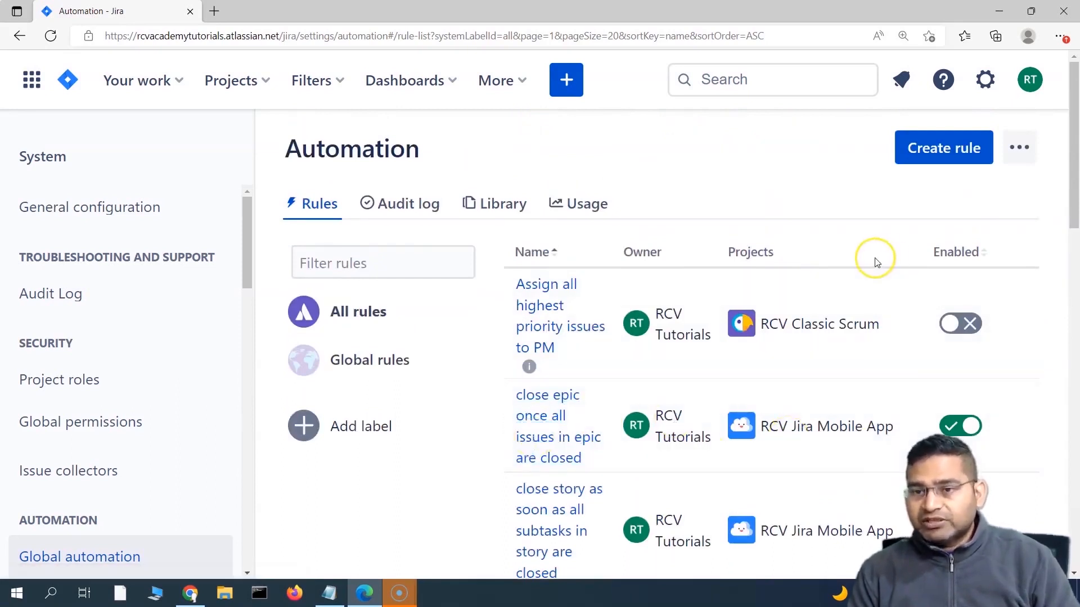
Step: Show the automation Usage page and collapse the admin sidebar to widen it
click(587, 217)
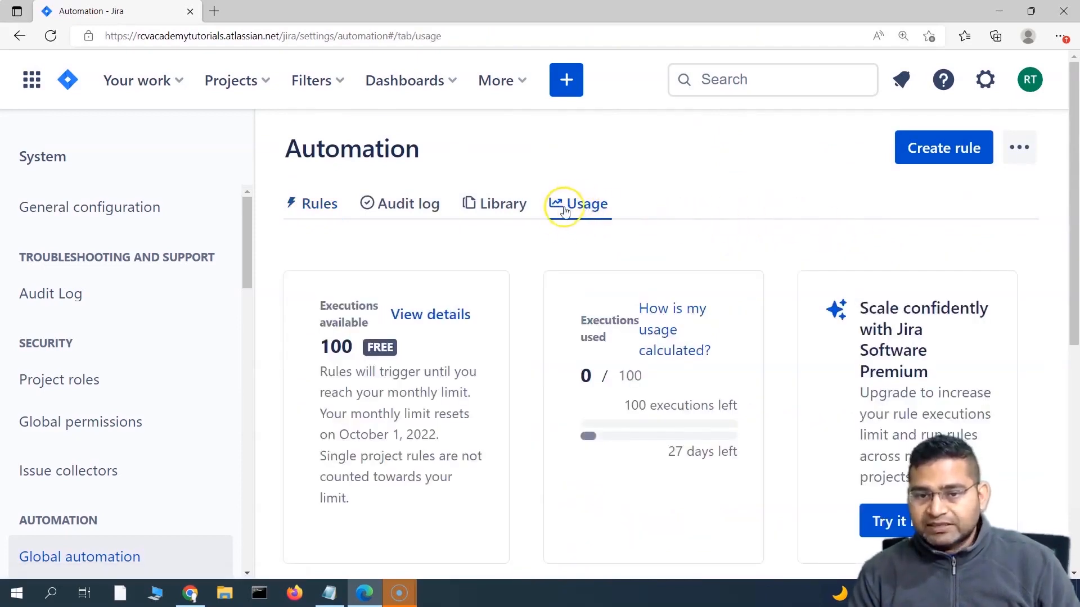
scroll(643, 241, down, 3)
scroll(643, 242, up, 3)
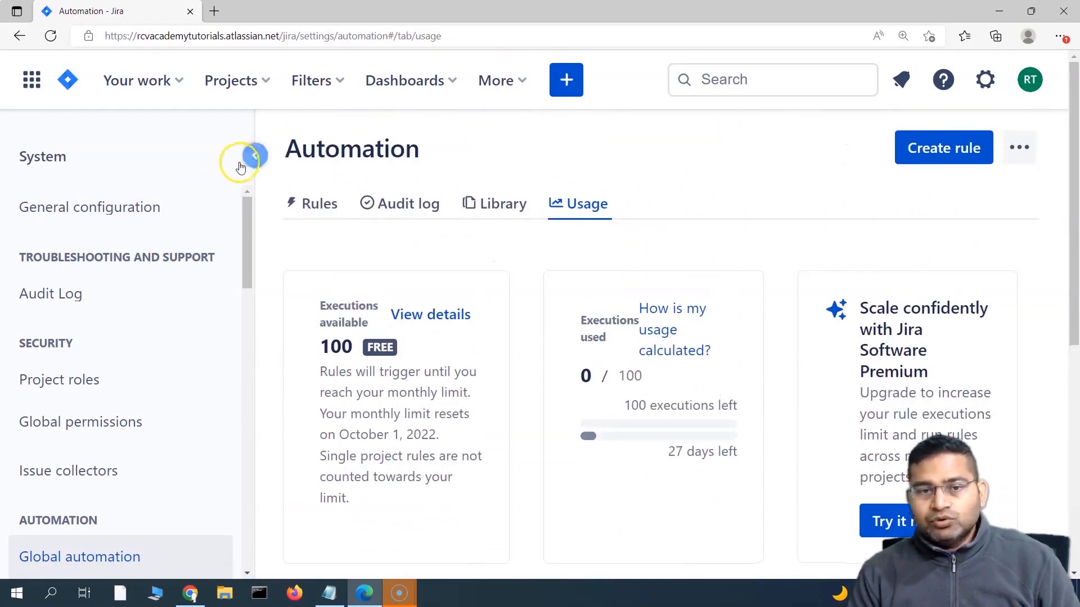
click(248, 157)
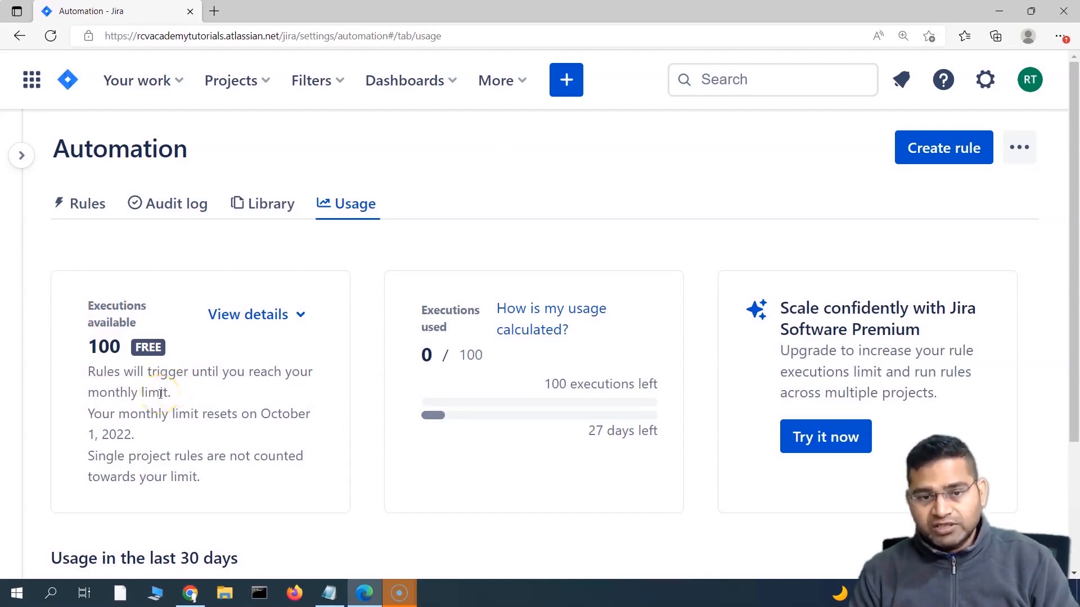
scroll(113, 278, down, 1)
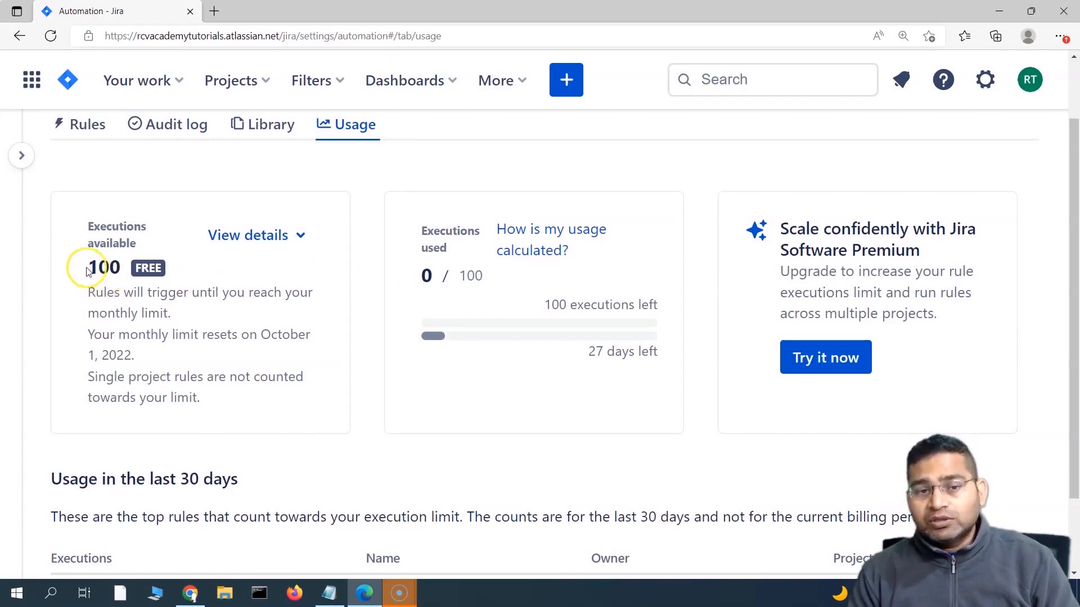
Step: Highlight the 100 available executions figure and the 100 executions limit
drag(86, 269, 118, 268)
drag(459, 276, 483, 277)
scroll(455, 332, down, 2)
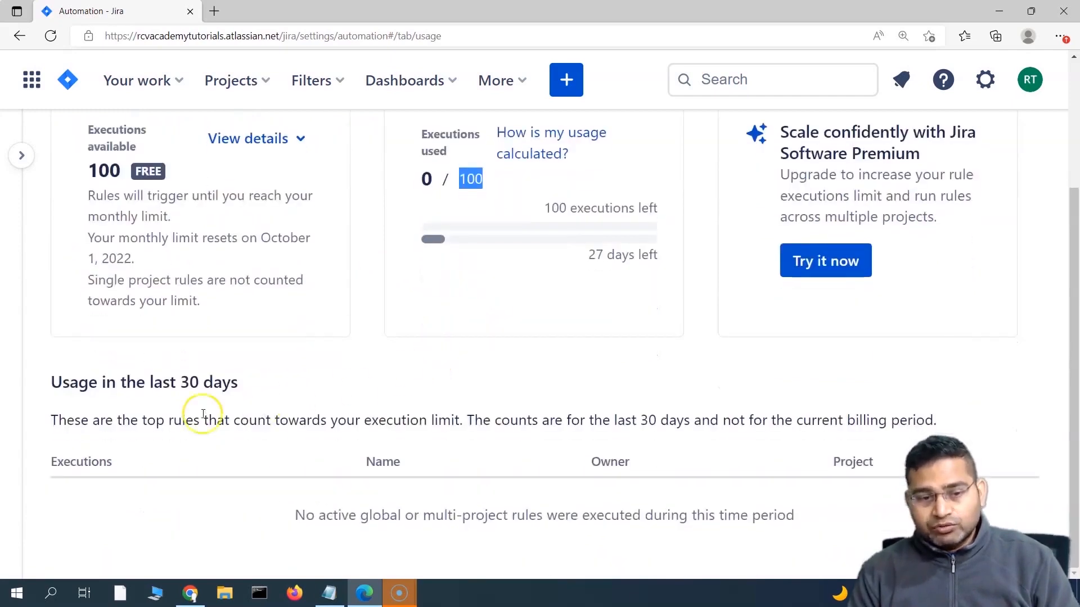
scroll(535, 203, up, 2)
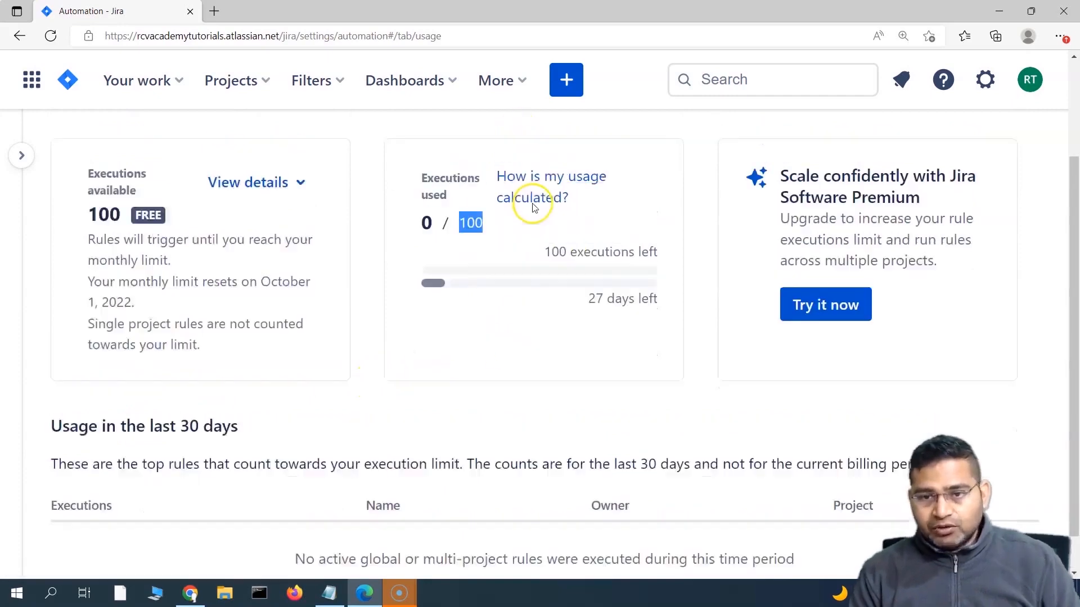
Step: Open the 'How is my usage calculated?' article in a new tab, then return to Jira
click(551, 219)
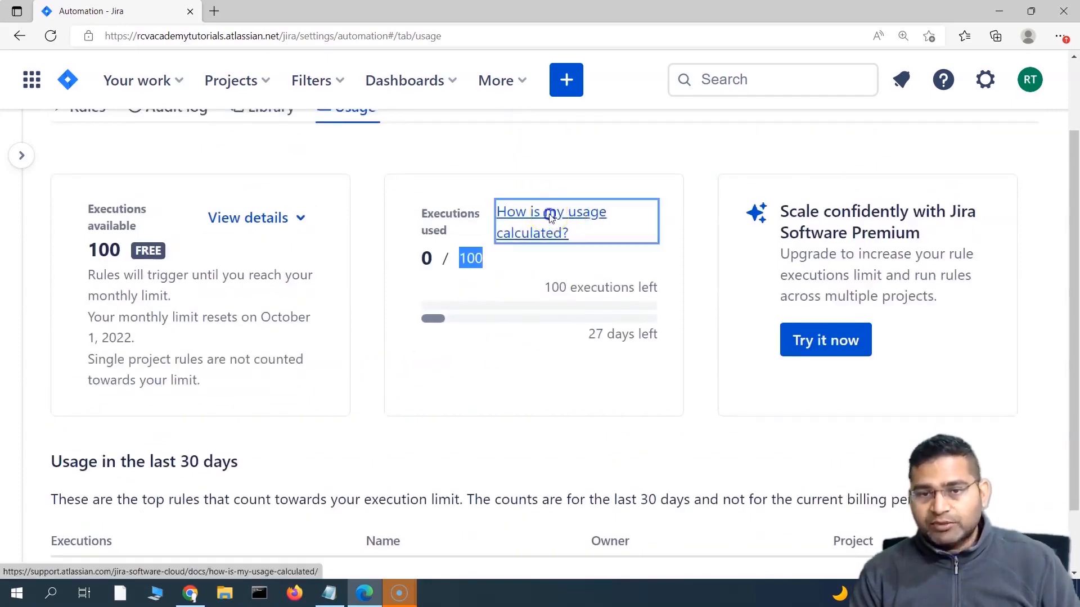
click(130, 17)
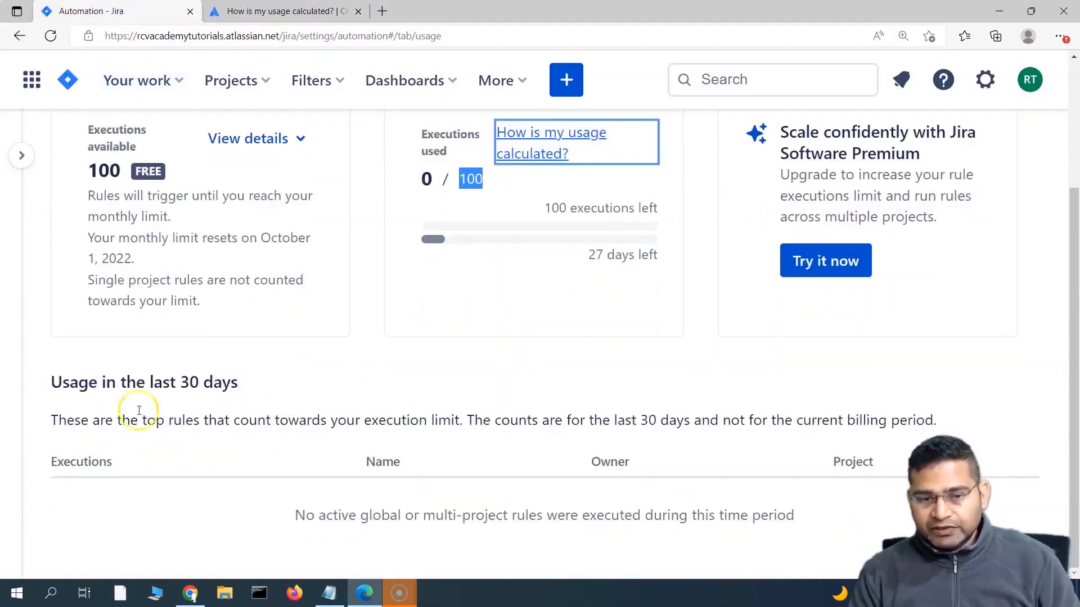
click(553, 354)
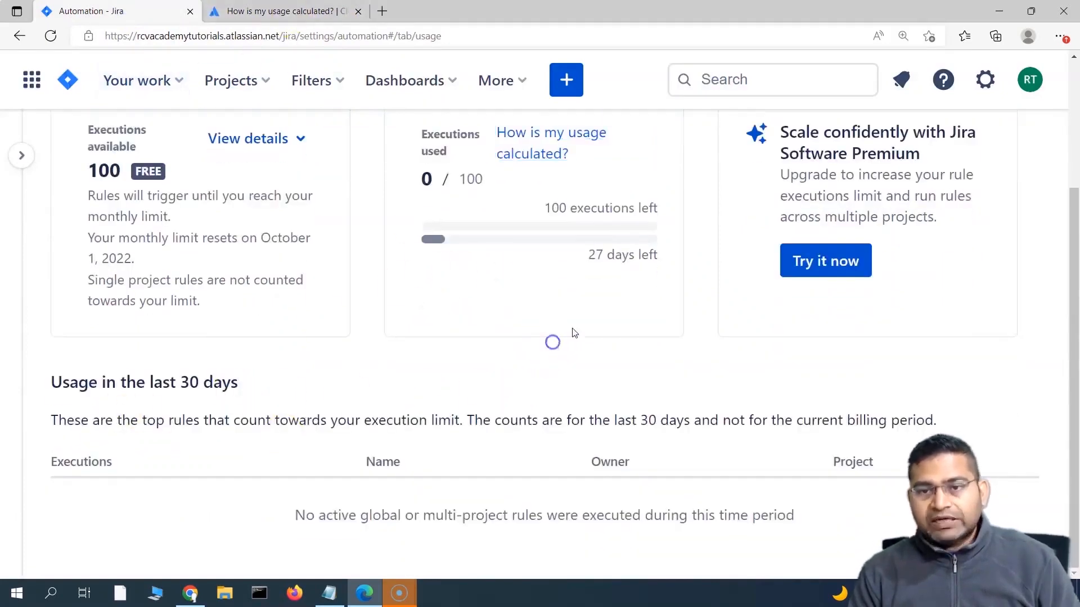
Step: Highlight the sentences about the monthly trigger limit and single project rules
scroll(506, 293, up, 1)
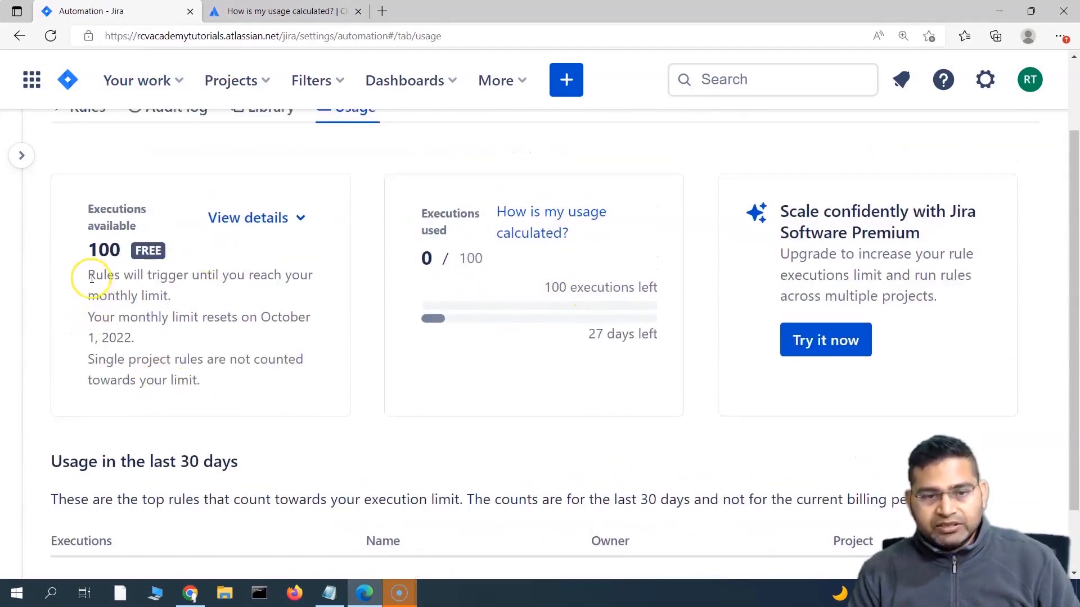
drag(87, 275, 176, 296)
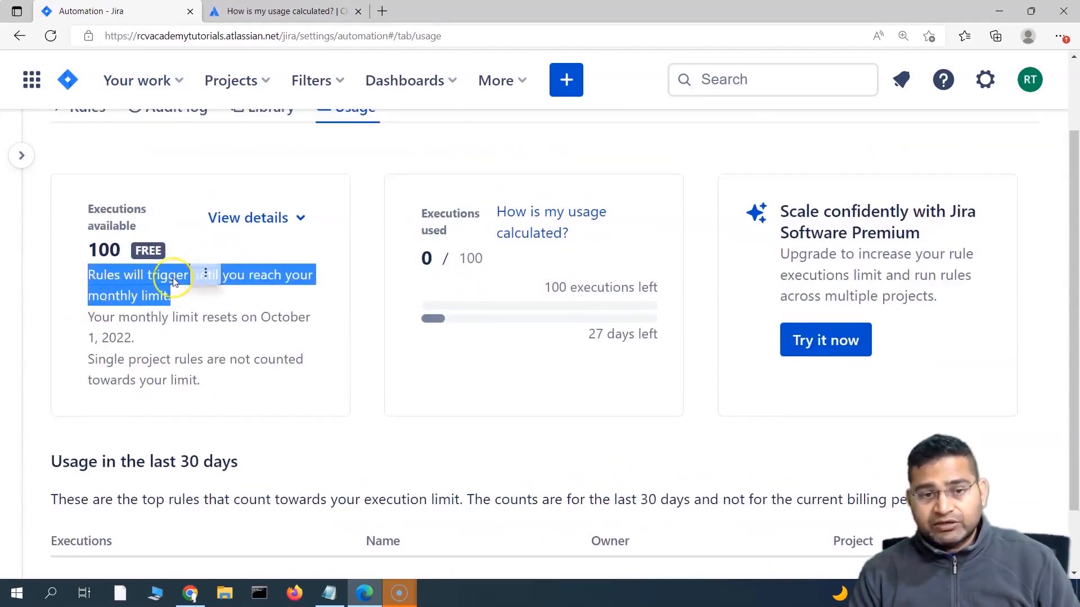
click(257, 362)
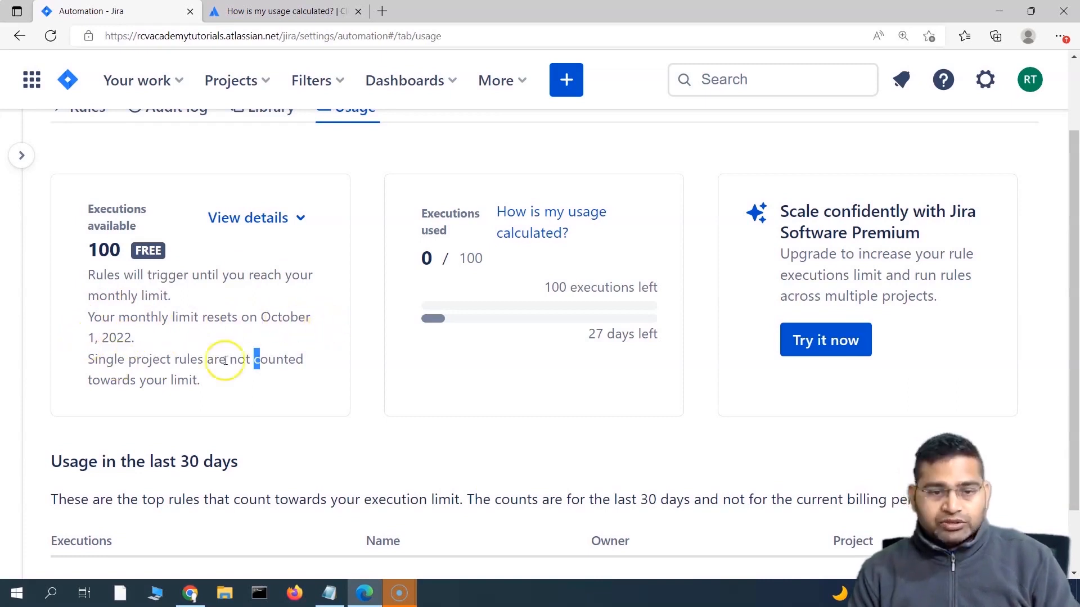
drag(228, 374, 82, 366)
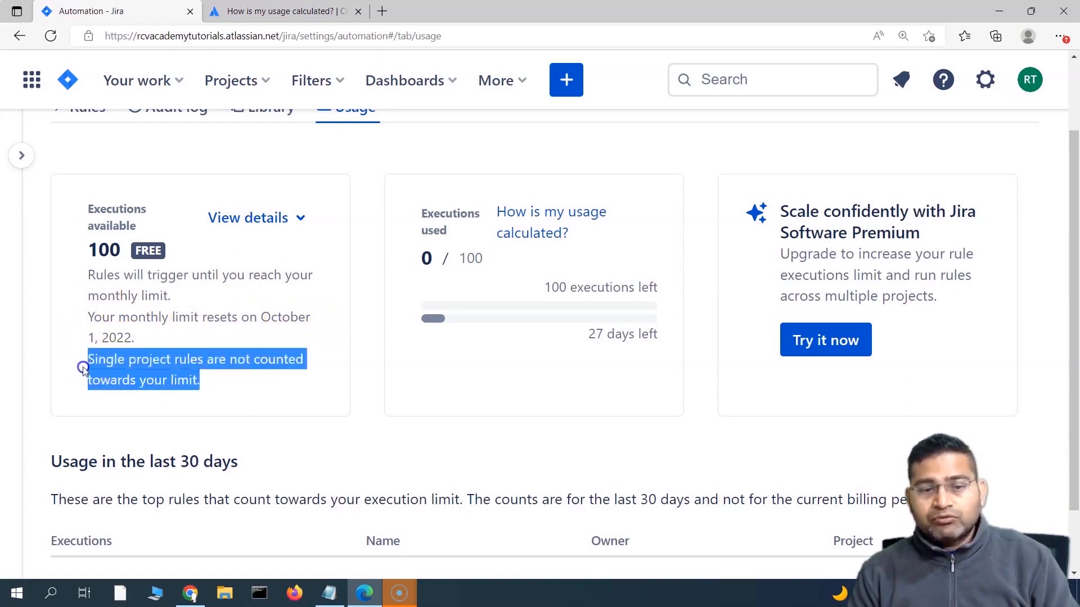
click(339, 373)
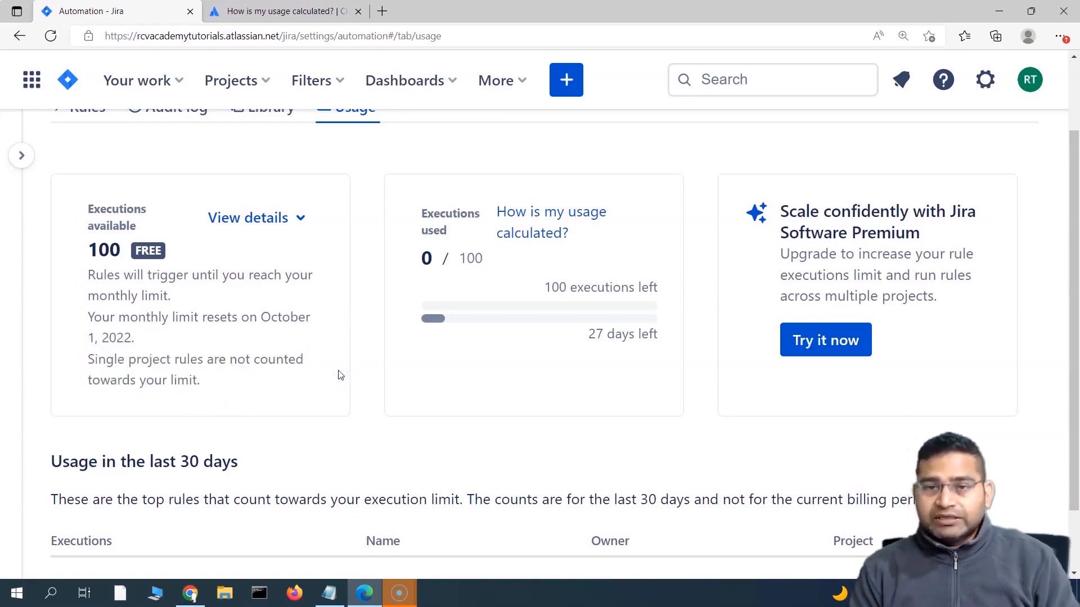
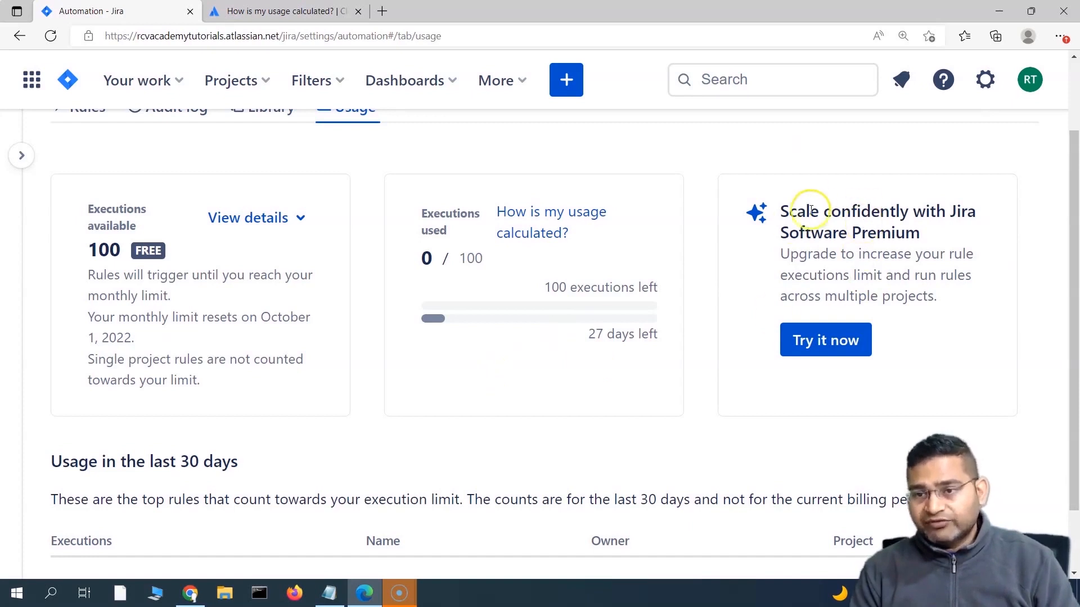
Step: Highlight the 100 executions left figure on the Jira automation Usage page
scroll(597, 349, up, 2)
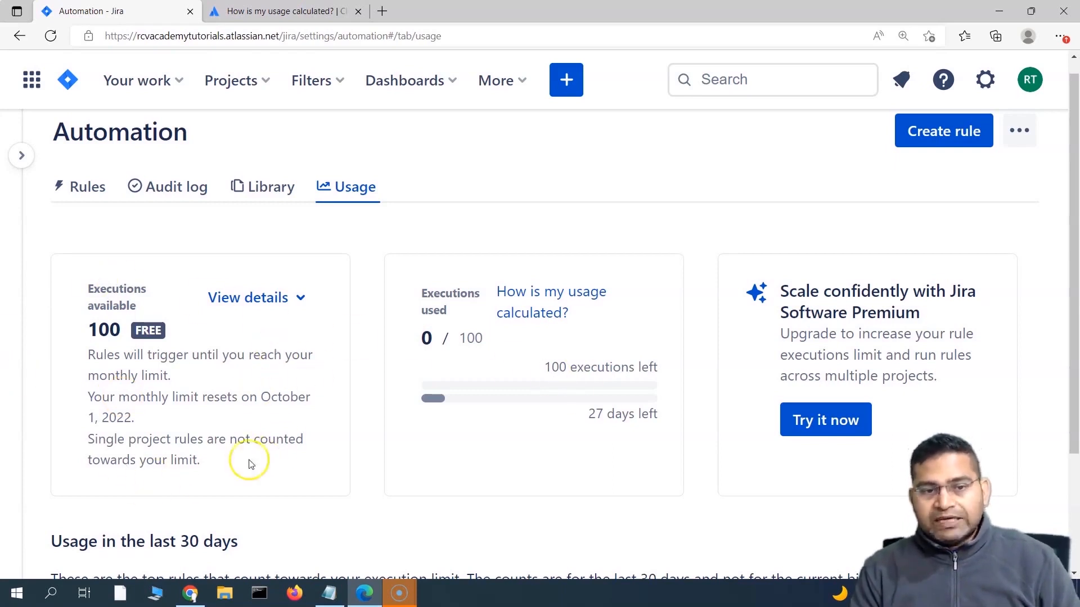
scroll(265, 366, down, 2)
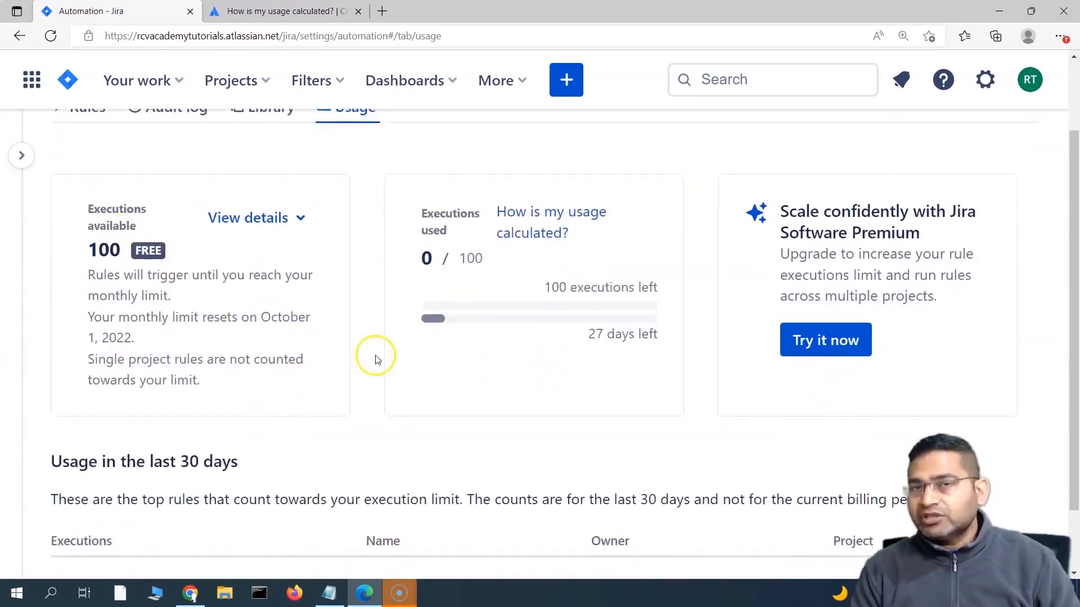
drag(565, 373, 655, 275)
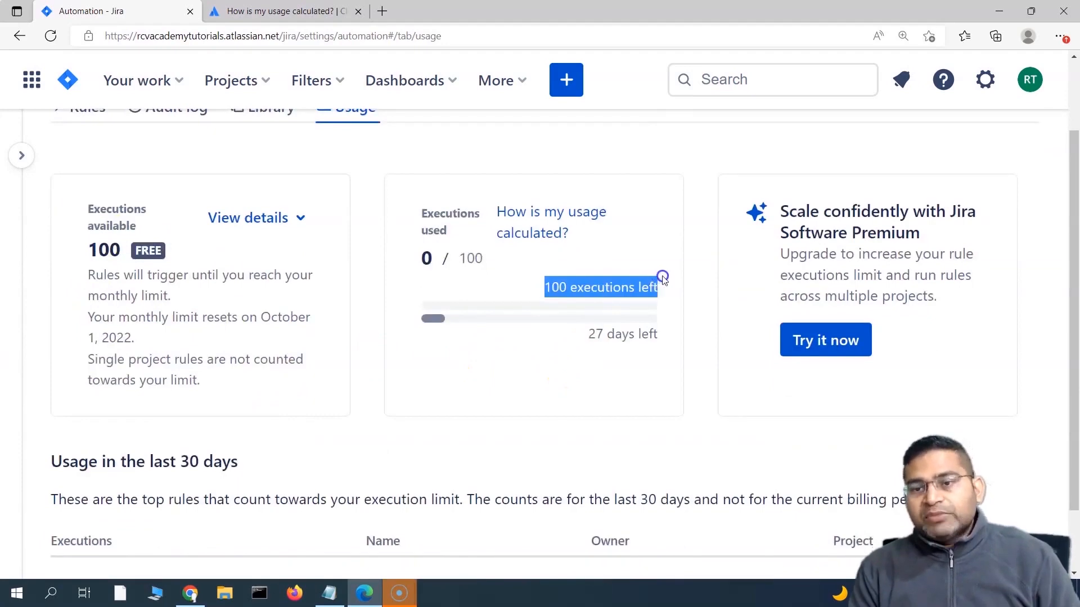
click(579, 294)
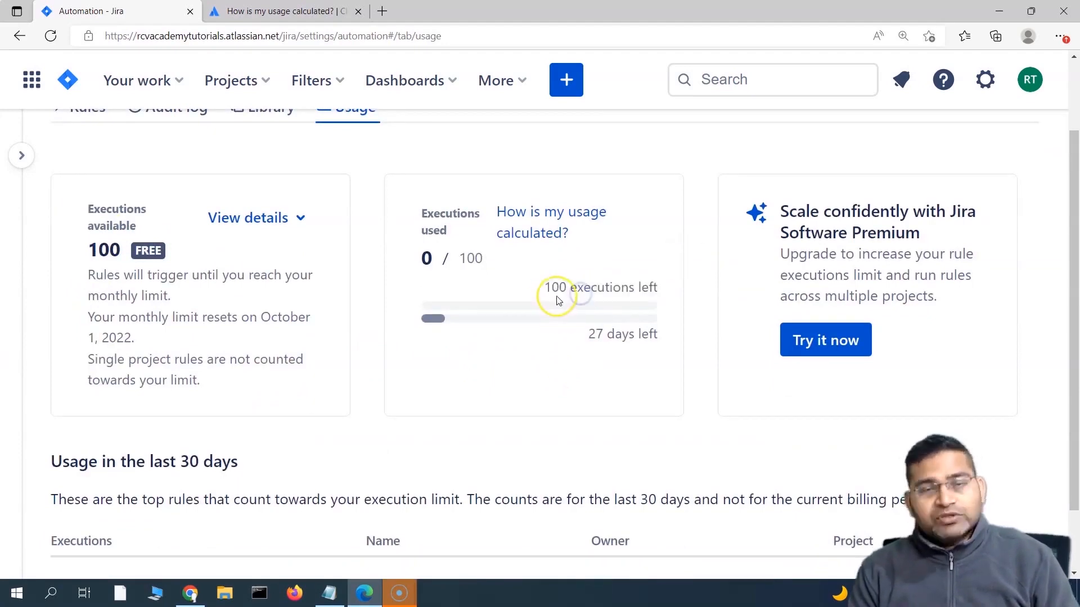
Step: Highlight the usage description on the Usage page
scroll(568, 419, down, 1)
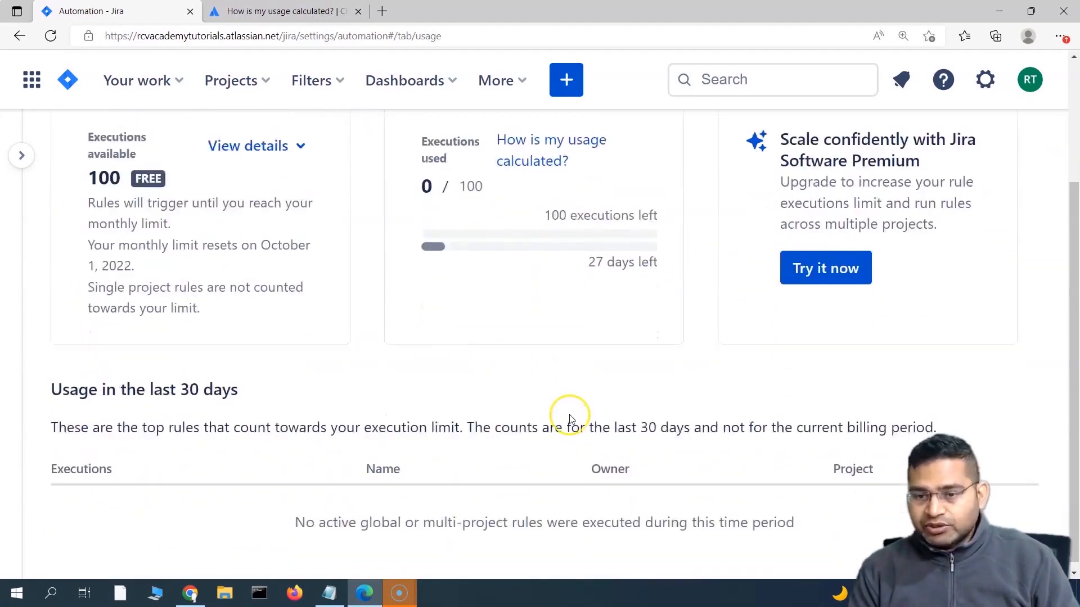
scroll(568, 419, up, 1)
scroll(570, 419, down, 1)
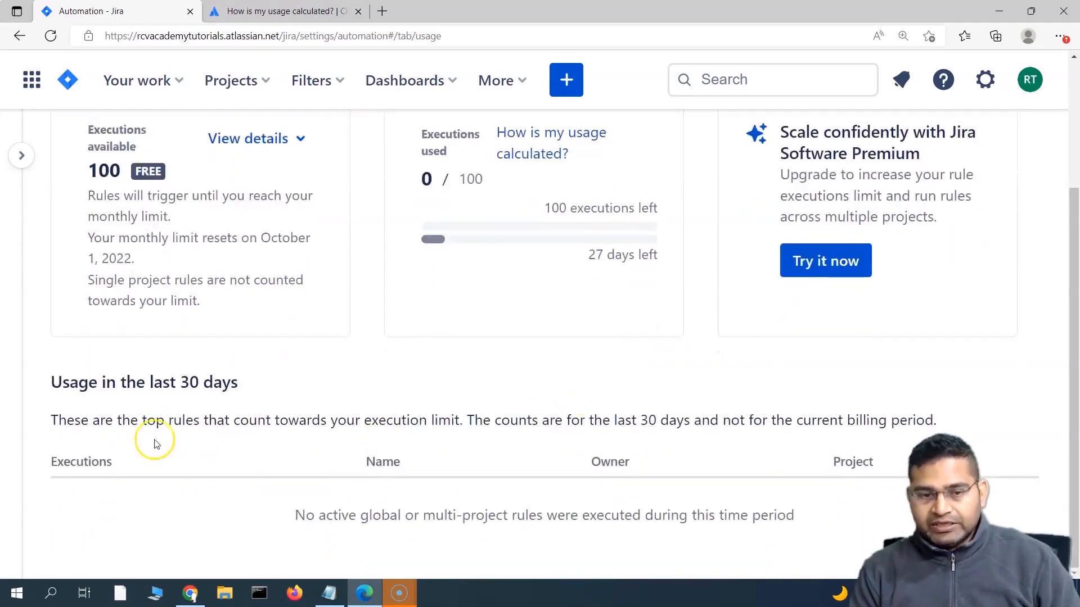
drag(180, 382, 312, 432)
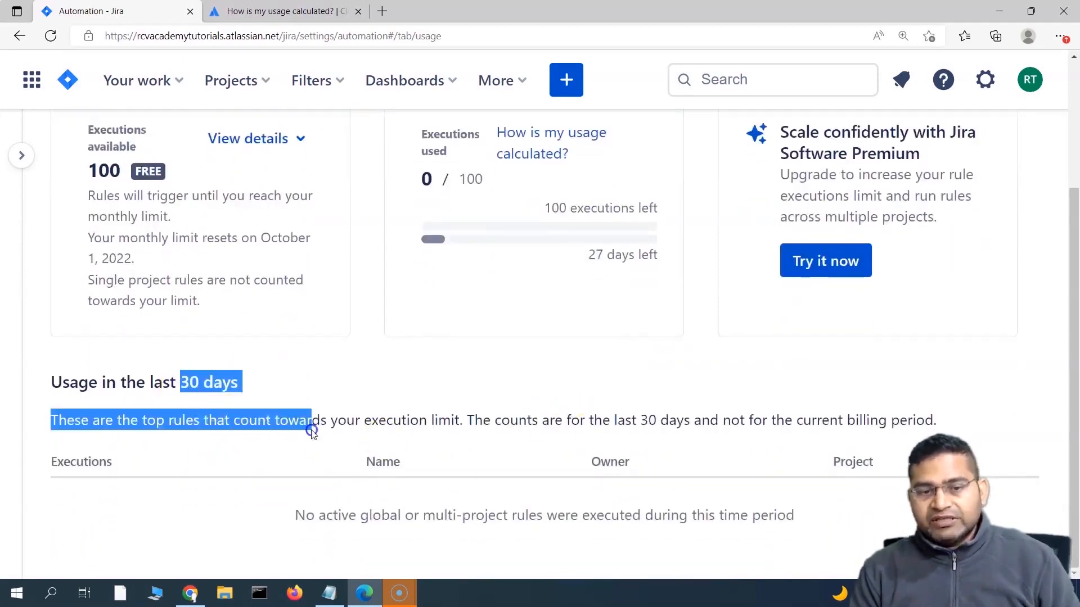
click(425, 423)
scroll(385, 309, up, 1)
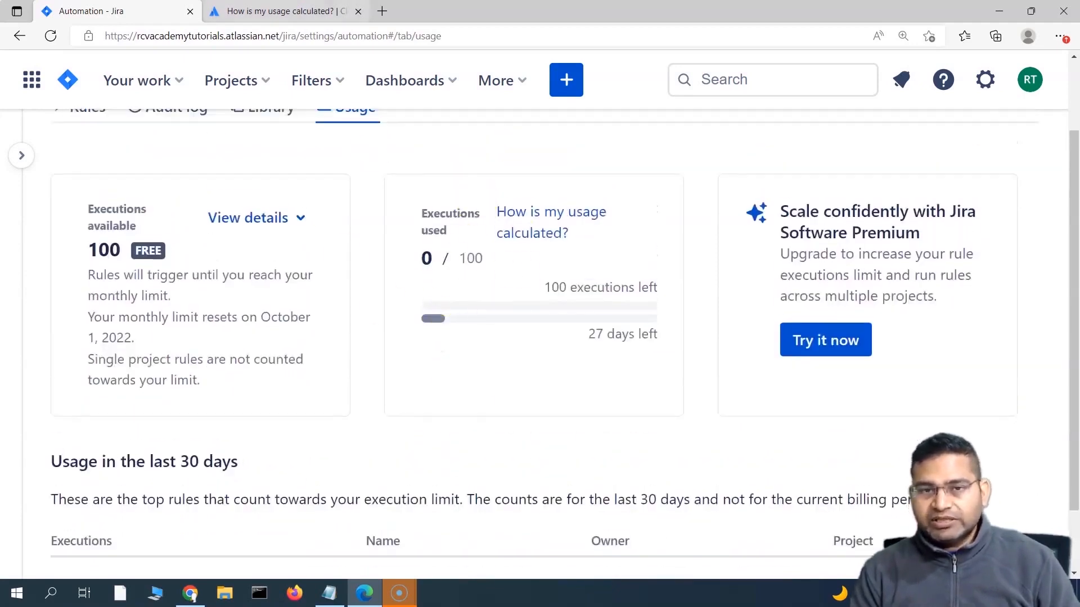
Step: Open the 'How is my usage calculated?' article and enlarge its text two steps
click(270, 11)
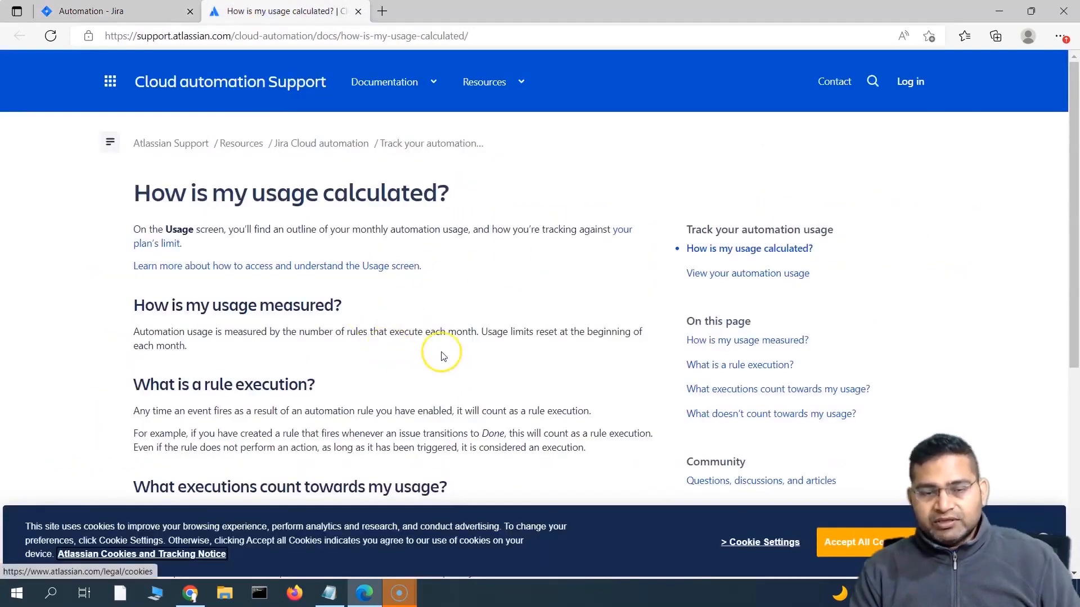
key(ctrl+plus)
key(ctrl+plus)
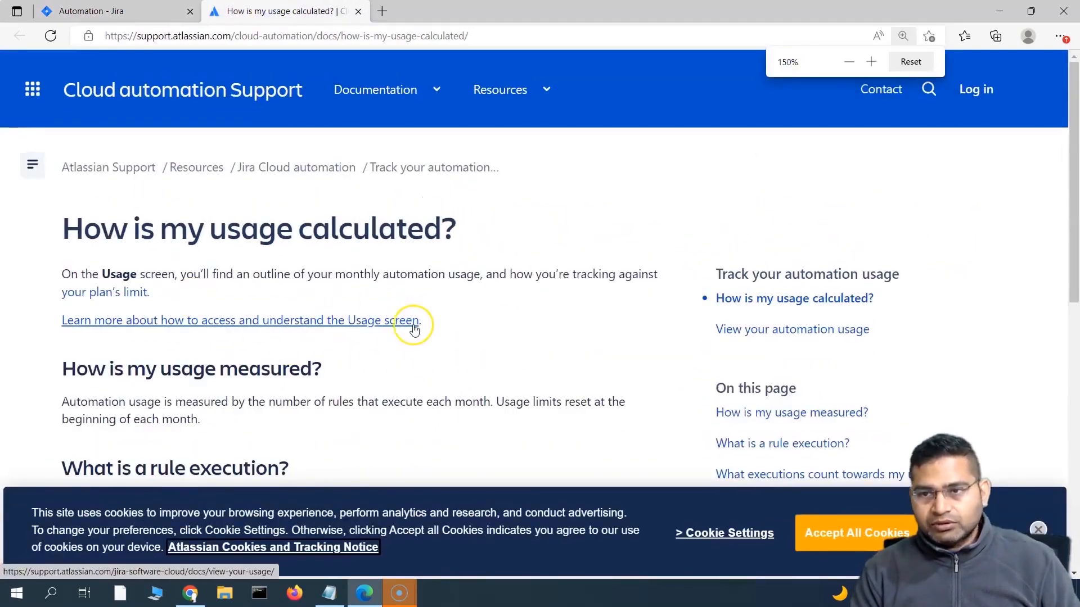
key(ctrl+plus)
scroll(403, 331, down, 3)
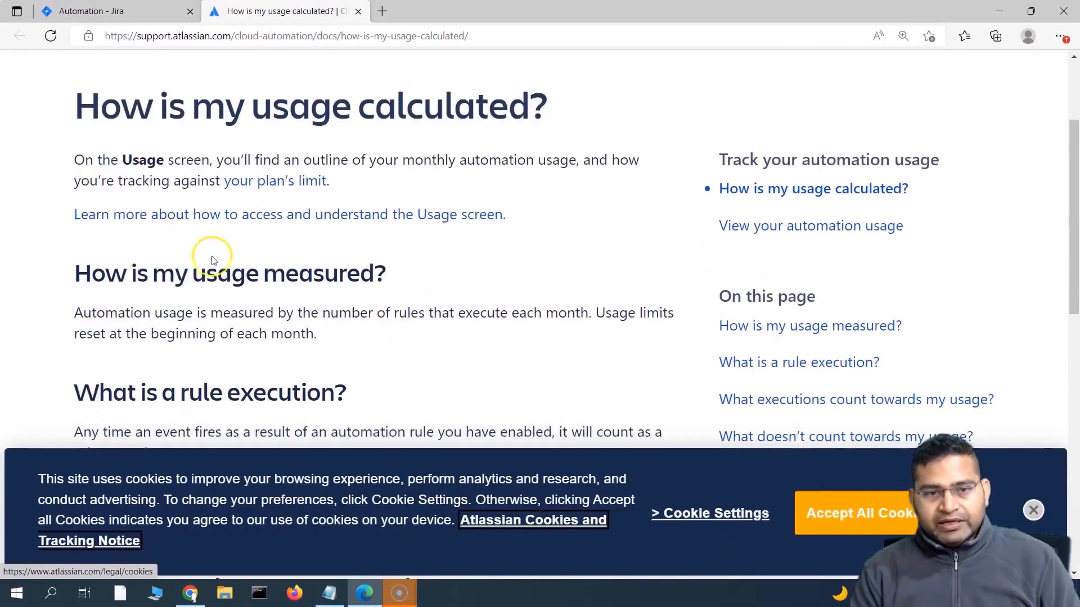
scroll(212, 260, down, 1)
scroll(174, 242, down, 2)
Step: Highlight the article's sentences on usage measurement, multi-project and global executions, and single-project rules
drag(156, 76, 332, 94)
scroll(450, 130, up, 1)
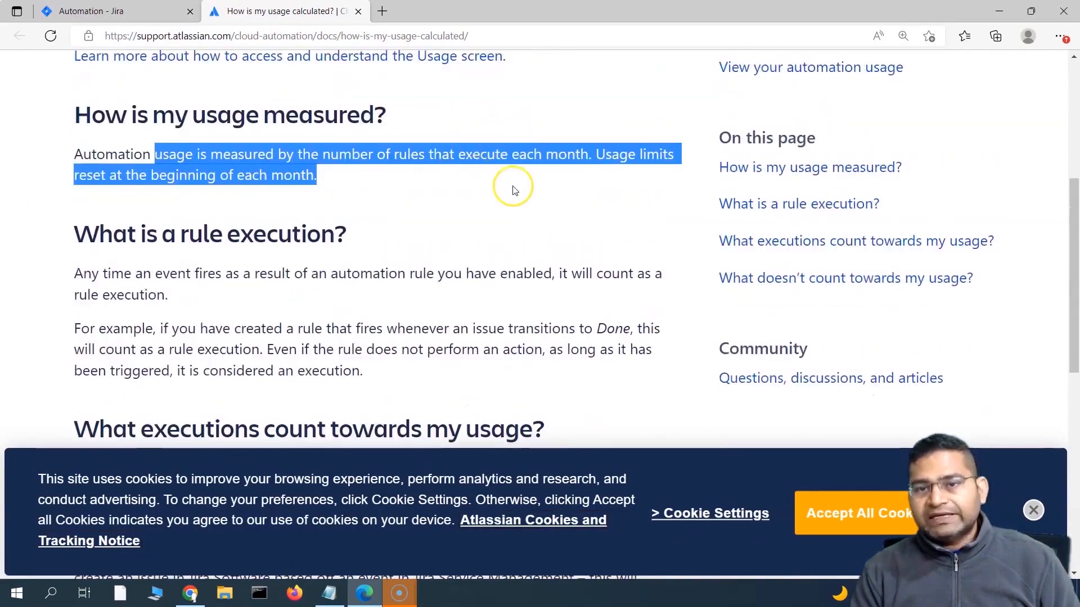
click(84, 191)
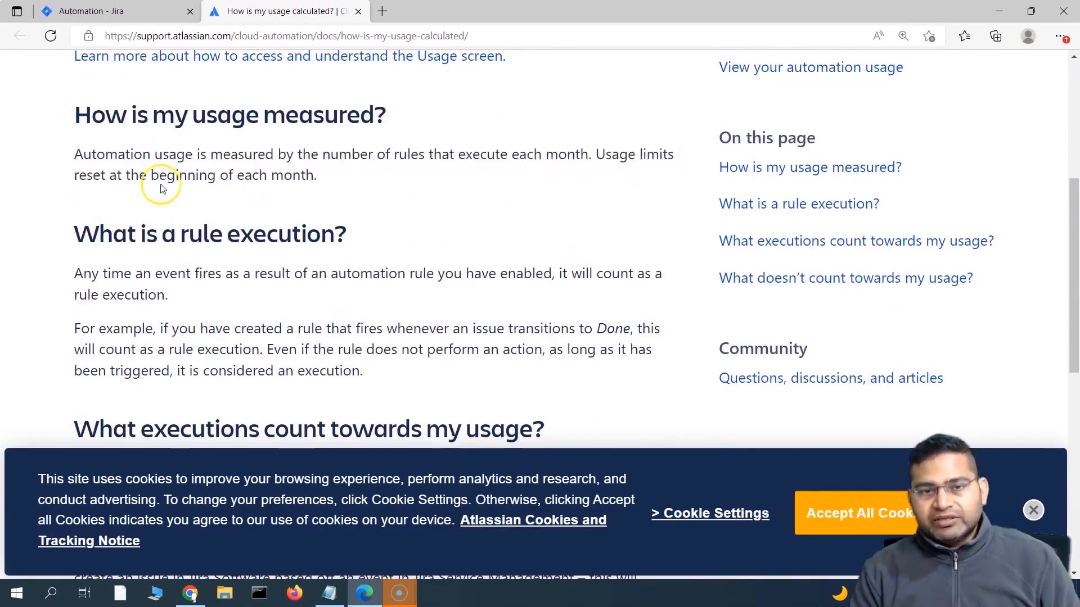
scroll(372, 286, down, 1)
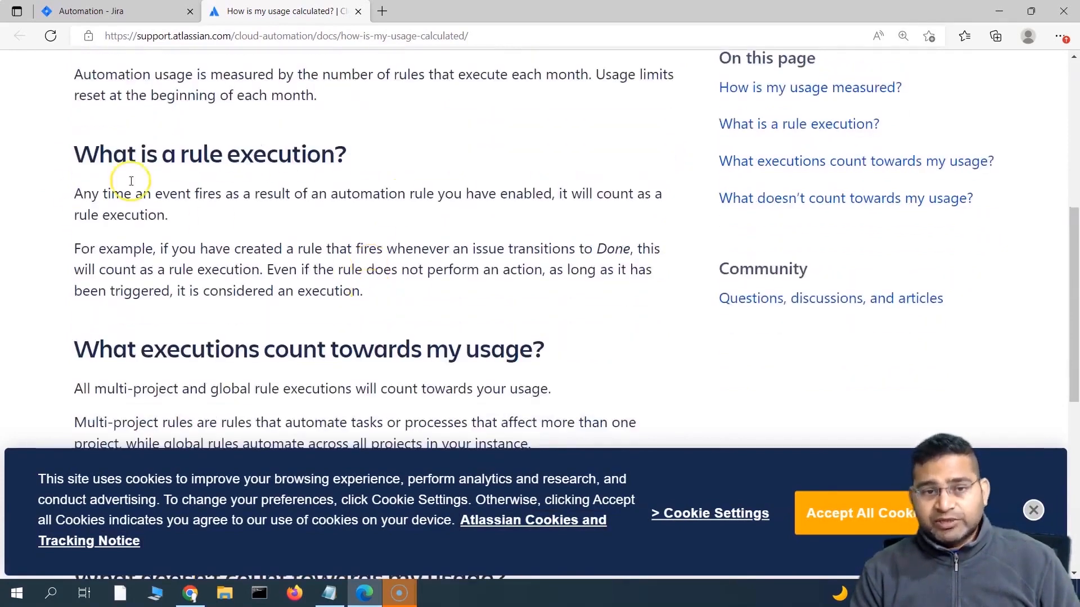
scroll(313, 273, down, 3)
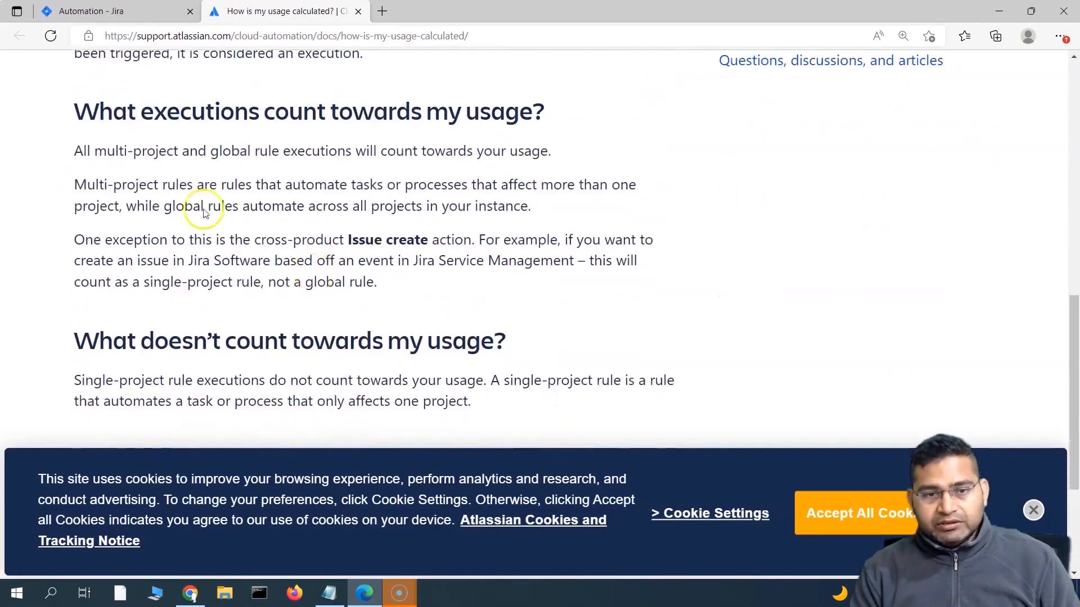
drag(75, 151, 574, 154)
scroll(146, 281, down, 1)
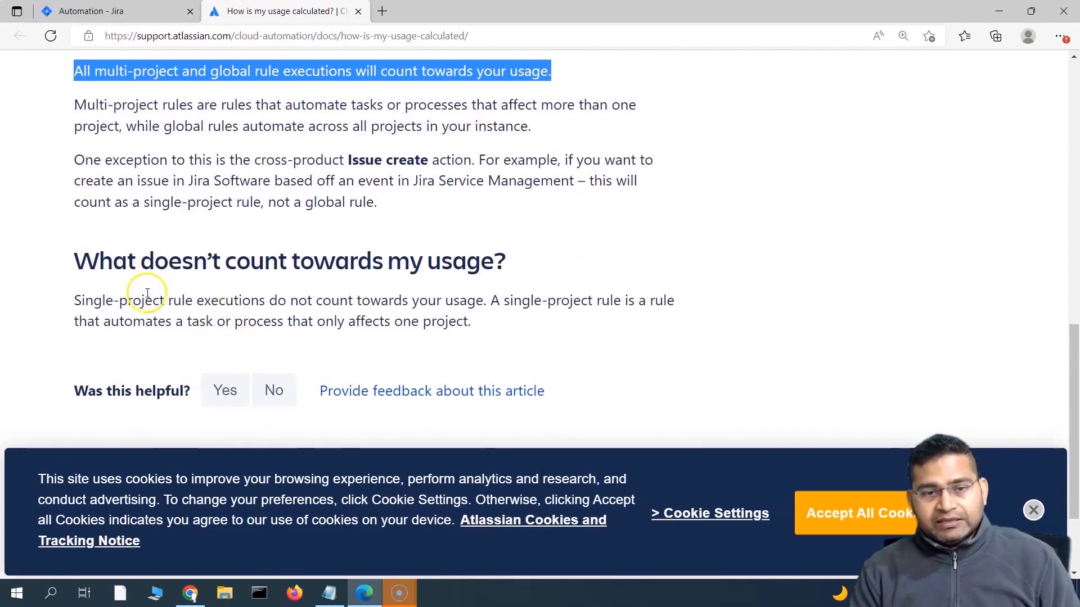
drag(71, 263, 517, 257)
click(167, 301)
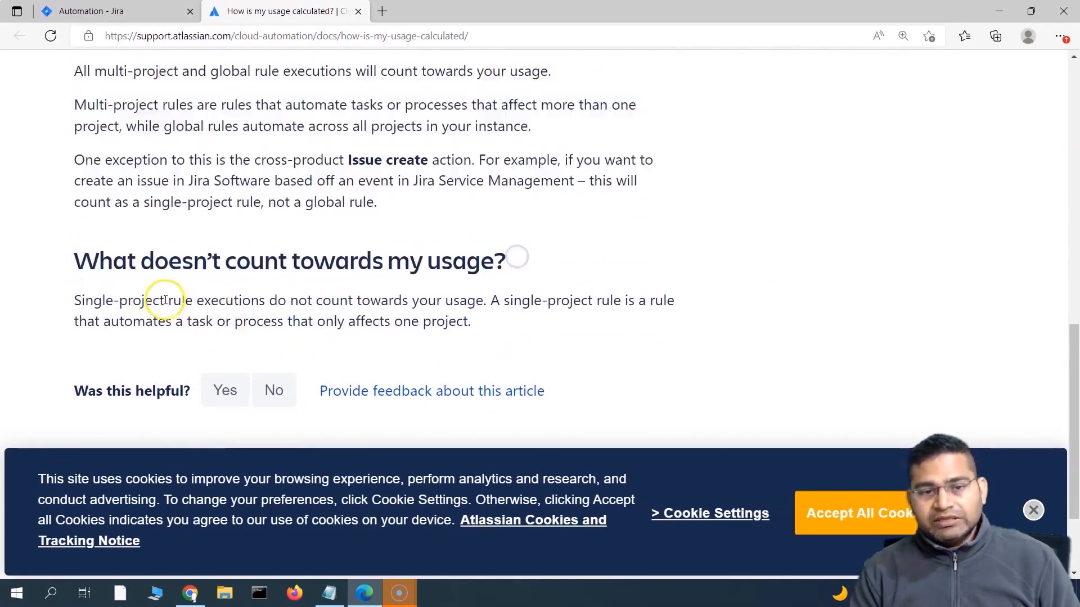
drag(166, 301, 491, 322)
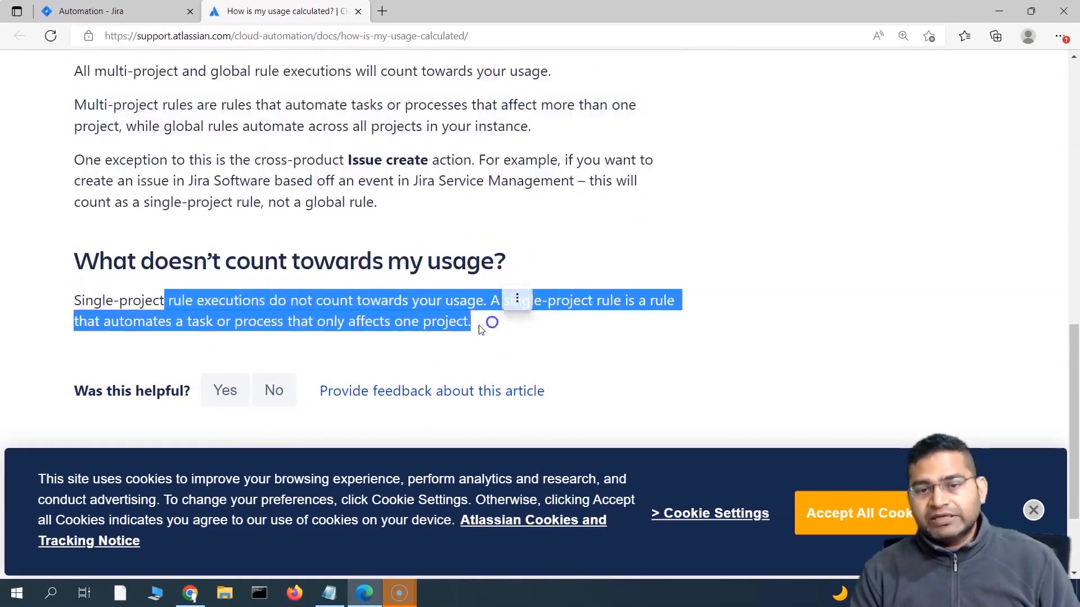
click(361, 313)
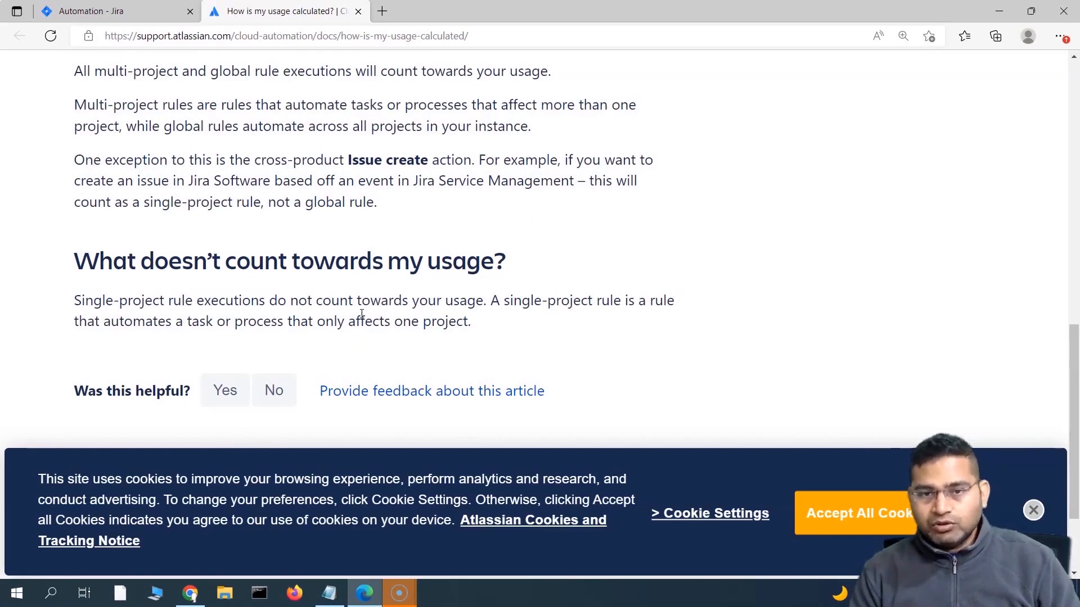
Step: Highlight the What executions count heading, cross-product Issue create action and Jira Service Management exception
scroll(132, 200, up, 1)
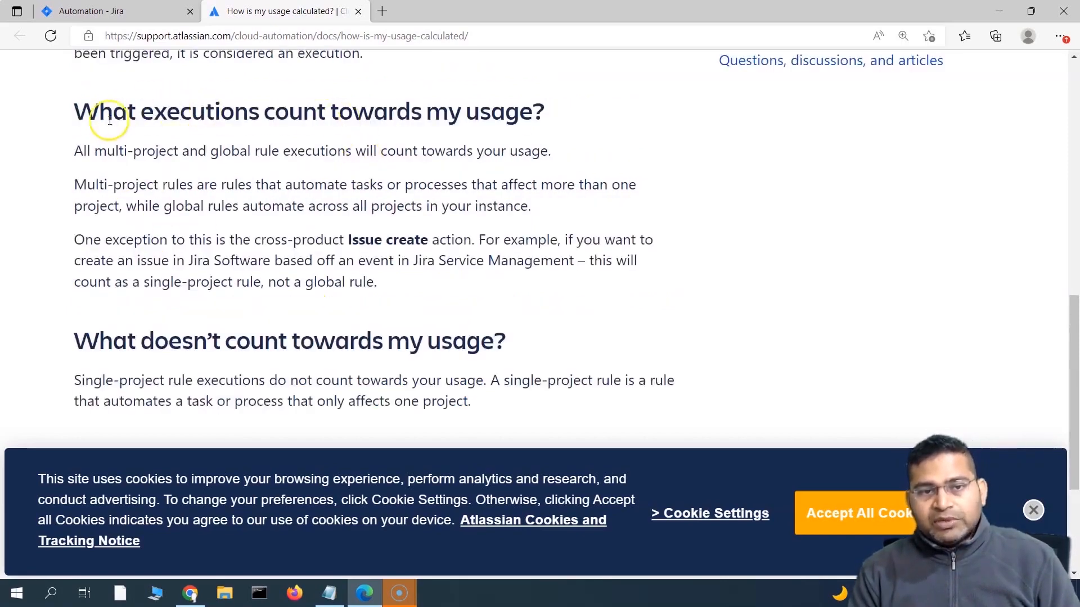
drag(73, 113, 457, 114)
click(97, 241)
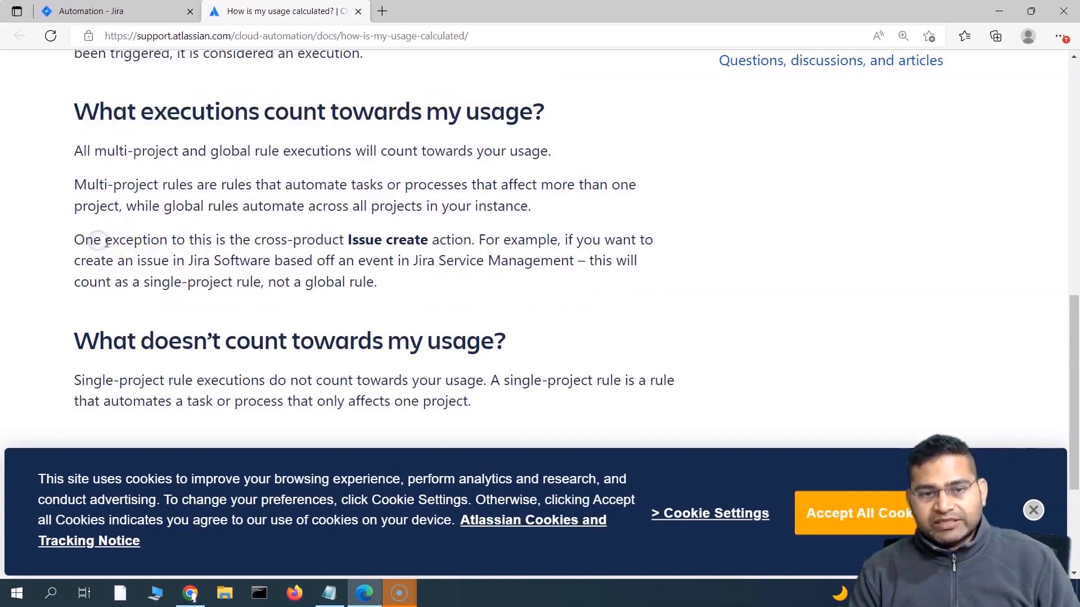
drag(254, 241, 468, 246)
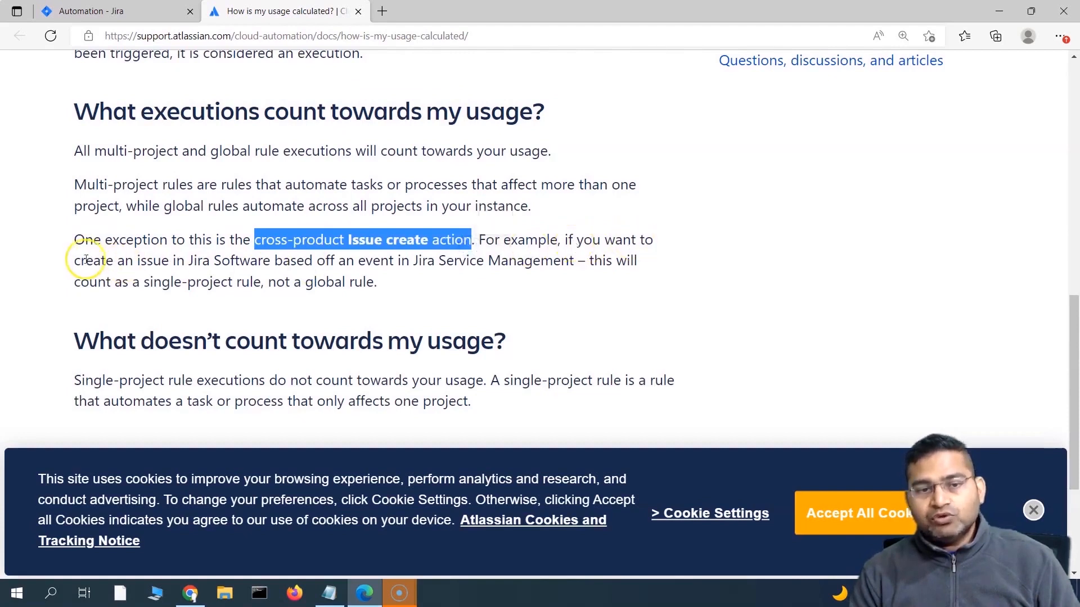
drag(345, 262, 396, 287)
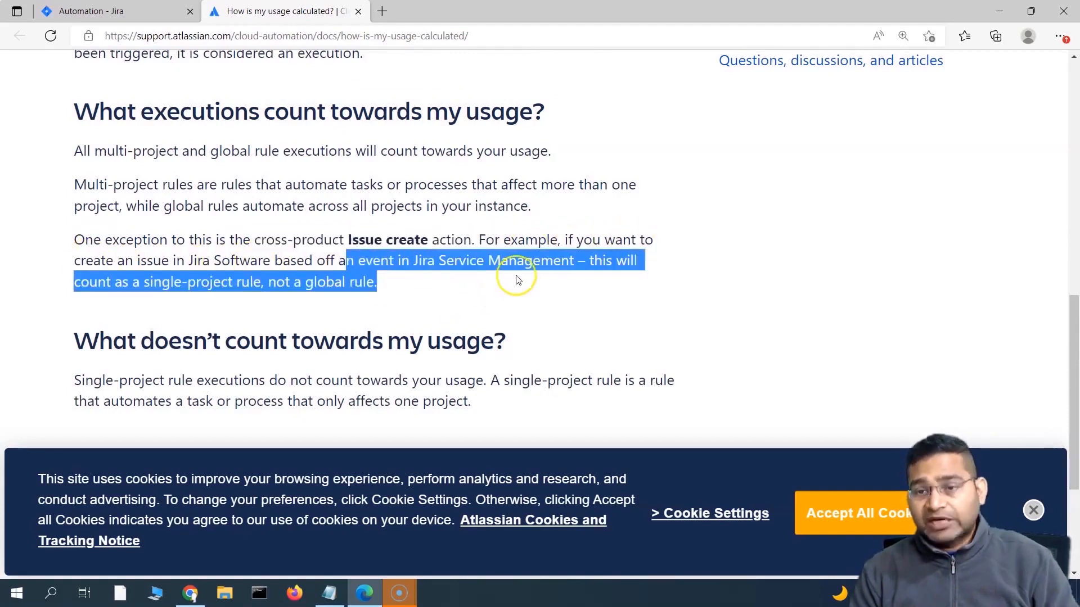
click(92, 302)
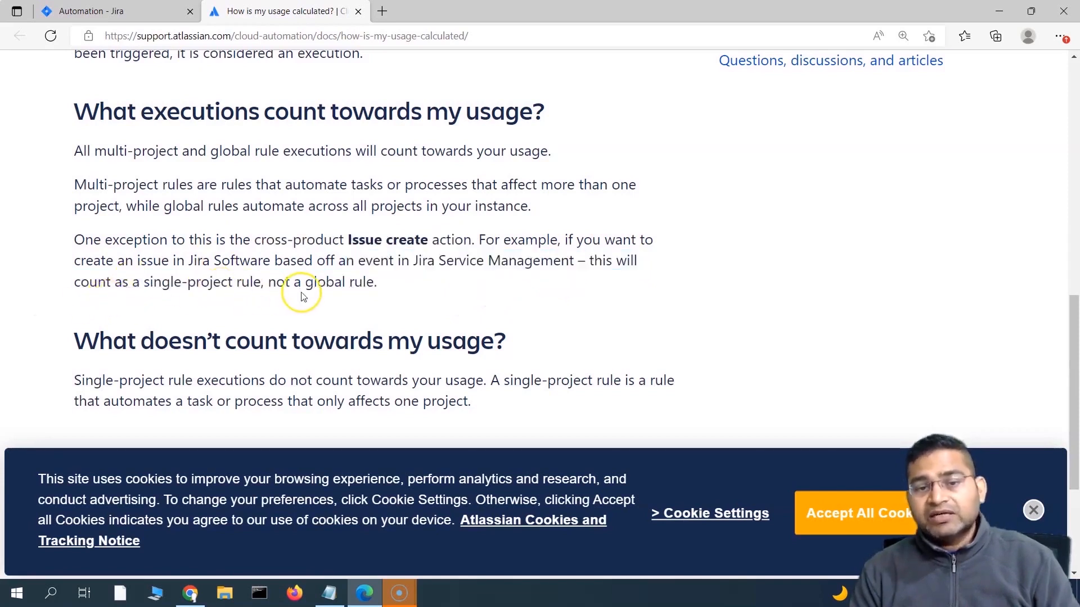
drag(385, 284, 351, 263)
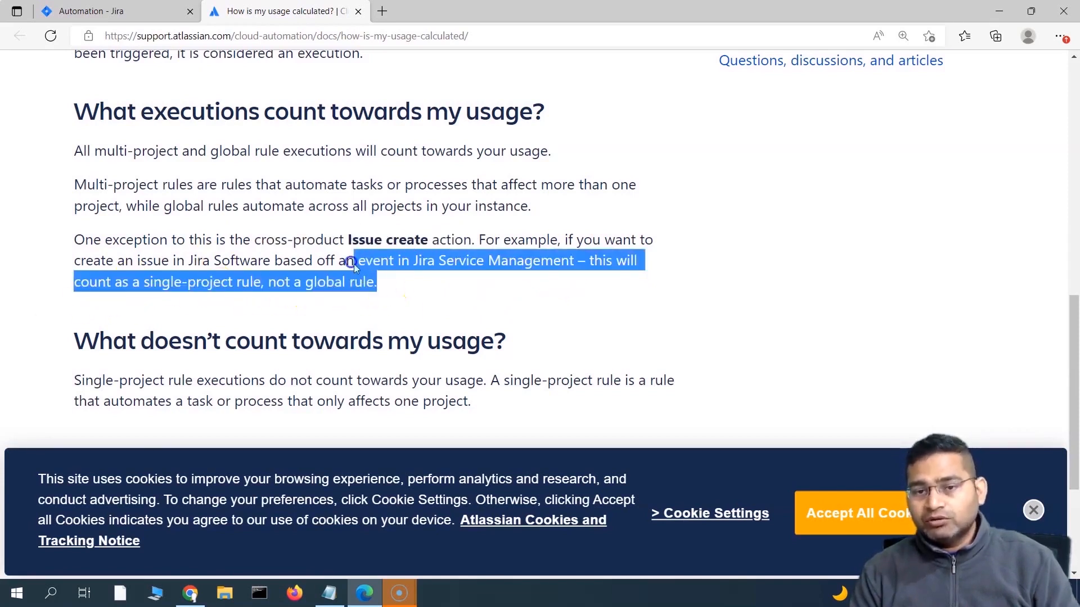
drag(397, 314, 401, 313)
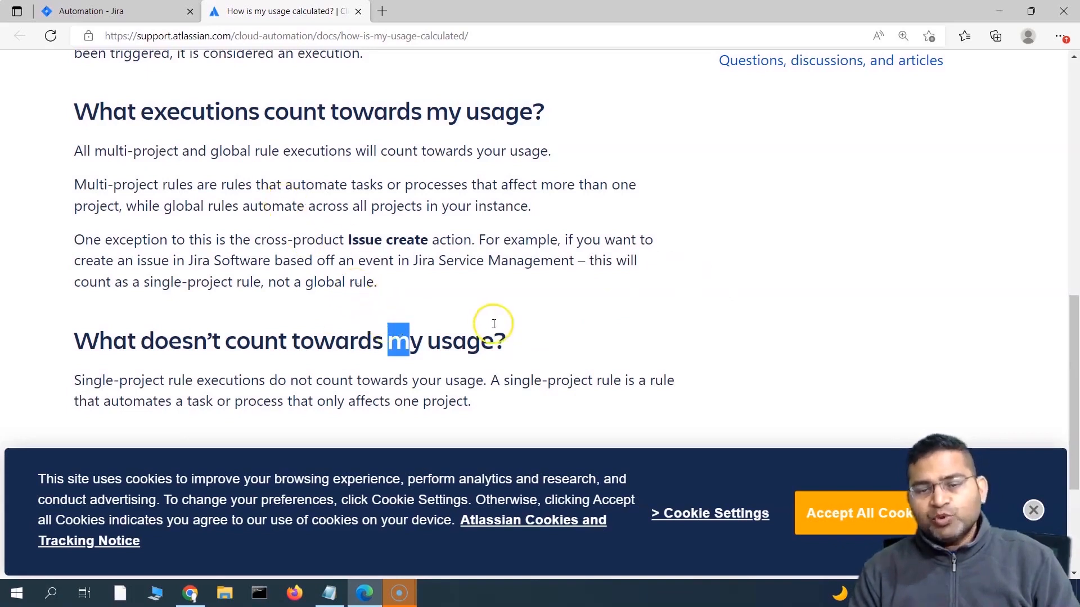
Step: Highlight that single-project rule executions don't count, then return to the Jira Usage page
click(452, 342)
drag(81, 380, 292, 381)
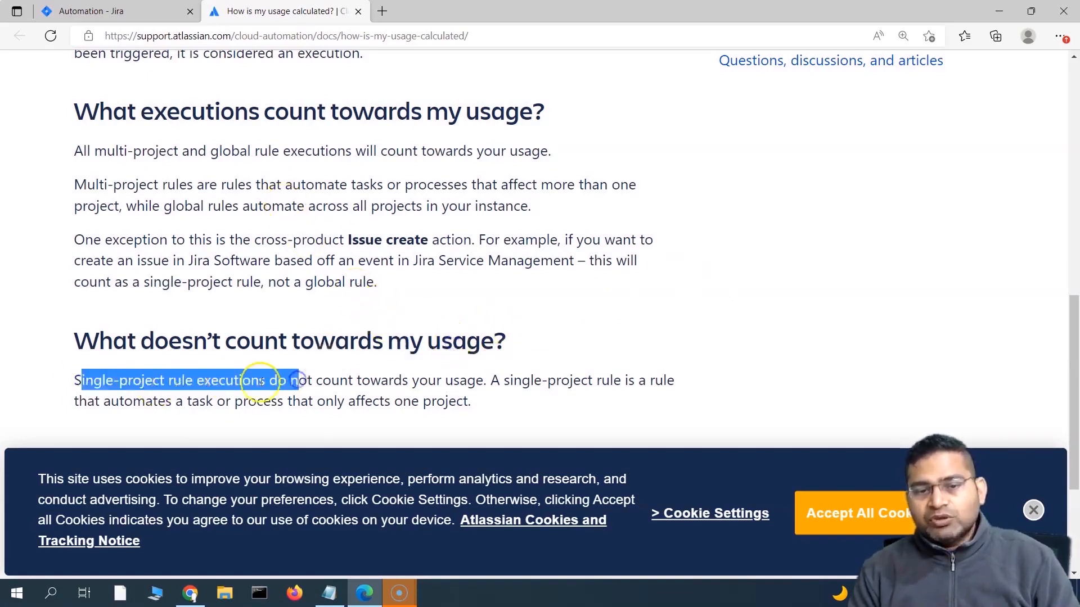
click(260, 382)
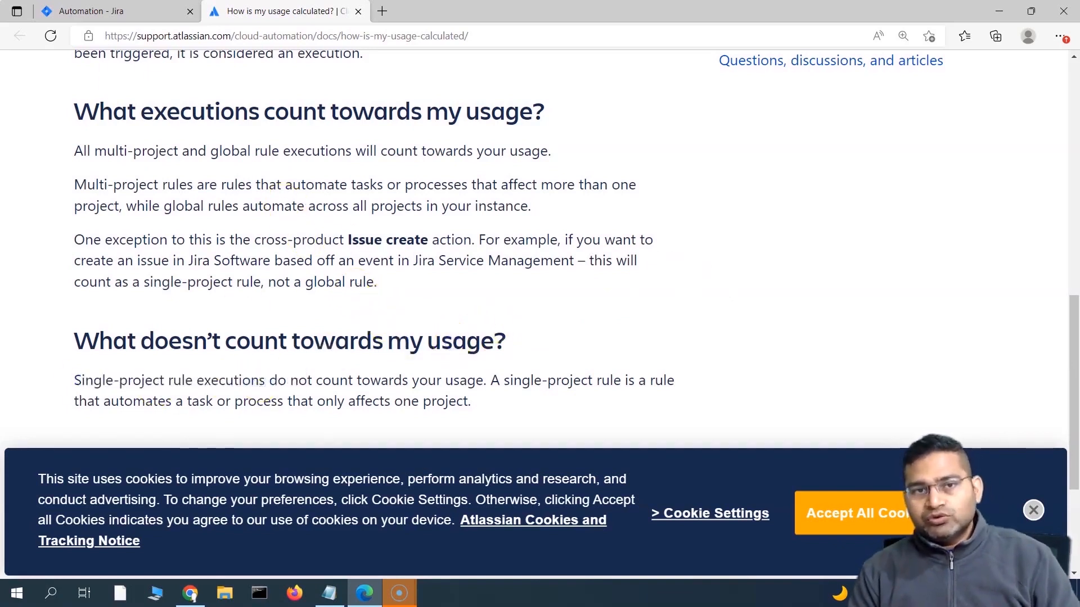
click(90, 11)
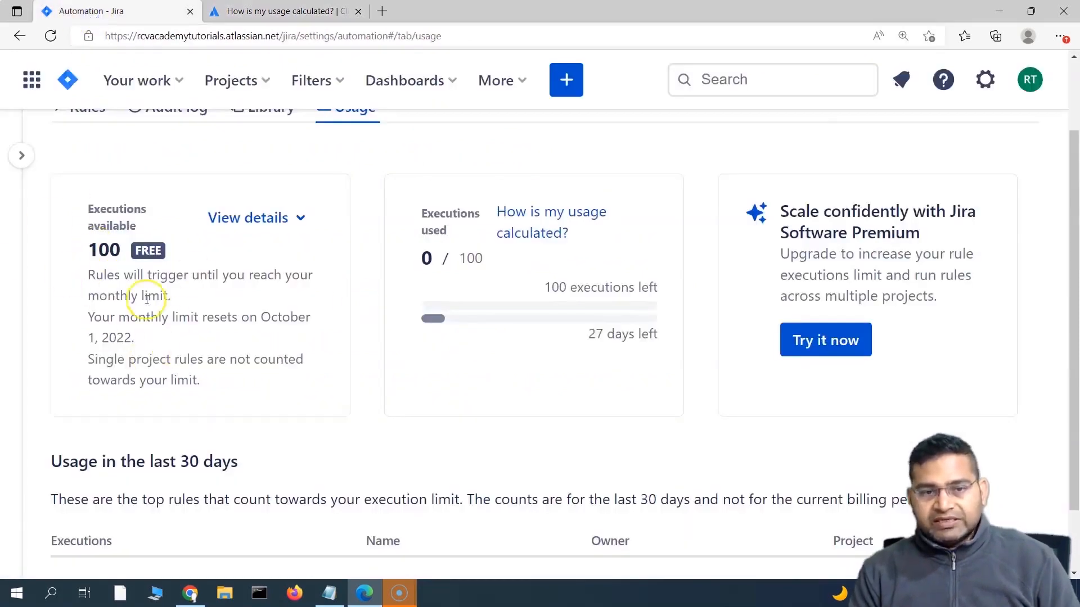
Step: Expand the admin sidebar, open Global automation and review the 0 of 100 executions usage
scroll(358, 349, up, 1)
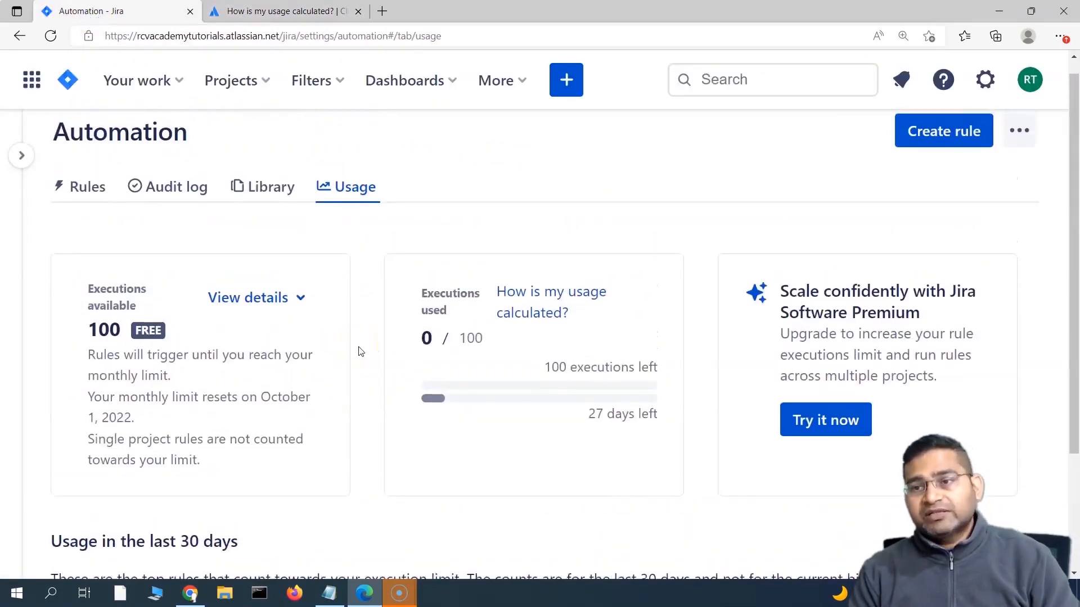
scroll(408, 437, down, 3)
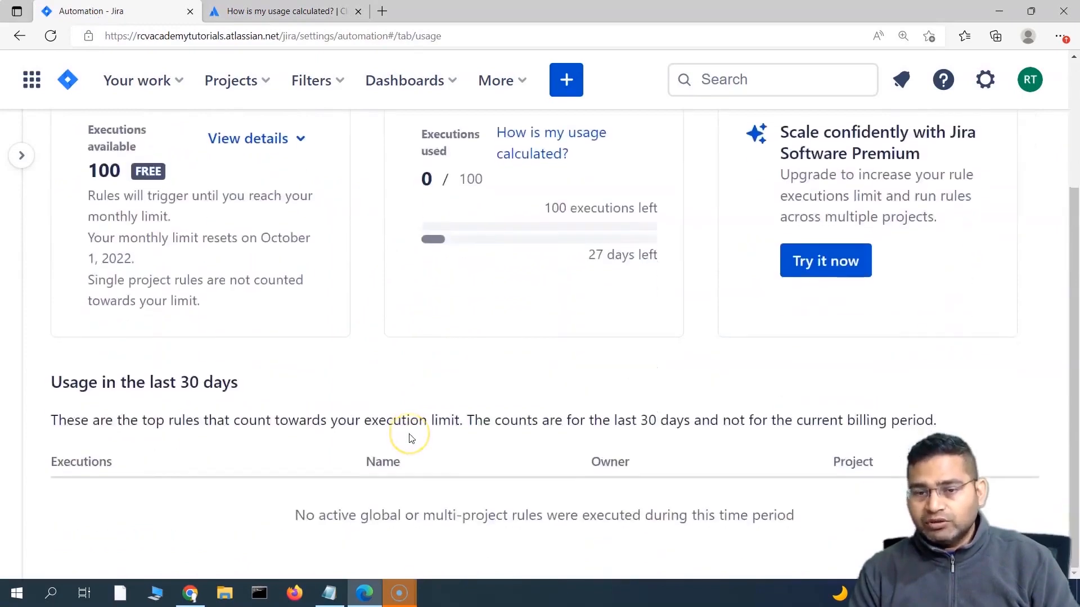
scroll(409, 438, up, 3)
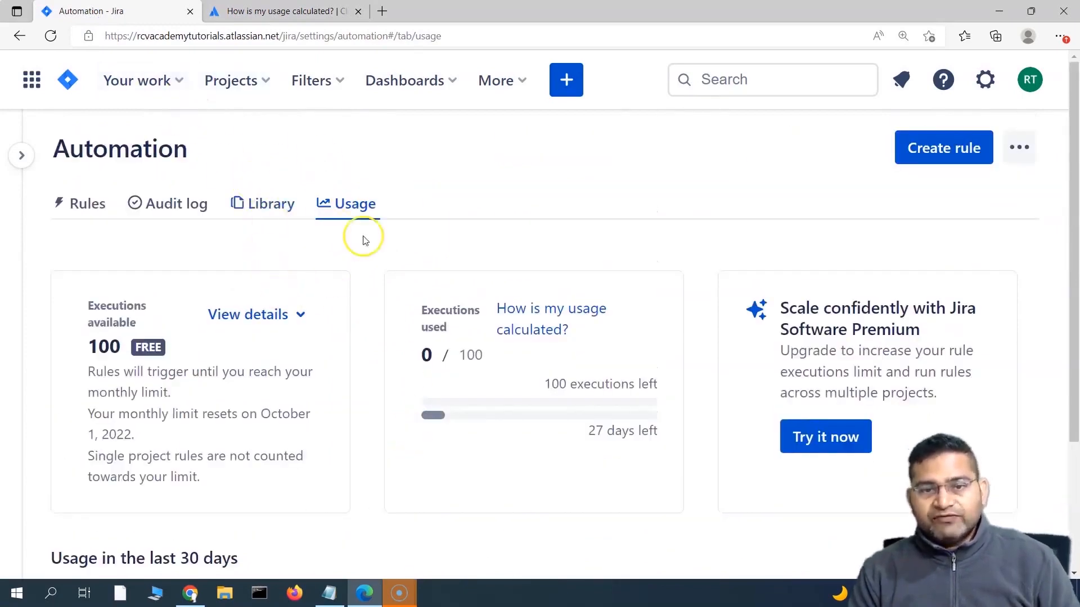
click(22, 155)
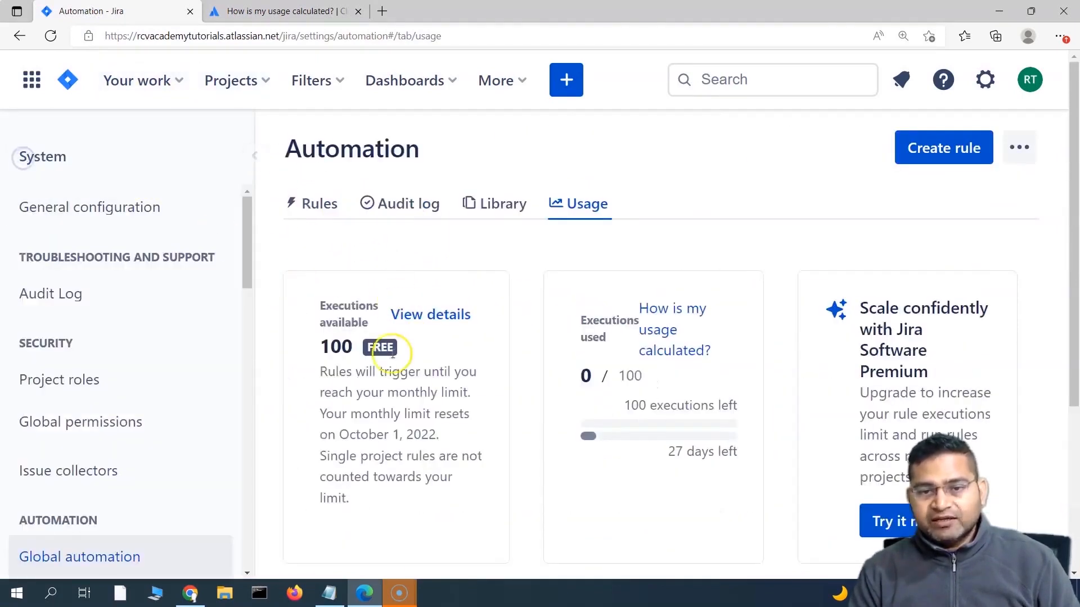
scroll(418, 428, down, 3)
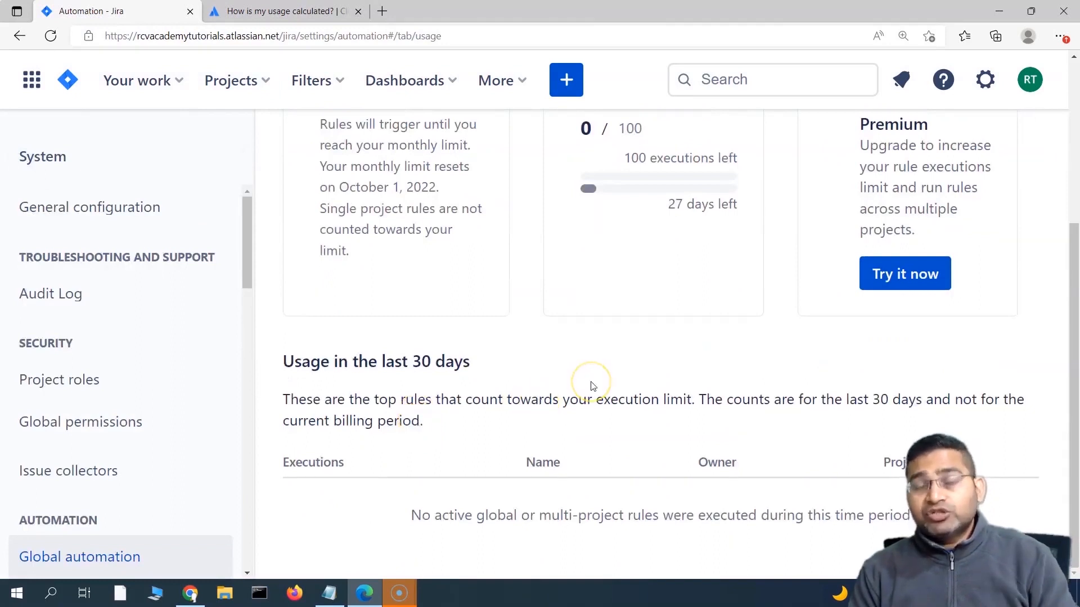
scroll(118, 424, down, 2)
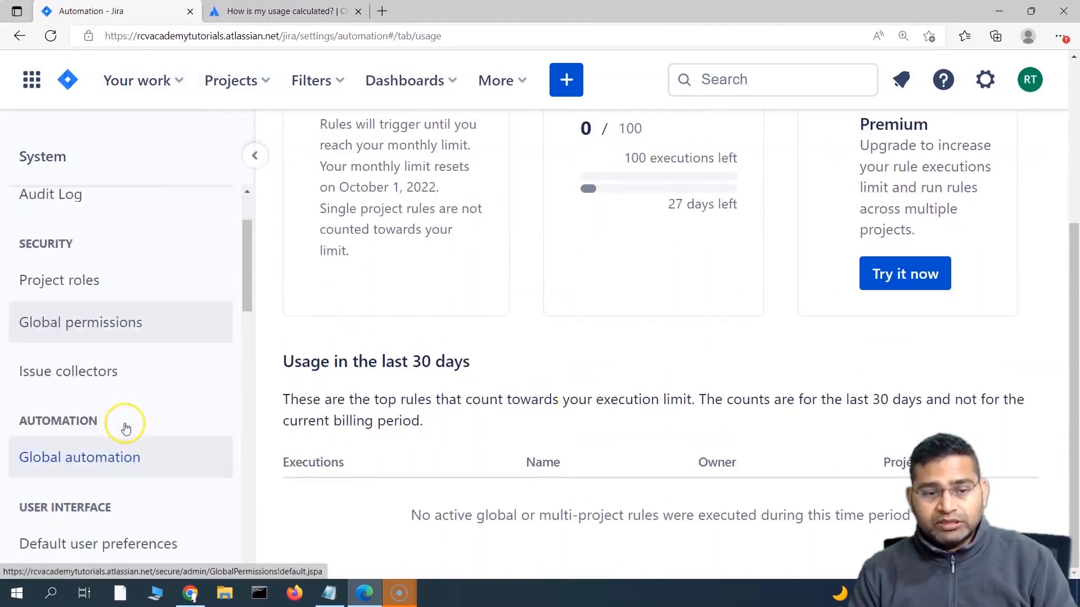
click(135, 450)
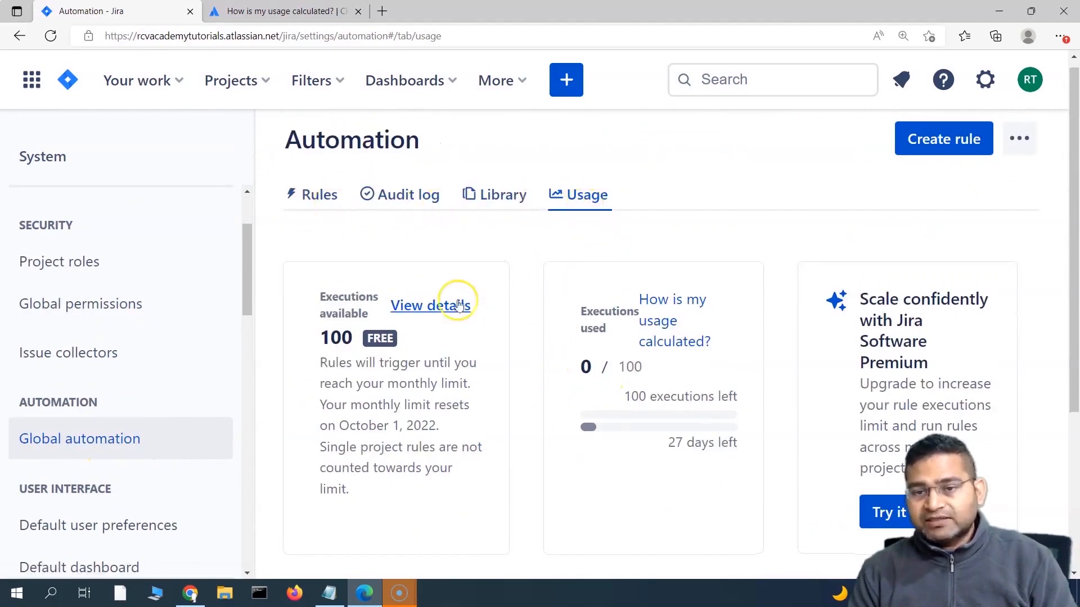
scroll(506, 310, down, 3)
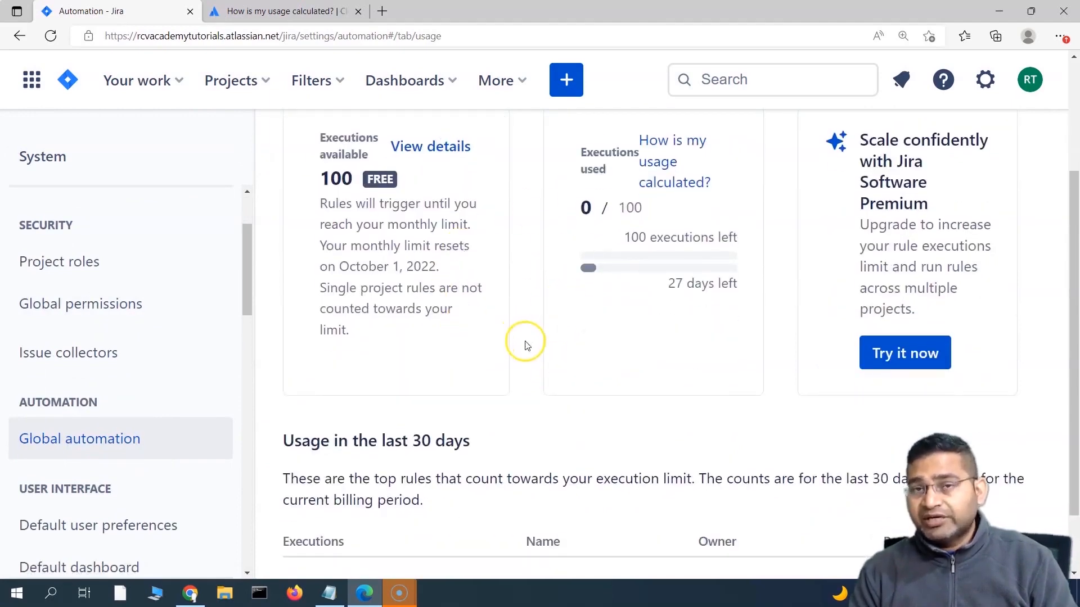
scroll(585, 304, up, 1)
scroll(615, 381, down, 3)
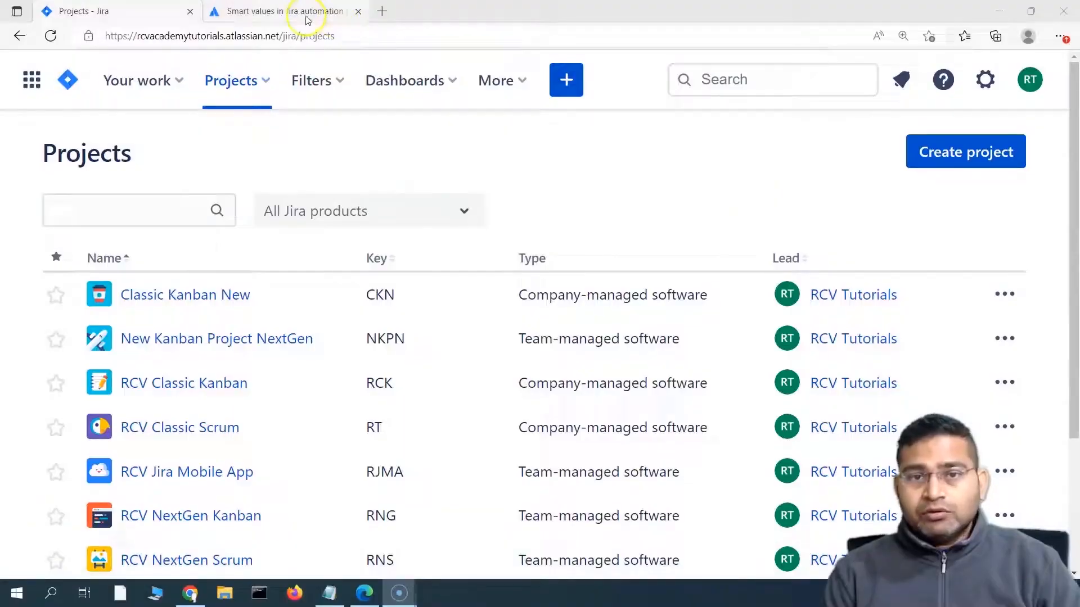
Step: Switch to the Smart values in Jira automation article, highlight its heading, and scroll to the topic cards
click(315, 12)
drag(92, 302, 782, 316)
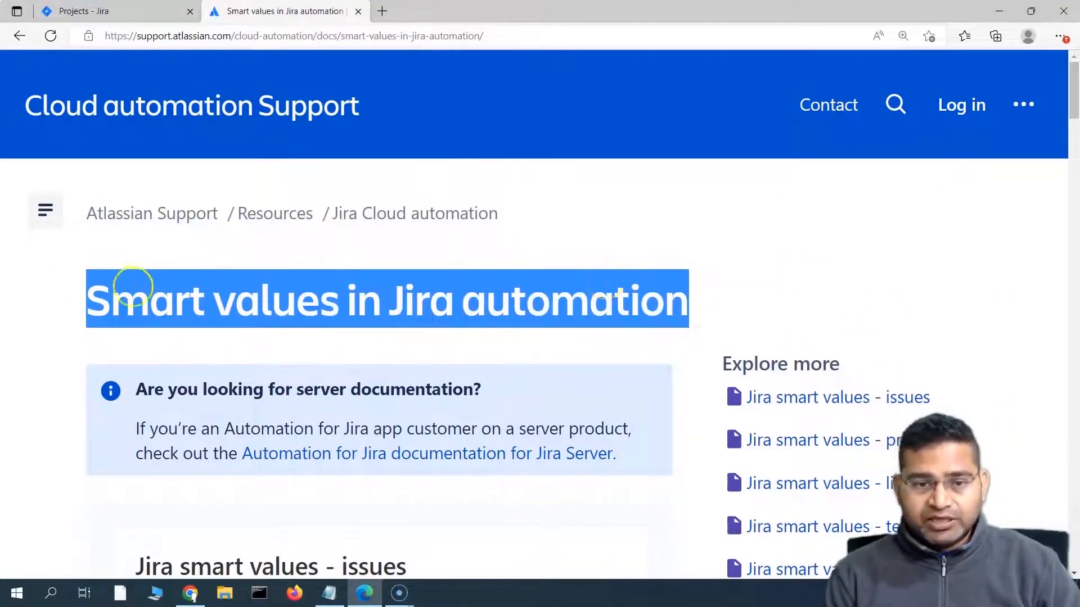
click(140, 297)
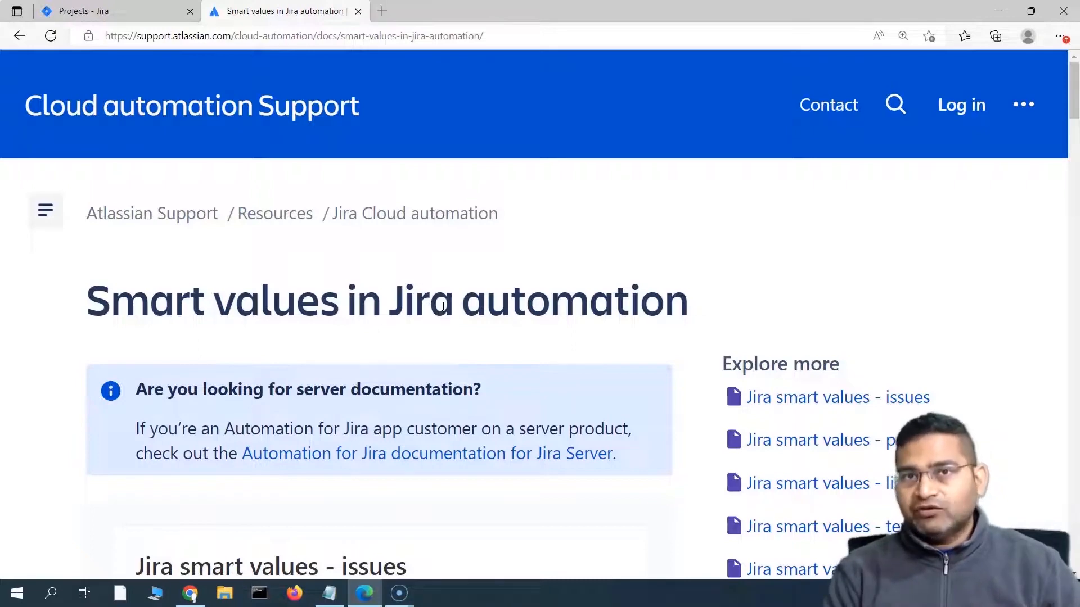
scroll(482, 294, down, 3)
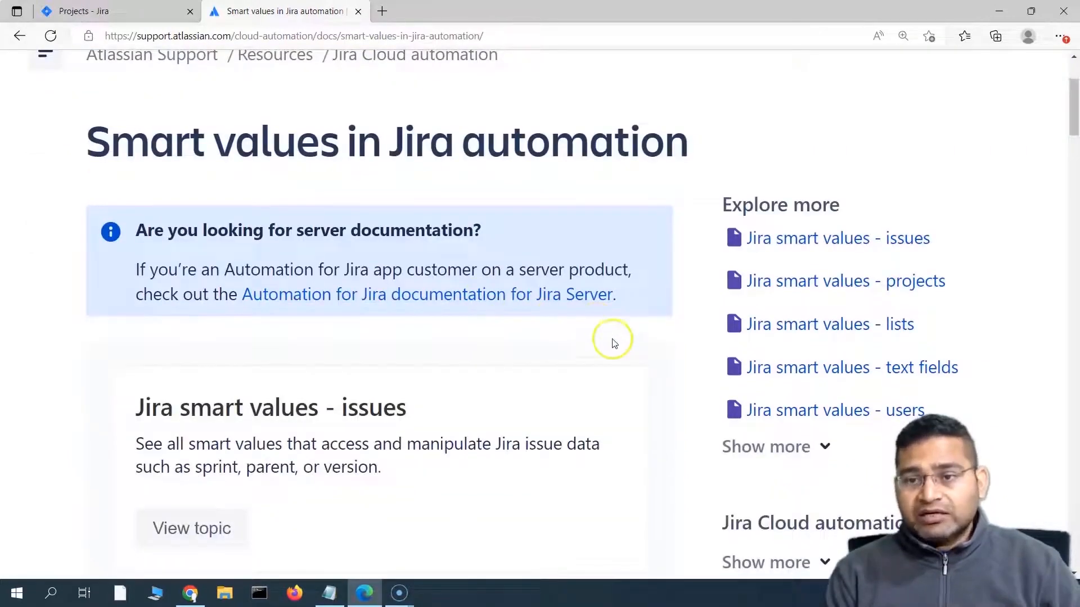
scroll(613, 344, down, 1)
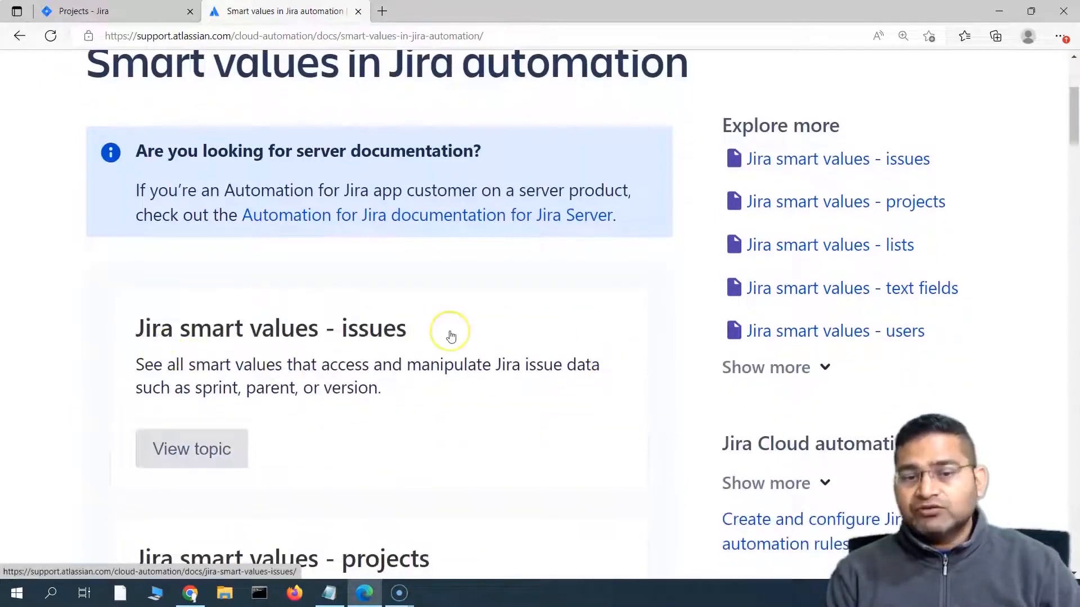
scroll(393, 376, down, 1)
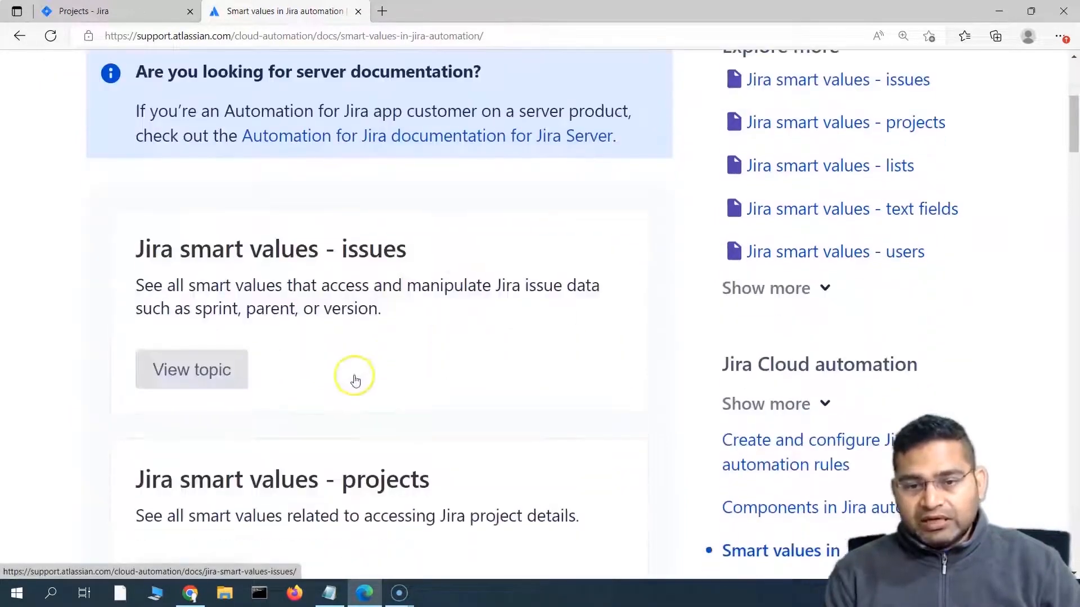
Step: Open the Jira smart values - issues topic, dismiss the cookie notice, and highlight its intro sentences
click(189, 369)
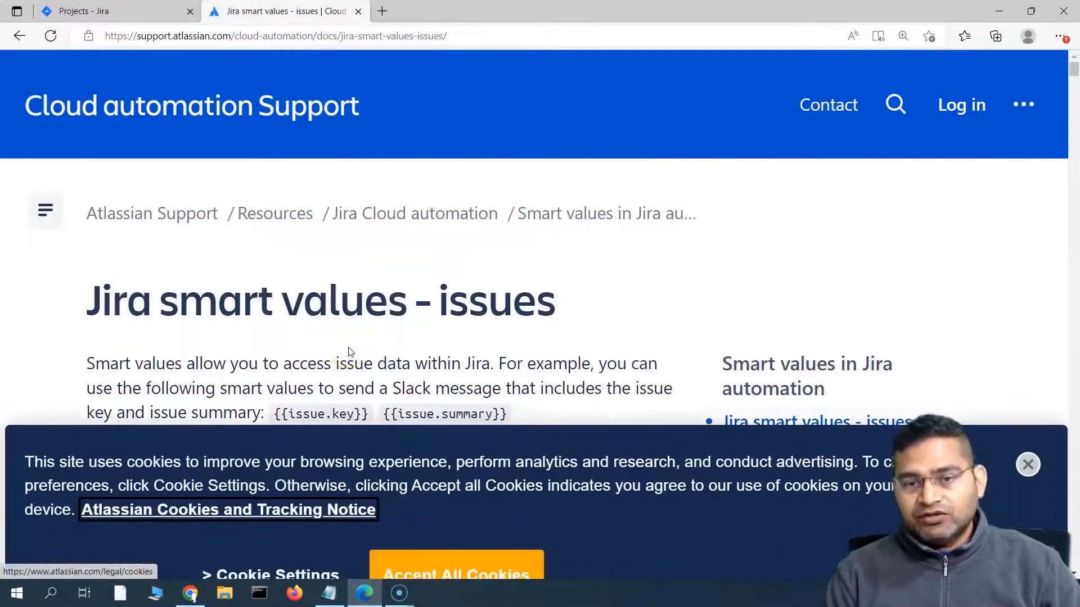
click(1029, 426)
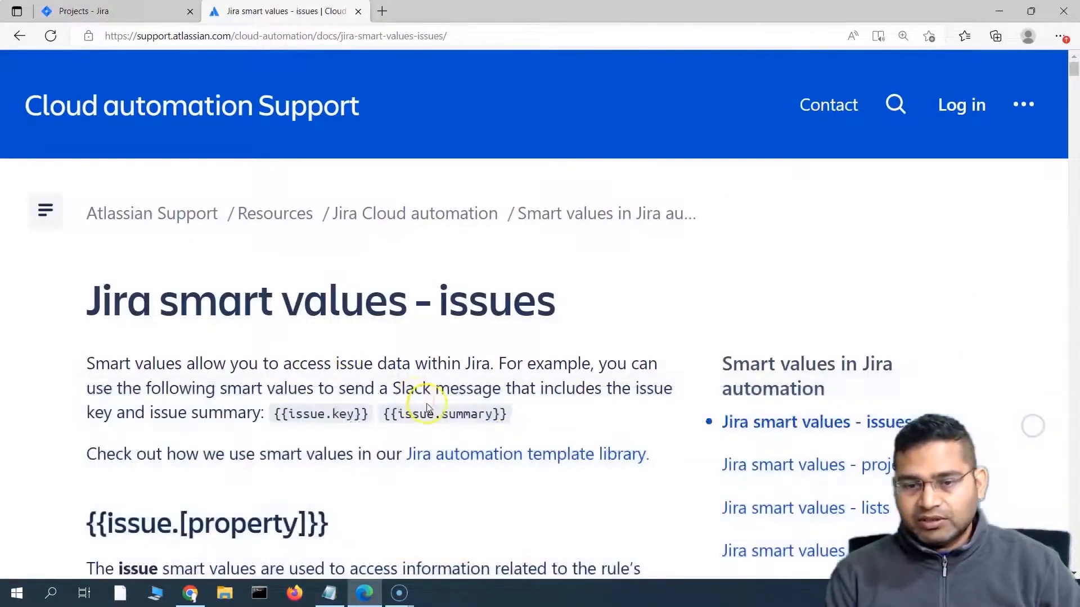
scroll(428, 409, down, 1)
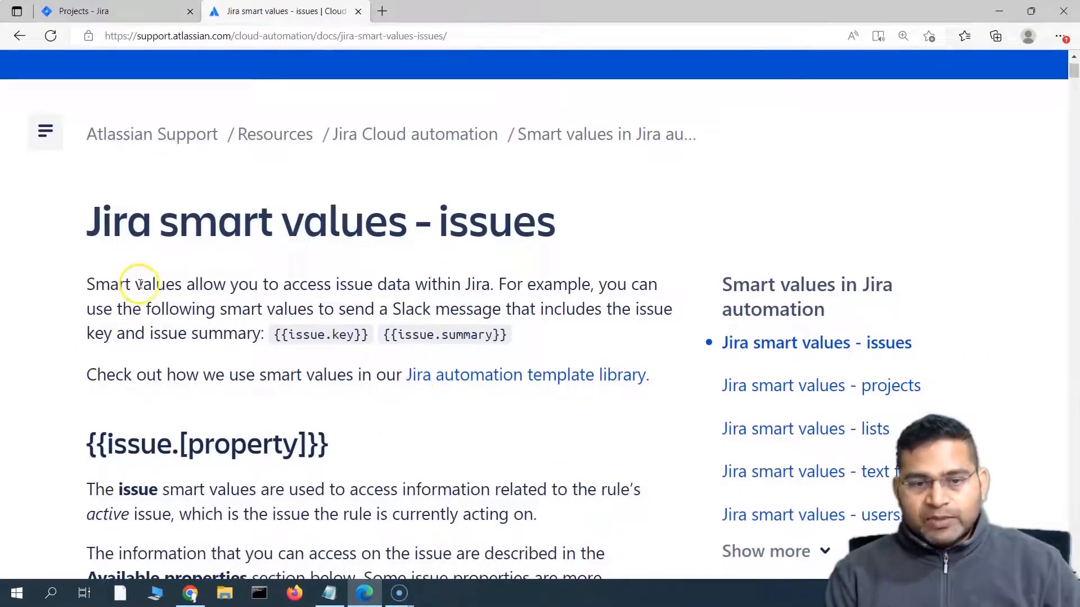
drag(140, 284, 484, 285)
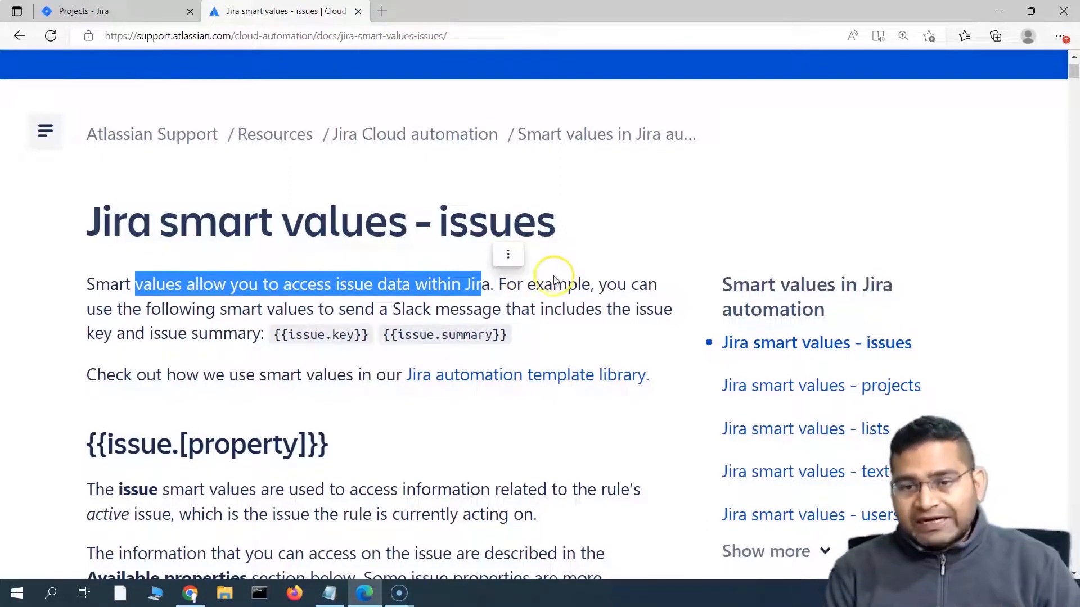
drag(569, 284, 563, 301)
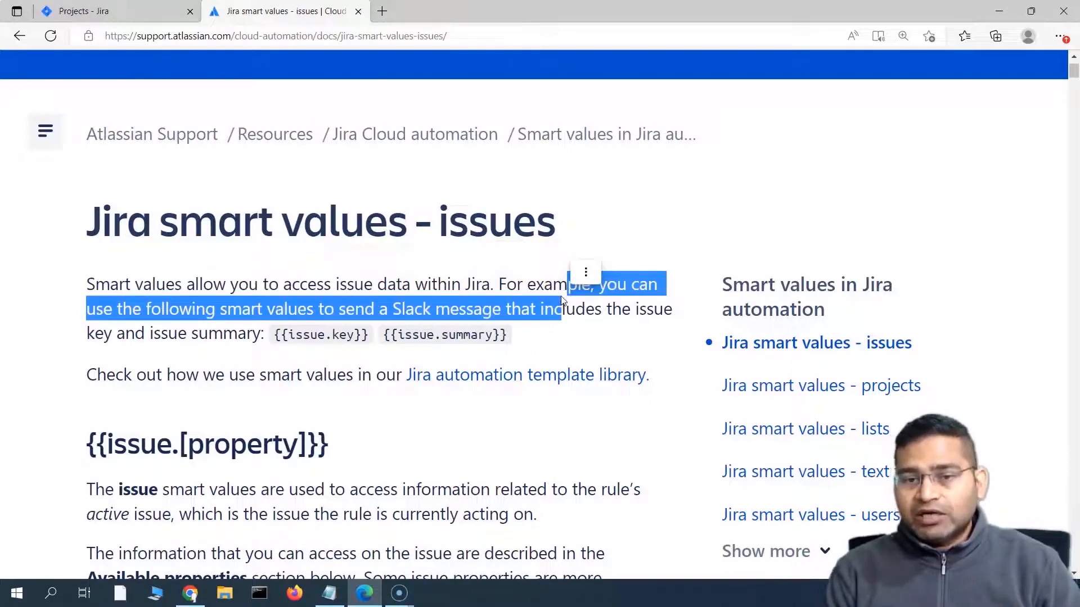
click(268, 340)
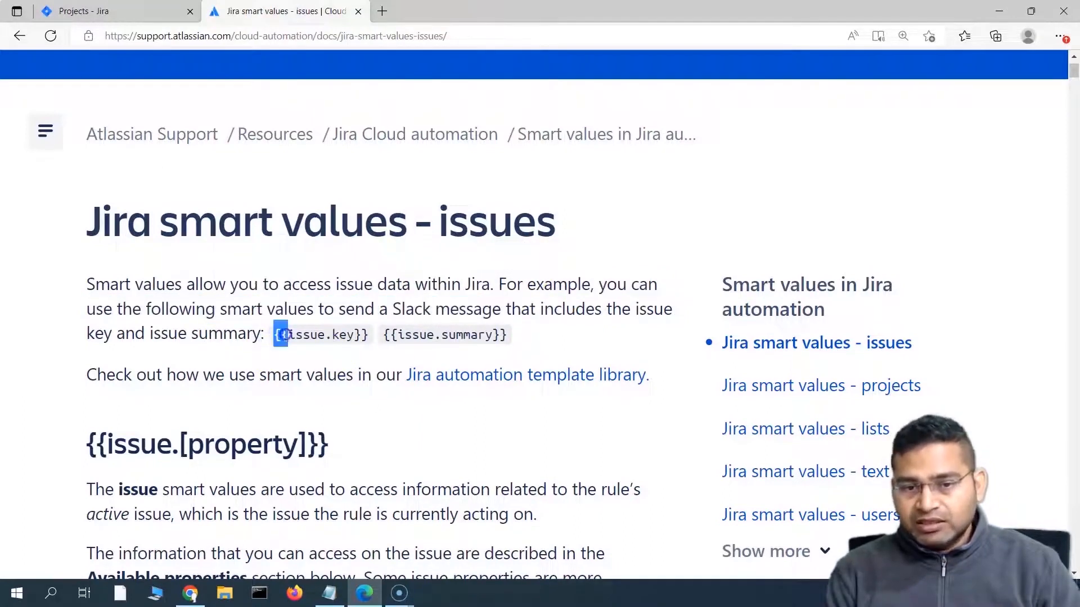
Step: Highlight the {{issue.key}} and {{issue.summary}} smart values
drag(286, 335, 363, 341)
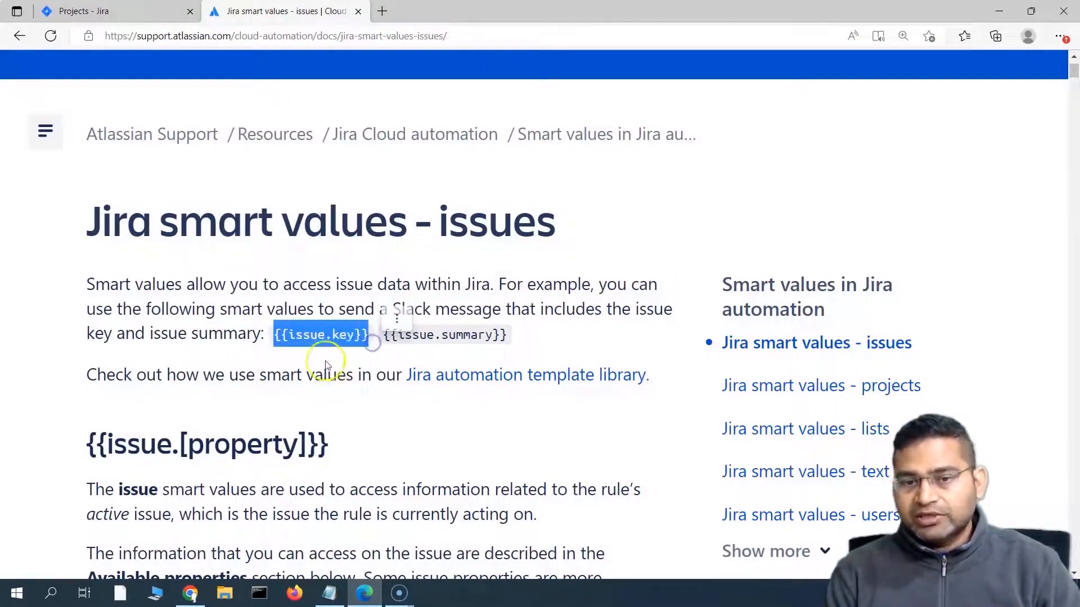
click(299, 342)
drag(288, 335, 353, 337)
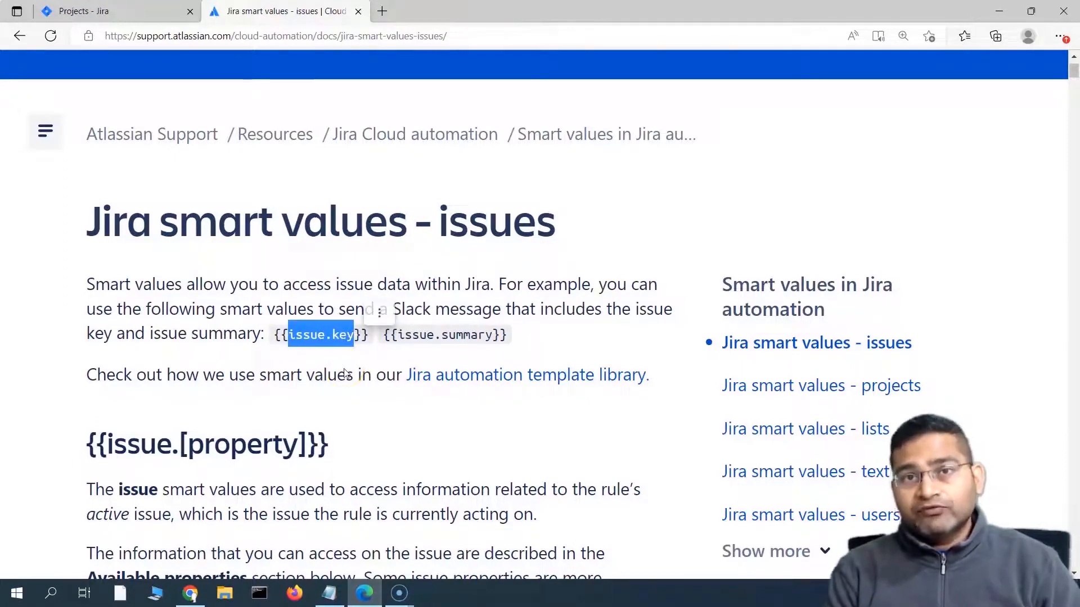
drag(275, 397, 369, 336)
click(273, 338)
drag(518, 337, 383, 339)
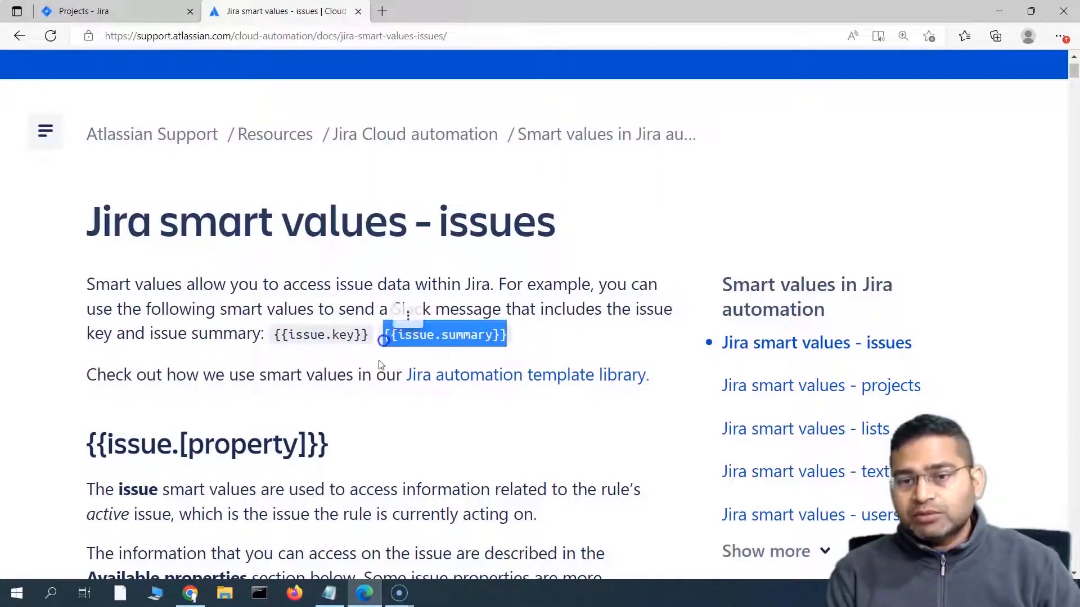
click(374, 364)
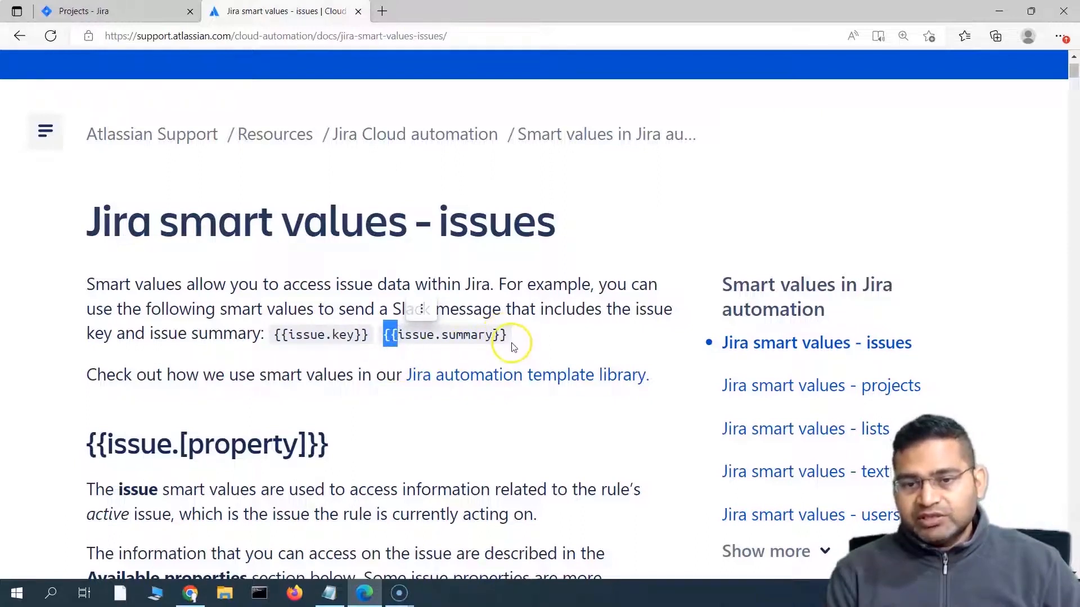
drag(397, 335, 492, 335)
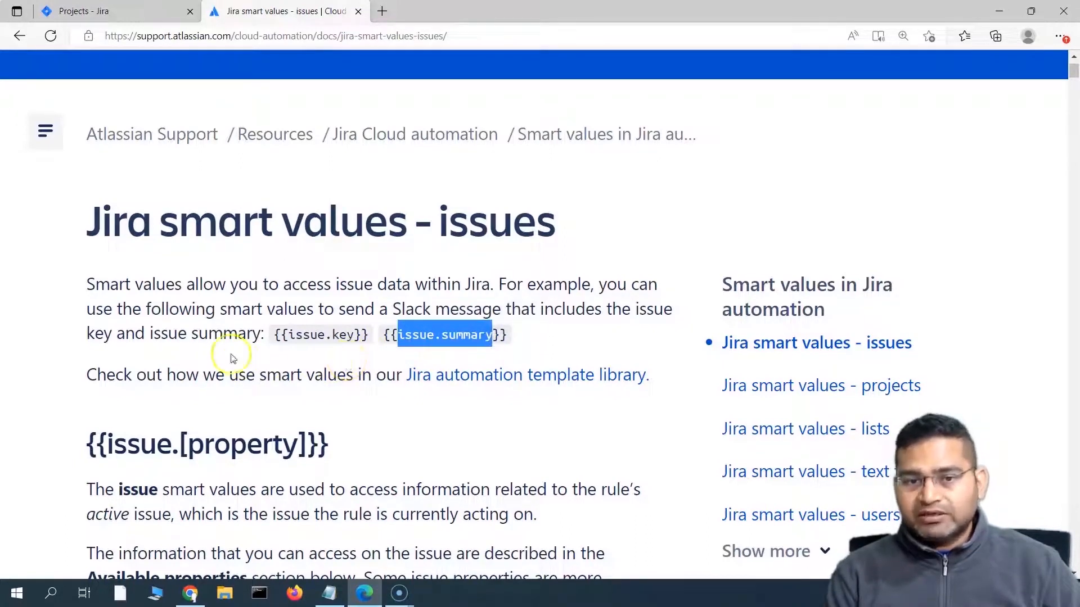
Step: Show more sidebar topics, jump to {{issue.[property]}}, and open the Jira smart values - users page
scroll(731, 326, down, 1)
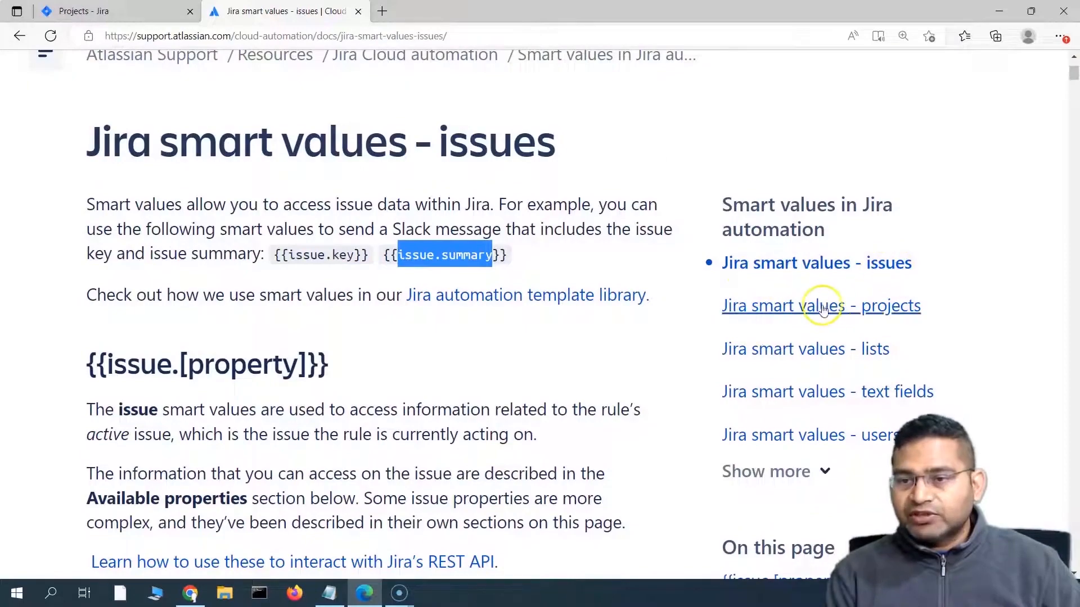
scroll(824, 315, down, 1)
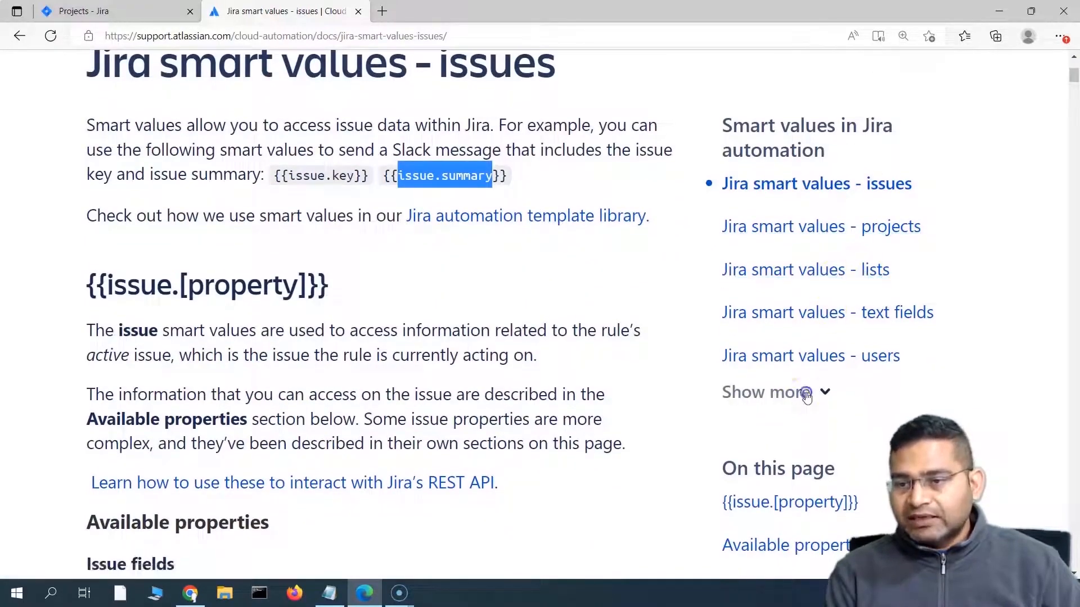
click(806, 391)
scroll(756, 424, down, 2)
scroll(756, 425, down, 6)
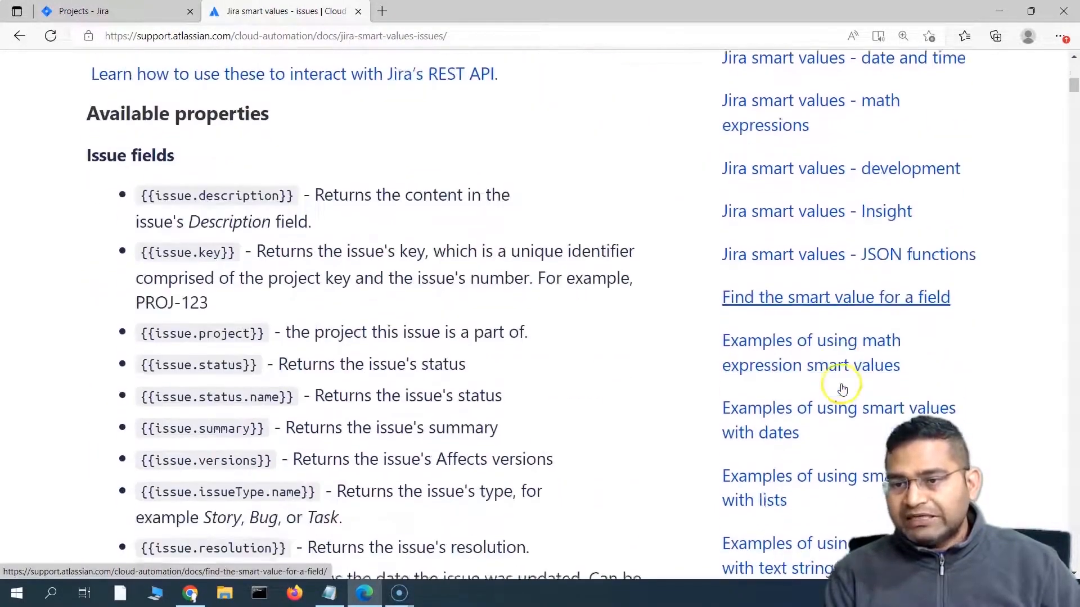
scroll(788, 348, down, 6)
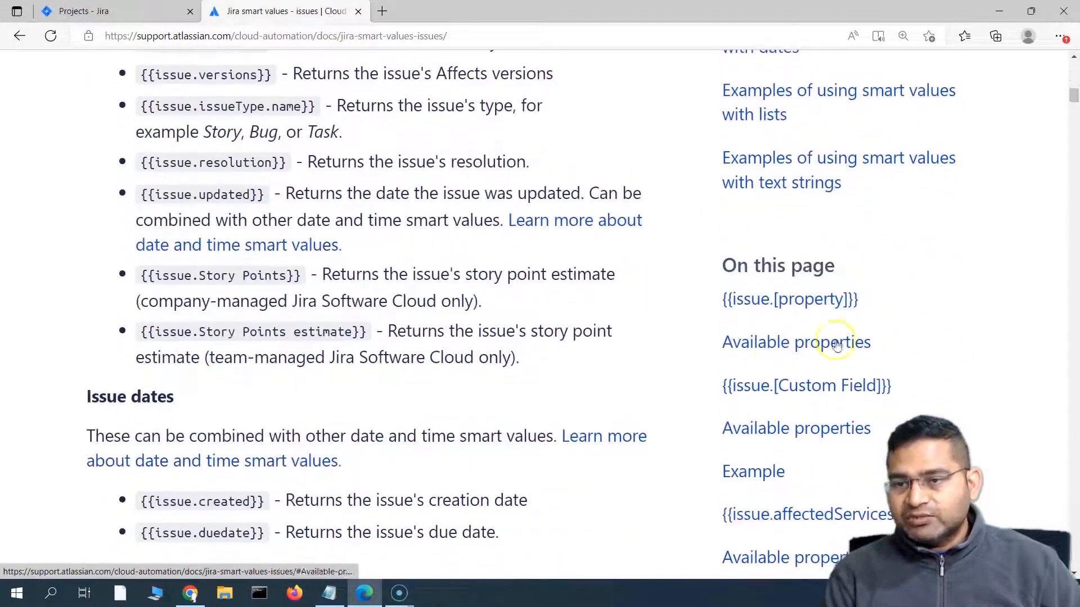
click(776, 296)
scroll(794, 316, up, 4)
scroll(834, 280, down, 3)
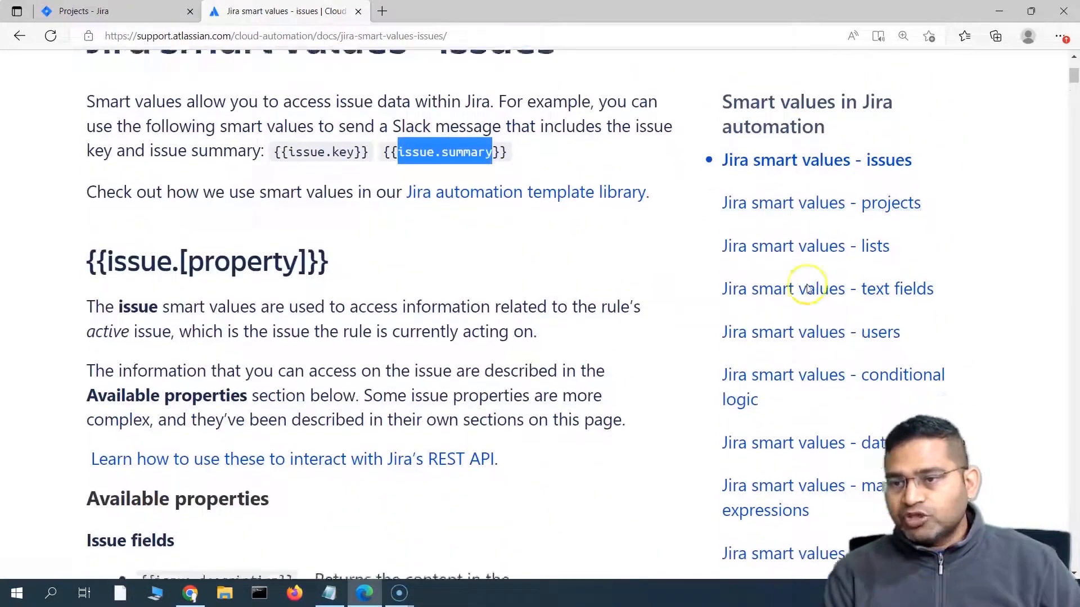
click(805, 199)
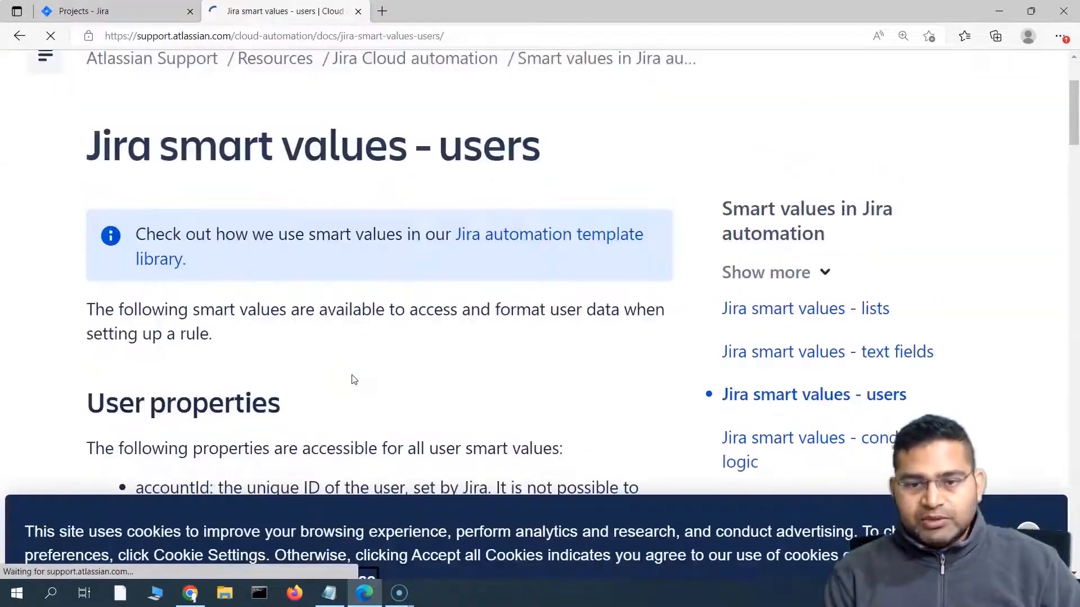
Step: Accept all cookies and highlight the {{assignee.timeZone}} example
scroll(353, 374, down, 4)
click(384, 532)
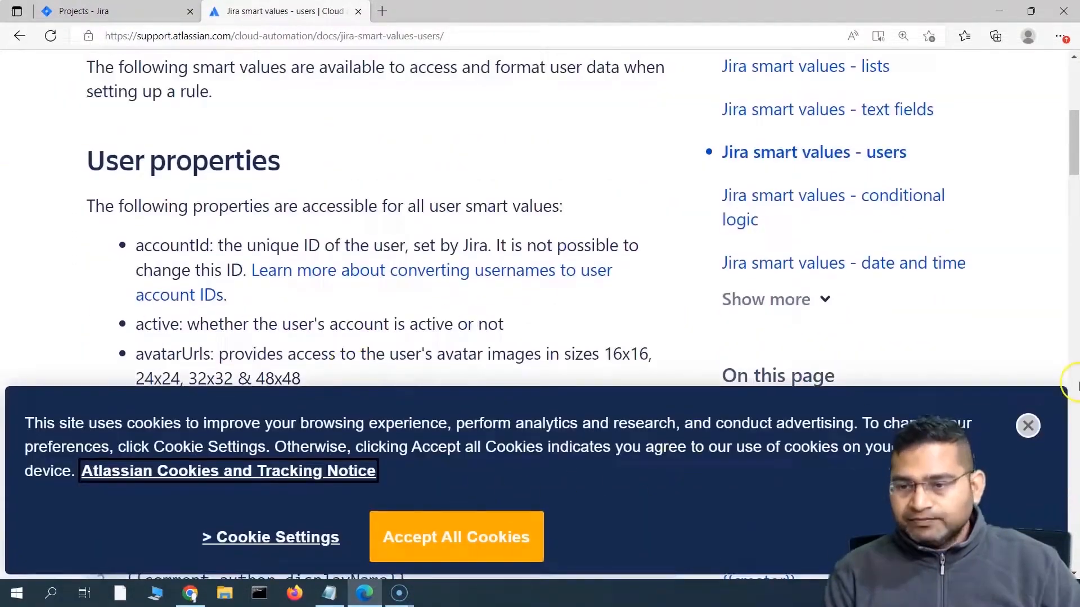
scroll(224, 329, down, 5)
scroll(224, 330, down, 3)
scroll(208, 140, up, 1)
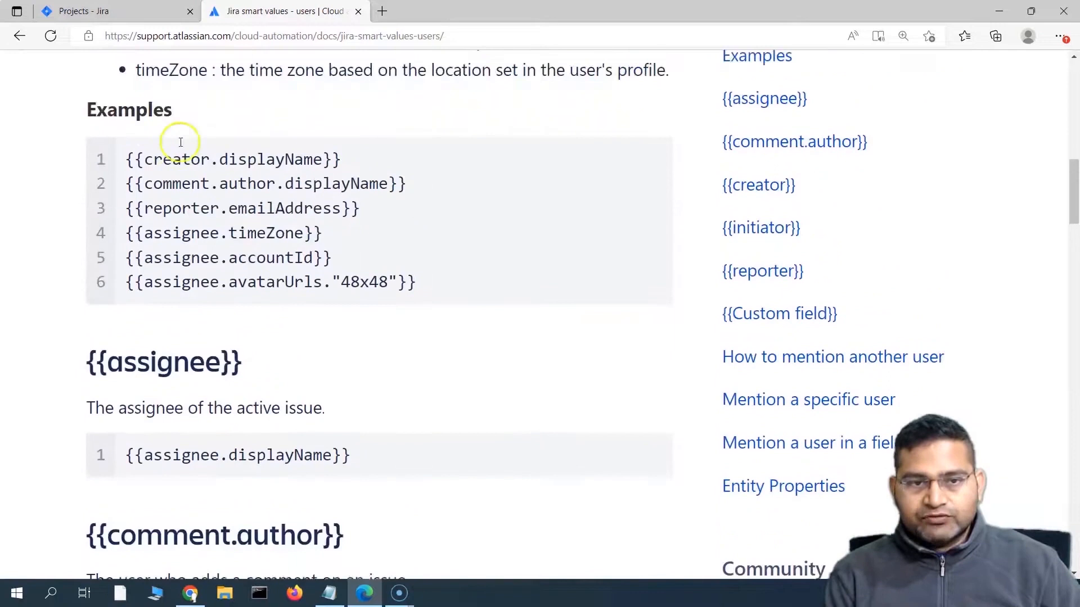
drag(129, 232, 307, 234)
click(161, 234)
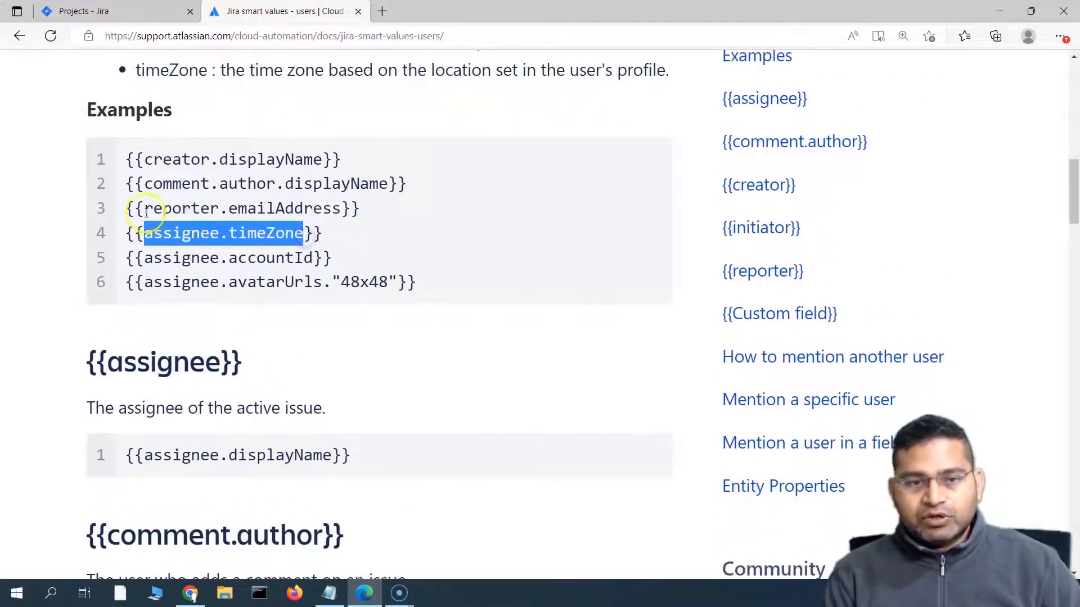
Step: Highlight the reporter.emailAddress, assignee.accountId, creator.displayName and assignee.displayName examples
drag(145, 209, 351, 216)
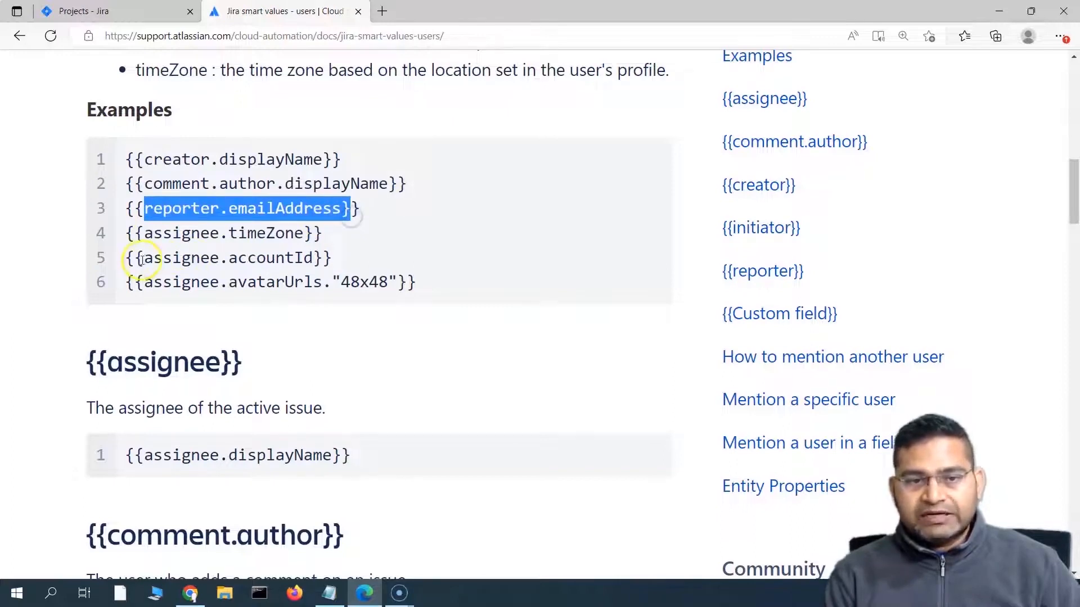
drag(144, 258, 331, 258)
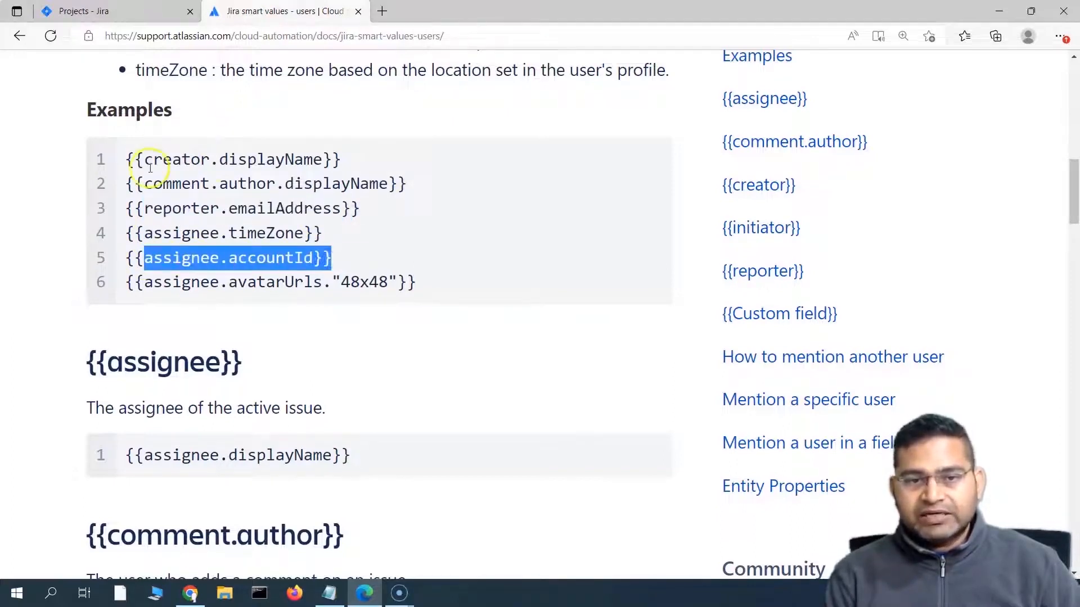
drag(145, 160, 341, 162)
scroll(265, 442, down, 3)
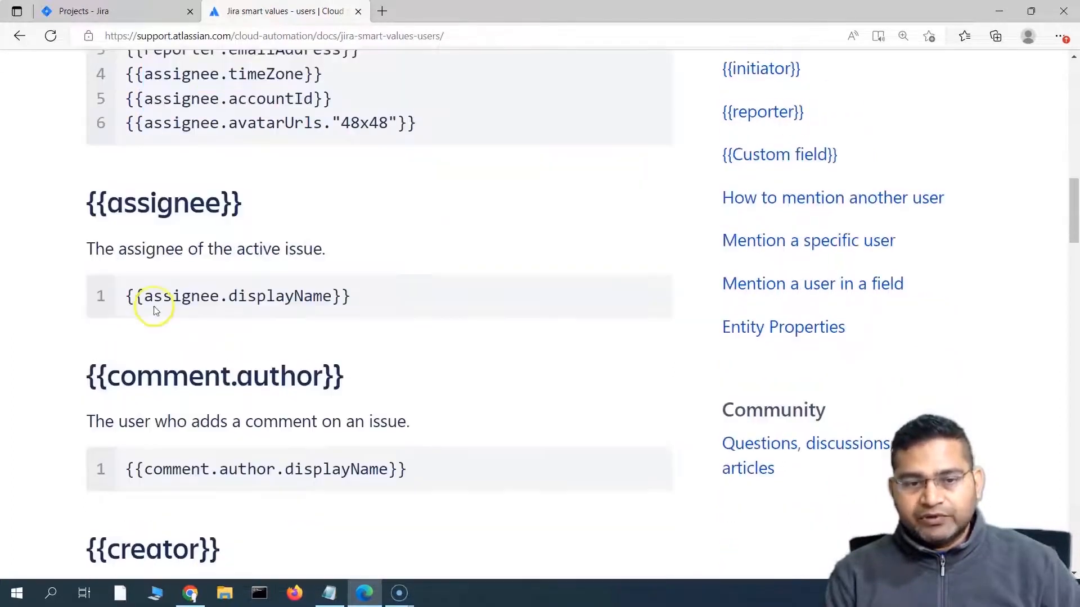
drag(145, 296, 341, 297)
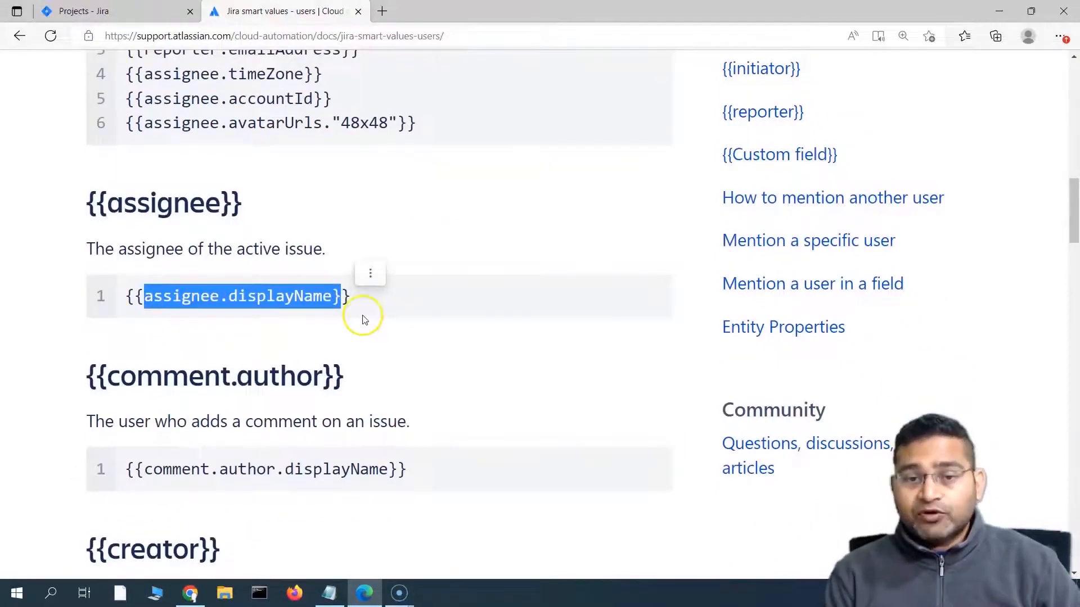
click(377, 300)
drag(318, 297, 129, 296)
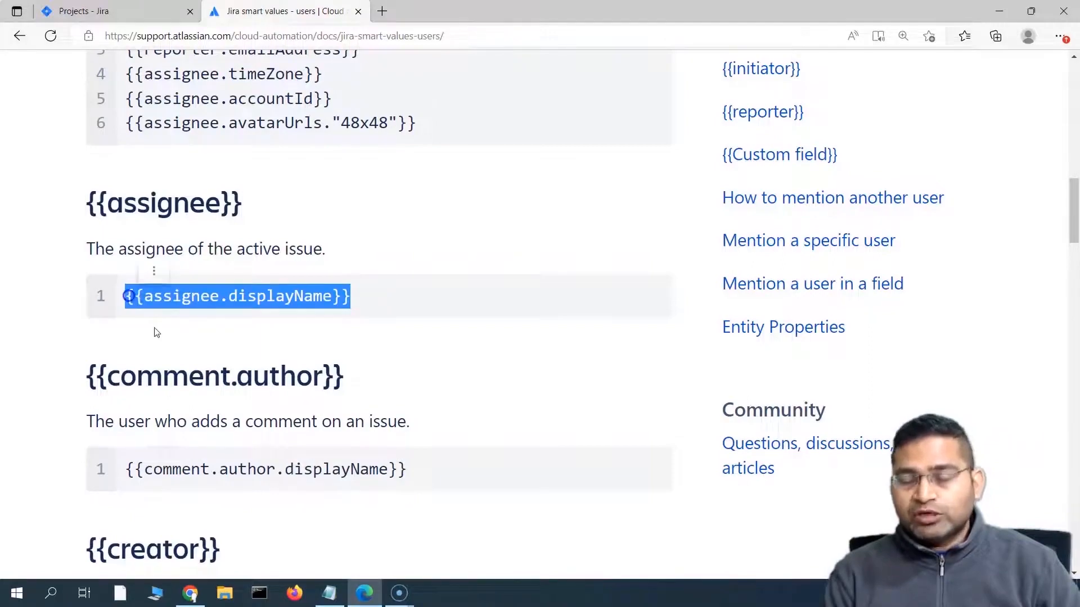
click(240, 344)
Step: Scroll through the users page and expand the sidebar's list of smart-value pages
scroll(554, 378, up, 15)
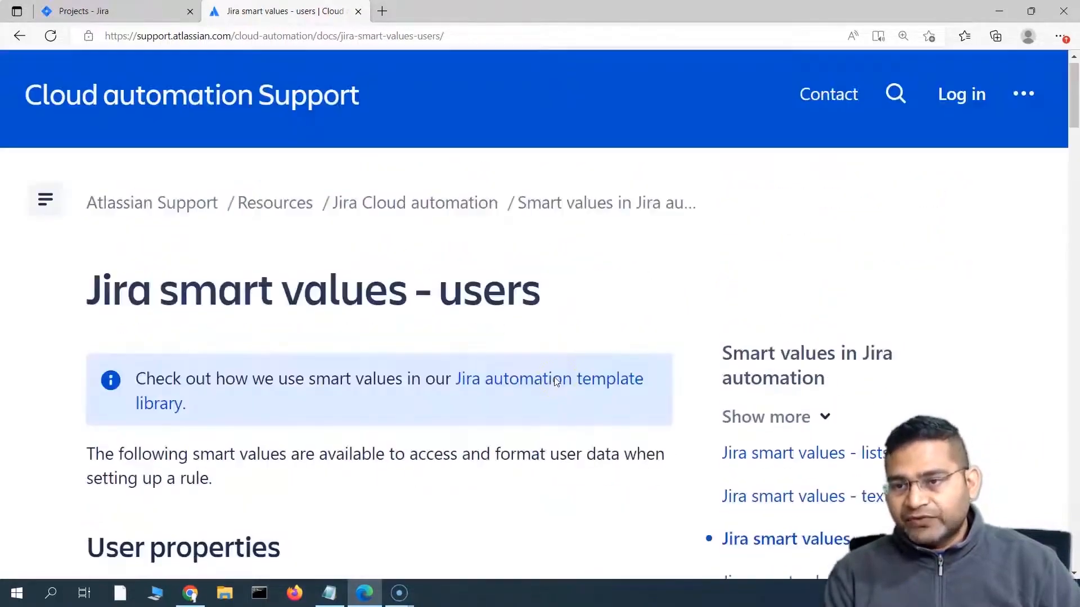
scroll(398, 326, down, 10)
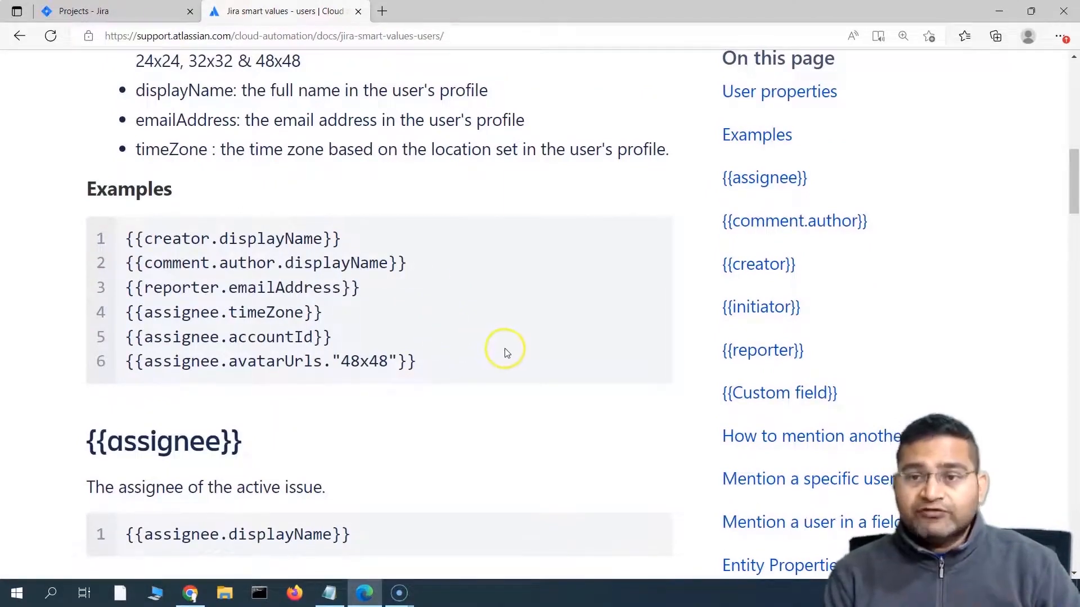
scroll(506, 352, down, 3)
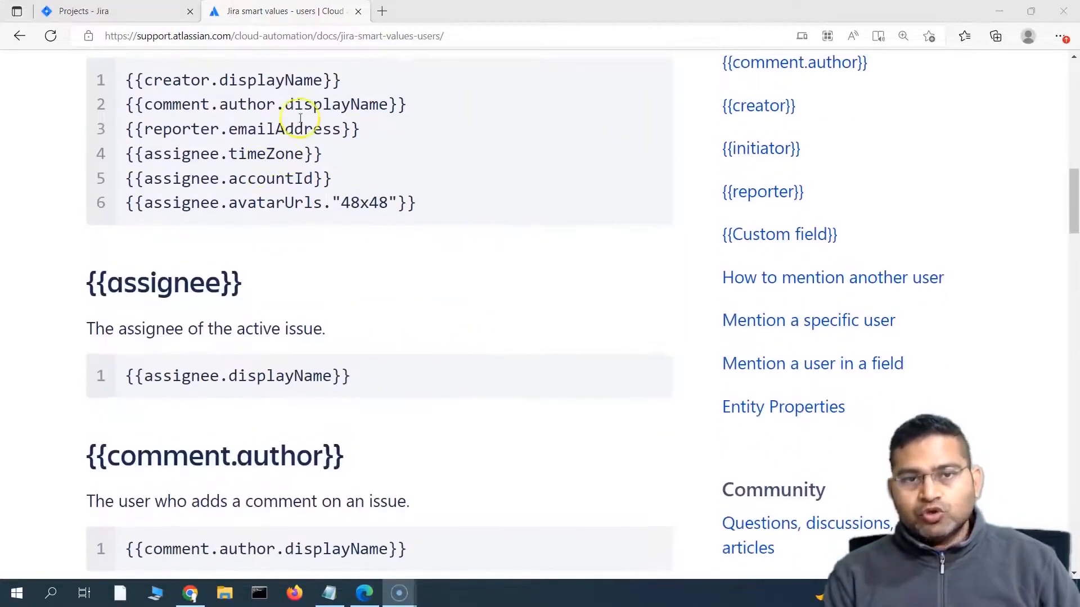
scroll(518, 330, down, 8)
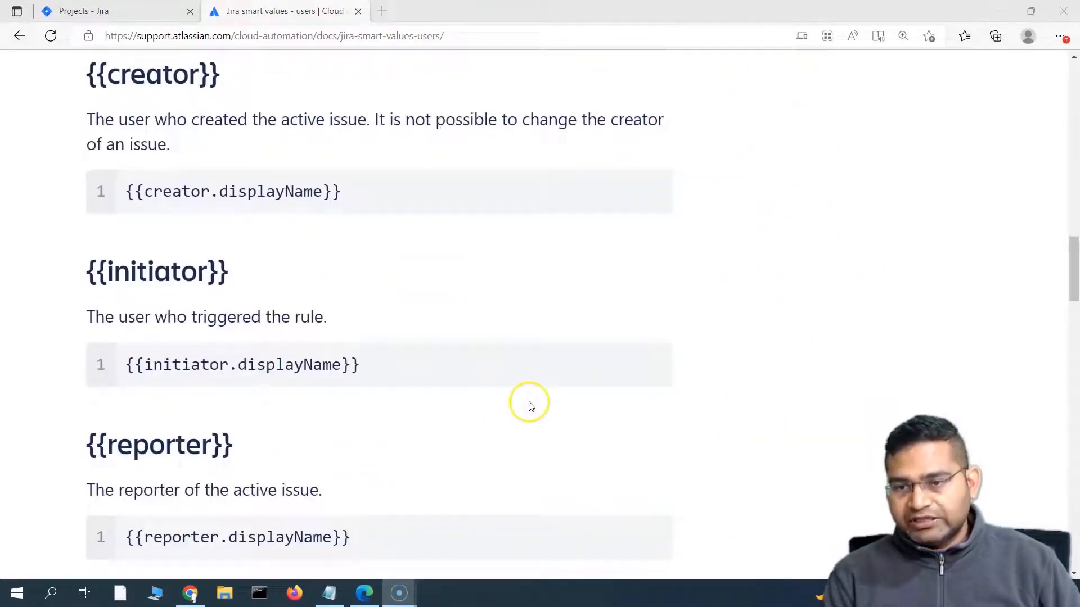
scroll(530, 405, up, 15)
scroll(536, 410, up, 6)
scroll(602, 381, down, 9)
scroll(487, 328, up, 8)
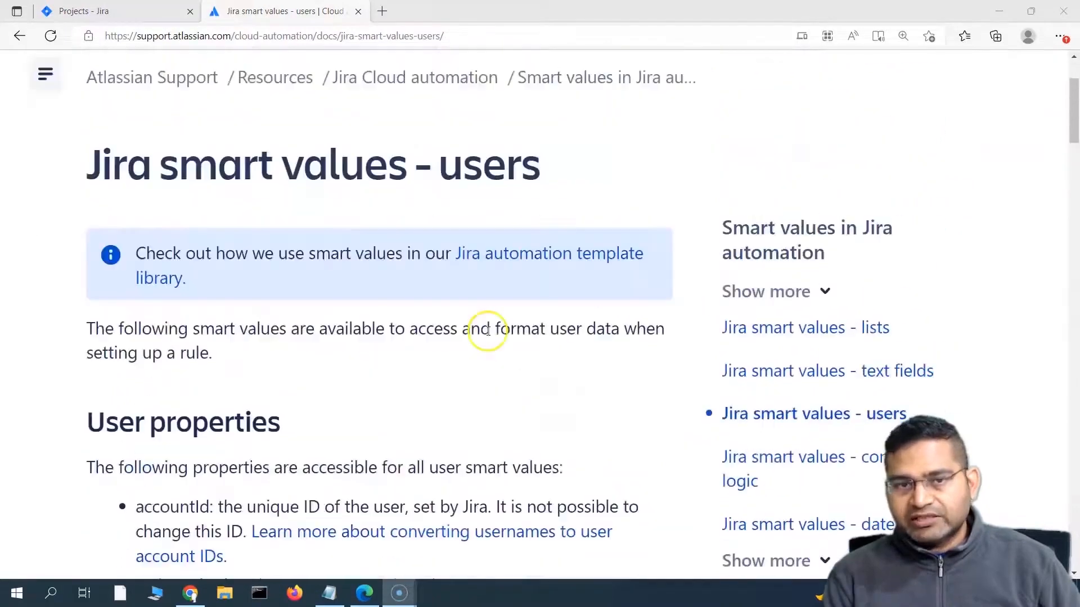
scroll(499, 380, down, 6)
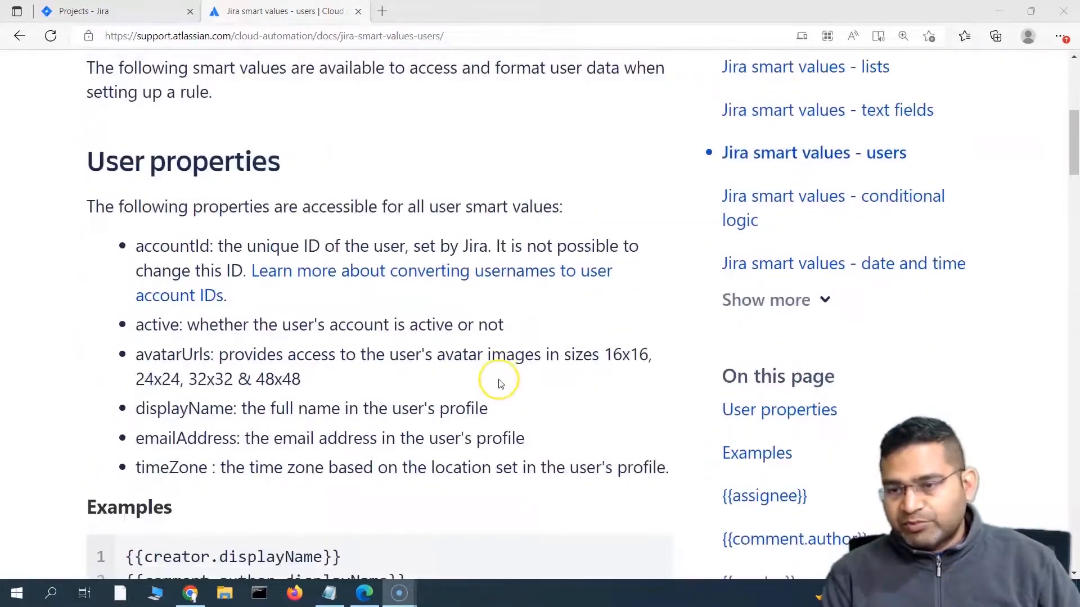
click(793, 302)
scroll(766, 478, down, 3)
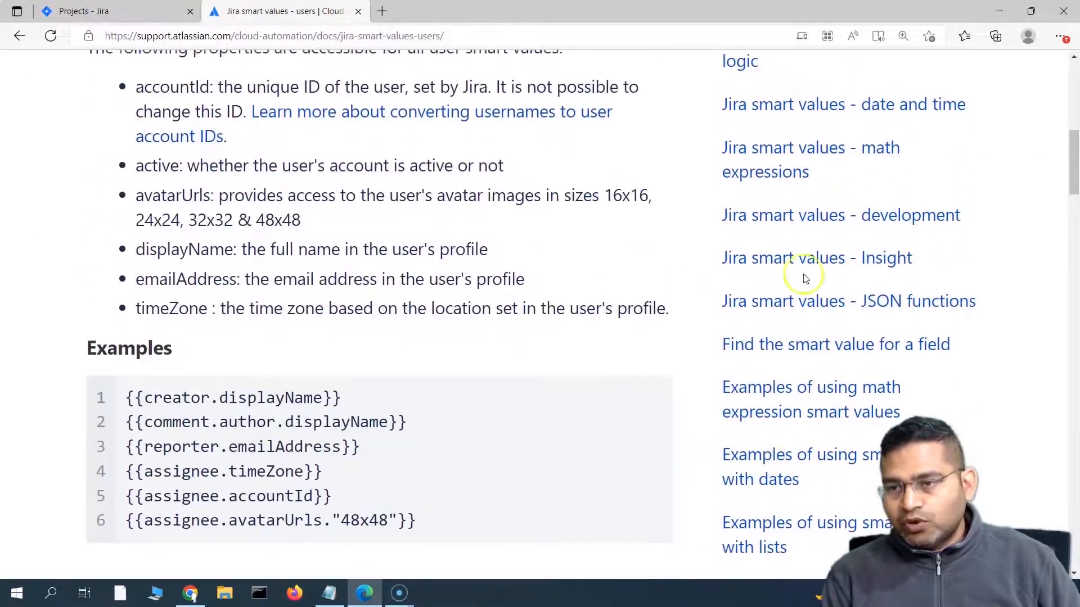
scroll(678, 444, down, 3)
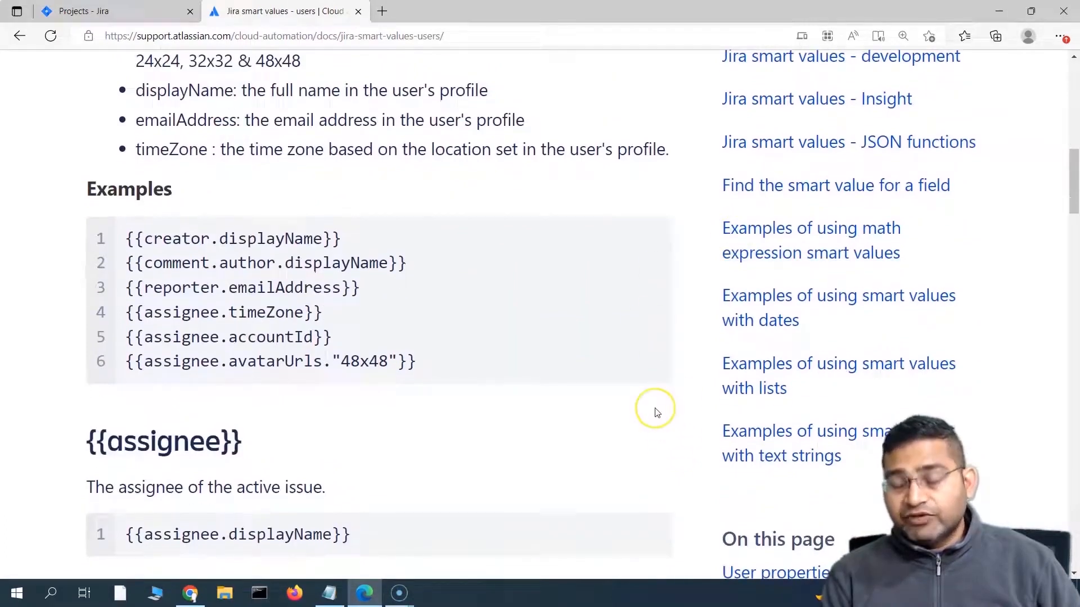
scroll(559, 437, up, 12)
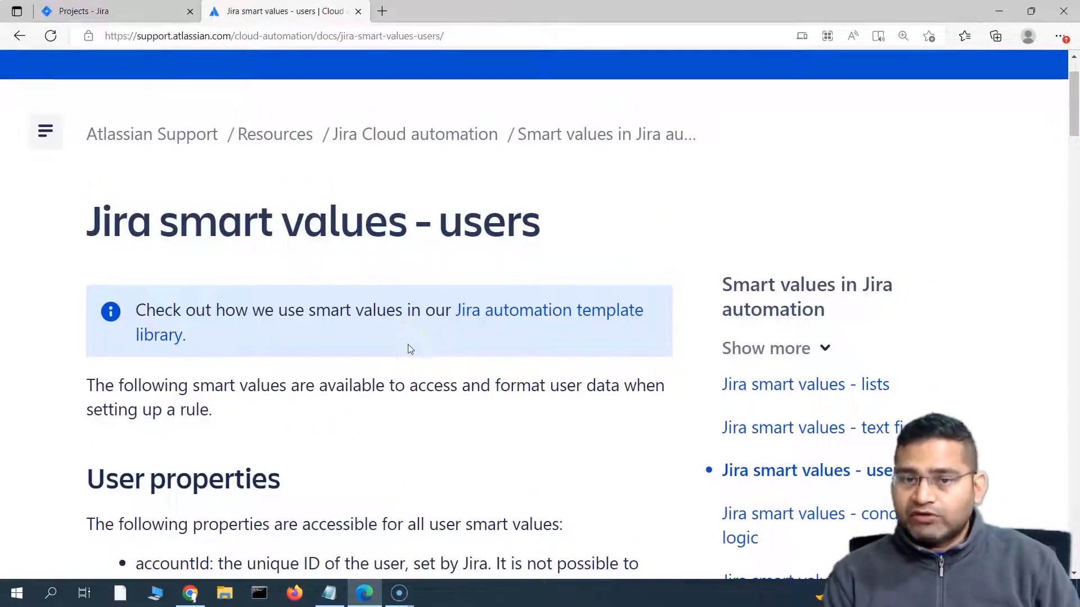
Step: Open the RCV Jira Mobile App (RJMA) project from the Projects dropdown and go to its project settings
click(133, 12)
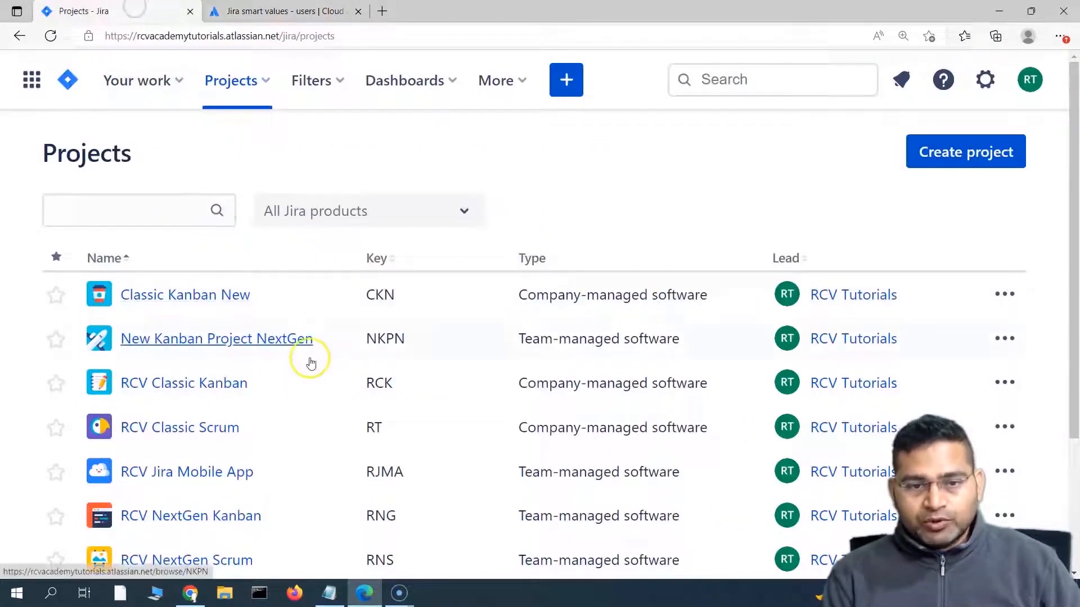
click(265, 80)
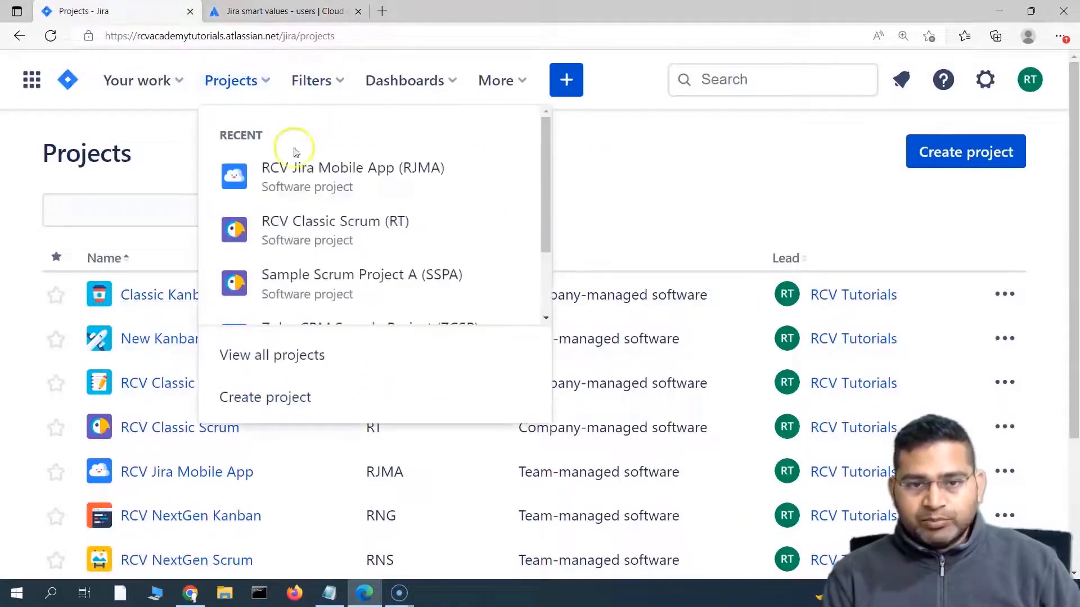
click(315, 173)
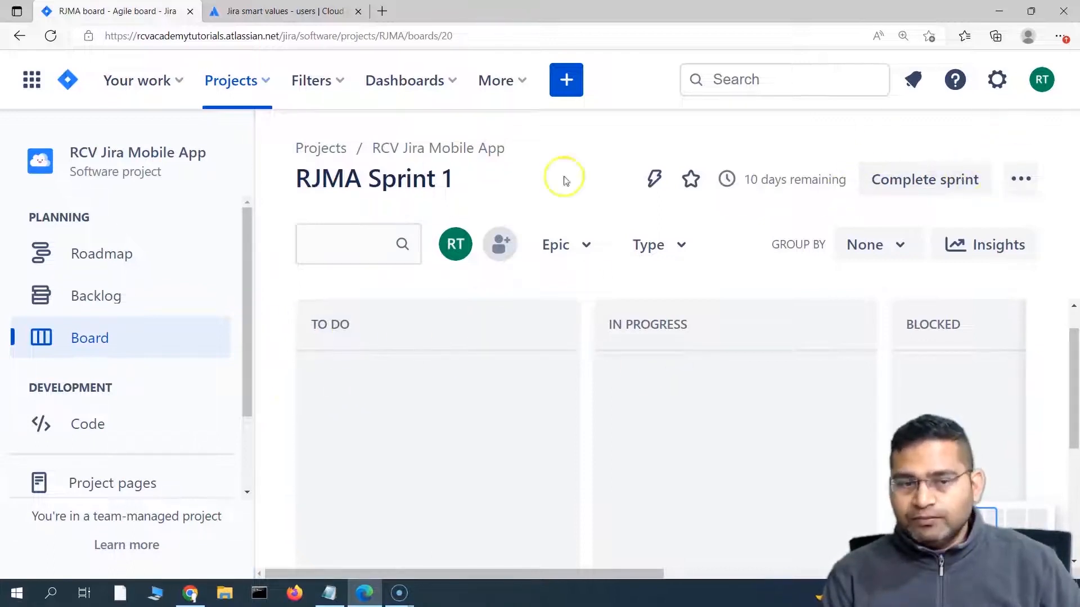
scroll(92, 354, down, 2)
click(153, 468)
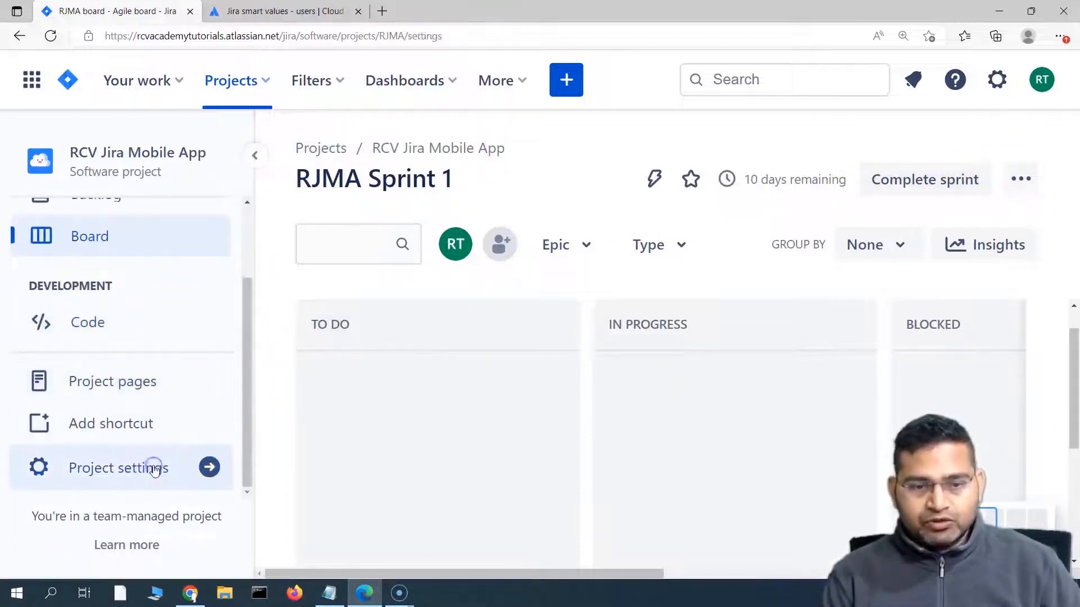
Step: Create a new project automation rule triggered when an issue transitions to IN PROGRESS
scroll(109, 354, down, 2)
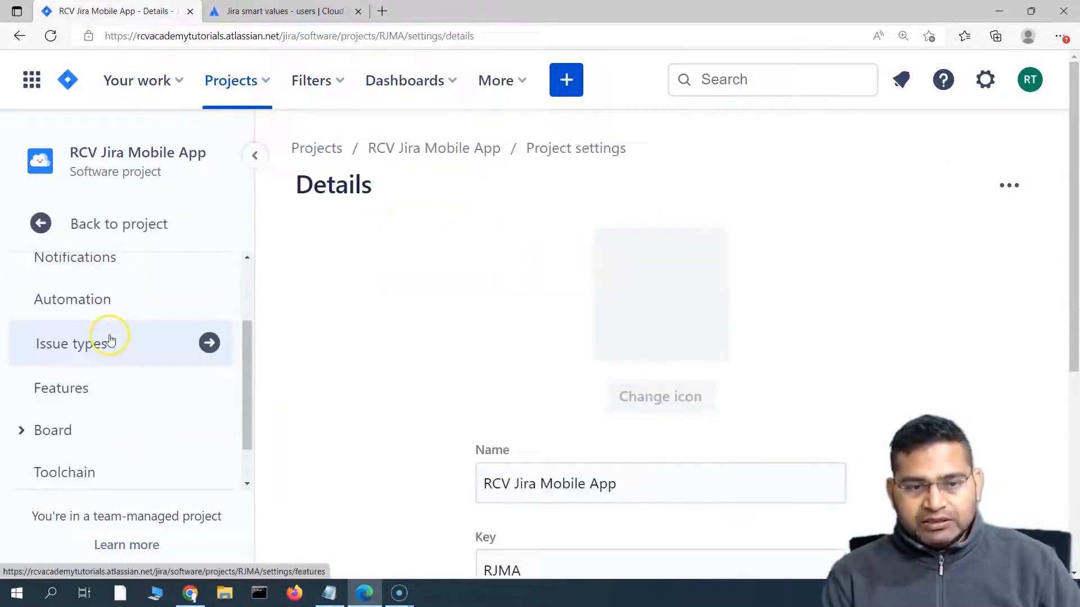
click(116, 309)
click(907, 186)
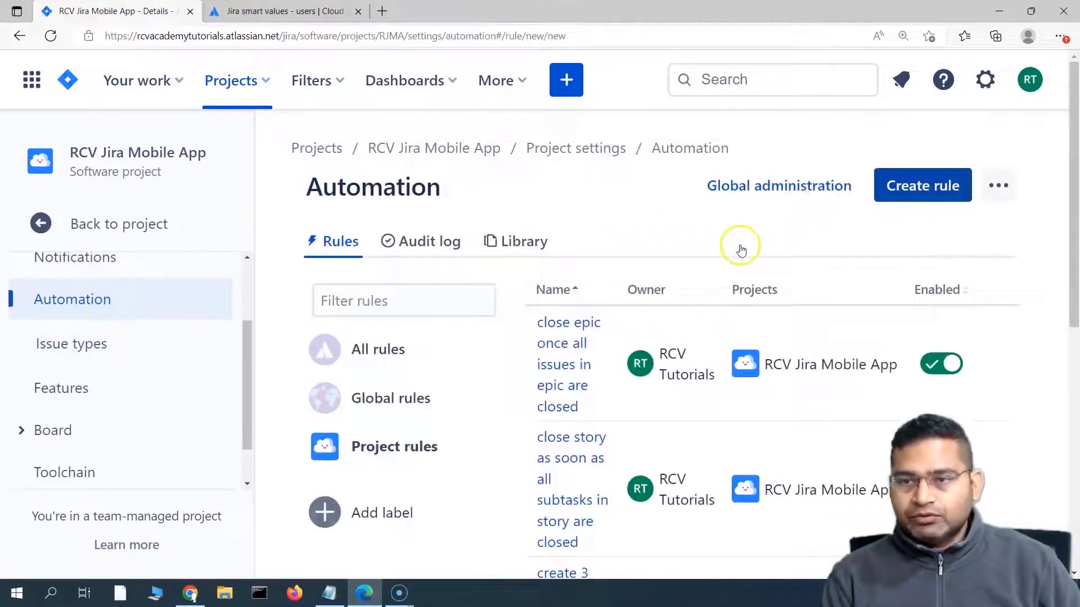
click(727, 330)
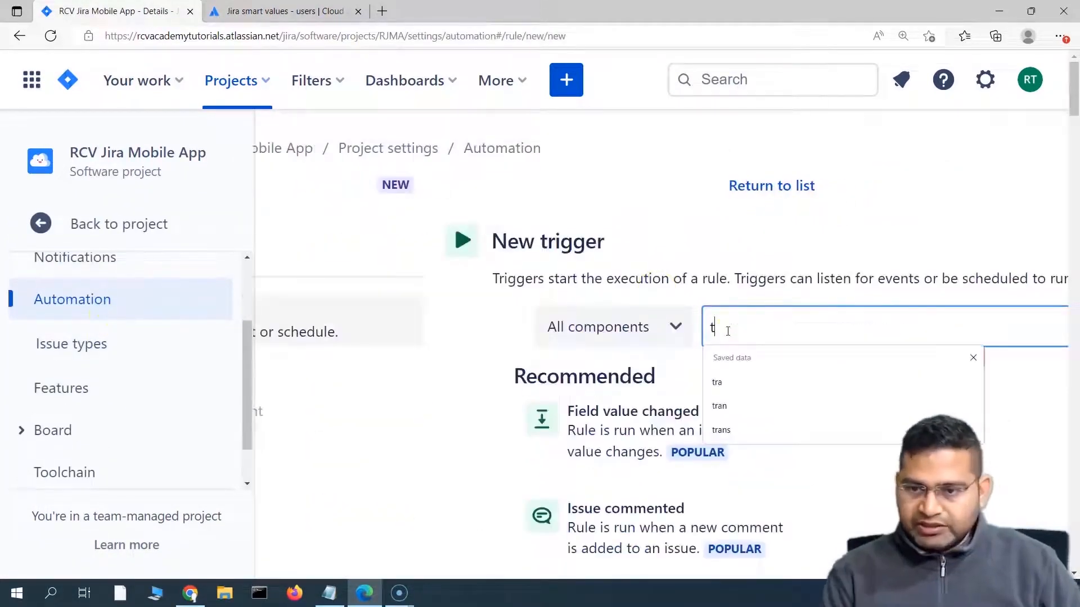
text(tra)
click(637, 399)
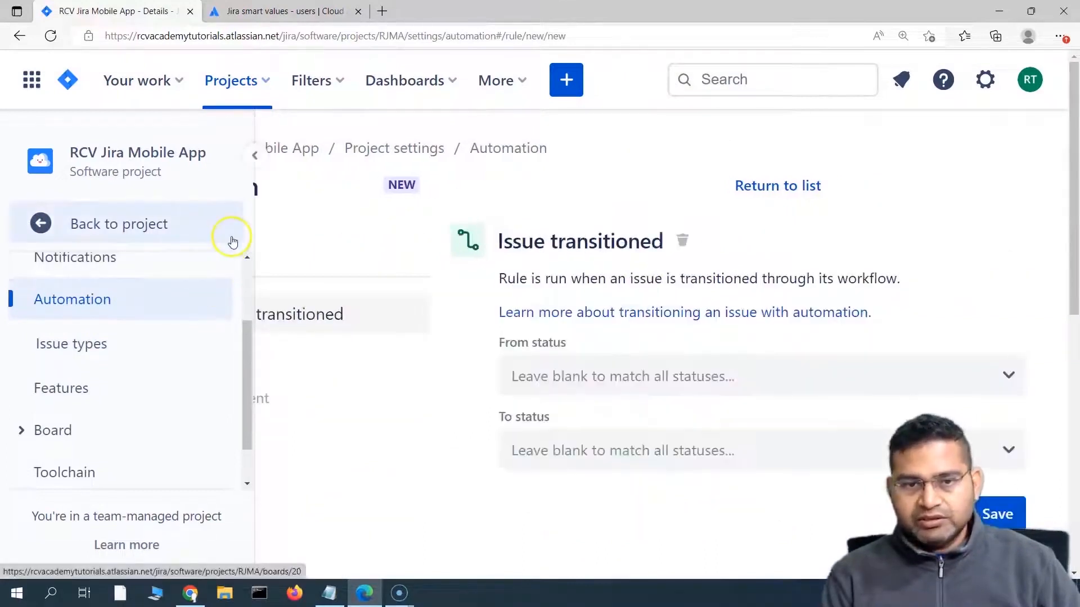
click(557, 458)
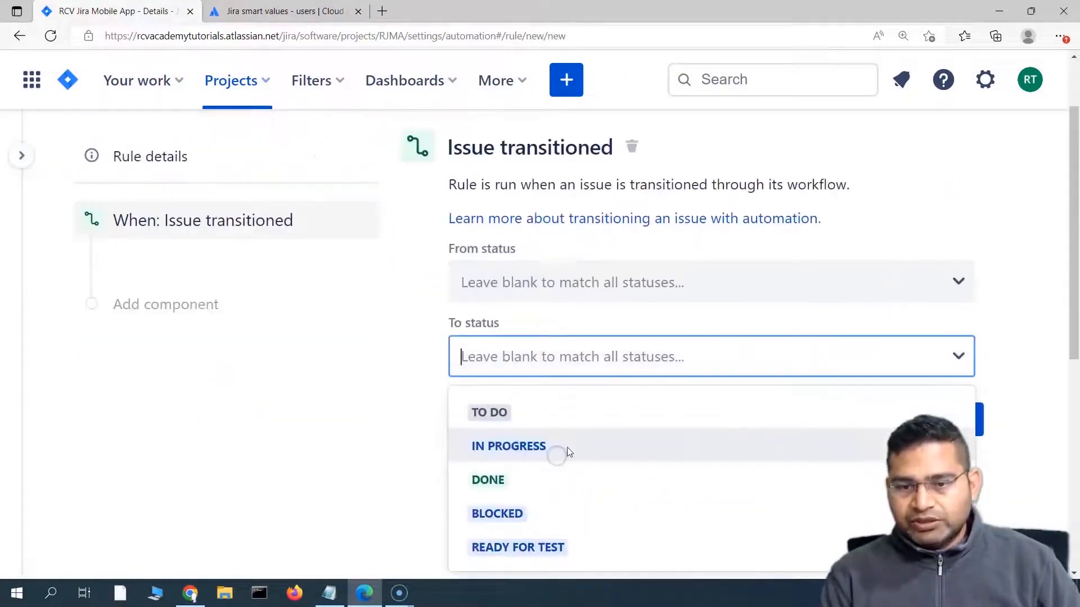
click(522, 447)
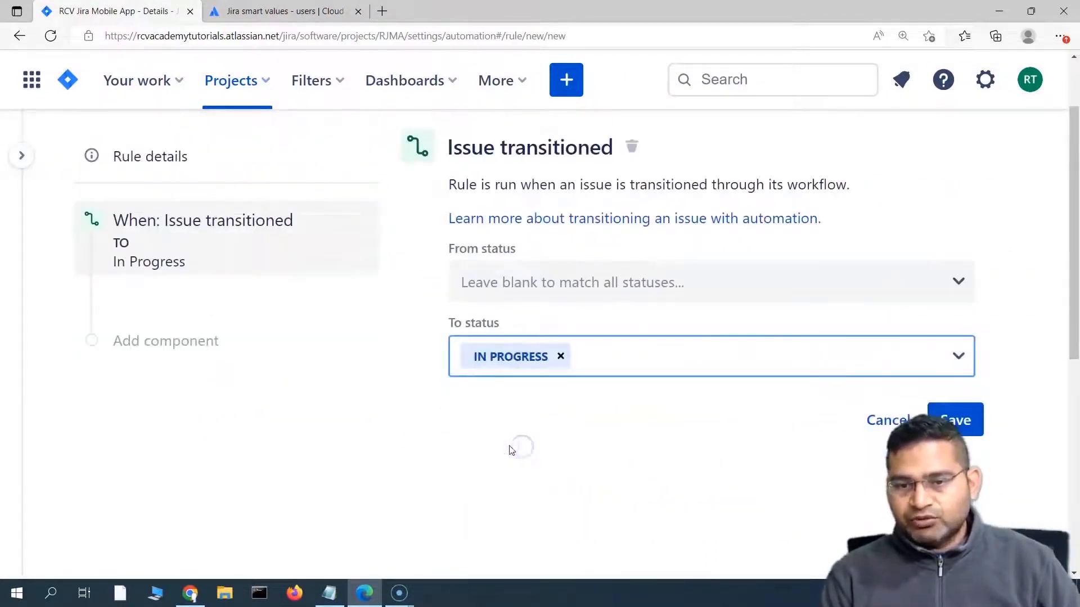
click(954, 421)
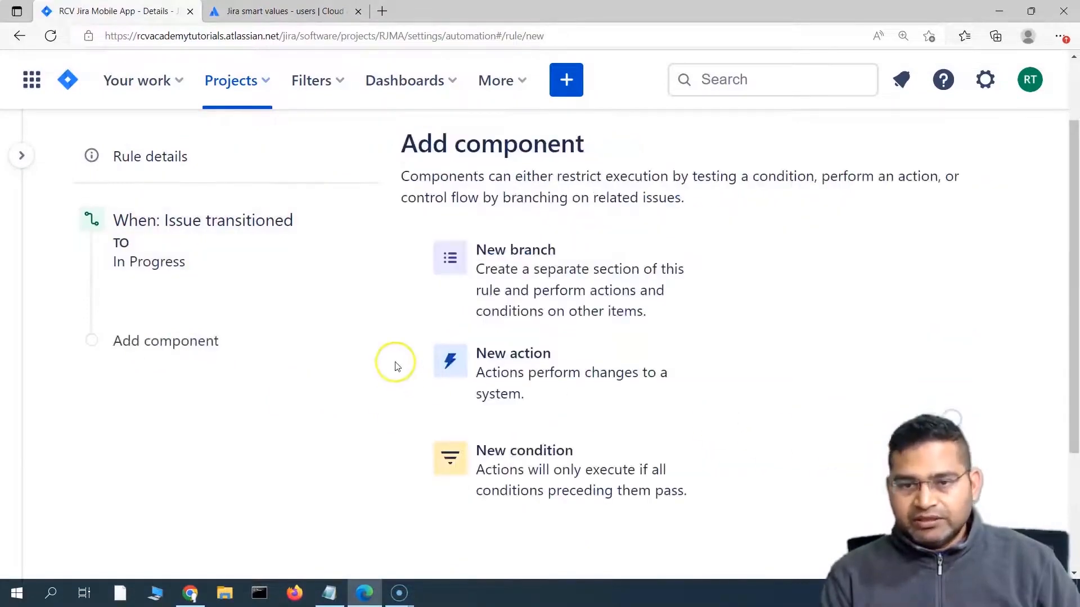
Step: Add a Comment on issue action to the rule and focus its Comment box
click(549, 383)
scroll(549, 383, down, 5)
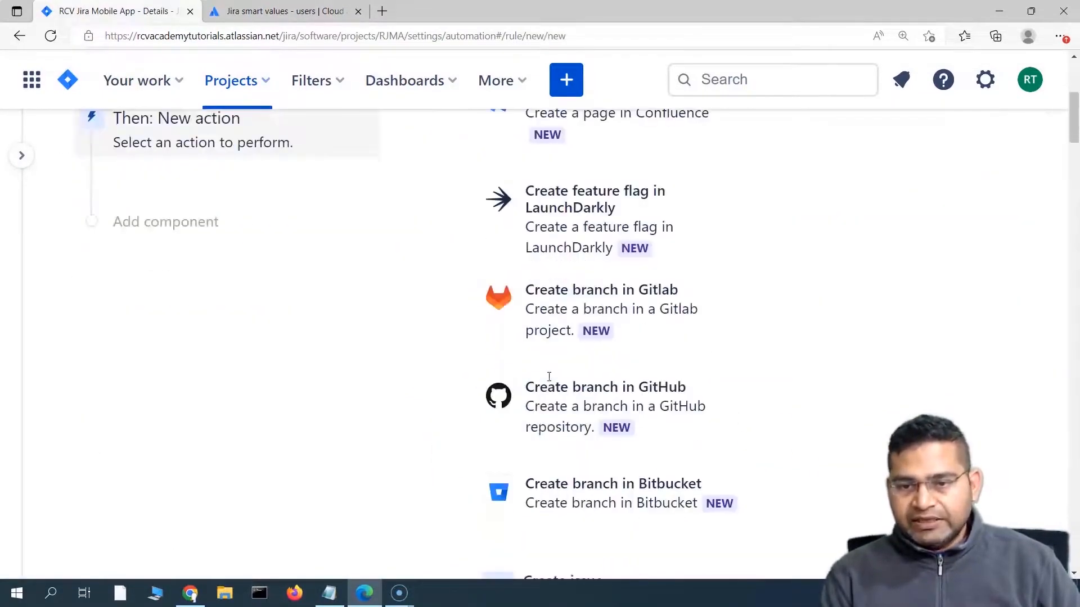
scroll(549, 382, down, 5)
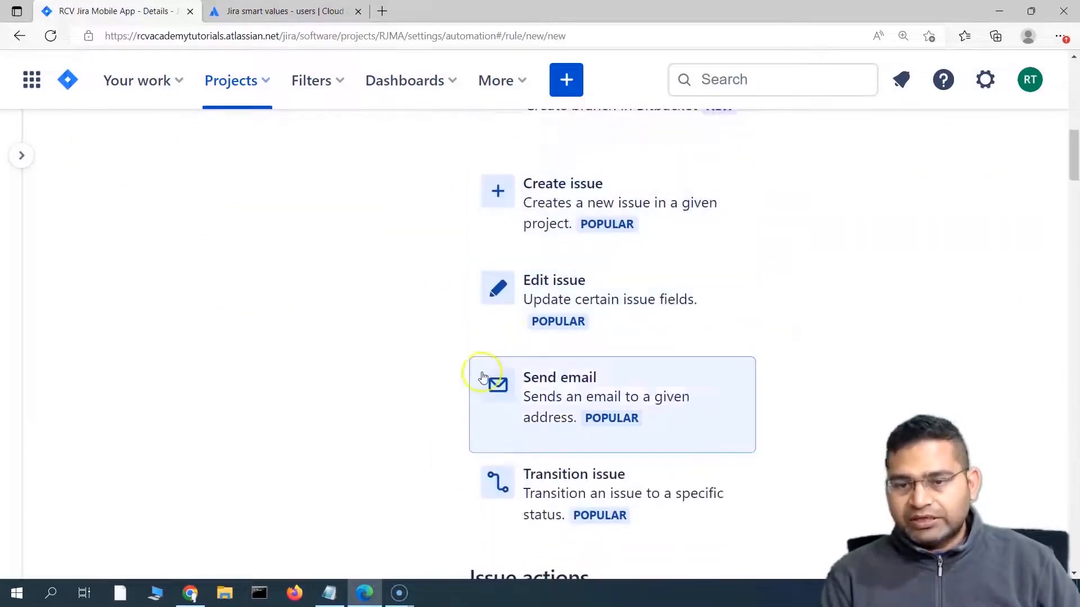
scroll(528, 405, down, 3)
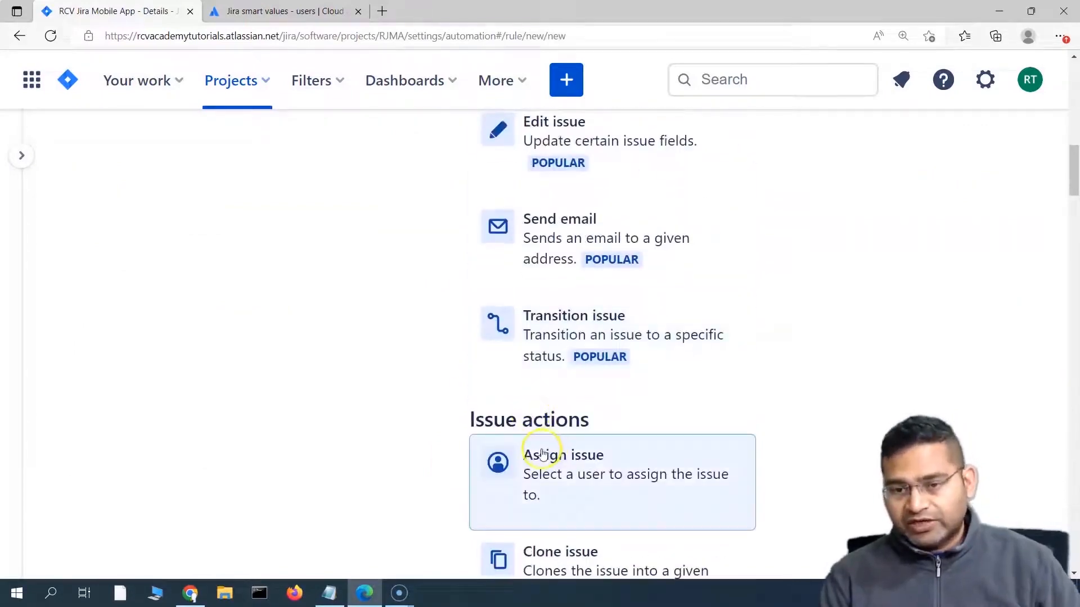
scroll(540, 451, down, 3)
click(573, 416)
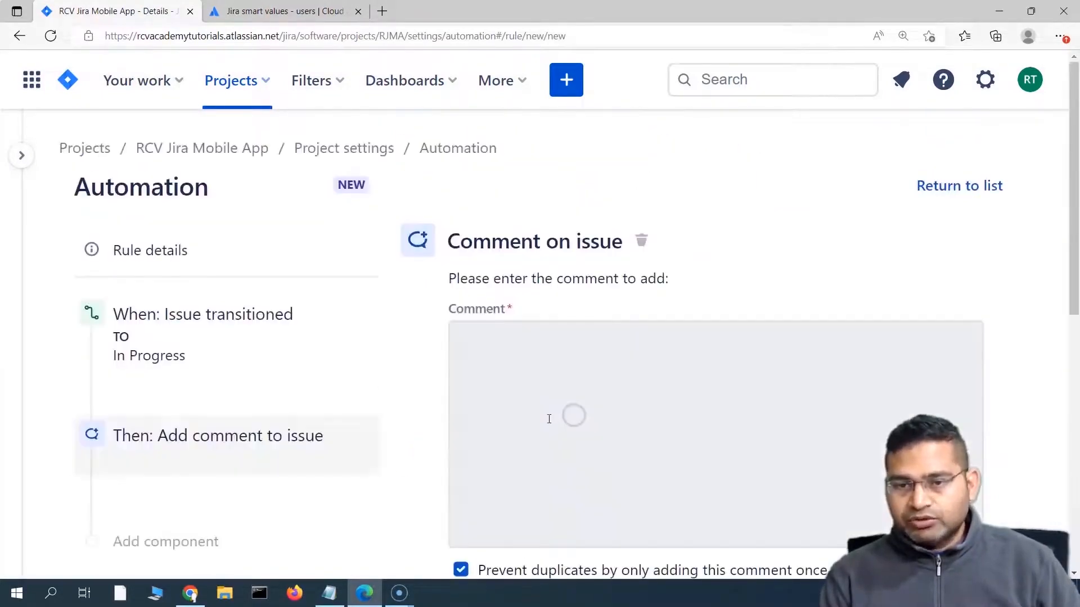
click(496, 357)
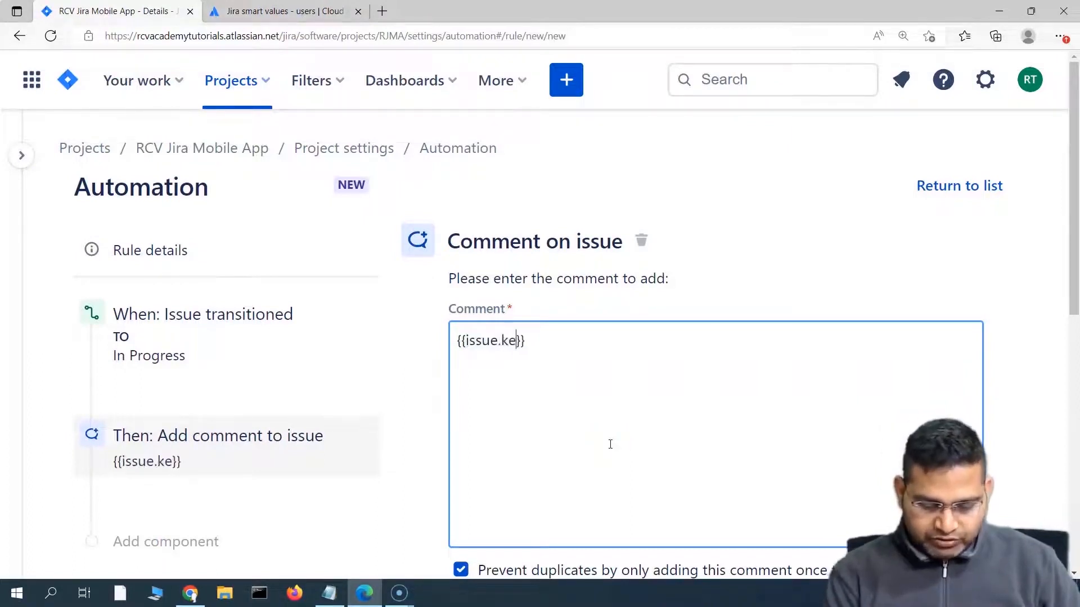
Step: Edit the comment to read 'Issue number is: {{issue.key}}', then return to the smart values docs
drag(545, 340, 451, 345)
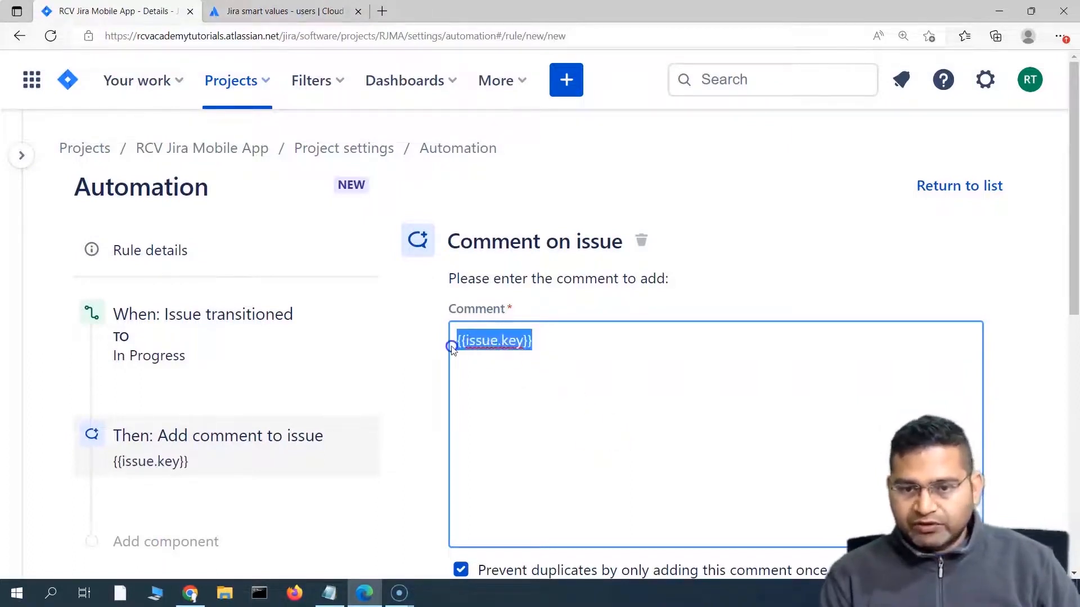
click(455, 346)
text(Issue )
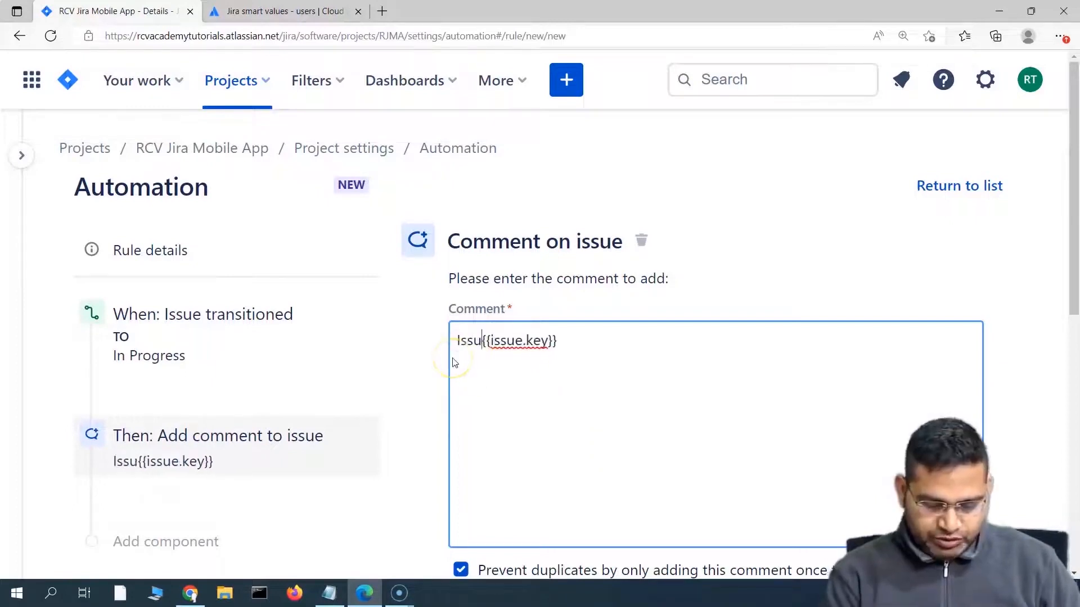
text(key)
key(BackSpace)
key(BackSpace)
key(BackSpace)
text(number)
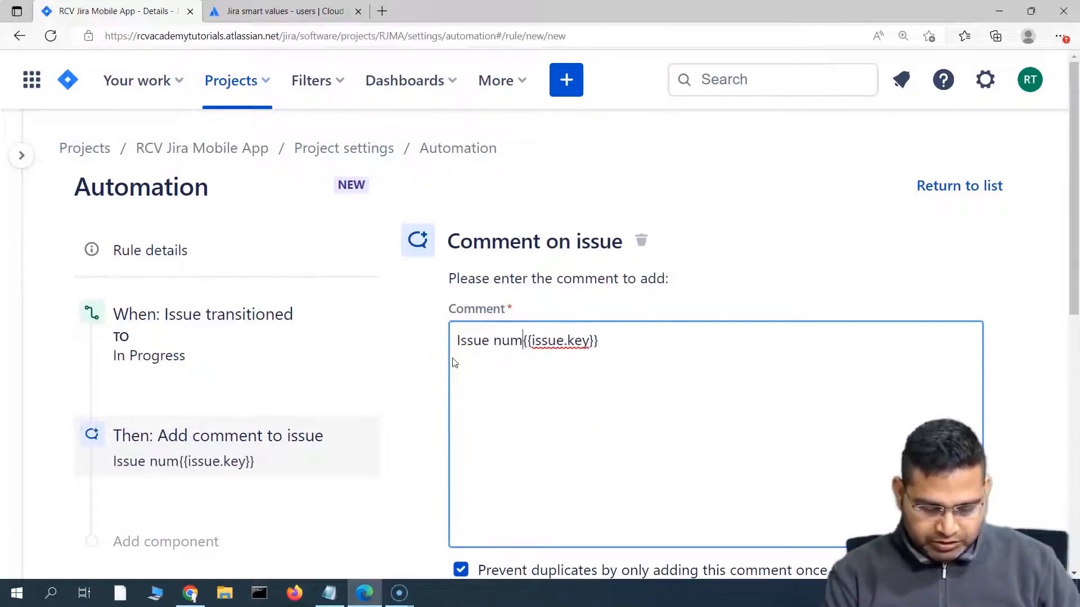
text( is)
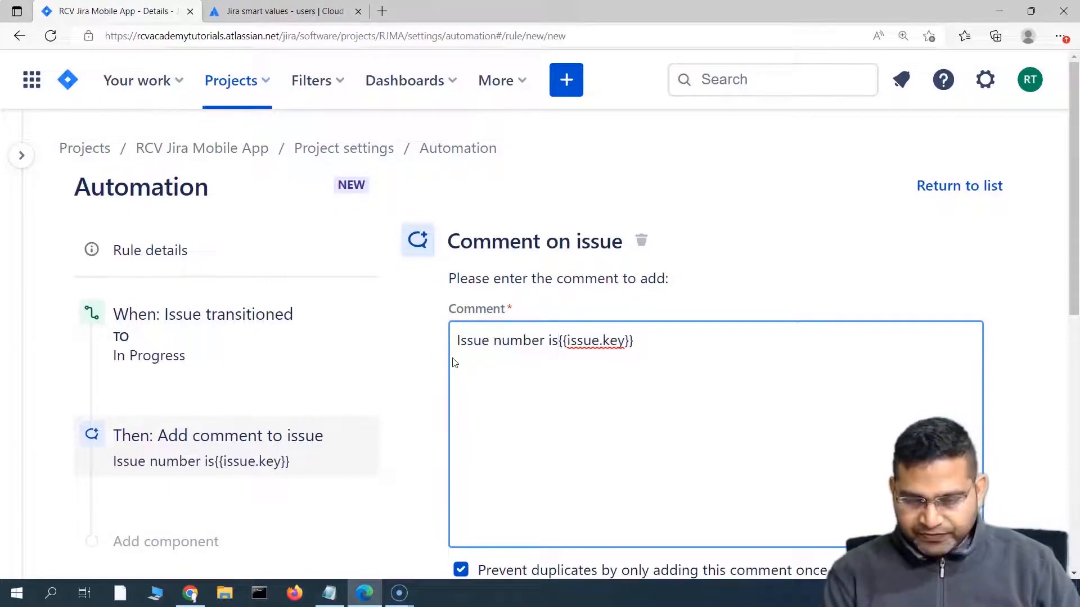
text(:)
drag(644, 341, 569, 344)
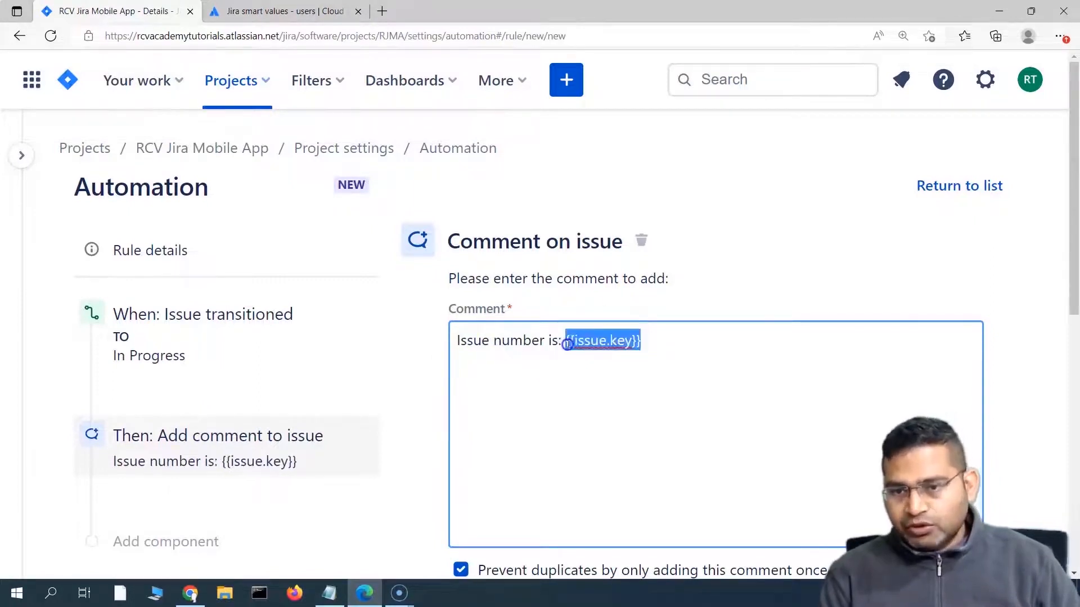
click(284, 11)
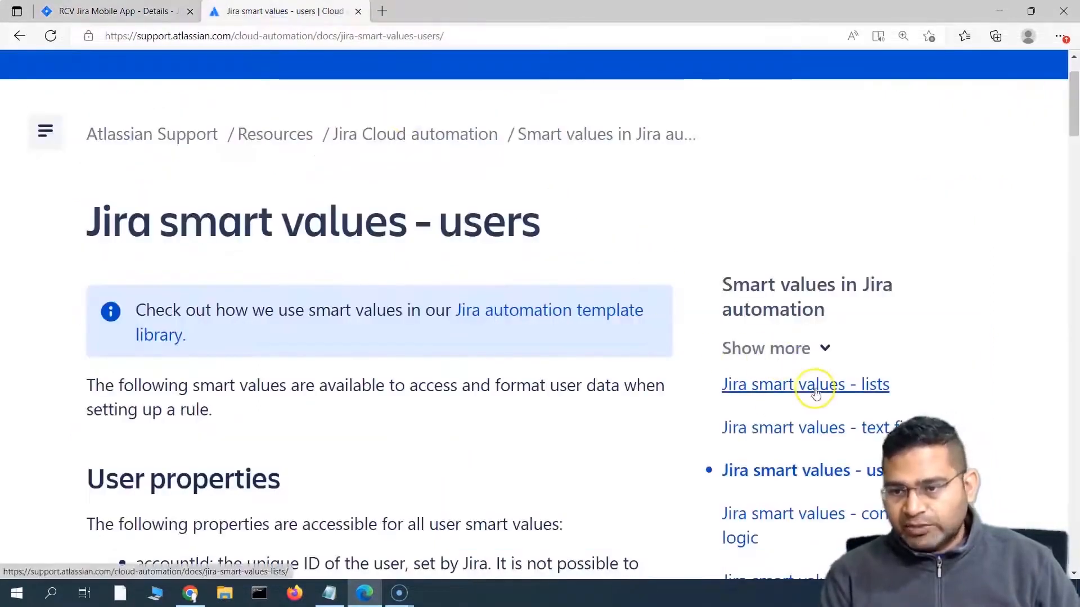
Step: Open the 'Jira smart values - issues' docs page, select the {{issue.summary}} example, and return to the rule comment
scroll(776, 422, down, 3)
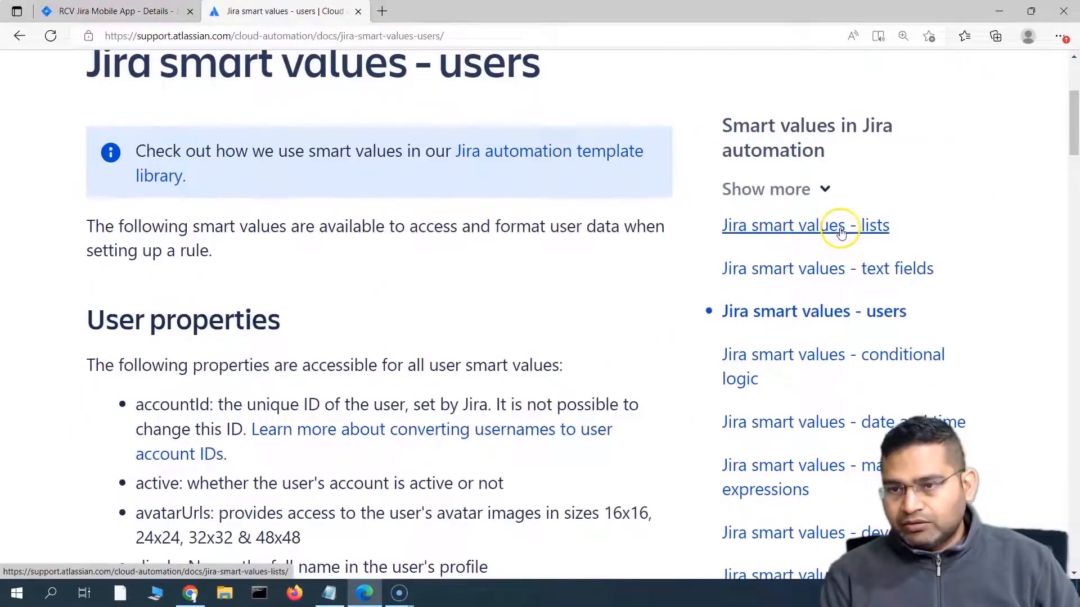
click(825, 189)
click(834, 185)
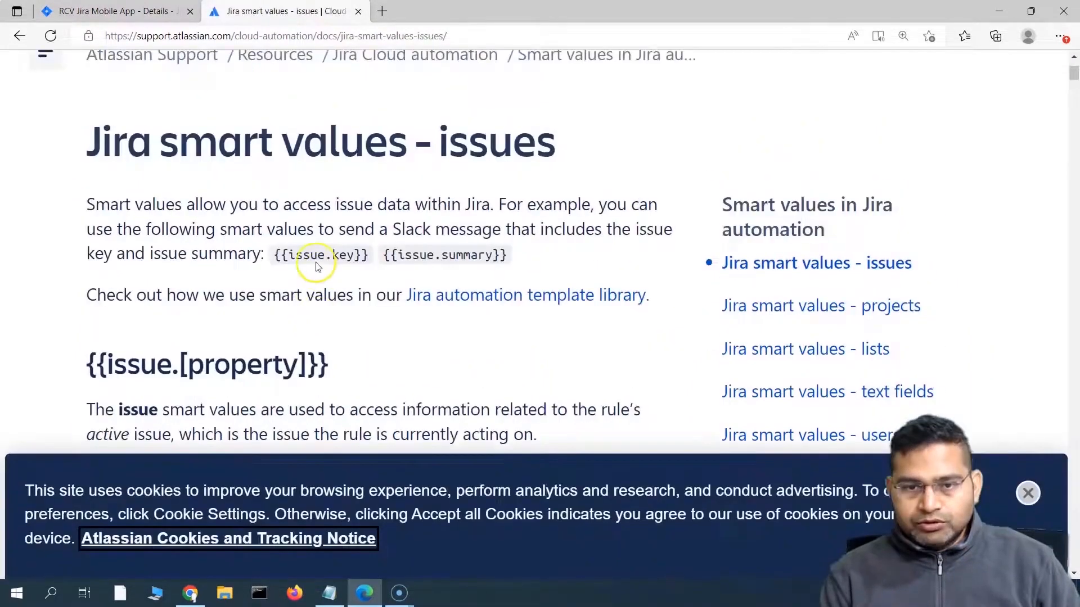
drag(295, 255, 368, 254)
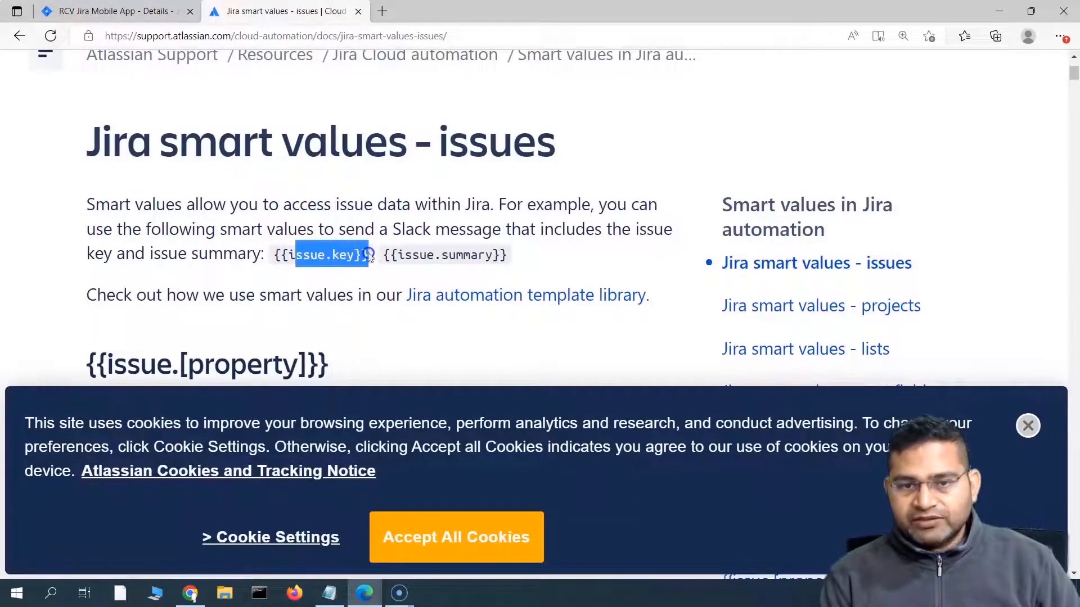
click(326, 254)
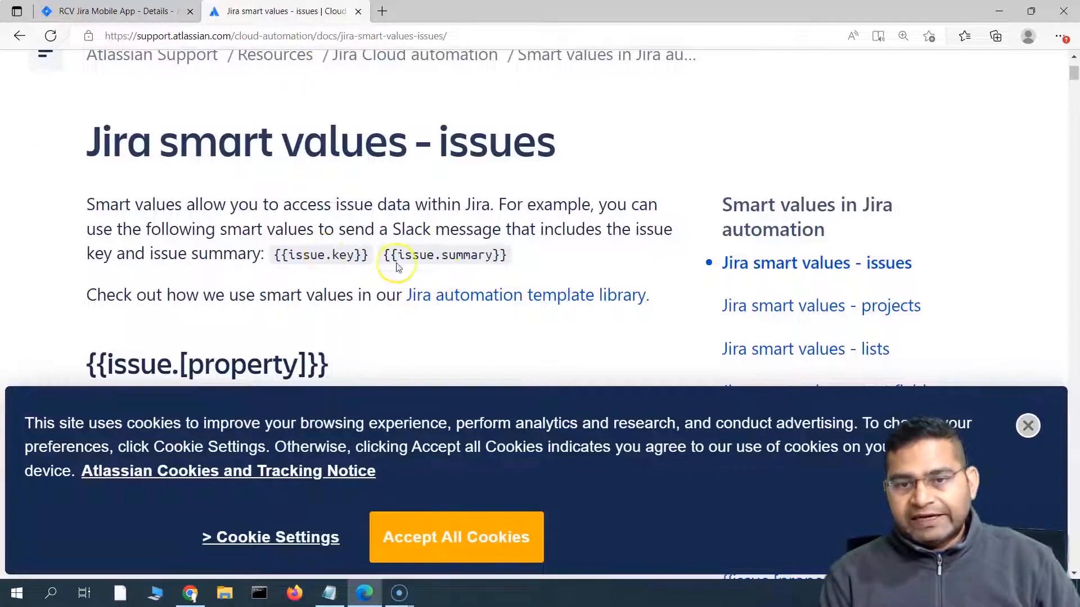
drag(495, 255, 385, 255)
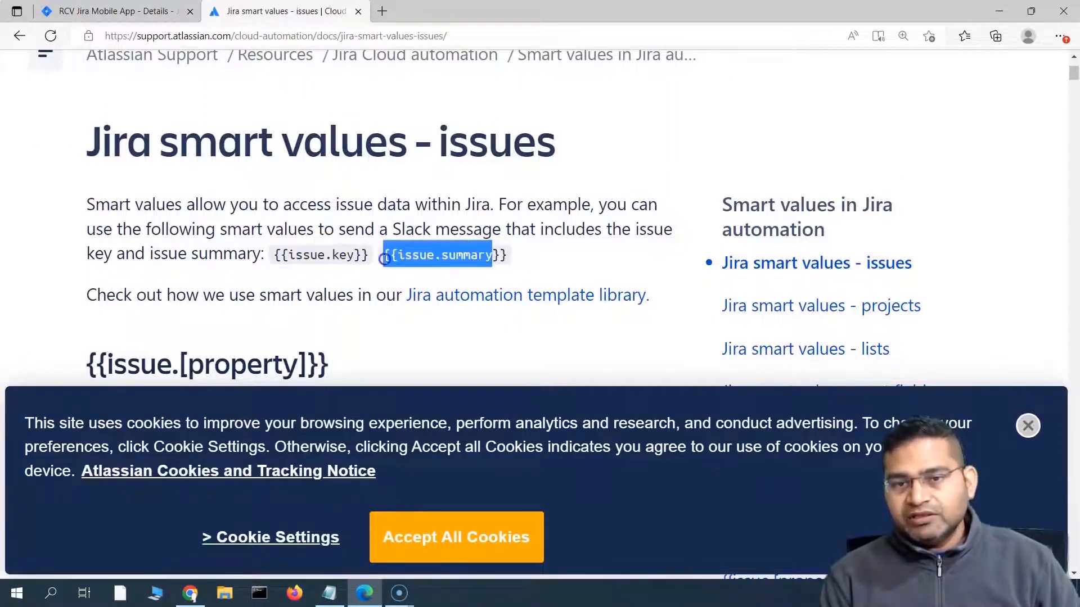
click(131, 11)
click(675, 342)
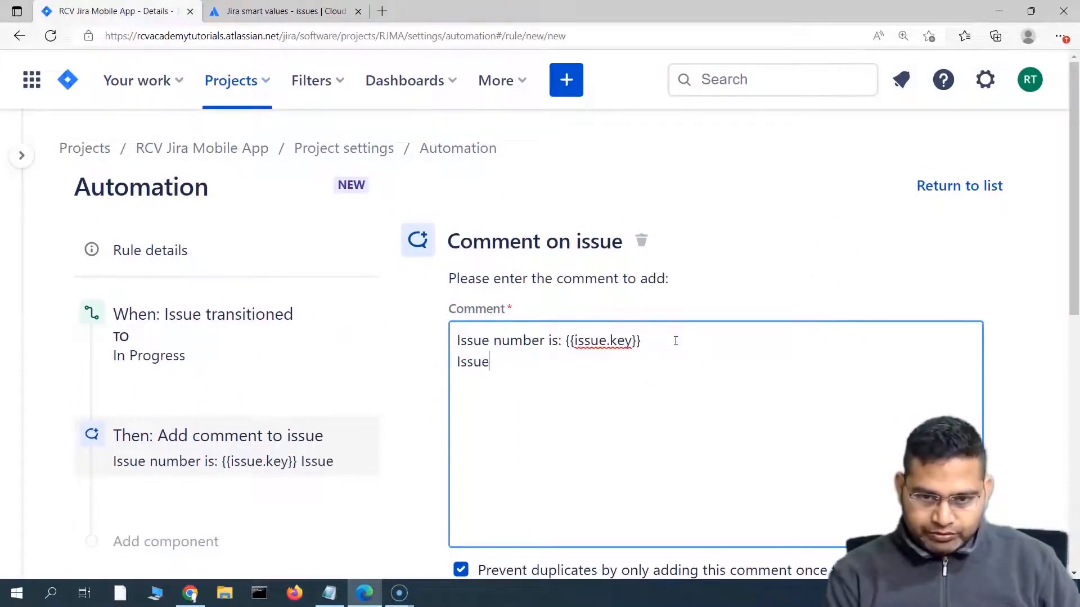
Step: Add the line 'Issue summary is: {{issue.summary}}' and start 'Assignee of this issue is: {{'
text(Issue summary is: {{issue.s)
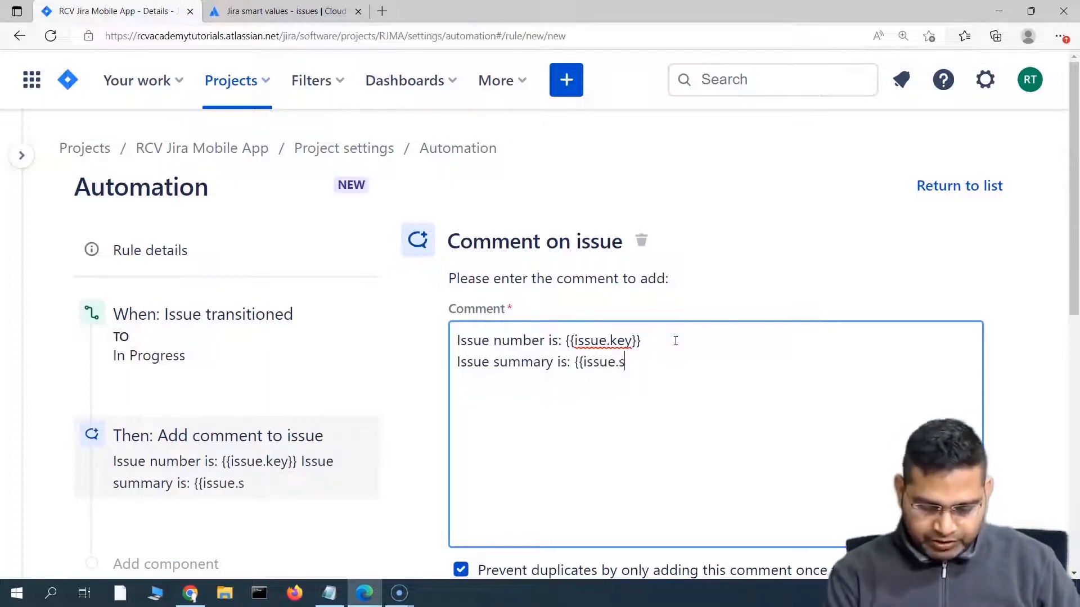
text(}})
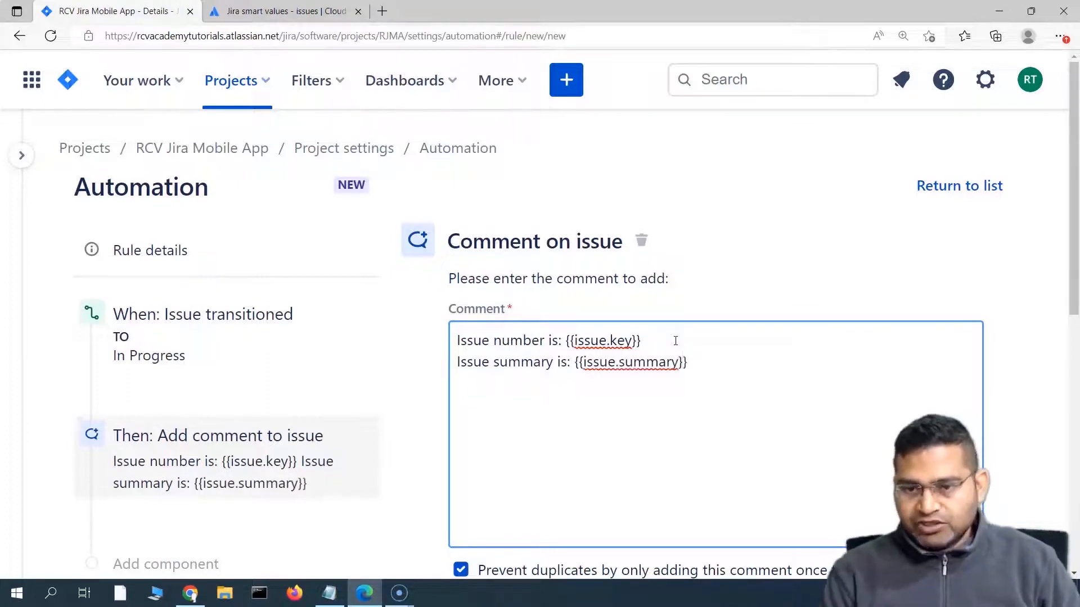
drag(642, 341, 564, 341)
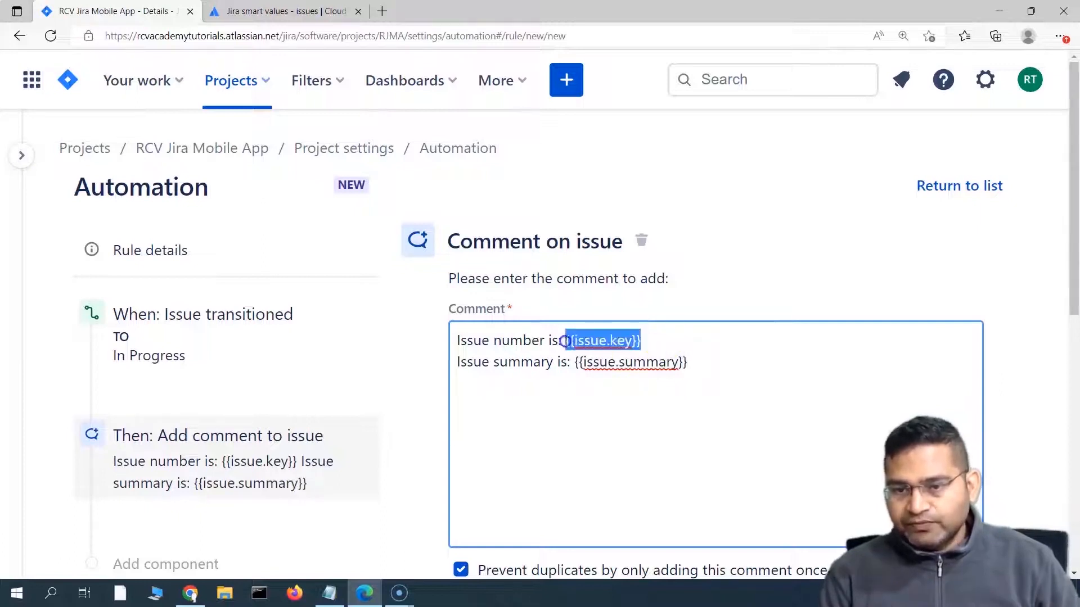
drag(701, 362, 578, 369)
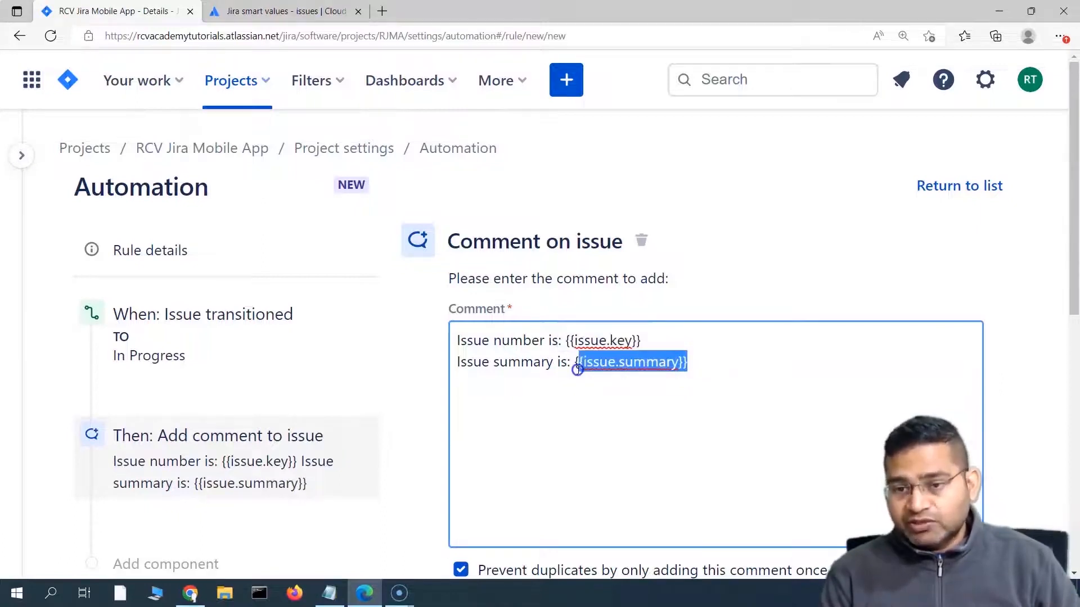
click(504, 387)
click(700, 365)
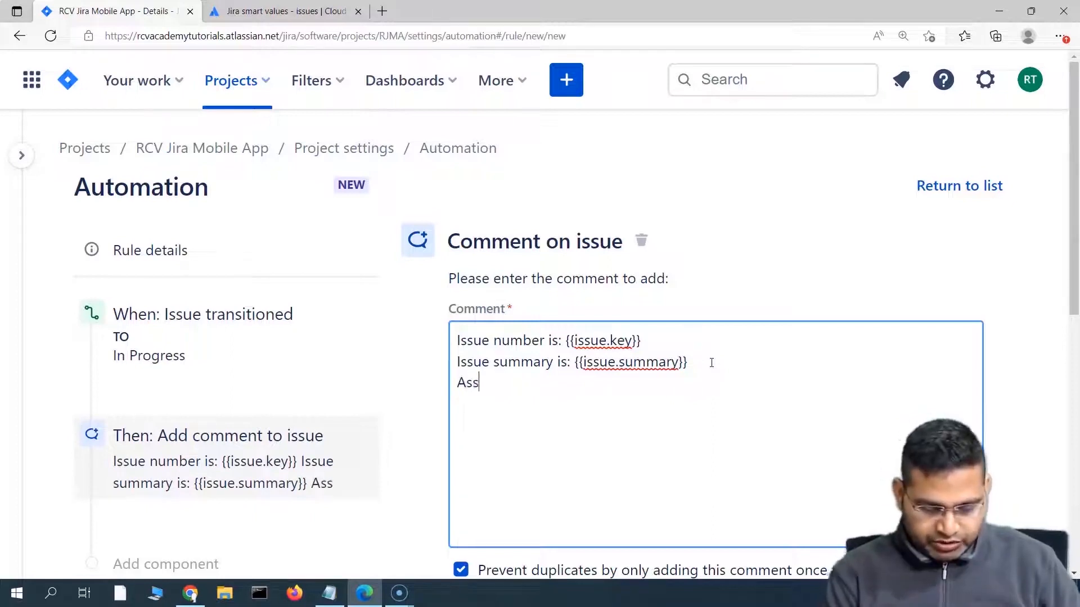
text(of this issue is: {{)
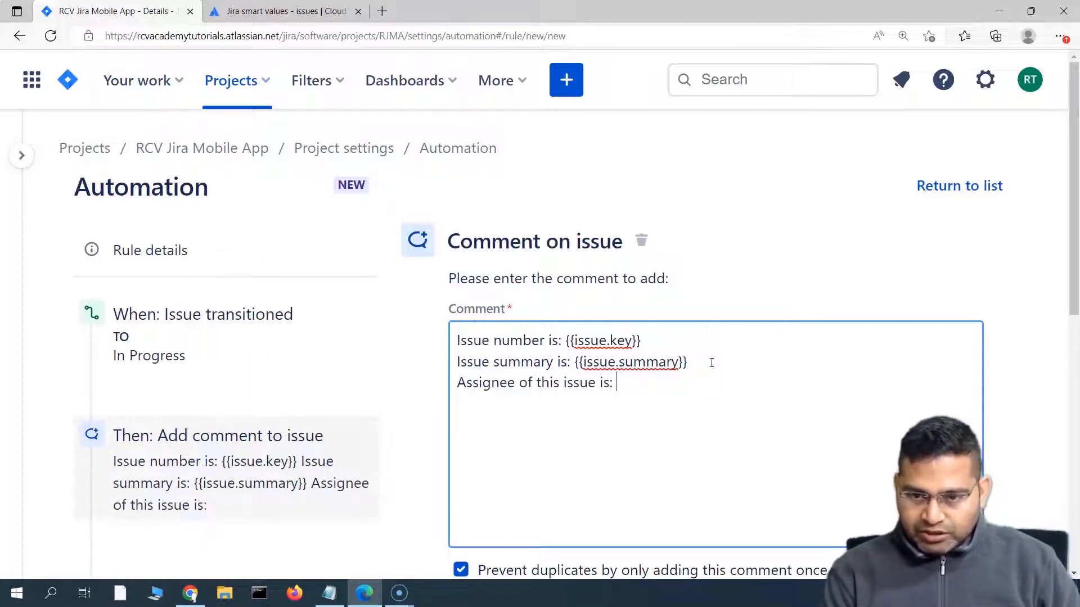
Step: Copy {{assignee.displayName}} from the 'Jira smart values - users' page and paste it onto the assignee line
click(315, 11)
click(1027, 426)
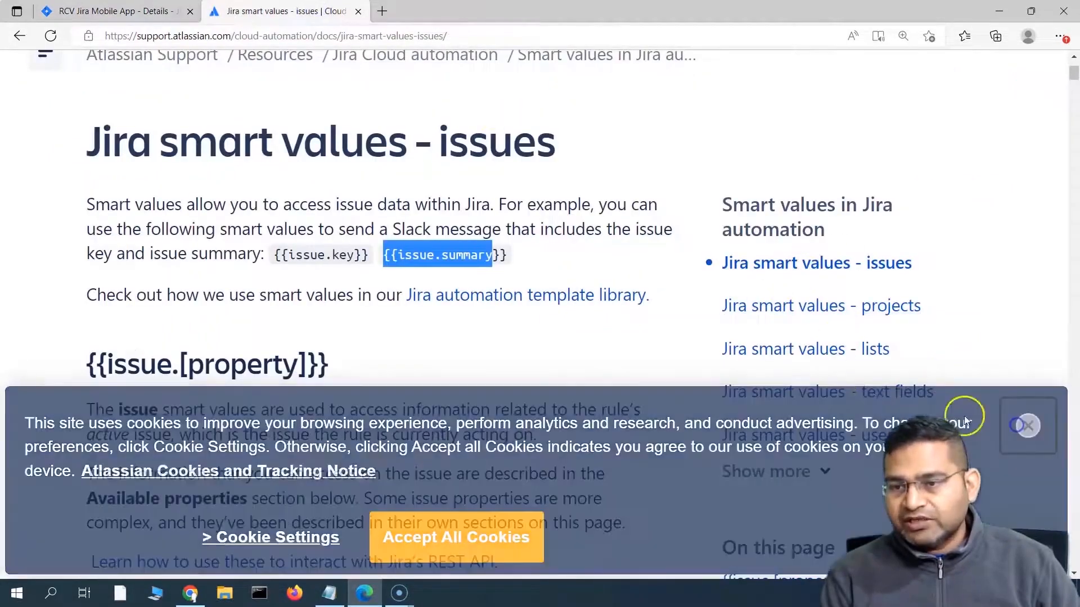
scroll(651, 378, down, 3)
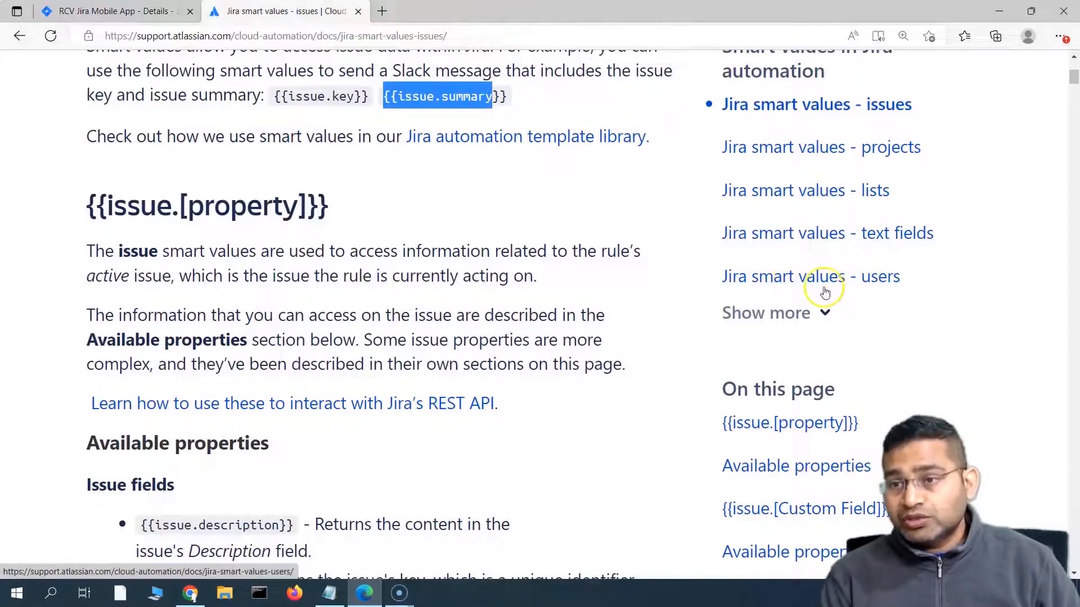
click(849, 289)
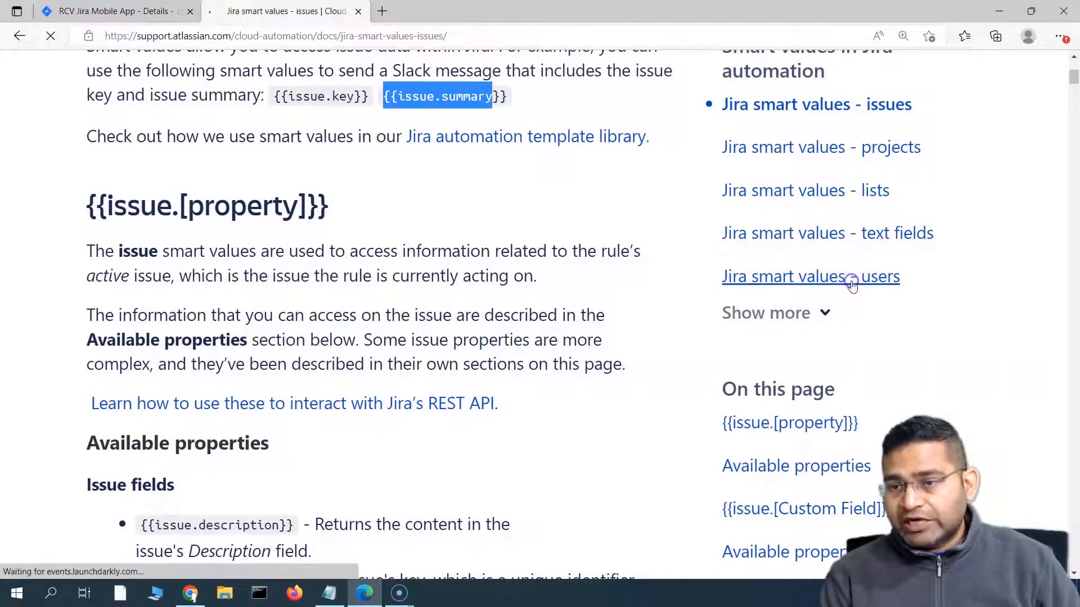
scroll(486, 397, down, 12)
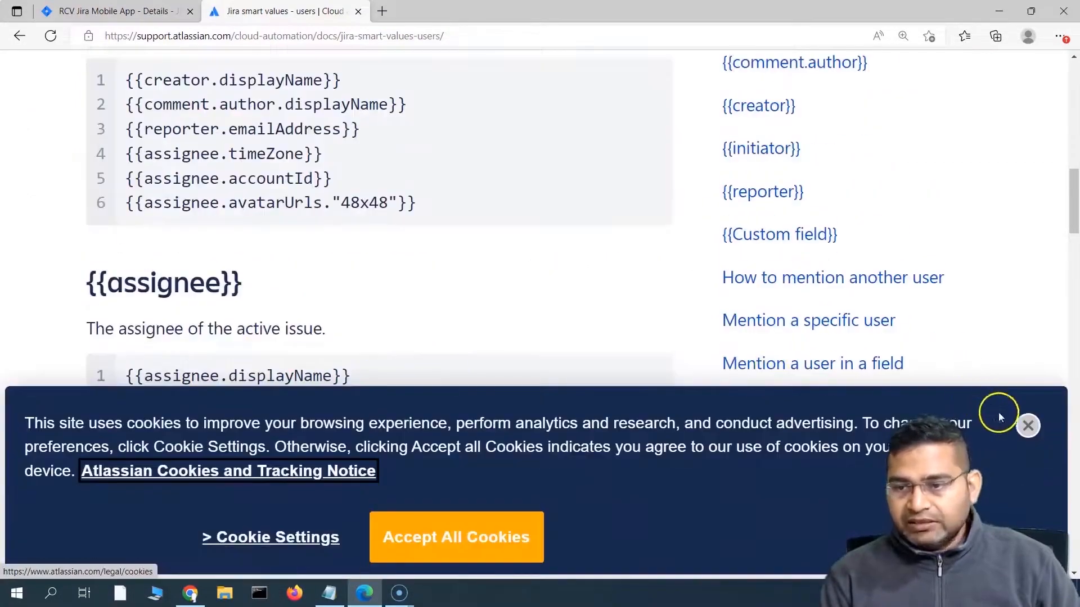
click(1028, 426)
scroll(217, 277, down, 3)
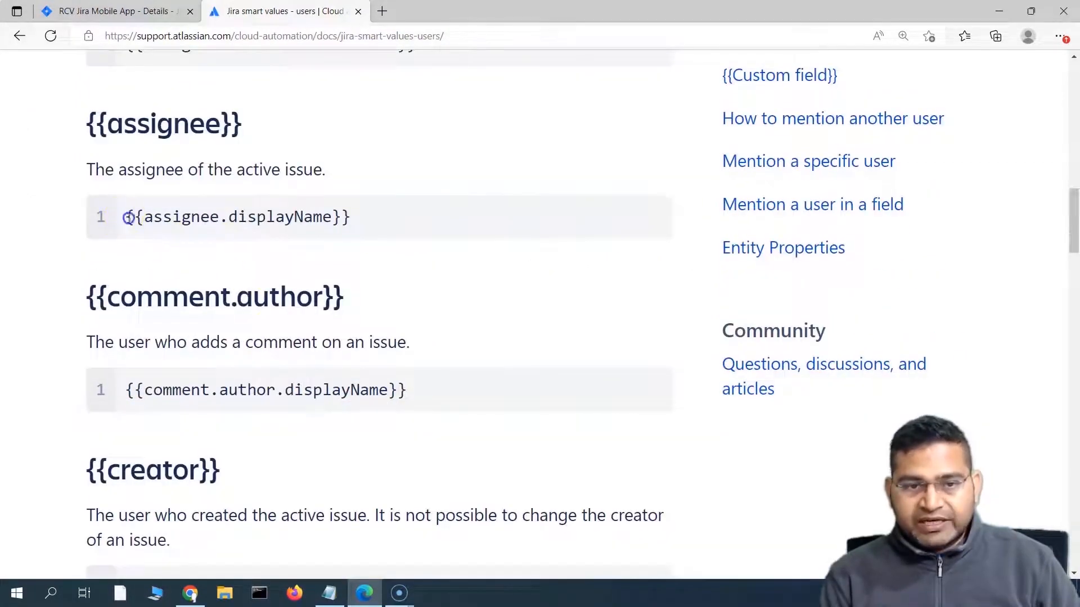
drag(128, 218, 354, 214)
key(ctrl+c)
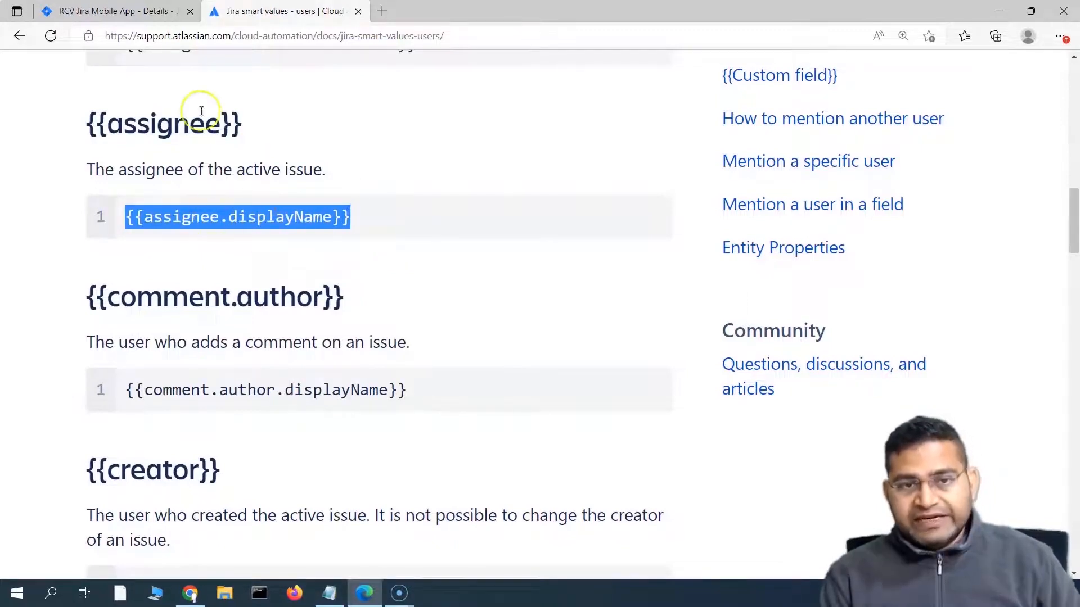
click(112, 11)
drag(625, 384, 615, 385)
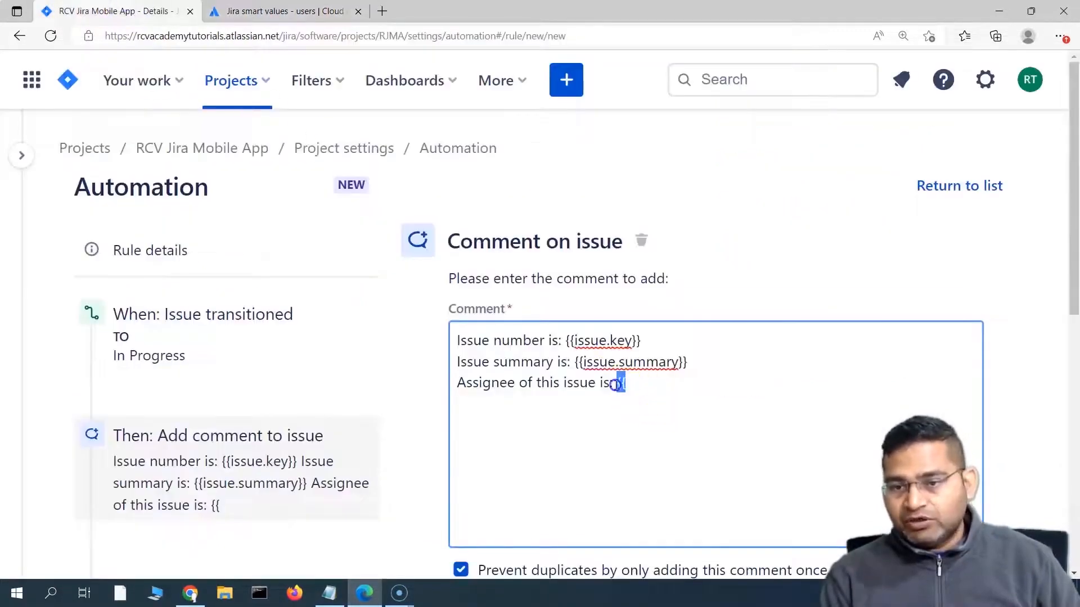
key(ctrl+v)
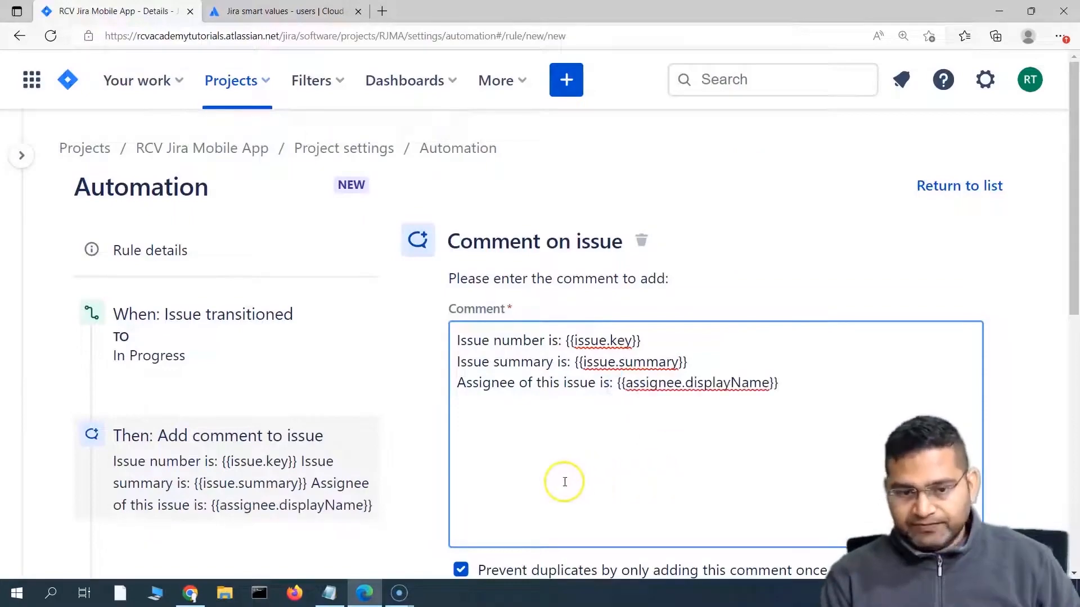
Step: Back on the users docs page, expand the full sidebar list of smart-value topics
click(285, 11)
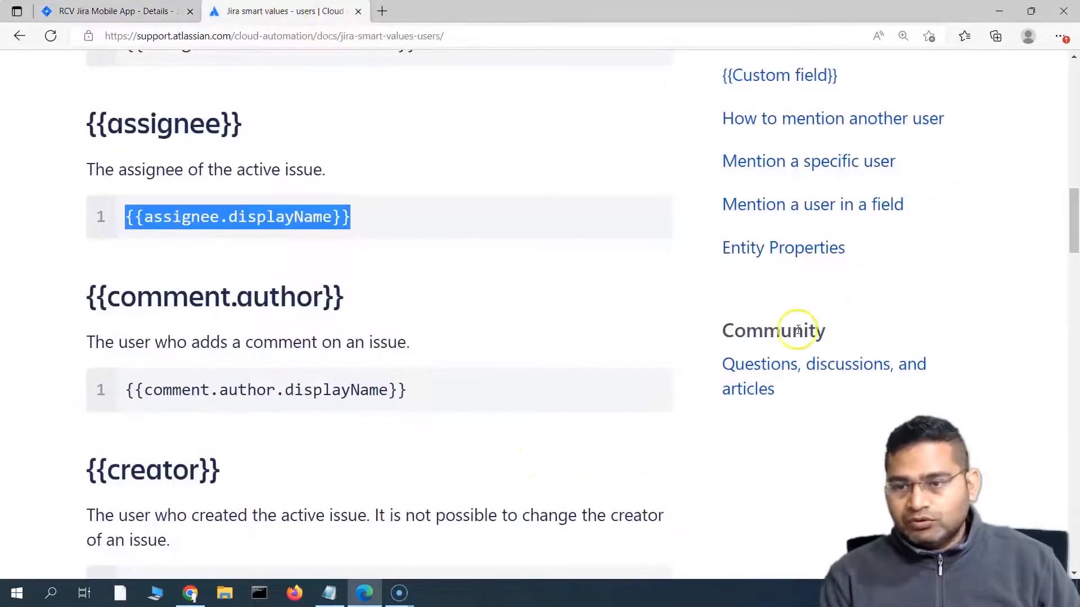
scroll(726, 337, up, 7)
scroll(726, 338, up, 8)
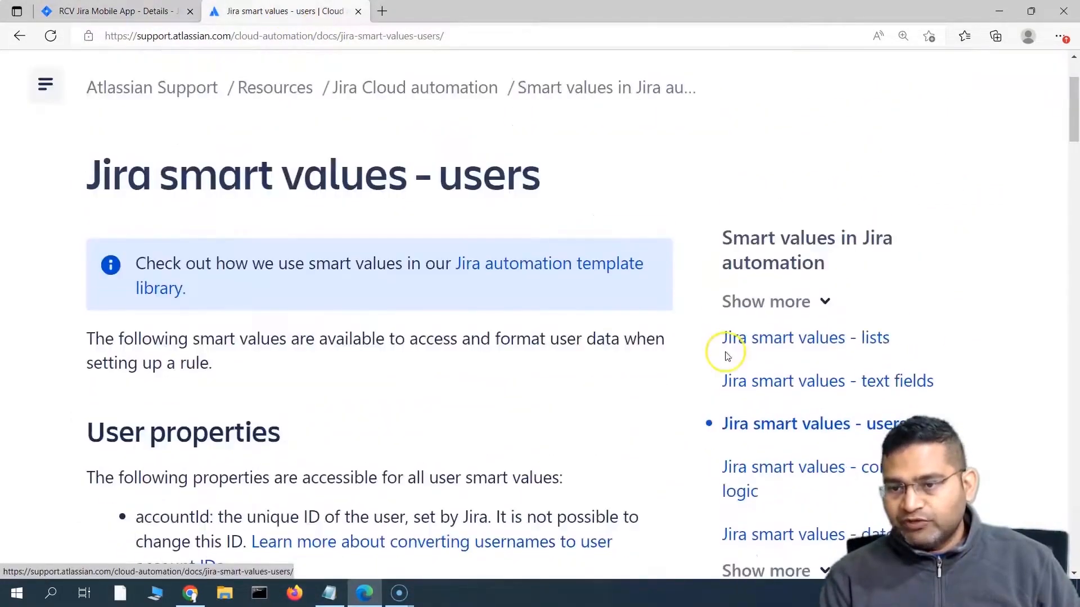
scroll(723, 352, down, 4)
scroll(539, 394, down, 6)
scroll(525, 410, up, 2)
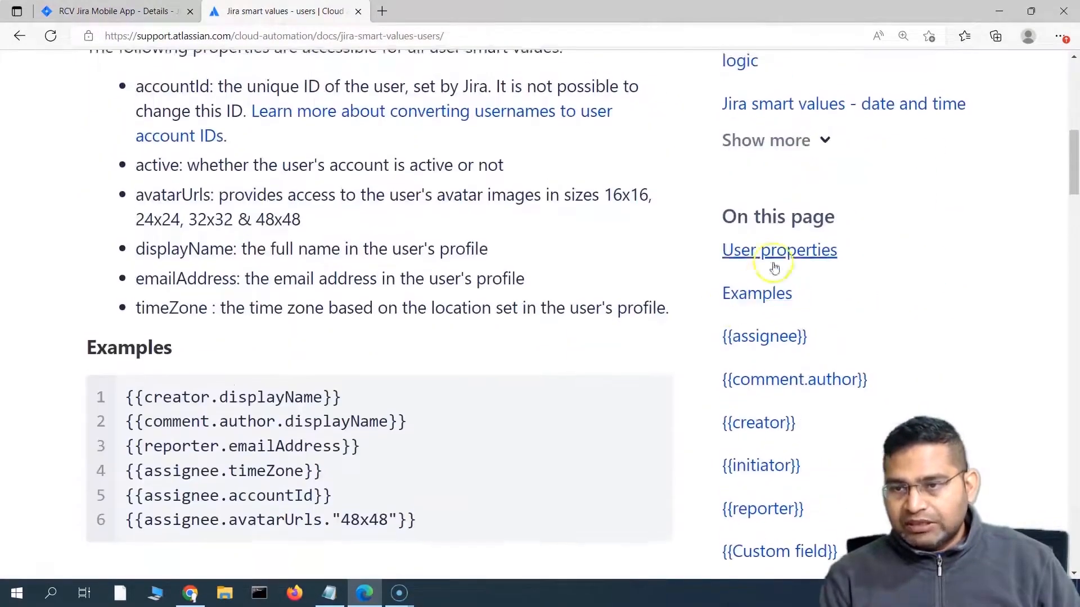
click(818, 143)
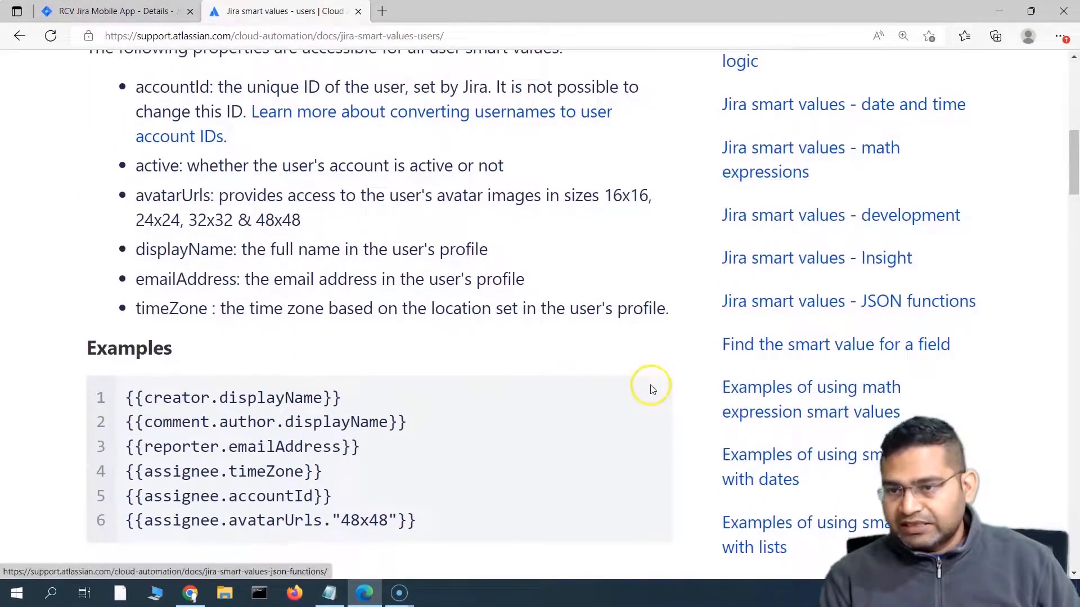
Step: Open the 'Jira smart values - development' page, accept cookies, and read through it
scroll(651, 369, down, 1)
scroll(821, 377, up, 3)
click(810, 373)
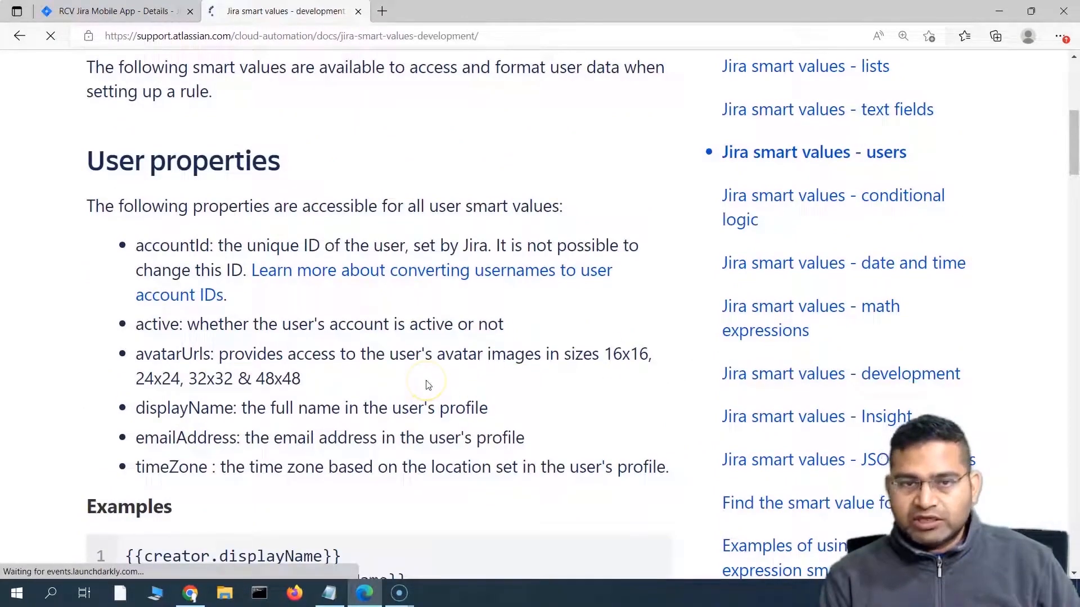
scroll(413, 419, down, 6)
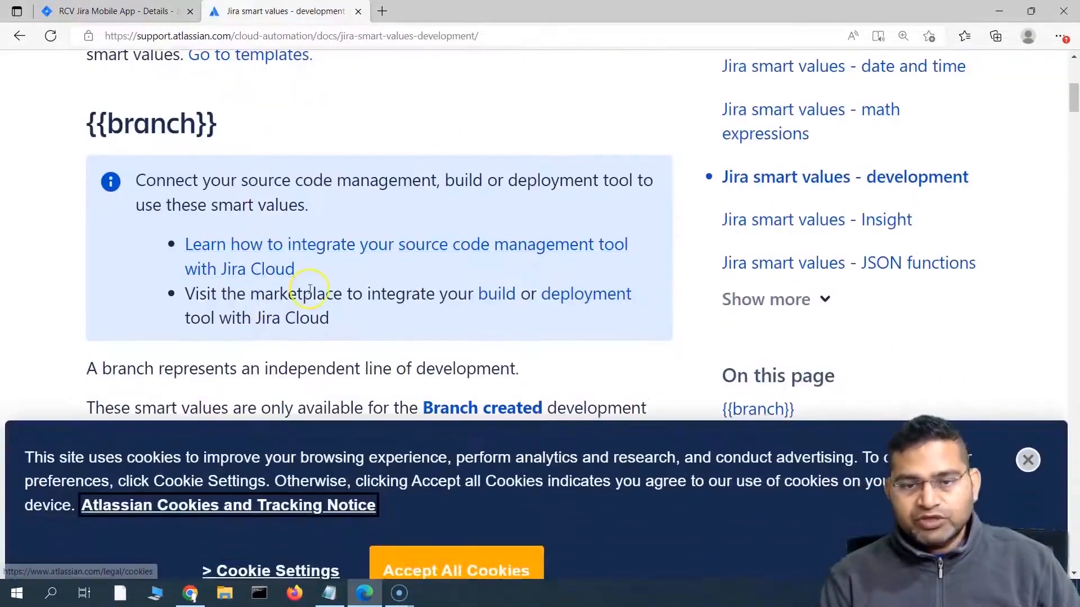
click(441, 535)
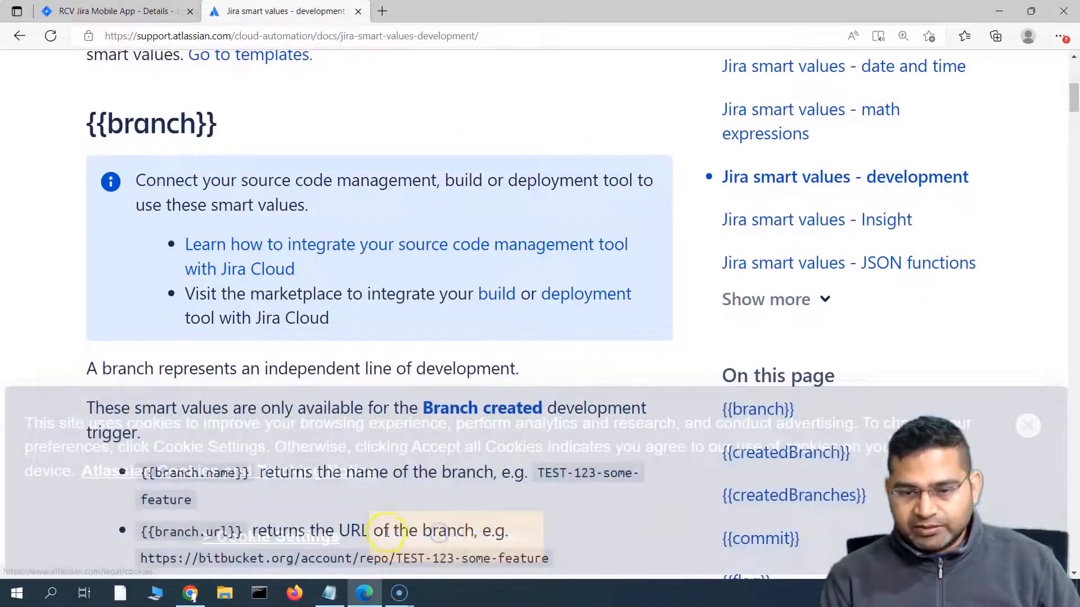
scroll(413, 426, down, 3)
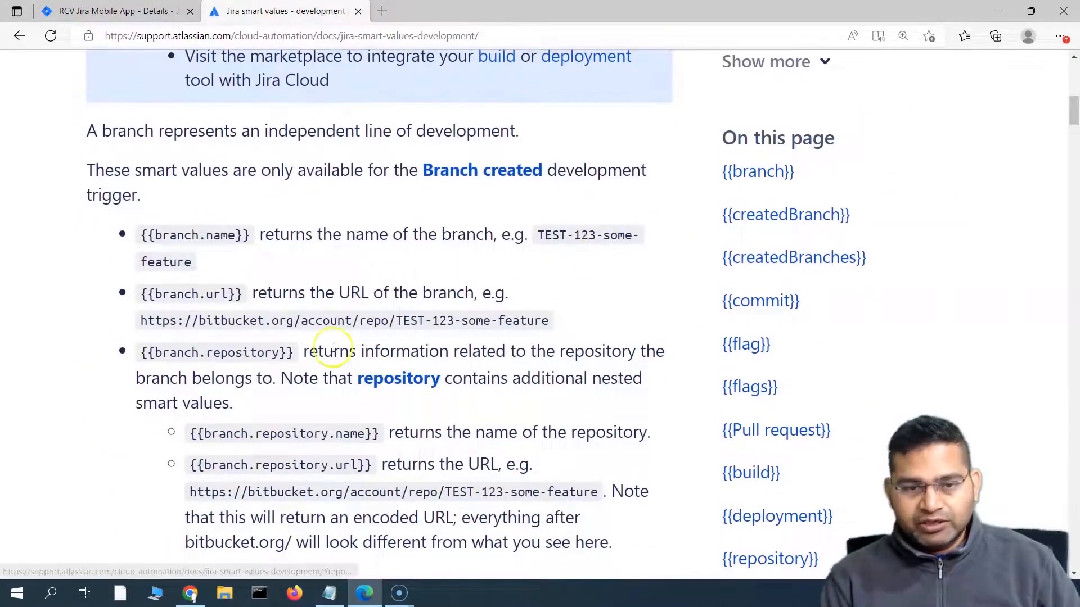
scroll(330, 349, down, 4)
scroll(300, 431, down, 5)
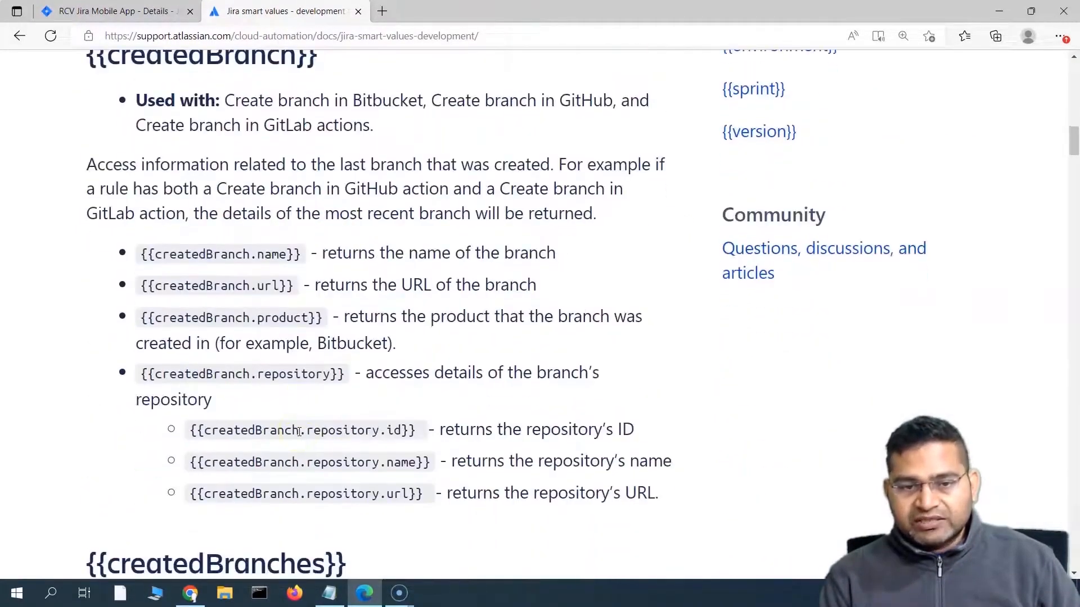
scroll(337, 427, down, 6)
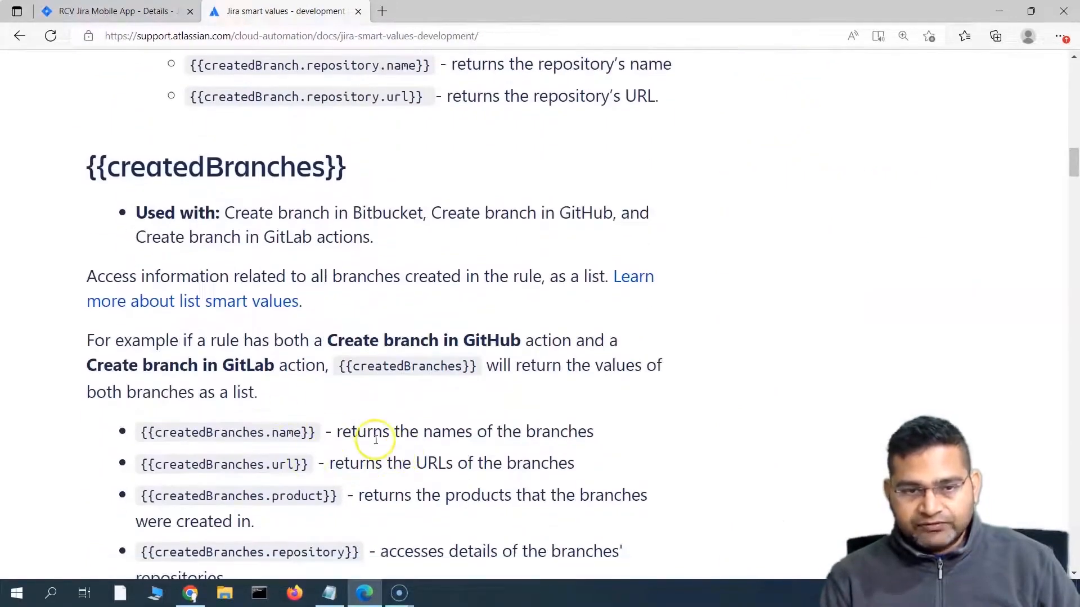
scroll(376, 440, down, 6)
scroll(429, 410, up, 14)
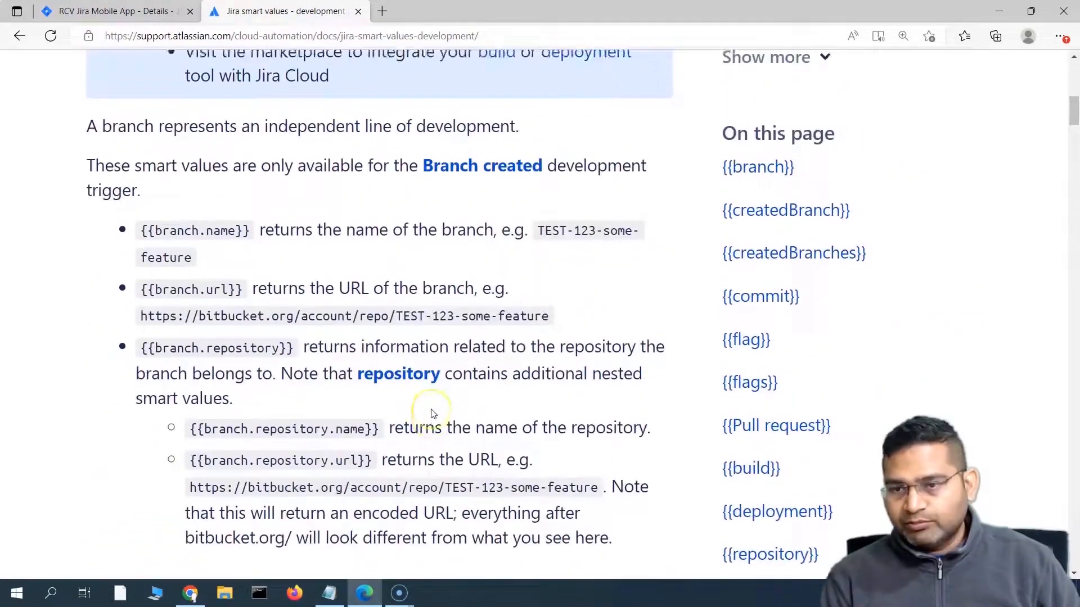
scroll(432, 413, up, 6)
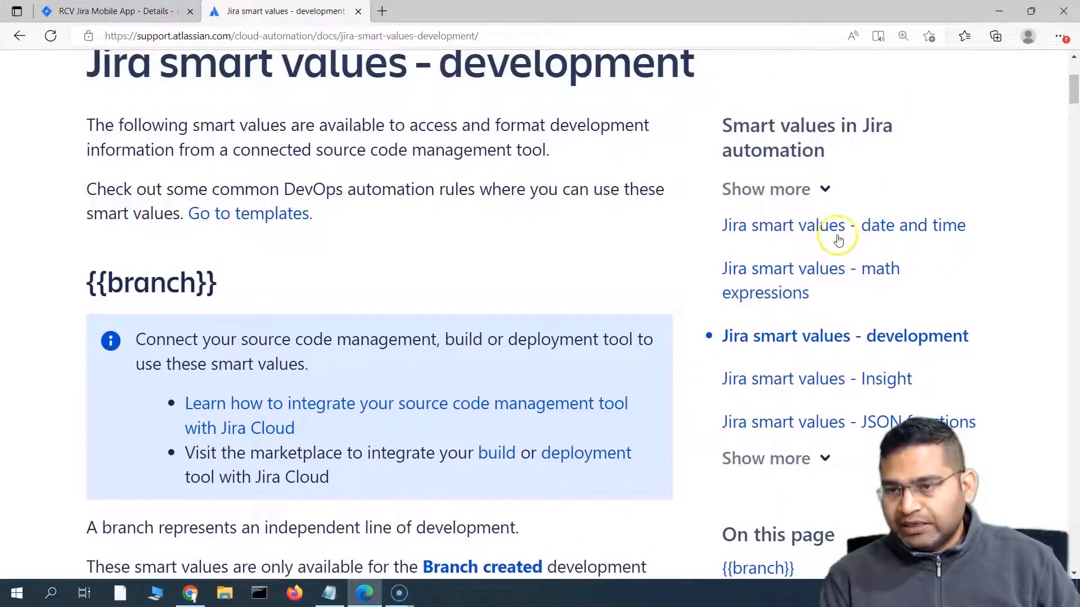
scroll(838, 421, up, 3)
Step: Open 'Jira smart values - date and time', accept cookies, and review the {{now}} example and date formats
click(848, 388)
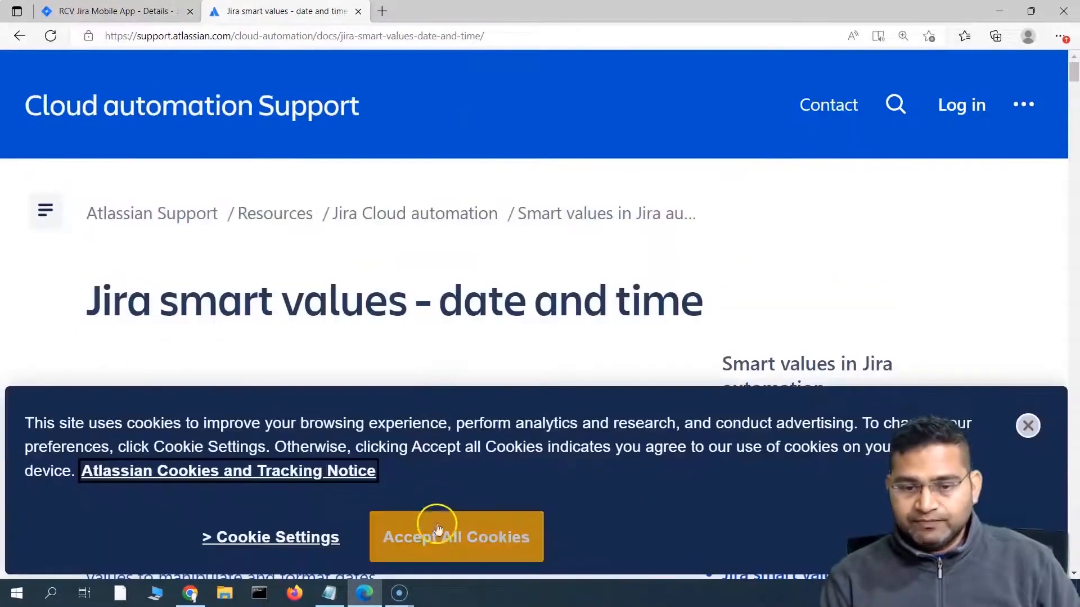
click(437, 525)
scroll(278, 362, down, 5)
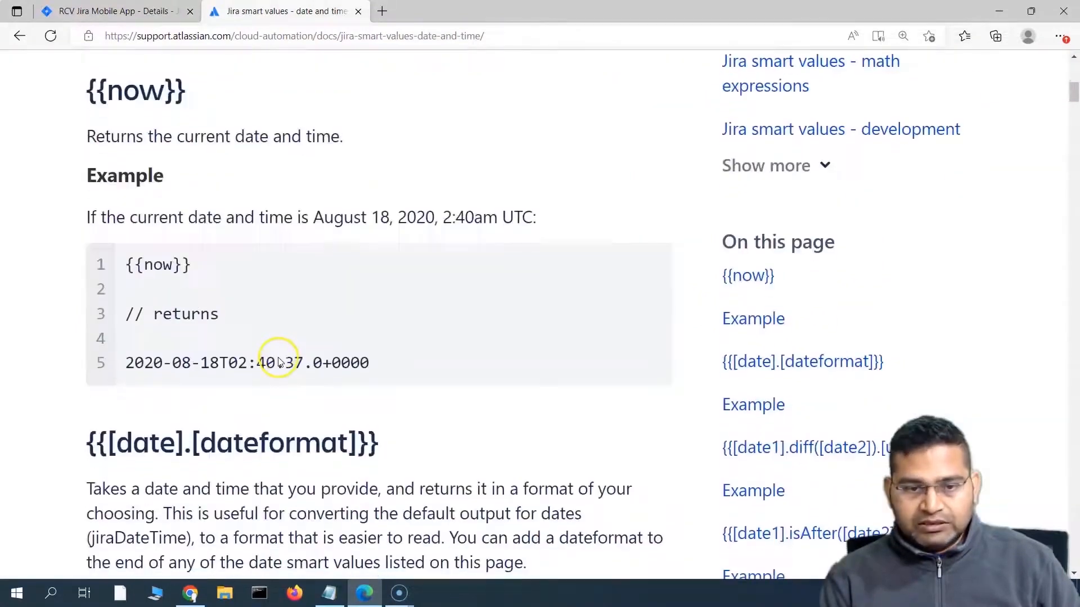
drag(126, 265, 190, 265)
key(ctrl+c)
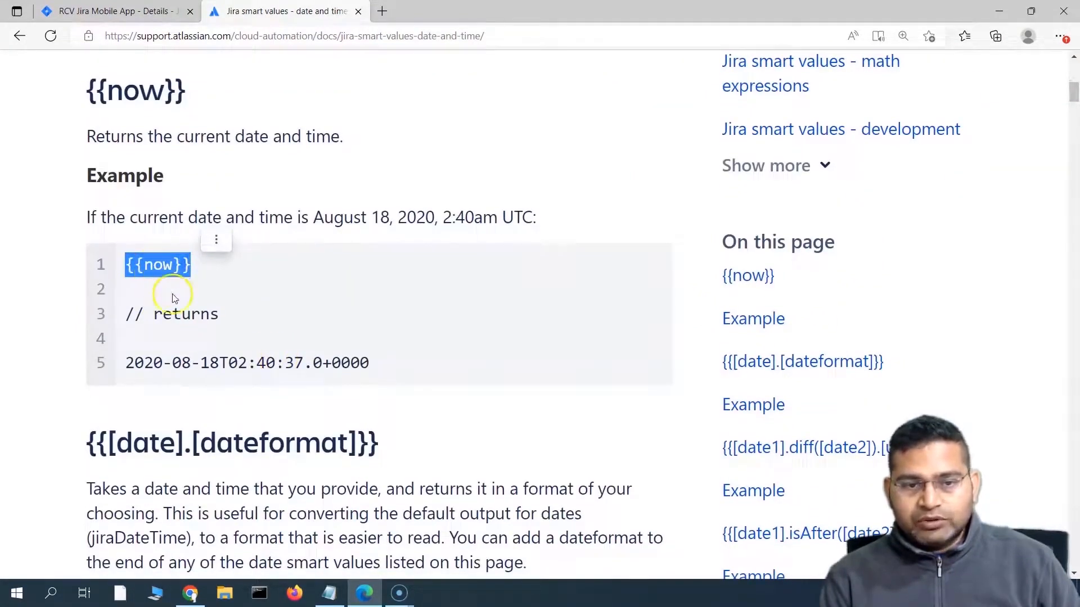
scroll(195, 281, down, 3)
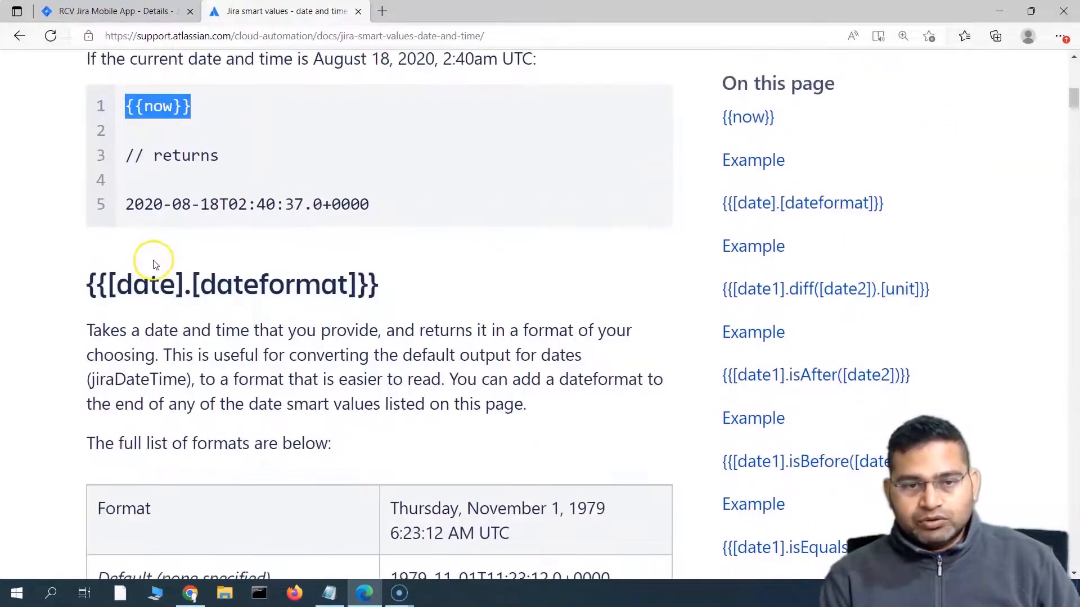
scroll(188, 373, down, 6)
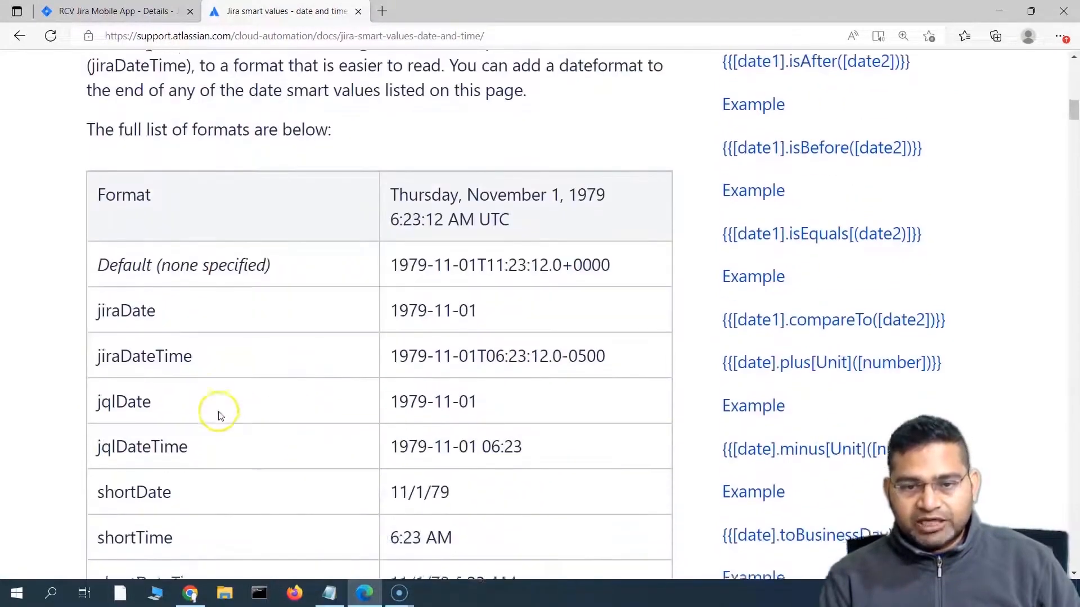
scroll(300, 282, down, 18)
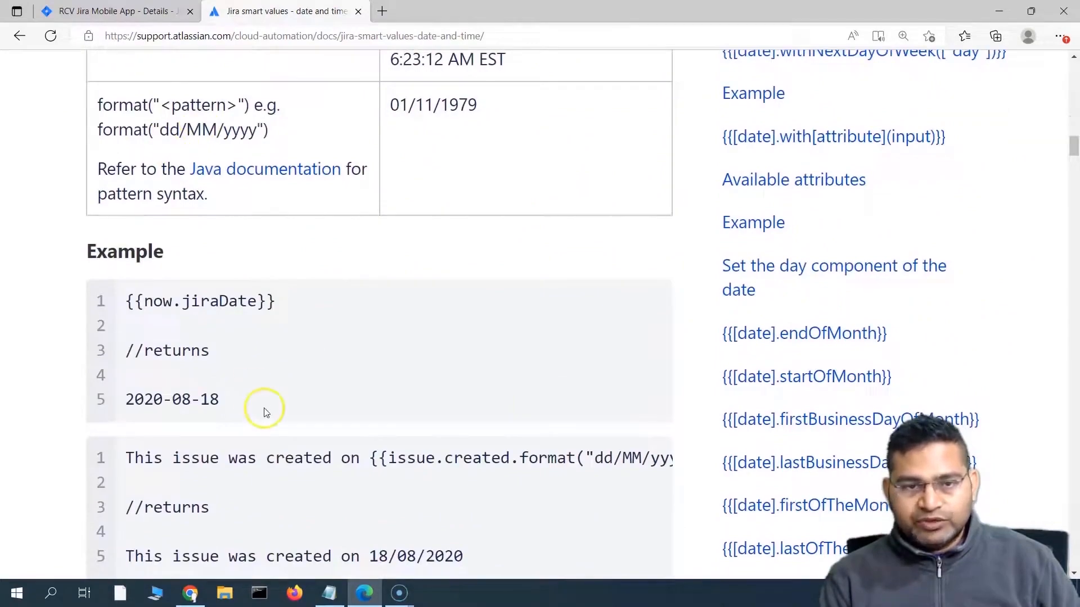
scroll(266, 413, up, 15)
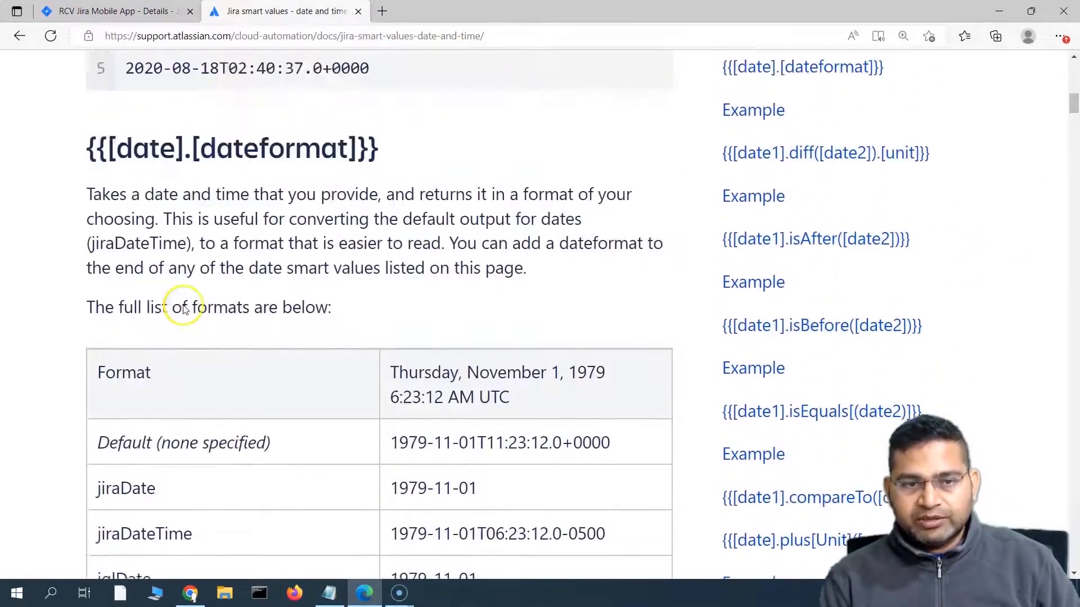
scroll(185, 310, up, 4)
click(118, 12)
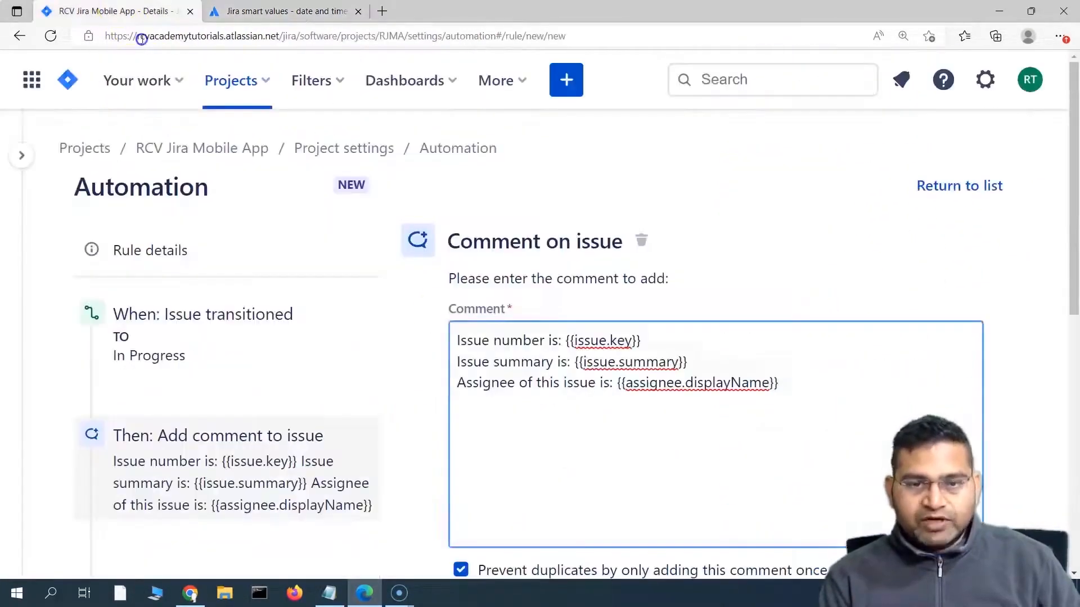
Step: Add a fourth comment line 'Current date and time is: {{now}}' and remove the stray space
click(788, 380)
key(Return)
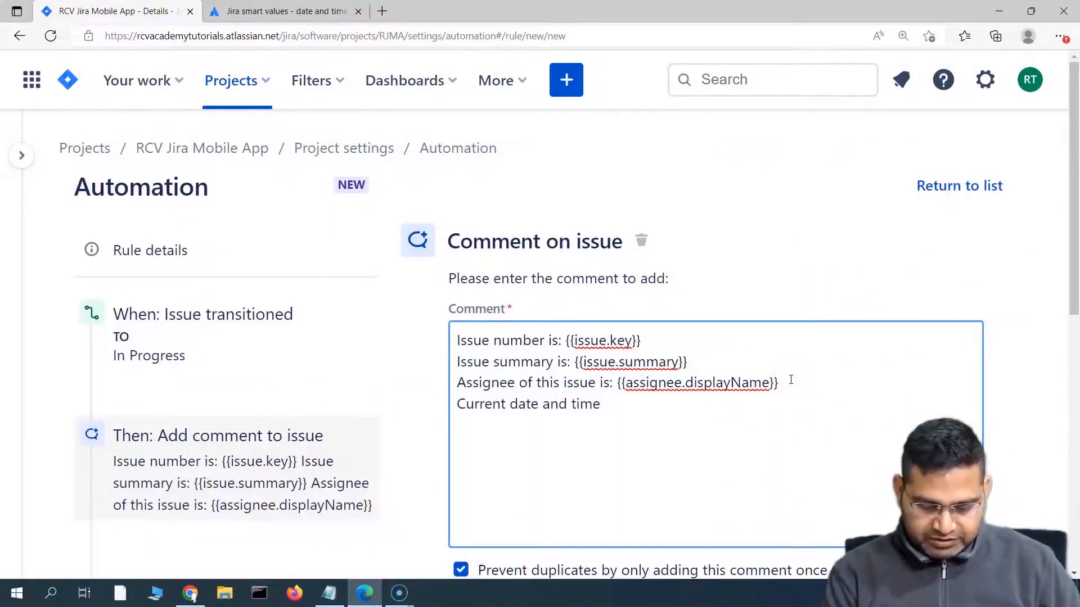
key(ctrl+v)
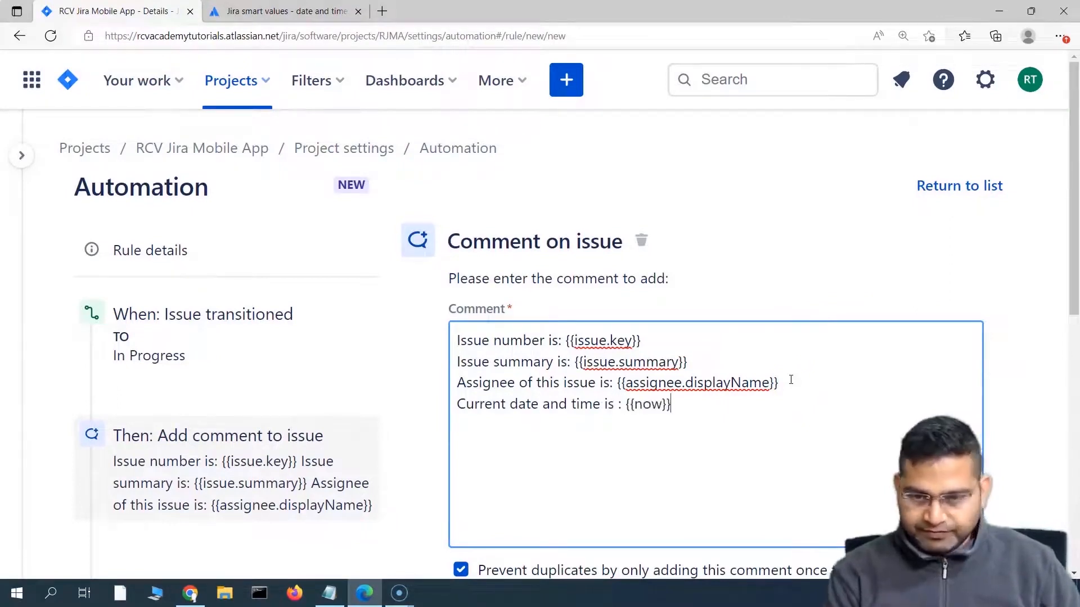
click(618, 404)
key(BackSpace)
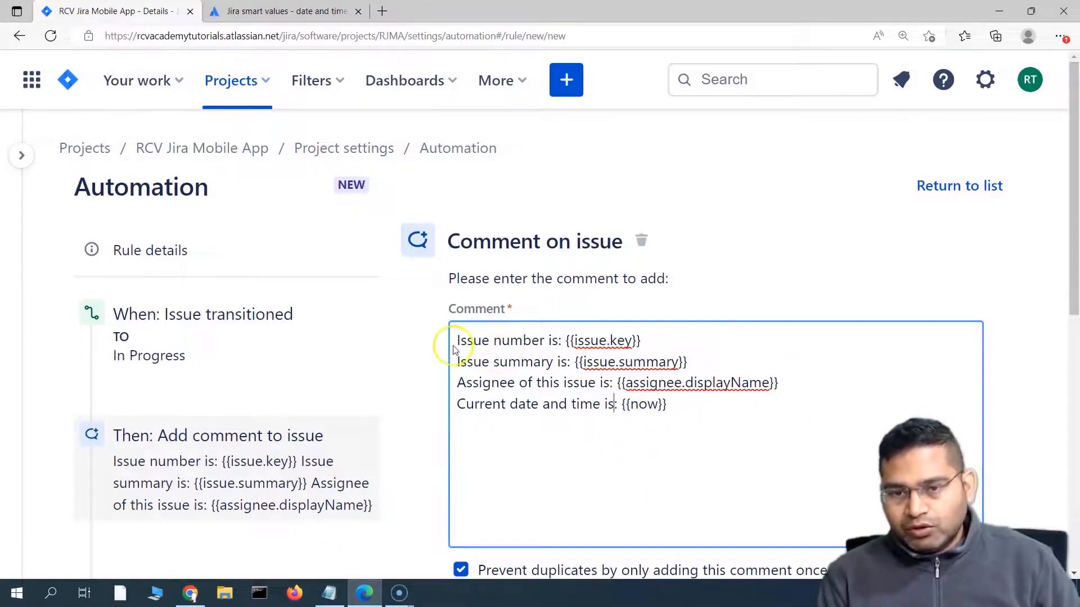
Step: Review the four smart values in the comment and save the comment action
drag(457, 343, 556, 348)
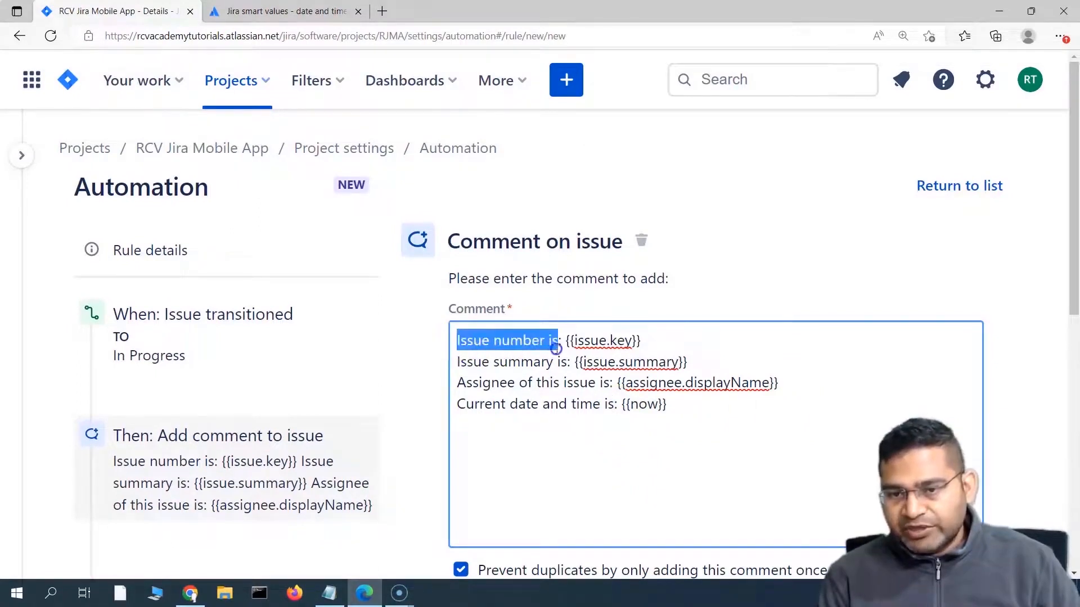
click(564, 341)
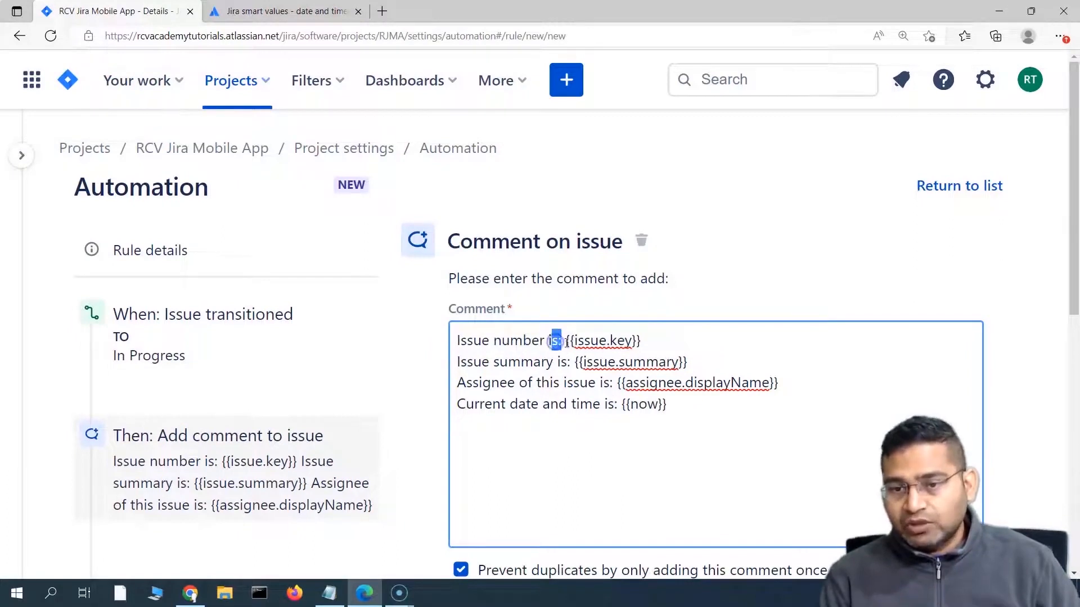
drag(564, 342, 656, 340)
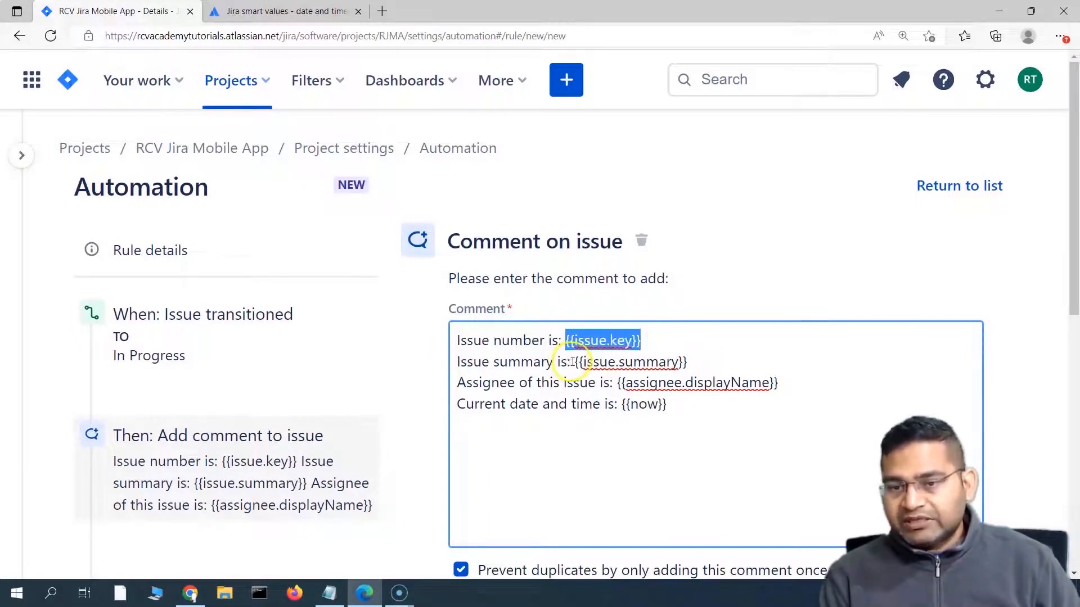
drag(571, 362, 683, 360)
drag(617, 383, 778, 383)
drag(622, 405, 682, 405)
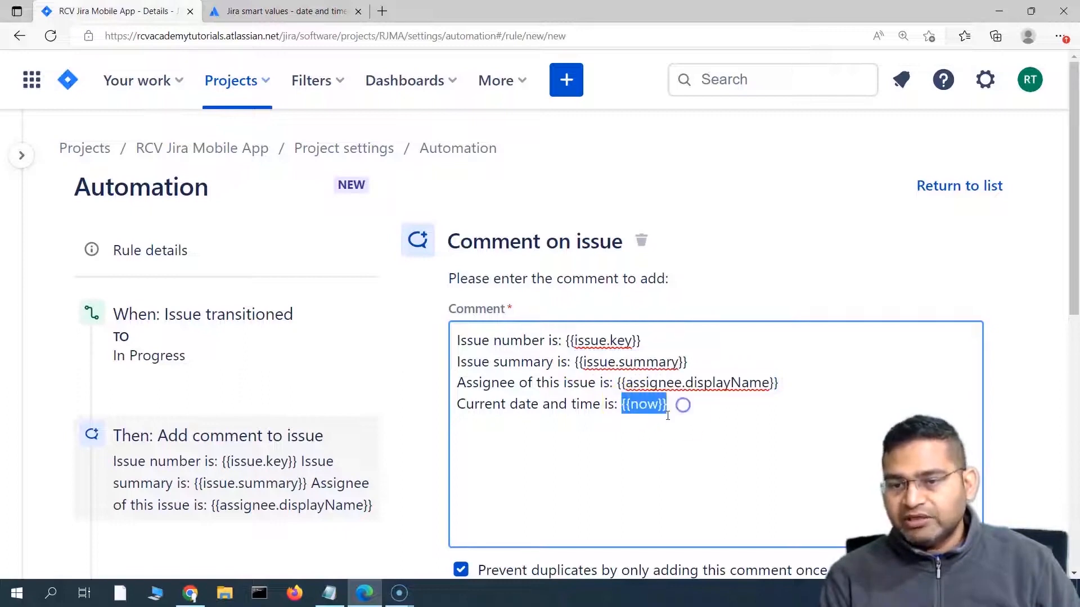
click(624, 433)
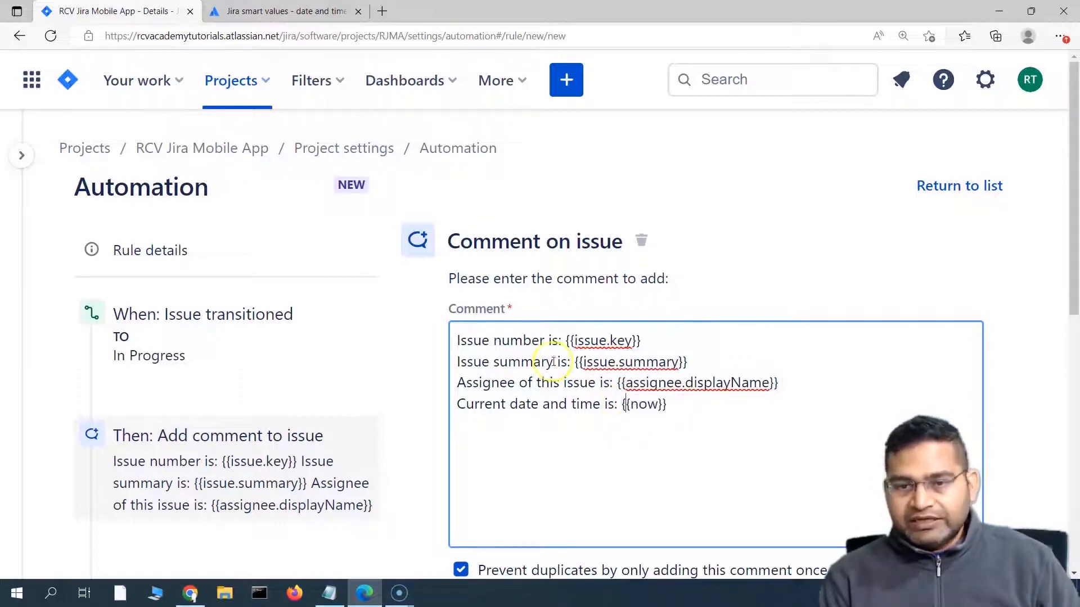
scroll(579, 410, down, 3)
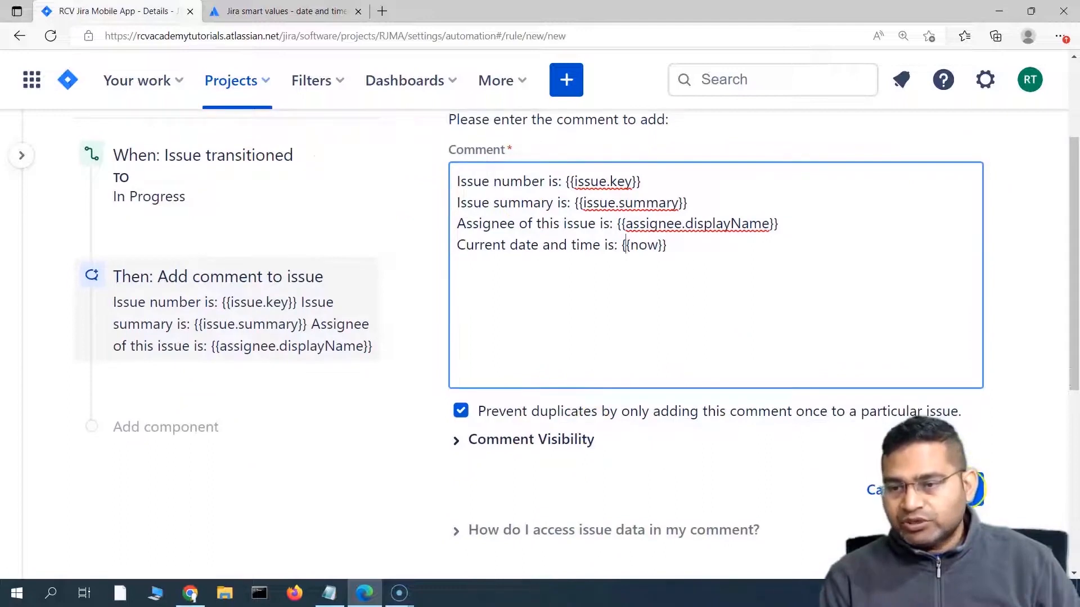
click(956, 489)
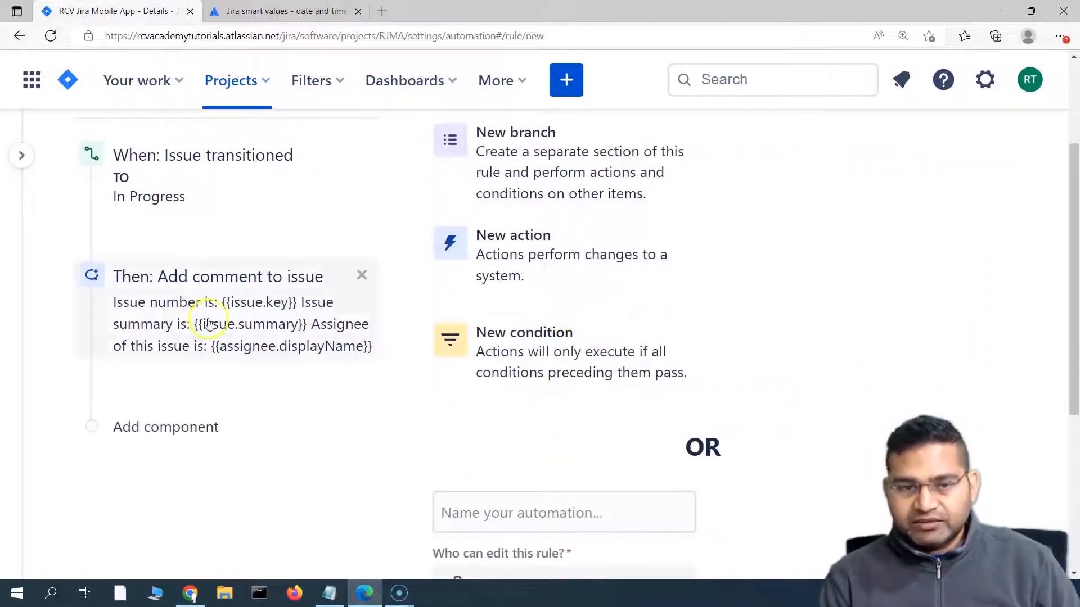
Step: Name the rule 'smart values demo', turn it on, and go back to the project board
scroll(204, 324, up, 2)
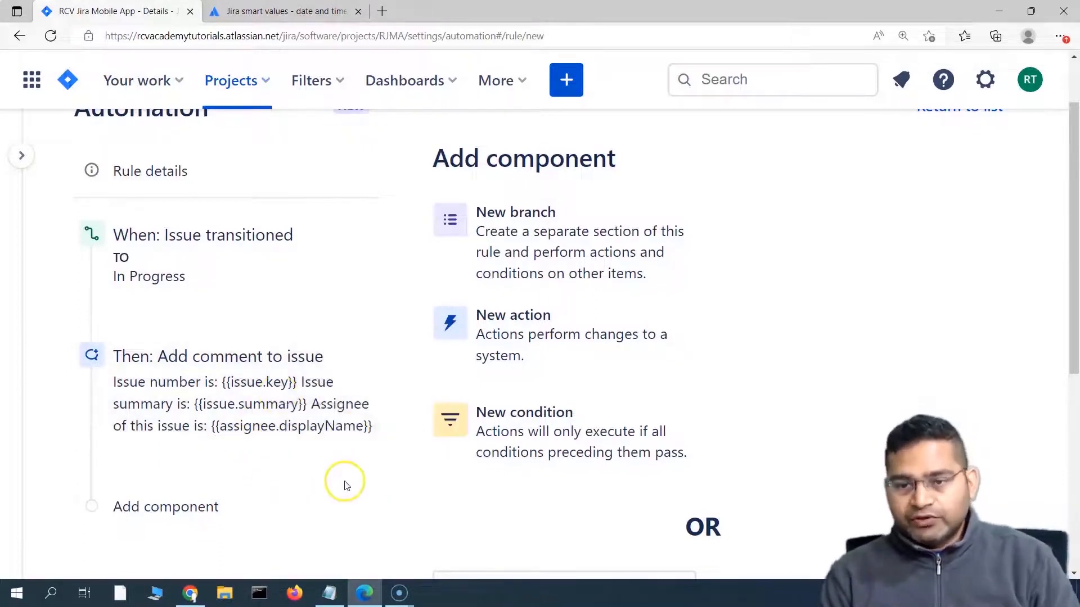
scroll(345, 482, down, 4)
click(500, 360)
text(s)
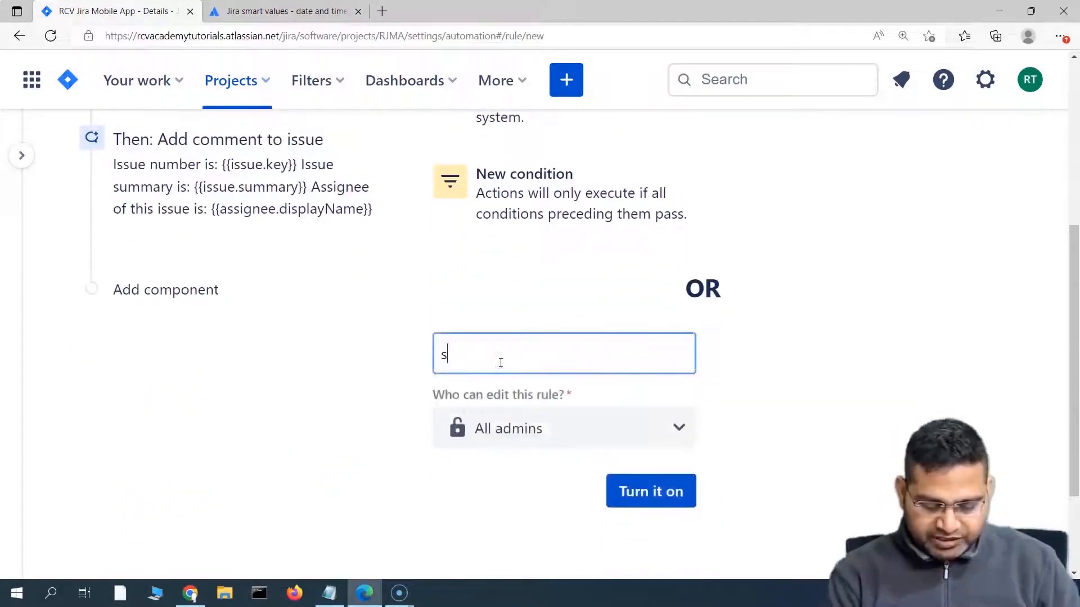
text(mart values demo)
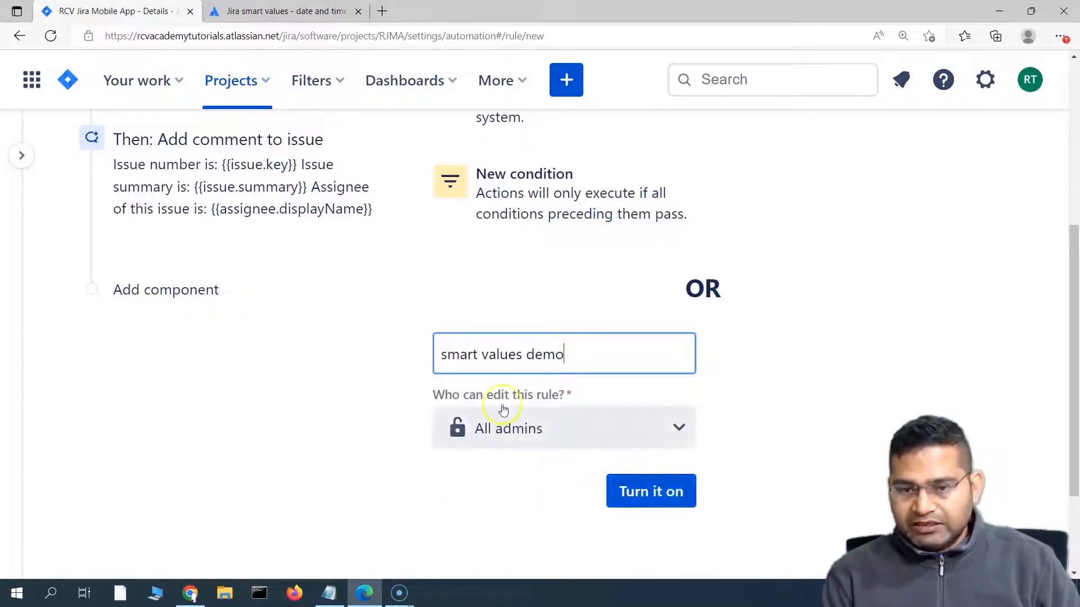
click(647, 495)
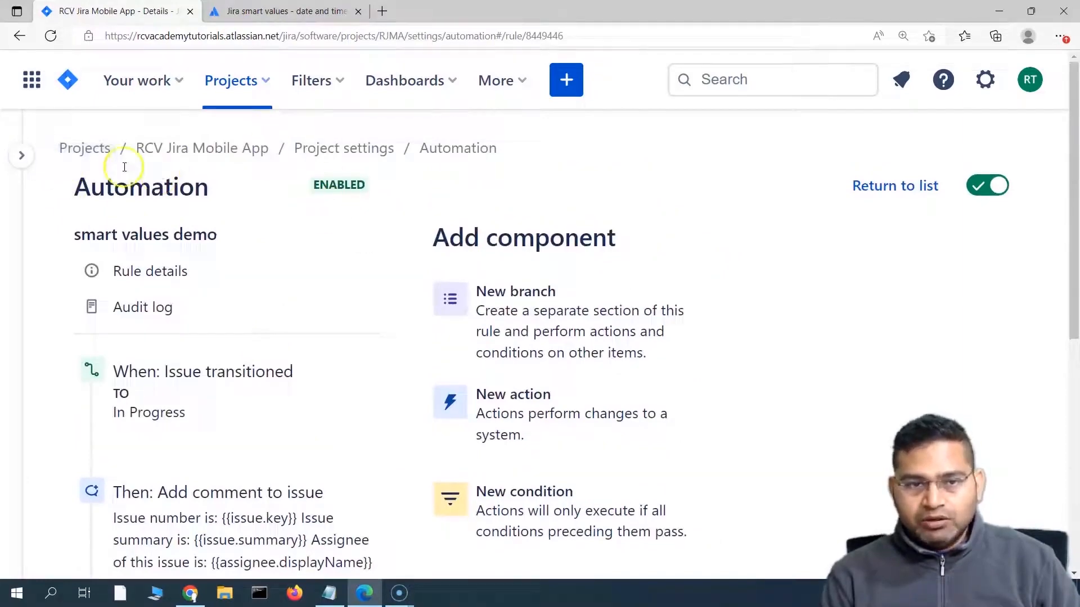
mouse_move(22, 169)
click(98, 231)
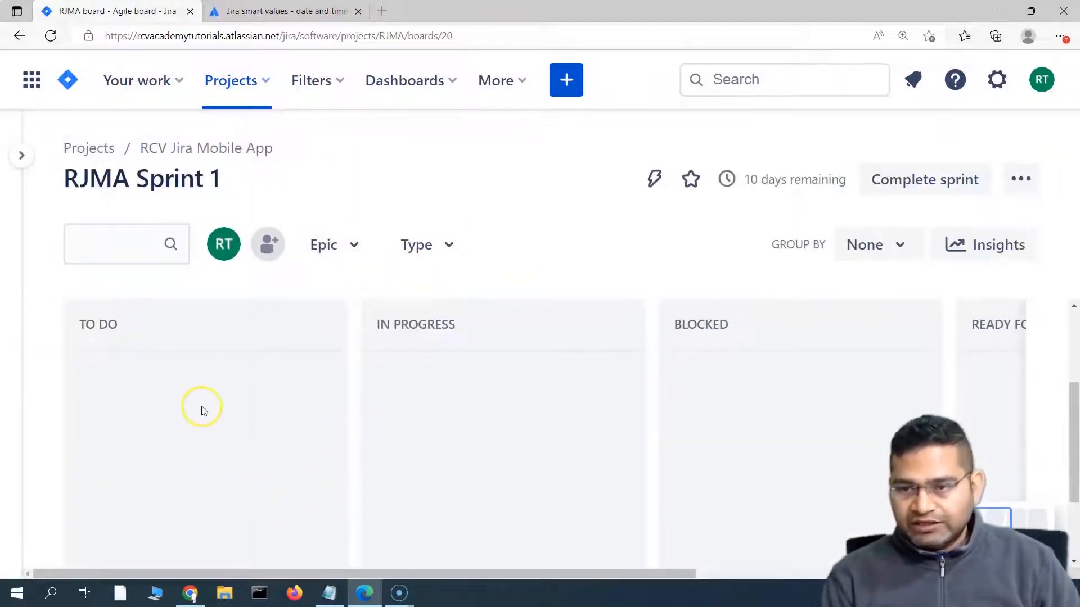
Step: Move the test story and test task cards from Done to To Do, then RJMA-10 into In Progress
drag(460, 574, 803, 572)
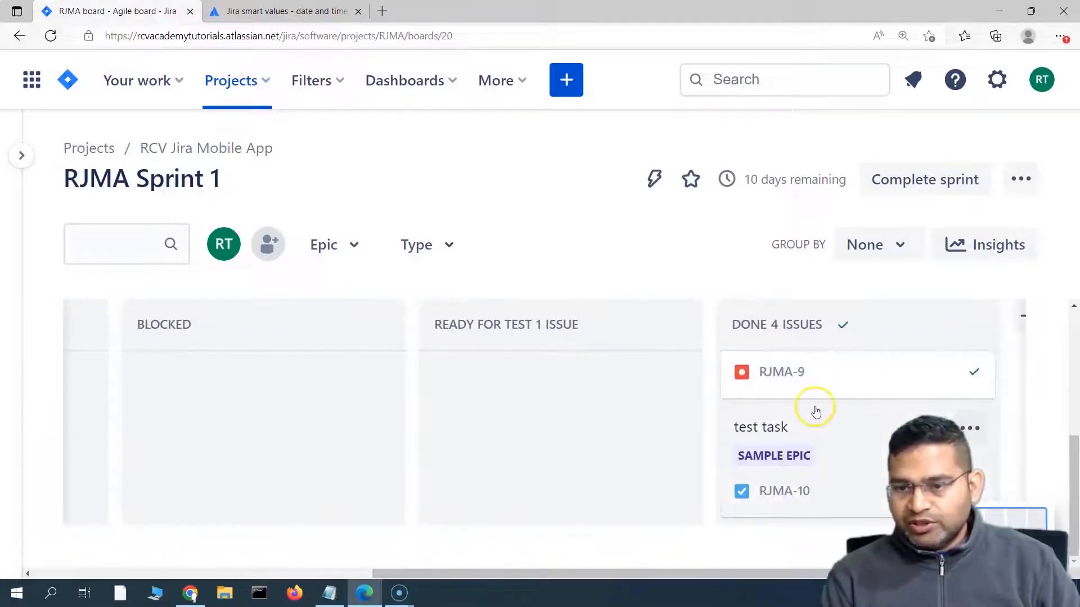
drag(626, 434, 164, 397)
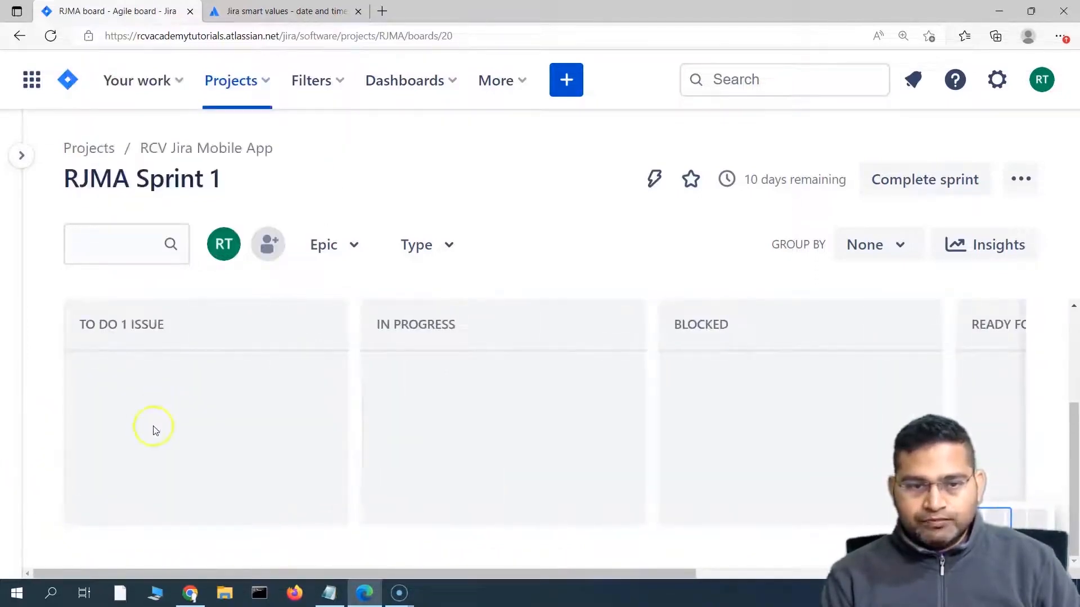
scroll(450, 422, right, 5)
drag(765, 372, 273, 482)
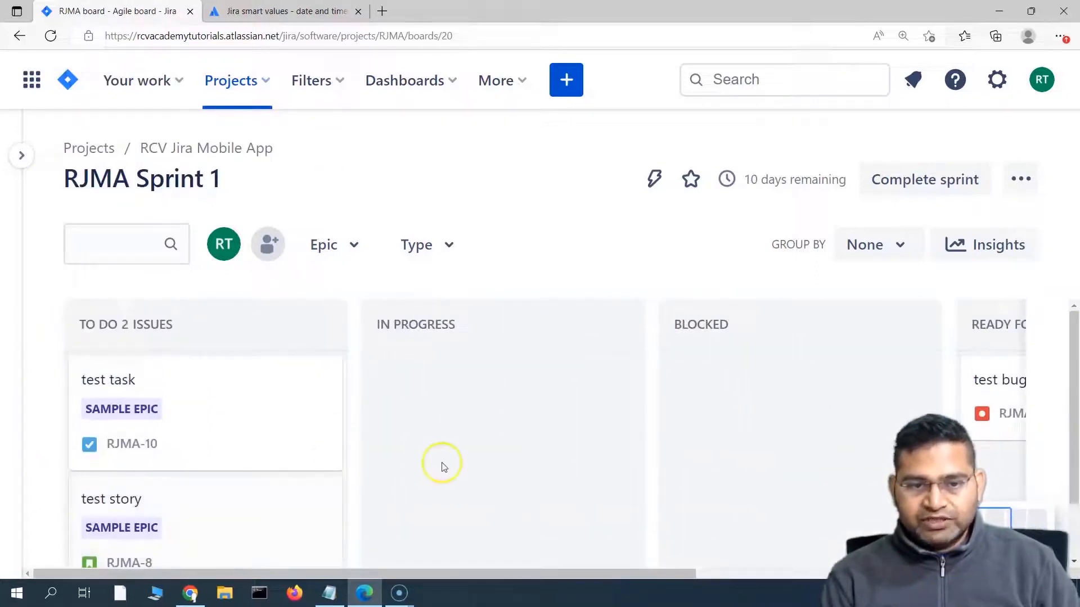
scroll(444, 467, down, 1)
scroll(444, 467, up, 1)
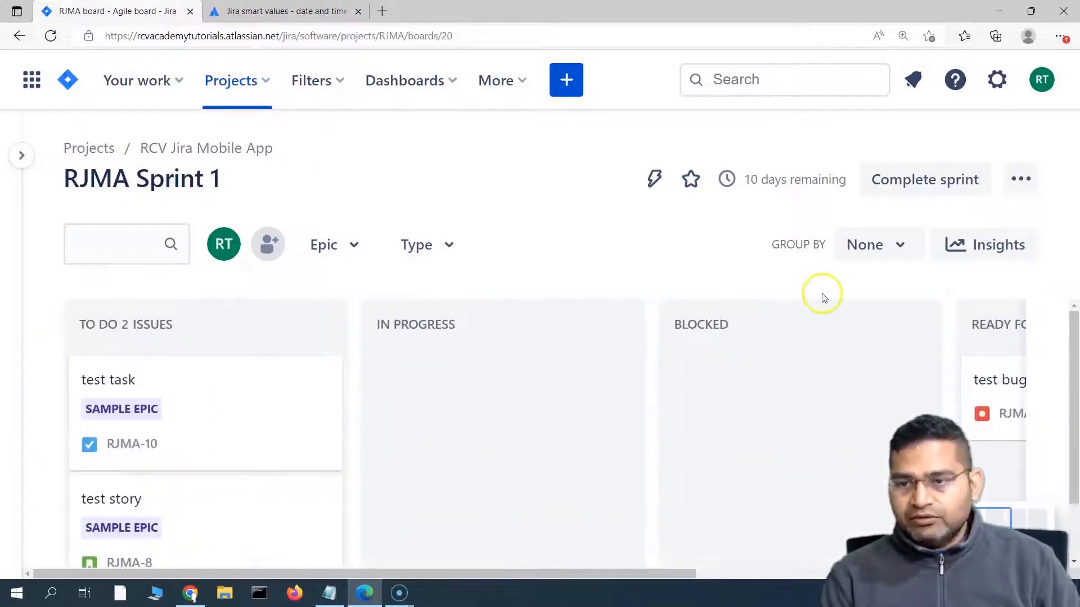
scroll(931, 411, down, 1)
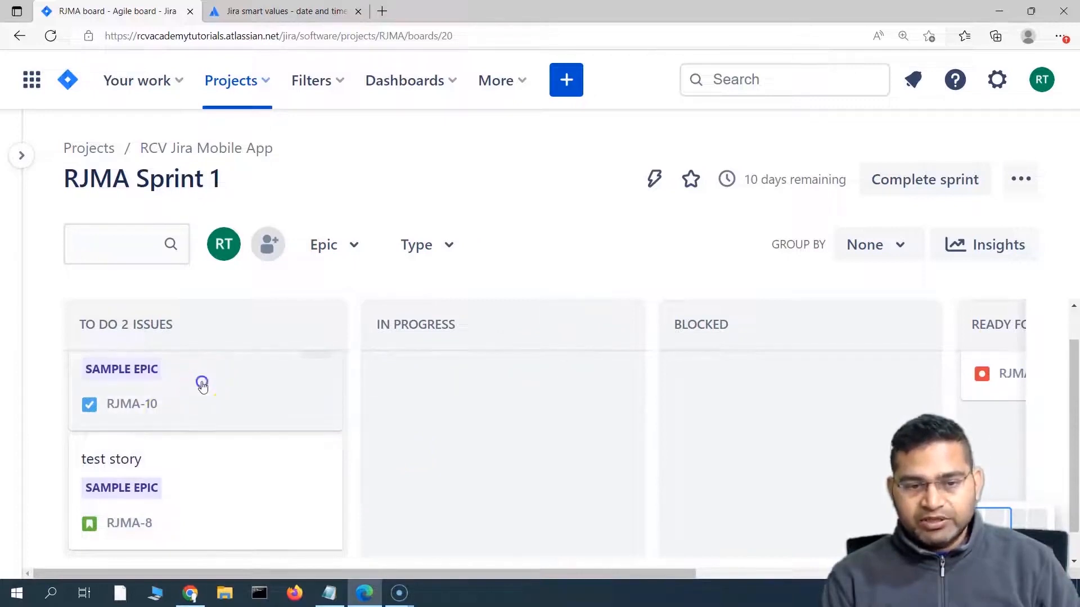
drag(202, 386, 499, 438)
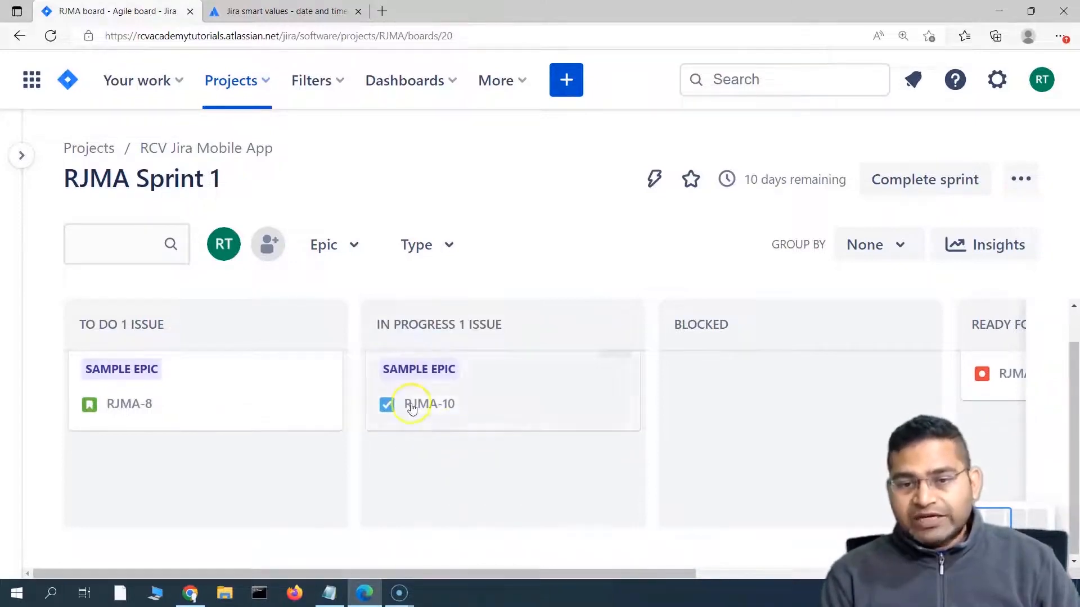
Step: Open RJMA-10 and check the automation comment's Issue summary line showing 'test task'
click(493, 387)
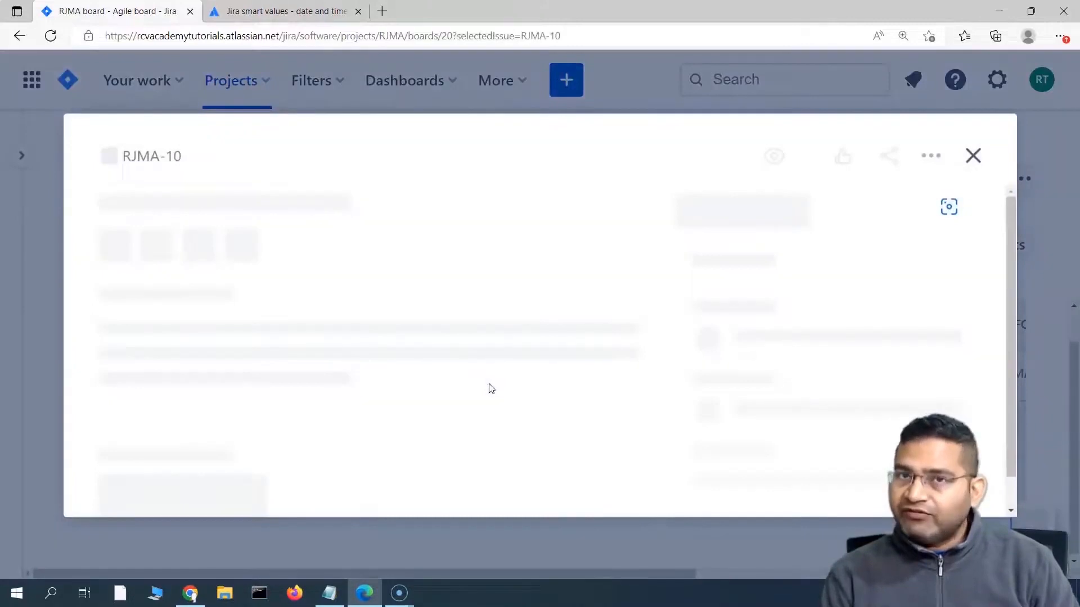
scroll(480, 379, down, 2)
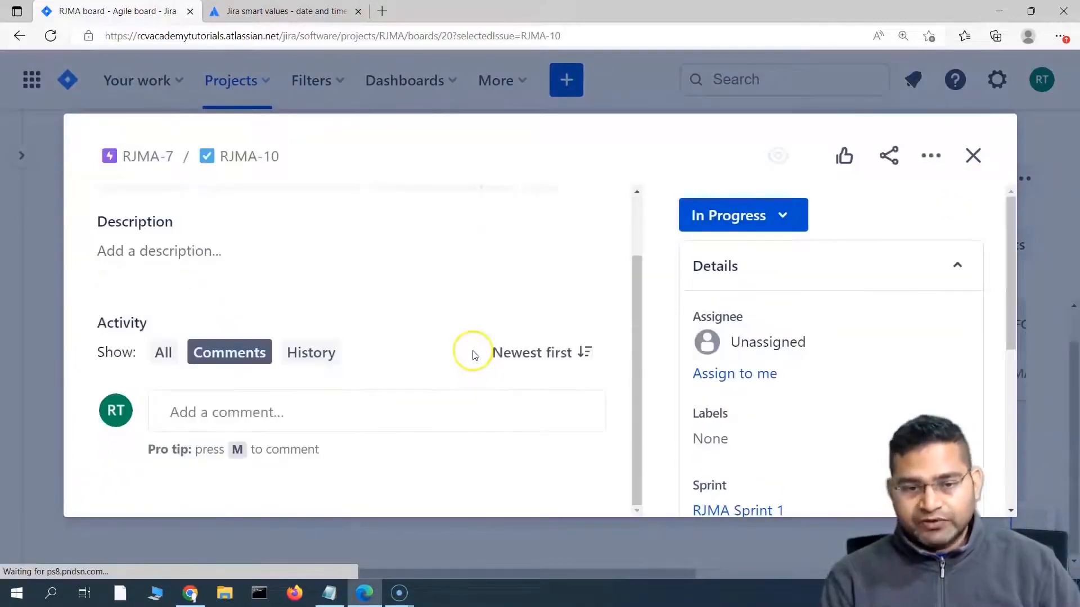
scroll(380, 393, down, 1)
scroll(401, 409, down, 3)
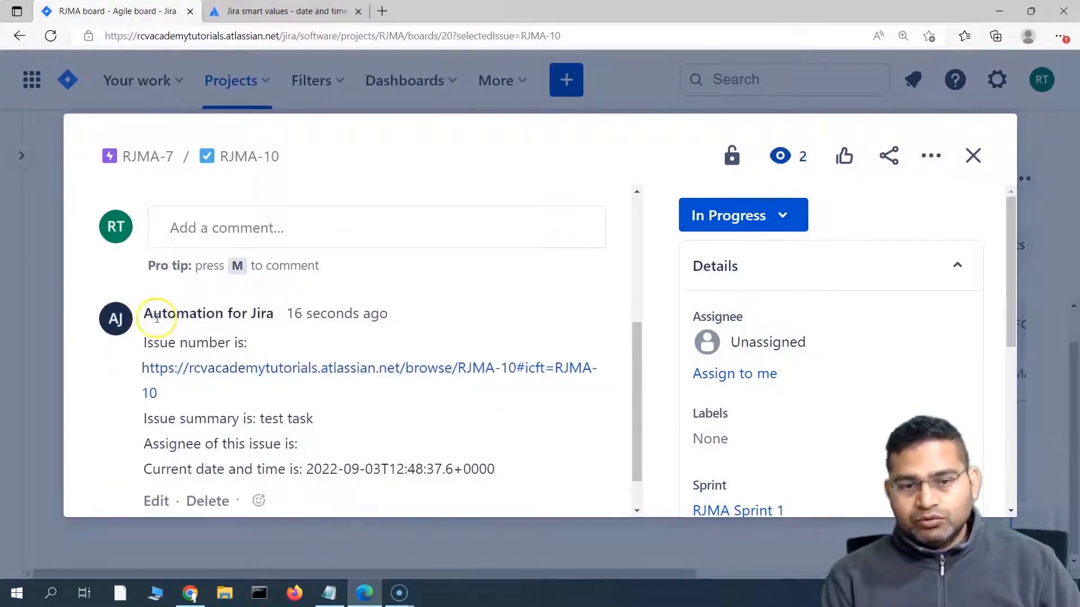
mouse_move(253, 312)
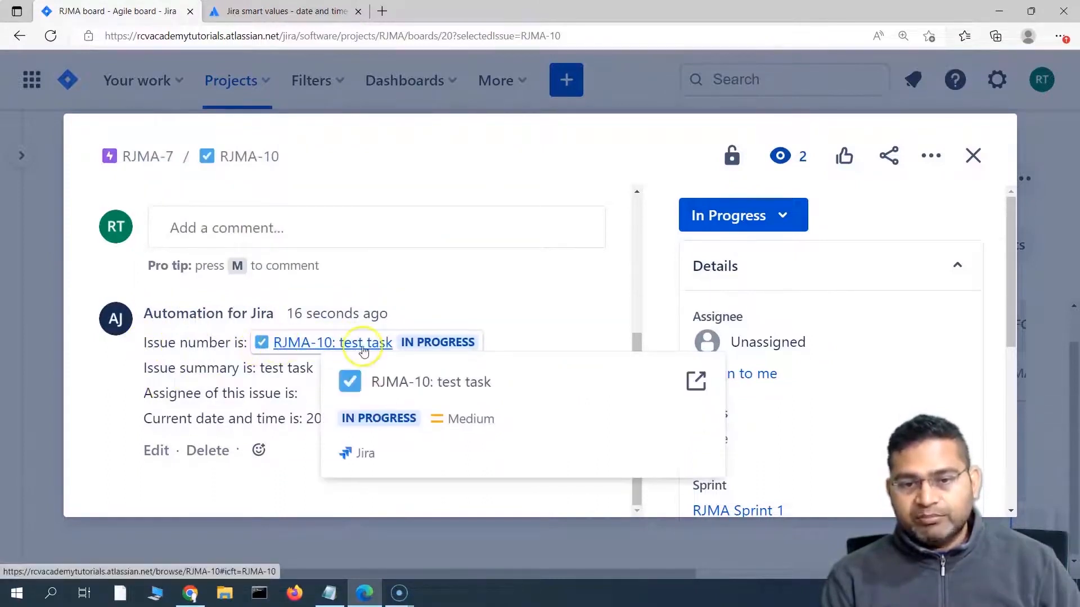
mouse_move(303, 349)
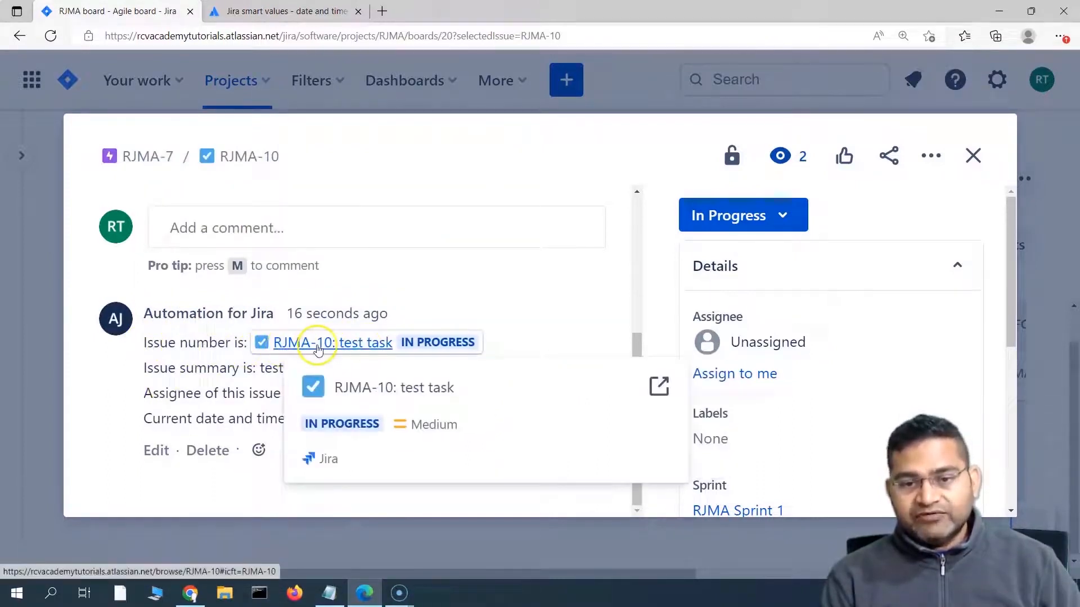
drag(147, 367, 315, 369)
click(267, 372)
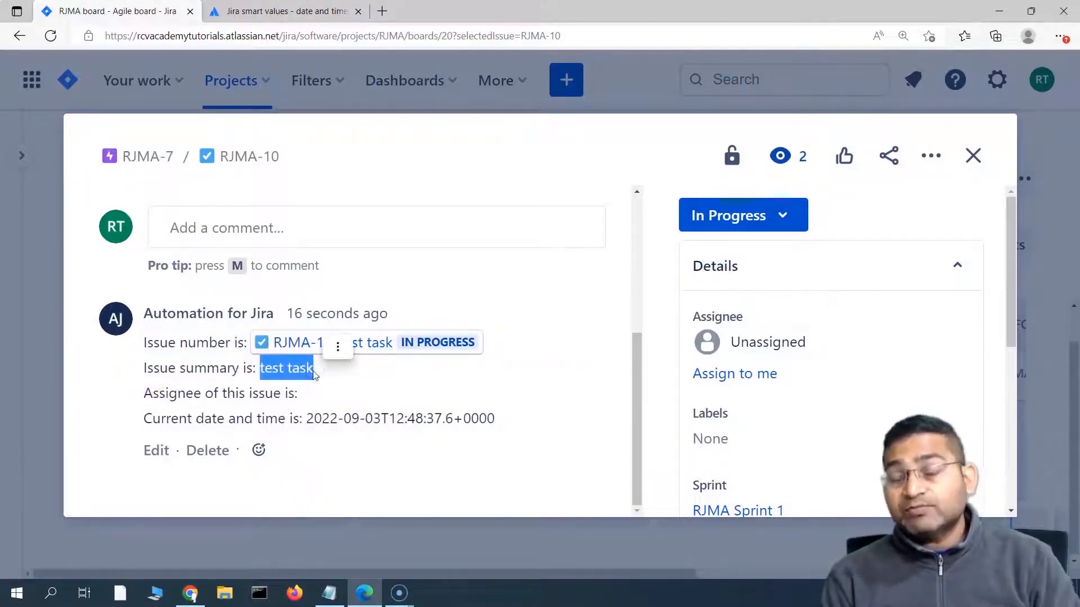
click(258, 374)
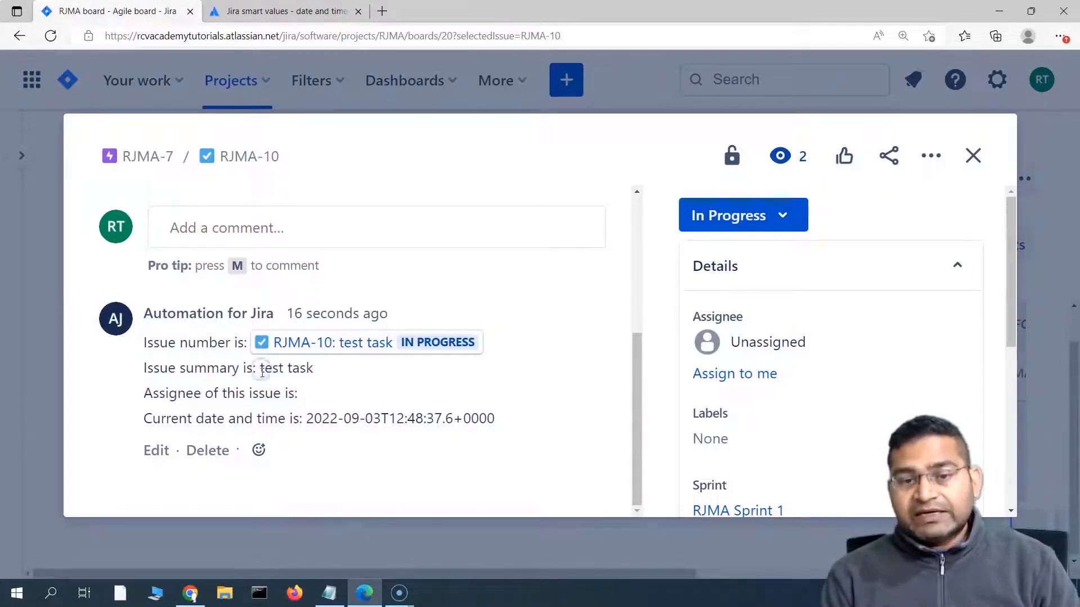
Step: Inspect the comment's blank assignee line and timestamp 2022-09-03T12:48:37.6+0000
drag(262, 374, 313, 369)
scroll(206, 349, up, 5)
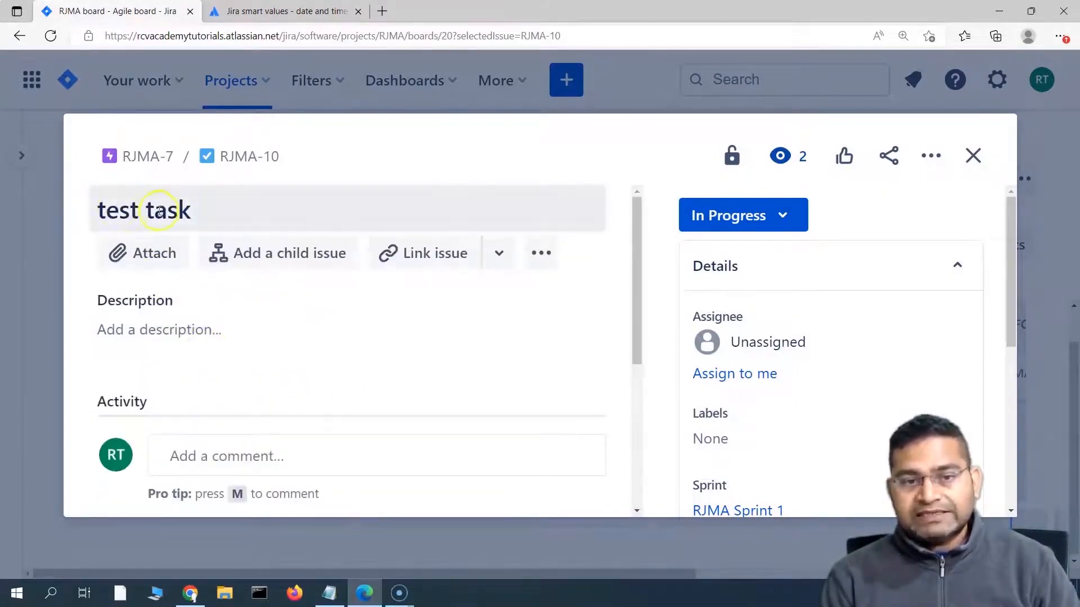
scroll(253, 380, down, 5)
drag(299, 393, 163, 394)
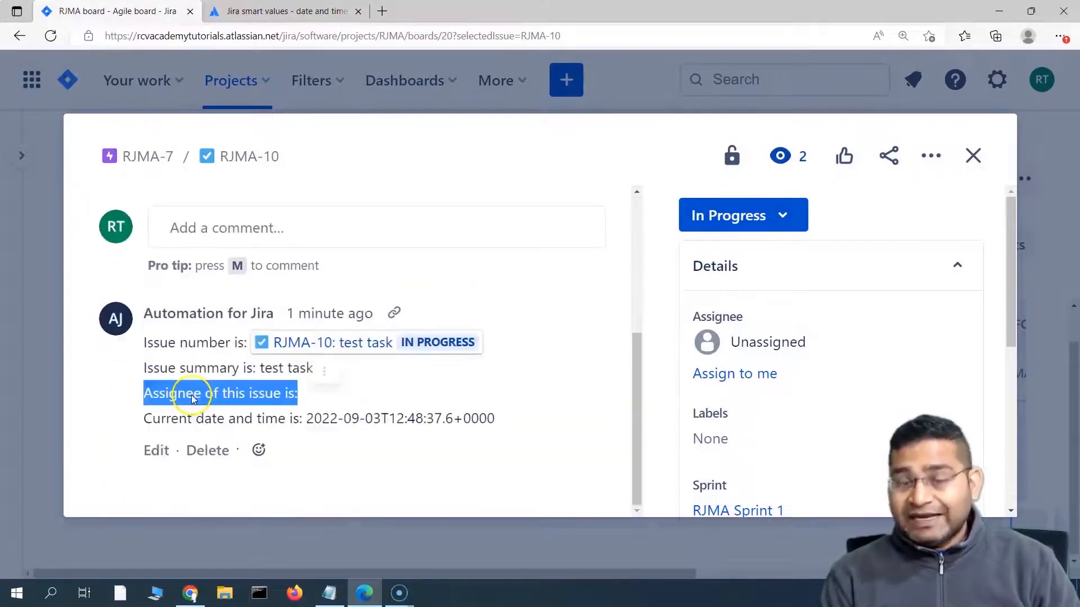
click(163, 395)
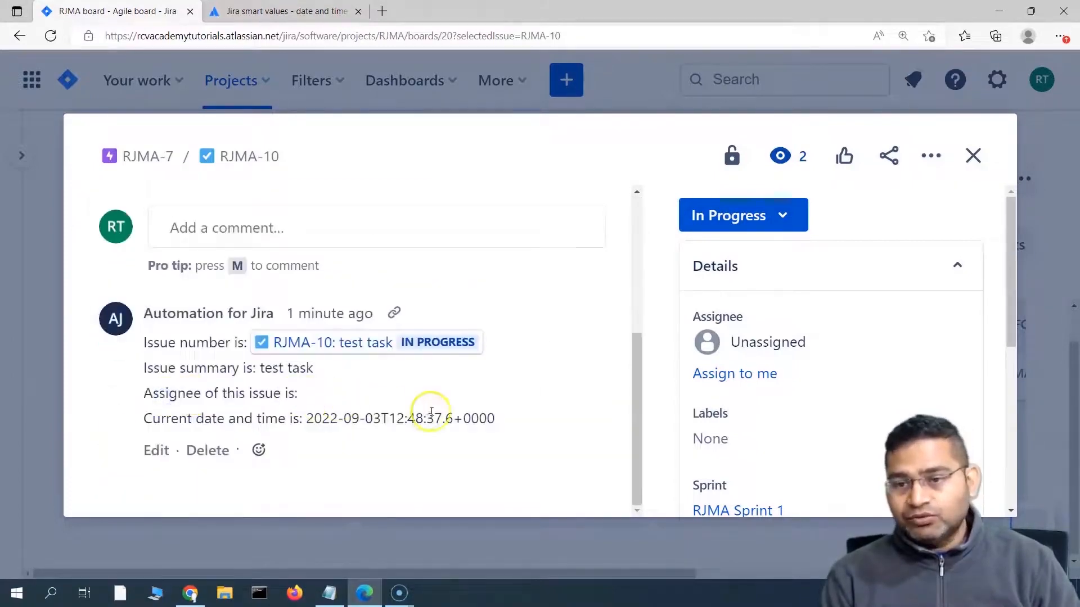
scroll(450, 413, up, 2)
scroll(703, 383, down, 1)
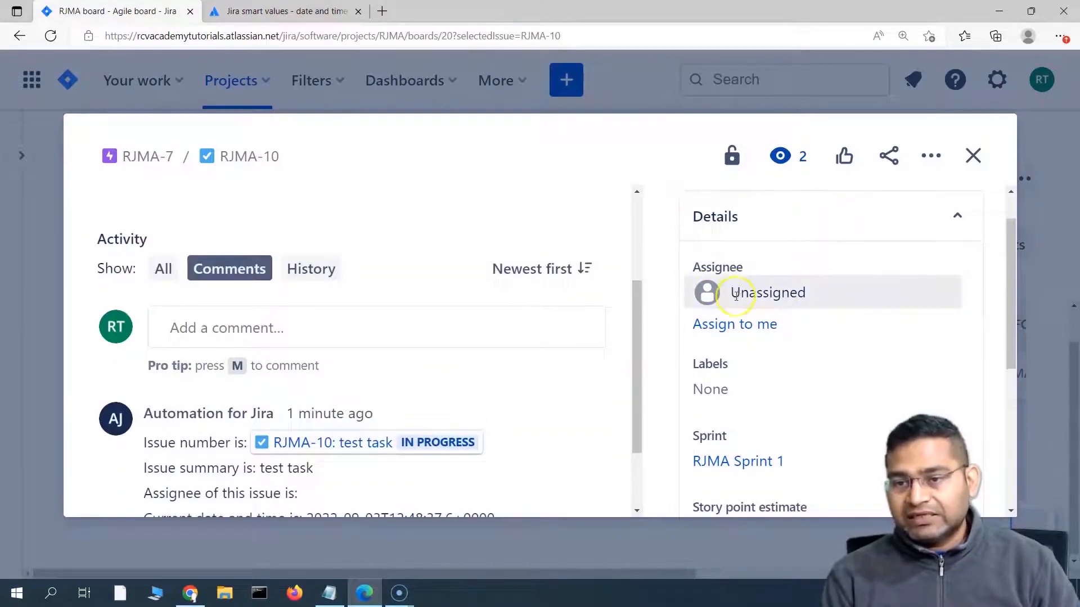
scroll(478, 388, down, 2)
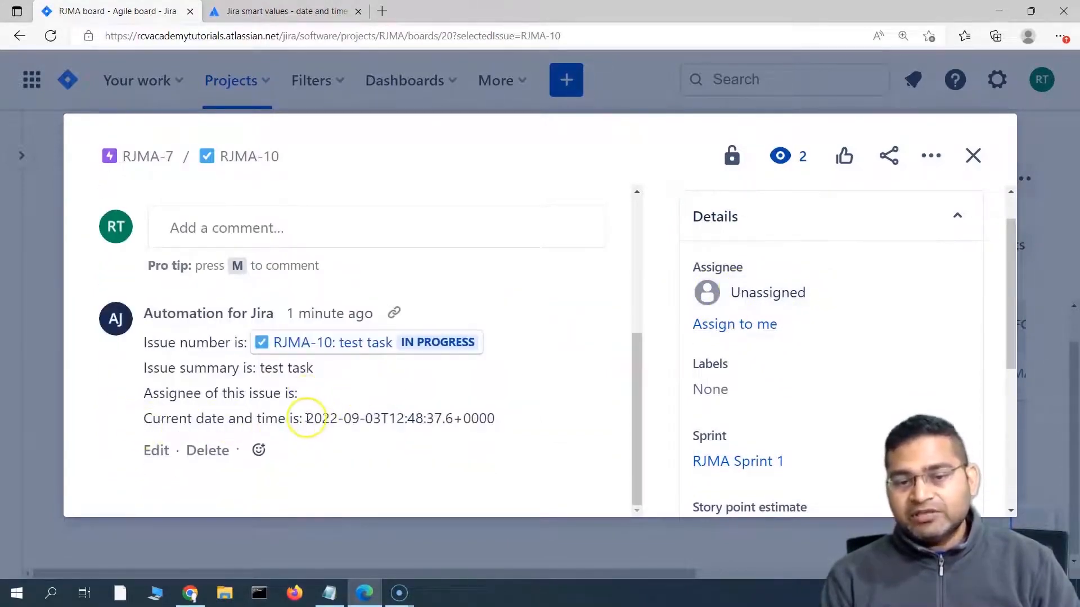
drag(304, 418, 496, 419)
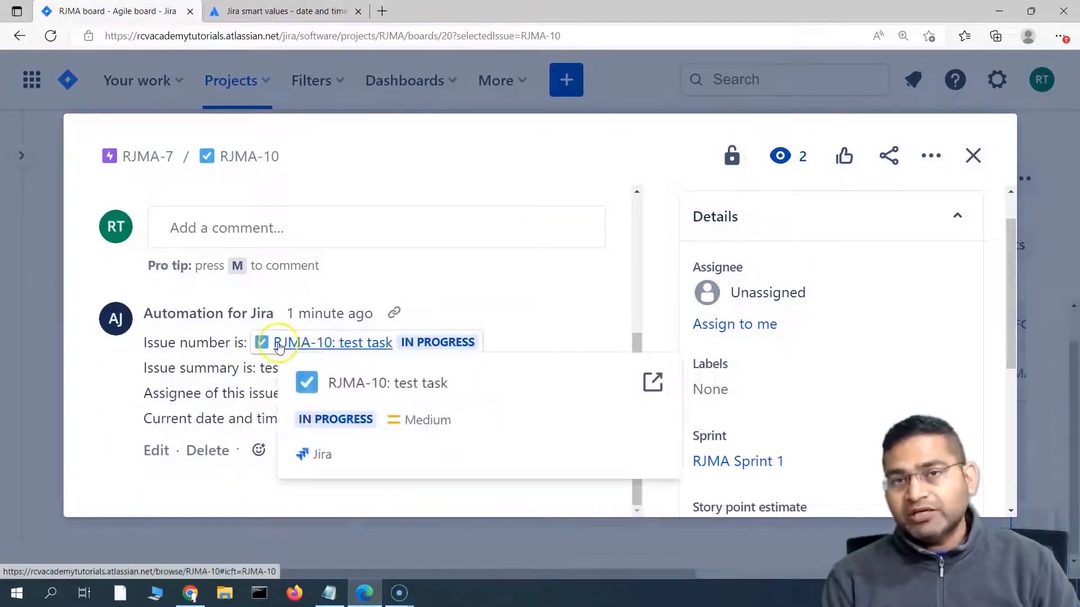
click(188, 378)
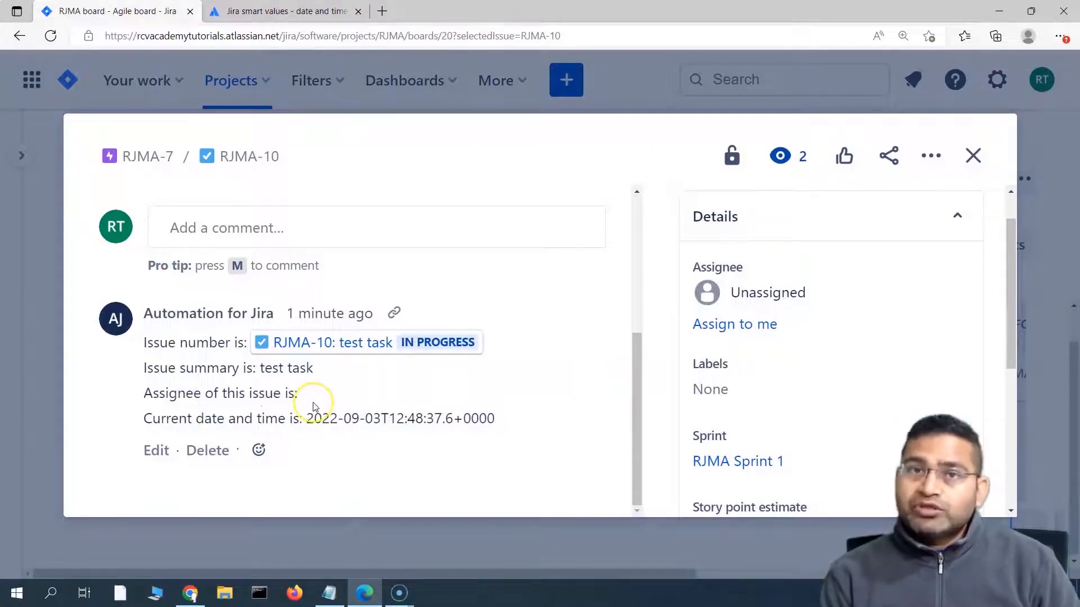
Step: Assign test story RJMA-8 to yourself and move its card into In Progress
click(982, 168)
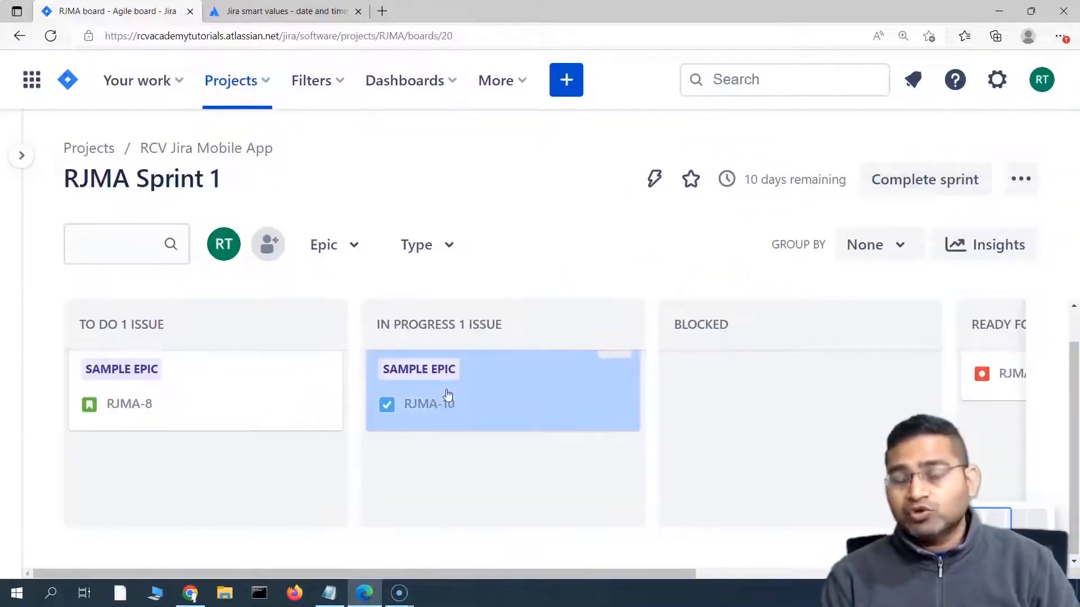
click(223, 388)
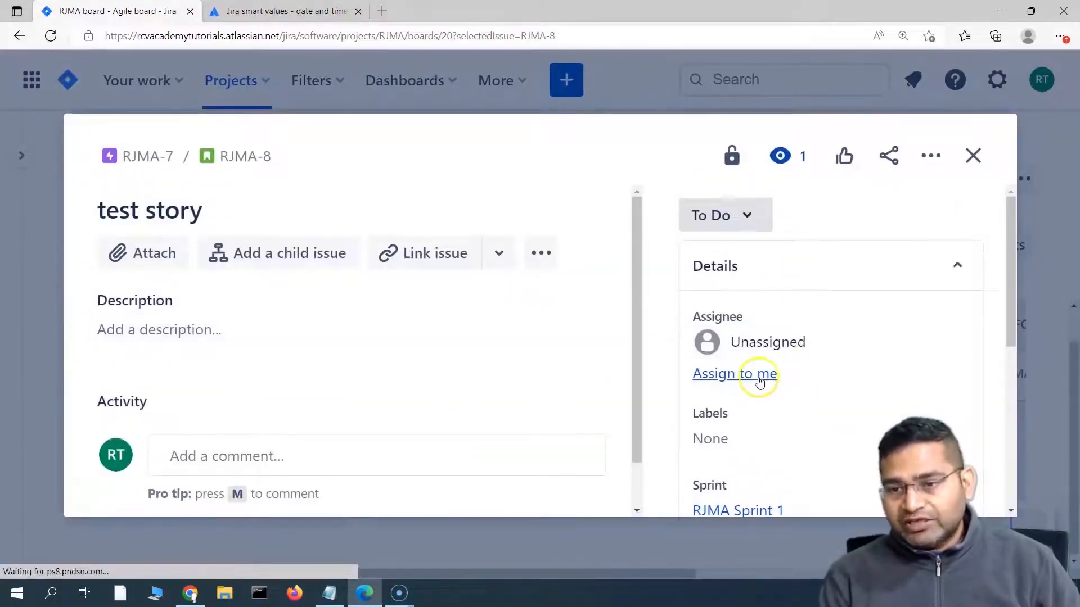
scroll(765, 375, down, 1)
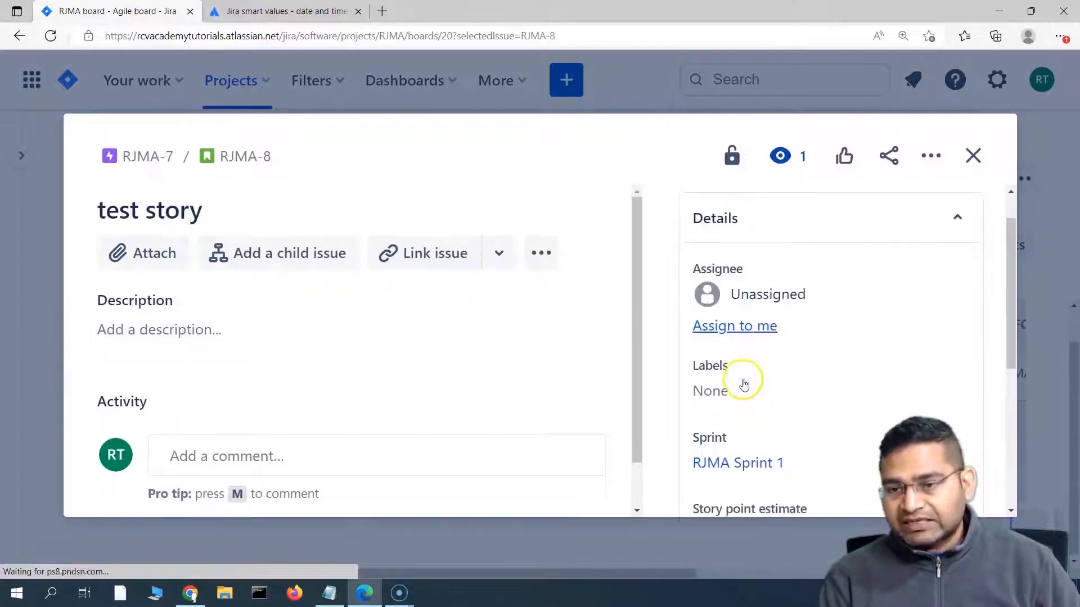
click(764, 331)
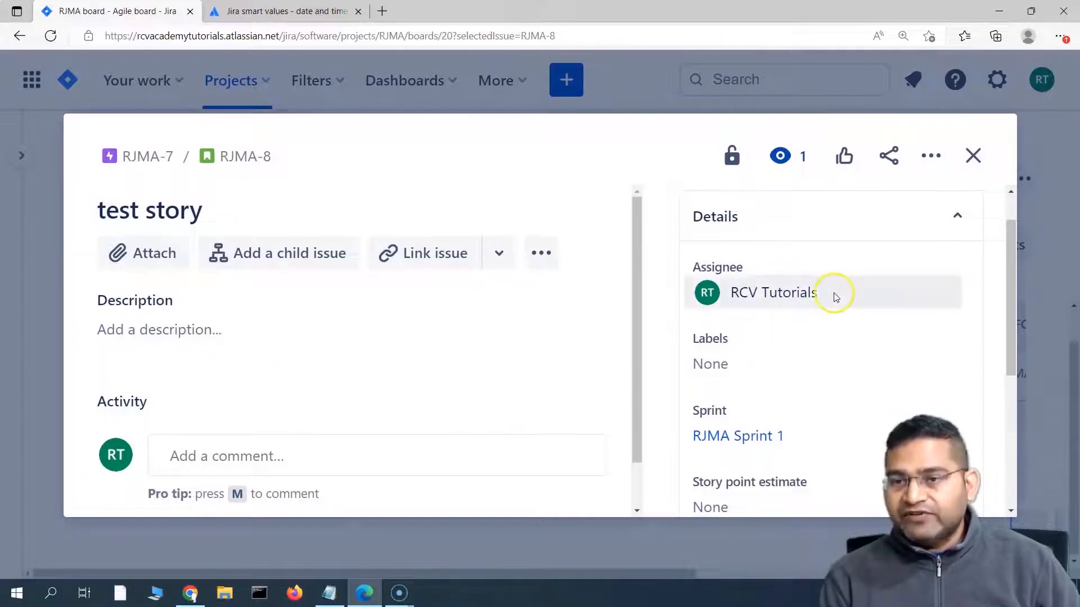
click(973, 157)
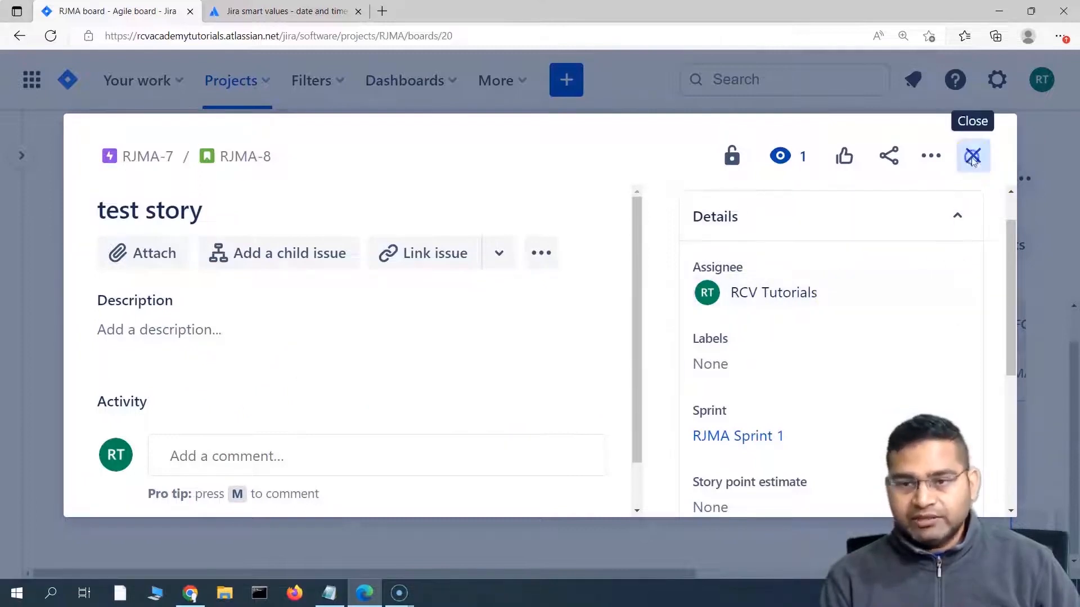
click(205, 398)
drag(193, 396, 518, 484)
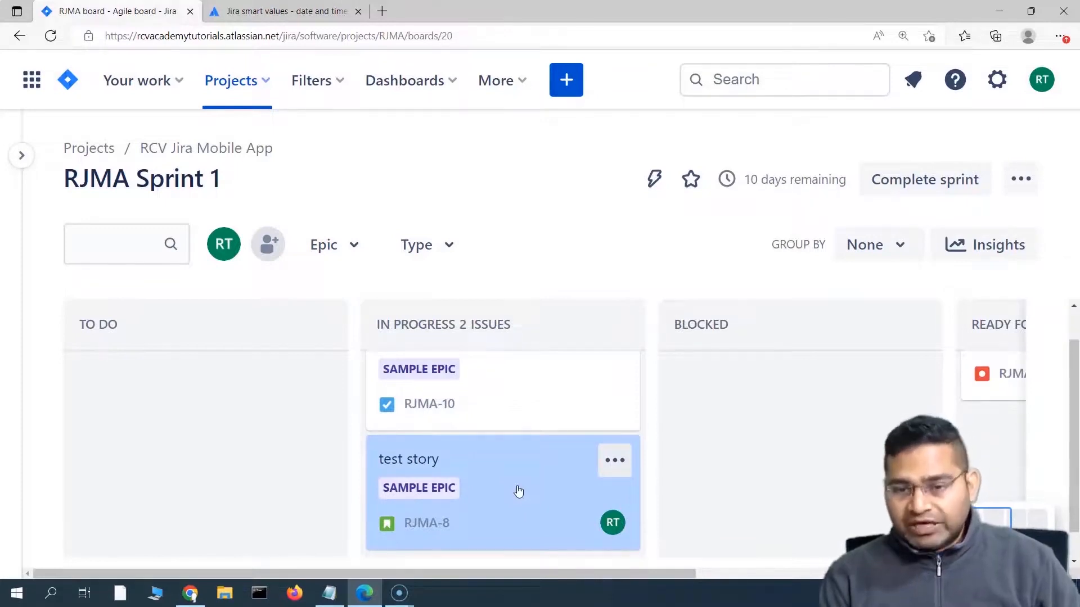
Step: Open RJMA-8 and scroll to the Automation for Jira comment in Activity
click(519, 489)
click(505, 487)
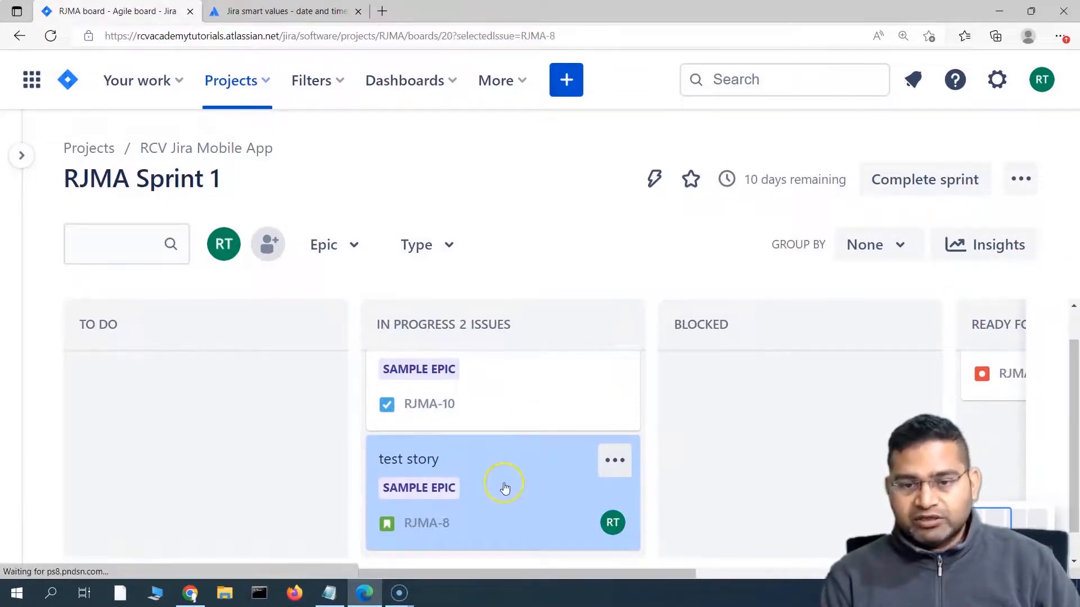
scroll(484, 351, down, 6)
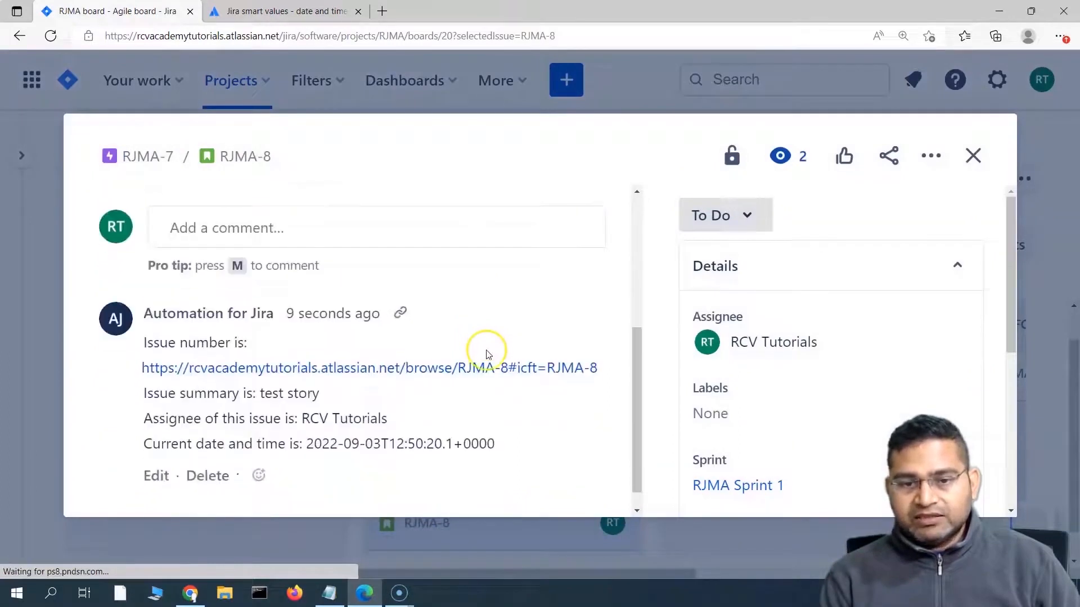
scroll(402, 439, up, 1)
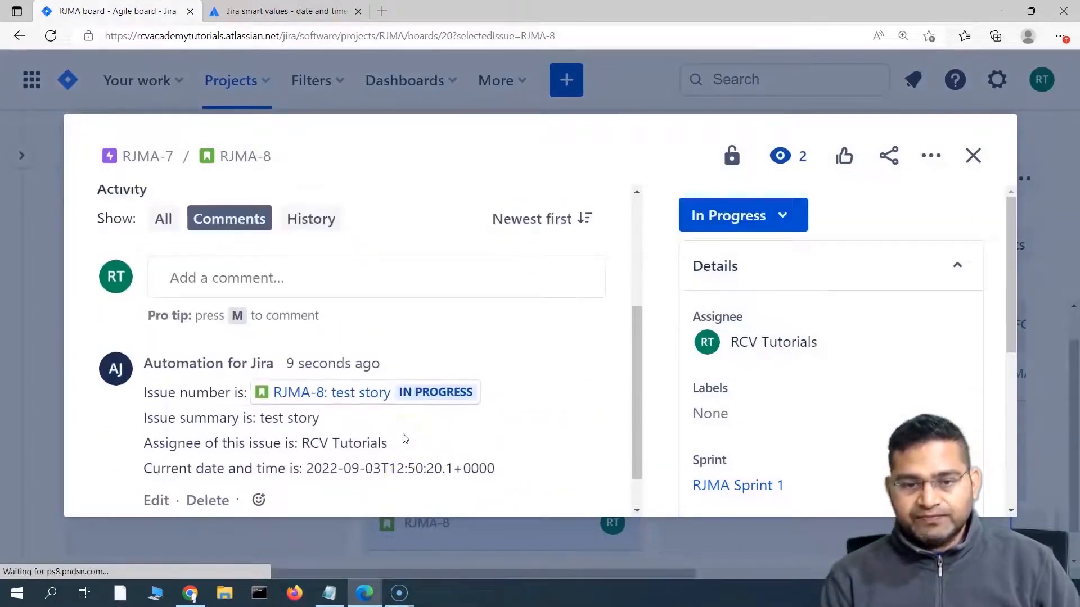
mouse_move(296, 403)
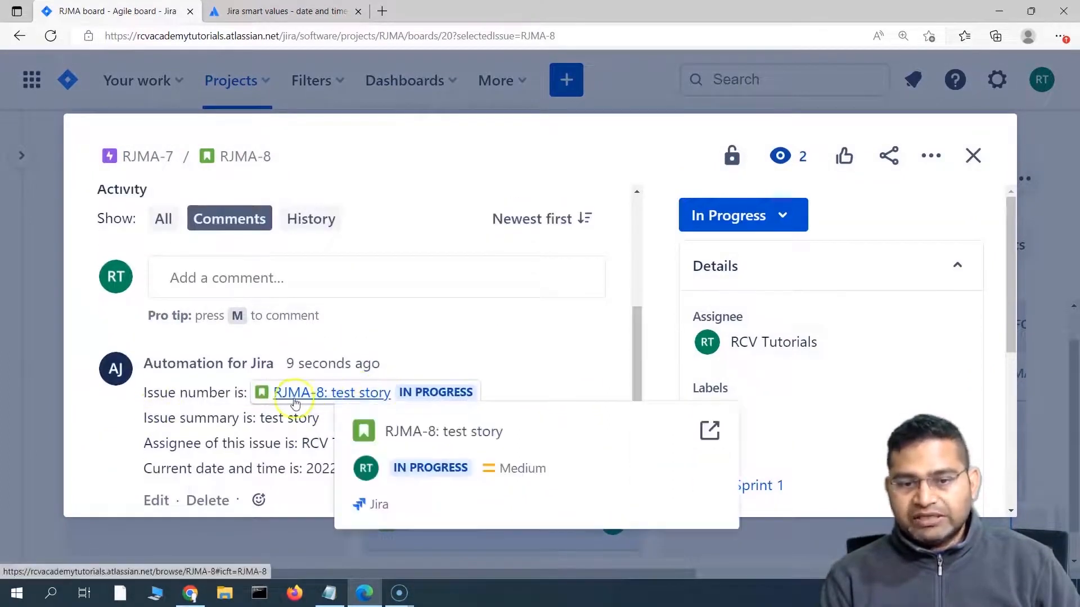
scroll(217, 450, down, 1)
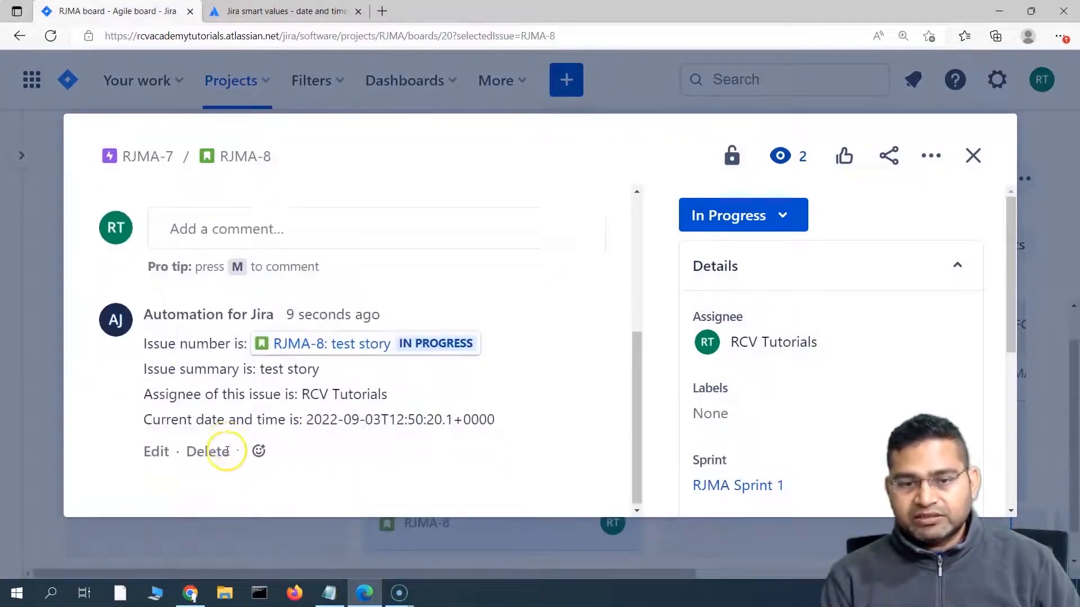
scroll(224, 286, up, 3)
scroll(415, 405, down, 3)
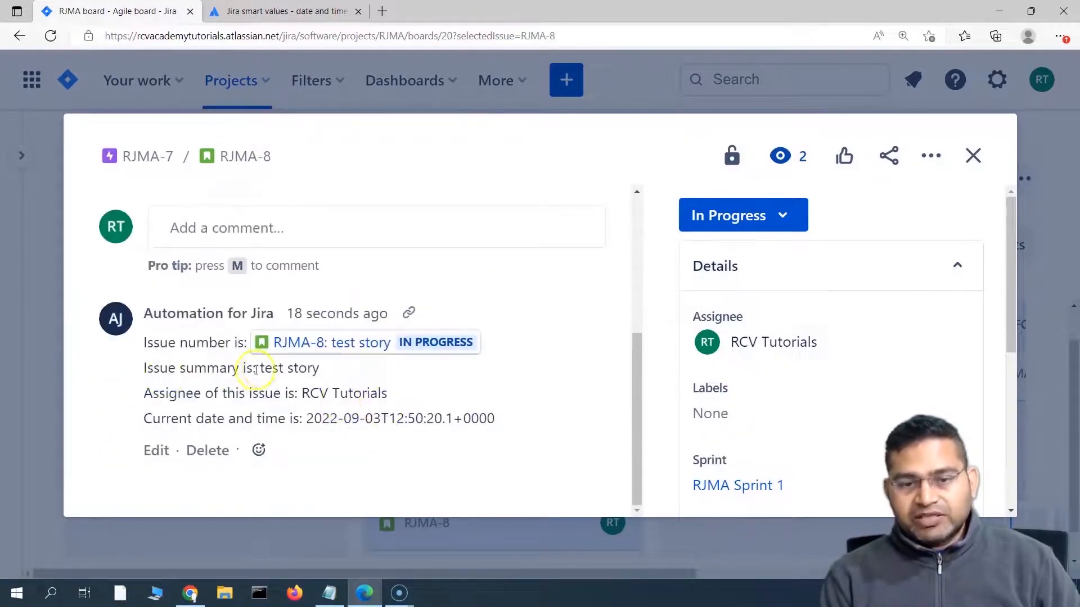
scroll(256, 382, up, 3)
scroll(169, 248, up, 1)
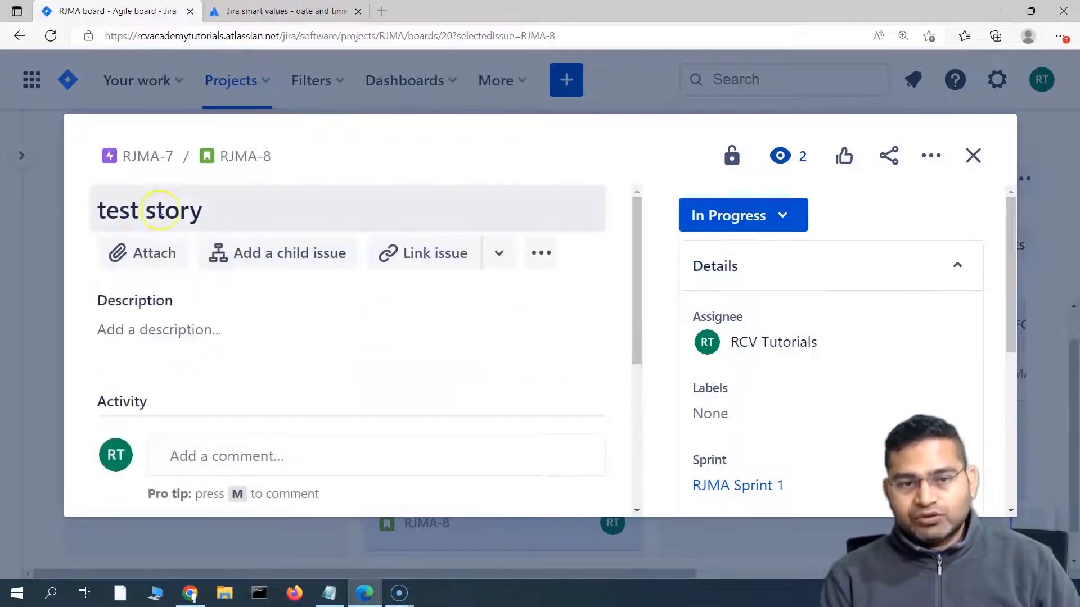
scroll(364, 468, down, 3)
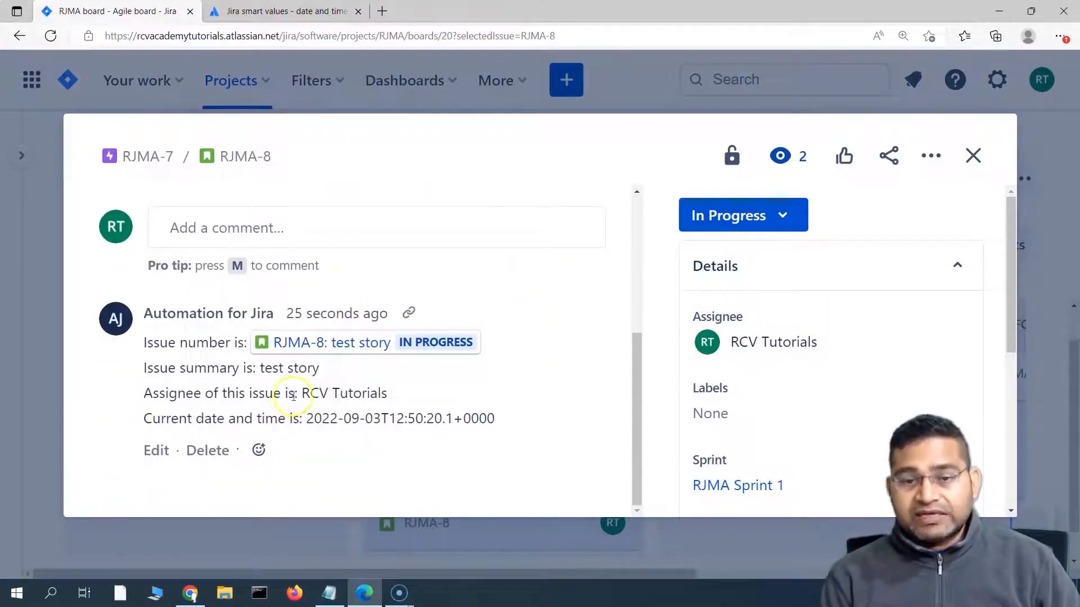
mouse_move(787, 346)
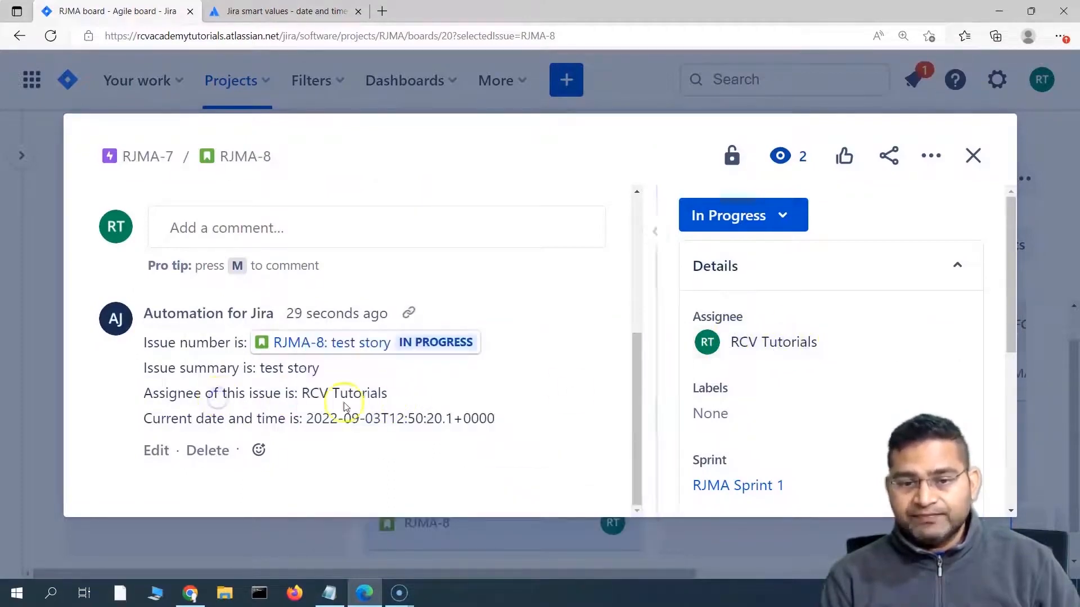
Step: Check the comment's filled assignee name and date-time 2022-09-03T12:50:20.1+0000
drag(302, 392, 386, 393)
drag(179, 419, 293, 417)
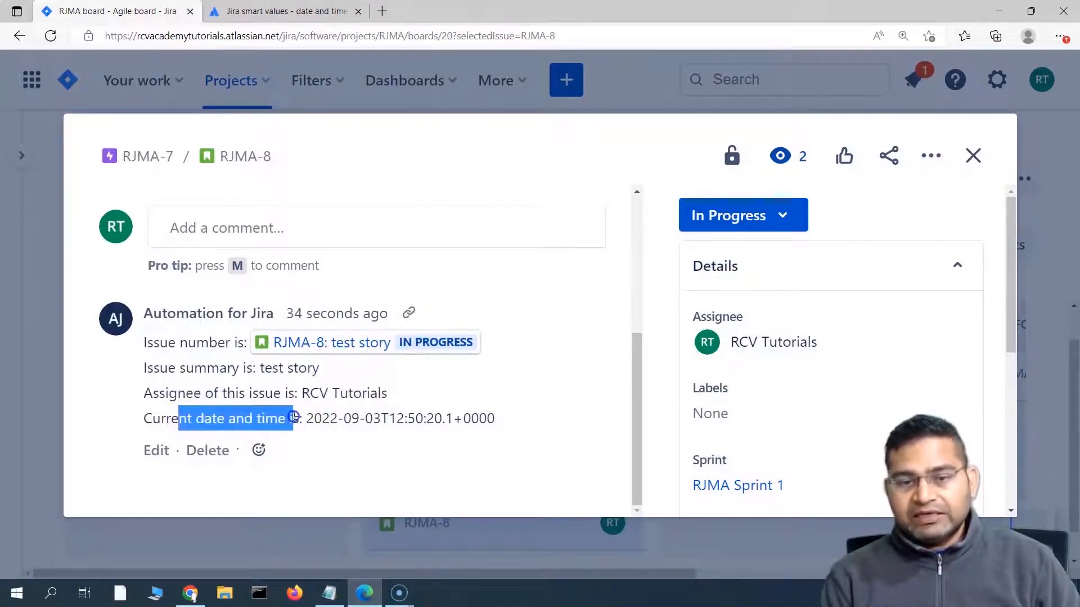
drag(497, 419, 242, 423)
click(241, 423)
scroll(241, 430, up, 1)
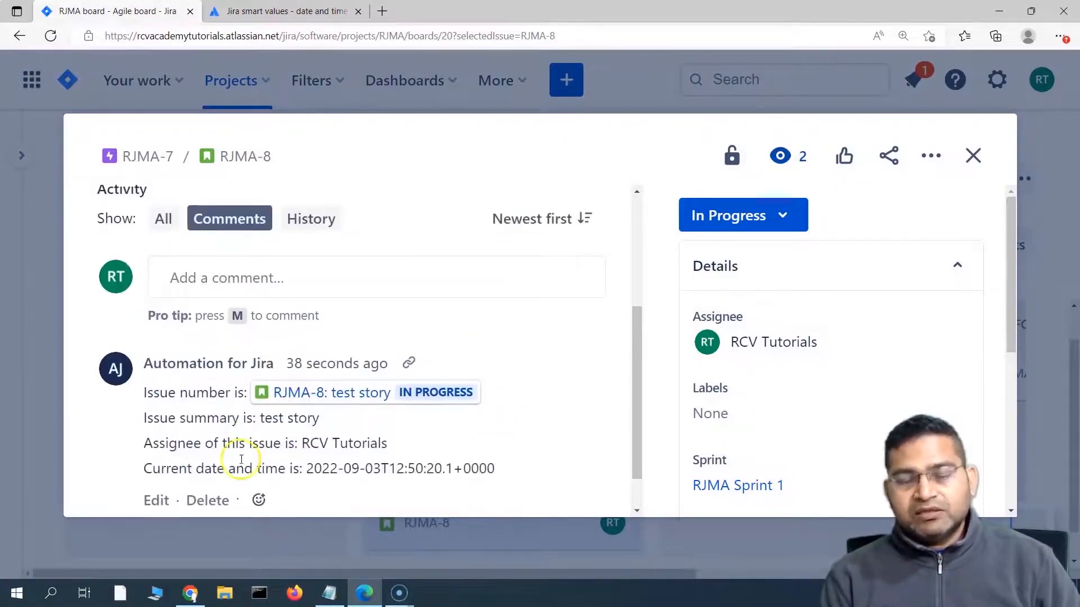
scroll(244, 458, down, 1)
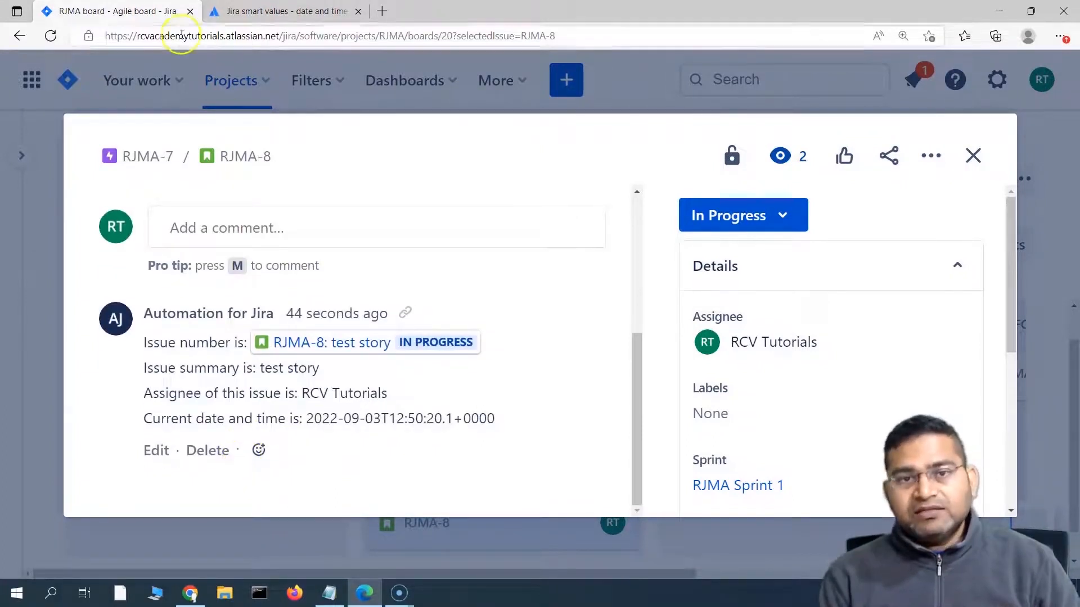
click(270, 18)
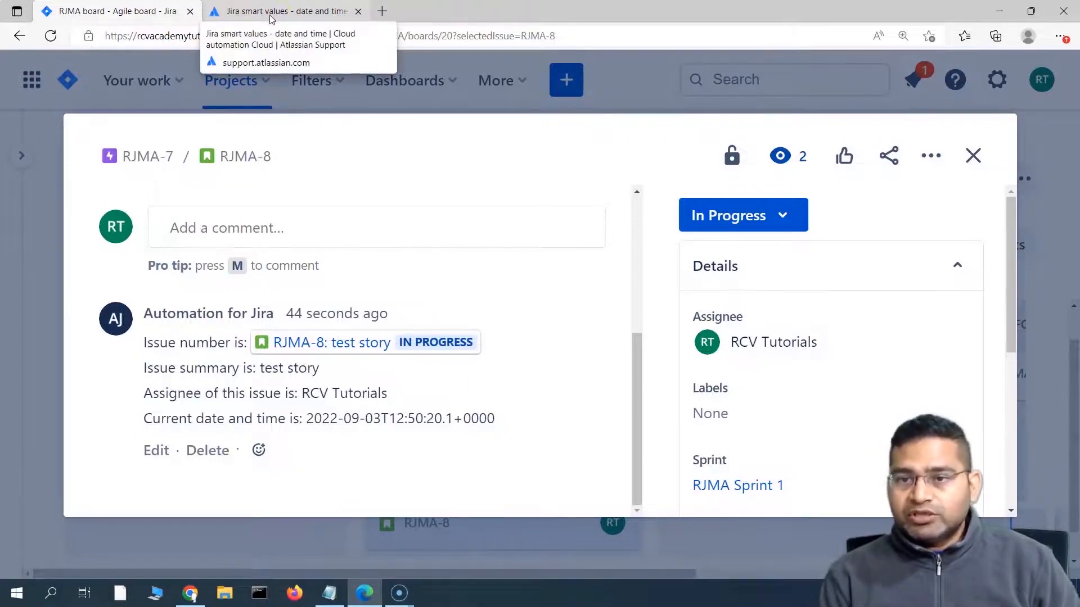
Step: Bring up the 'Jira smart values - date and time' docs page and scroll through the {{now}} section
click(270, 18)
click(426, 407)
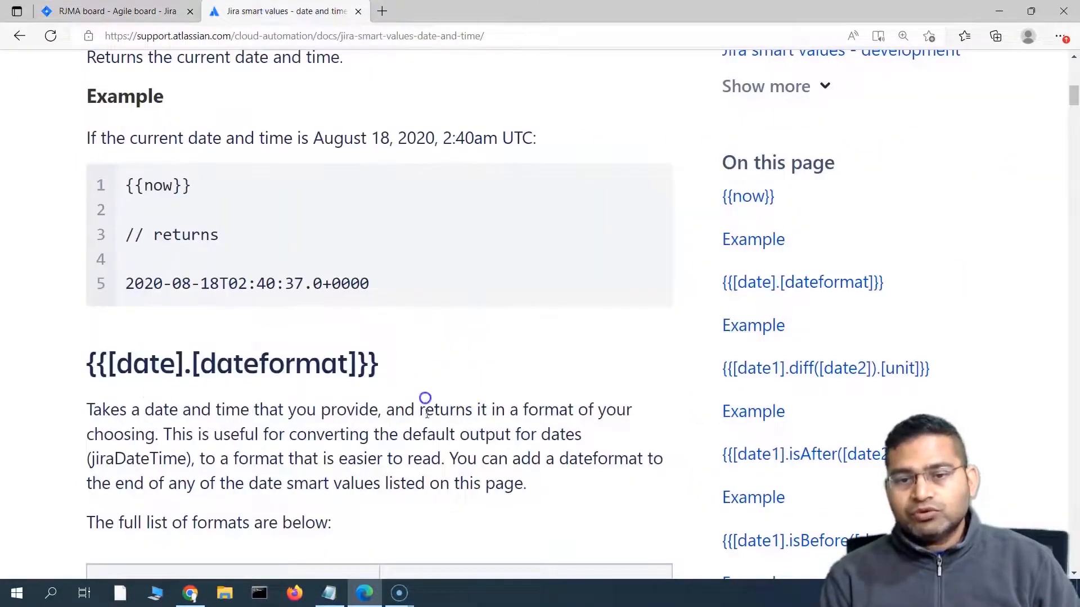
scroll(461, 427, up, 4)
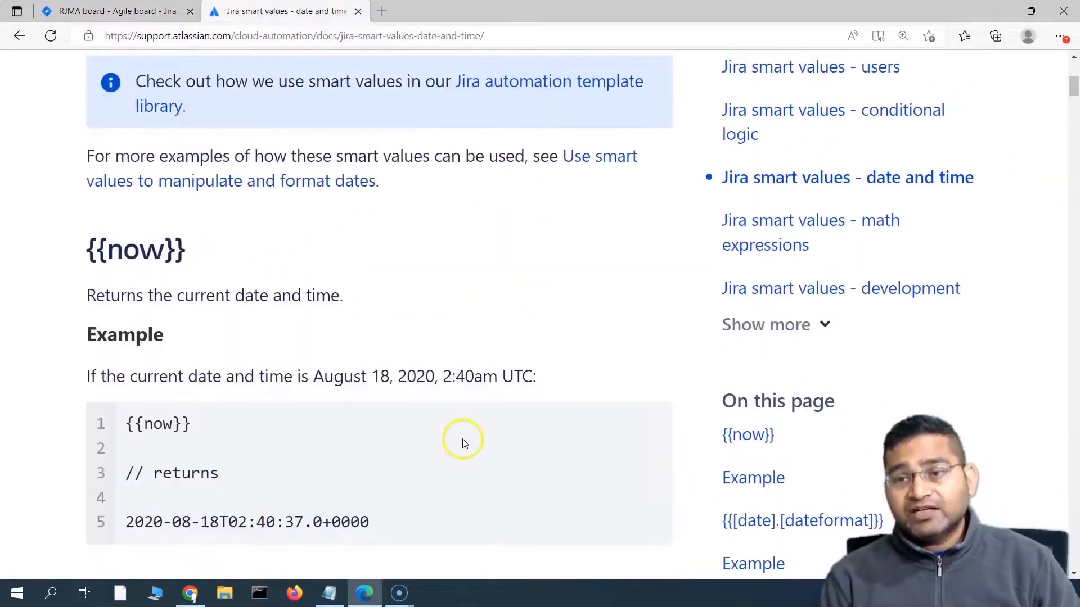
scroll(463, 444, up, 5)
scroll(393, 410, down, 4)
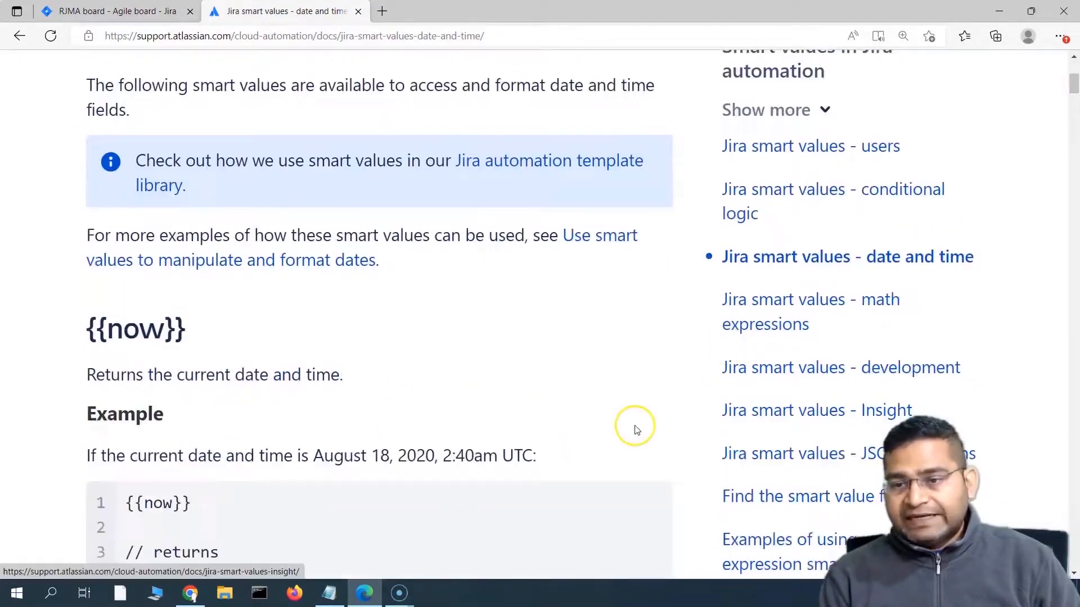
scroll(636, 430, down, 5)
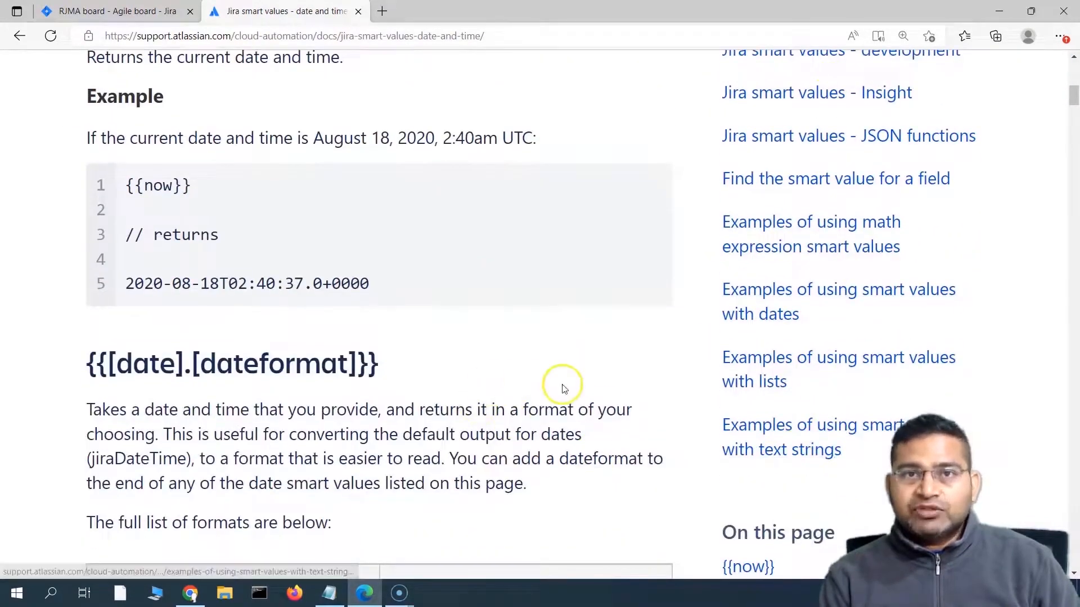
scroll(556, 387, down, 3)
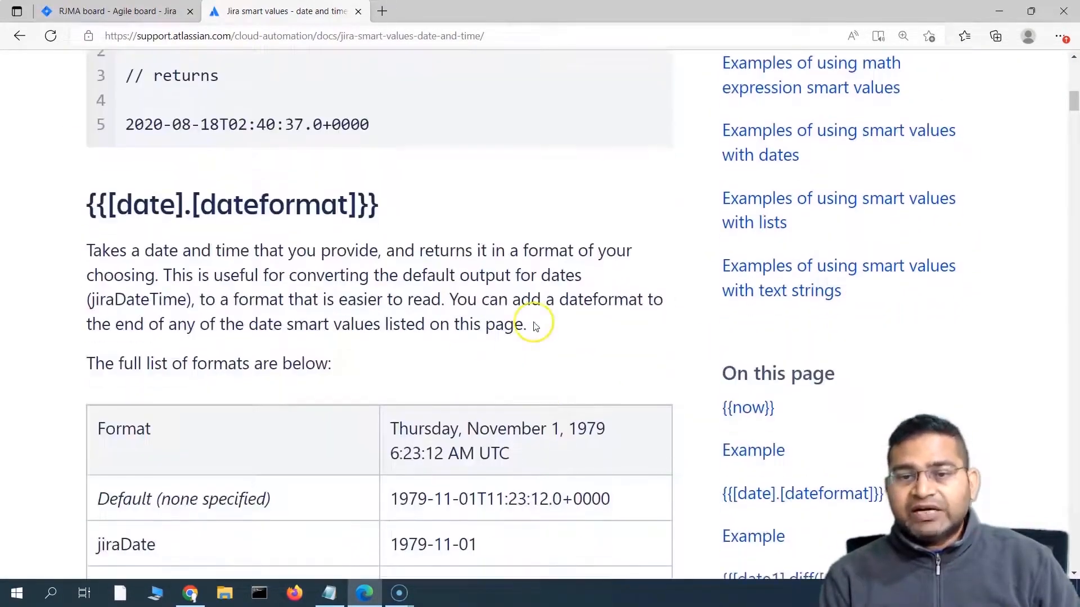
Step: Read the passages on adding a dateformat and converting date output, then scroll back up
drag(534, 325, 503, 292)
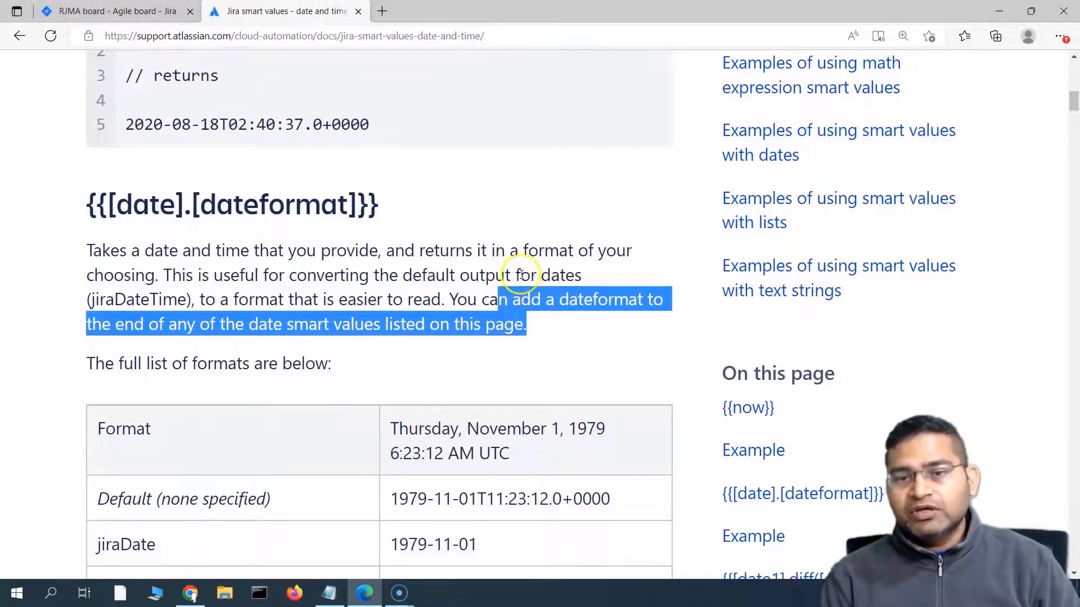
drag(521, 274, 538, 335)
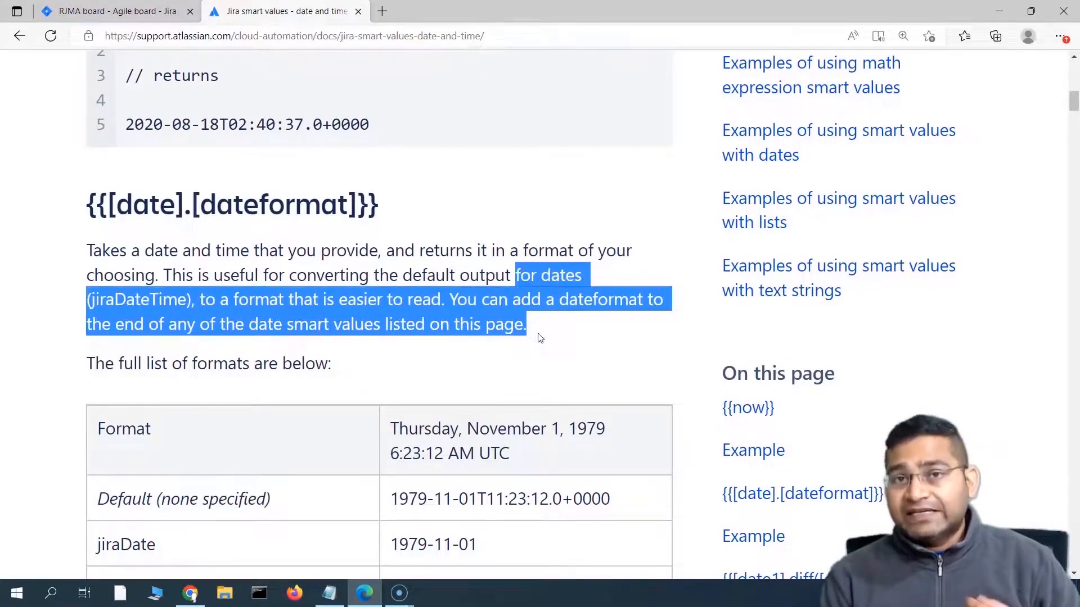
drag(469, 275, 535, 322)
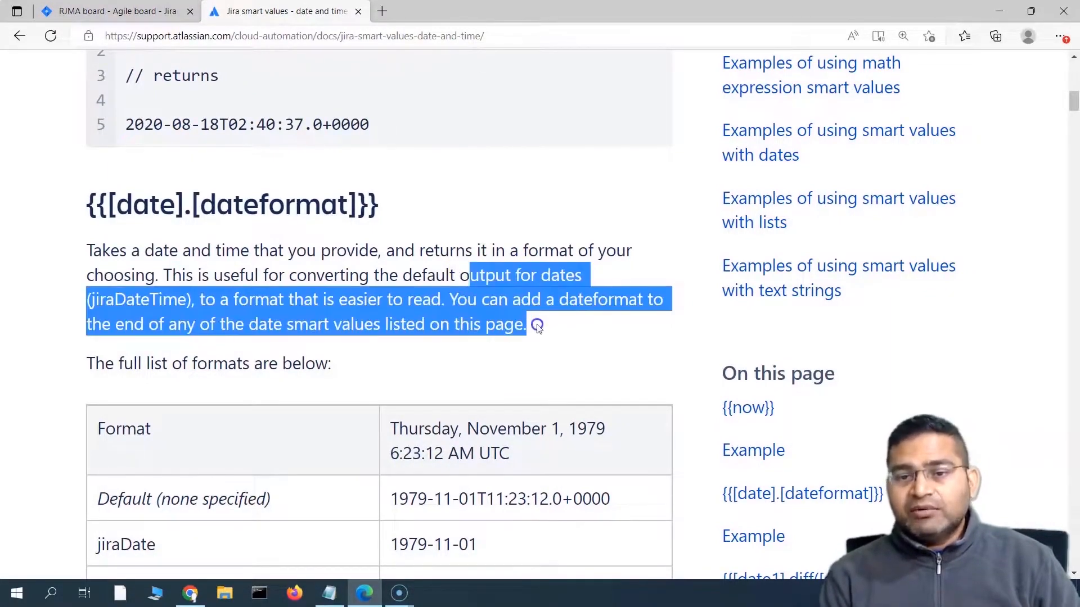
click(564, 344)
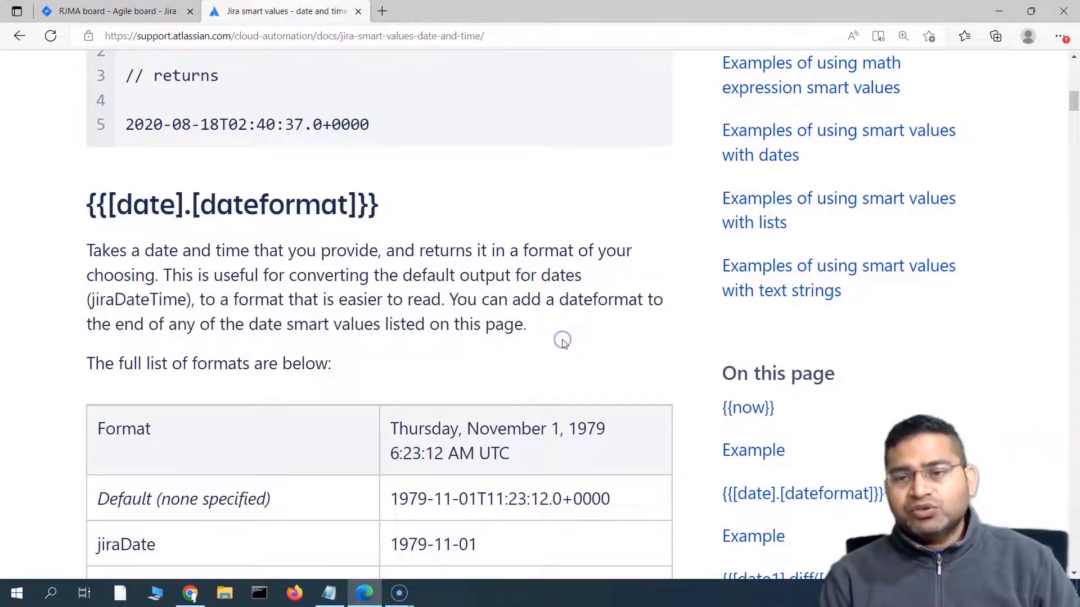
scroll(537, 413, up, 7)
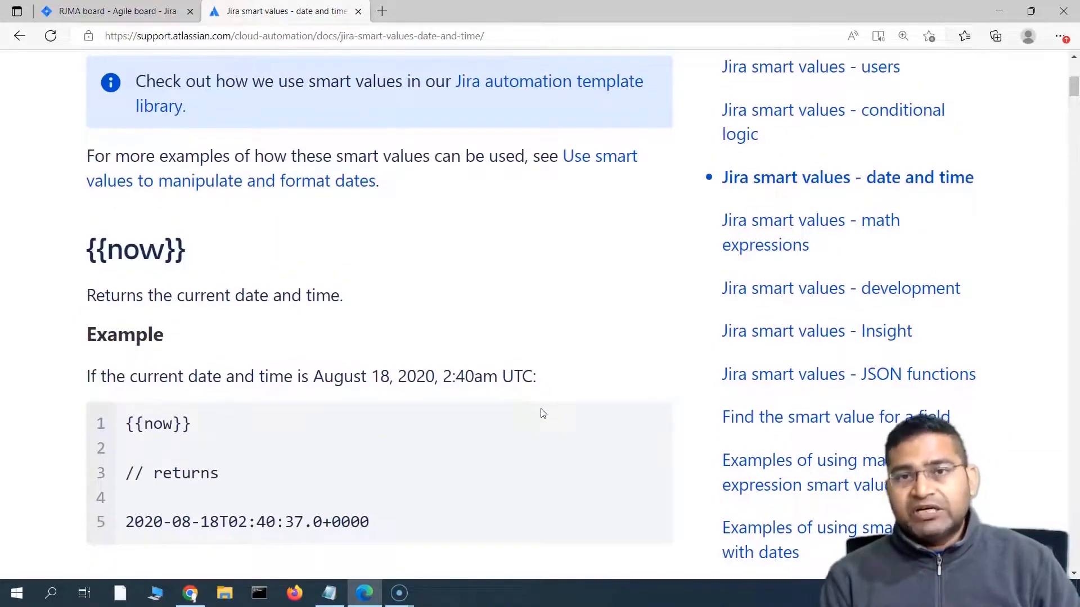
scroll(542, 413, up, 4)
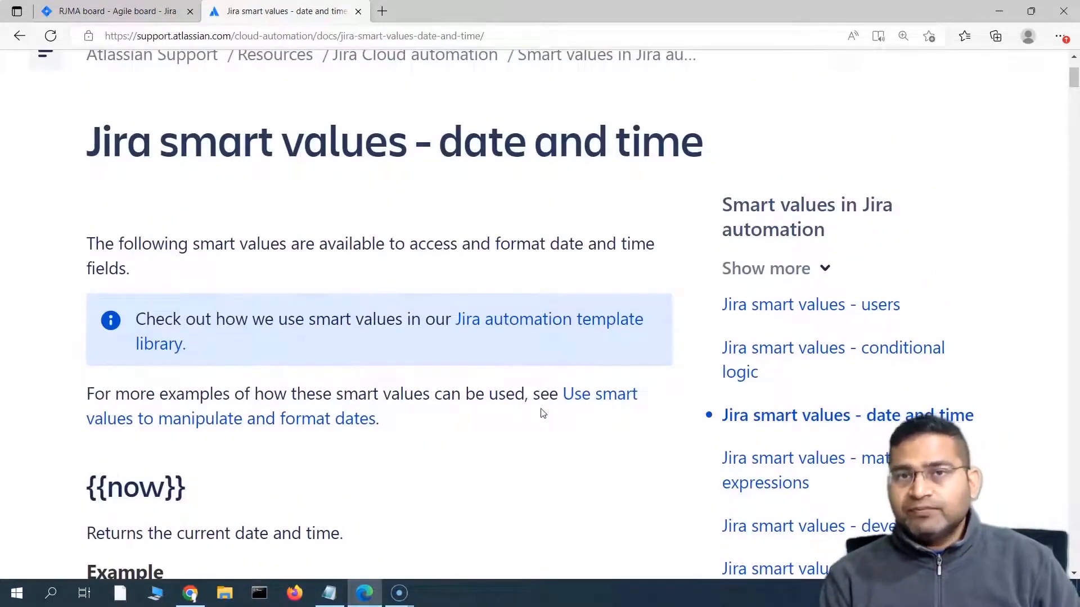